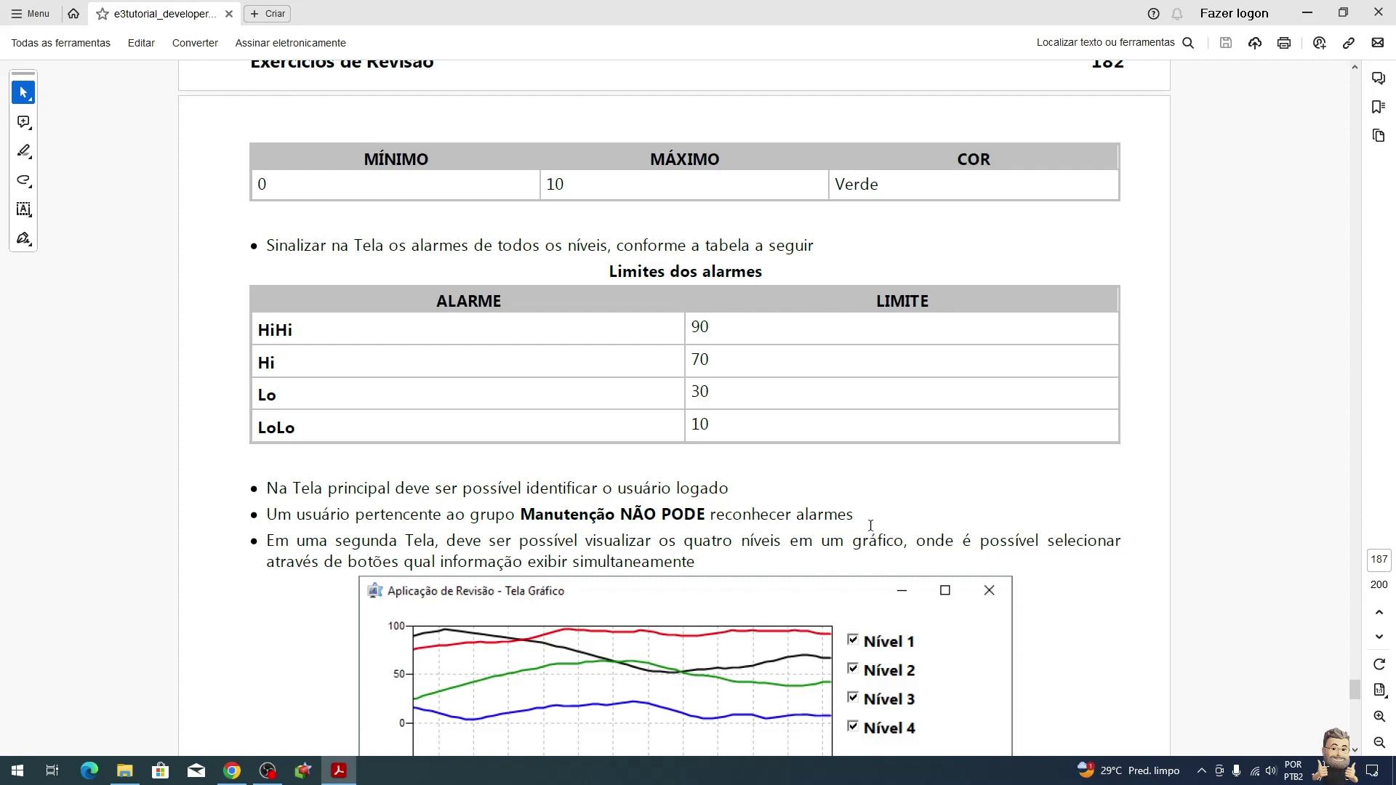
Step: Scroll the tutorial PDF past the graph screen specification to section 23.2 Resolução and its Demo tags figure
scroll(870, 525, "down", 2)
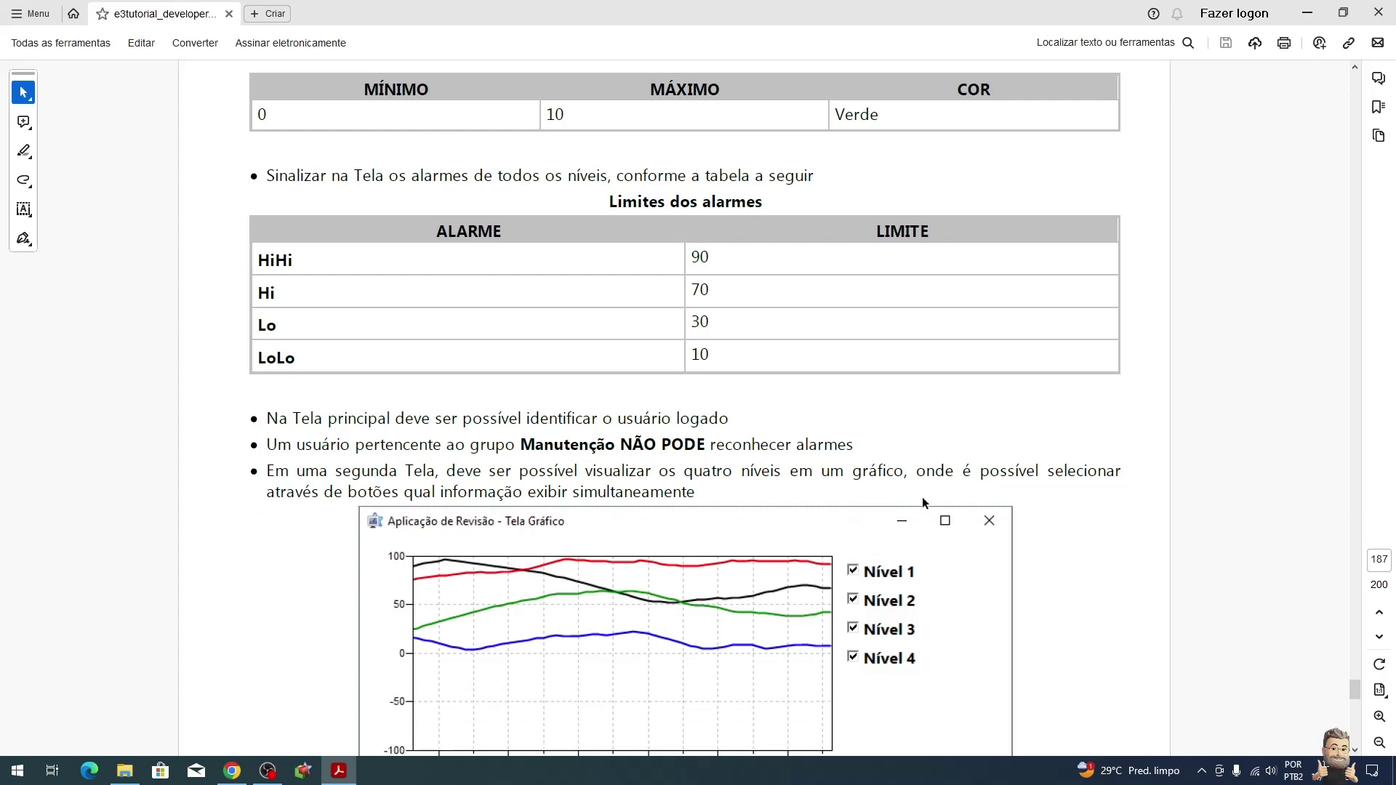
scroll(545, 498, "down", 3)
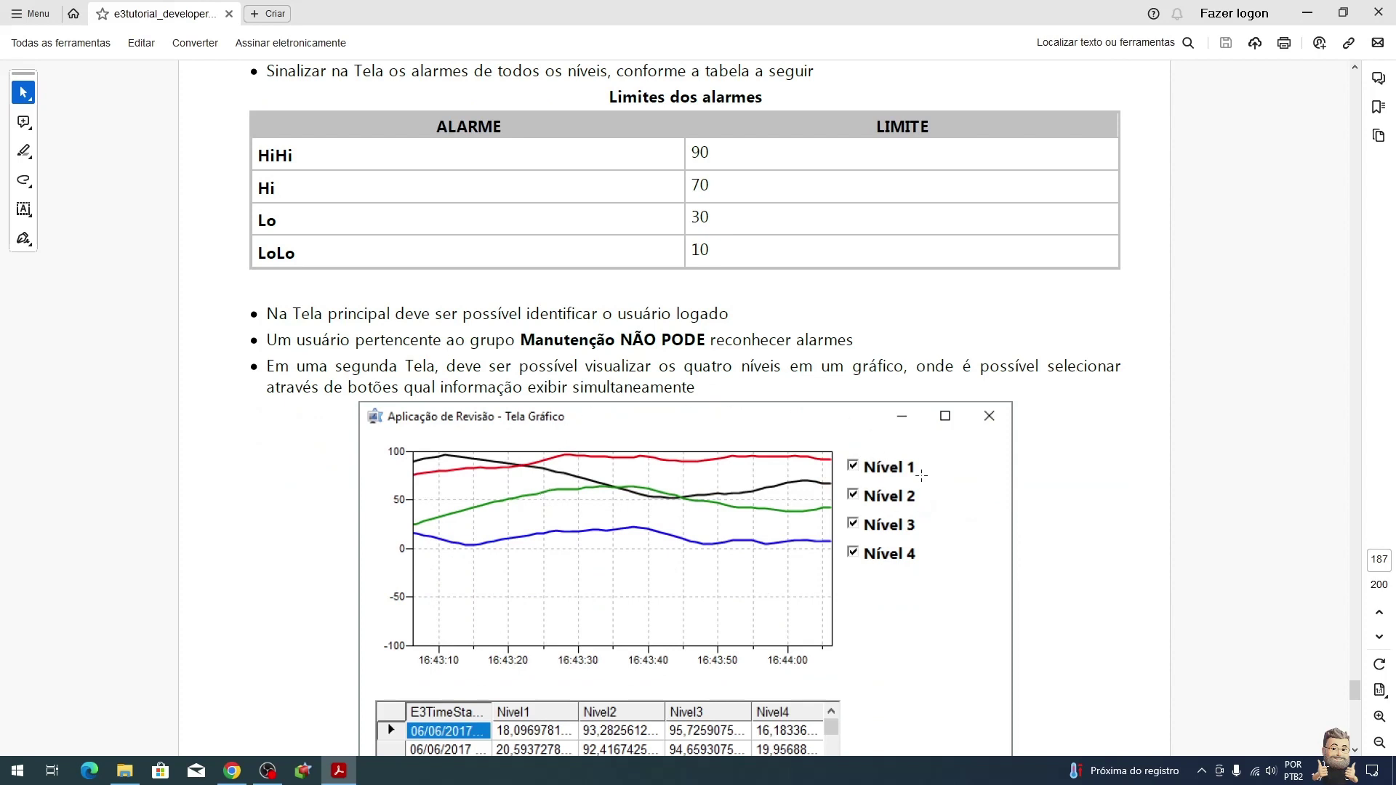
scroll(926, 481, "down", 3)
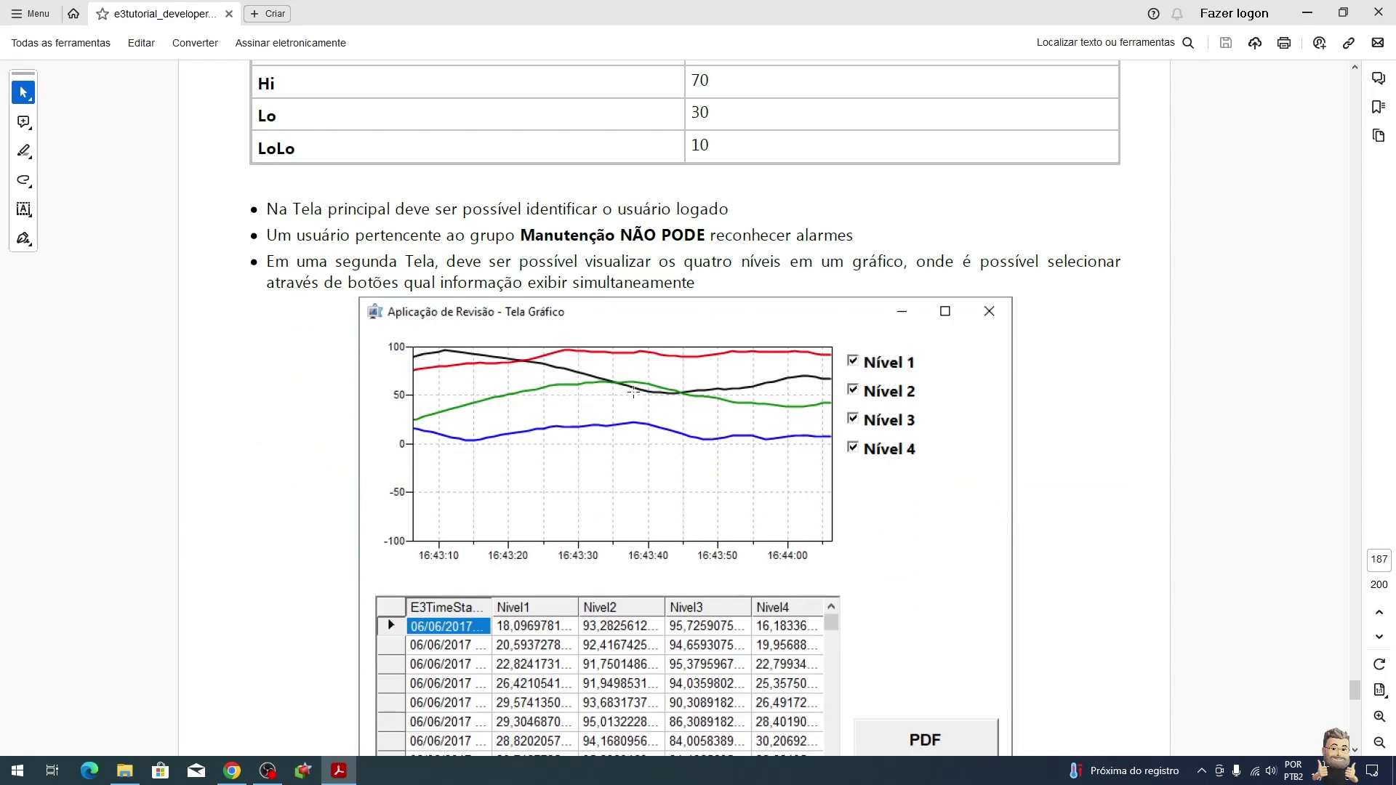
scroll(820, 462, "down", 6)
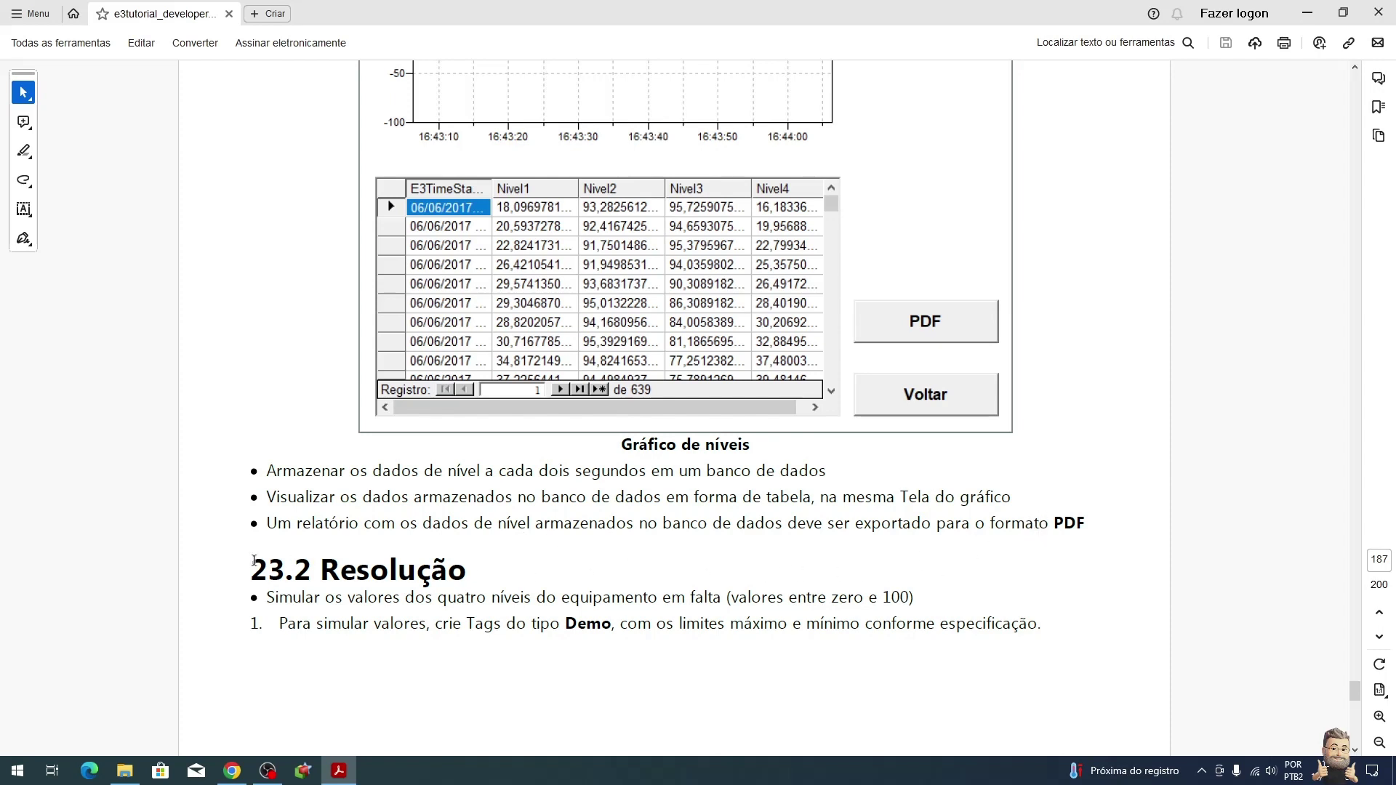
left_click_drag(247, 565, 486, 573)
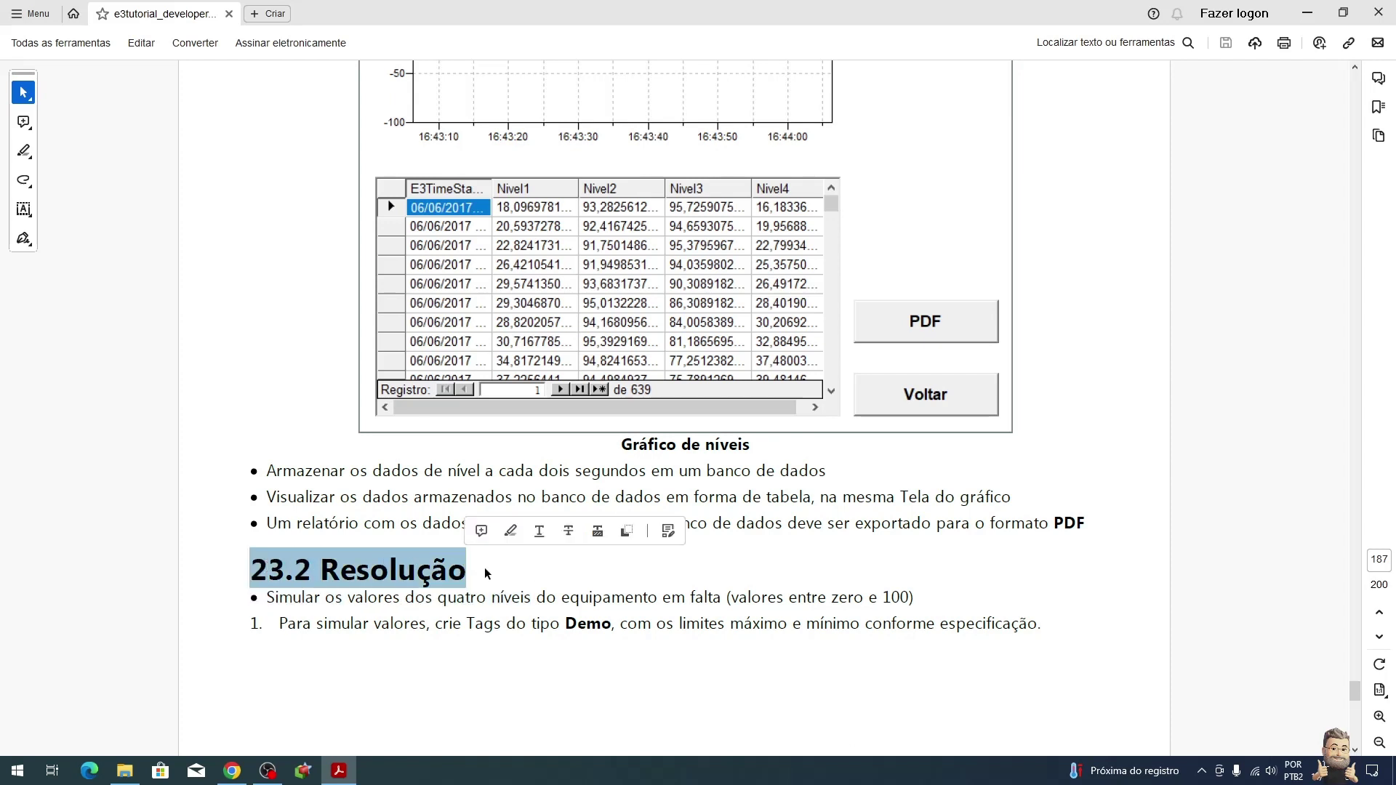
left_click(487, 575)
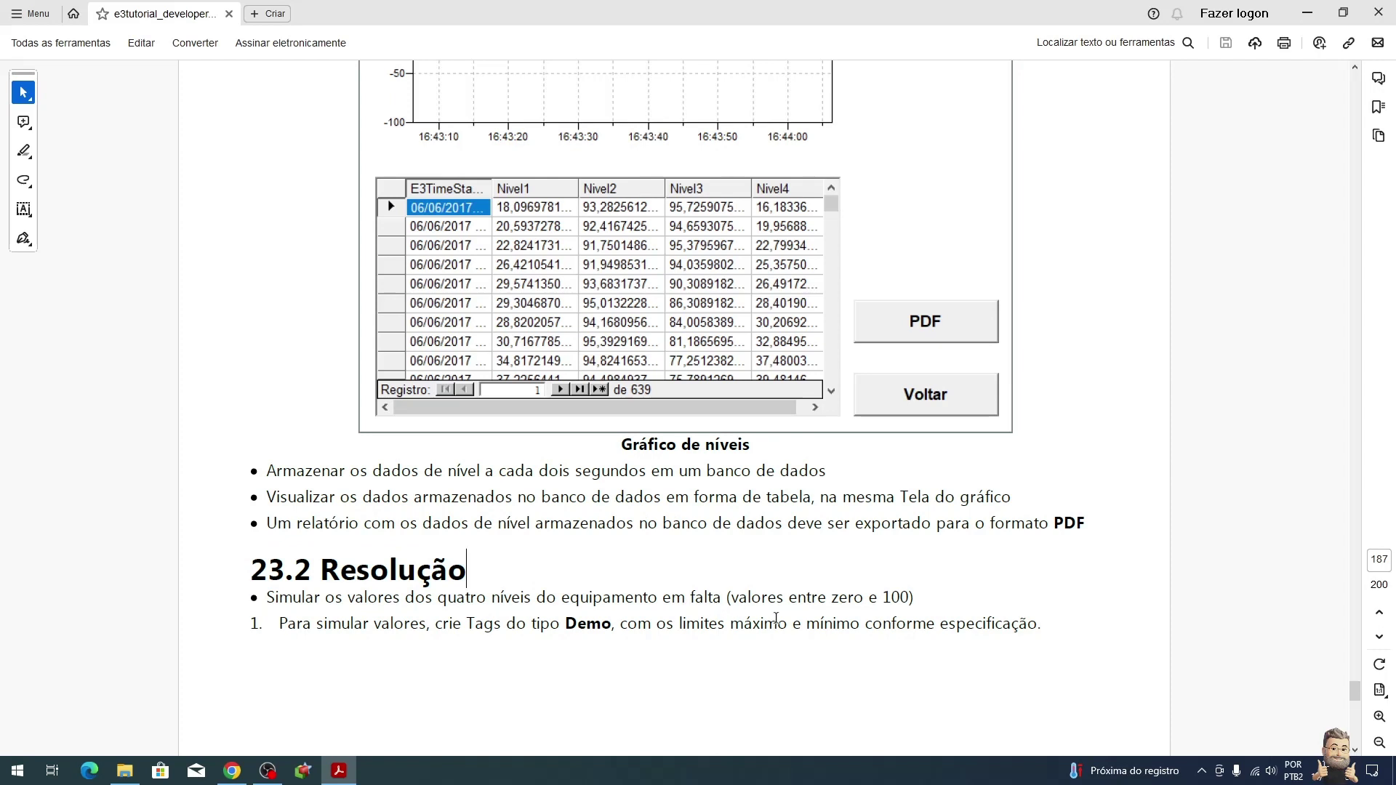
scroll(892, 613, "down", 3)
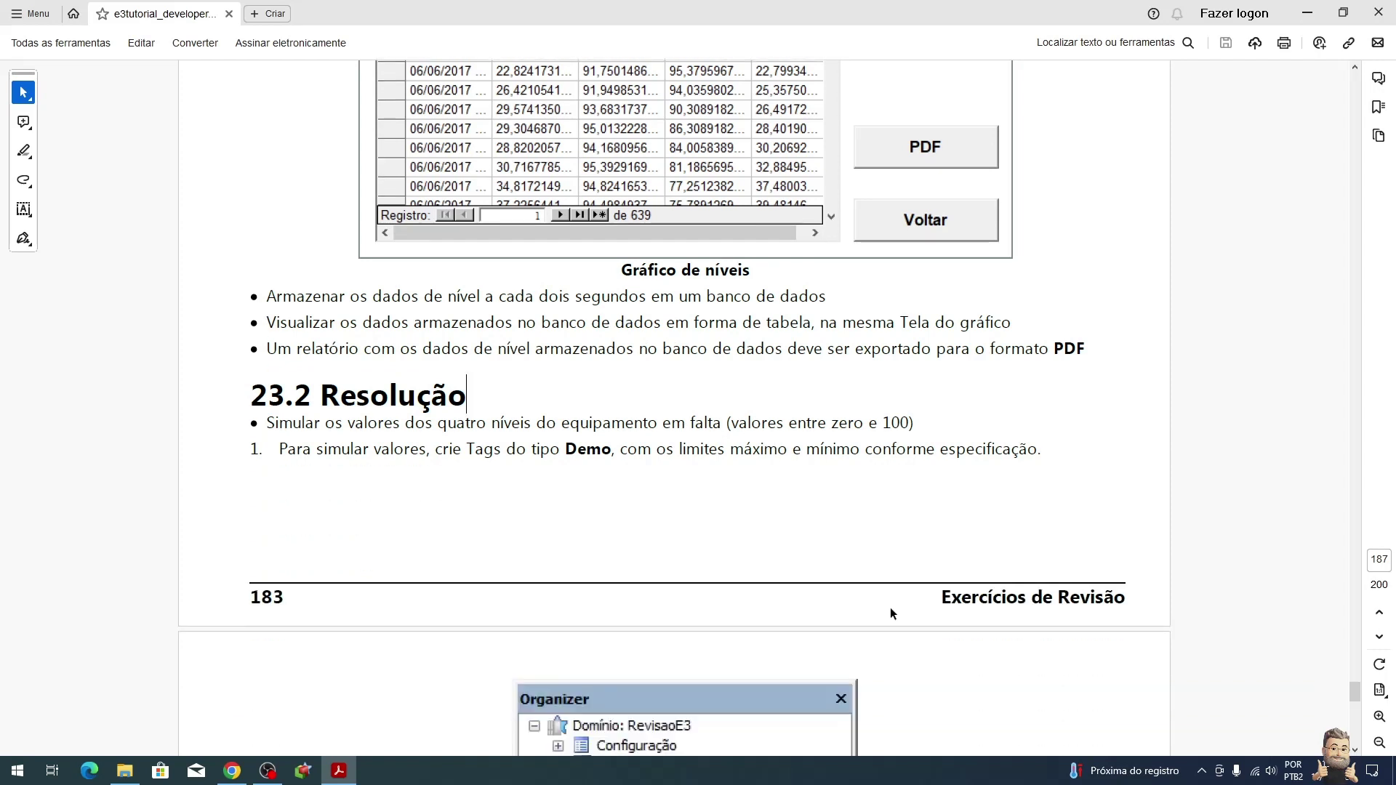
scroll(798, 583, "down", 2)
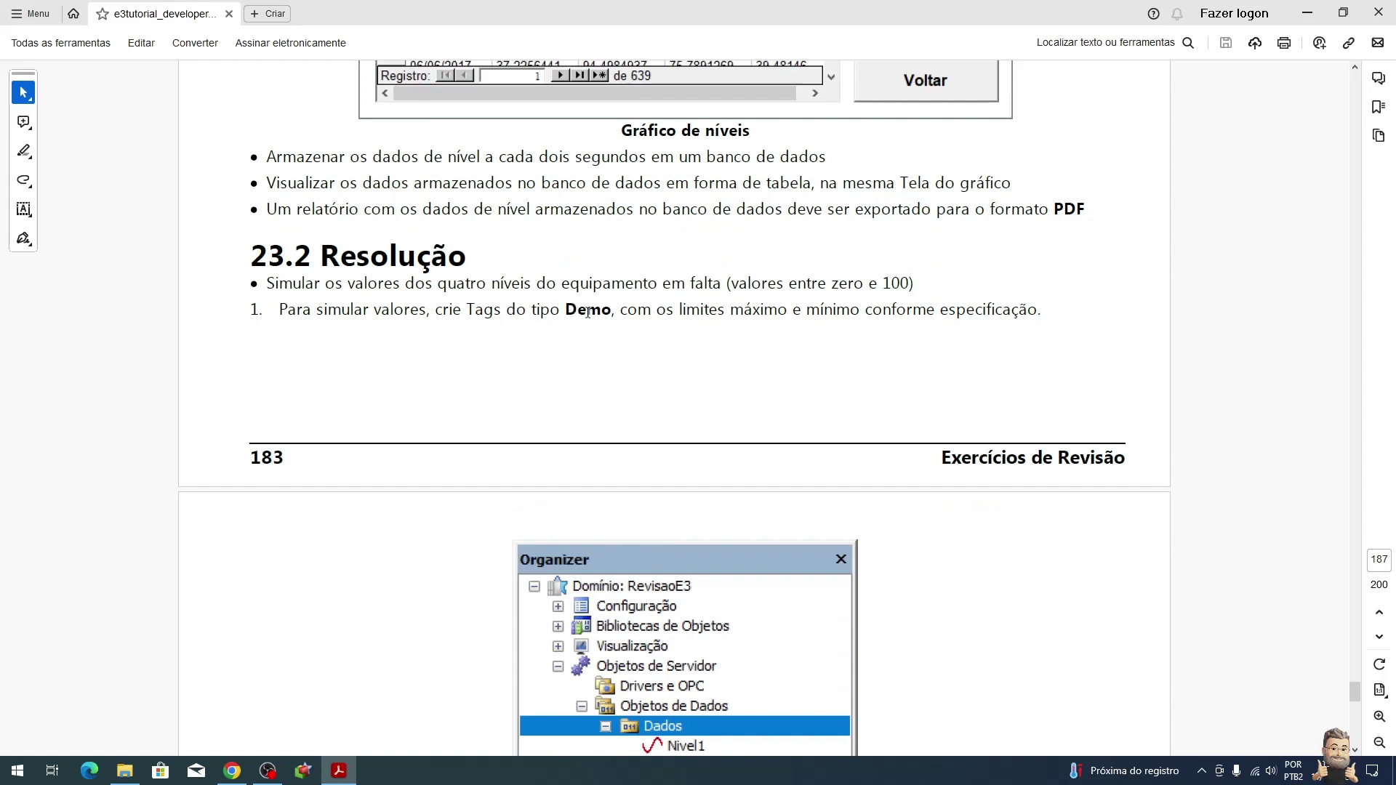
scroll(887, 344, "down", 4)
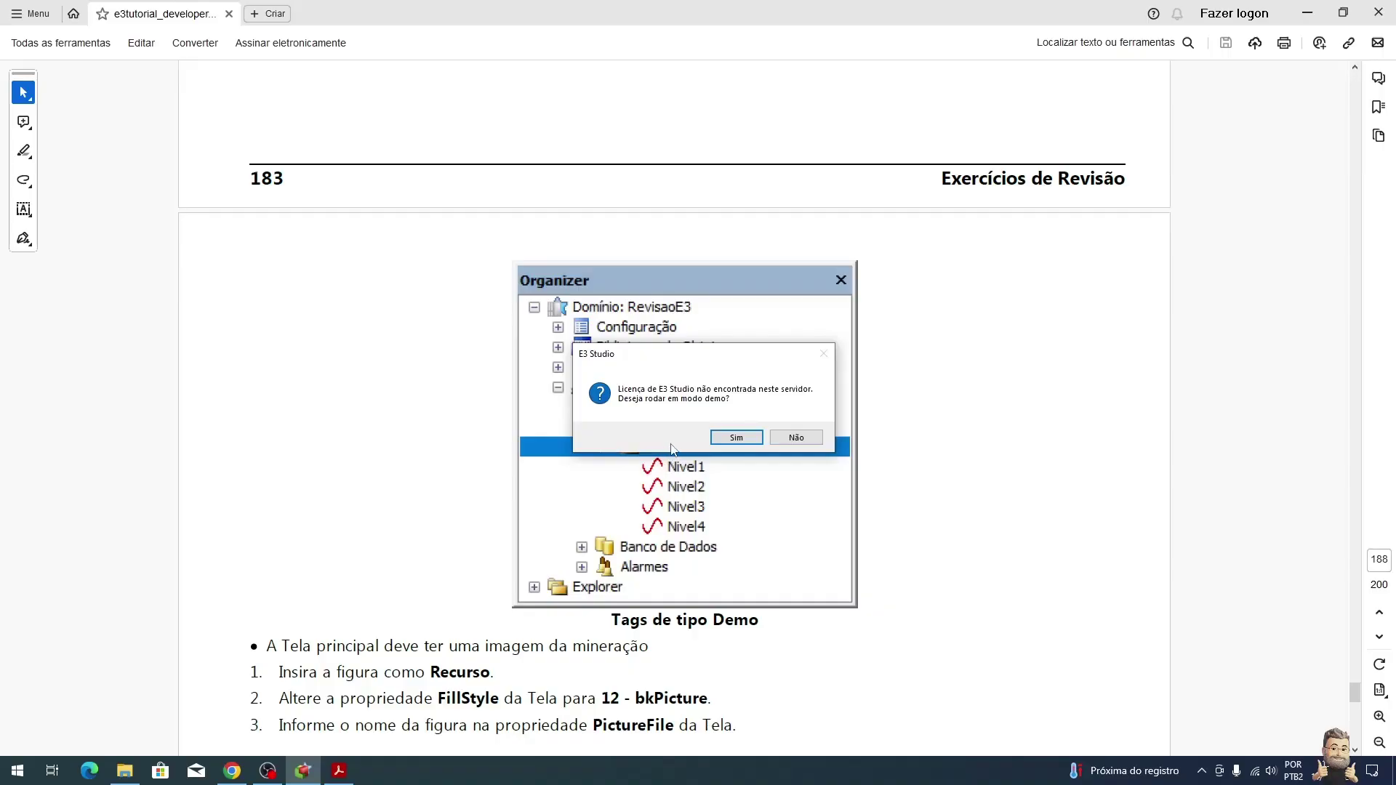
Step: Launch E3 Studio and start a new domain application named Mineração saved in C:\TreinamentoE3
left_click(740, 438)
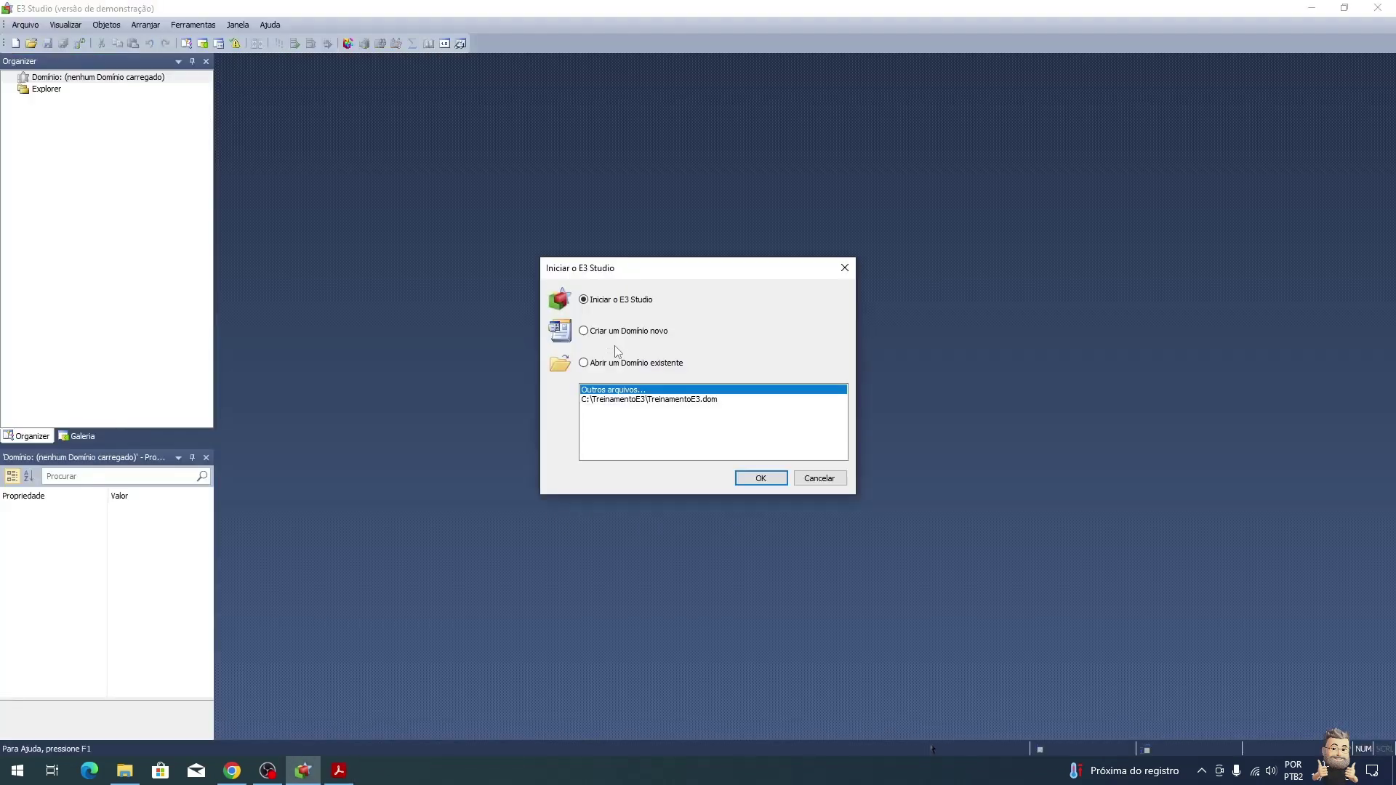
left_click(644, 336)
left_click(763, 478)
left_click(782, 501)
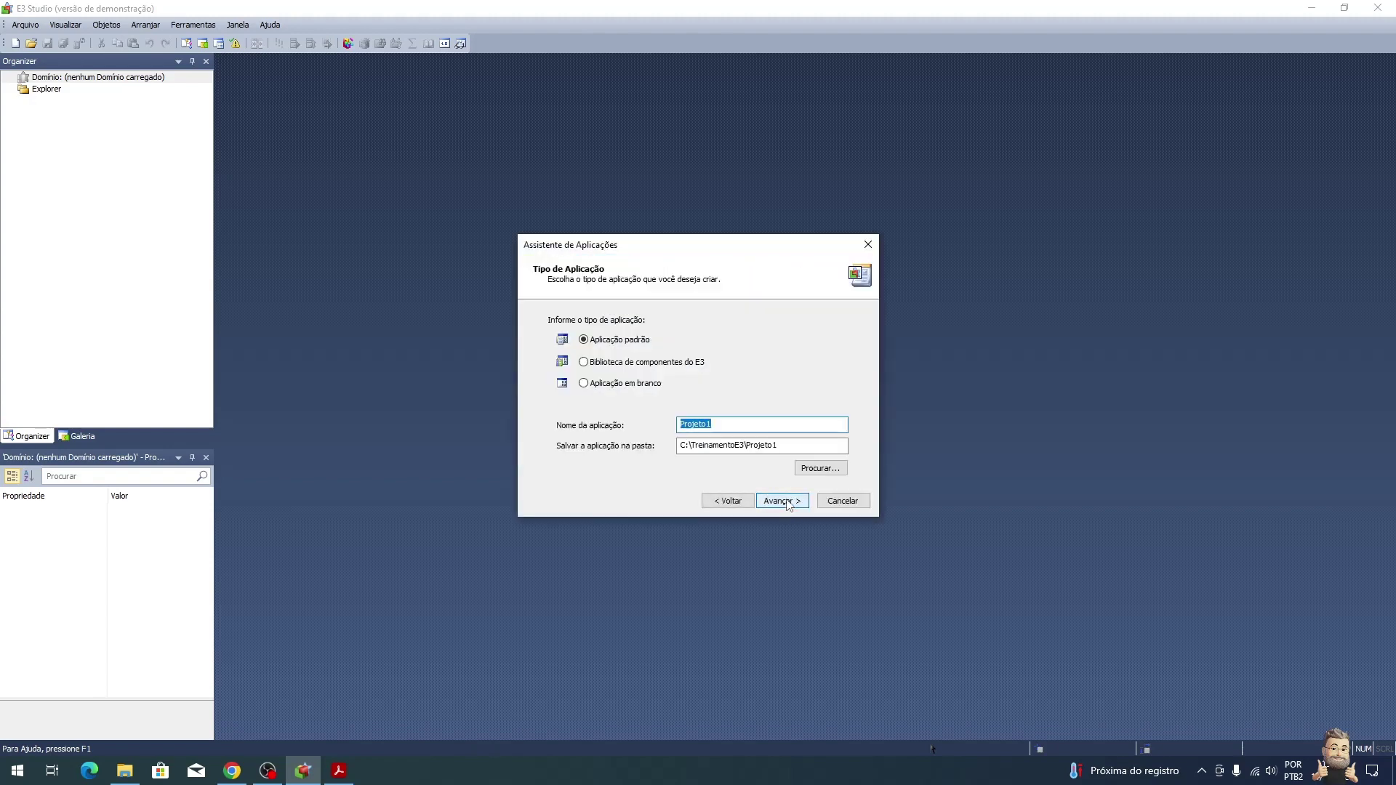
type("Mineração")
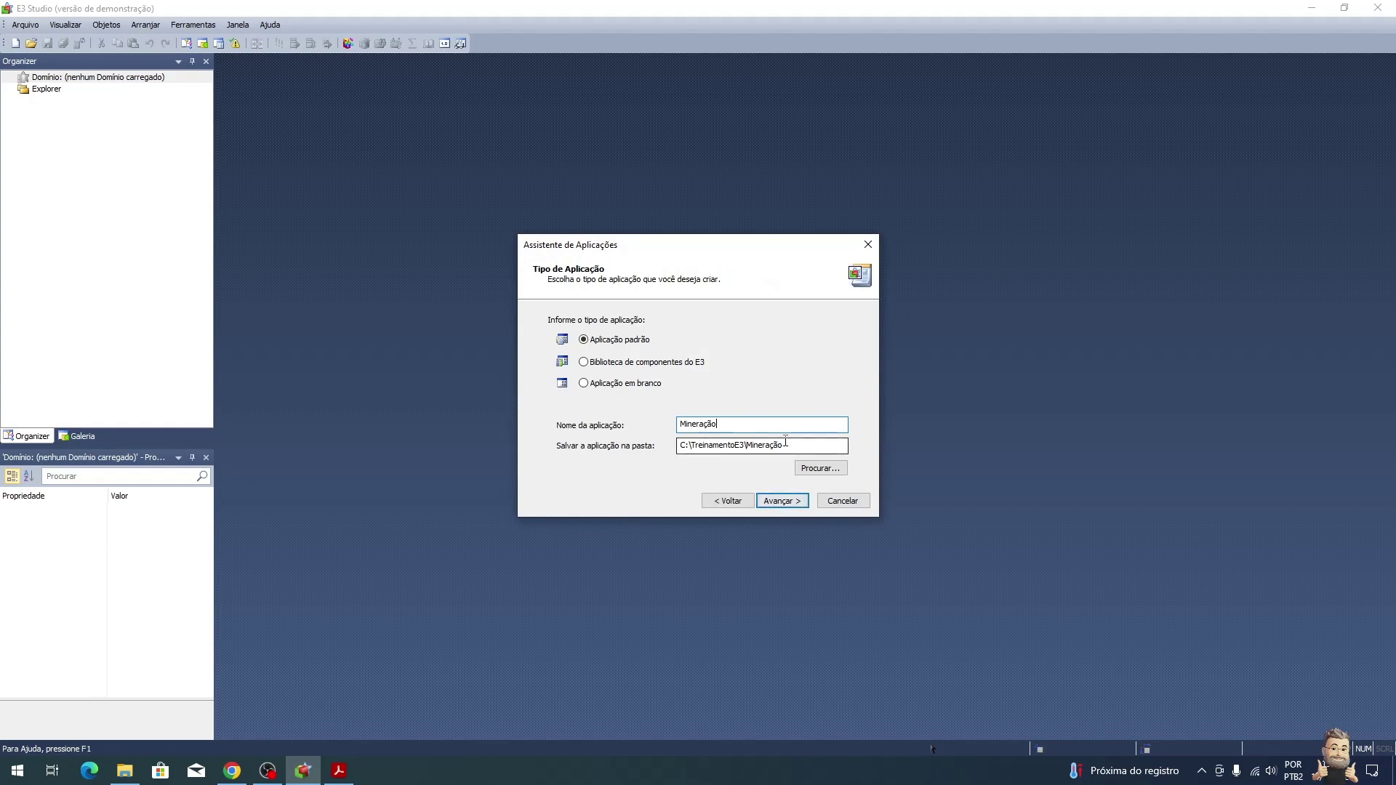
left_click(821, 470)
left_click(691, 355)
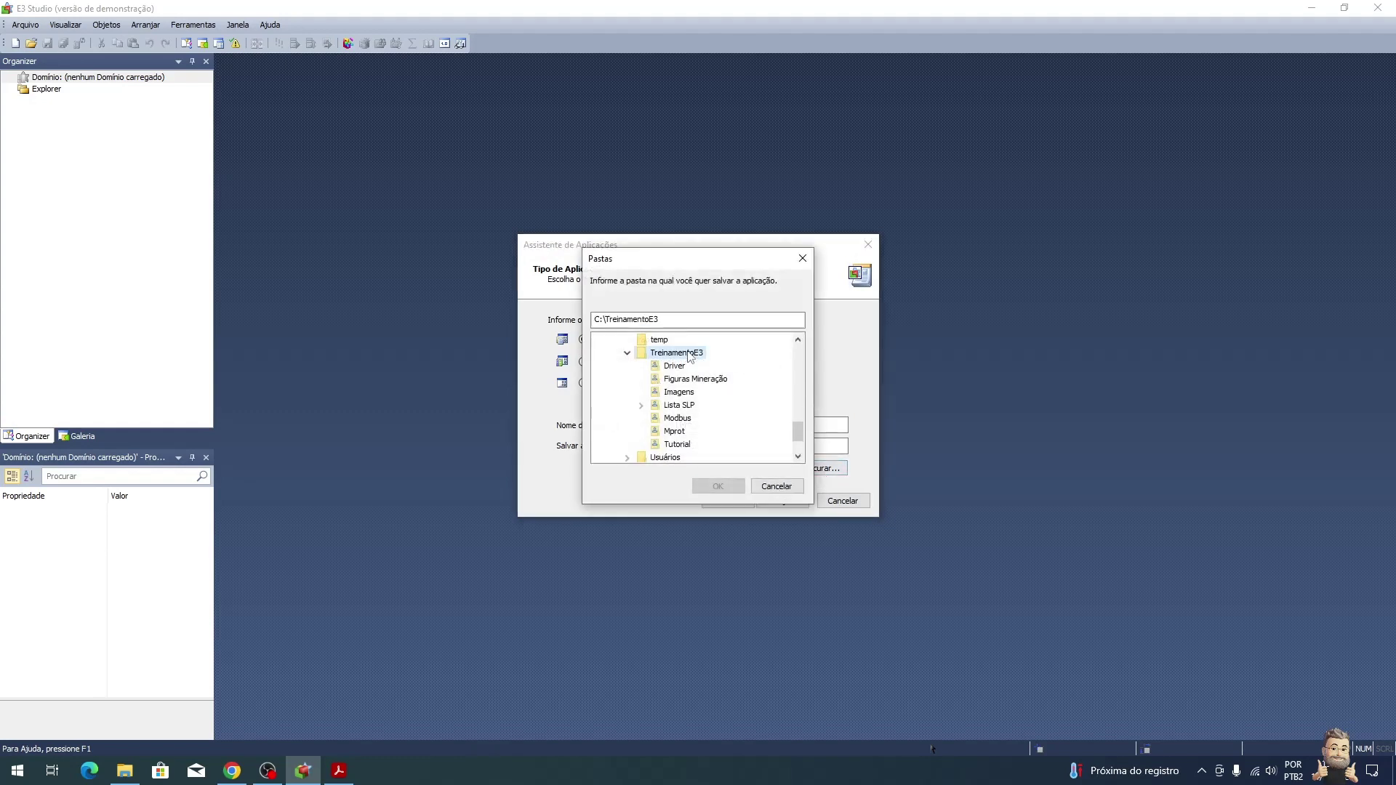
left_click(716, 482)
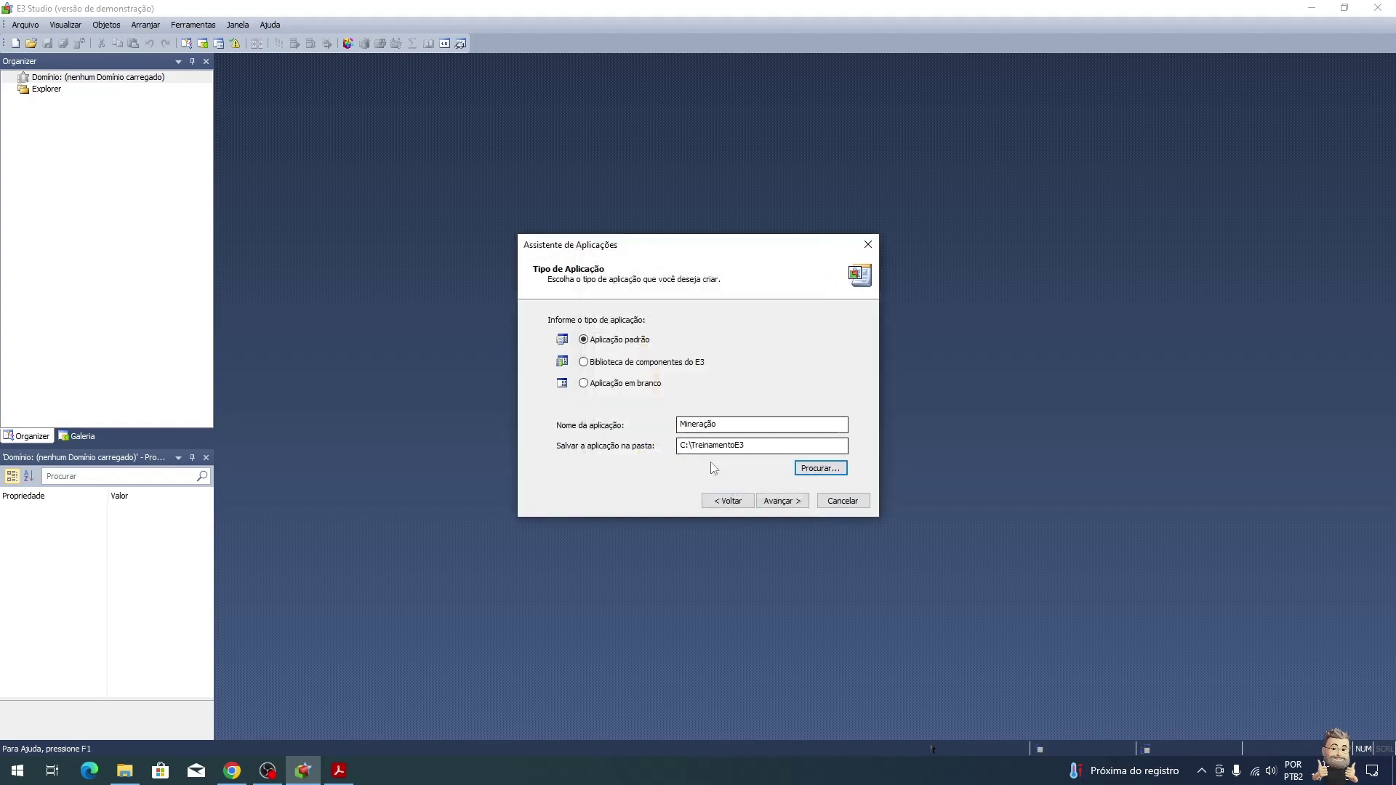
Step: Finish the wizard with the Mineração domain, skipping drivers, database and alarms, then select the Dados server
left_click(793, 508)
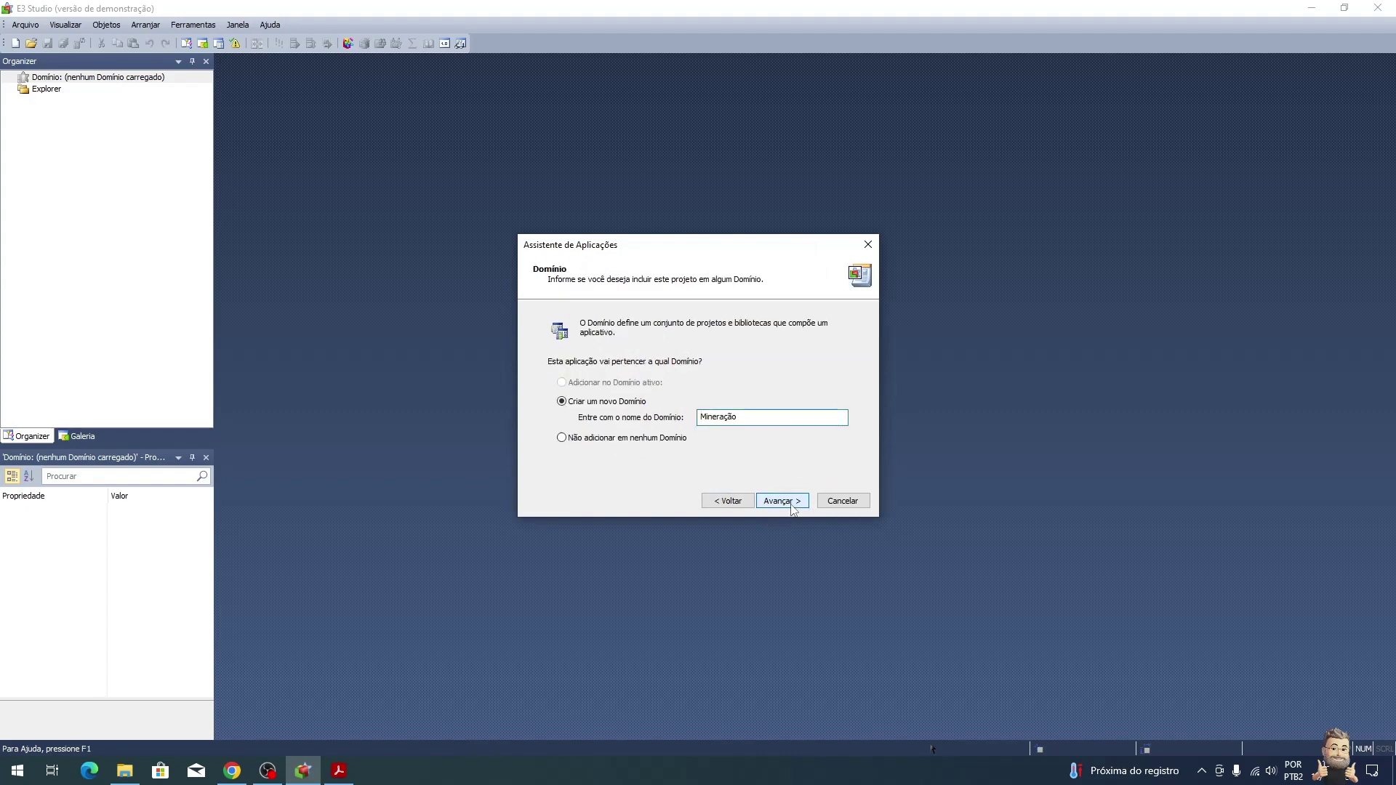
left_click(796, 507)
left_click(799, 507)
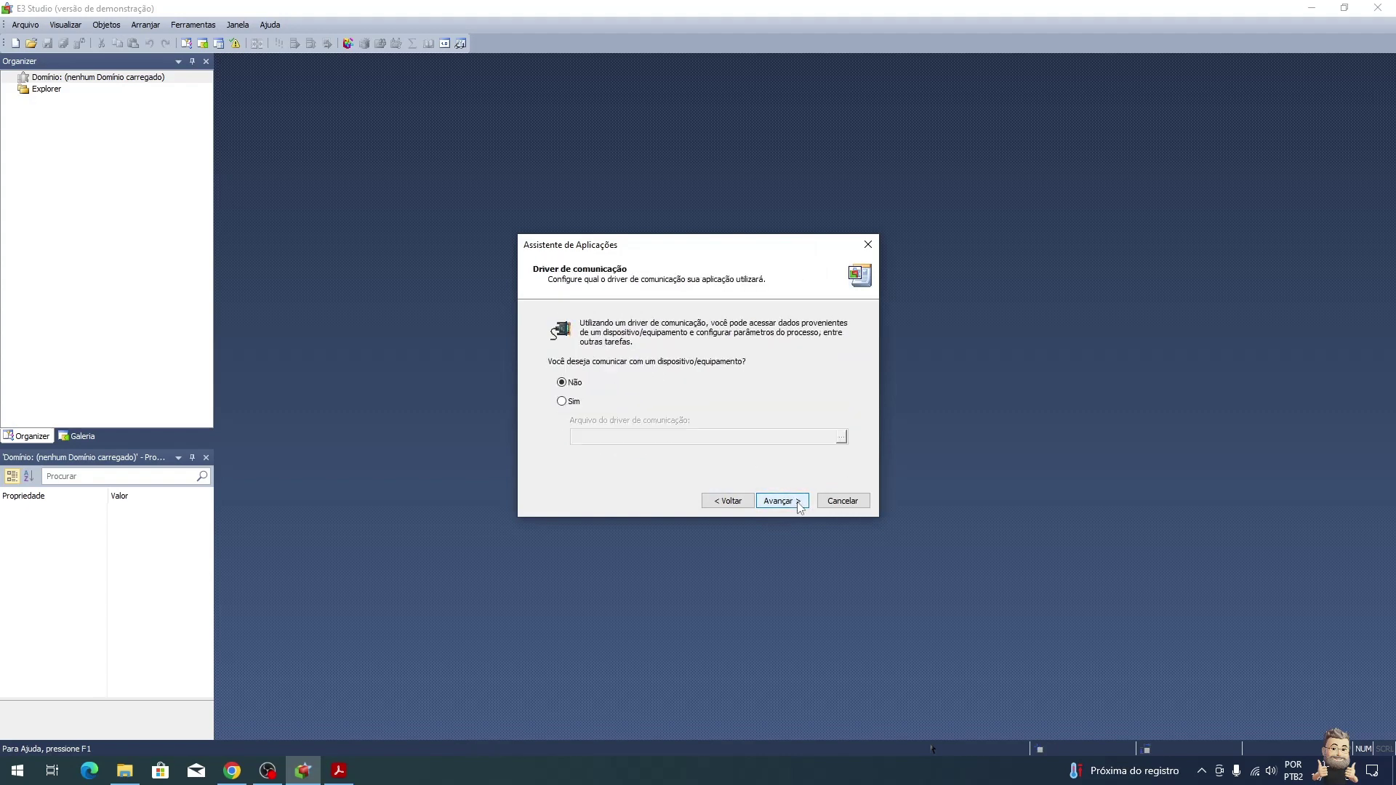
left_click(800, 507)
left_click(799, 507)
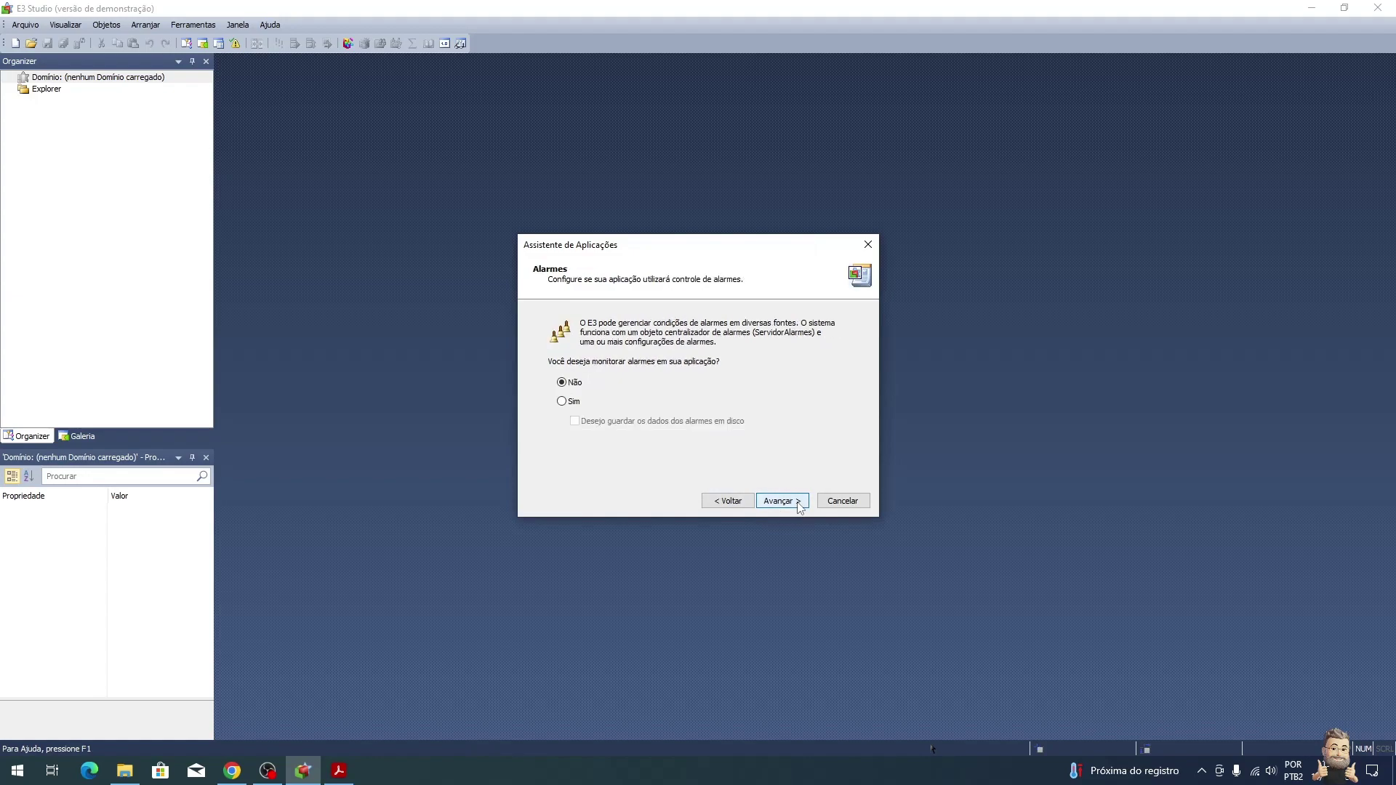
left_click(799, 507)
left_click(800, 507)
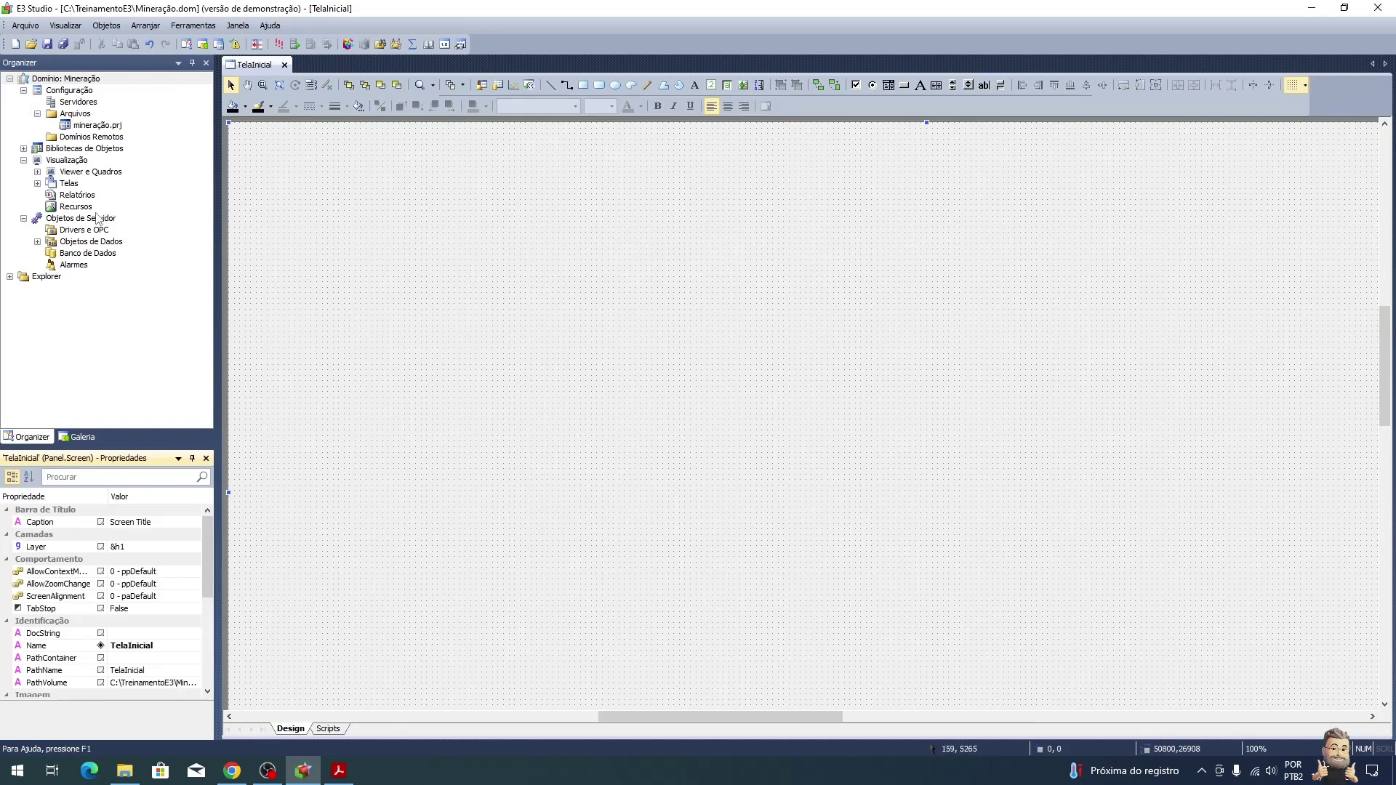
left_click(38, 243)
left_click(86, 254)
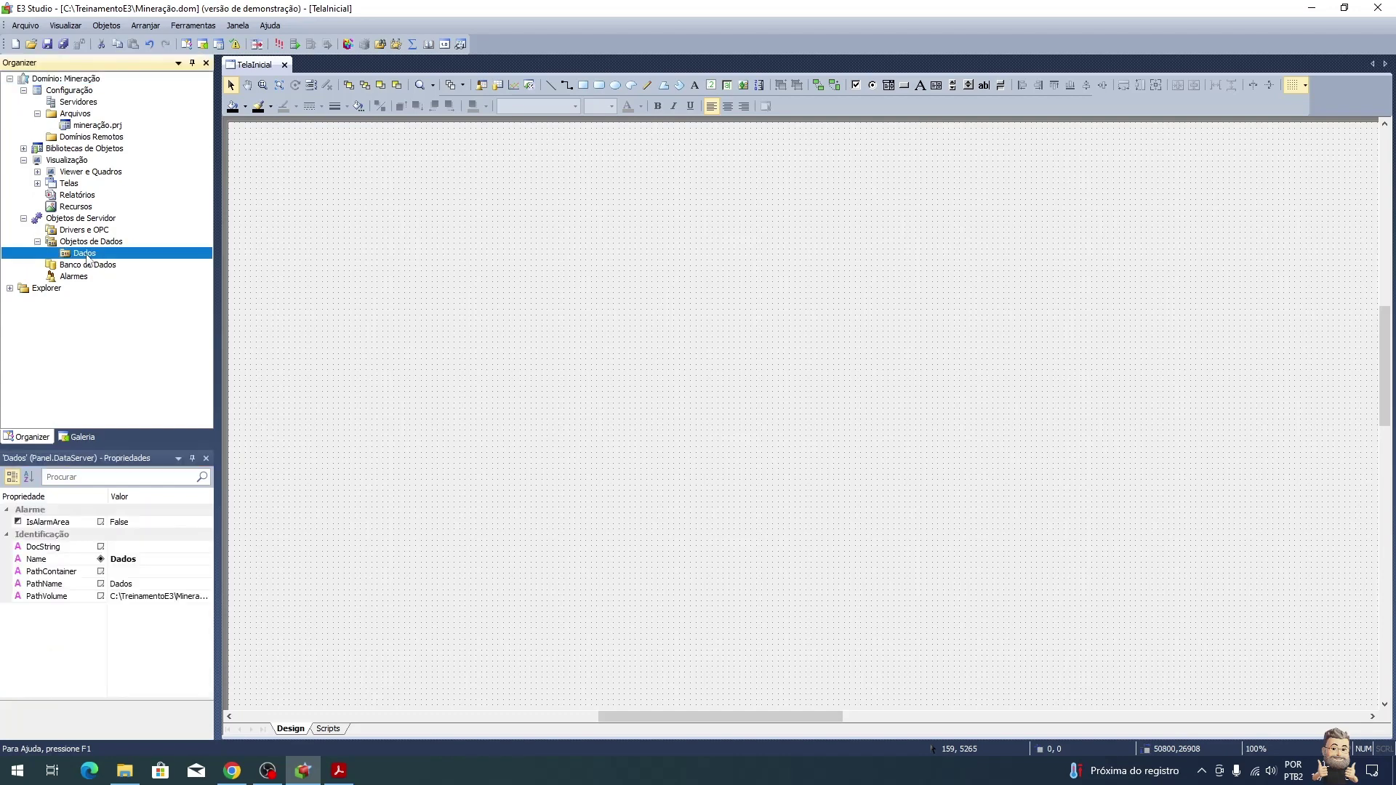
key("alt+Tab")
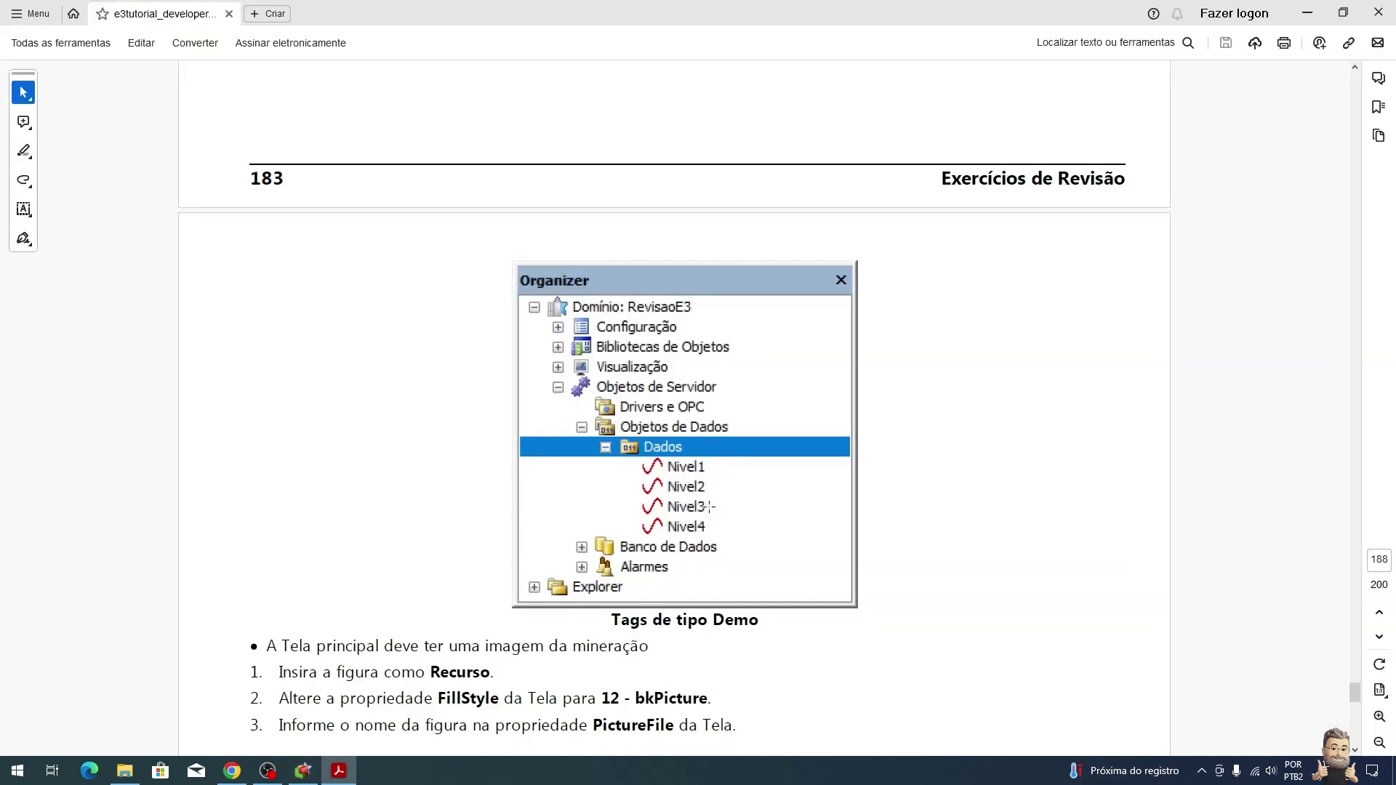
Step: Look over the Organizer figure with Demo tags Nivel1–Nivel4 under Dados, then return to E3 Studio
scroll(734, 539, "down", 3)
scroll(732, 533, "up", 5)
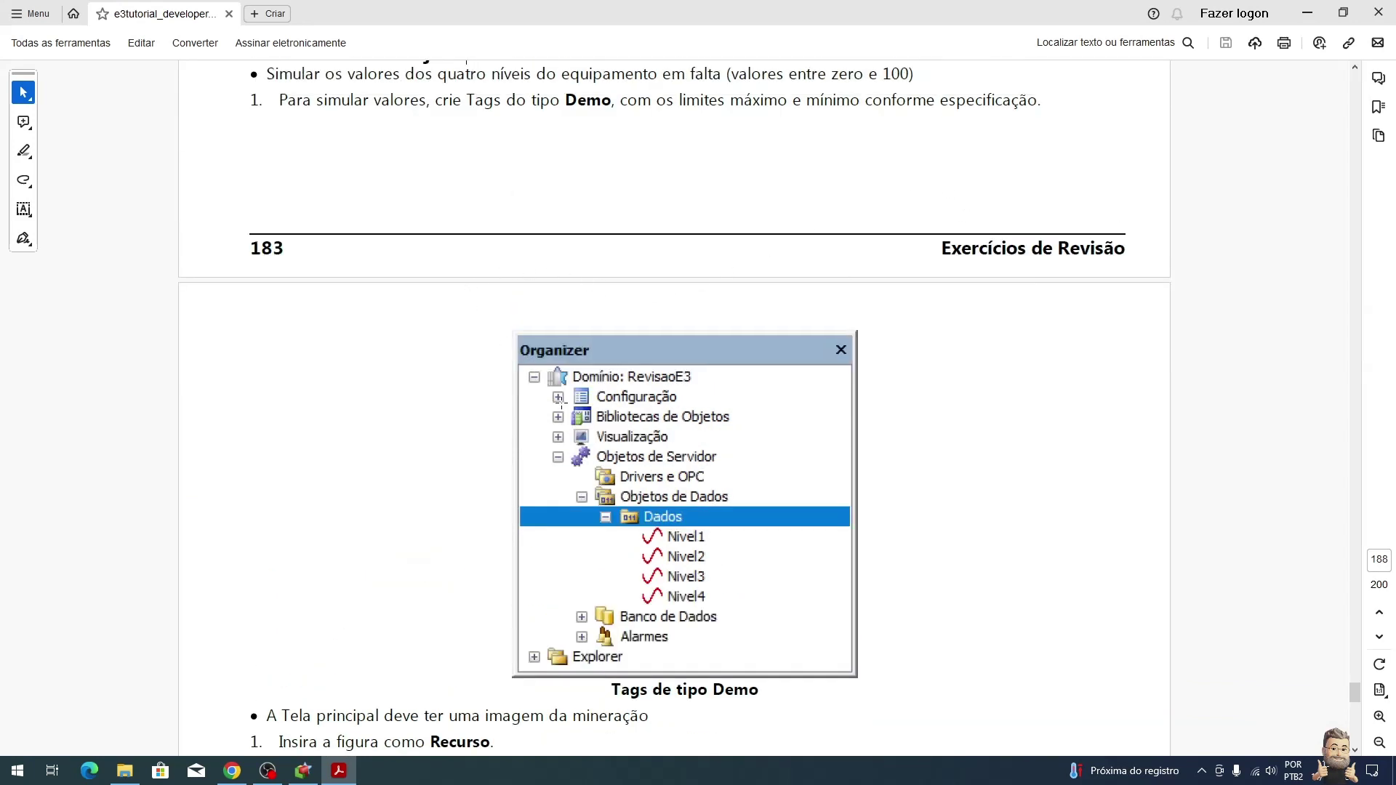
scroll(561, 400, "down", 1)
scroll(558, 399, "up", 3)
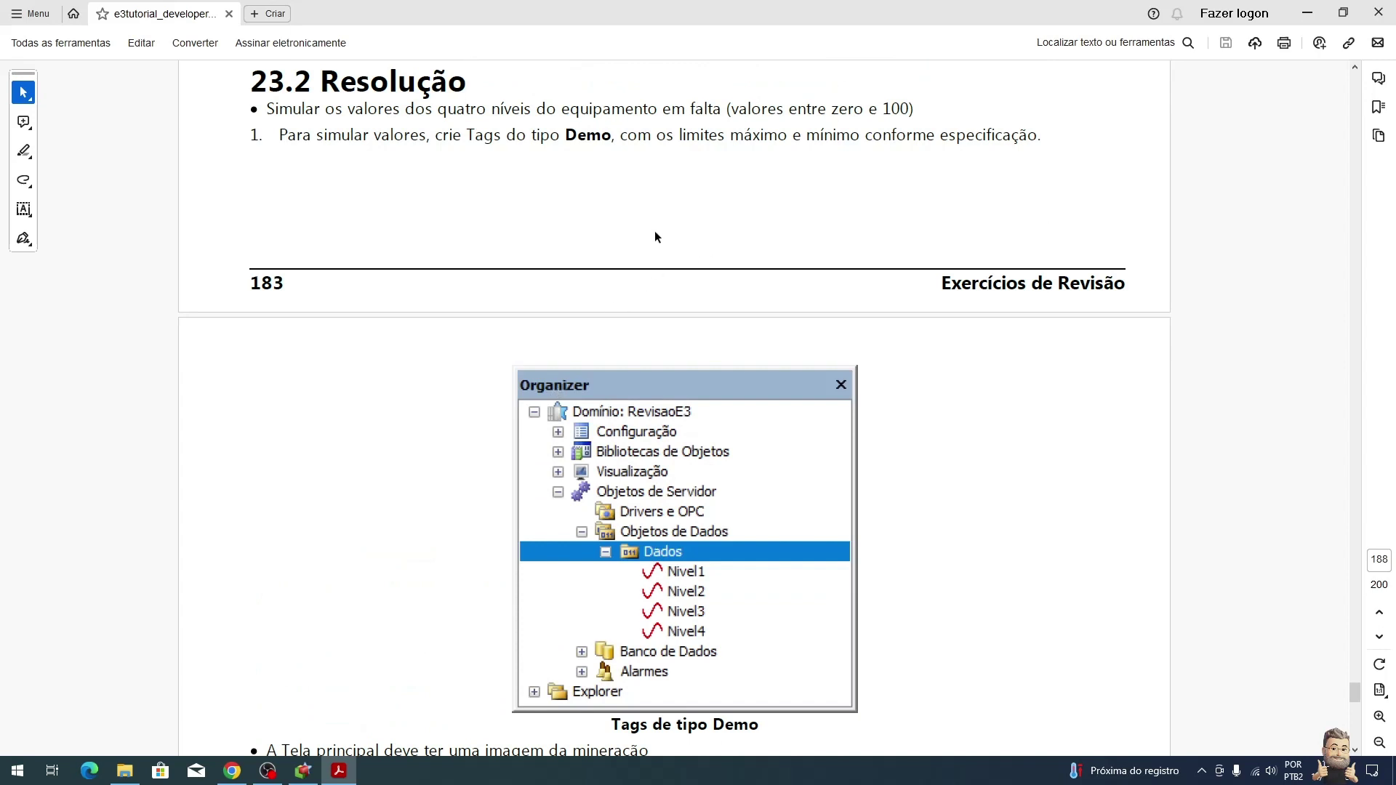
key("alt+Tab")
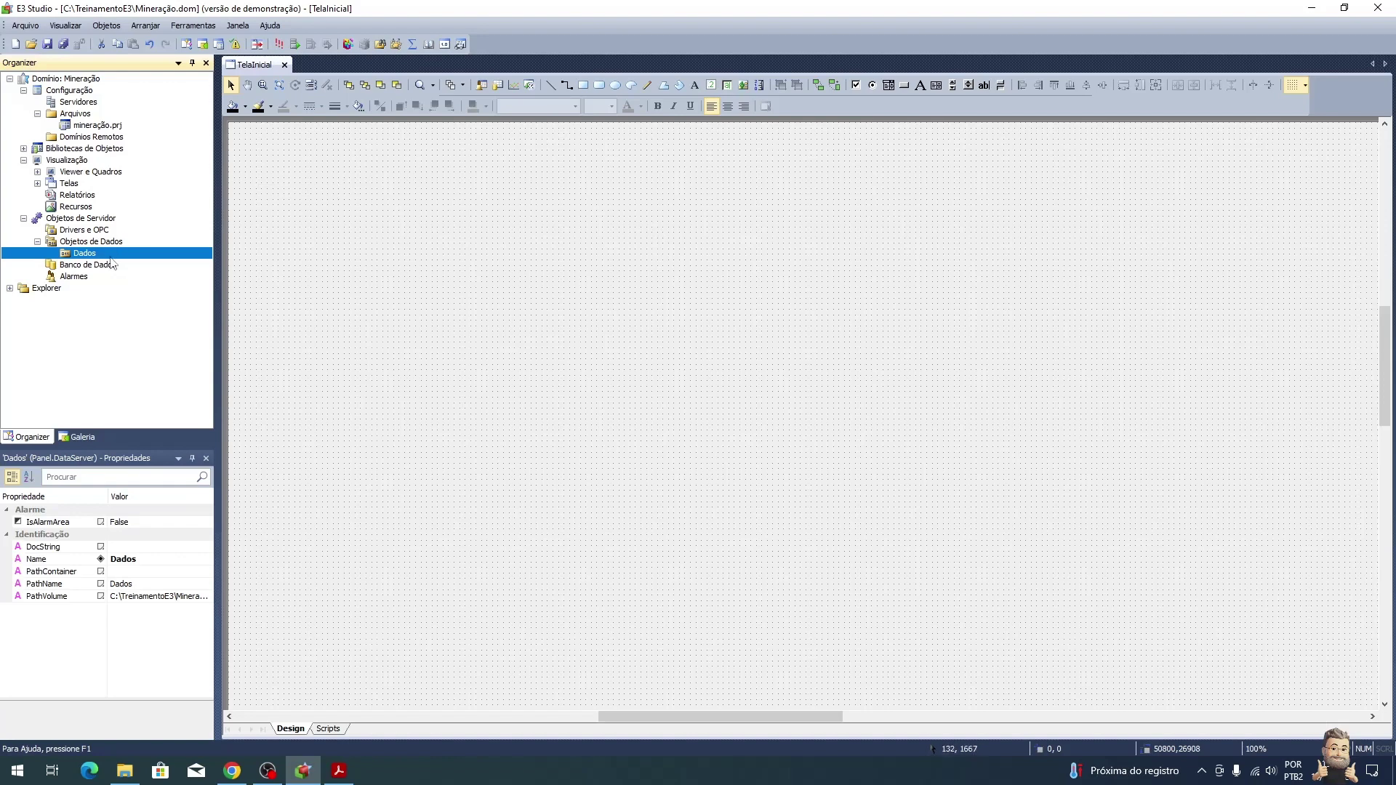
Step: Insert four Demo tags named Niv… into the Dados data server
right_click(112, 260)
mouse_move(181, 288)
mouse_move(291, 288)
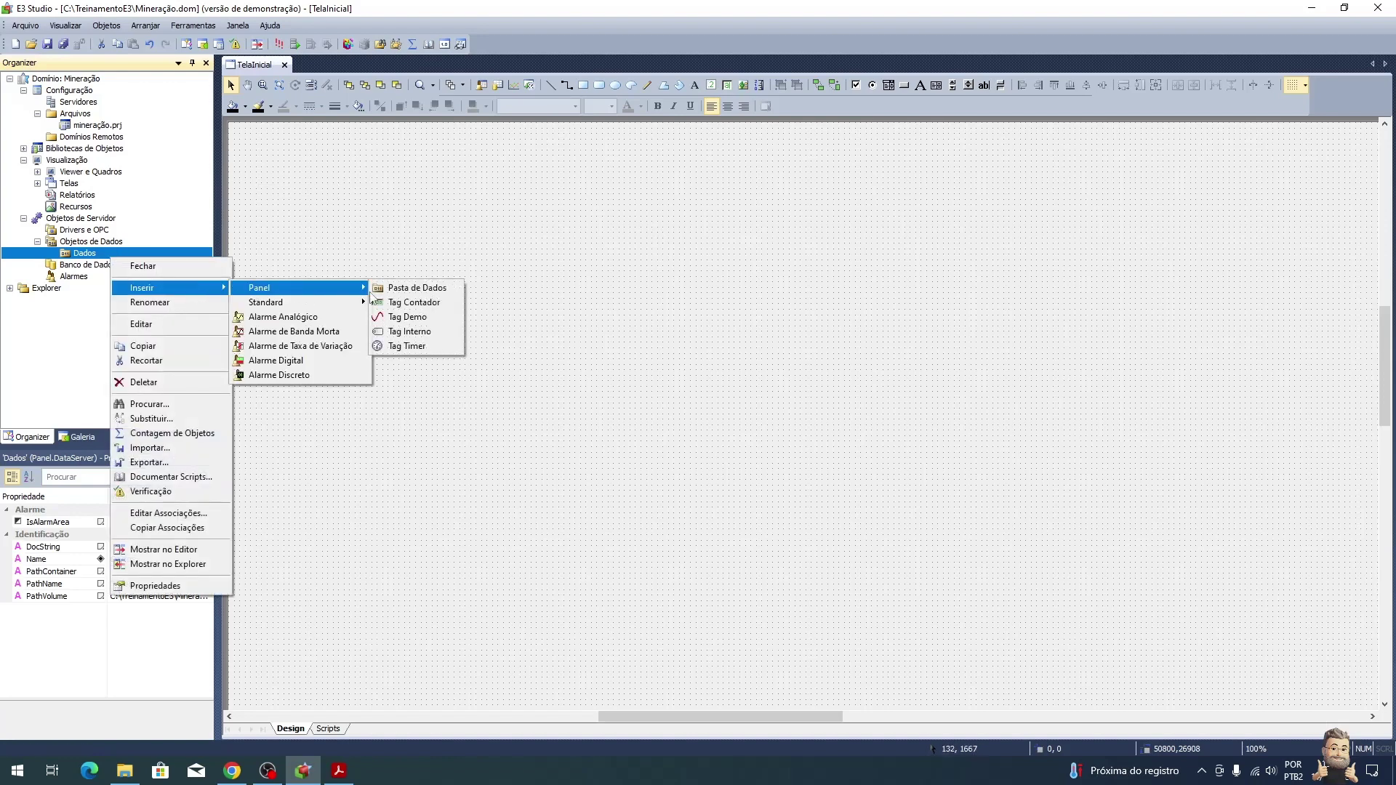
left_click(440, 316)
key("Tab")
type("Niv")
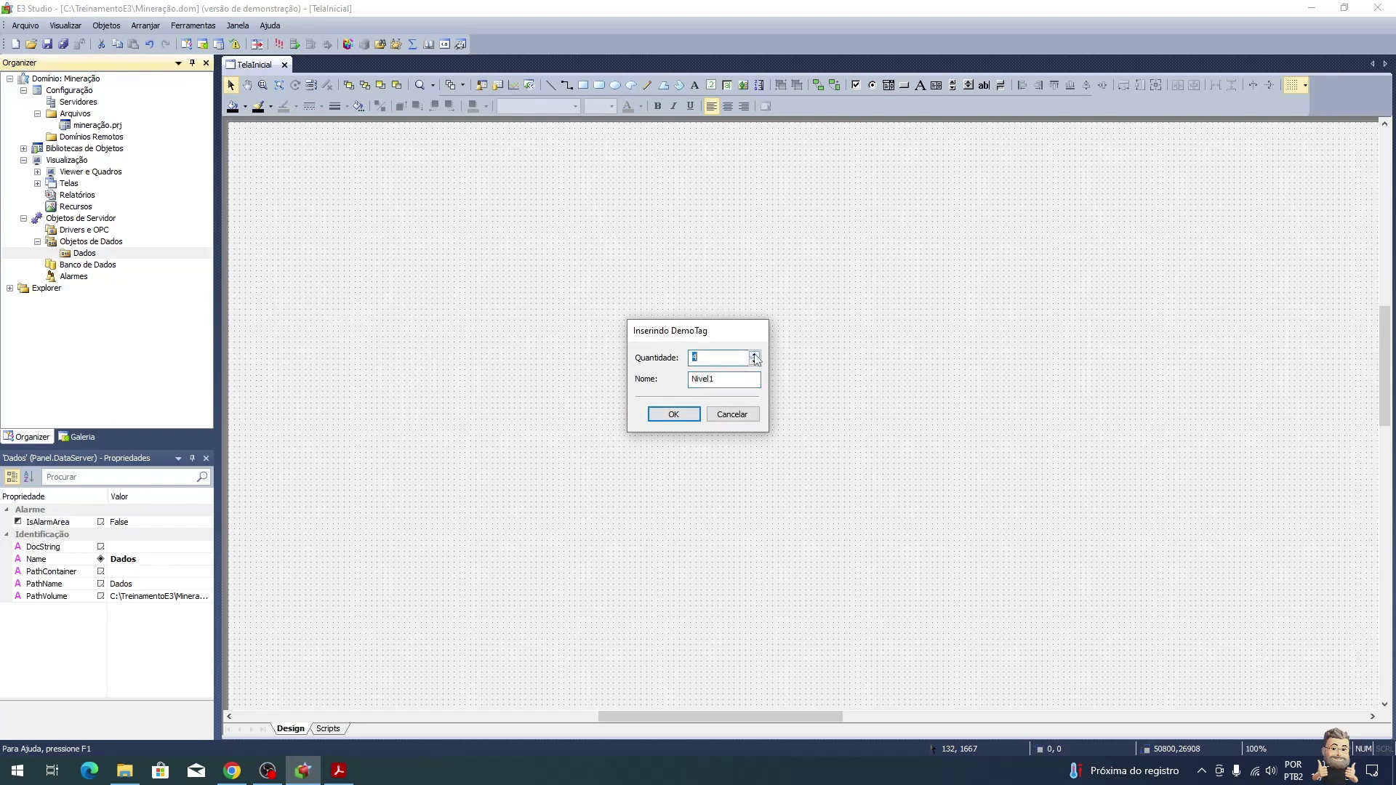
left_click(671, 414)
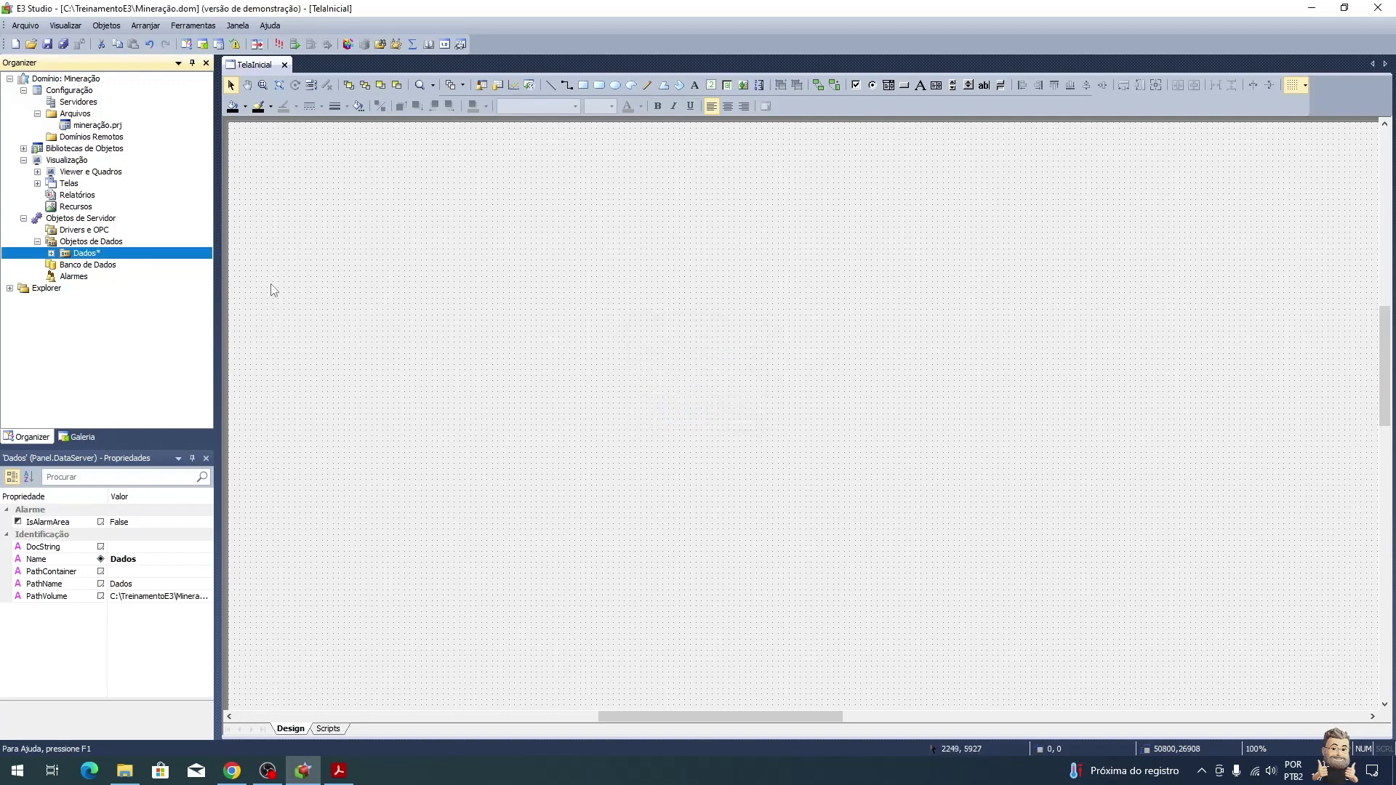
Step: Open the Dados server in its editor to list the new Nivel tags
left_click(51, 253)
left_click(99, 265)
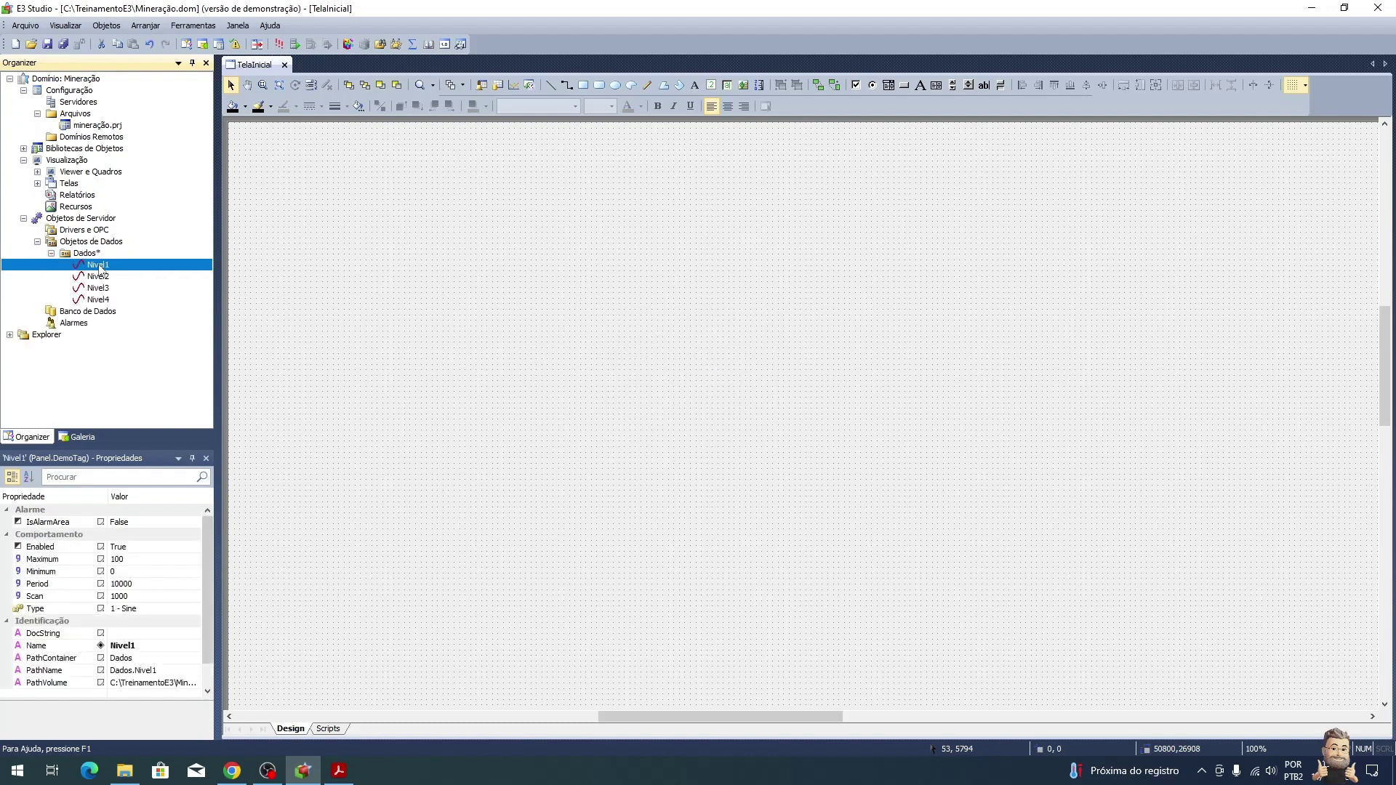
double_click(91, 254)
left_click(327, 137)
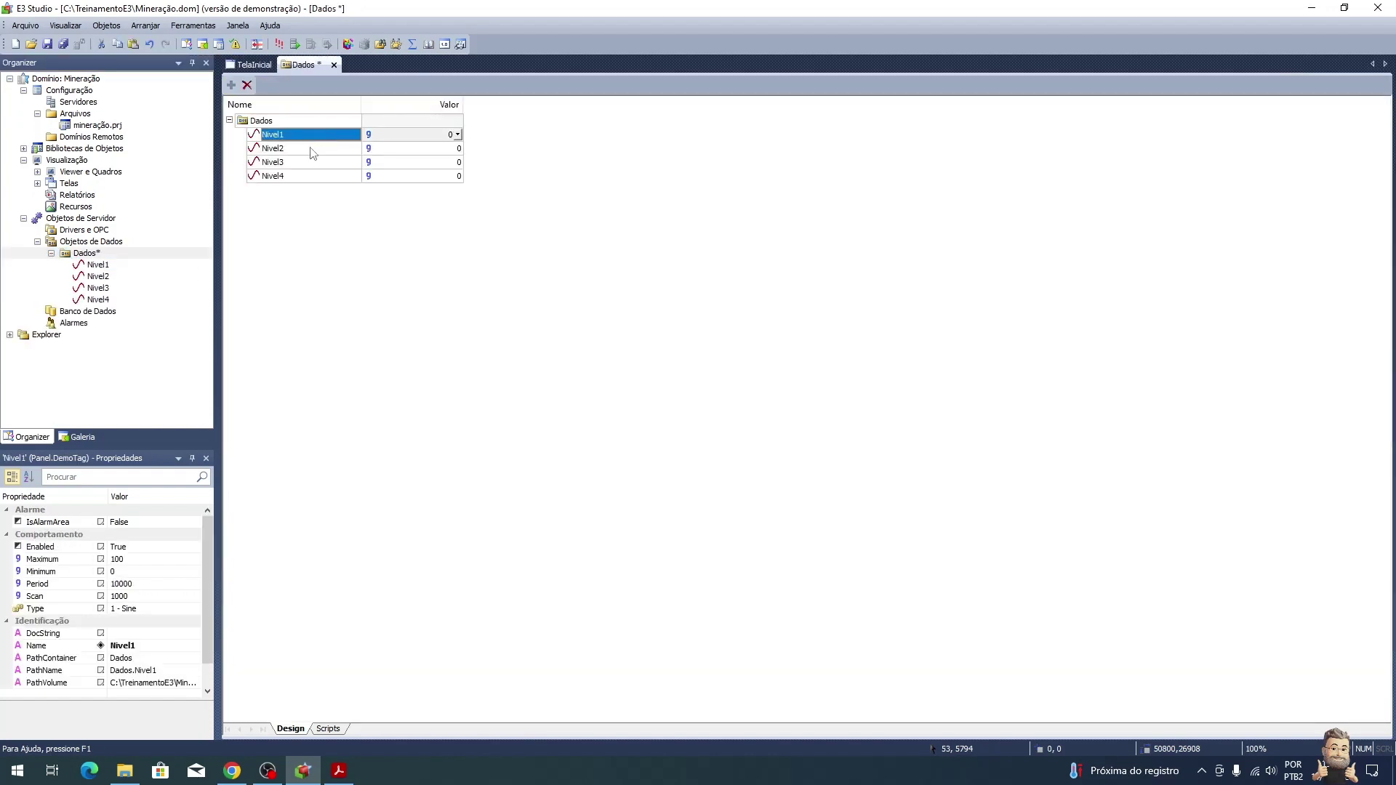
key("alt+Tab")
key("alt+Tab")
Step: Select all four Nivel tags, sort properties alphabetically and set Type to 0 - Random
left_click(288, 176, "shift")
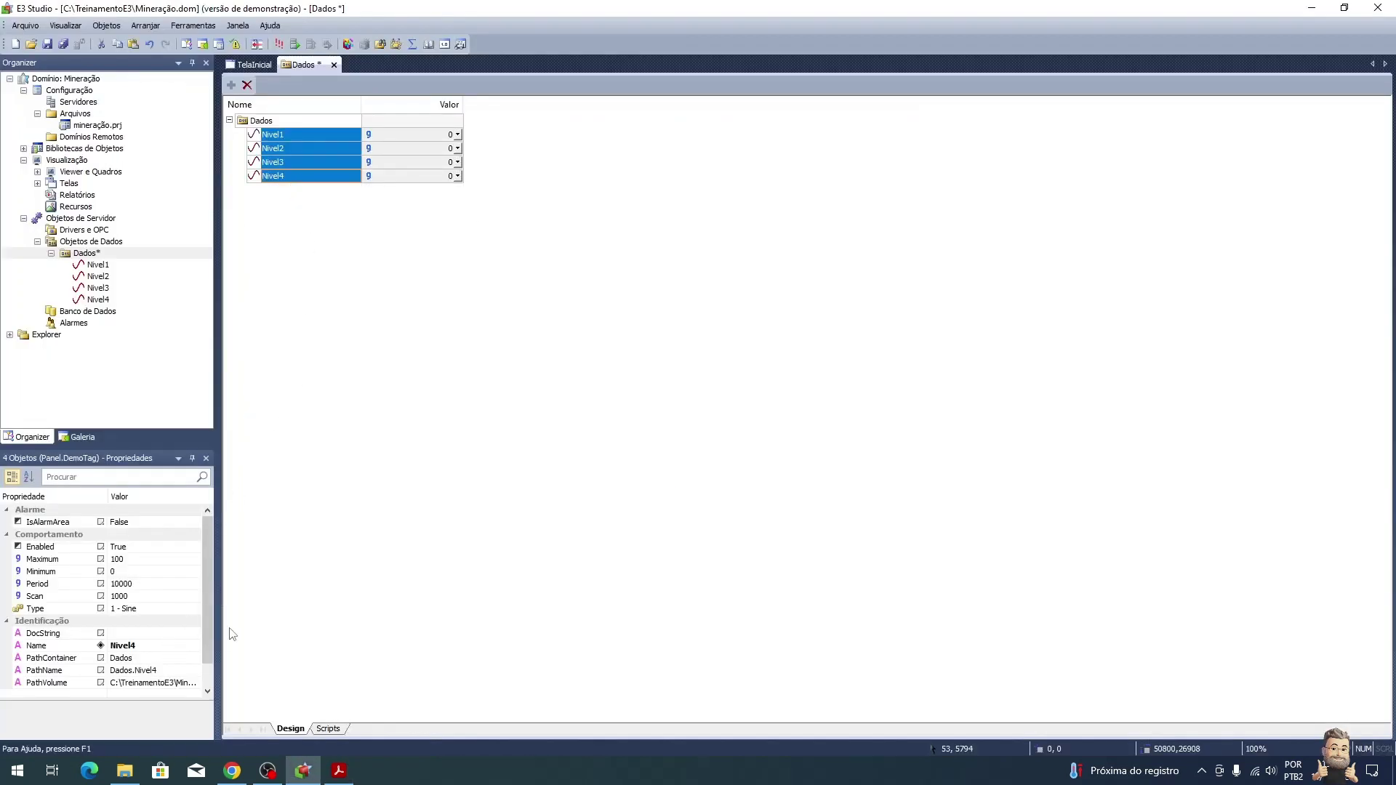
left_click(29, 477)
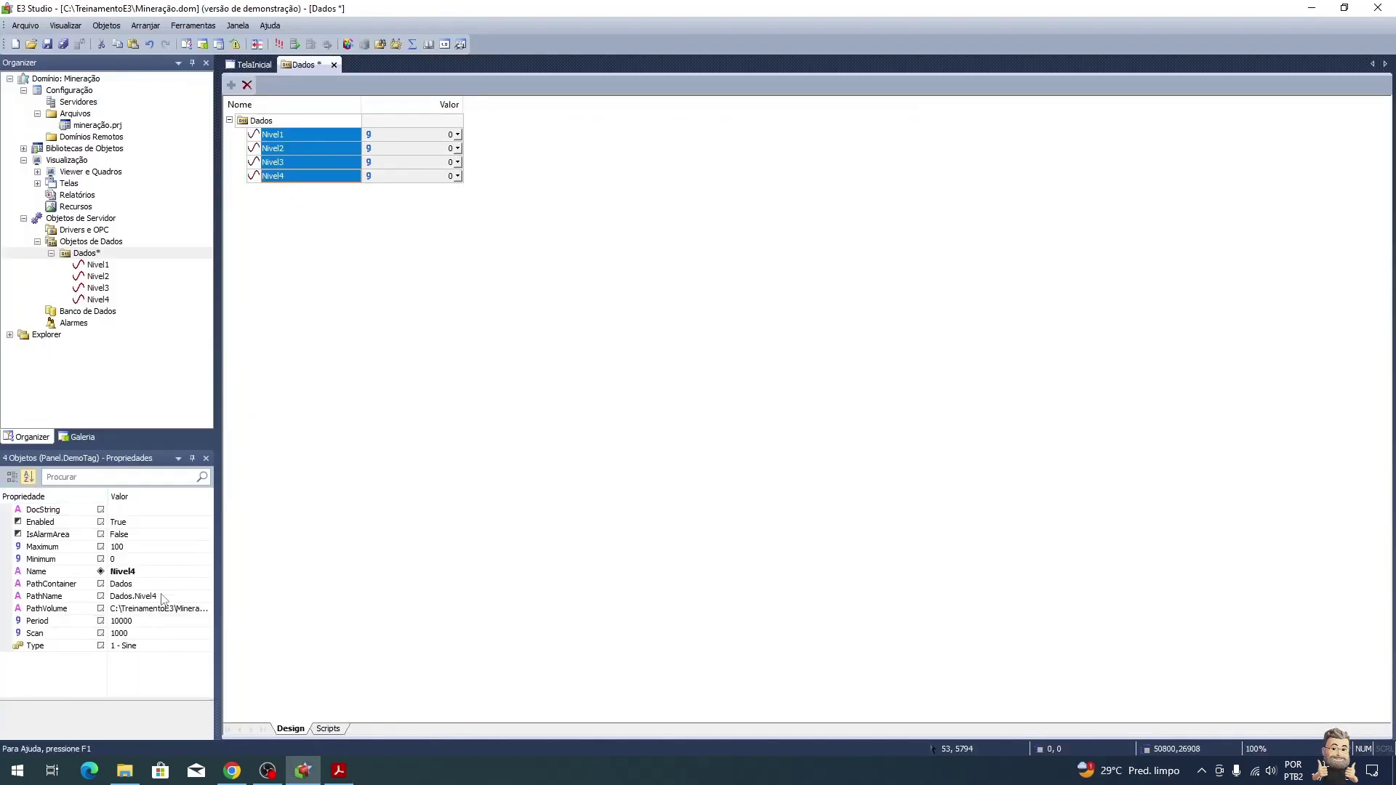
left_click(193, 647)
left_click(207, 646)
left_click(177, 659)
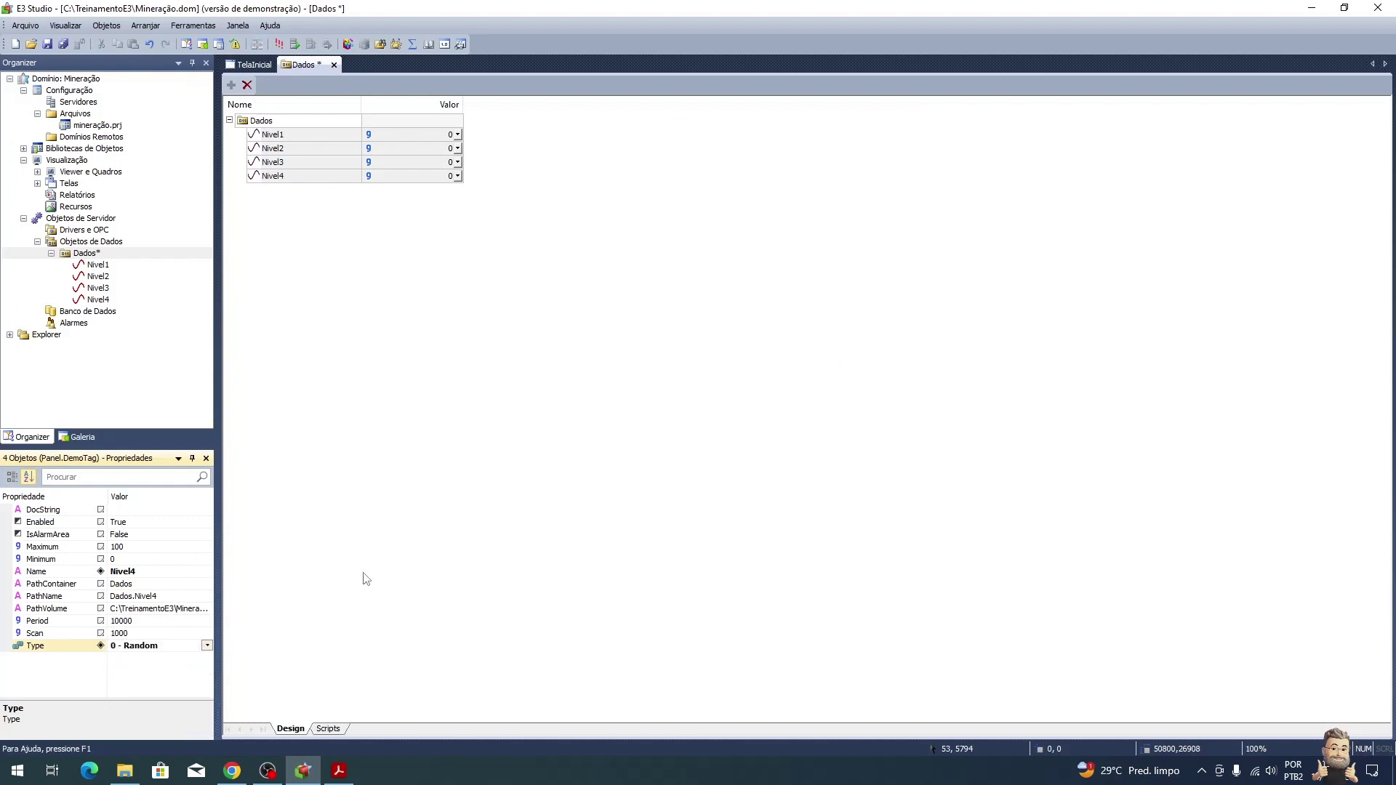
left_click(161, 572)
Step: Set Scan to 500 for the four tags and check Nivel3 and Nivel1 individually
left_click(161, 547)
left_click(160, 559)
left_click(146, 634)
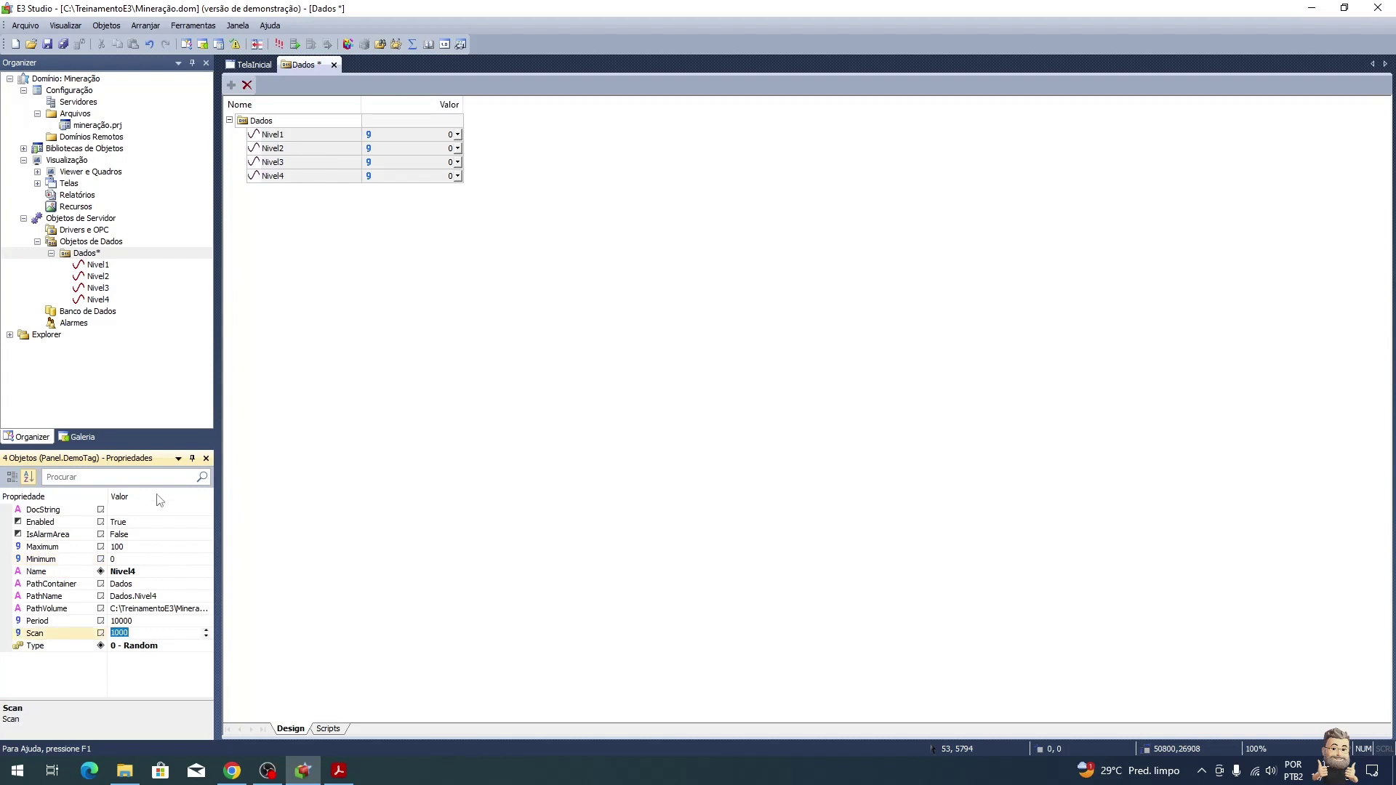
type("500")
key("Return")
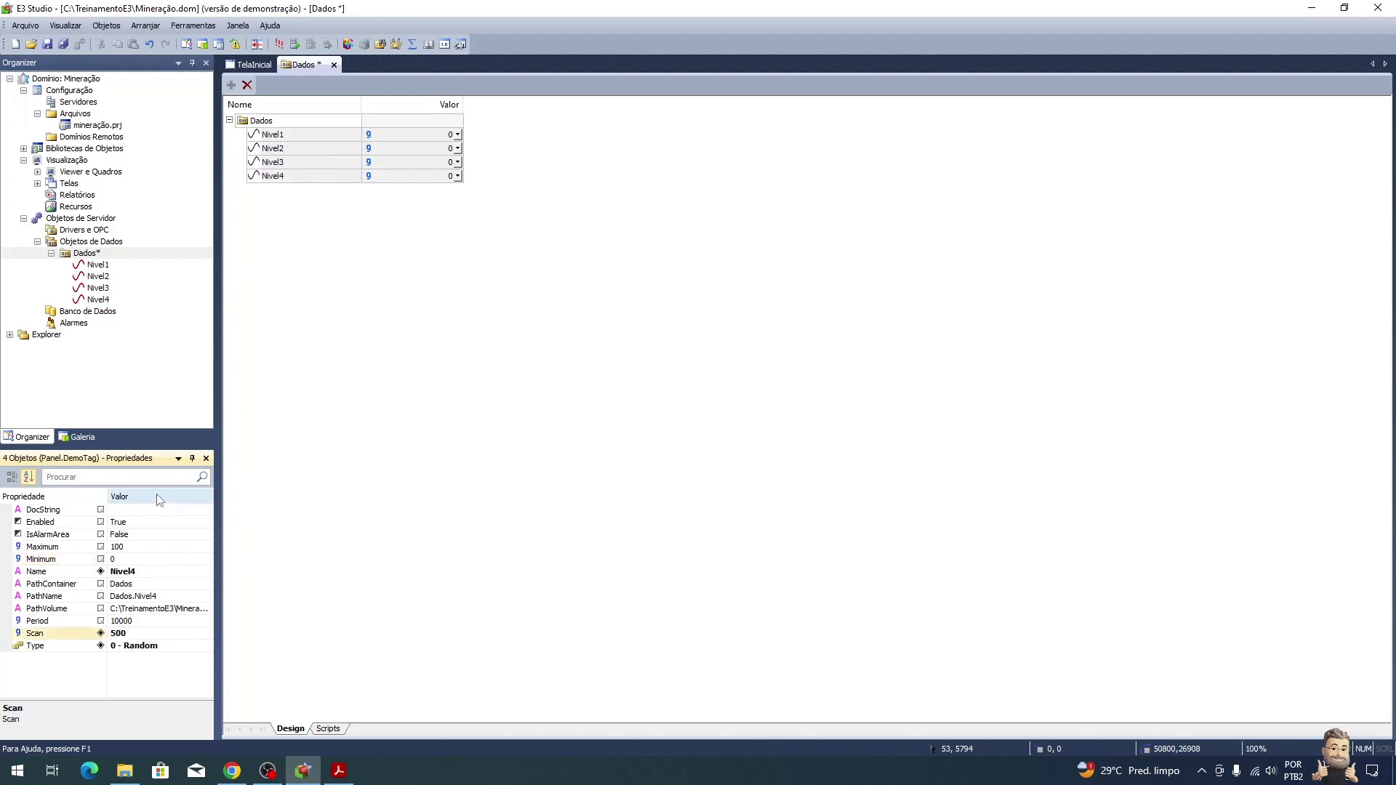
left_click(404, 334)
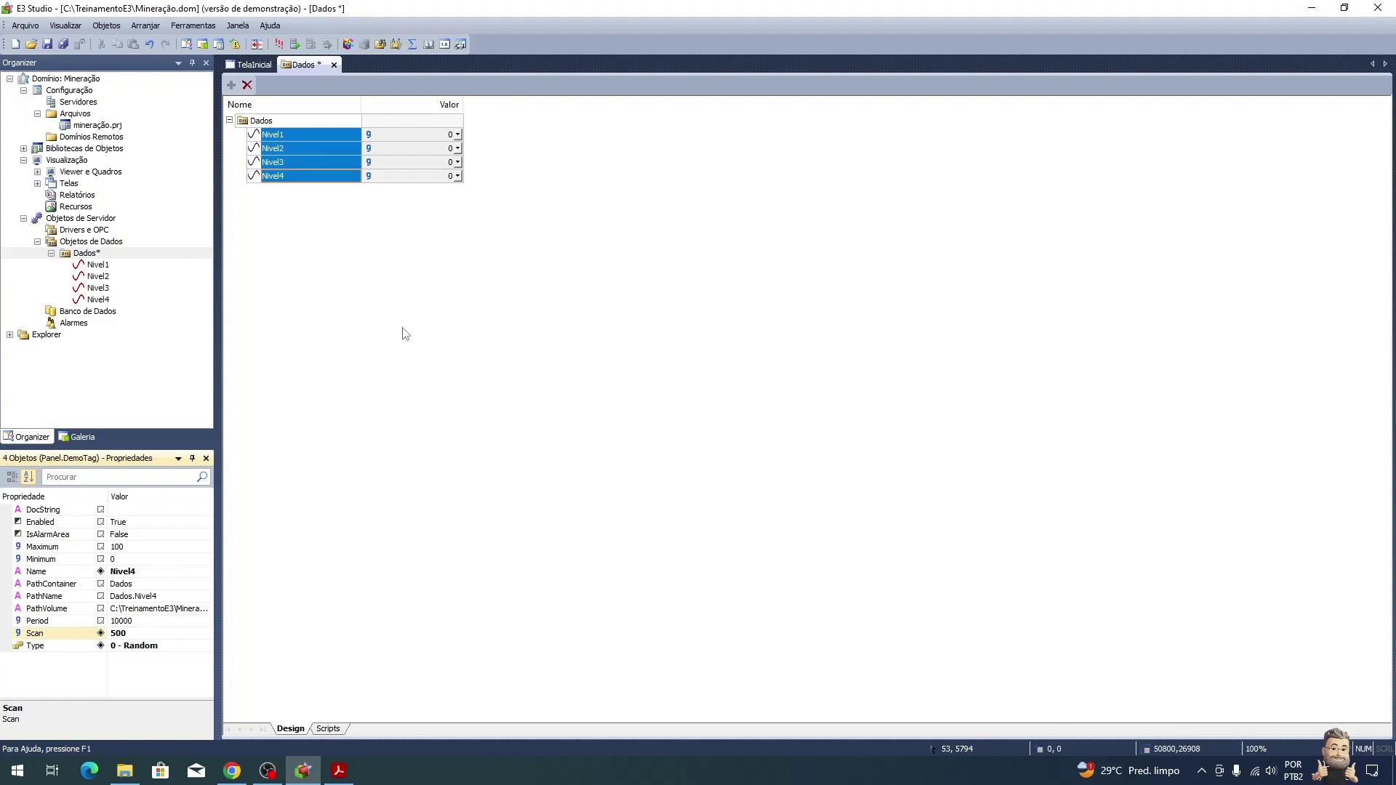
left_click(311, 163)
left_click(313, 137)
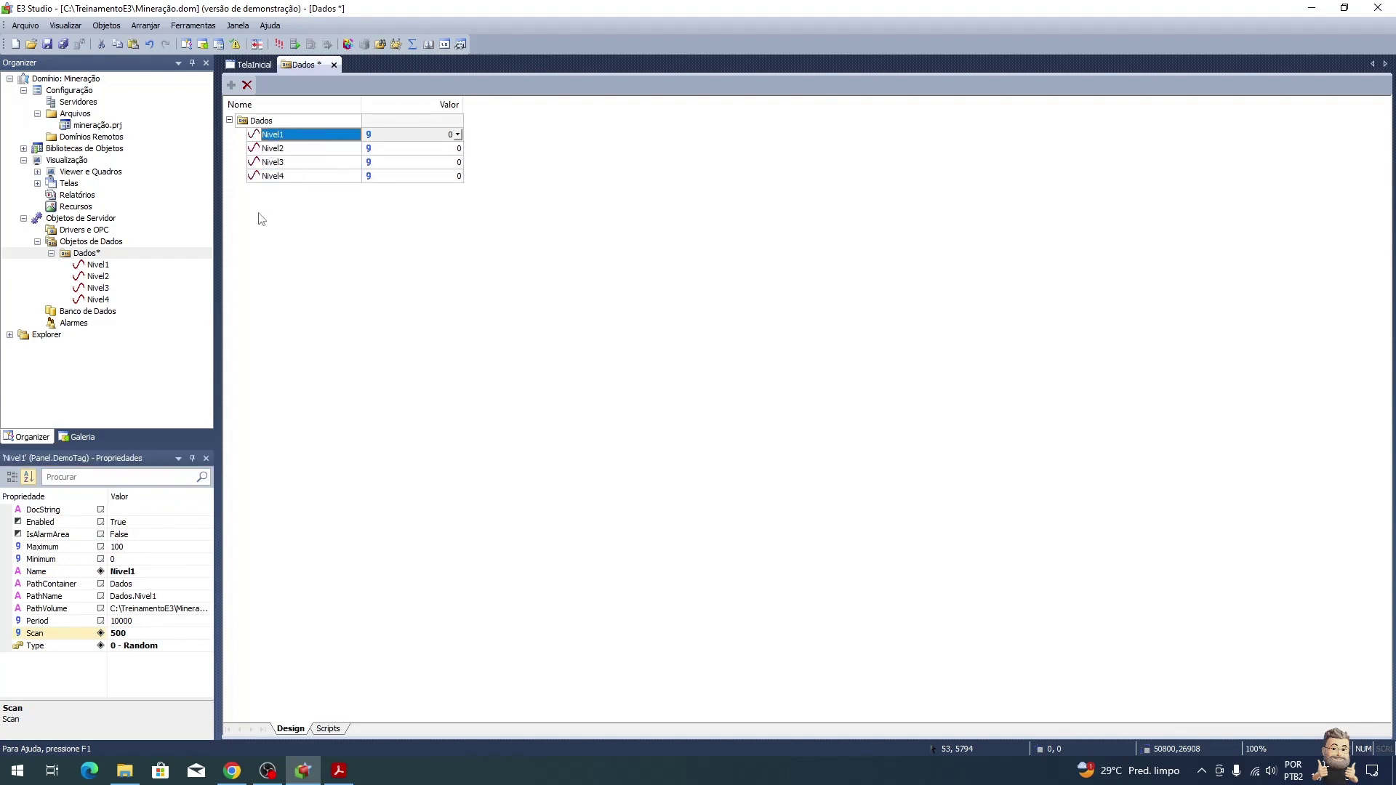
key("alt+Tab")
Step: Scroll the tutorial to the mine background image instructions, then return to E3 Studio
scroll(829, 476, "down", 3)
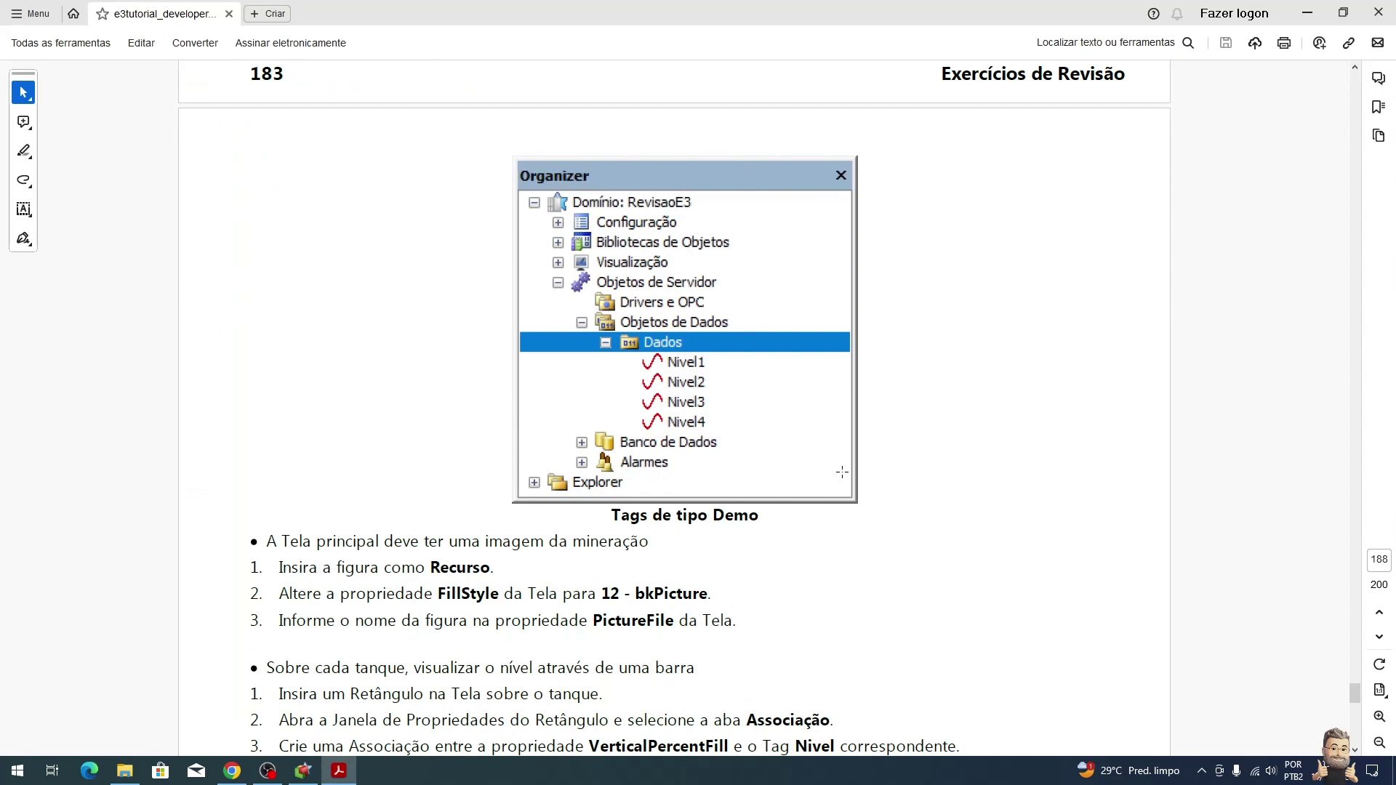
scroll(842, 473, "down", 1)
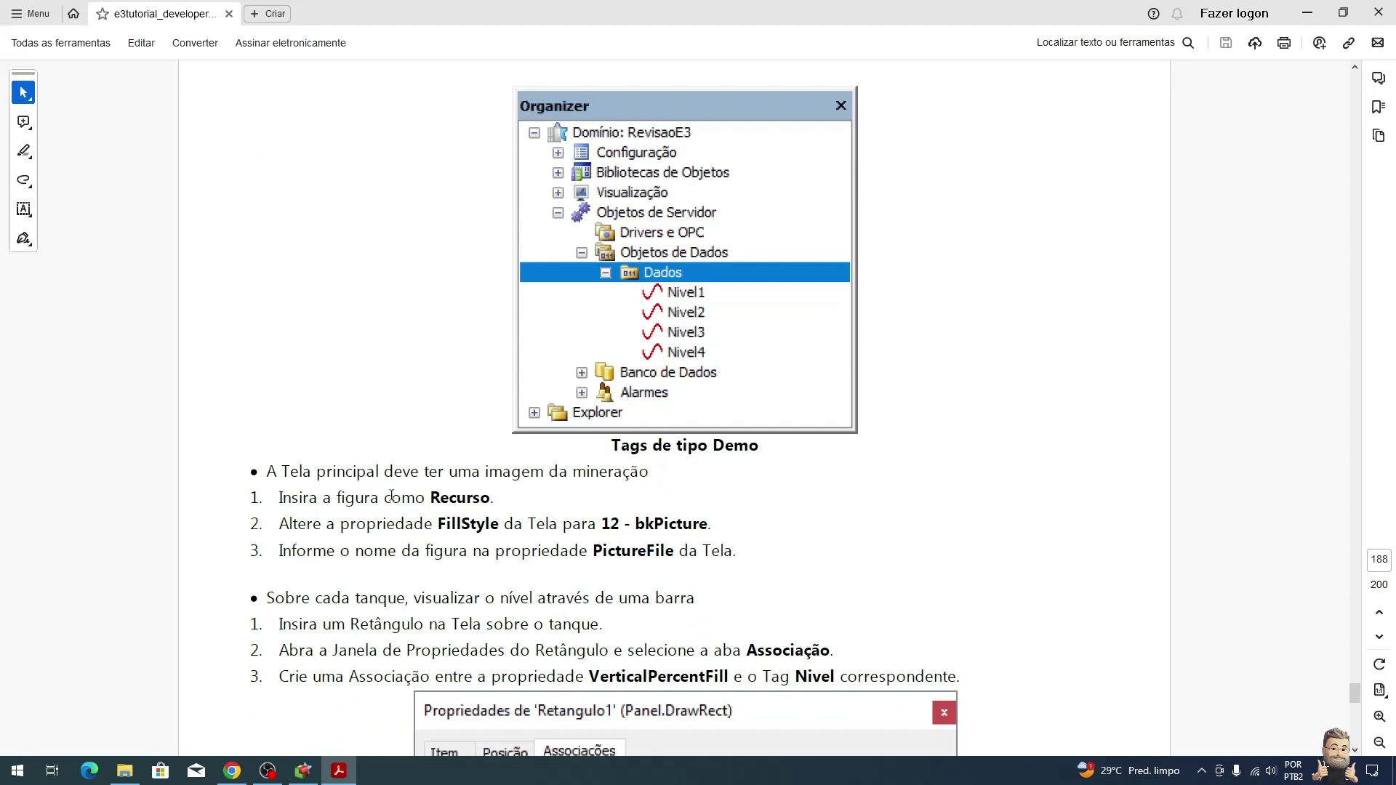
key("alt+Tab")
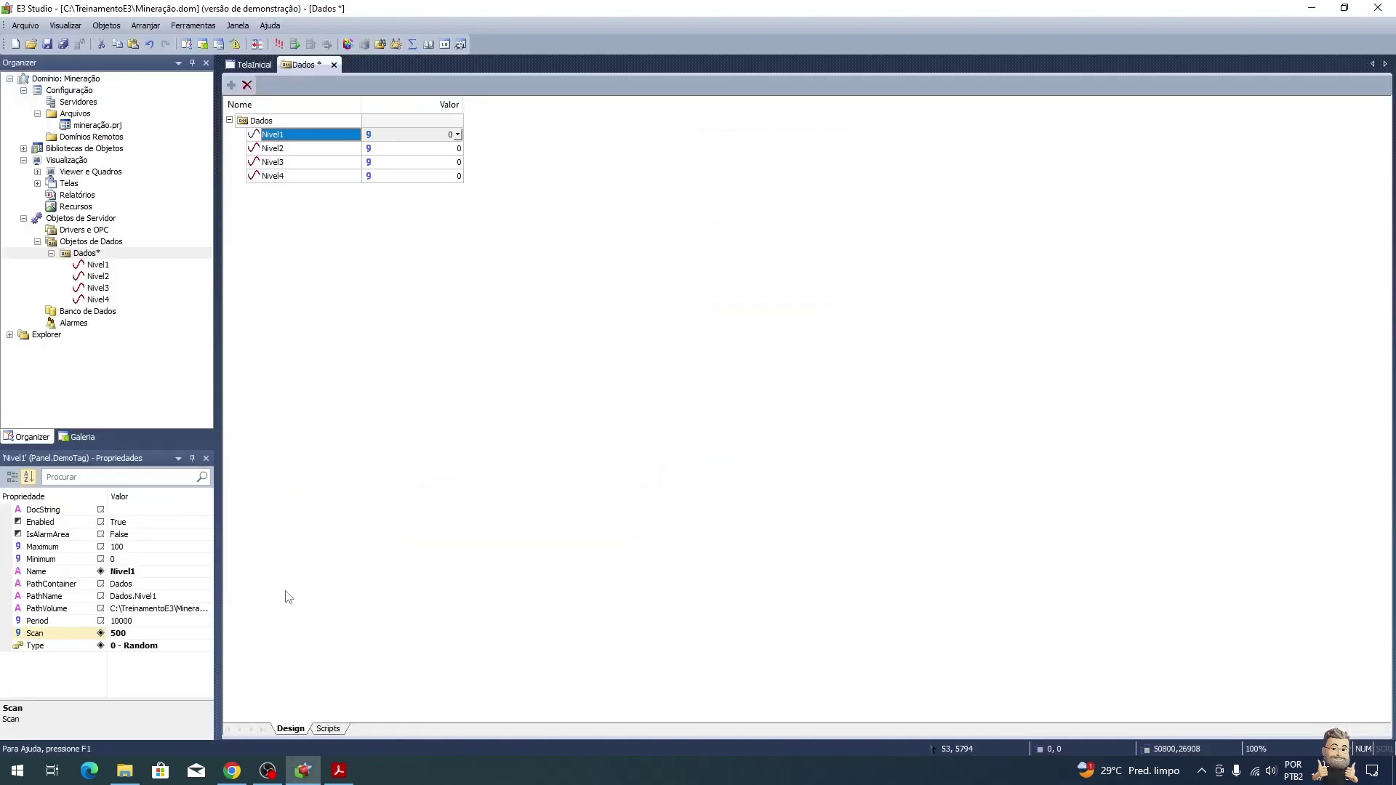
Step: Open the Figuras Mineração folder under TreinamentoE3 in File Explorer, then return to E3 Studio
left_click(125, 769)
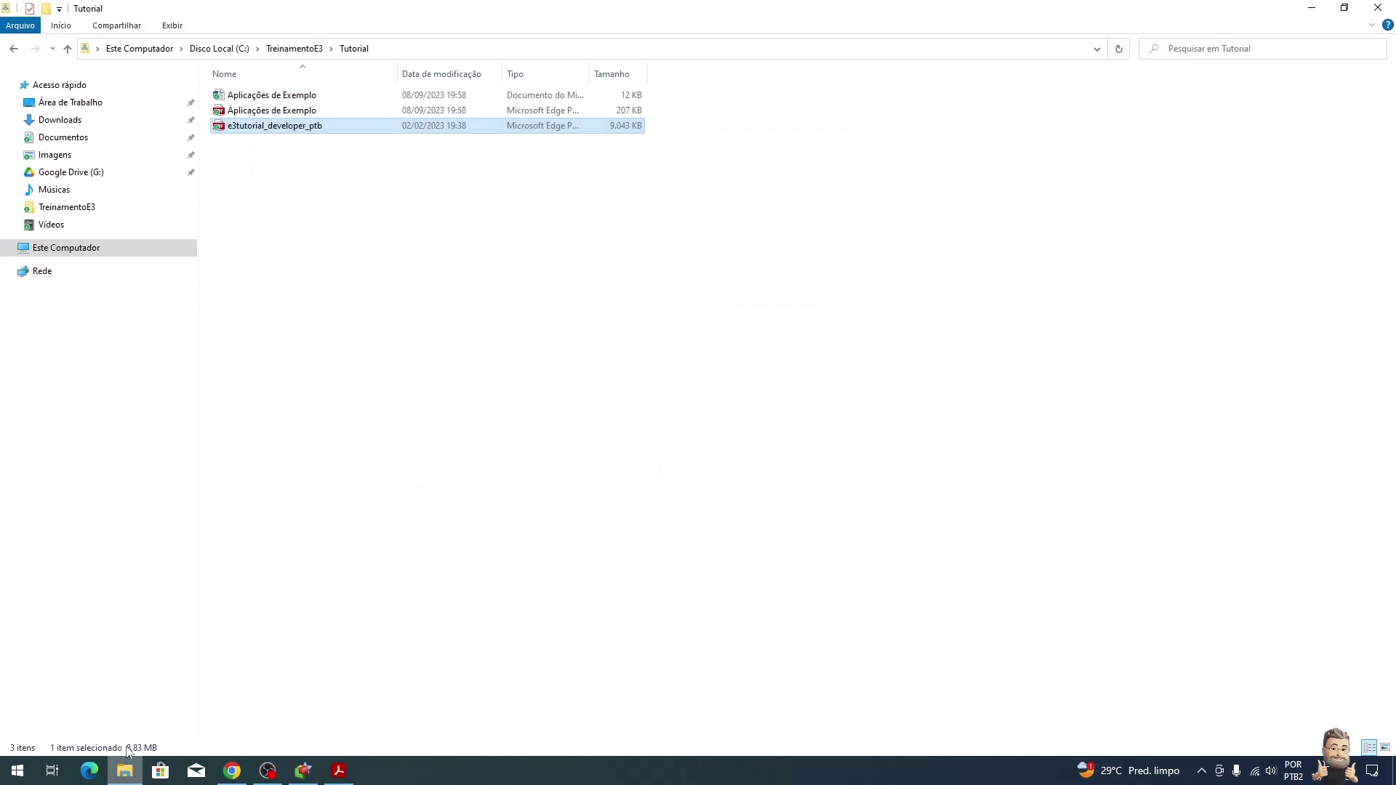
left_click(295, 48)
double_click(270, 113)
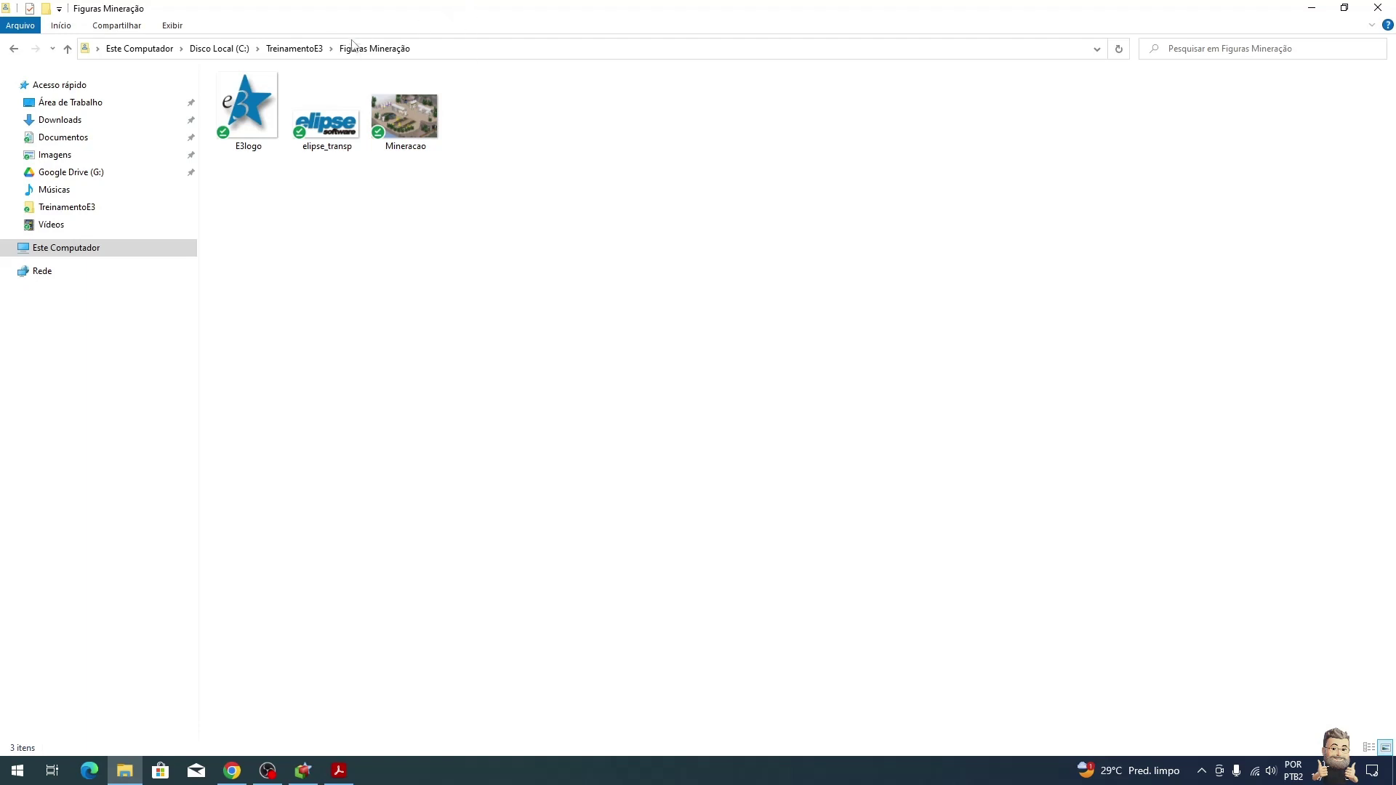
left_click(303, 771)
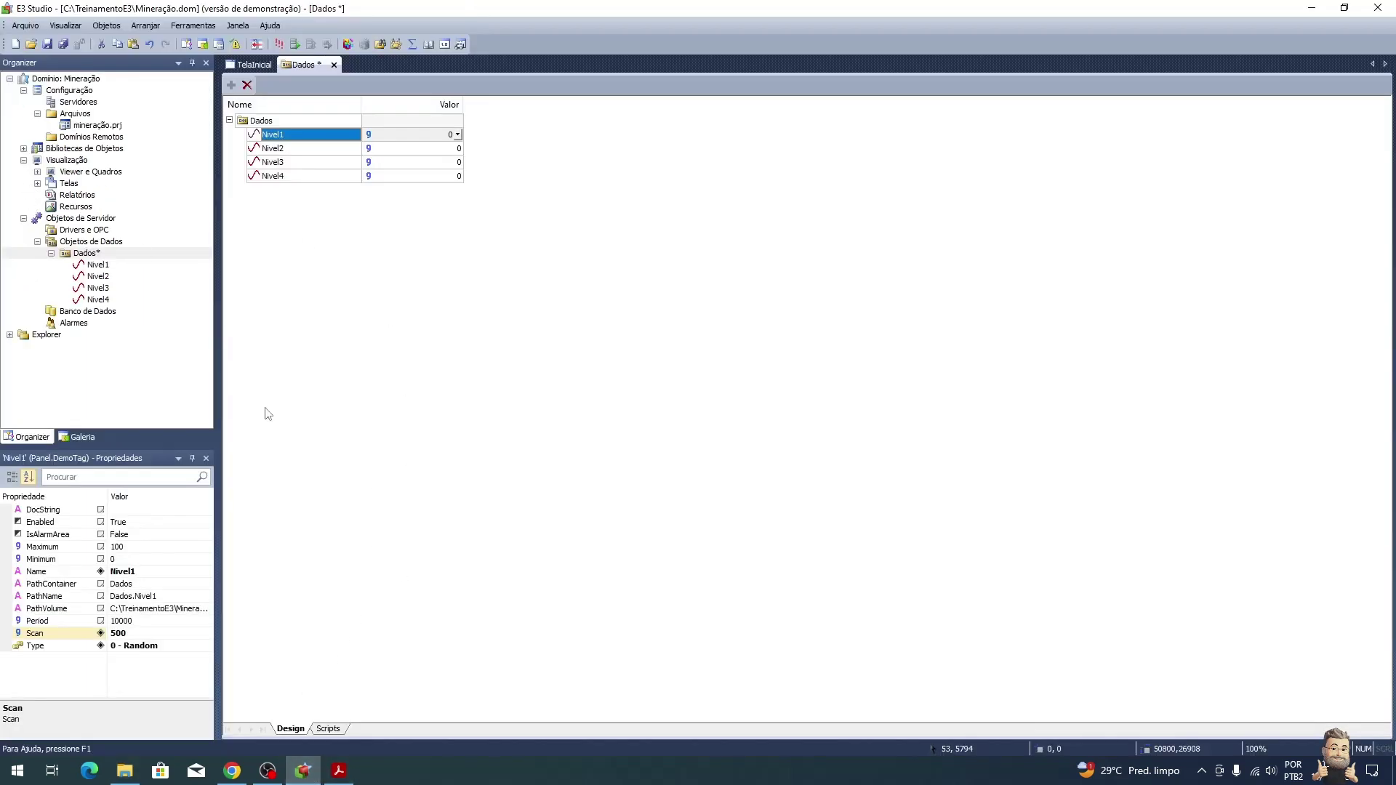
key("alt+Tab")
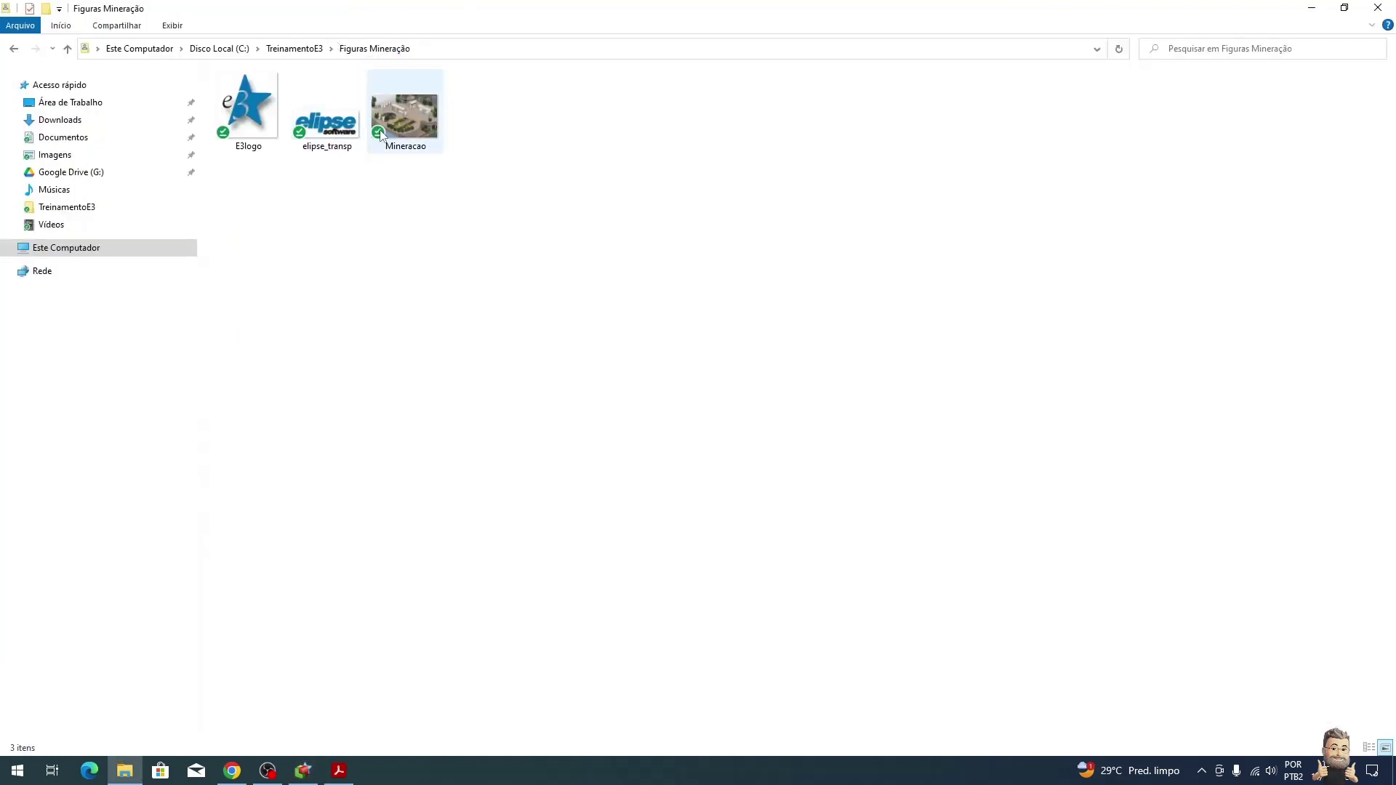
key("alt+Tab")
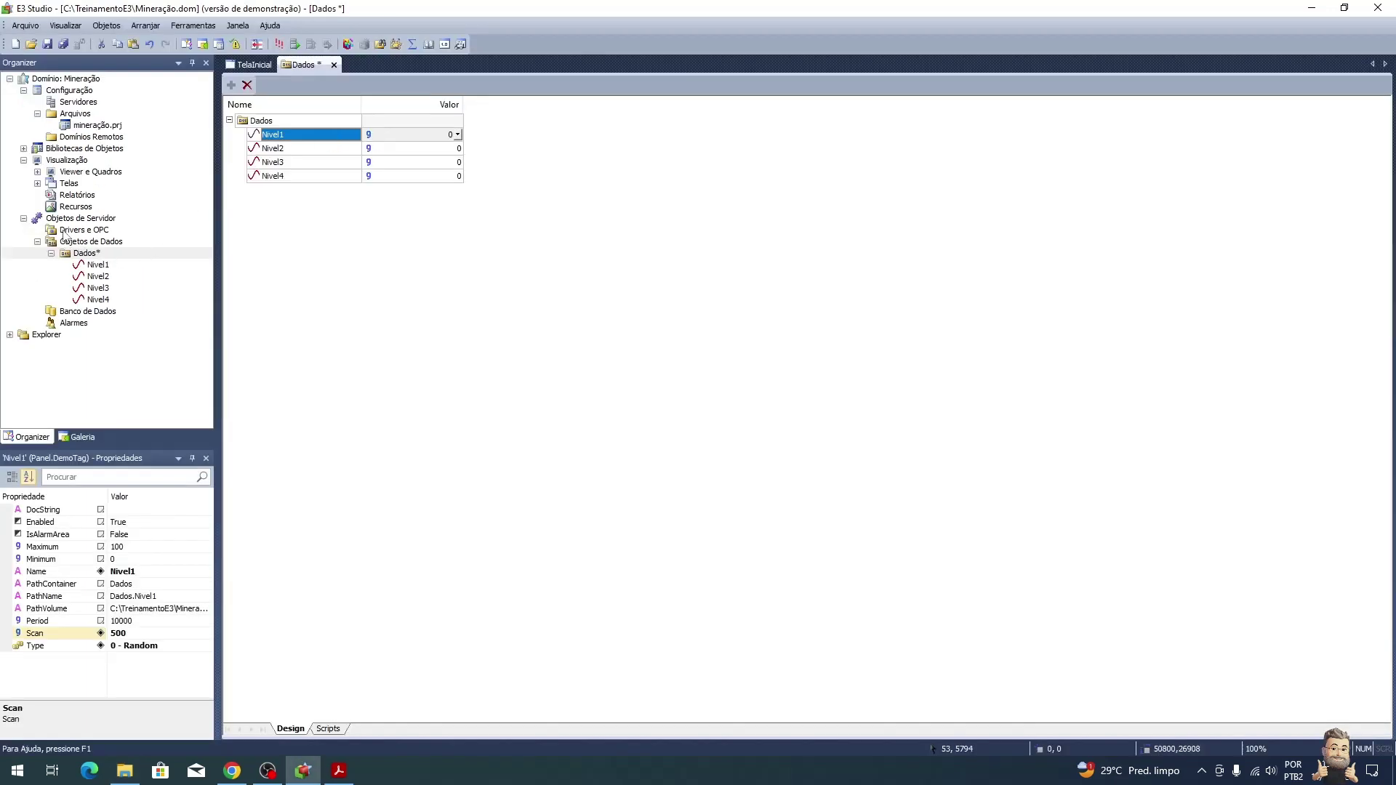
Step: Import E3logo, elipse_transp and Mineracao from Figuras Mineração into the Recursos of Mineração.prj
right_click(59, 207)
mouse_move(188, 211)
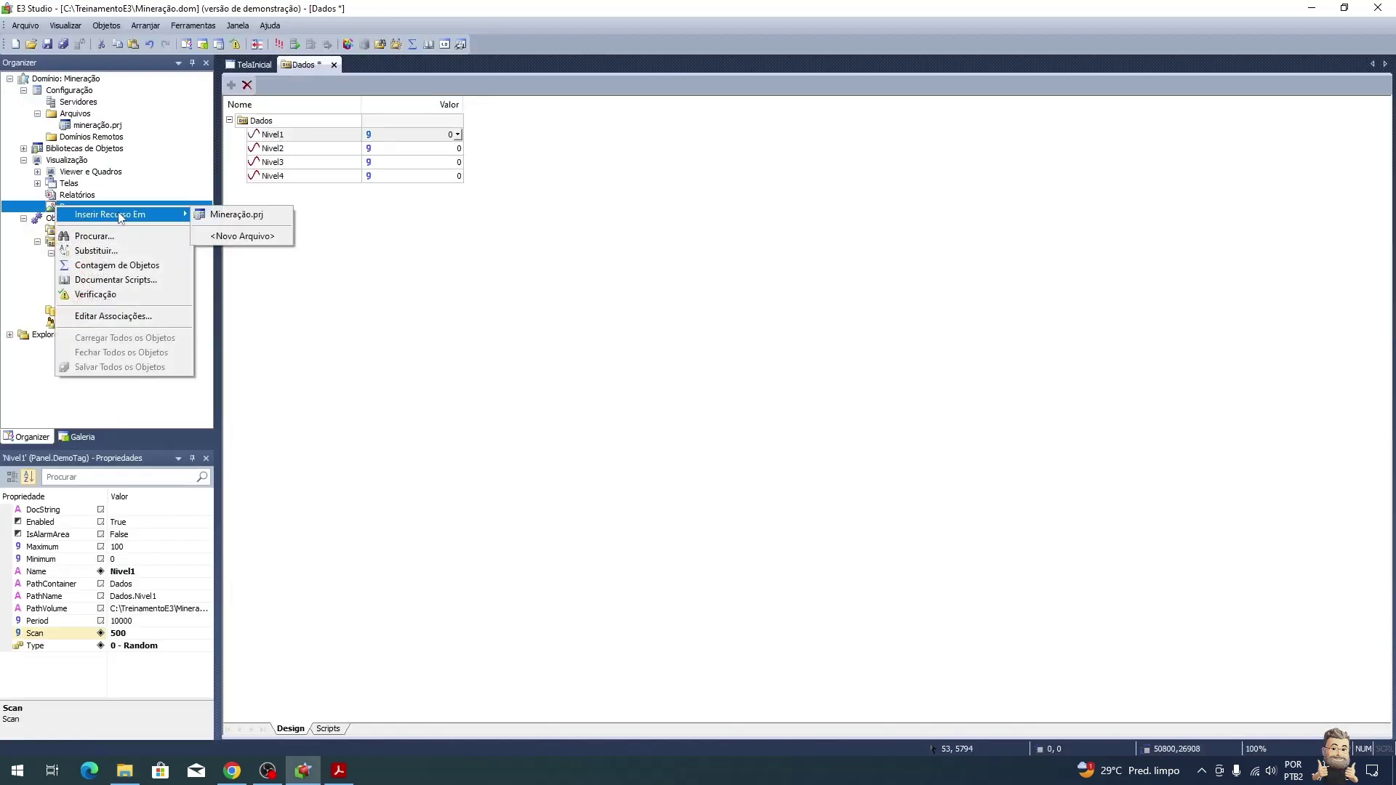
left_click(239, 214)
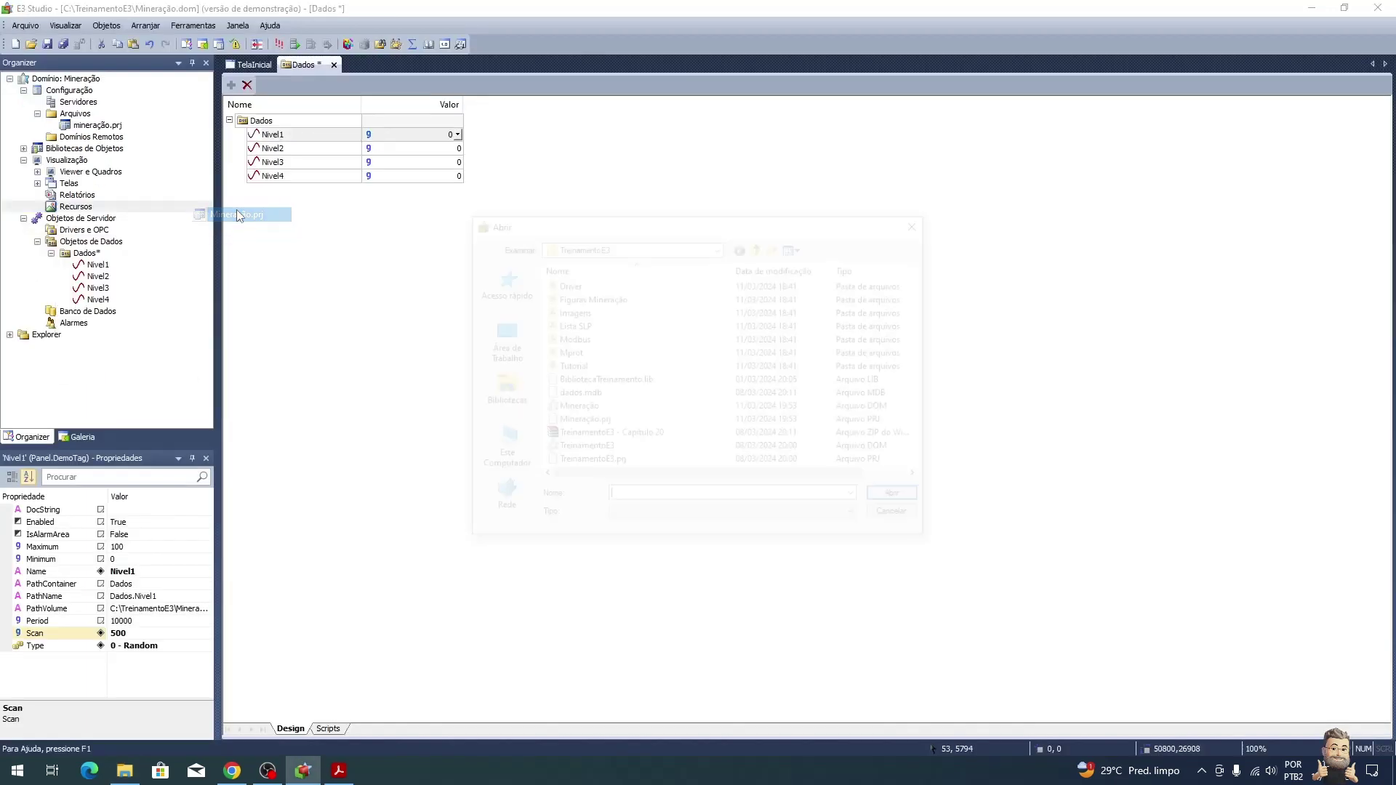
double_click(605, 301)
left_click_drag(816, 388, 542, 298)
left_click(921, 502)
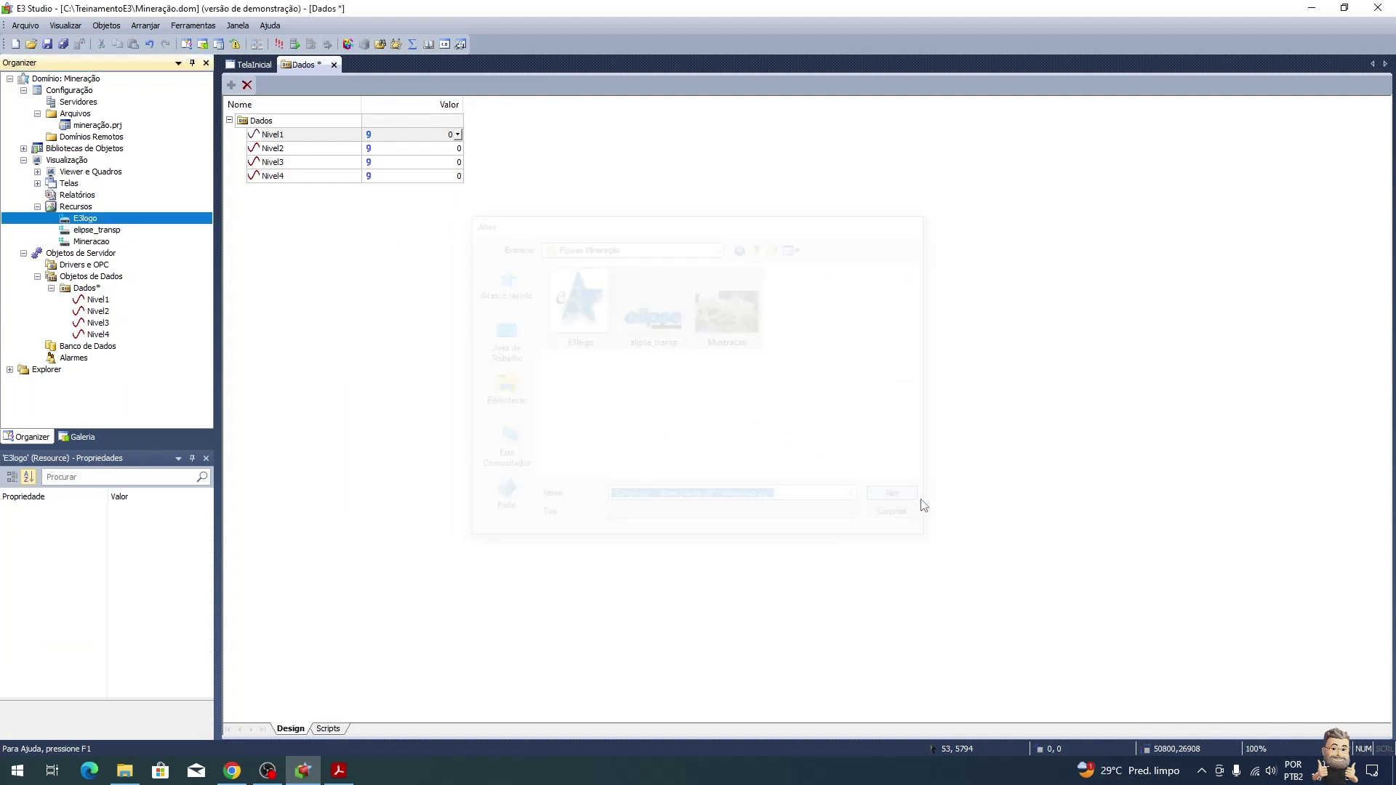
Step: Select the Mineracao resource and check the tutorial's background image steps
left_click(95, 230)
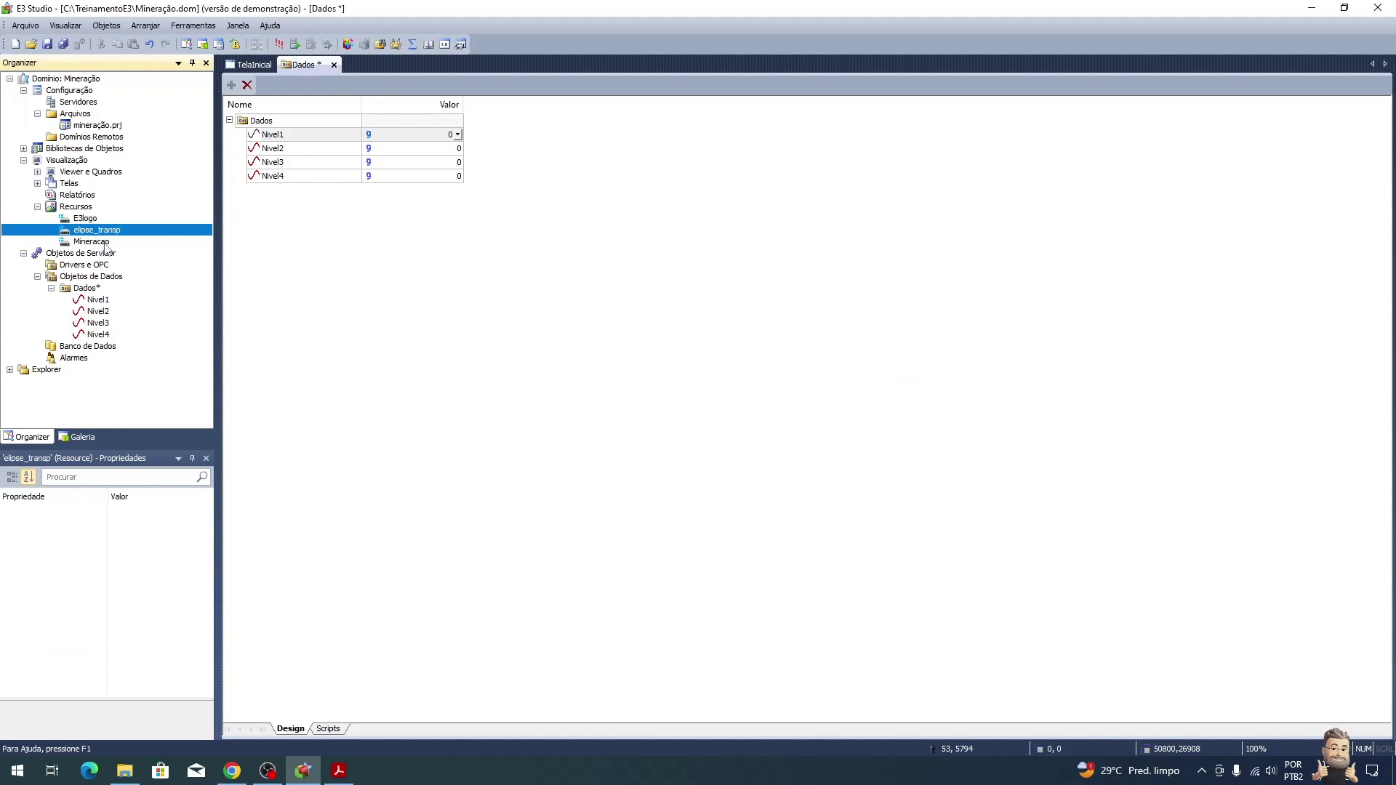
left_click(98, 242)
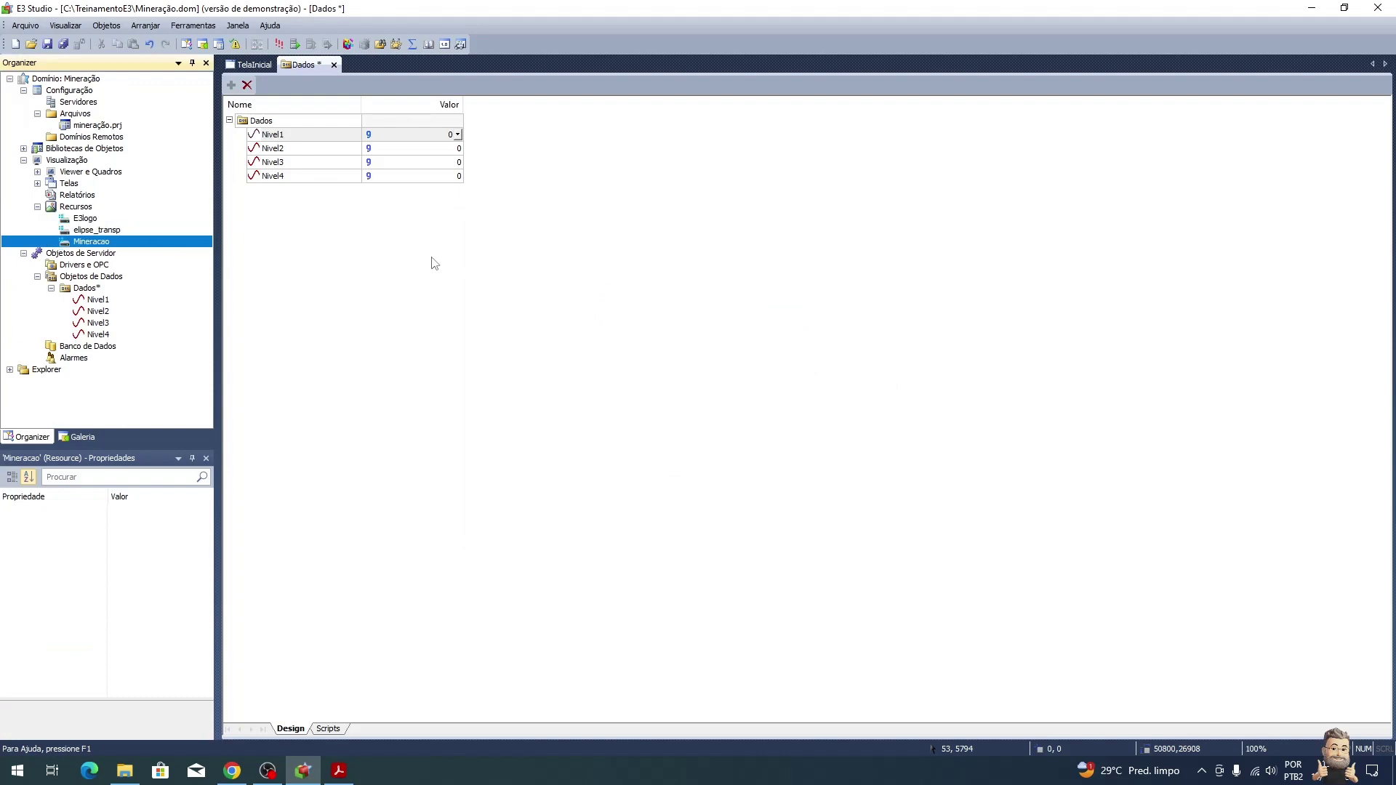
key("alt+Tab")
key("alt+Tab")
key("alt+Tab")
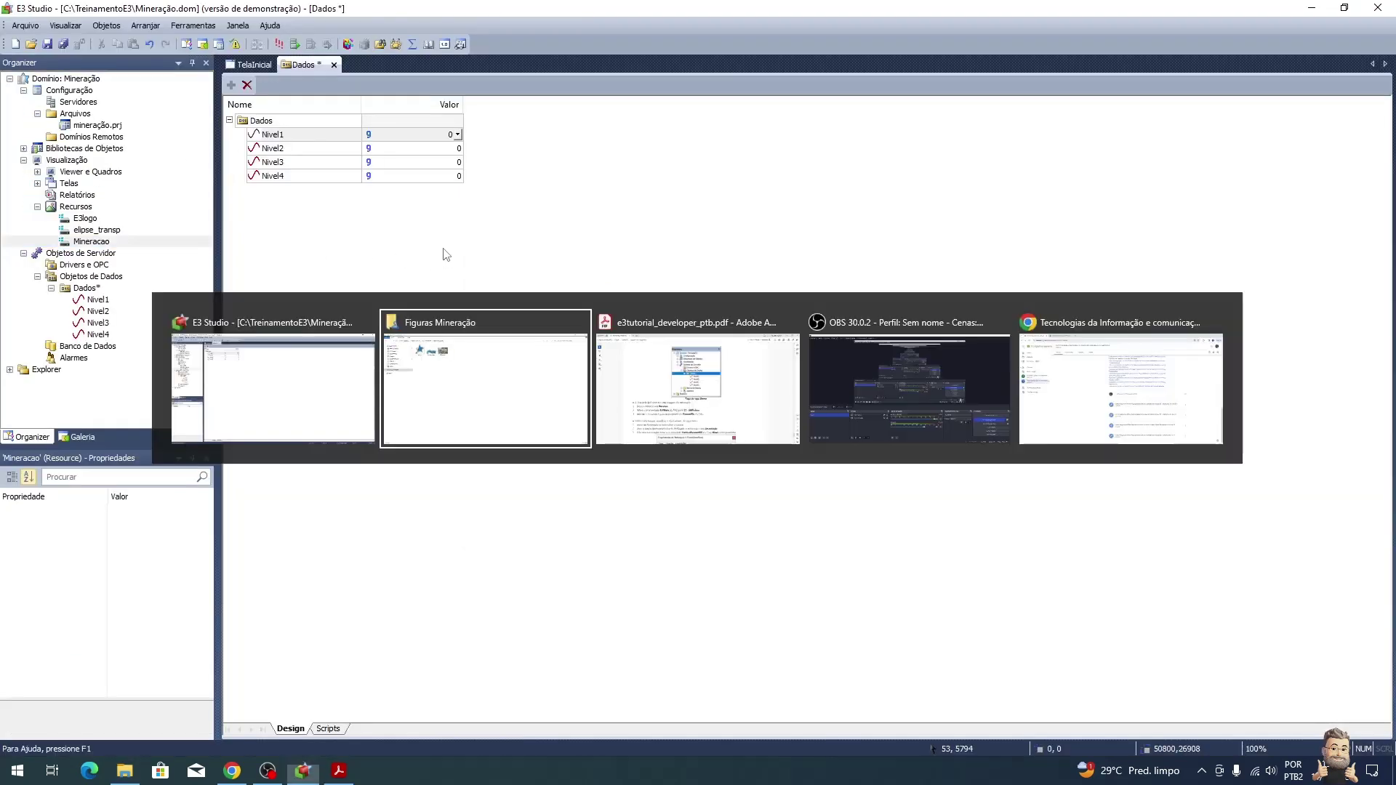
key("alt+Tab")
scroll(451, 256, "down", 3)
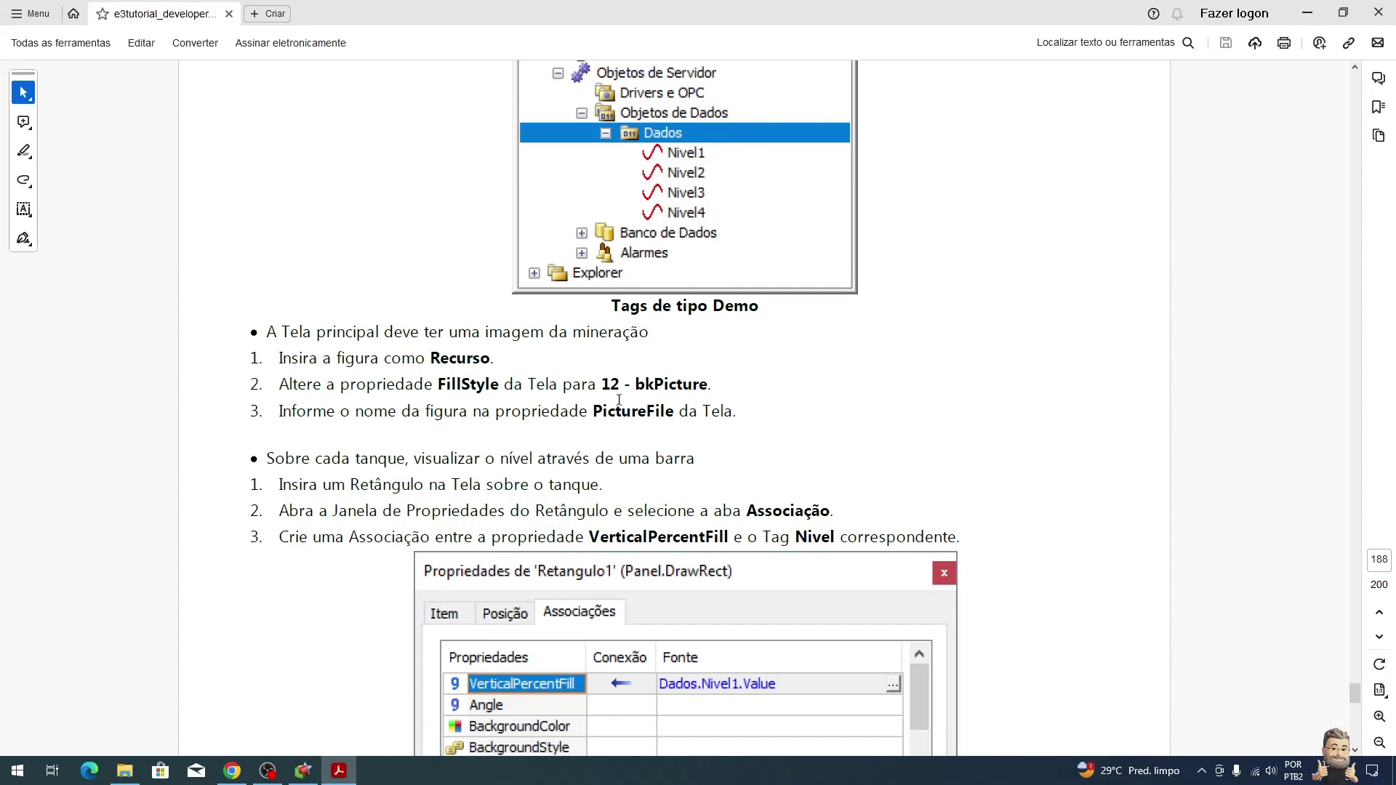
key("alt+Tab")
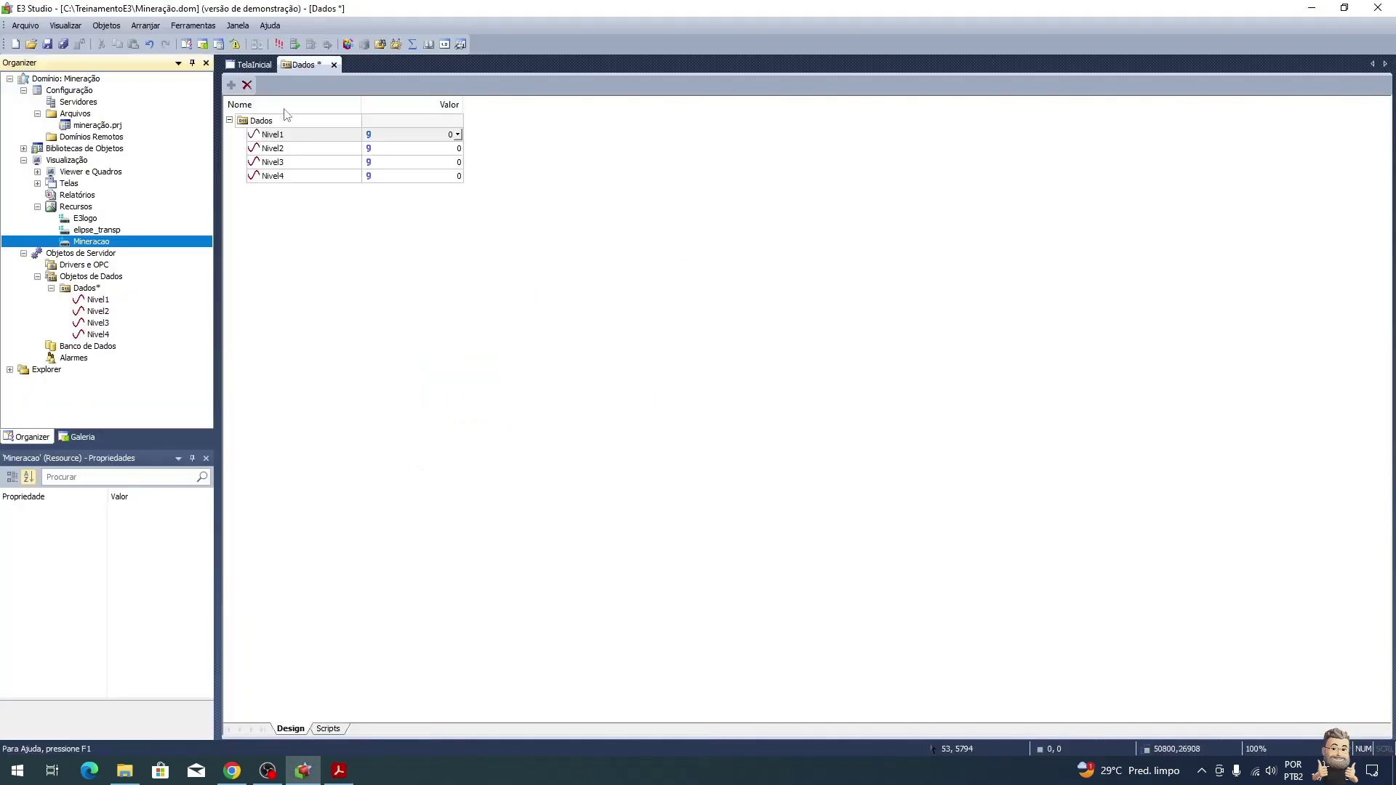
Step: Open TelaInicial and set its FillStyle to 12 - bkPicture
left_click(251, 64)
left_click_drag(209, 567, 205, 609)
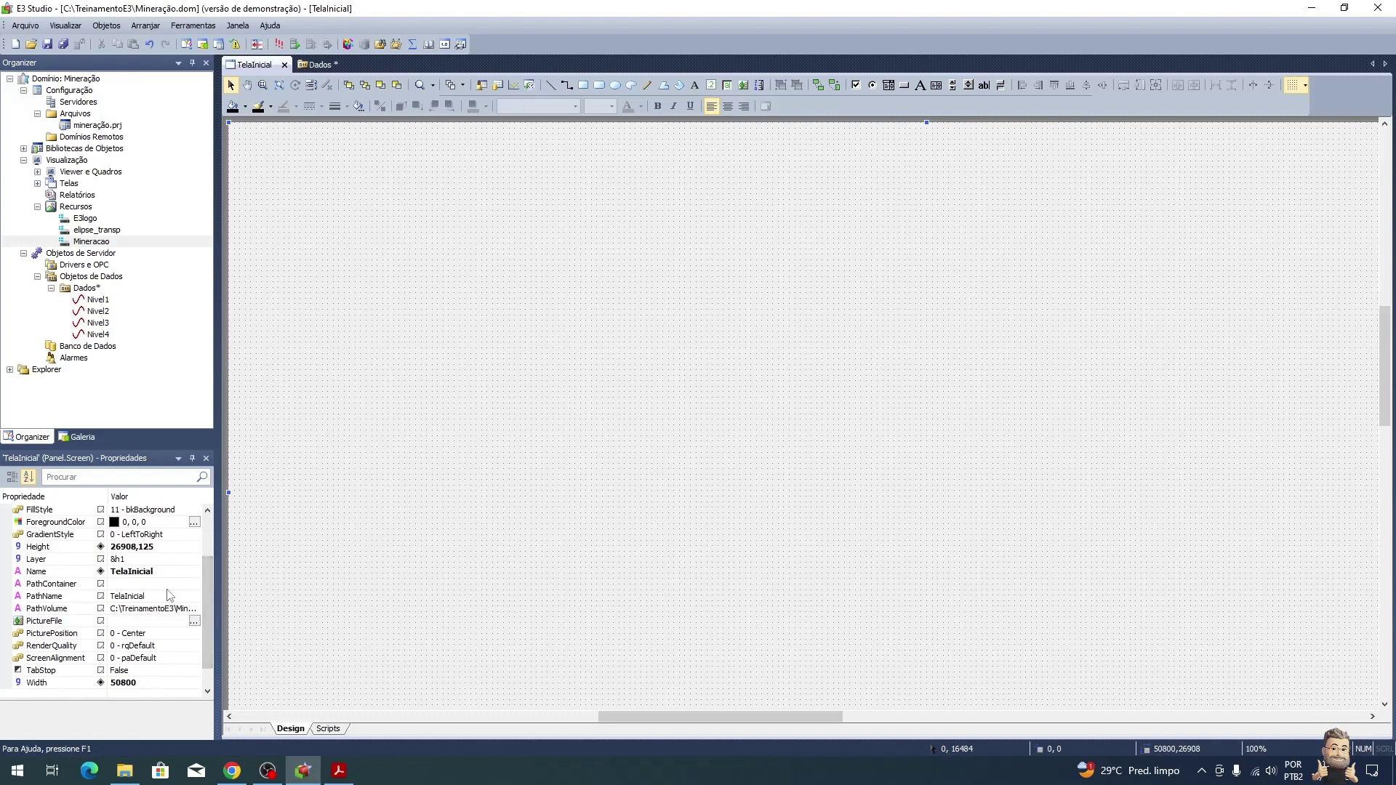
left_click(196, 510)
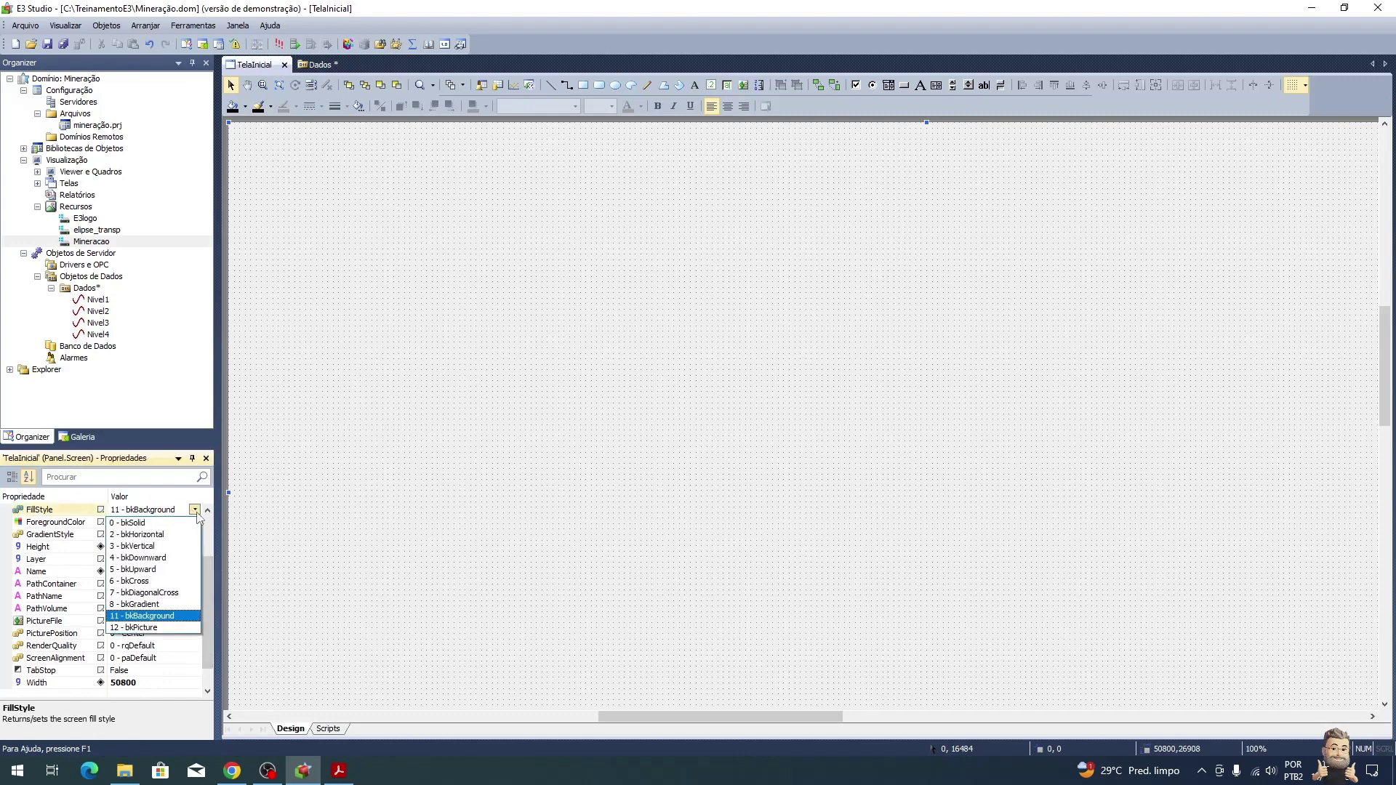
left_click(138, 627)
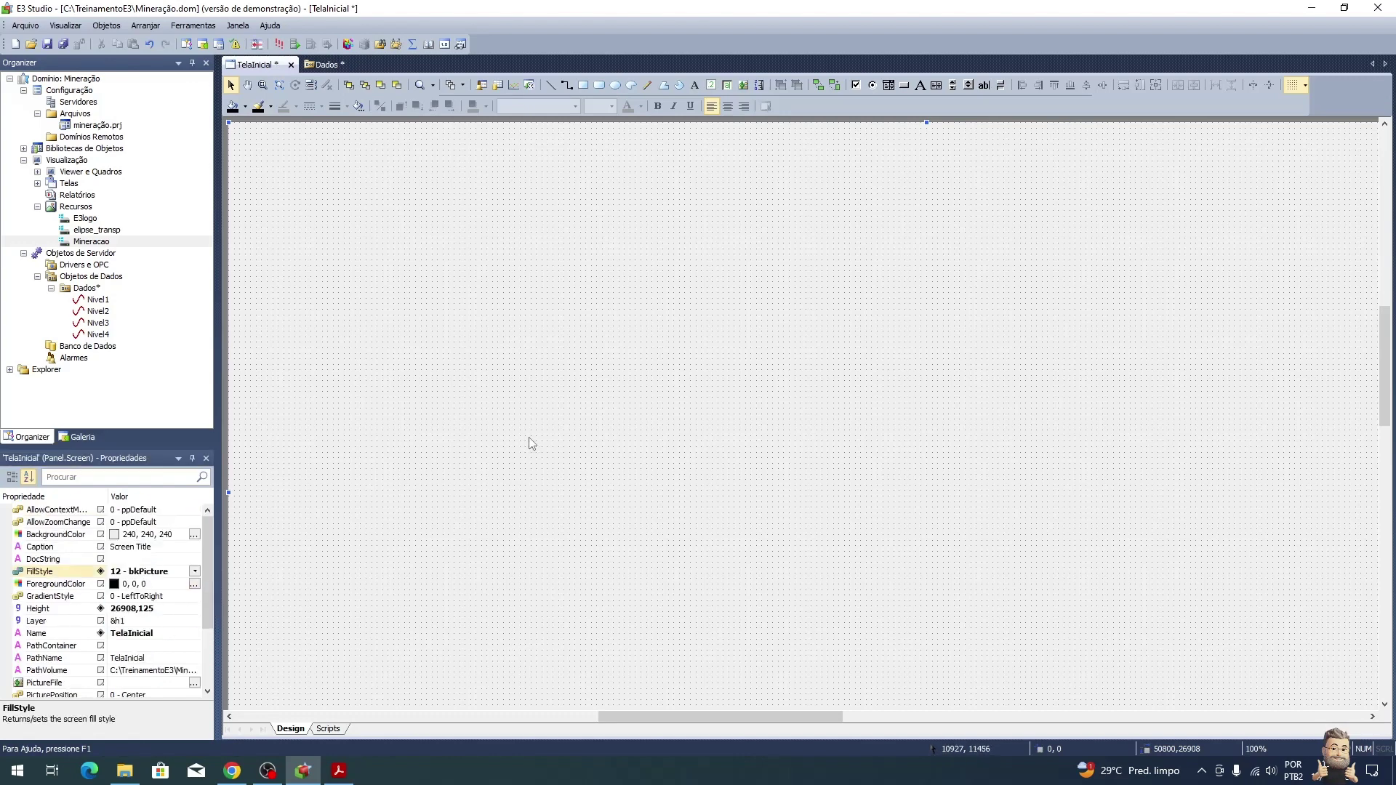
key("alt+Tab")
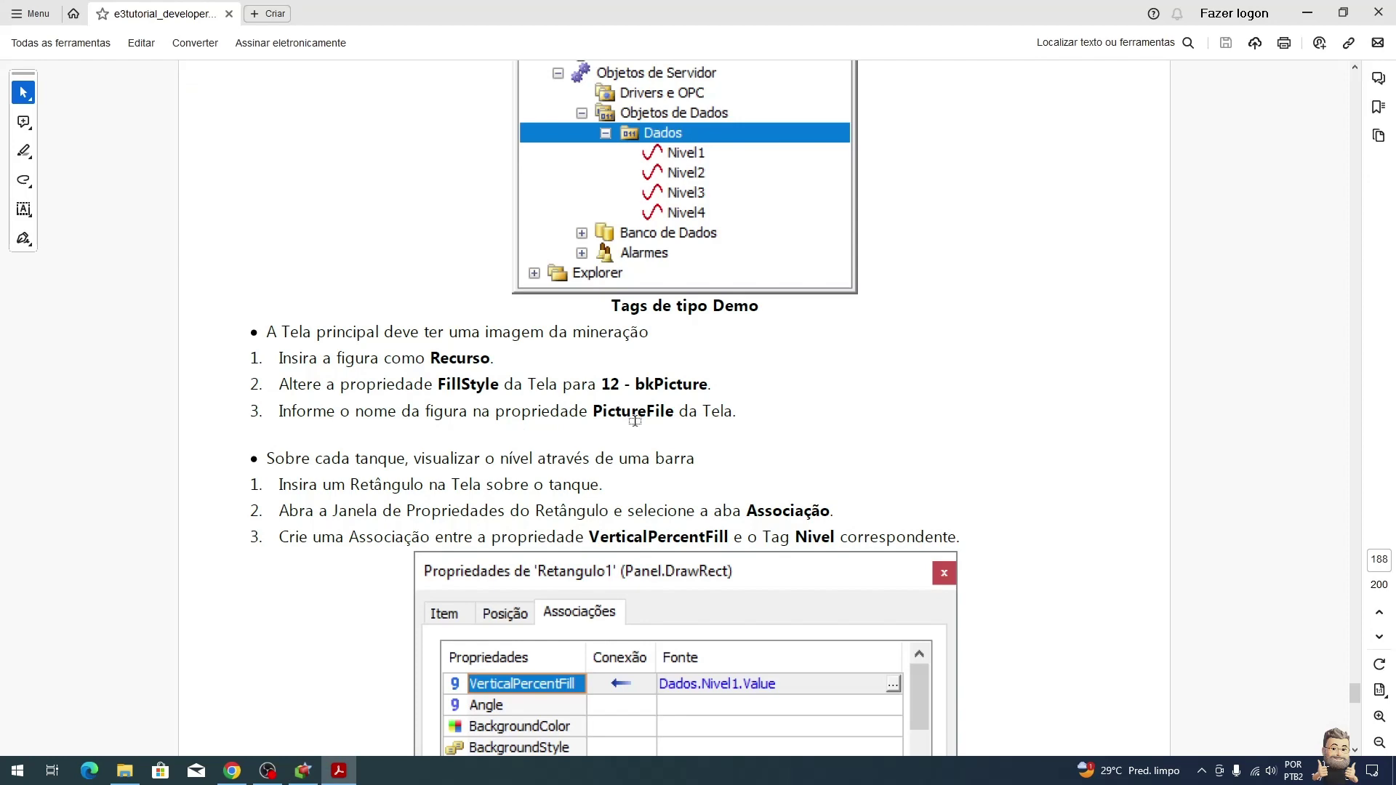
key("alt+Tab")
Step: Set PictureFile to Mineracao and PicturePosition to 2 - Stretch, fitting the whole screen in view
left_click_drag(88, 247, 155, 685)
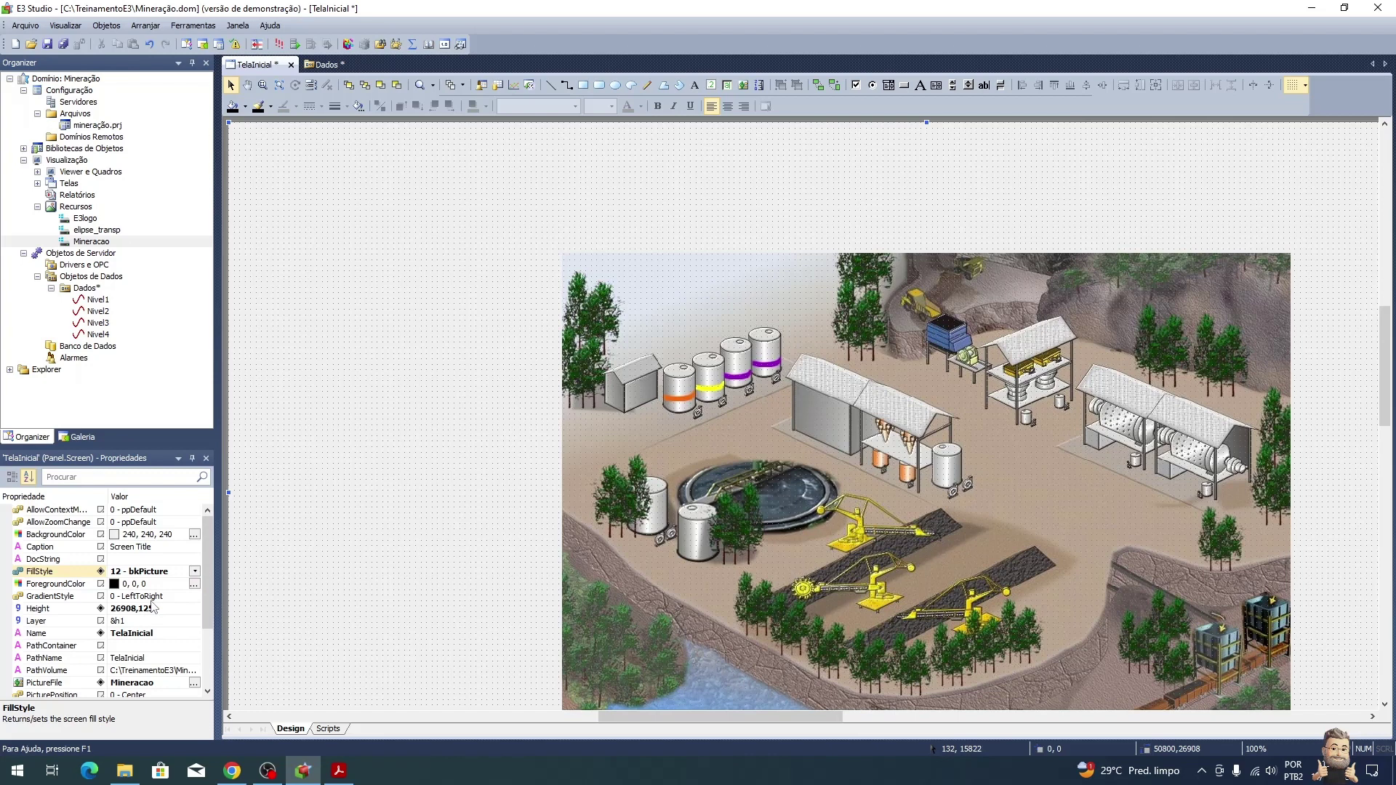
scroll(157, 606, "down", 1)
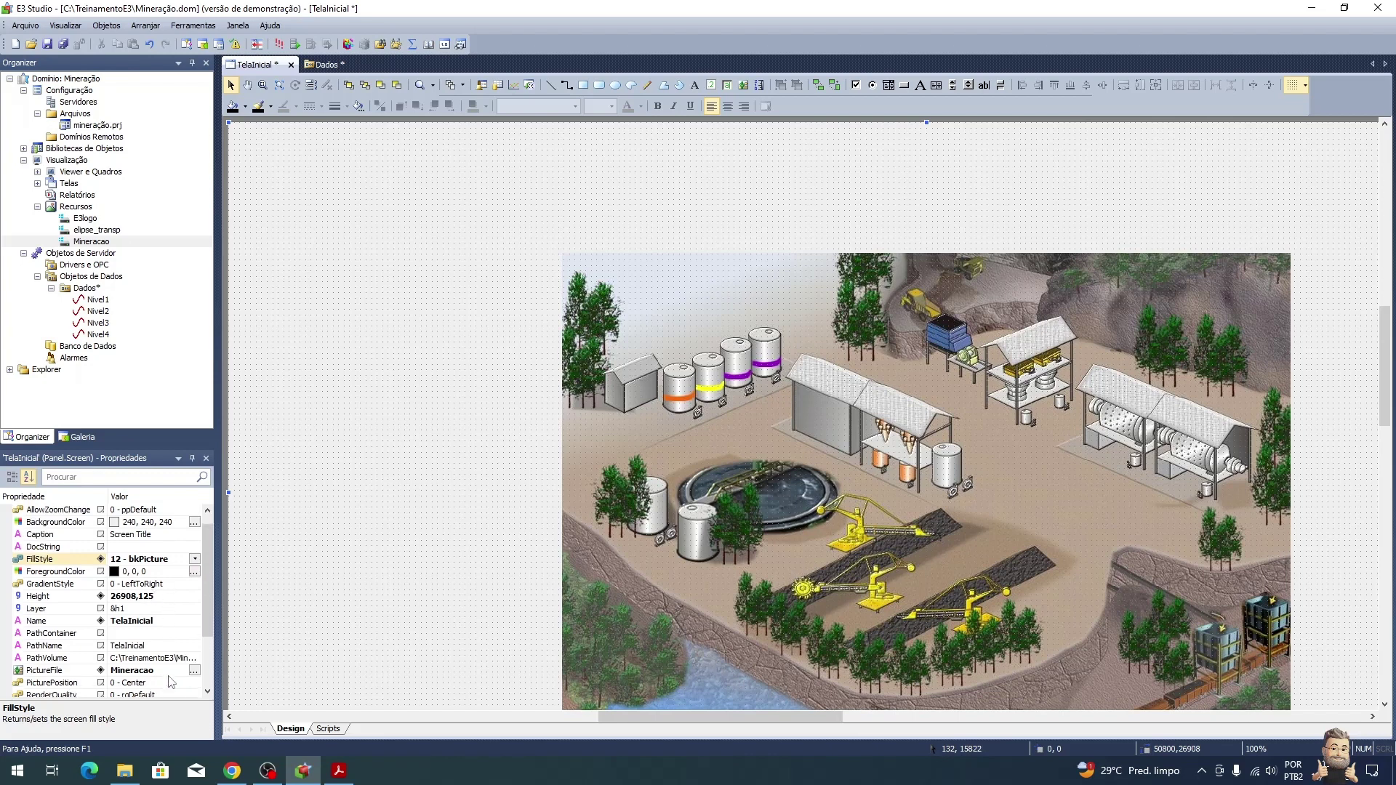
left_click(167, 683)
left_click(195, 684)
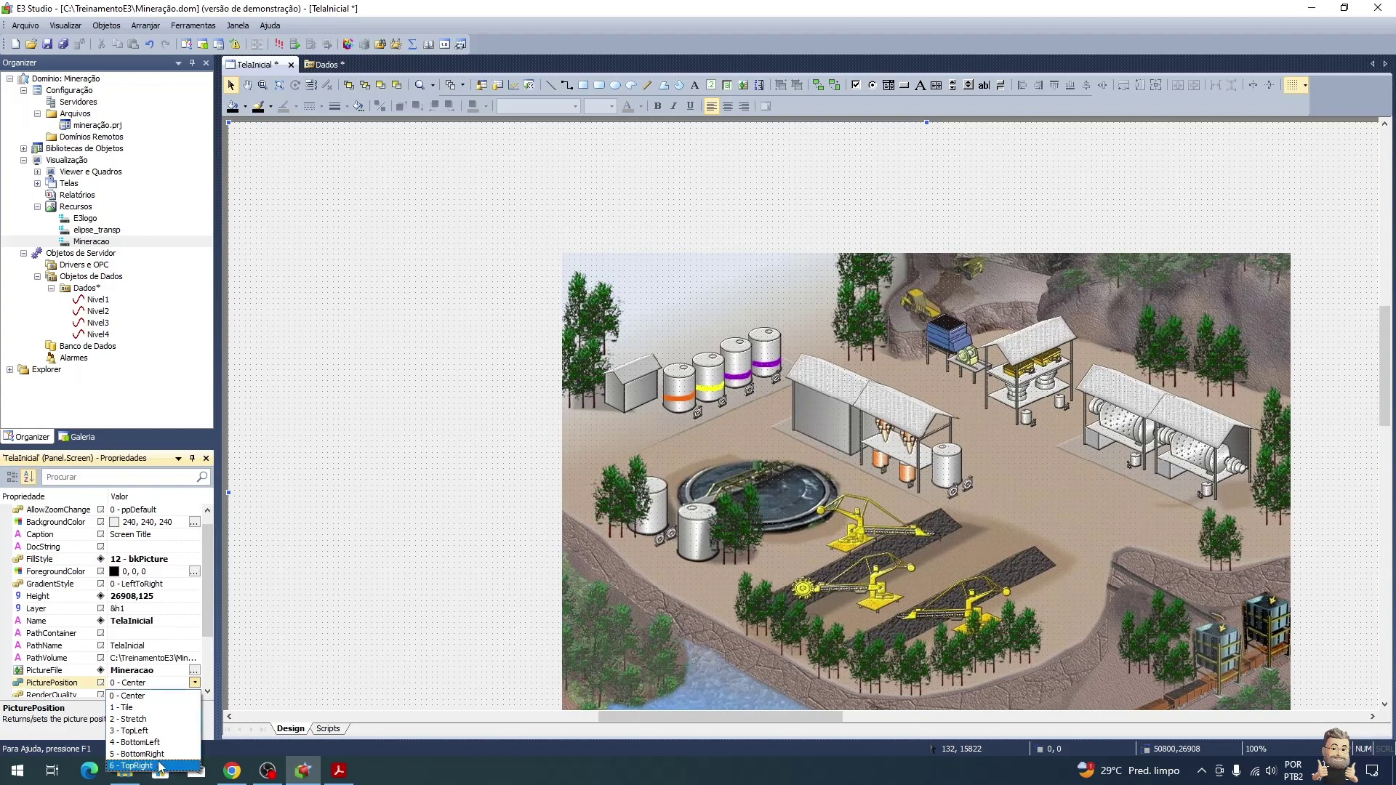
left_click(159, 720)
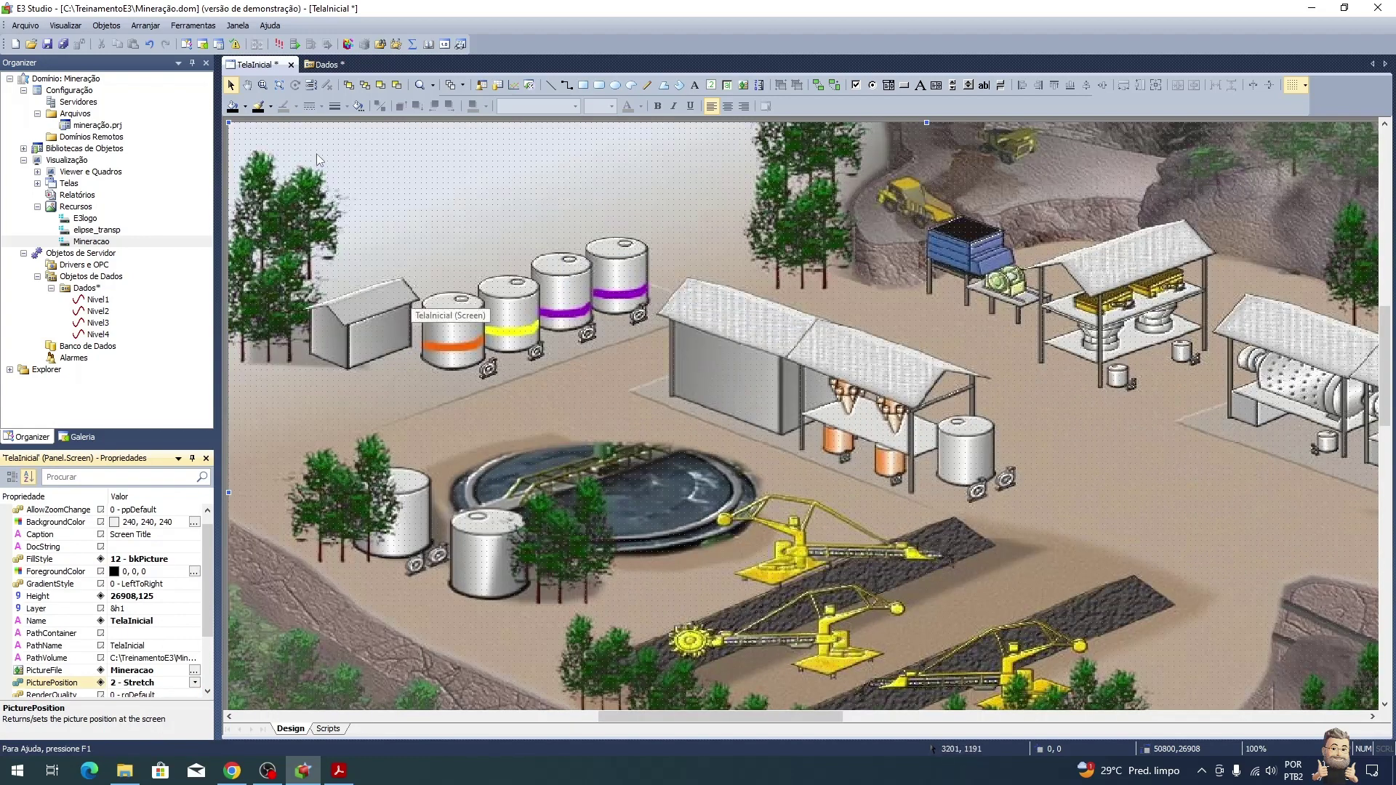
left_click(281, 86)
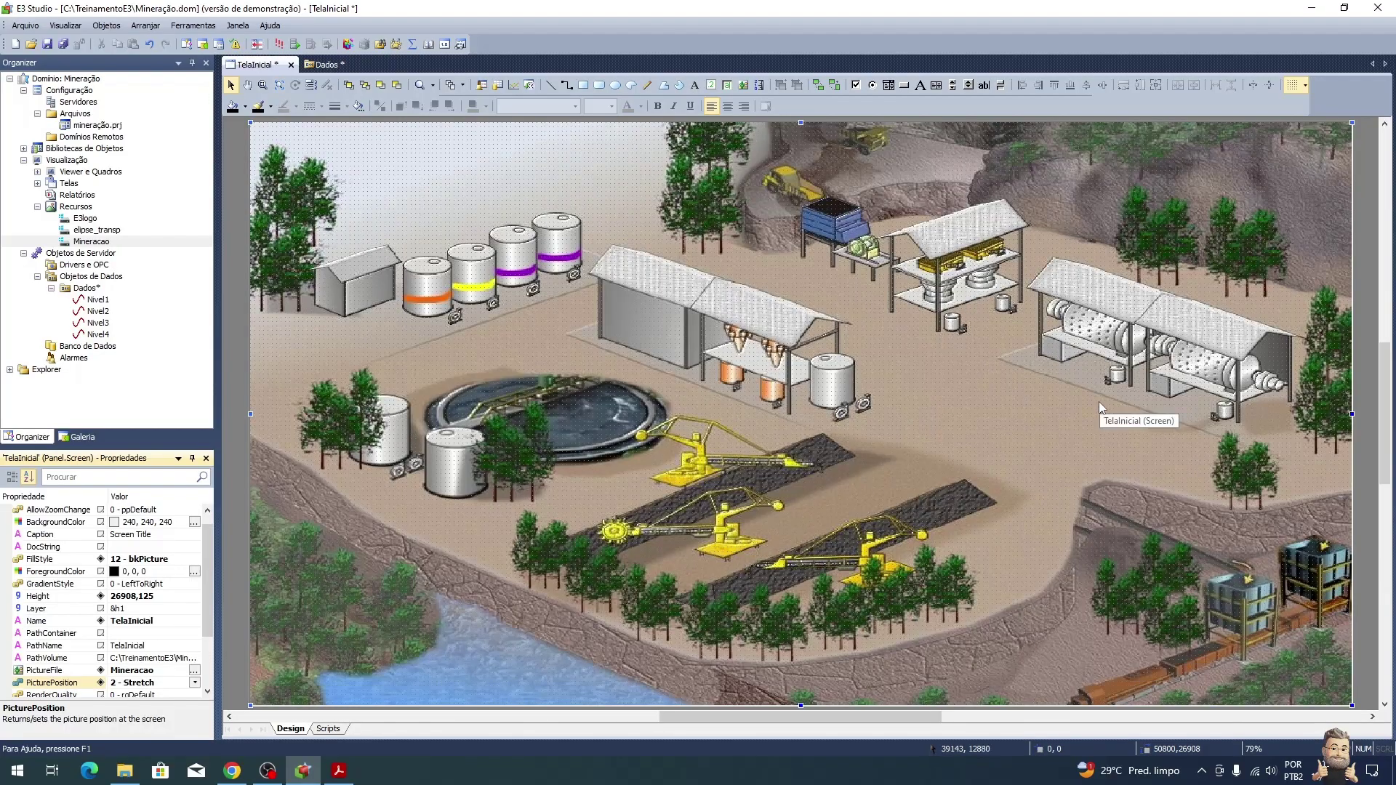
key("alt+Tab")
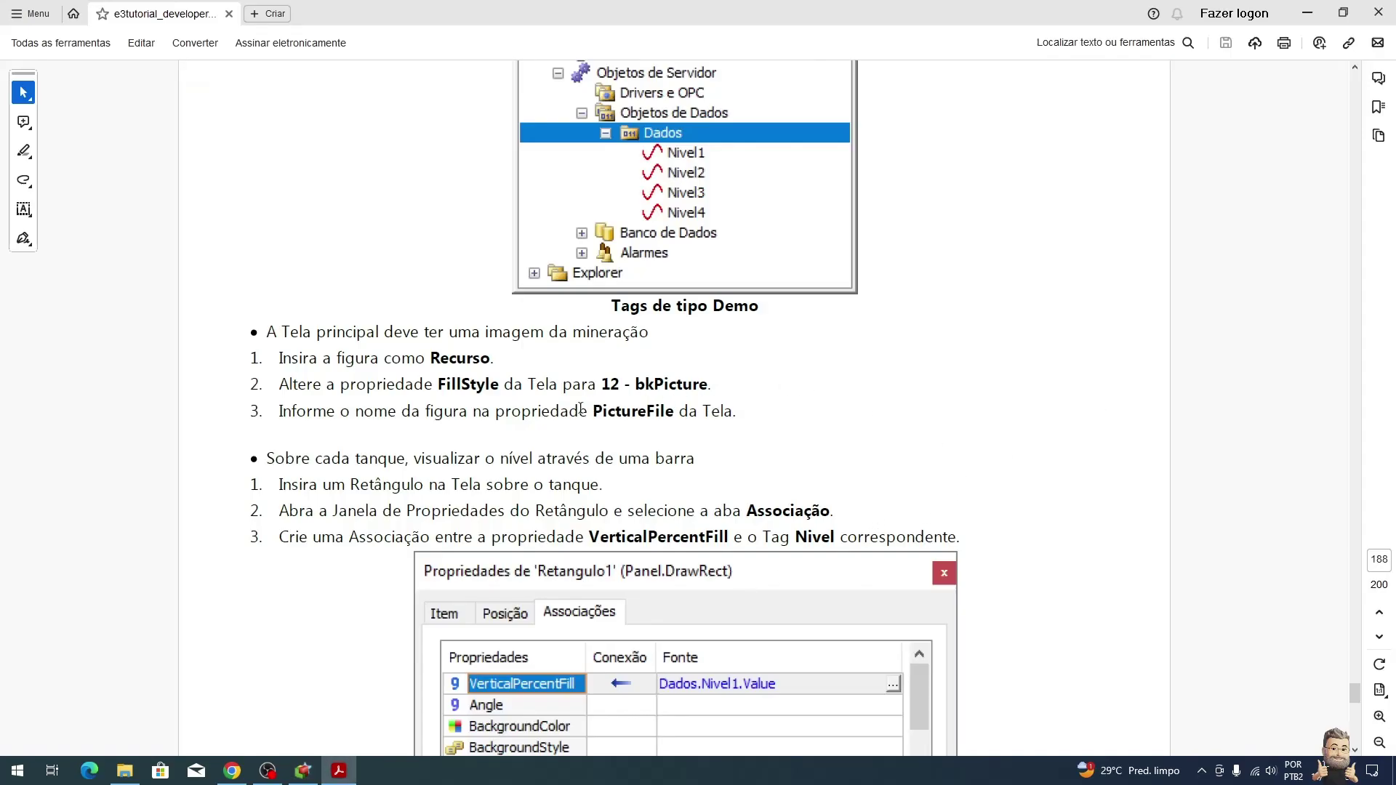
scroll(503, 491, "down", 1)
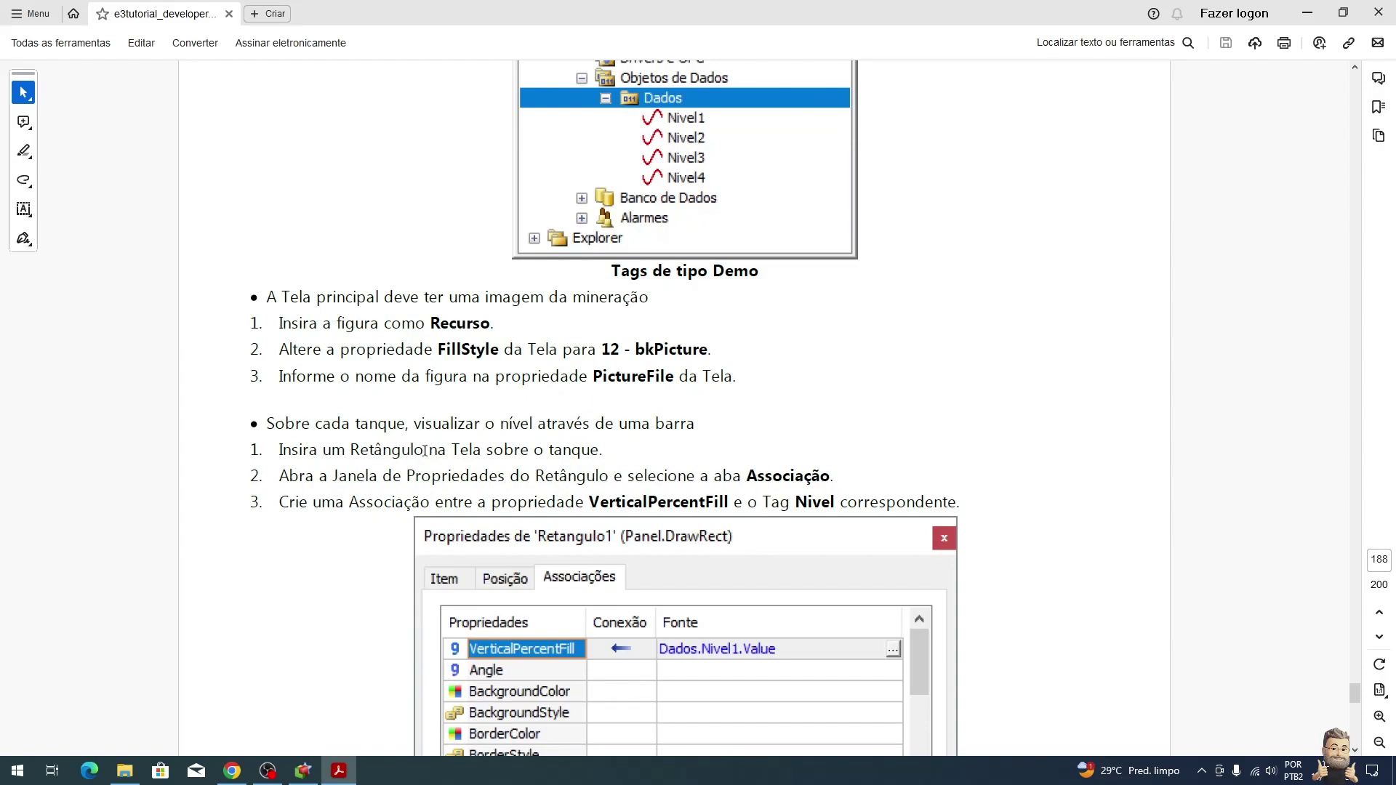
Step: Draw a small rectangle over the leftmost tank on TelaInicial
key("alt+Tab")
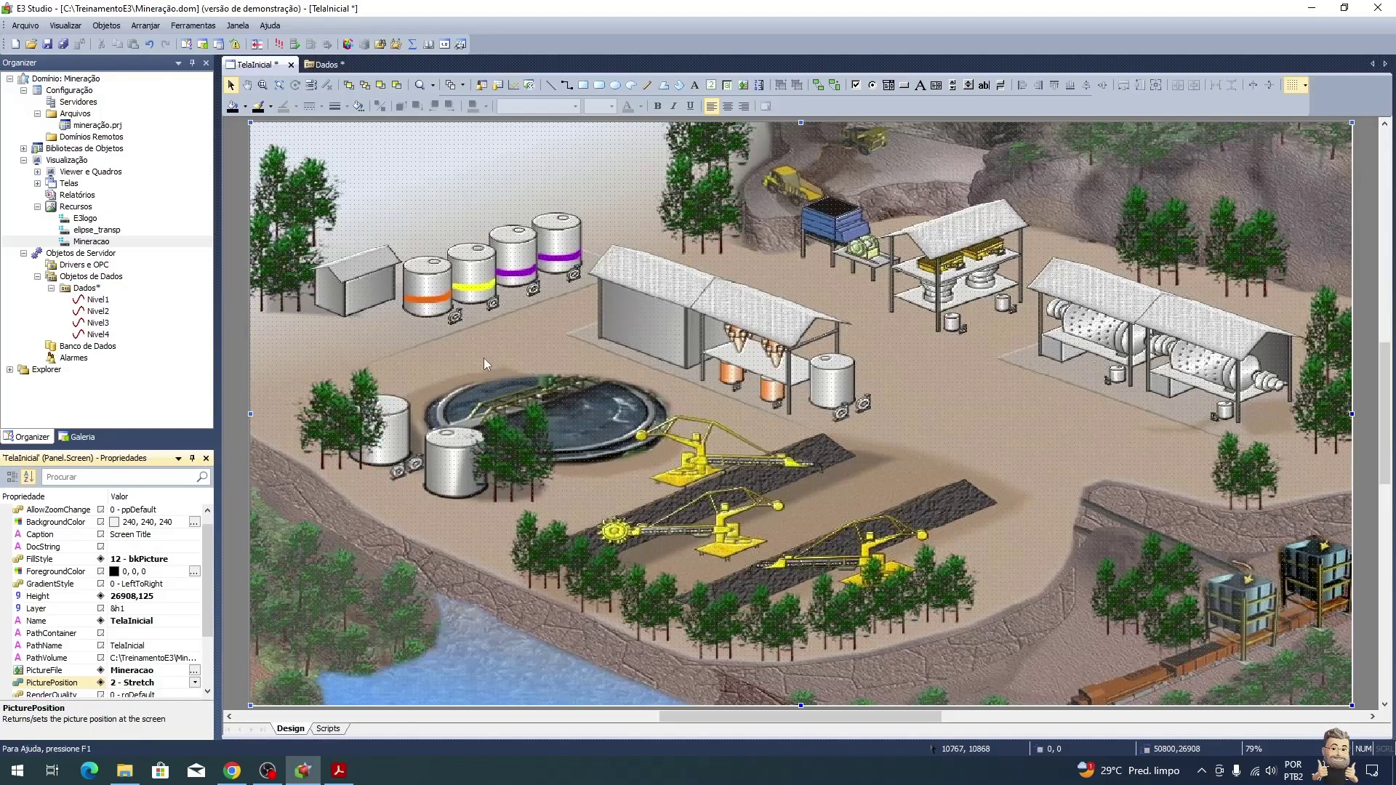
left_click(583, 85)
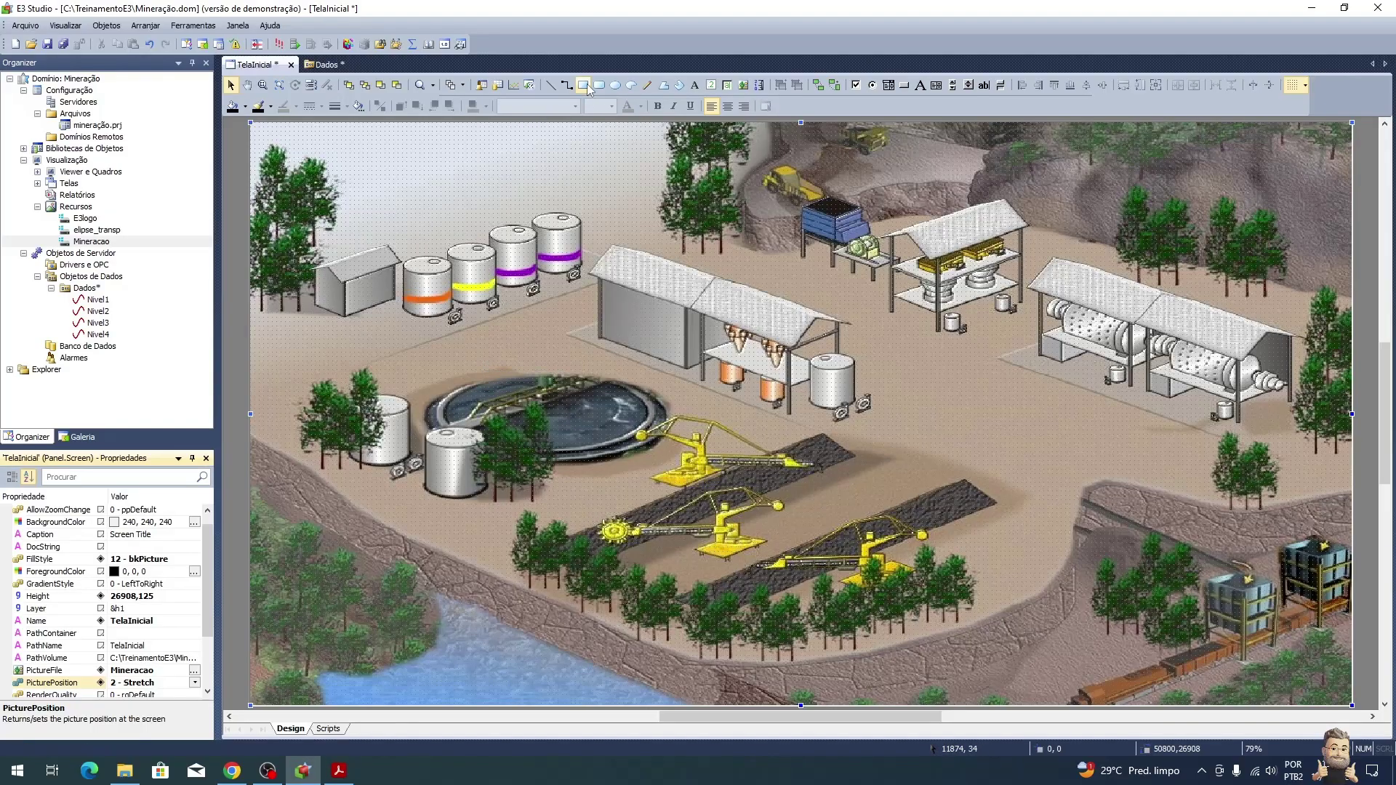
left_click_drag(411, 275, 424, 320)
key("alt+Tab")
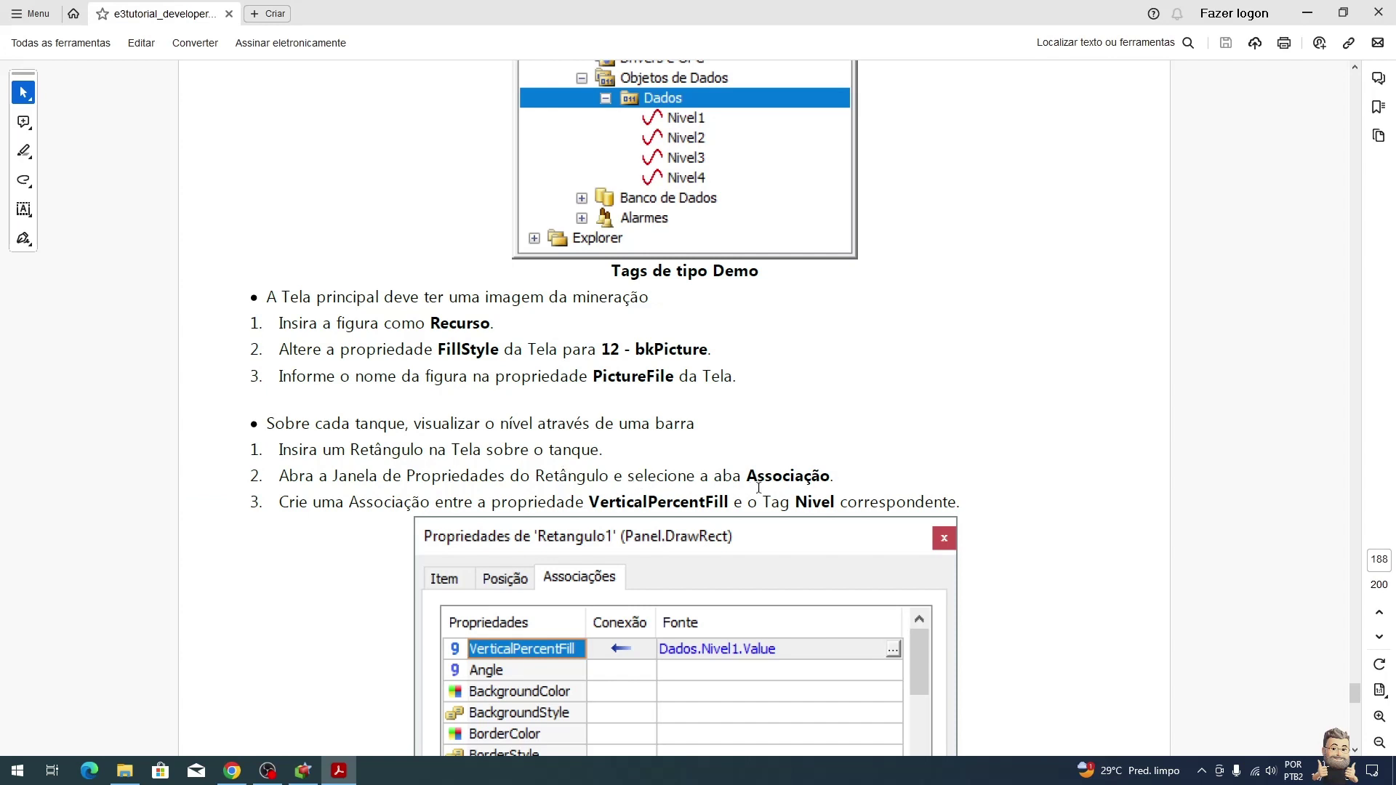
scroll(761, 488, "down", 4)
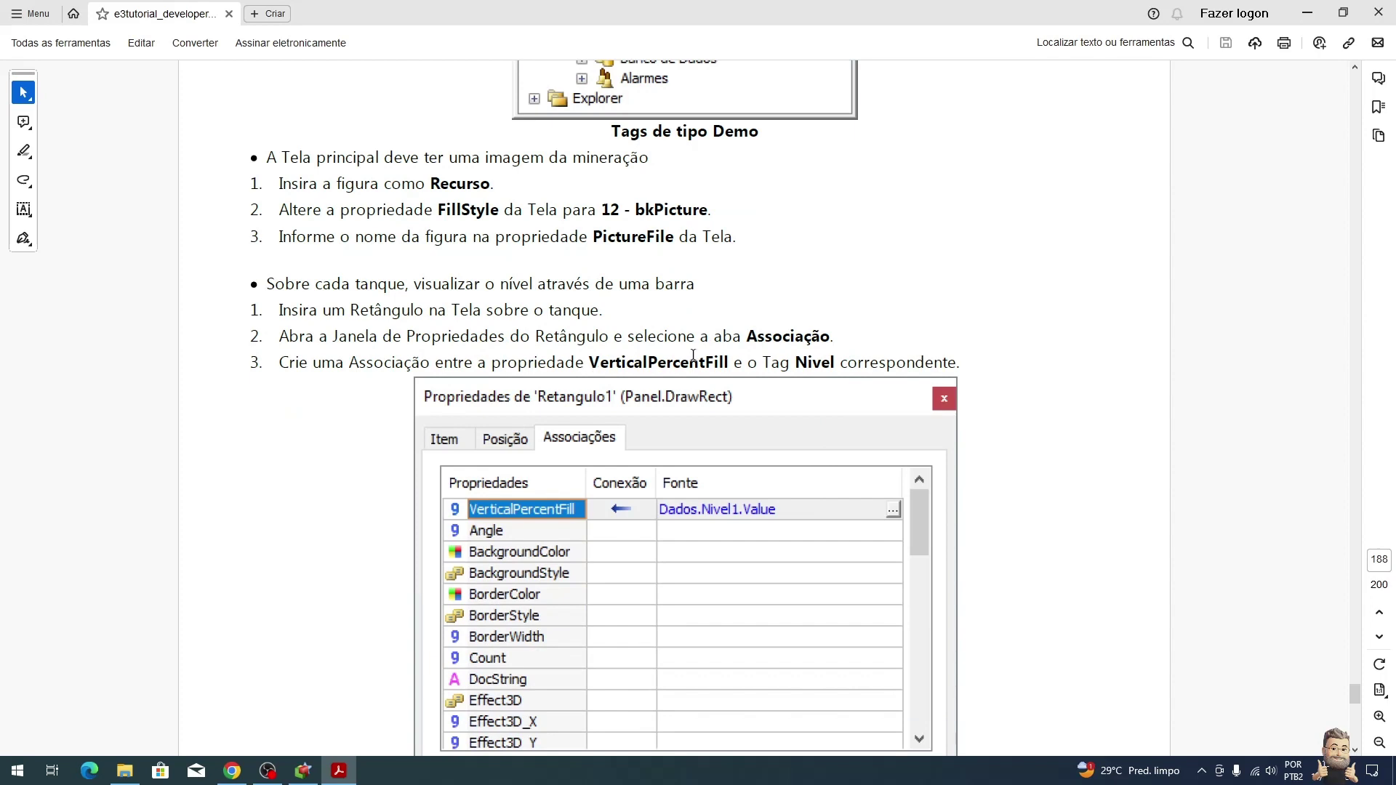
scroll(759, 339, "down", 3)
key("alt+Tab")
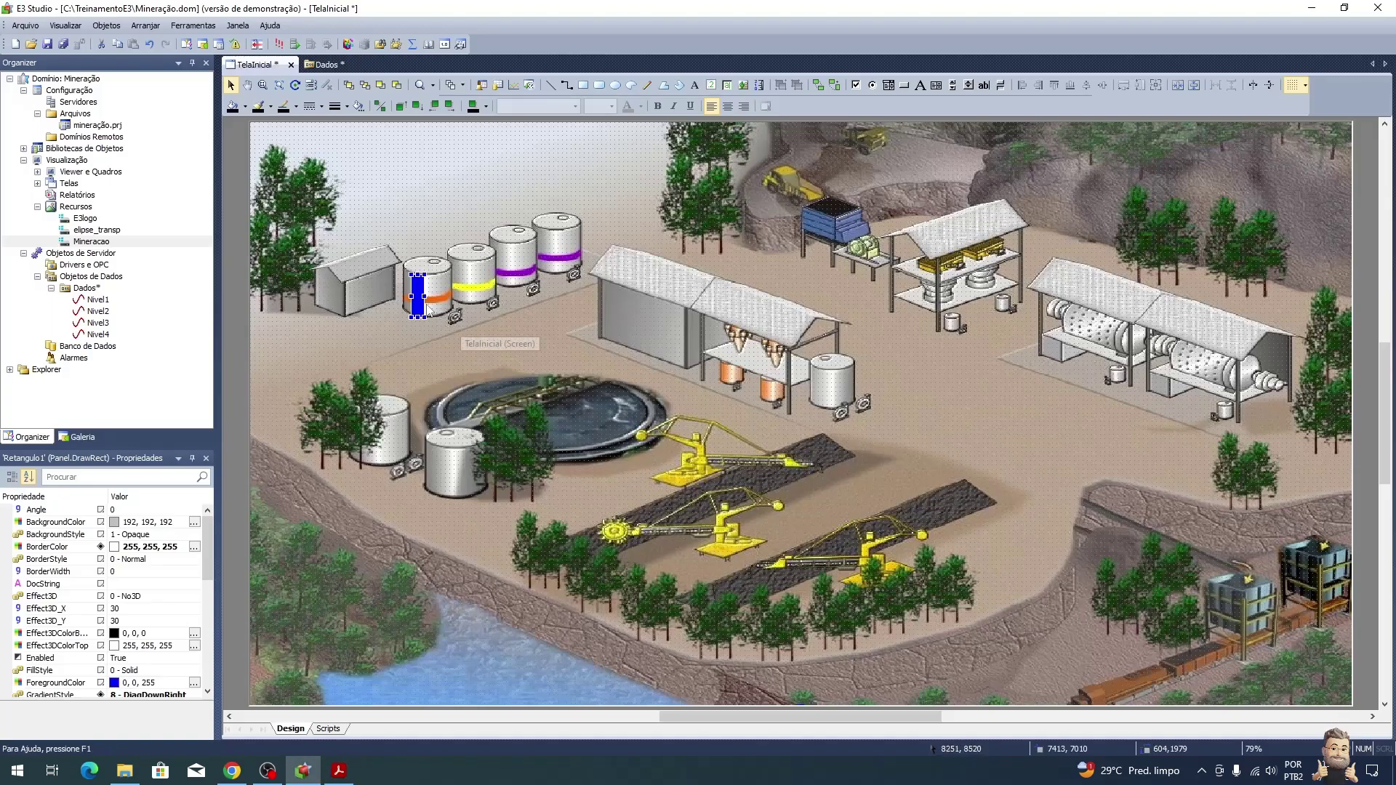
Step: Open the rectangle's properties and pick VerticalPercentFill on the Associações tab
right_click(414, 291)
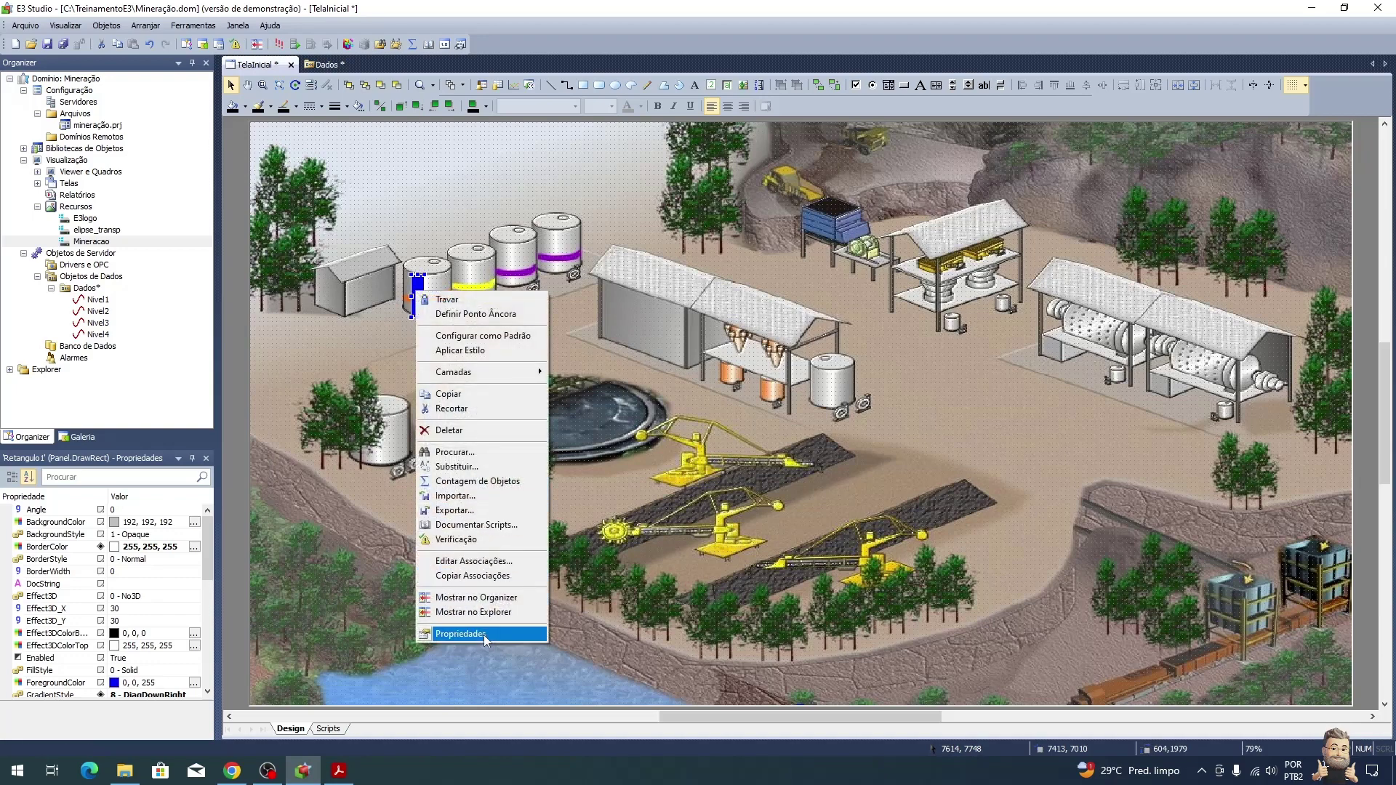
left_click(460, 634)
left_click_drag(182, 13, 998, 151)
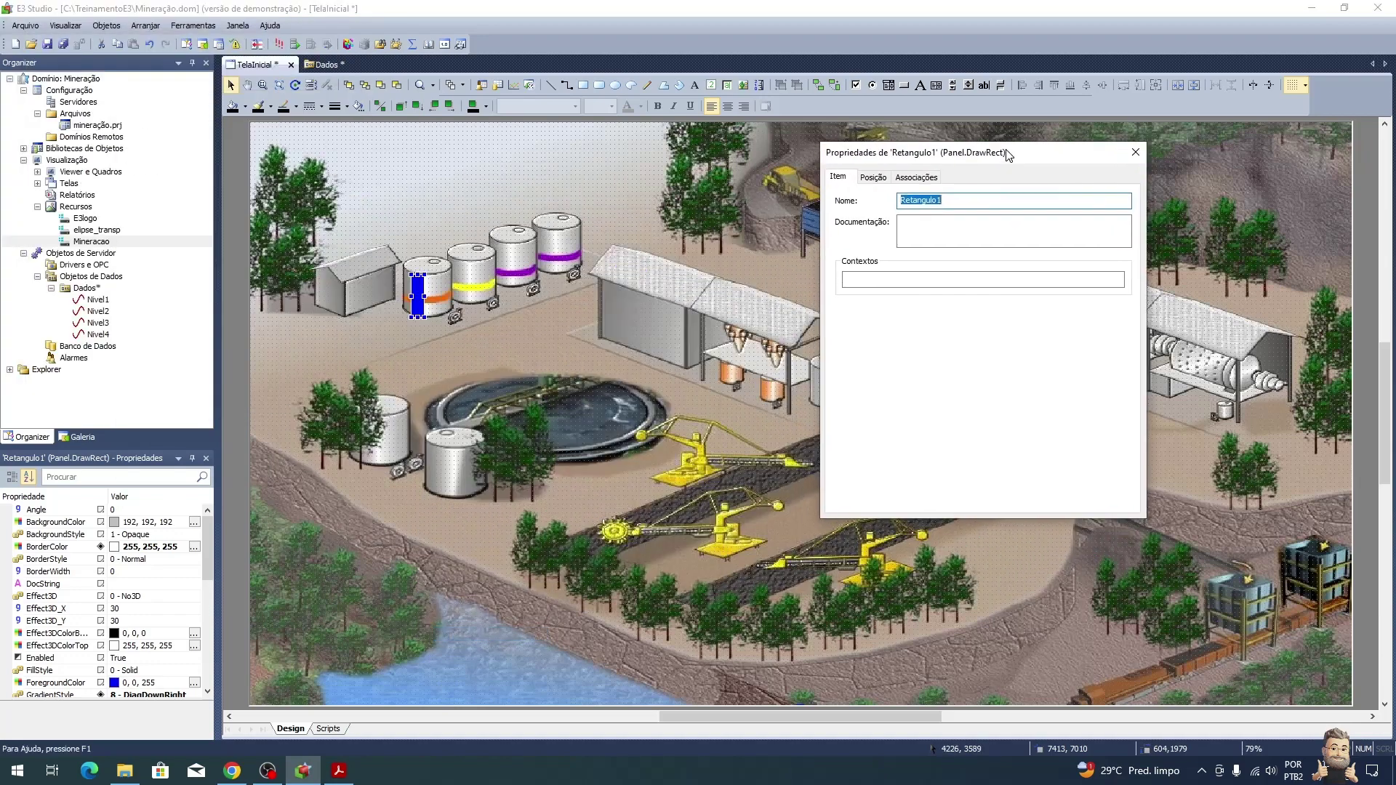
left_click(918, 178)
left_click_drag(1133, 245, 1131, 405)
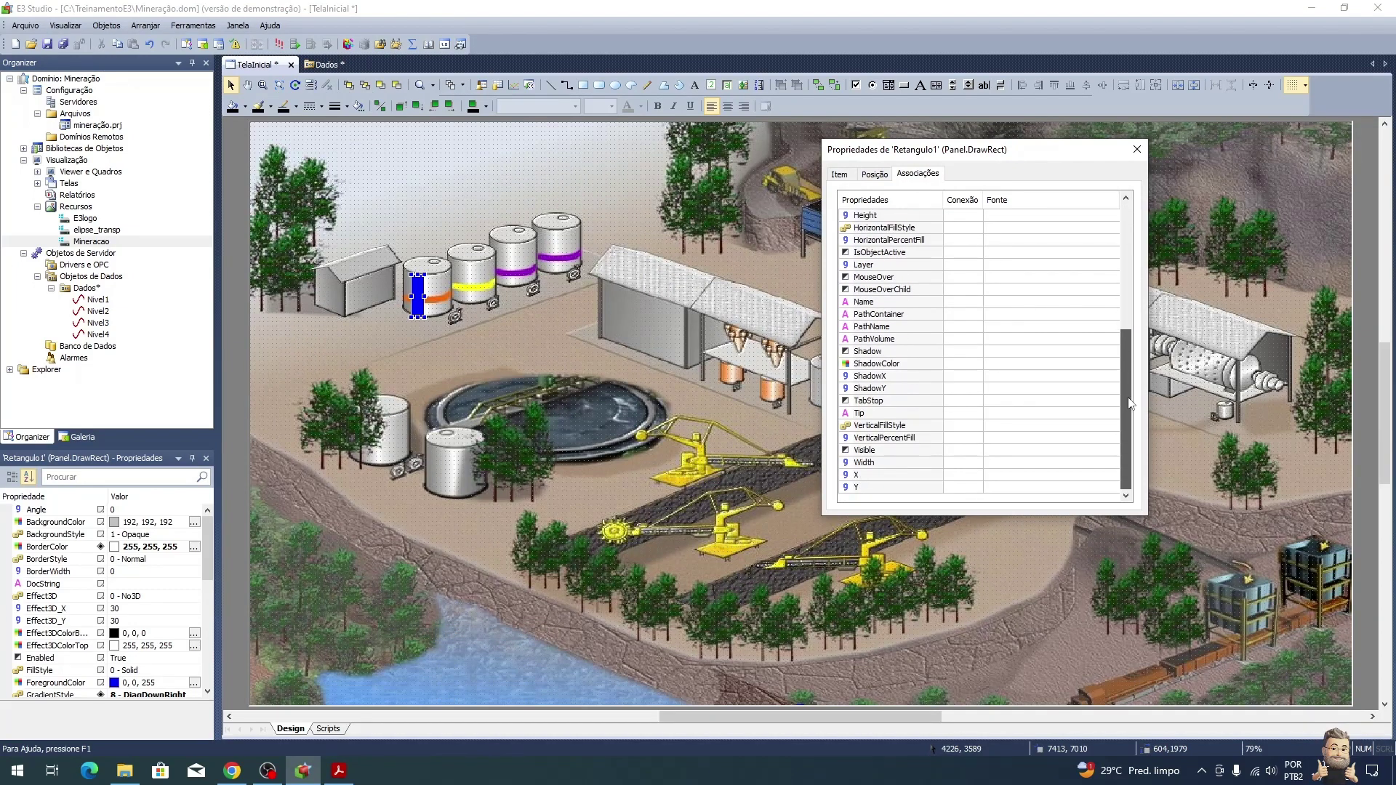
left_click(922, 438)
Step: Link VerticalPercentFill to Dados.Nivel1.Value through AppBrowser and close the properties window
left_click(1115, 439)
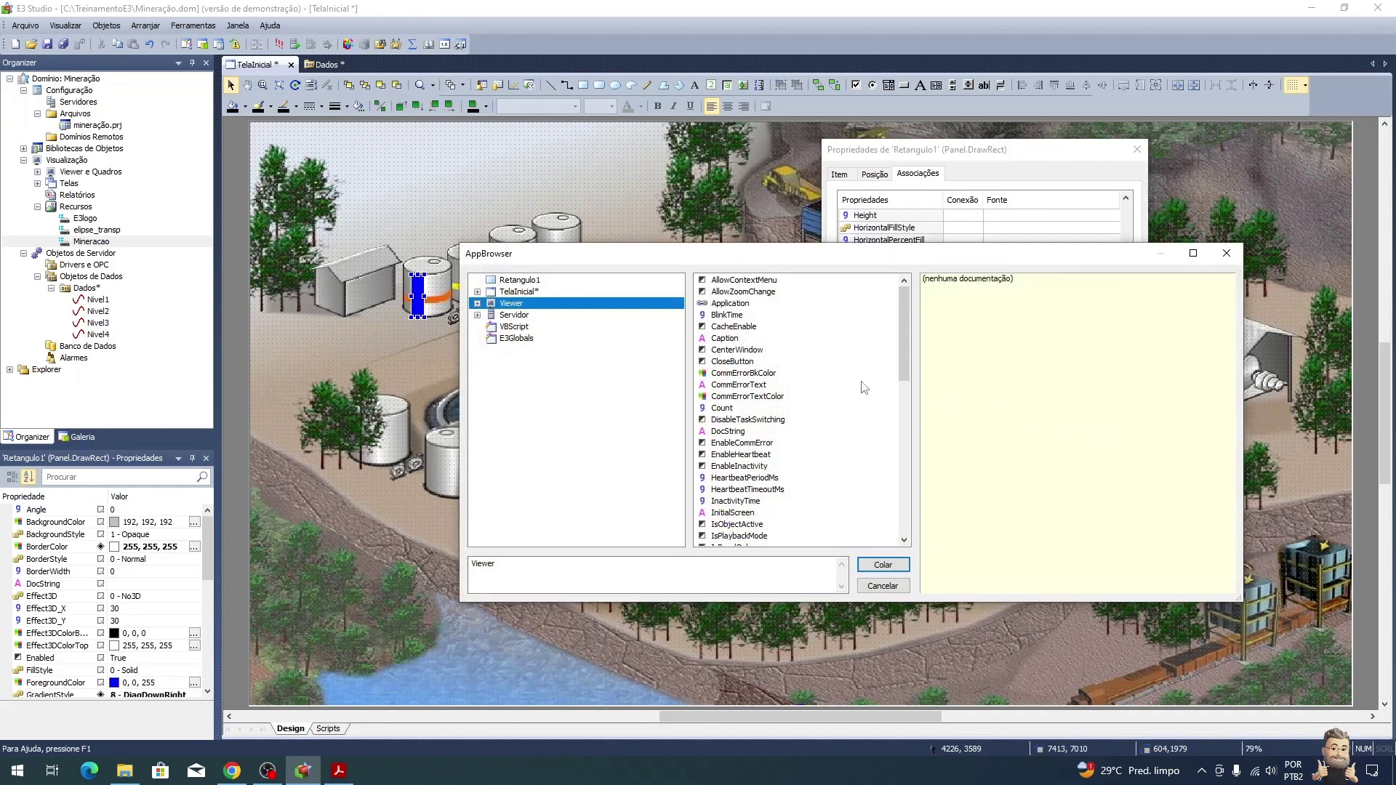
left_click(478, 315)
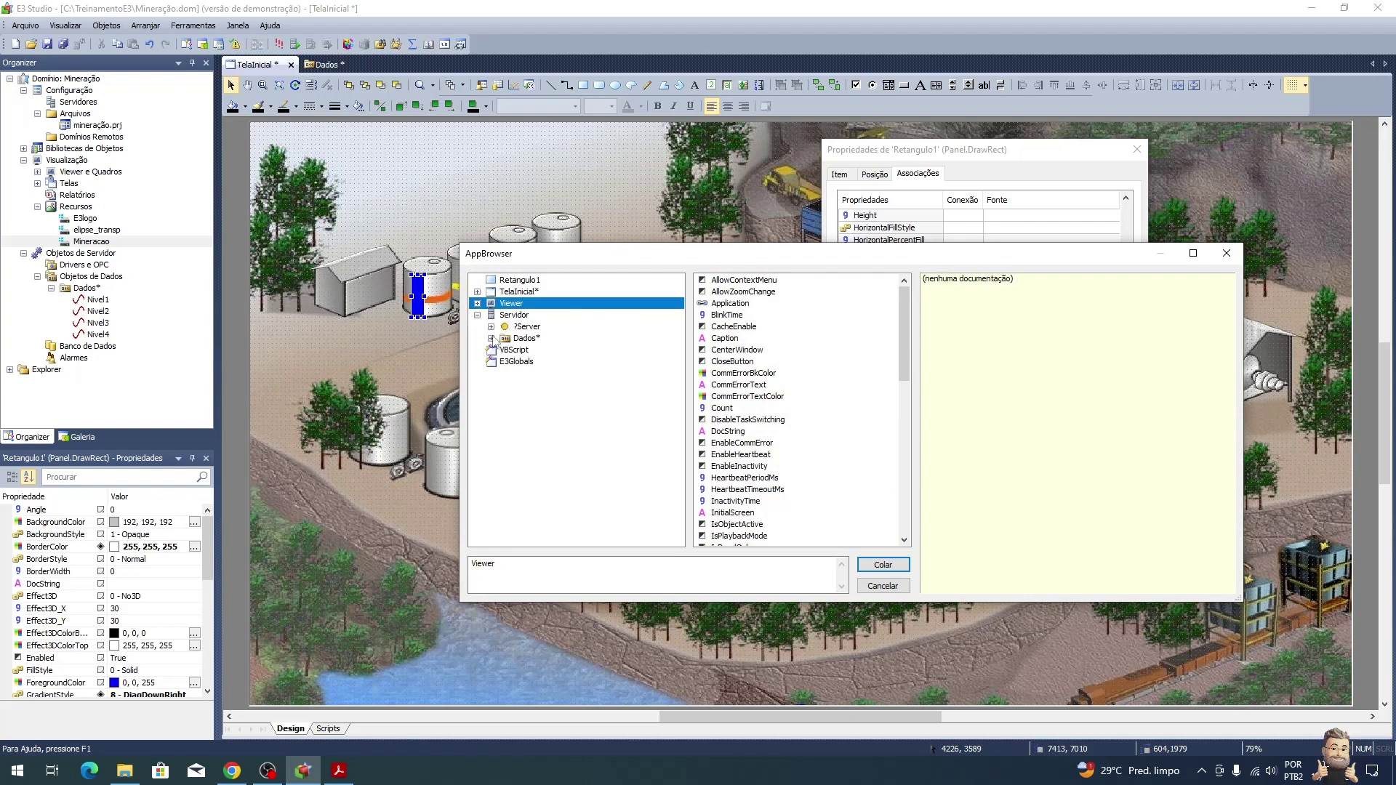
left_click(491, 338)
left_click(536, 350)
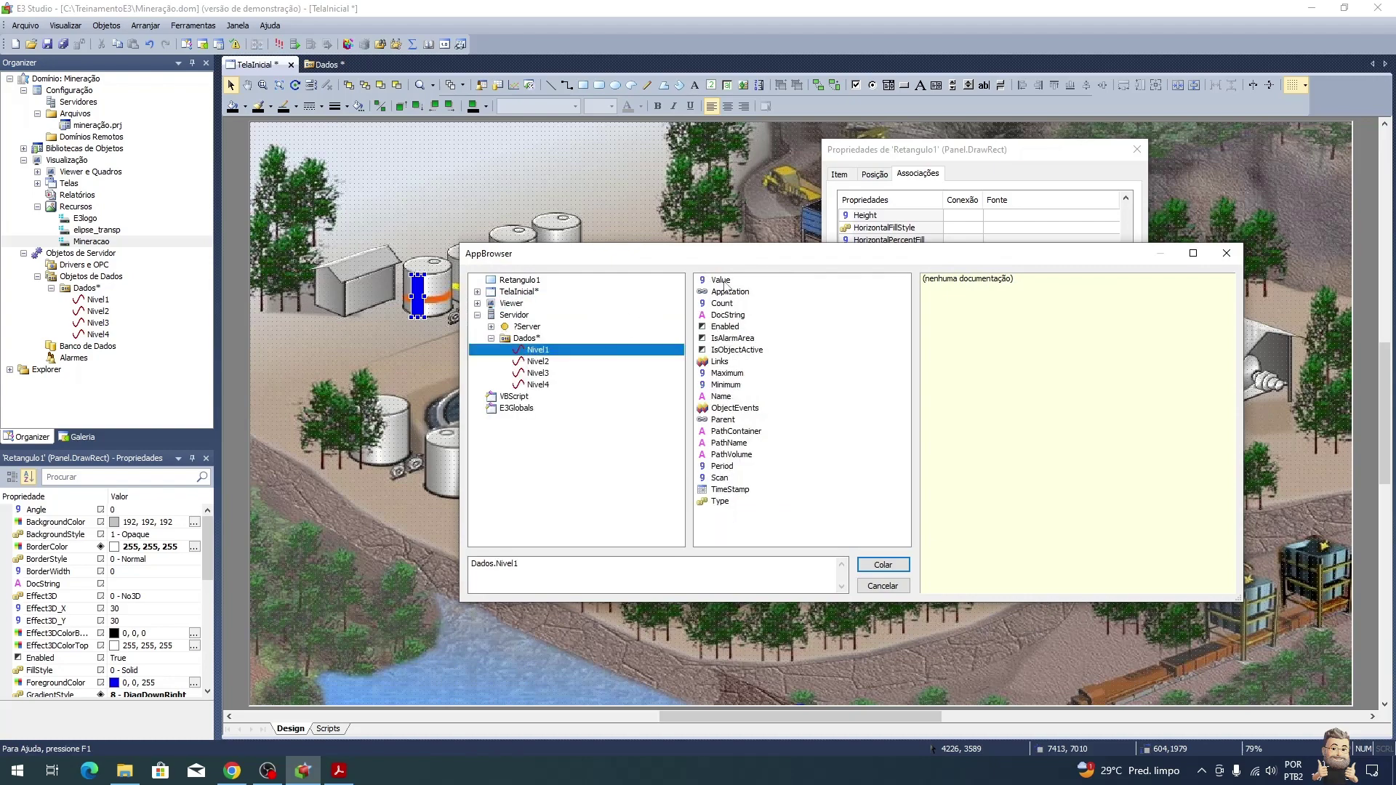
left_click(720, 280)
left_click(892, 568)
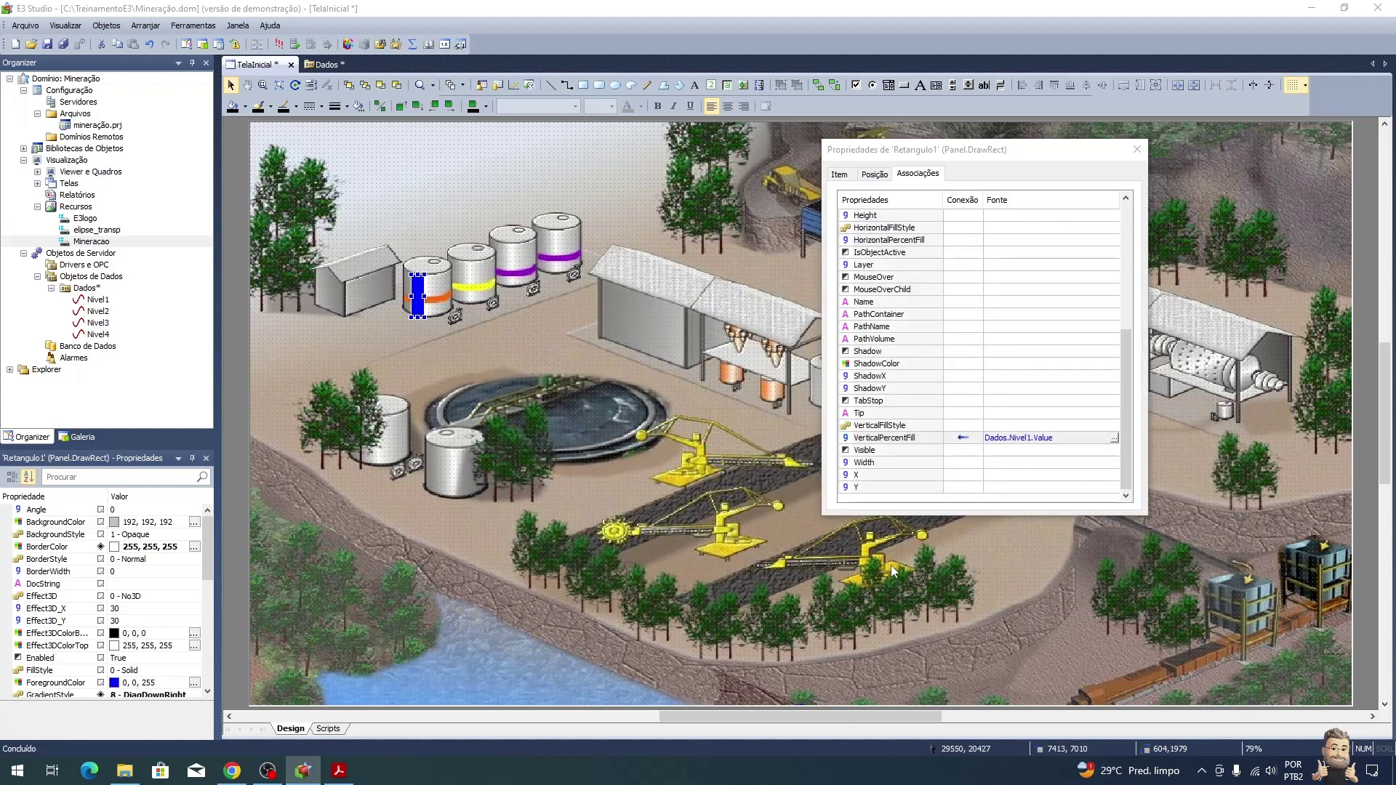
key("alt+Tab")
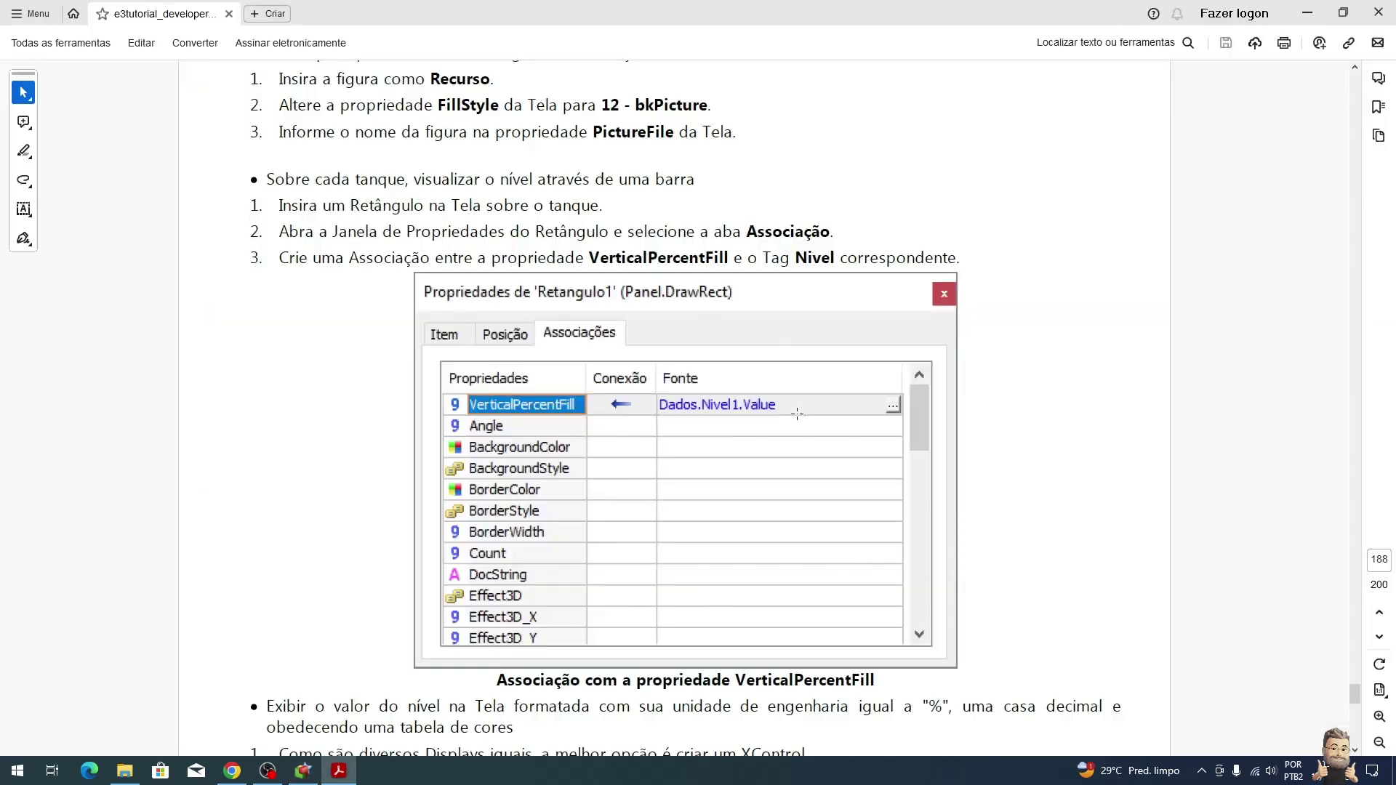
scroll(797, 414, "down", 3)
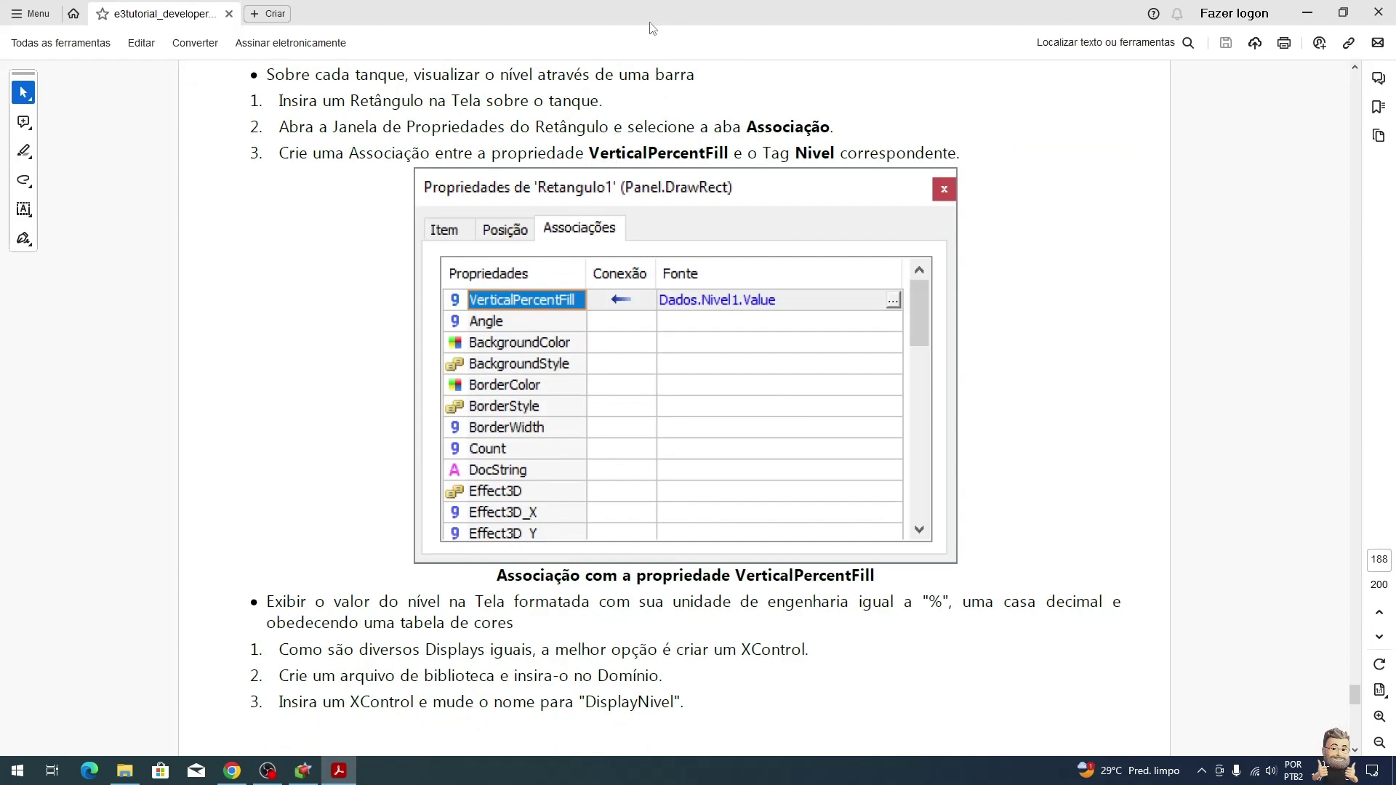
key("alt+Tab")
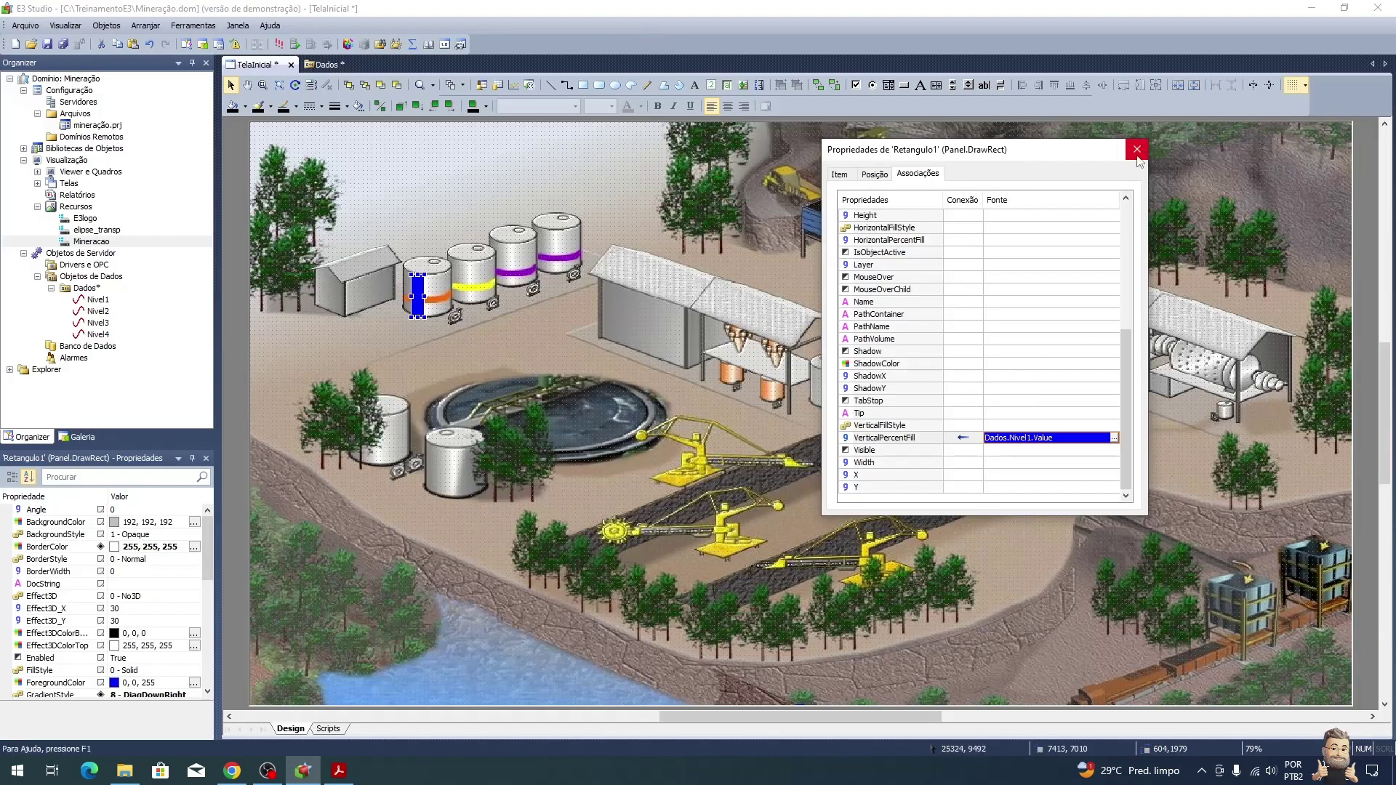
left_click(1137, 149)
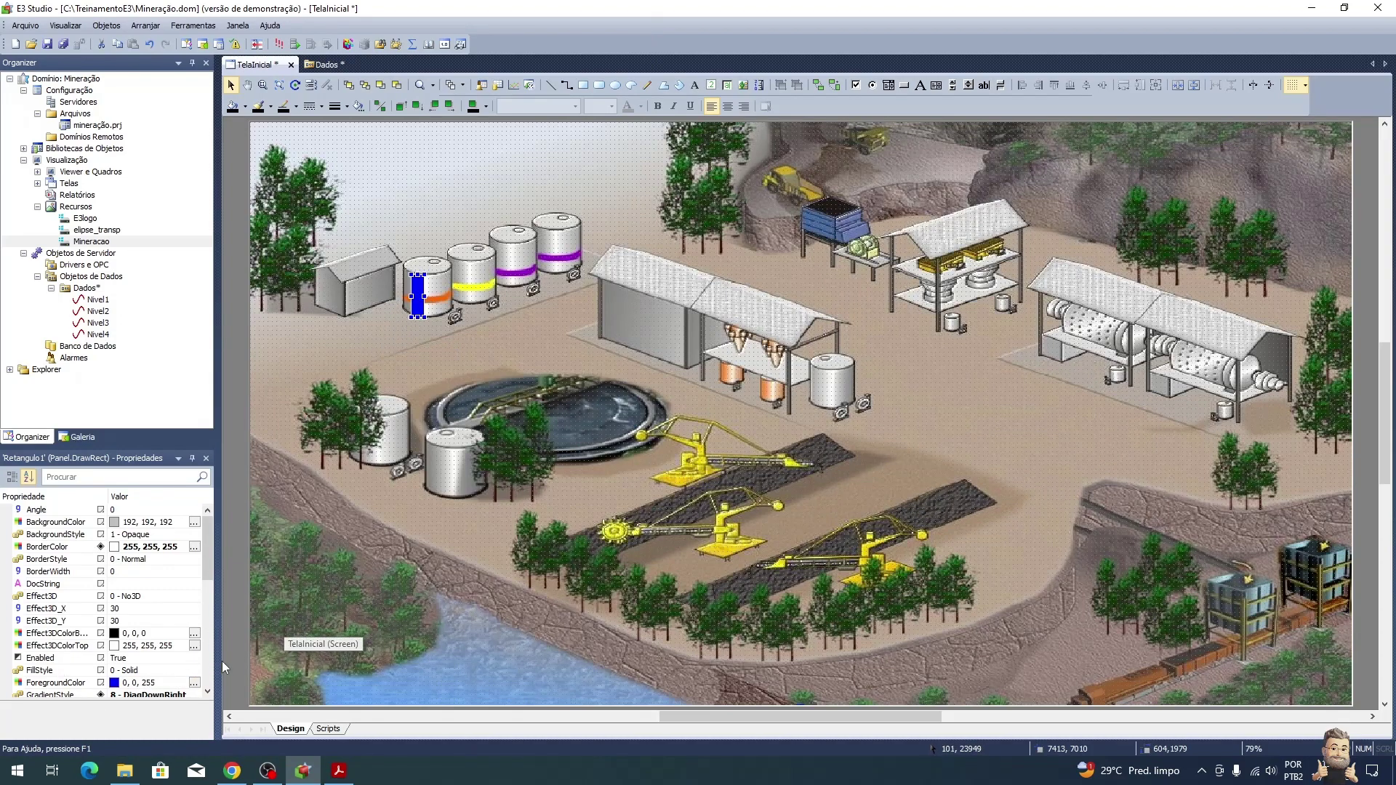
Step: Colour the first tank's rectangle orange by sampling the tank stripe's colour
left_click(194, 682)
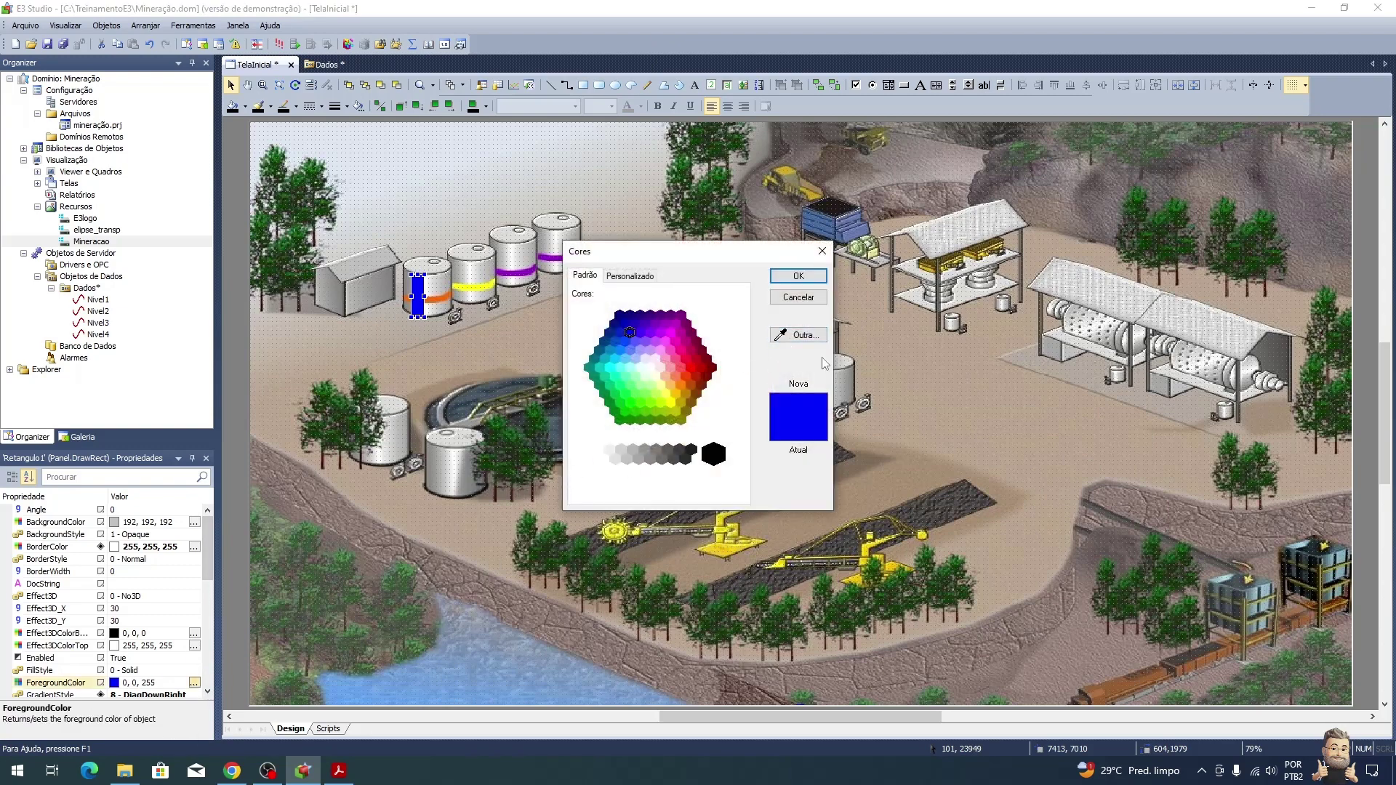
left_click(807, 336)
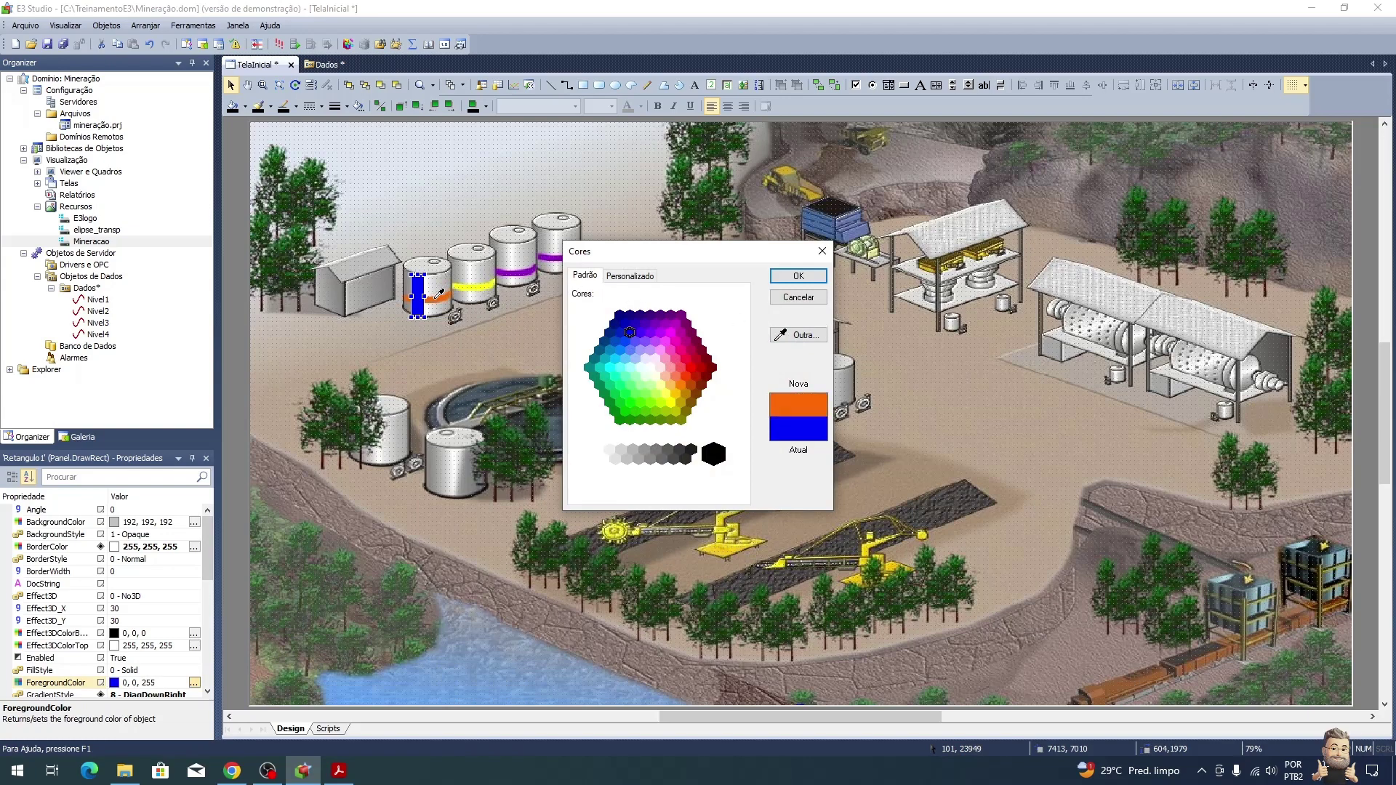
left_click(439, 294)
left_click(799, 277)
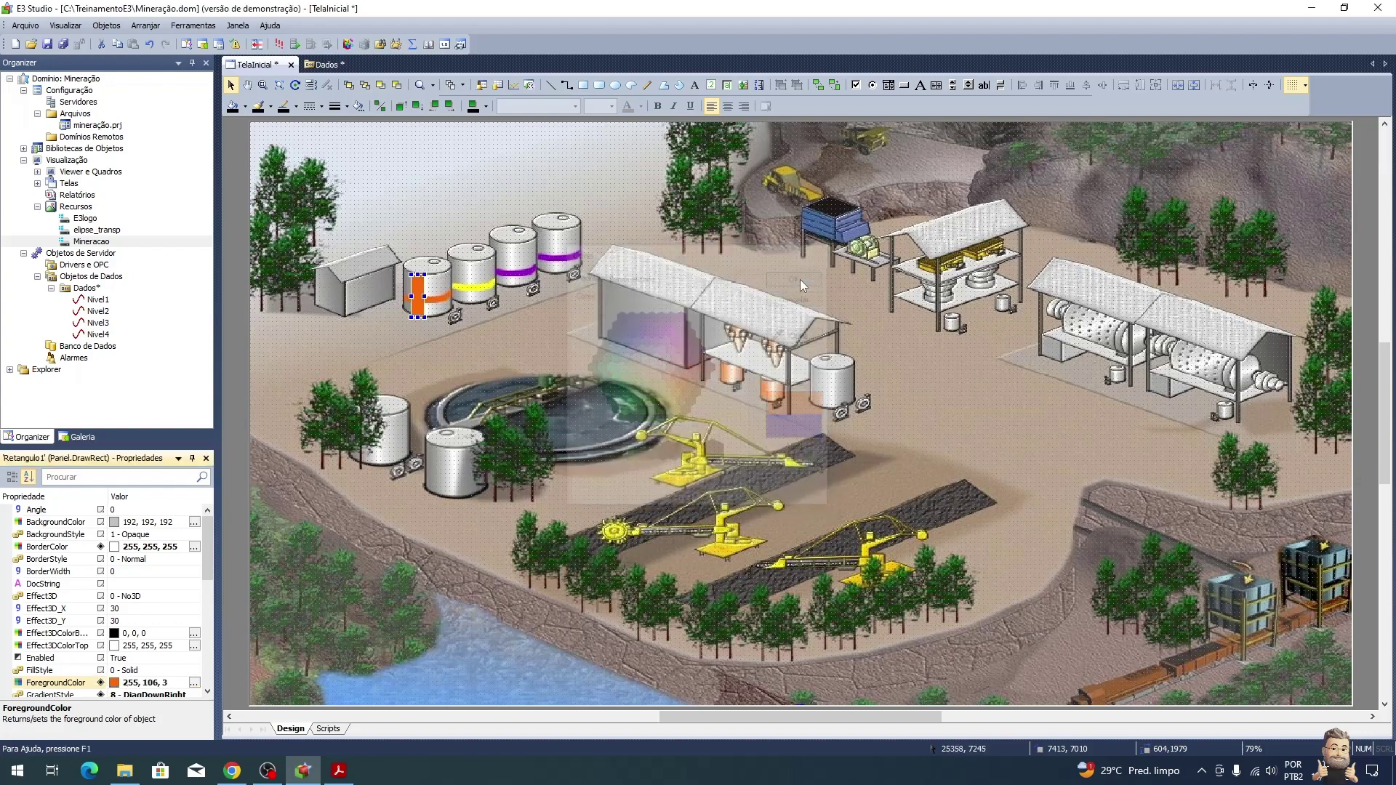
left_click(553, 331)
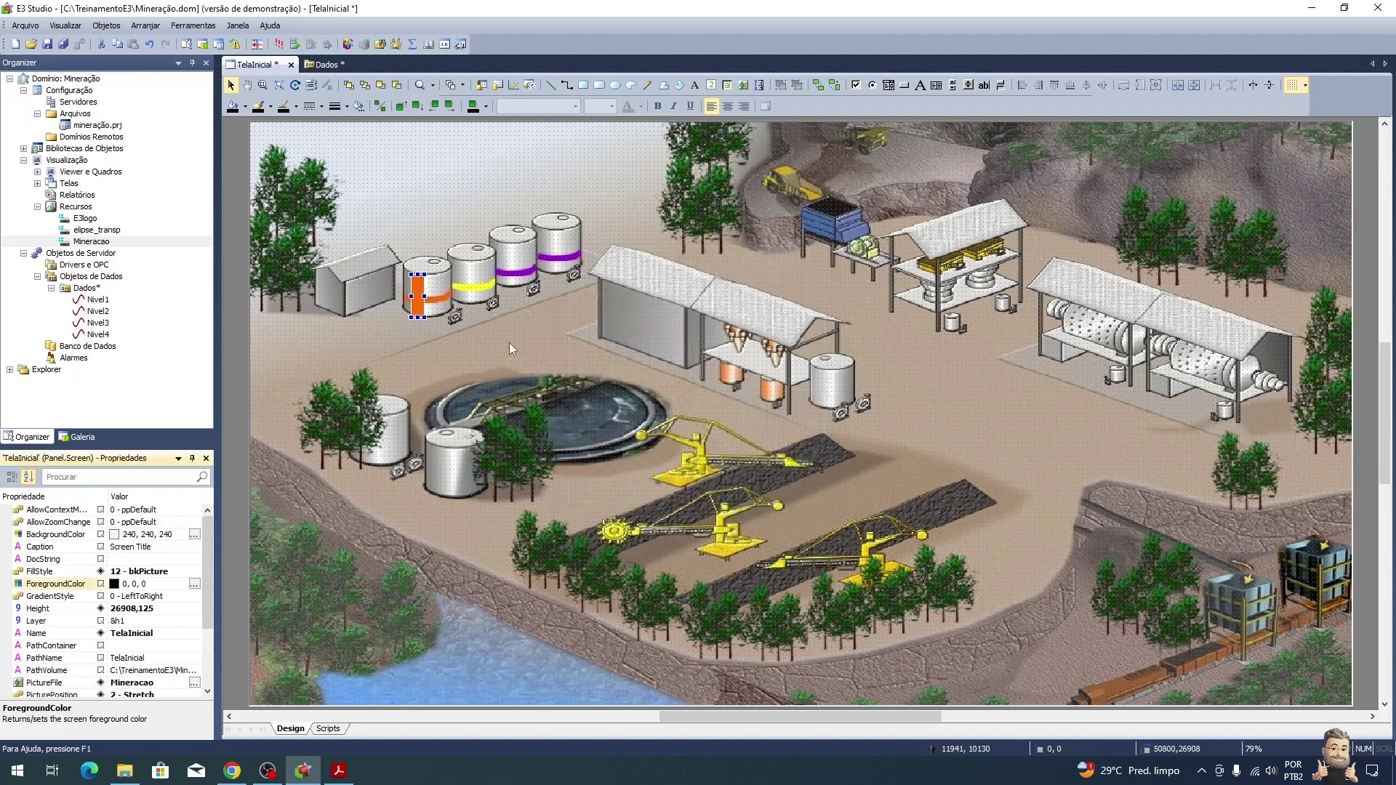
Step: Paste three copies of the orange rectangle onto the other tanks
left_click(415, 318)
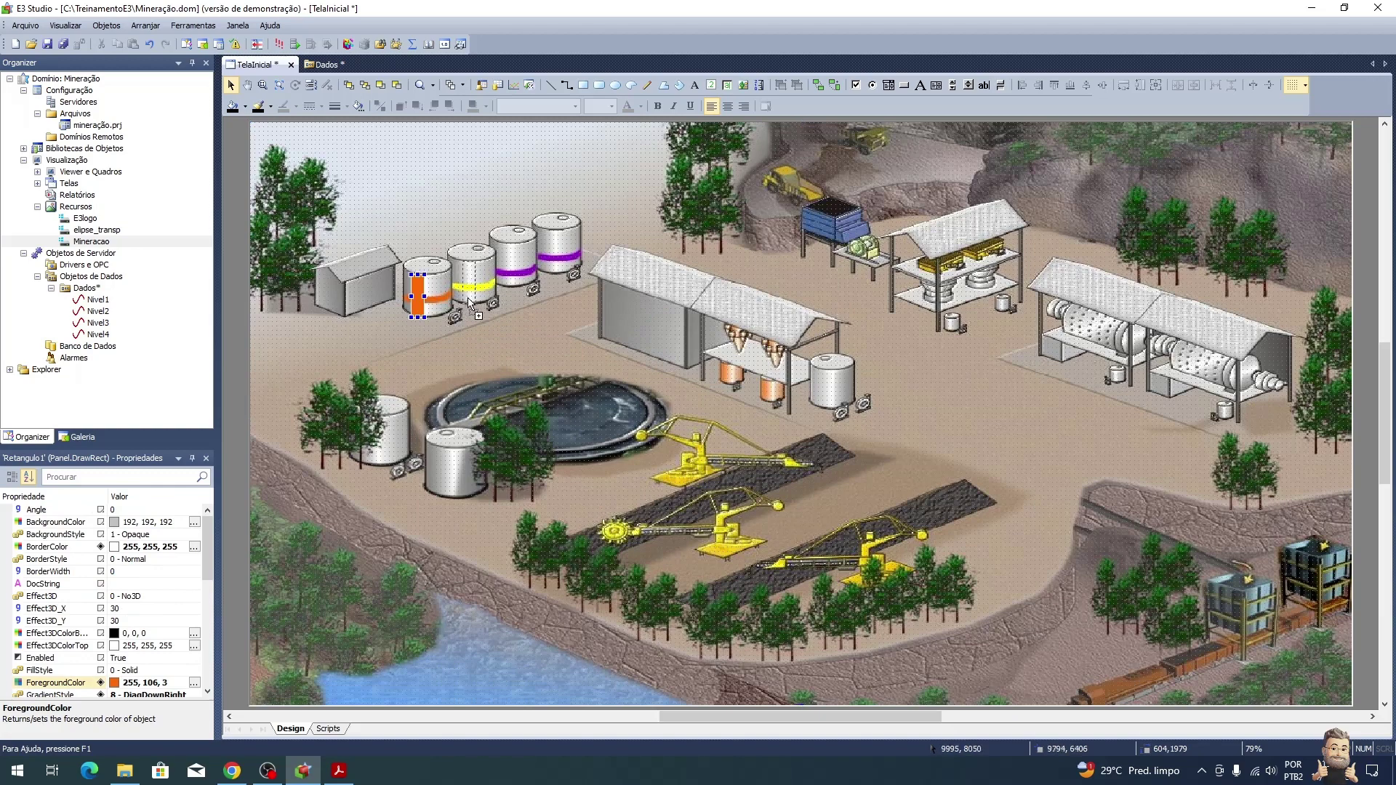
key("ctrl+v")
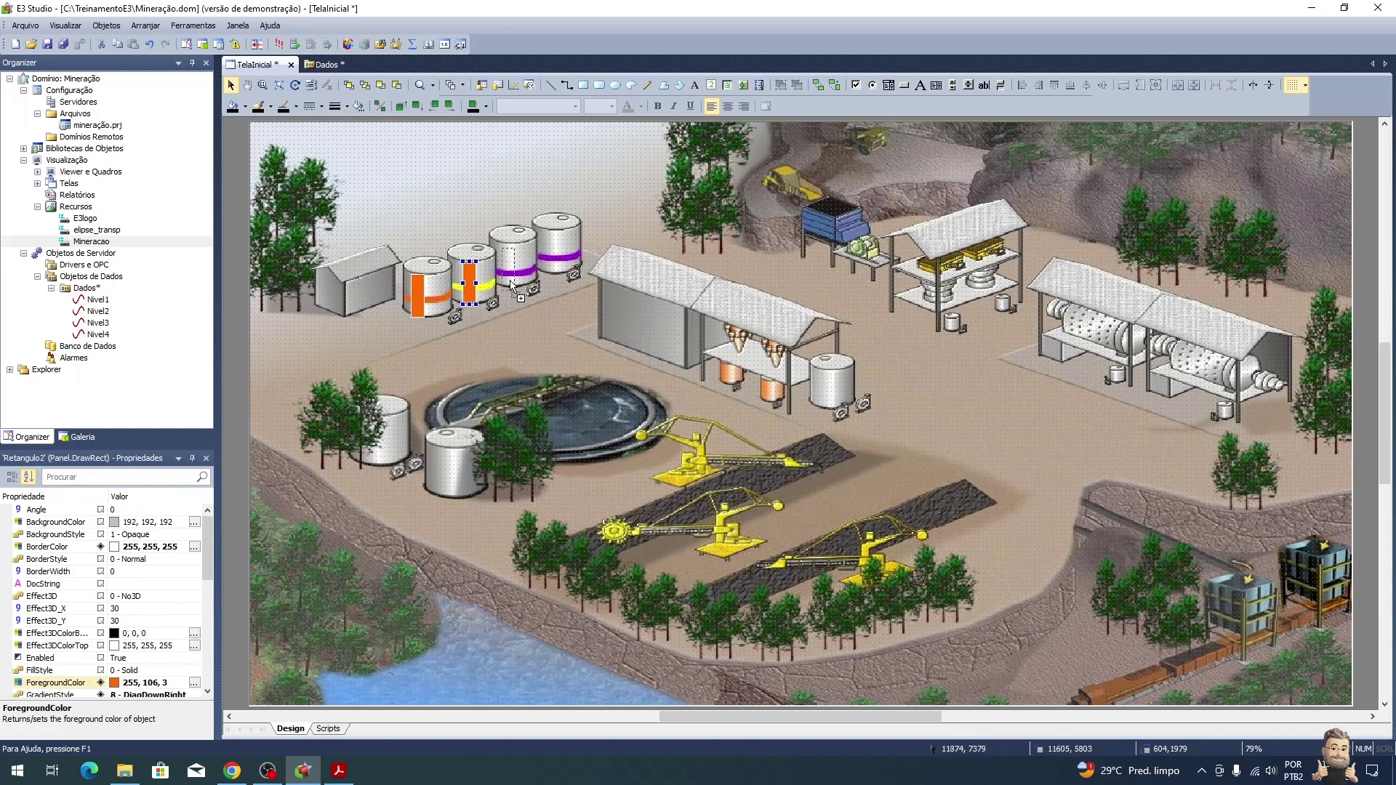
key("ctrl+v")
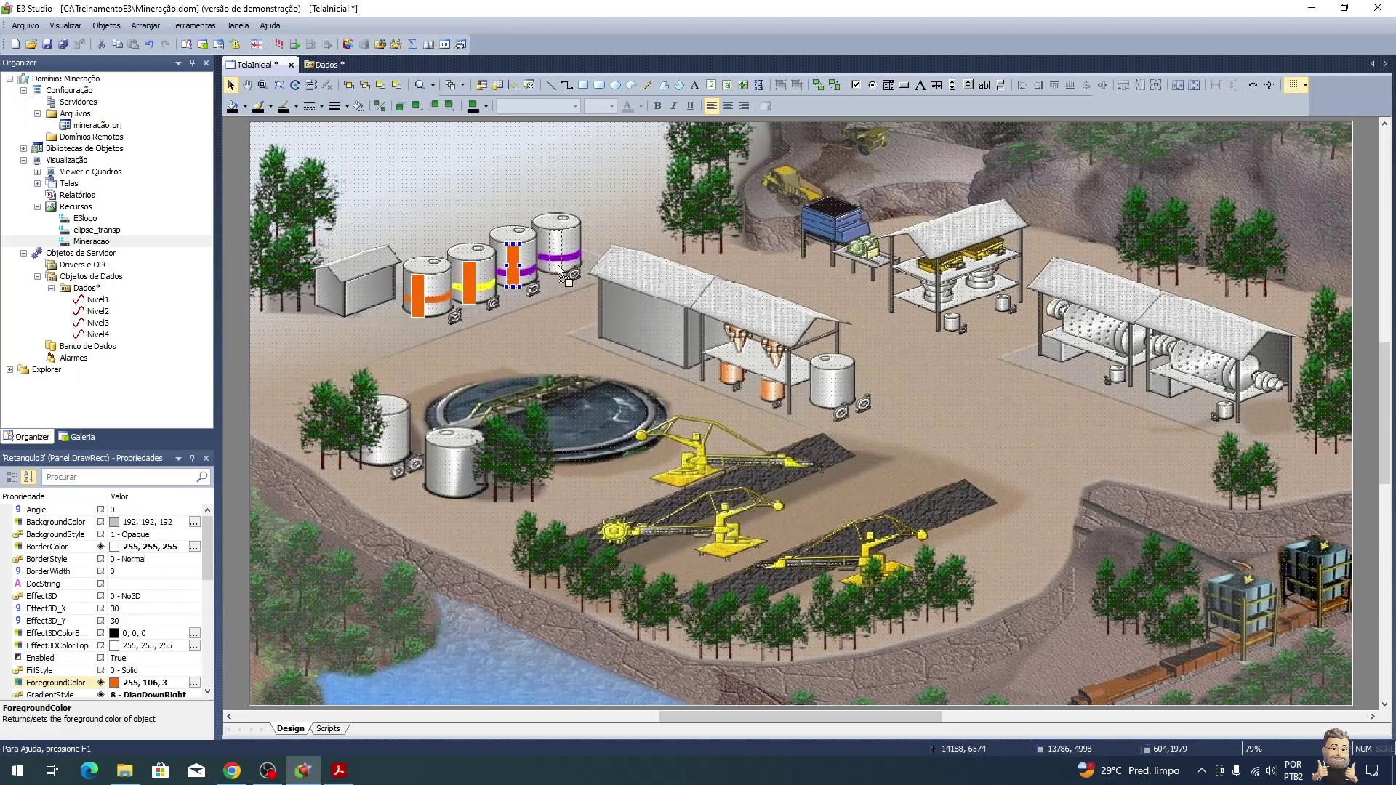
key("ctrl+v")
Step: Recolour the second tank's rectangle yellow, sampled from its stripe
left_click(467, 288)
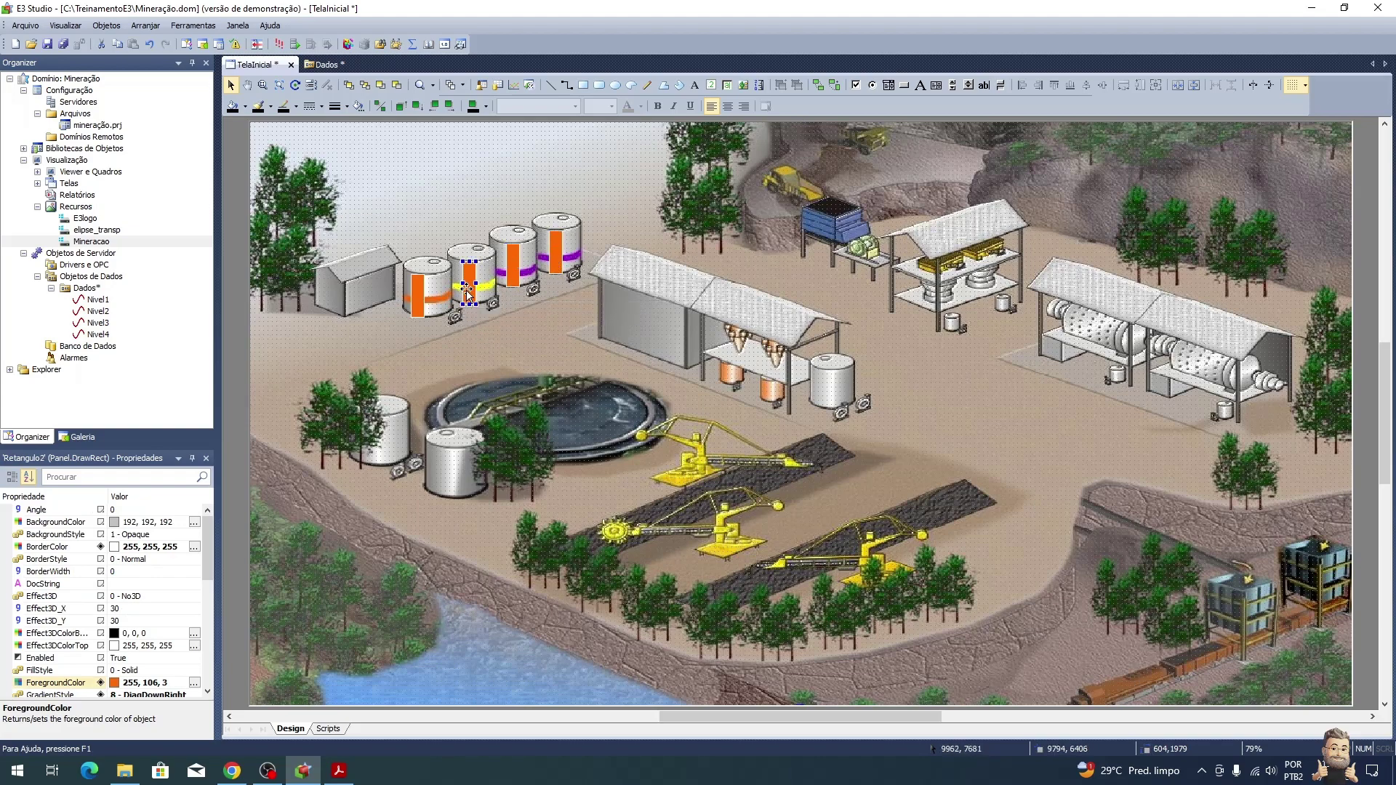
left_click(194, 683)
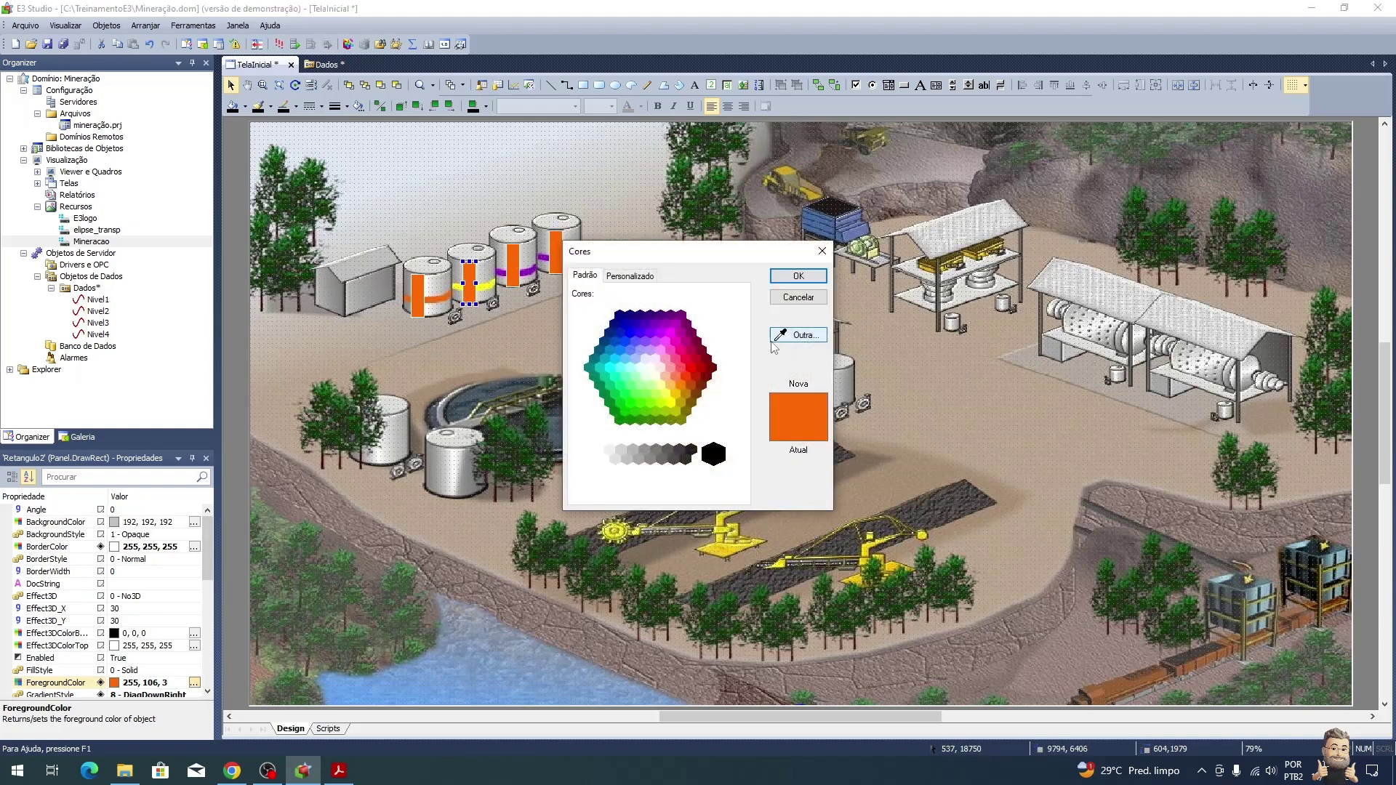
left_click(489, 285)
left_click(798, 276)
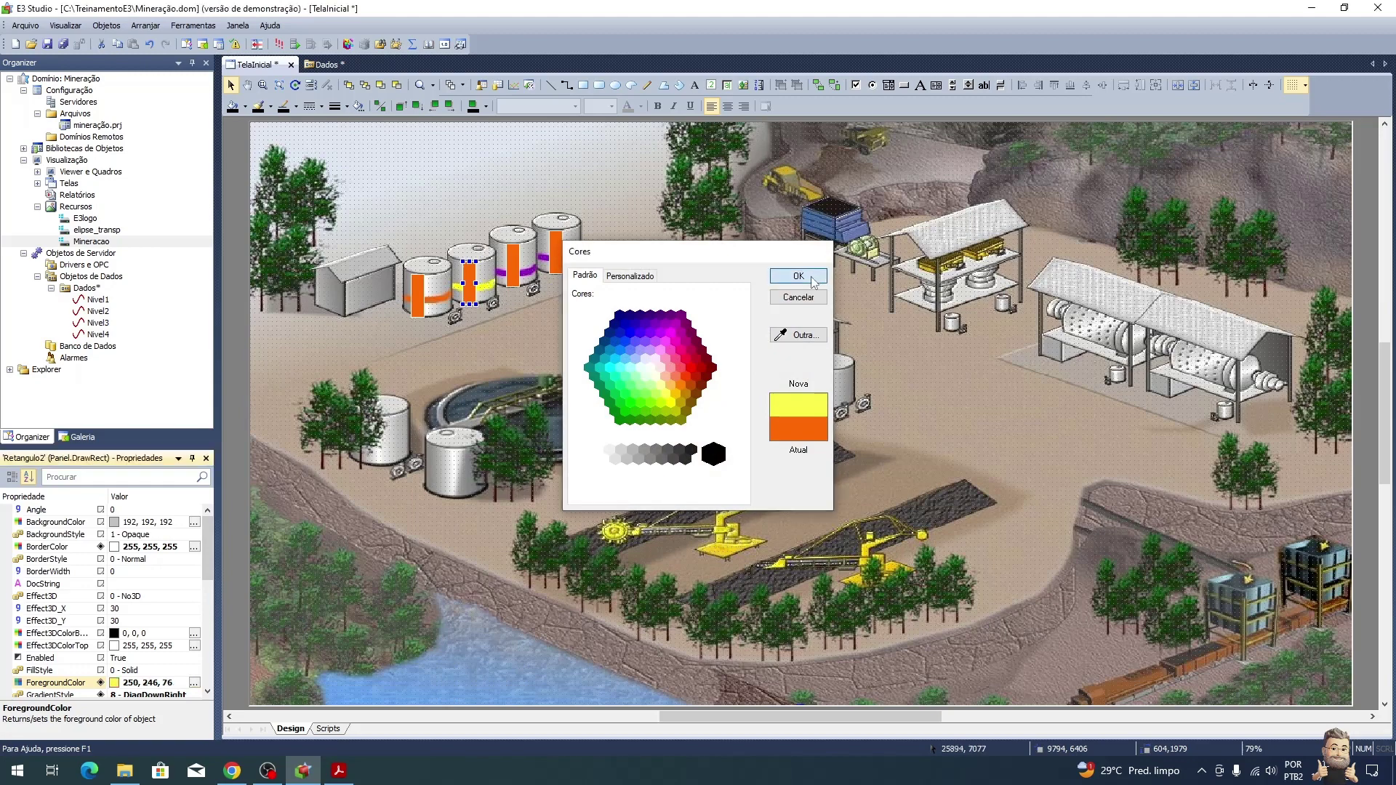
Step: Recolour the third tank's band purple using the eyedropper on the tank
left_click(508, 268)
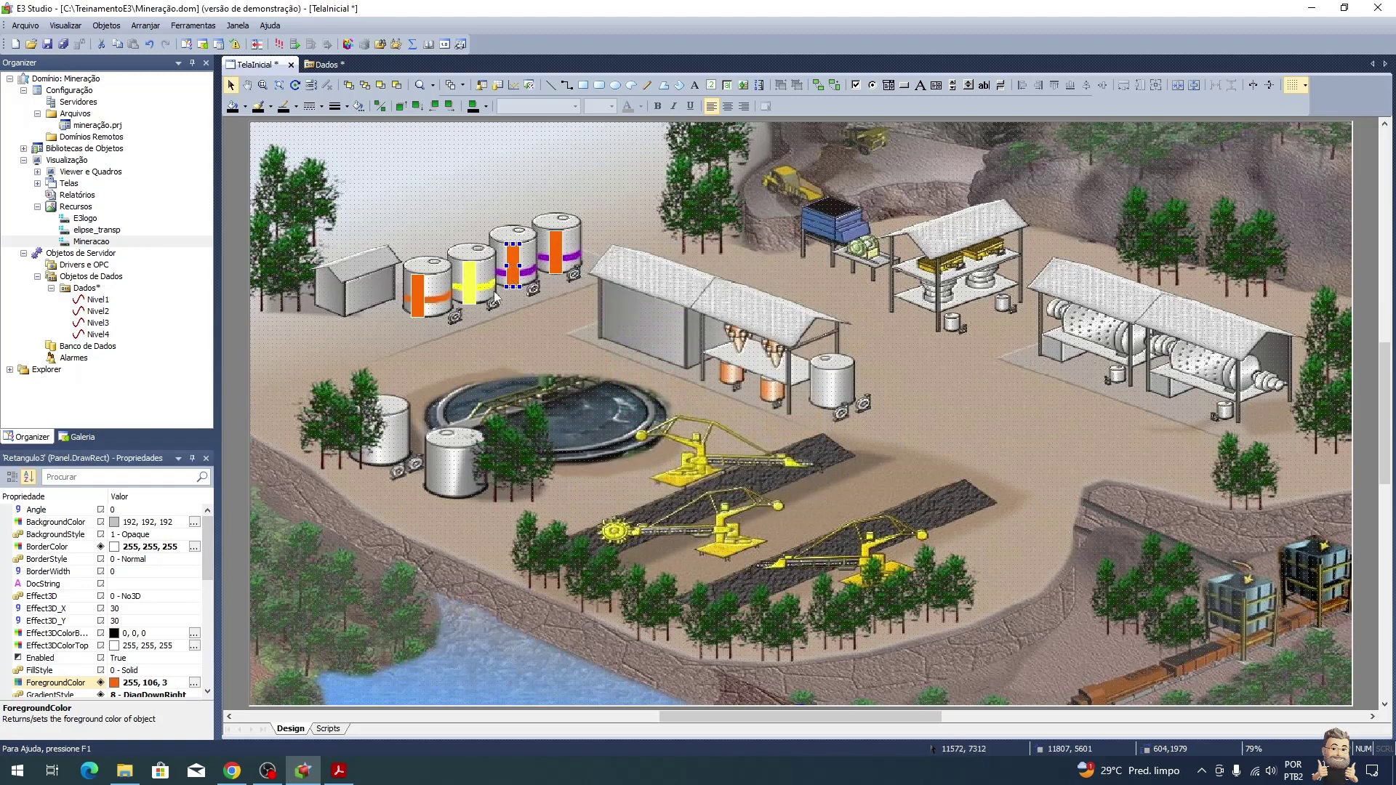
left_click(194, 684)
left_click(799, 335)
left_click(532, 267)
left_click(798, 276)
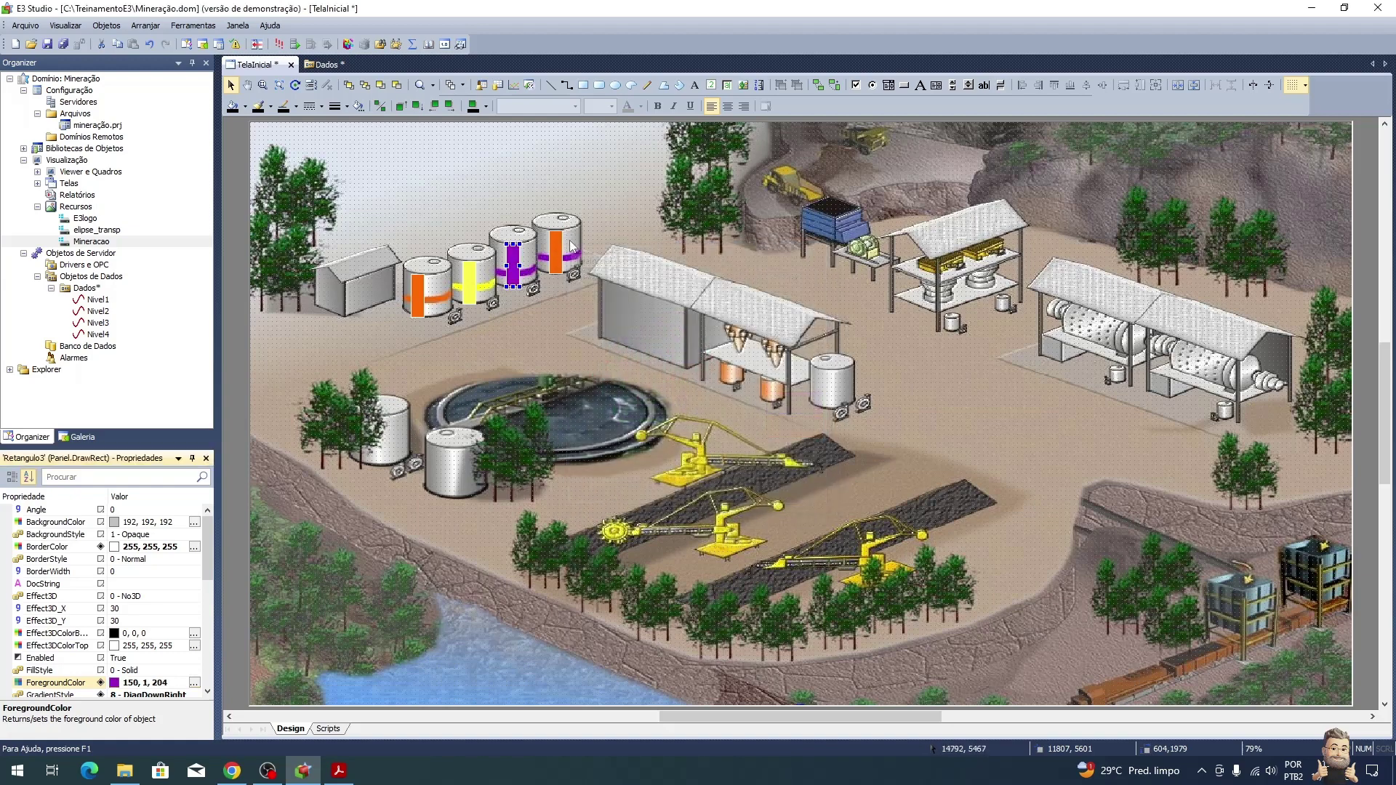
Step: Apply the third tank's purple (148, 9, 198) to the fourth tank's band
left_click(557, 249)
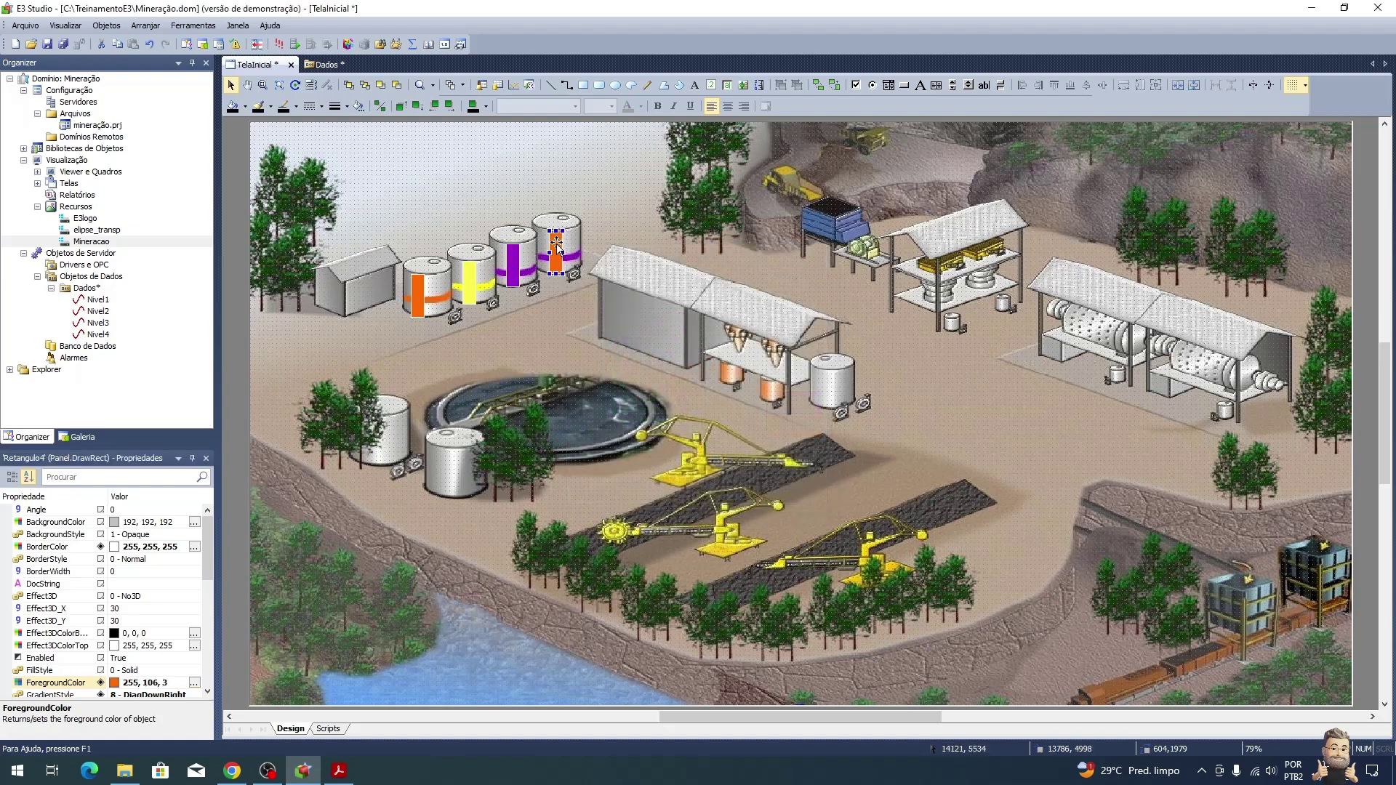
left_click(195, 684)
left_click(793, 336)
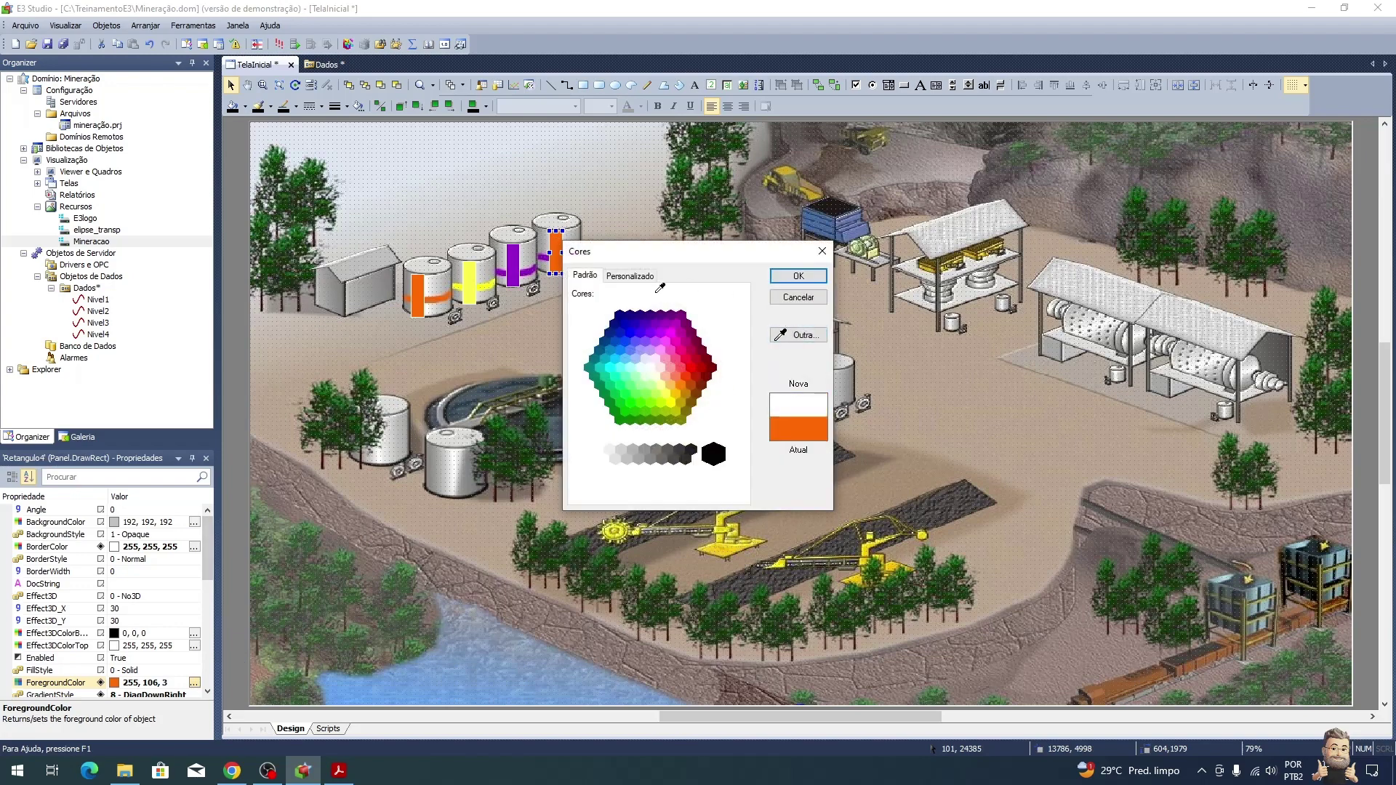
left_click(530, 270)
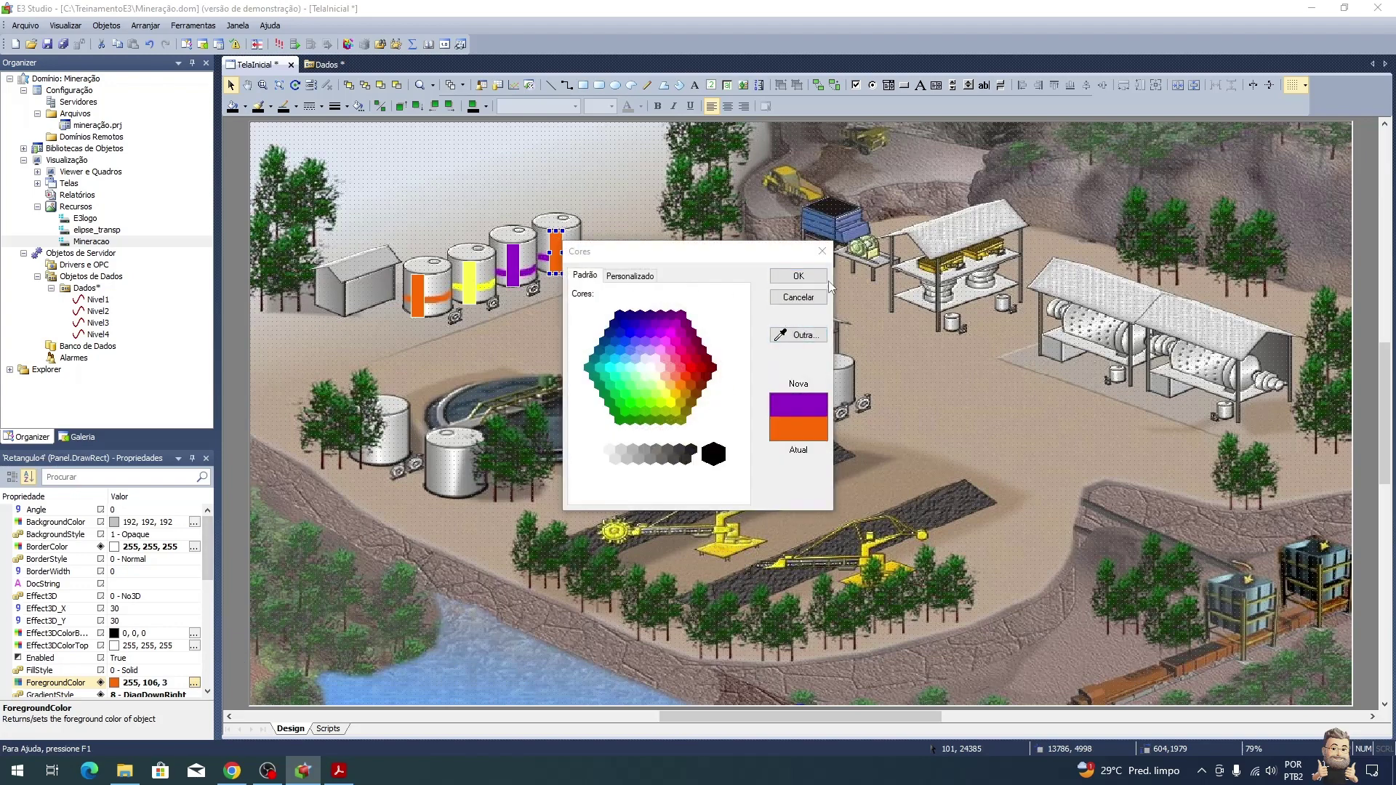
left_click(814, 279)
left_click(636, 233)
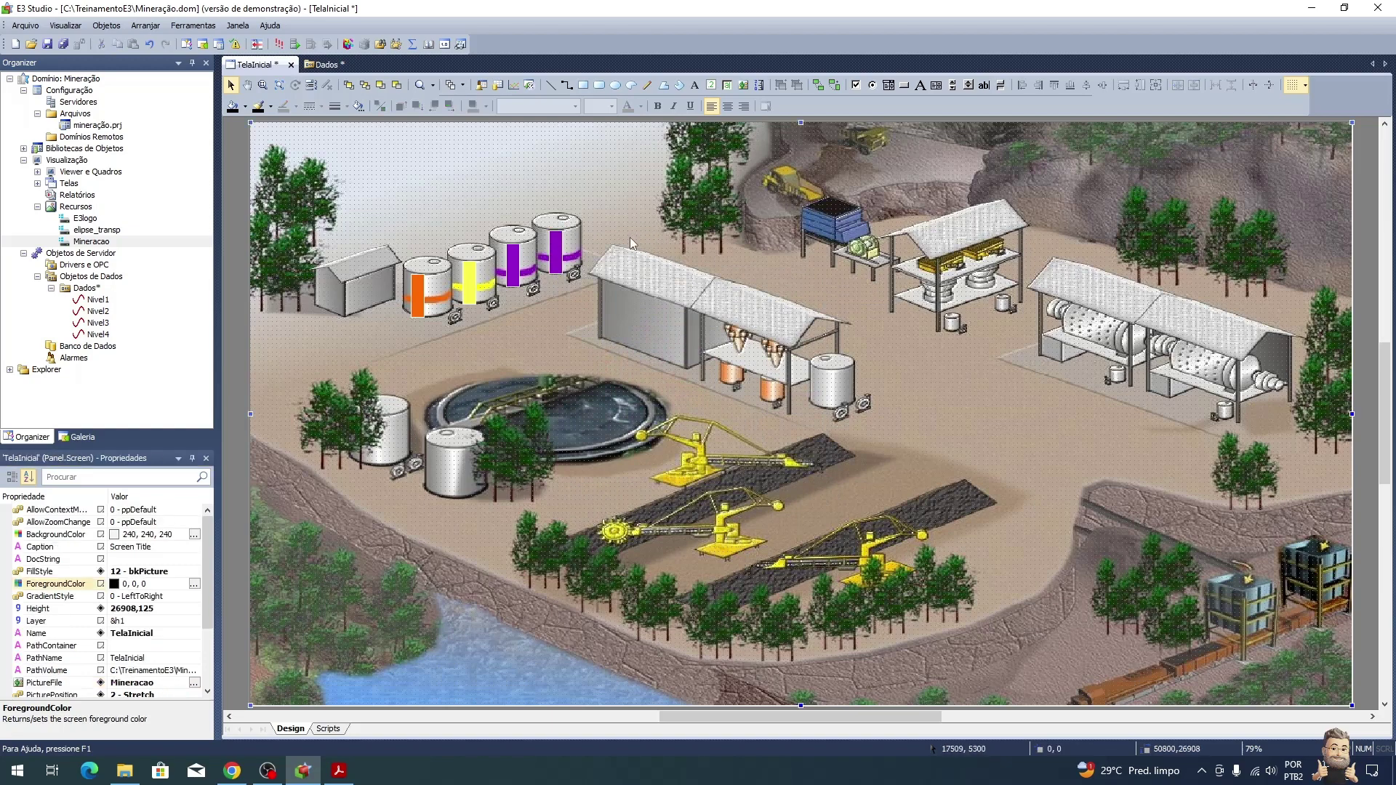
Step: Bind the second tank bar's VerticalPercentFill to Dados.Nivel2.Value
key("alt+Tab")
key("alt+Tab")
left_click(467, 284)
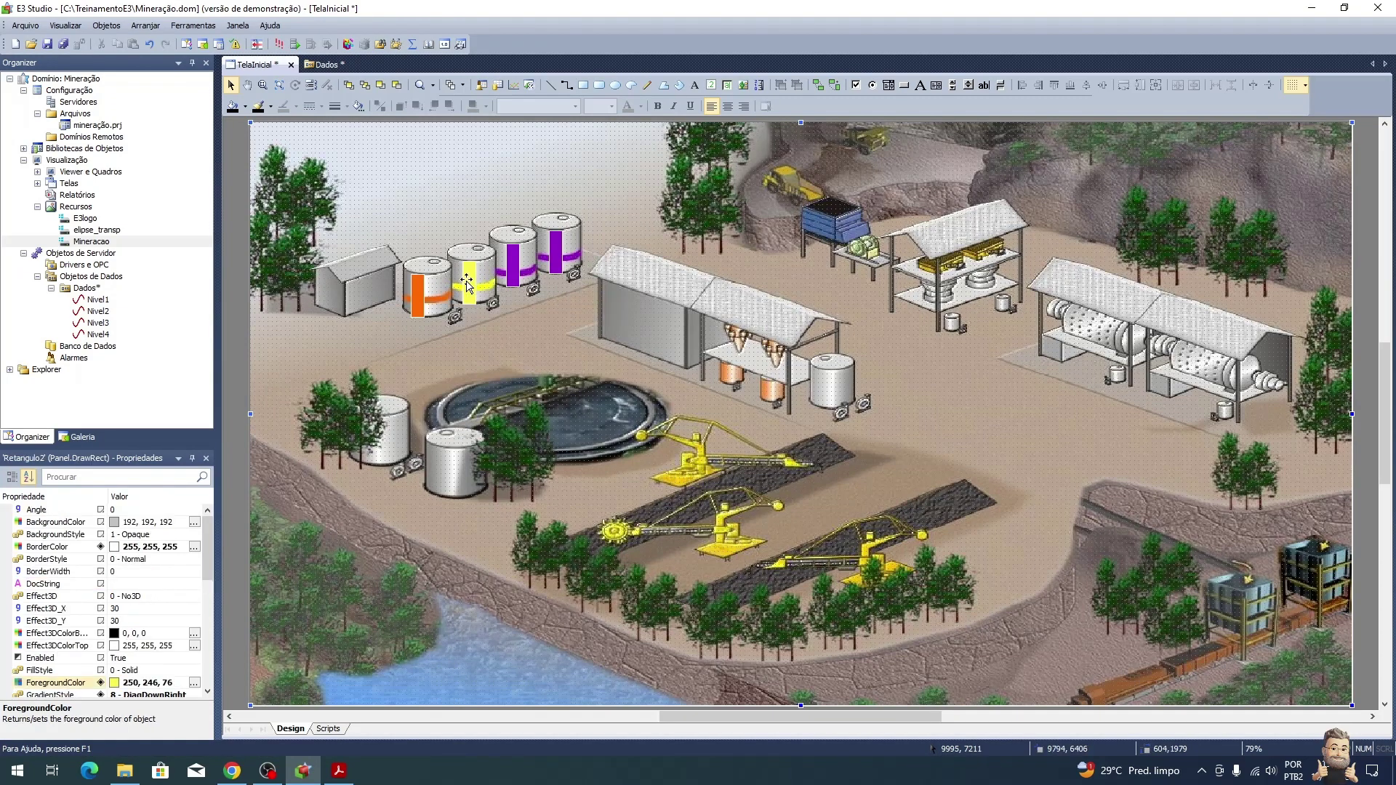
right_click(467, 284)
left_click(552, 623)
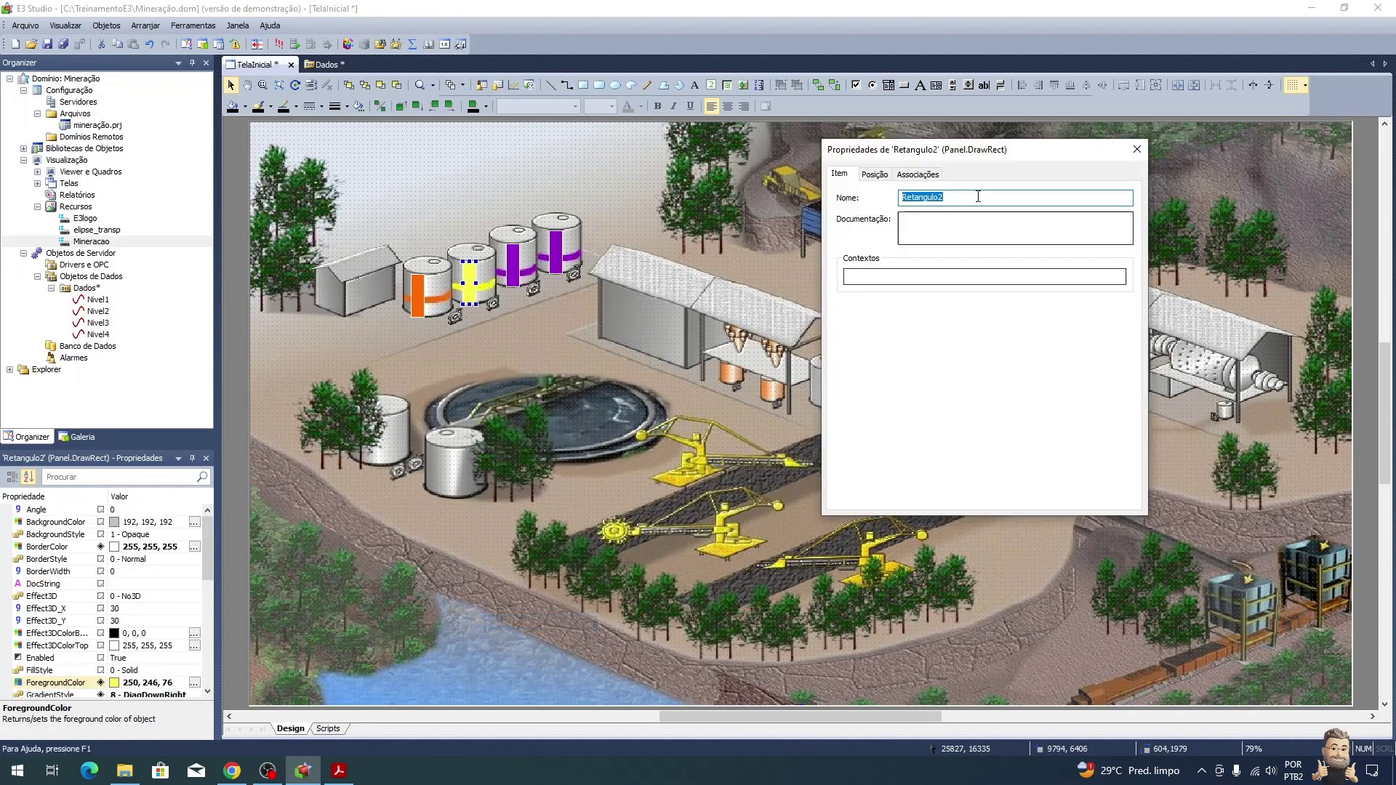
left_click(918, 174)
left_click(1102, 217)
left_click(1113, 217)
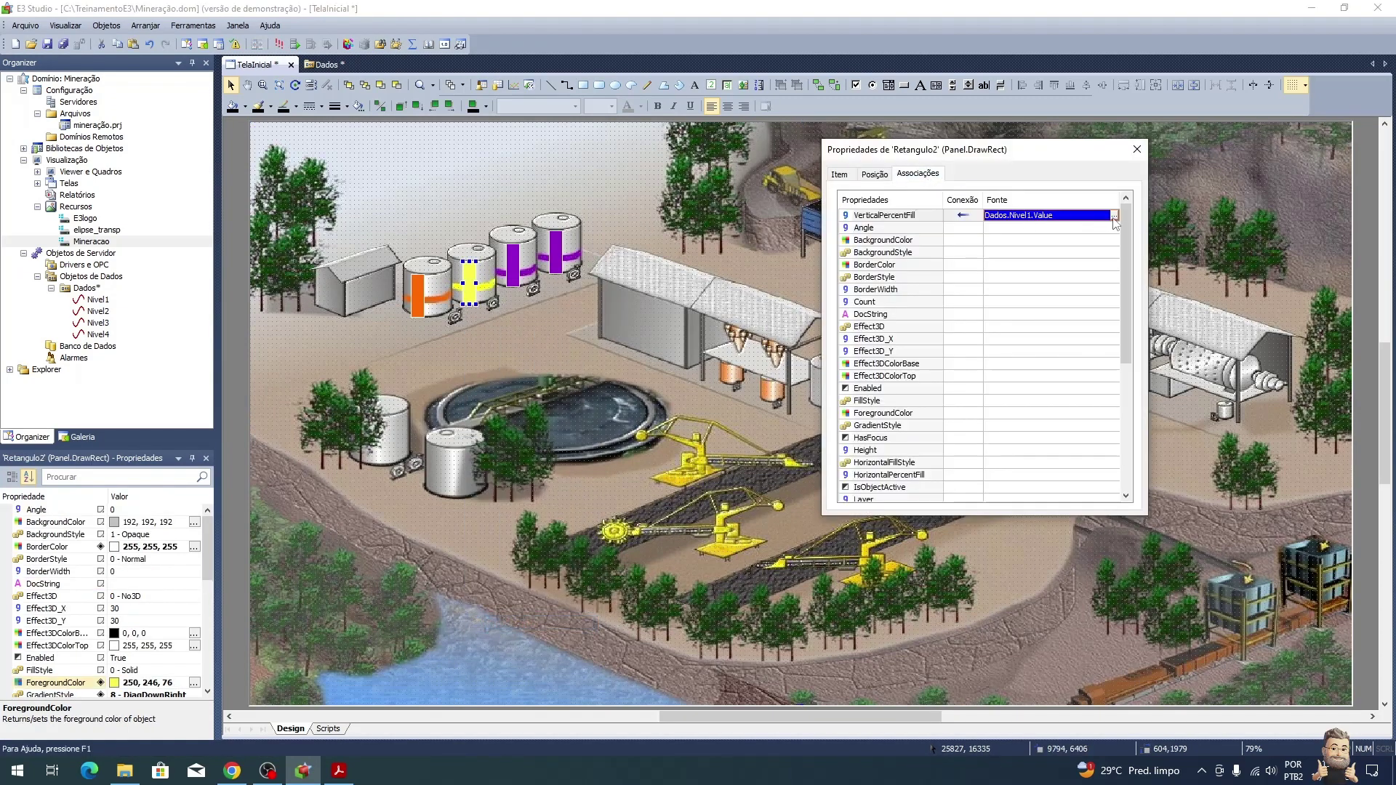
left_click(545, 363)
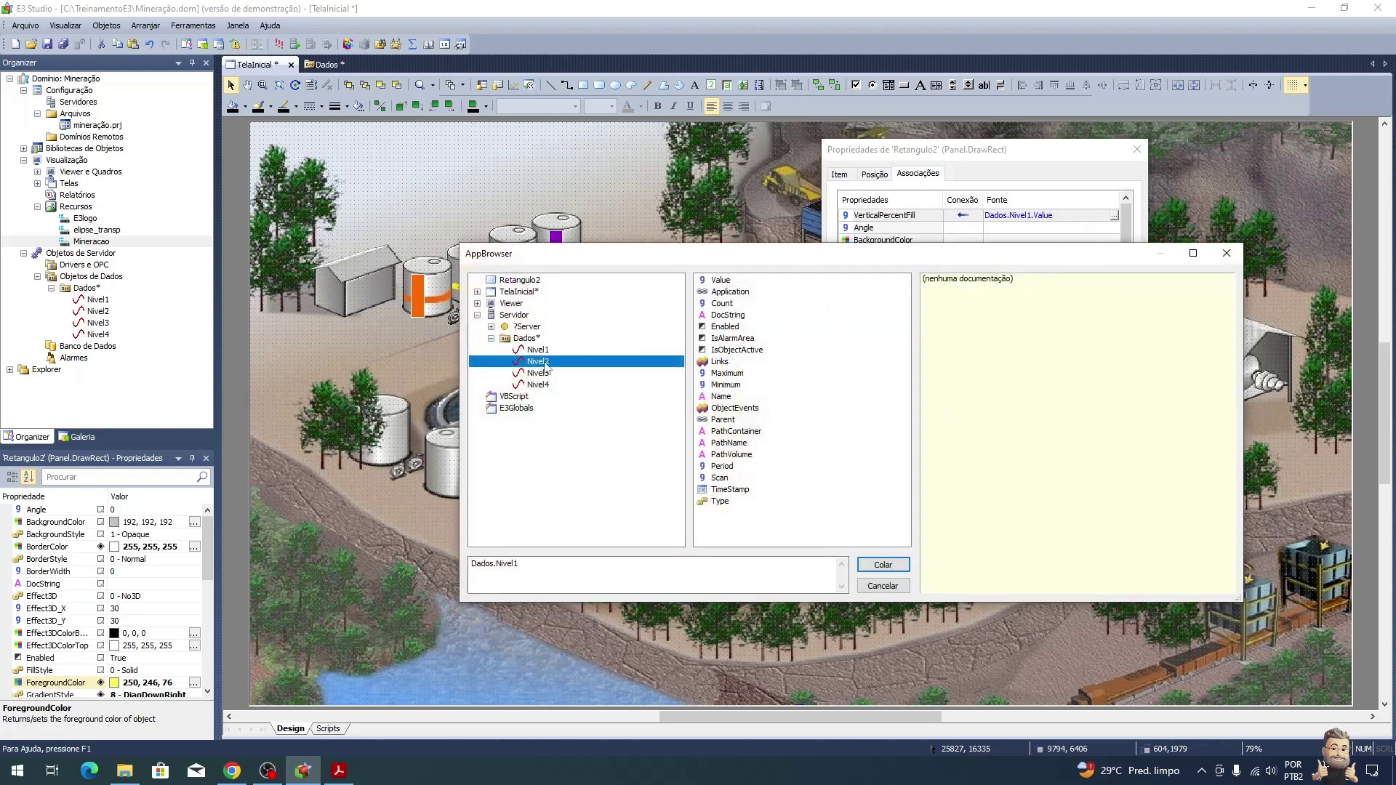
left_click(727, 281)
double_click(731, 281)
Step: Bind the third tank bar's VerticalPercentFill to Dados.Nivel3.Value
left_click(514, 266)
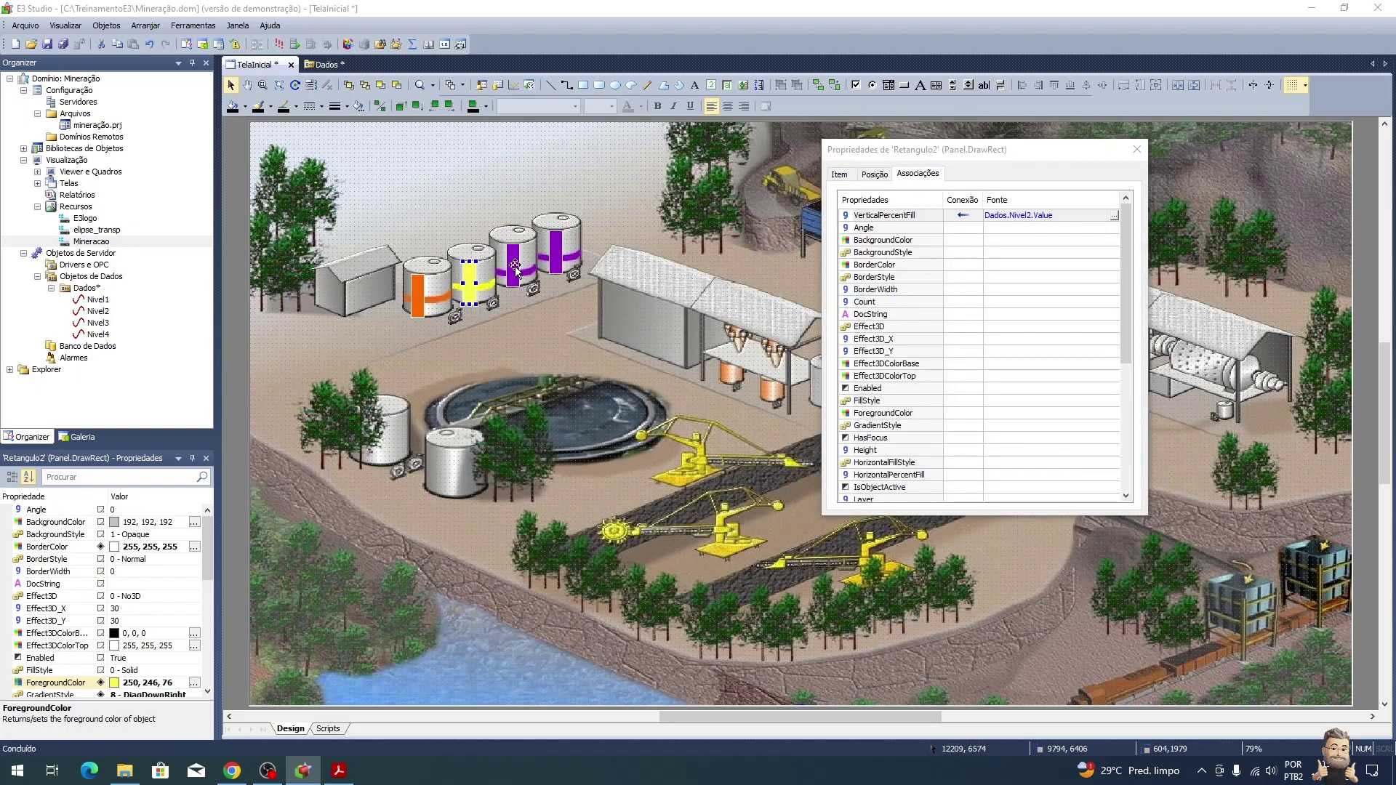
left_click(974, 216)
left_click(1114, 216)
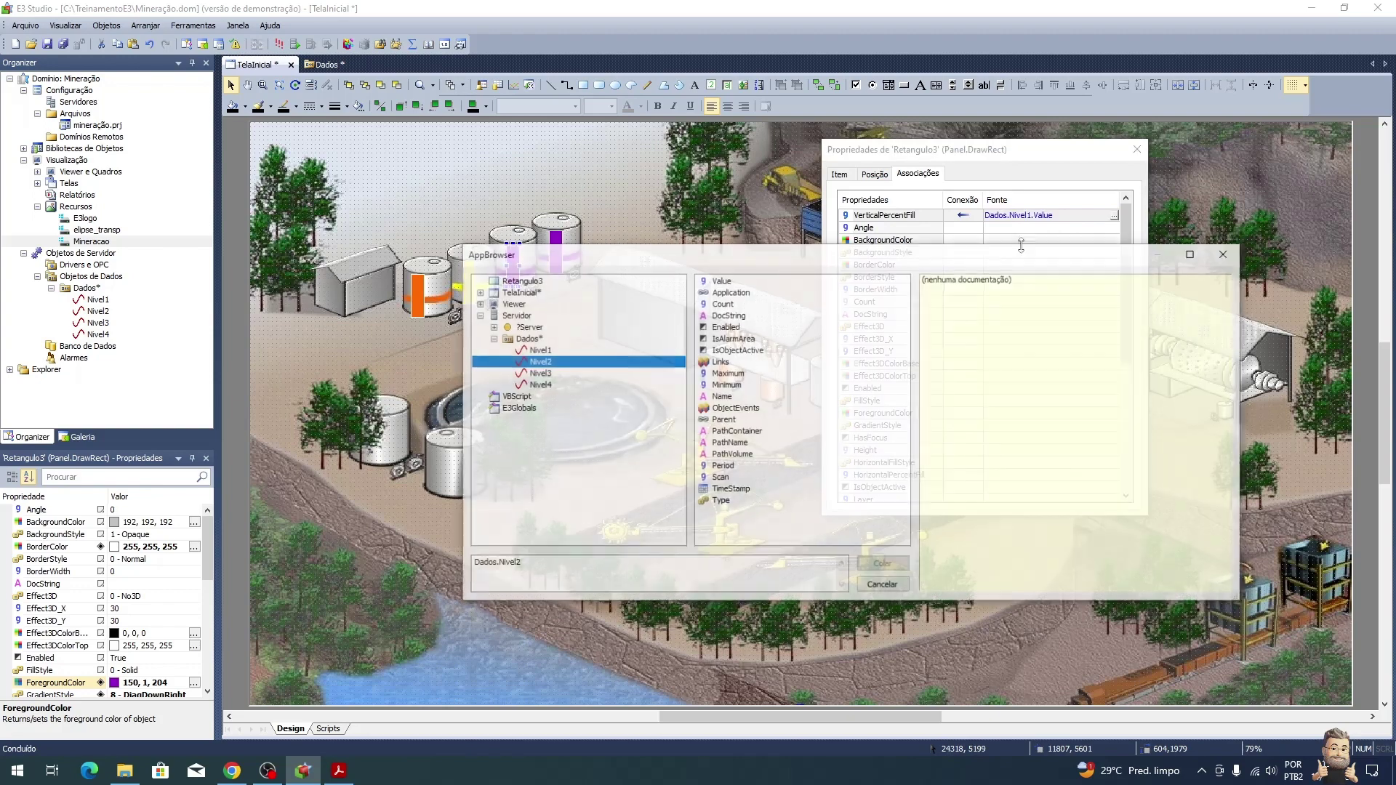
left_click(542, 373)
left_click(723, 281)
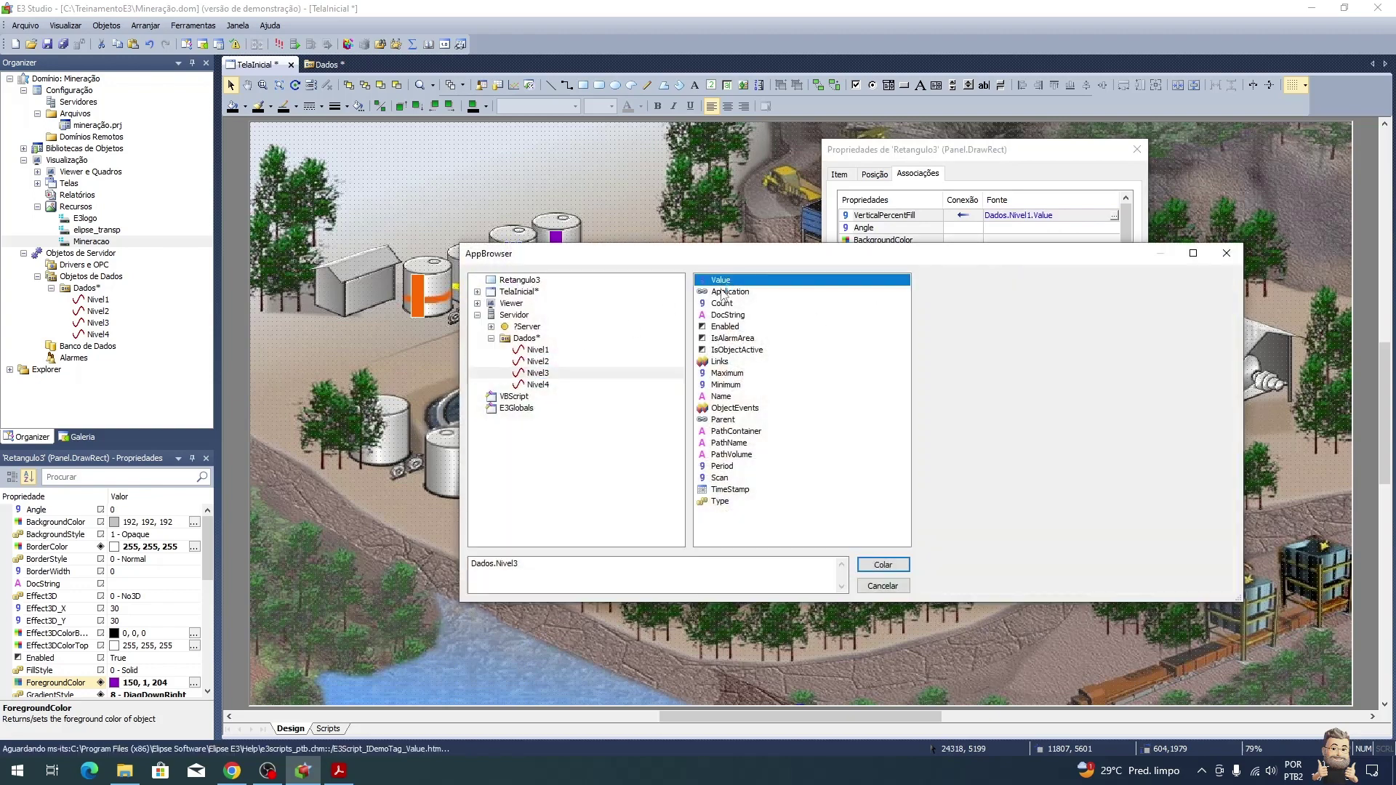
double_click(724, 281)
Step: Bind the fourth tank bar's VerticalPercentFill to Dados.Nivel4.Value
left_click(556, 255)
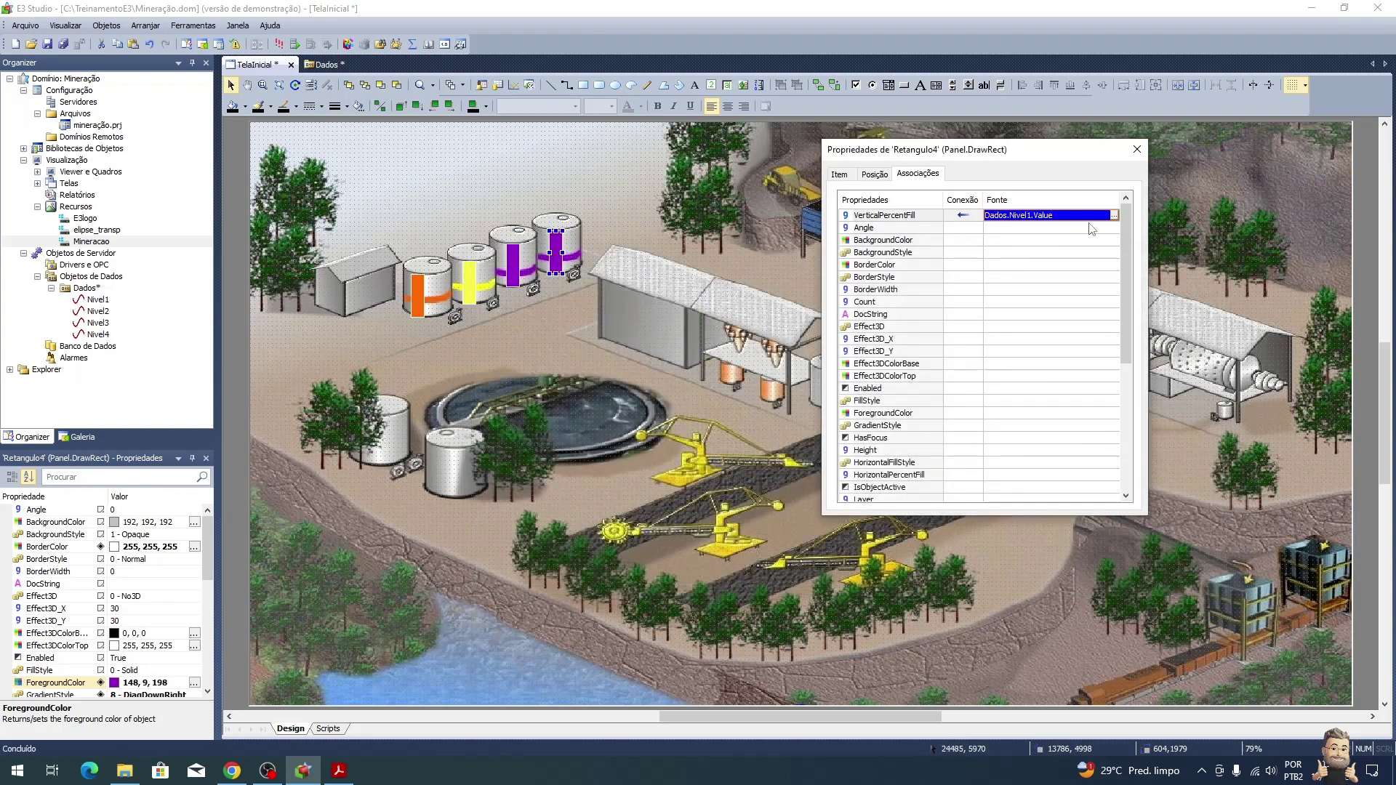
left_click(1113, 216)
left_click(542, 386)
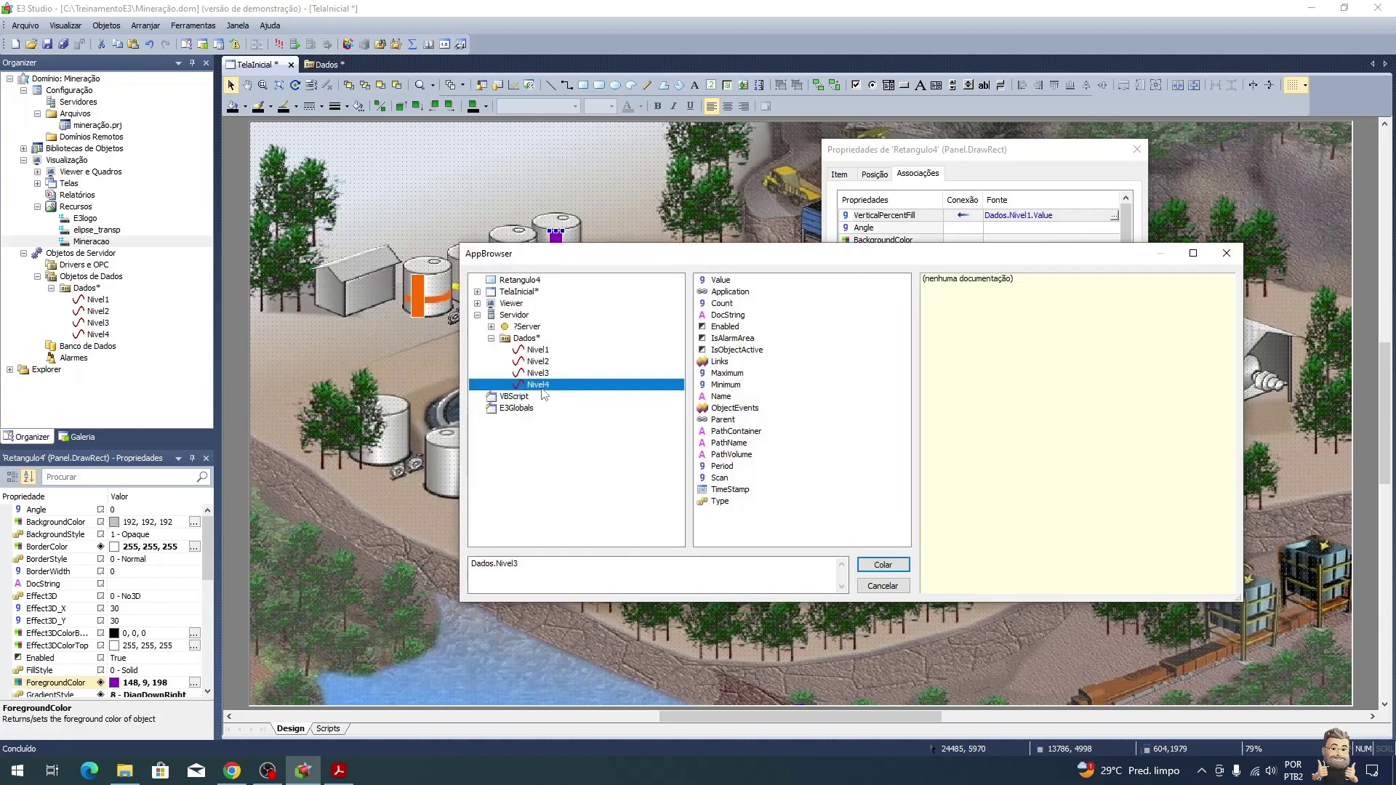
left_click(723, 281)
double_click(722, 281)
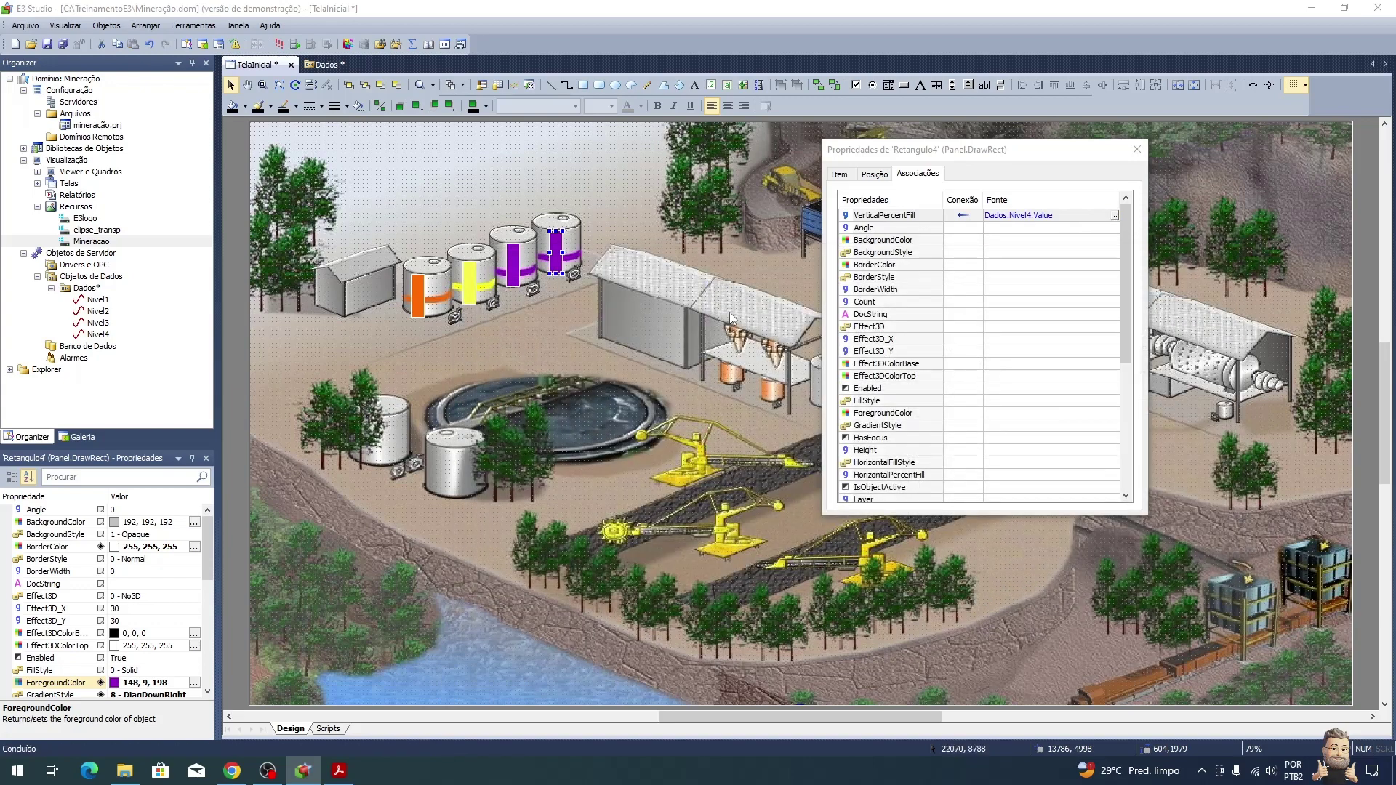
key("alt+Tab")
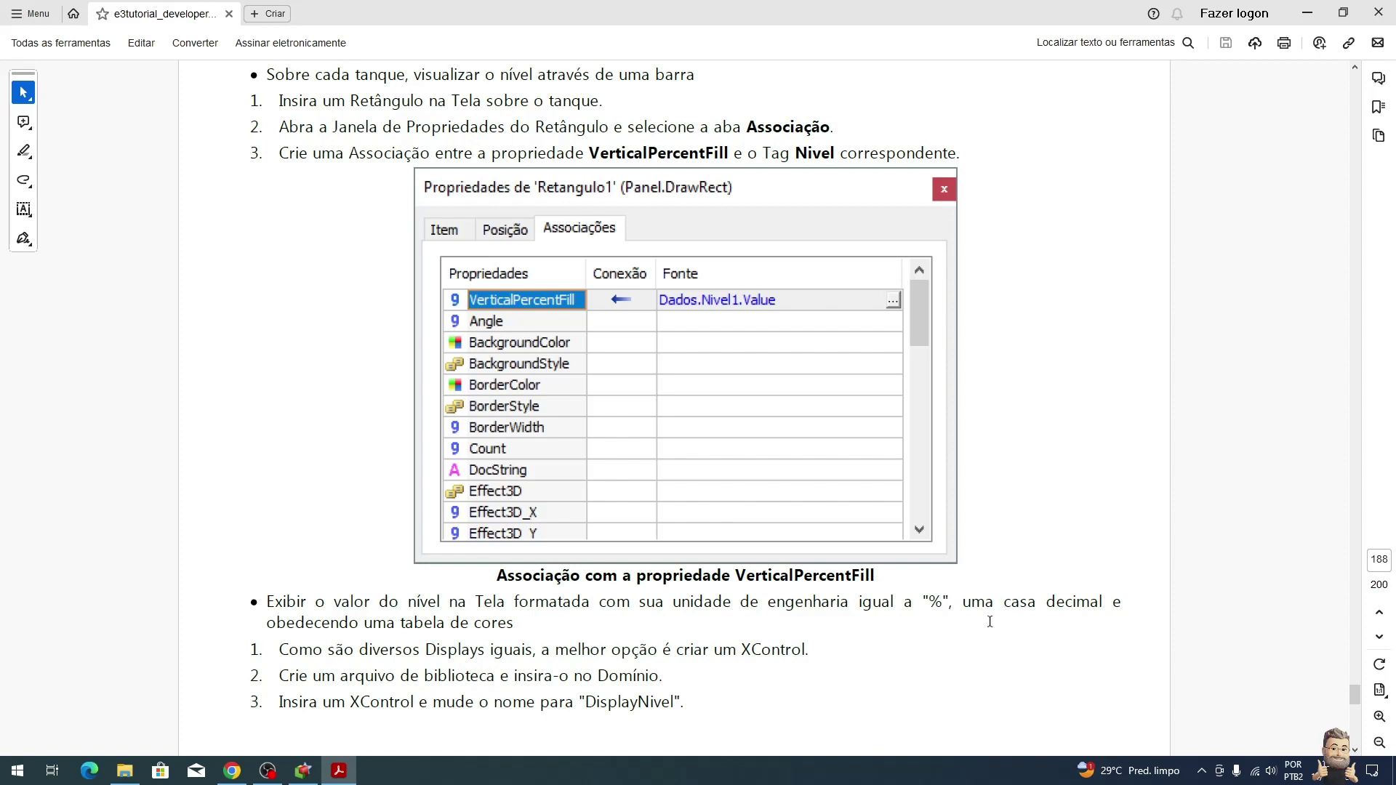
scroll(992, 620, "down", 4)
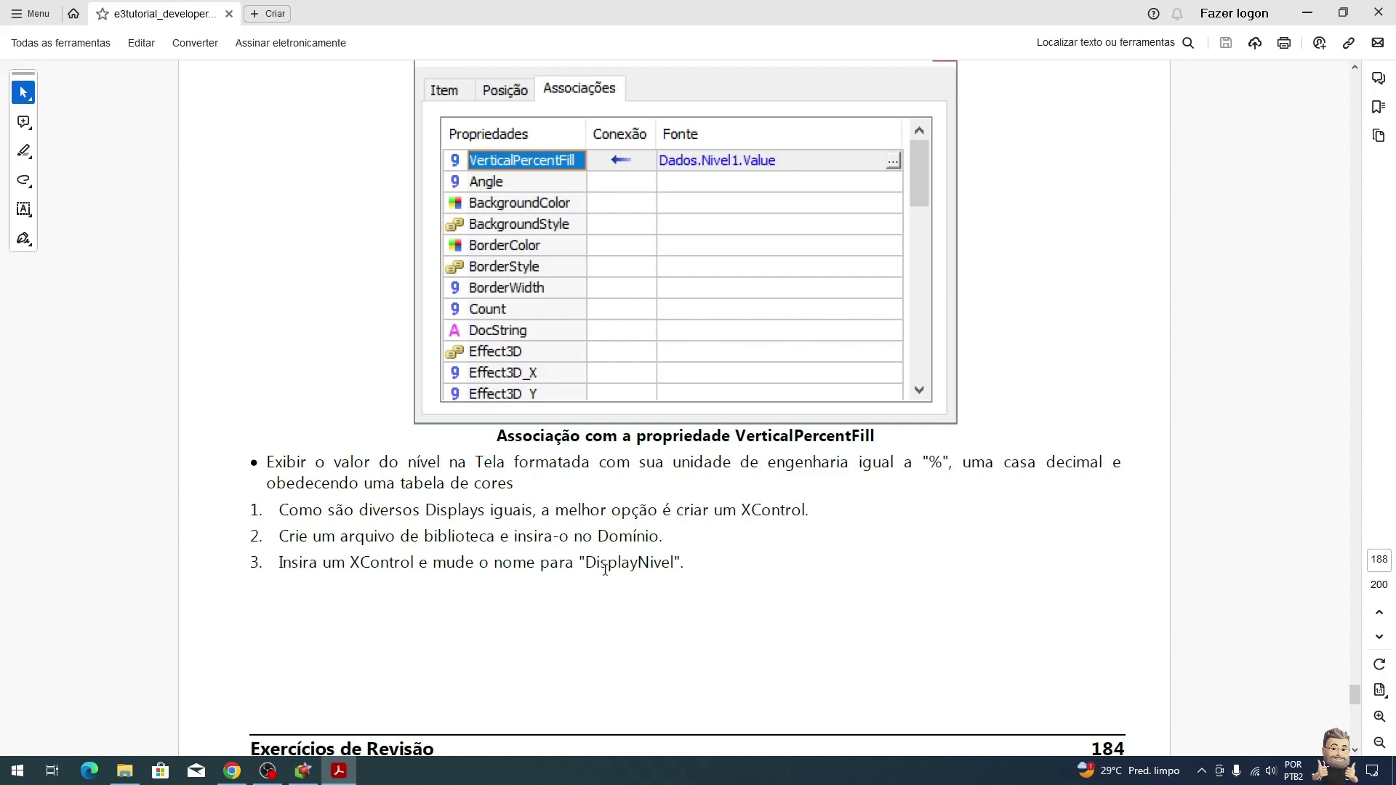
Step: Insert an XControl into a new library saved as BibliotecaMineracao
key("alt+Tab")
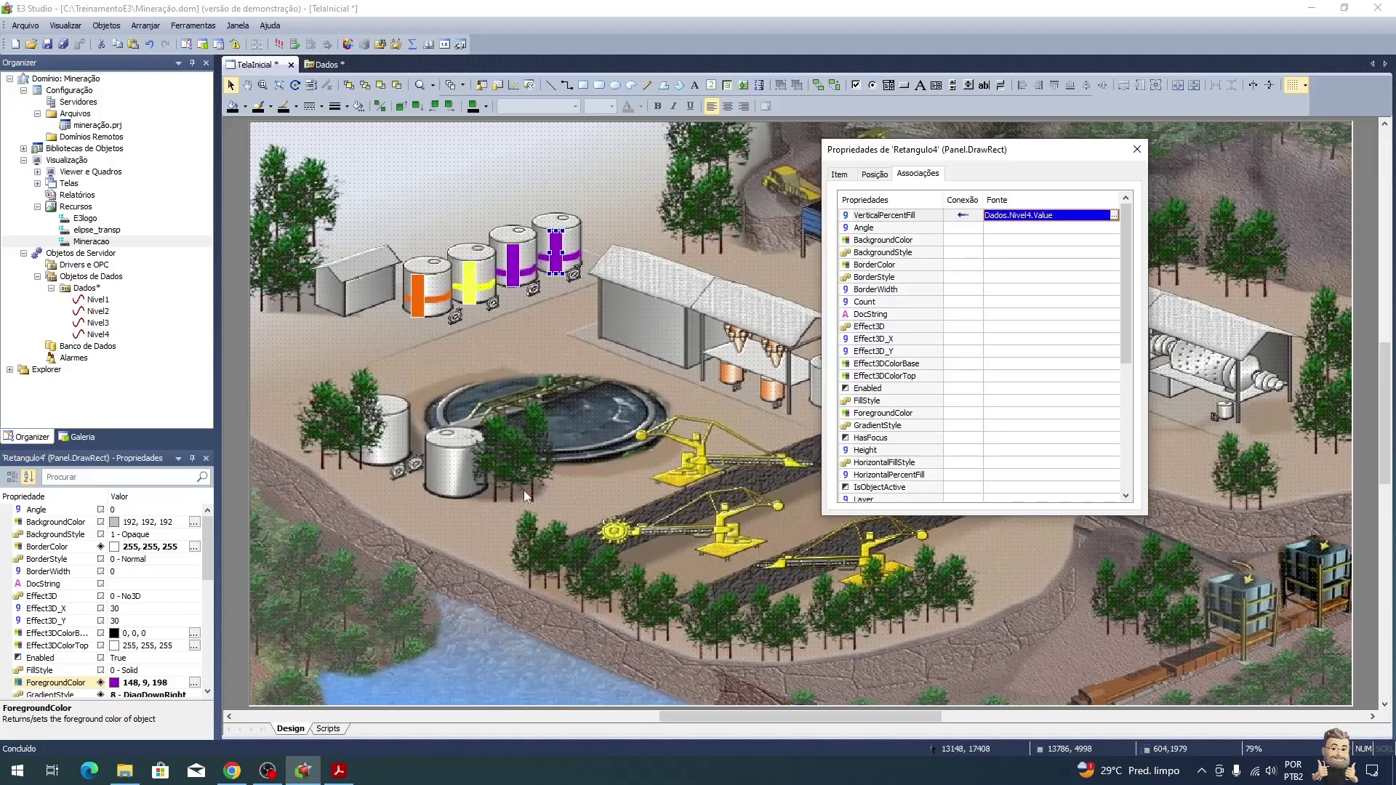
left_click(1136, 149)
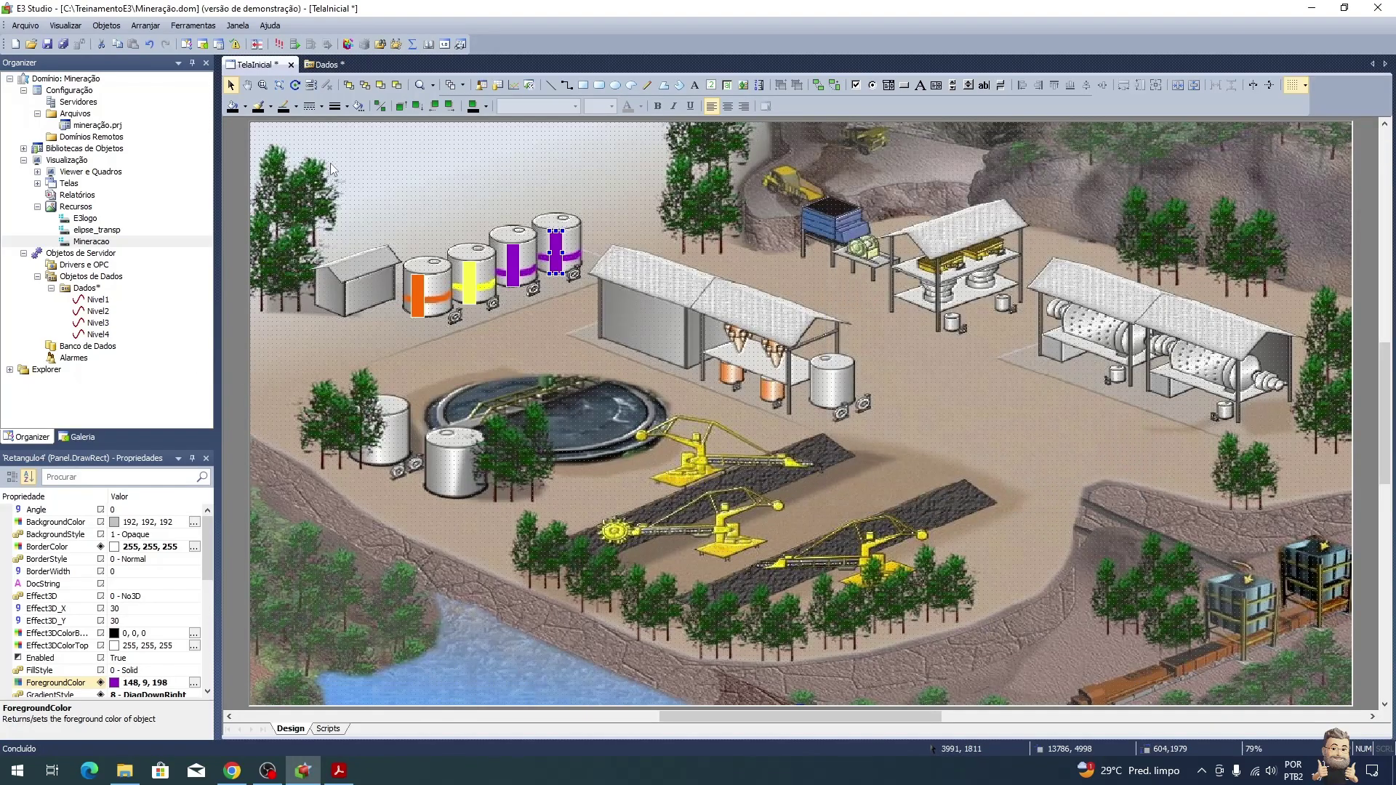
left_click(24, 148)
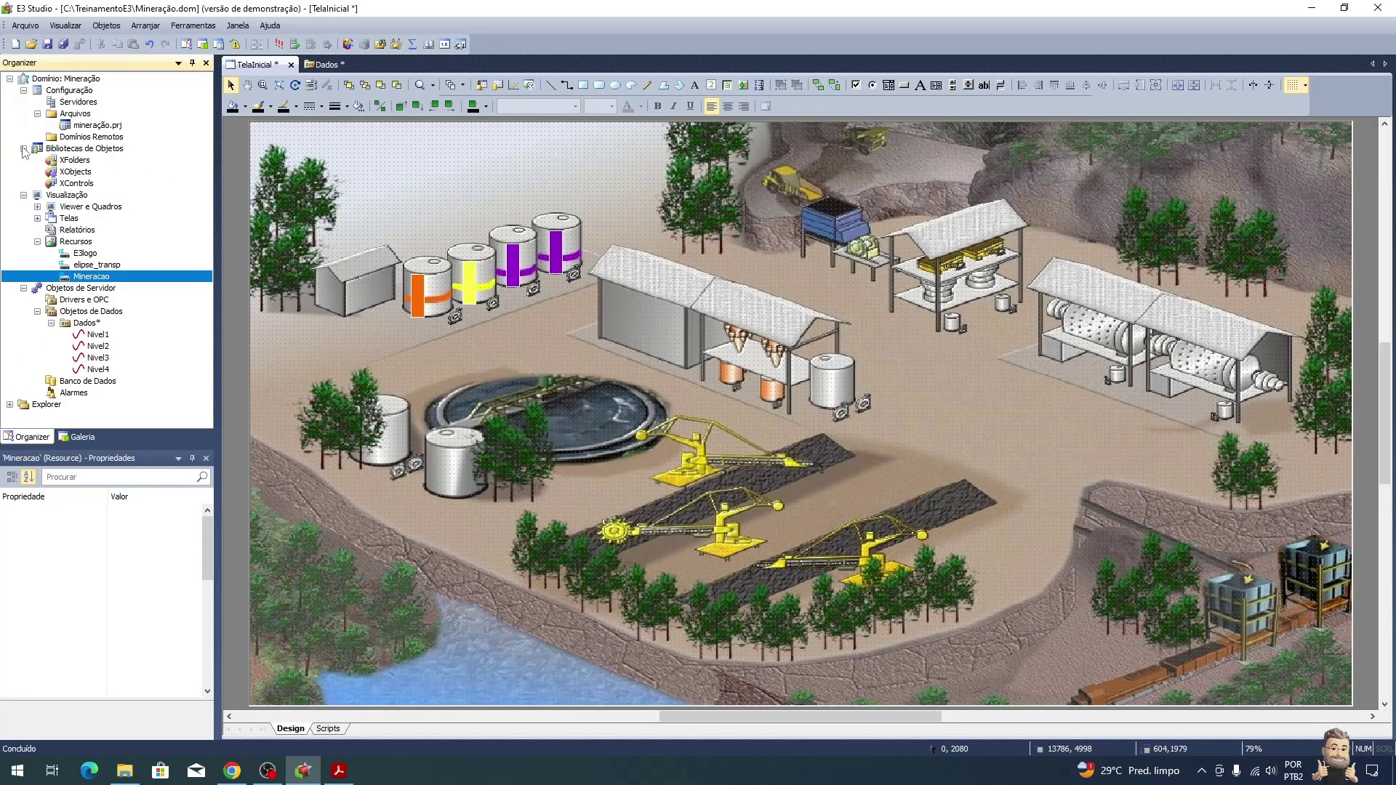
right_click(70, 183)
mouse_move(182, 196)
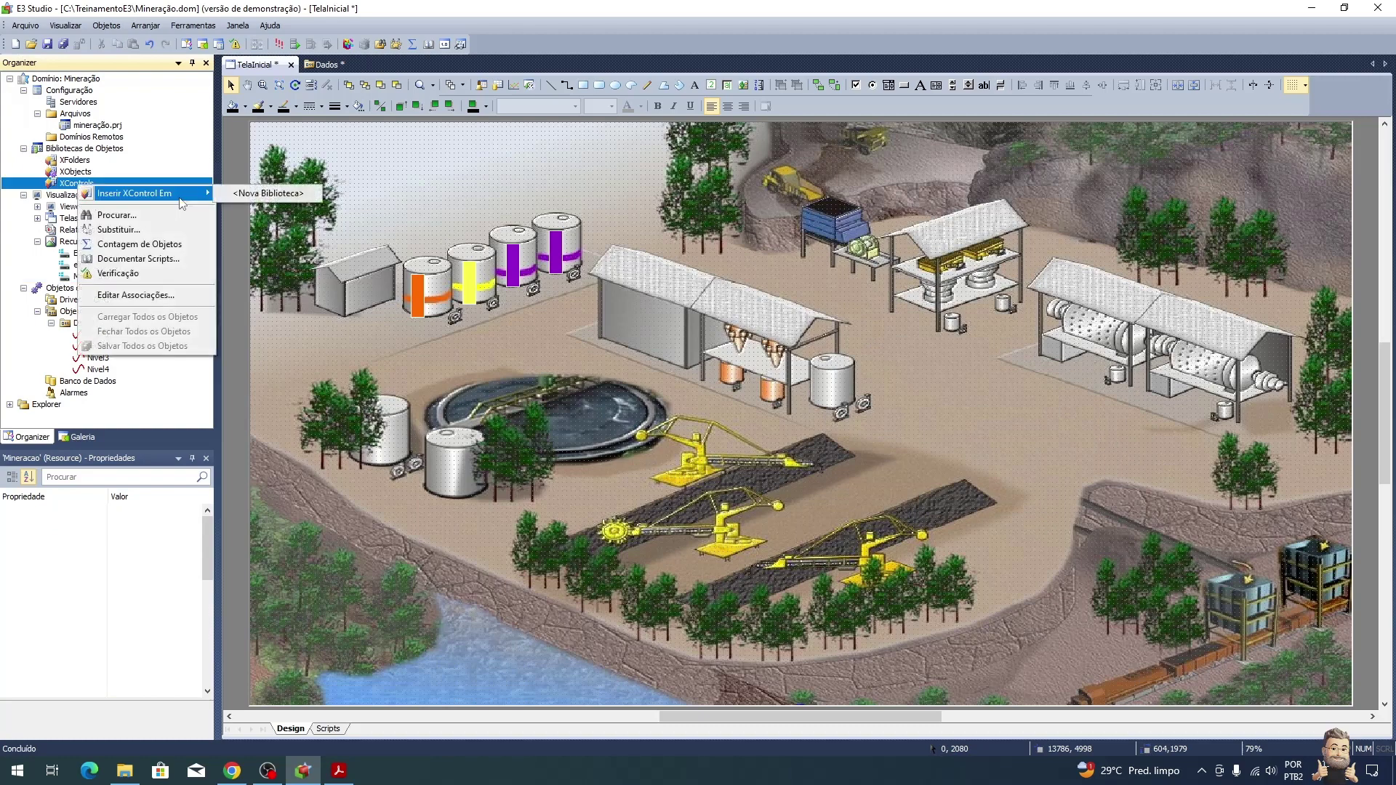
left_click(294, 194)
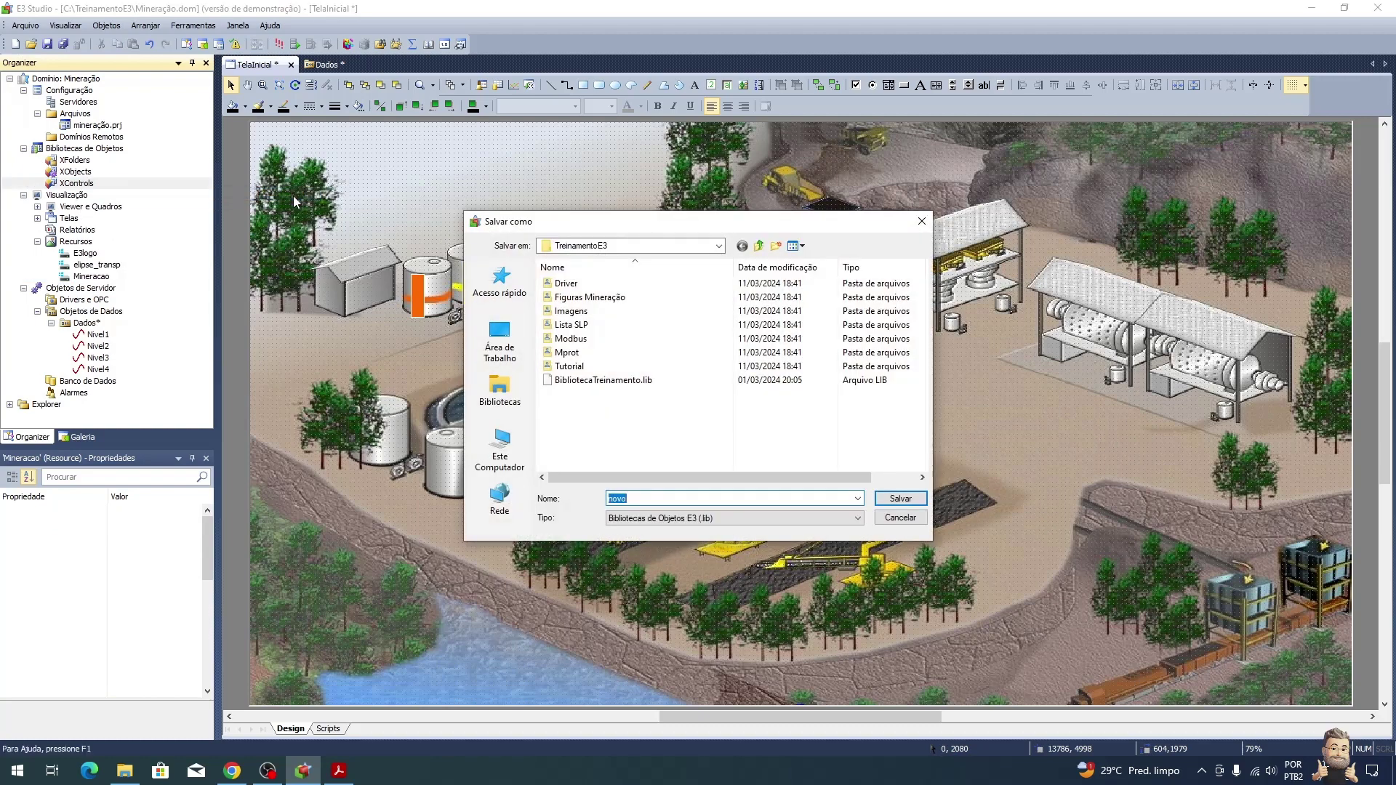
type("Bi")
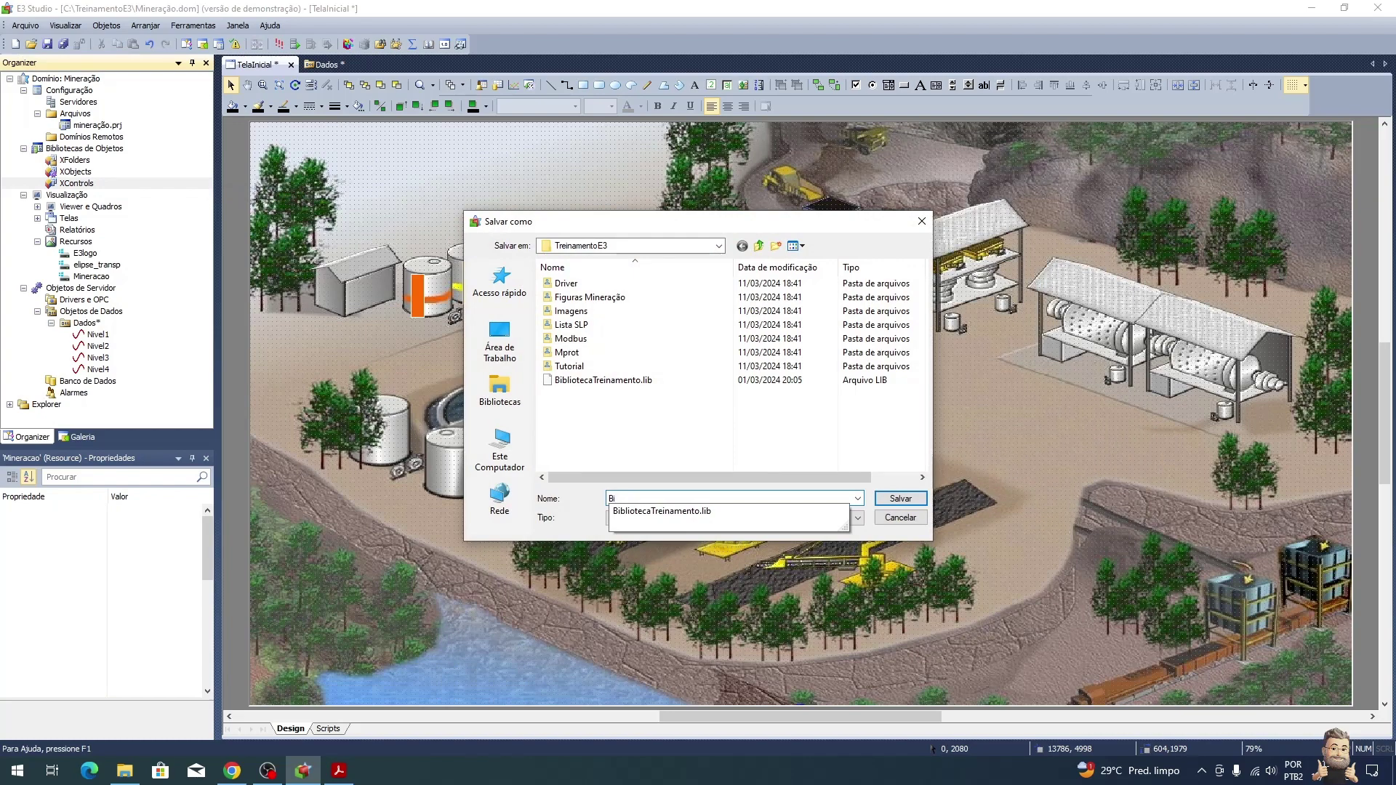
type("bliotecaMineracao")
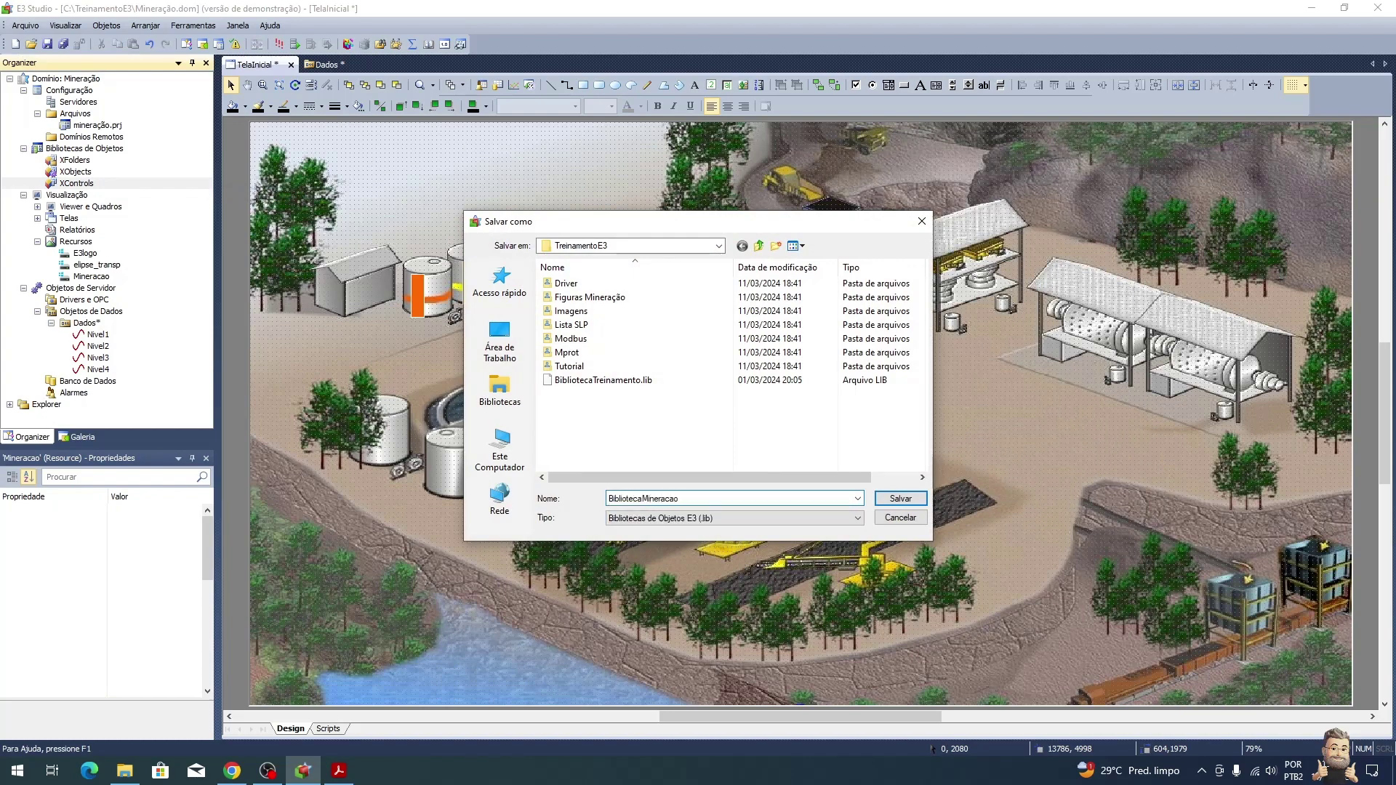
key("Return")
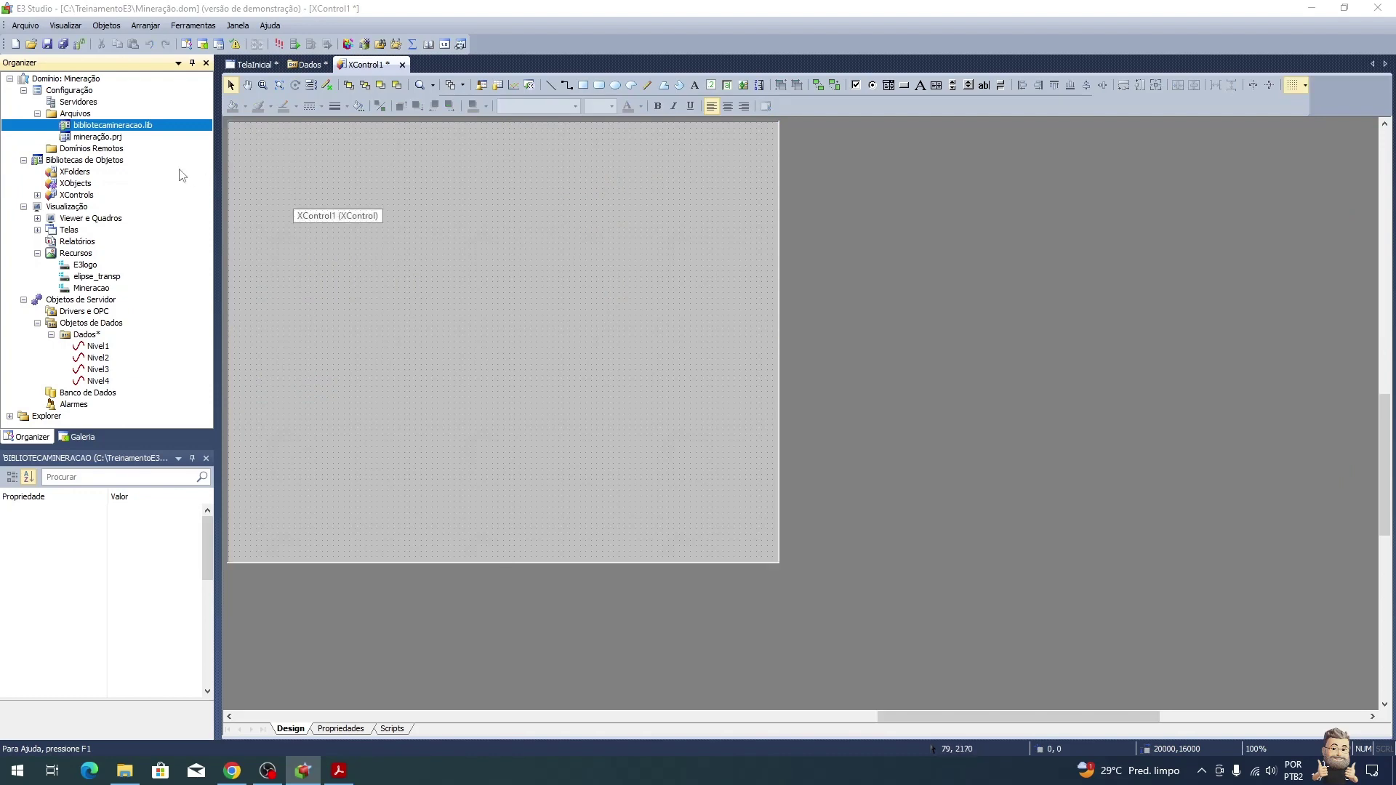
Step: Rename XControl1 in the Organizer to DisplayNivel
left_click(37, 195)
left_click(77, 208)
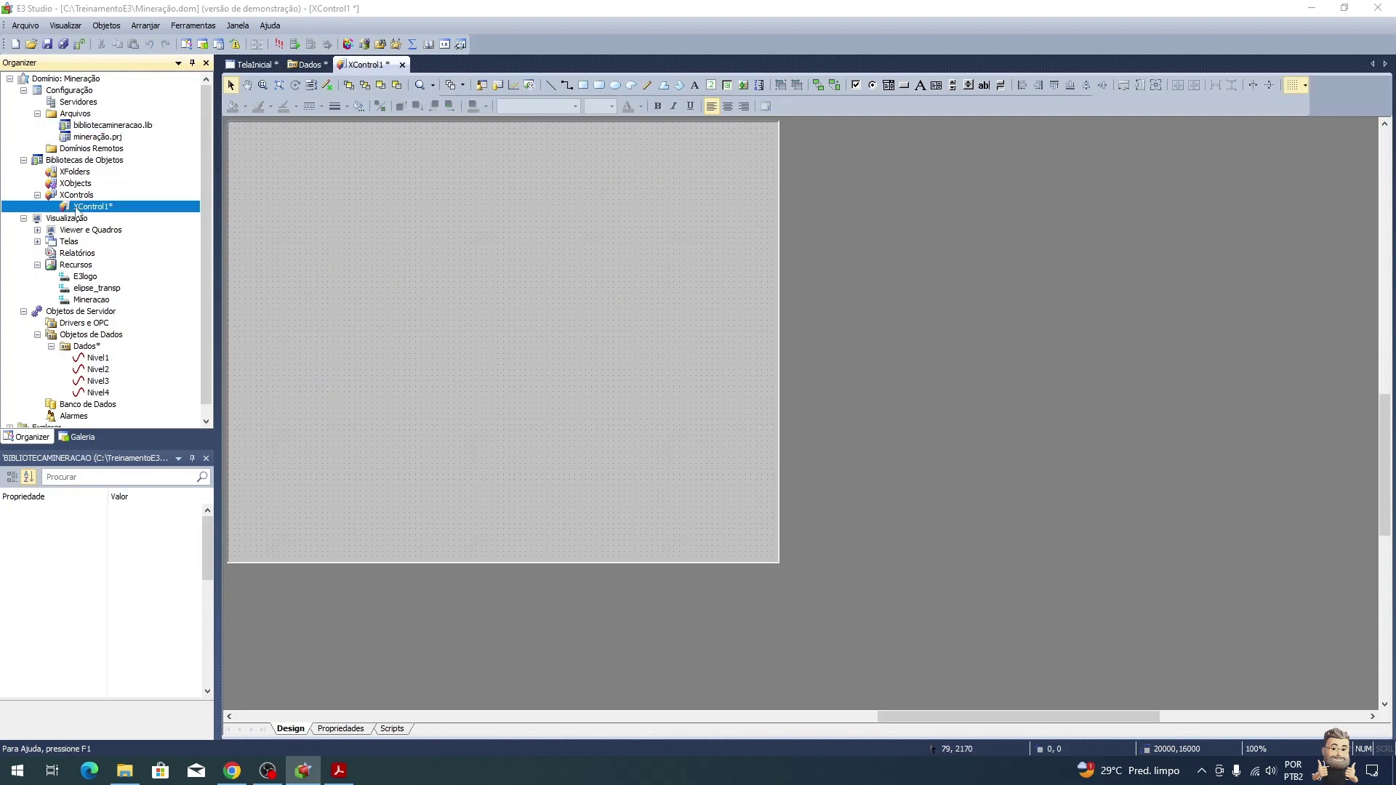
key("alt+Tab")
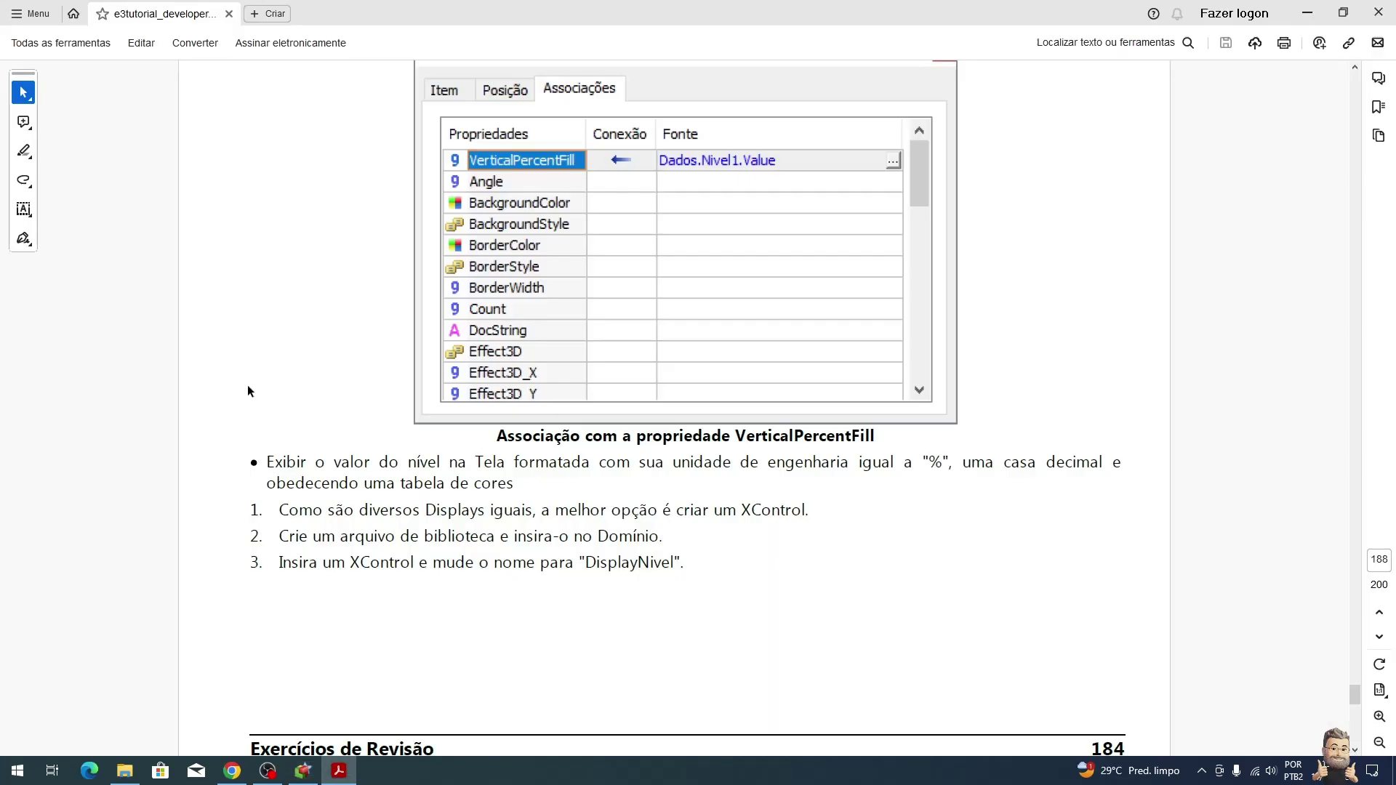
key("alt+Tab")
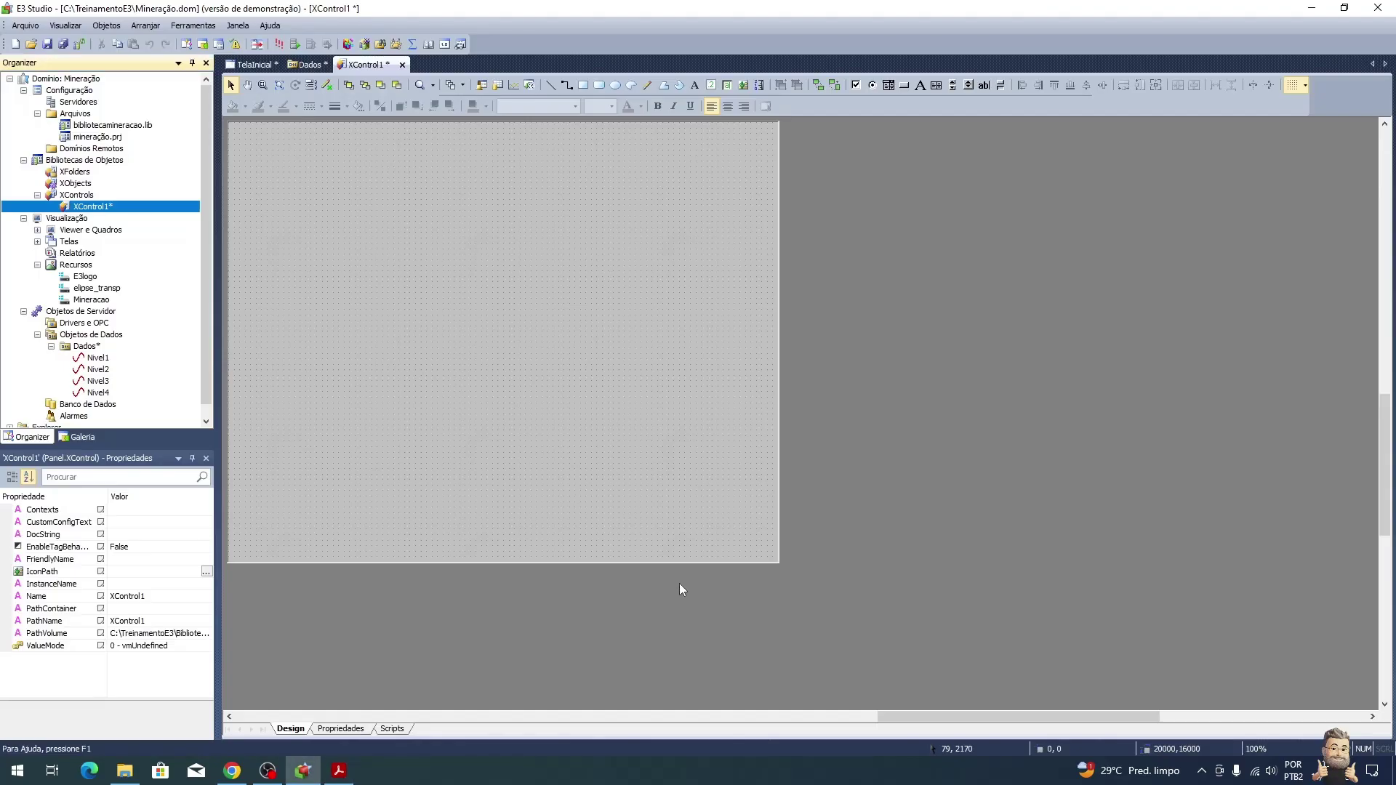
key("F2")
type("DisplayNieve")
key("BackSpace")
key("BackSpace")
key("BackSpace")
type("vel")
key("Return")
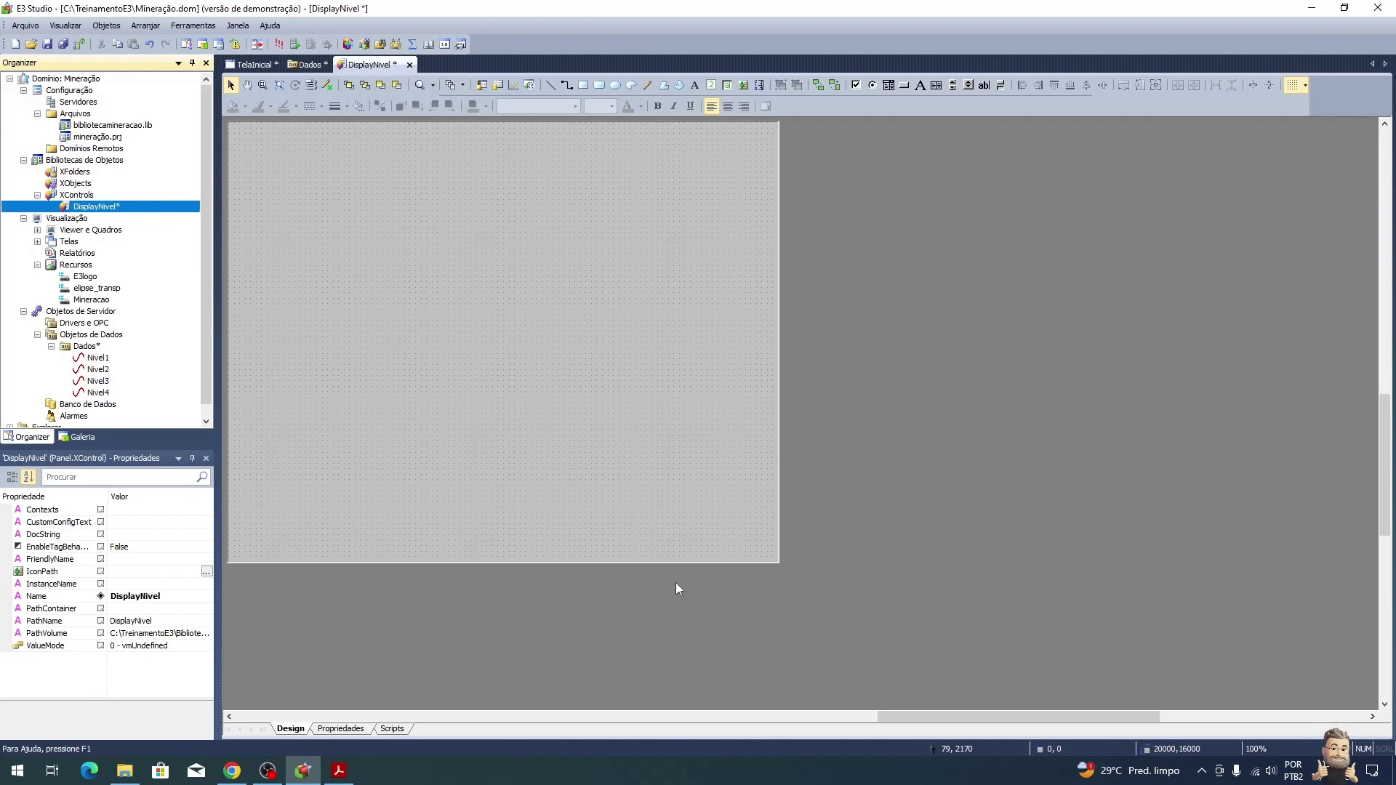
left_click(601, 293)
key("alt+Tab")
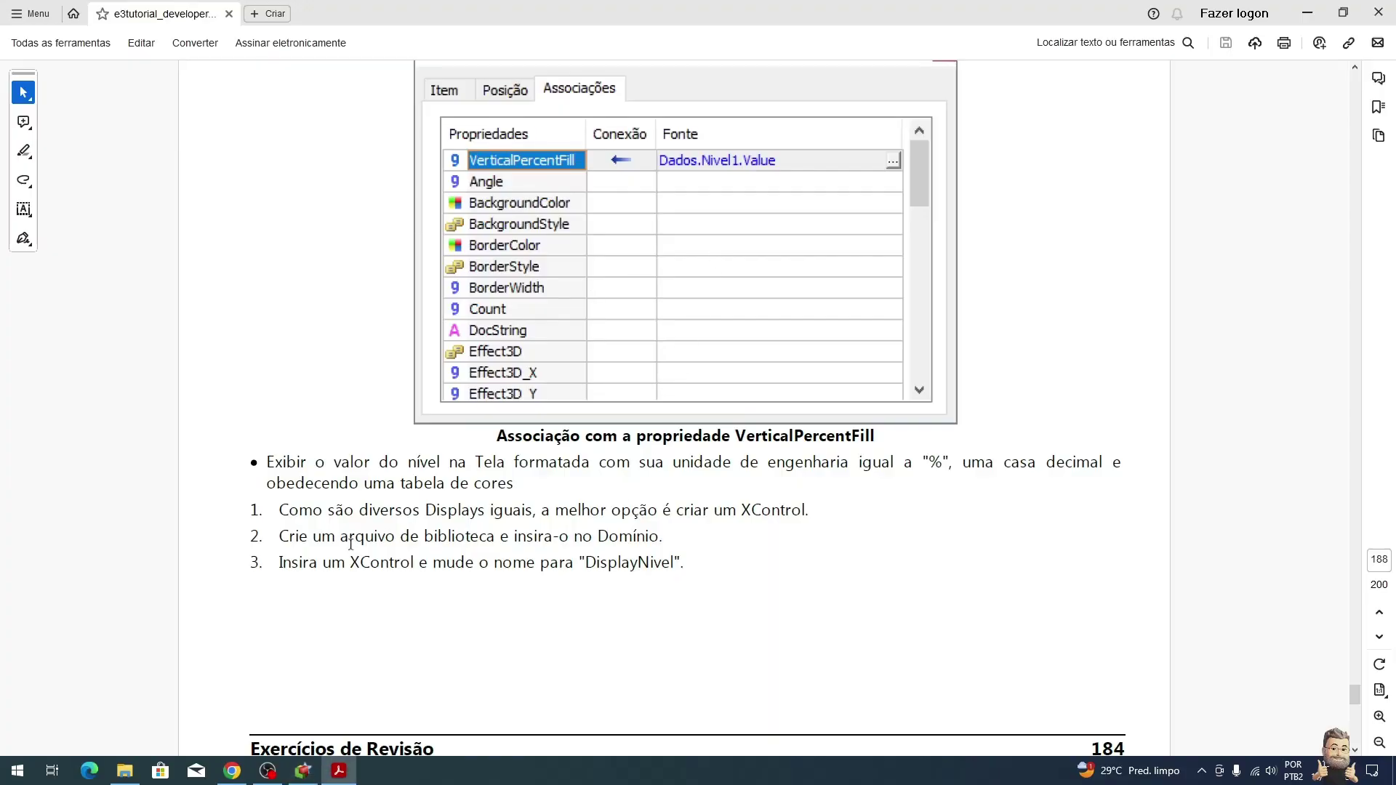
Step: Scroll the tutorial PDF to the Double property Nivel steps, then return to DisplayNivel
scroll(640, 564, "down", 8)
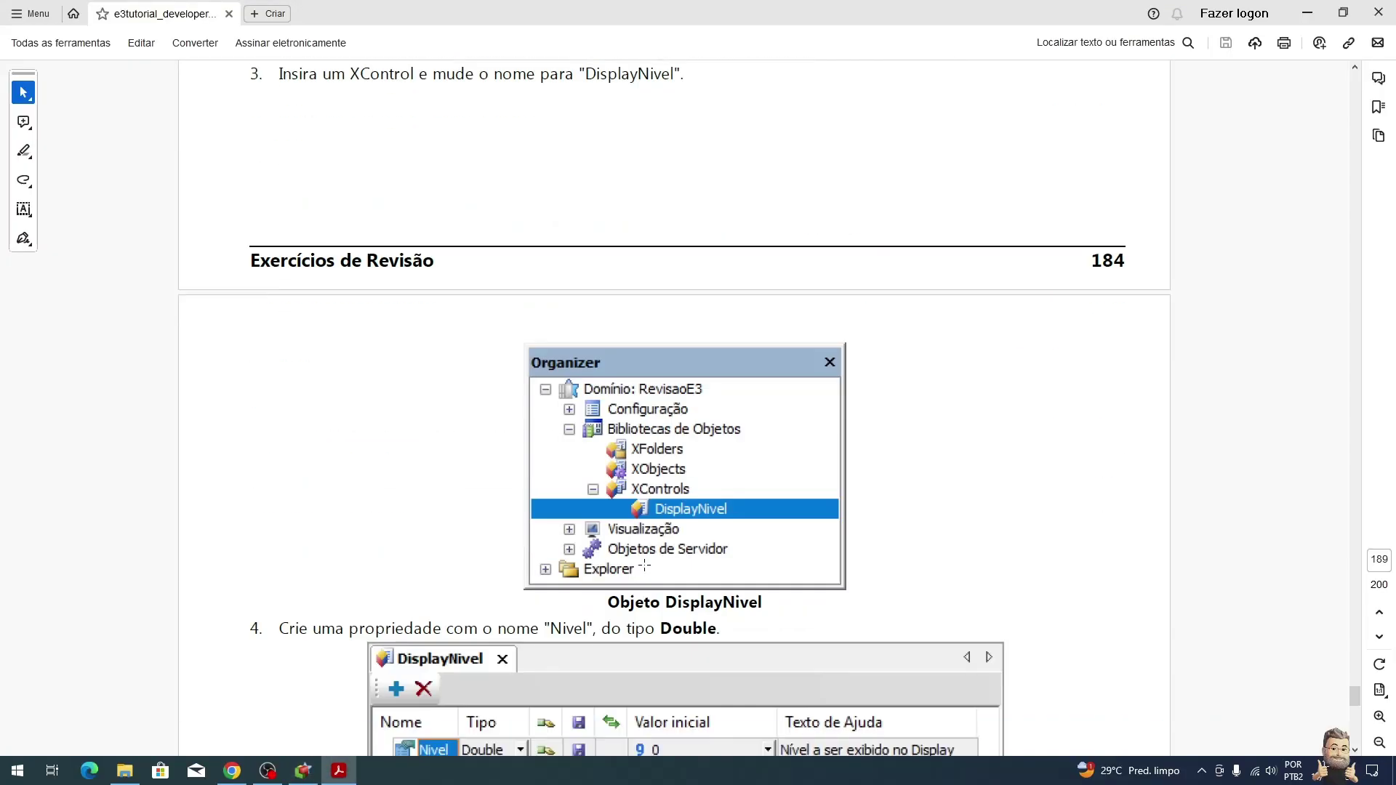
scroll(689, 439, "down", 3)
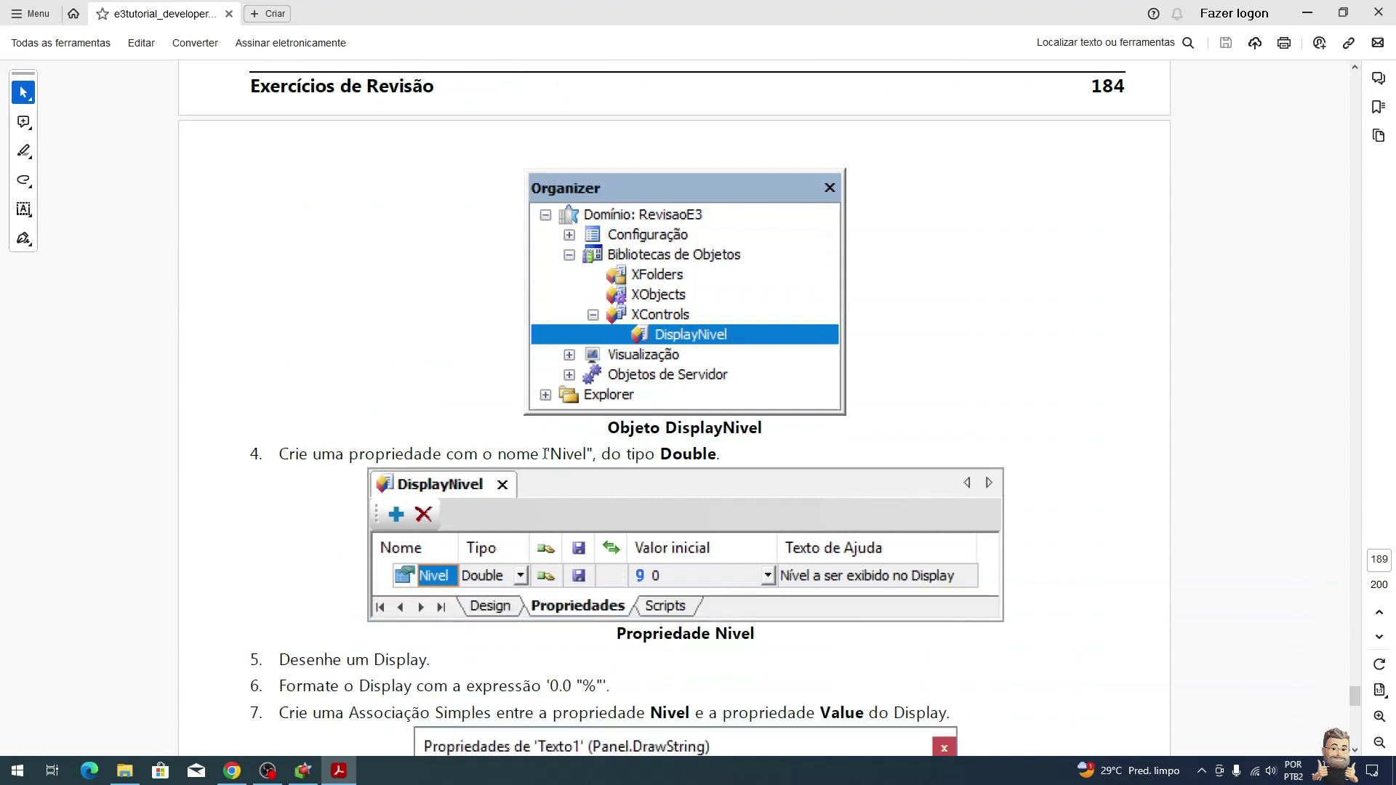
key("alt+Tab")
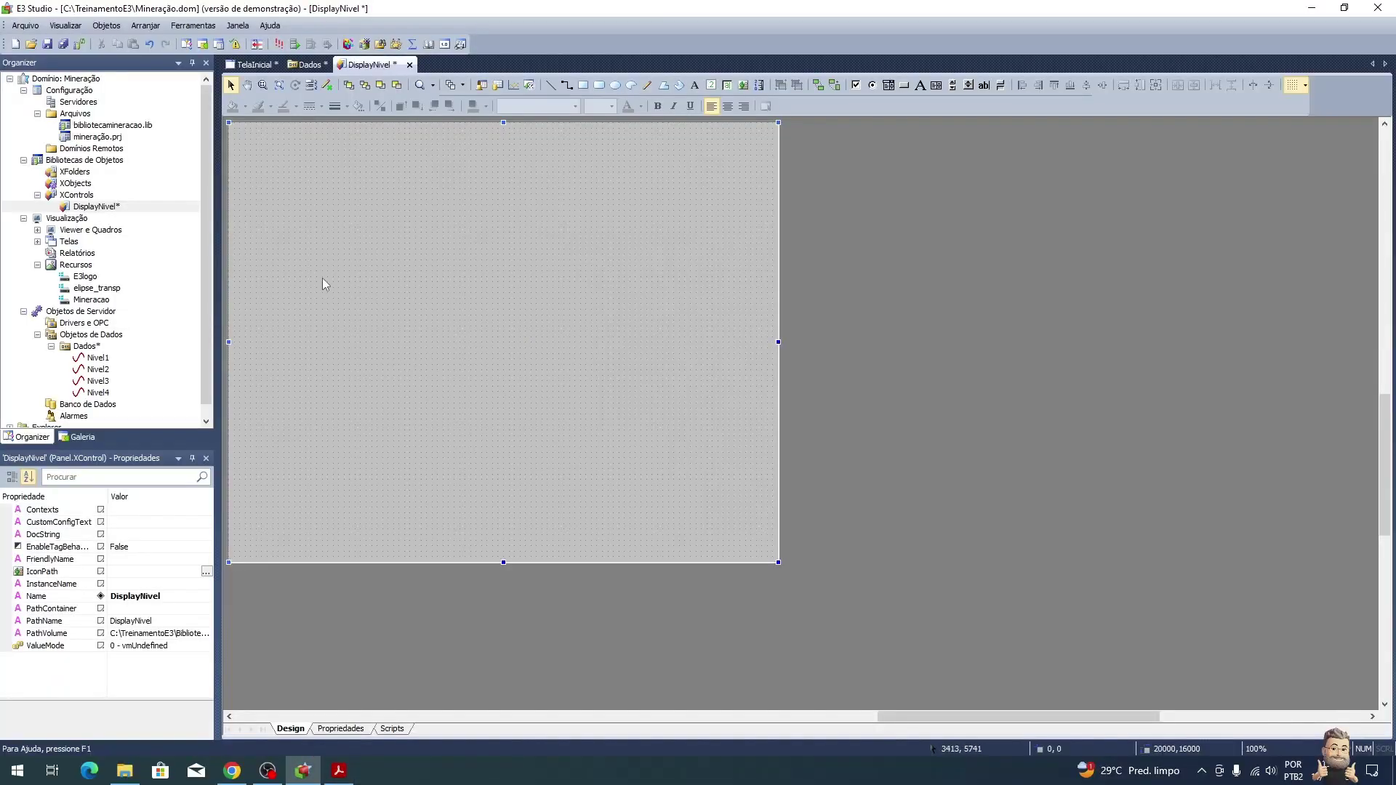
Step: Add a property named Nivel of type Standard > Types > Double
left_click(340, 729)
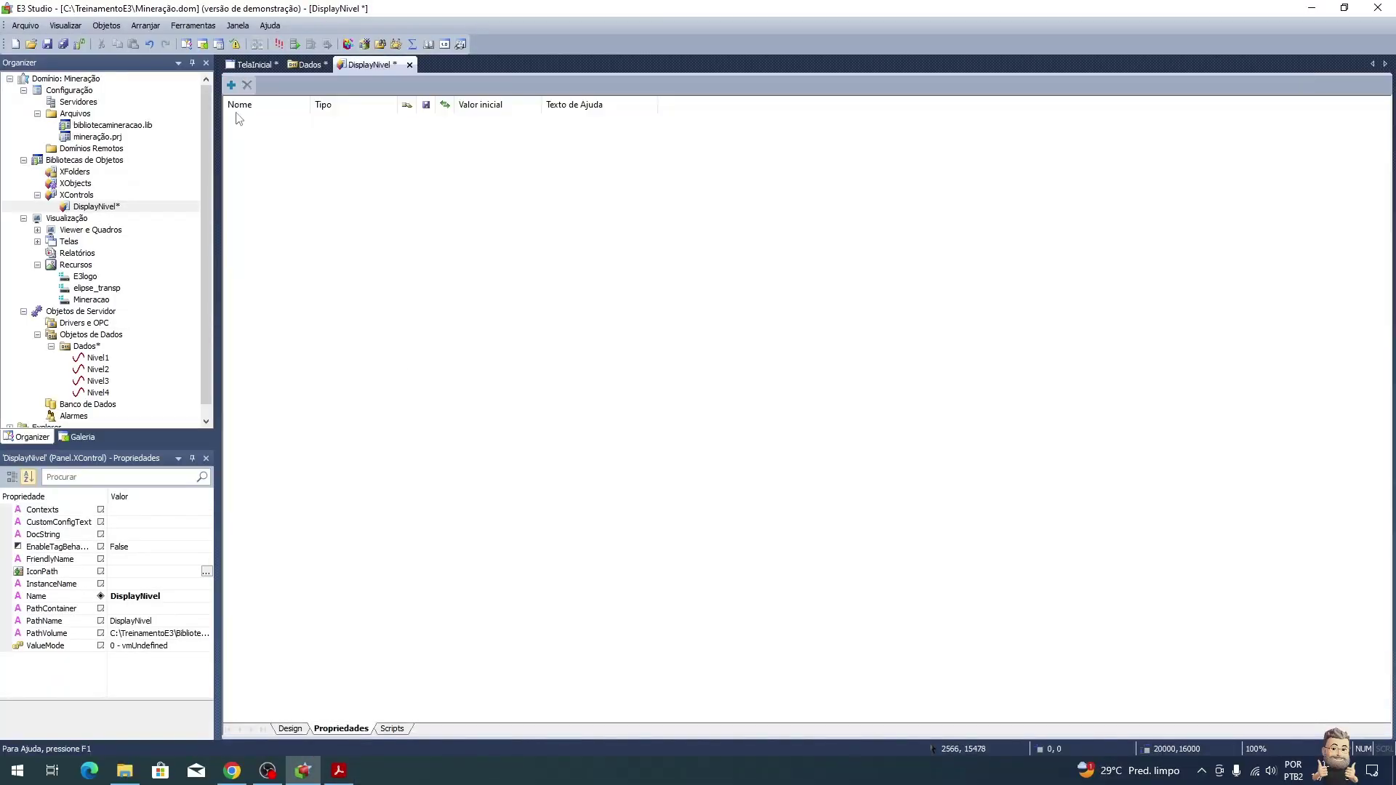
left_click(231, 85)
type("Nivel")
key("Return")
key("Tab")
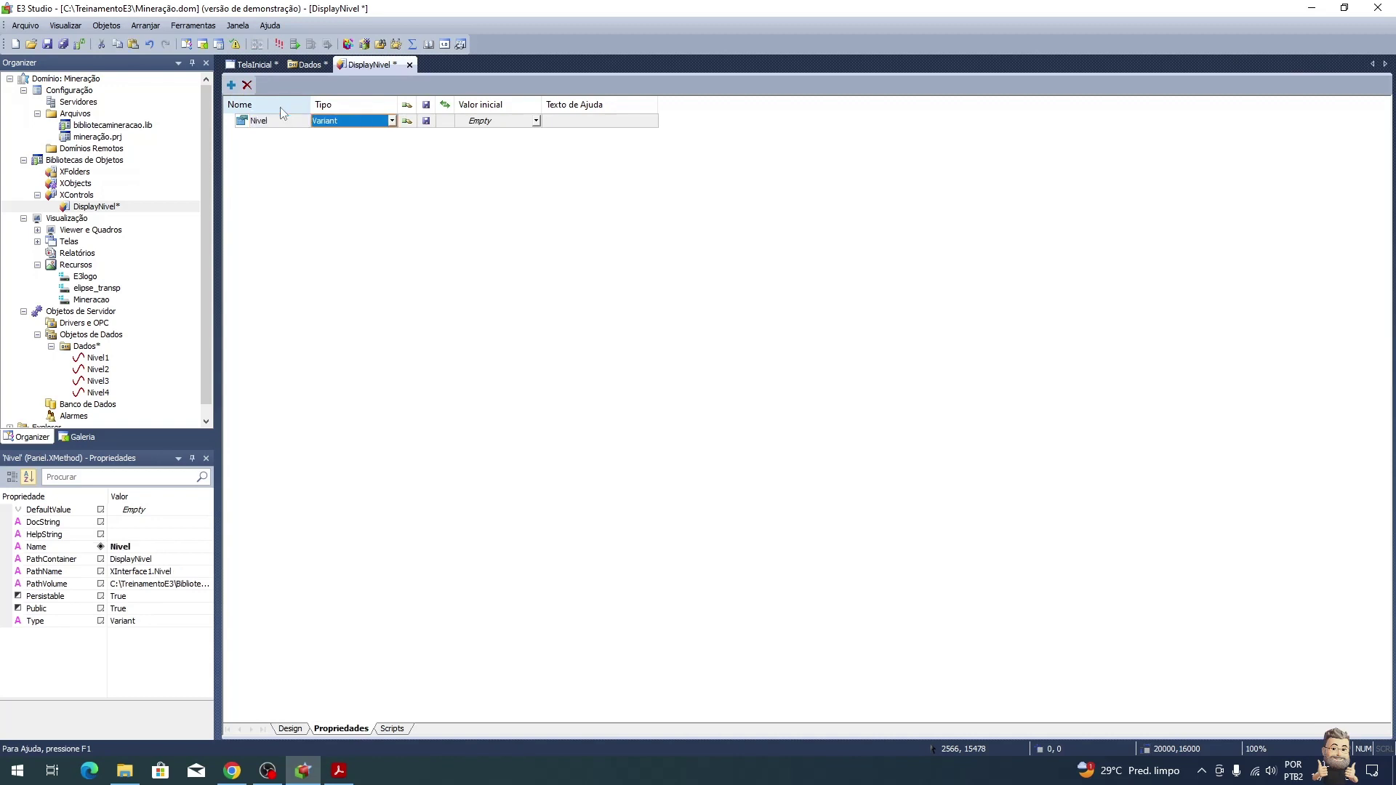
left_click(392, 121)
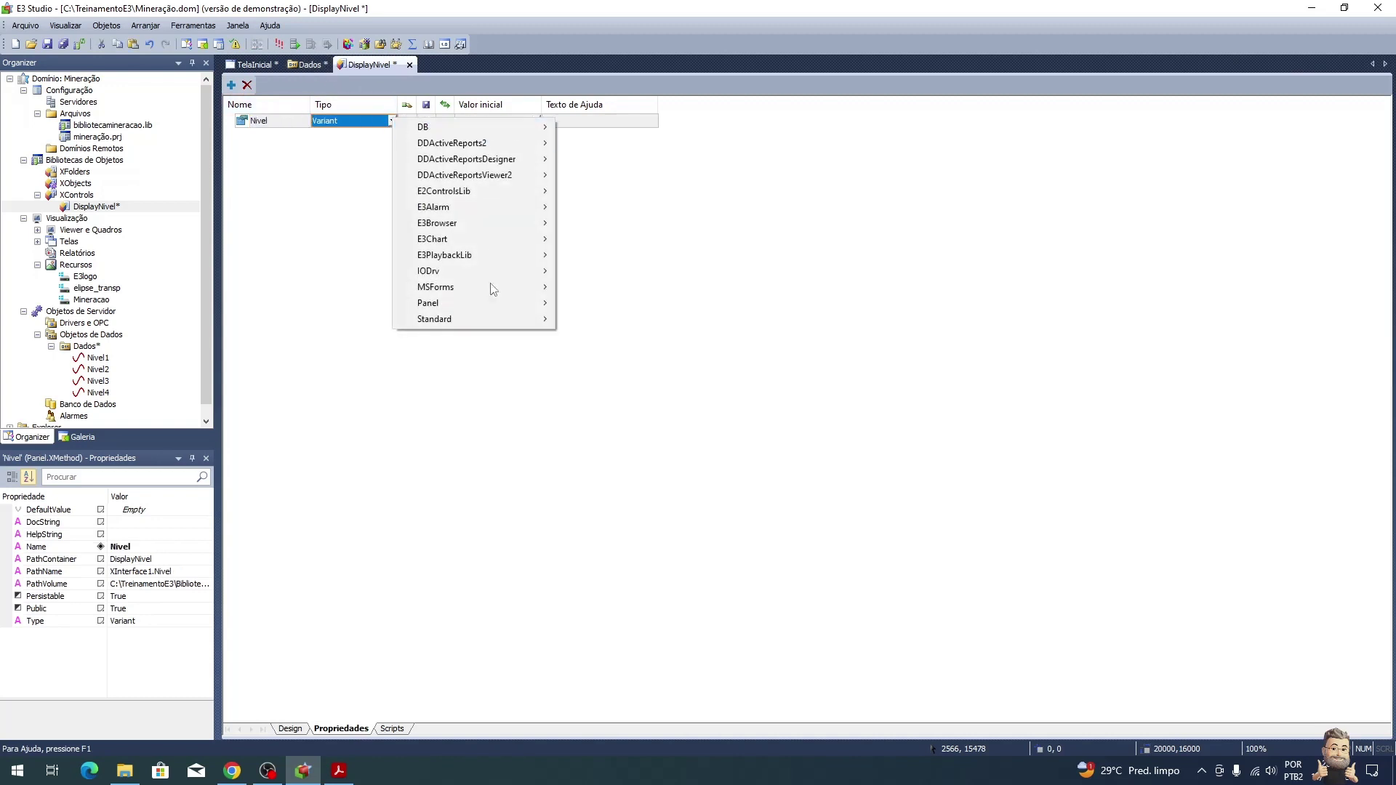
mouse_move(508, 320)
mouse_move(629, 379)
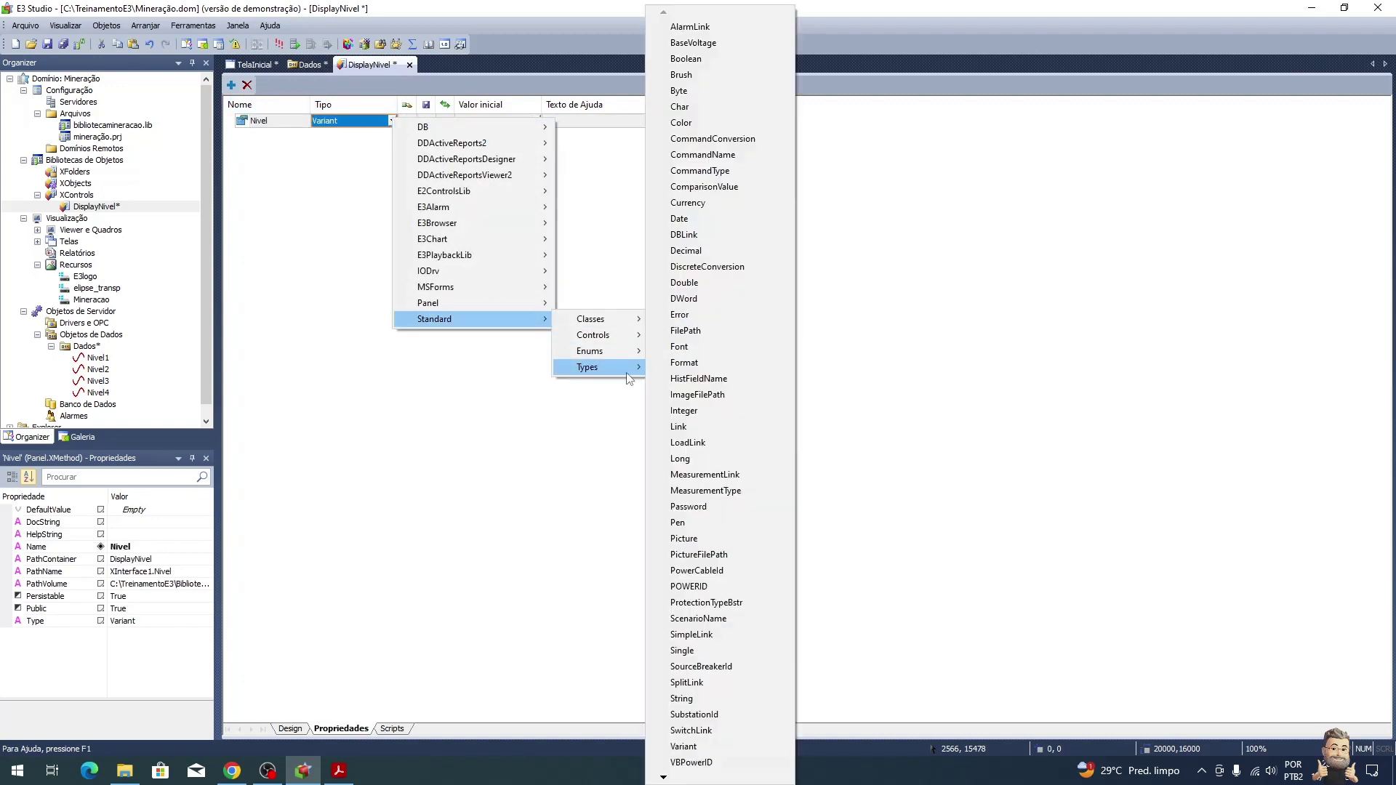
left_click(709, 283)
Step: Give Nivel the help text 'Nível a ser exibido no display'
key("alt+Tab")
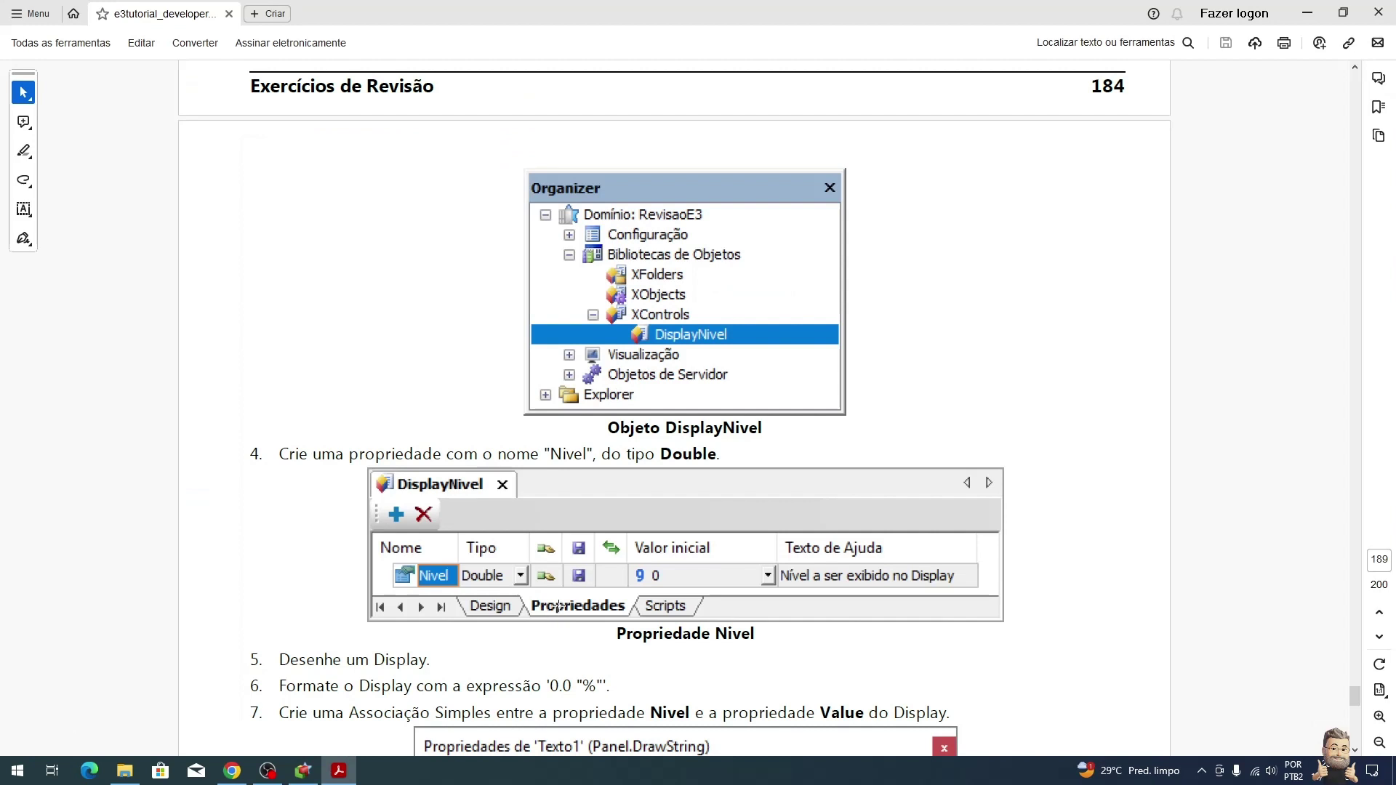
scroll(563, 594, "down", 2)
scroll(563, 594, "down", 3)
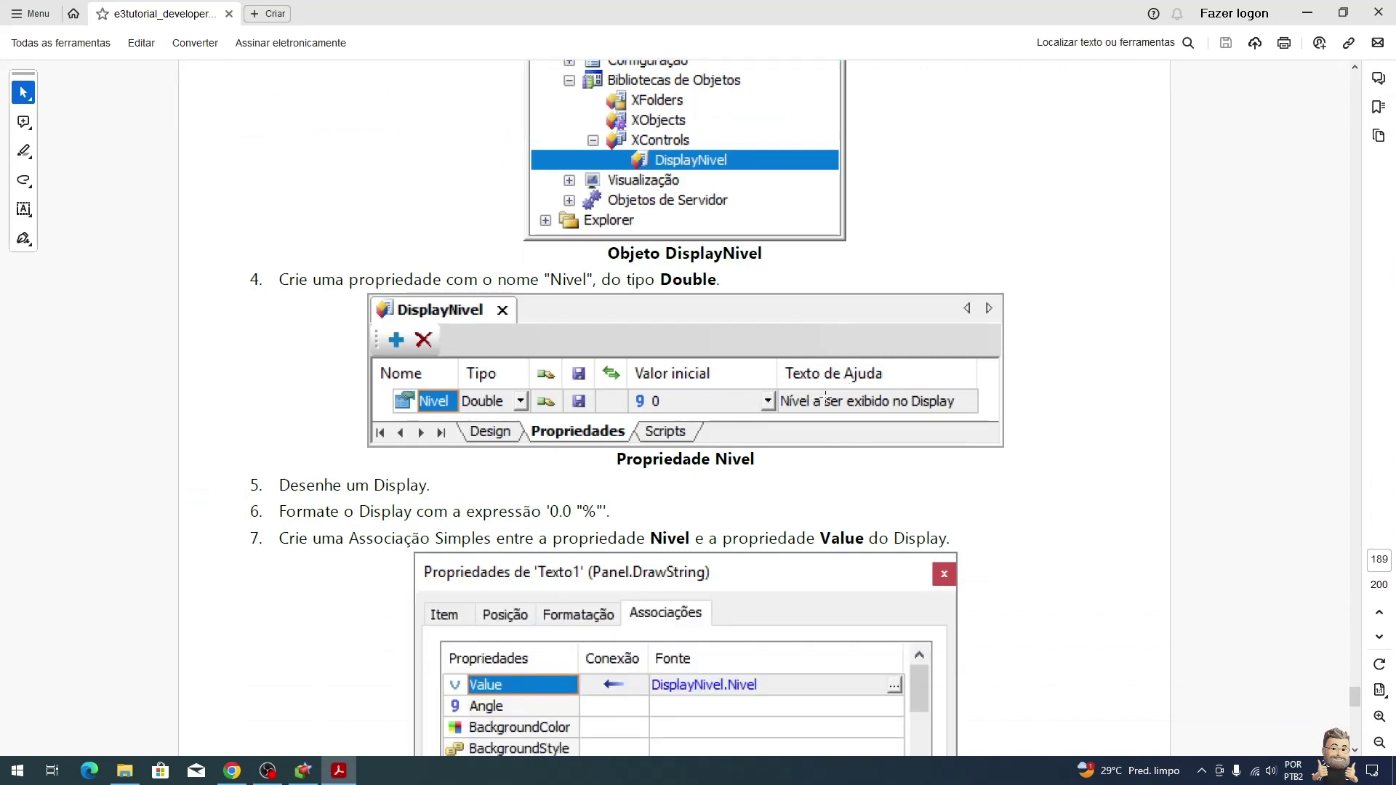
key("alt+Tab")
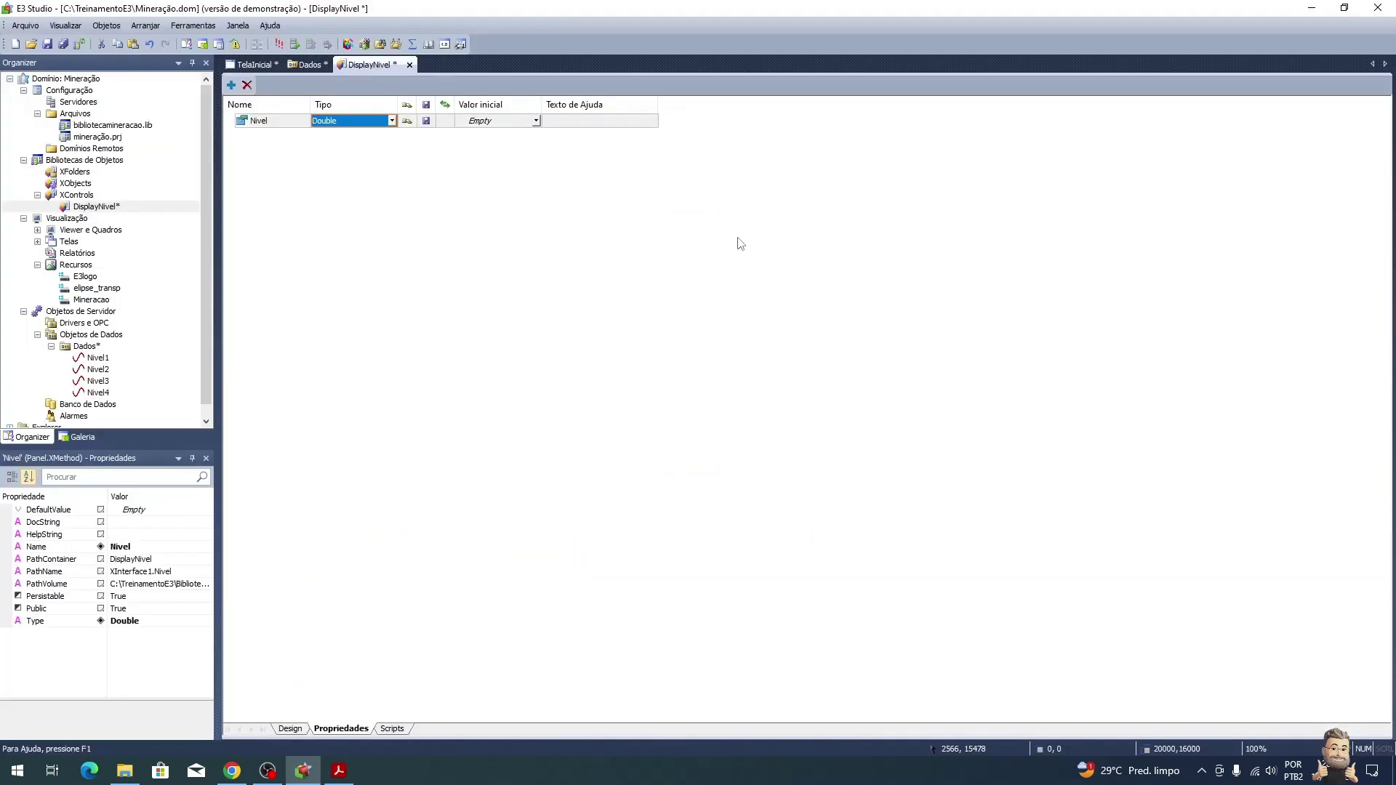
left_click(588, 128)
left_click_drag(658, 104, 797, 99)
type("Nível a ser exibido no display")
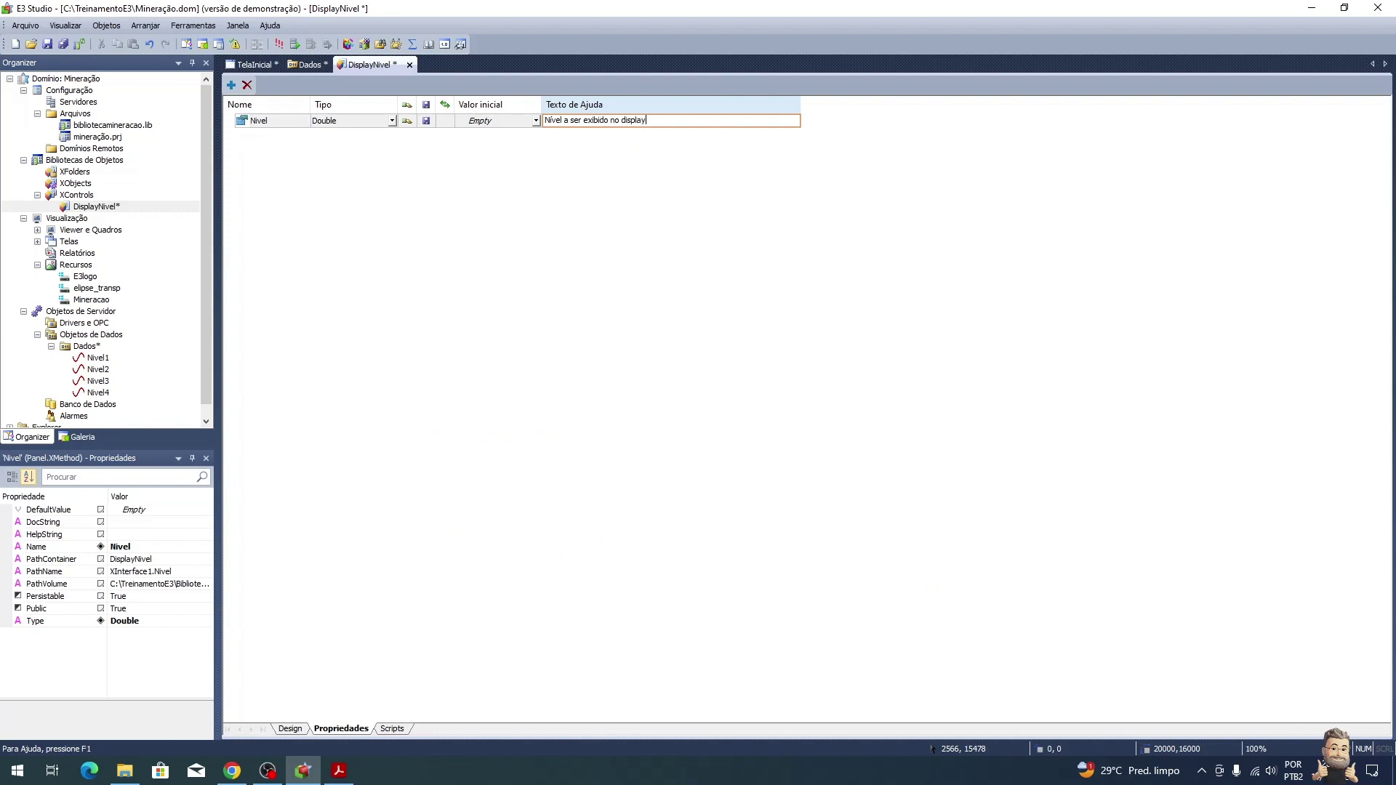
key("Return")
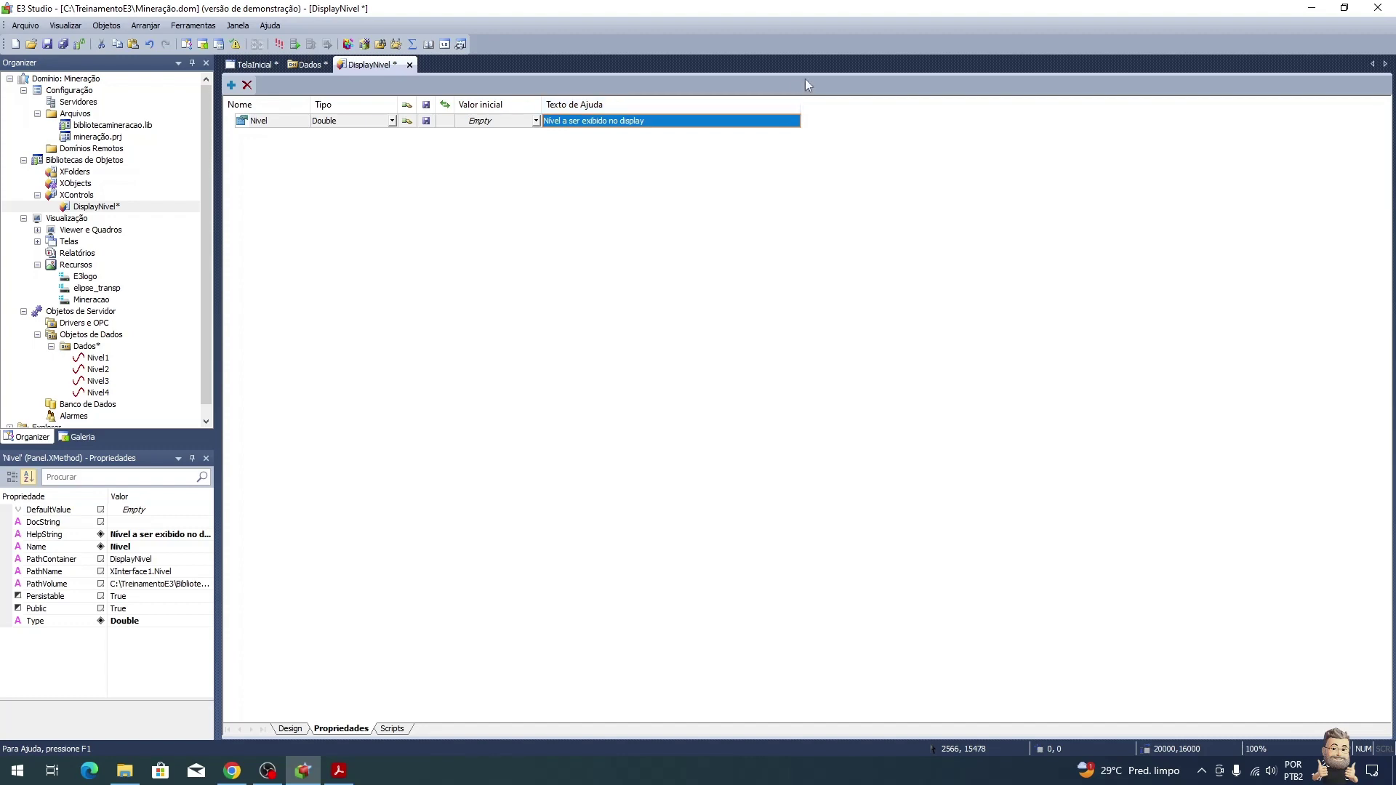
Step: Set Nivel's initial value to 0 and return to the design canvas
key("alt+Tab")
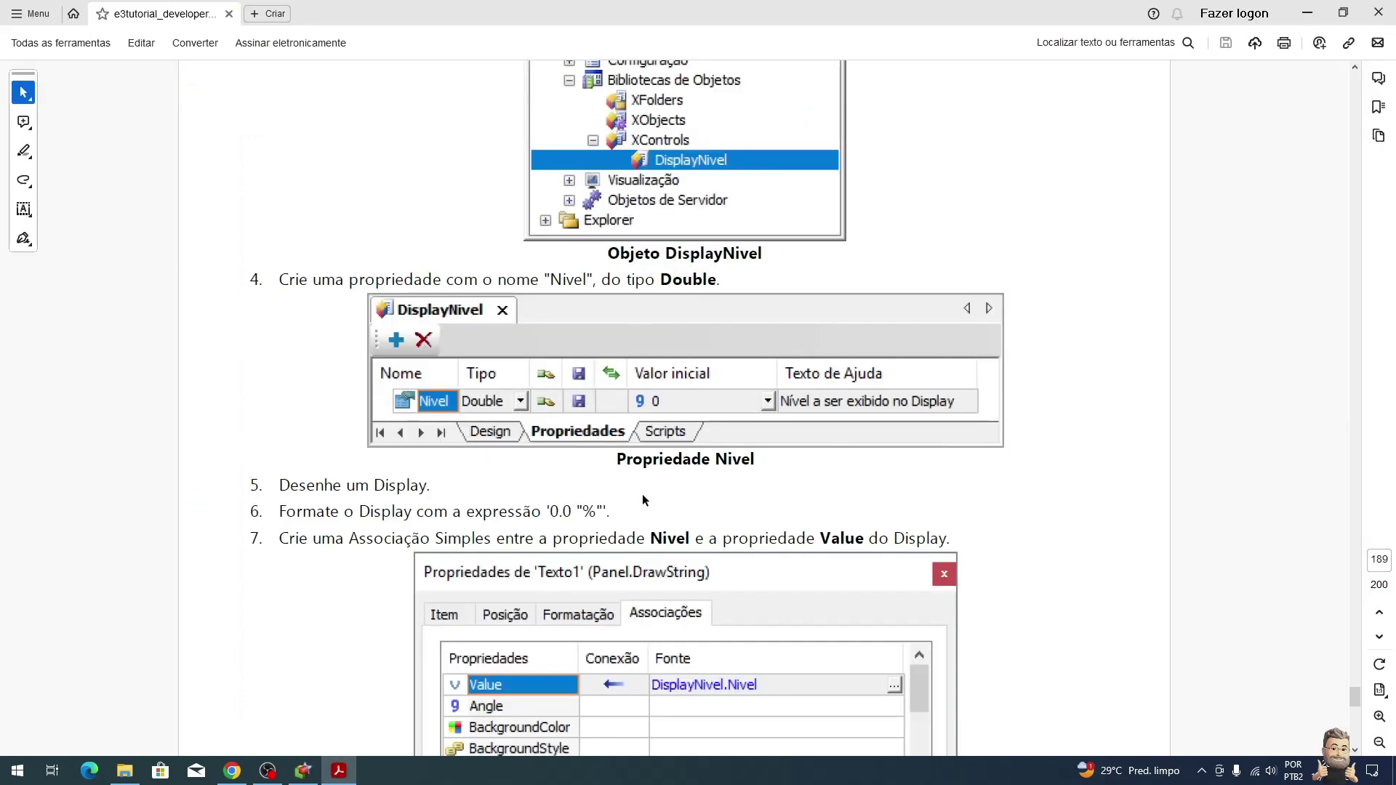
key("alt+Tab")
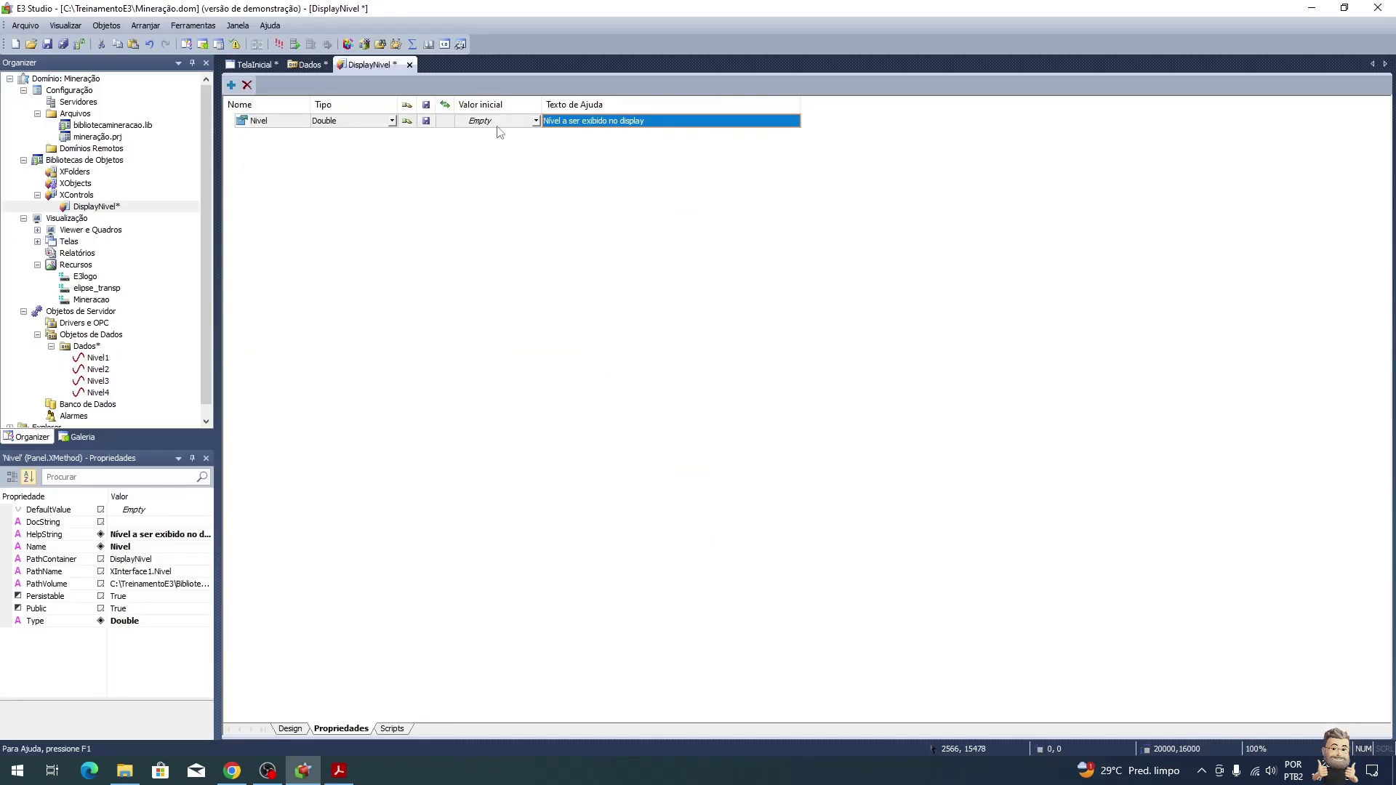
left_click(497, 123)
type("0")
key("Return")
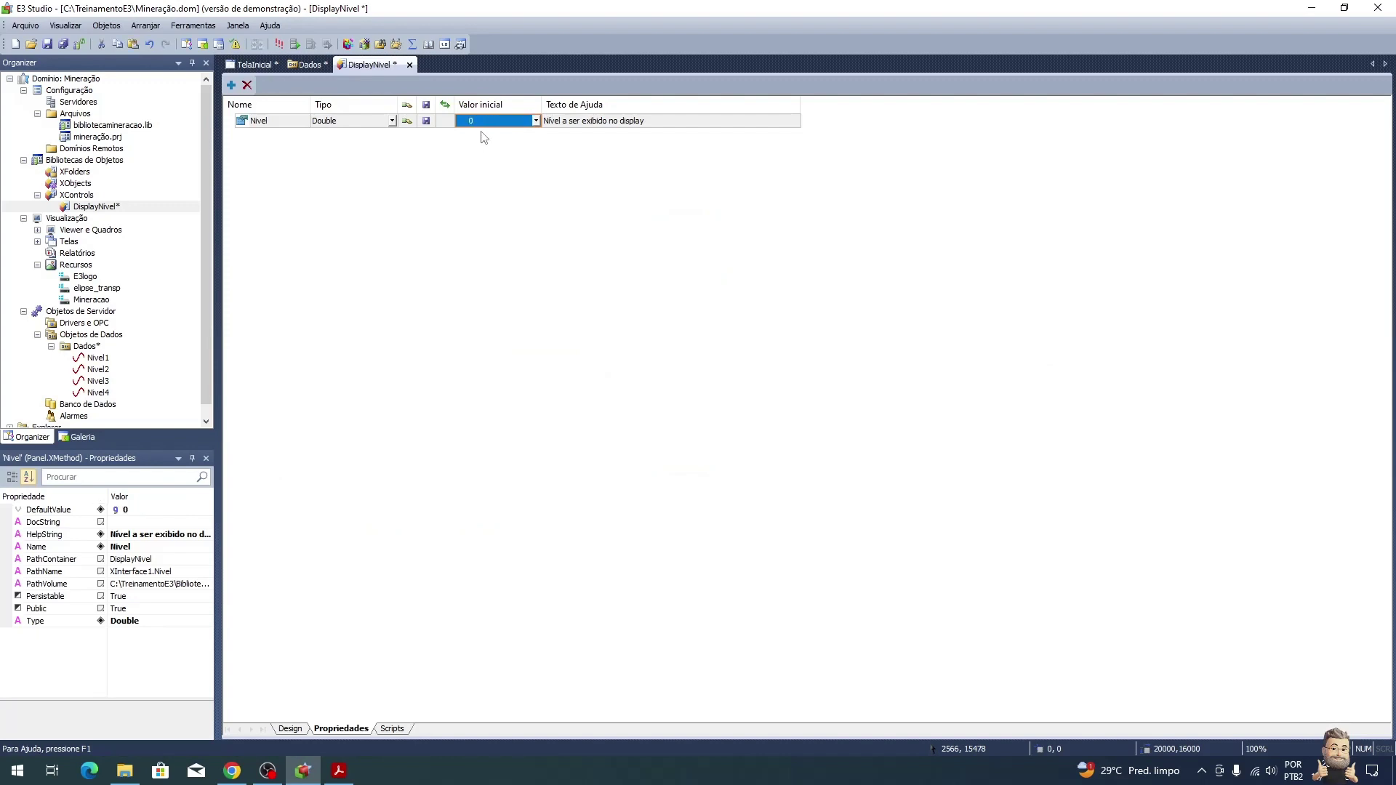
key("alt+Tab")
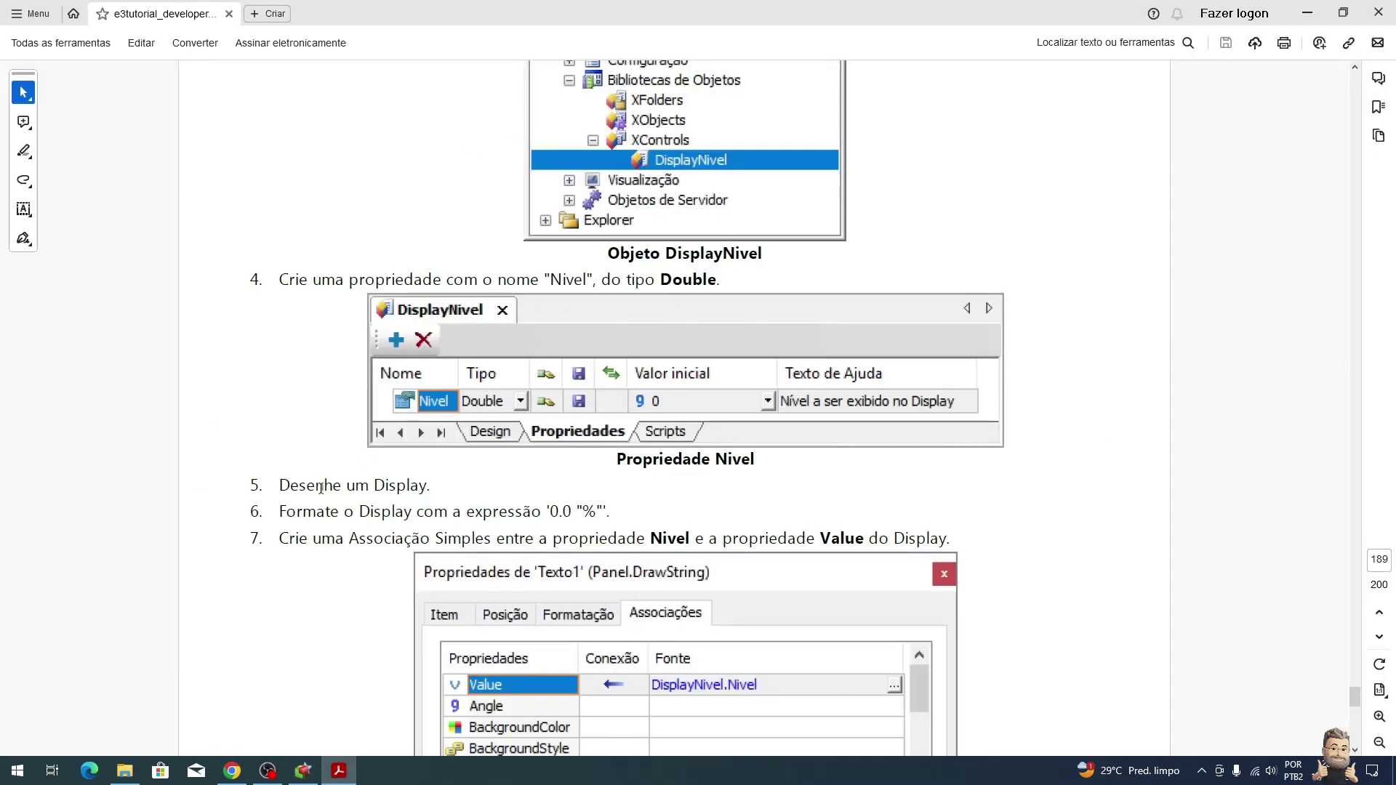
key("alt+Tab")
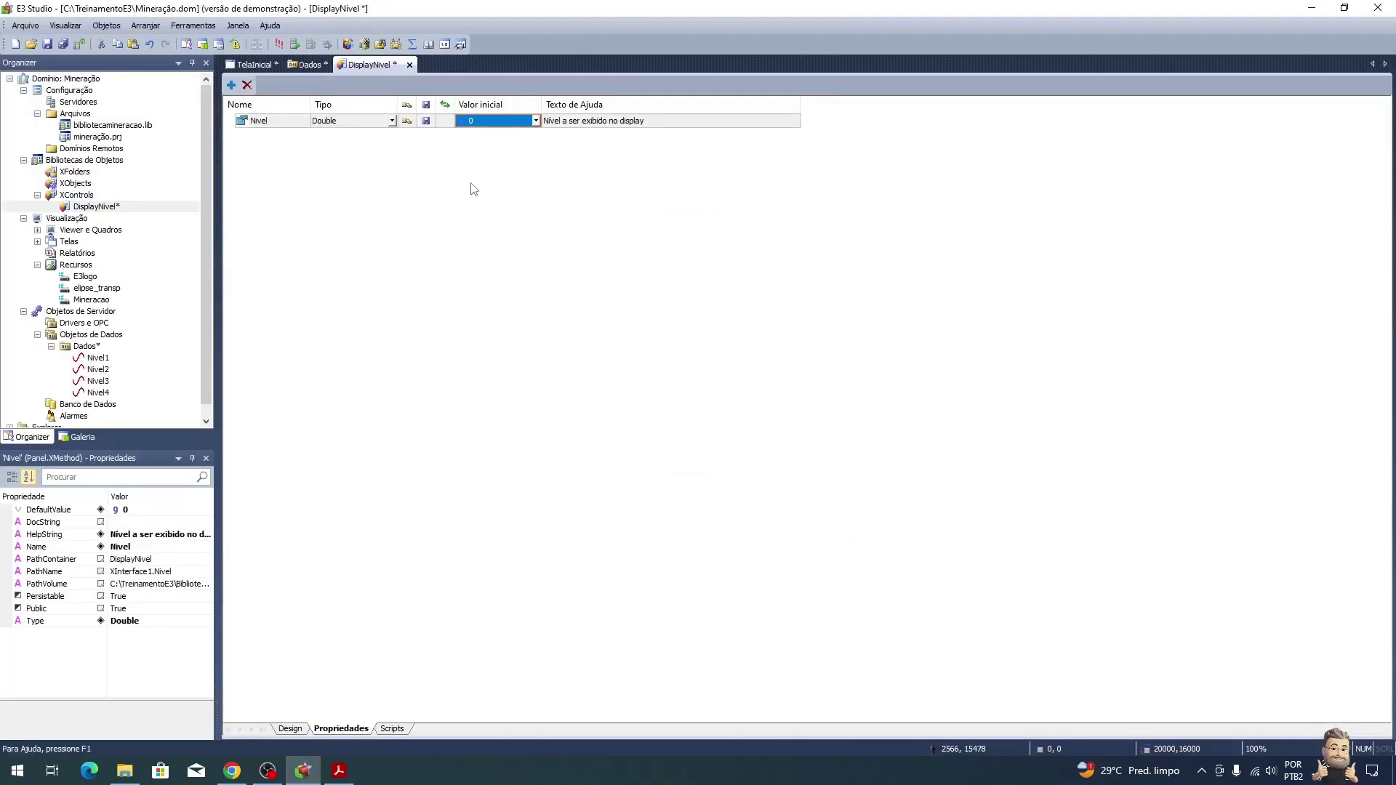
left_click(290, 729)
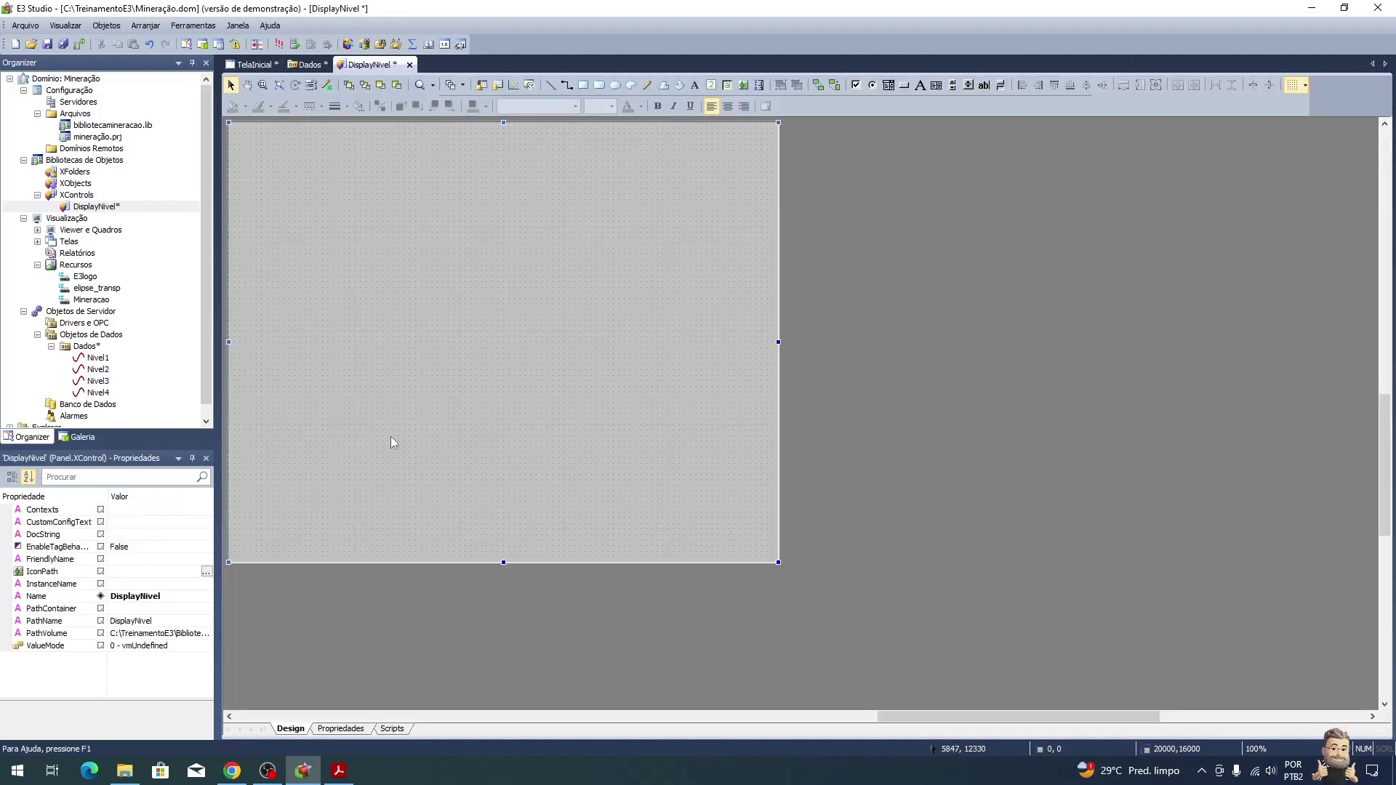
Step: Draw a small Display text box near the top-left of the DisplayNivel canvas
left_click(712, 84)
left_click_drag(327, 194, 360, 211)
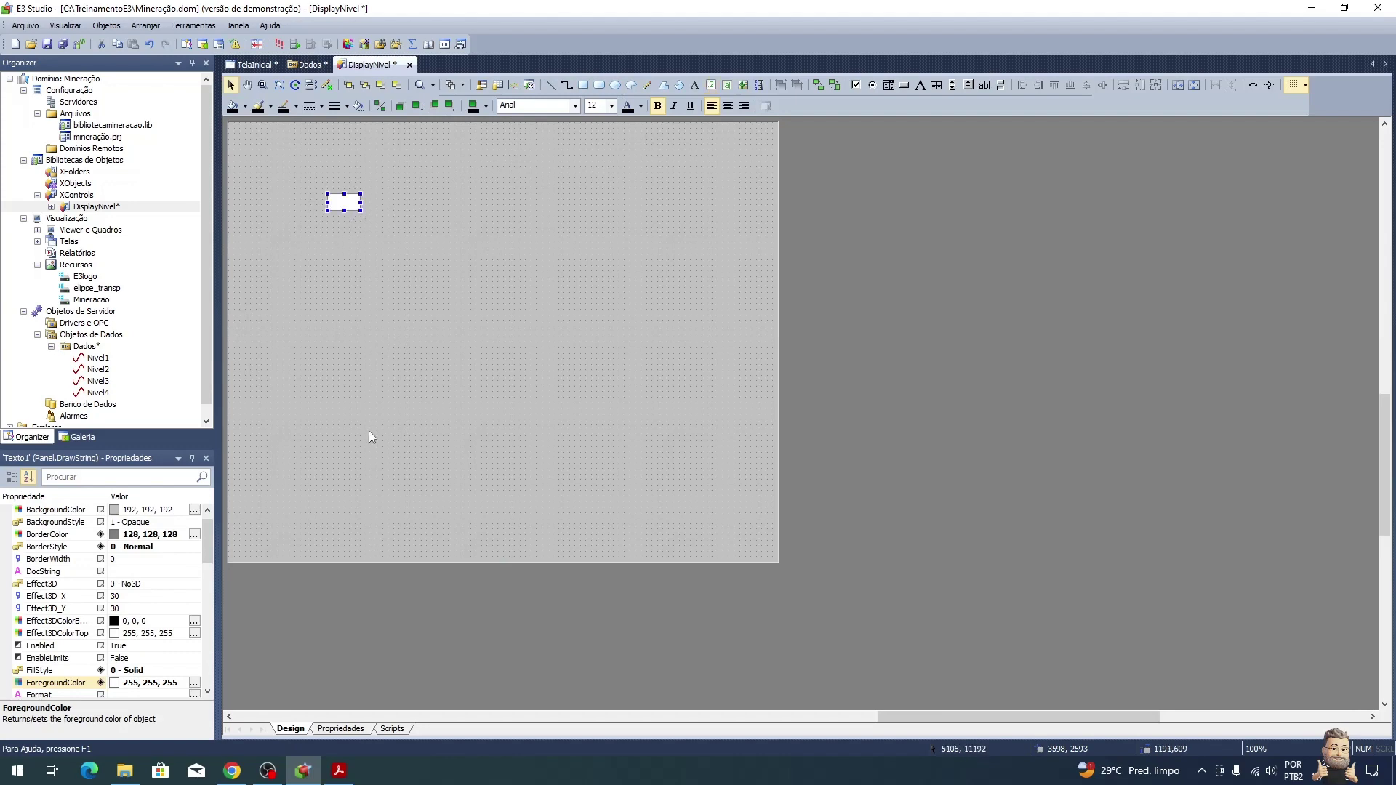
left_click(339, 771)
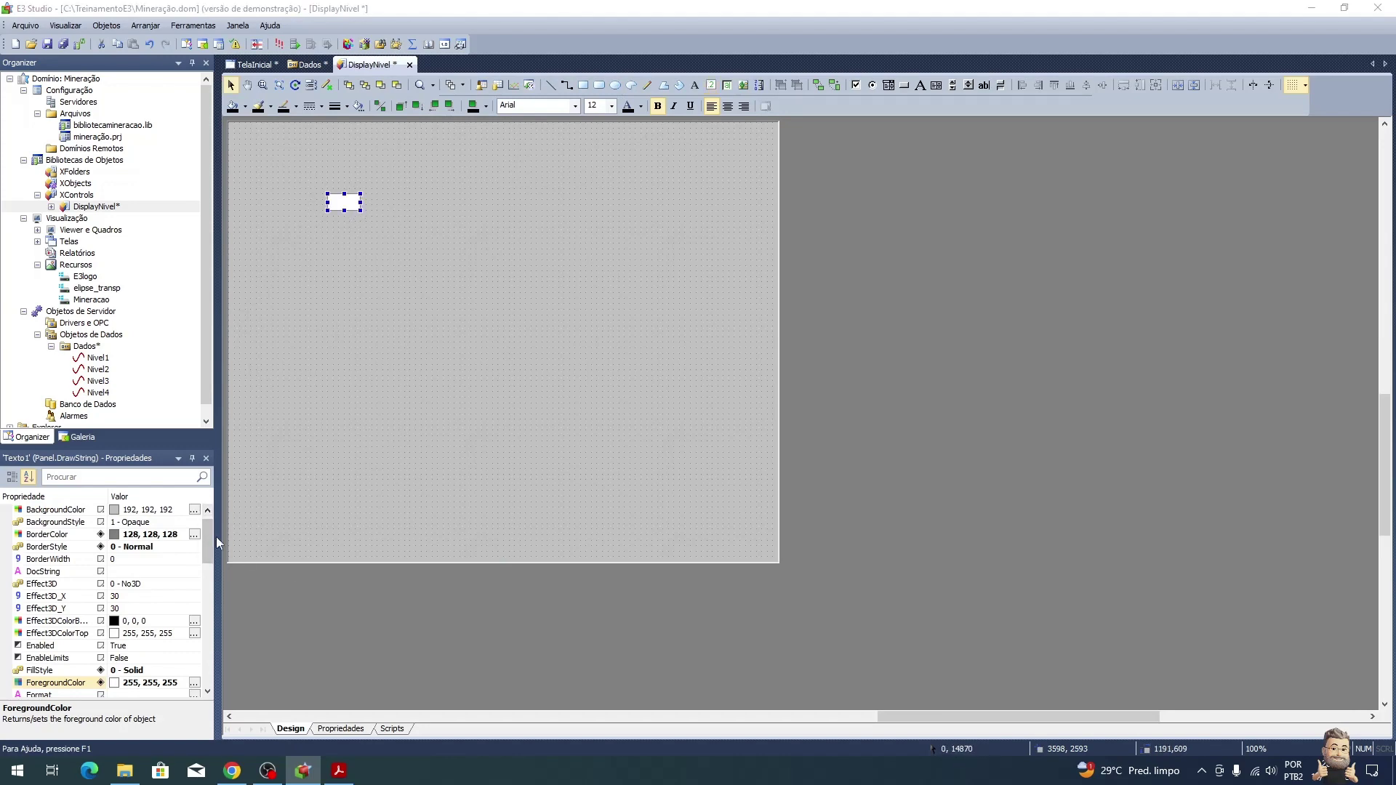
scroll(565, 525, "down", 1)
scroll(565, 525, "down", 1)
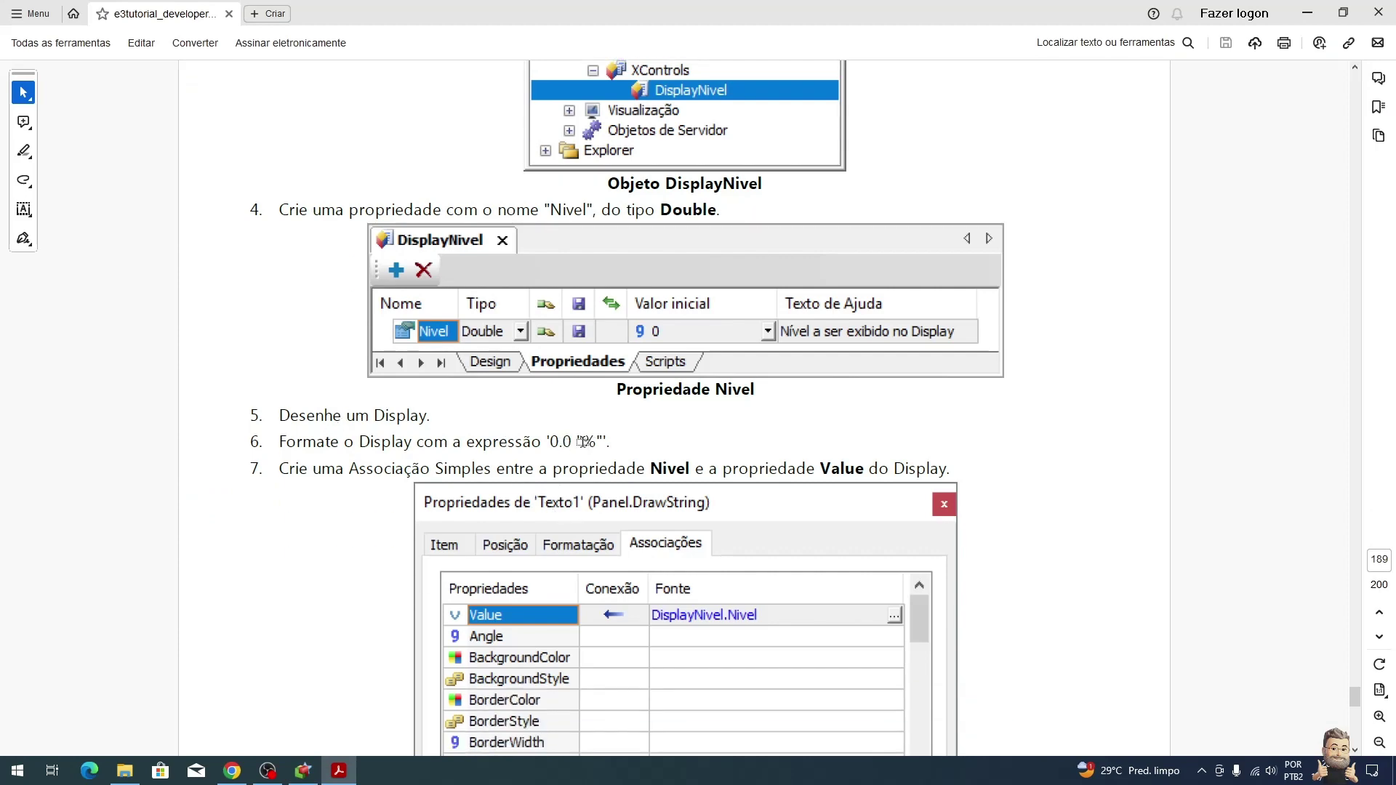
key("alt+Tab")
right_click(343, 199)
Step: Set Texto1's Formatação to the custom Outro format 0.0"%"
left_click(420, 543)
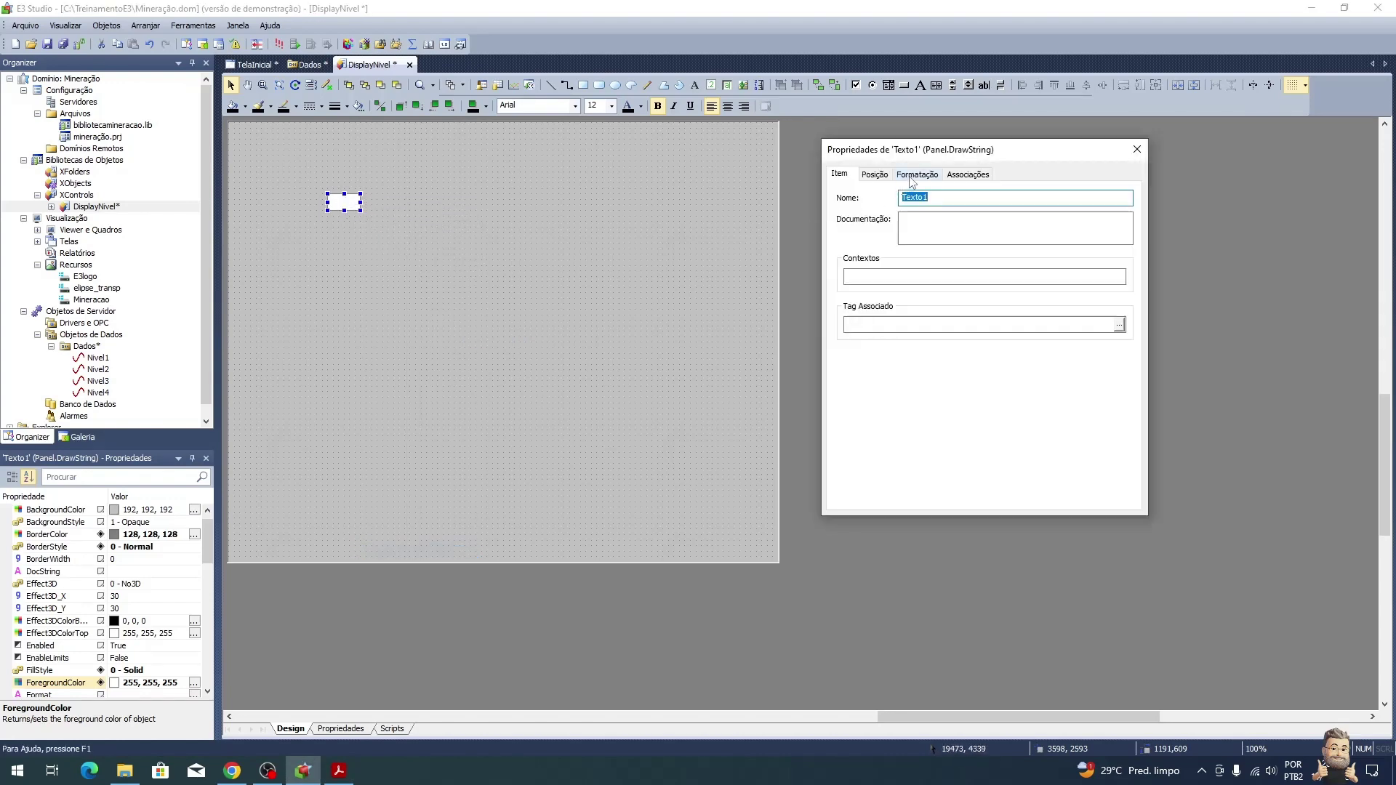
left_click(909, 176)
left_click(891, 275)
left_click(972, 247)
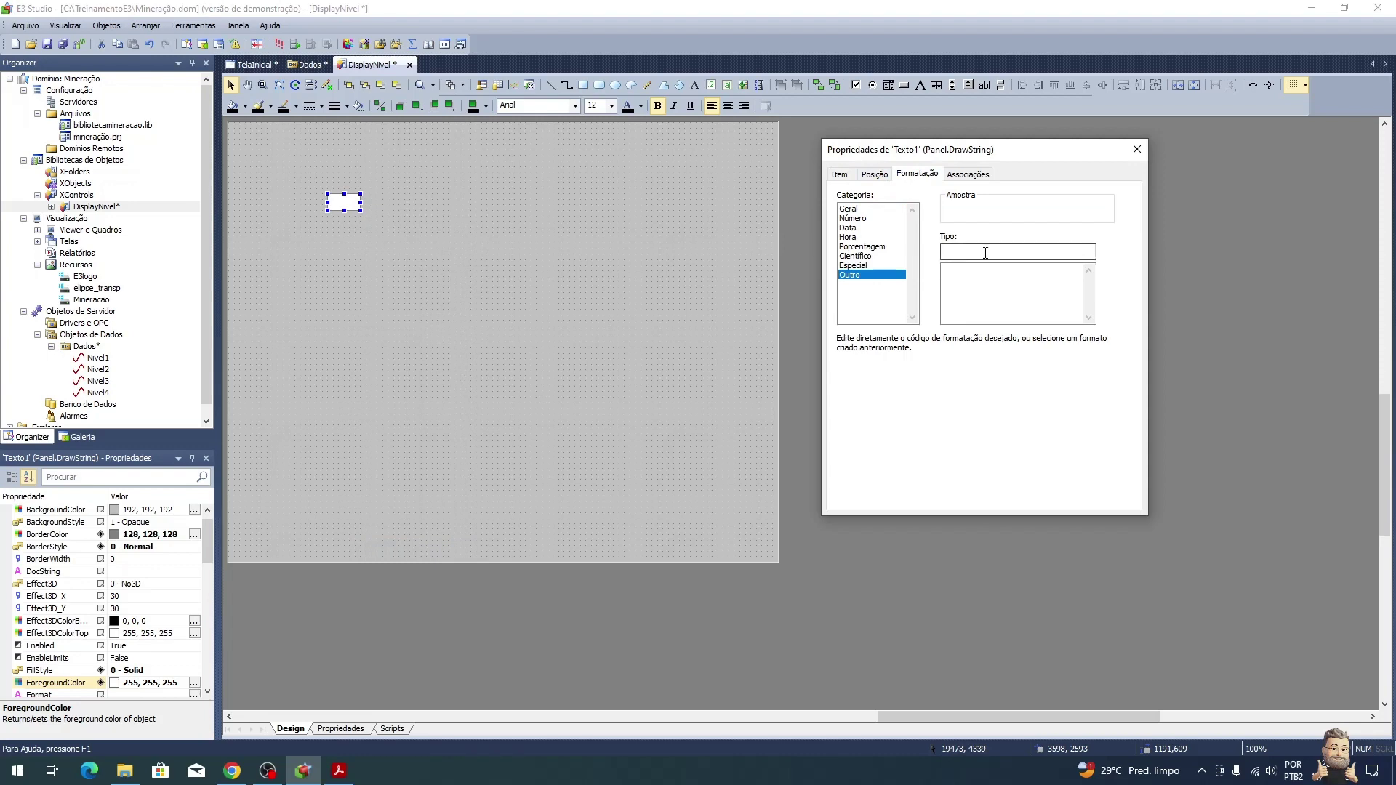
type("0.0\"%")
left_click(976, 249)
Step: Associate Texto1's Value with the DisplayNivel.Nivel property
key("alt+Tab")
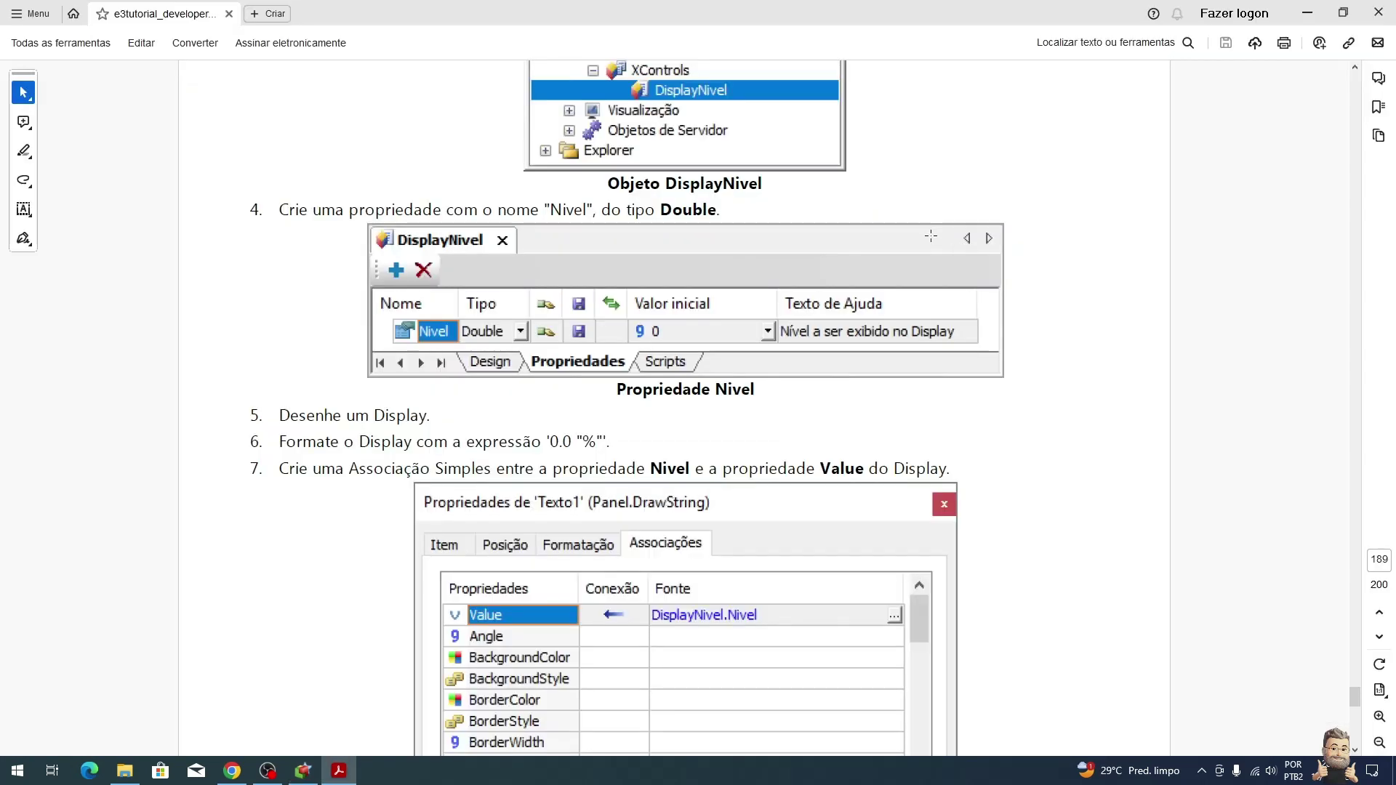
scroll(946, 502, "down", 3)
scroll(943, 494, "down", 4)
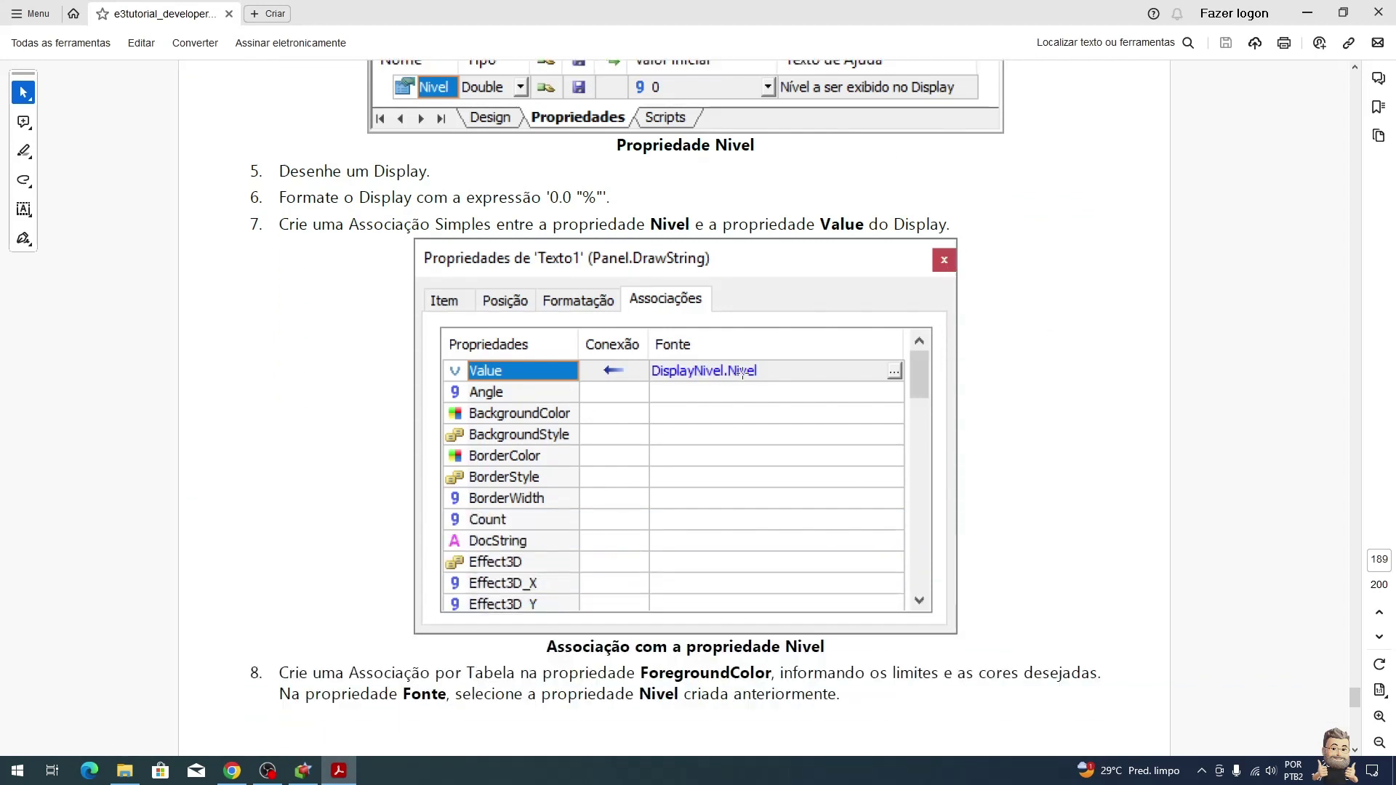
key("alt+Tab")
left_click(977, 174)
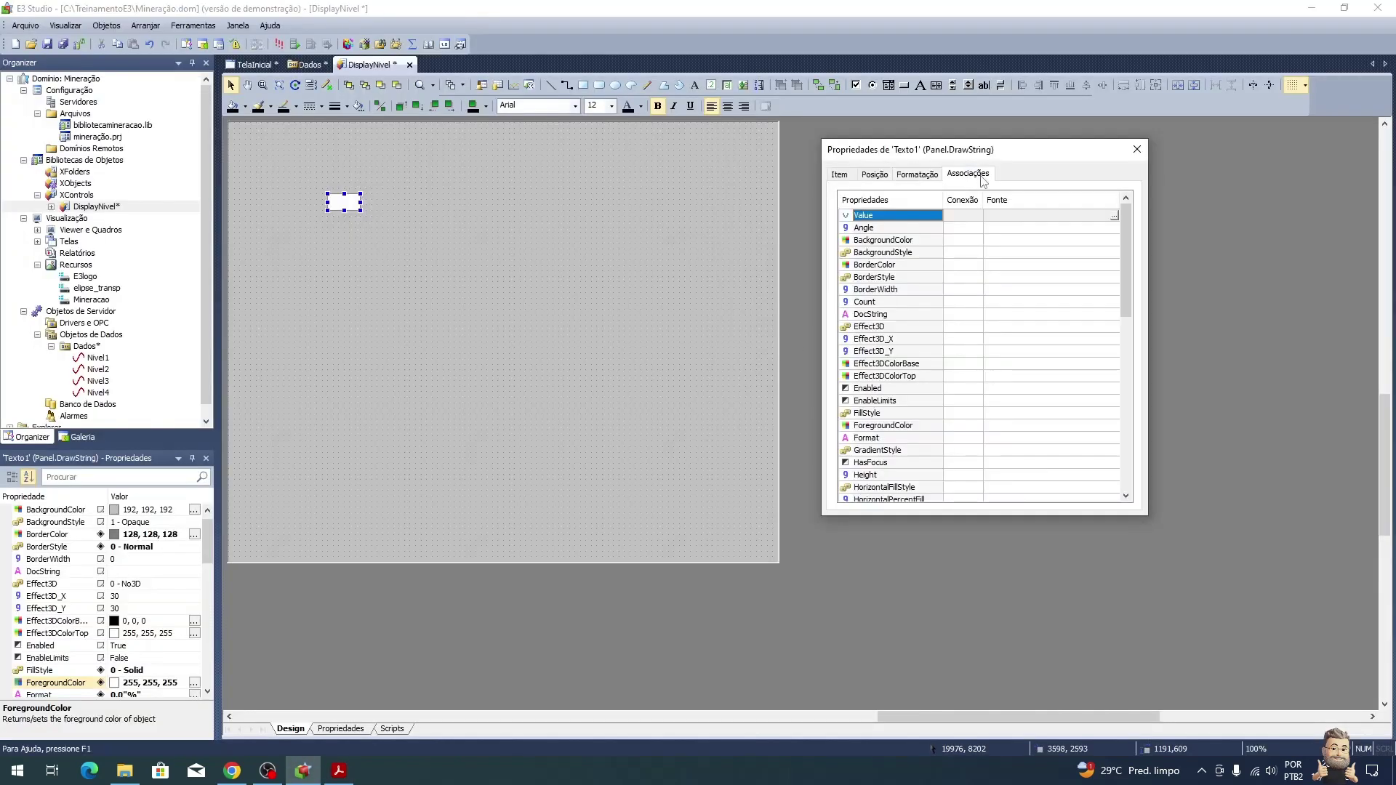
left_click(1115, 214)
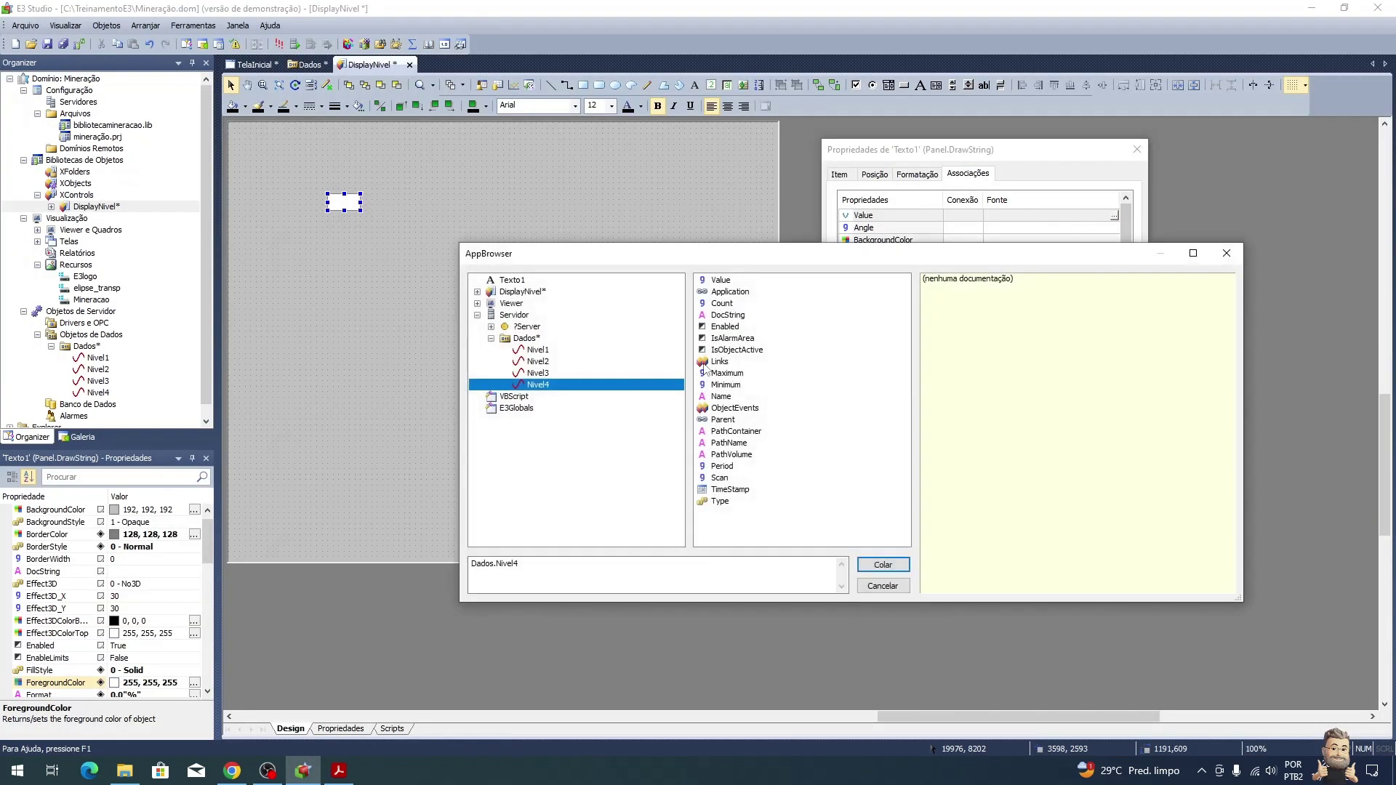
left_click(520, 291)
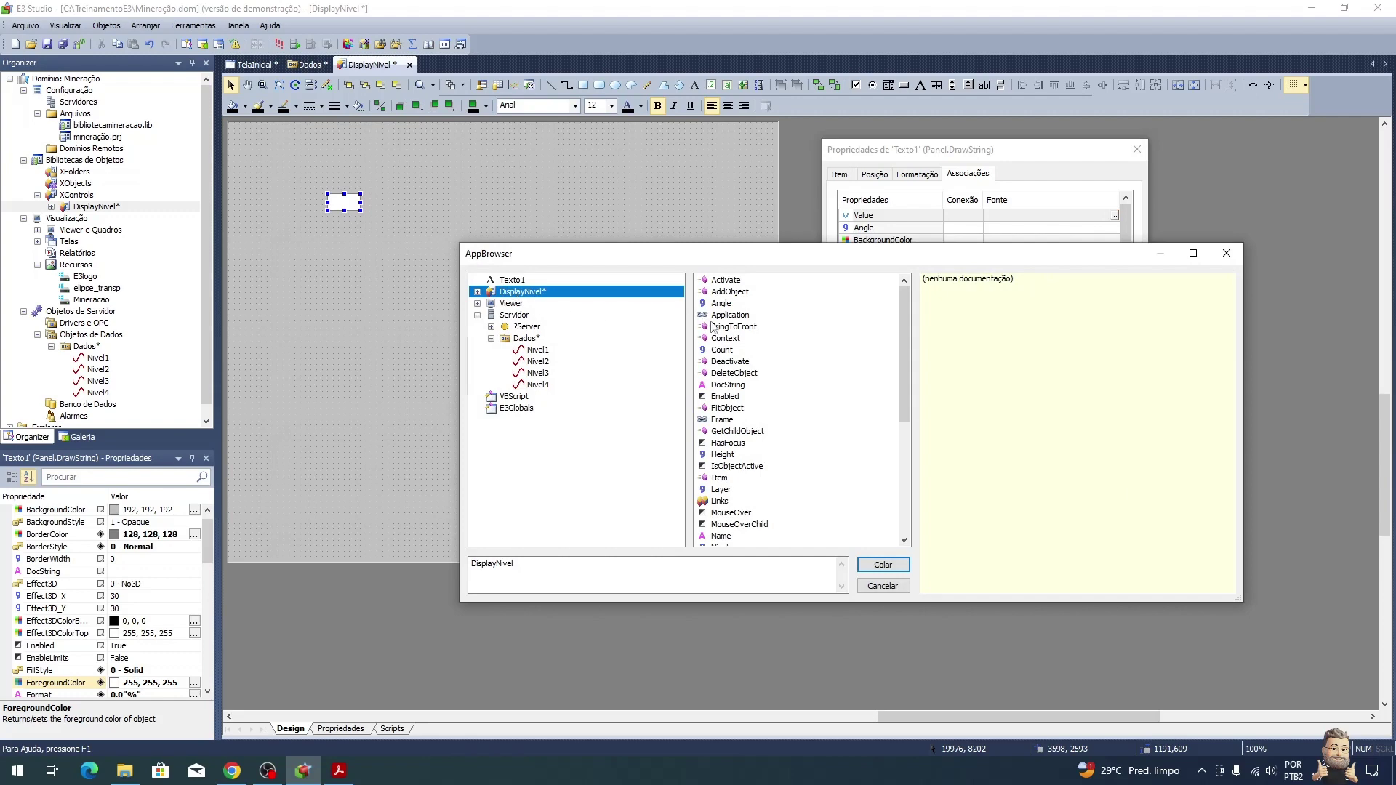
scroll(743, 509, "down", 3)
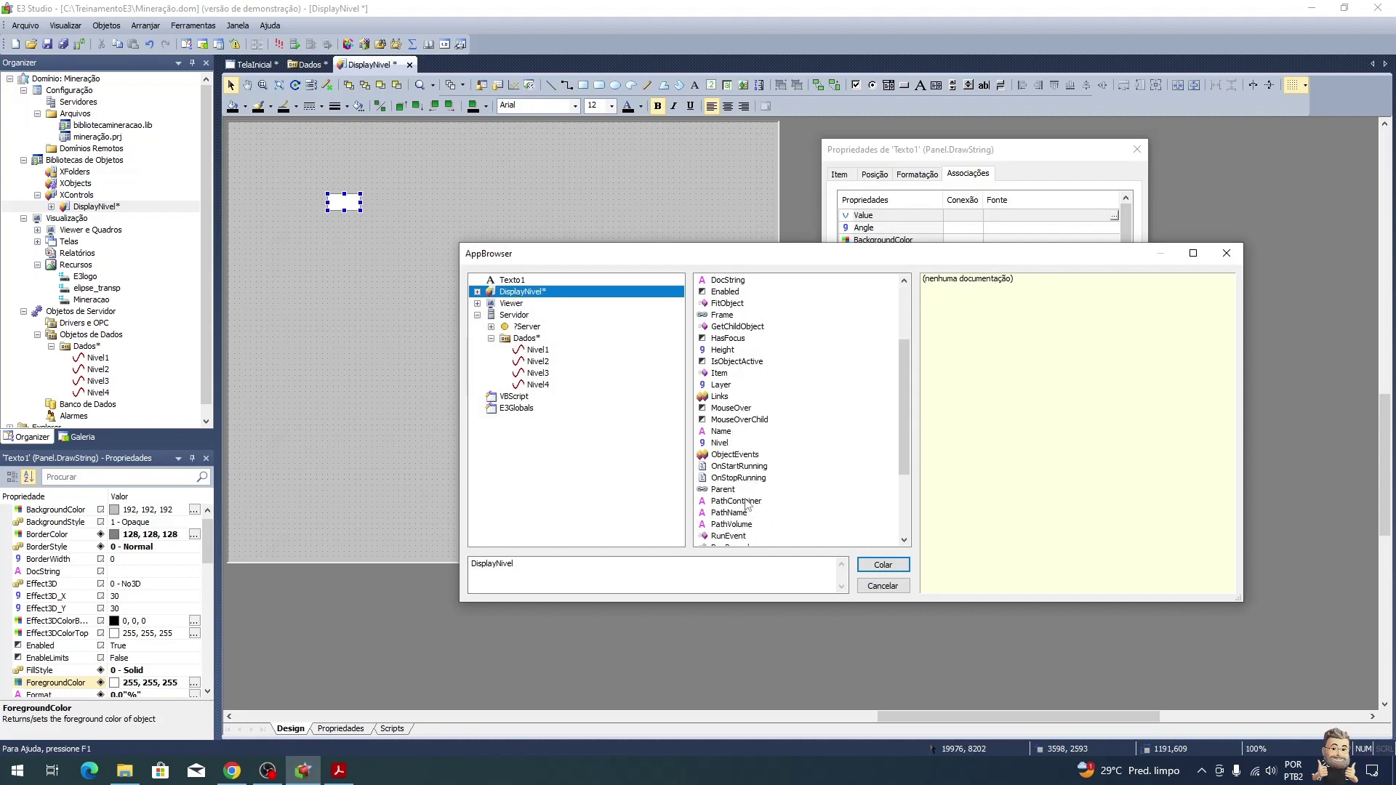
left_click(721, 443)
left_click(883, 565)
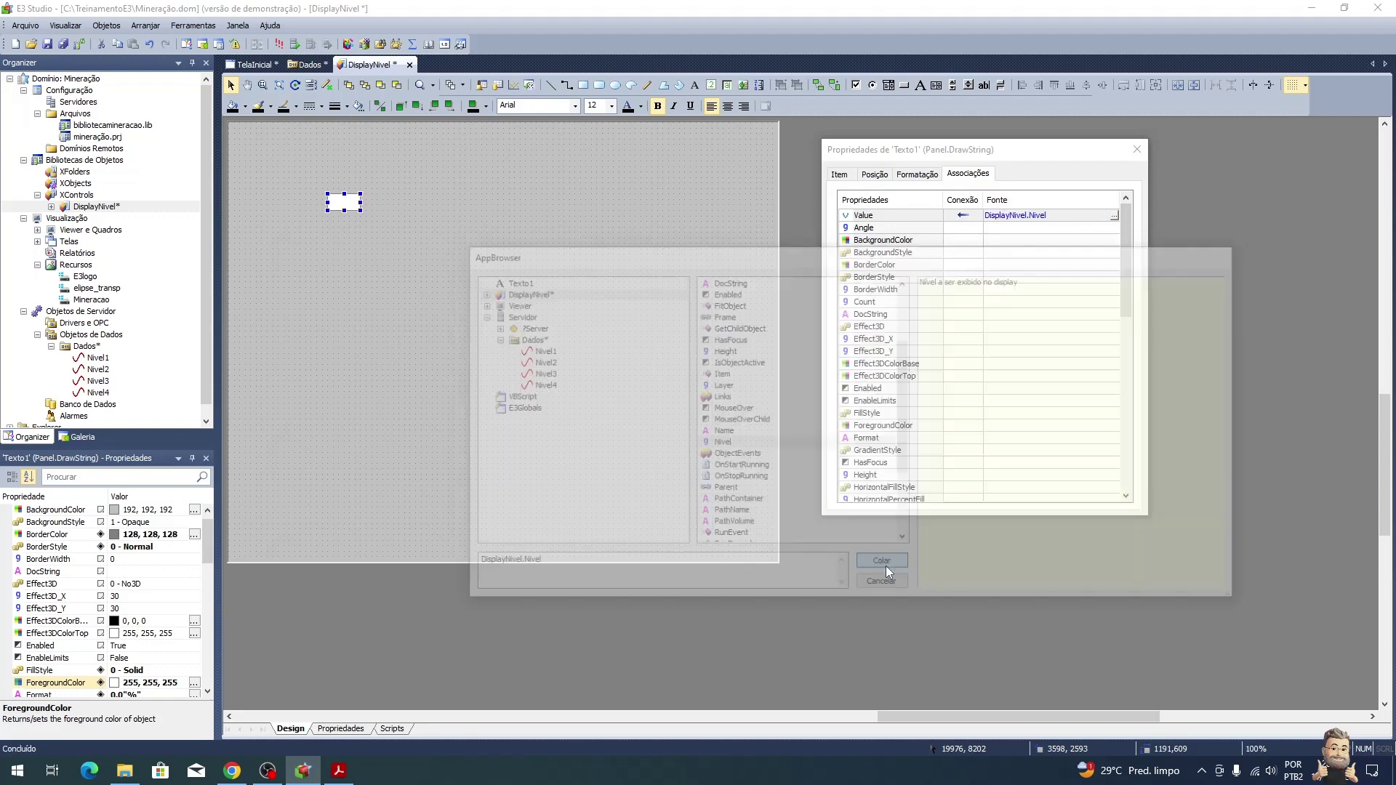
Step: After checking the tutorial, close the Propriedades de Texto1 dialog
key("alt+Tab")
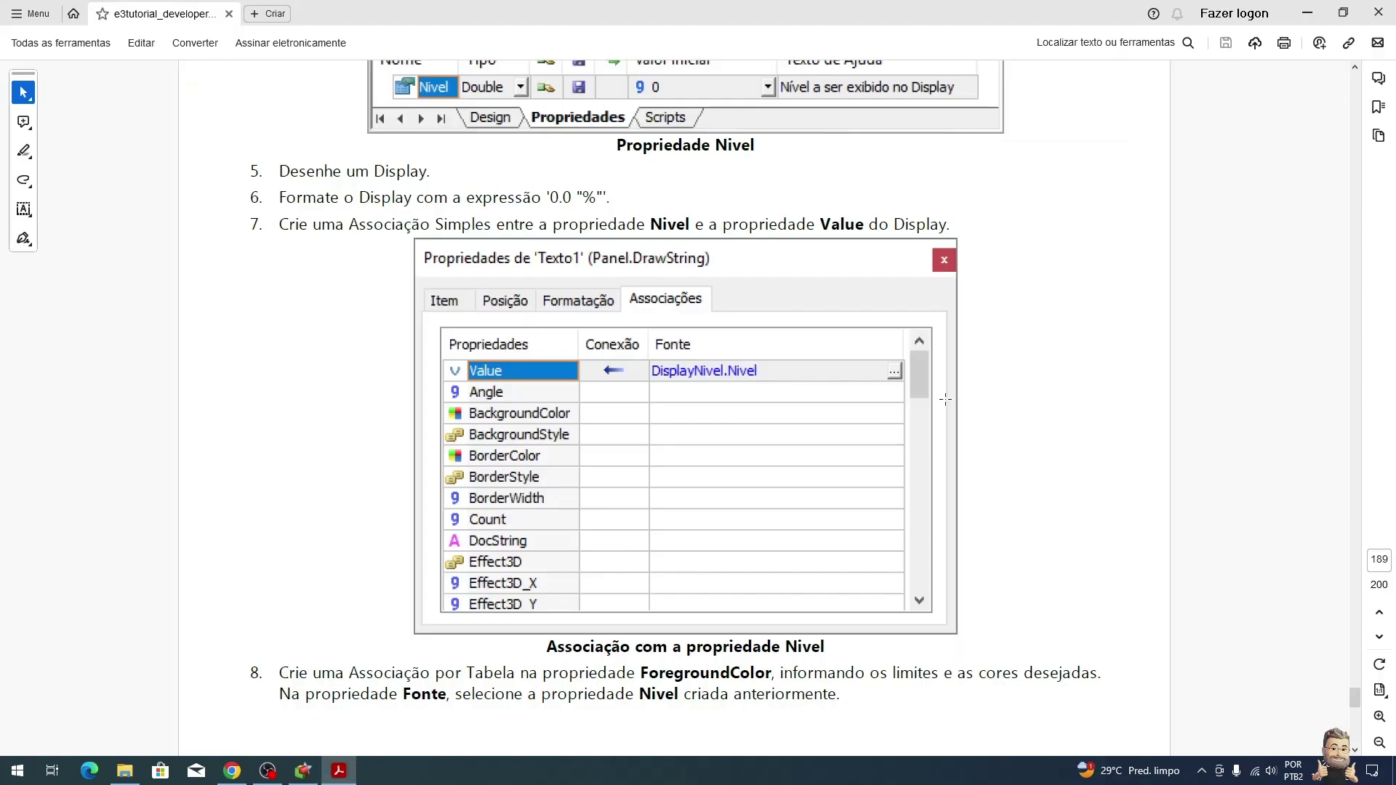
scroll(641, 501, "down", 4)
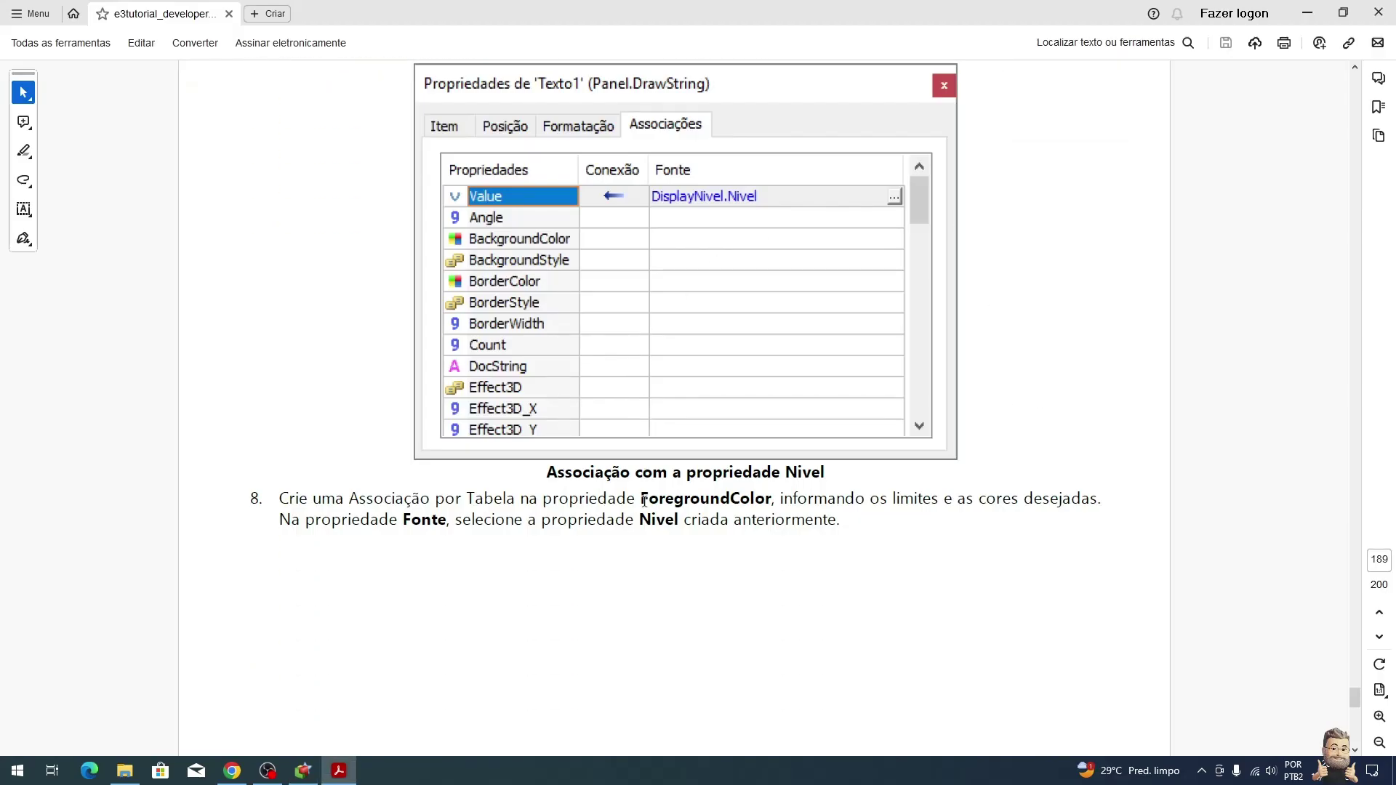
scroll(645, 501, "up", 3)
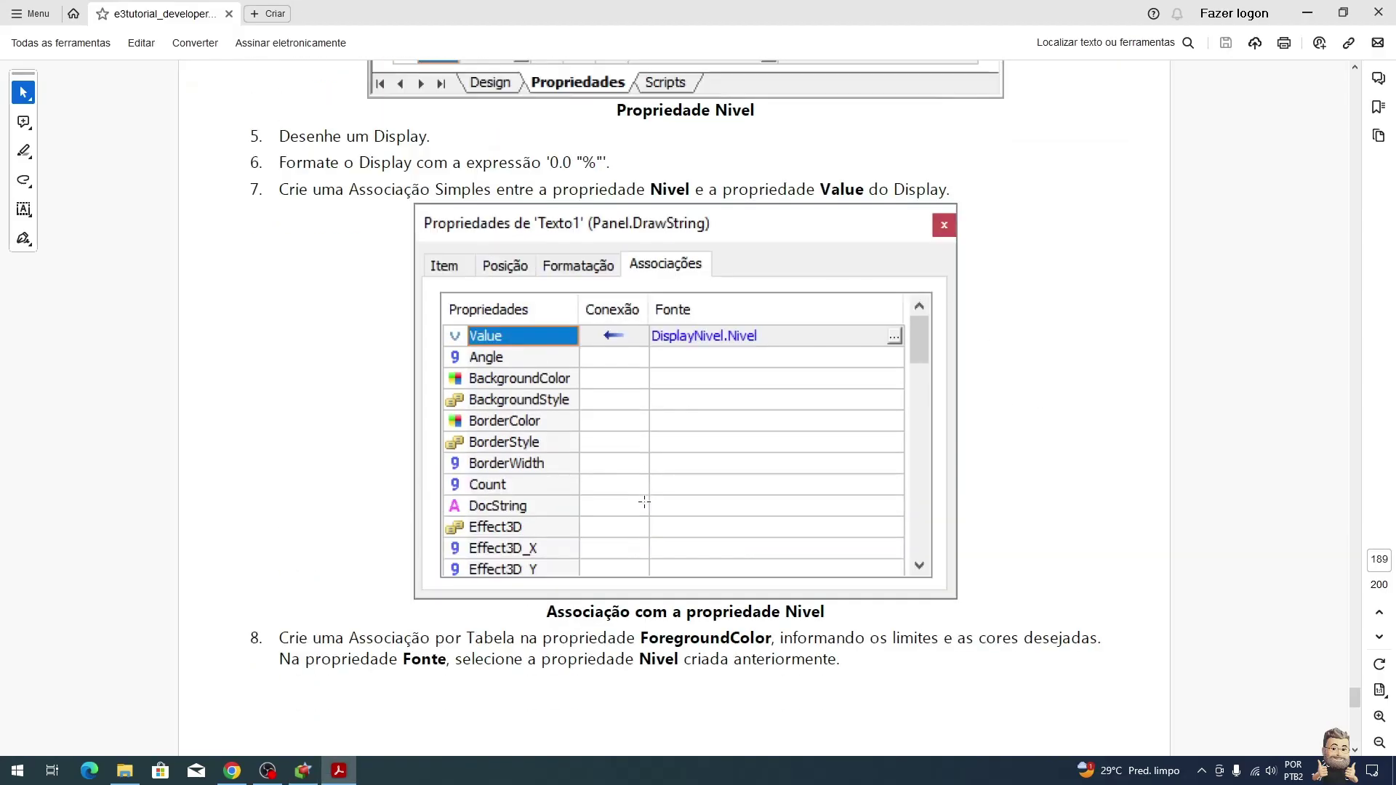
key("alt+Tab")
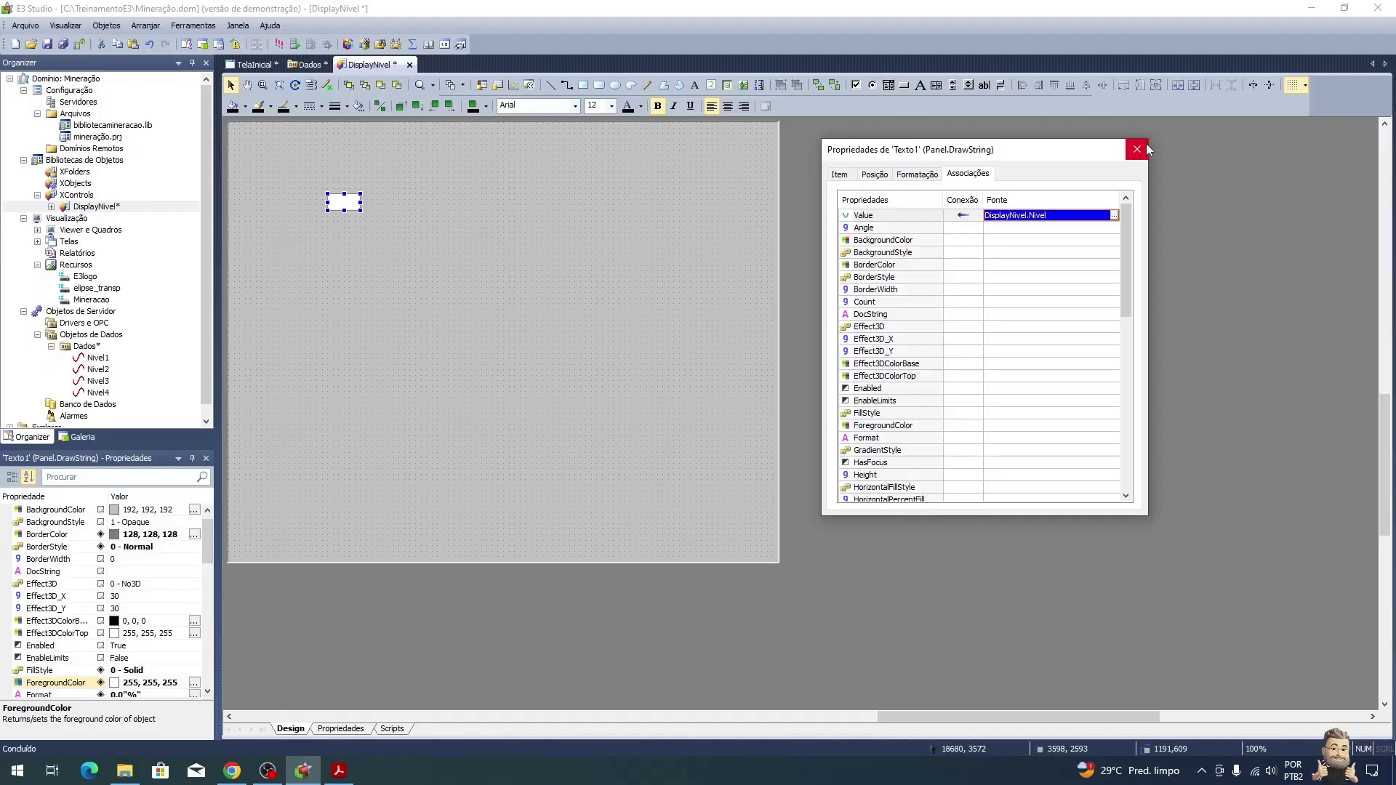
left_click(1141, 149)
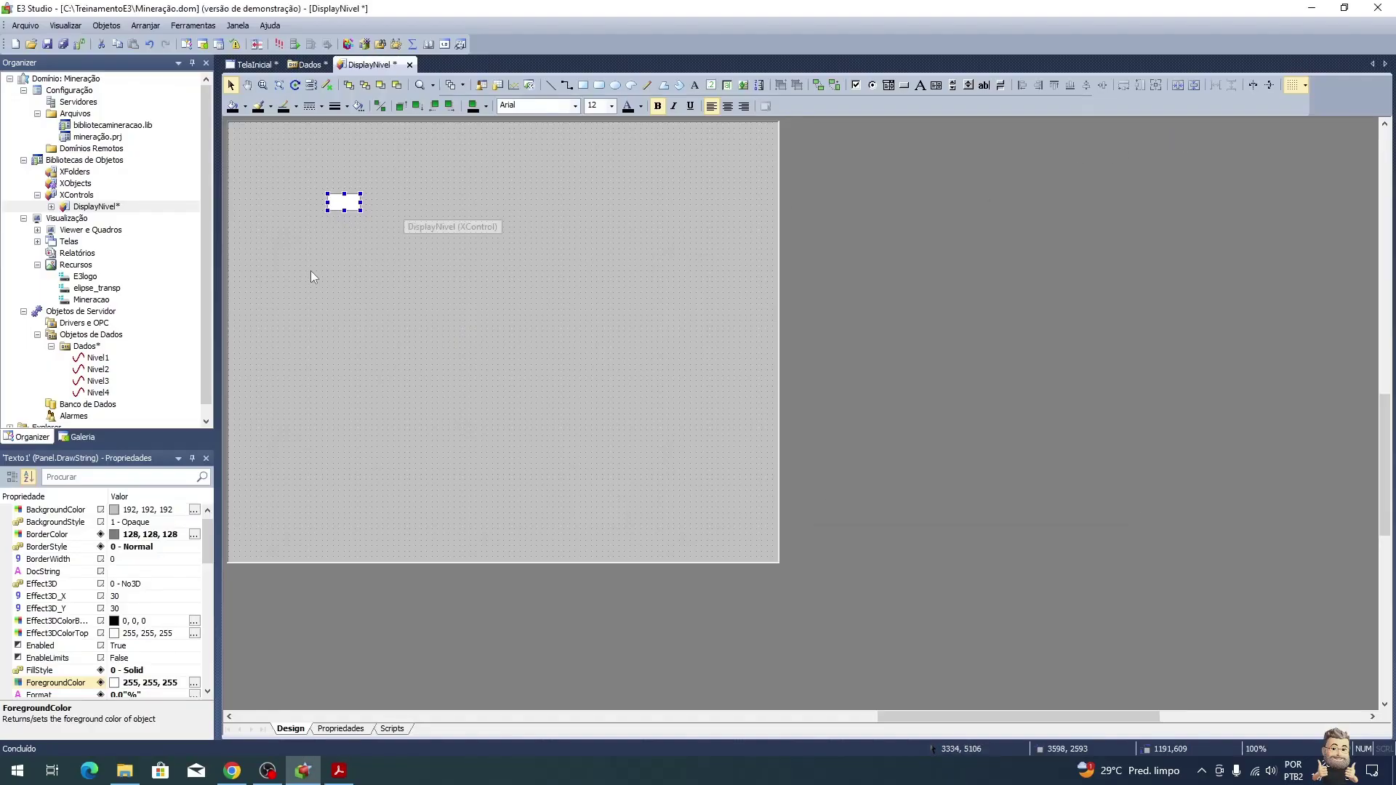
Step: Make the text's value type Double, font size 10, centre-aligned
left_click_drag(211, 548, 215, 656)
left_click(195, 638)
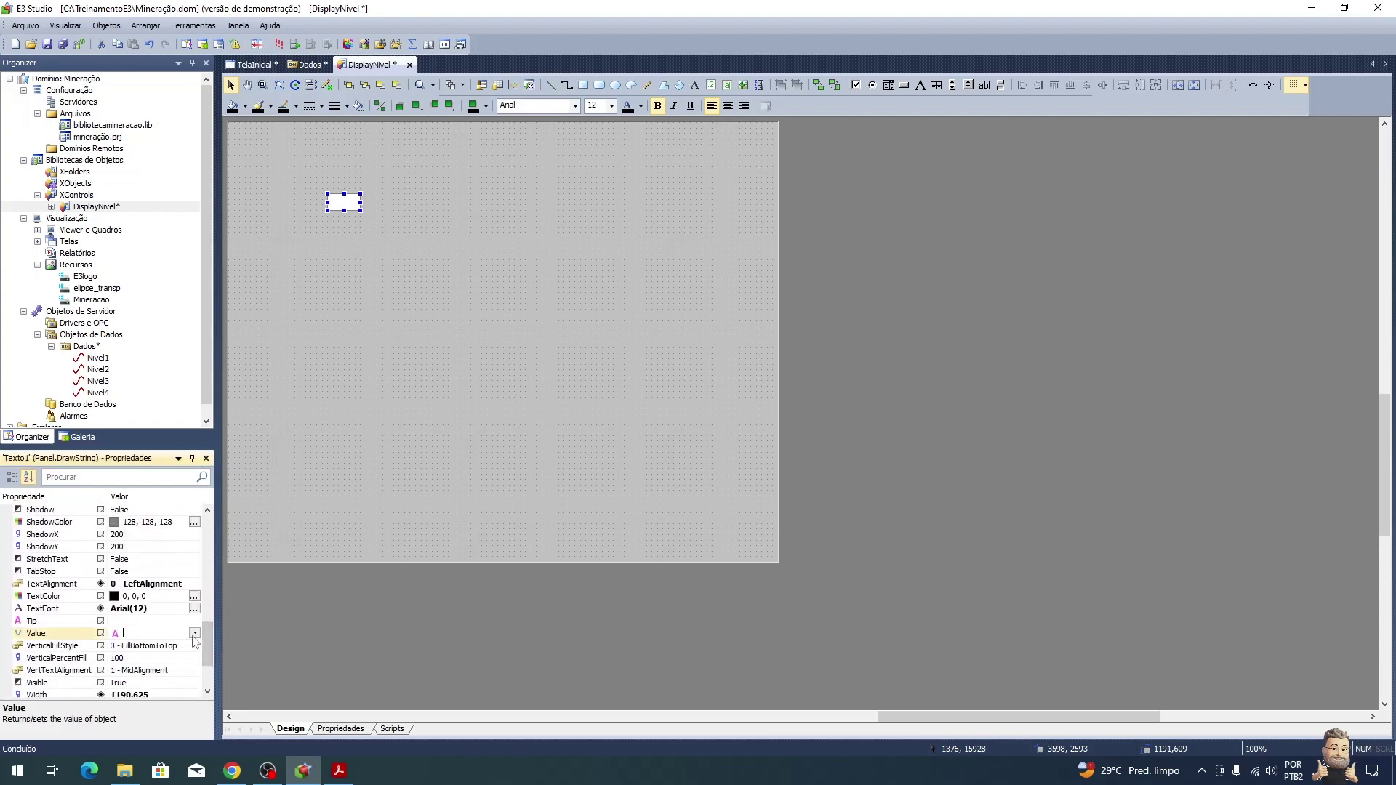
left_click(195, 634)
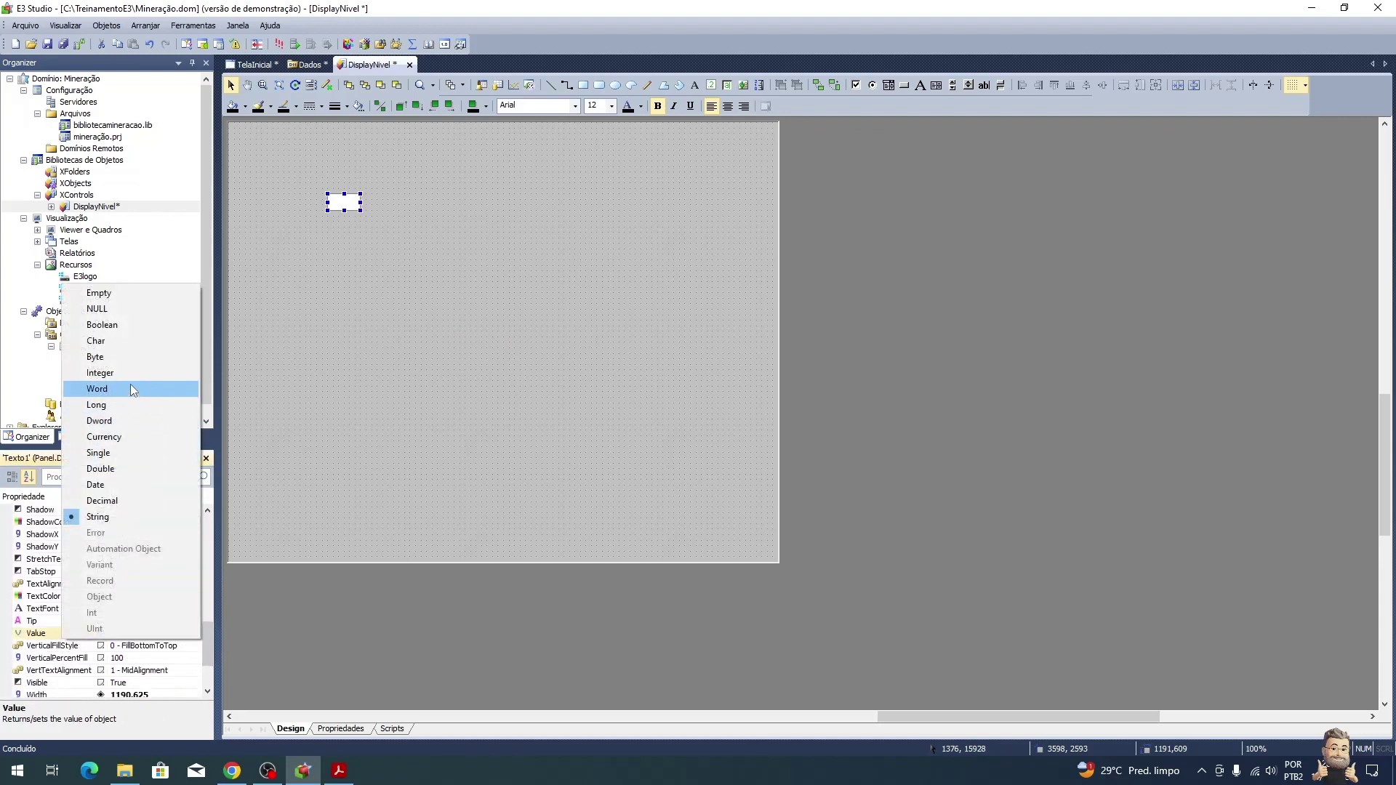
left_click(136, 470)
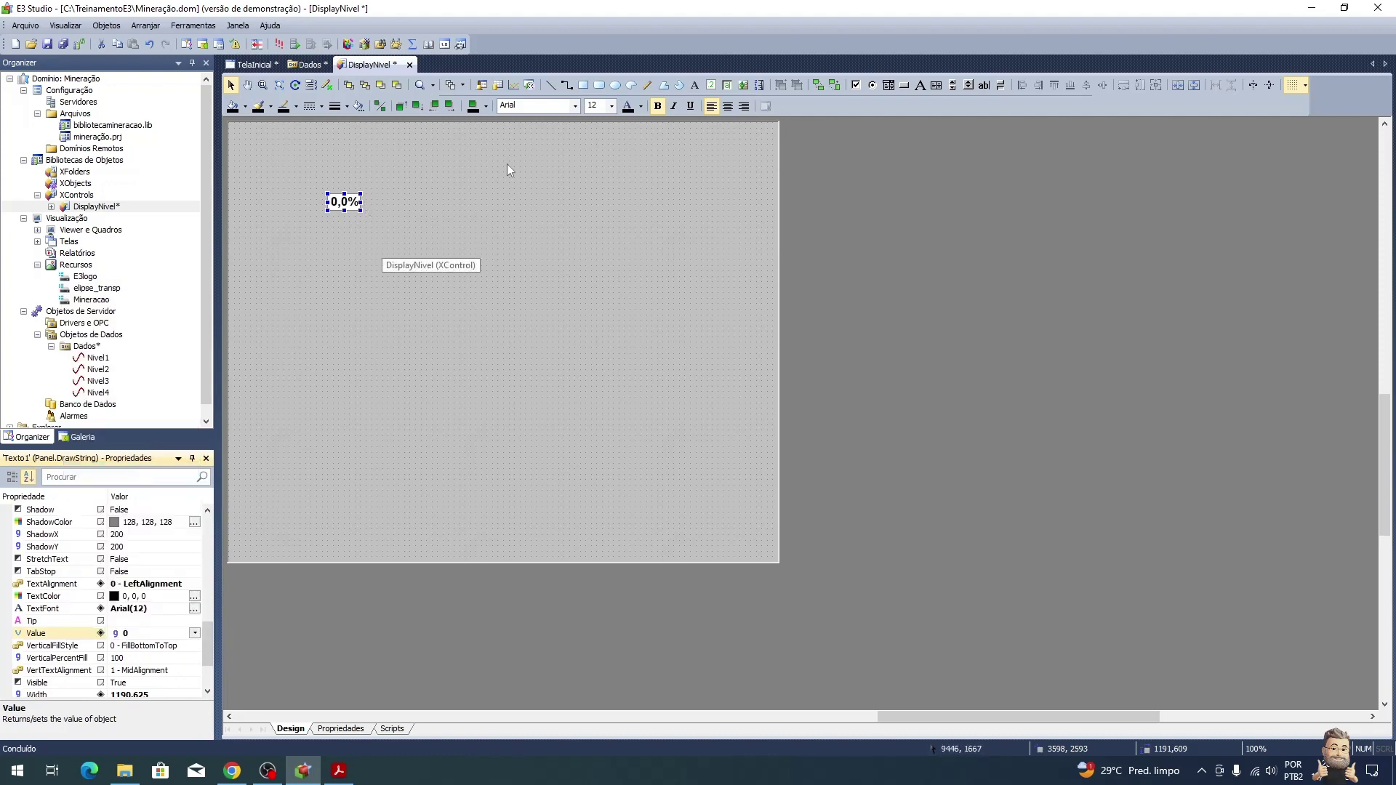
left_click(613, 106)
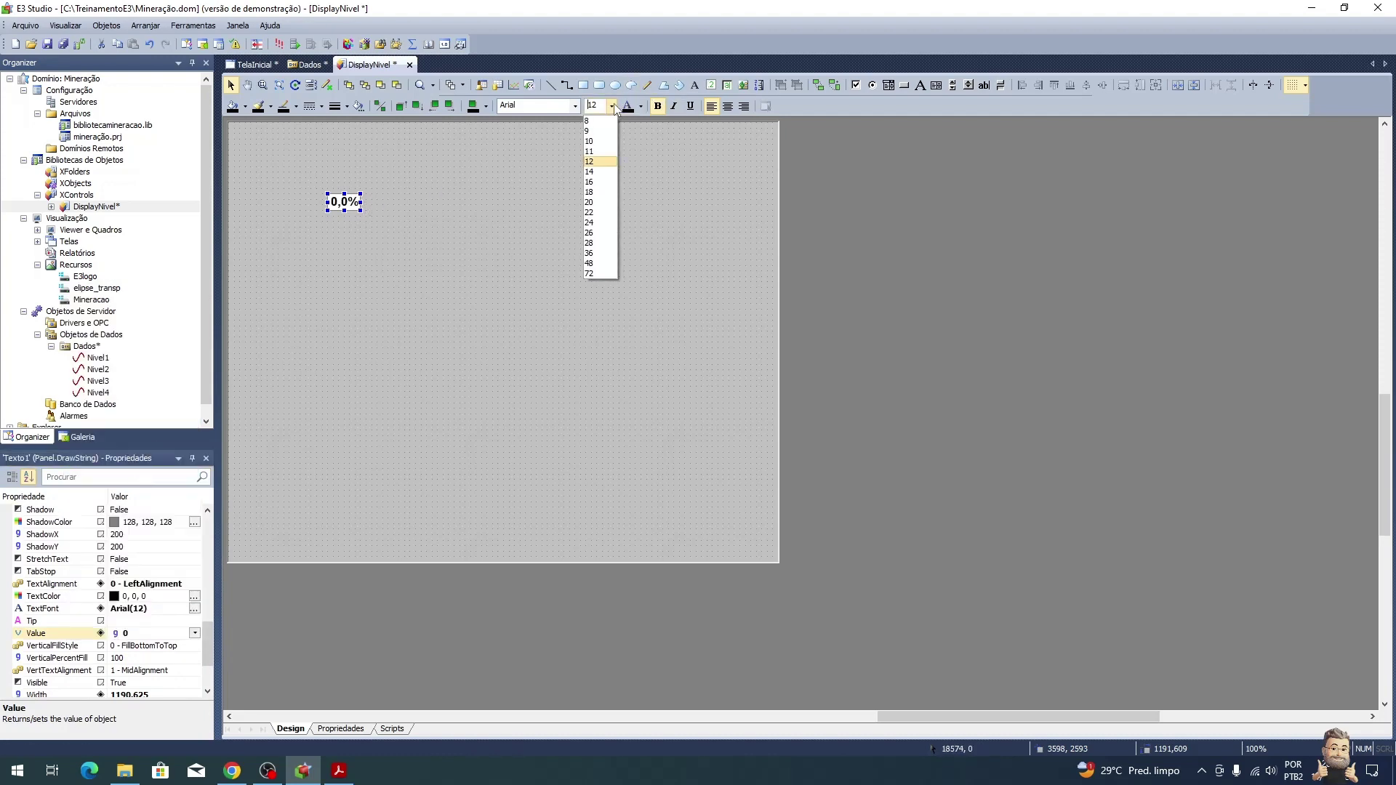
left_click(601, 141)
left_click(728, 106)
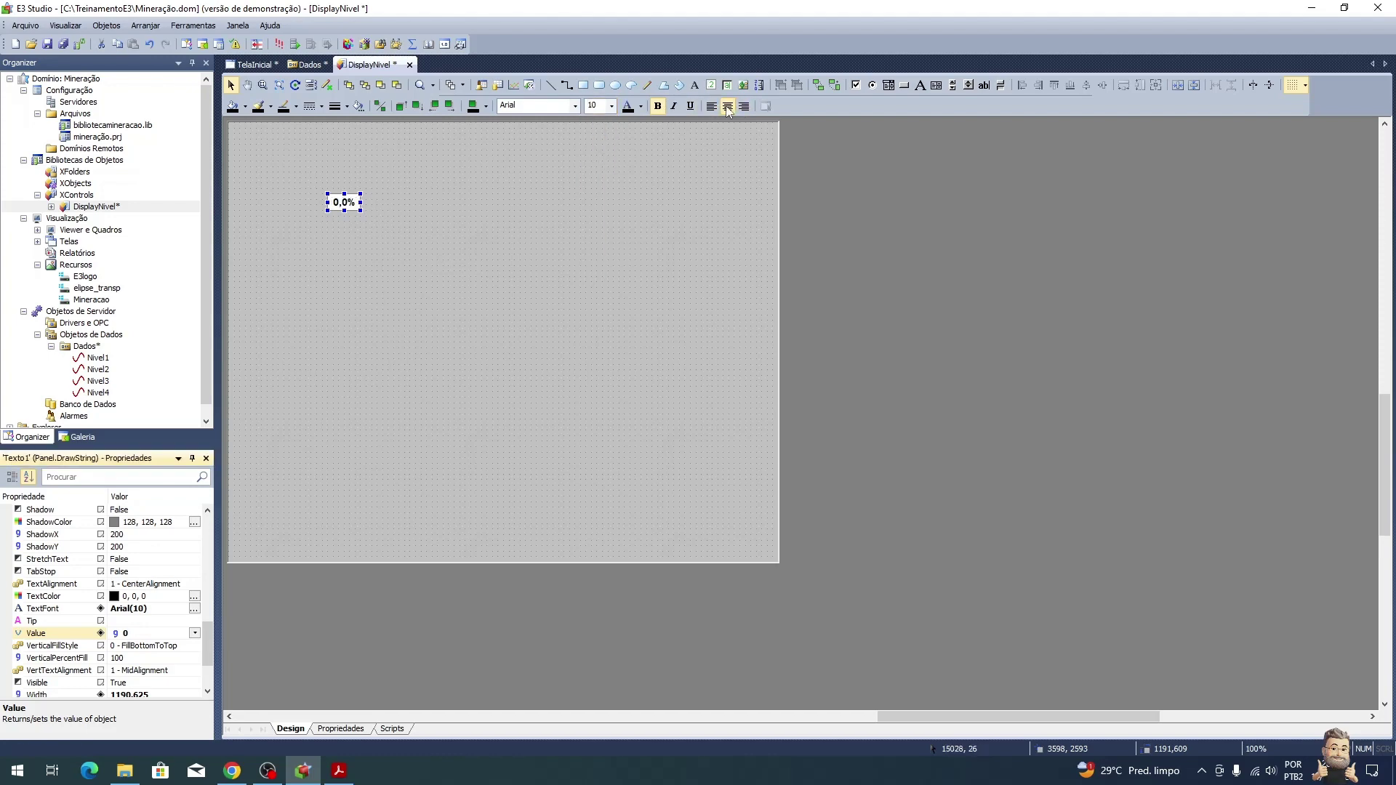
left_click(368, 217)
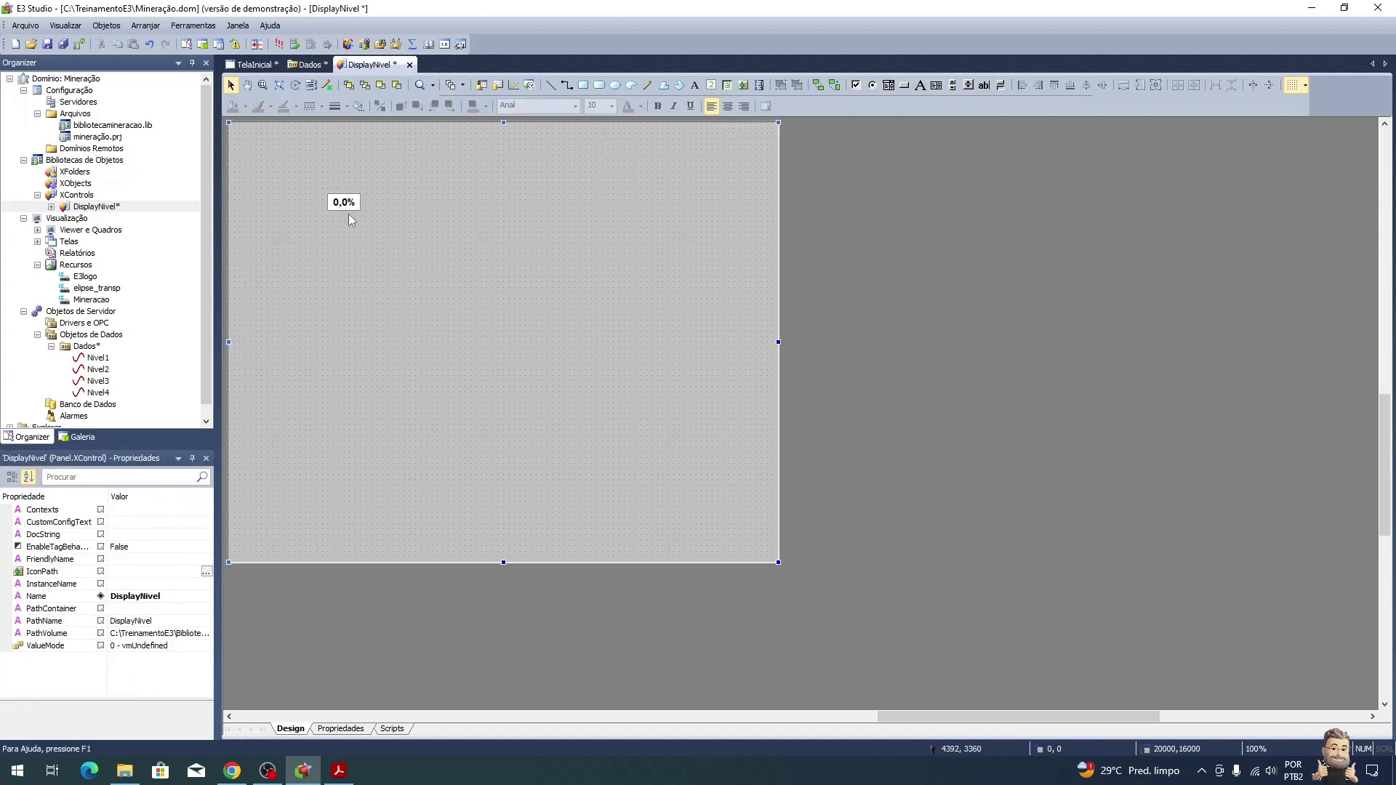
Step: Set the text's Value to 95 so it displays 95,0%
left_click(344, 206)
left_click(161, 560)
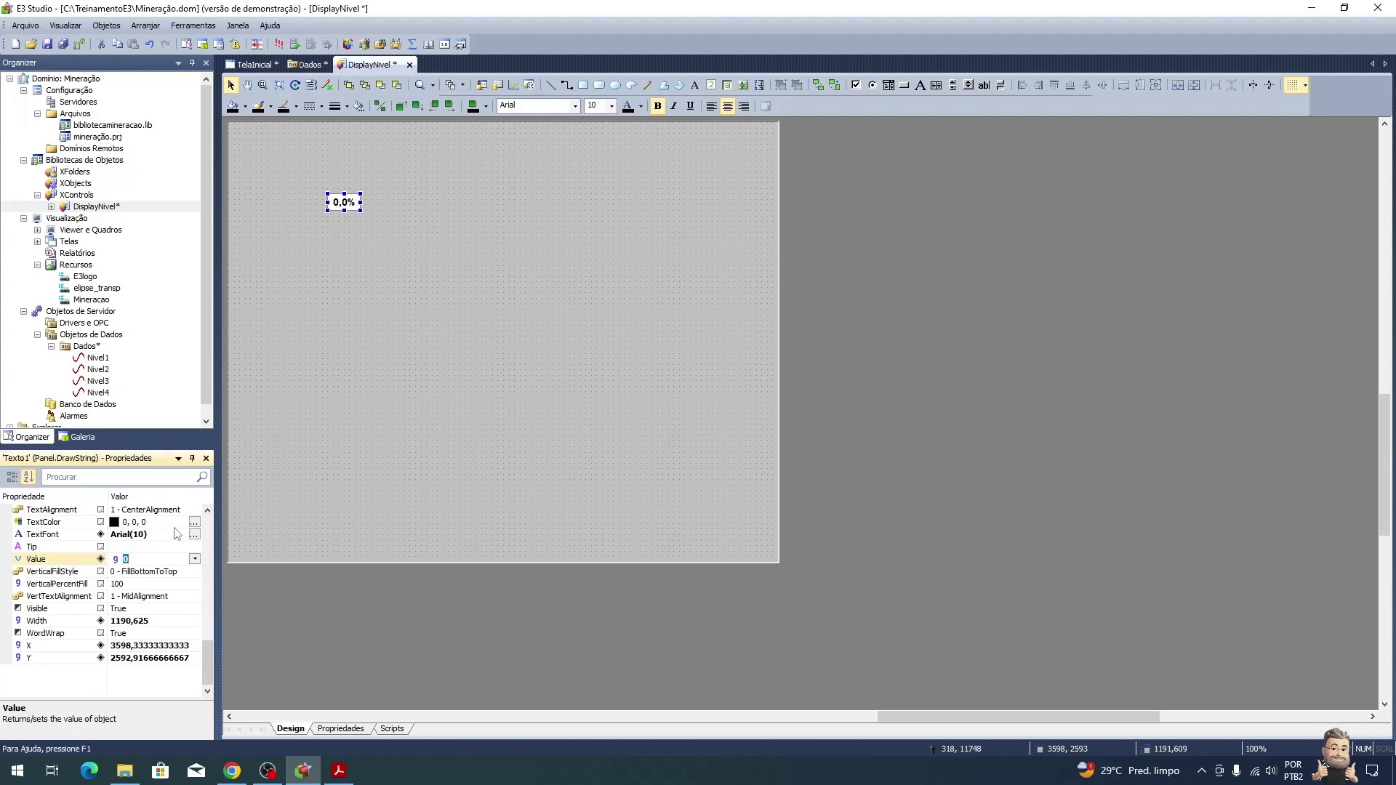
type("95")
key("Return")
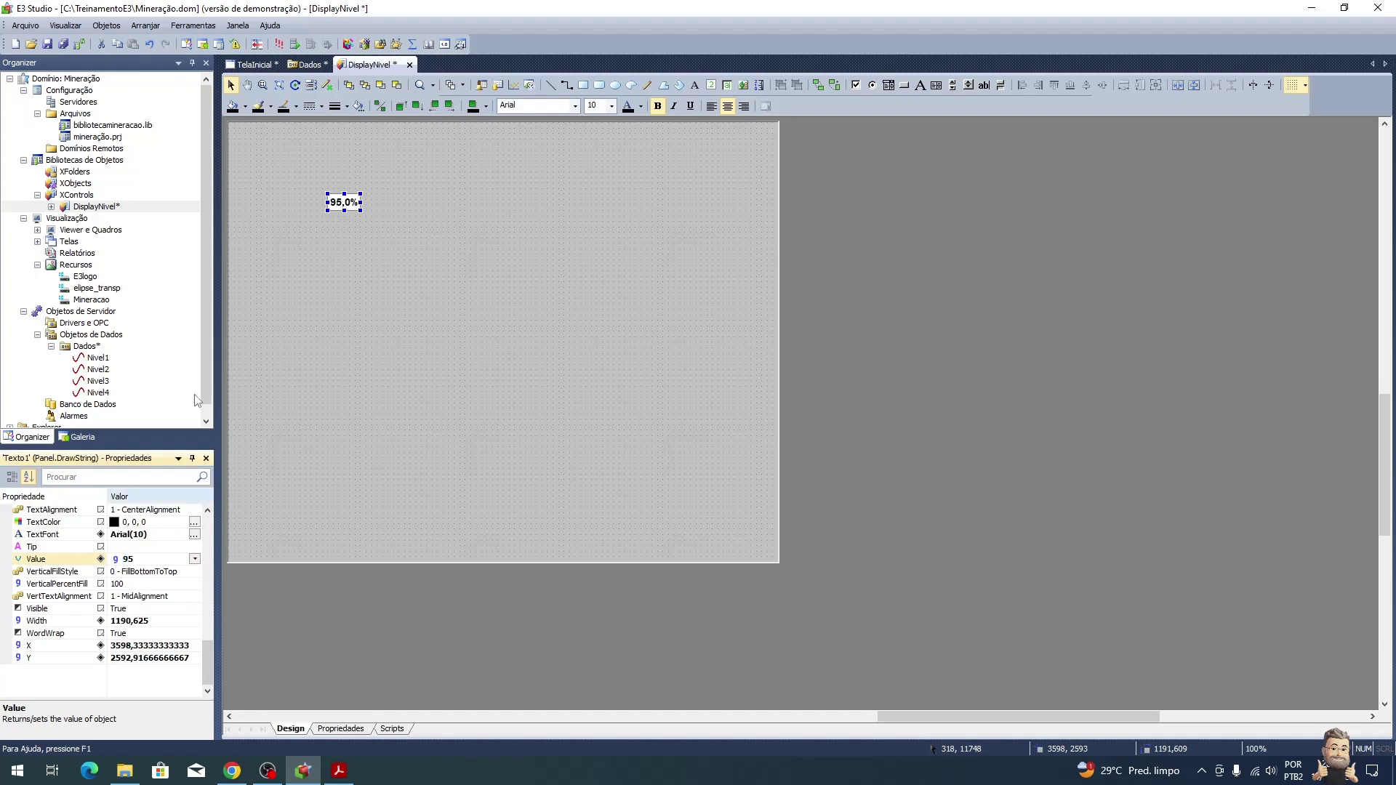
left_click(384, 310)
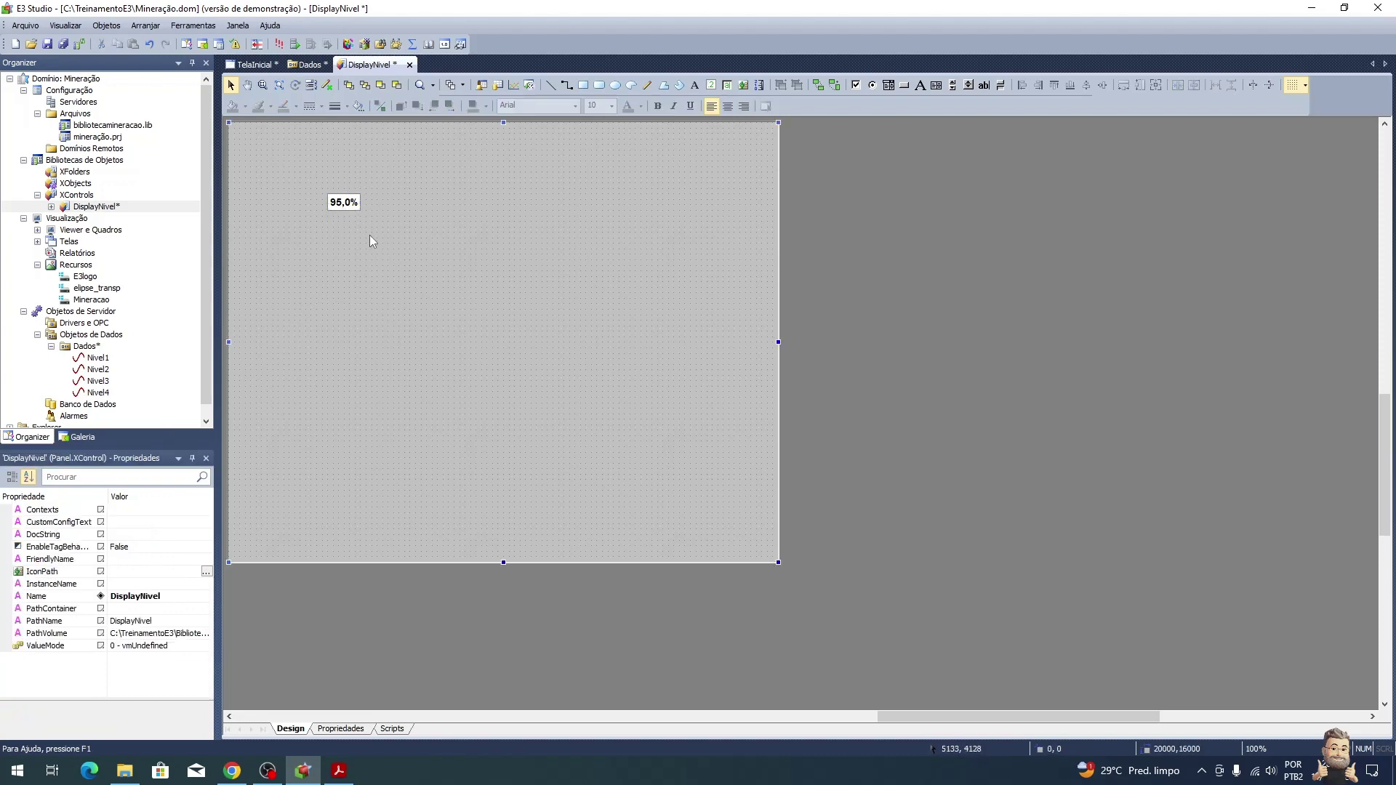
left_click(354, 211)
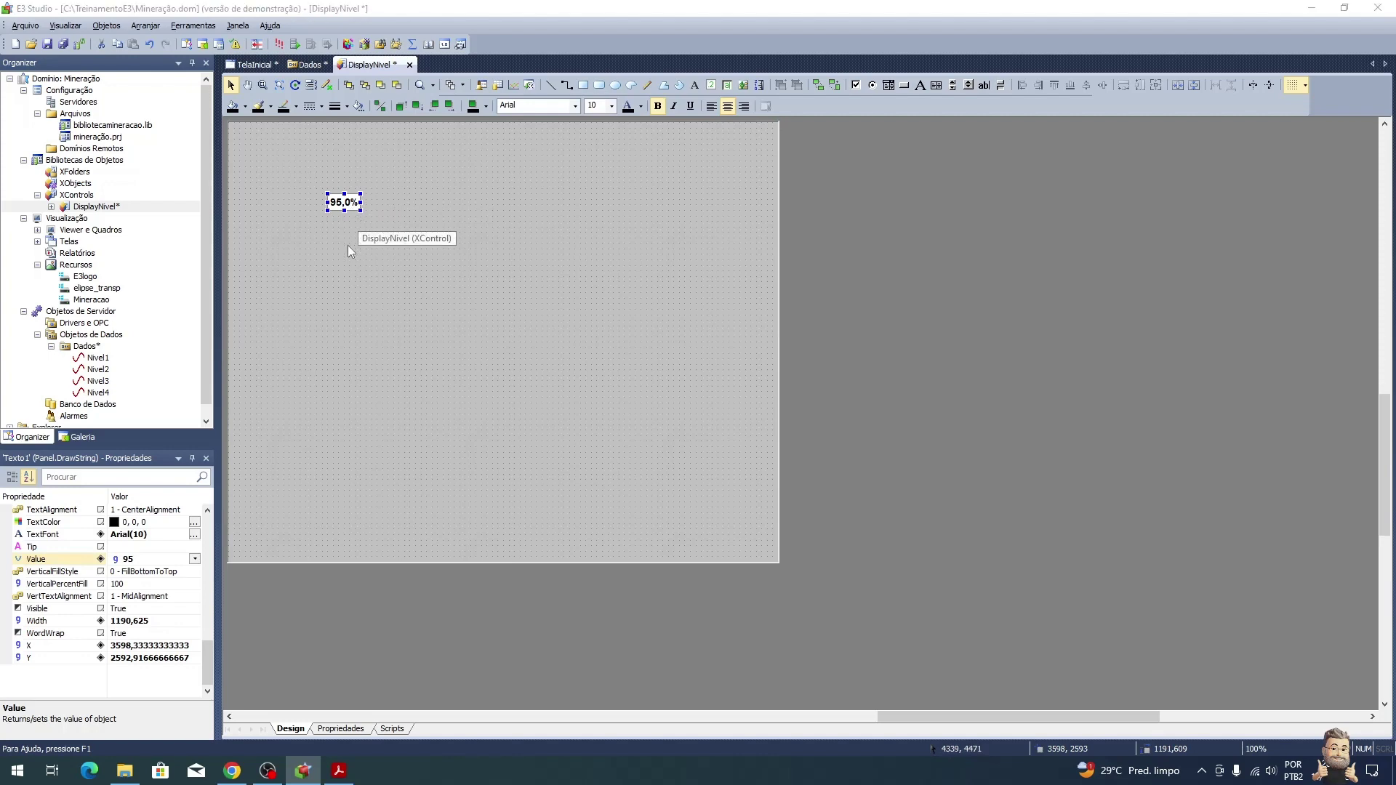
key("alt+Tab")
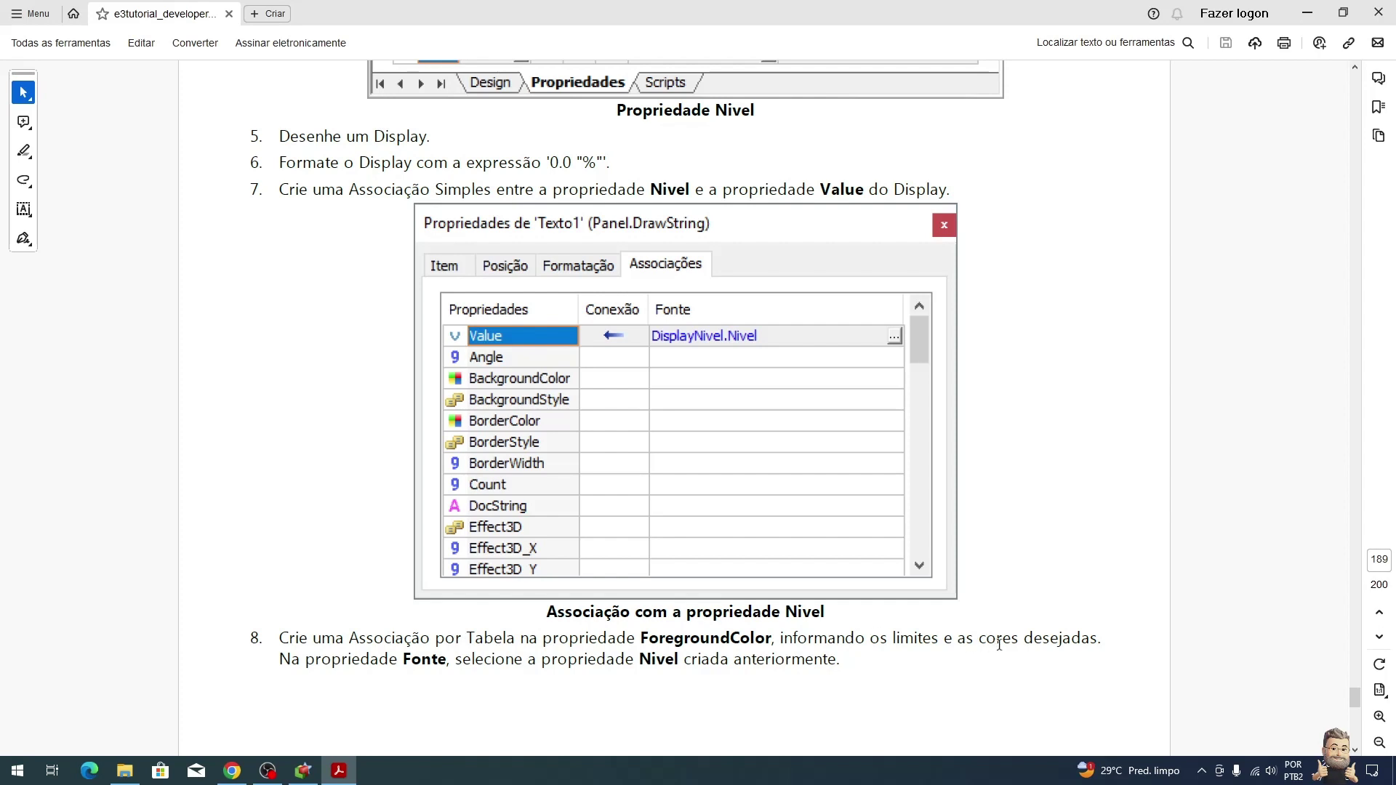
Step: Open Texto1's properties on Associações and bring up ForegroundColor's connection types
scroll(473, 676, "down", 2)
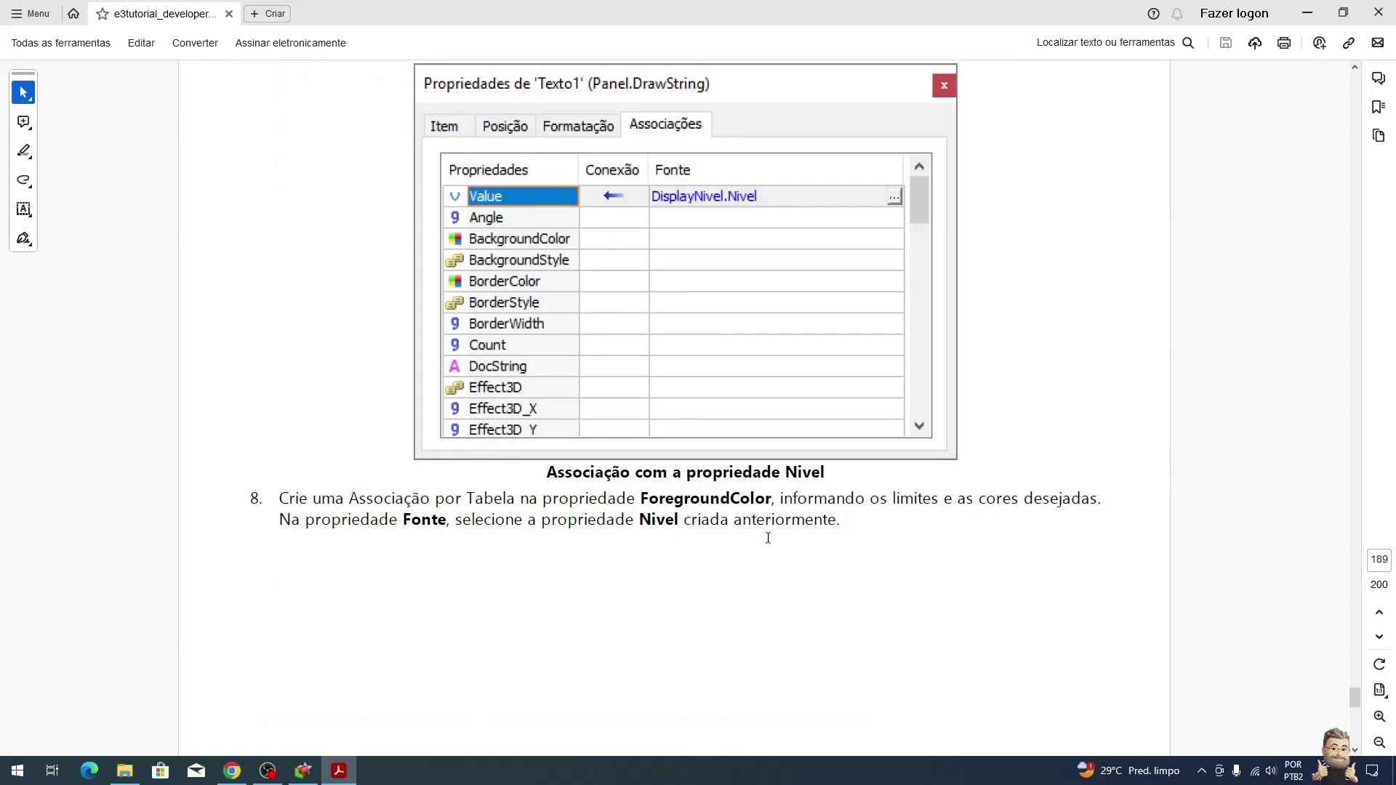
scroll(774, 531, "down", 10)
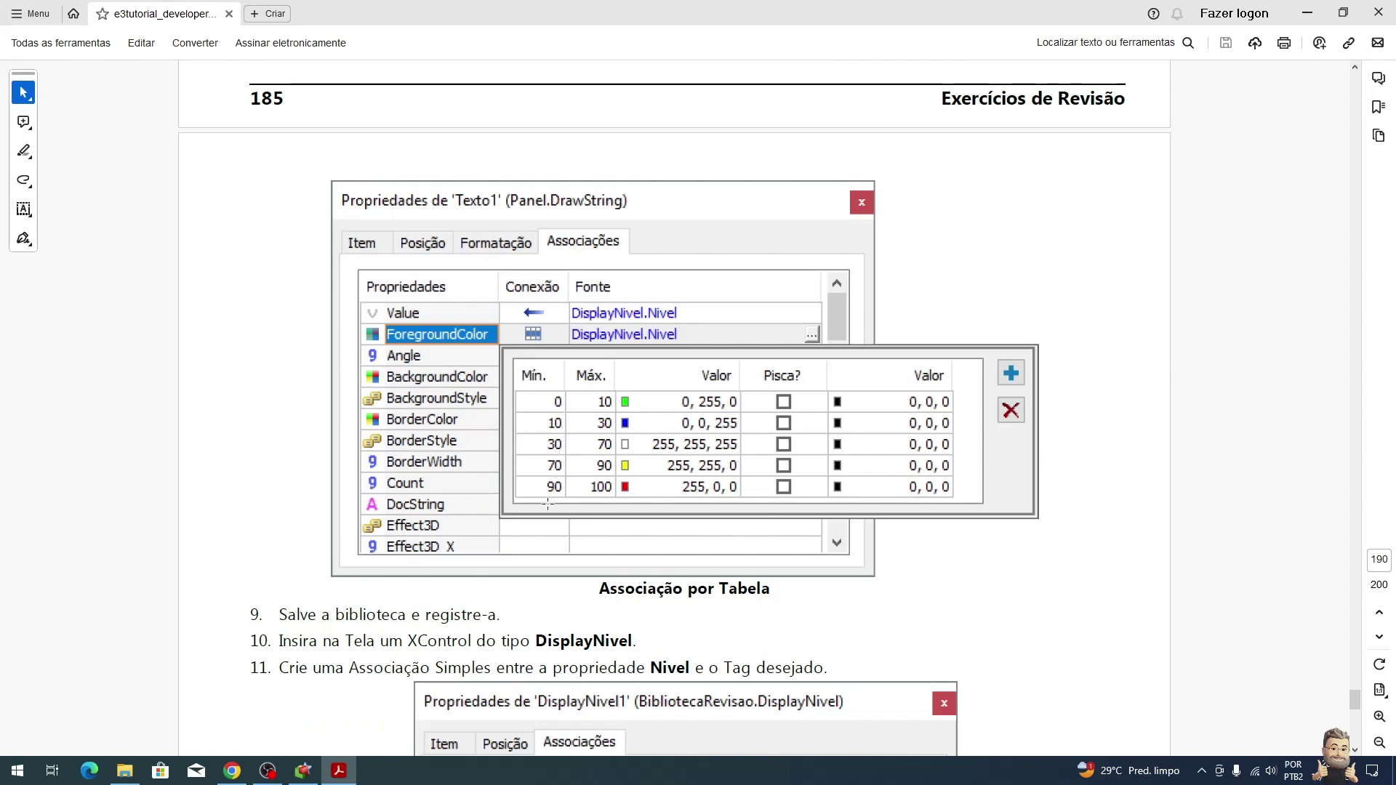
key("alt+Tab")
right_click(343, 203)
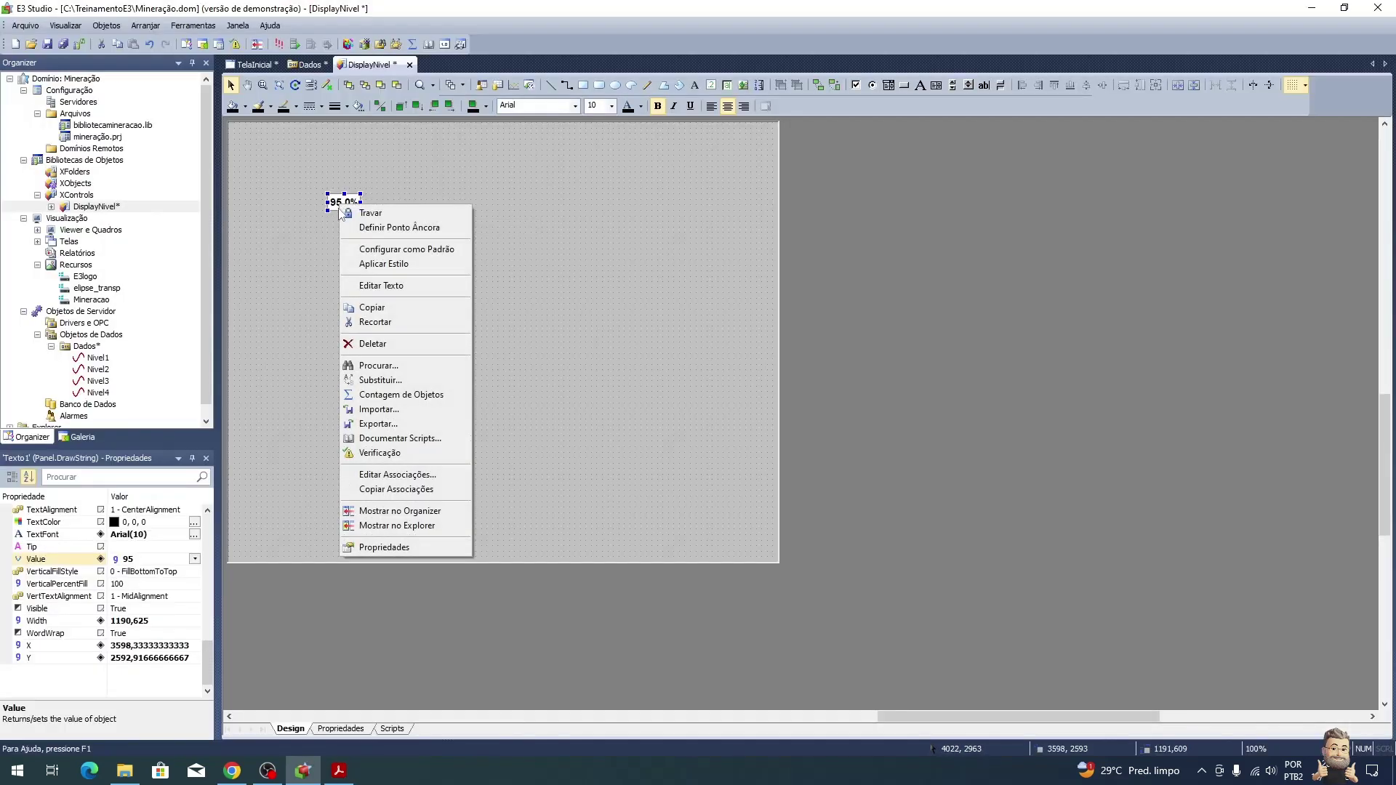
left_click(429, 547)
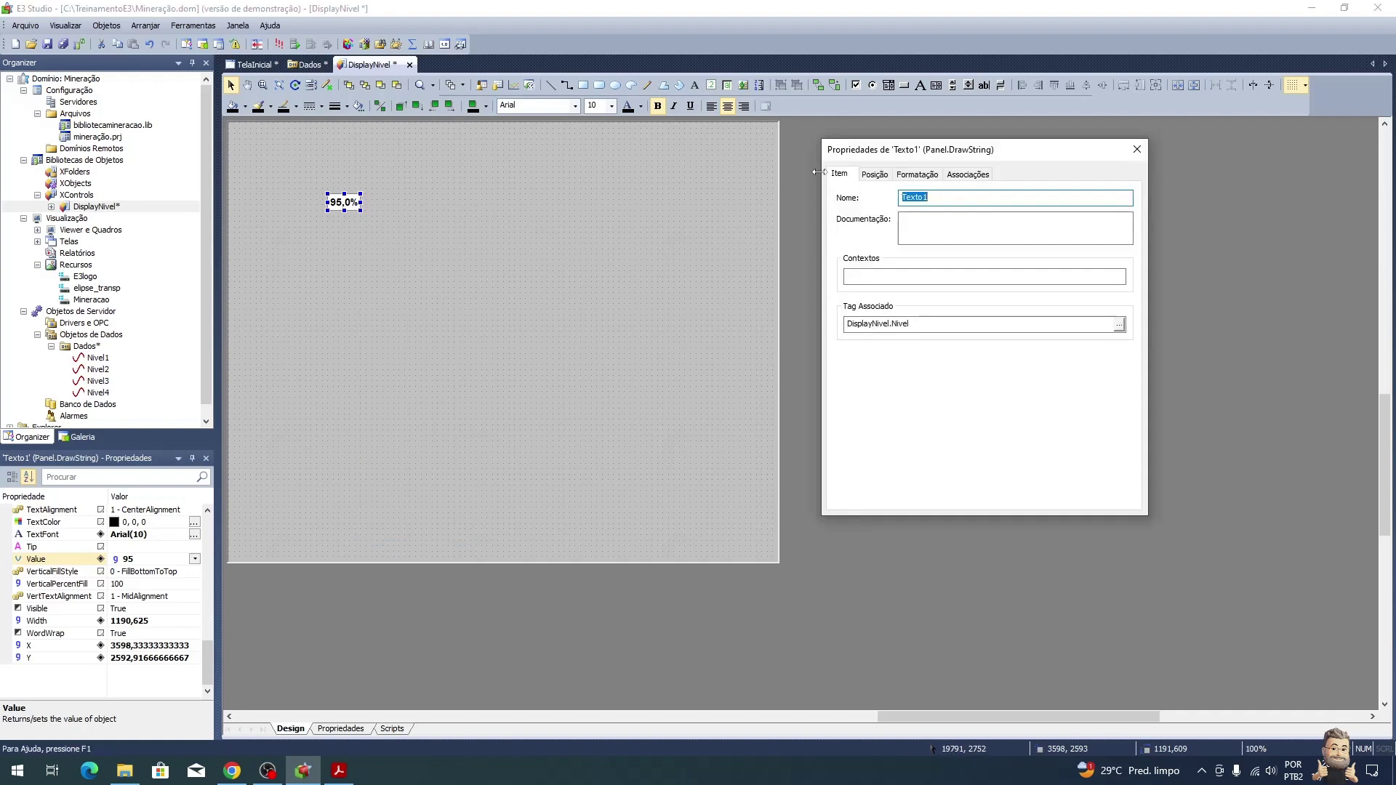
left_click(974, 173)
scroll(998, 400, "down", 5)
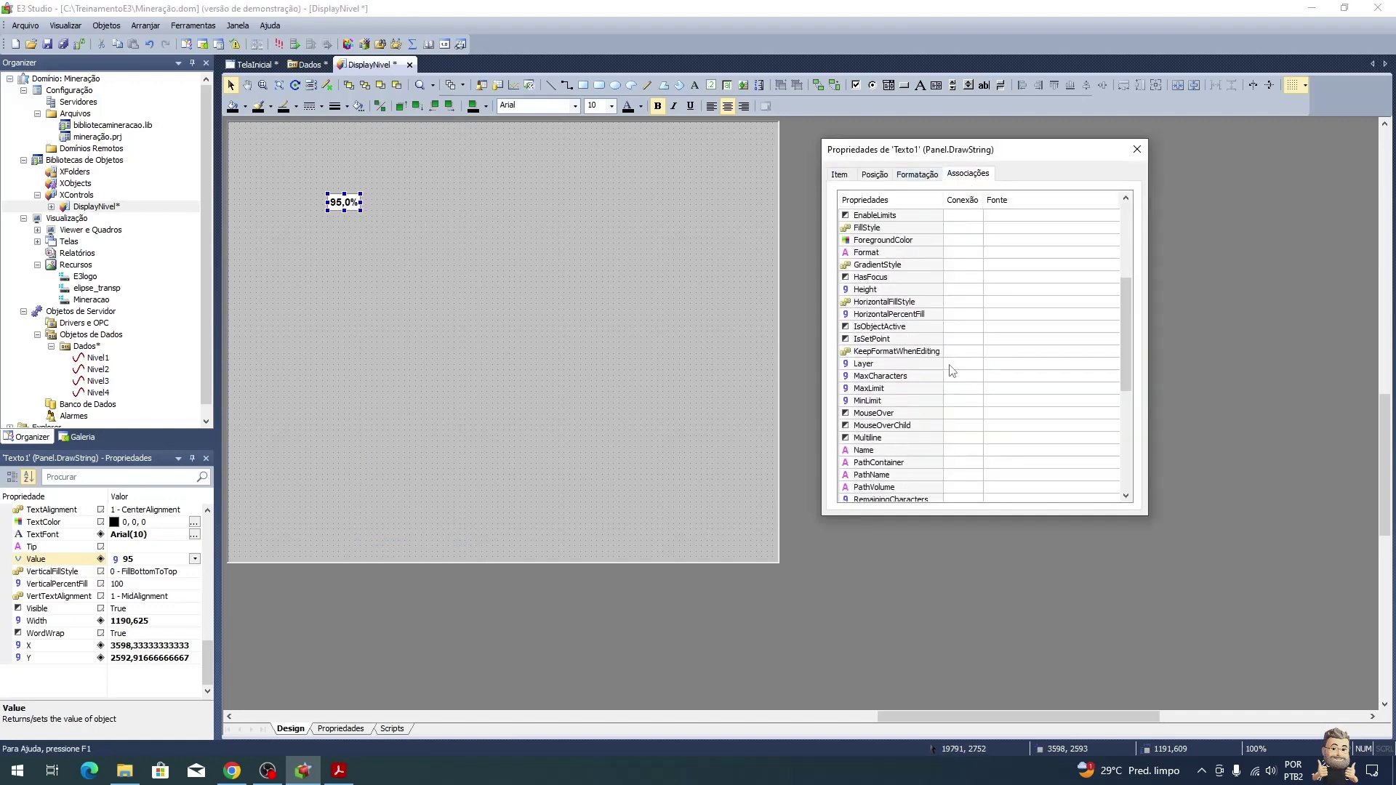
left_click(957, 242)
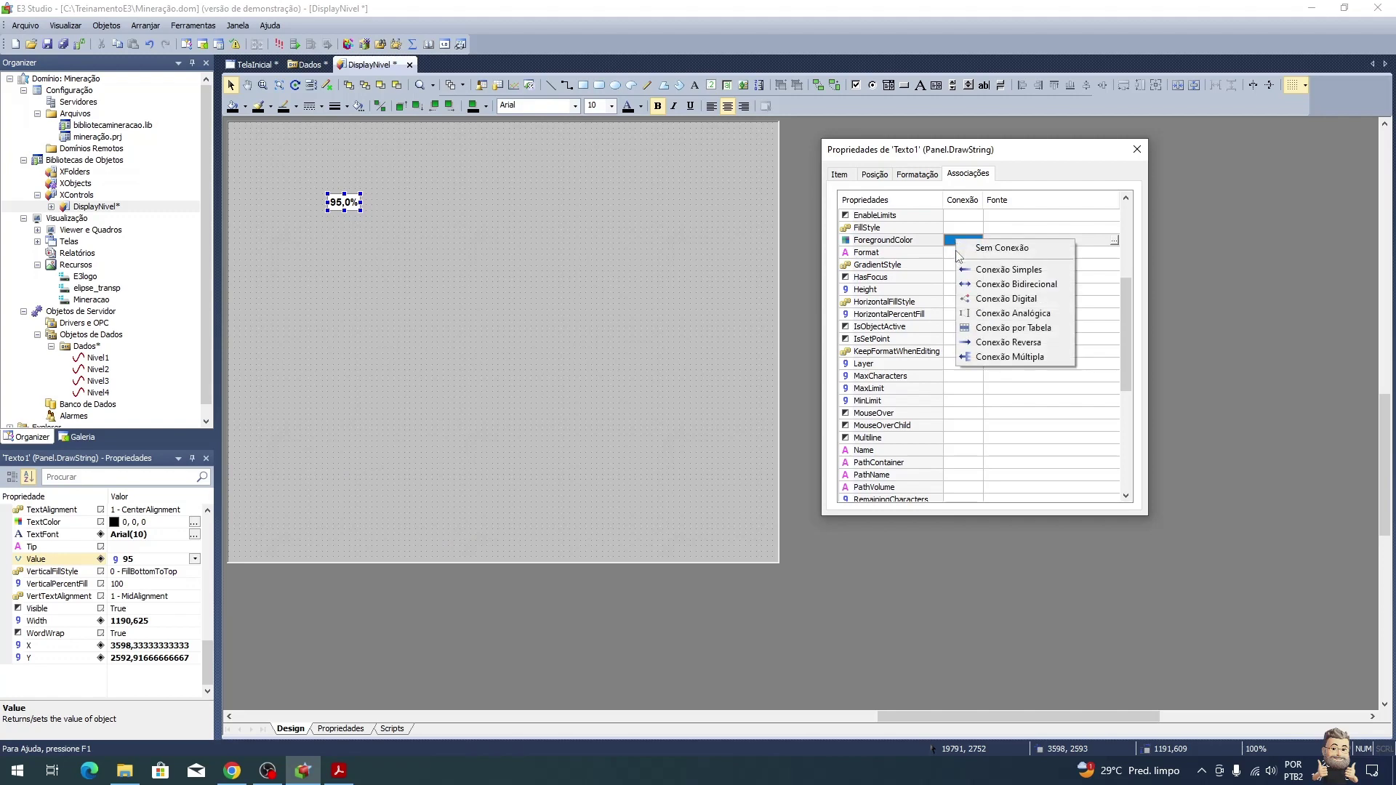
Step: Give ForegroundColor a table connection and add range rows to it
left_click(1005, 331)
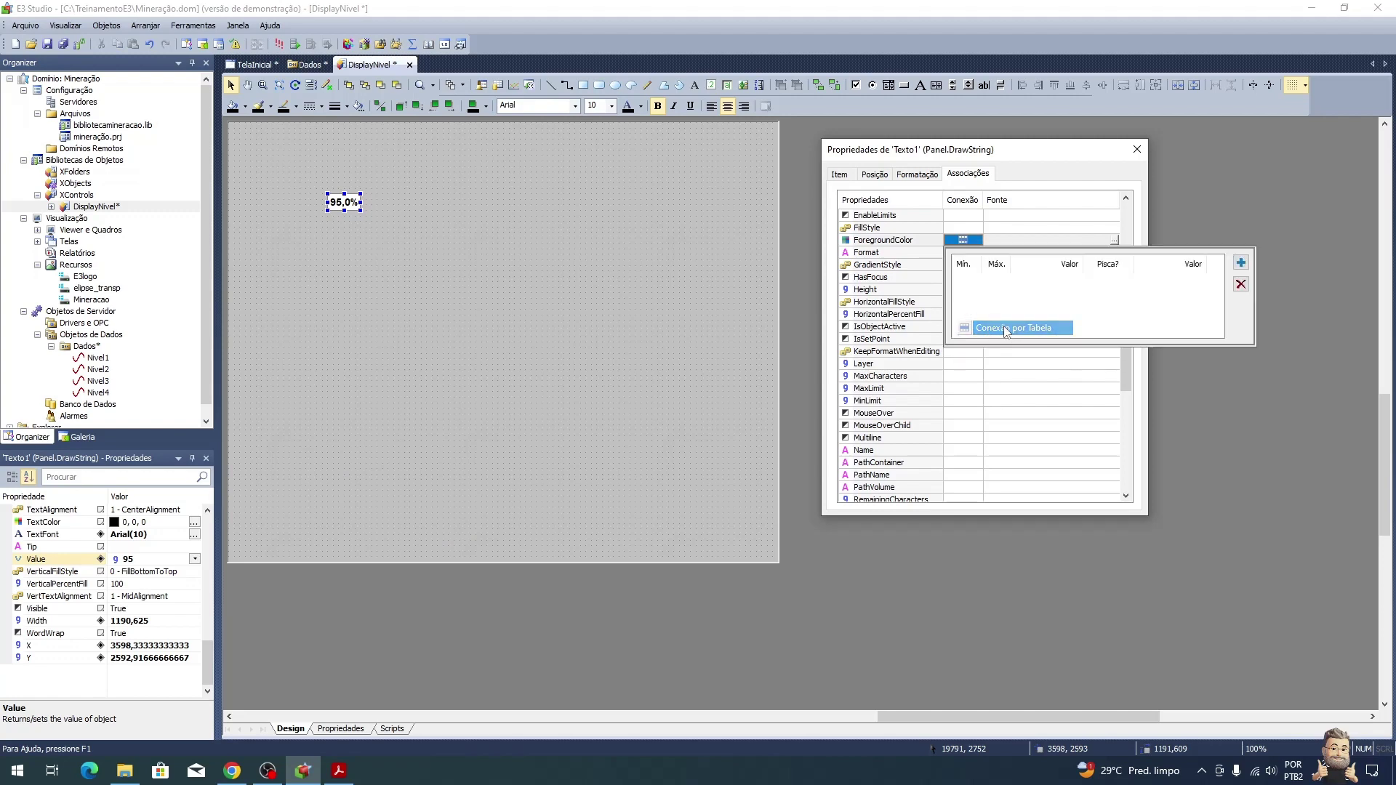
left_click(1241, 264)
left_click(1240, 264)
left_click(1241, 264)
left_click(1241, 264)
left_click(1241, 264)
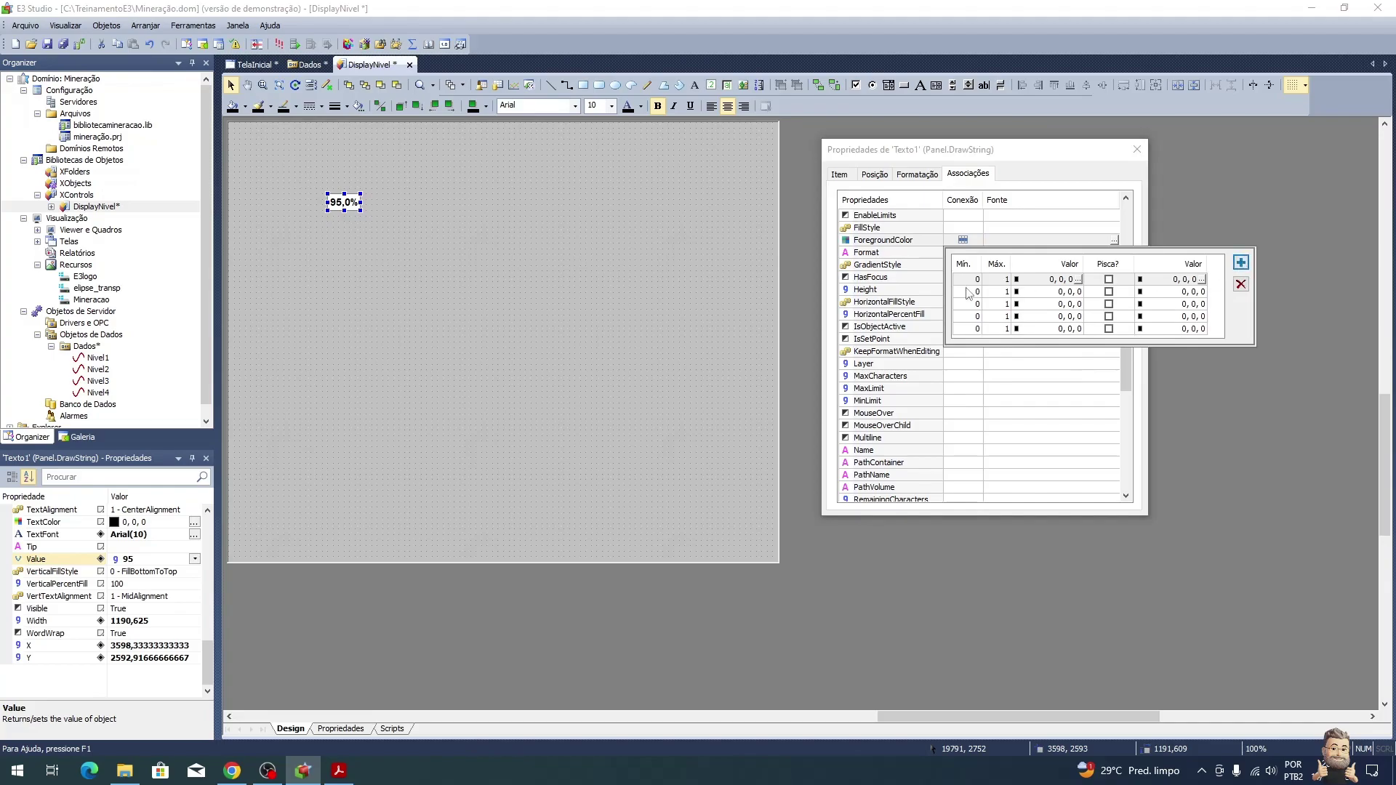
key("alt+Tab")
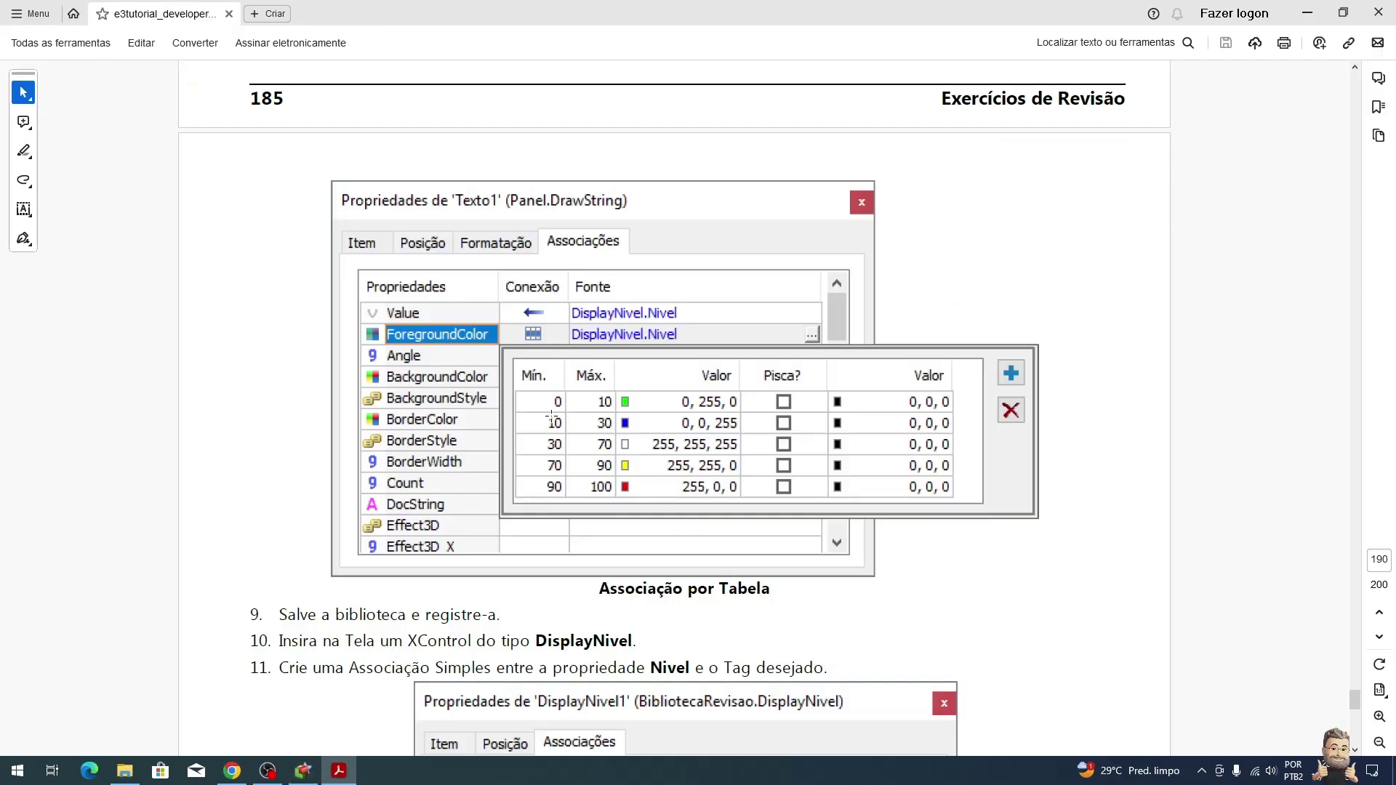
key("alt+Tab")
Step: Enter the colour table ranges 0–10, 10–30 and 30–70
left_click(998, 281)
type("10")
left_click(1004, 292)
type("30")
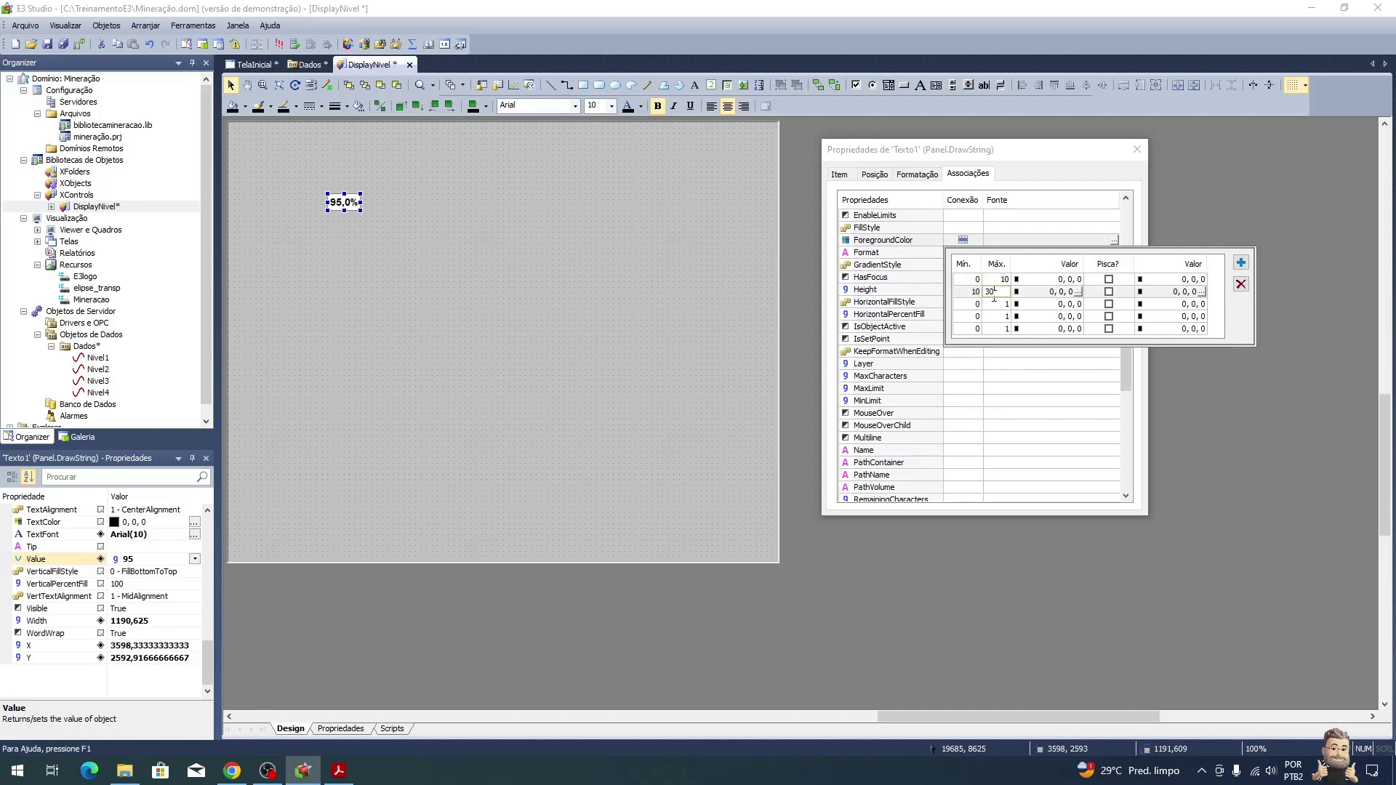
left_click(966, 305)
type("30")
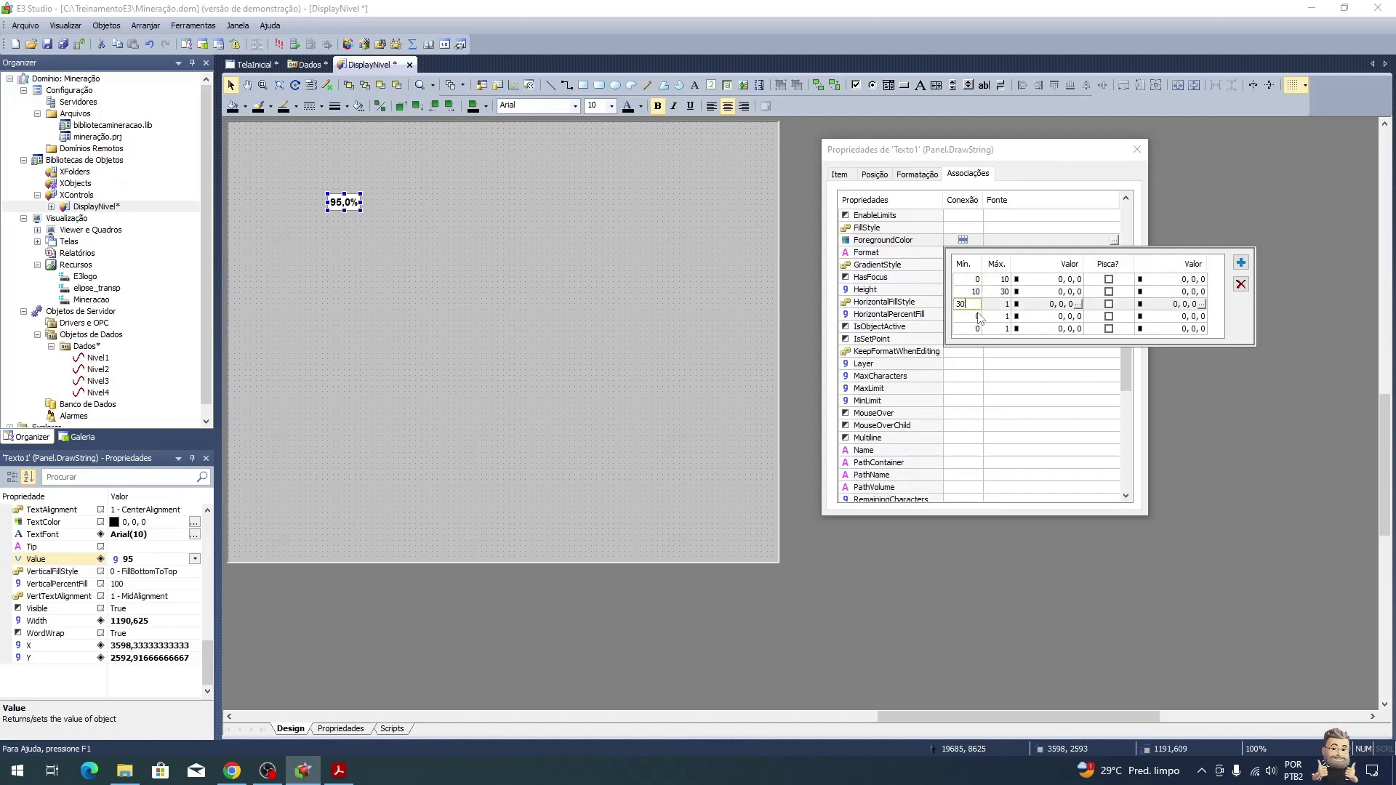
left_click(1002, 304)
type("70")
Step: Enter the remaining colour table ranges 70–90 and 90–100
left_click(967, 316)
type("70")
left_click(1001, 318)
type("90")
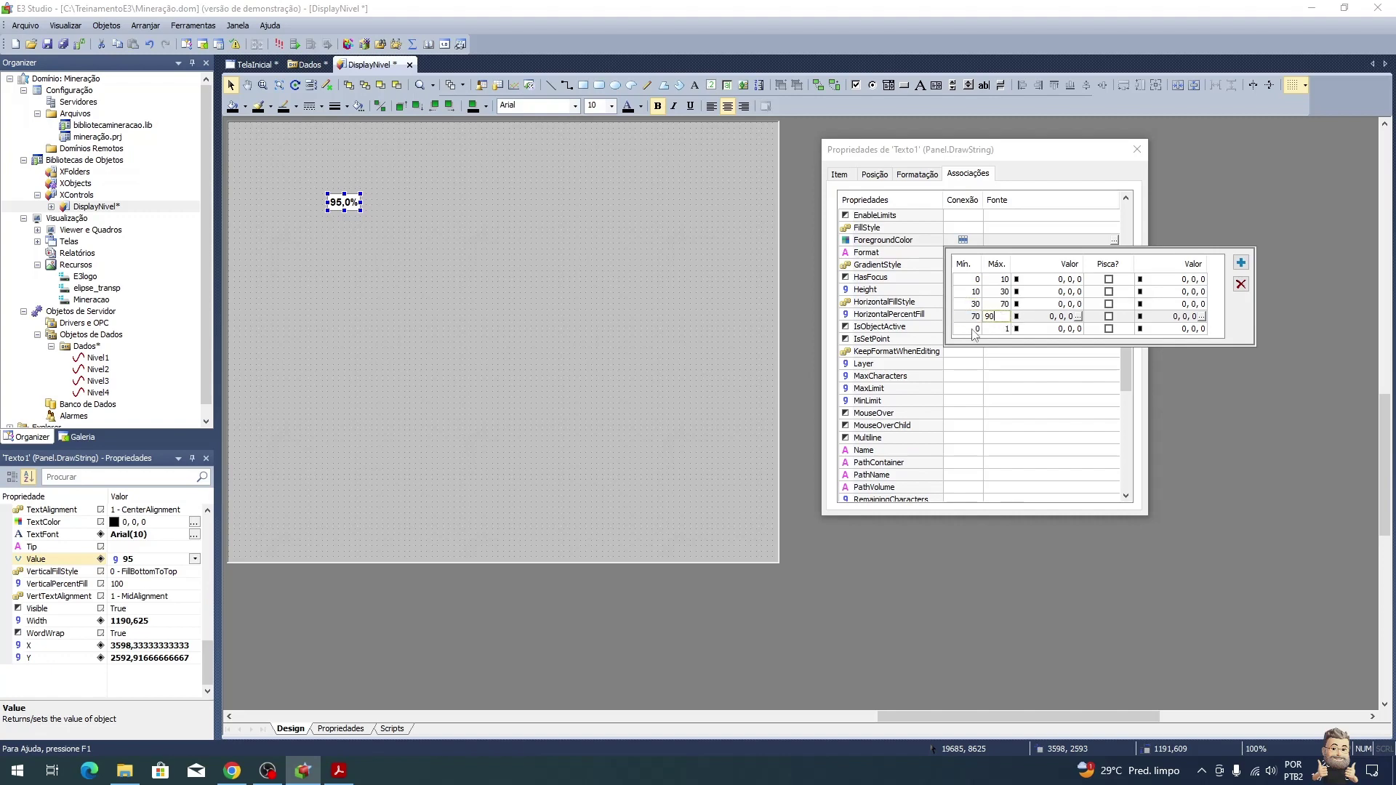
left_click(975, 328)
type("90")
left_click(1001, 328)
type("100")
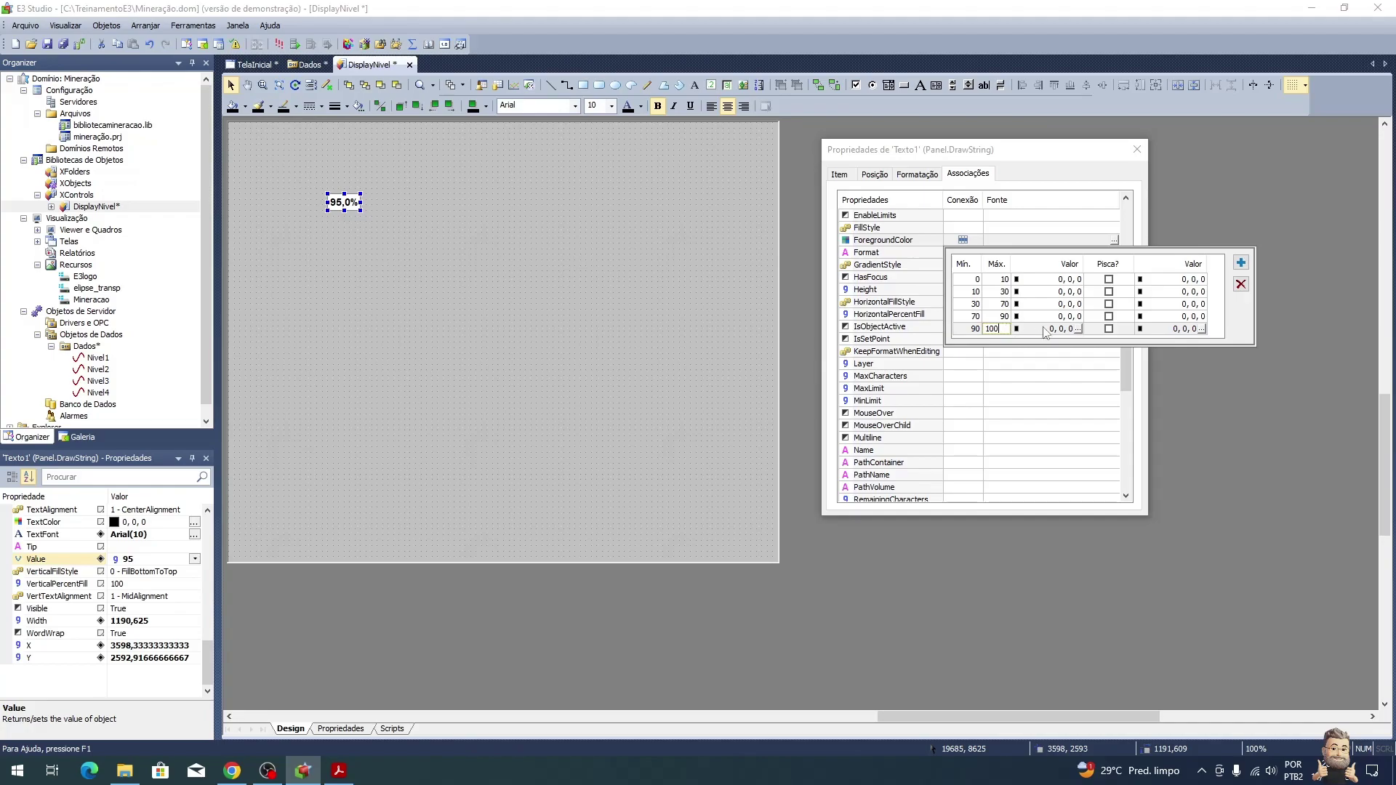
key("alt+Tab")
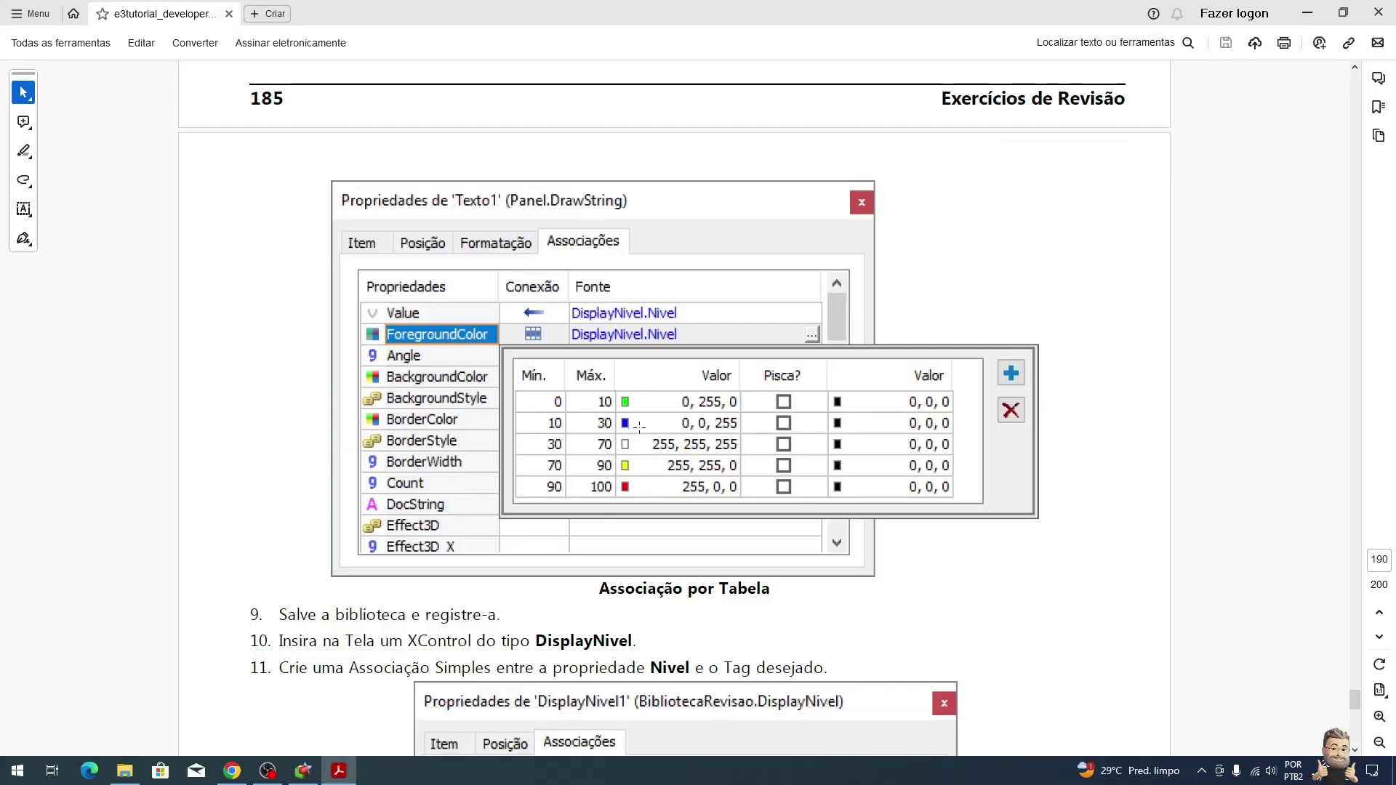
Step: Set the 0–10 range to green and the 10–30 range to blue
key("alt+Tab")
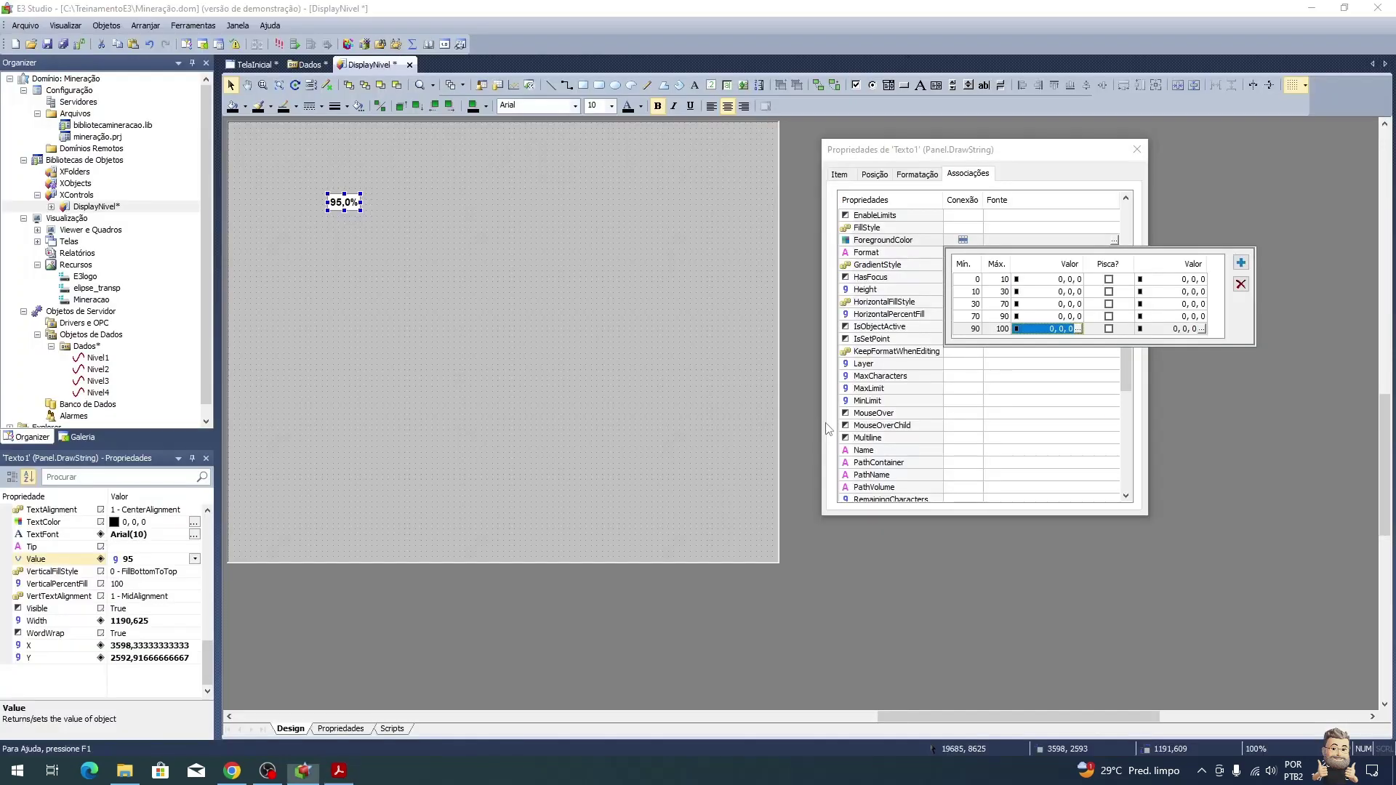
double_click(1075, 284)
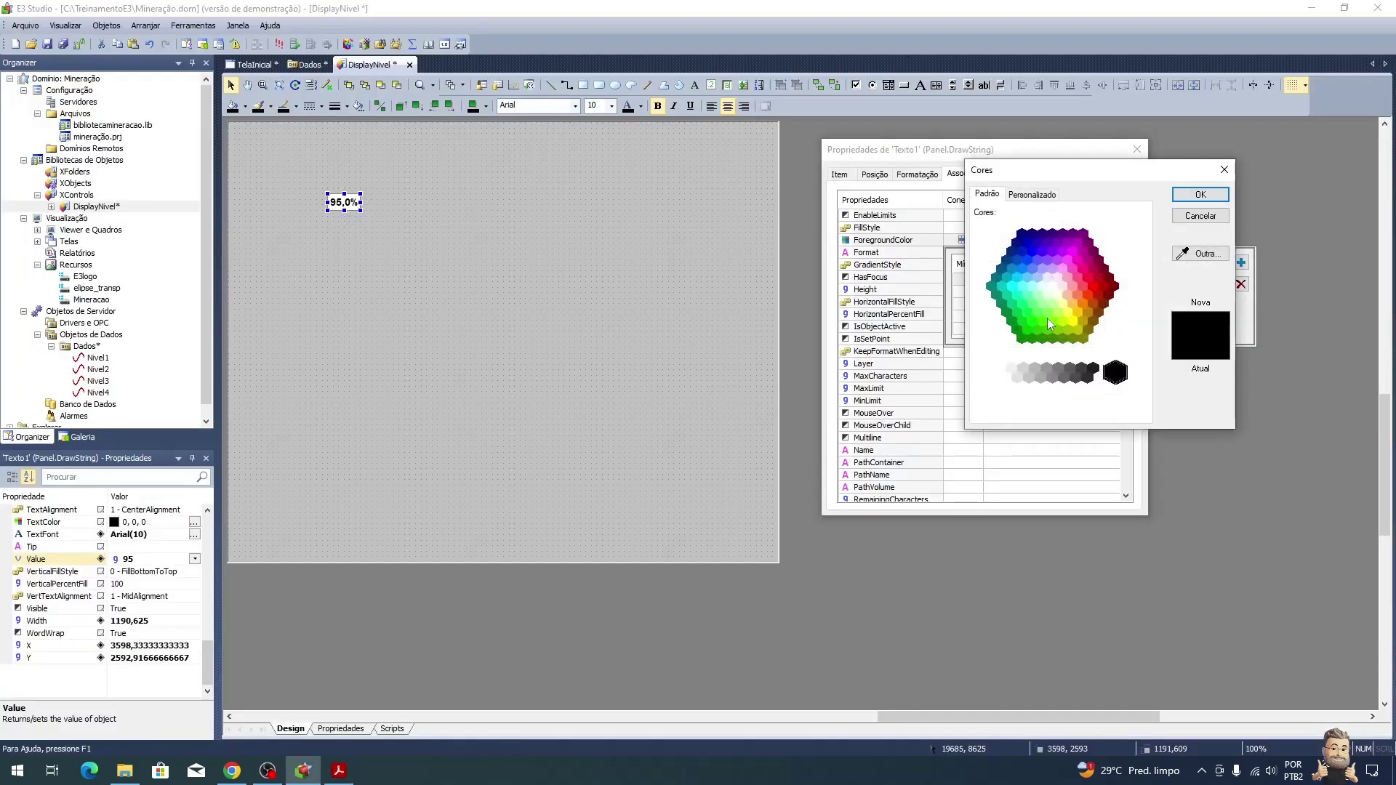
double_click(1036, 336)
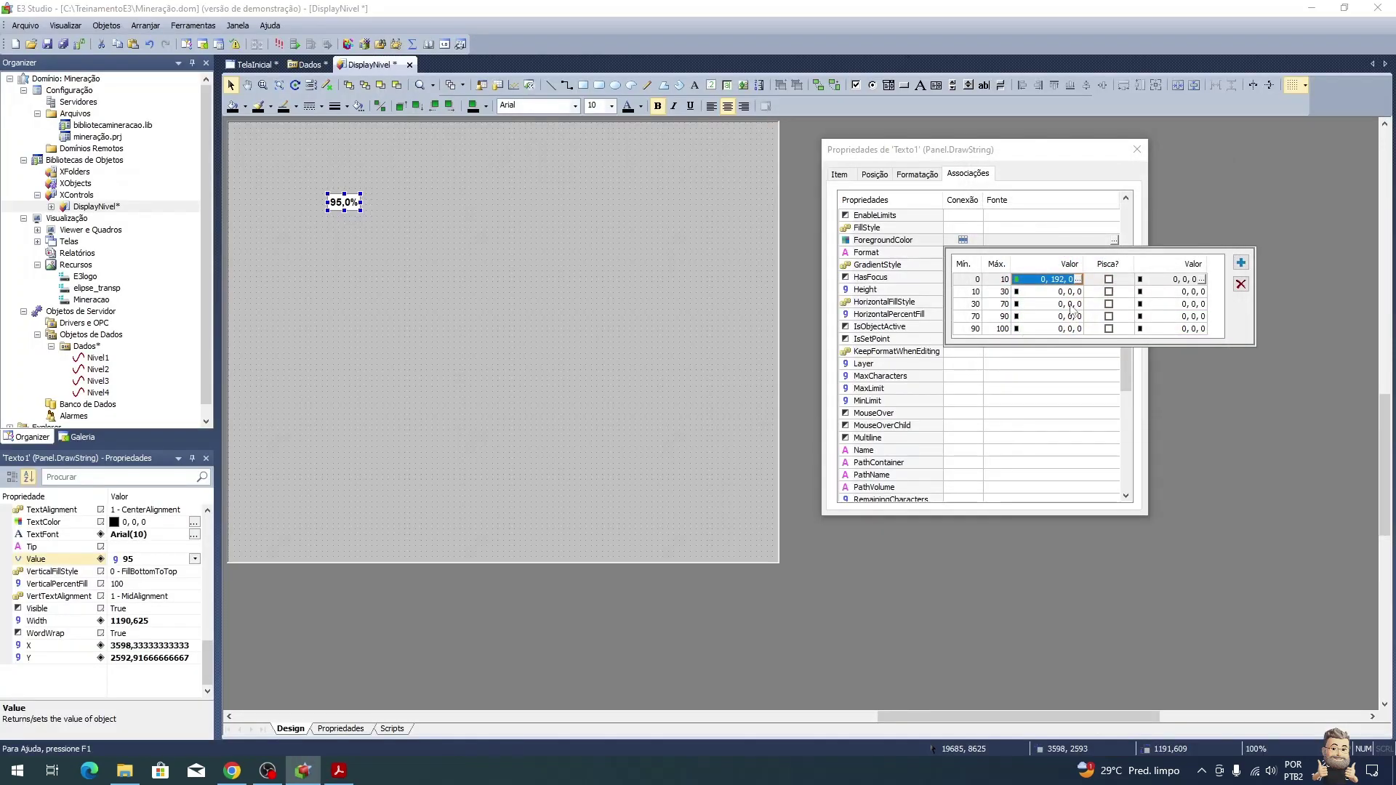
key("alt+Tab")
key("alt+Tab")
left_click(1084, 292)
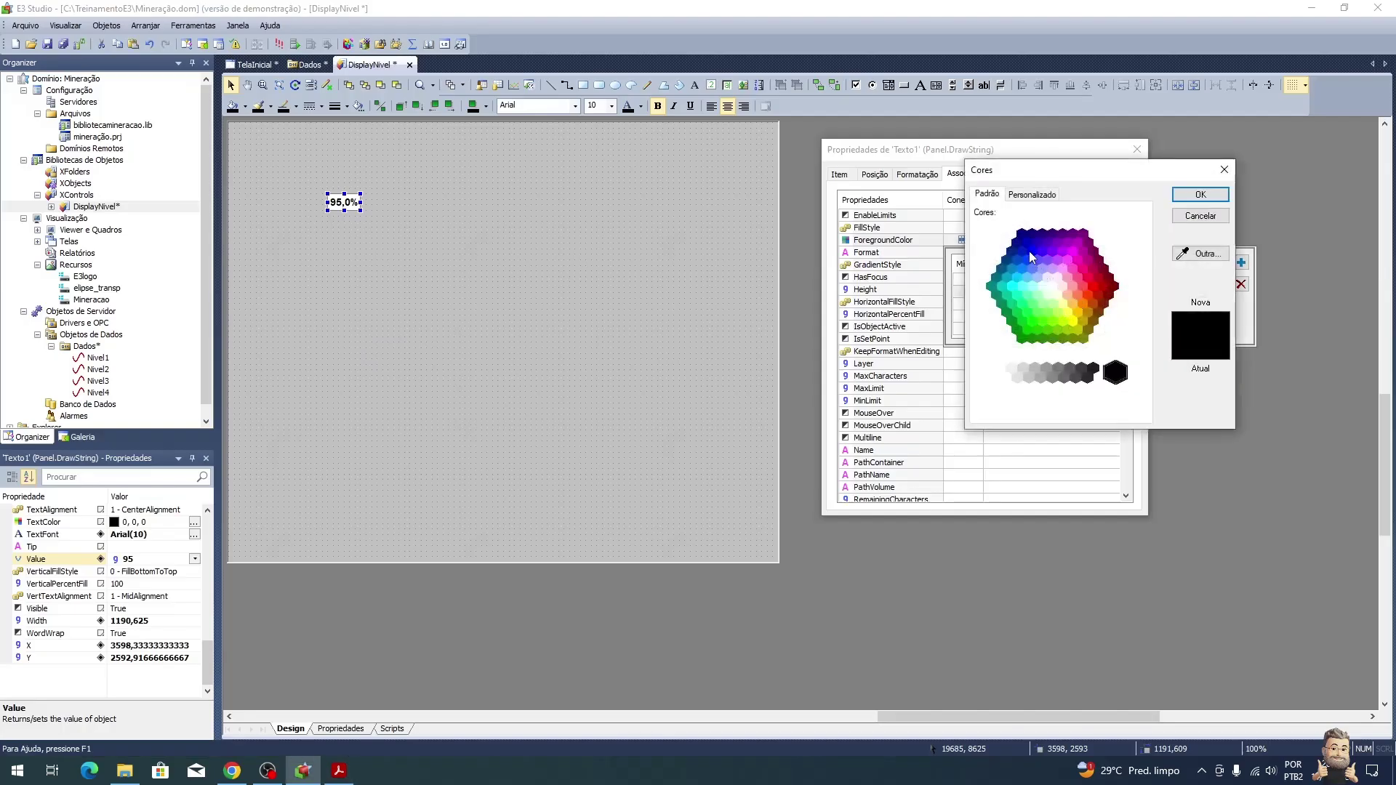
left_click(1032, 253)
key("Return")
Step: Set the 30–70 range to white, 70–90 to yellow and 90–100 to red
left_click(1069, 304)
left_click(1078, 304)
double_click(1056, 293)
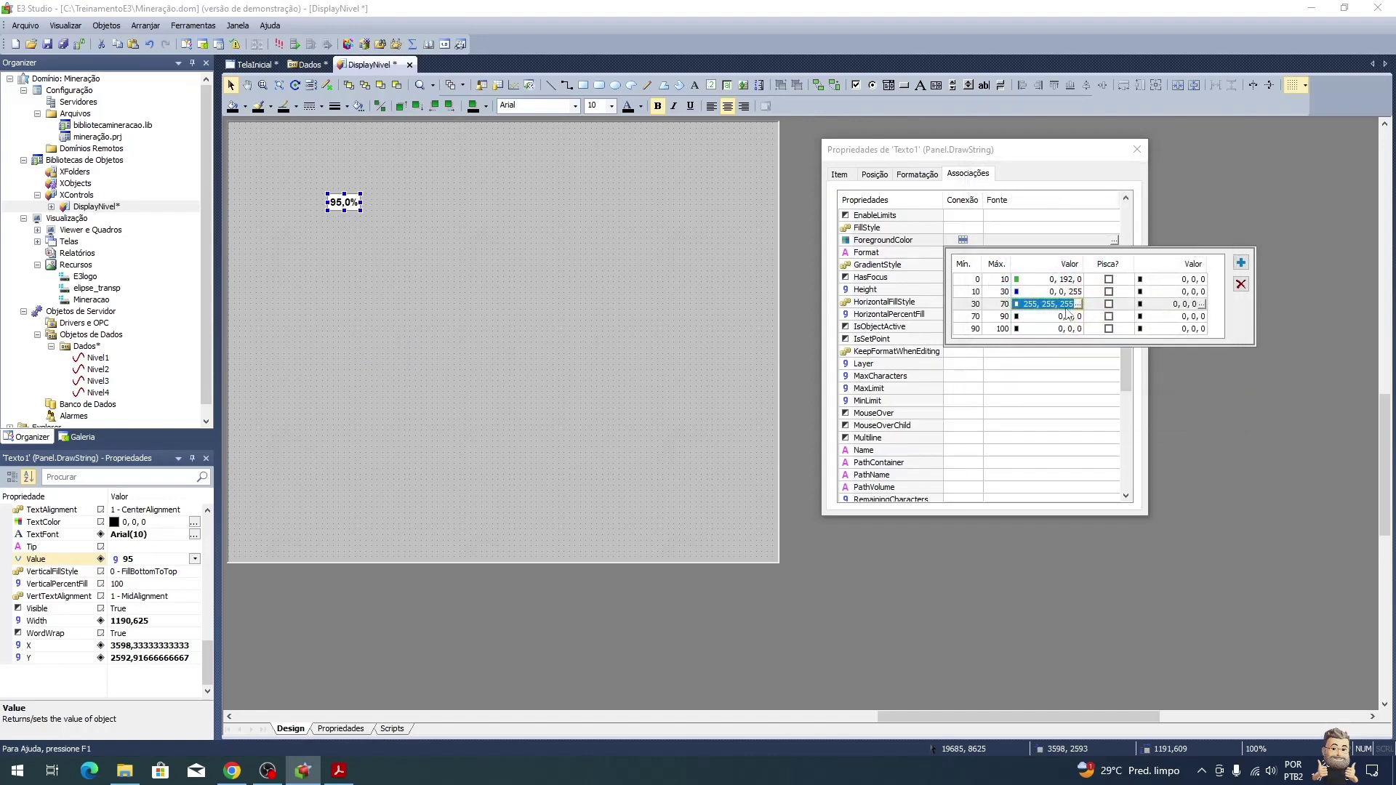
left_click(1080, 321)
left_click(1073, 321)
key("Return")
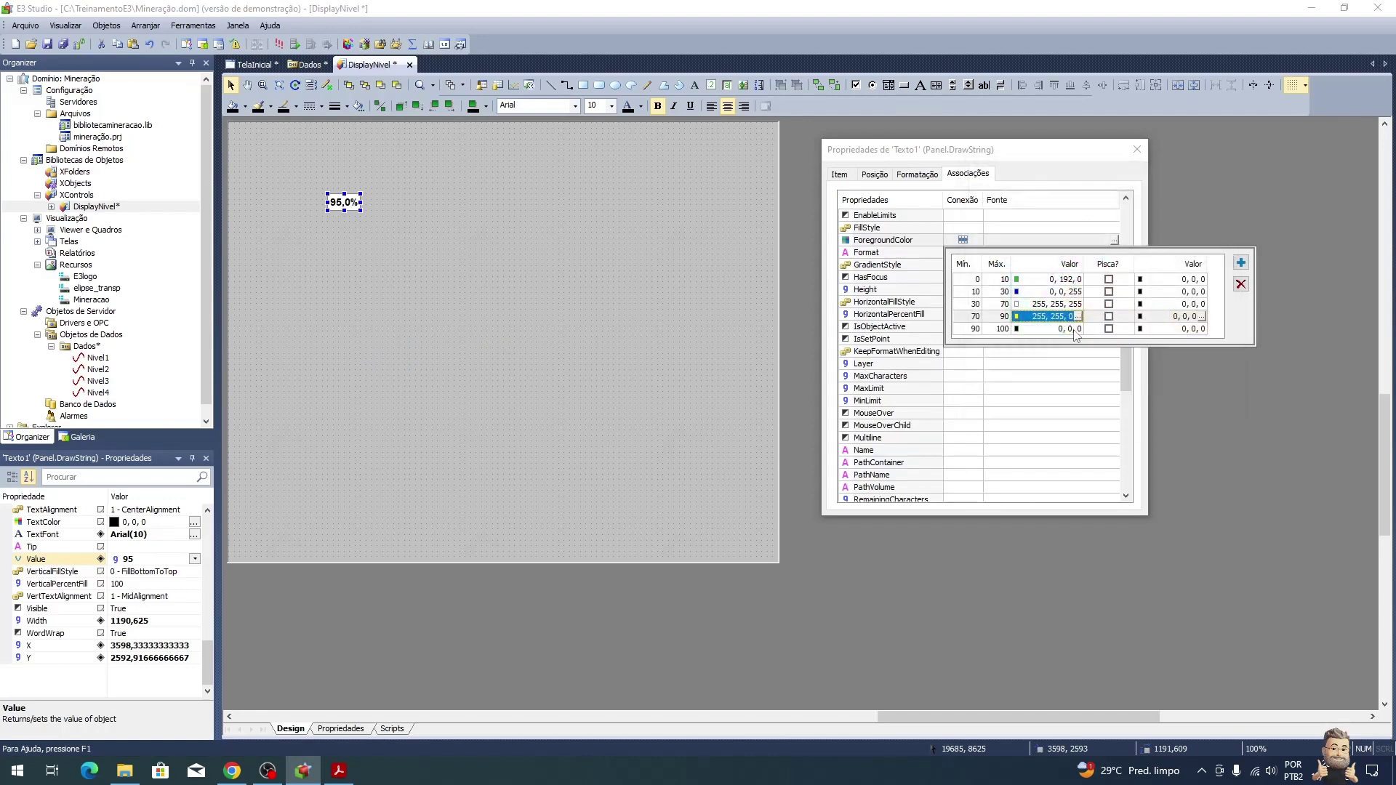
left_click(1069, 329)
left_click(1079, 329)
left_click(1096, 286)
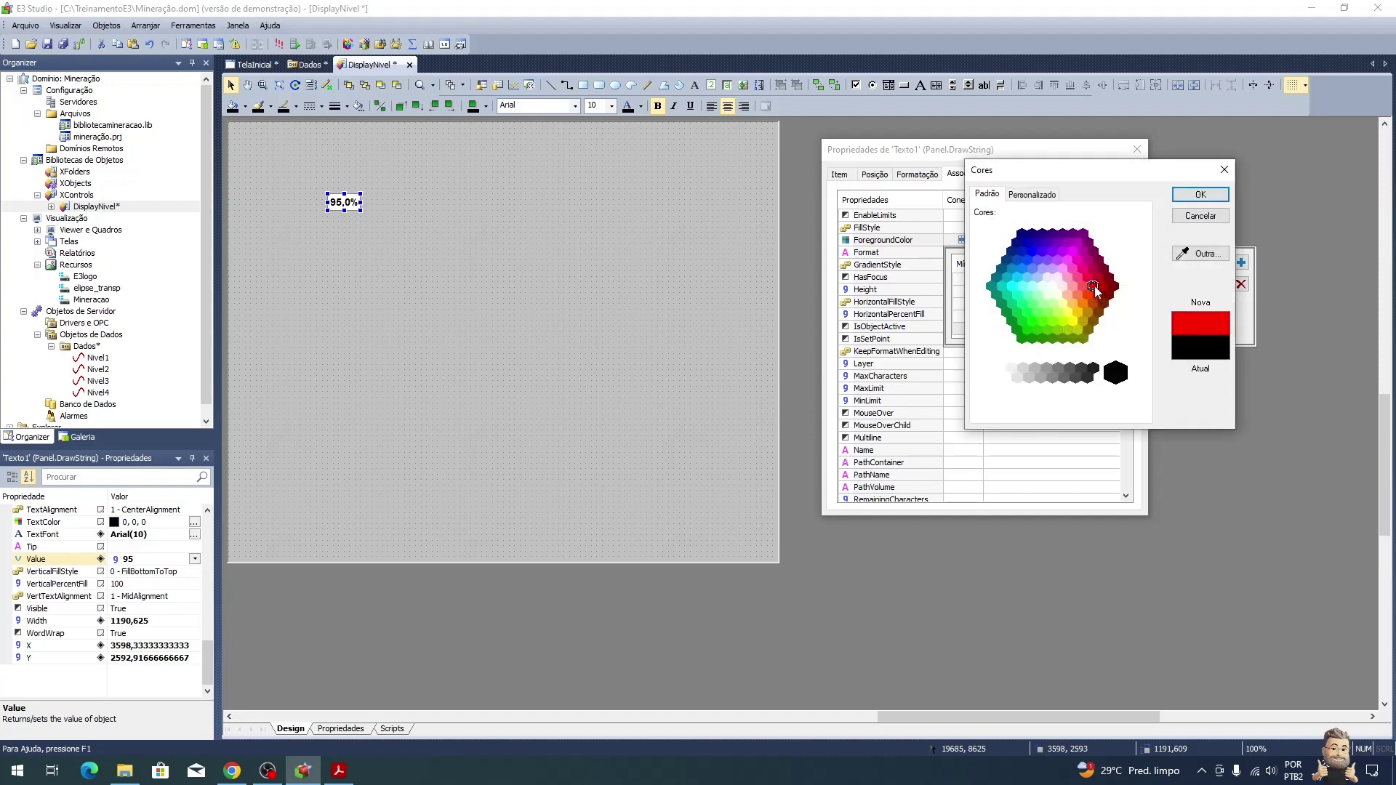
key("Return")
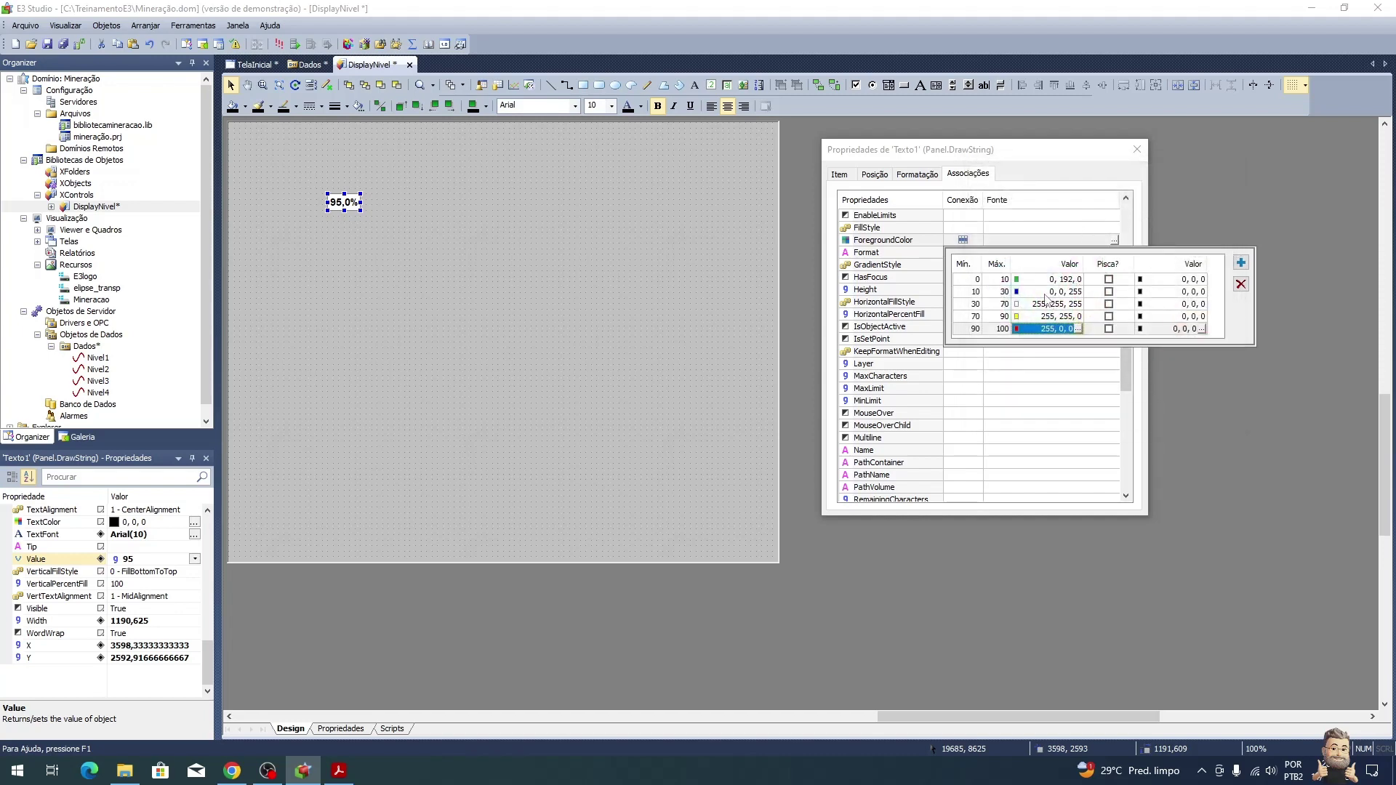
key("alt+Tab")
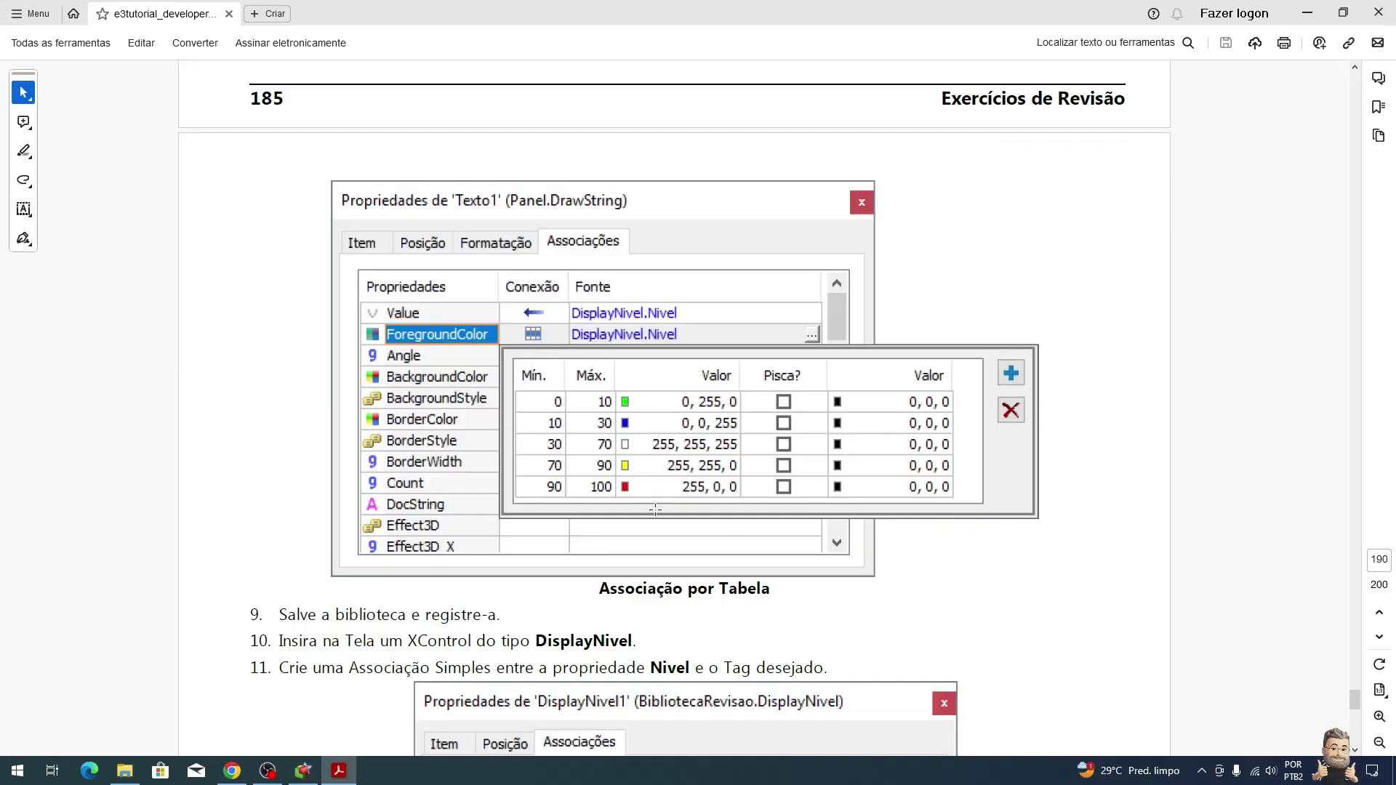
Step: Pick DisplayNivel.Nivel in AppBrowser as the ForegroundColor colour table's source
key("alt+Tab")
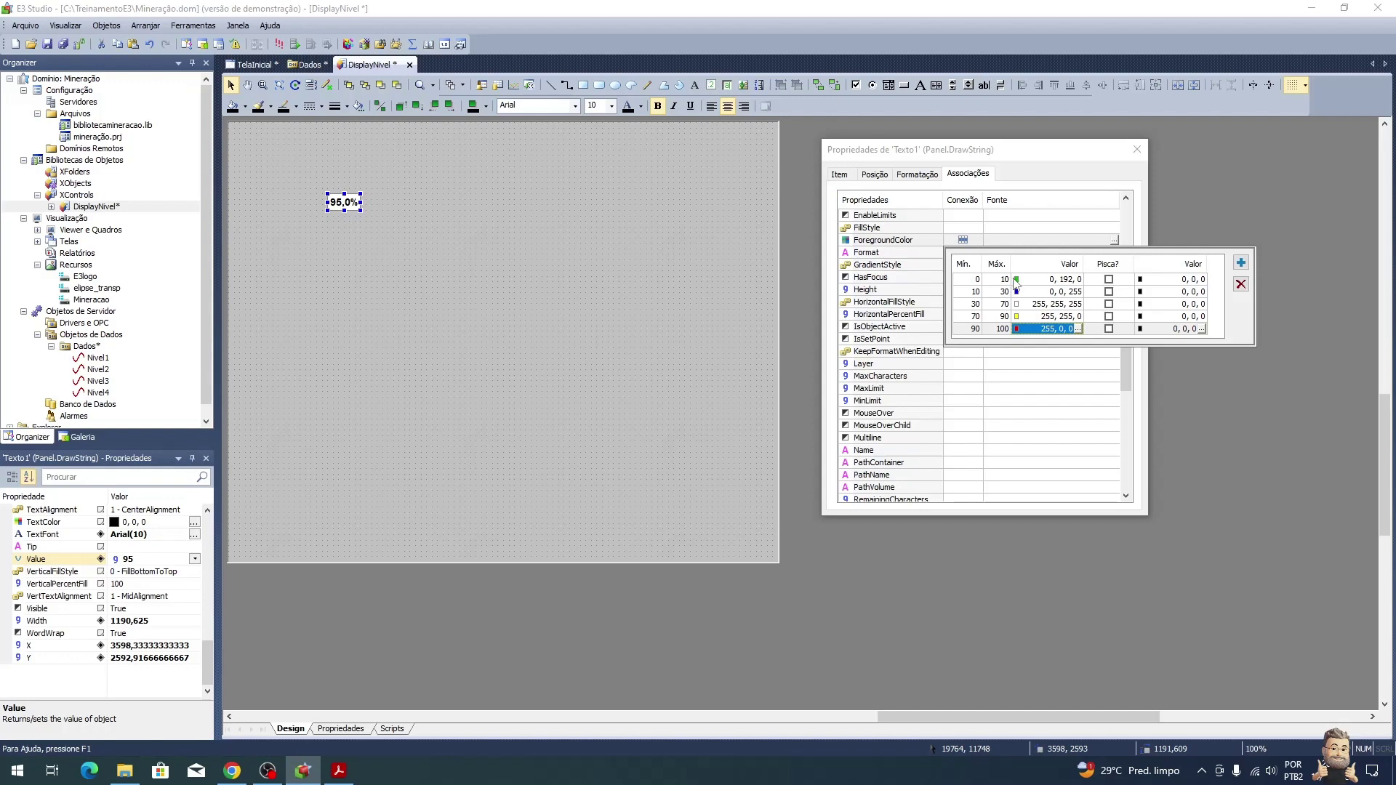
left_click(1114, 240)
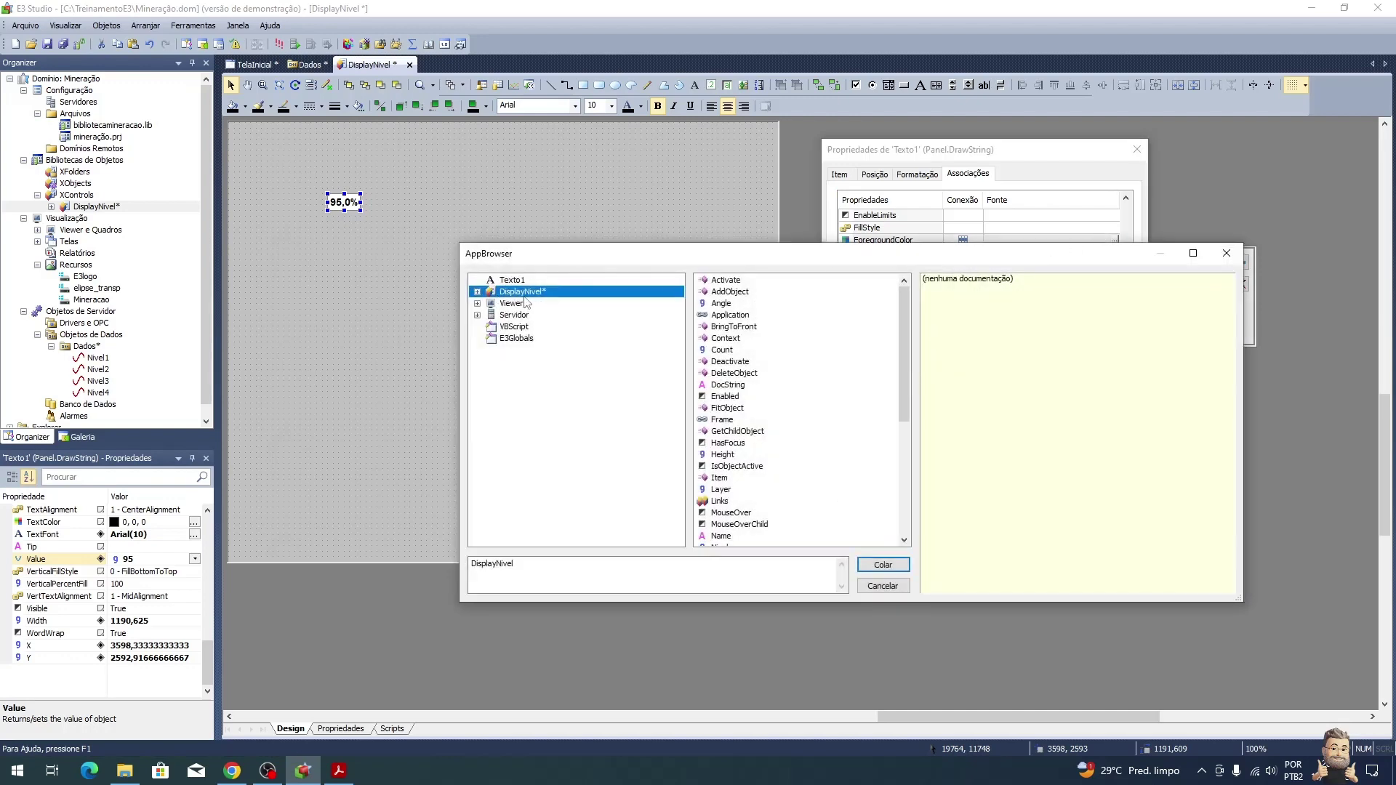
scroll(763, 476, "down", 5)
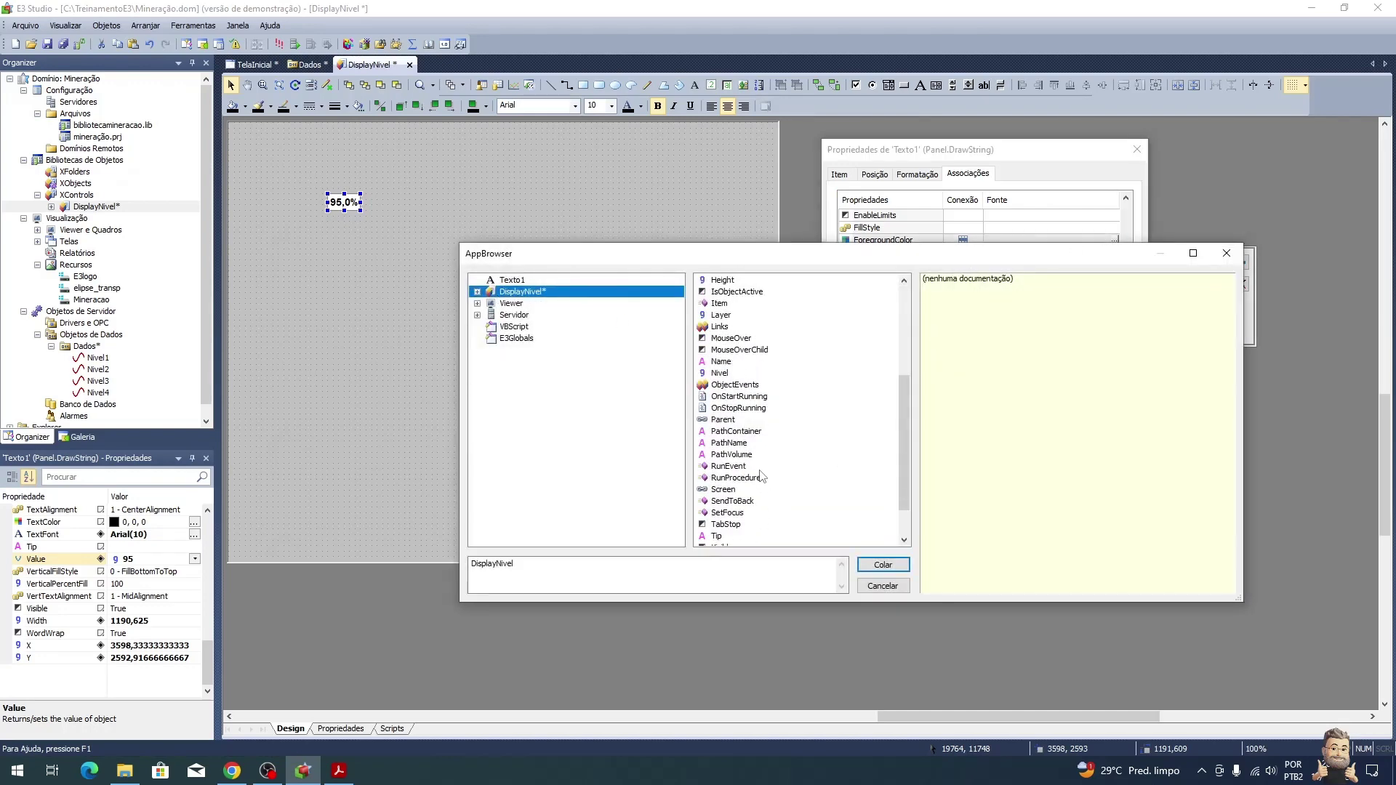
scroll(756, 469, "down", 2)
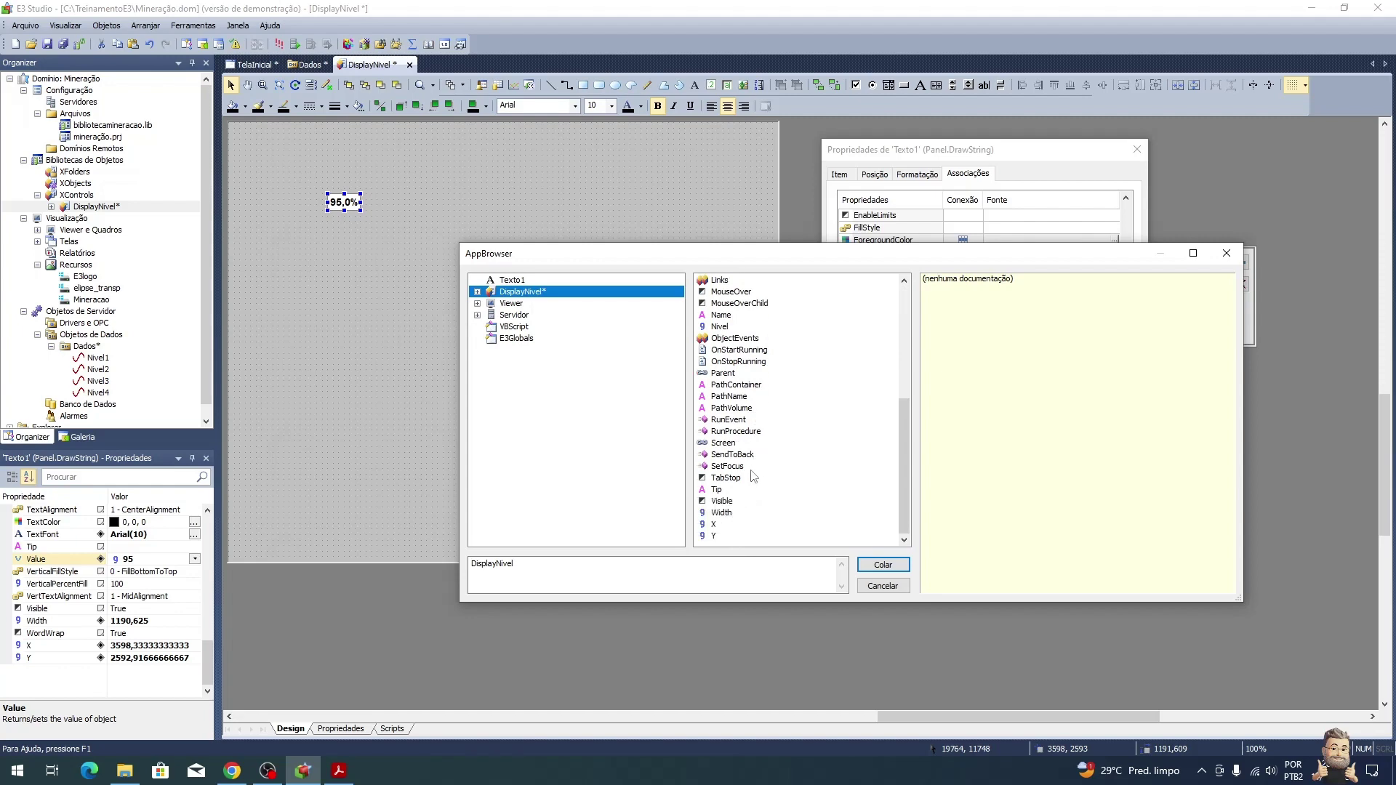
left_click(716, 328)
left_click(895, 566)
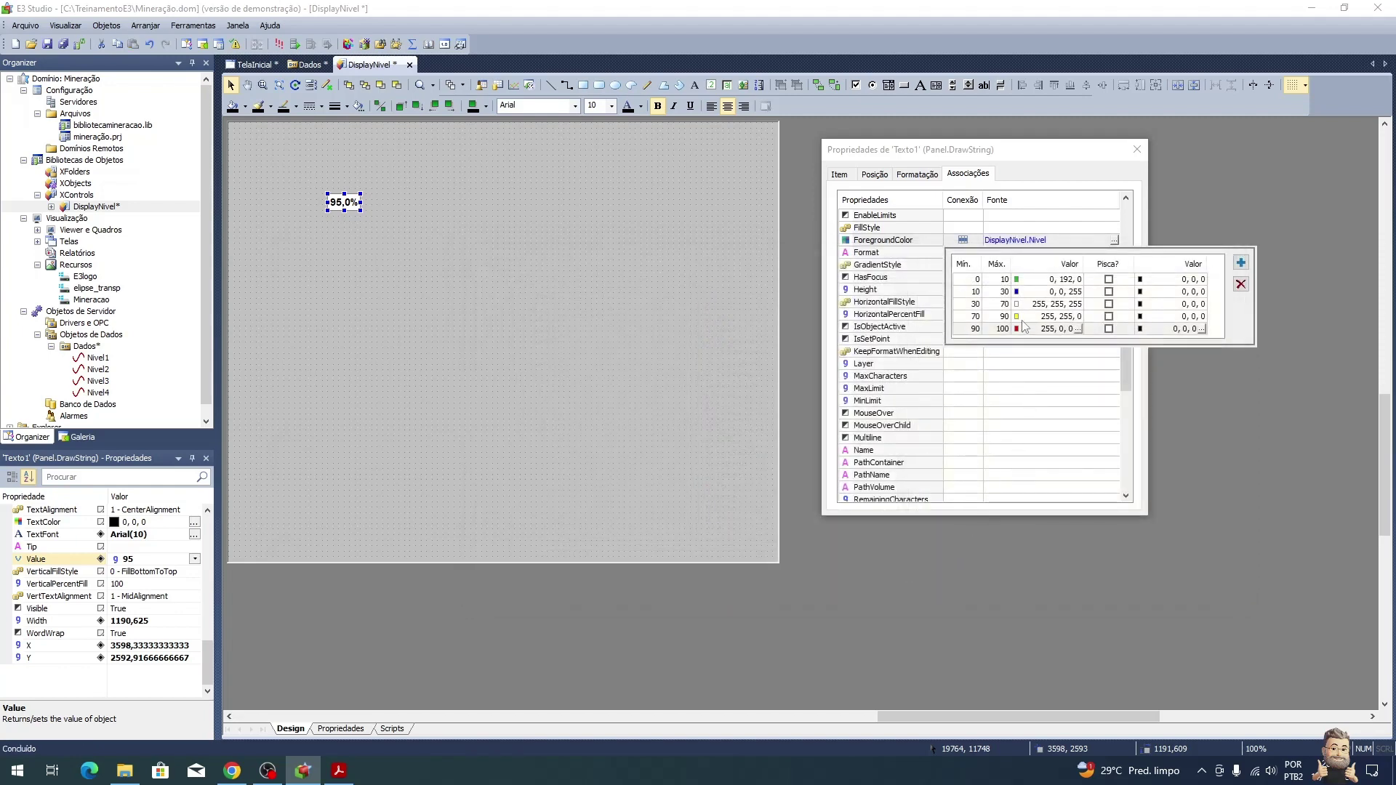
scroll(1093, 229, "up", 5)
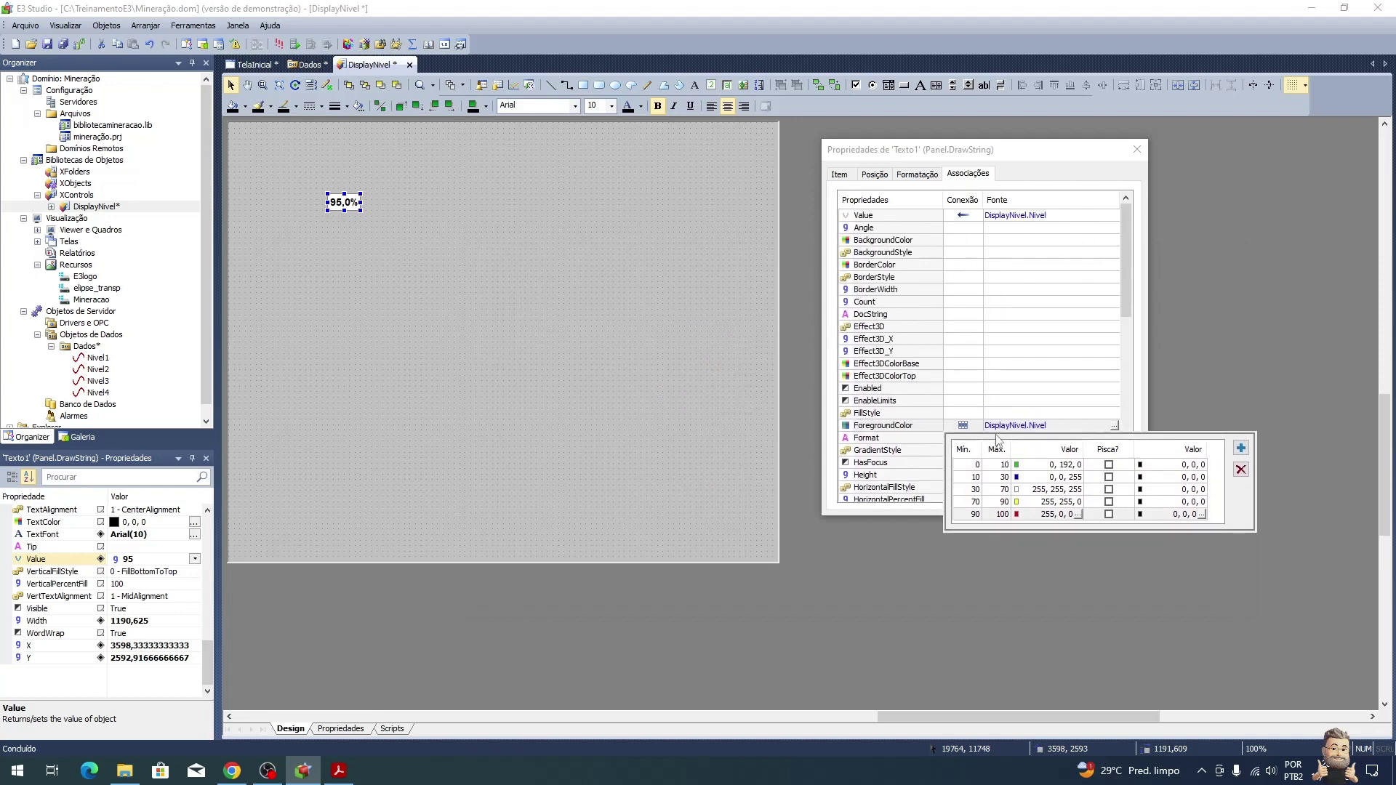
Step: Close Texto1's properties and save and register the DisplayNivel library
key("alt+Tab")
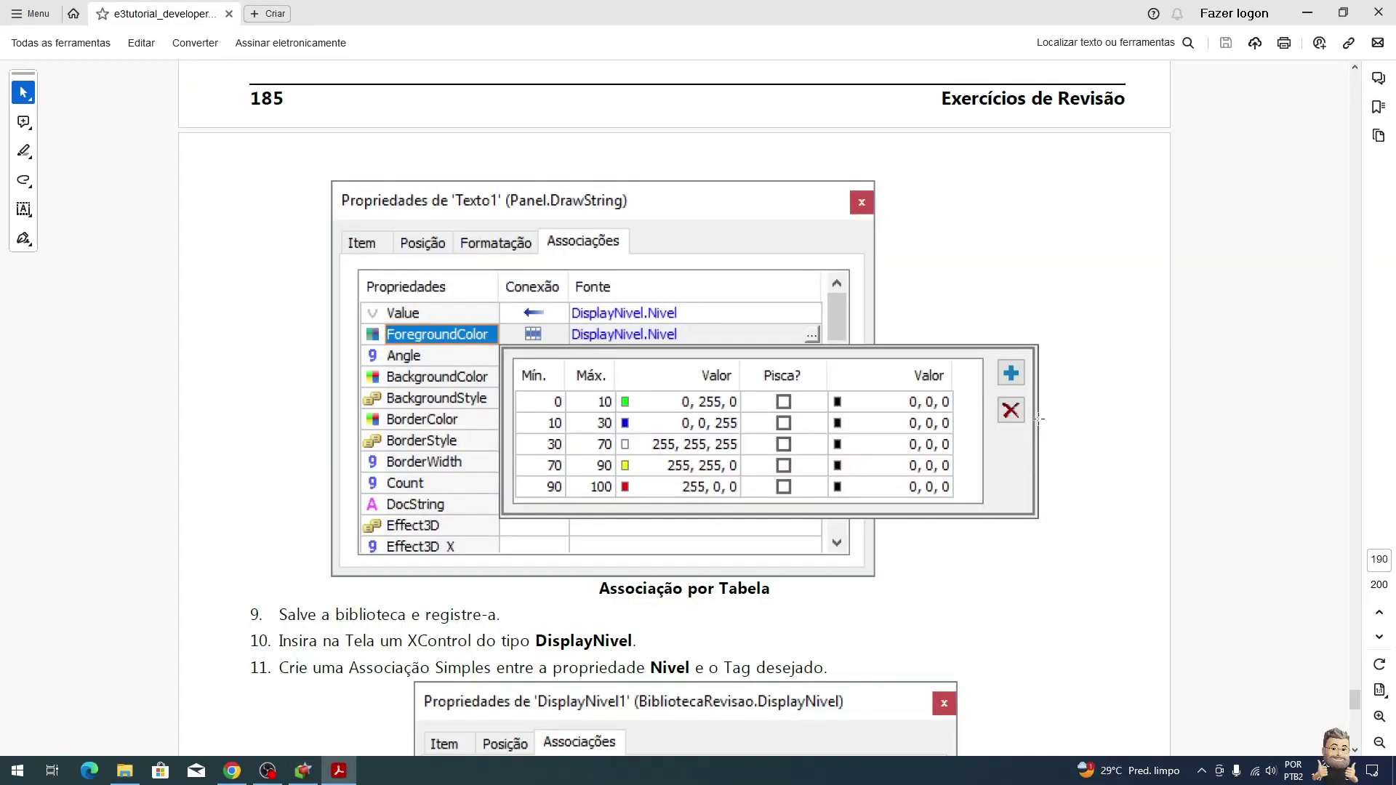
scroll(966, 574, "down", 3)
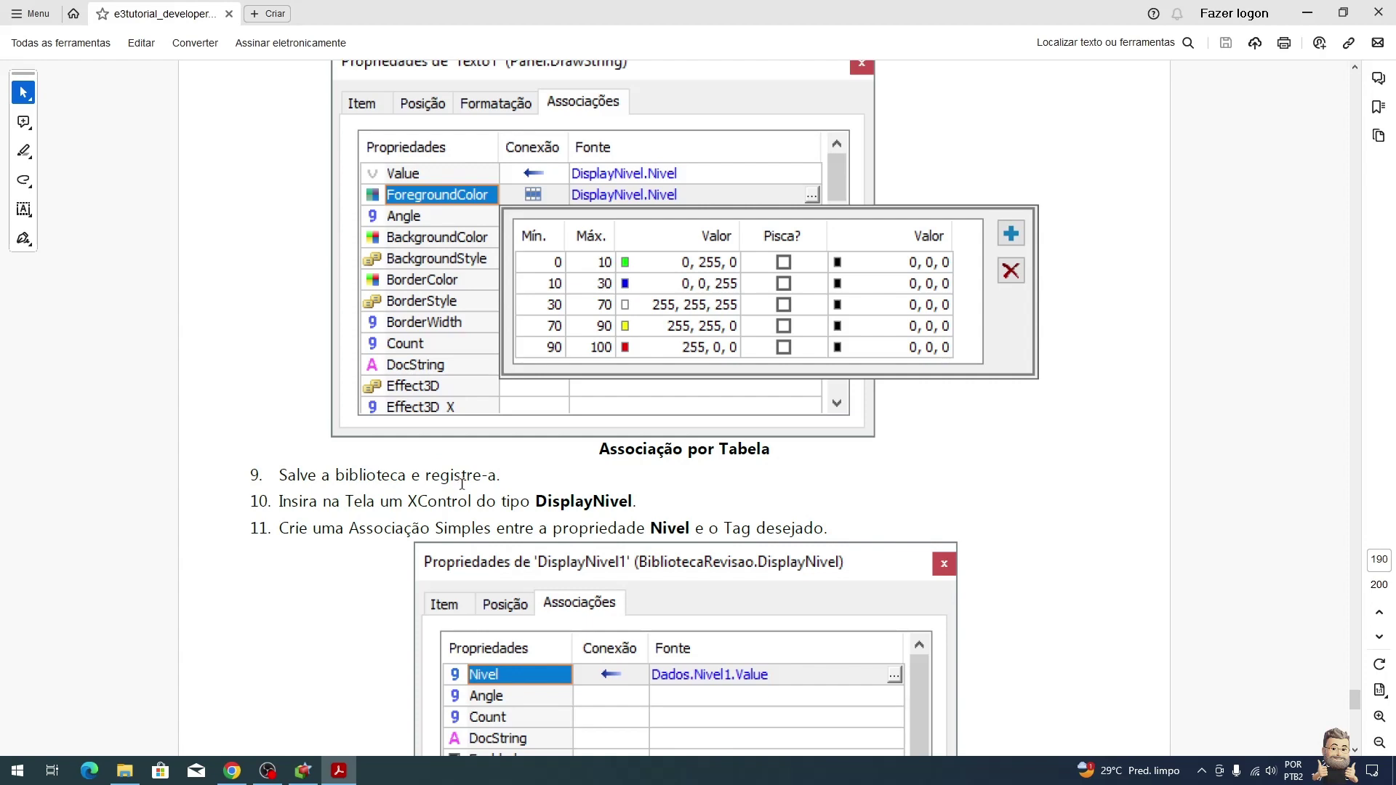
key("alt+Tab")
left_click(1138, 151)
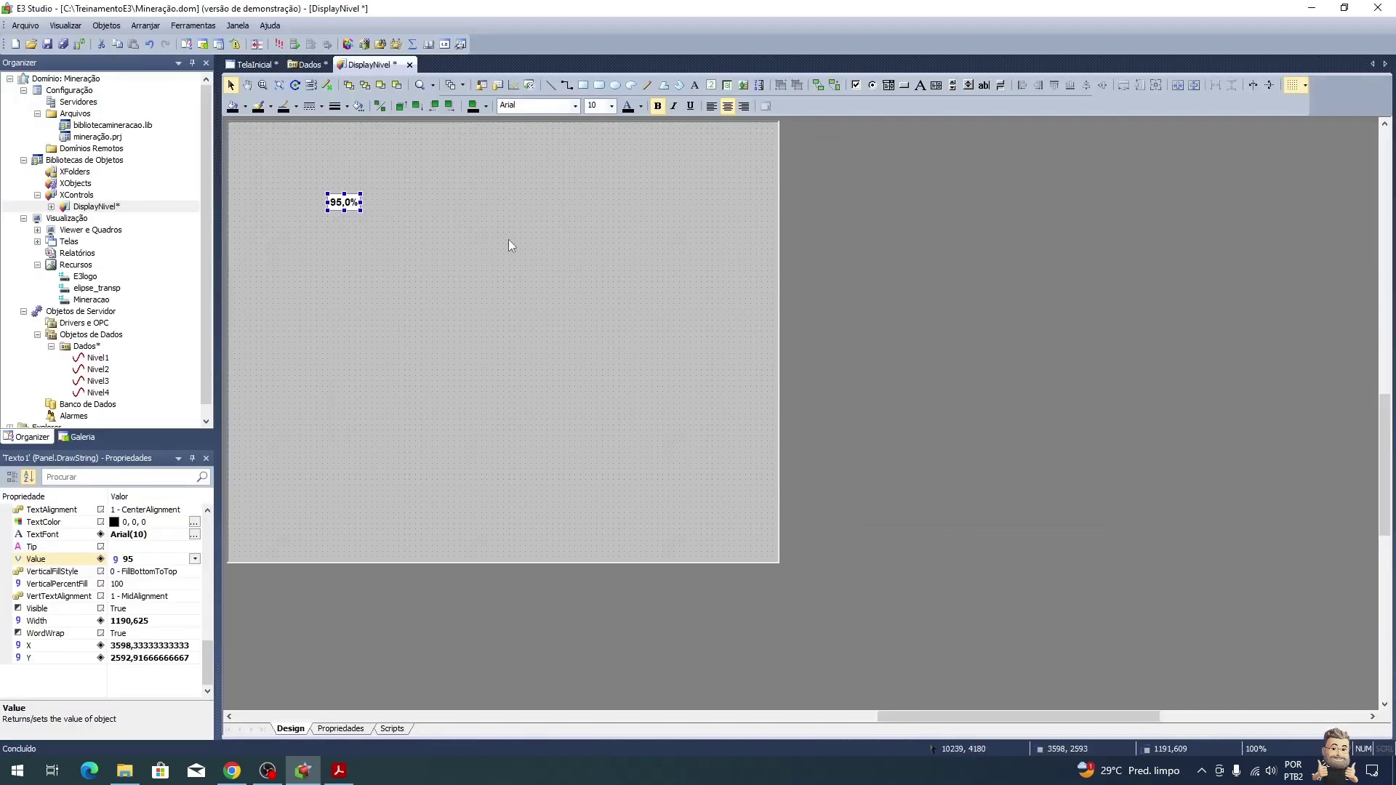
left_click(513, 240)
left_click(80, 44)
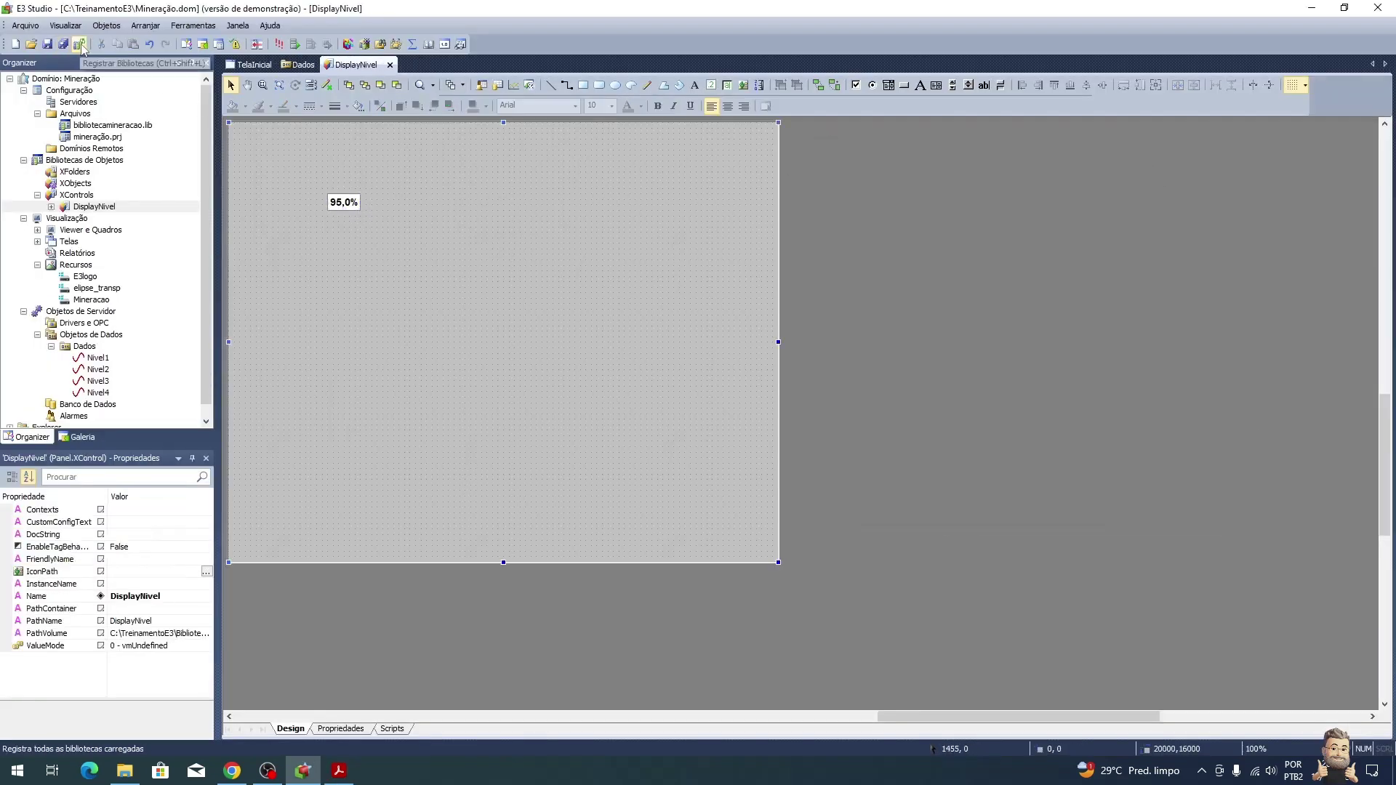
Step: Switch to the TelaInicial mine screen
key("alt+Tab")
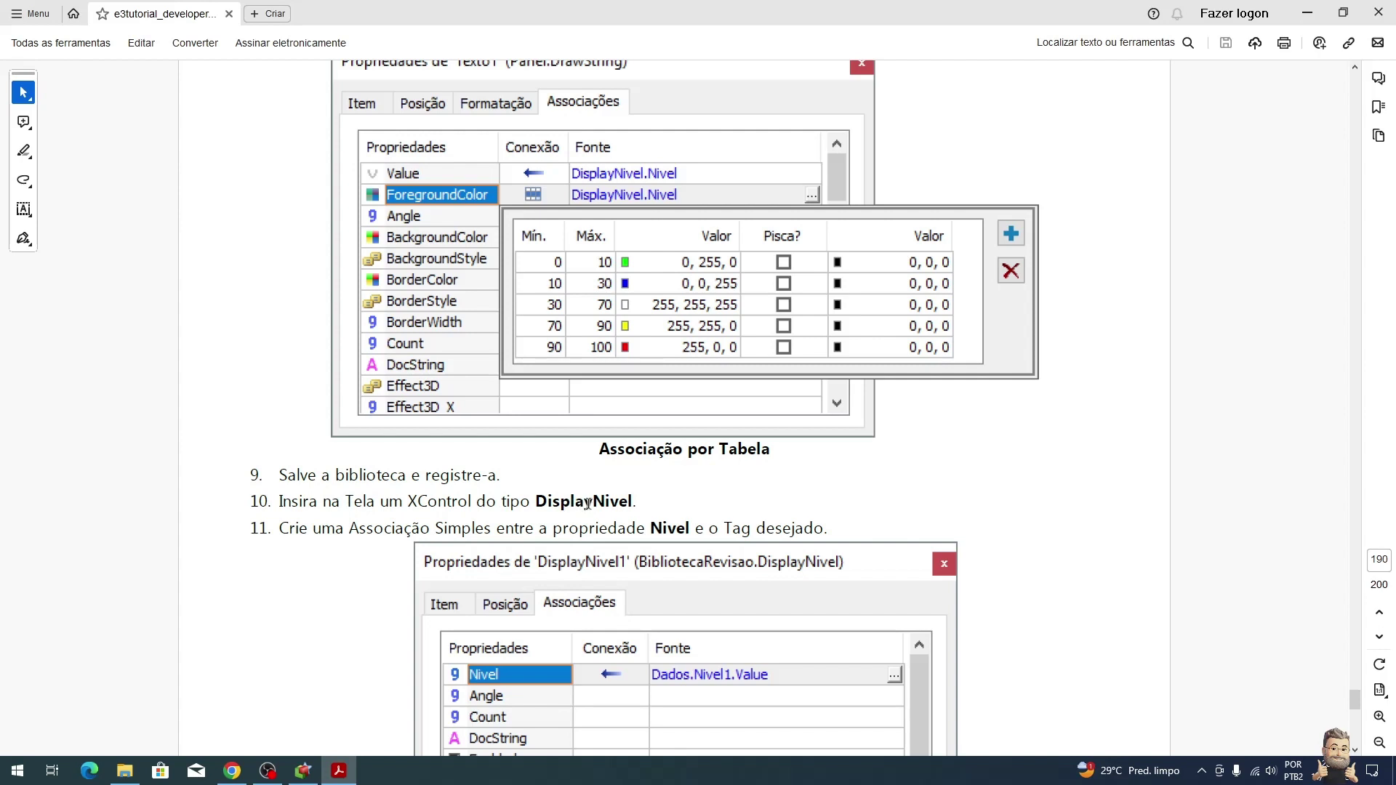
scroll(542, 521, "down", 4)
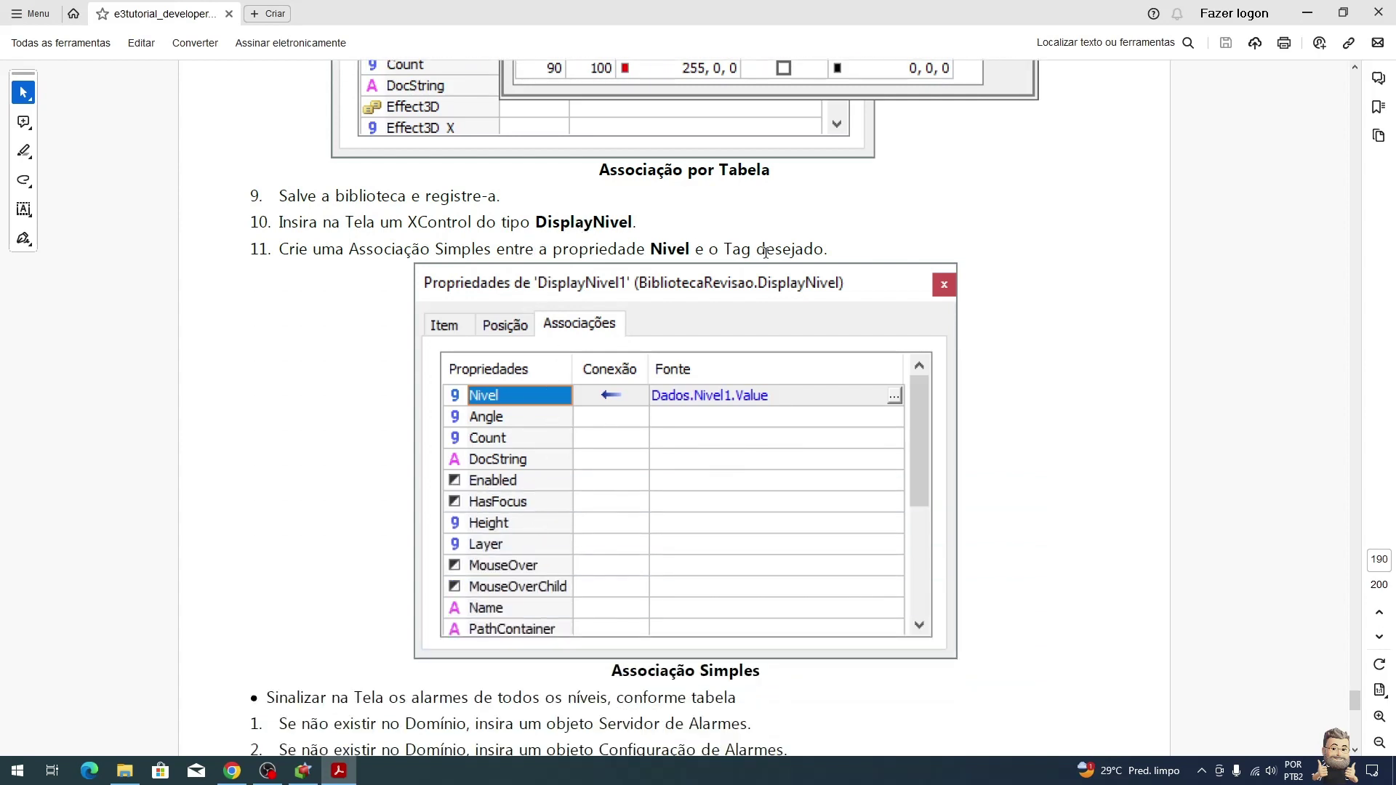
key("alt+Tab")
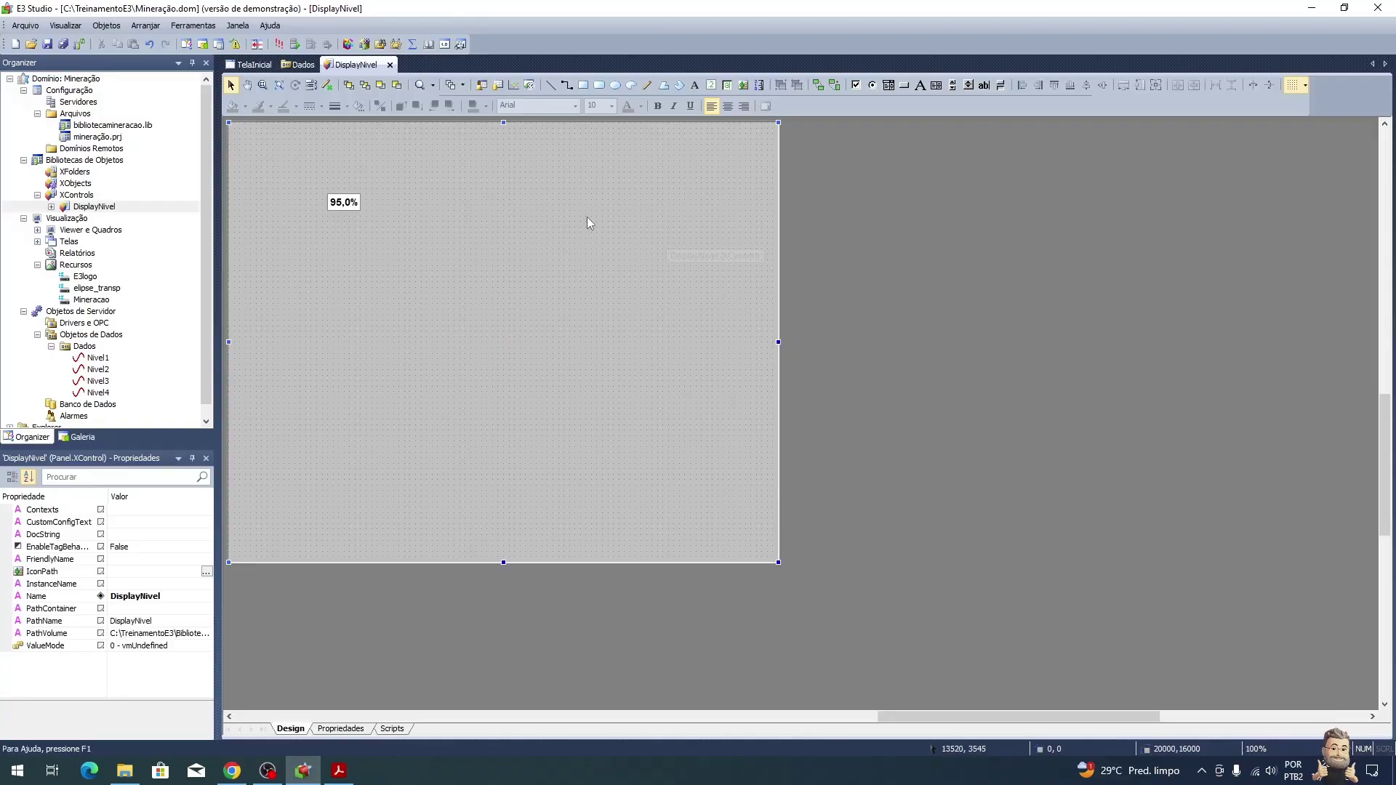
left_click(258, 66)
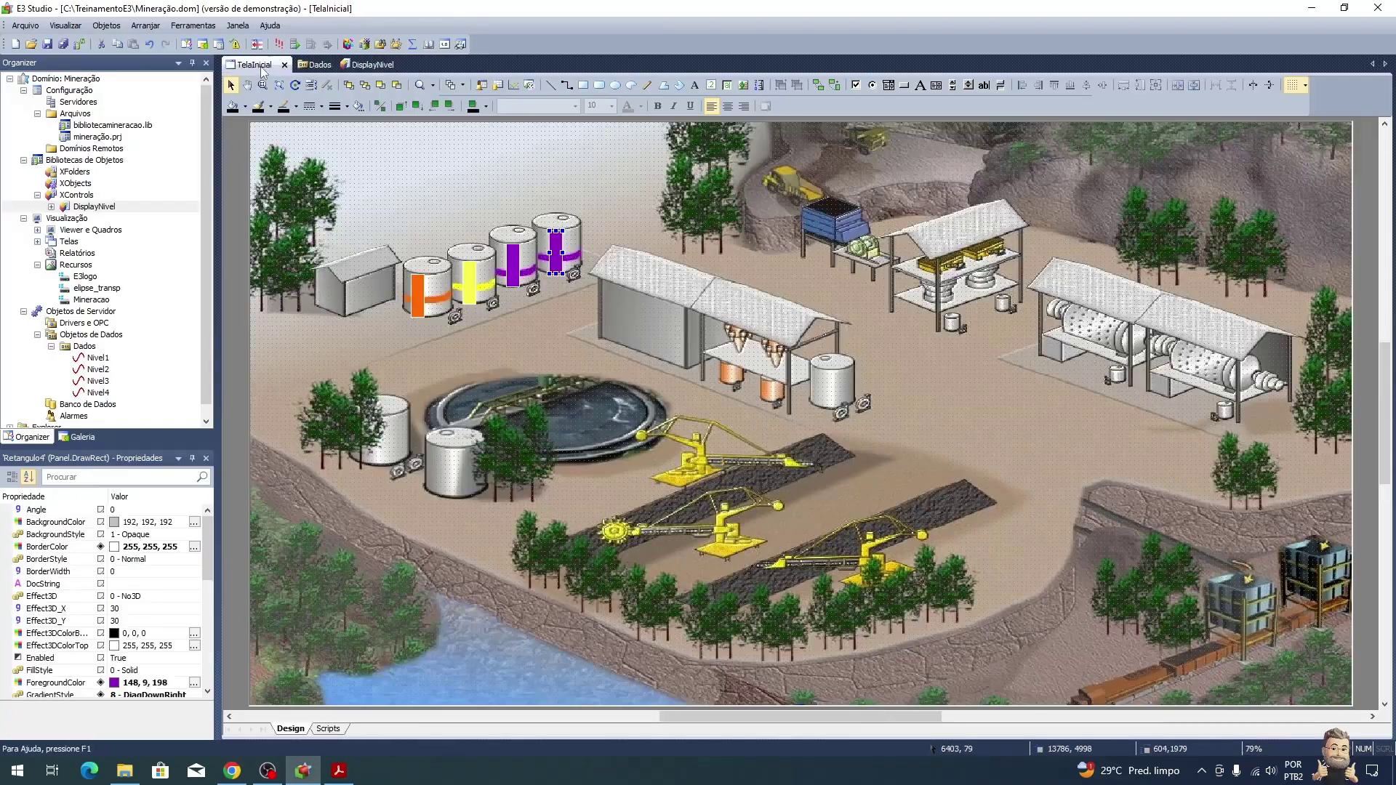
Step: Insert a DisplayNivel control over the leftmost tank on TelaInicial, then return to its design
right_click(403, 240)
mouse_move(474, 272)
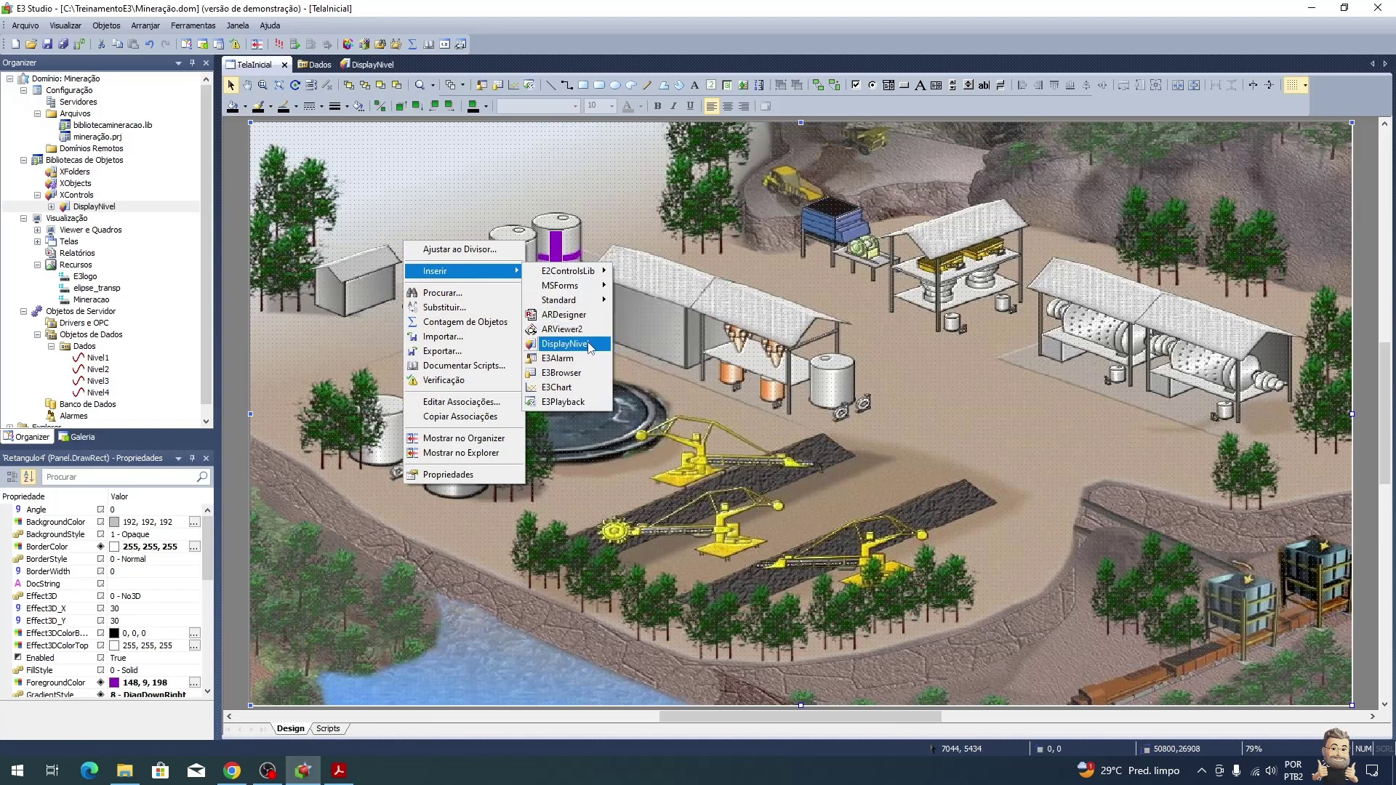
left_click(565, 344)
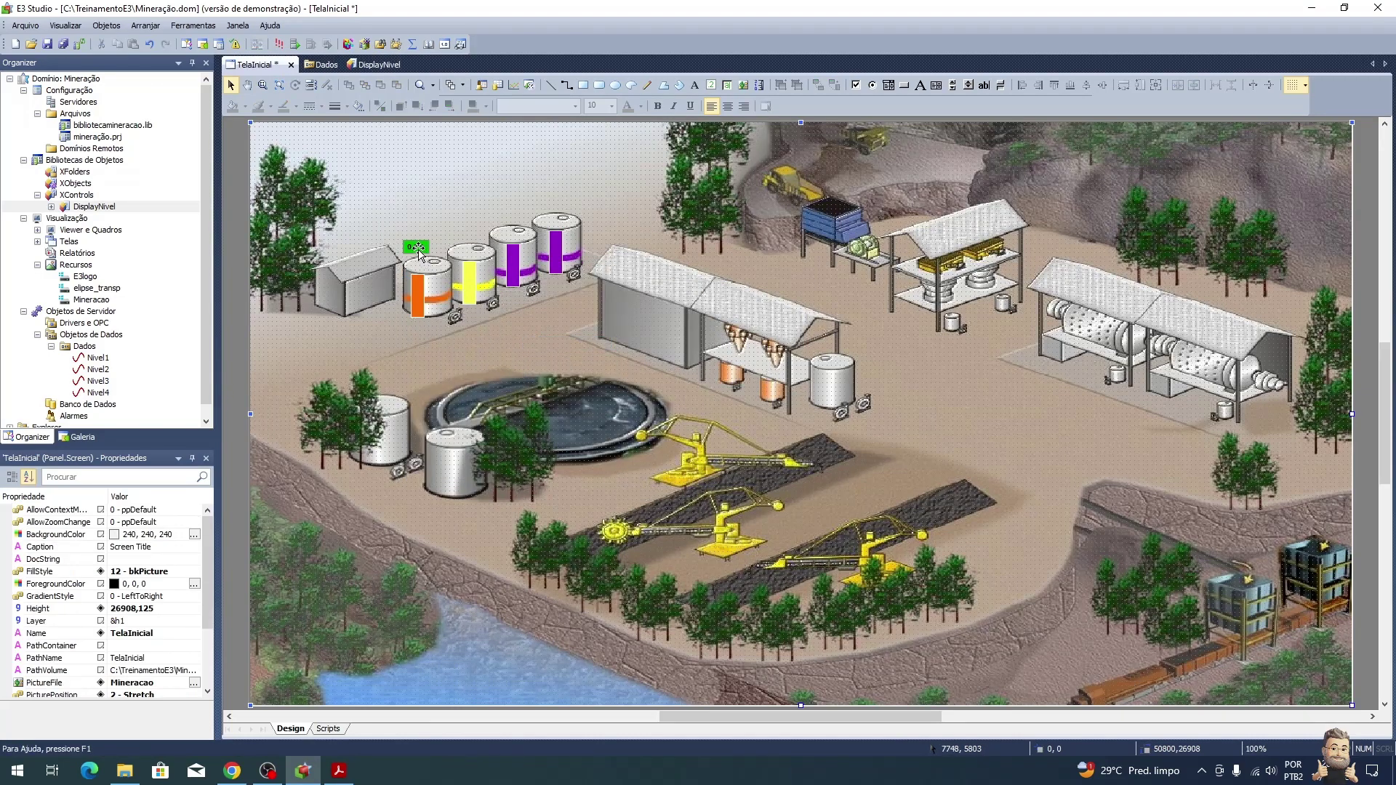
left_click(437, 216)
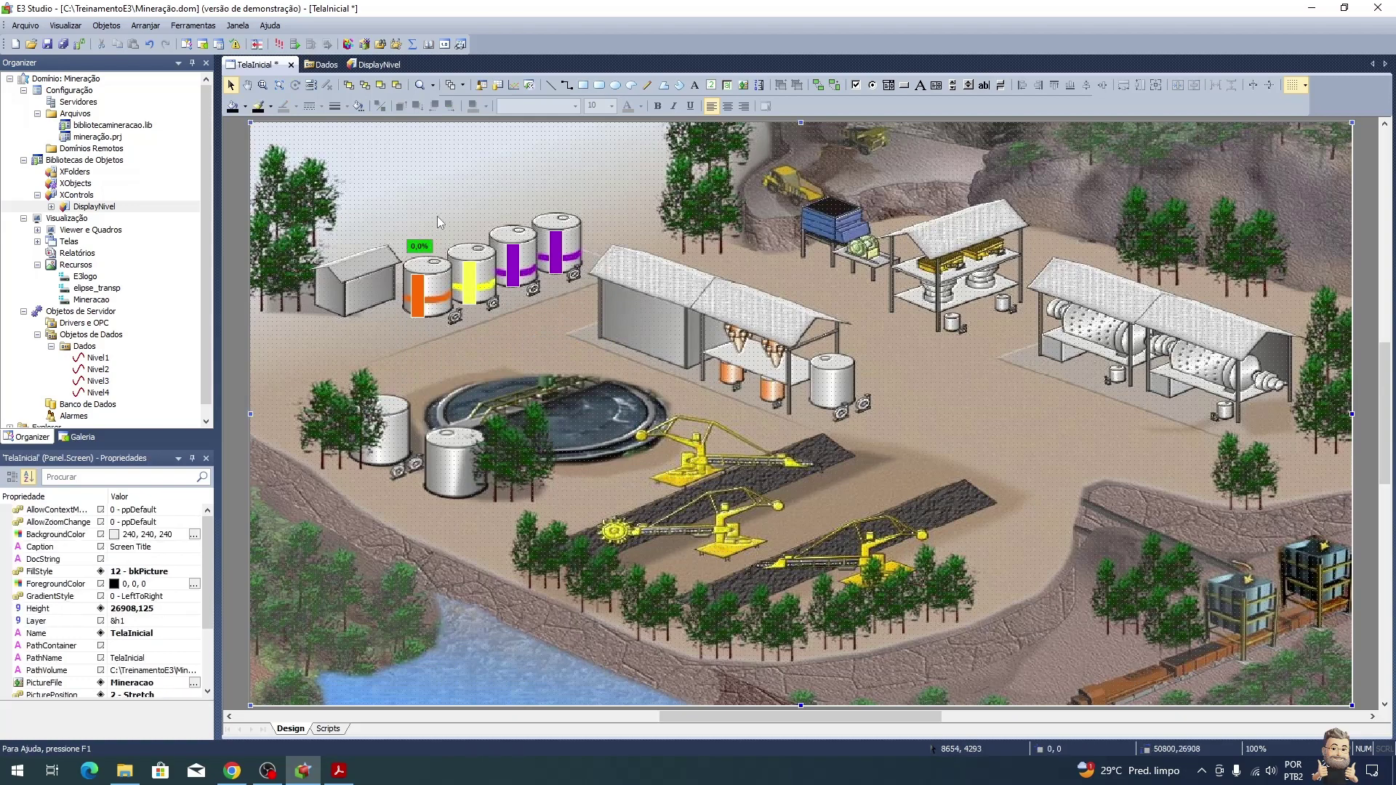
left_click(422, 246)
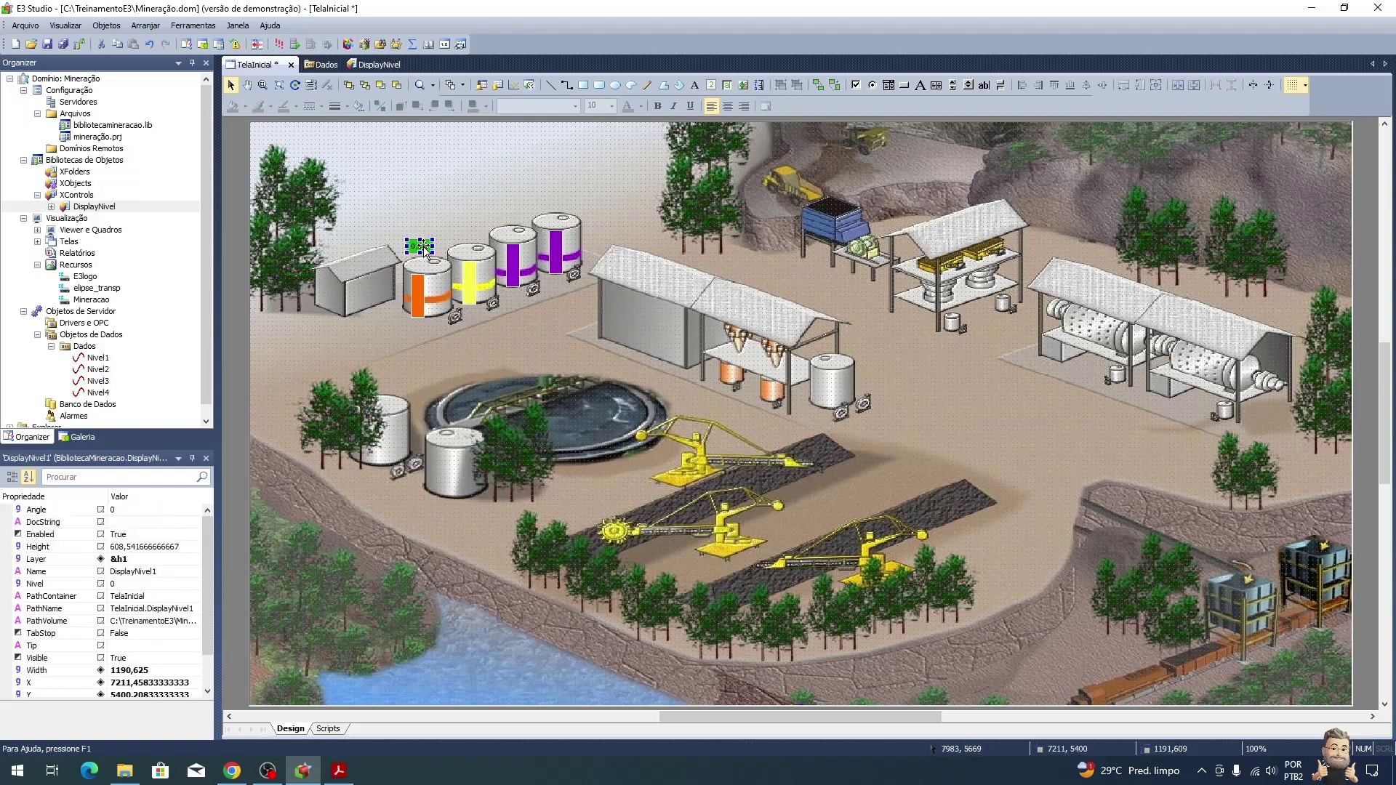
left_click(413, 212)
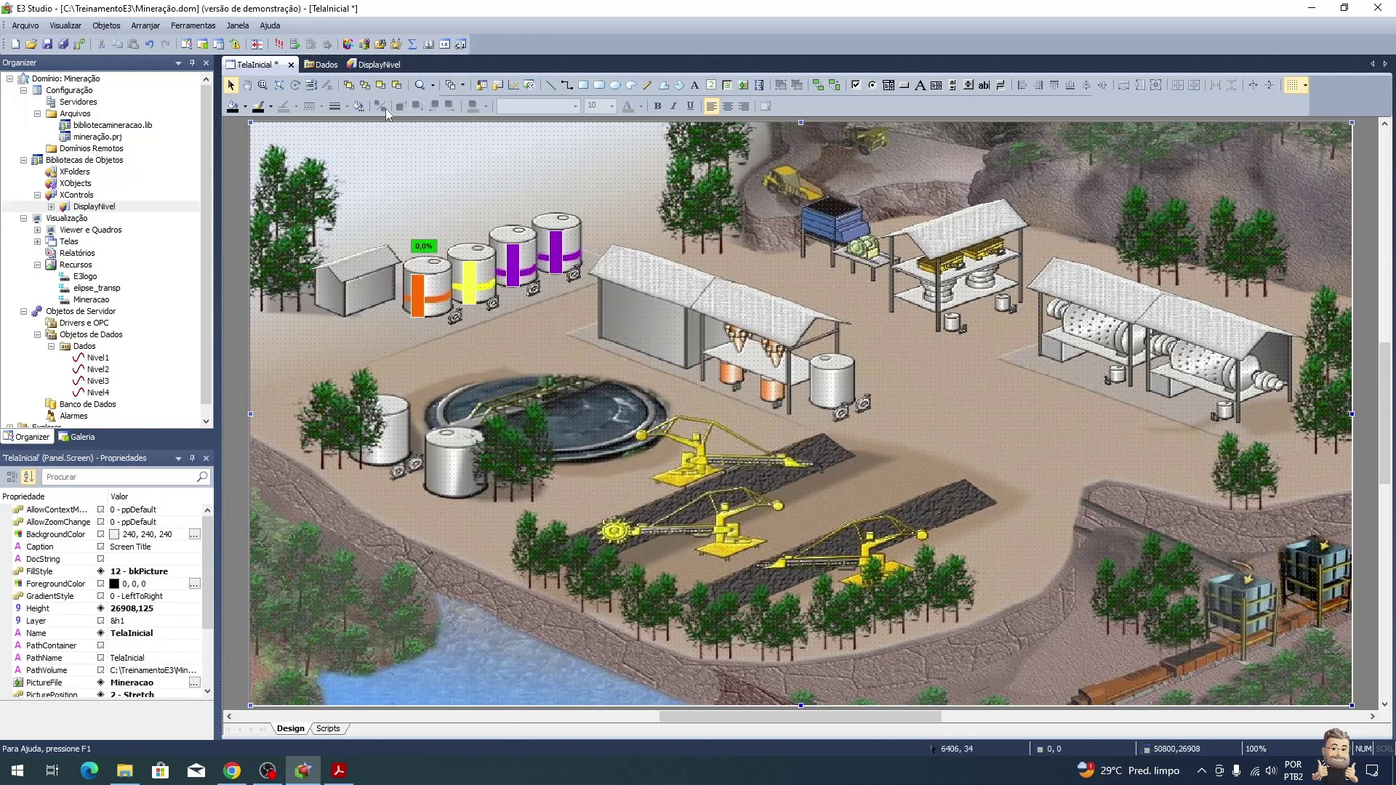
left_click(377, 64)
Step: Set the percent text to font size 12 and widen its box
left_click(353, 205)
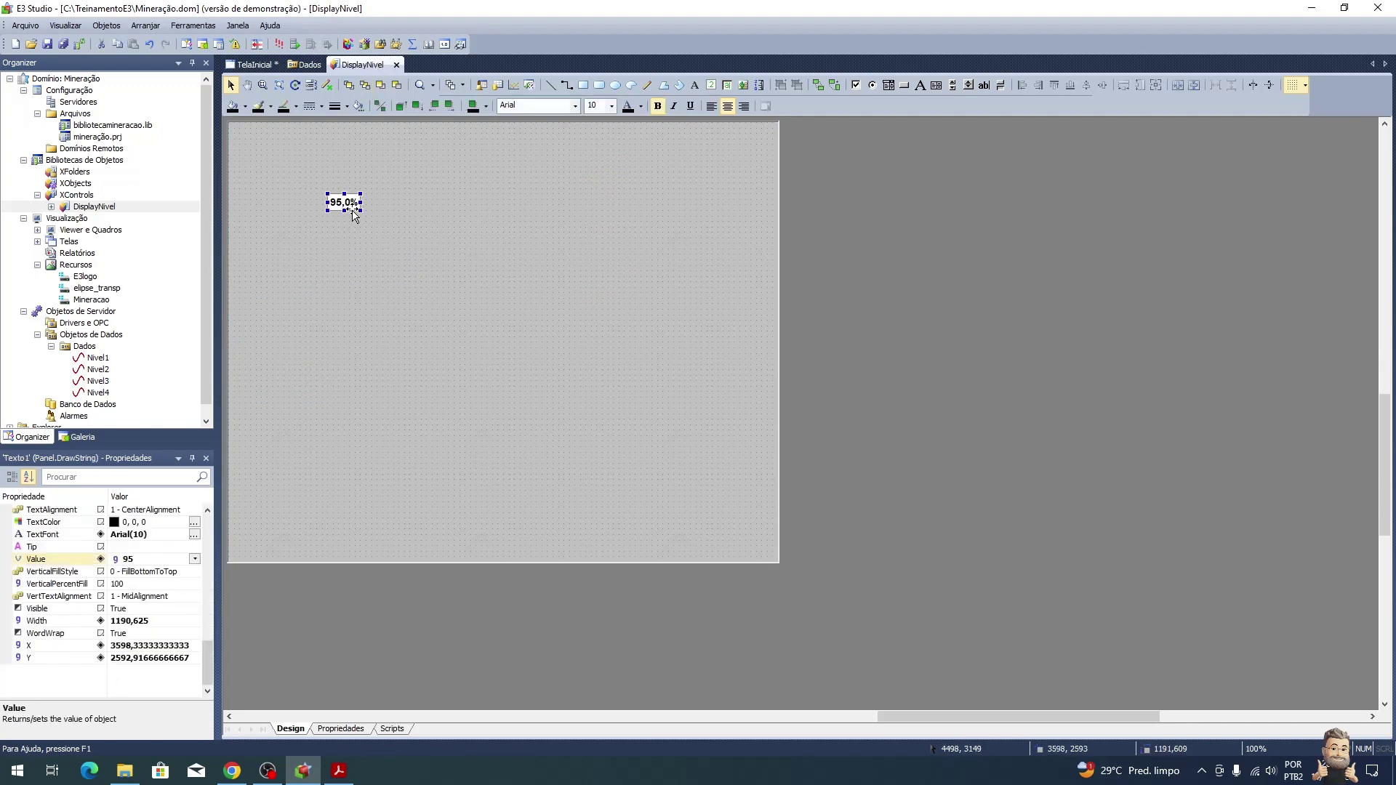
left_click_drag(361, 213, 367, 217)
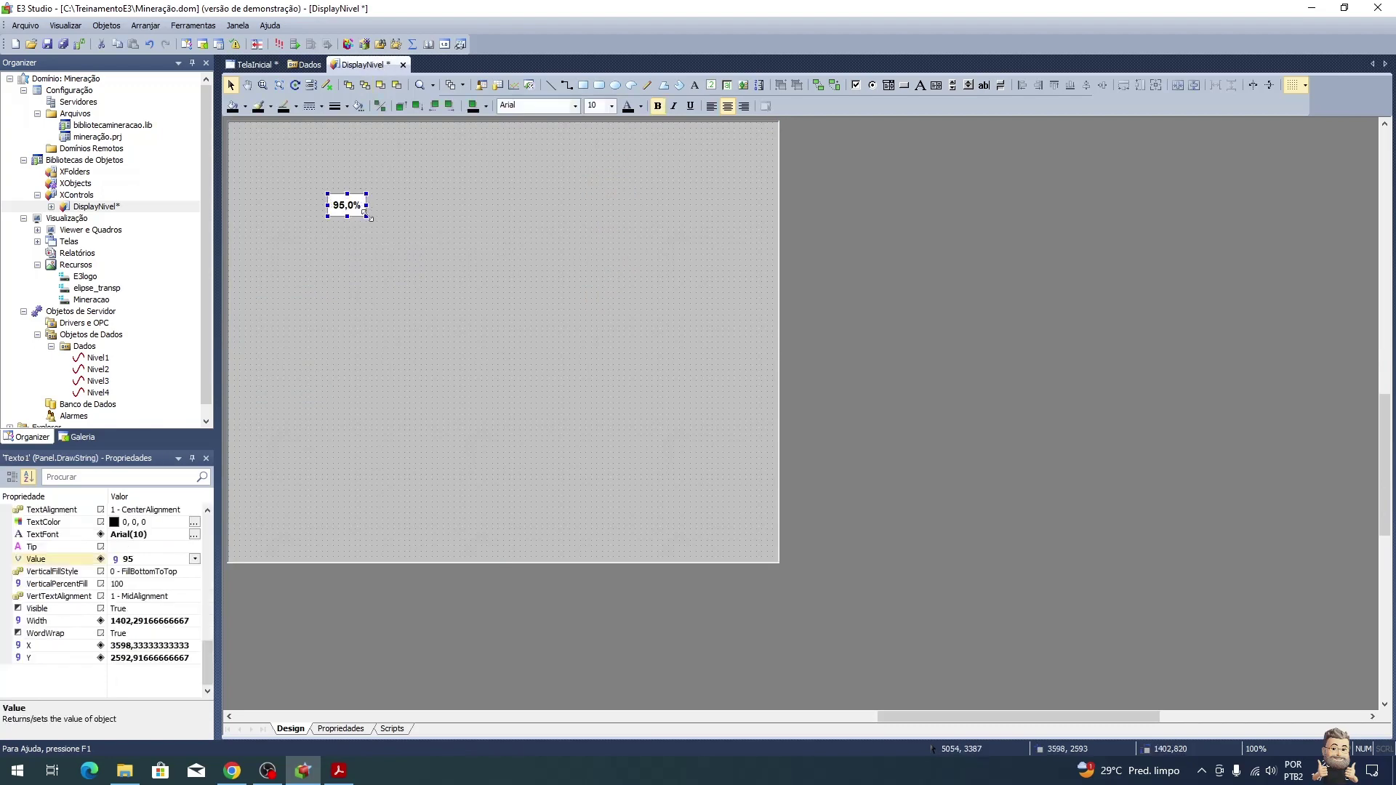
left_click(612, 106)
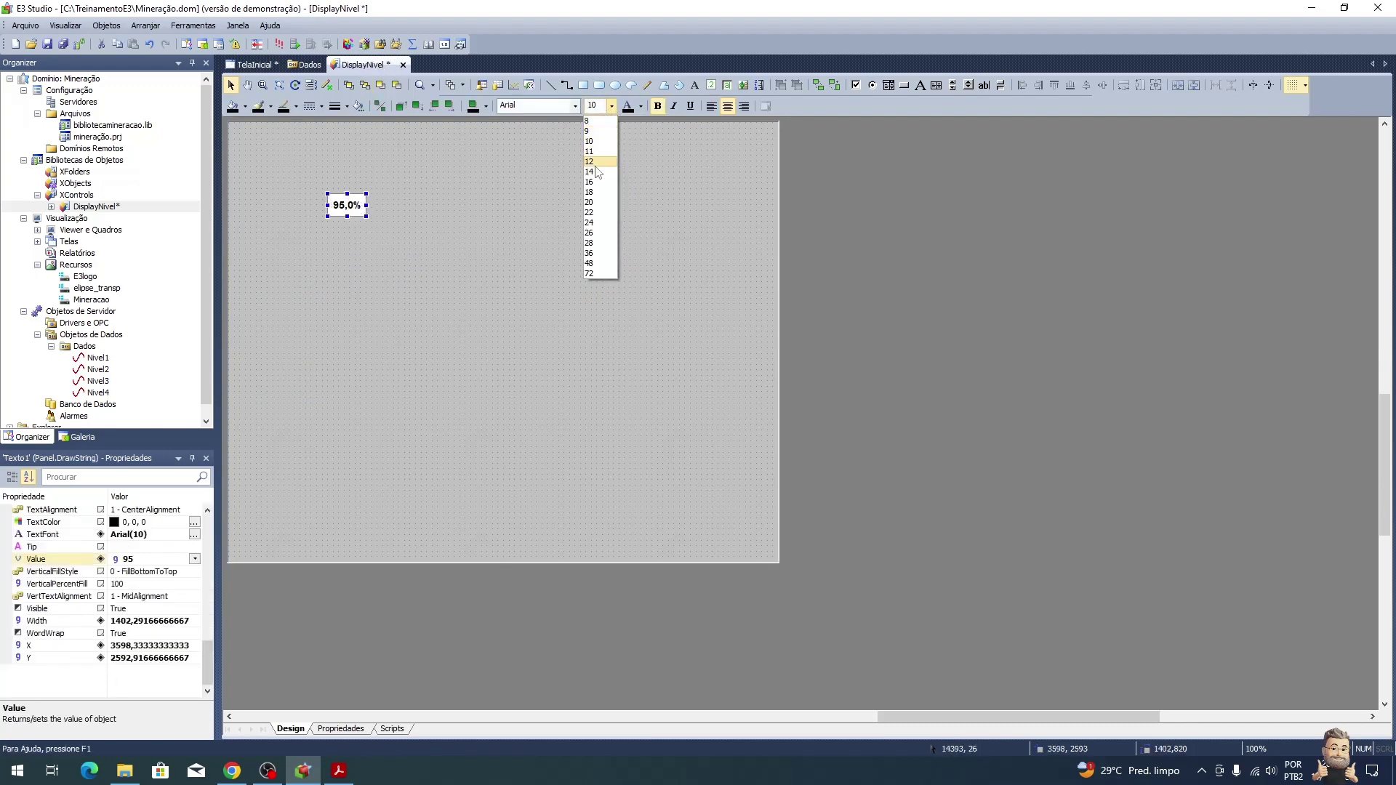
left_click(594, 164)
left_click_drag(366, 205, 372, 205)
left_click(415, 208)
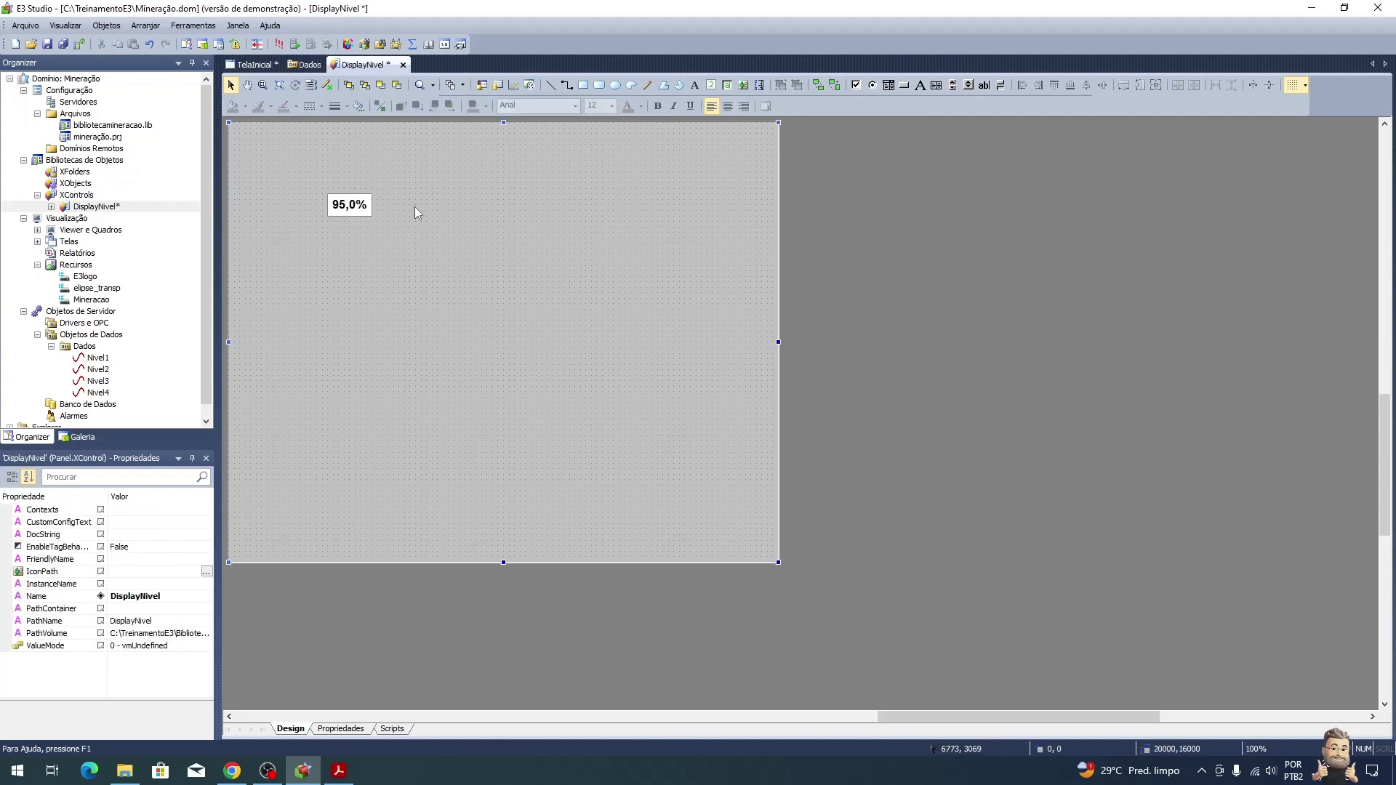
left_click(358, 216)
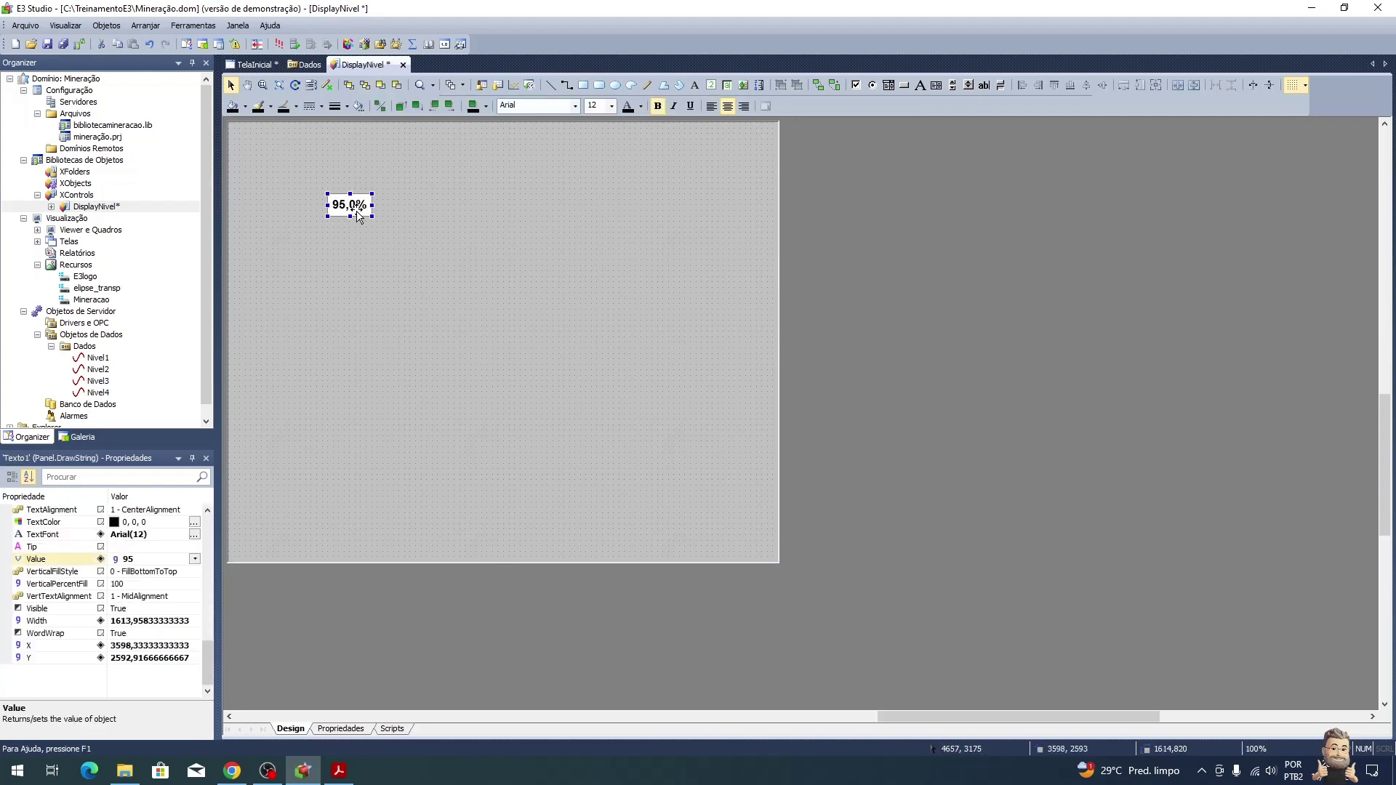
Step: Save all projects and locate TelaInicial under Telas in the Organizer
left_click(64, 45)
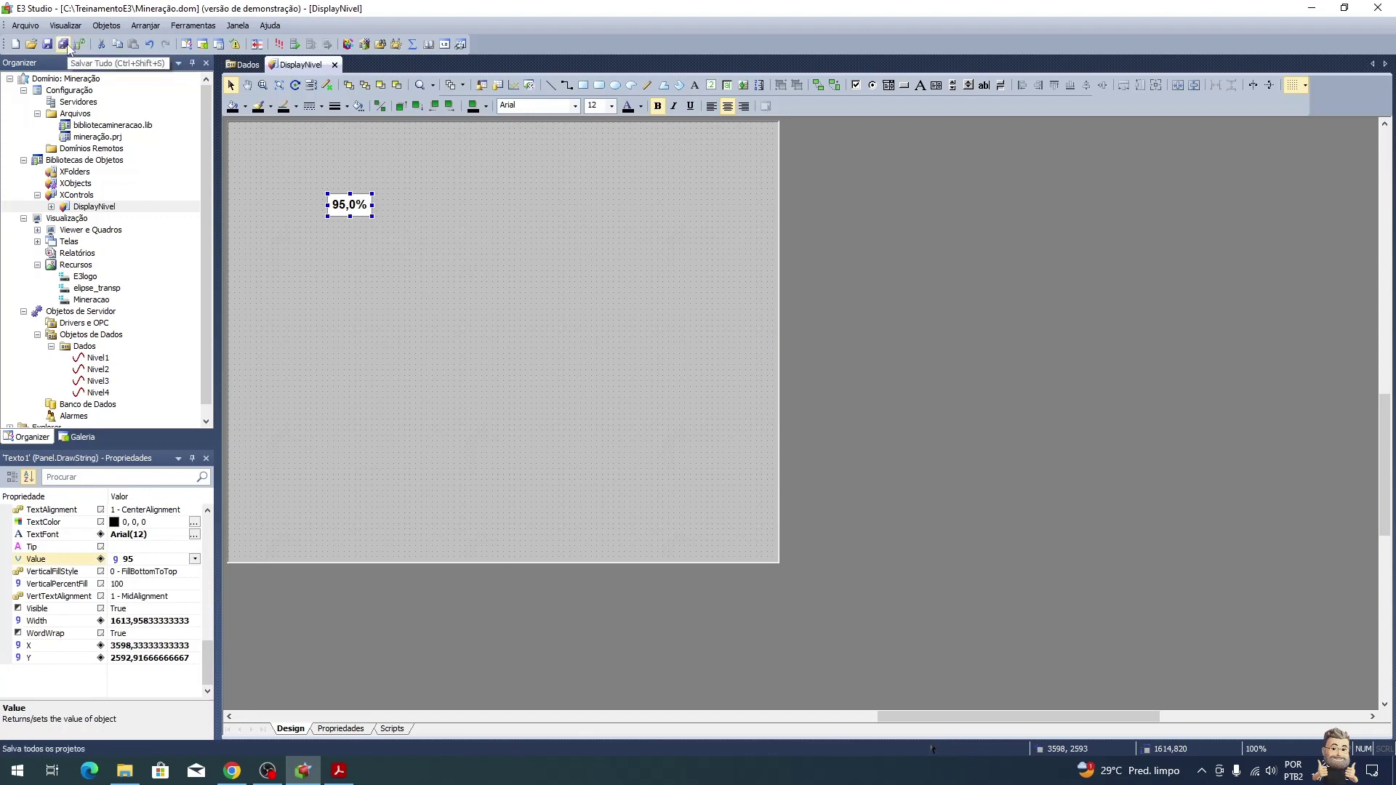
left_click(37, 242)
left_click(85, 253)
Step: Open TelaInicial and restore the 0,0% display to its original size
double_click(85, 253)
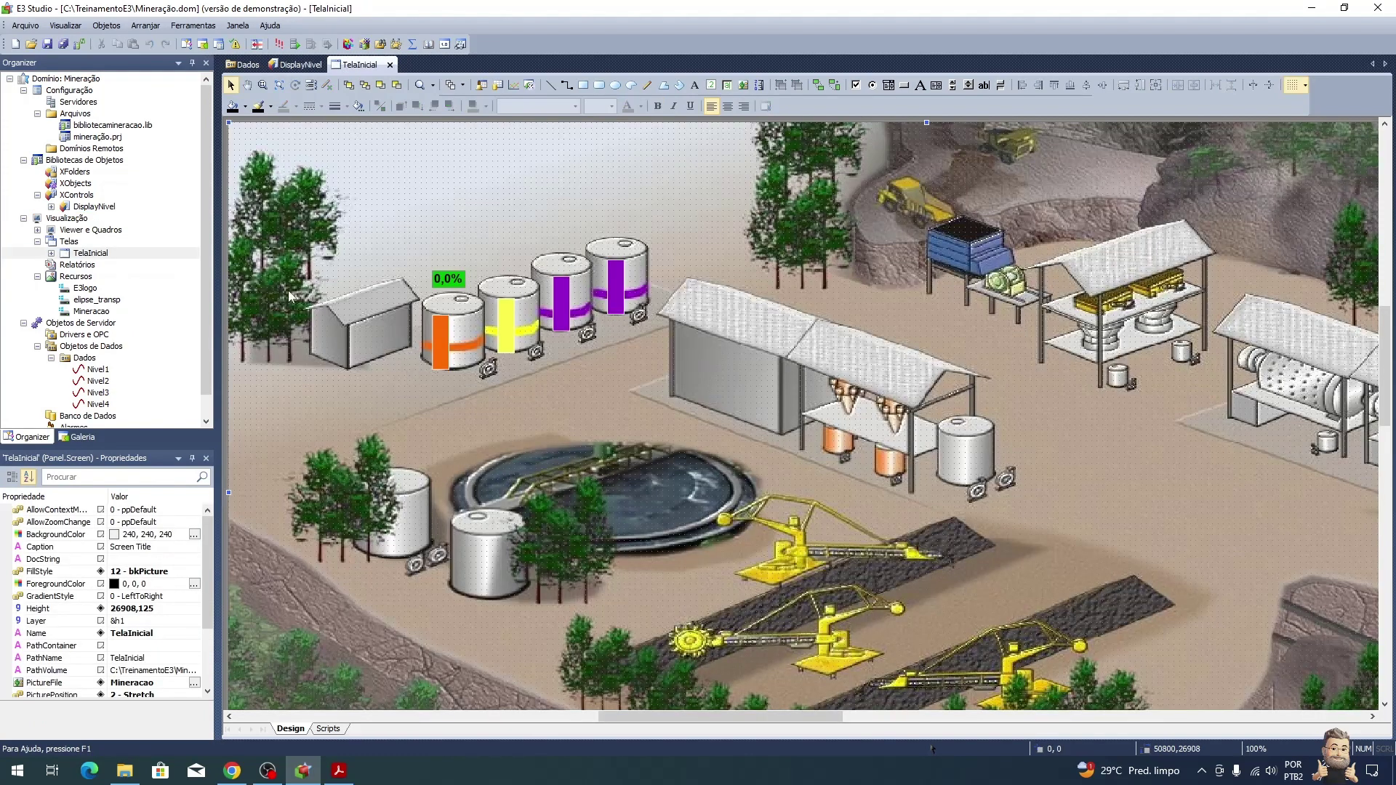
right_click(449, 281)
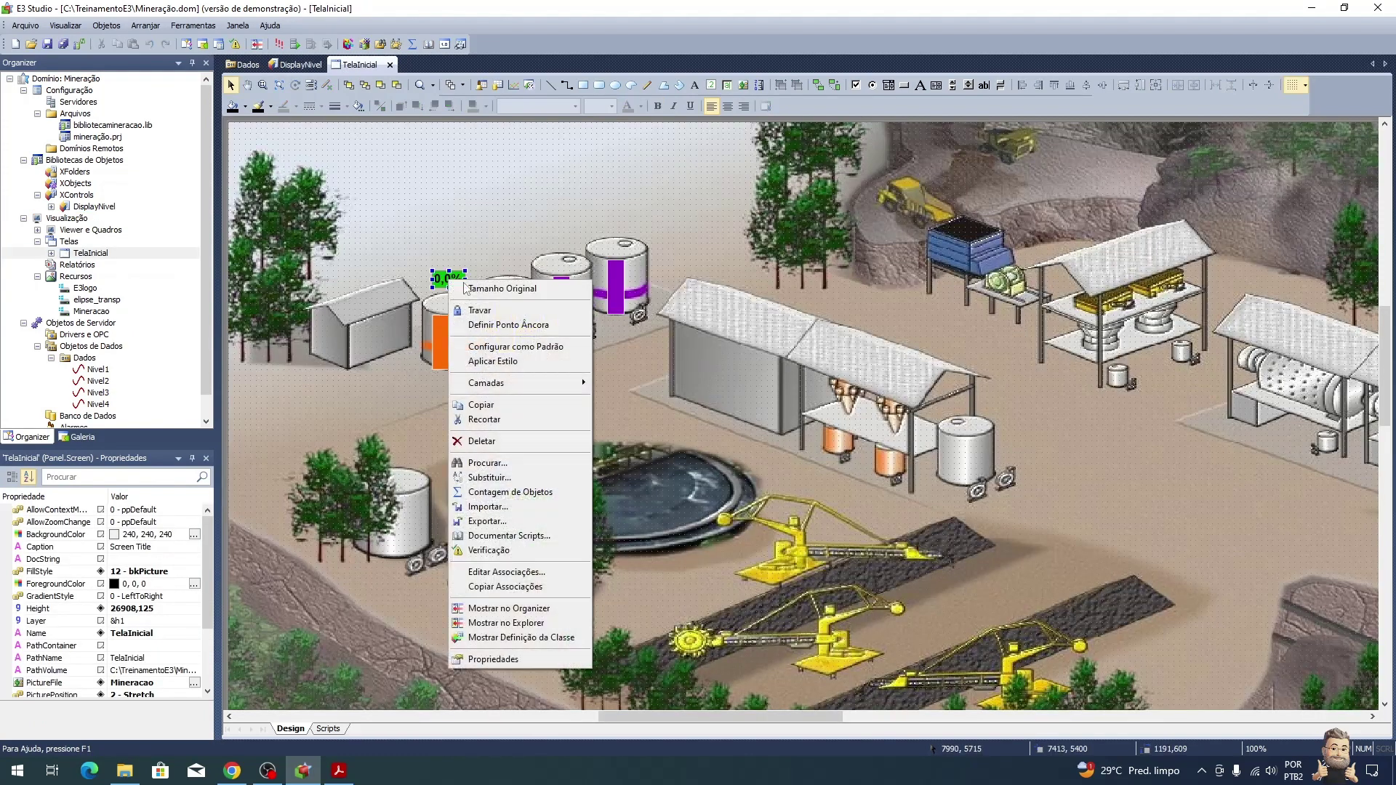
left_click(454, 288)
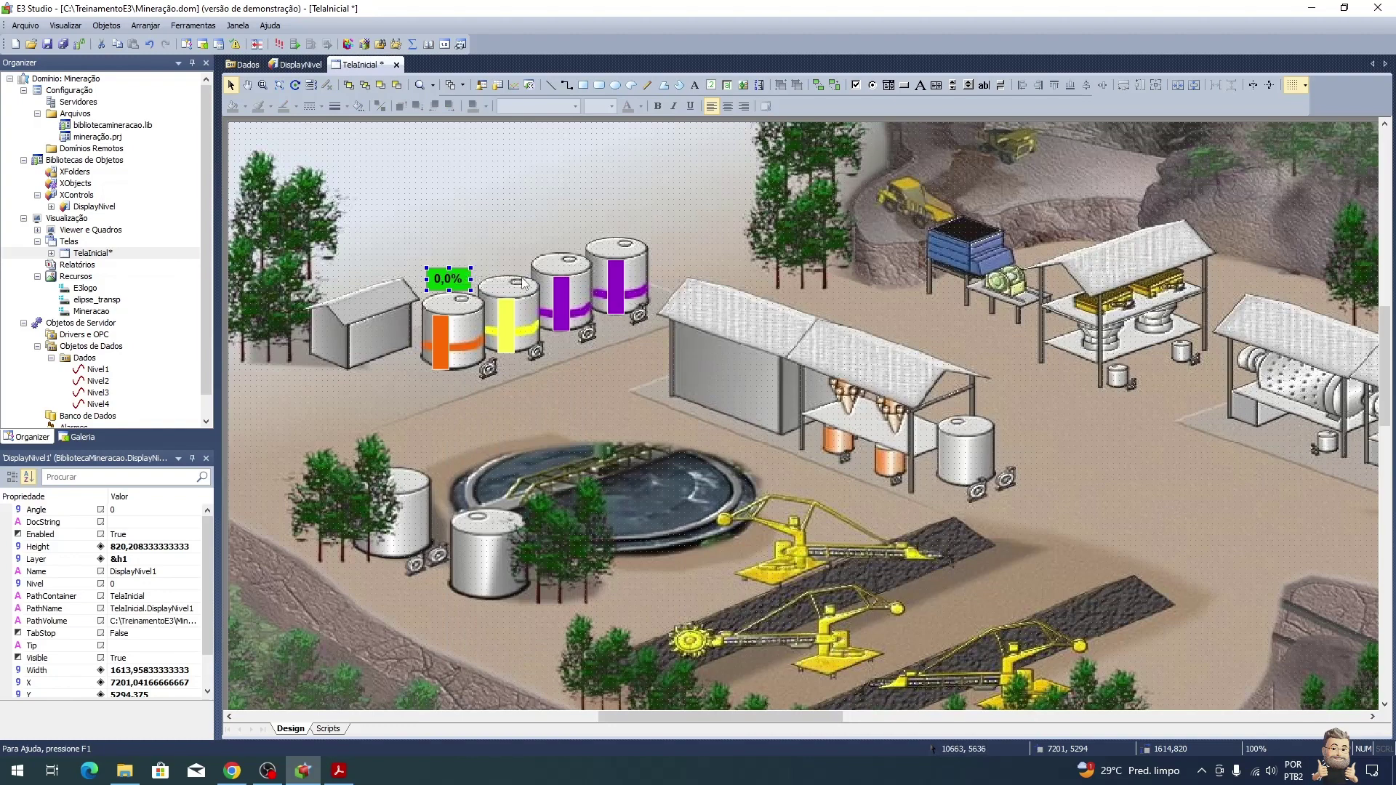
Step: Link DisplayNivel1's Nivel to Dados.Nivel1.Value and move it above the first tank
right_click(457, 279)
left_click(548, 654)
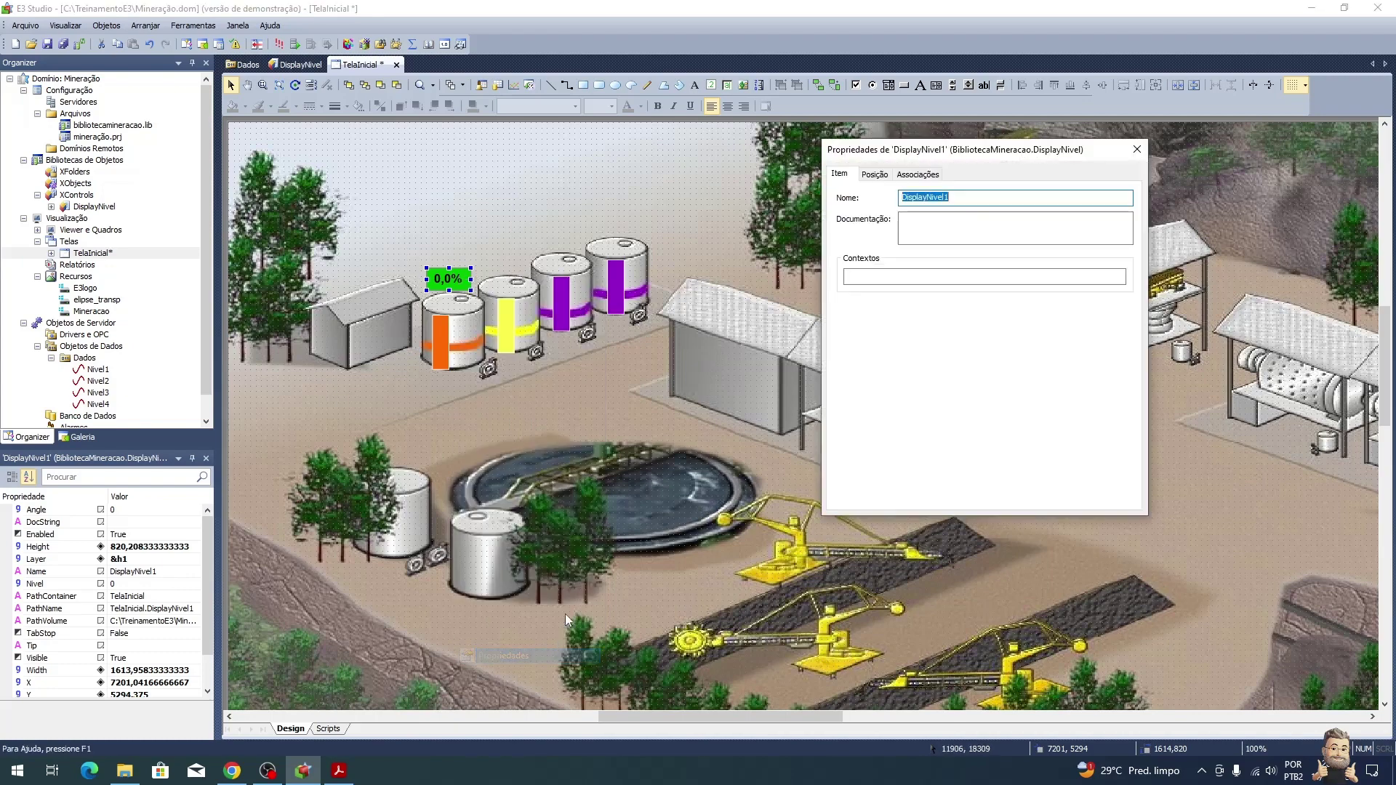
left_click(920, 175)
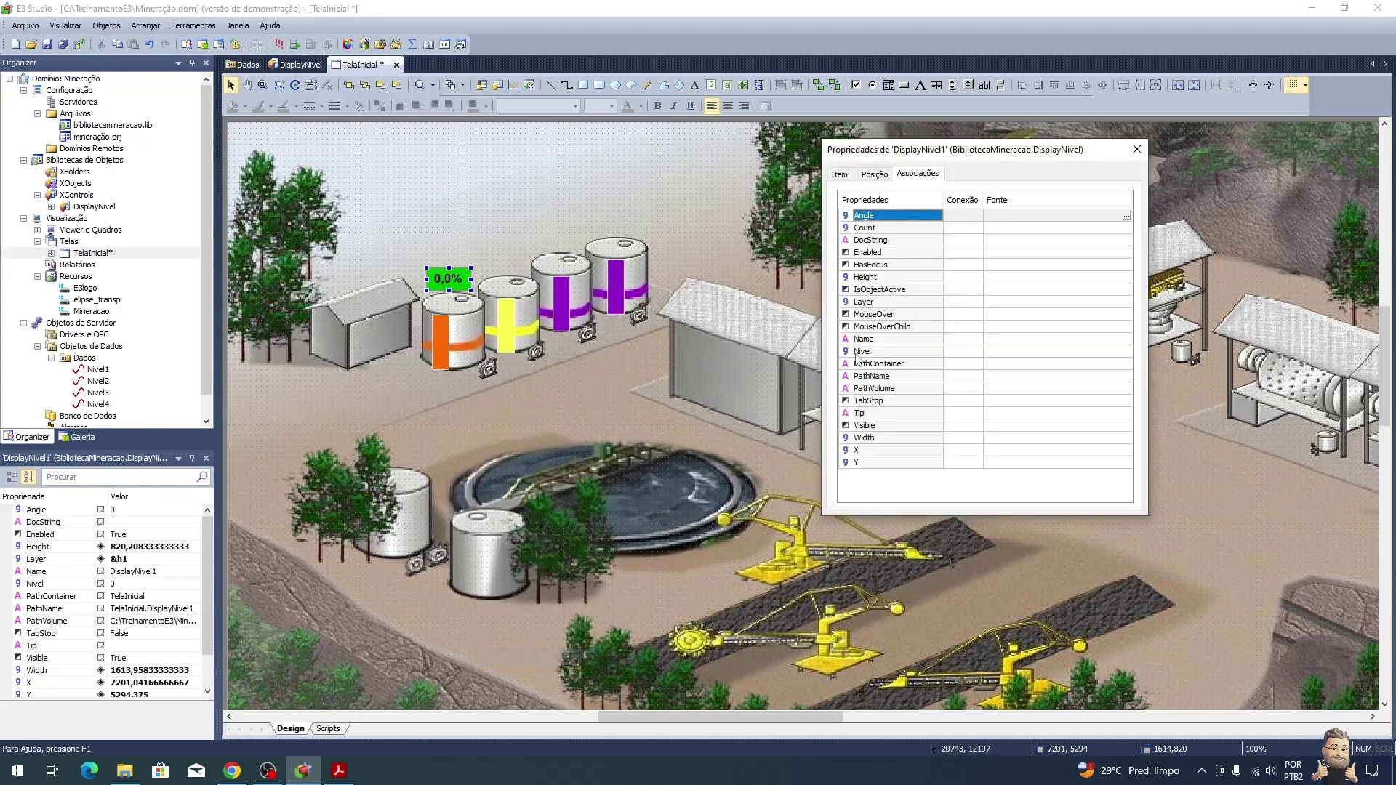
left_click(1062, 352)
left_click(1126, 351)
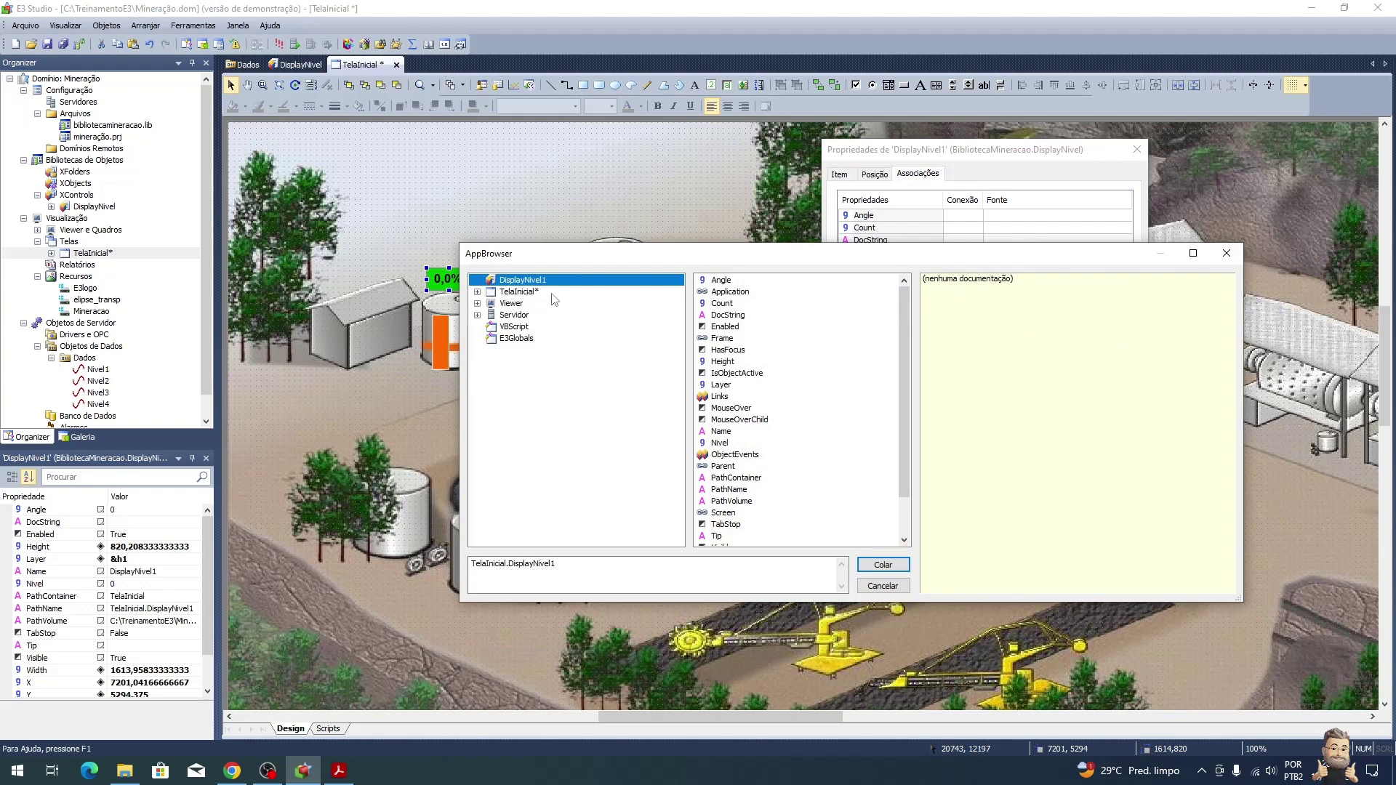
left_click(477, 315)
left_click(491, 338)
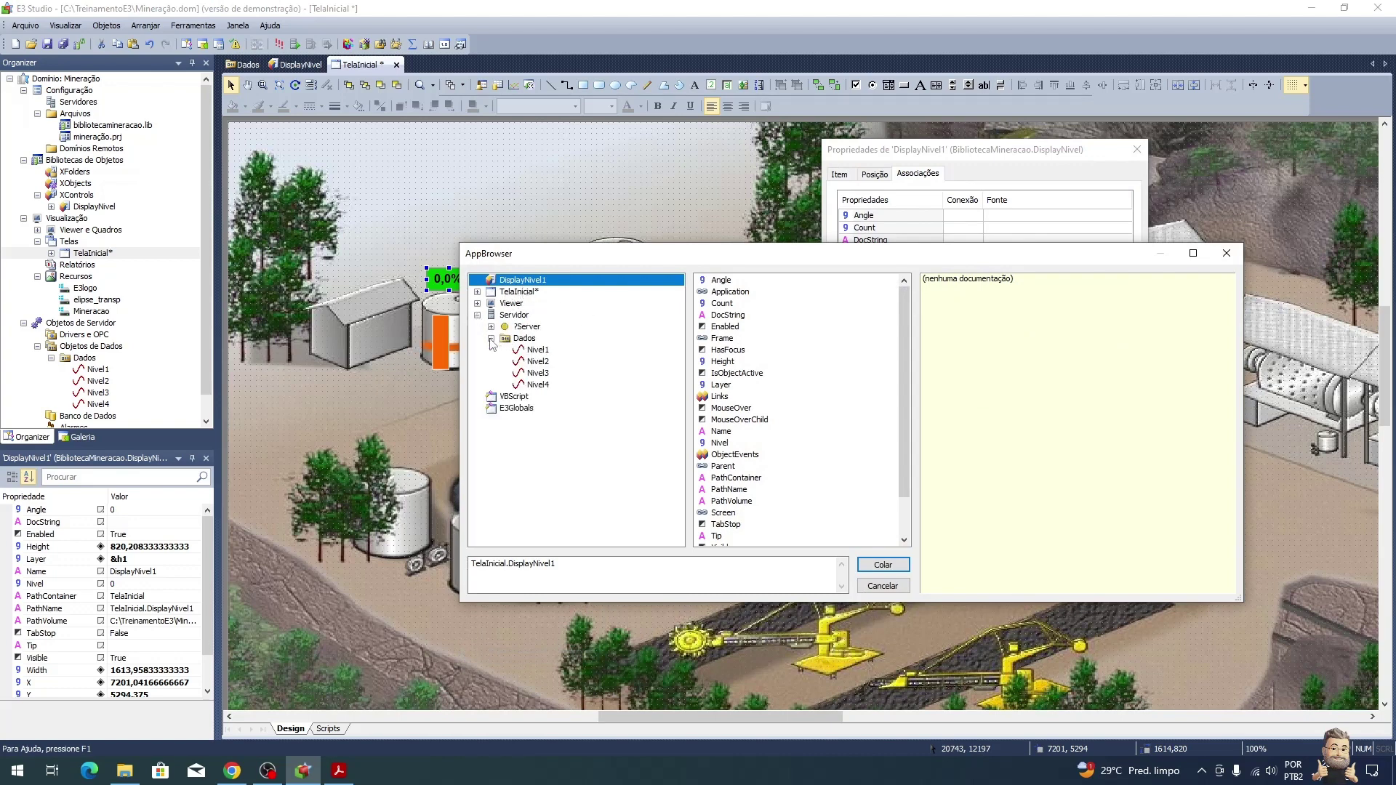
left_click(538, 350)
left_click(703, 282)
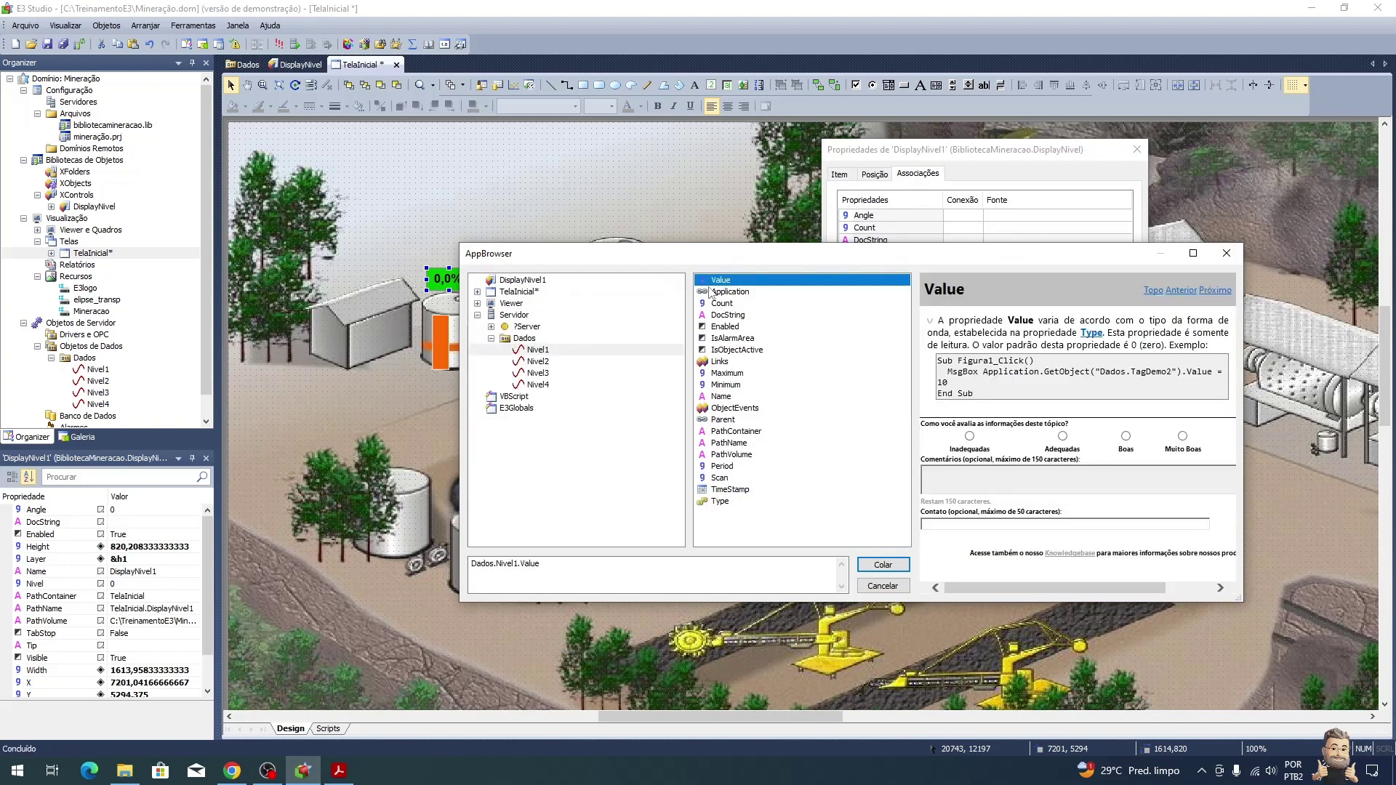
double_click(703, 284)
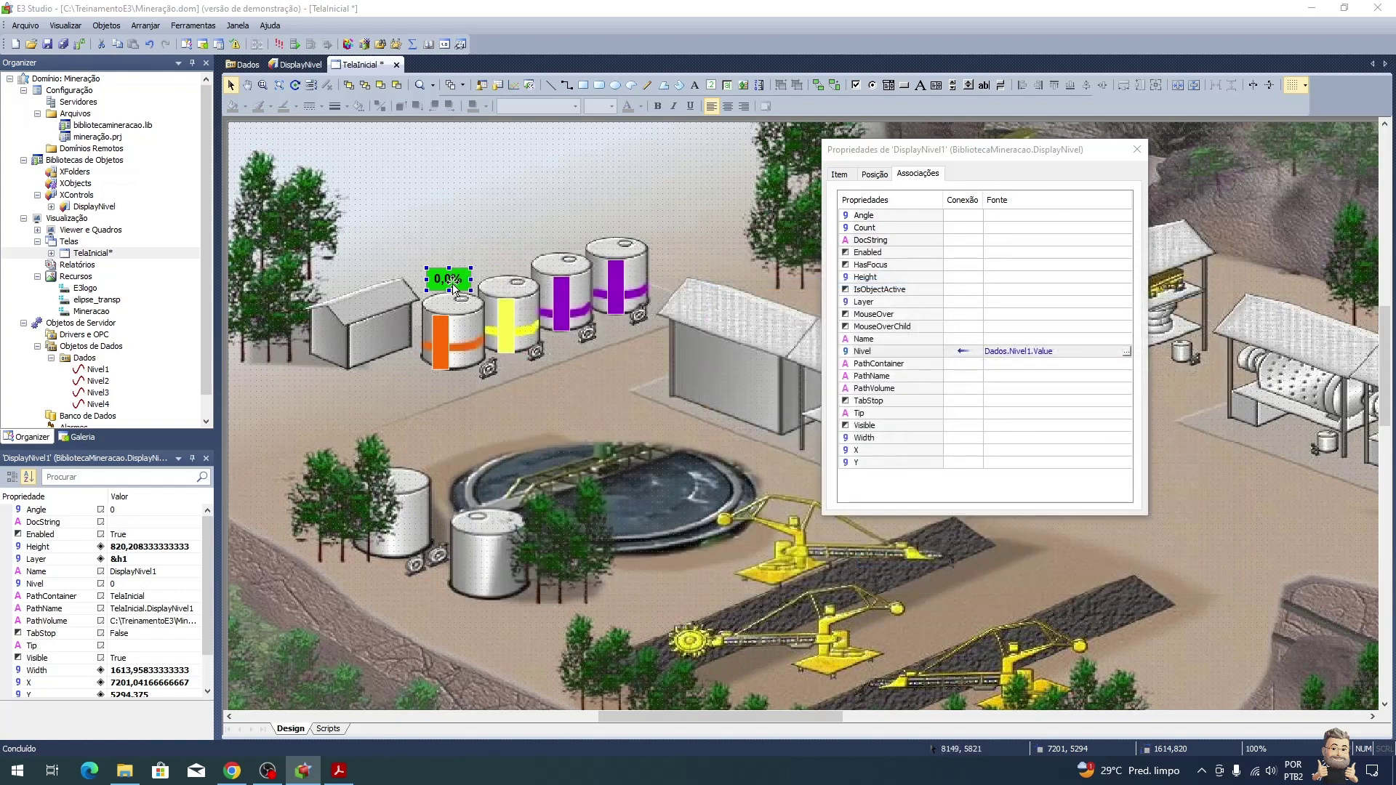
left_click_drag(454, 288, 620, 228)
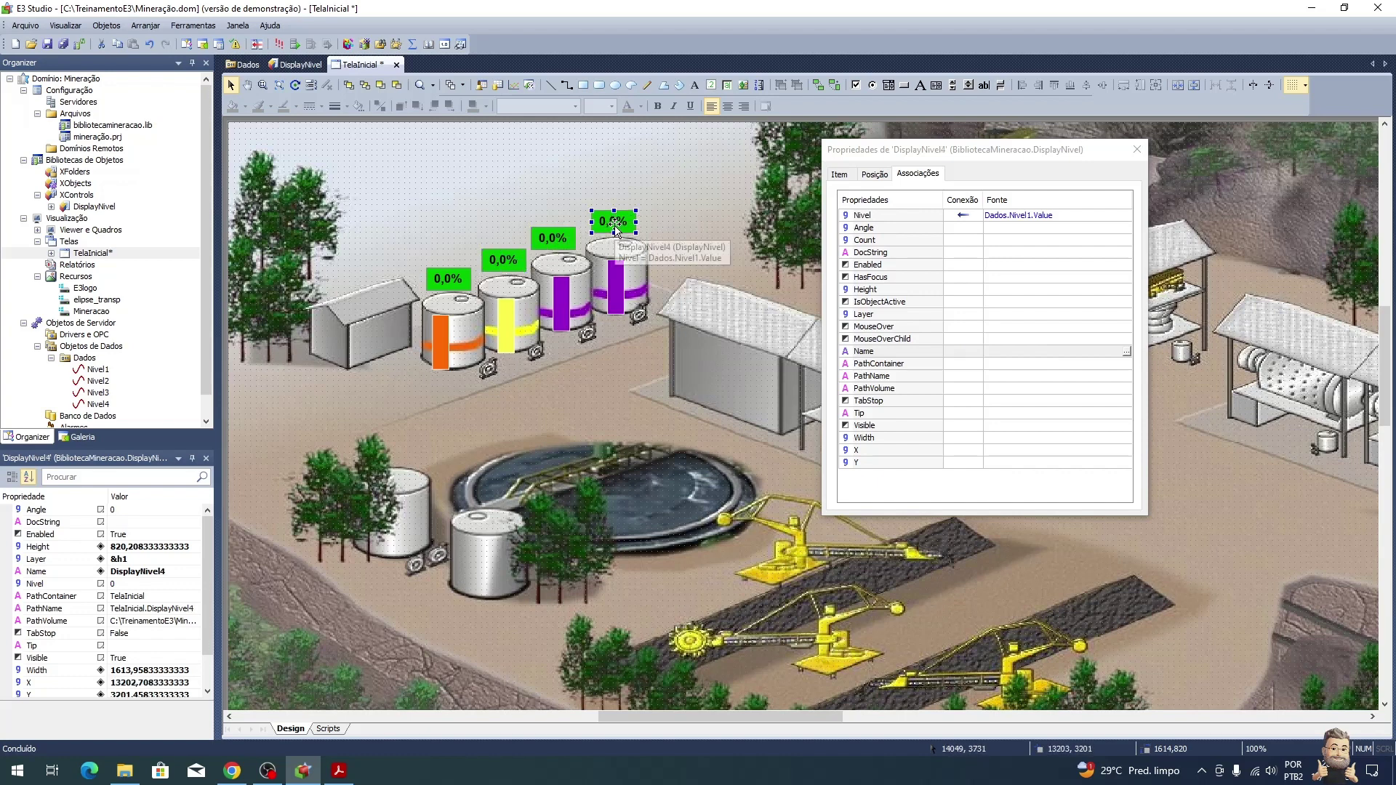
Step: Bind DisplayNivel2 and DisplayNivel3's Nivel to Dados.Nivel2.Value and Dados.Nivel3.Value
left_click(513, 256)
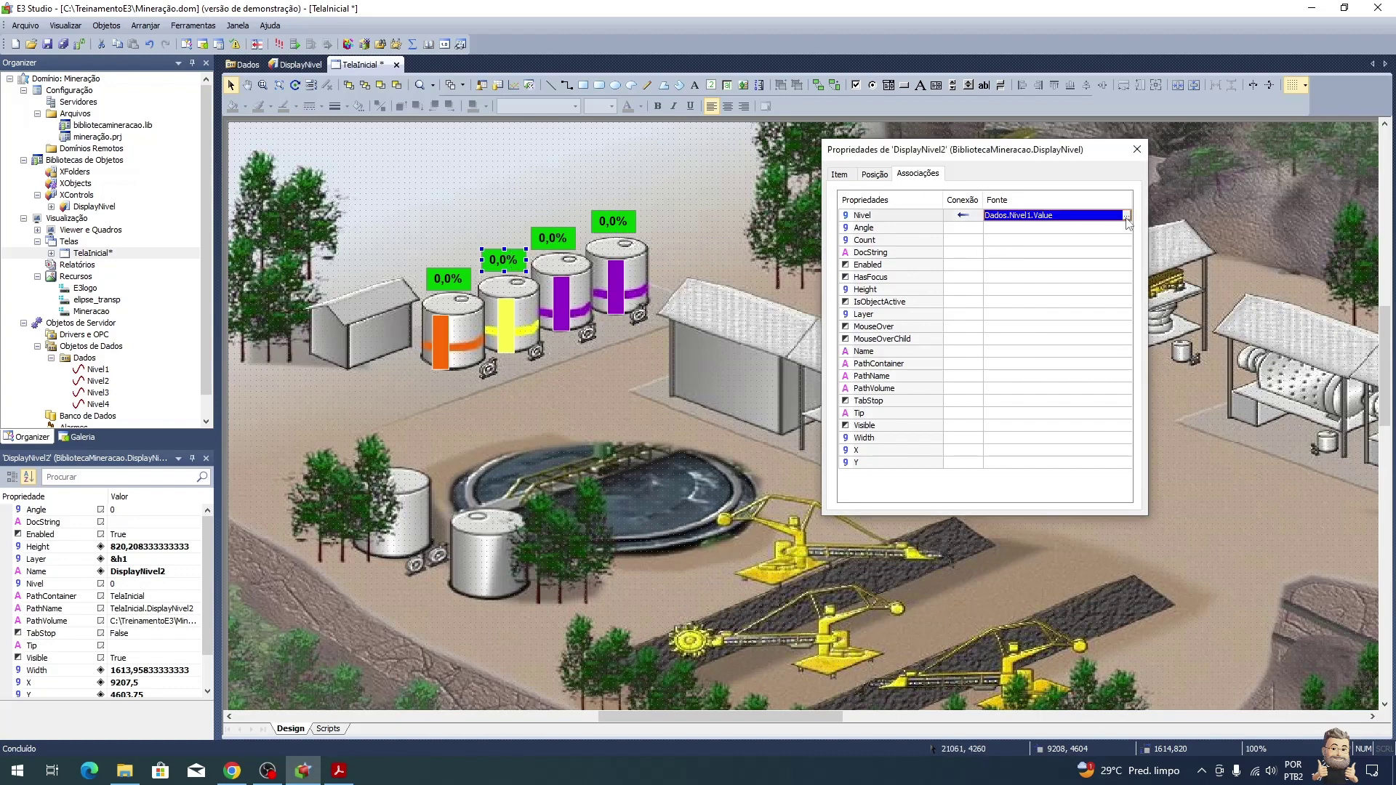
left_click(1126, 216)
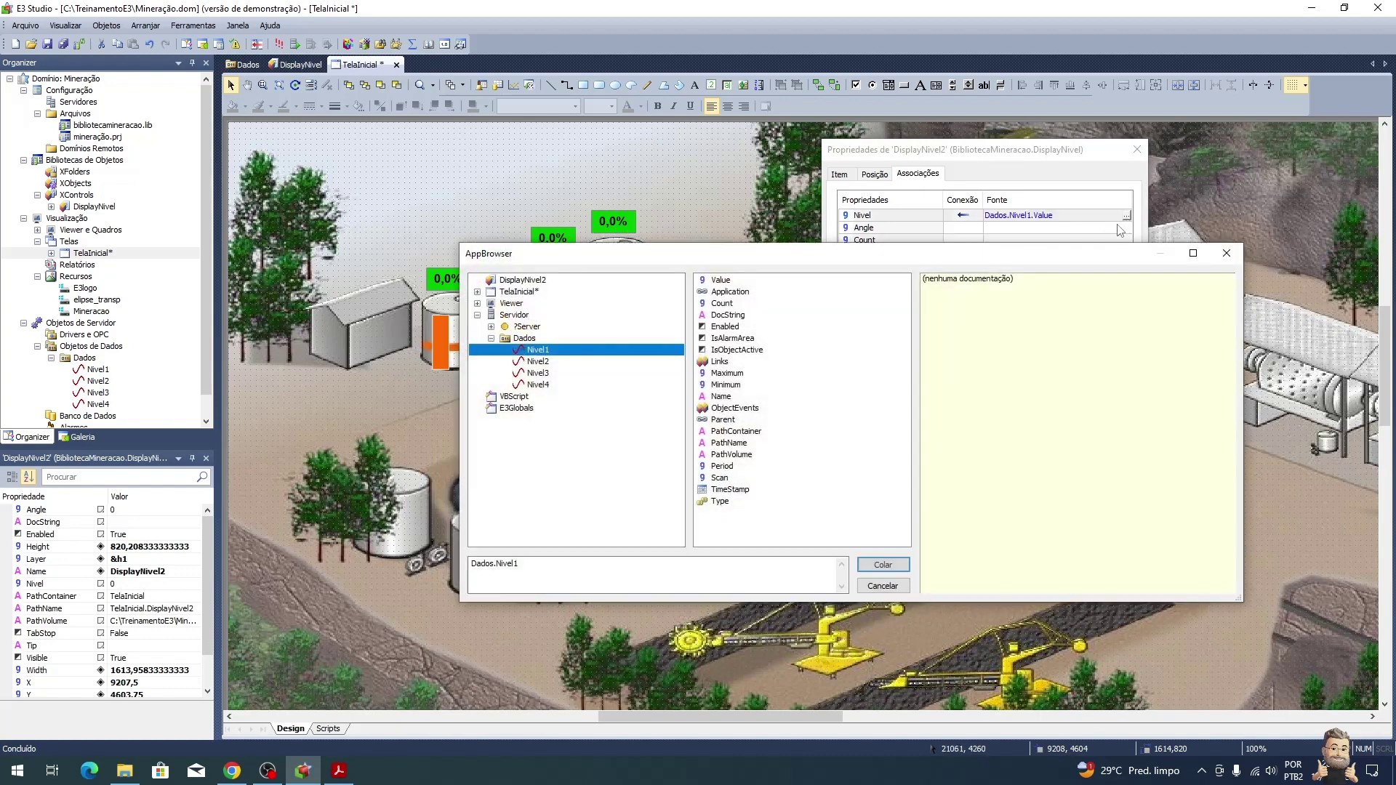
left_click(556, 363)
double_click(720, 280)
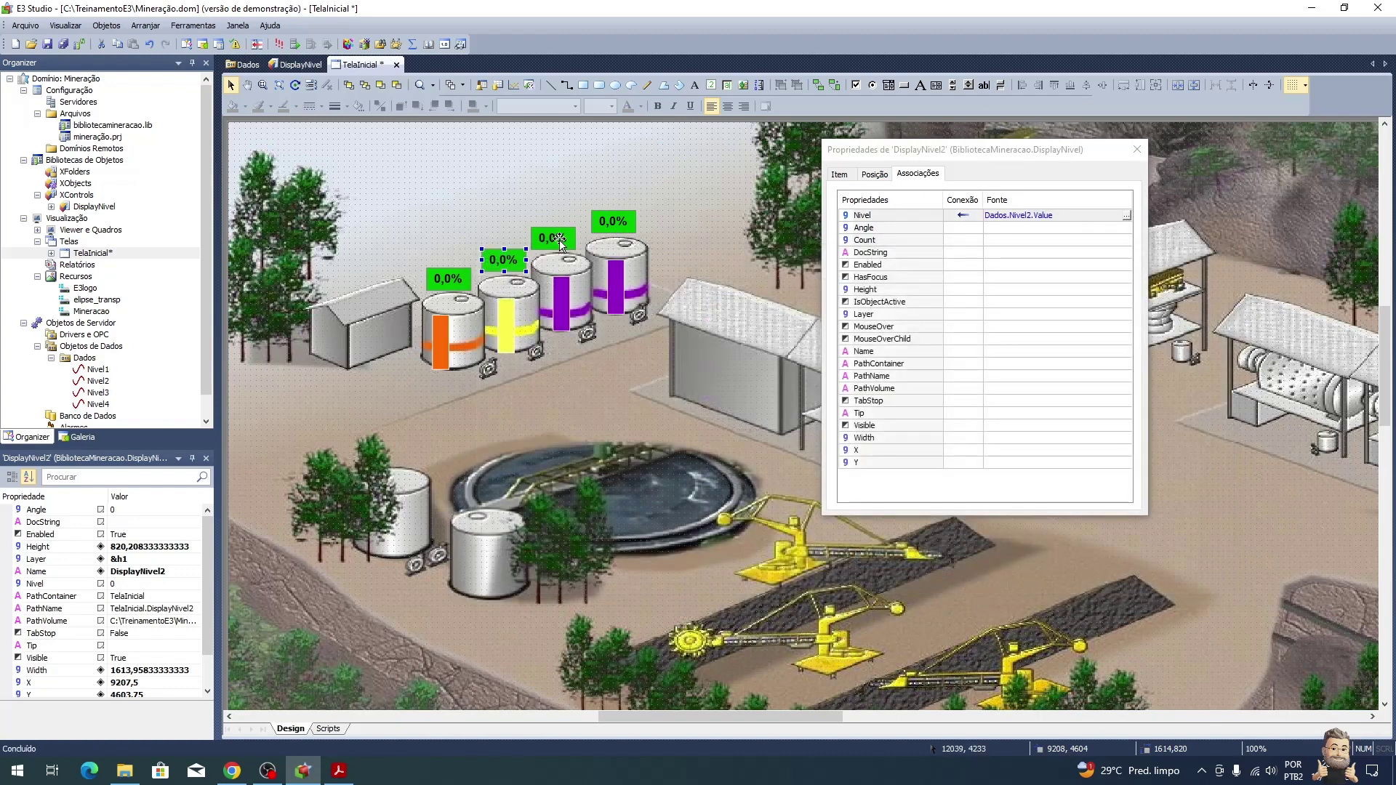
left_click(560, 238)
left_click(1127, 216)
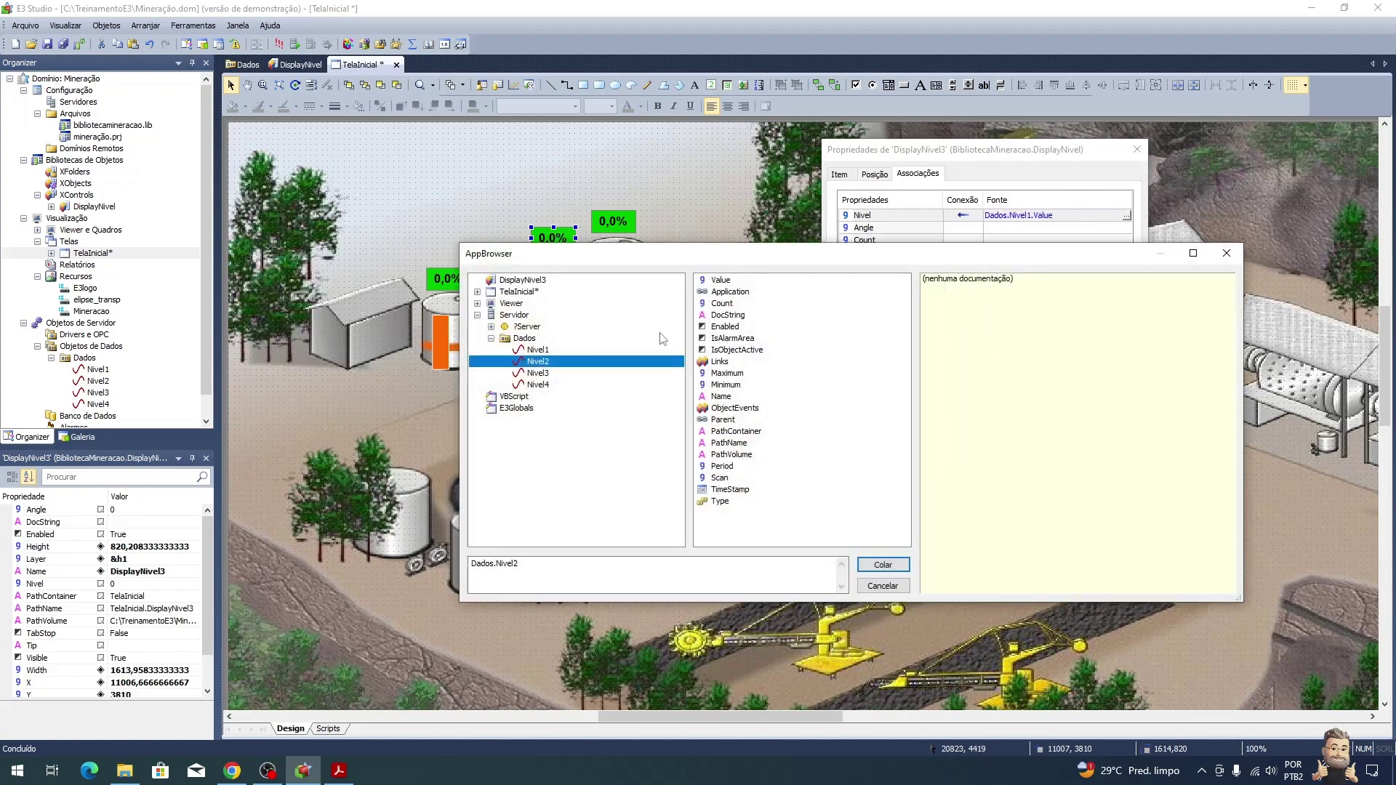
left_click(538, 374)
double_click(727, 283)
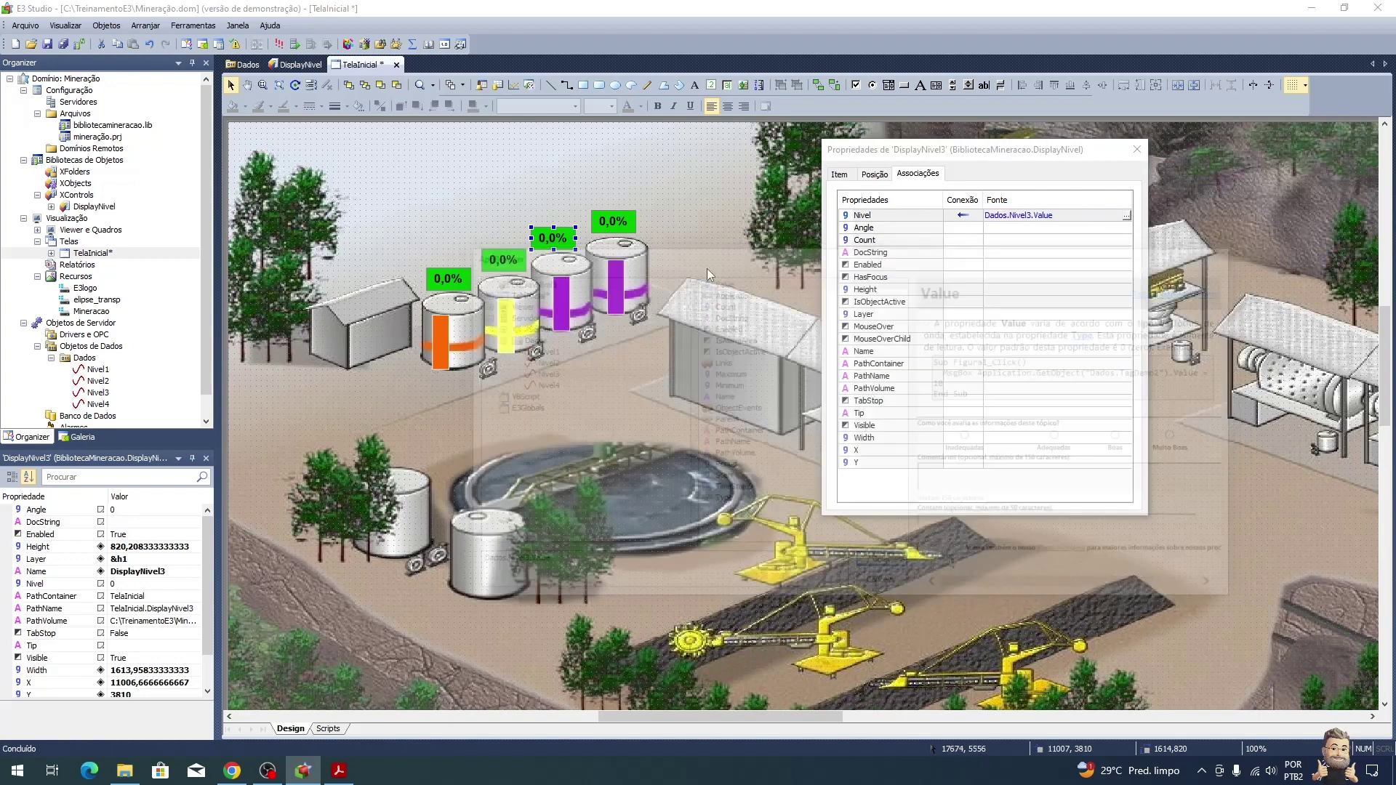
Step: Bind DisplayNivel4's Nivel to Dados.Nivel4.Value, then check the tutorial PDF
left_click(618, 224)
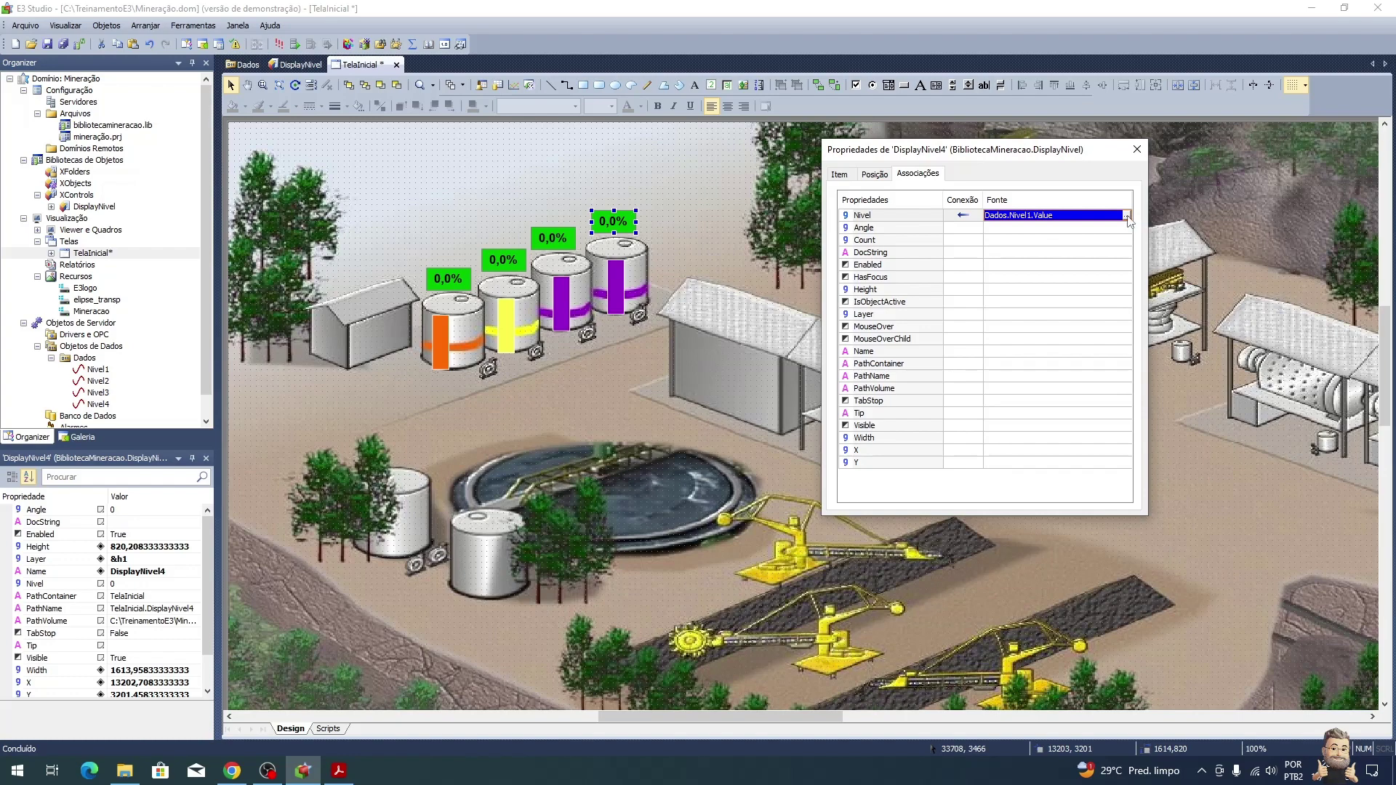
left_click(1126, 215)
left_click(538, 384)
left_click(724, 281)
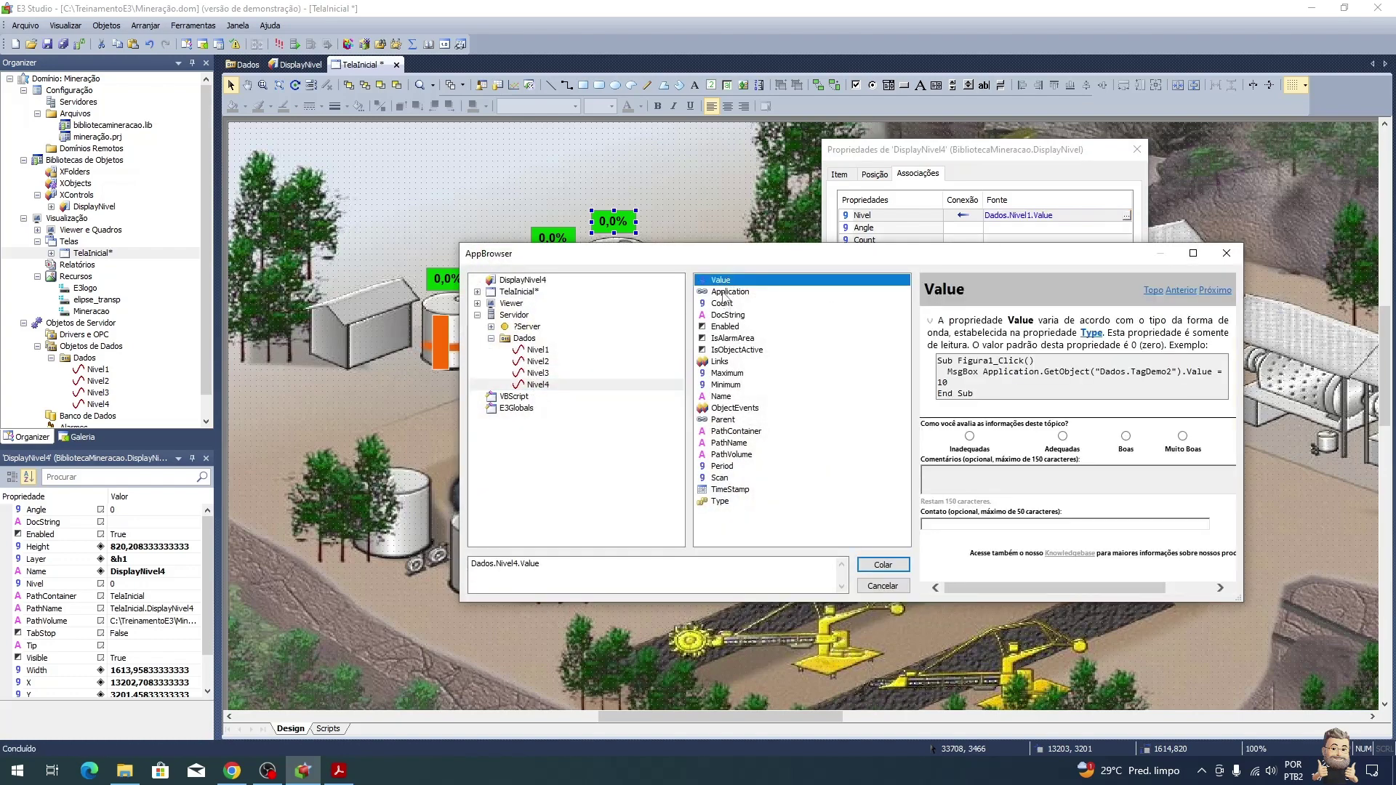
key("Return")
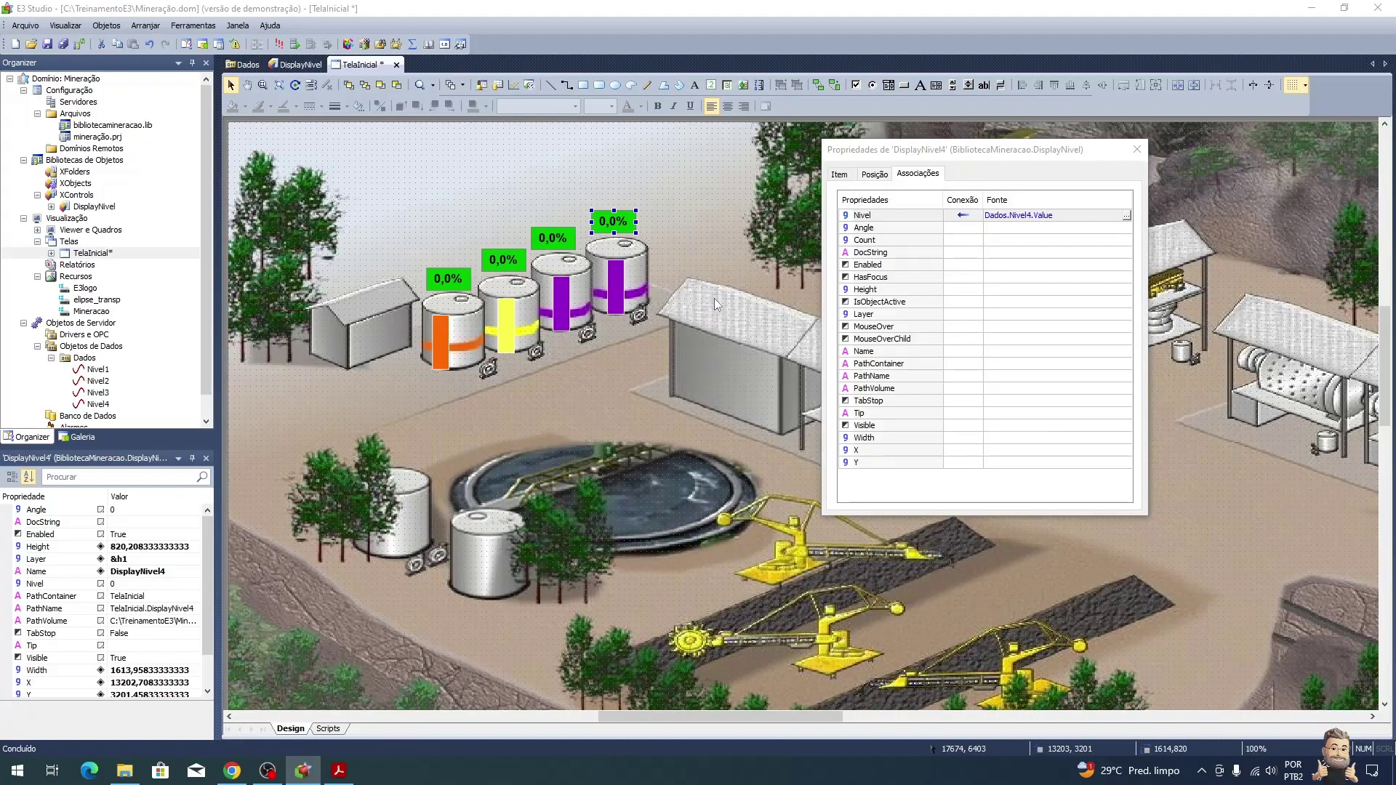
key("alt+Tab")
scroll(659, 501, "down", 2)
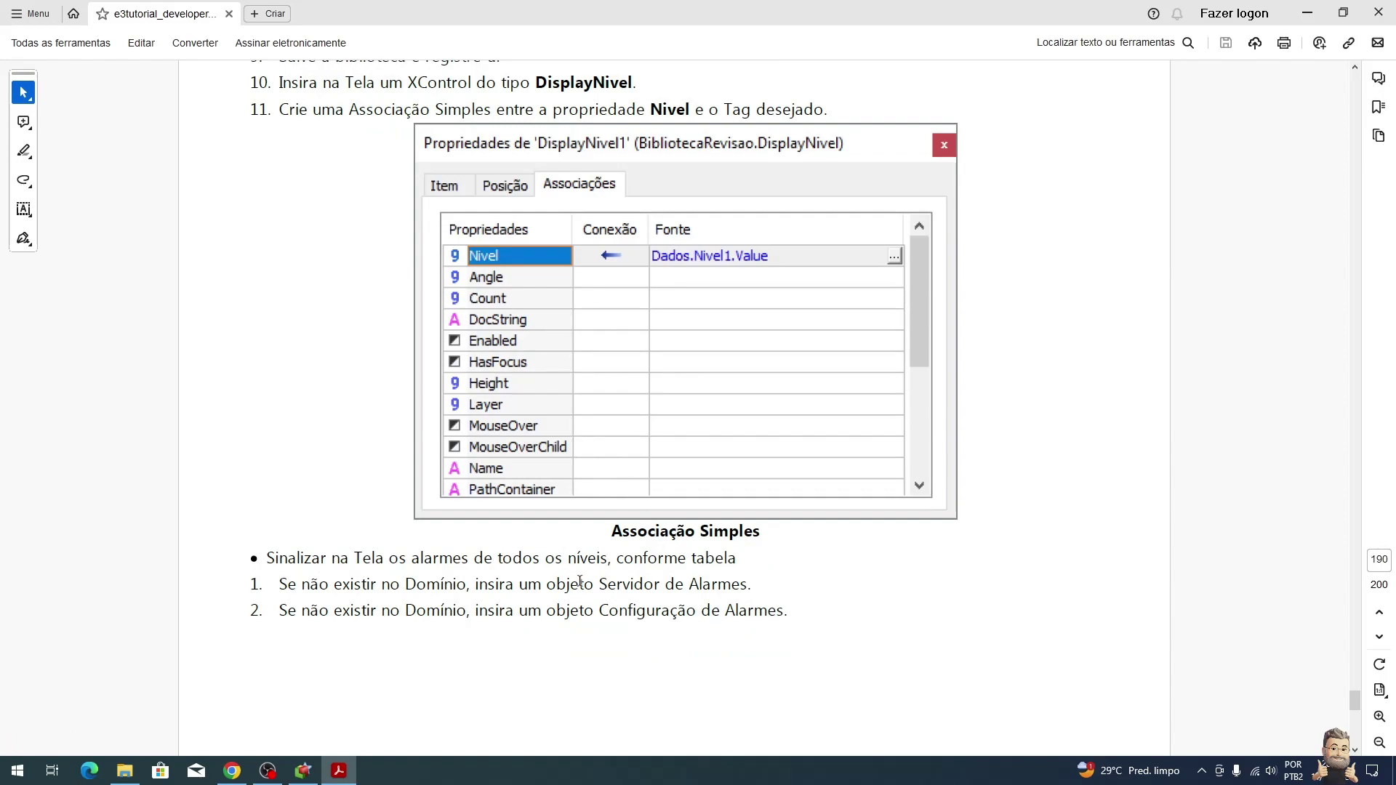
Step: Insert alarm server ServidorAlarmes1 into Mineração.prj from the Alarmes folder's context menu
key("alt+Tab")
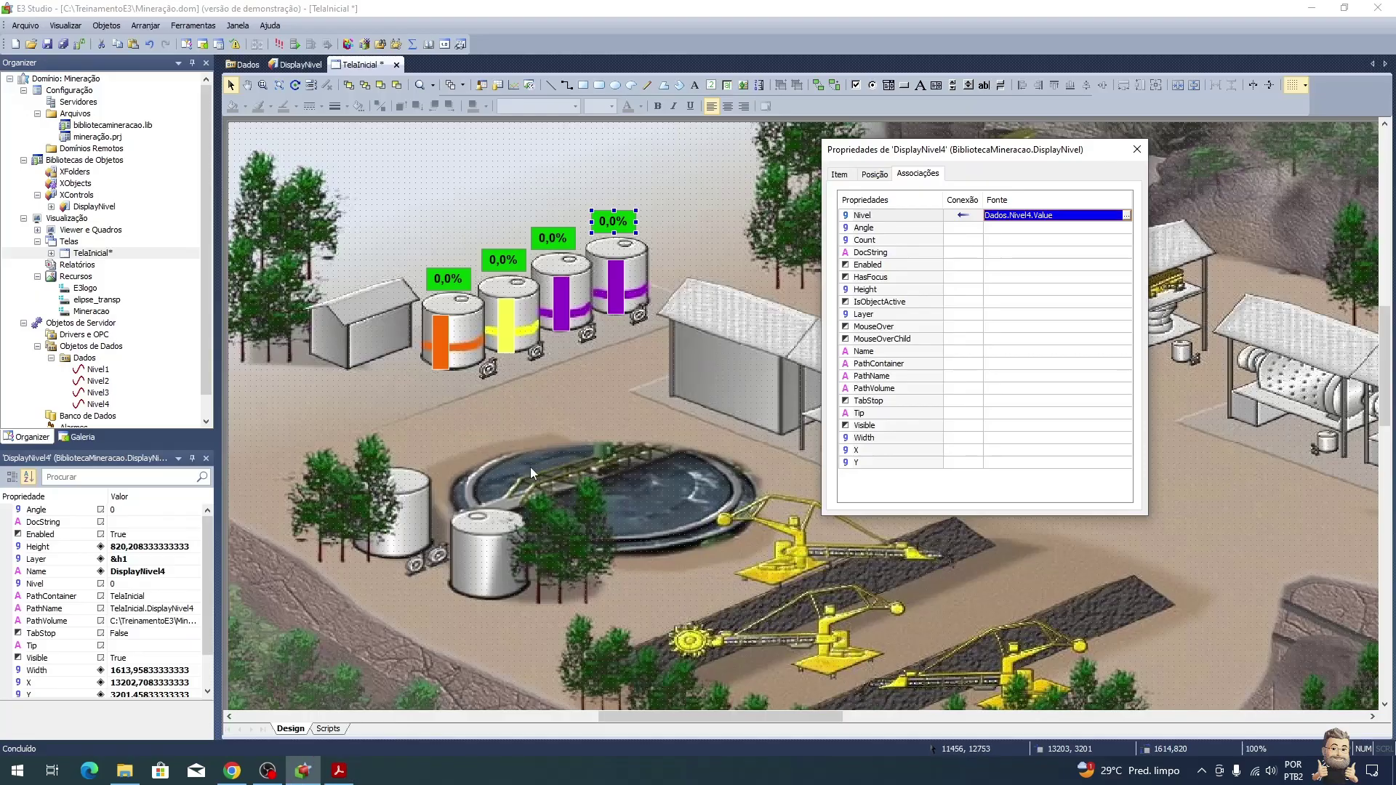
left_click(37, 346)
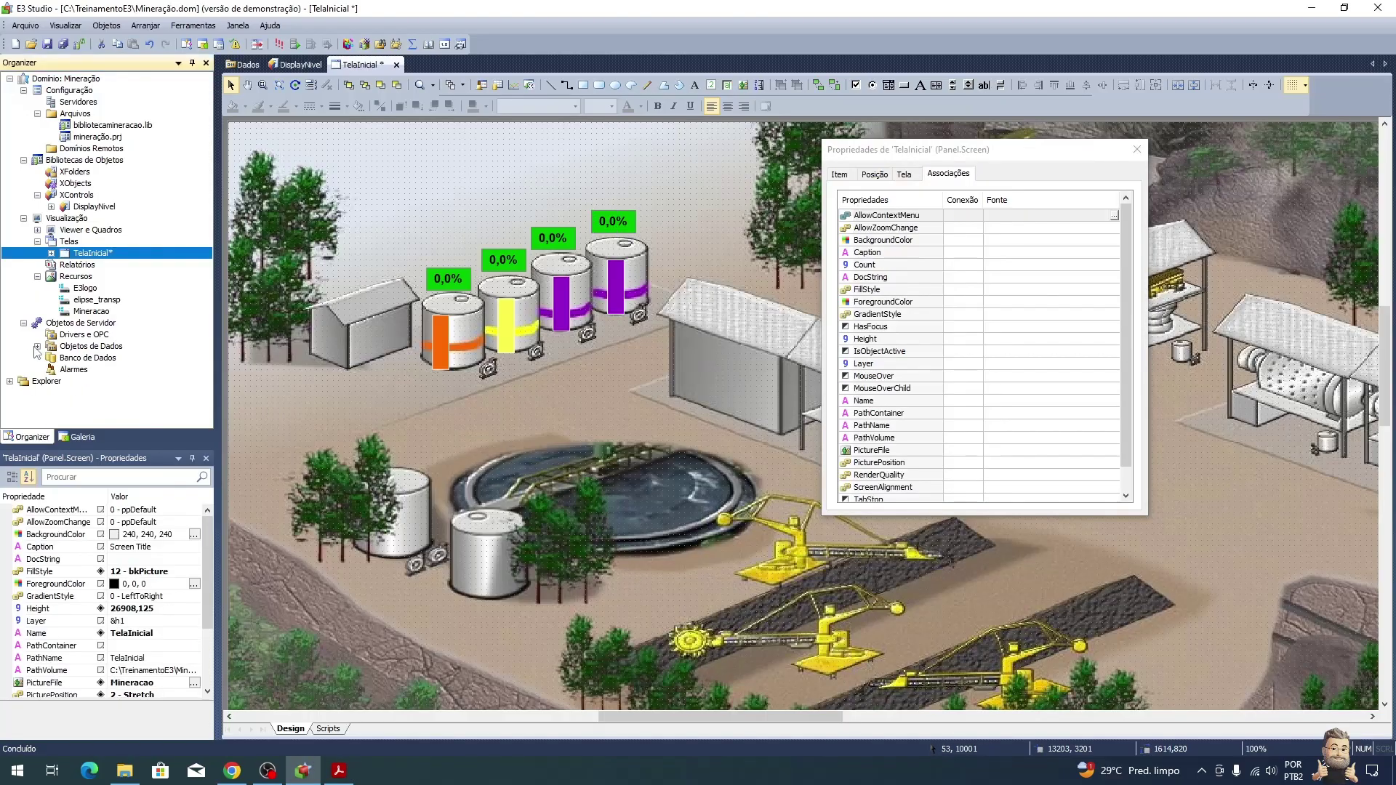
right_click(73, 371)
mouse_move(234, 380)
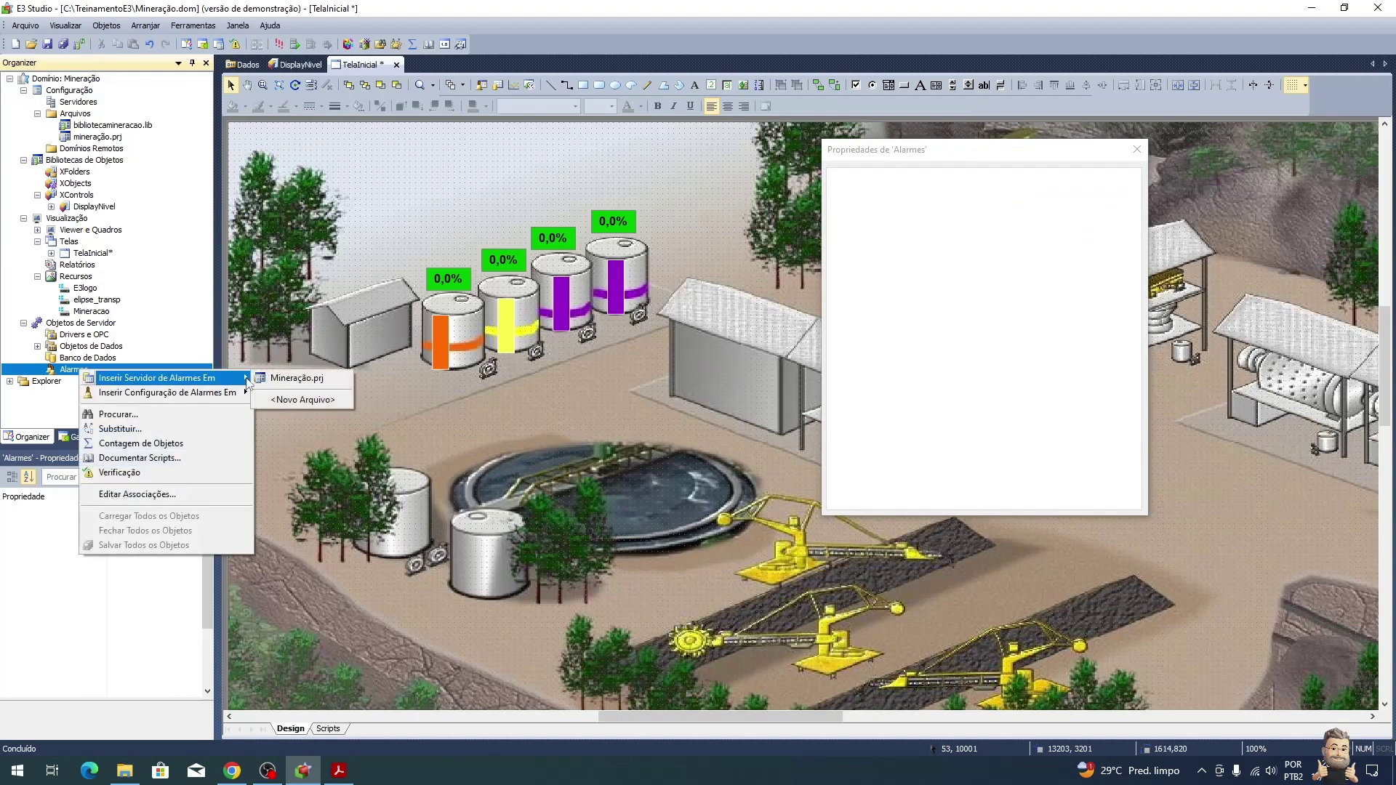
left_click(298, 379)
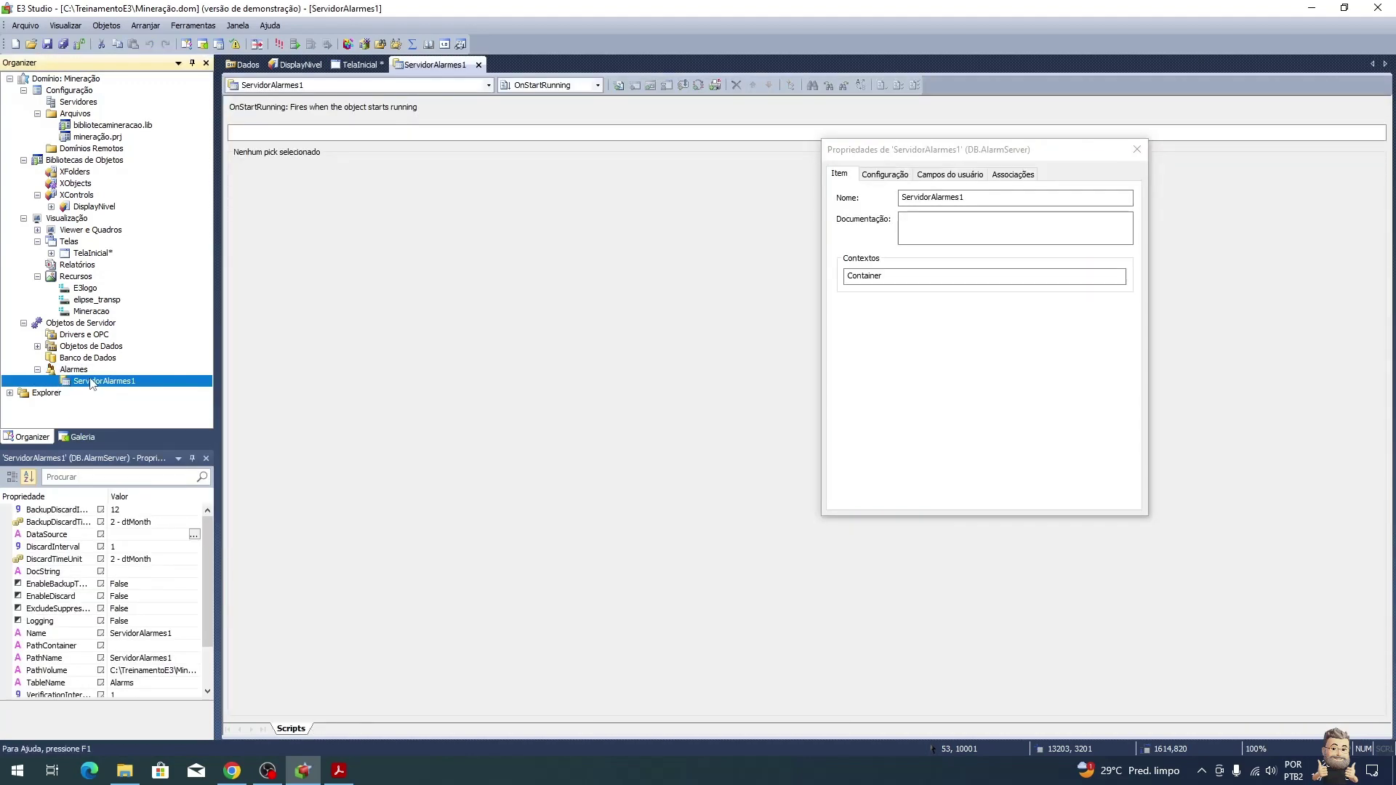
key("alt+Tab")
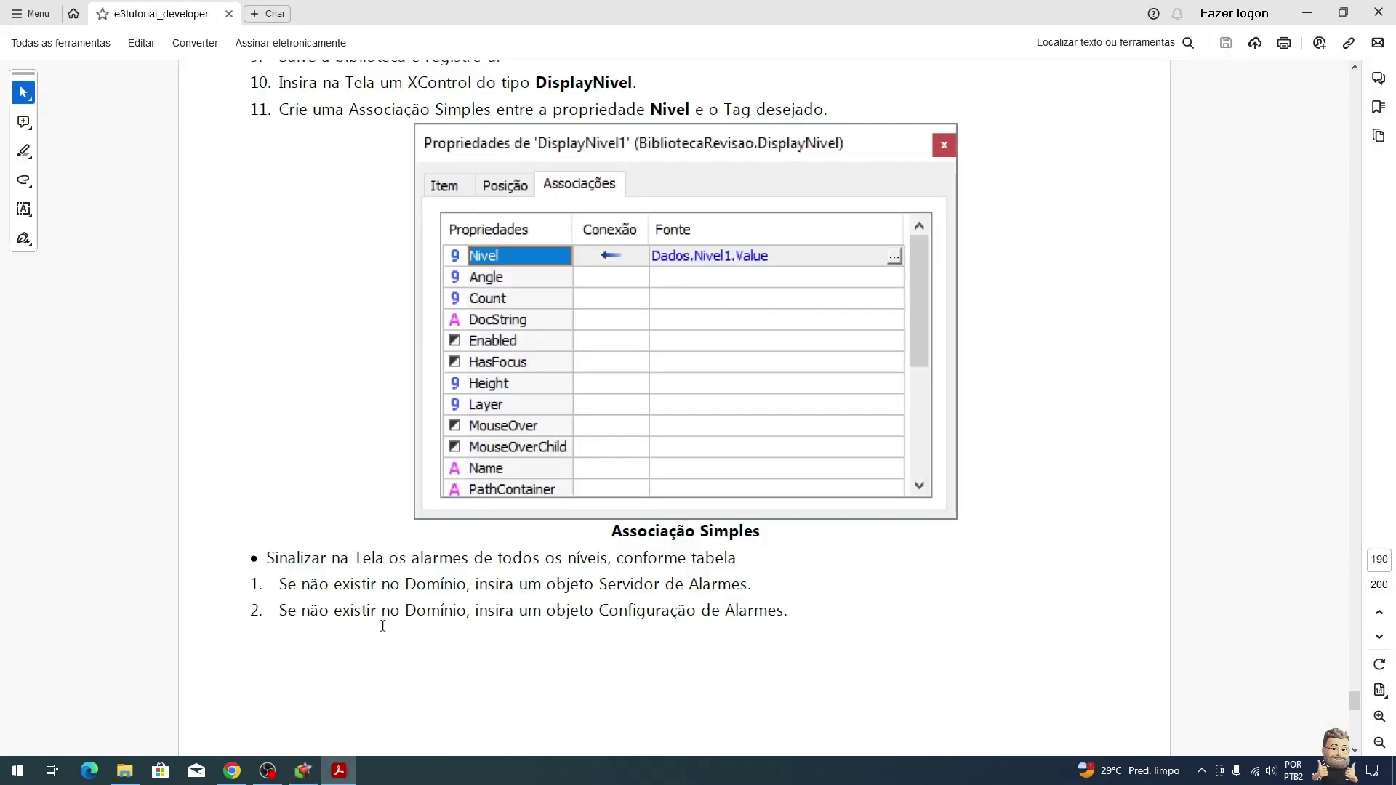
Step: Insert alarm configuration ConfigAlarmes1 into Mineração.prj under Alarmes
scroll(674, 627, "down", 3)
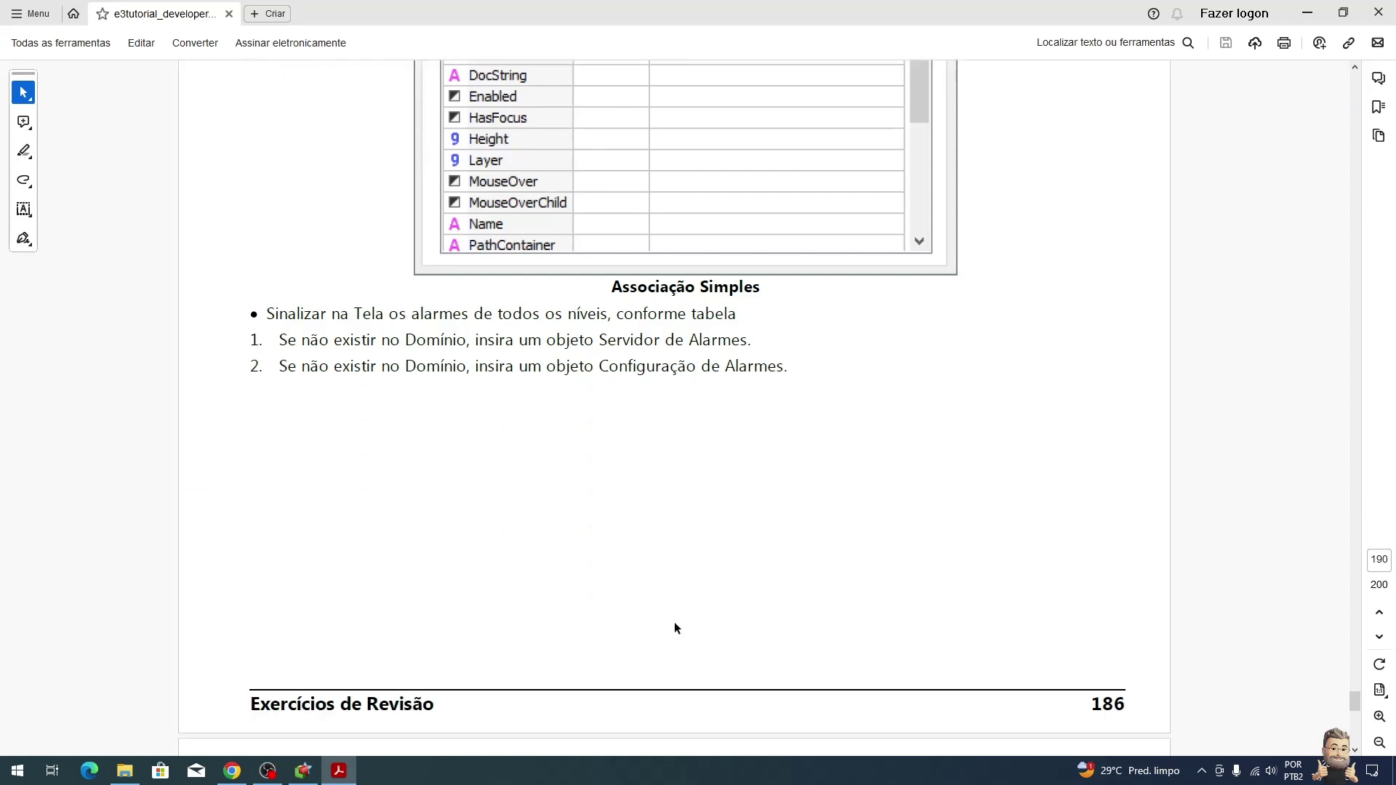
scroll(674, 623, "down", 7)
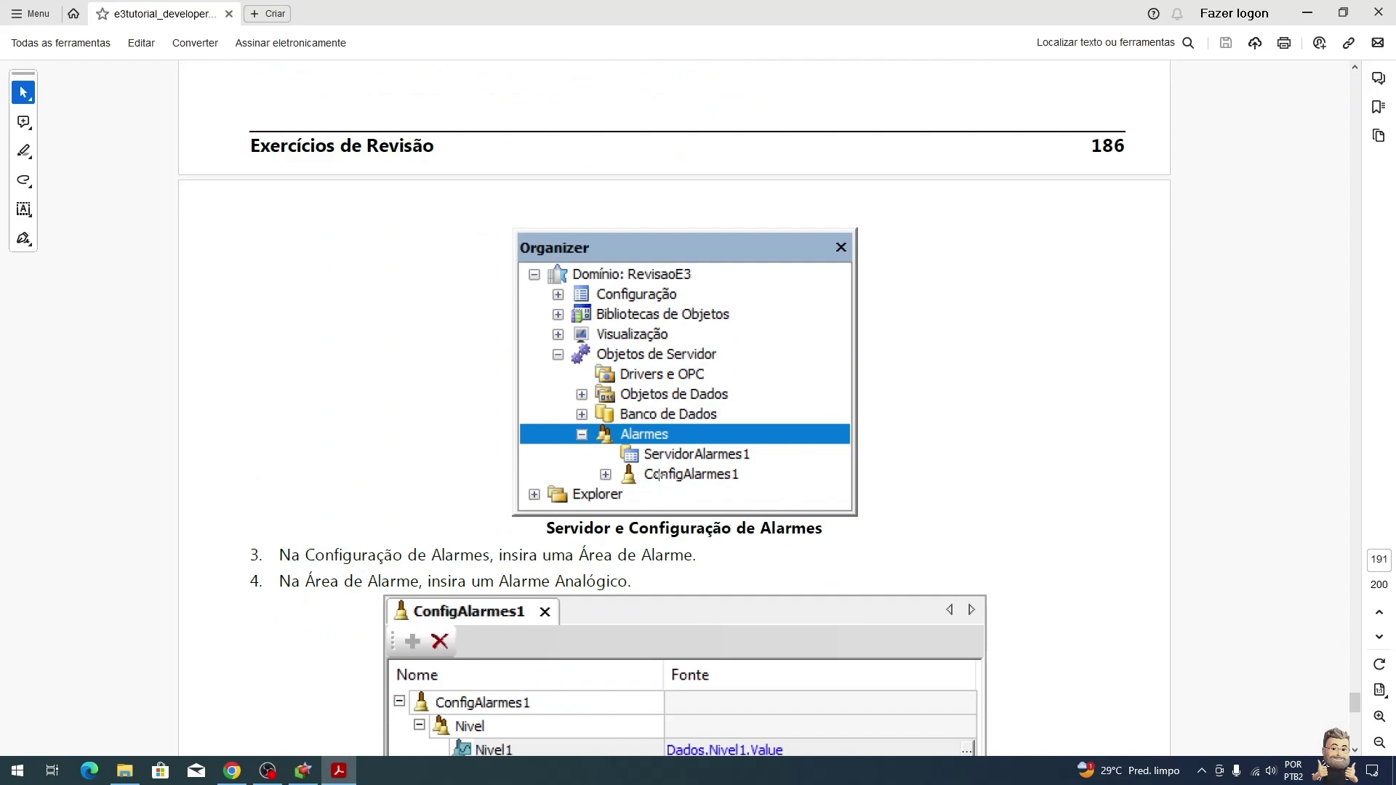
key("alt+Tab")
right_click(70, 371)
mouse_move(194, 399)
left_click(273, 395)
left_click(113, 393)
Step: Read further in the tutorial PDF for the ConfigAlarmes1 setup instructions
key("alt+Tab")
scroll(439, 588, "down", 1)
scroll(439, 588, "down", 1)
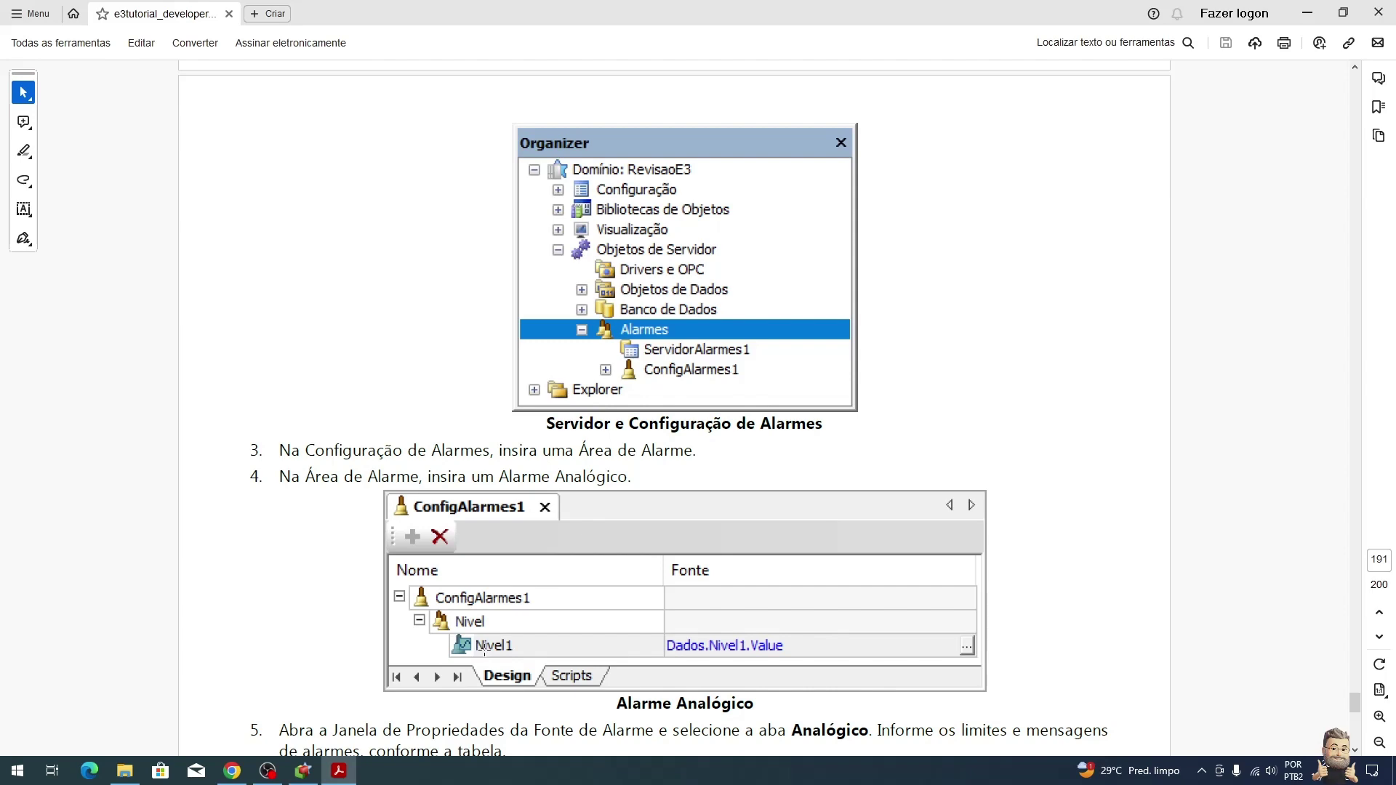
key("alt+Tab")
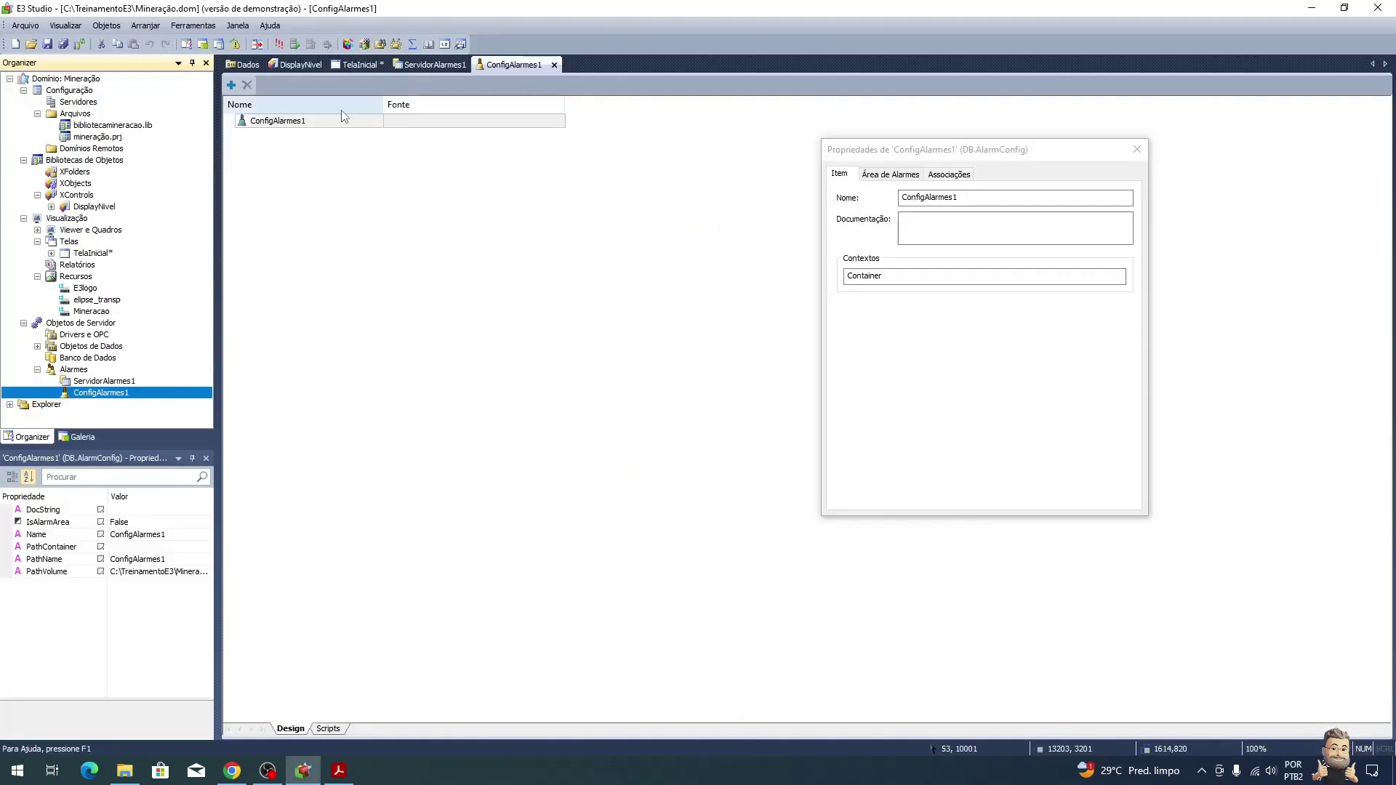
Step: Add an alarm area named Nivel to ConfigAlarmes1
left_click(331, 121)
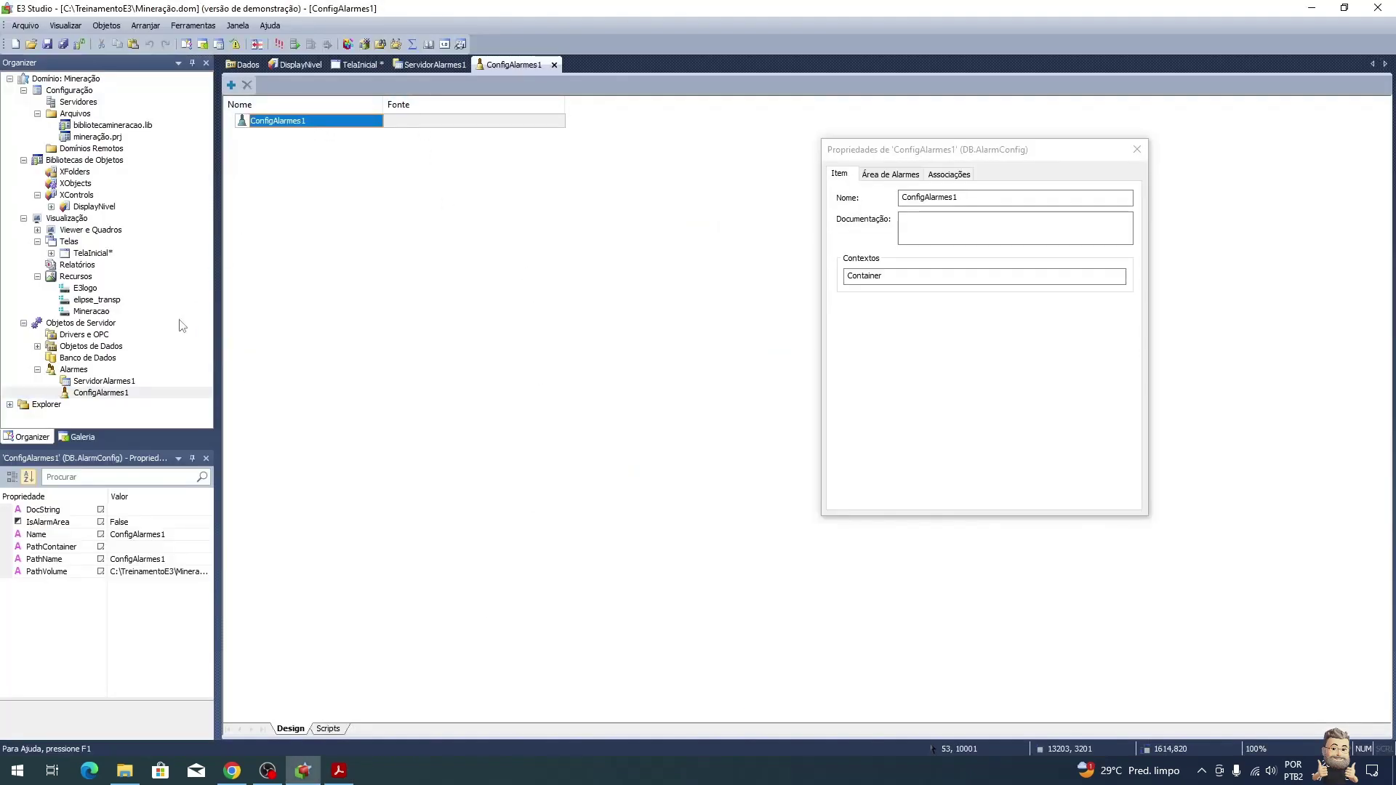
left_click(102, 394)
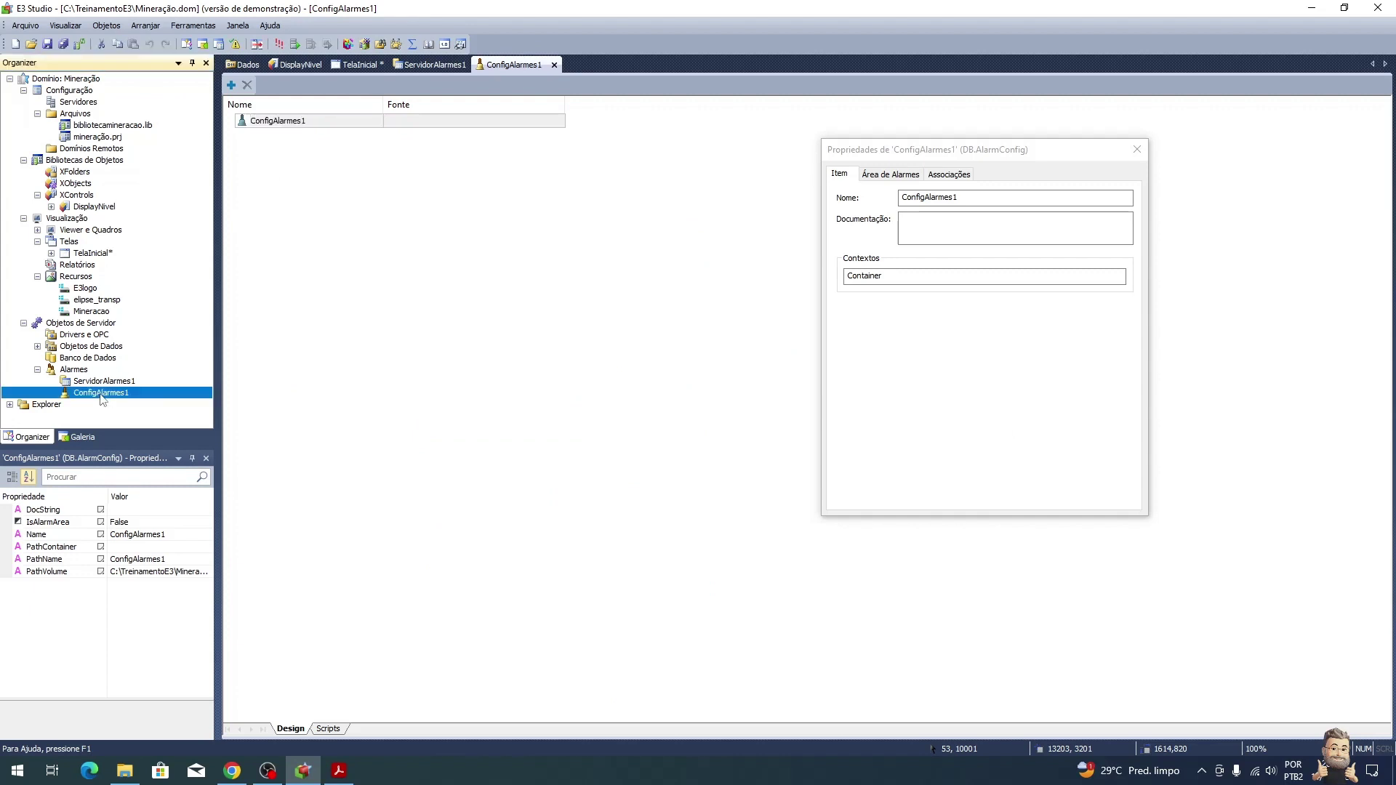
left_click(287, 122)
left_click(231, 85)
left_click(264, 101)
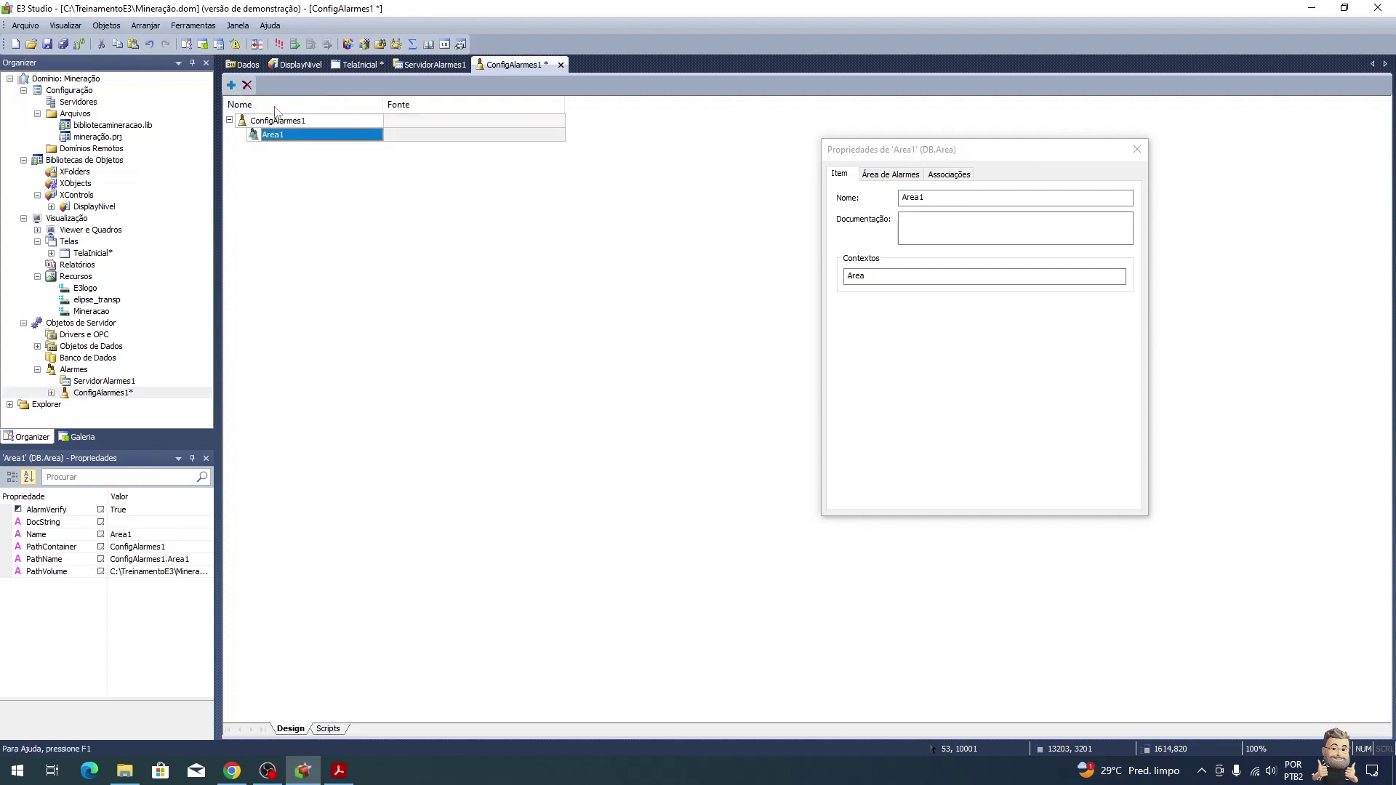
type("Nivel")
key("Return")
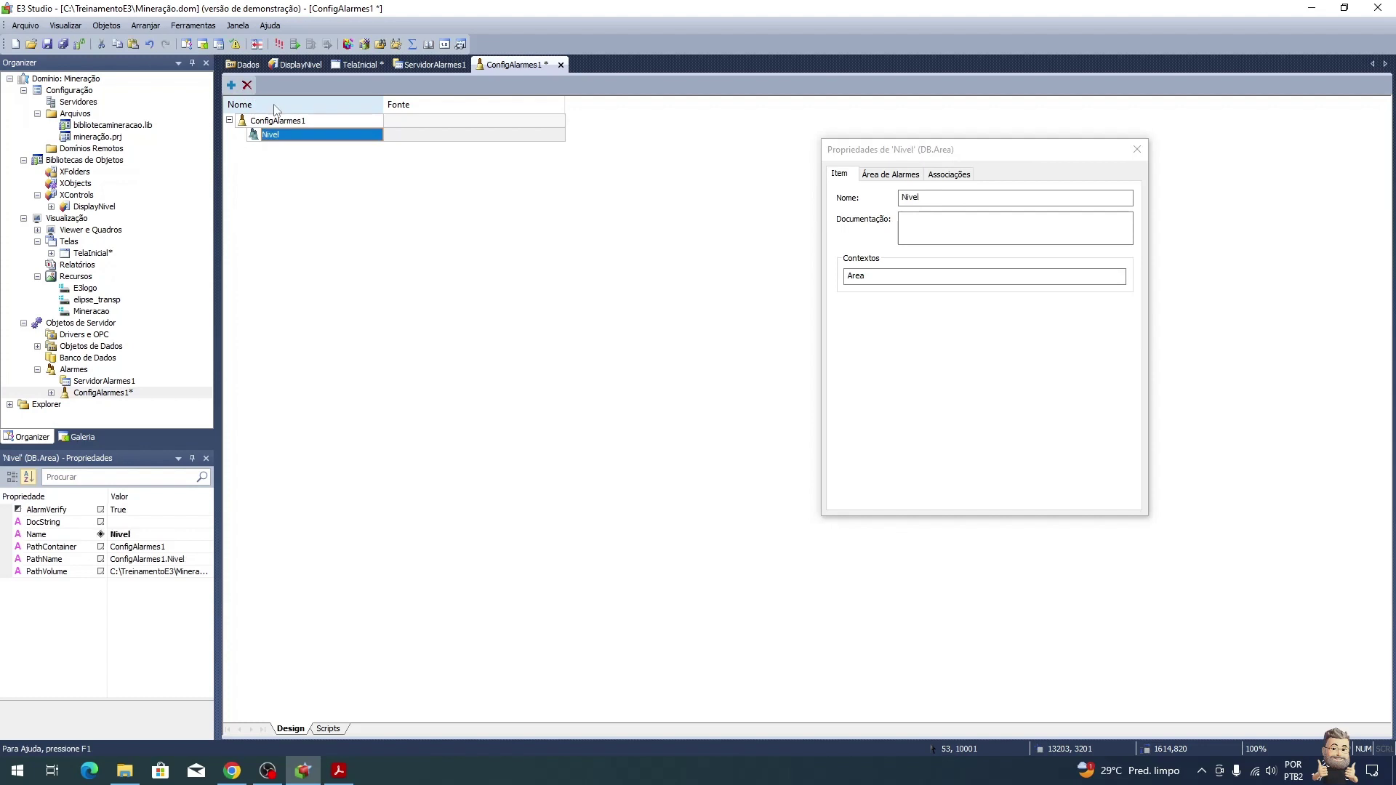
Step: Add an analog alarm named Nivel1 inside the Nivel area
left_click(231, 85)
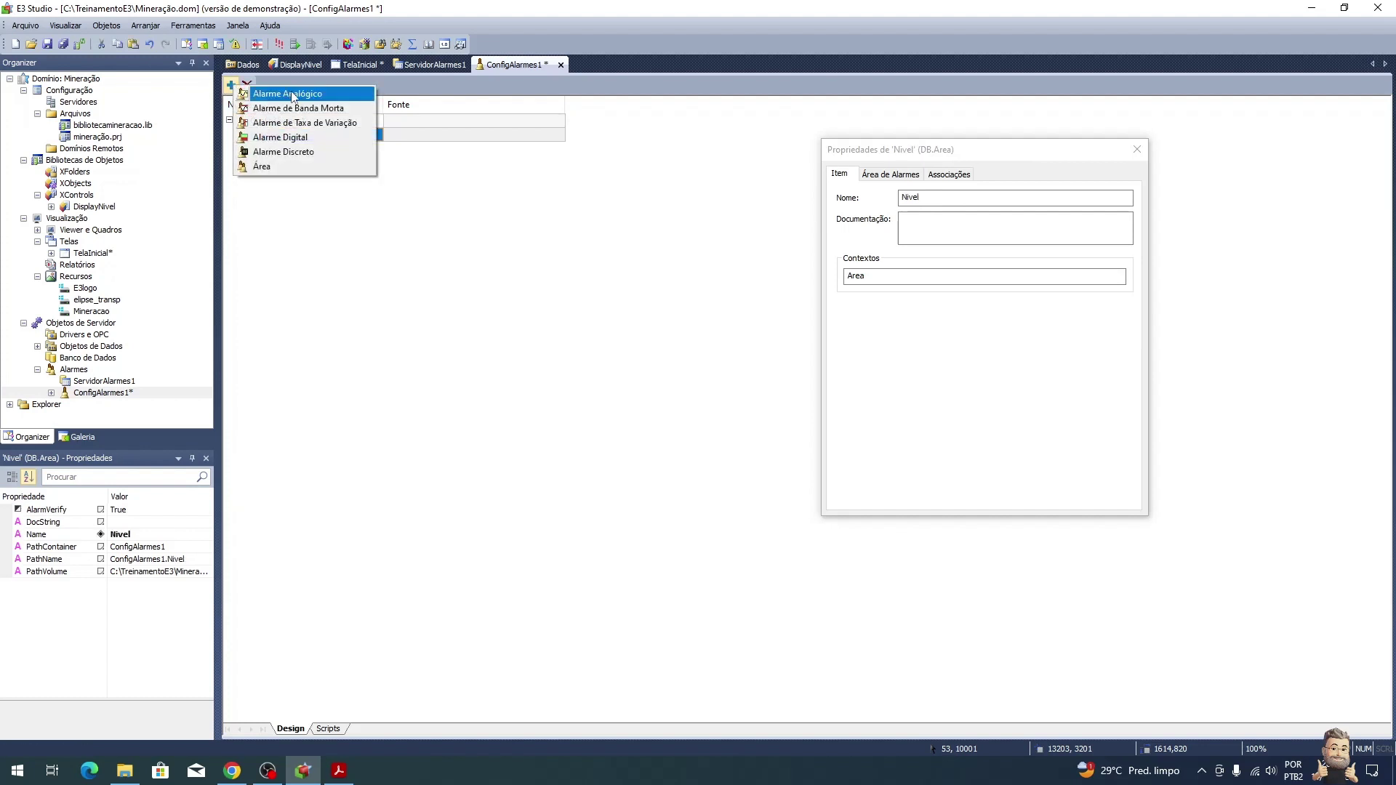
left_click(310, 98)
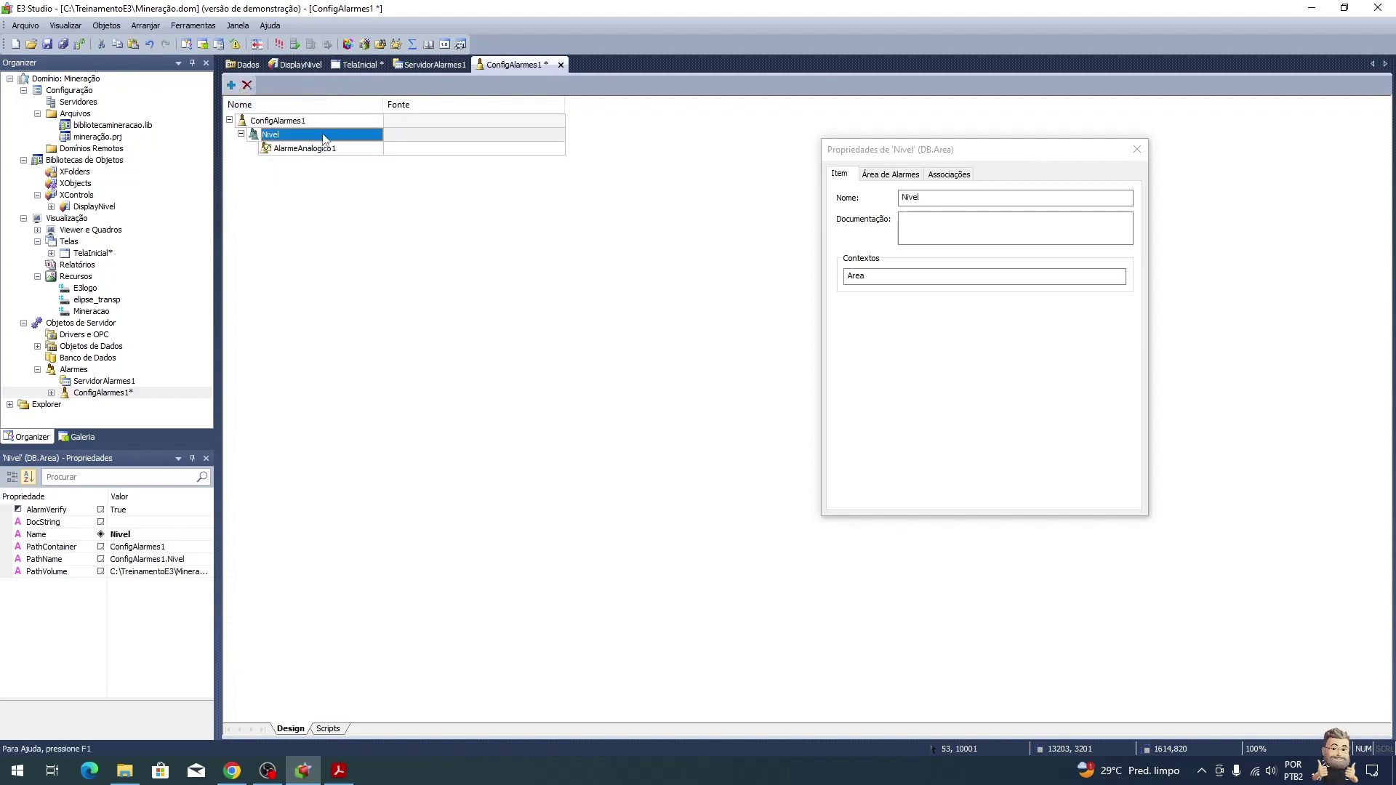
type("Niveo")
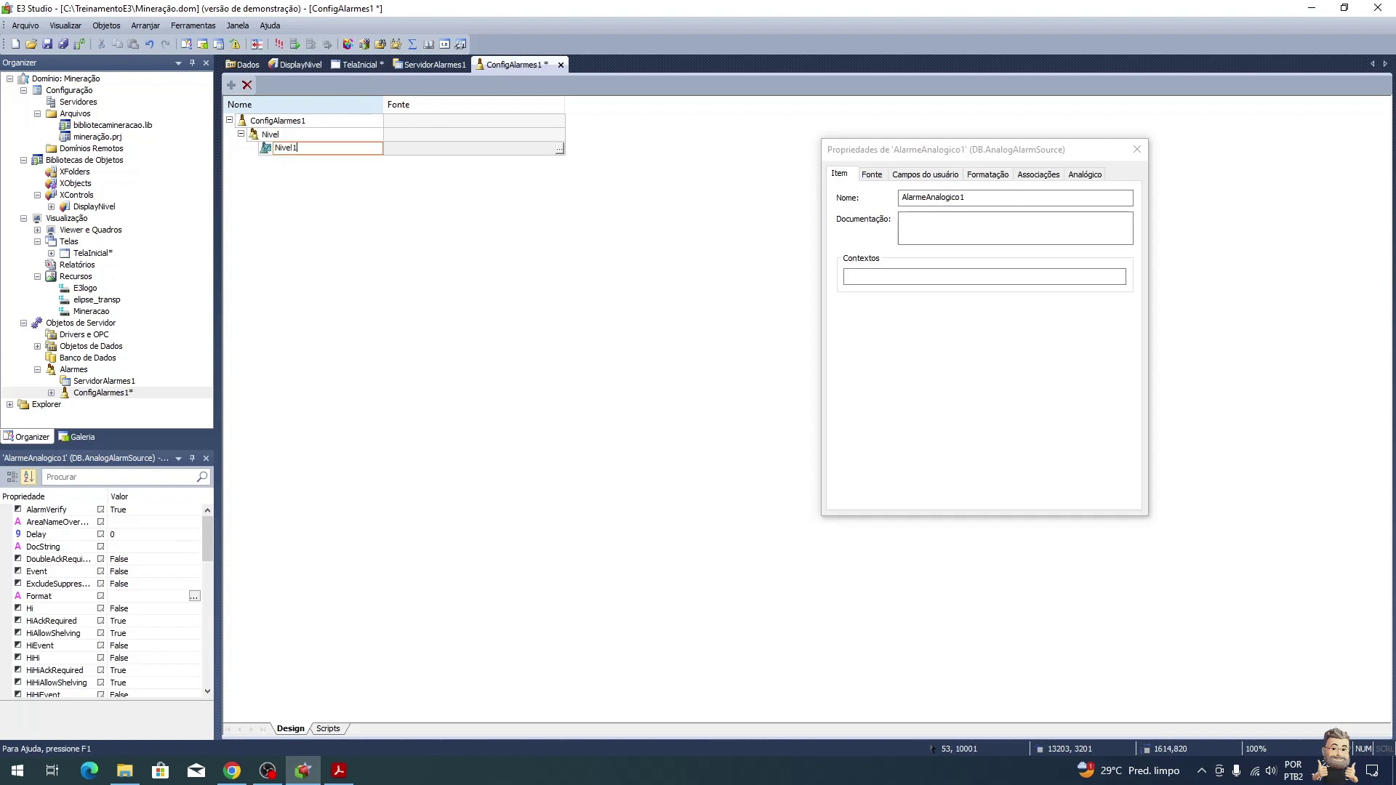
type("1")
key("Return")
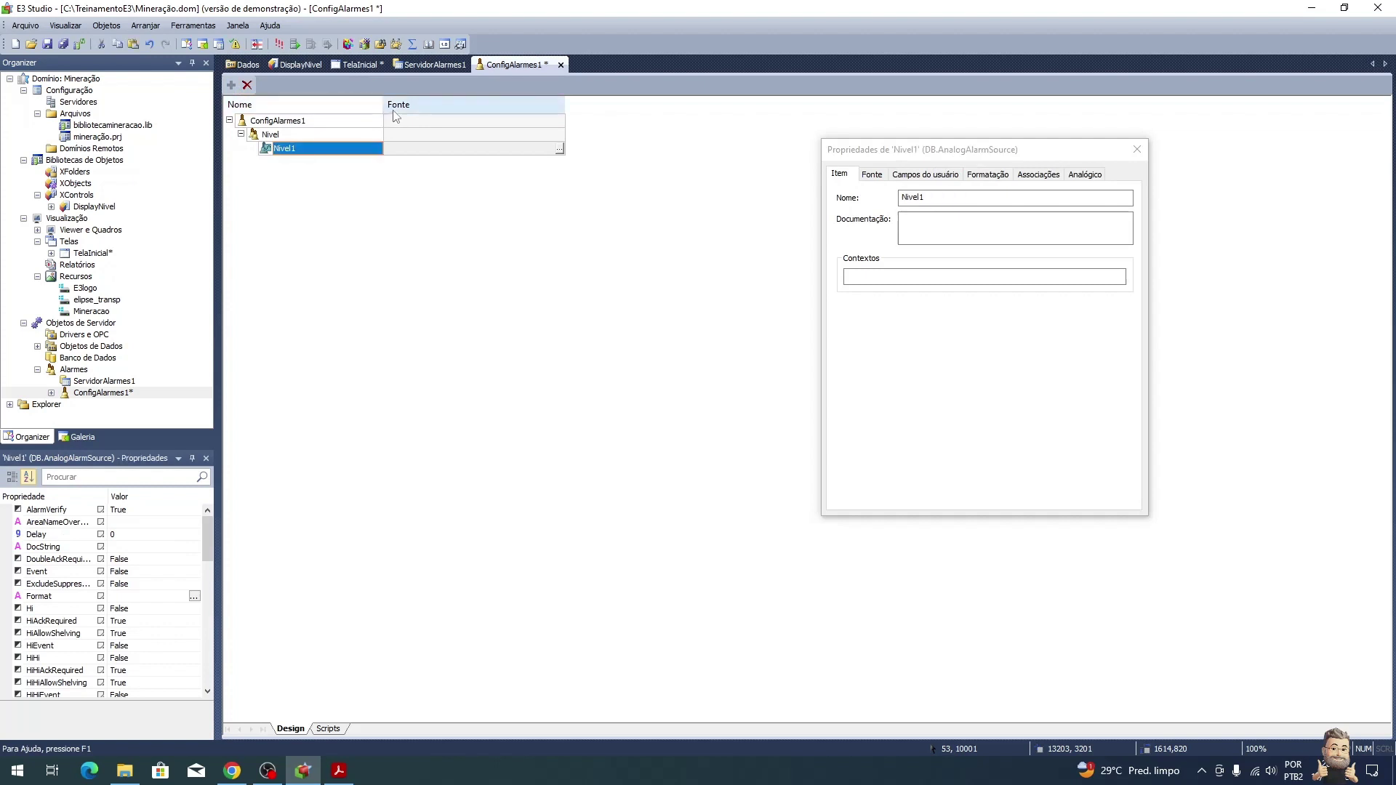
Step: Set Nivel1's alarm source to Dados.Nivel1.Value through the AppBrowser
key("alt+Tab")
scroll(797, 499, "down", 3)
scroll(797, 499, "down", 3)
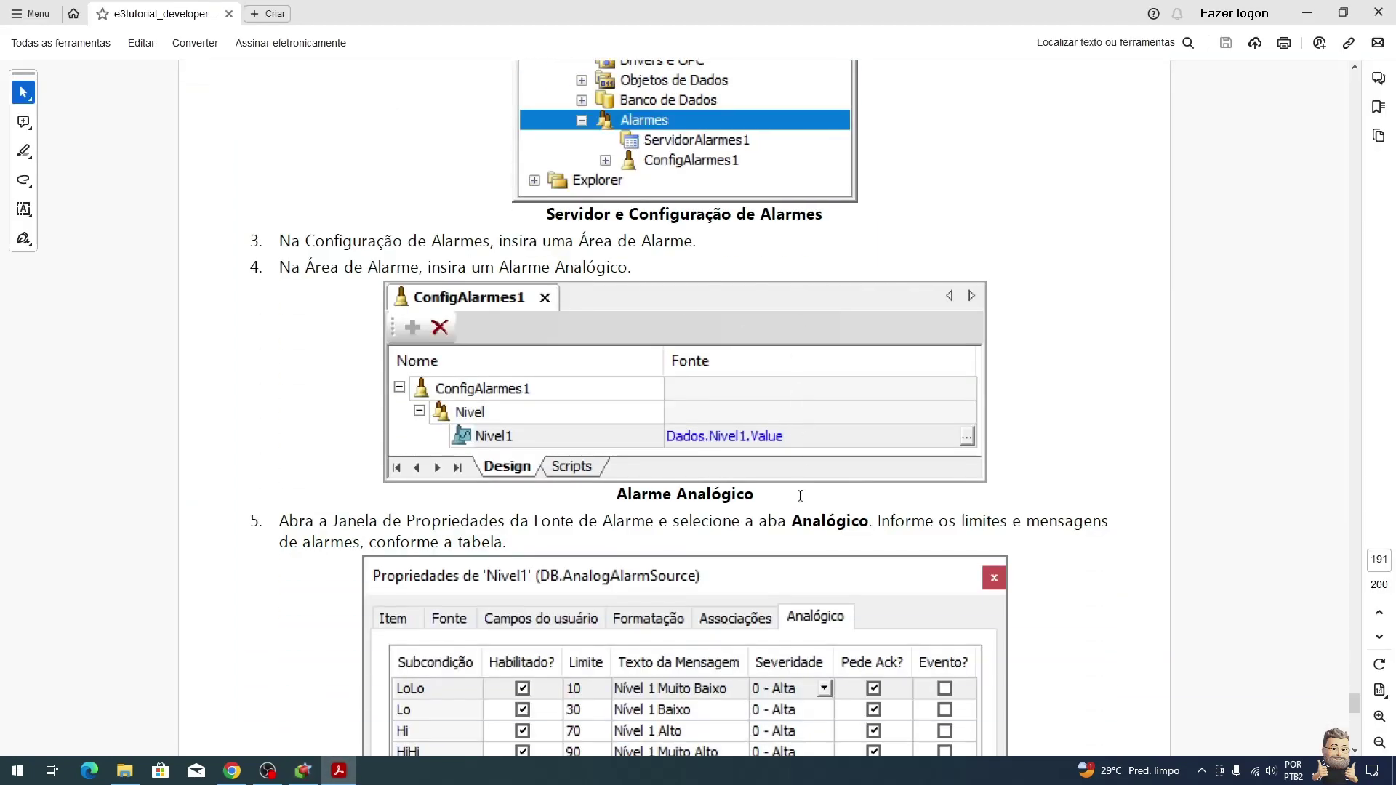
key("alt+Tab")
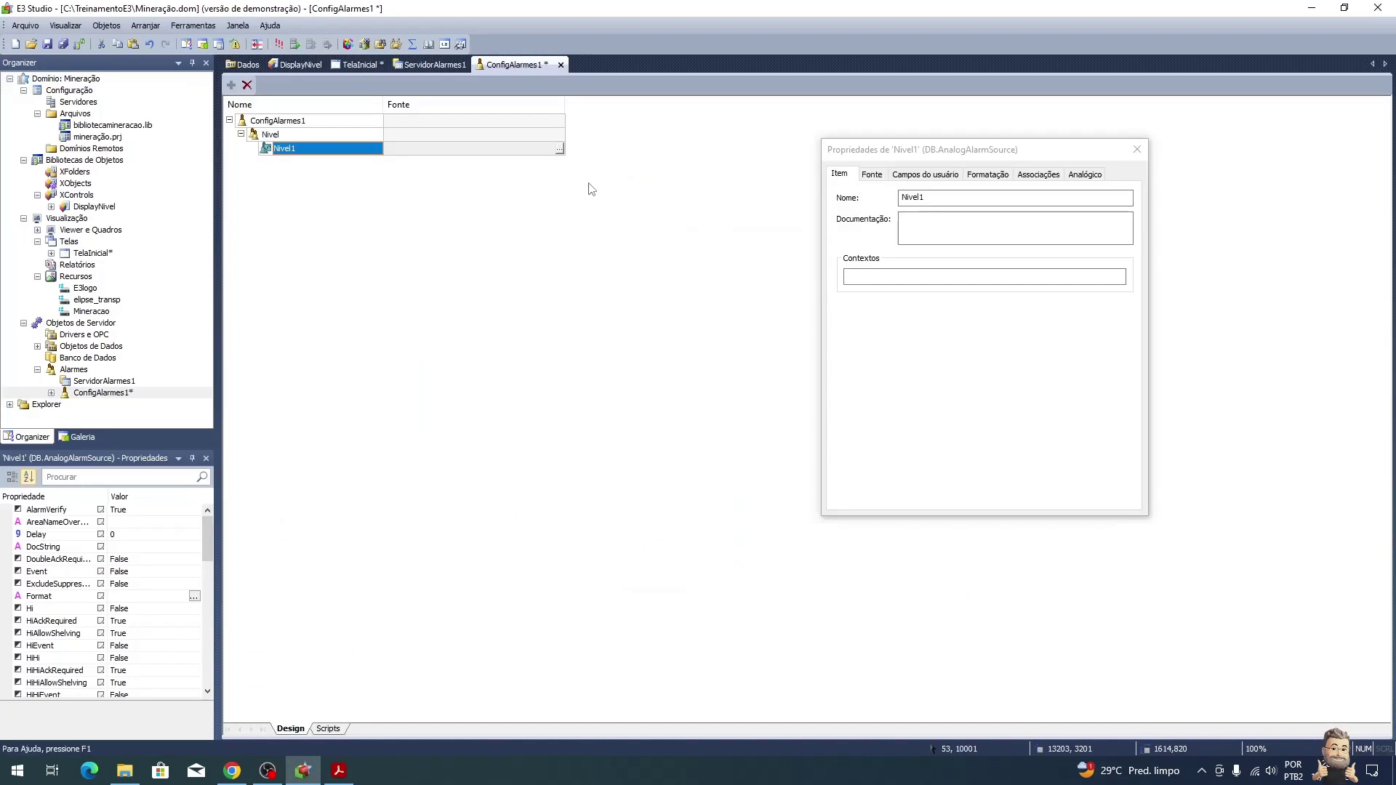
left_click(559, 149)
left_click(538, 350)
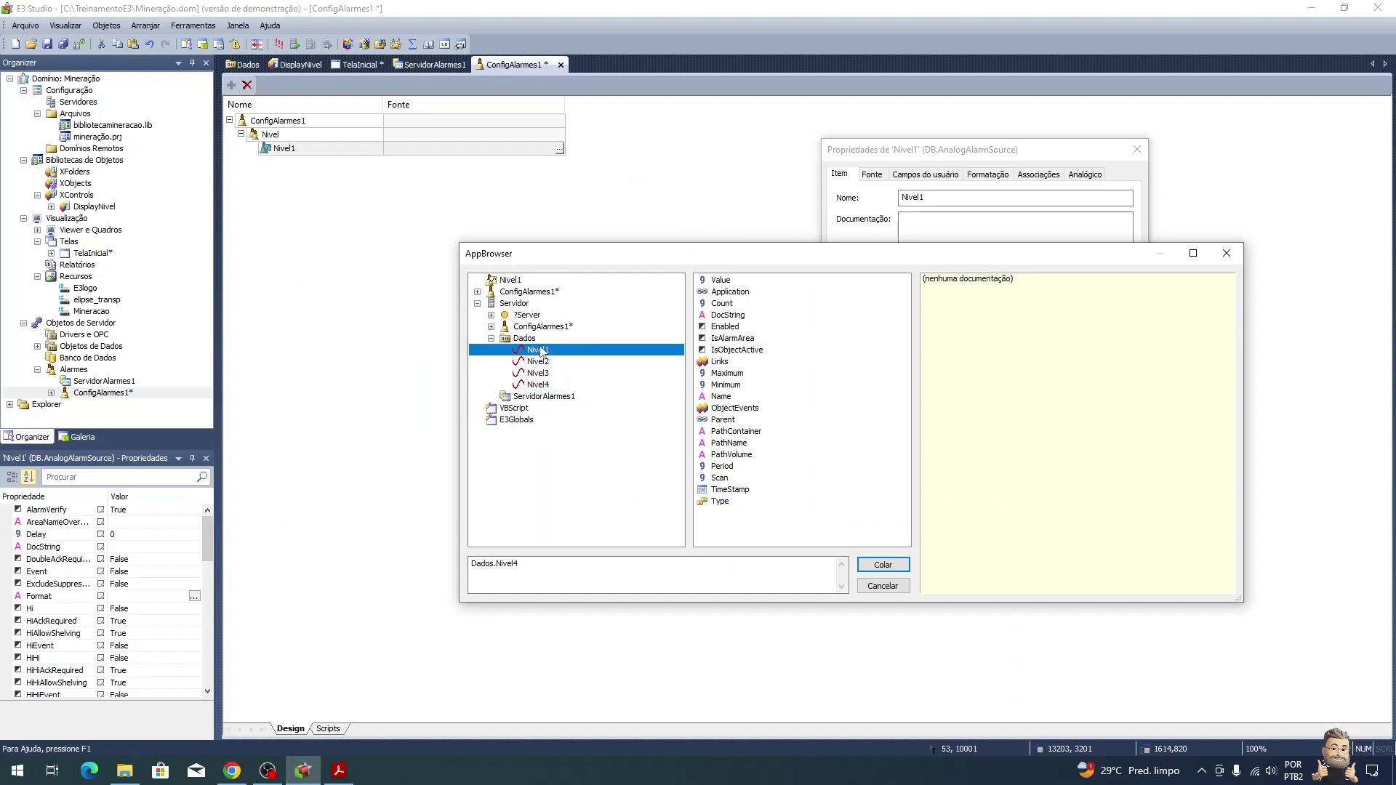
left_click(720, 281)
double_click(720, 281)
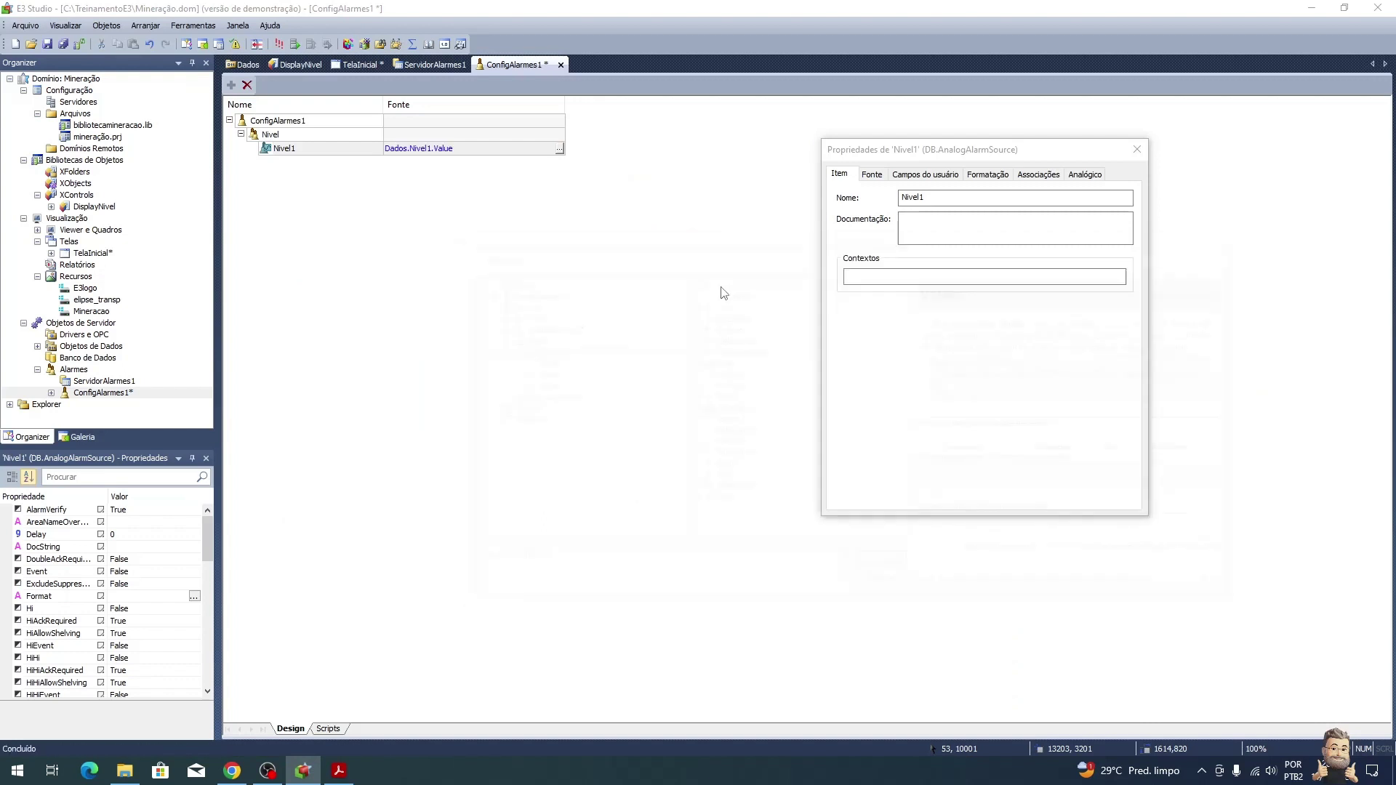
Step: Show Nivel1's Analógico limits in a widened dialog and compare with the tutorial's table
left_click(1086, 174)
left_click_drag(1055, 152, 586, 201)
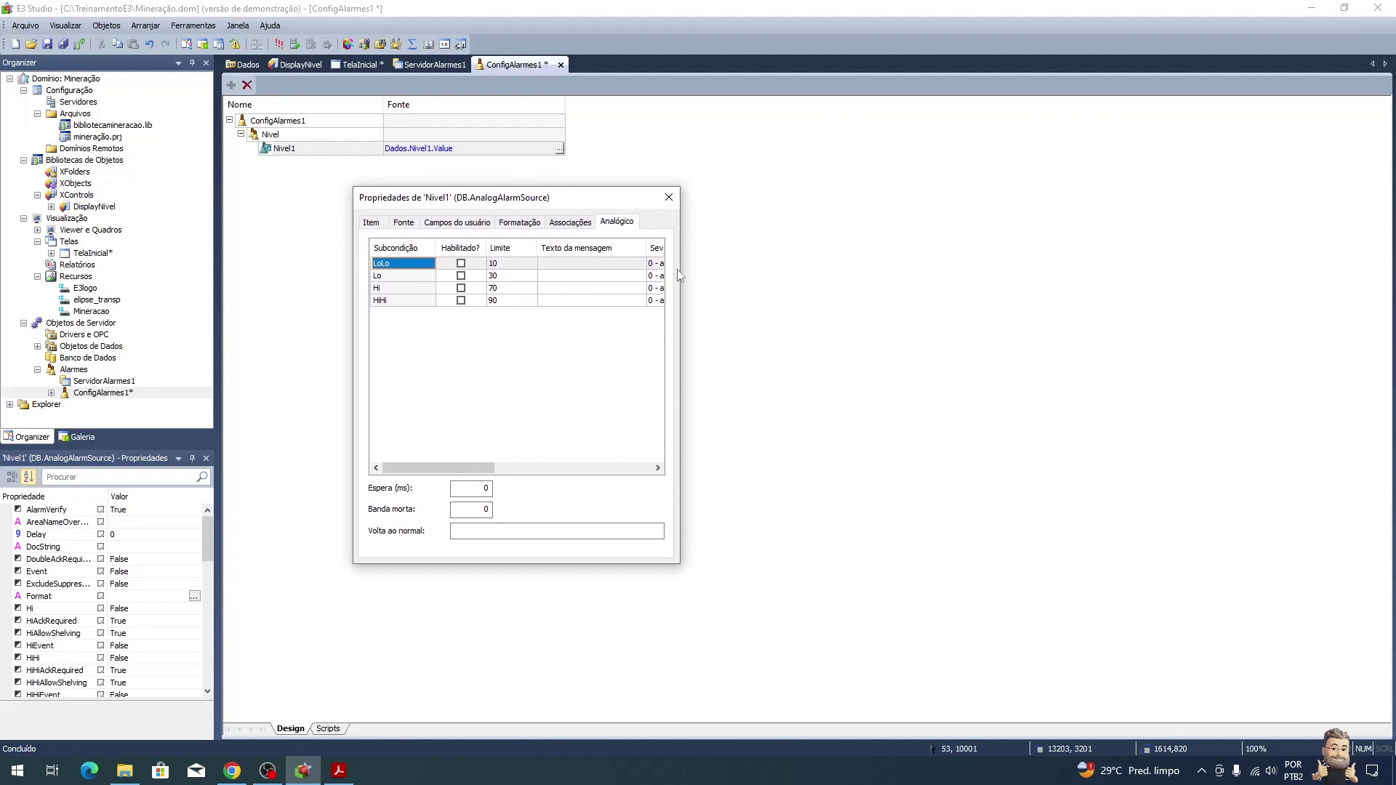
left_click_drag(681, 275, 1129, 287)
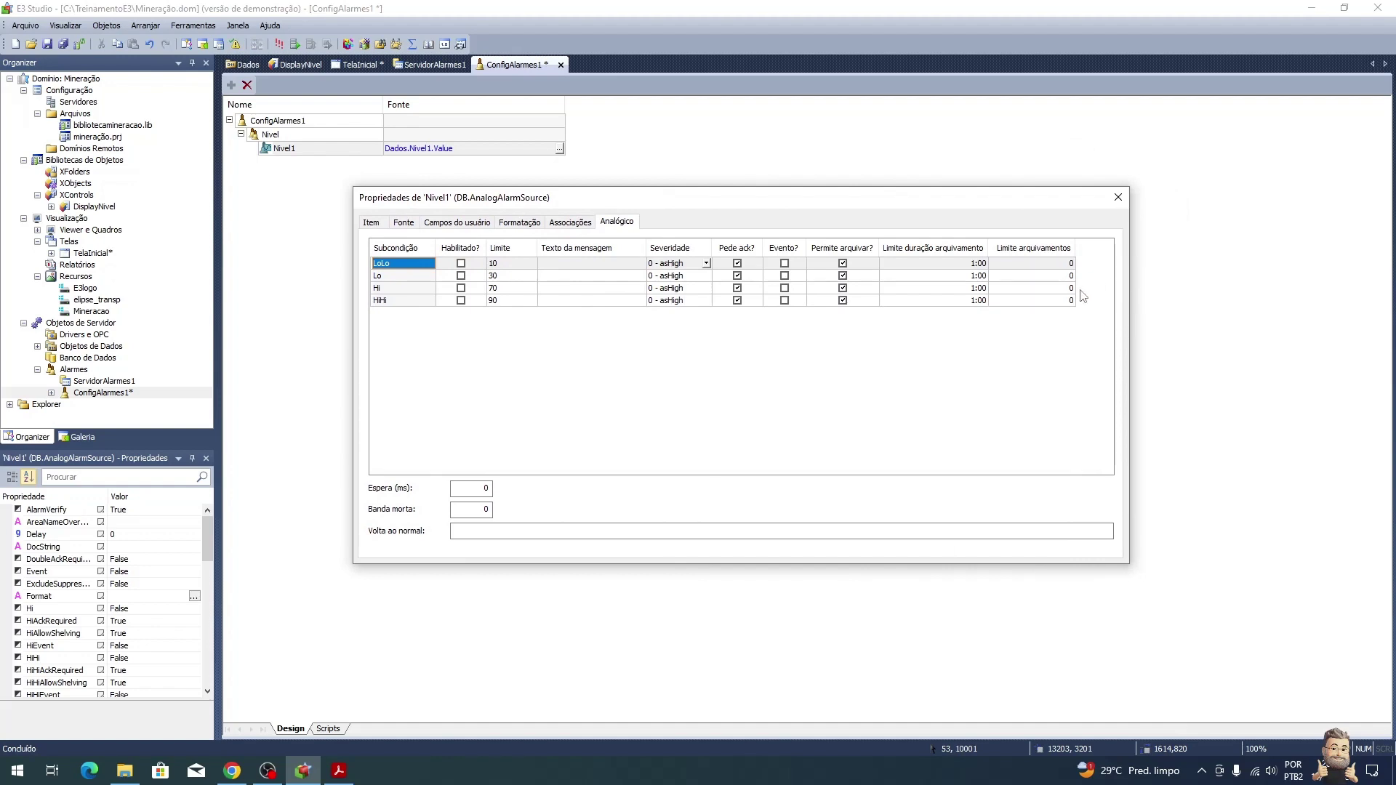
key("alt+Tab")
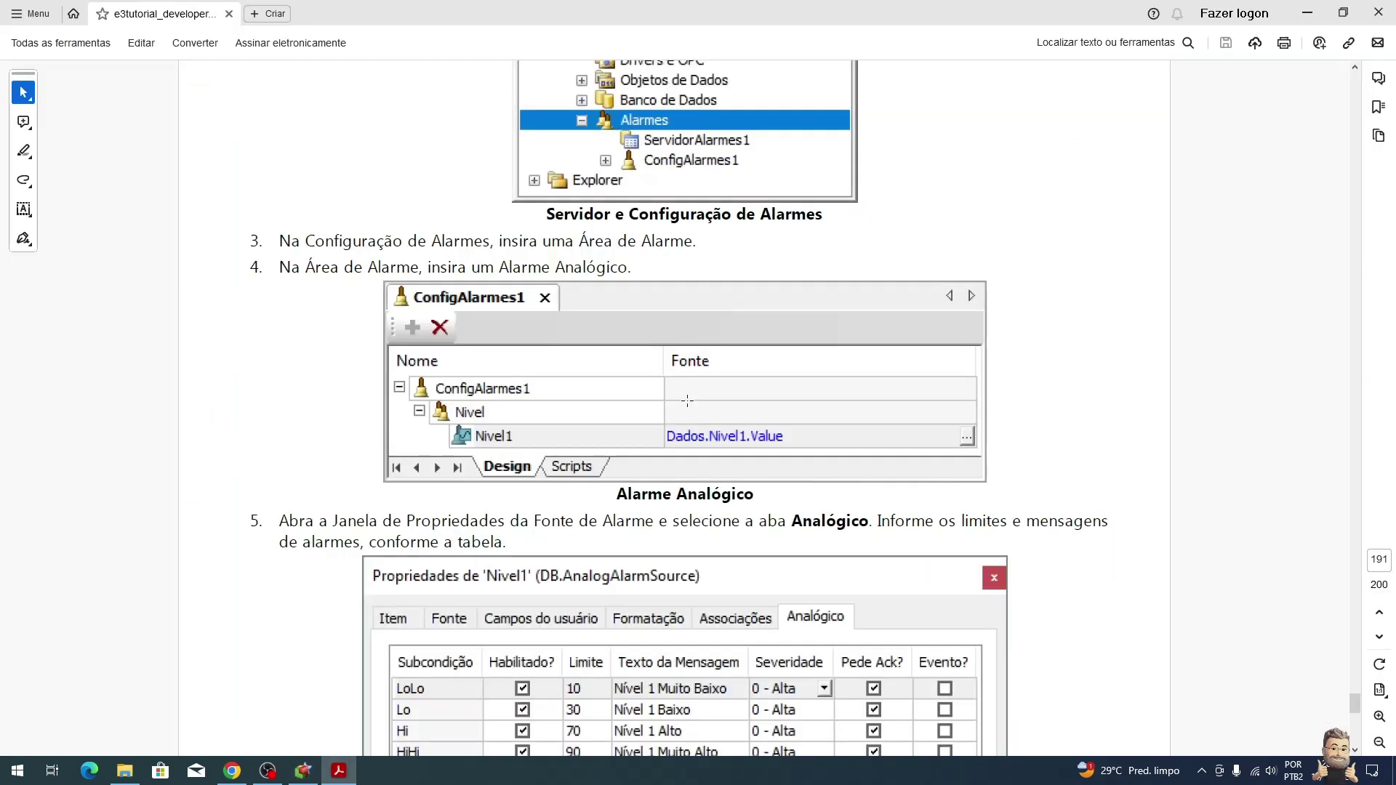
scroll(657, 433, "down", 2)
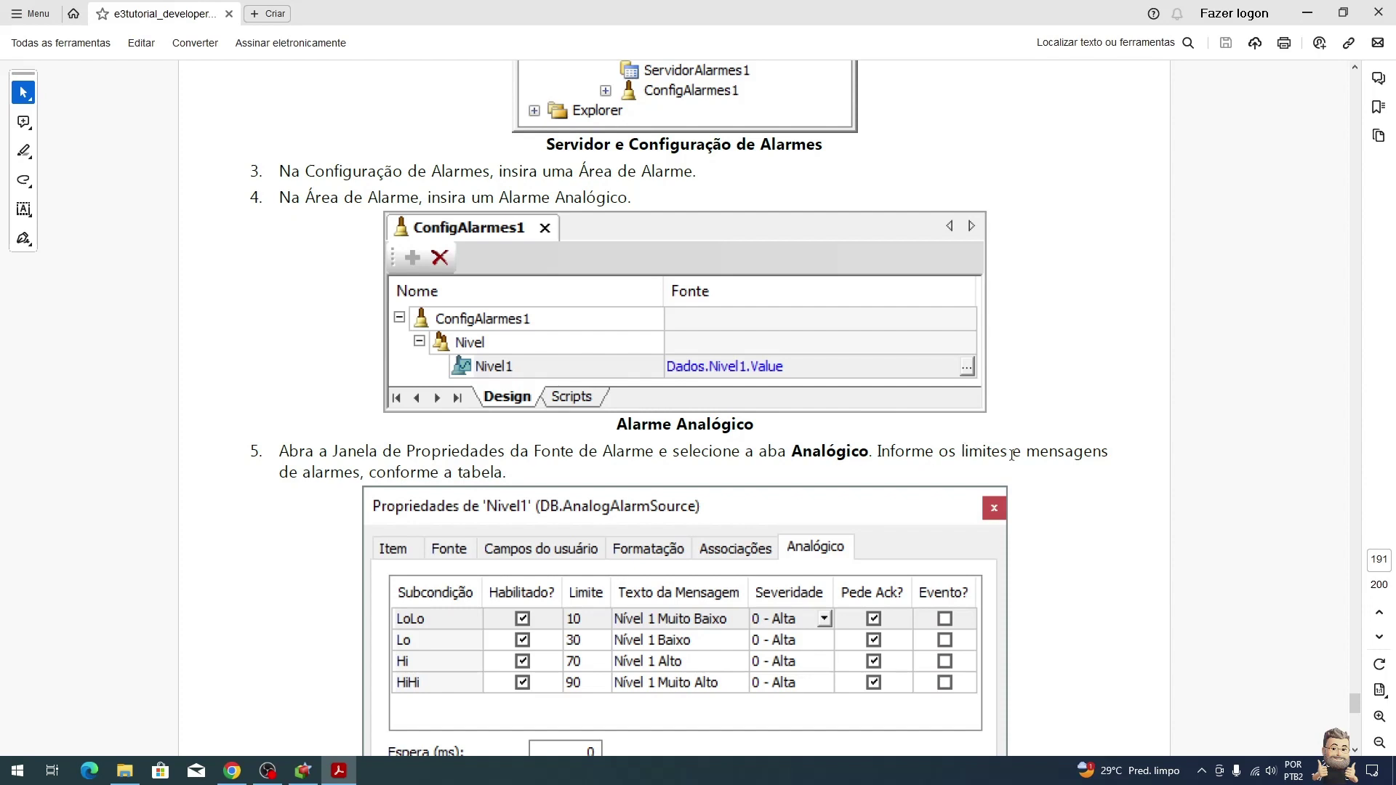
scroll(1010, 457, "down", 4)
scroll(588, 381, "down", 3)
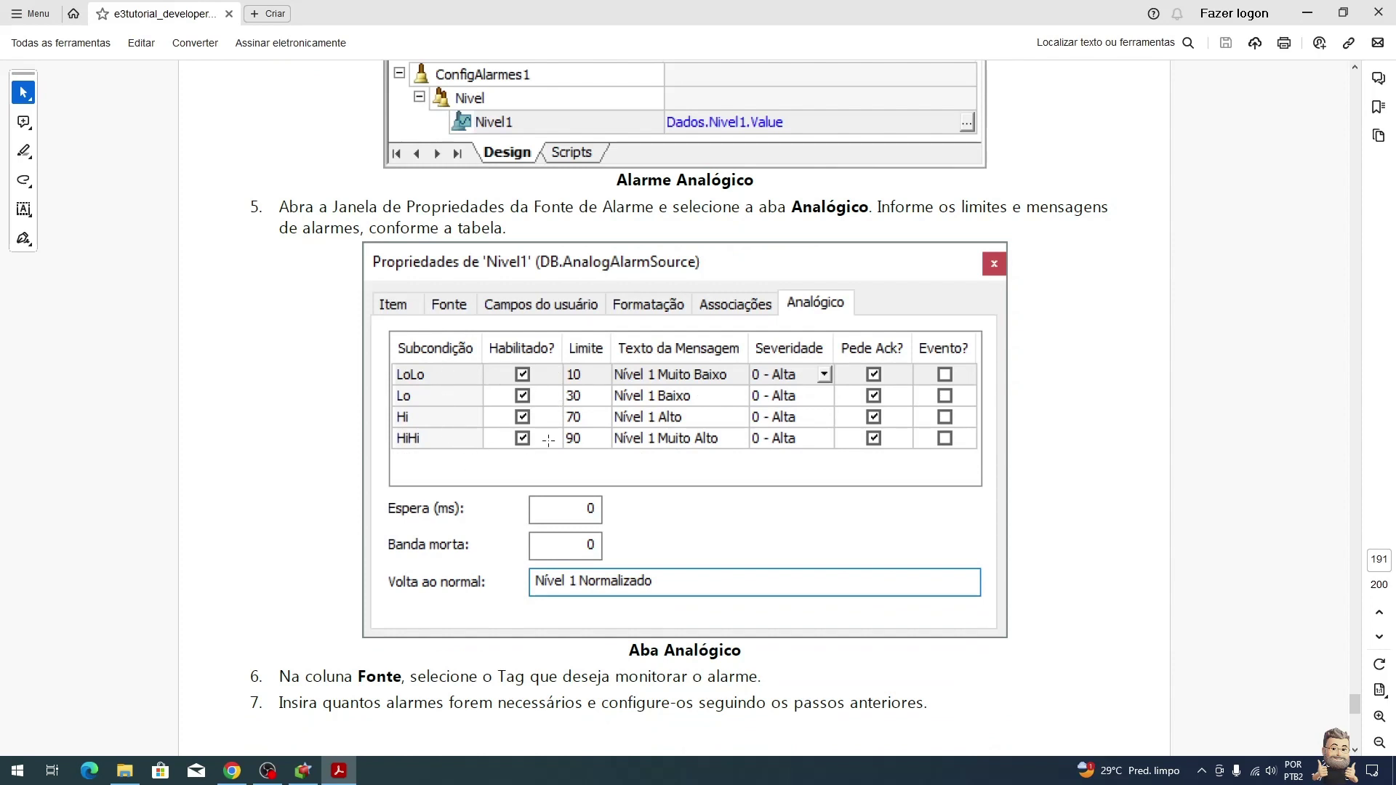
key("alt+Tab")
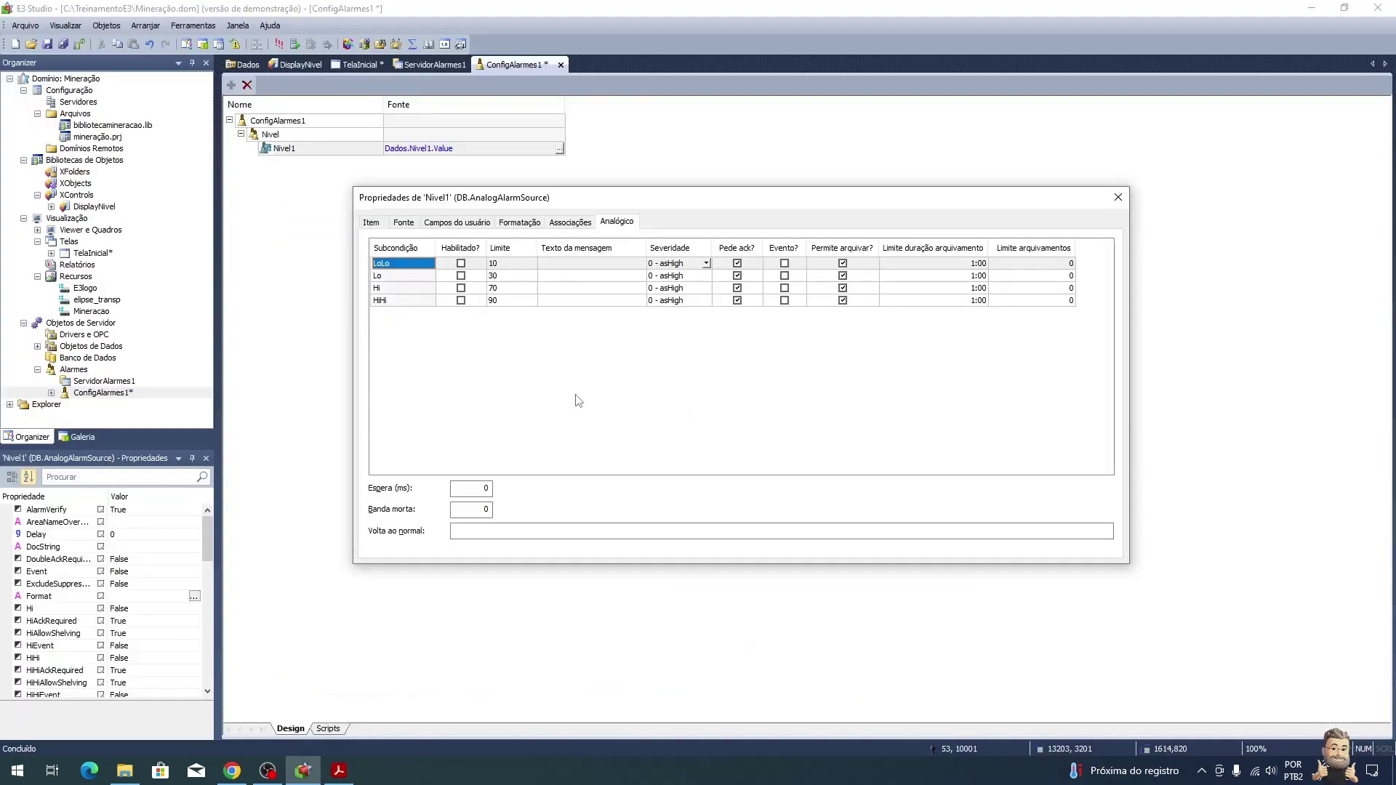
Step: Enable Nivel1's LoLo, Lo, Hi and HiHi limits
left_click(462, 264)
left_click(461, 276)
left_click(461, 288)
left_click(461, 300)
left_click(580, 265)
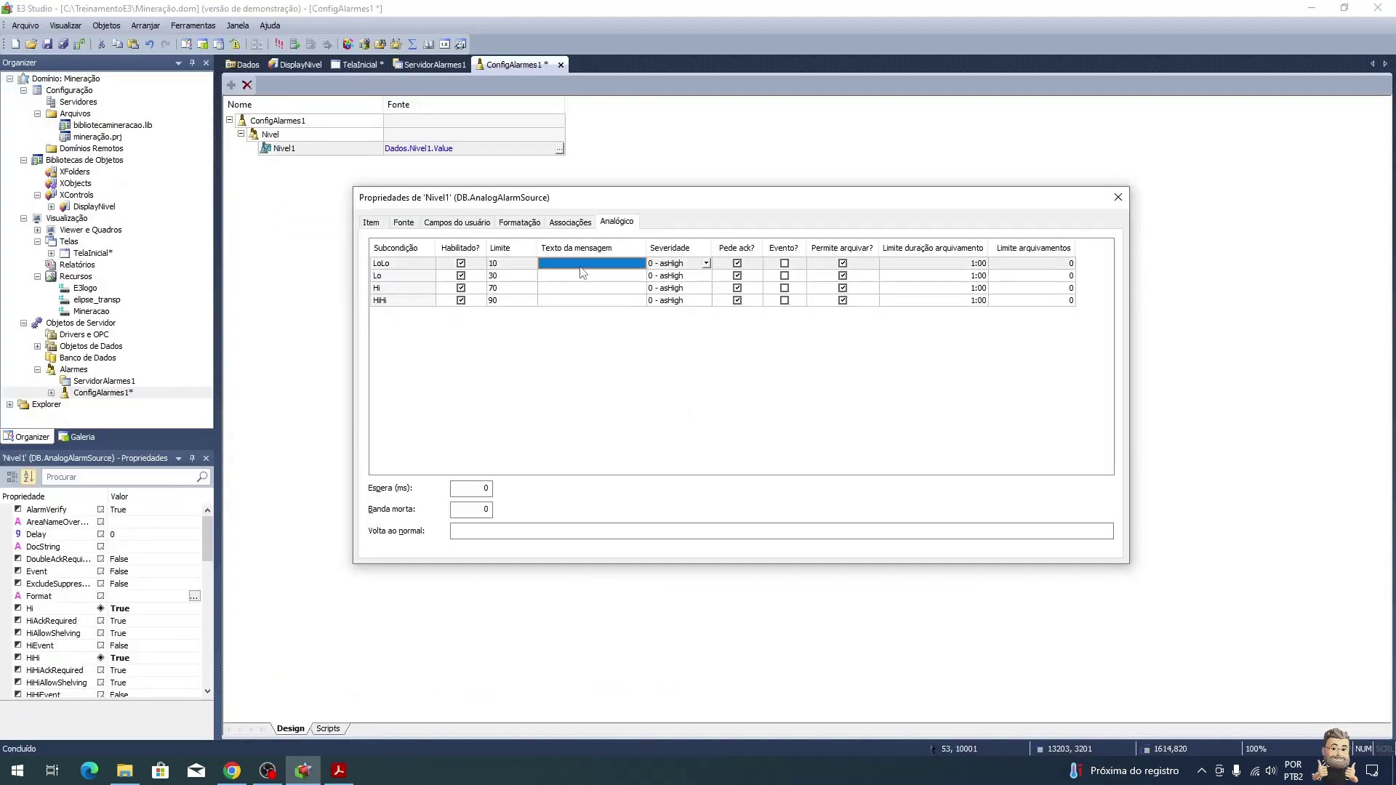
key("alt+Tab")
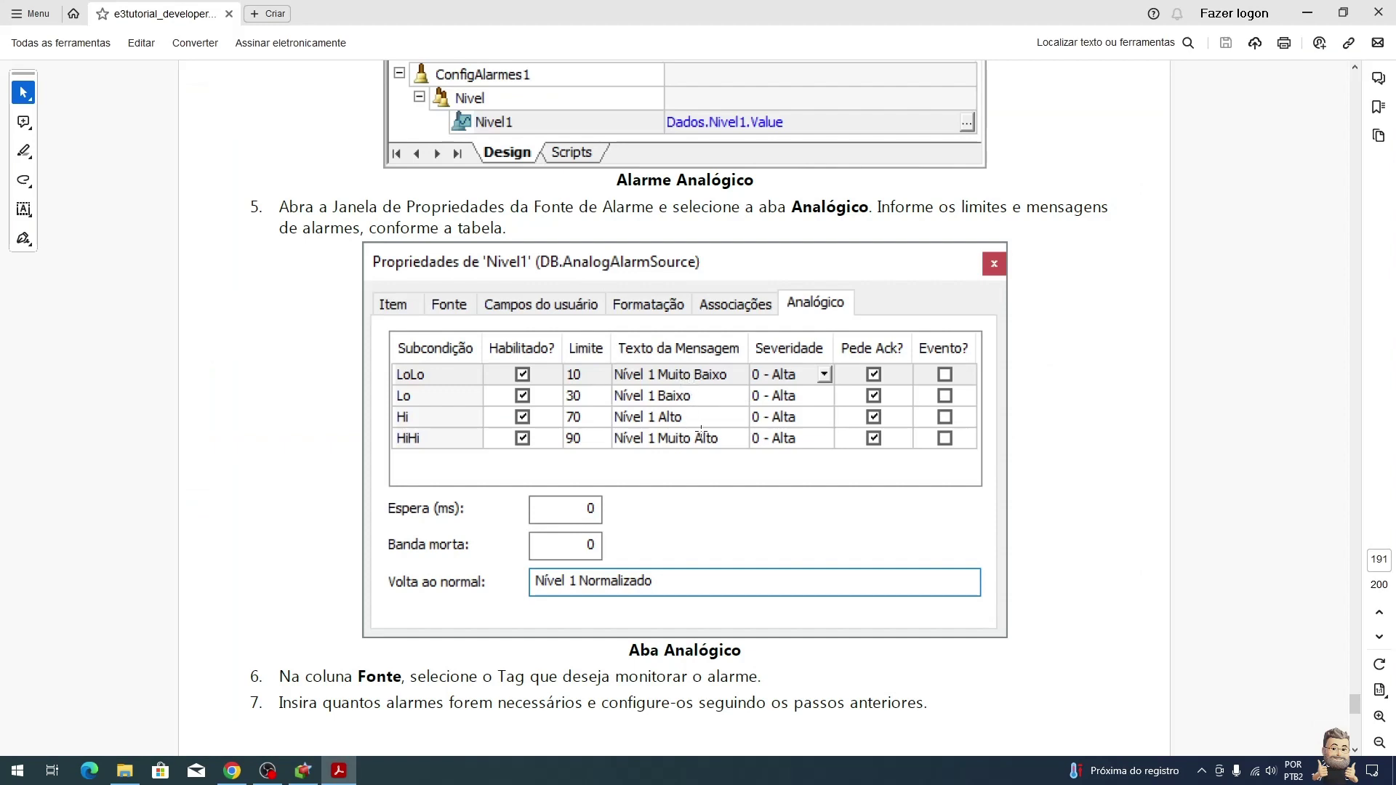
key("alt+Tab")
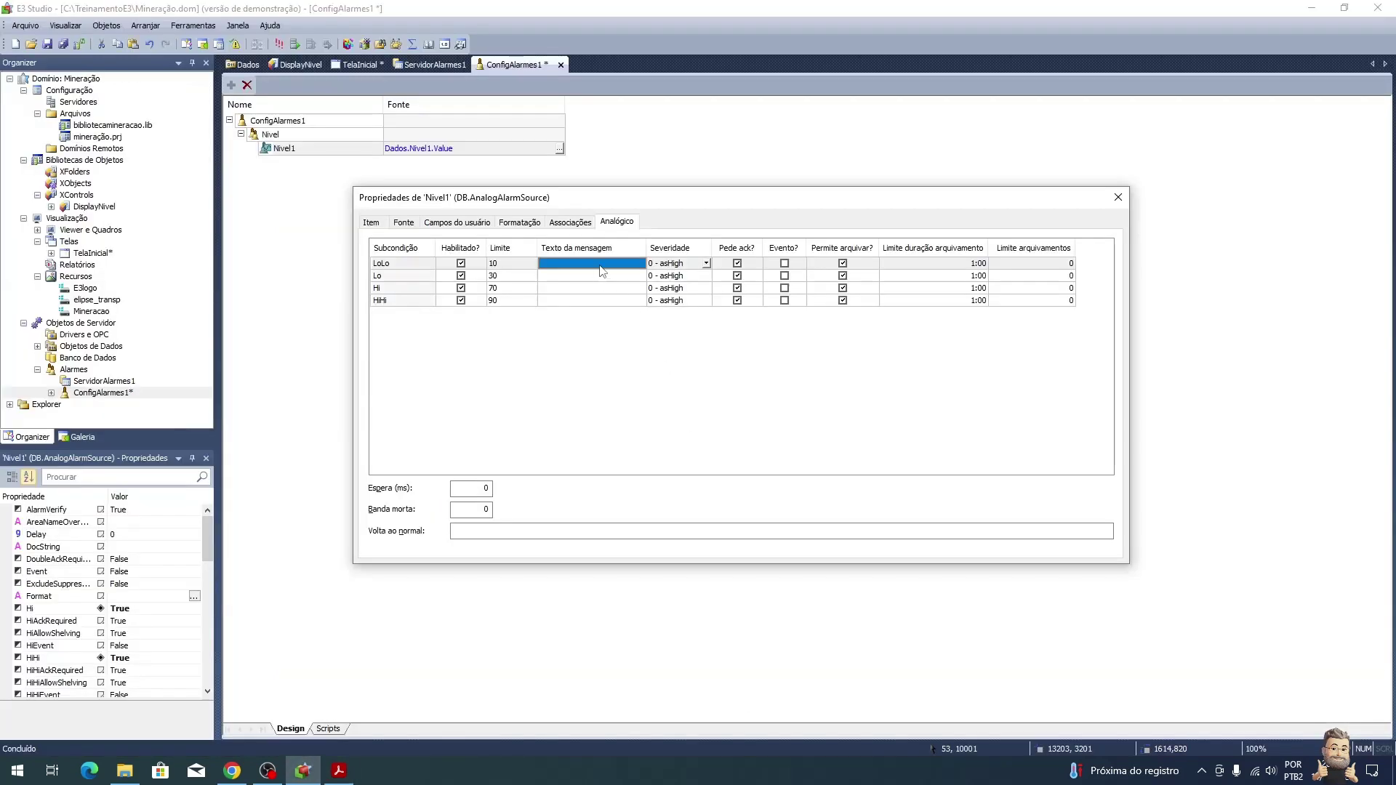
Step: Enter messages Nível 1 muito baixo, Nível 1 baixo, Nível 1 alto and Nível 1 muito alto
type("Nível 1 muito baixo")
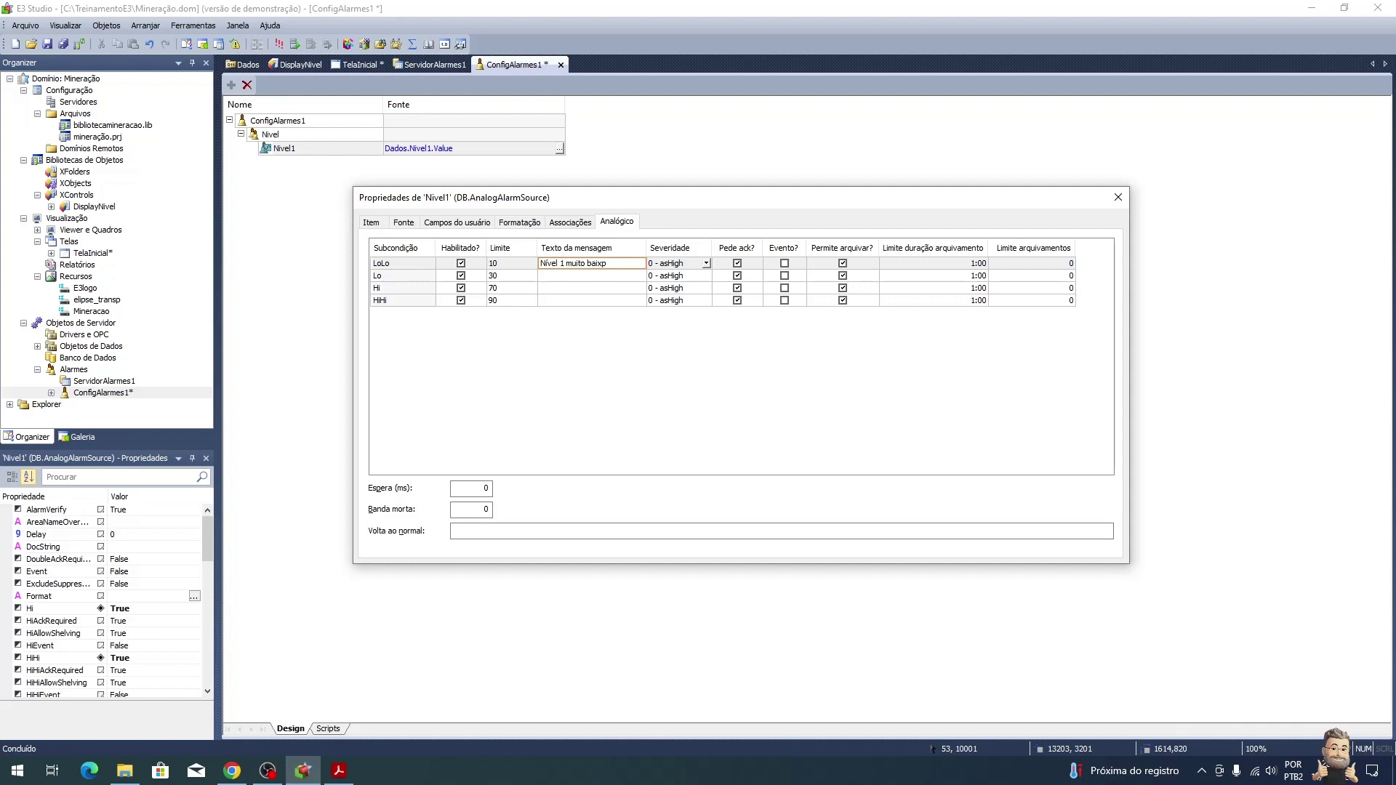
left_click(602, 271)
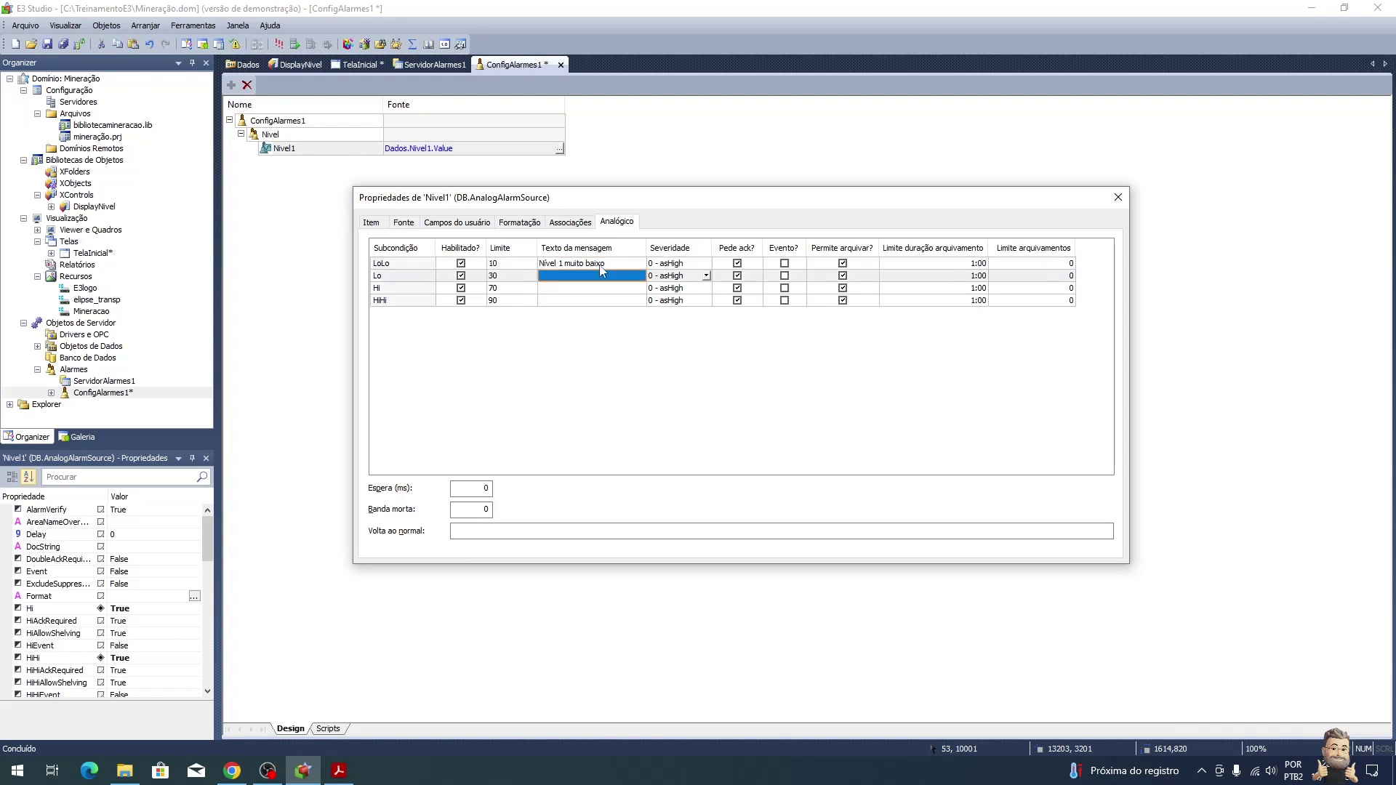
type("Nível 1 baixo")
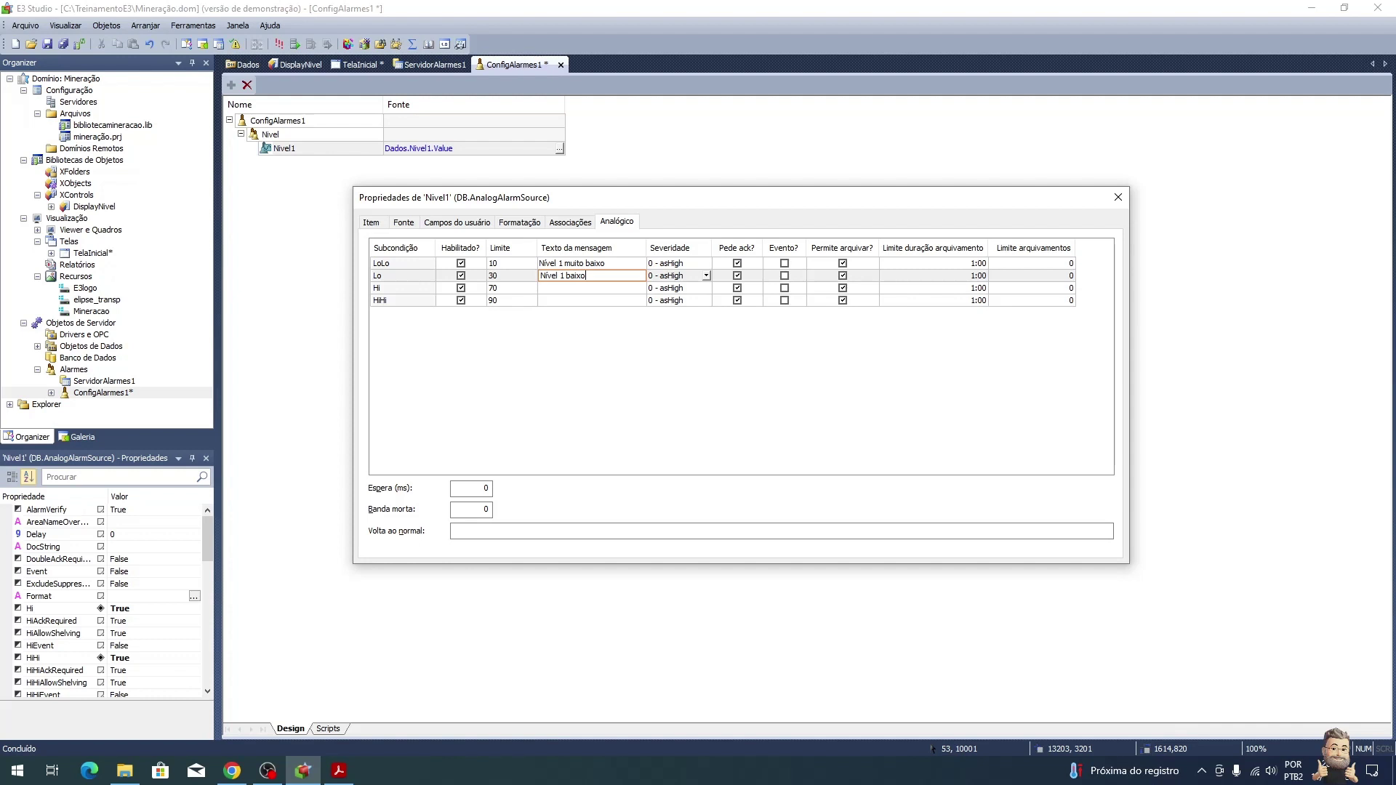
left_click(591, 288)
type("Nível 1 alto")
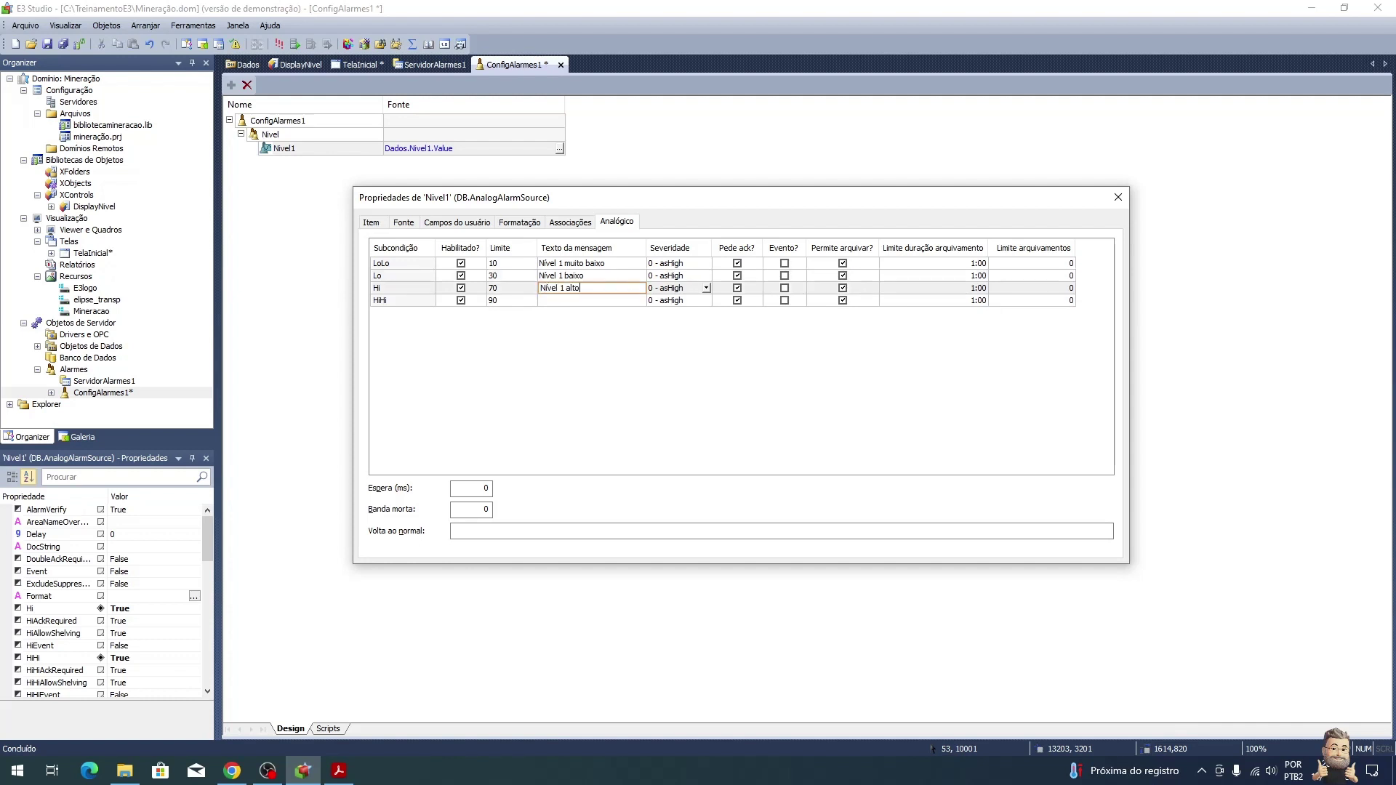
key("Return")
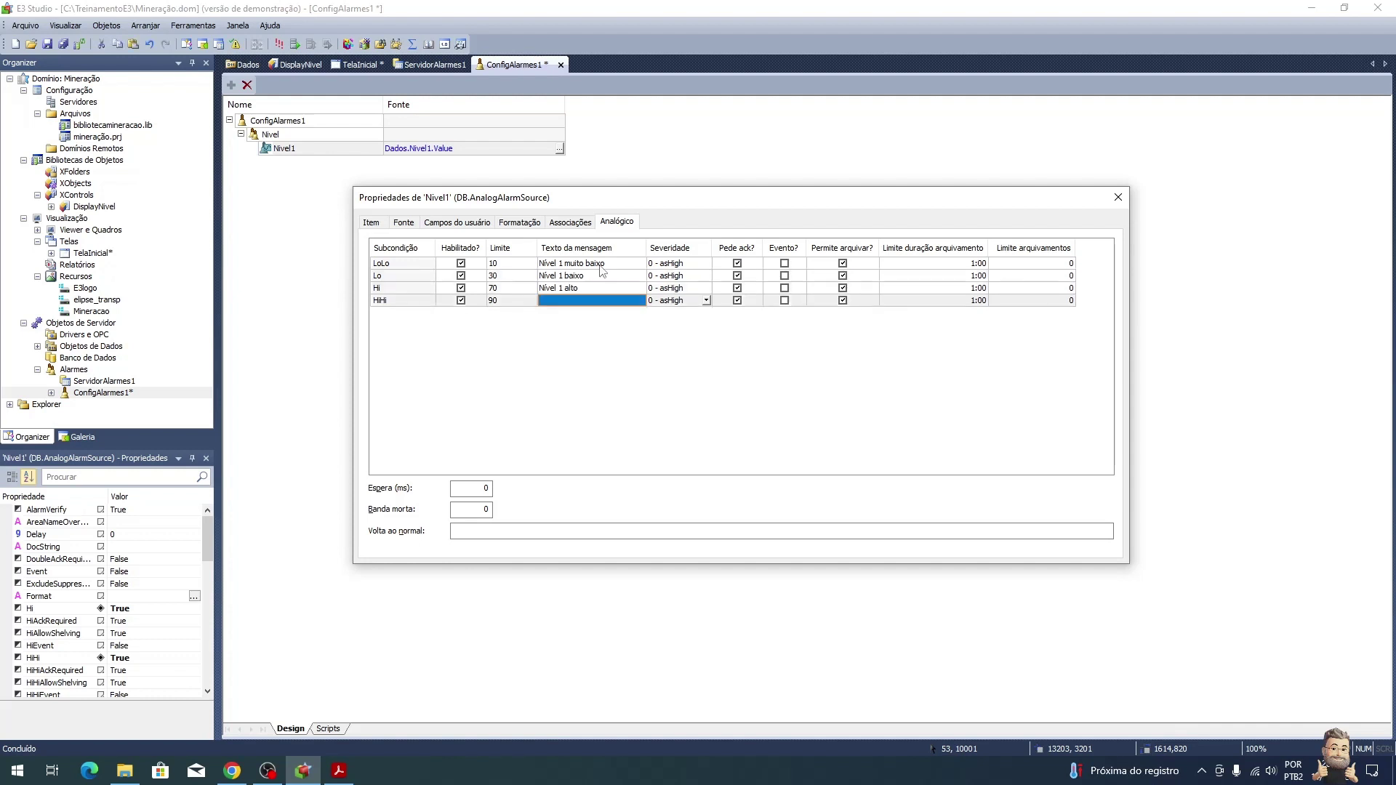
type("Nív")
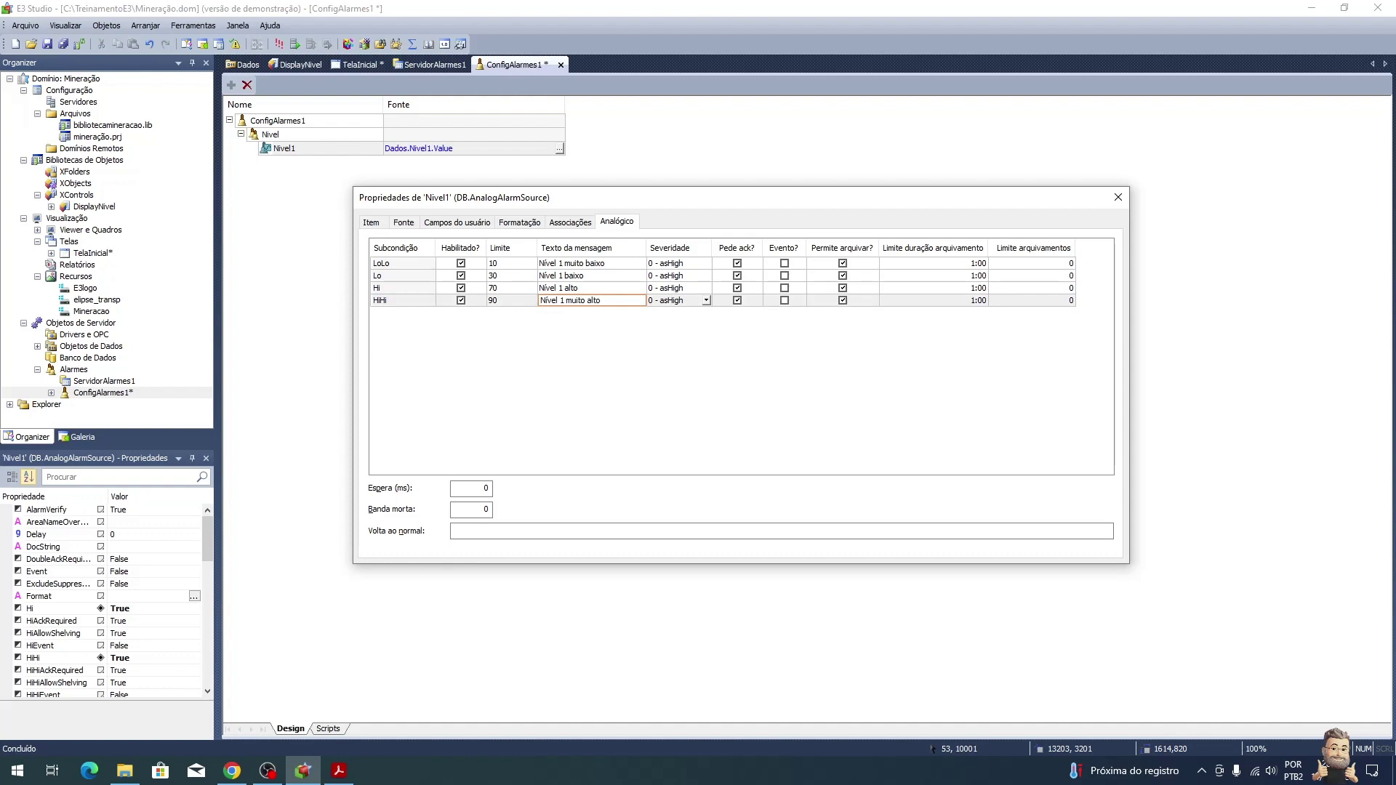
type("el 1 muito alto")
key("Return")
Step: Set Nivel1's return-to-normal message to 'Nivel 1 normalizado'
key("alt+Tab")
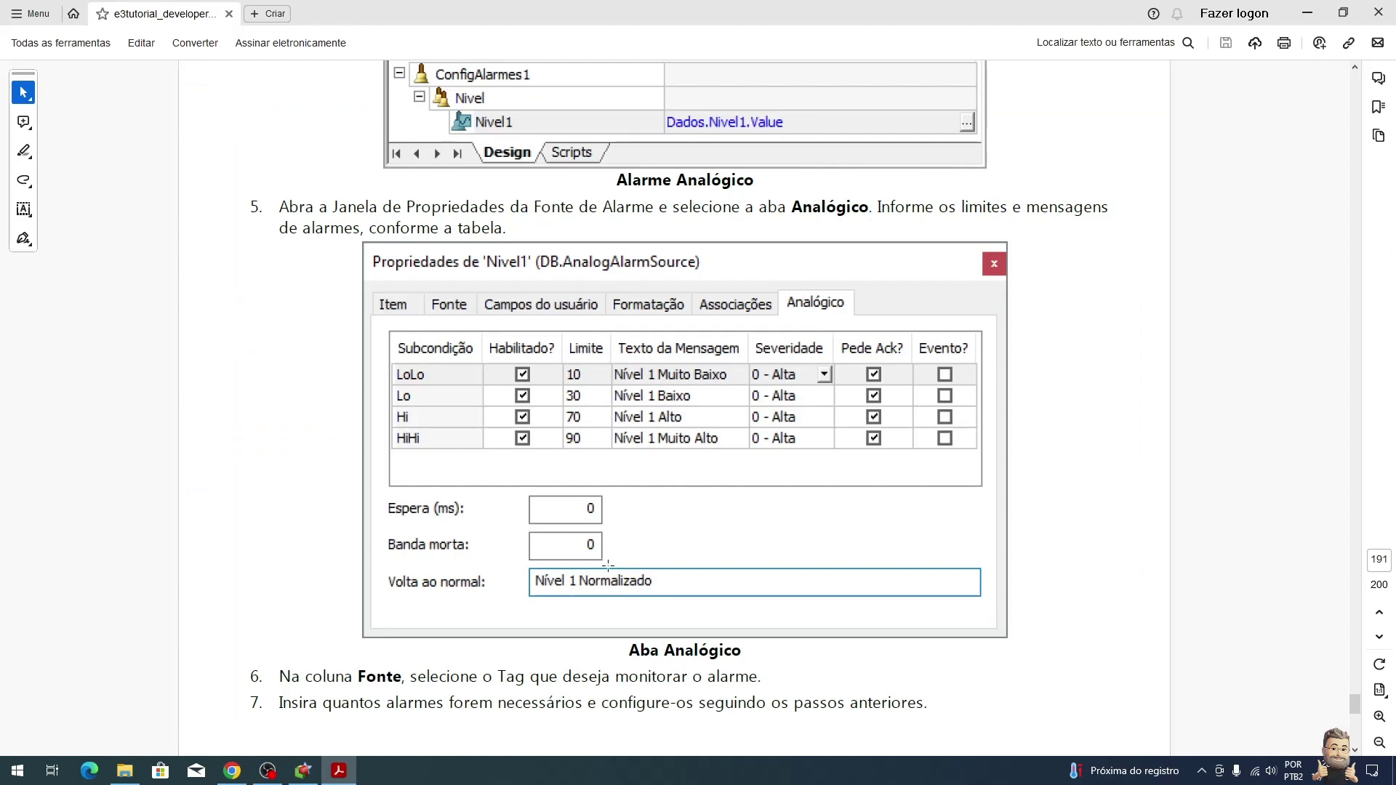
key("alt+Tab")
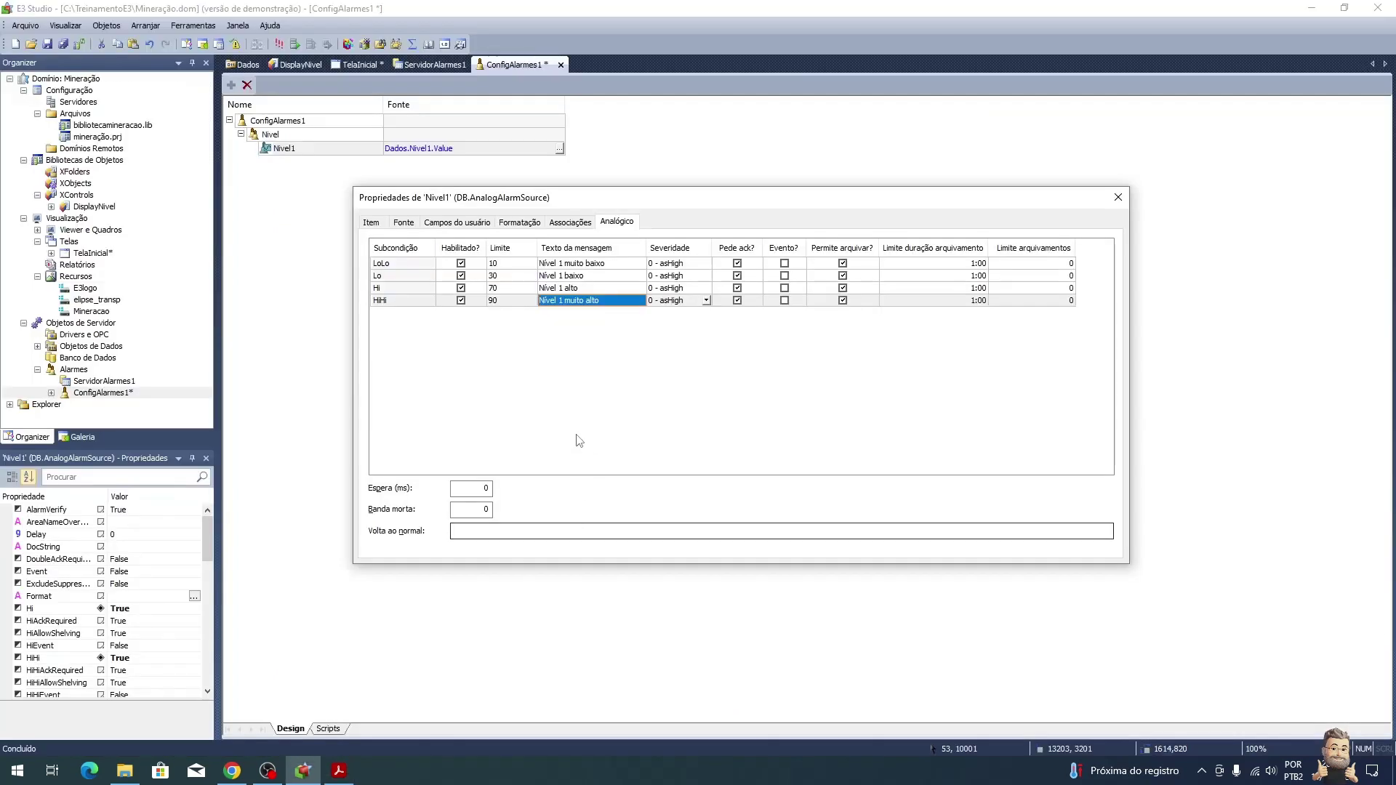
type("N")
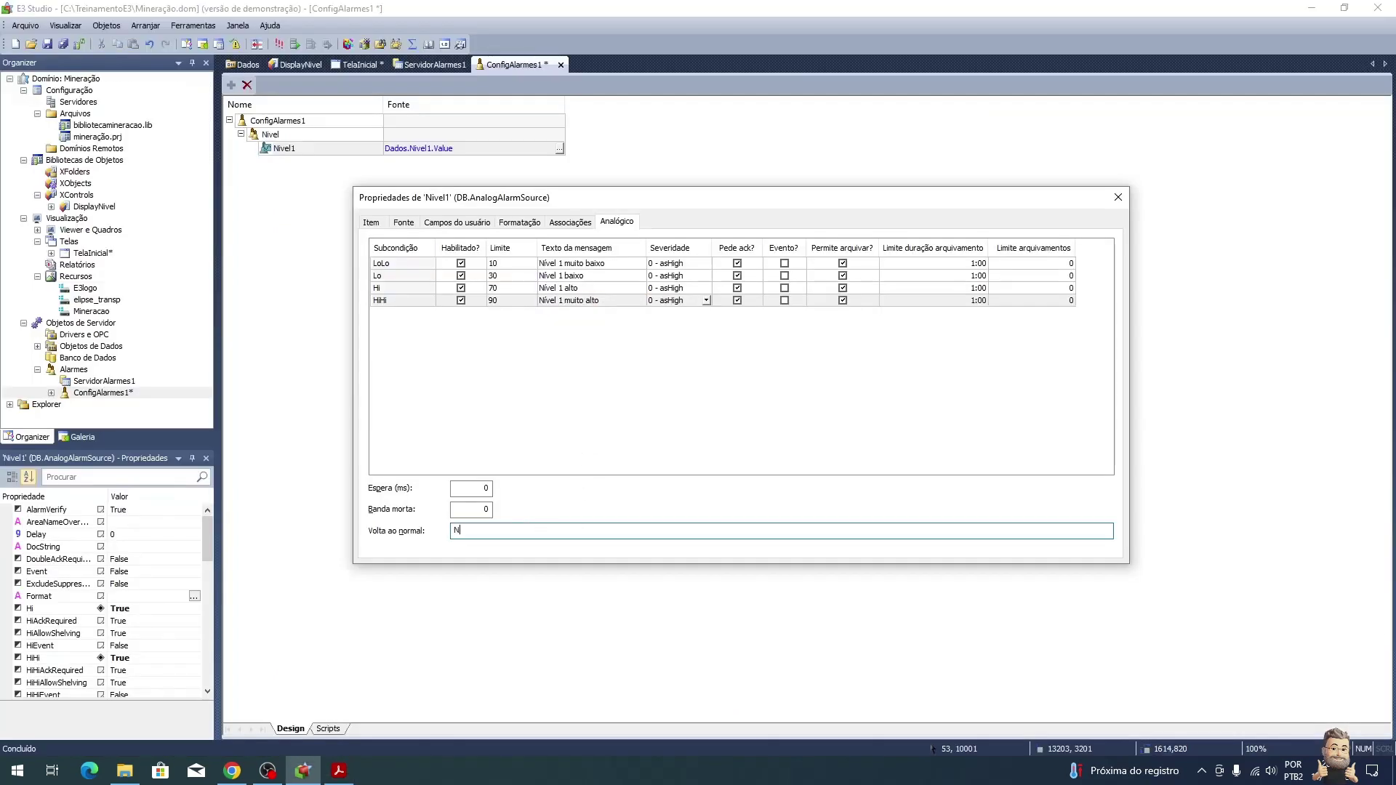
type("ivel 1 normalizad")
key("alt+Tab")
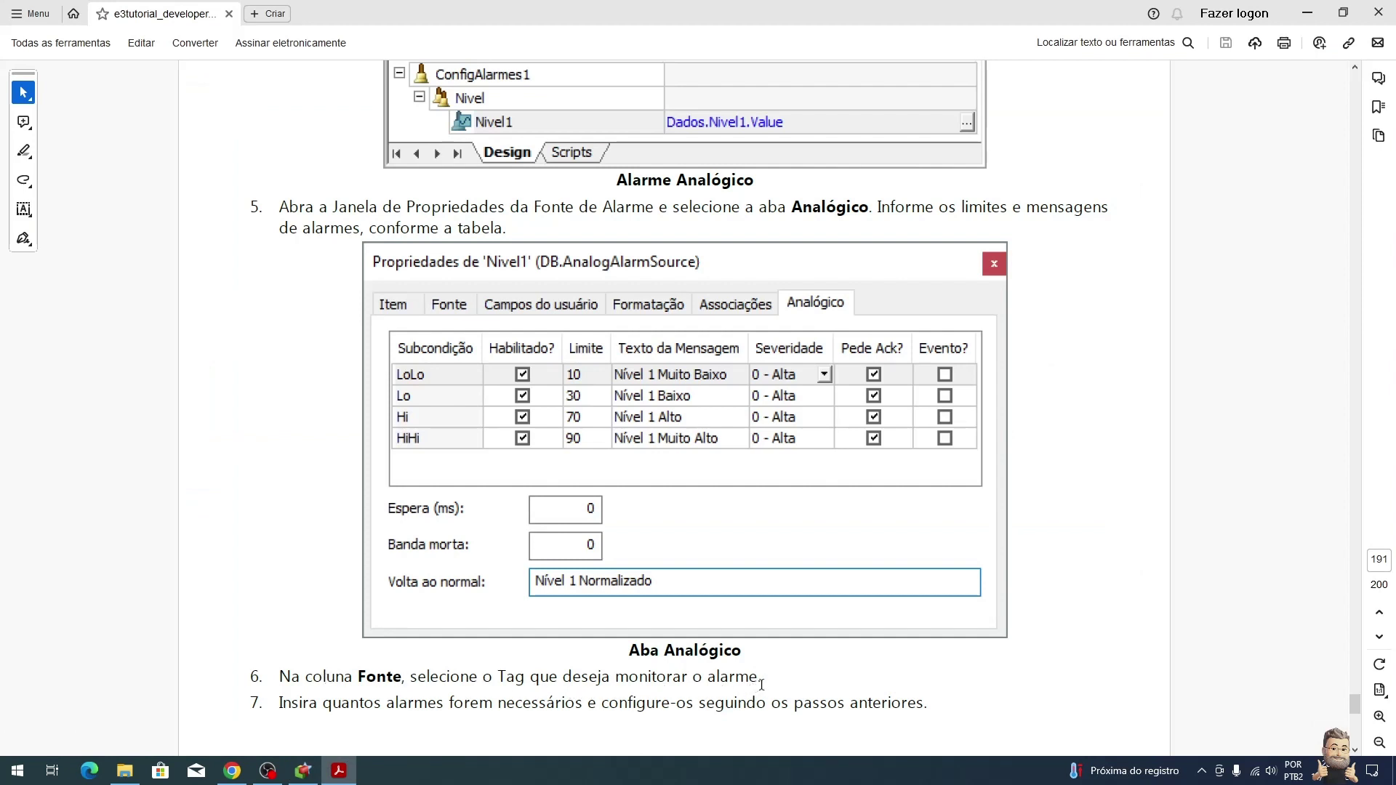
Step: Scroll the tutorial to the ConfigAlarmes1 figure listing alarms Nivel1 through Nivel4
scroll(762, 685, "down", 4)
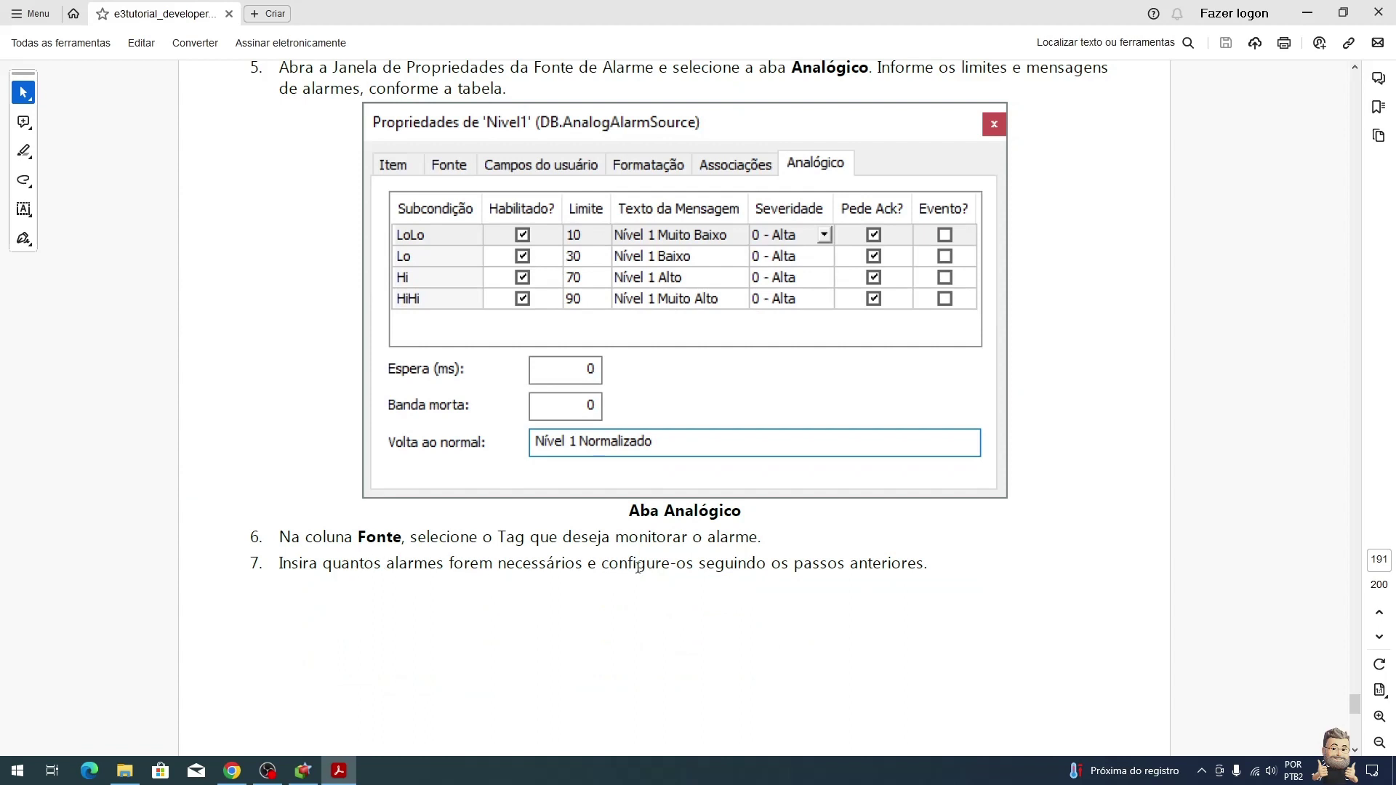
scroll(811, 570, "down", 5)
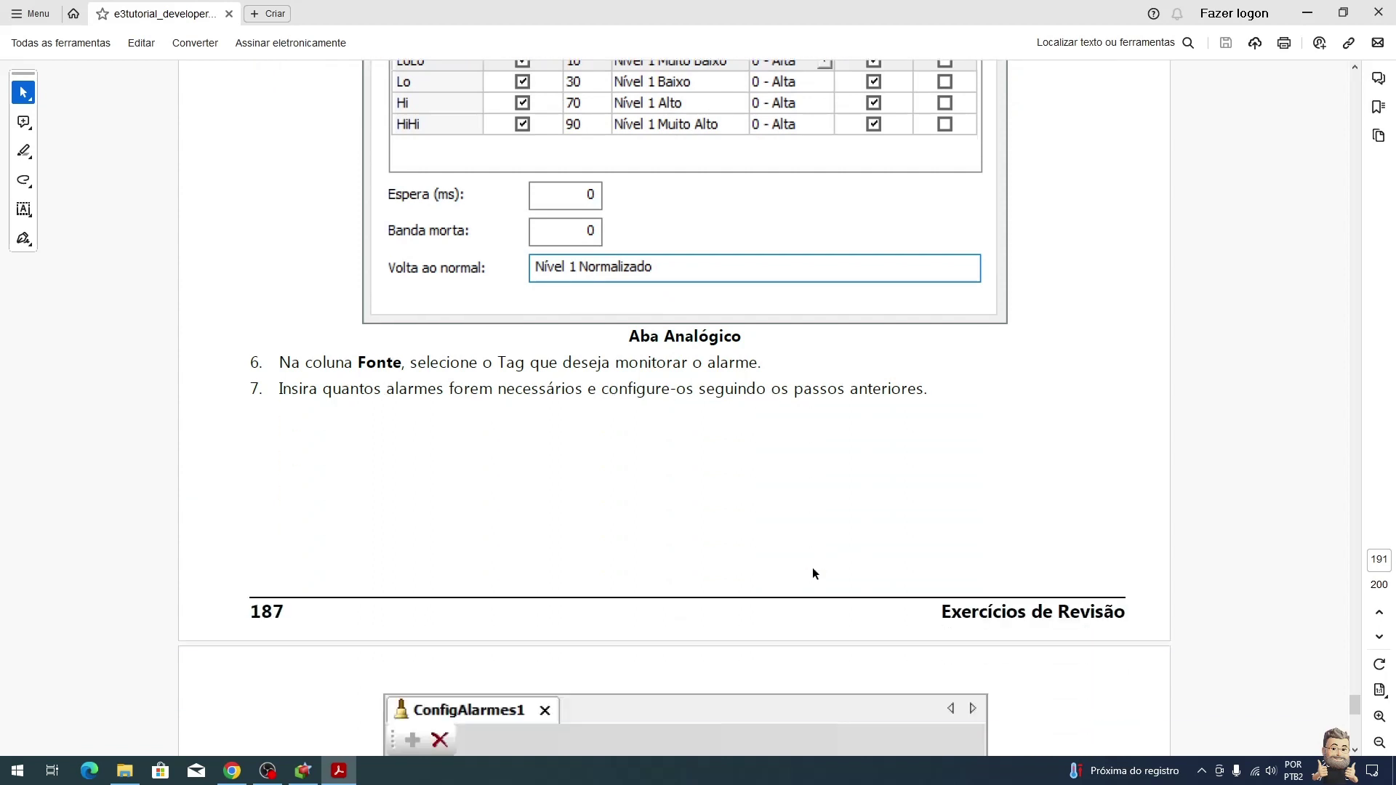
scroll(848, 507, "down", 6)
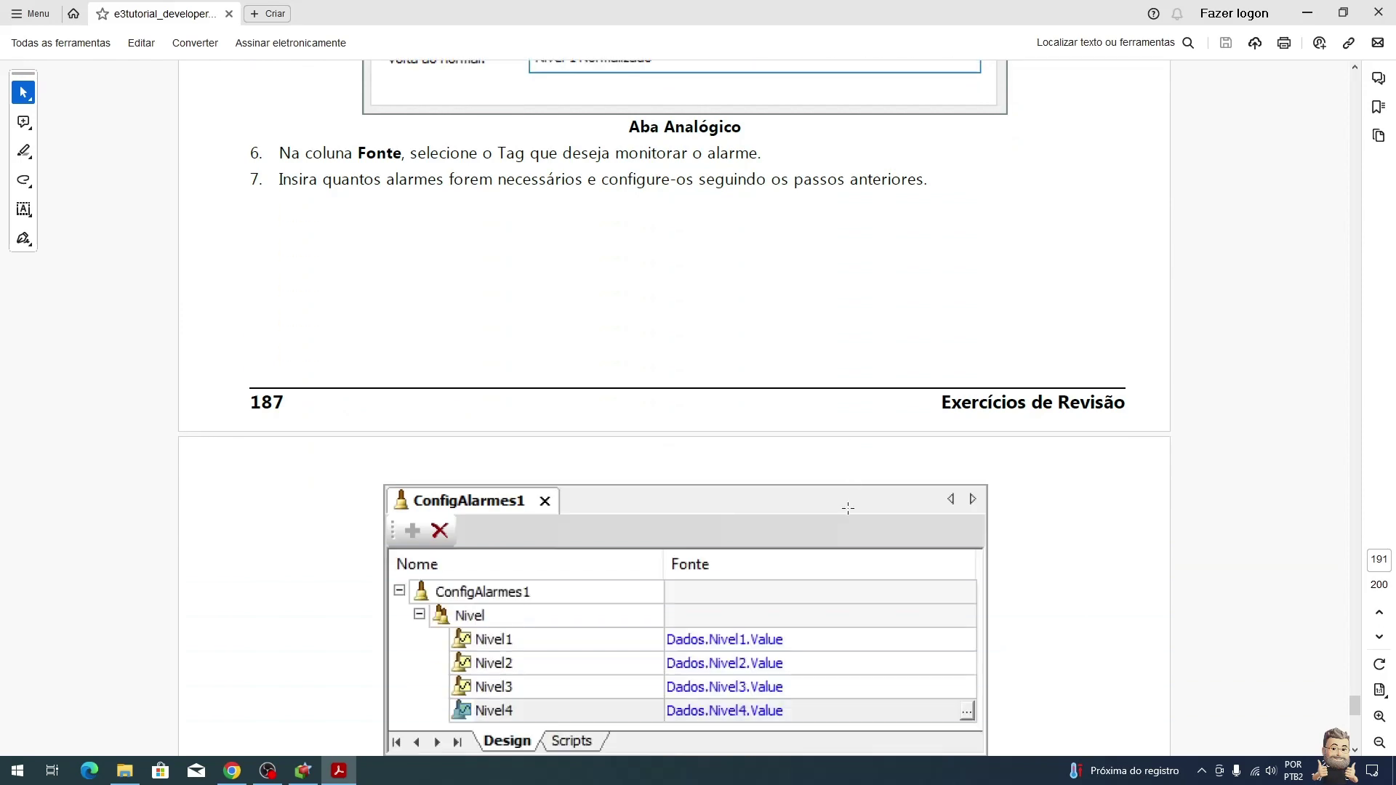
scroll(694, 580, "down", 4)
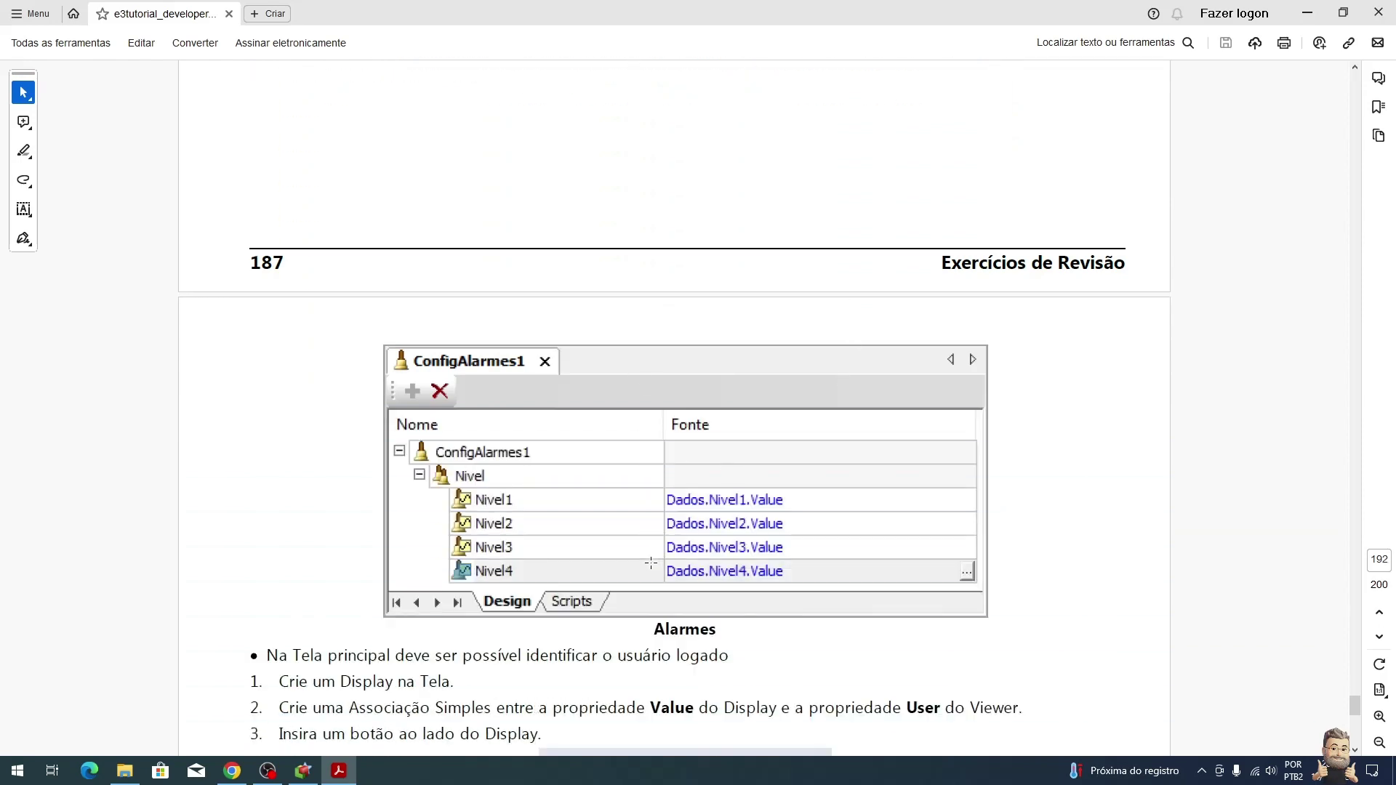
key("alt+Tab")
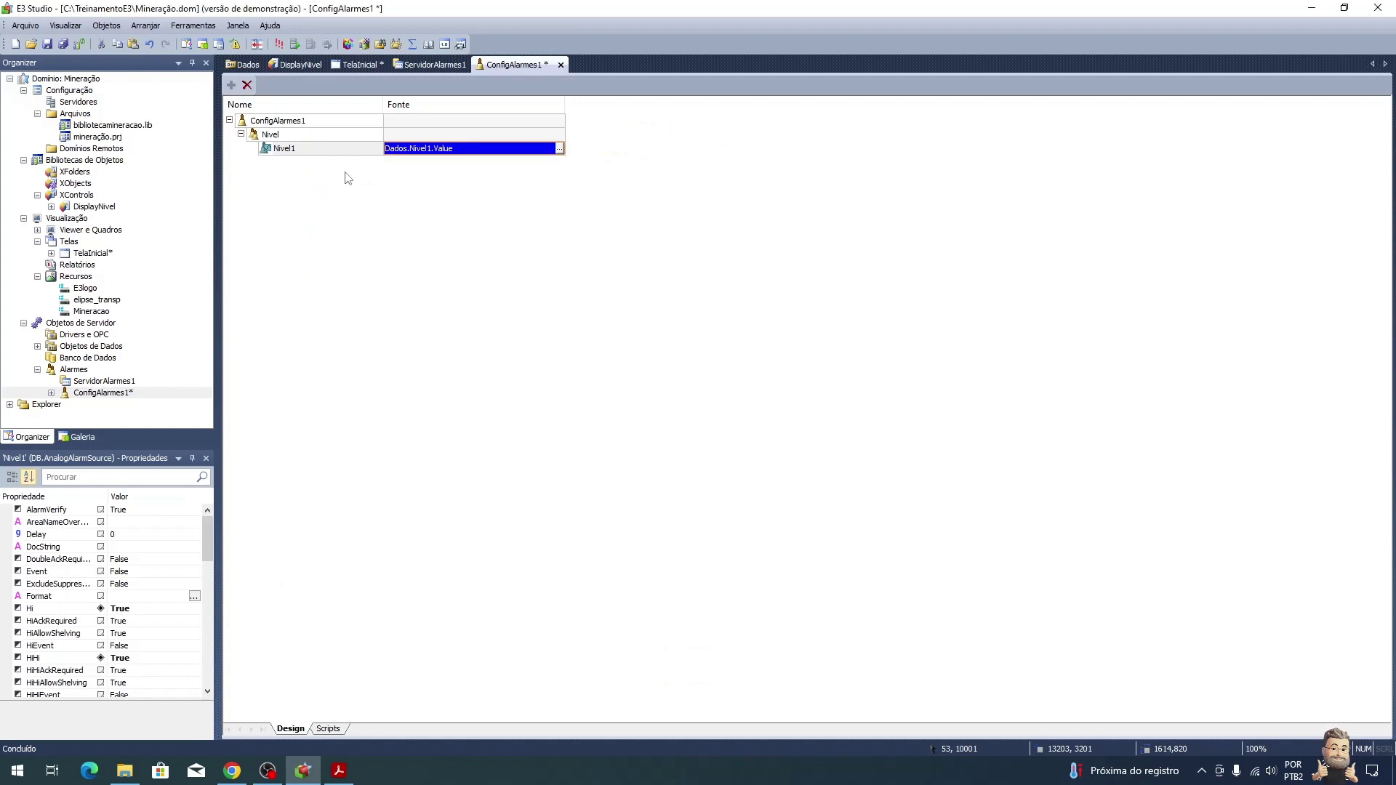
Step: Copy the Nivel1 alarm and paste it to create Nivel2, Nivel3 and Nivel4
left_click(337, 152)
key("ctrl+c")
key("ctrl+v")
key("ctrl+v")
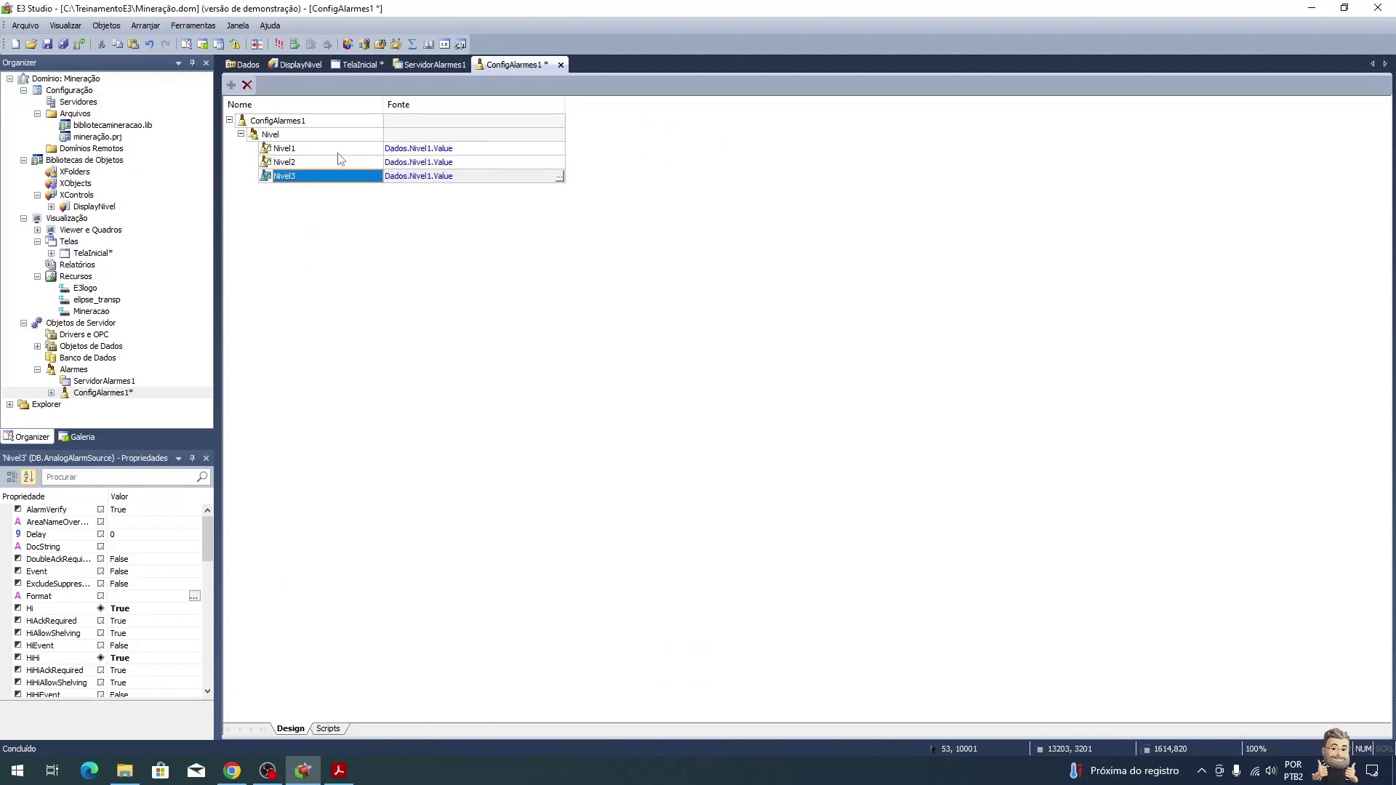
key("ctrl+v")
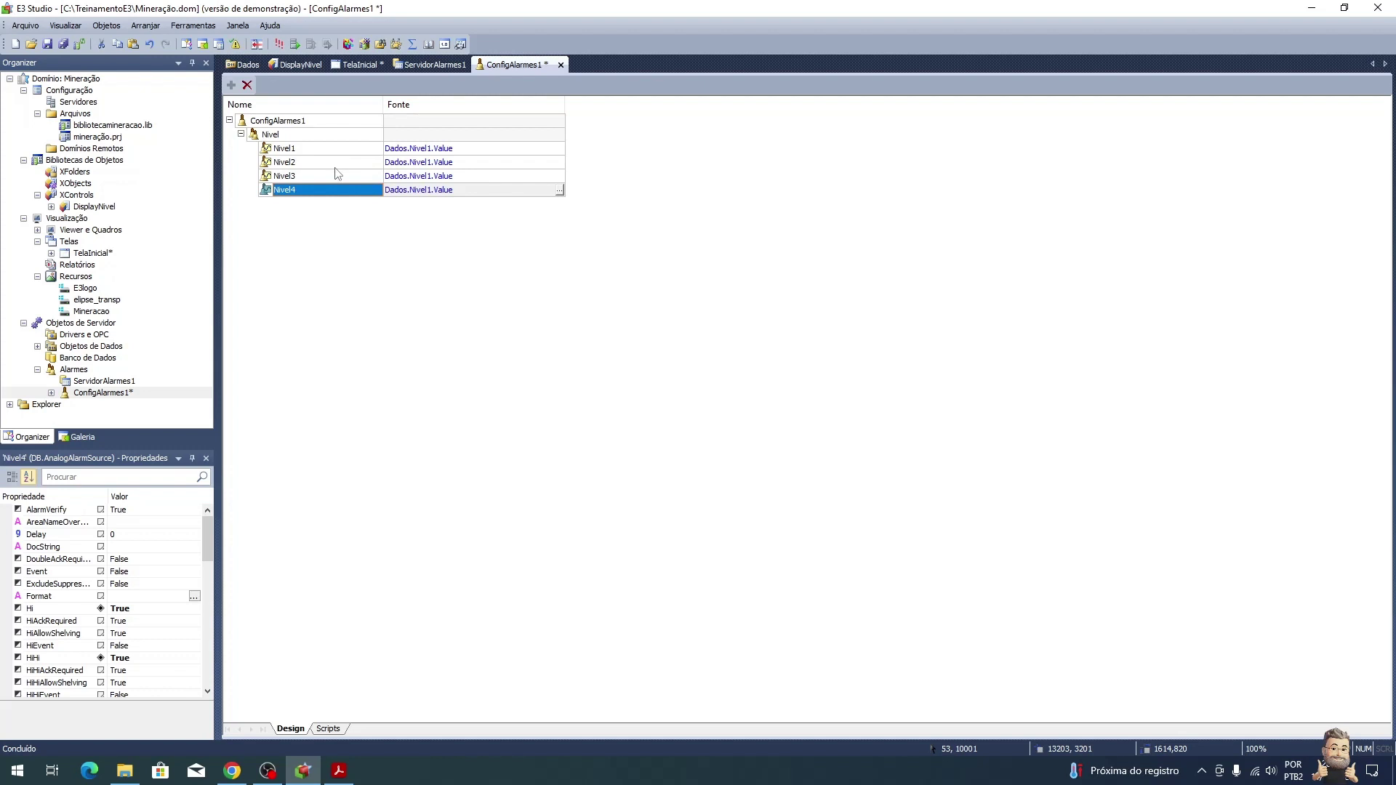
Step: Set Nivel2's alarm source to Dados.Nivel2.Value
right_click(336, 167)
left_click(494, 164)
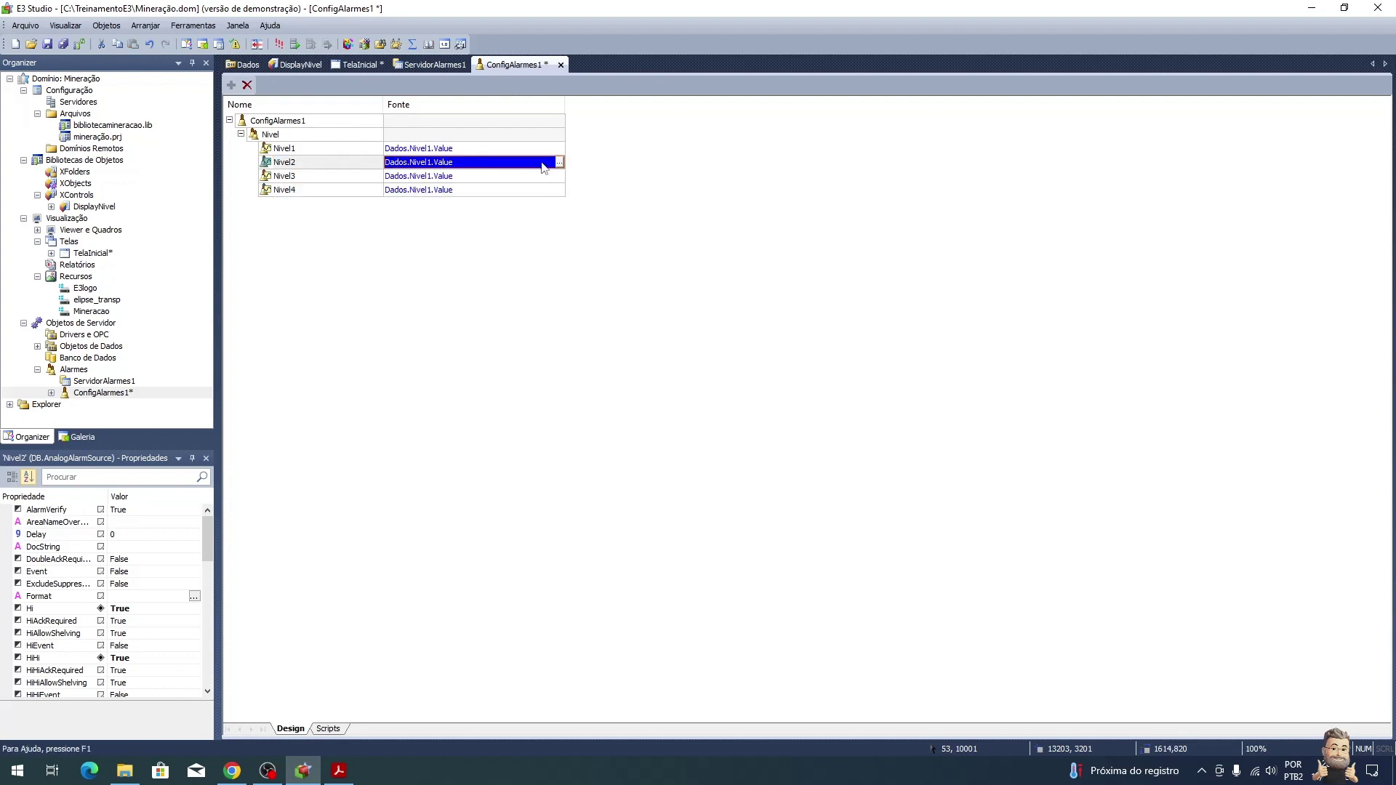
left_click(559, 163)
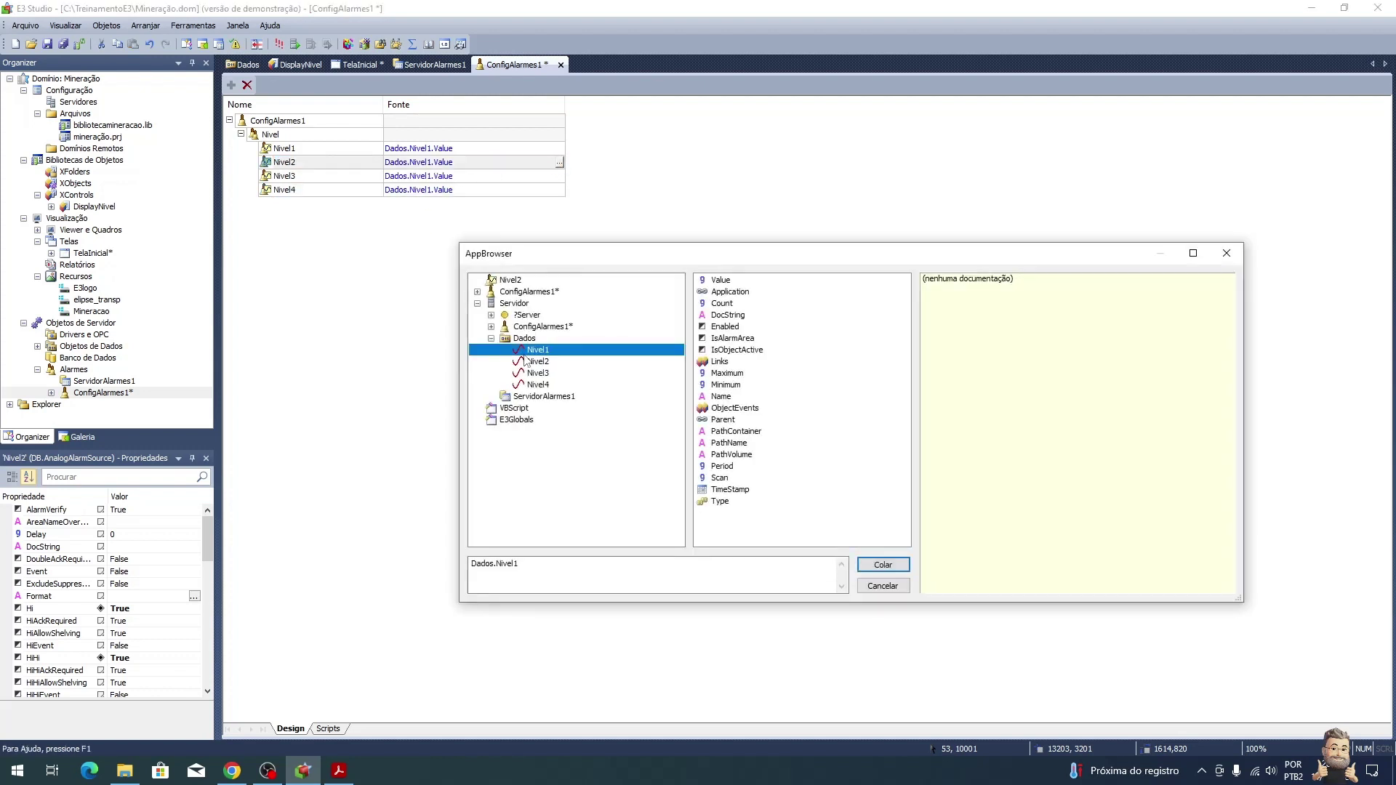
left_click(539, 362)
left_click(704, 281)
double_click(704, 281)
Step: Set Nivel3 and Nivel4 sources to Dados.Nivel3.Value and Dados.Nivel4.Value
left_click(564, 177)
left_click(559, 176)
left_click(561, 374)
double_click(704, 282)
left_click(560, 190)
left_click(560, 191)
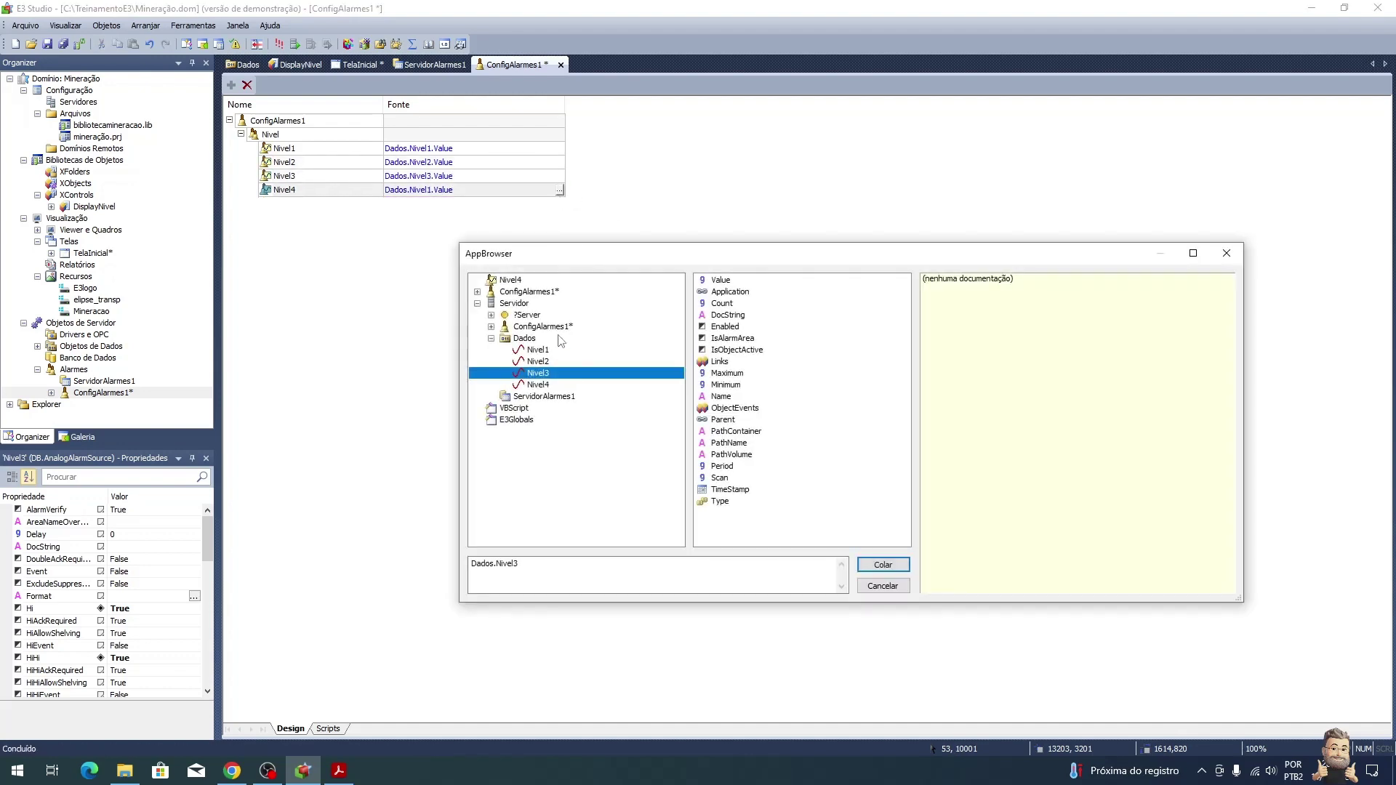
left_click(544, 385)
left_click(719, 281)
double_click(704, 282)
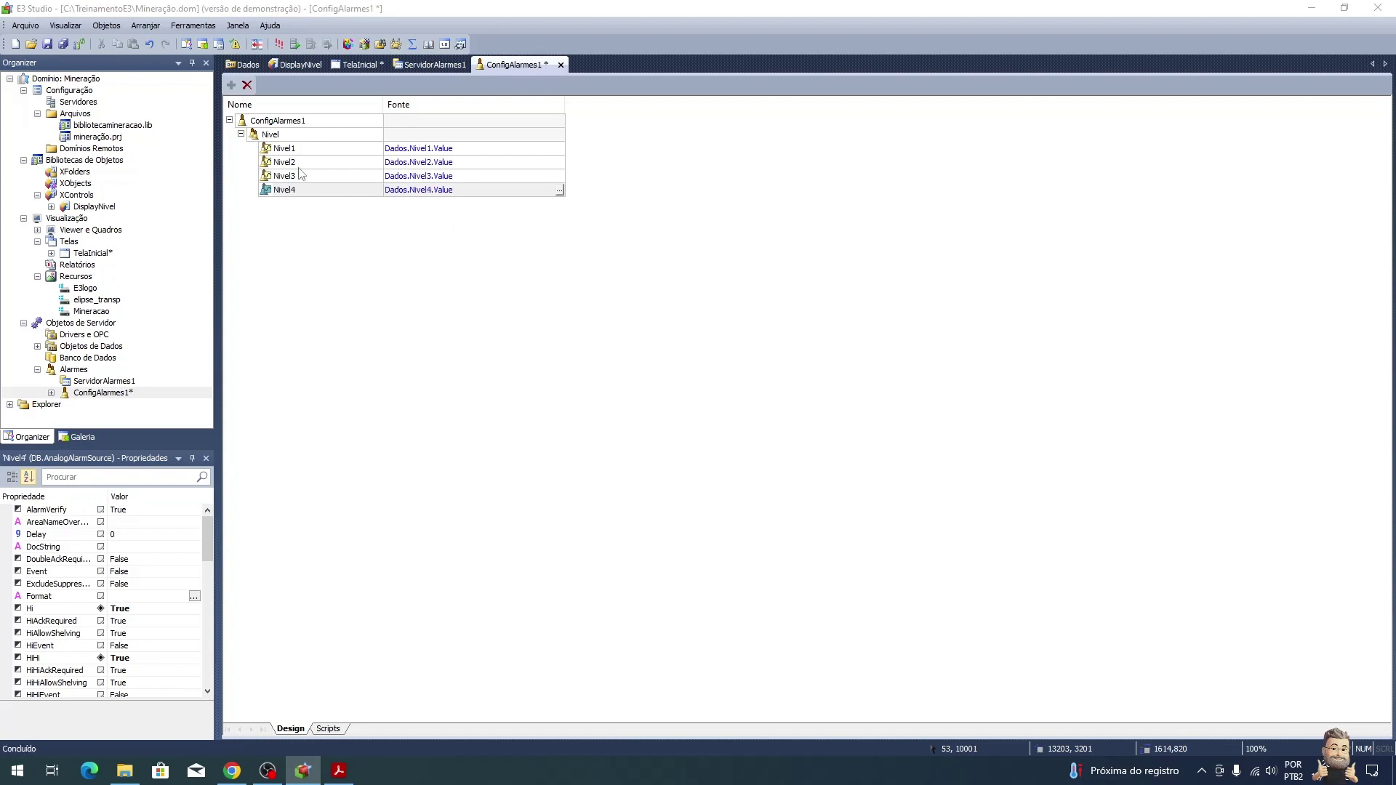
left_click(299, 163)
right_click(307, 164)
Step: Change Nivel2's four limit messages and return-to-normal text from Nível 1 to Nível 2
left_click(356, 462)
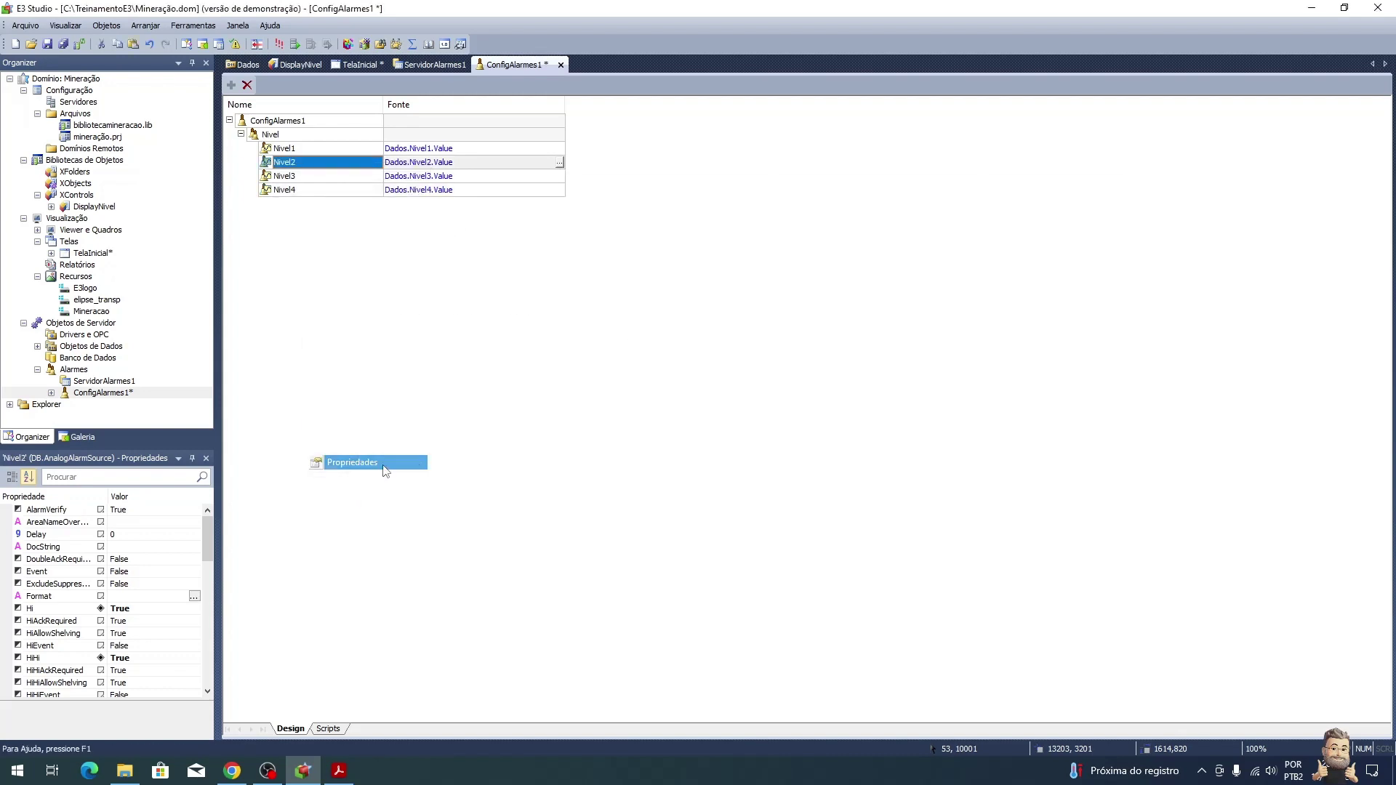
left_click(618, 222)
left_click(616, 265)
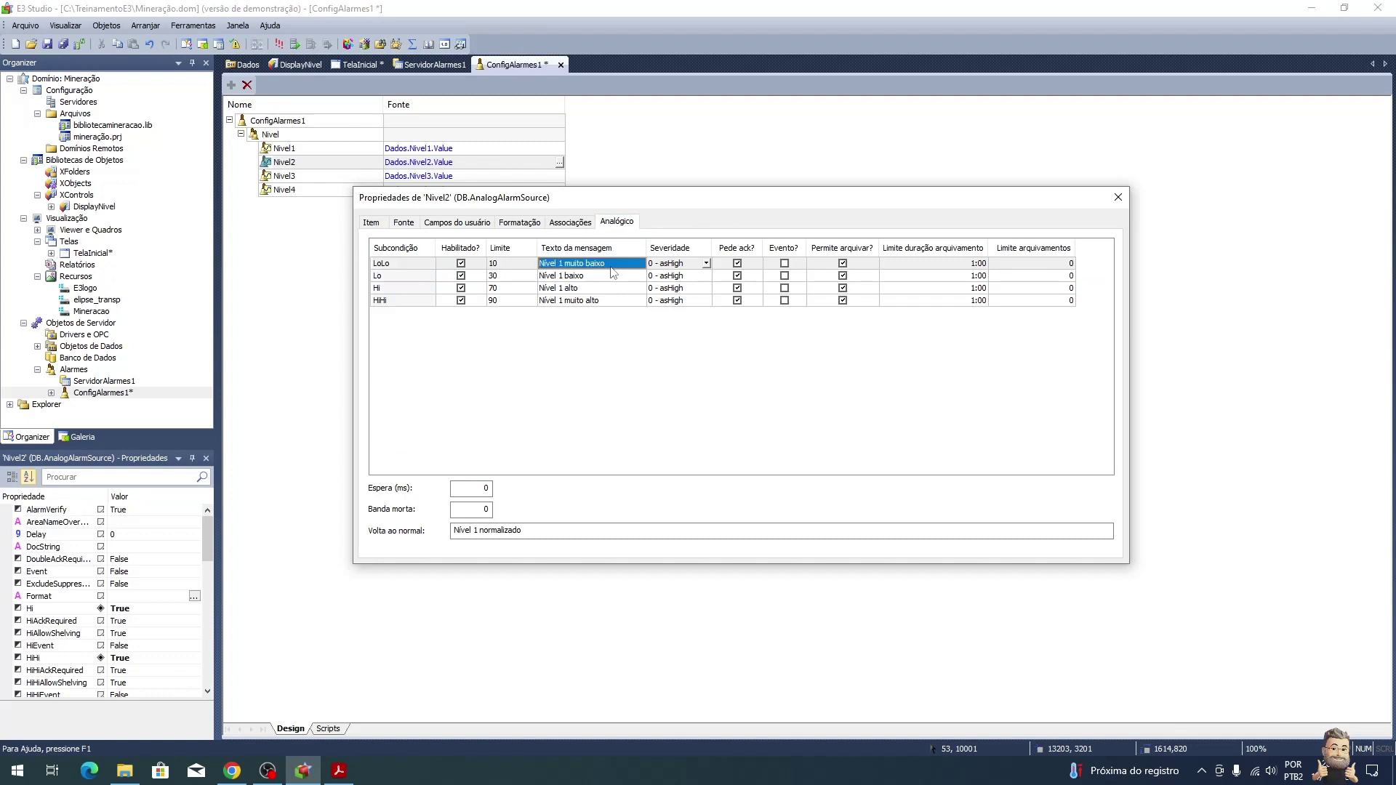
key("F2")
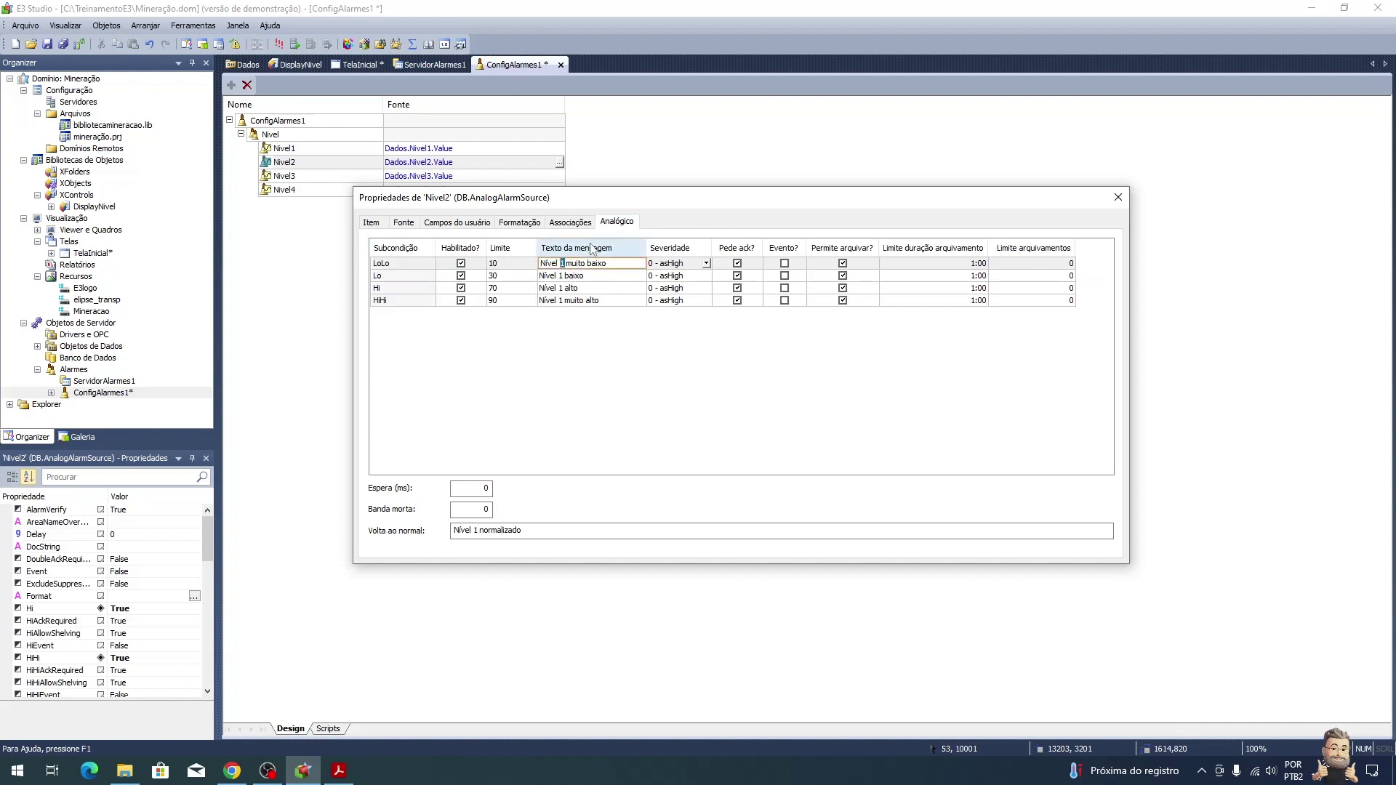
type("2")
key("Return")
key("F2")
key("Home")
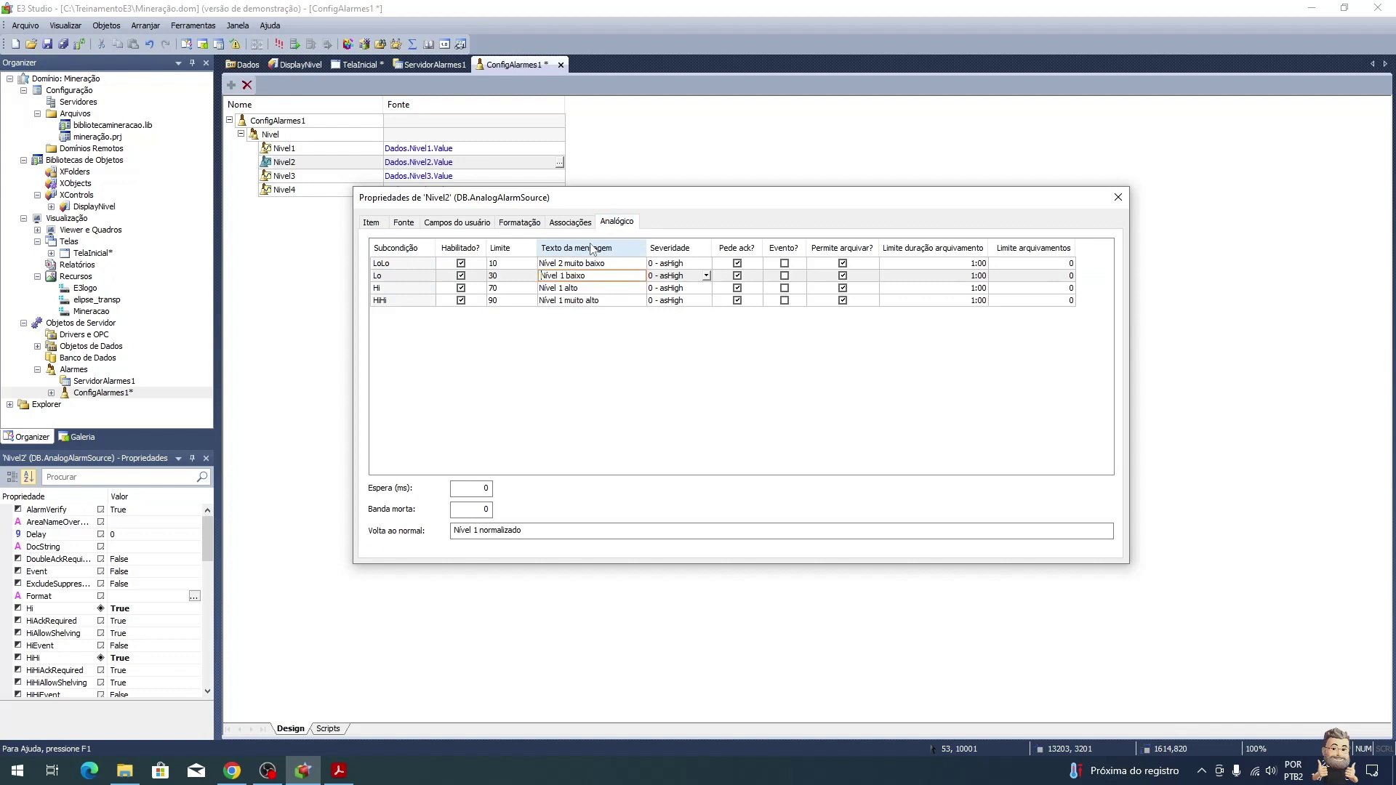
key("Right")
key("Right")
key("Right")
key("Right")
key("shift+Right")
type("2")
key("Down")
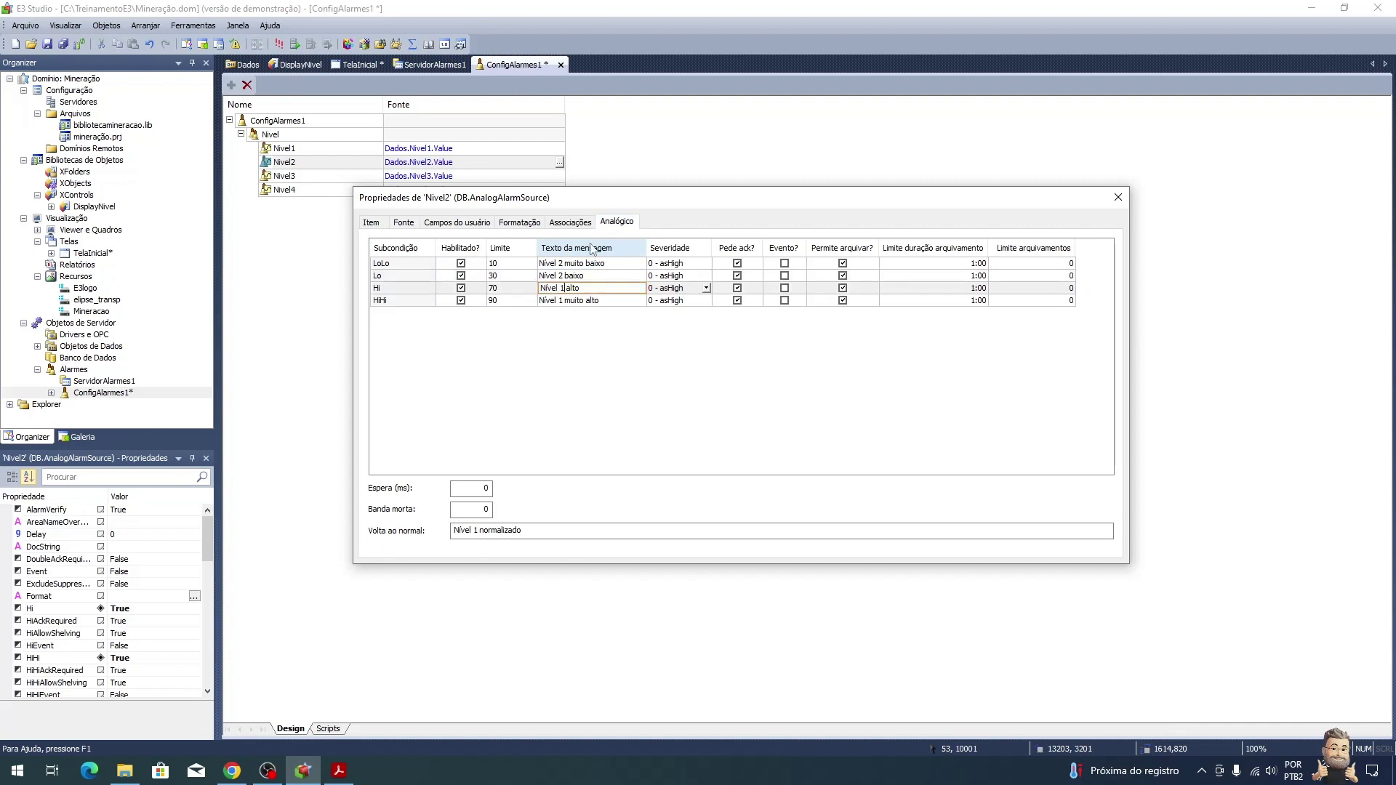
type("2")
key("Down")
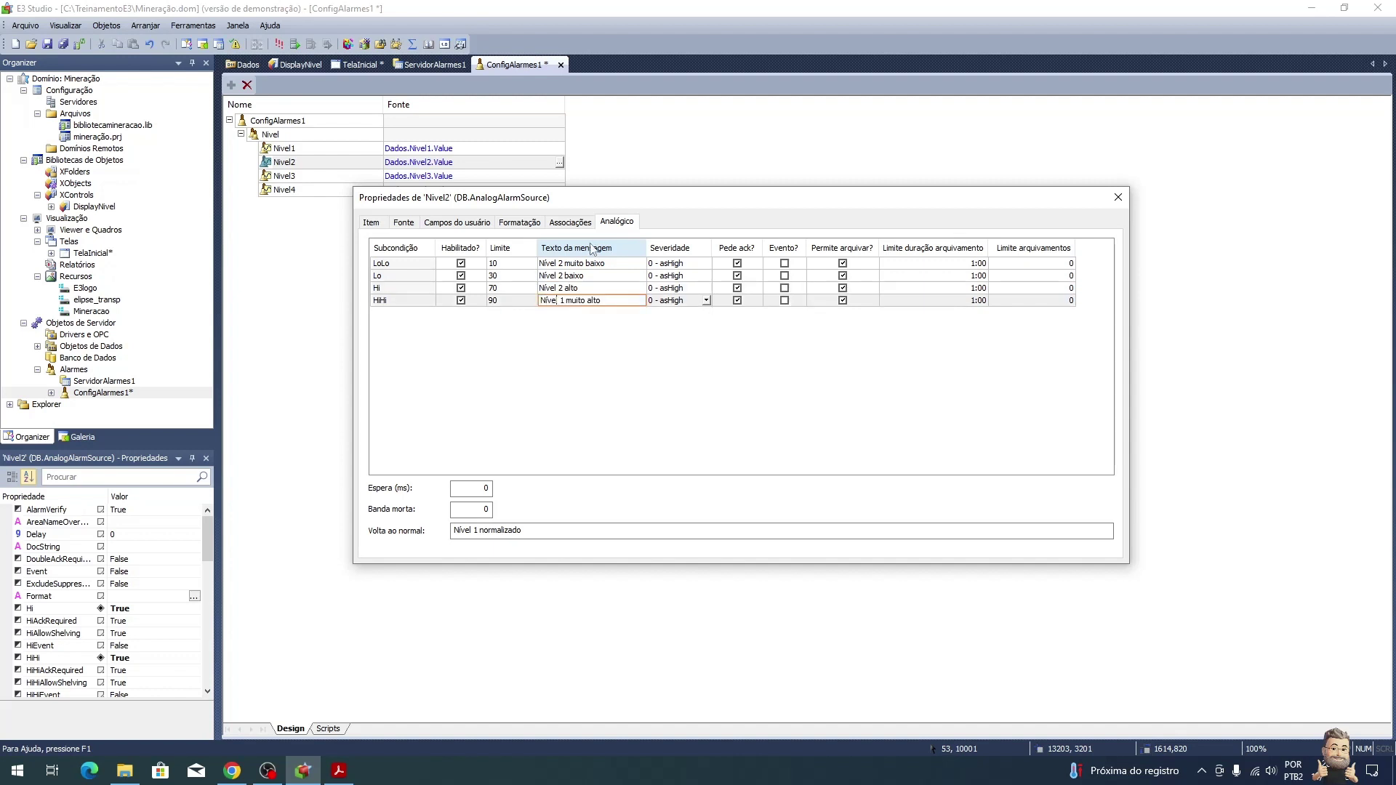
type("2")
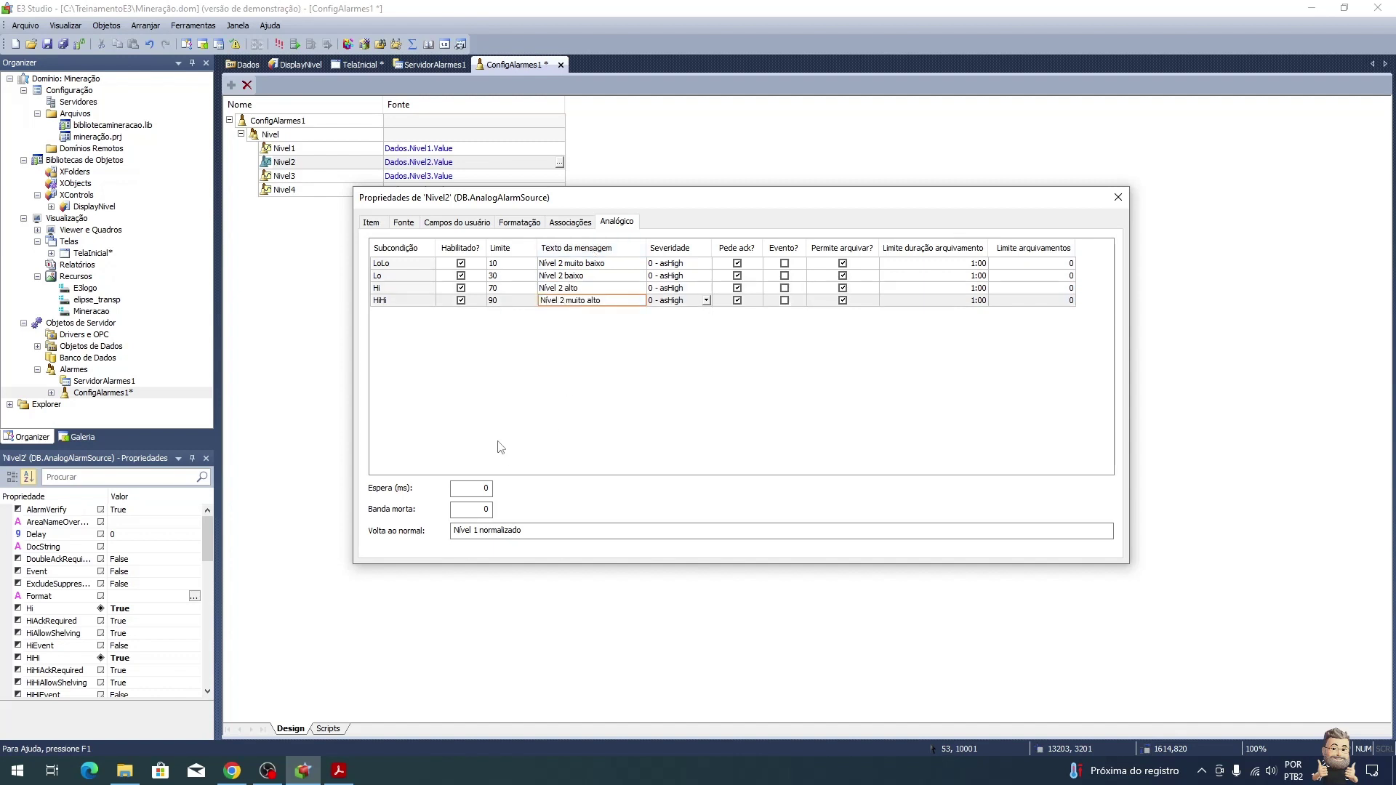
left_click(477, 531)
key("shift+Right")
type("2")
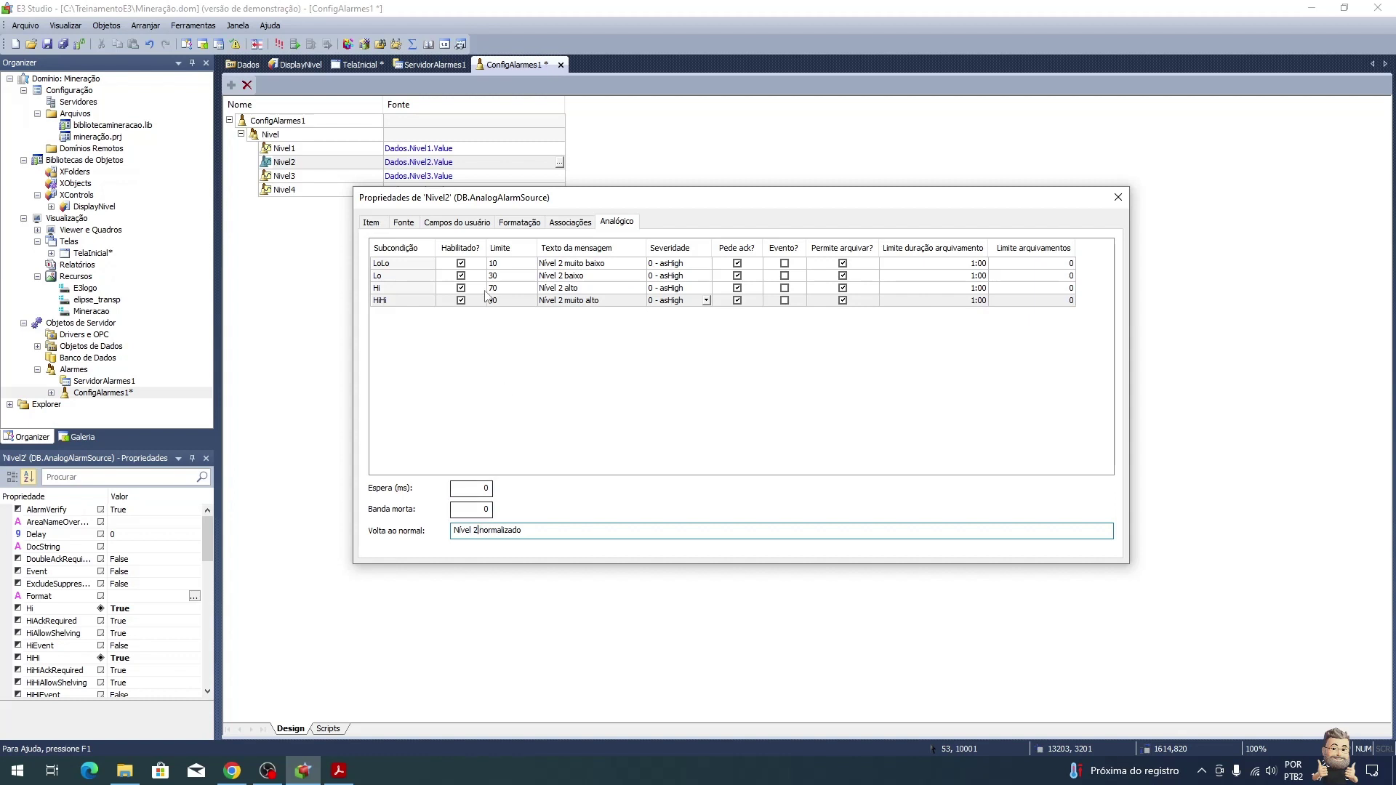
Step: Change Nivel3's four limit messages and return-to-normal text to Nível 3
left_click(320, 177)
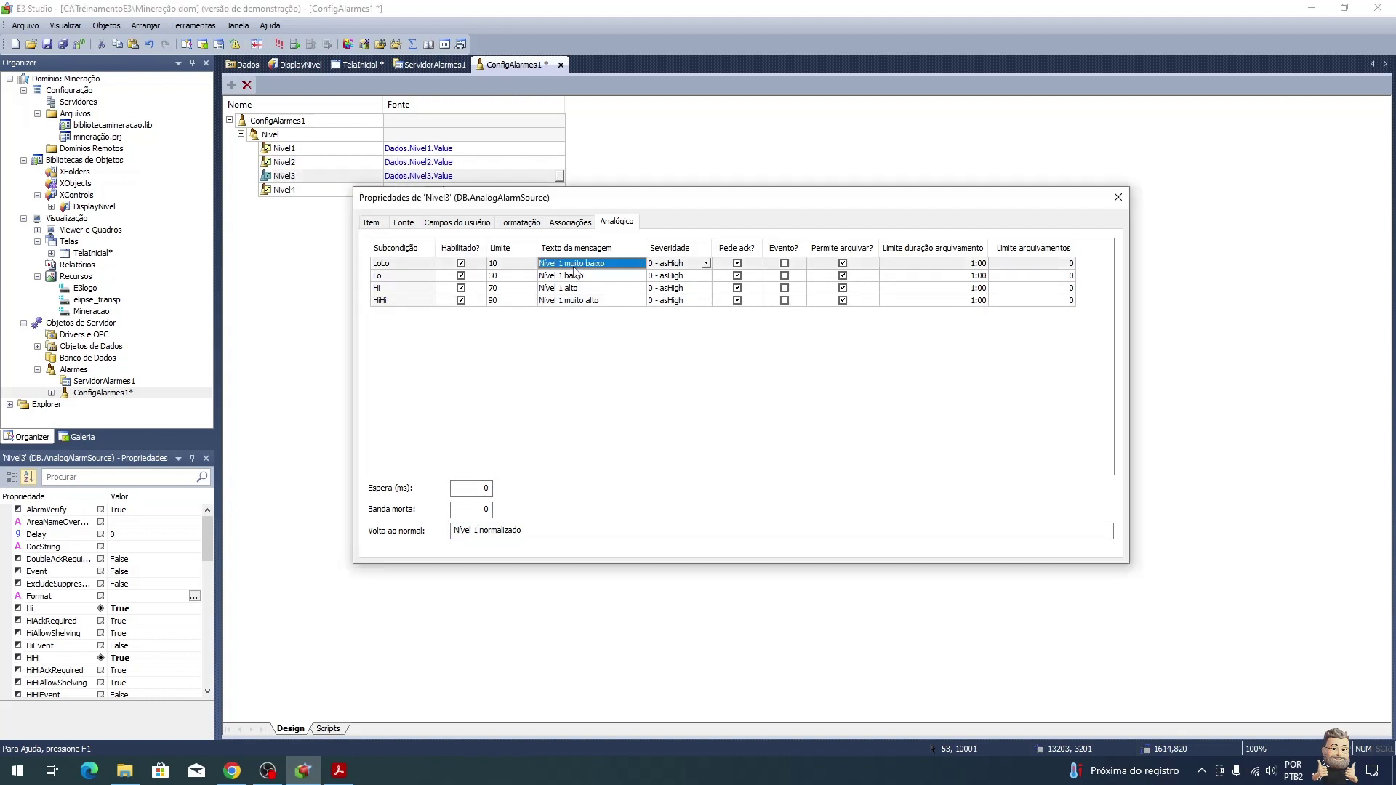
key("Home")
key("Right")
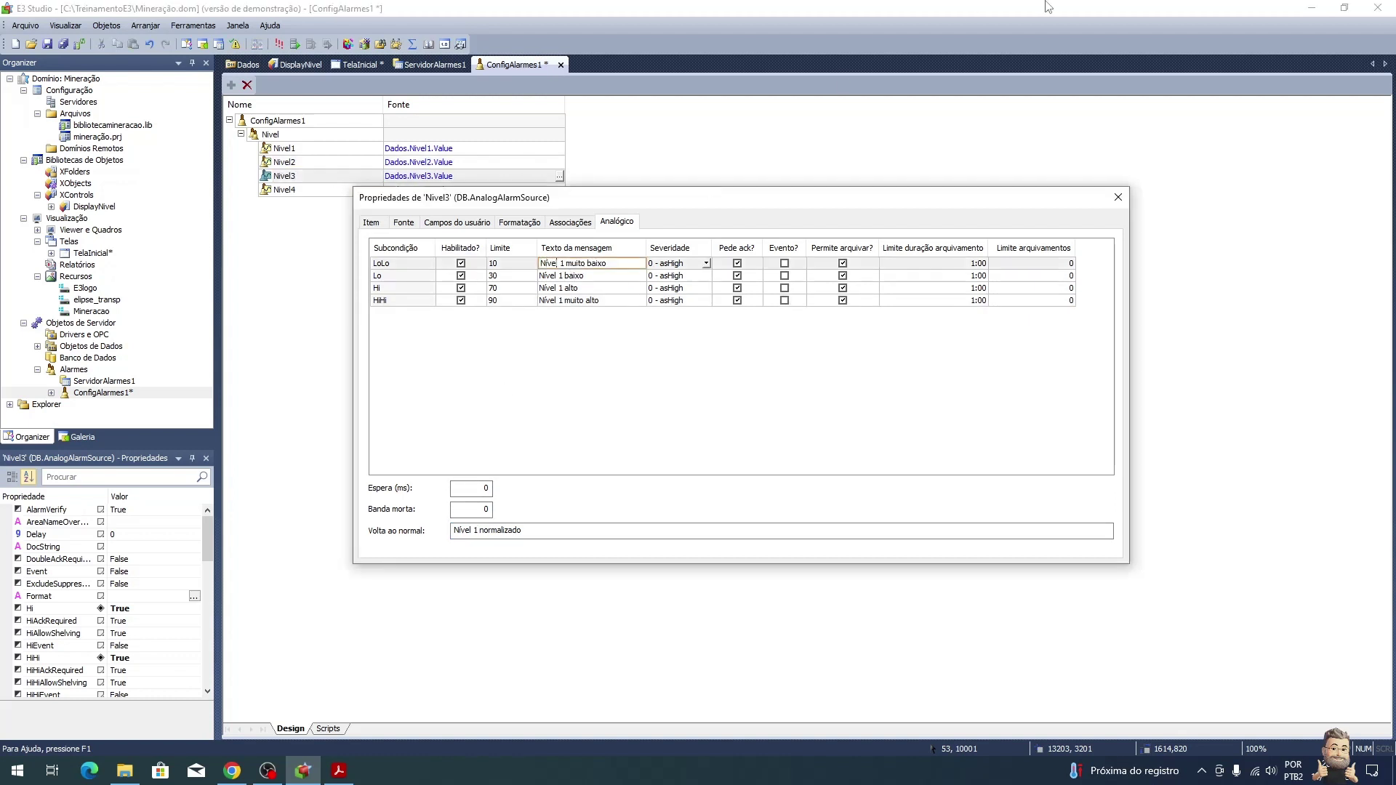
type("3")
key("Down")
key("Home")
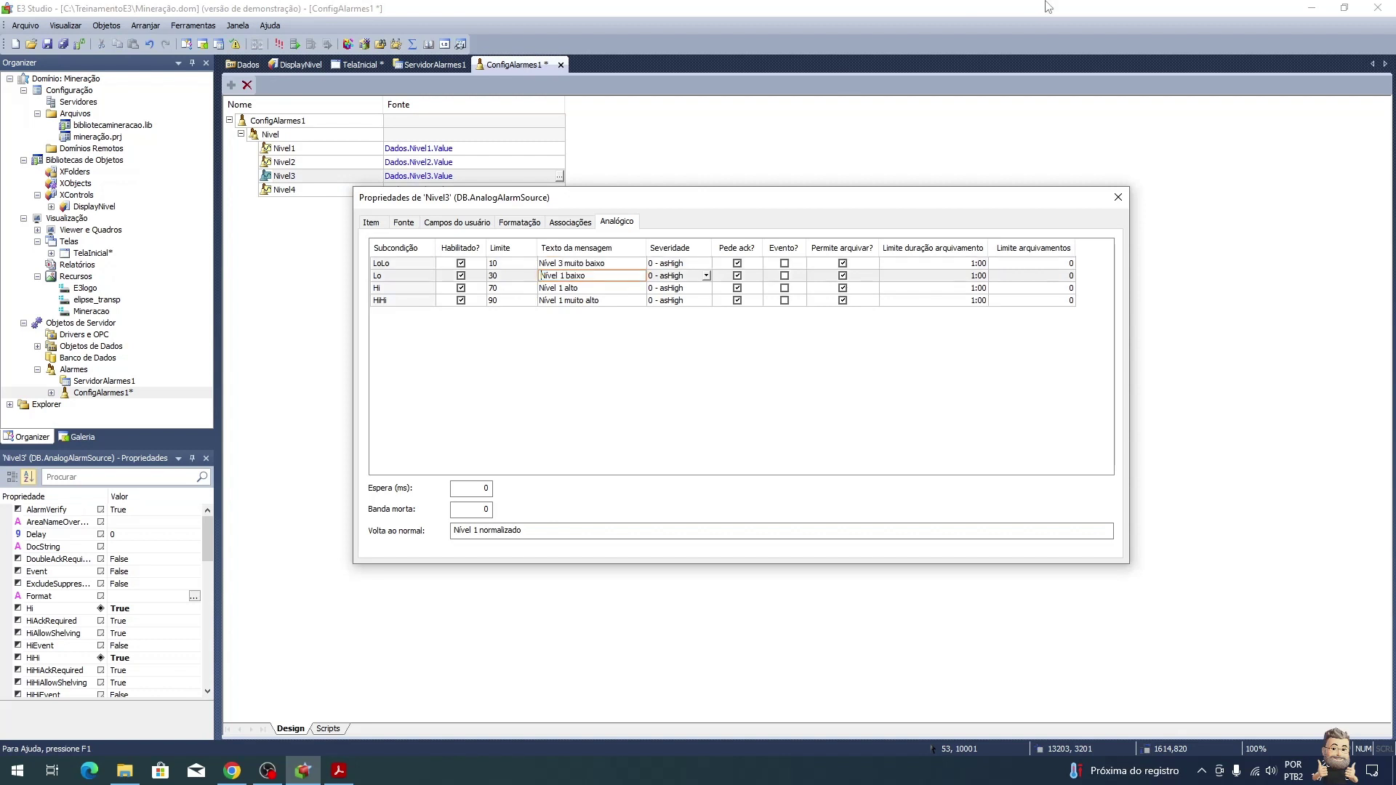
type("3")
key("Down")
key("Home")
key("Right")
key("shift+Right")
type("3")
key("Down")
key("Home")
key("Right")
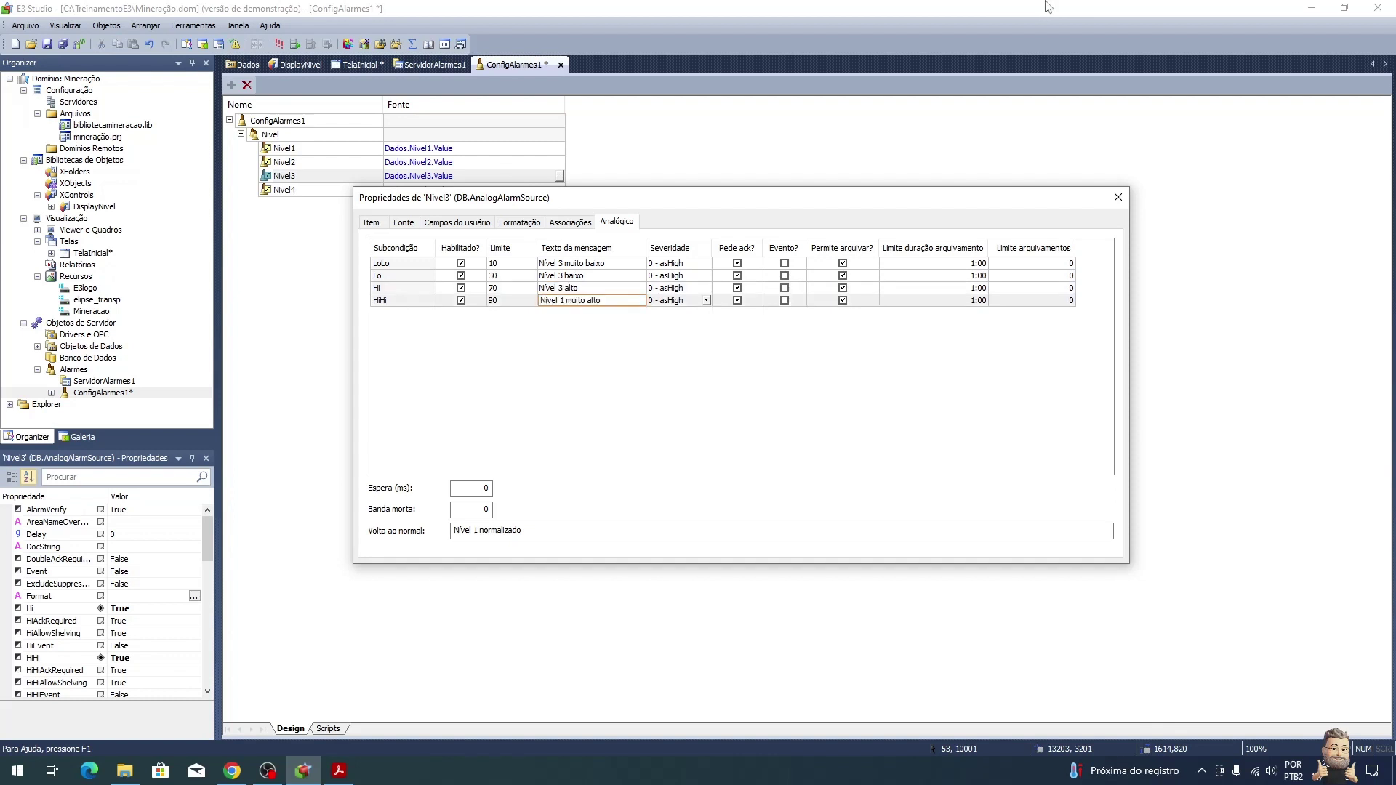
type("3")
key("Down")
left_click(478, 528)
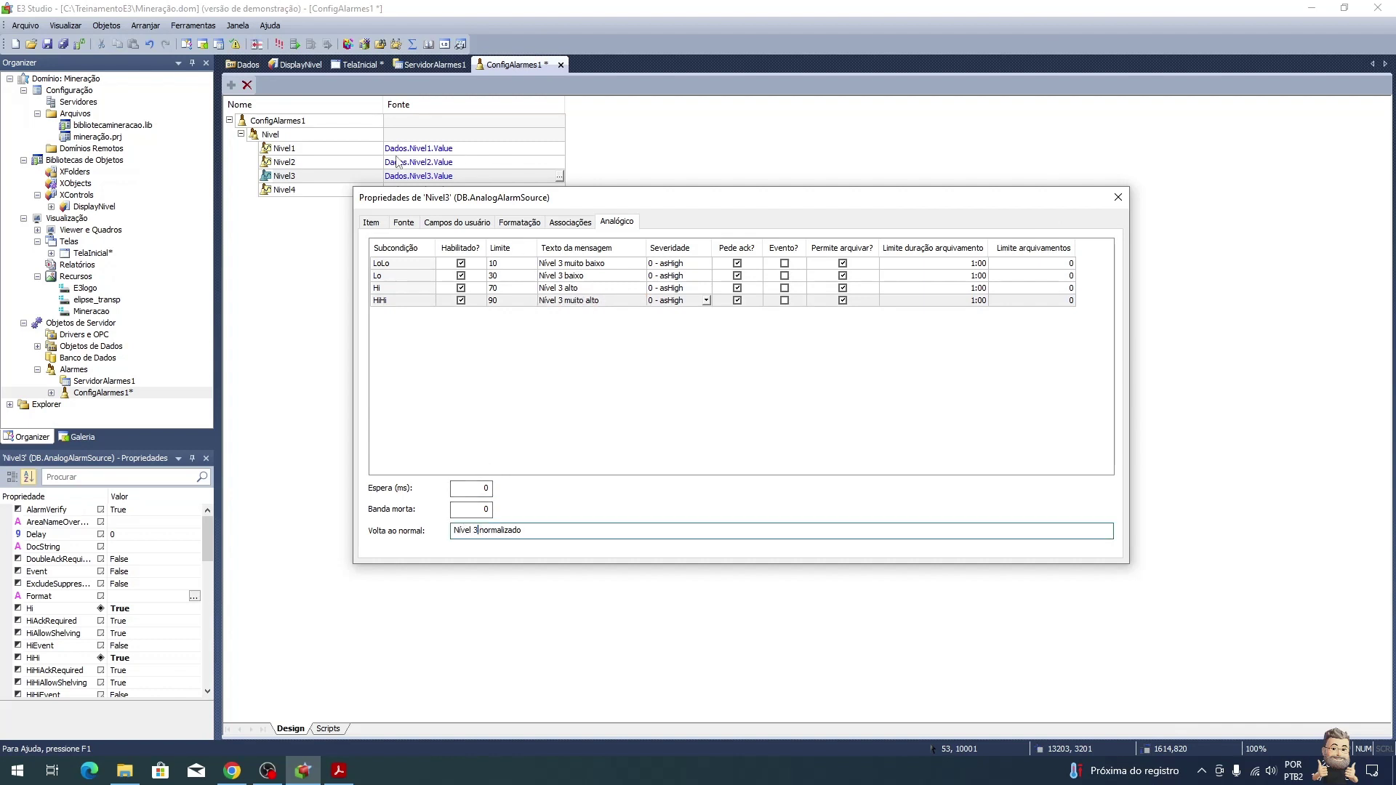
Step: Change Nivel4's limit messages and return-to-normal text to Nível 4, then close its properties
left_click(285, 189)
left_click(551, 265)
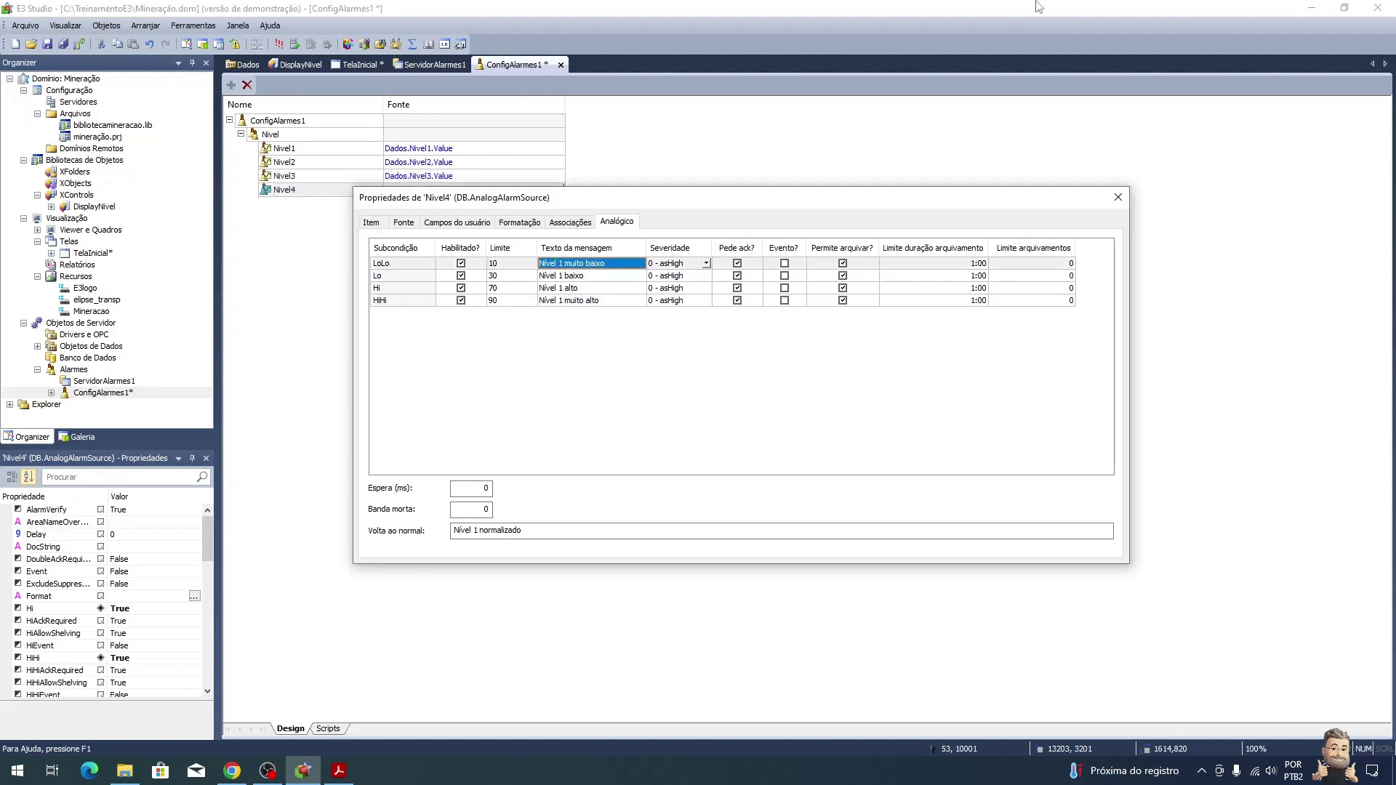
left_click(603, 263)
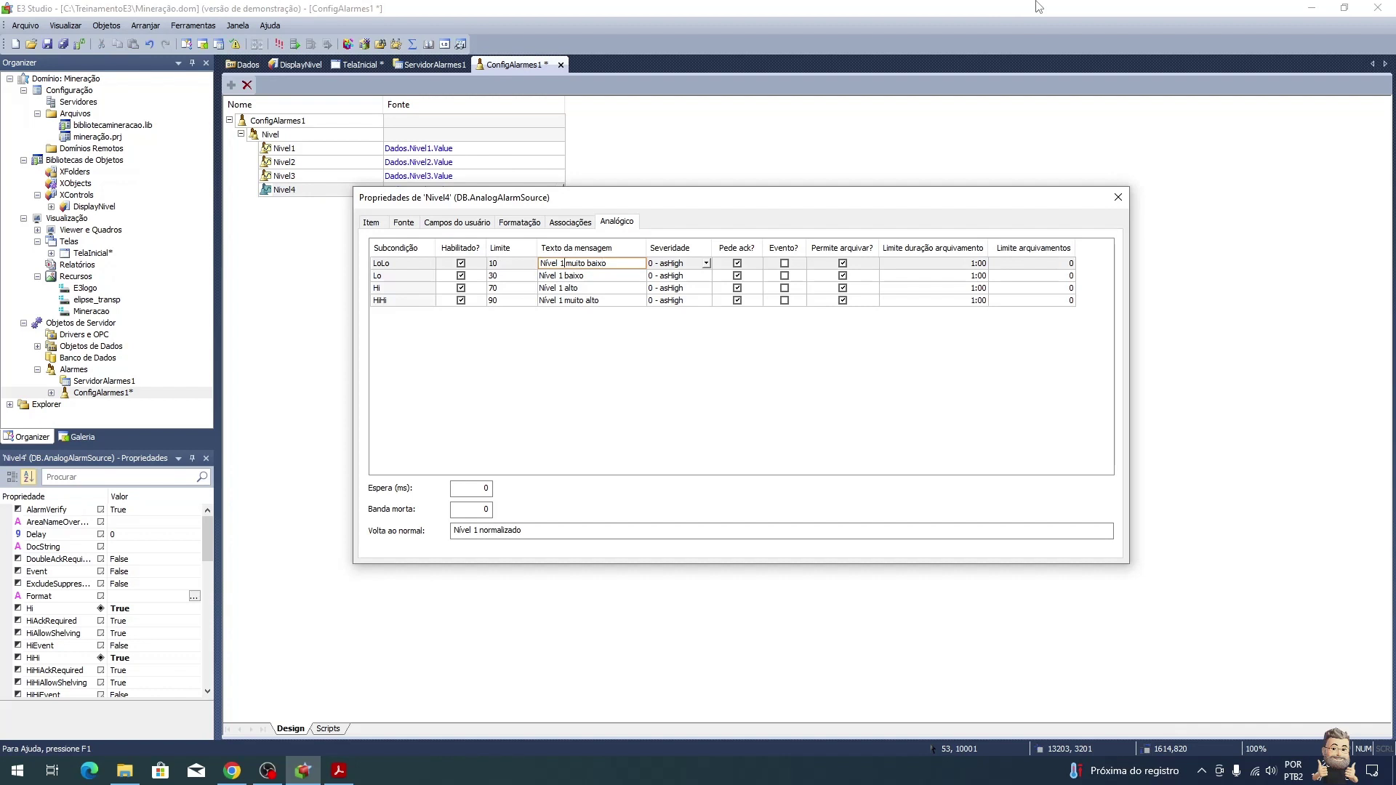
type("4")
left_click(583, 276)
left_click(582, 275)
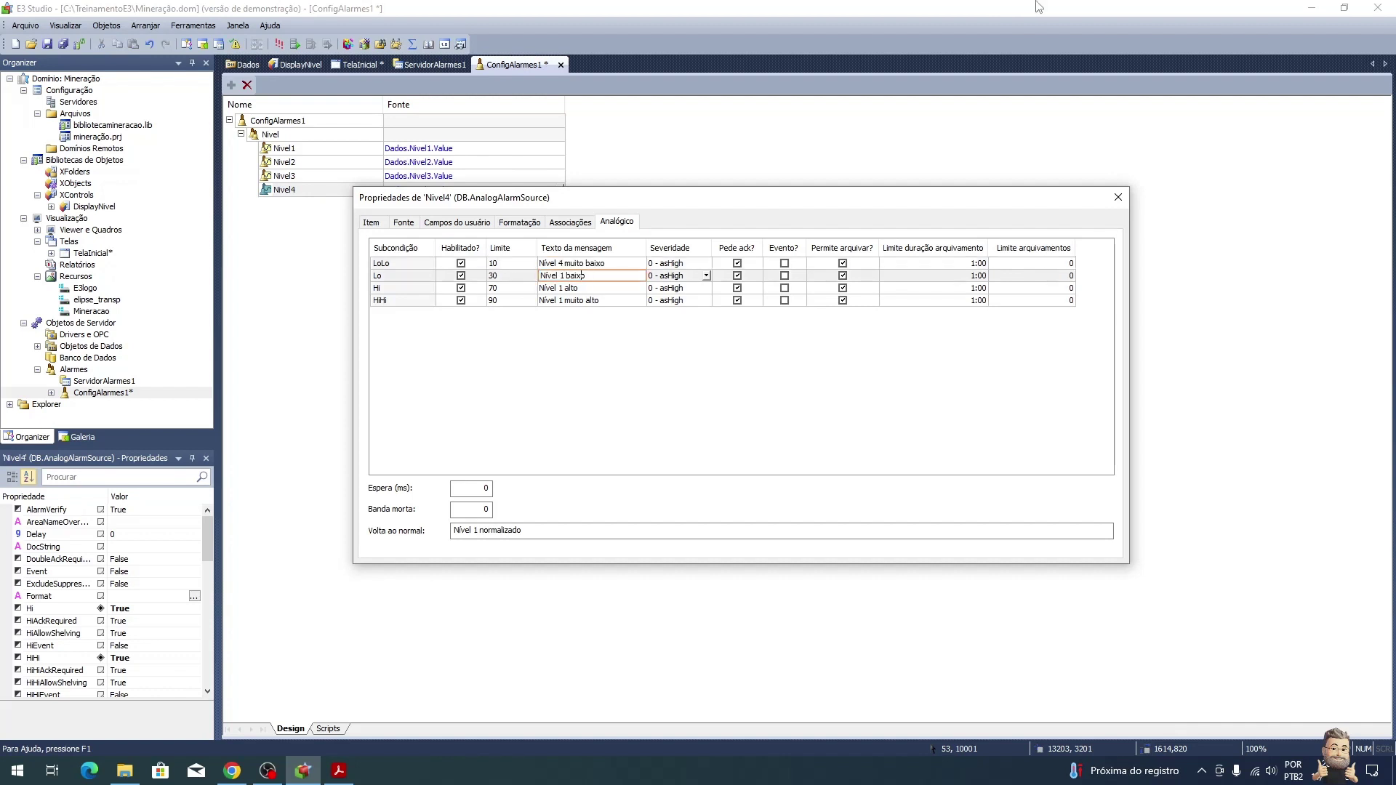
type("4")
left_click(546, 288)
left_click(546, 288)
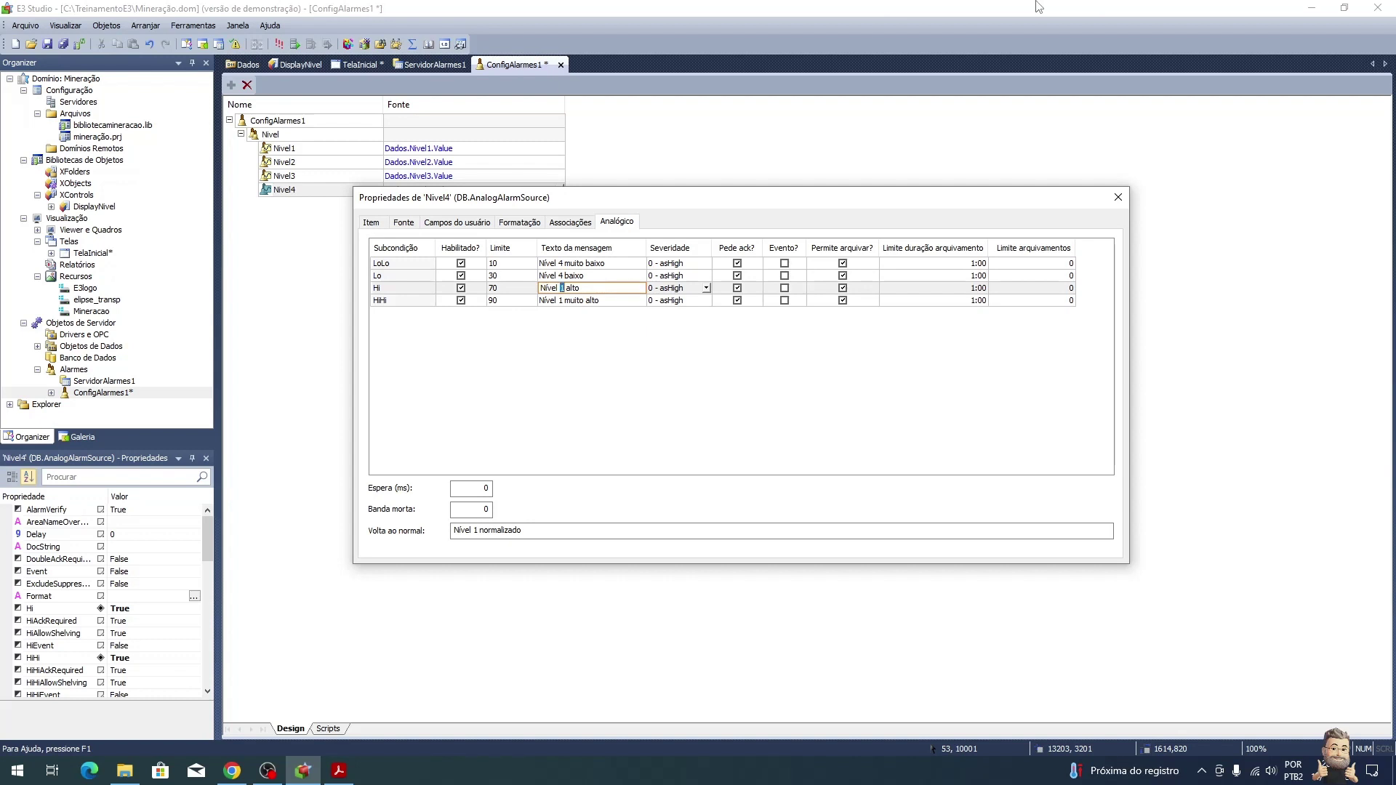
type("4")
key("Down")
left_click(544, 300)
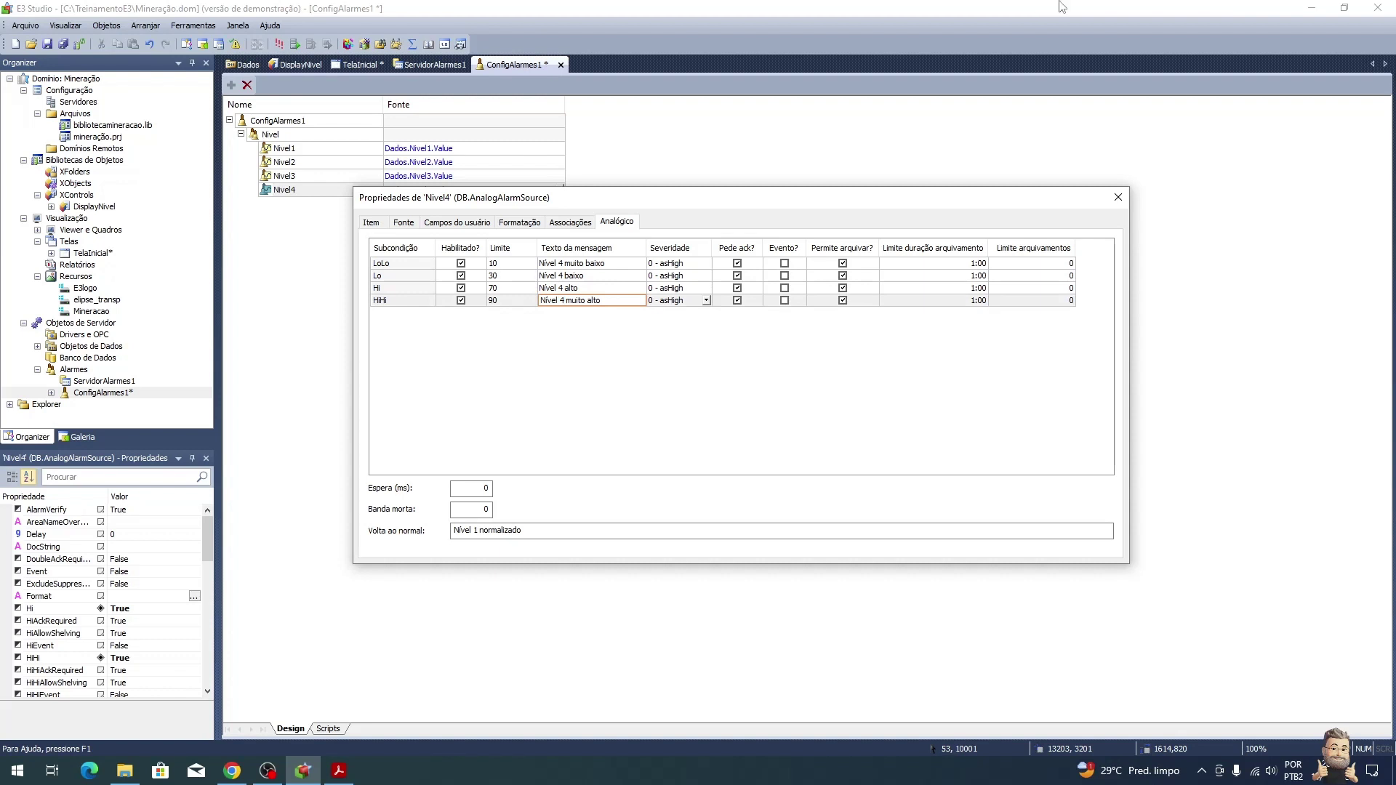
double_click(477, 530)
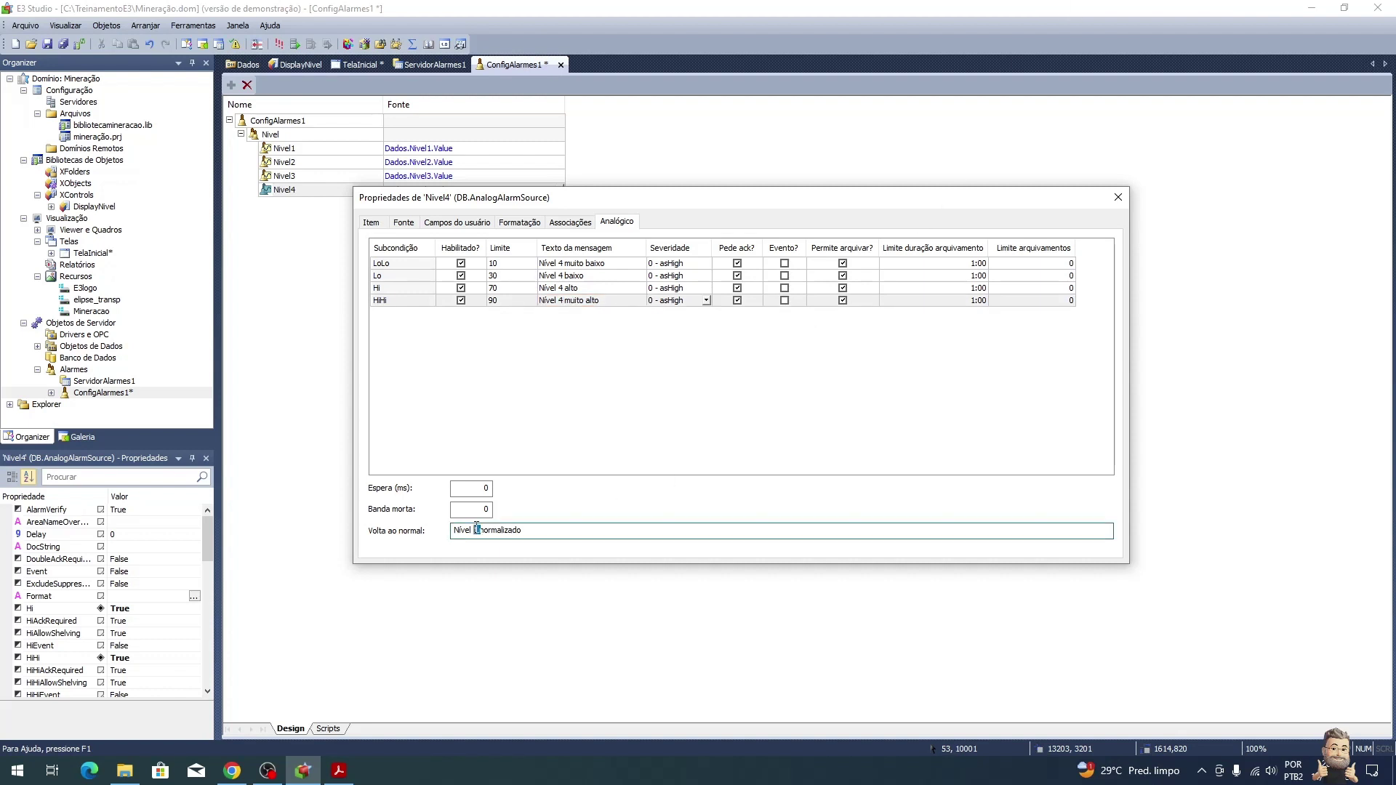
type("4")
left_click(1119, 197)
Step: Read the tutorial's logged-in-user exercise in the PDF, then return to E3 Studio
key("alt+Tab")
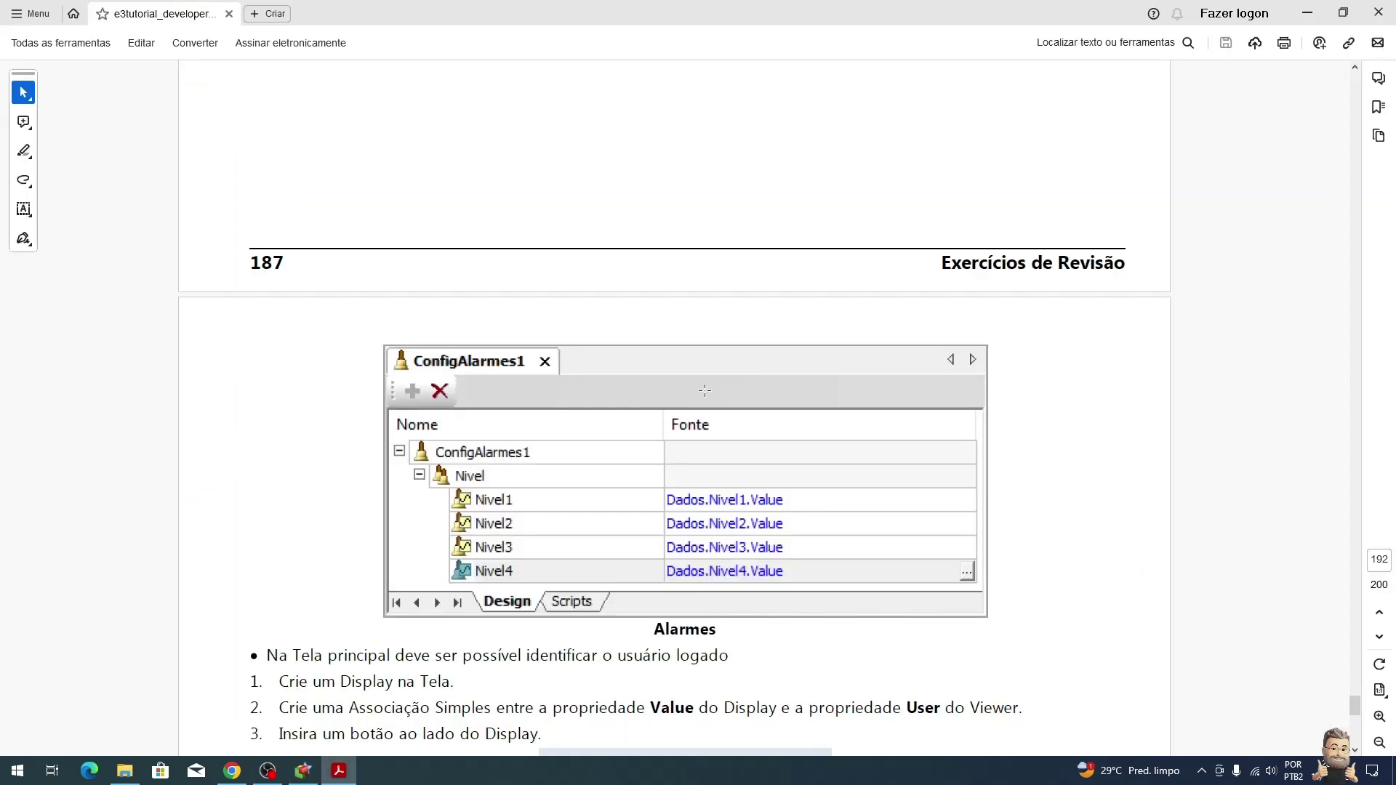
scroll(758, 557, "down", 3)
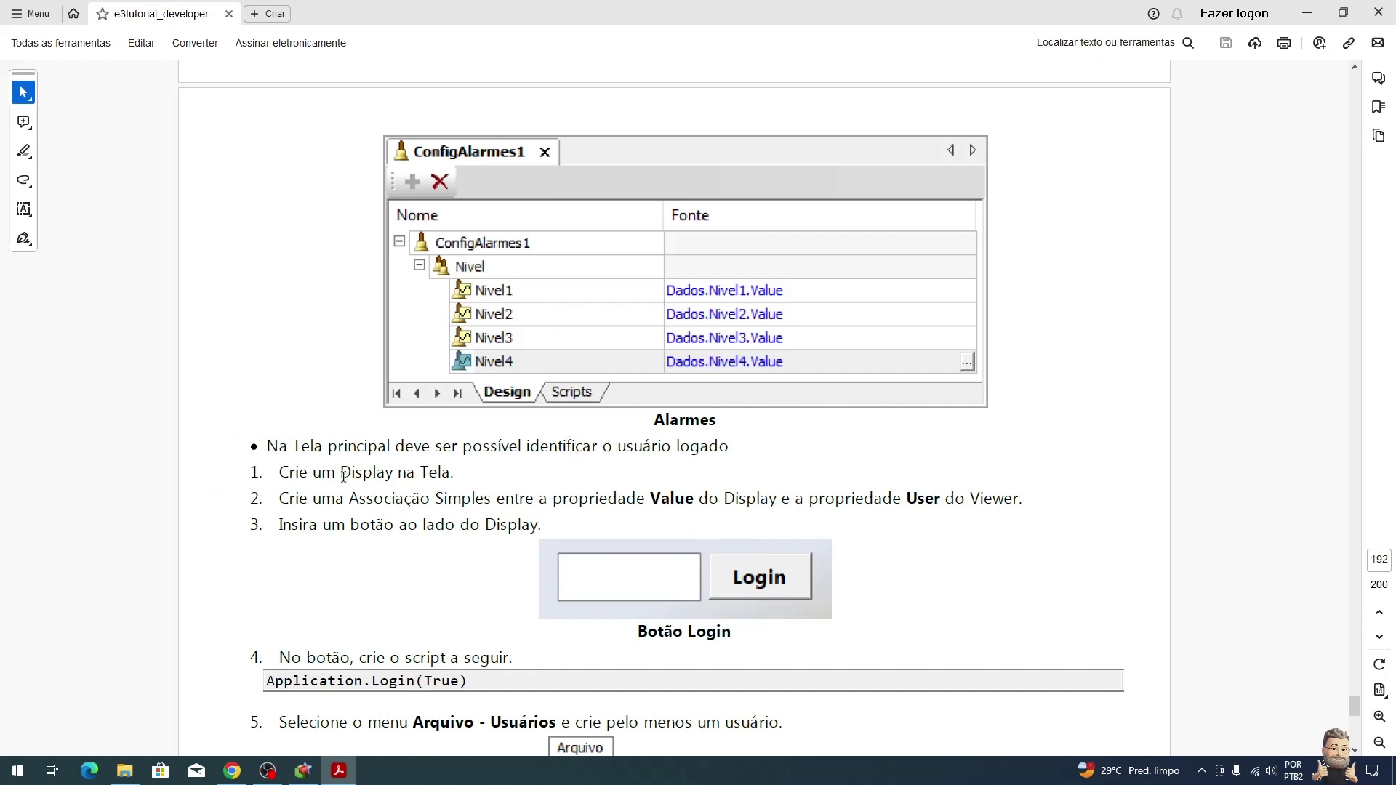
key("alt+Tab")
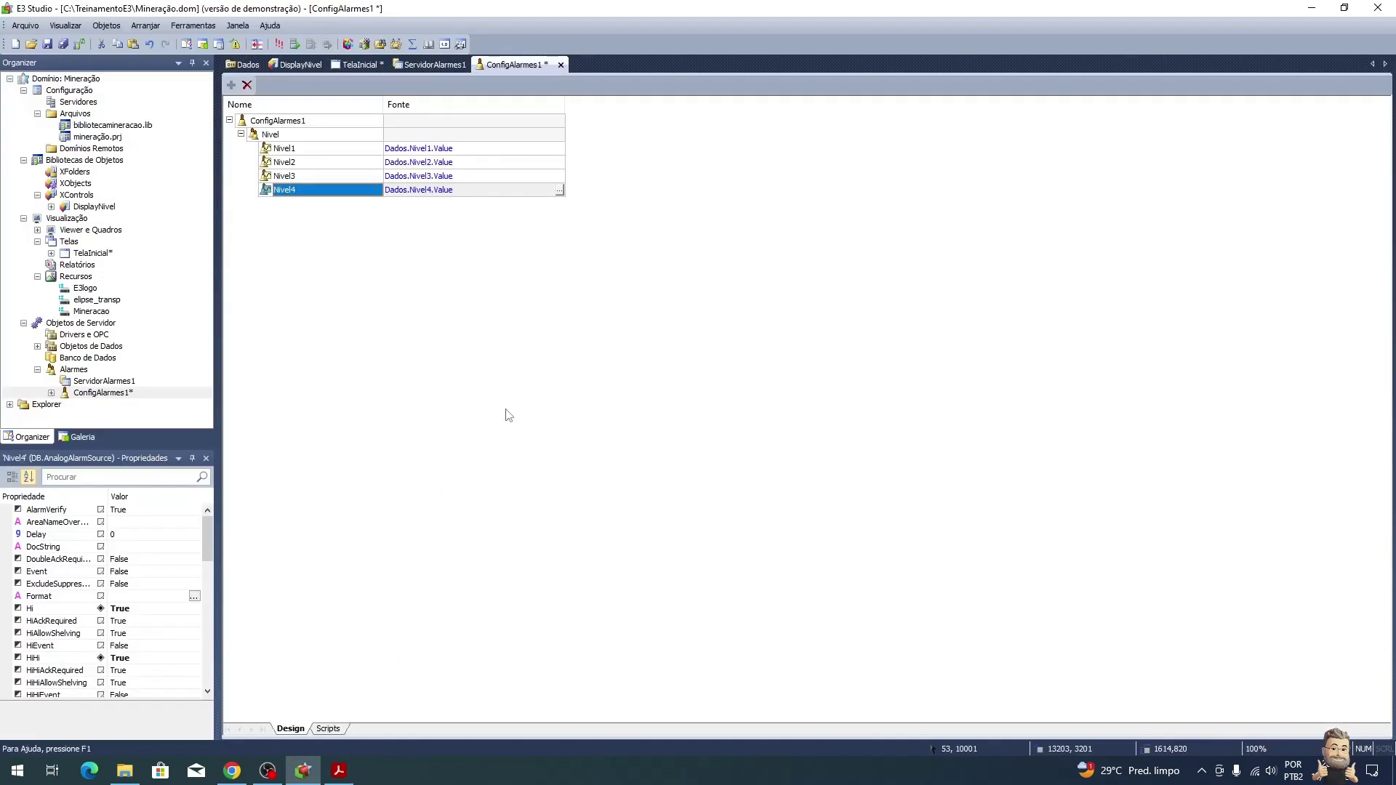
Step: Draw a new display box, Texto1, above the tank labels on TelaInicial
left_click(368, 71)
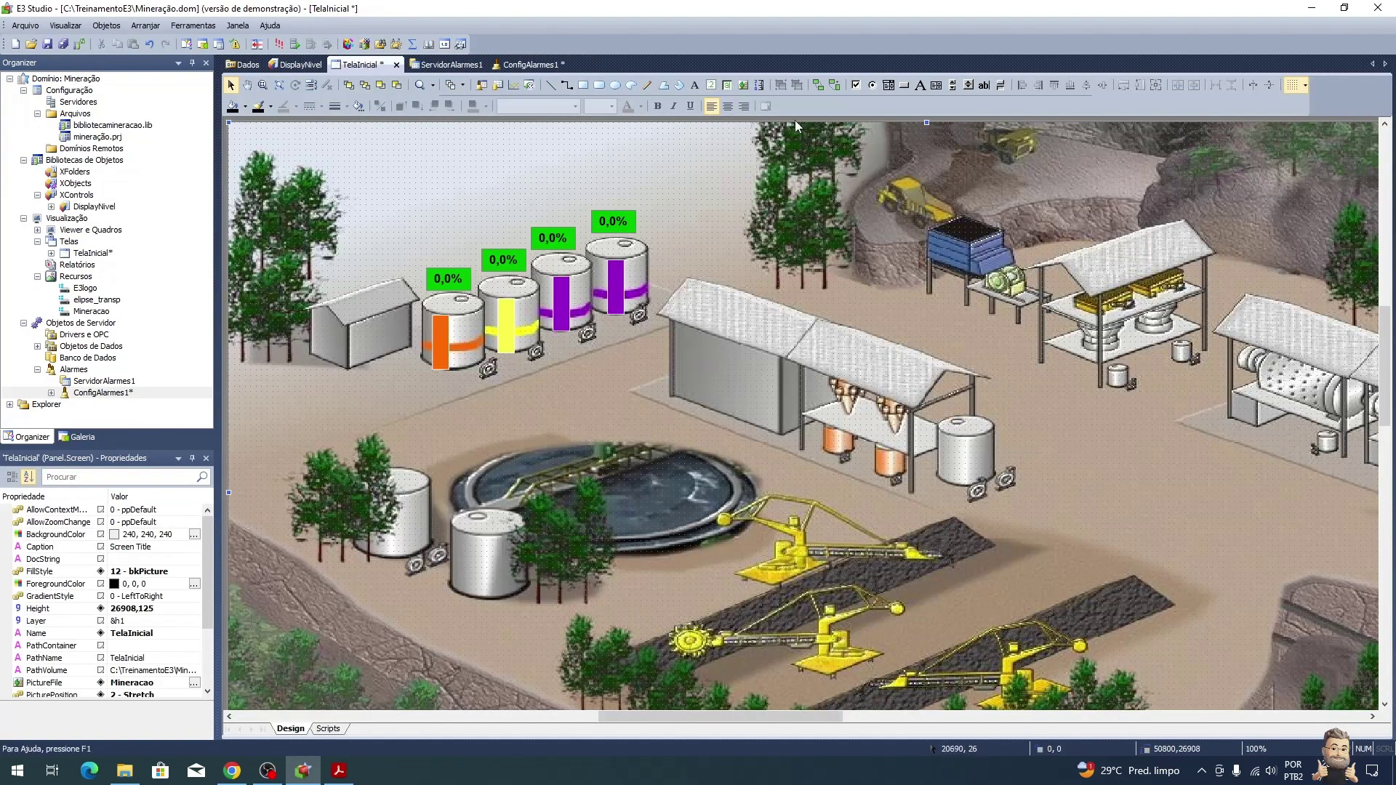
left_click(712, 85)
left_click_drag(411, 144, 515, 173)
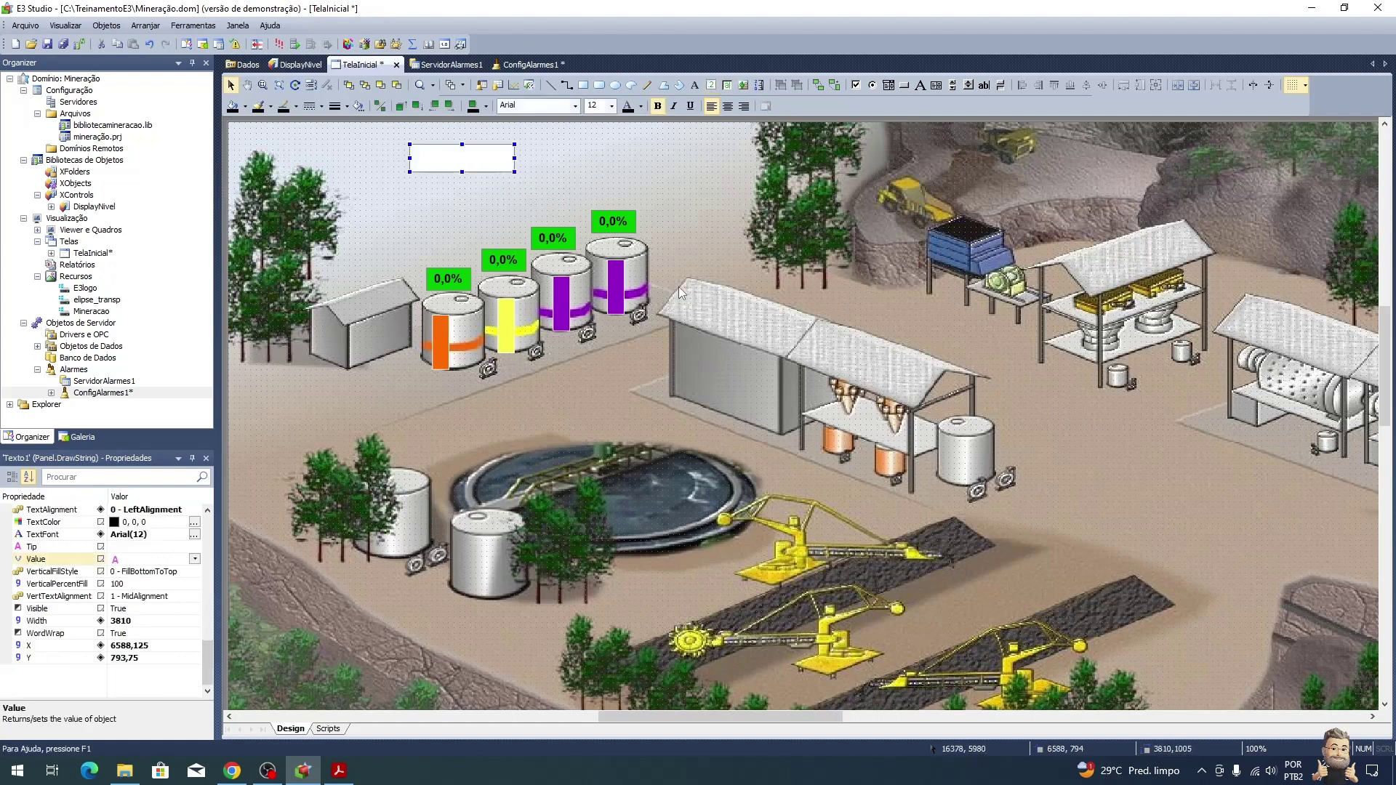
key("alt+Tab")
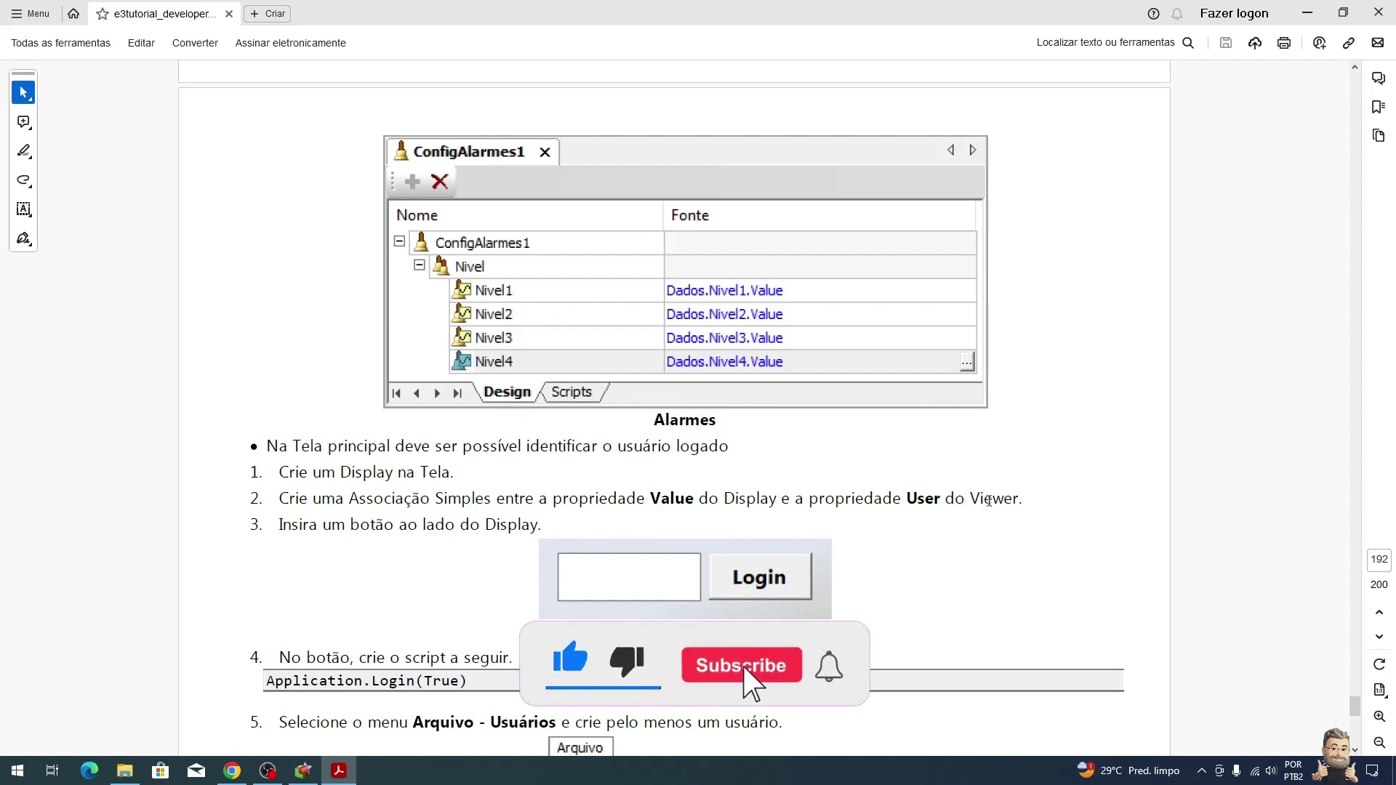
key("alt+Tab")
Step: Link Texto1's Value property to Viewer.User through its Associações properties
right_click(472, 157)
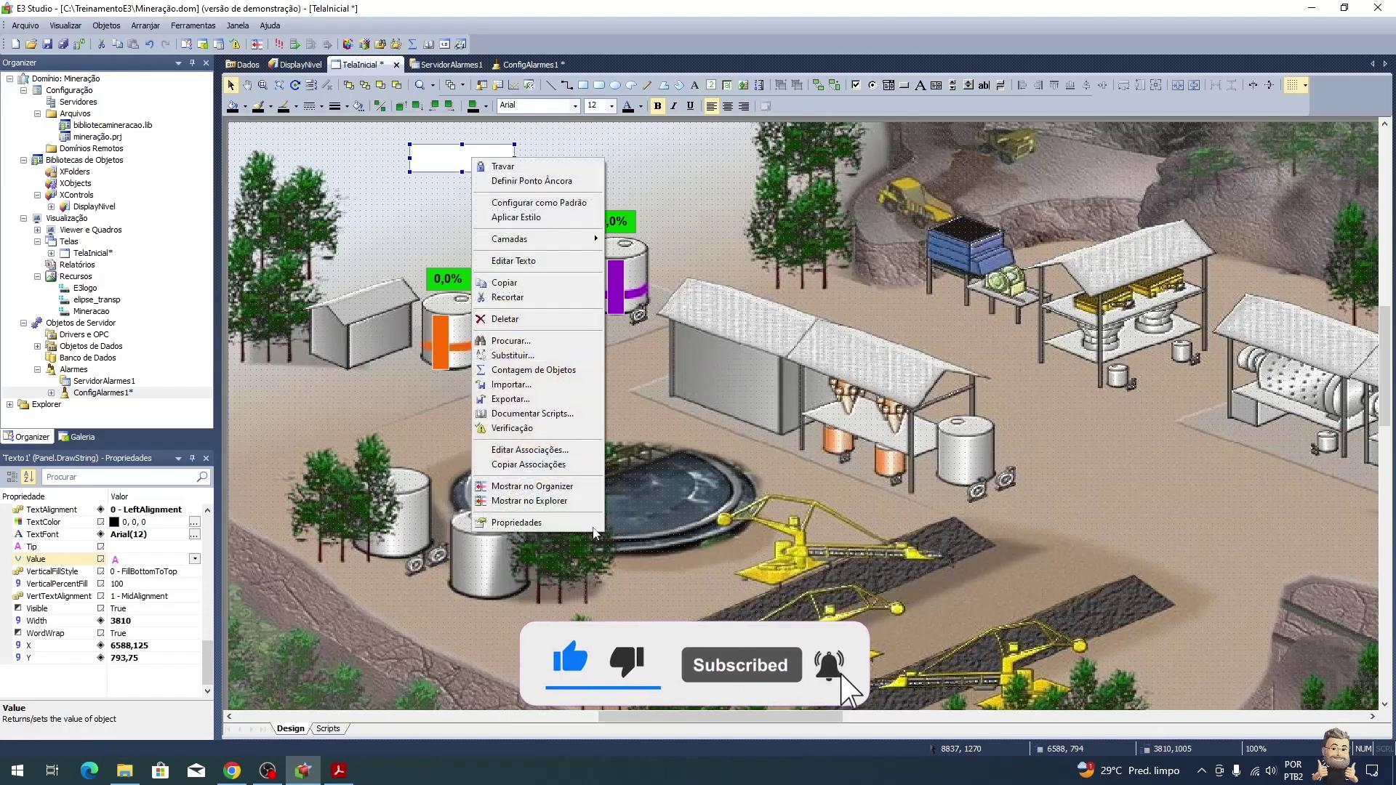
left_click(539, 522)
left_click(516, 222)
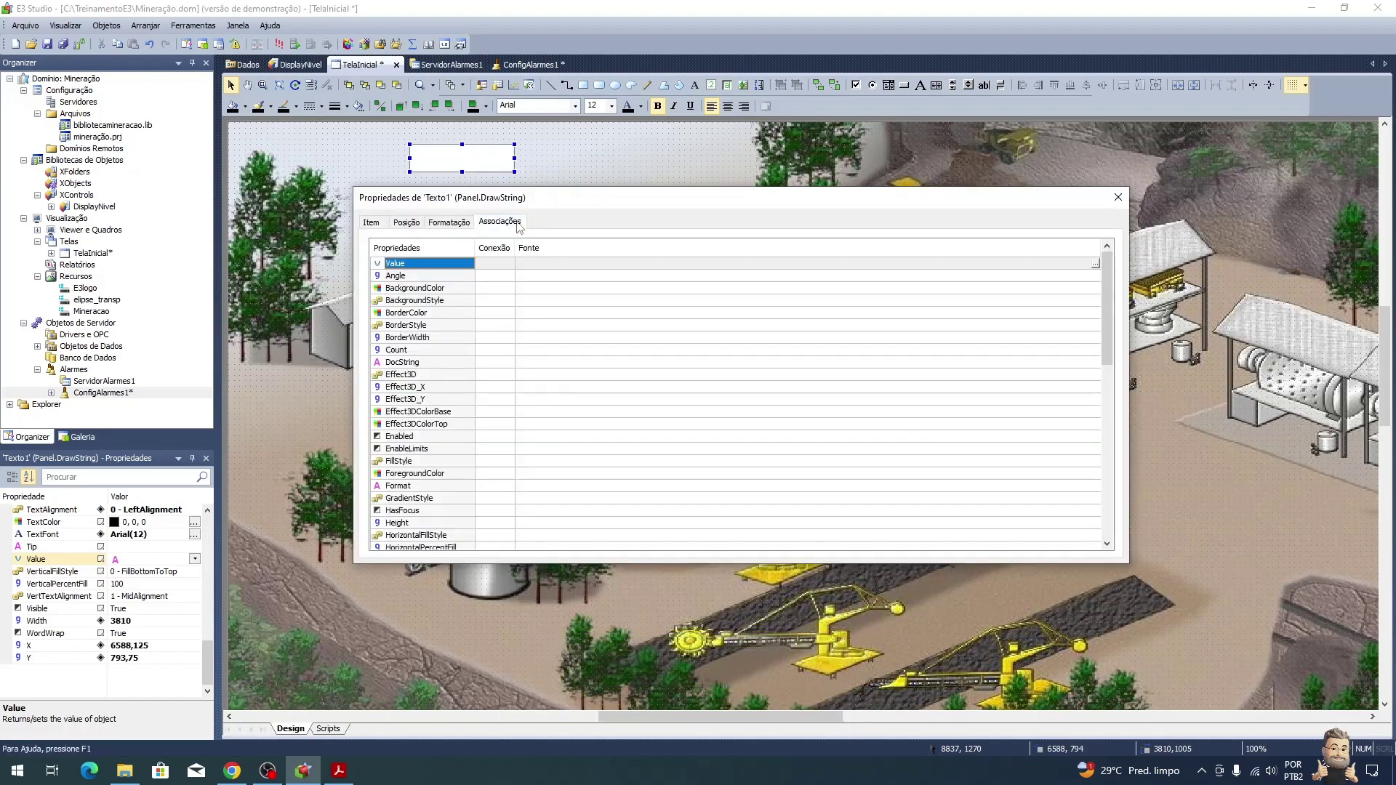
left_click(1075, 267)
left_click(1097, 265)
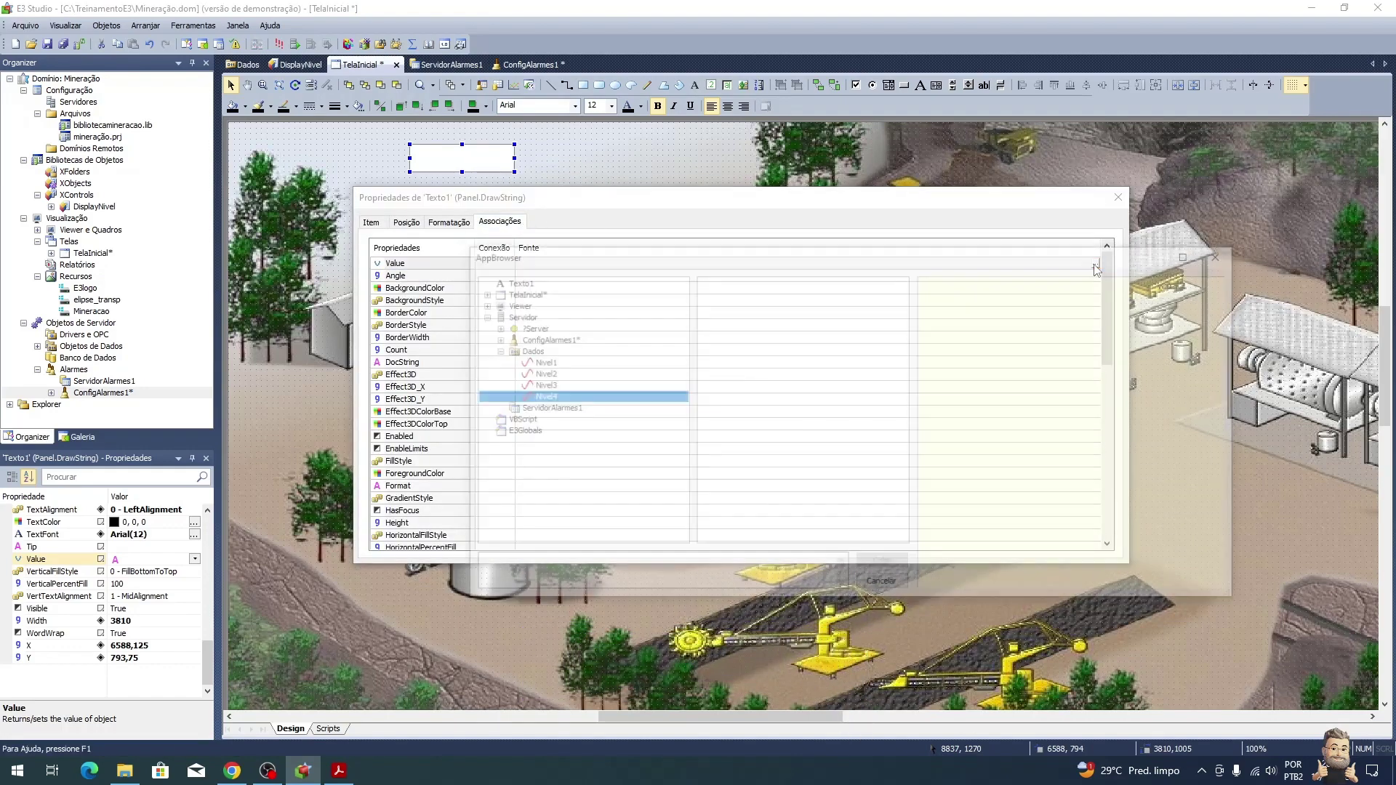
left_click(513, 305)
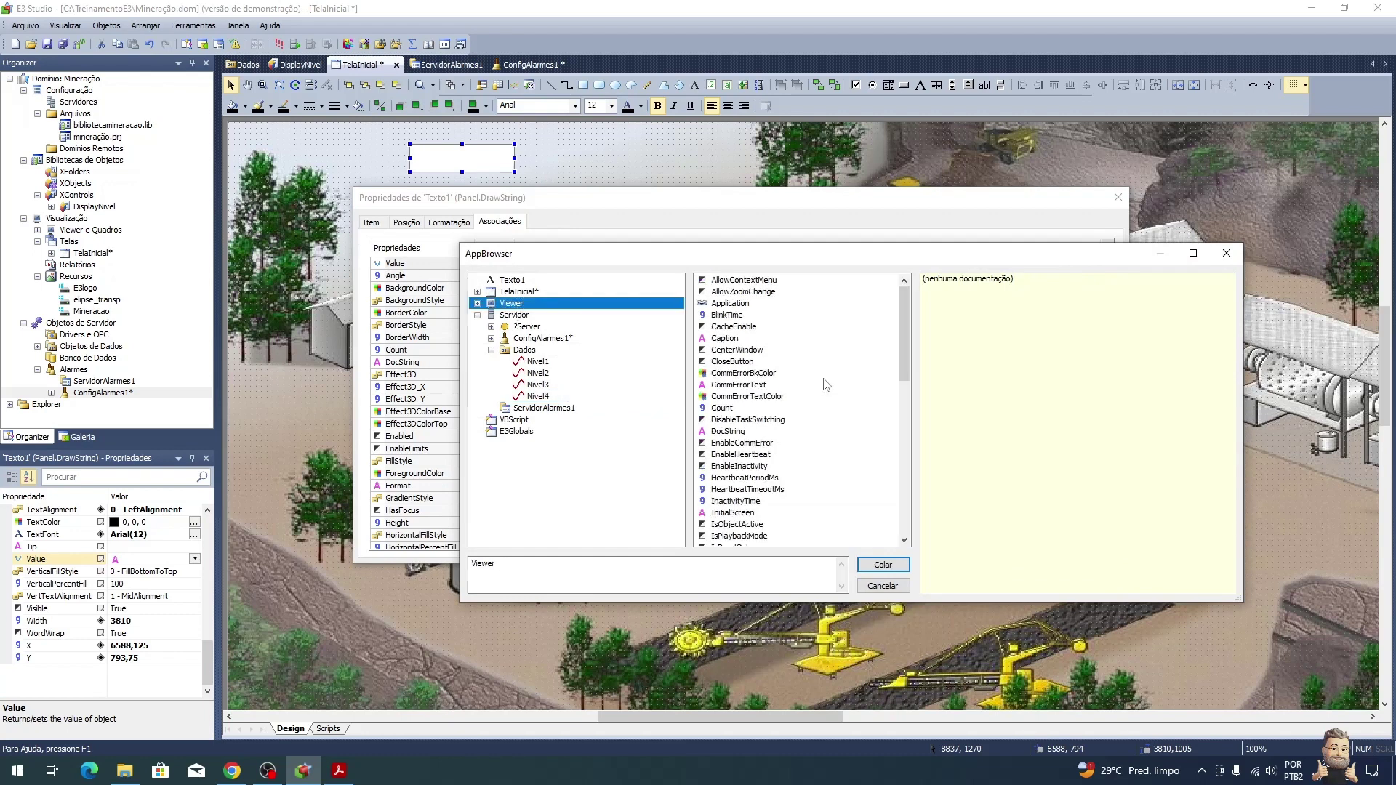
left_click_drag(902, 320, 908, 460)
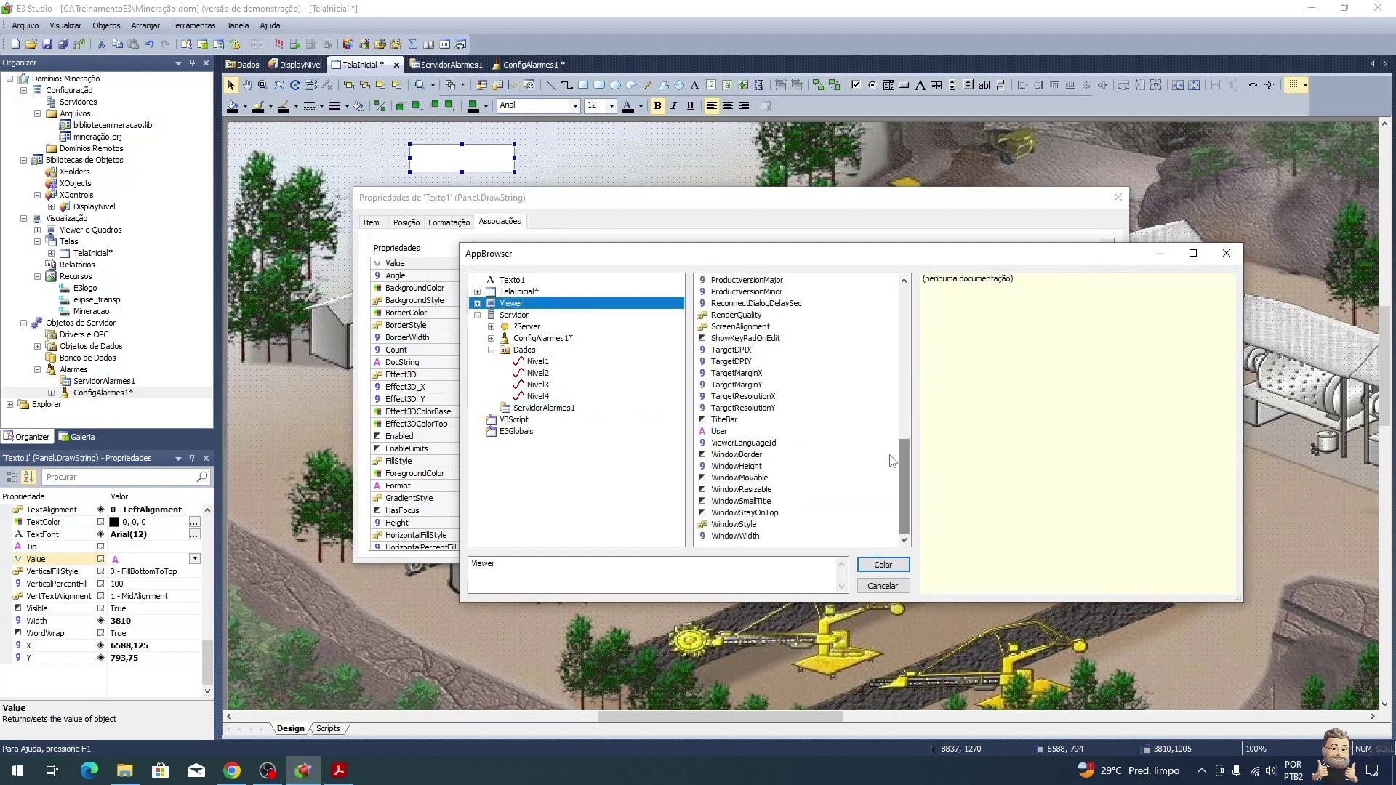
left_click(719, 432)
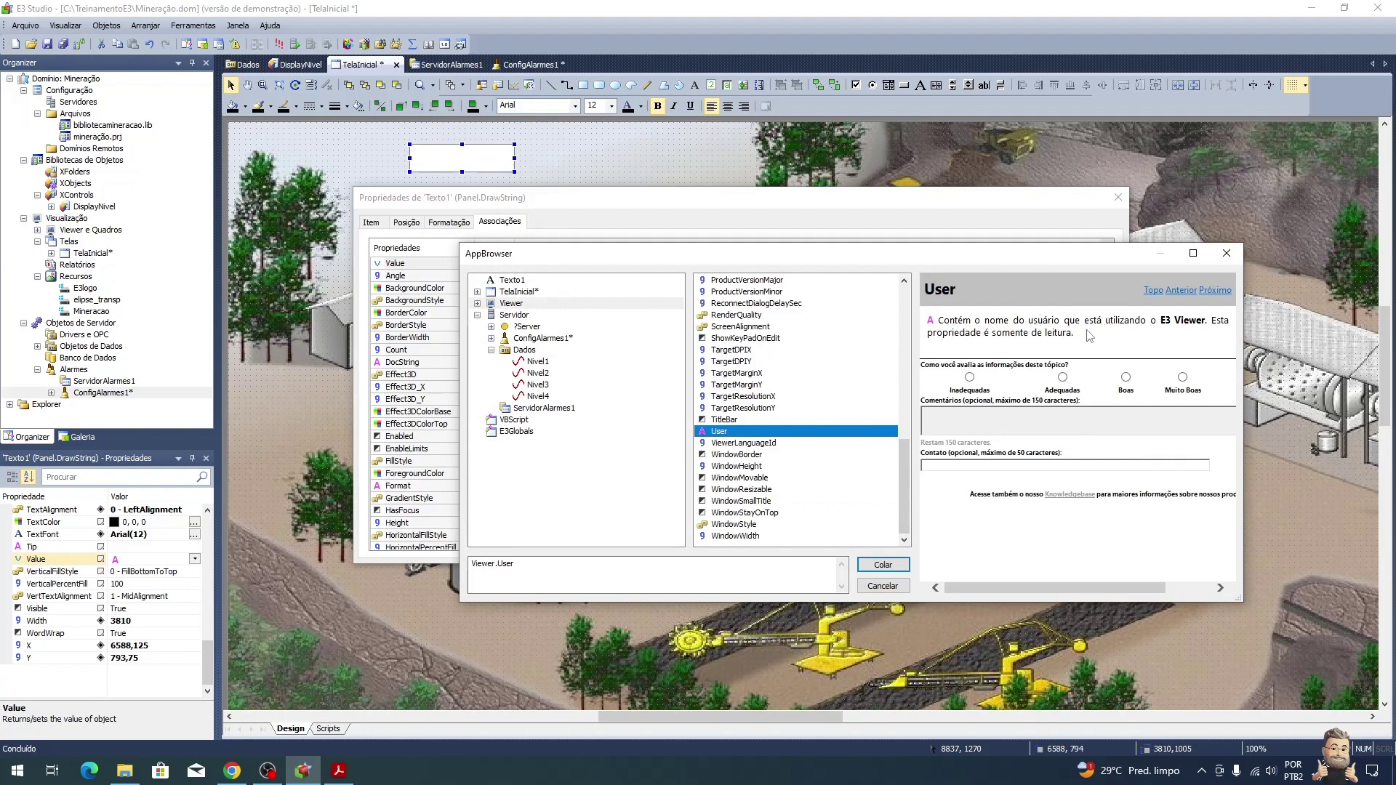
left_click(885, 566)
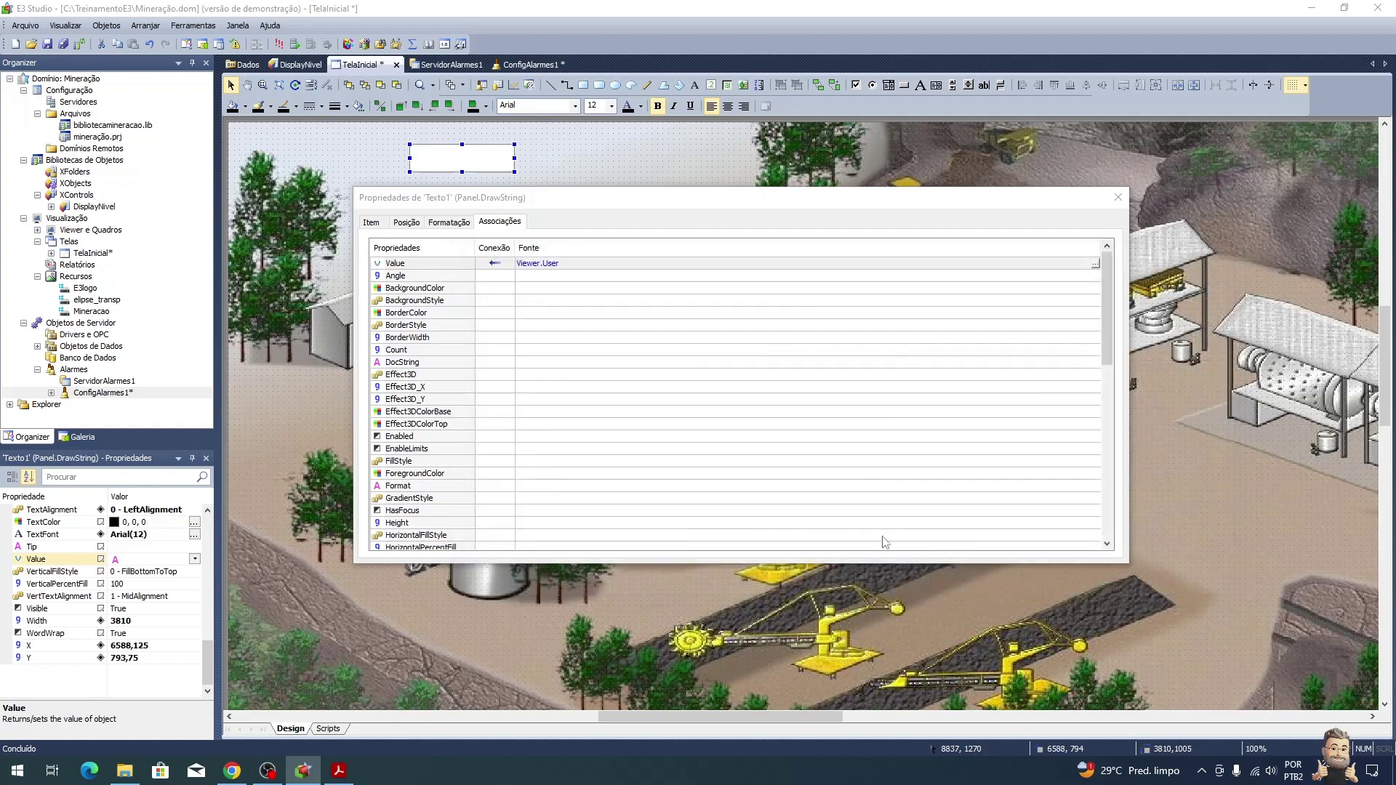
left_click(1117, 200)
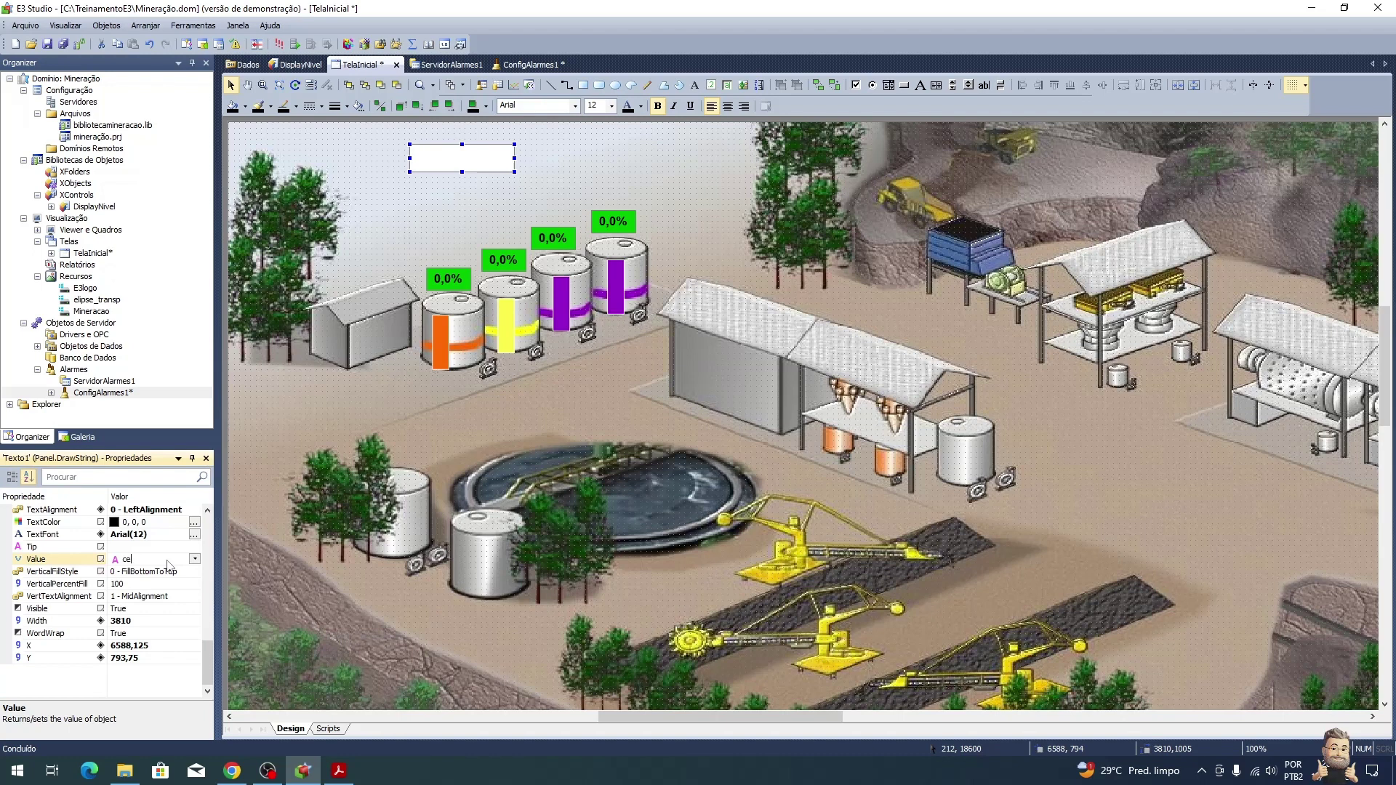
Step: Commit the value and reselect the user display box to check its text
key("Return")
left_click(698, 189)
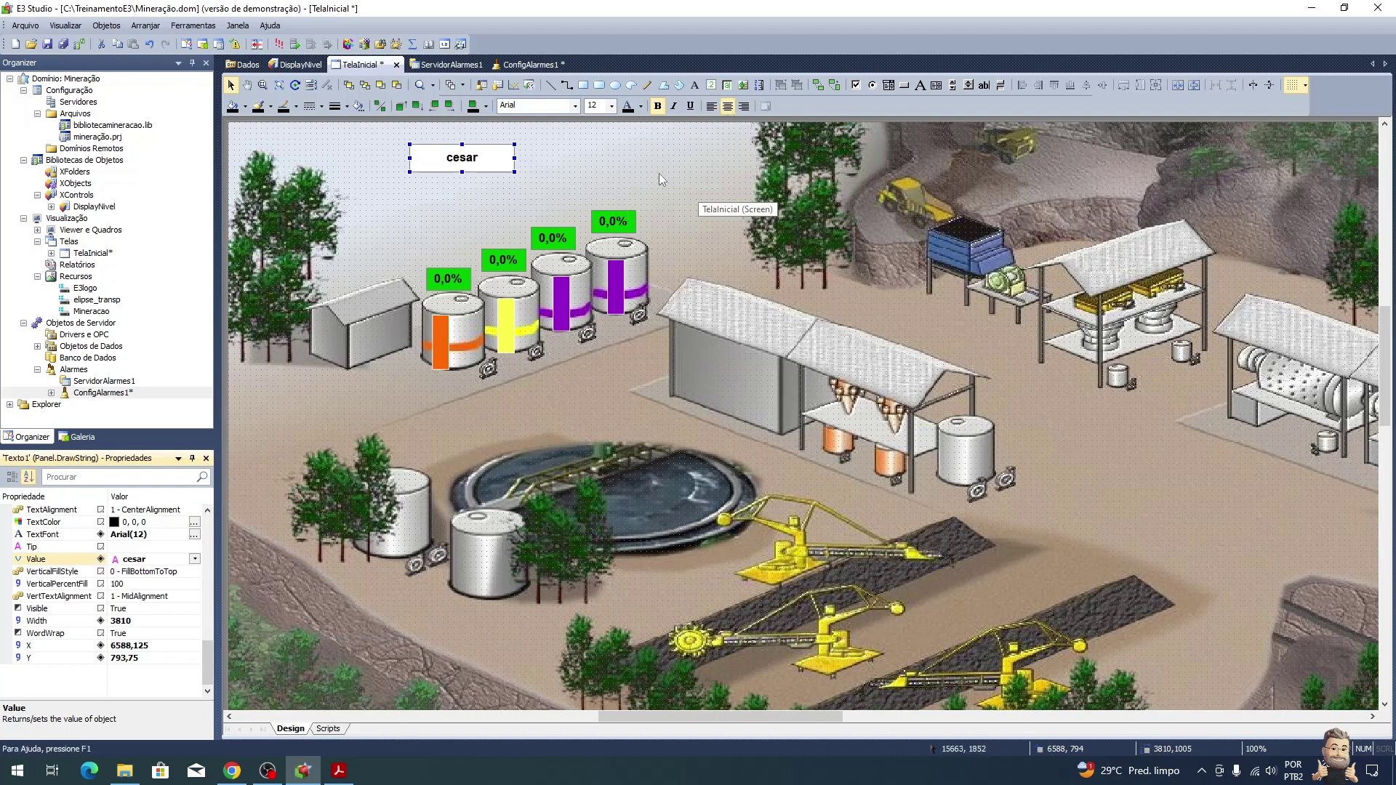
left_click(480, 158)
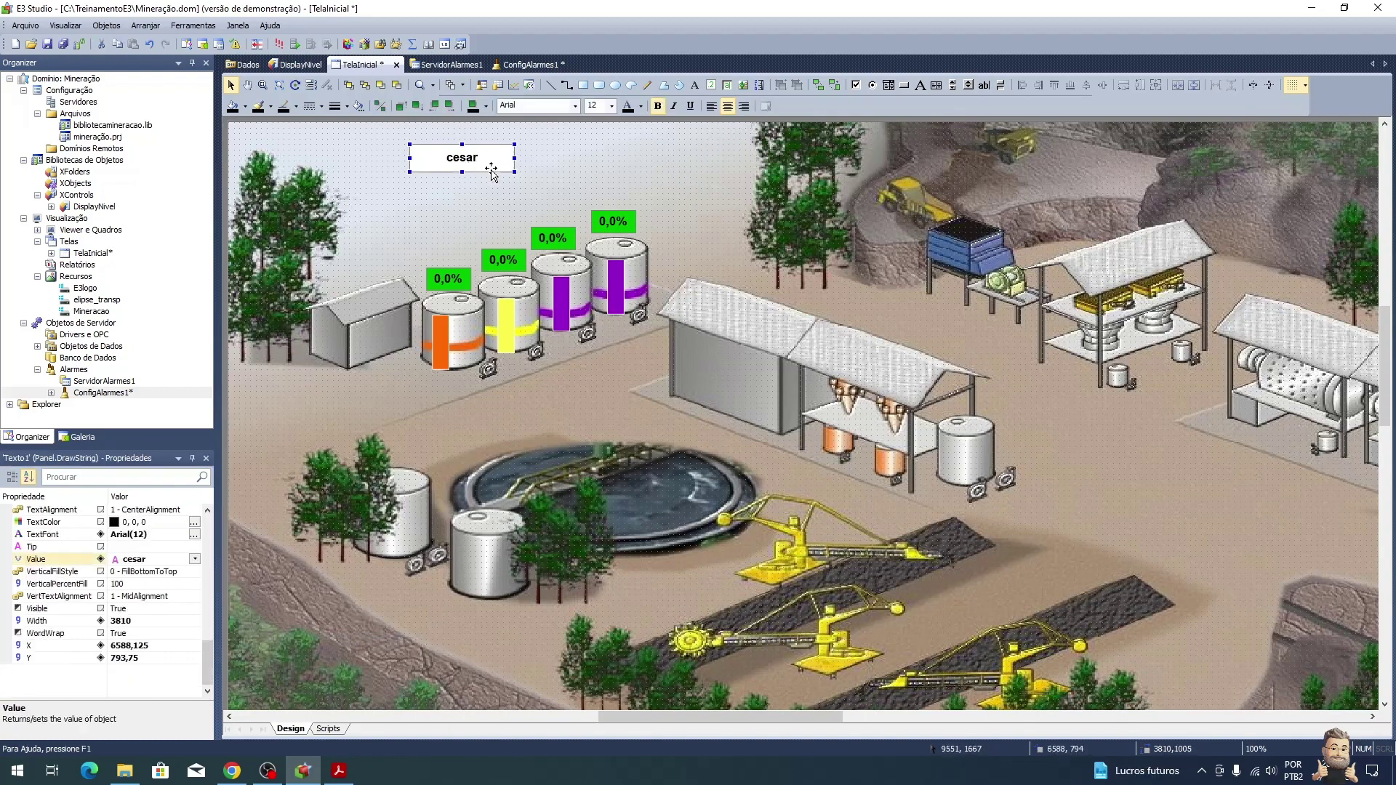
Step: Read the tutorial's Login button steps in the PDF, then return to TelaInicial
key("alt+Tab")
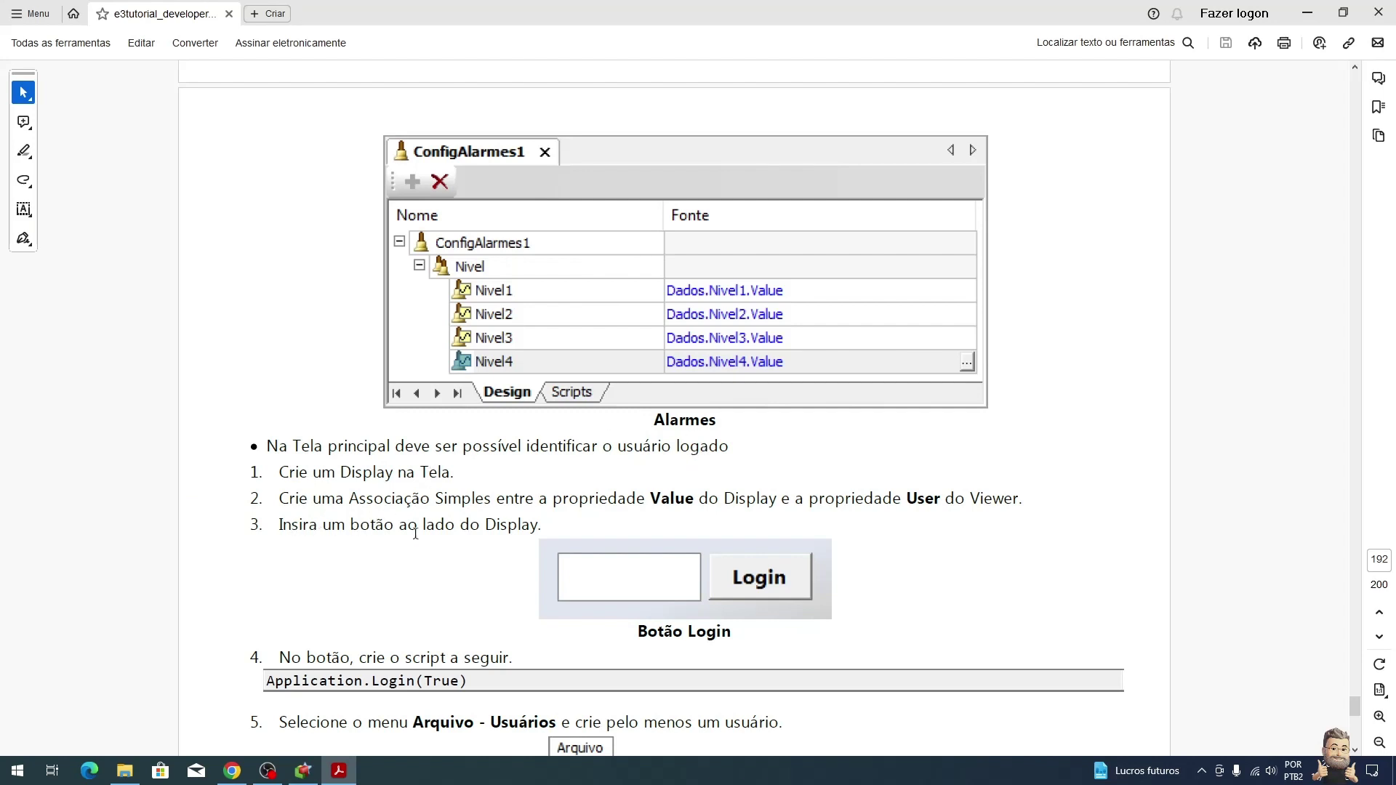
scroll(798, 537, "down", 2)
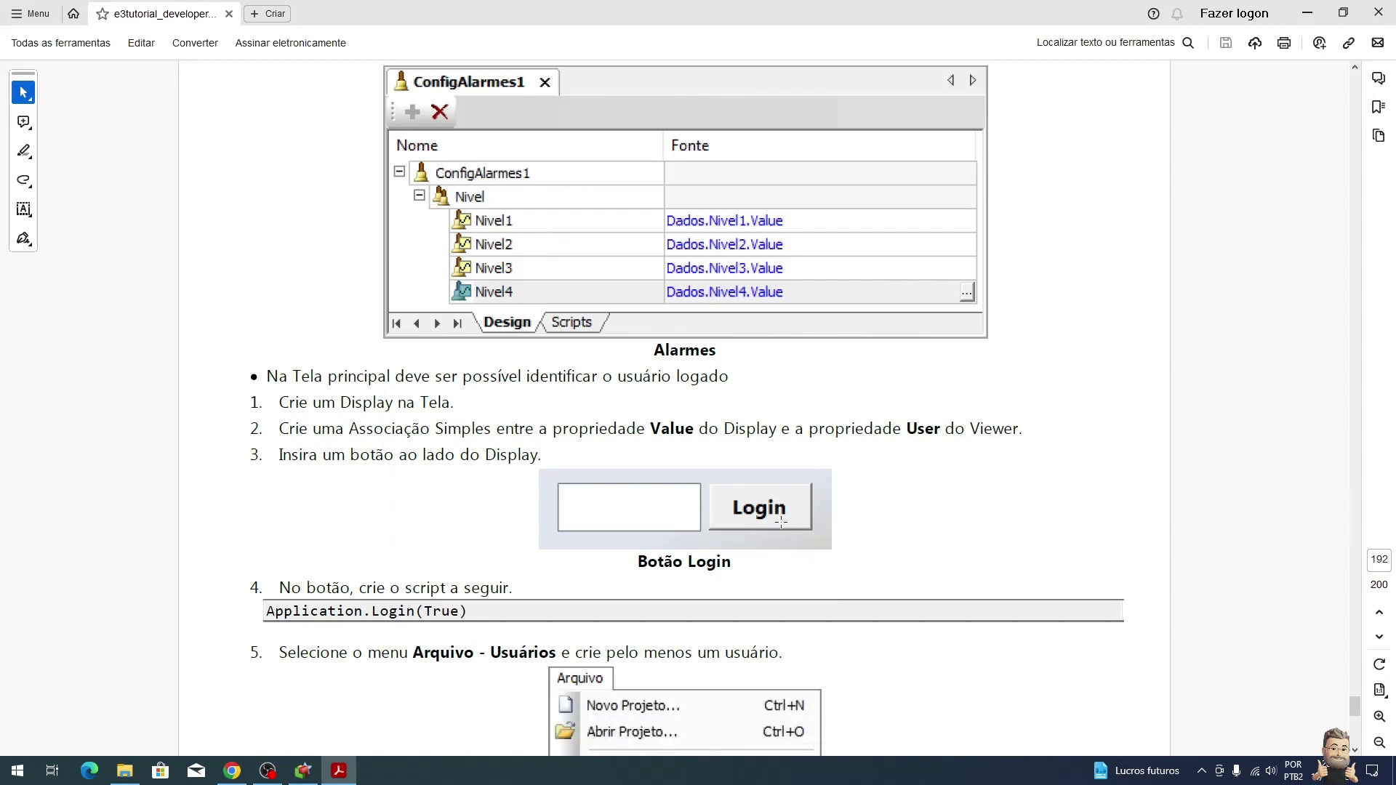
scroll(780, 522, "down", 3)
key("alt+Tab")
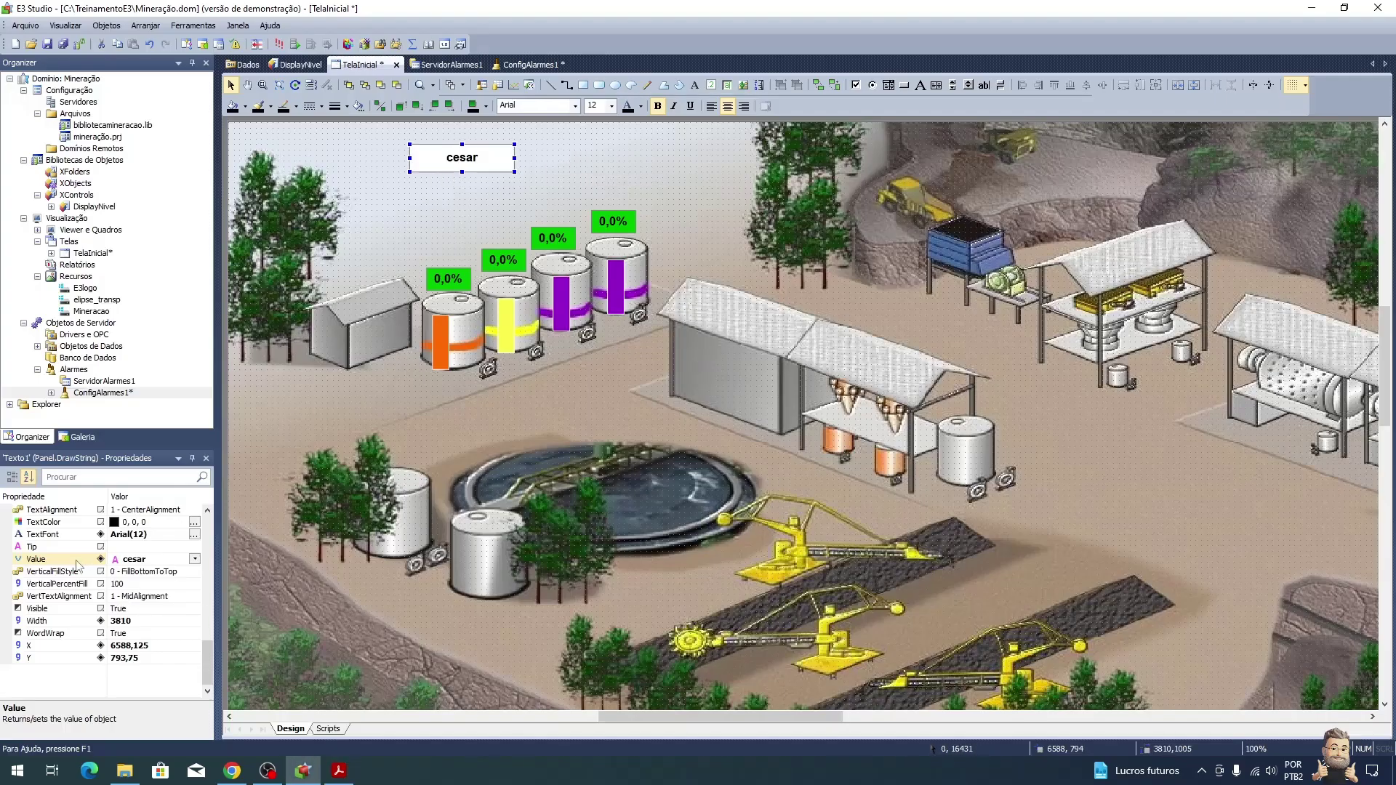
Step: Resize the user-name display box to fit beside the planned button
left_click_drag(515, 158, 451, 166)
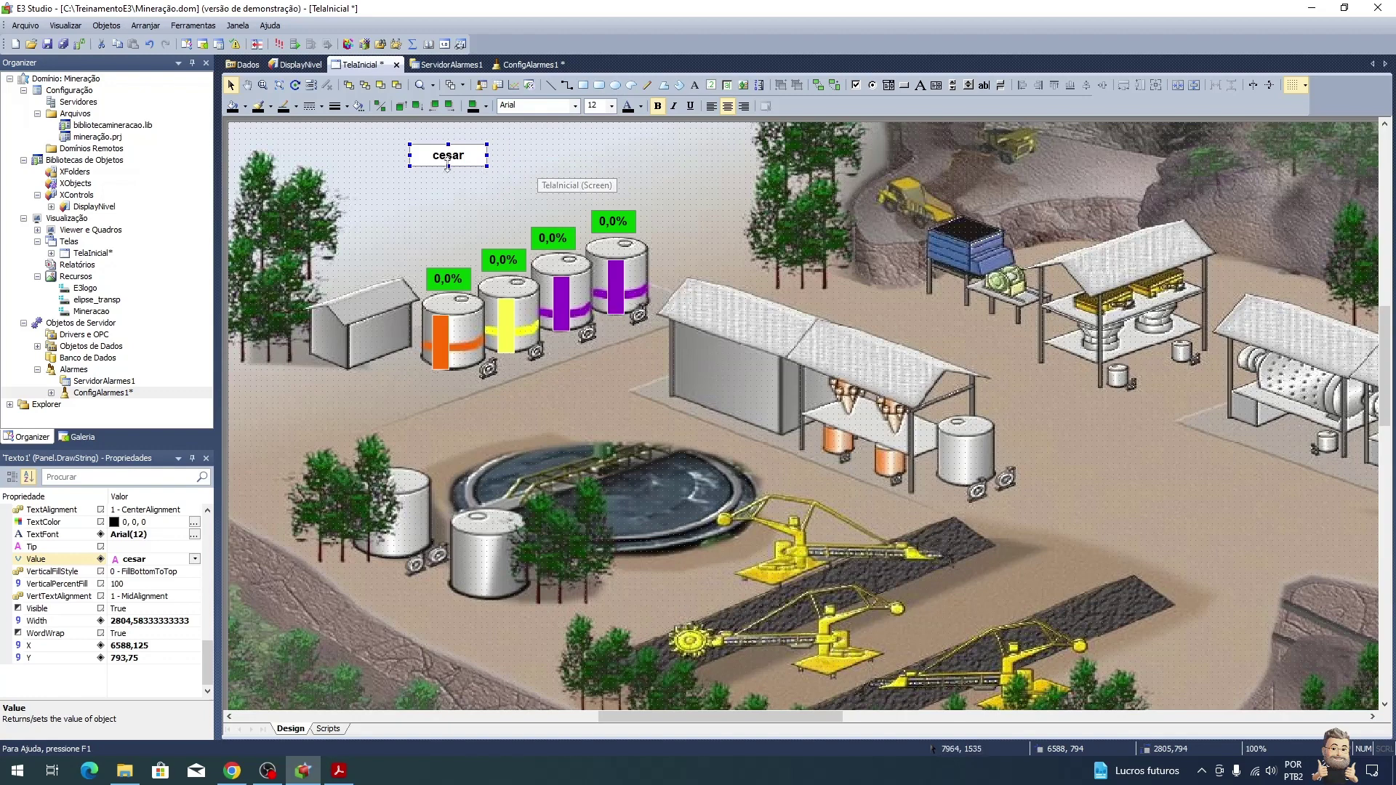
left_click_drag(448, 166, 498, 158)
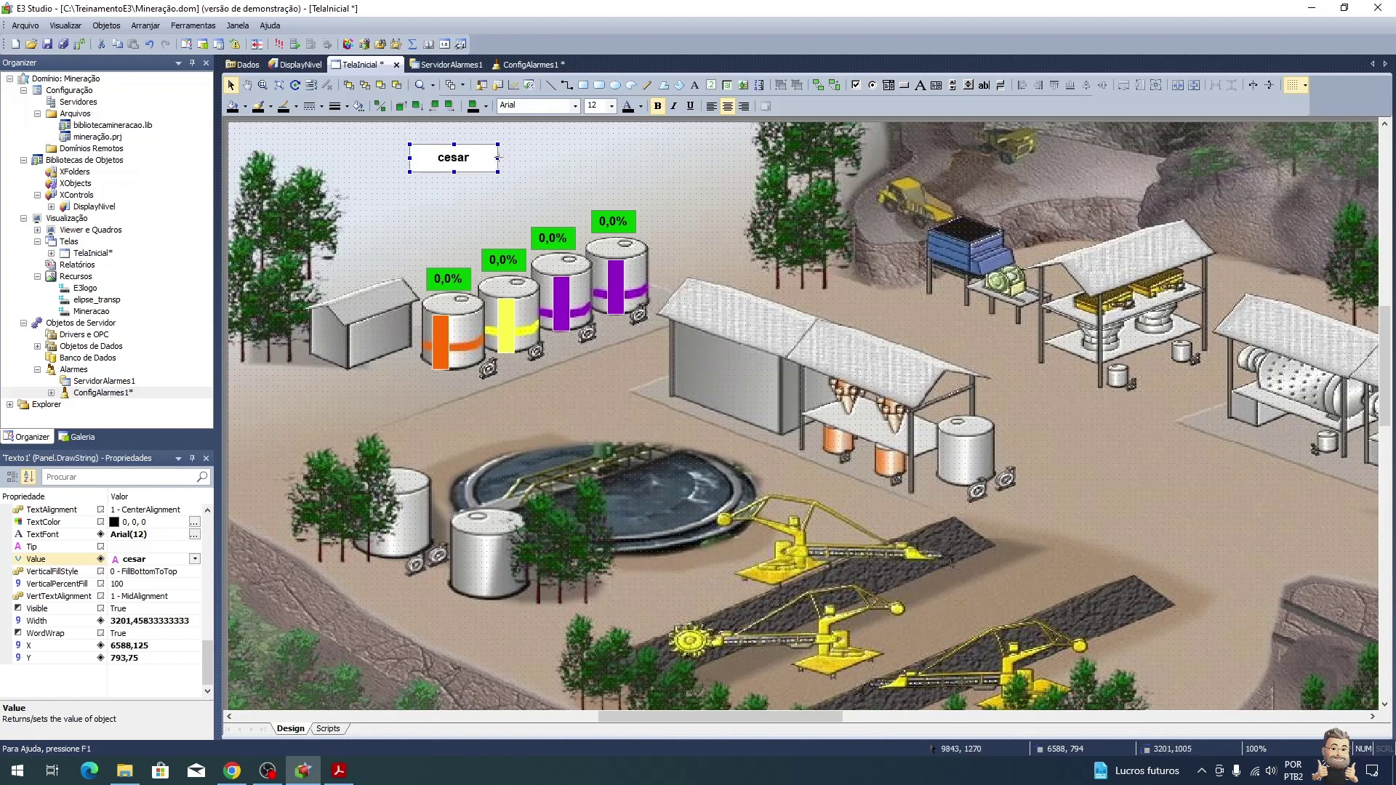
left_click(486, 128)
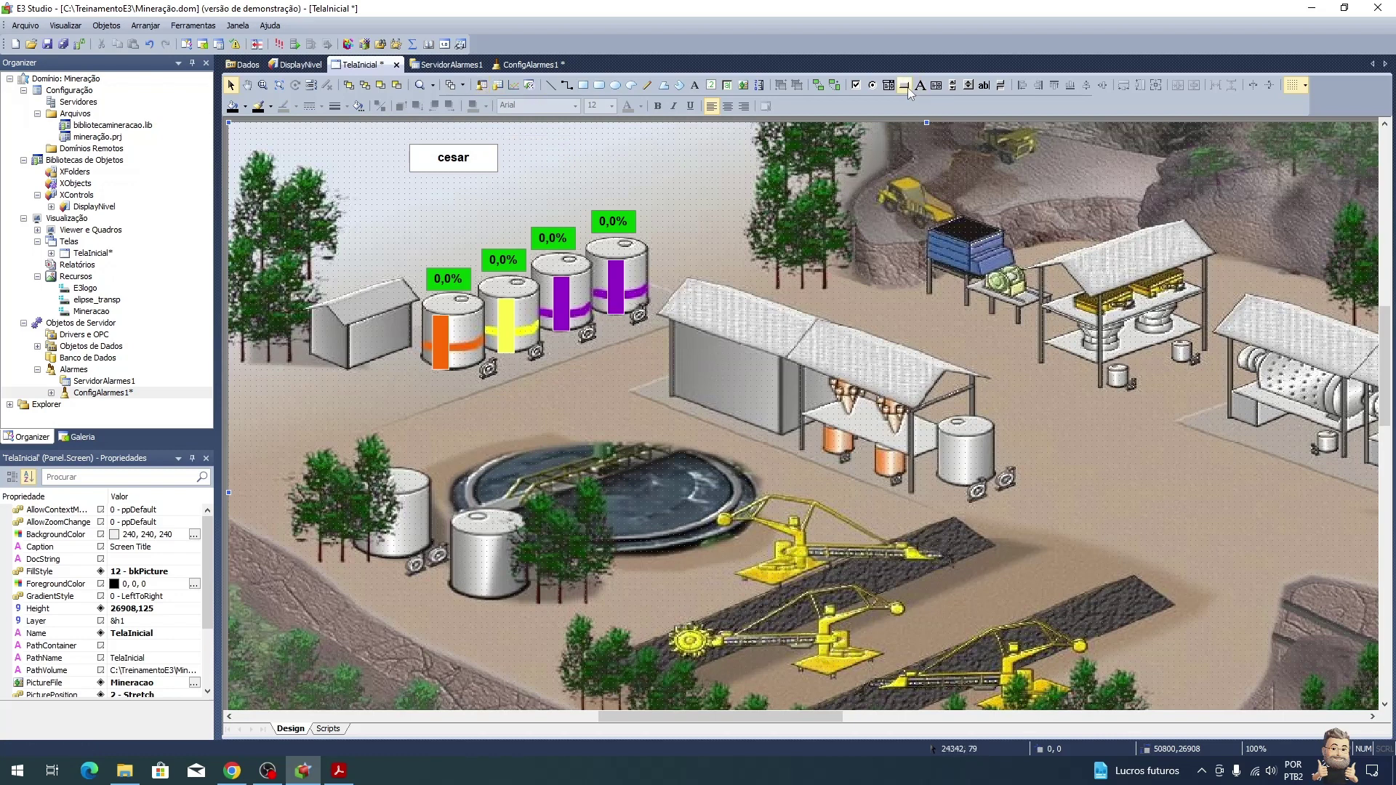
Step: Draw a CommandButton beside the display, caption it 'Login', and open its script
mouse_move(499, 146)
left_mouse_down()
mouse_move(576, 173)
mouse_move(559, 169)
left_mouse_up()
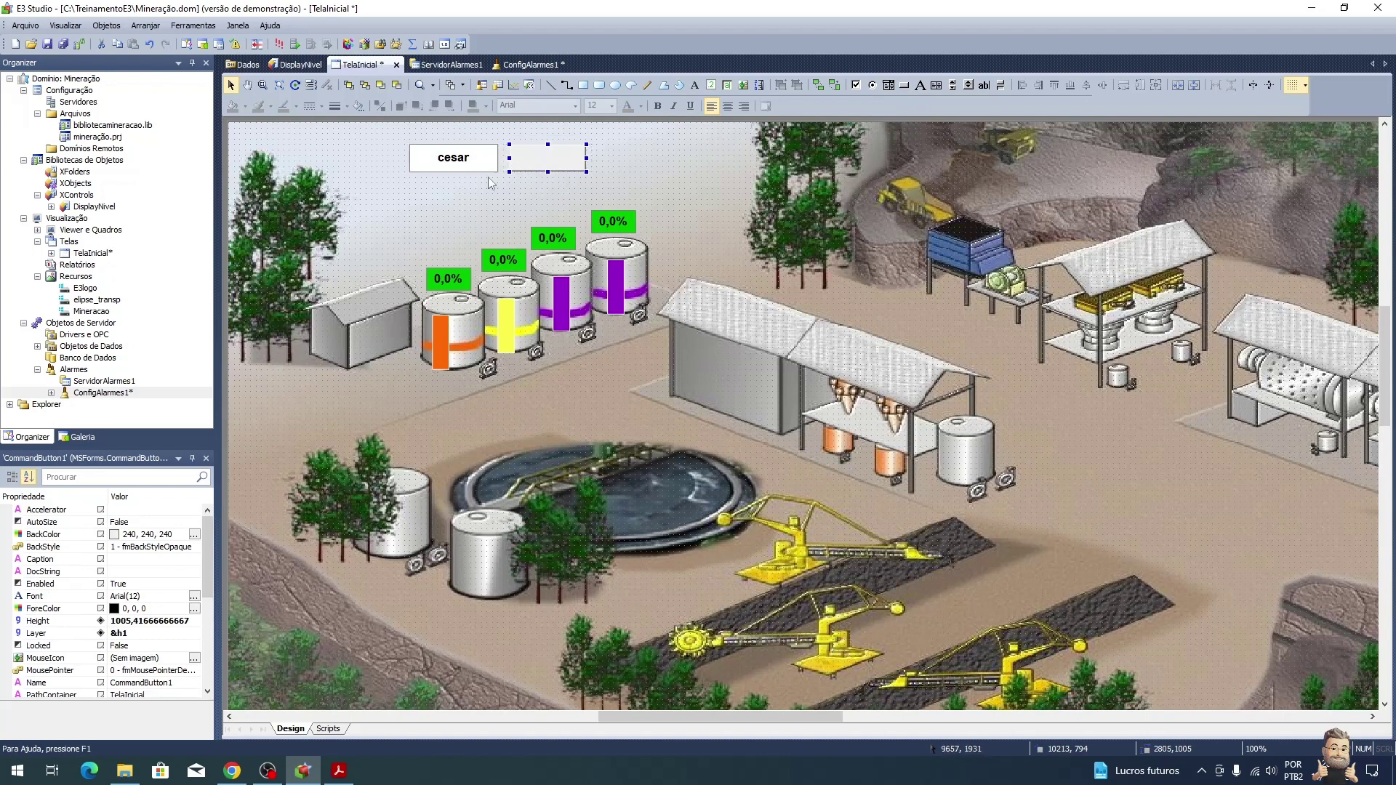
left_click(145, 559)
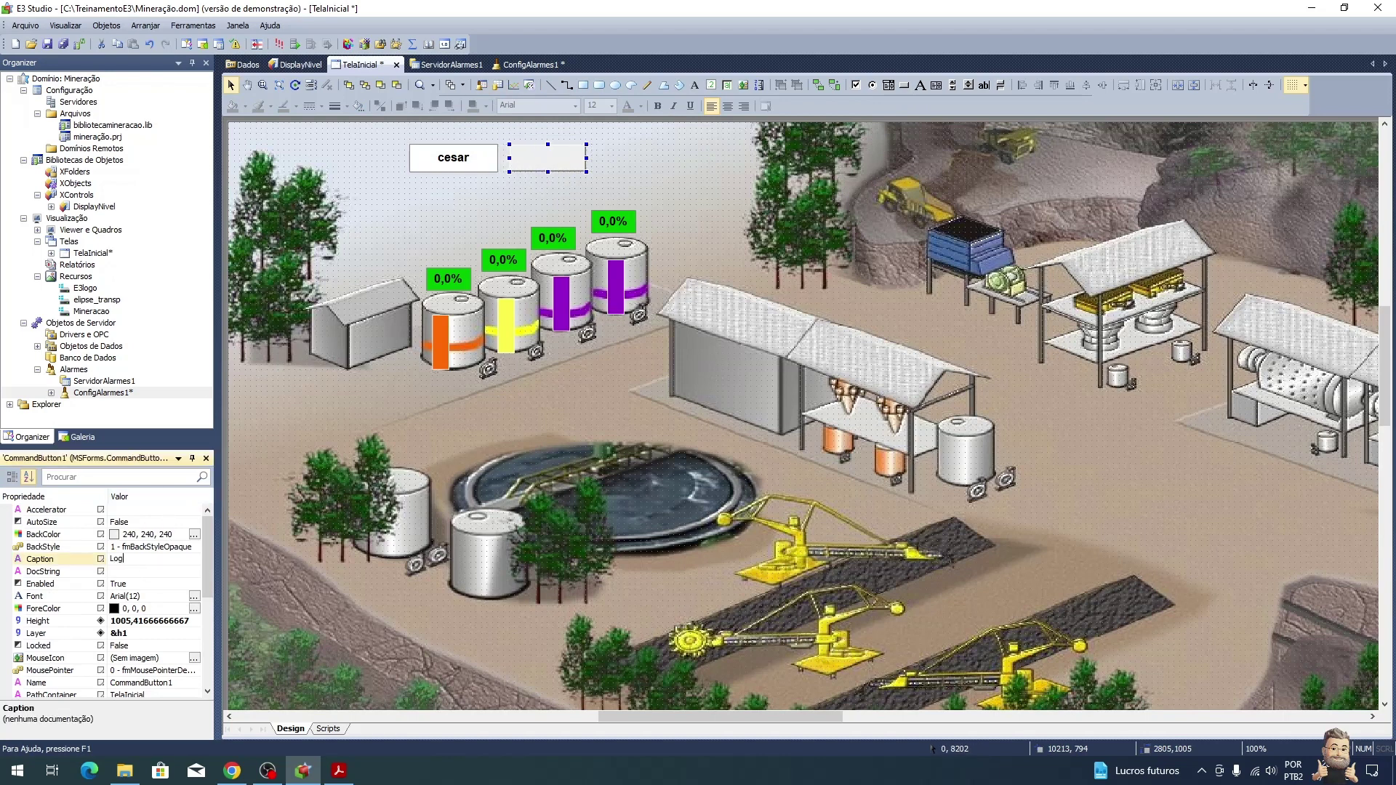
key("Return")
key("alt+Tab")
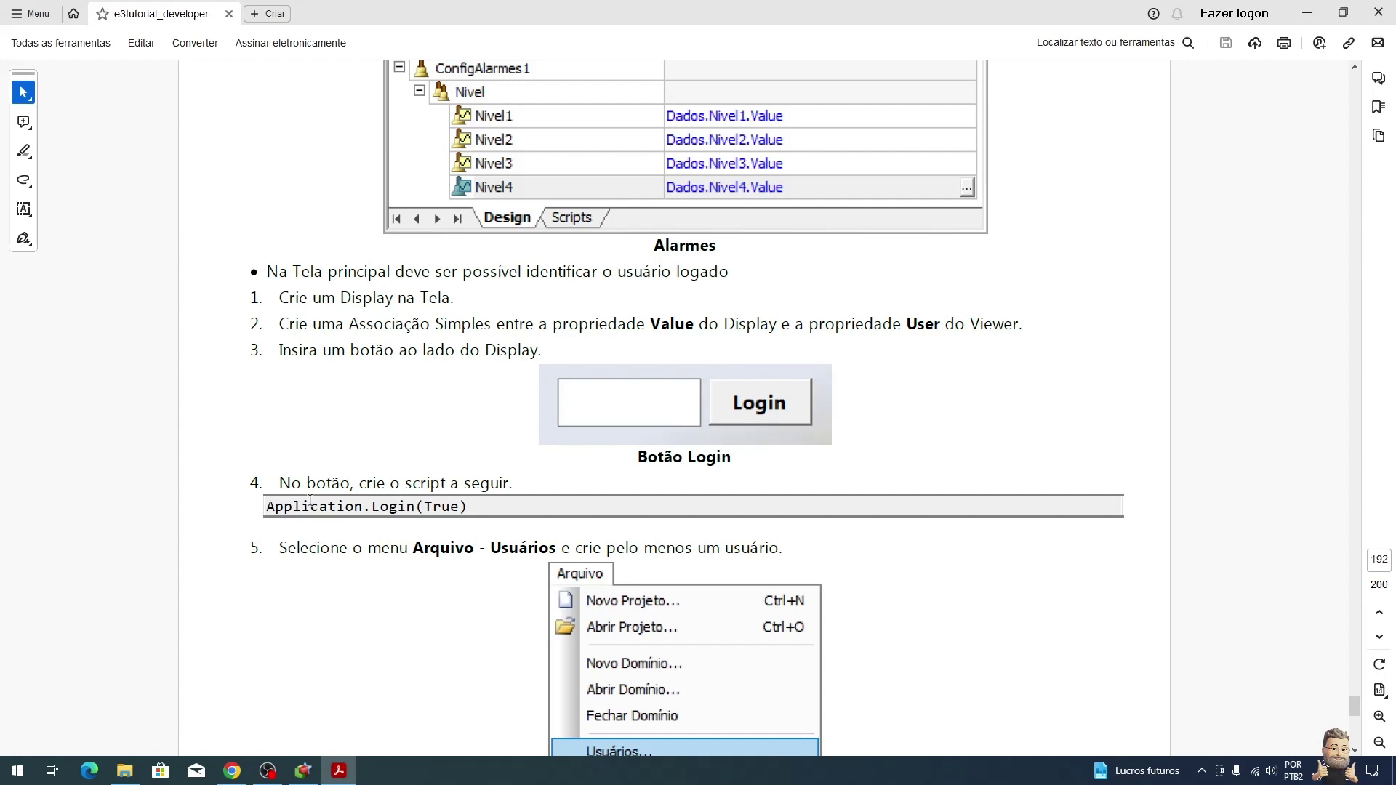
key("alt+Tab")
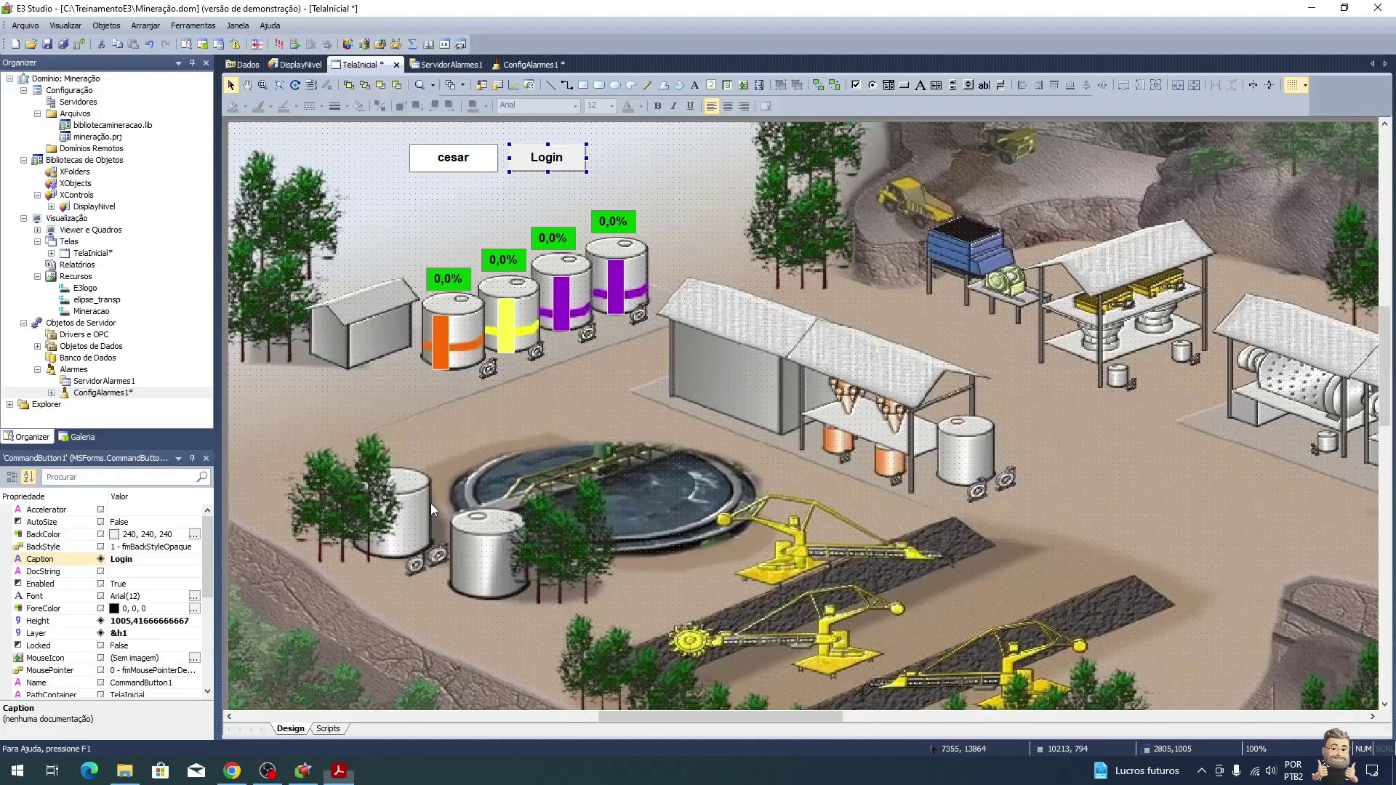
double_click(564, 157)
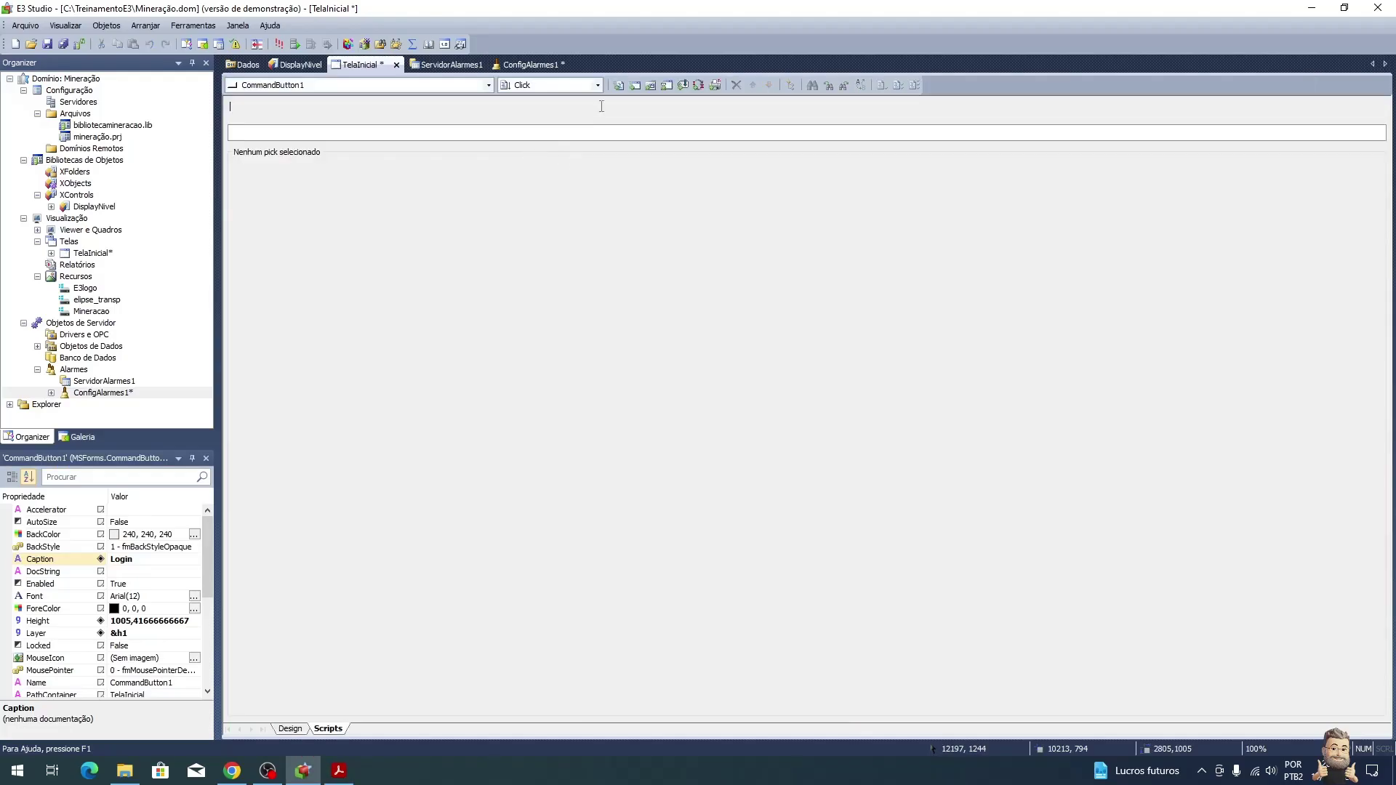
Step: Create the empty Sub CommandButton1_Click procedure and look up Viewer's Login method in AppBrowser
left_click(619, 85)
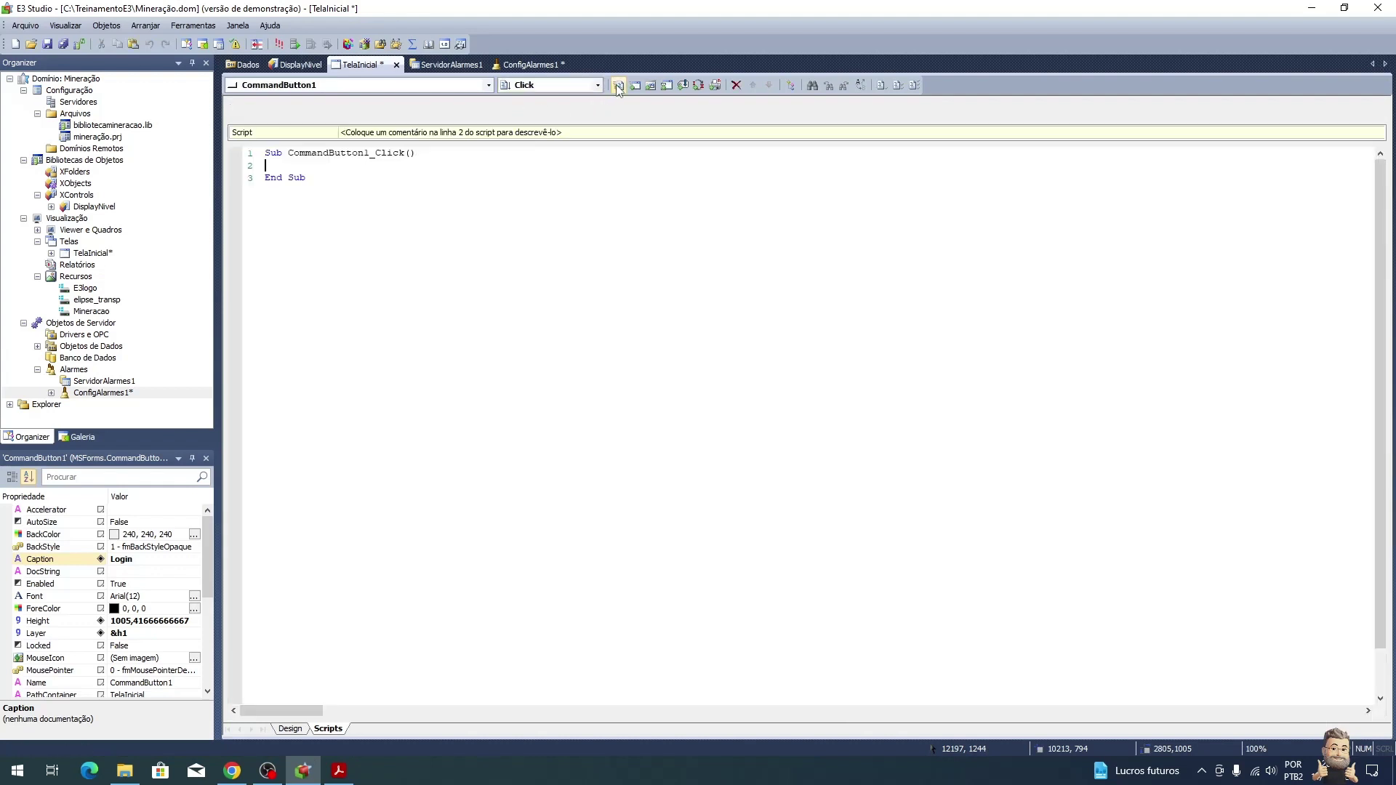
left_click(791, 85)
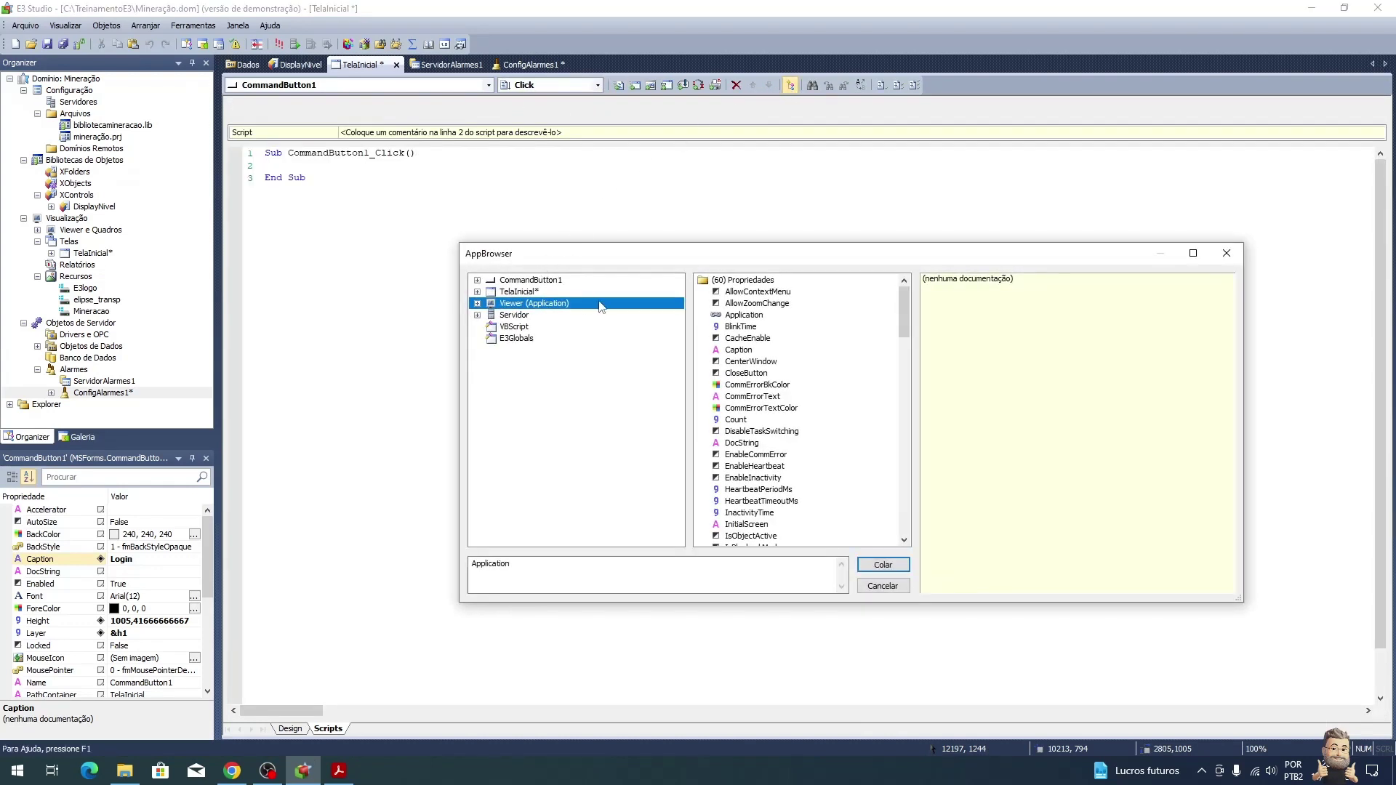
left_click_drag(909, 309, 927, 552)
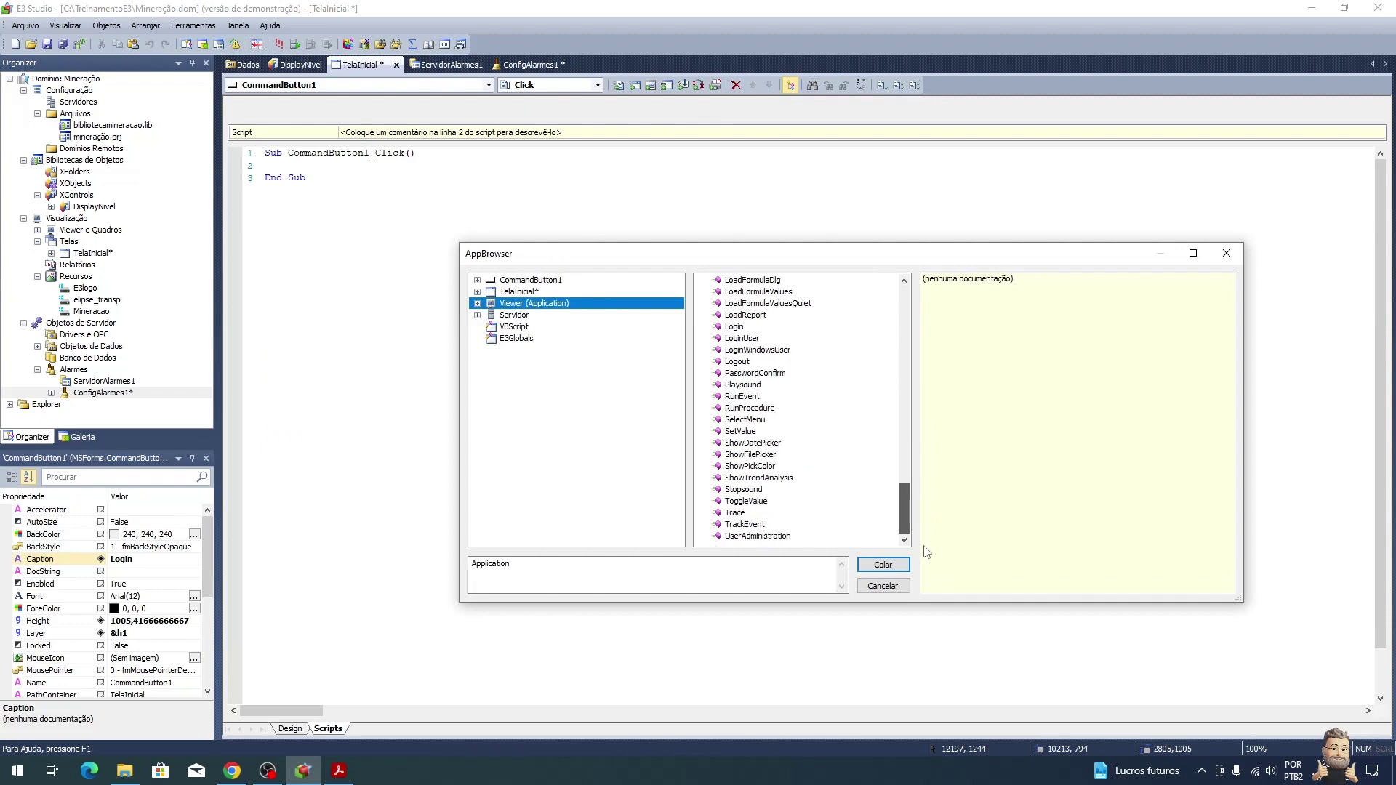
scroll(941, 468, "up", 5)
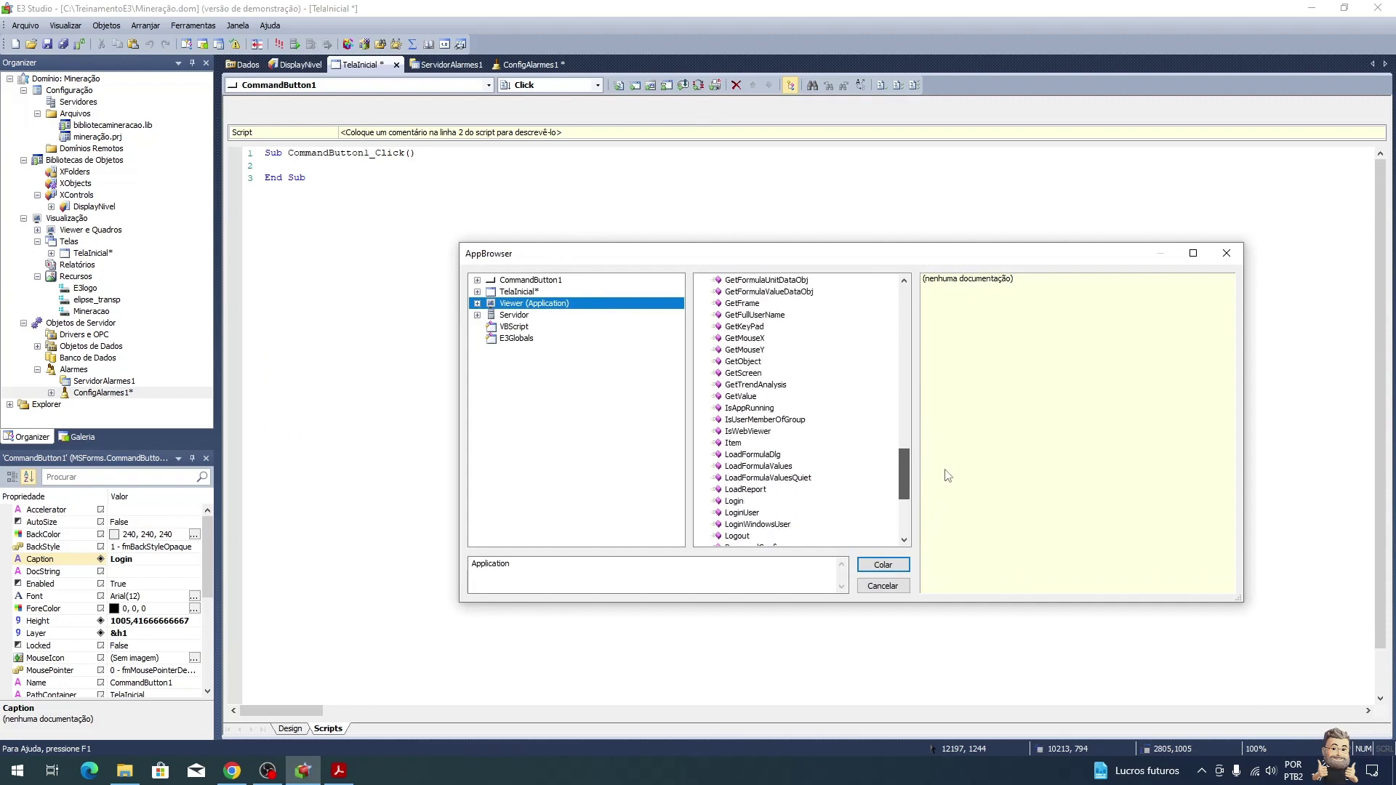
left_click(810, 502)
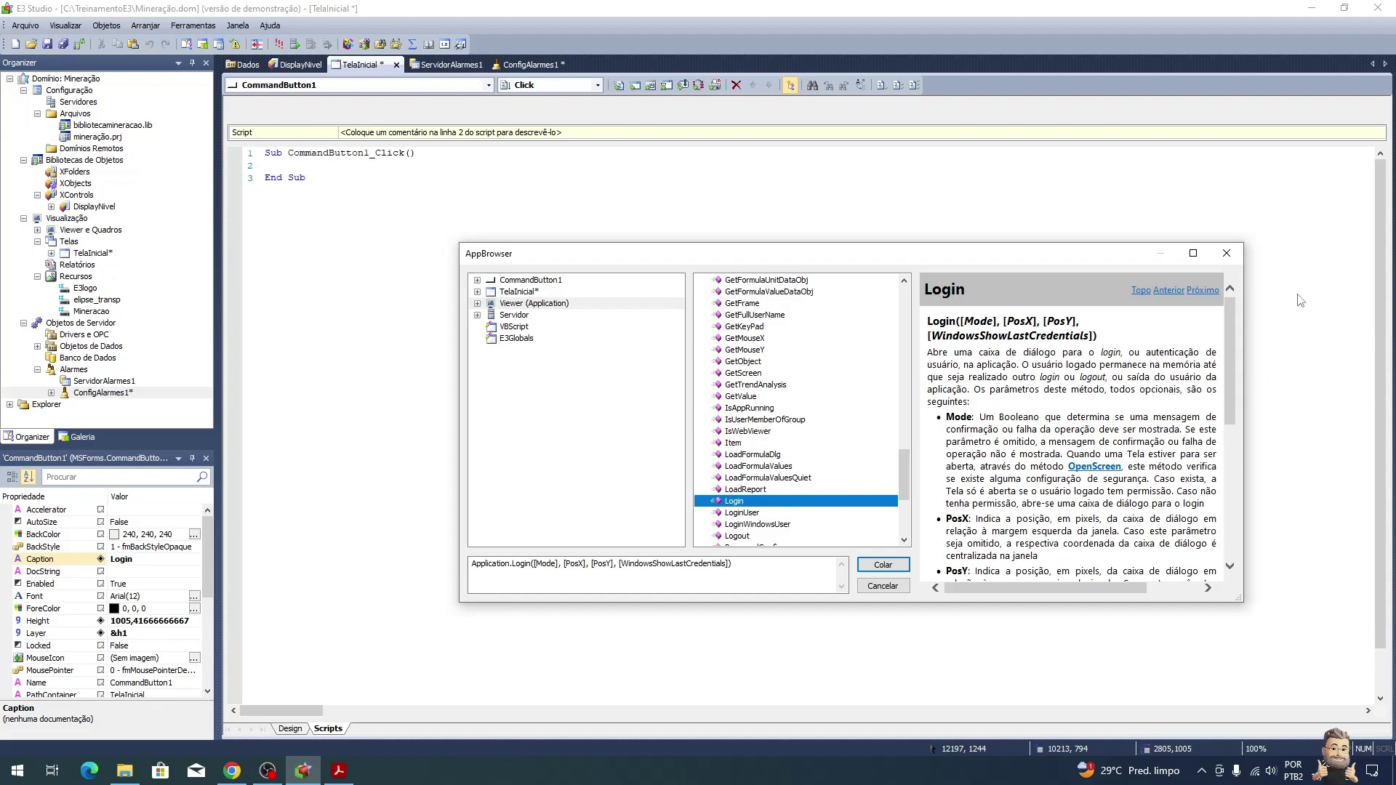
left_click(1227, 253)
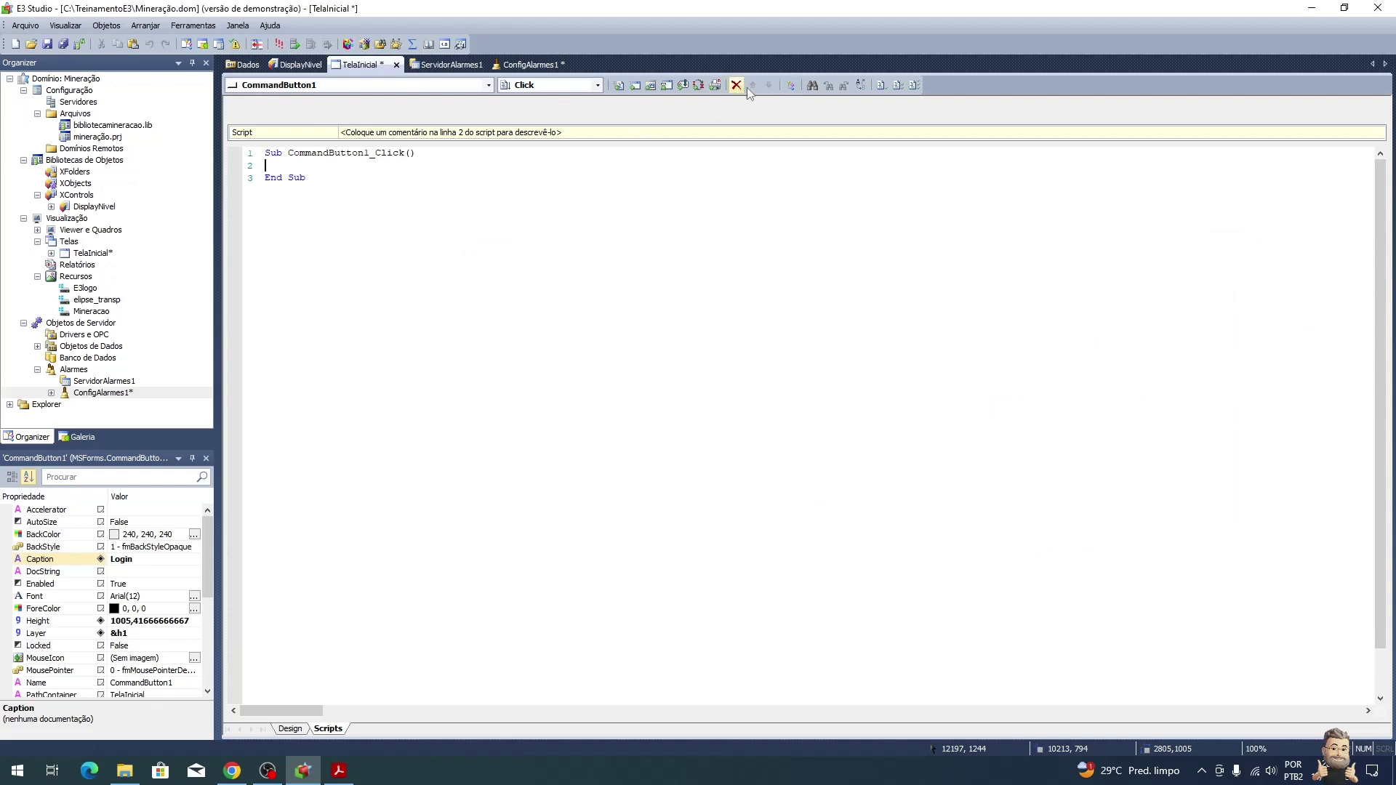
Step: Paste the Application.Login call into the Click script from AppBrowser's Viewer Login method
left_click(790, 85)
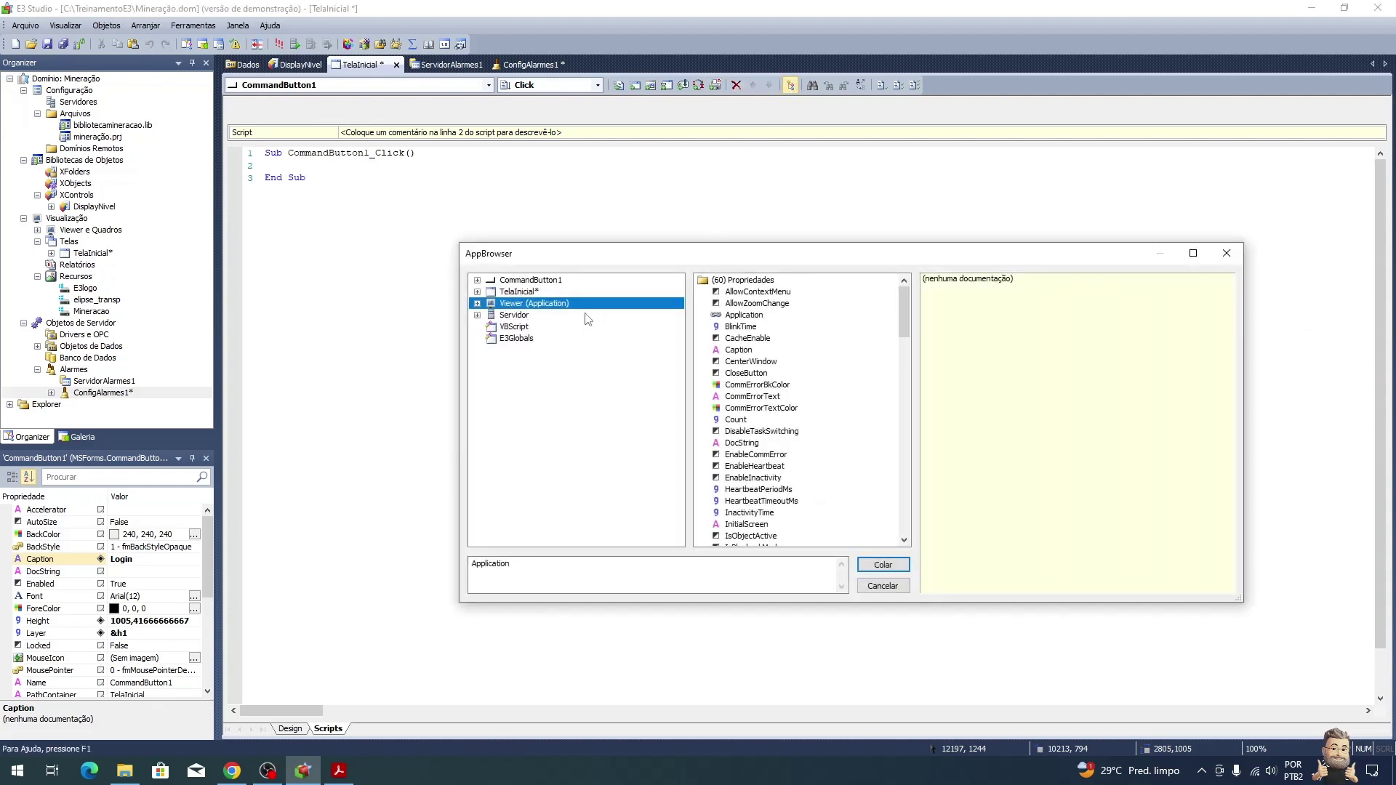
mouse_move(906, 314)
left_mouse_down()
mouse_move(901, 413)
mouse_move(928, 333)
mouse_move(915, 331)
left_mouse_up()
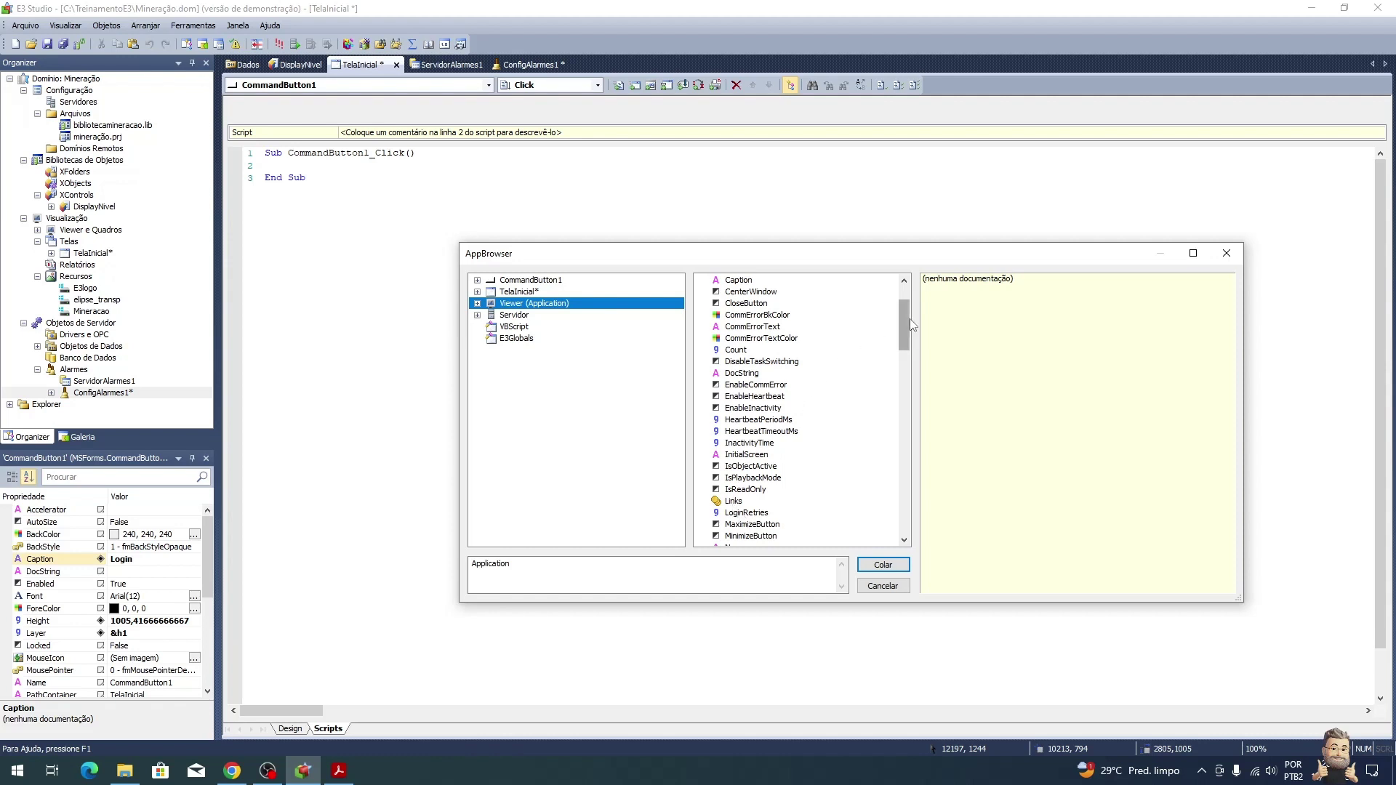
left_click_drag(906, 325, 906, 487)
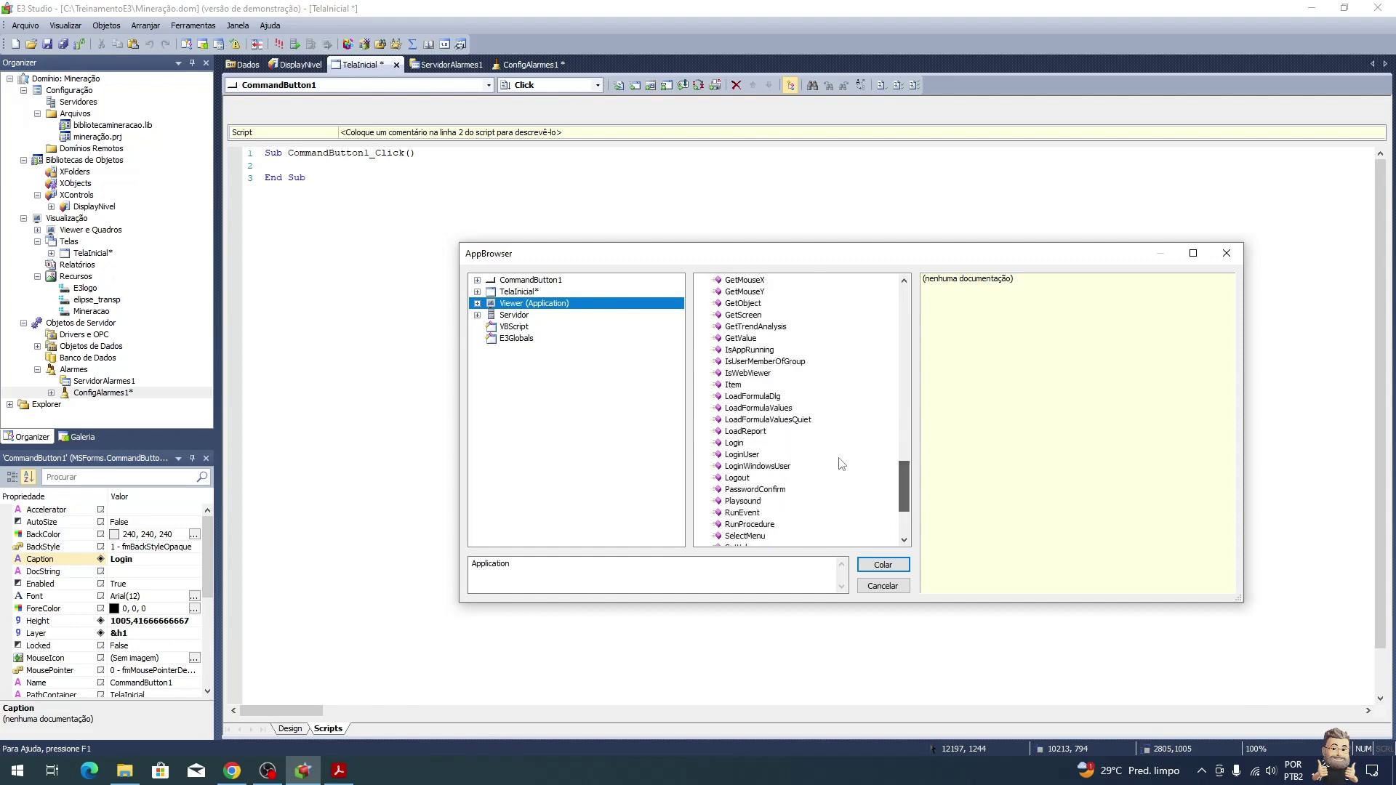
left_click(732, 443)
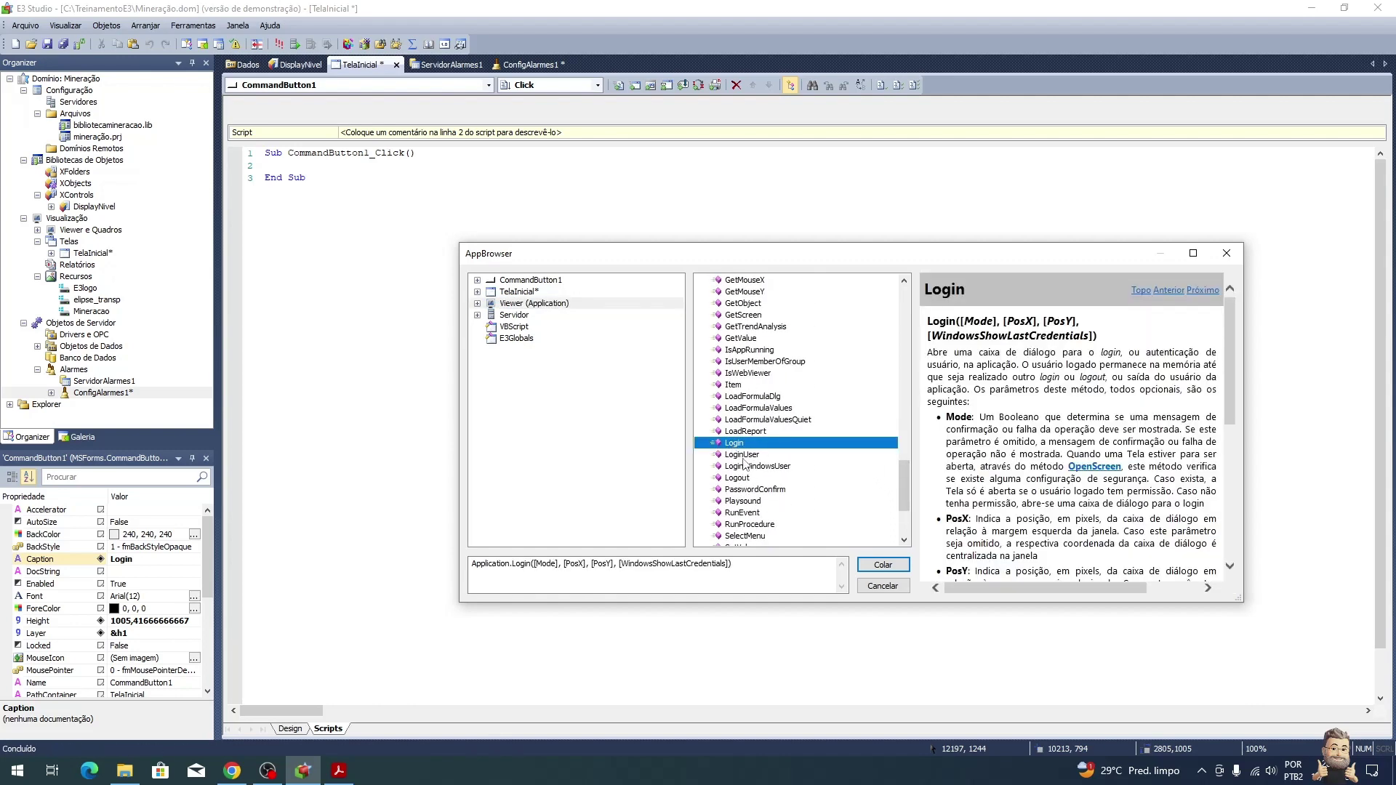
left_click(881, 566)
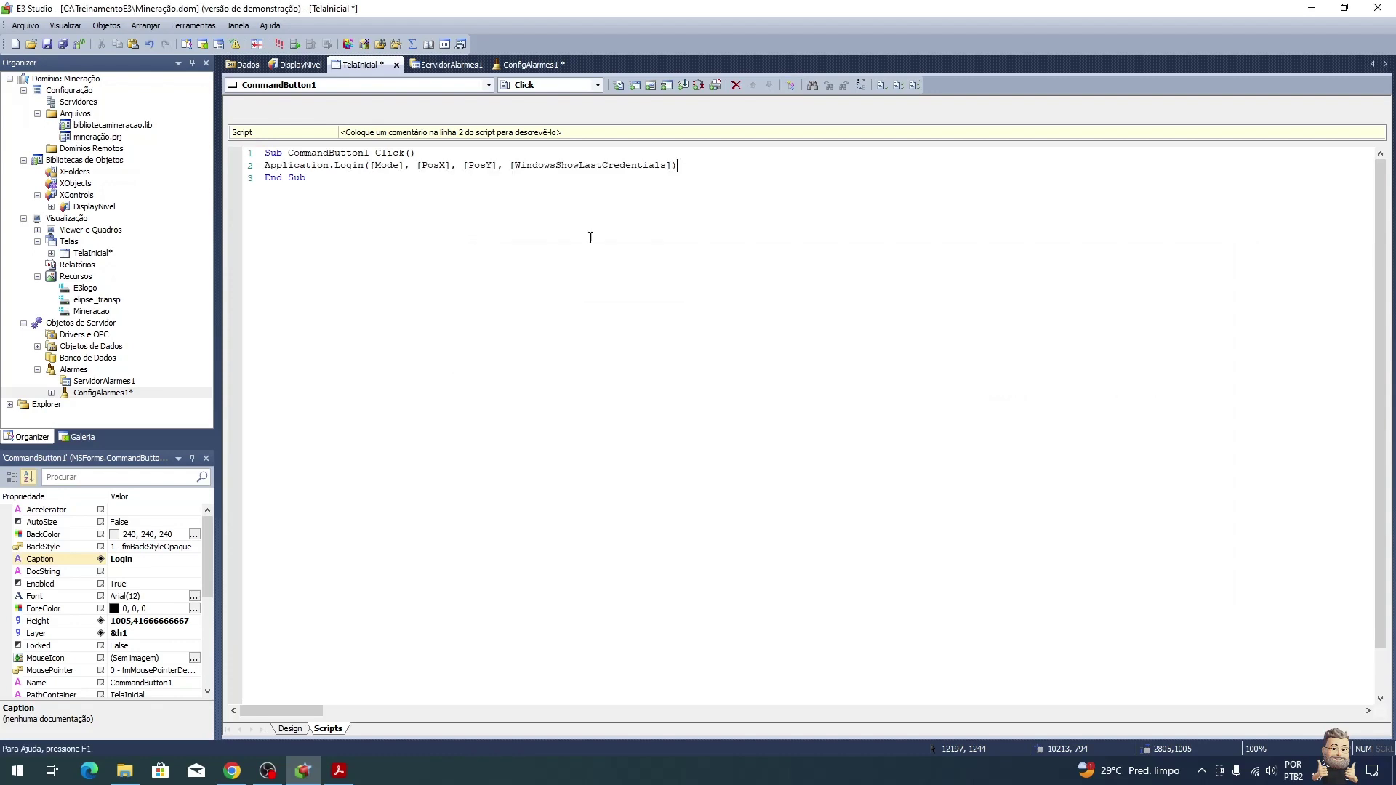
Step: Replace the Login call's arguments with true, then return to the TelaInicial design
left_click_drag(371, 164, 669, 166)
left_click(339, 771)
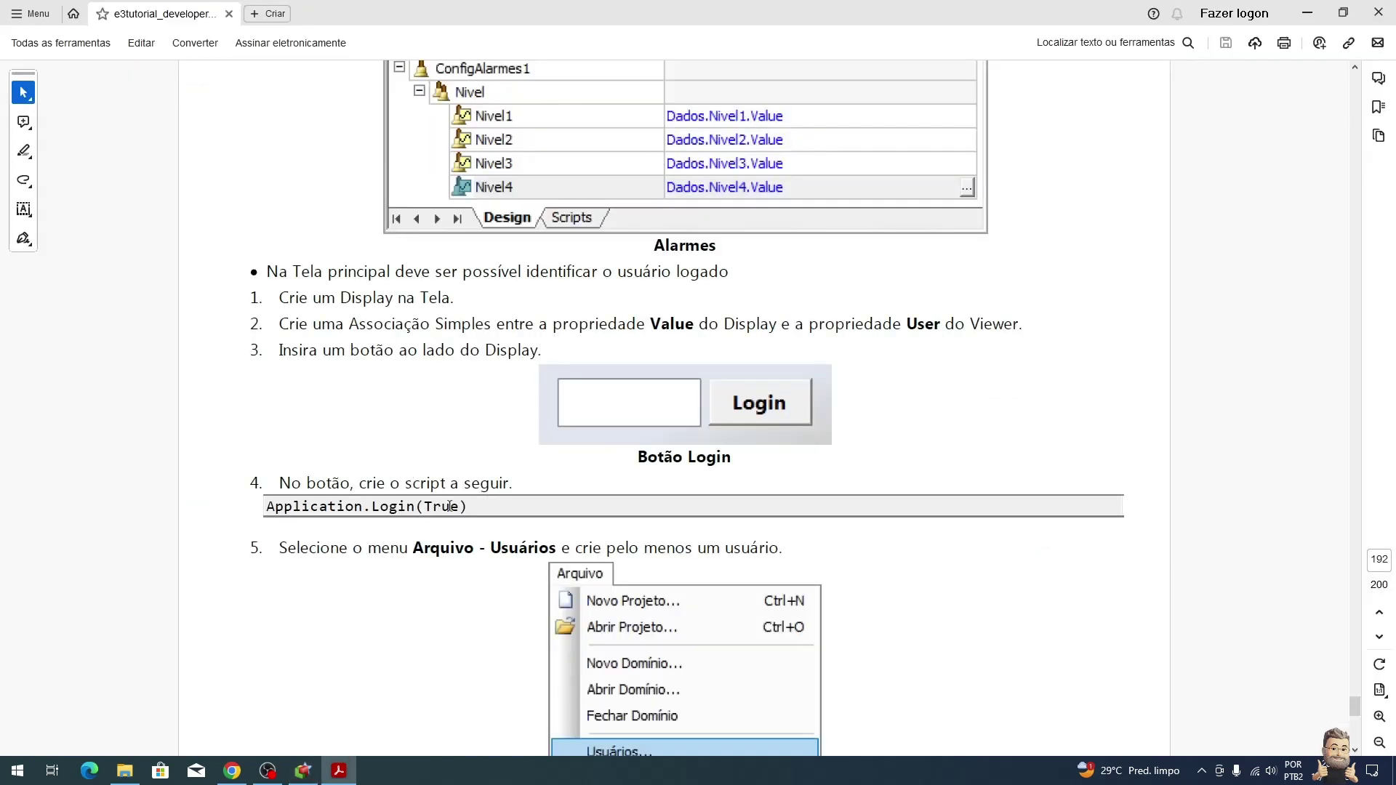
key("alt+Tab")
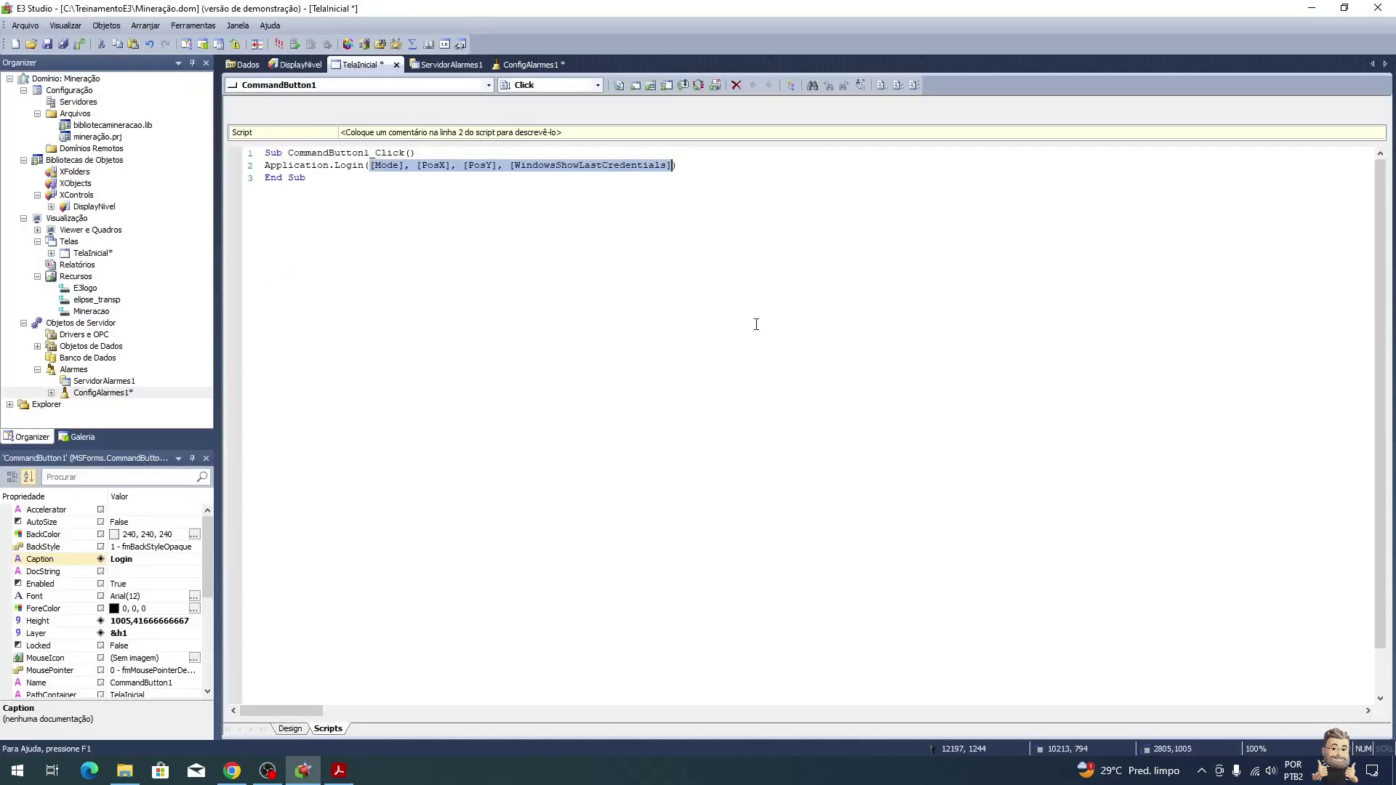
type("true")
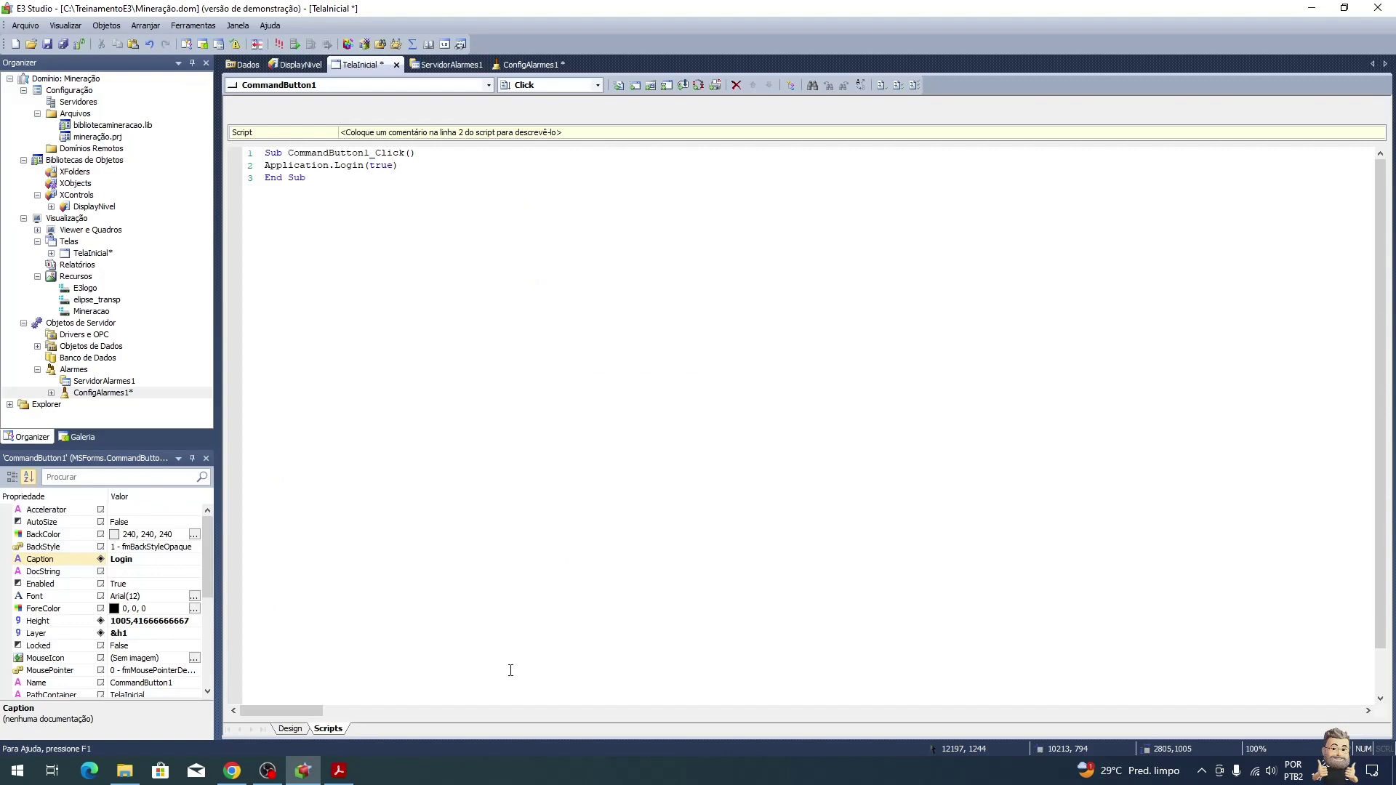
left_click(290, 729)
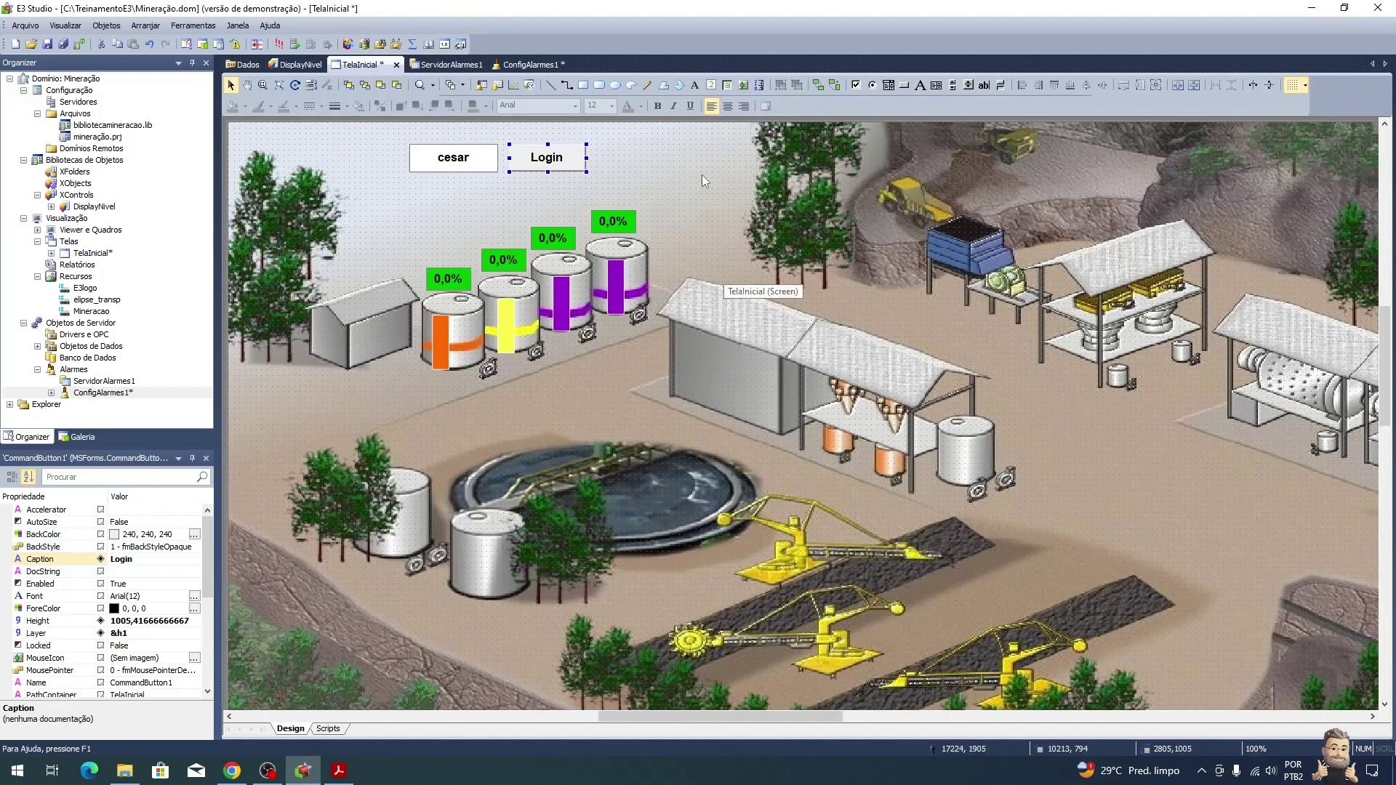
Step: Scroll the PDF to the Arquivo - Usuários and Manutenção group steps, then return to E3 Studio
key("alt+Tab")
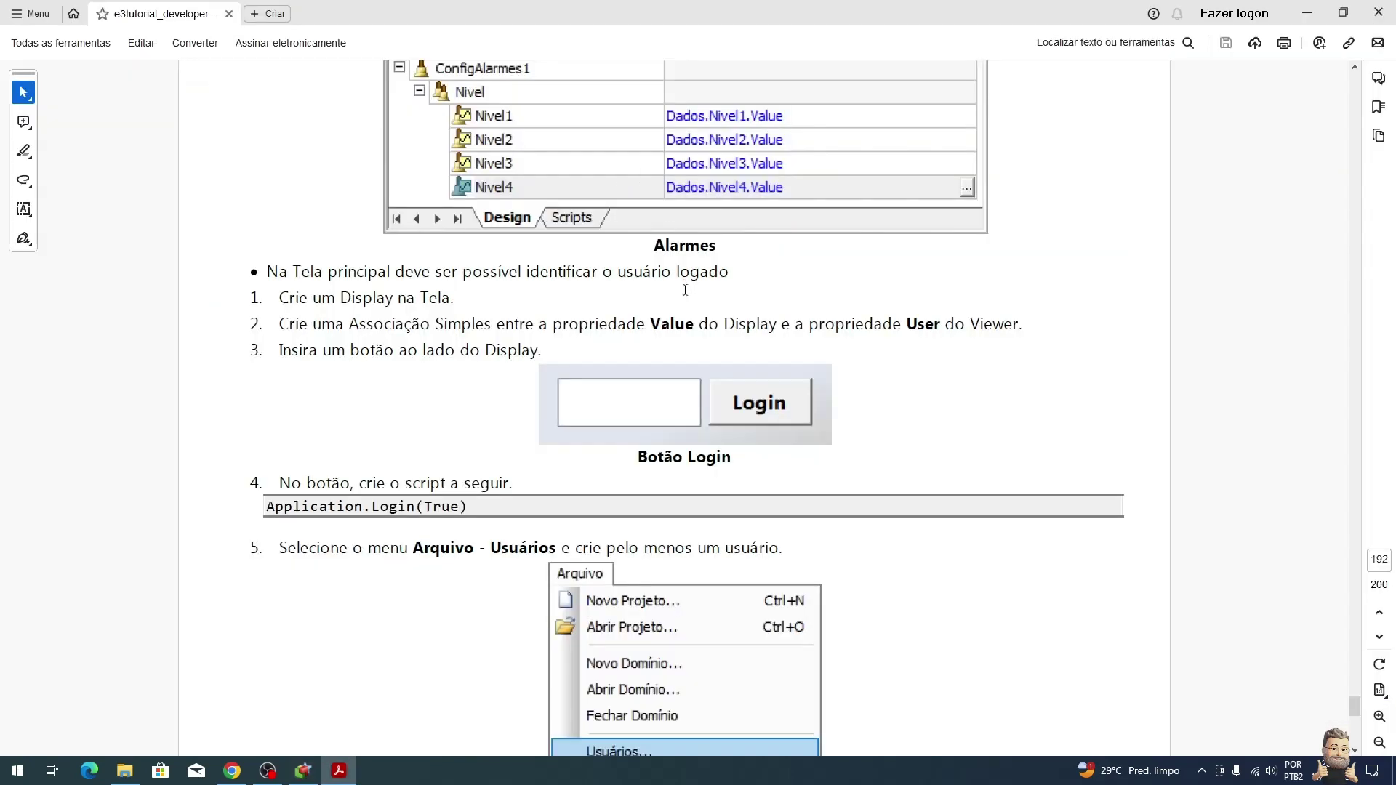
scroll(684, 290, "down", 5)
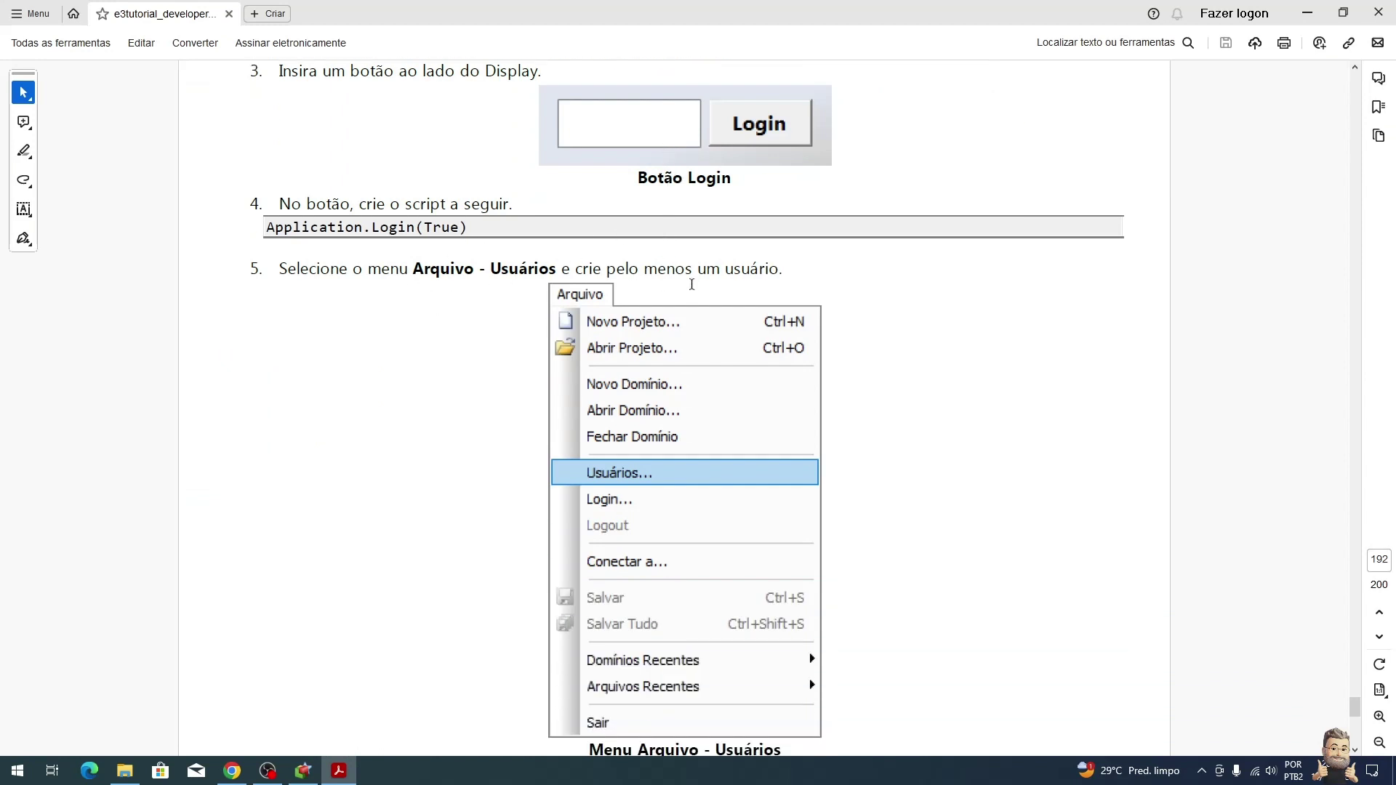
scroll(692, 284, "down", 4)
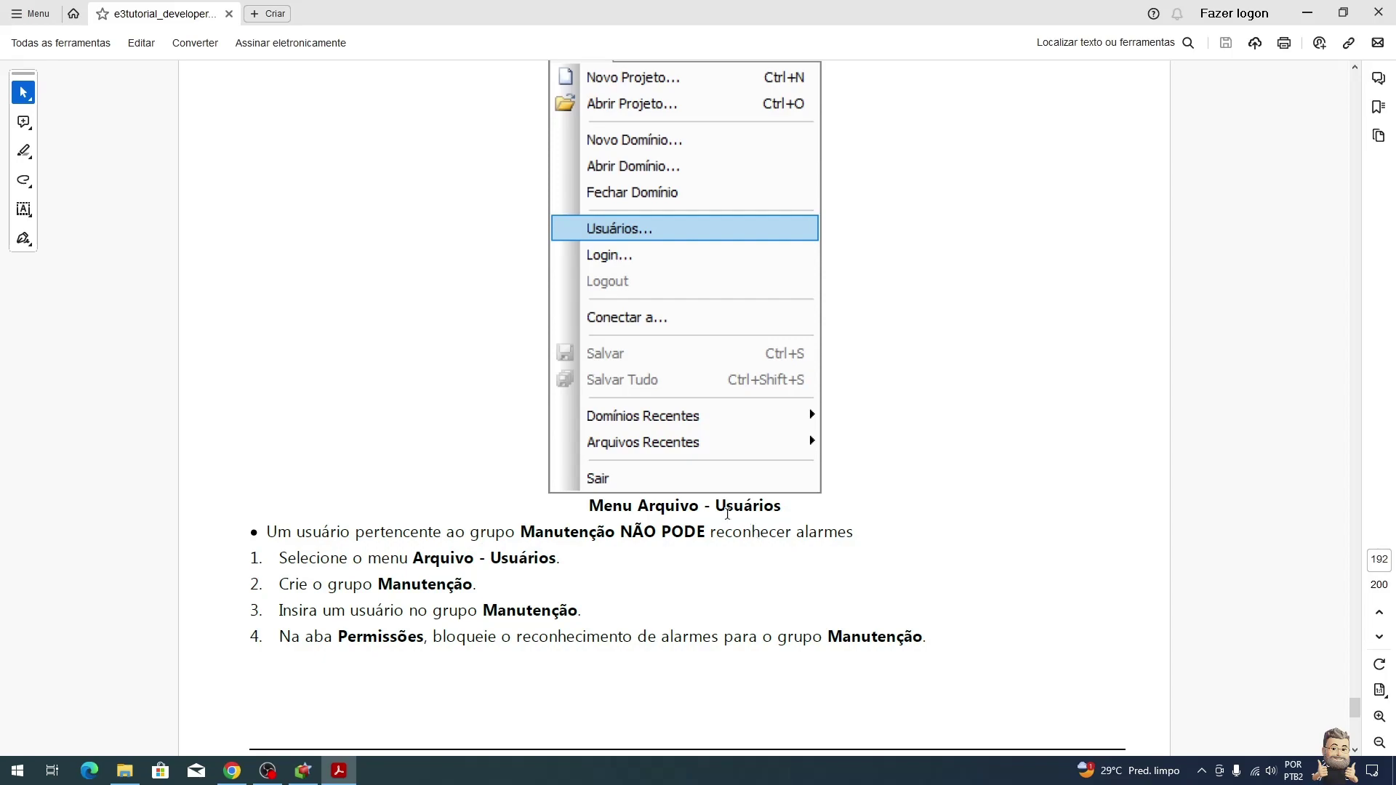
key("alt+Tab")
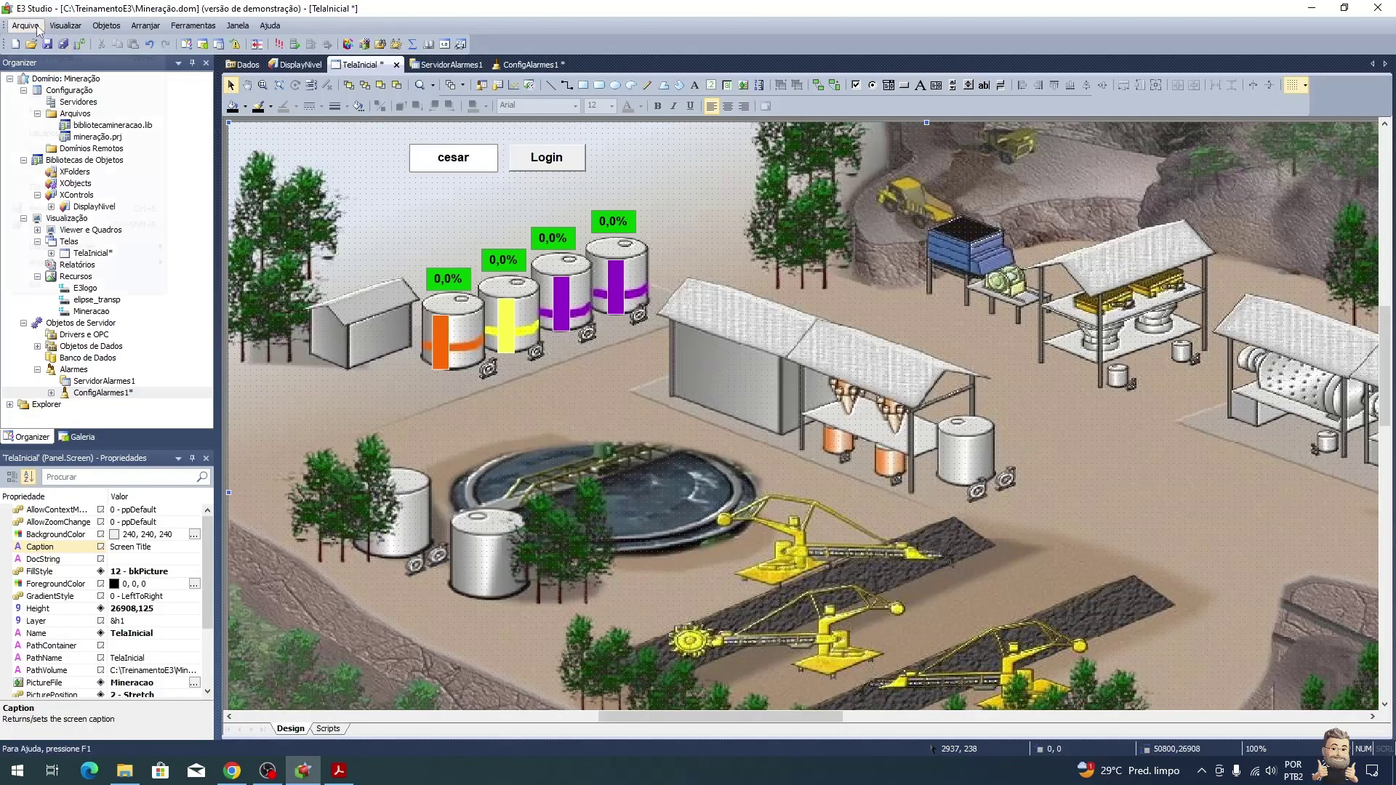
Step: Create the E3 group Manutenção under Arquivo > Usuários, then start adding a new user
left_click(26, 24)
left_click(72, 133)
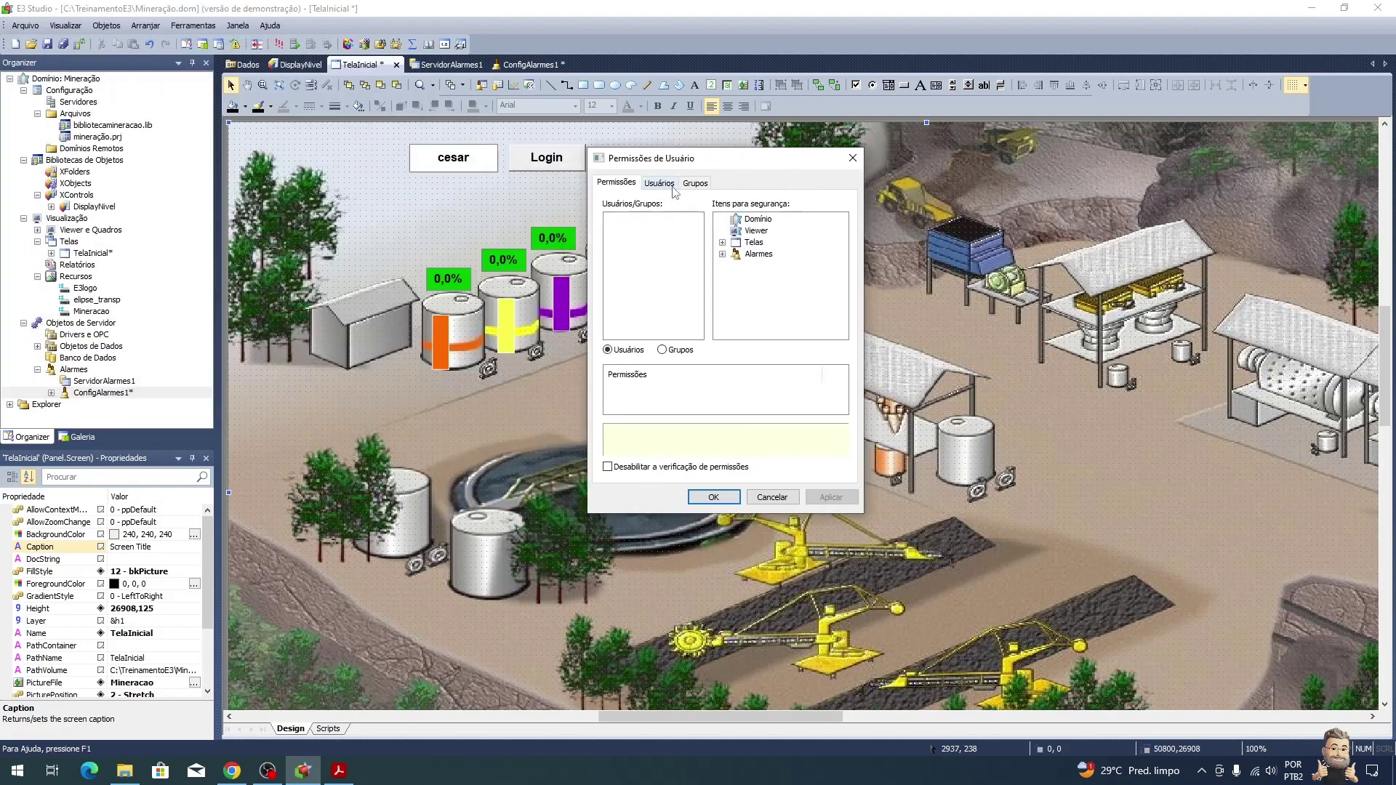
left_click(711, 185)
left_click(695, 241)
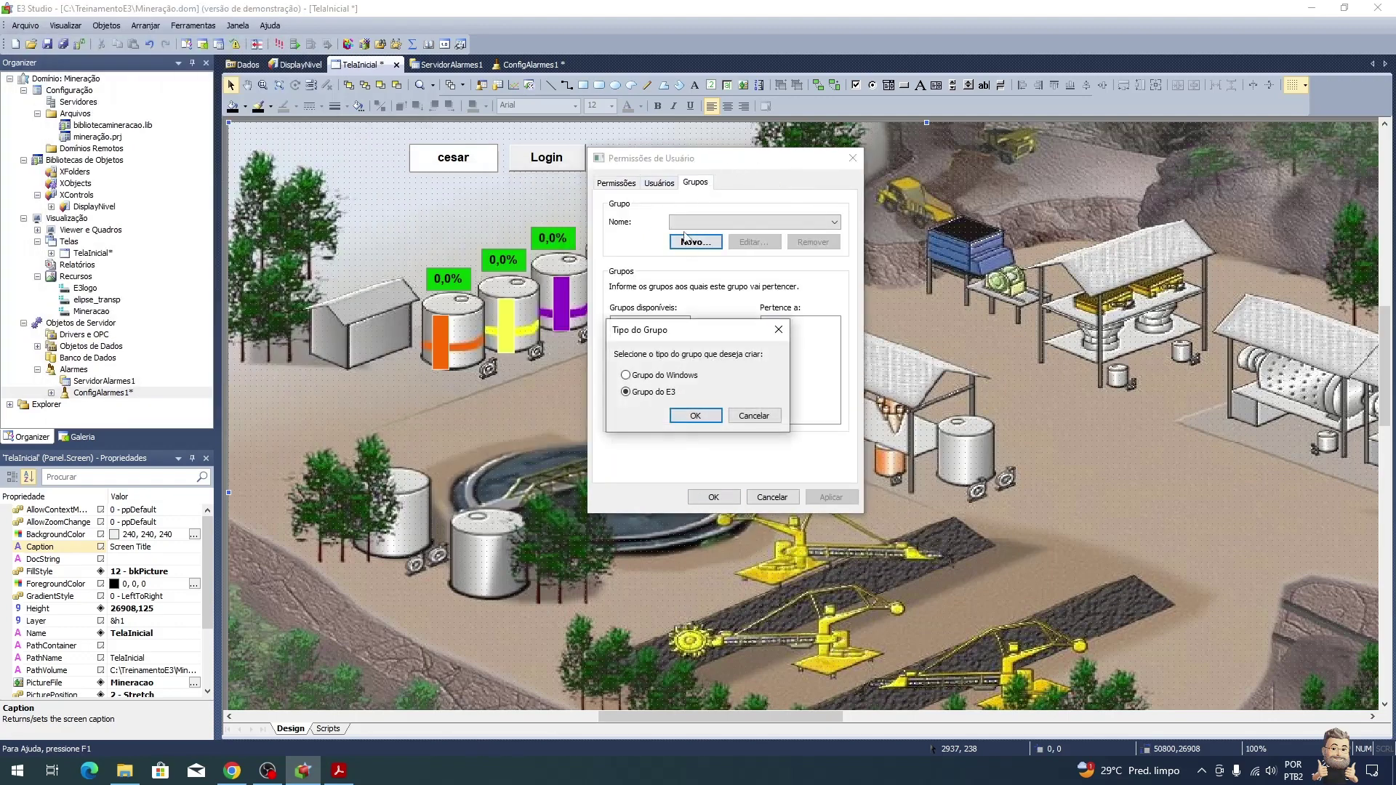
left_click(696, 415)
type("Manutenção")
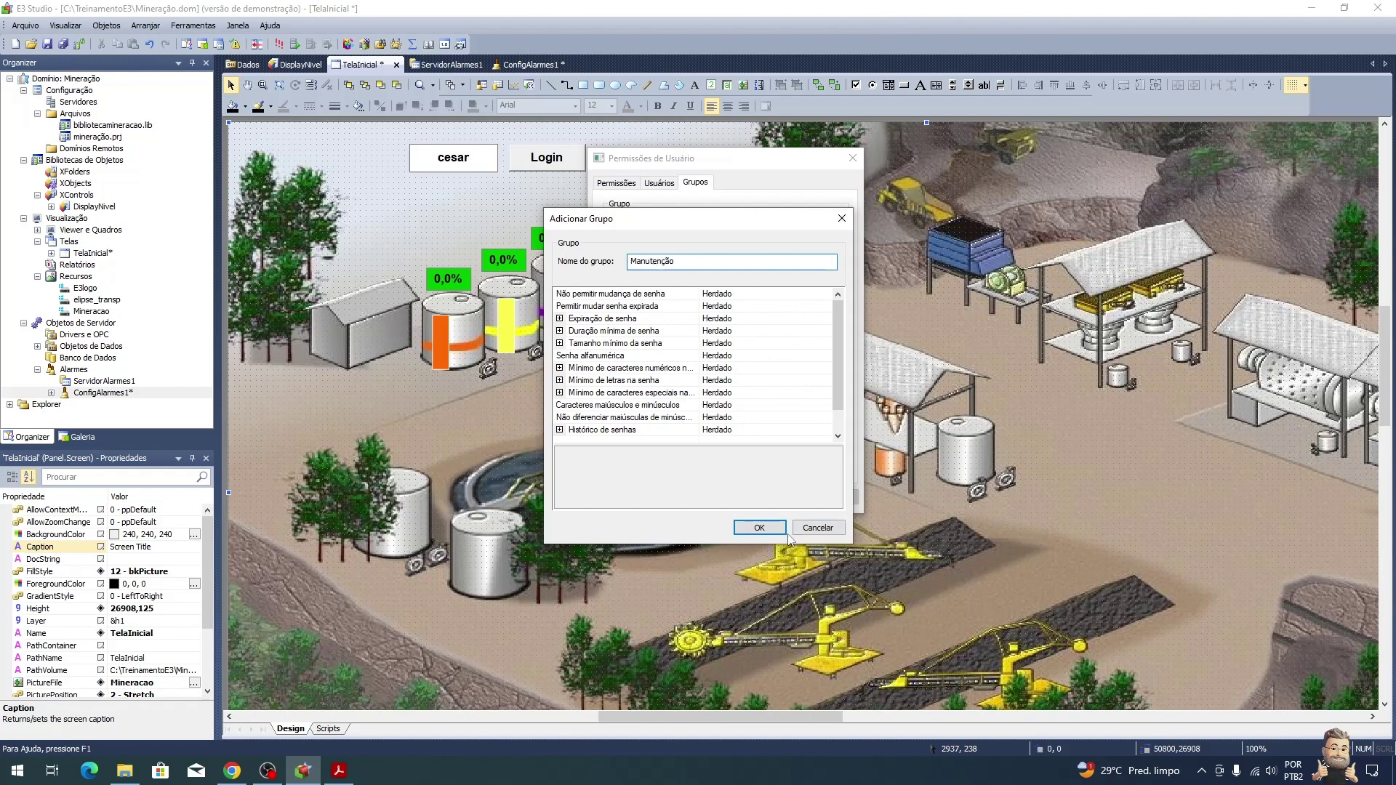
left_click(756, 528)
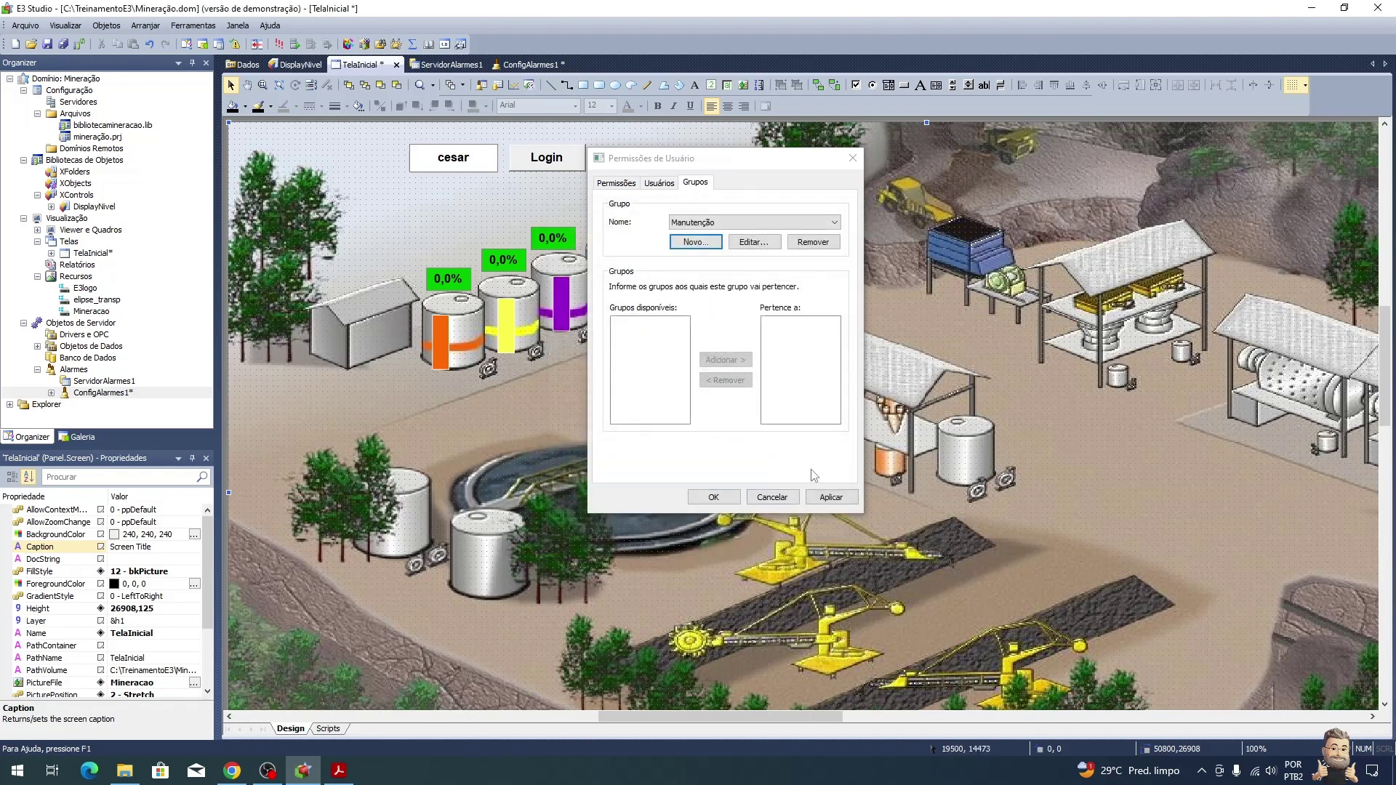
left_click(657, 187)
left_click(683, 233)
Step: Create the first E3 user with a username, password and full name
type("cesar")
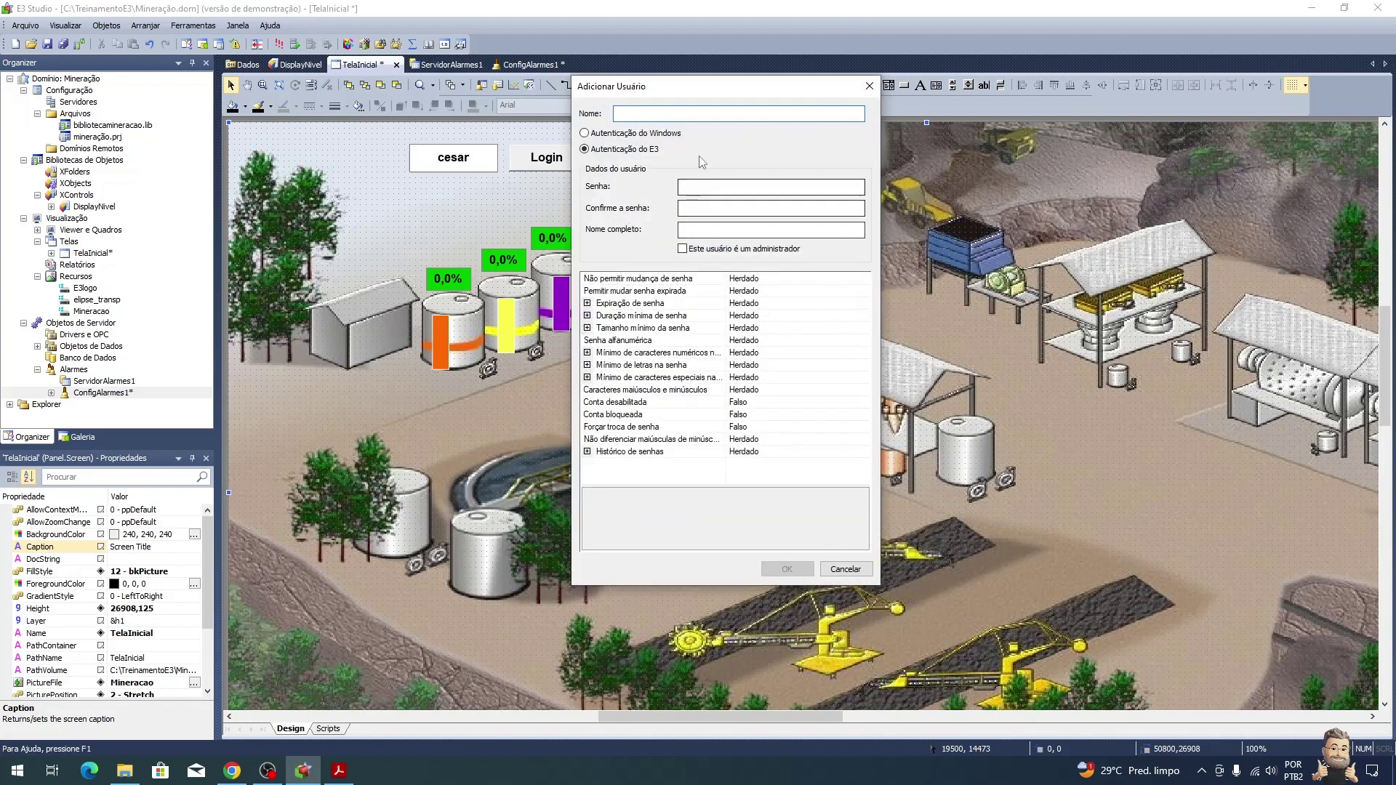
left_click(702, 186)
type("•••••")
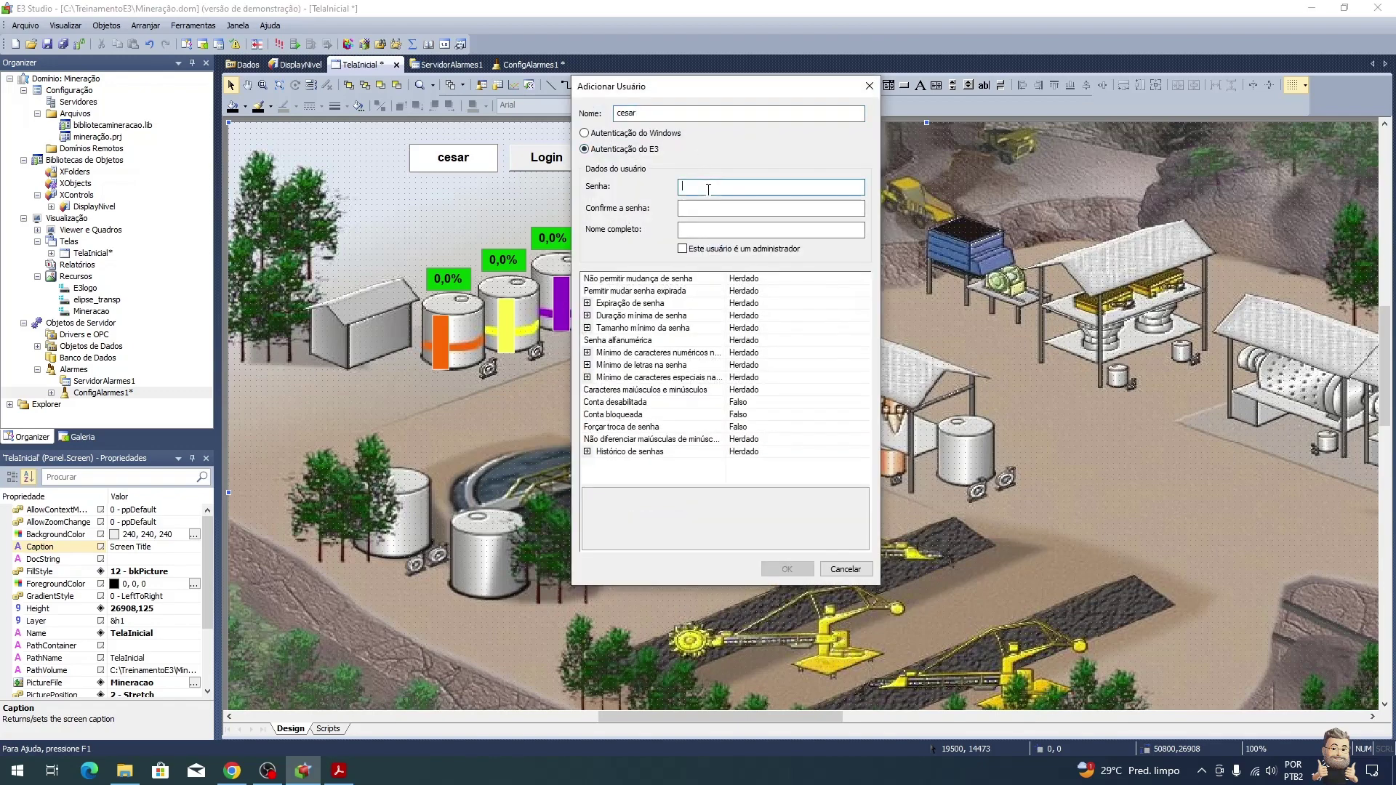
left_click(704, 206)
type("•••••")
left_click(712, 229)
type("cesar")
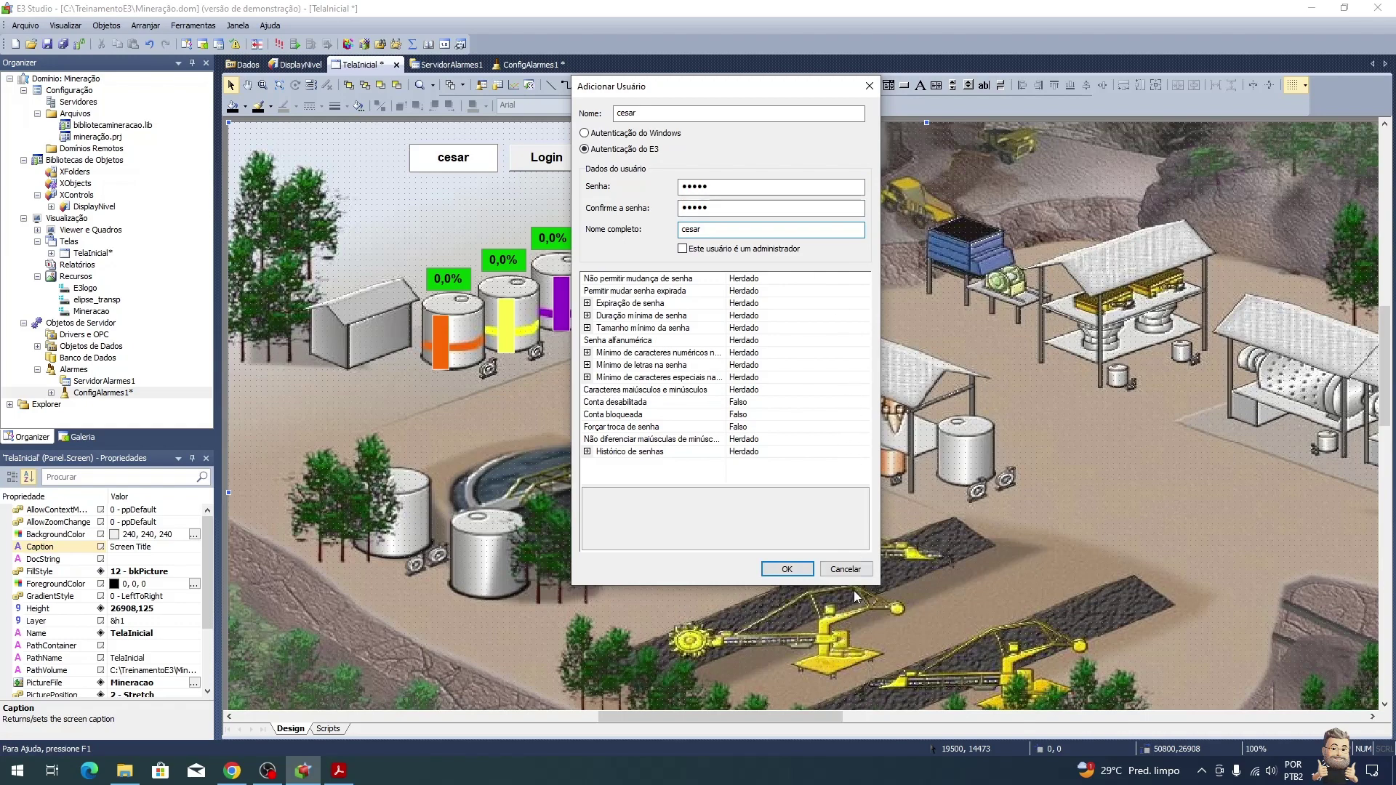
left_click(787, 569)
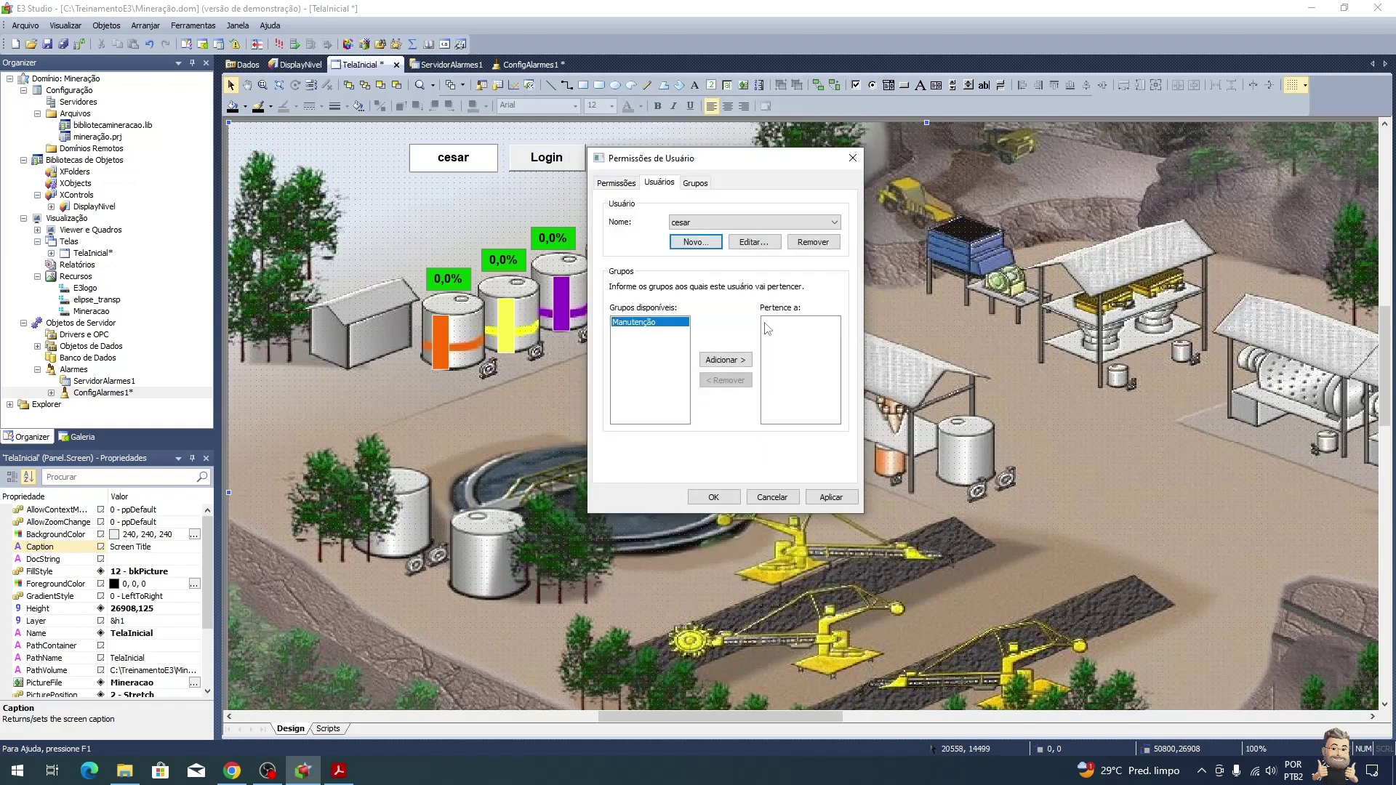
Step: Add a second E3 user with its own username, password and full name
left_click(695, 243)
type("feijo")
key("Tab")
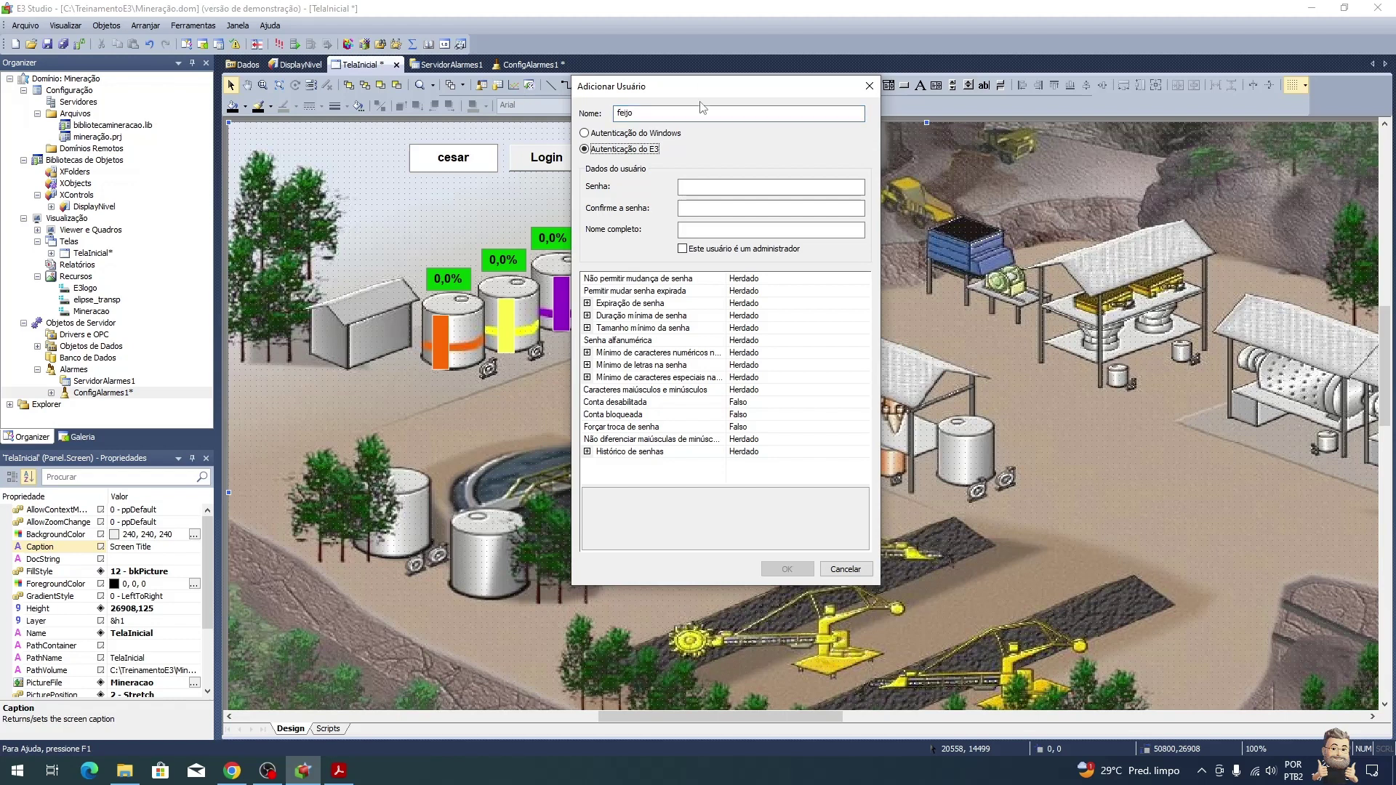
left_click(715, 184)
type("12345")
key("Tab")
type("12345")
key("Tab")
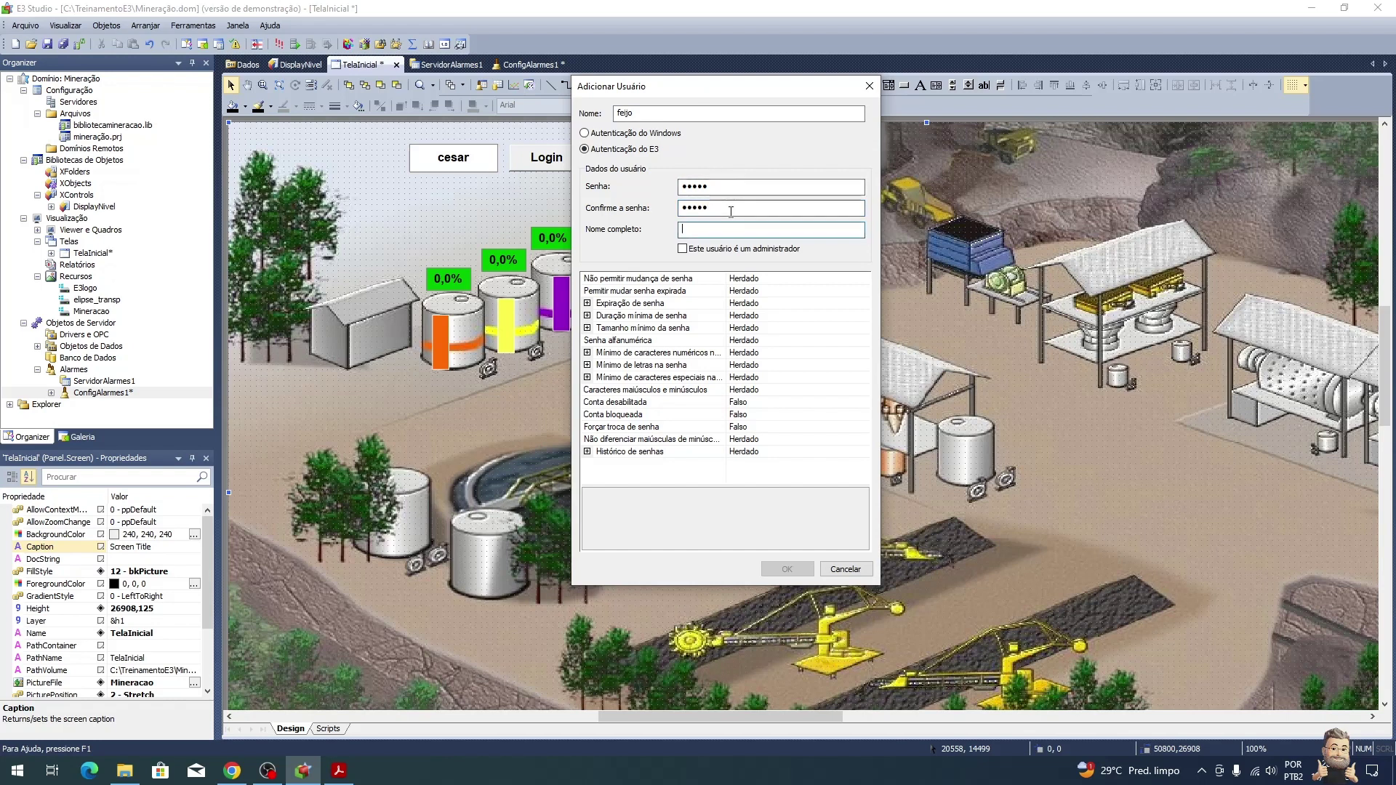
type("Feijó")
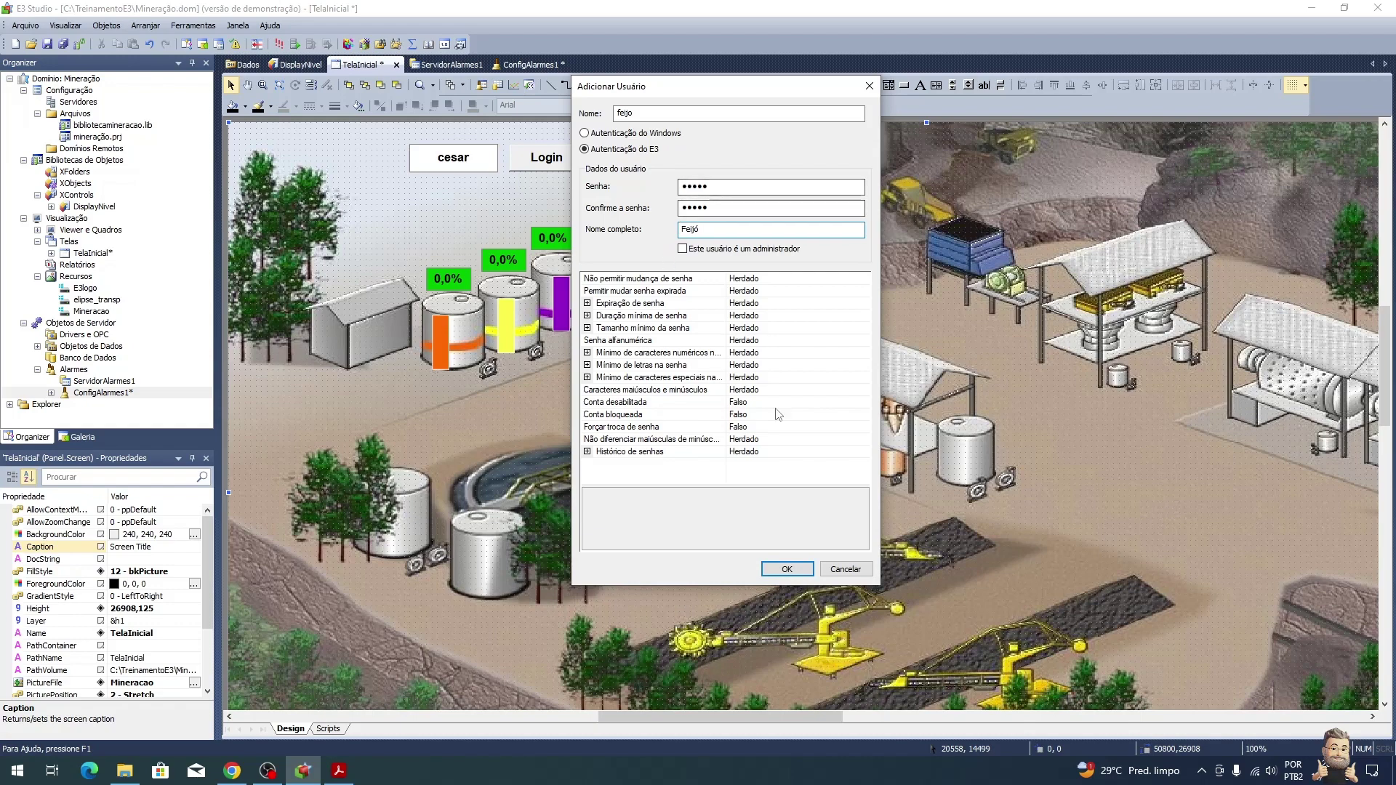
left_click(787, 569)
Step: Select the second user and add it to the Manutenção group
left_click(720, 222)
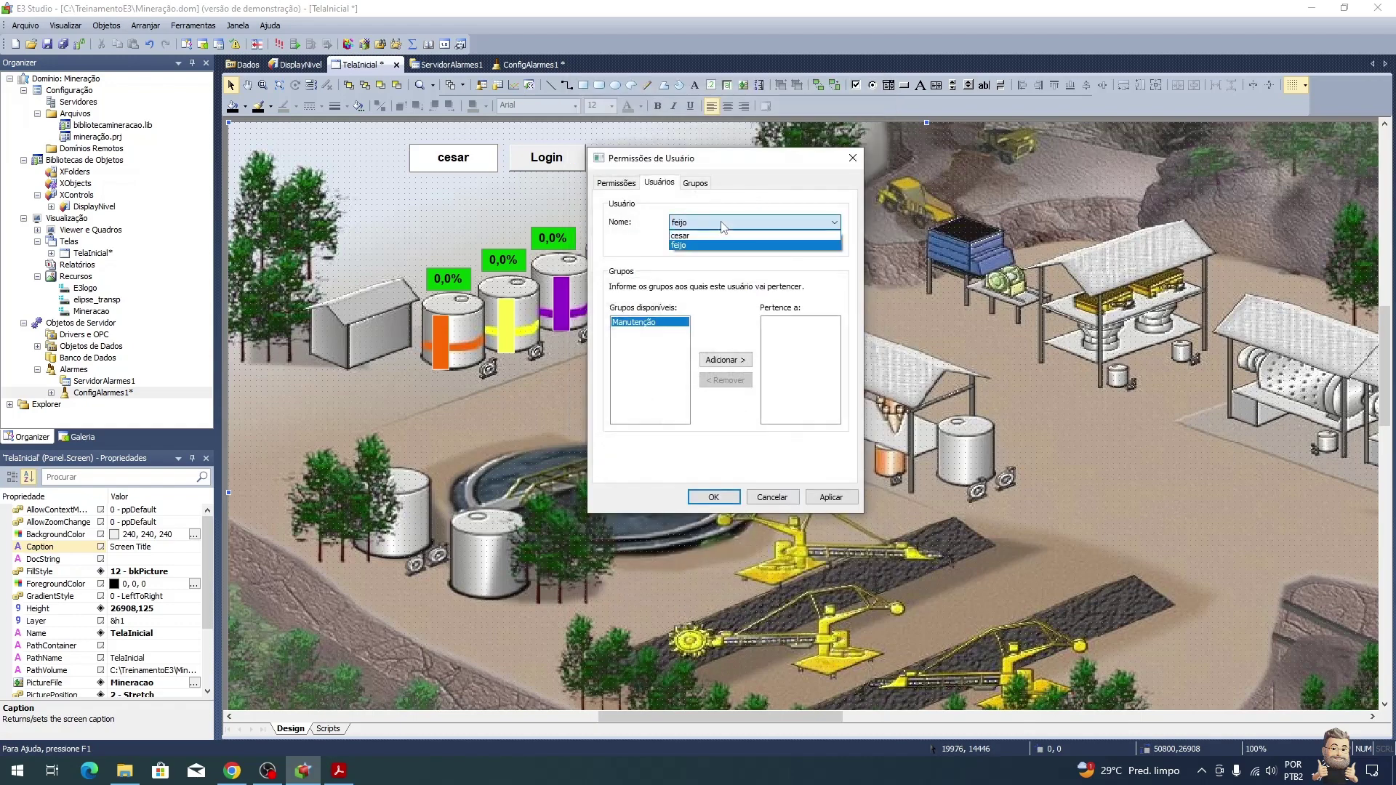
left_click(718, 235)
left_click(720, 222)
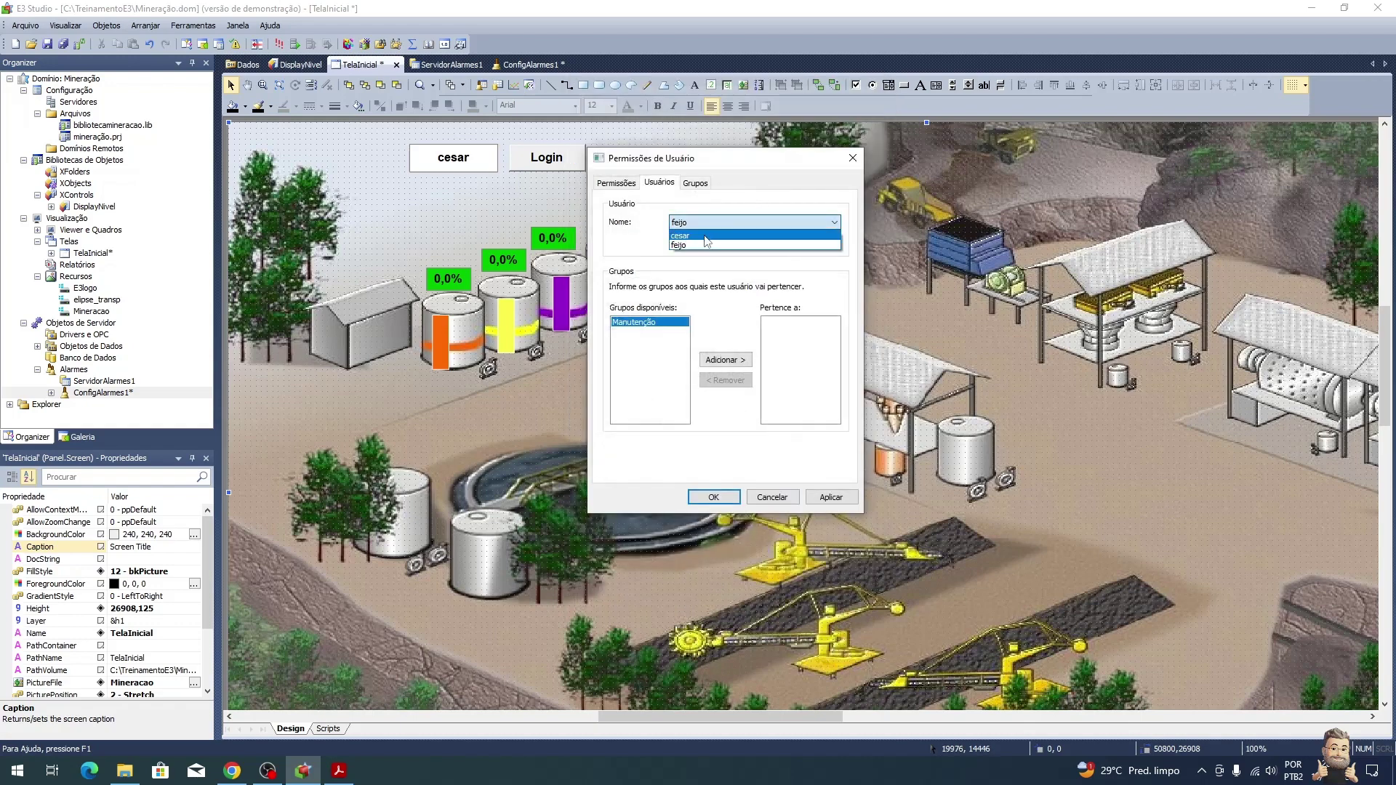
left_click(712, 245)
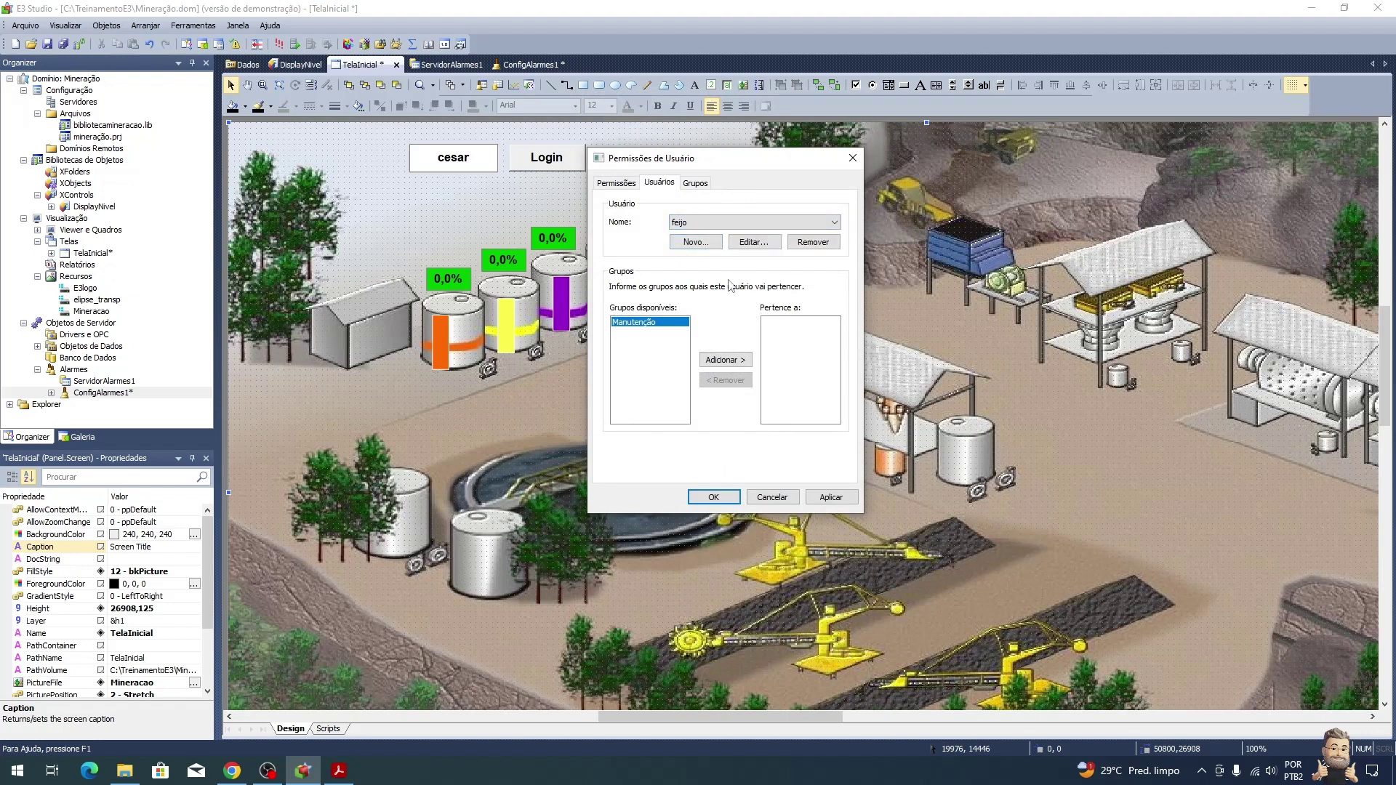
left_click(736, 362)
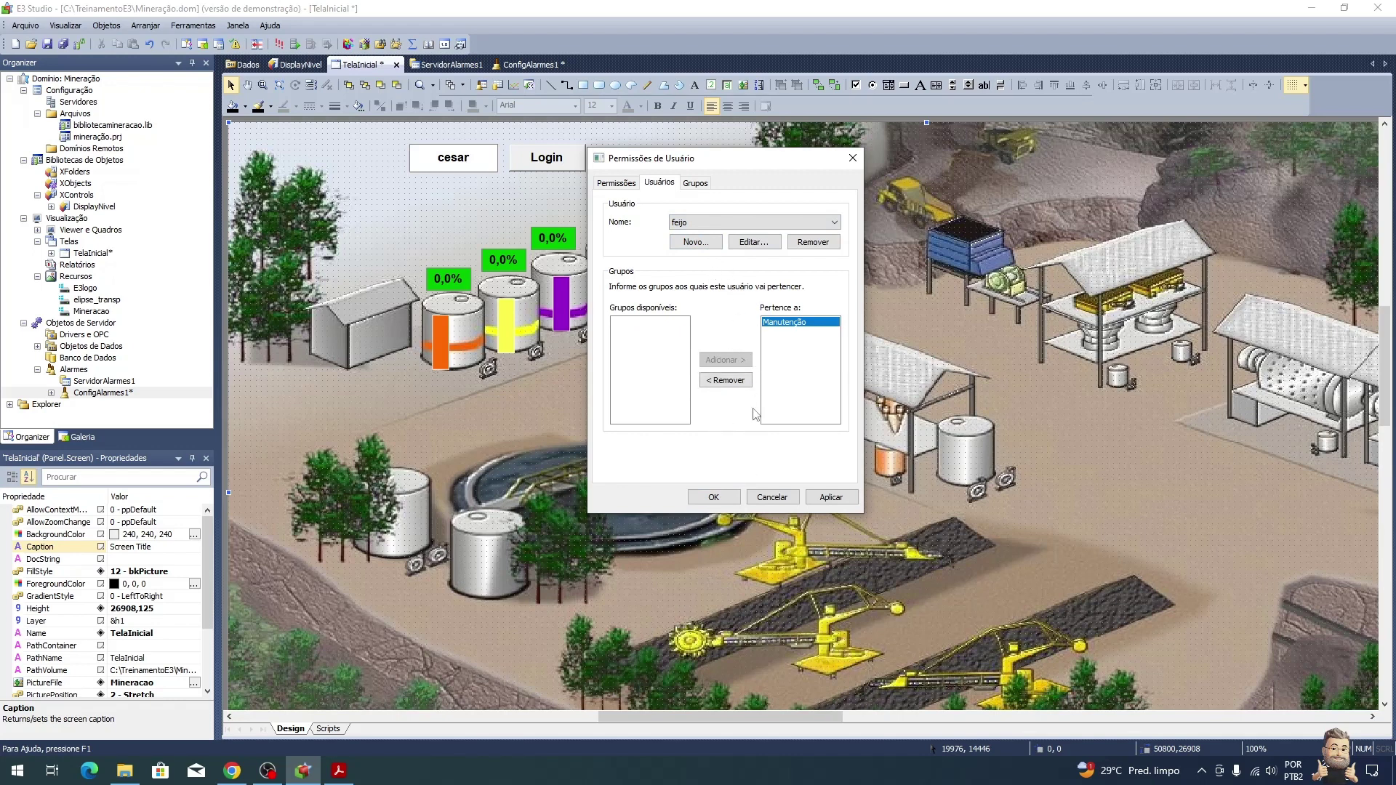
key("alt+Tab")
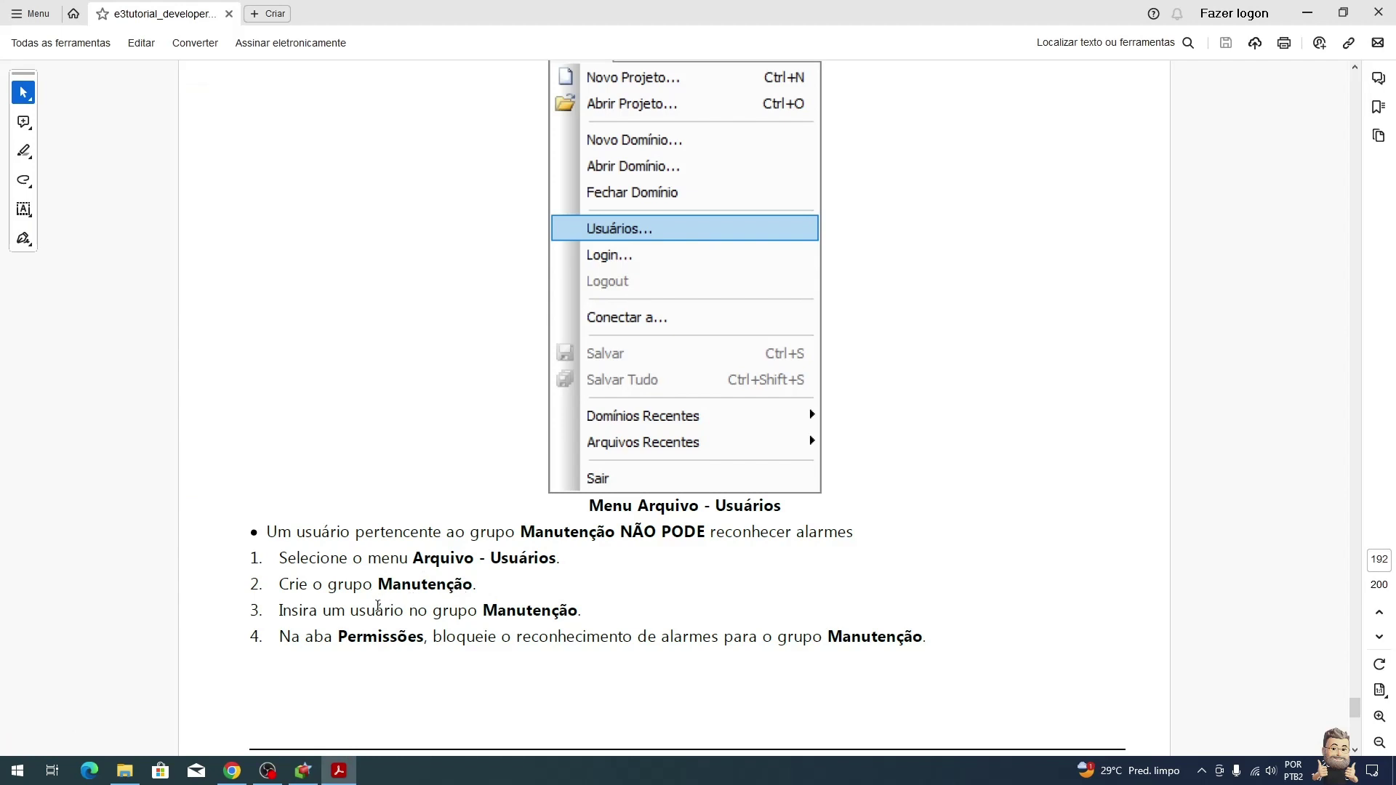
Step: Scroll the tutorial PDF down to the Permissões de Usuário figure for the Manutenção group
scroll(443, 598, "down", 2)
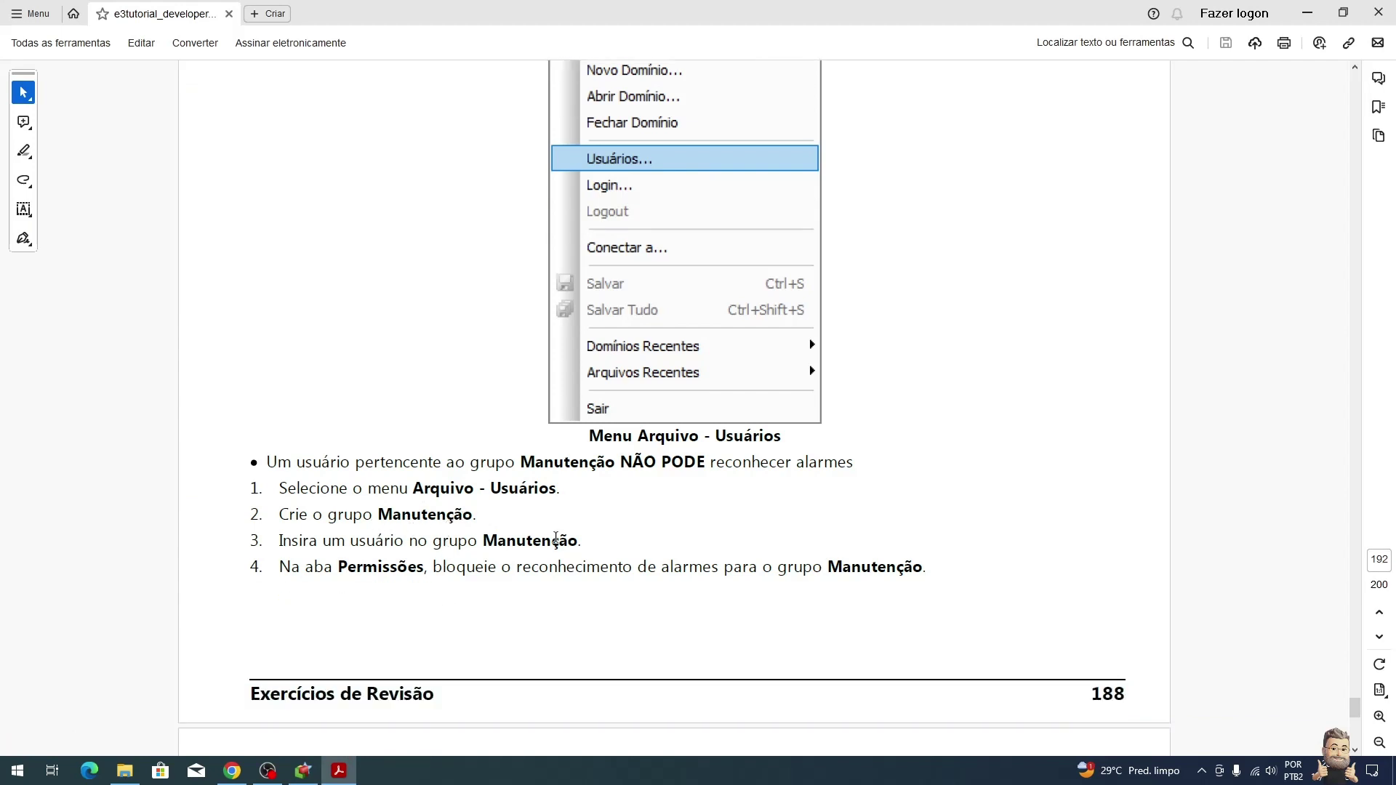
scroll(497, 562, "down", 4)
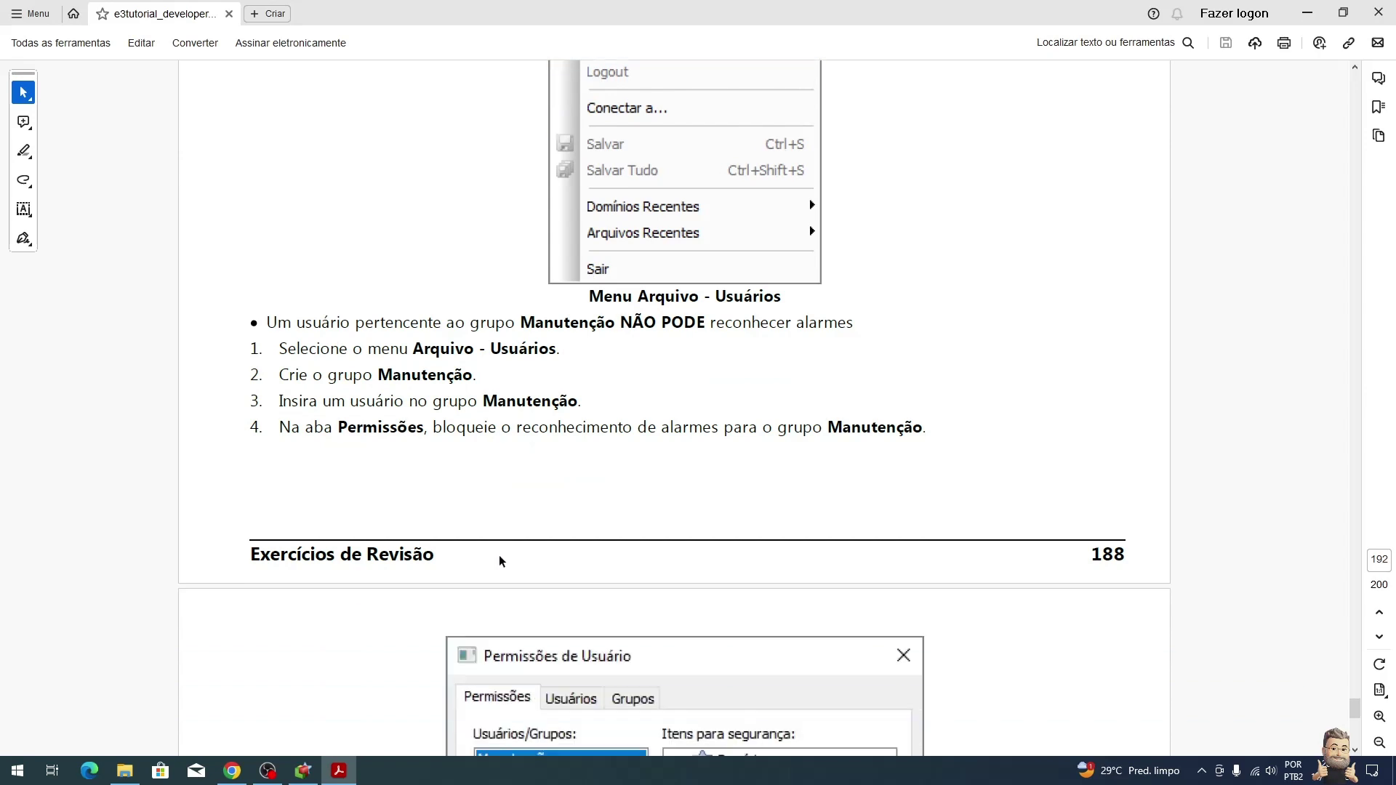
scroll(497, 563, "down", 1)
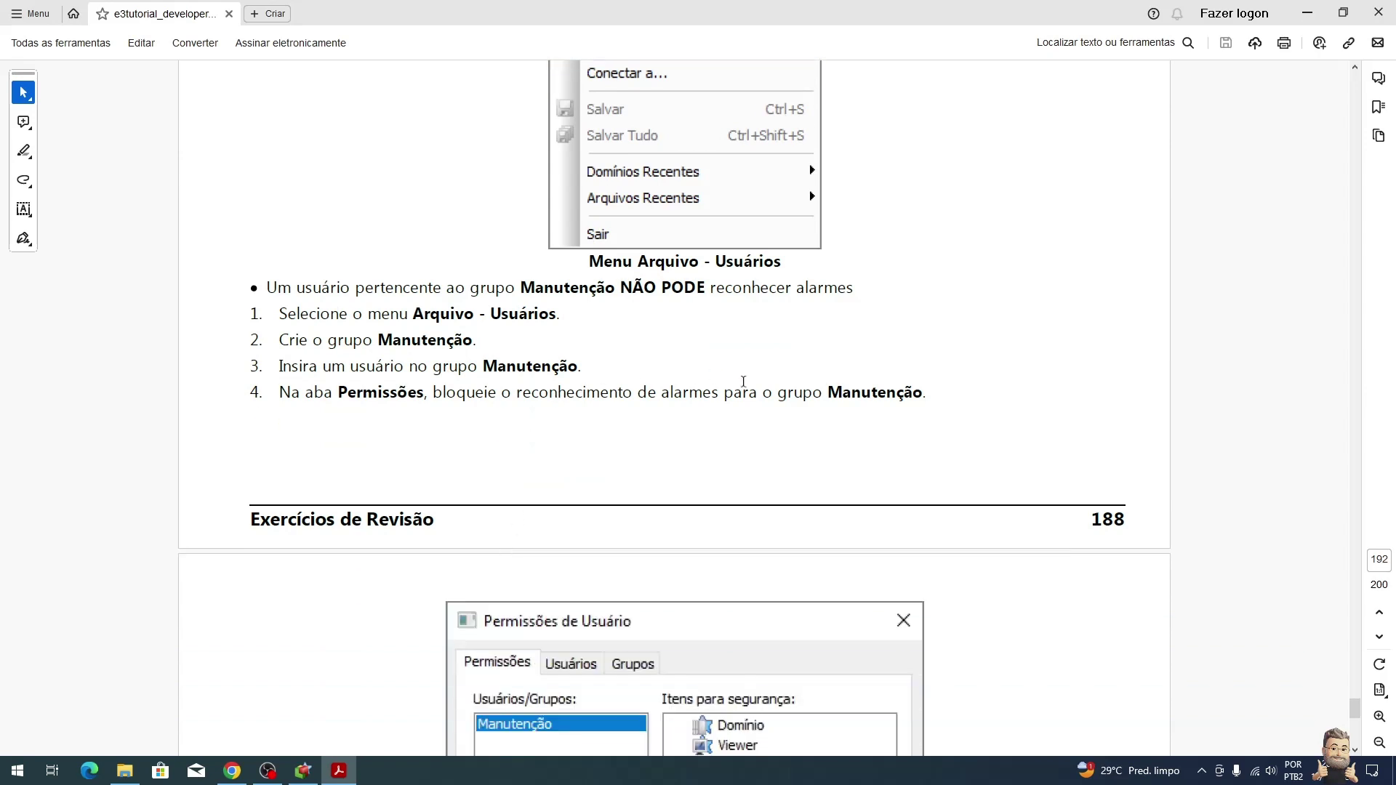
scroll(837, 390, "down", 11)
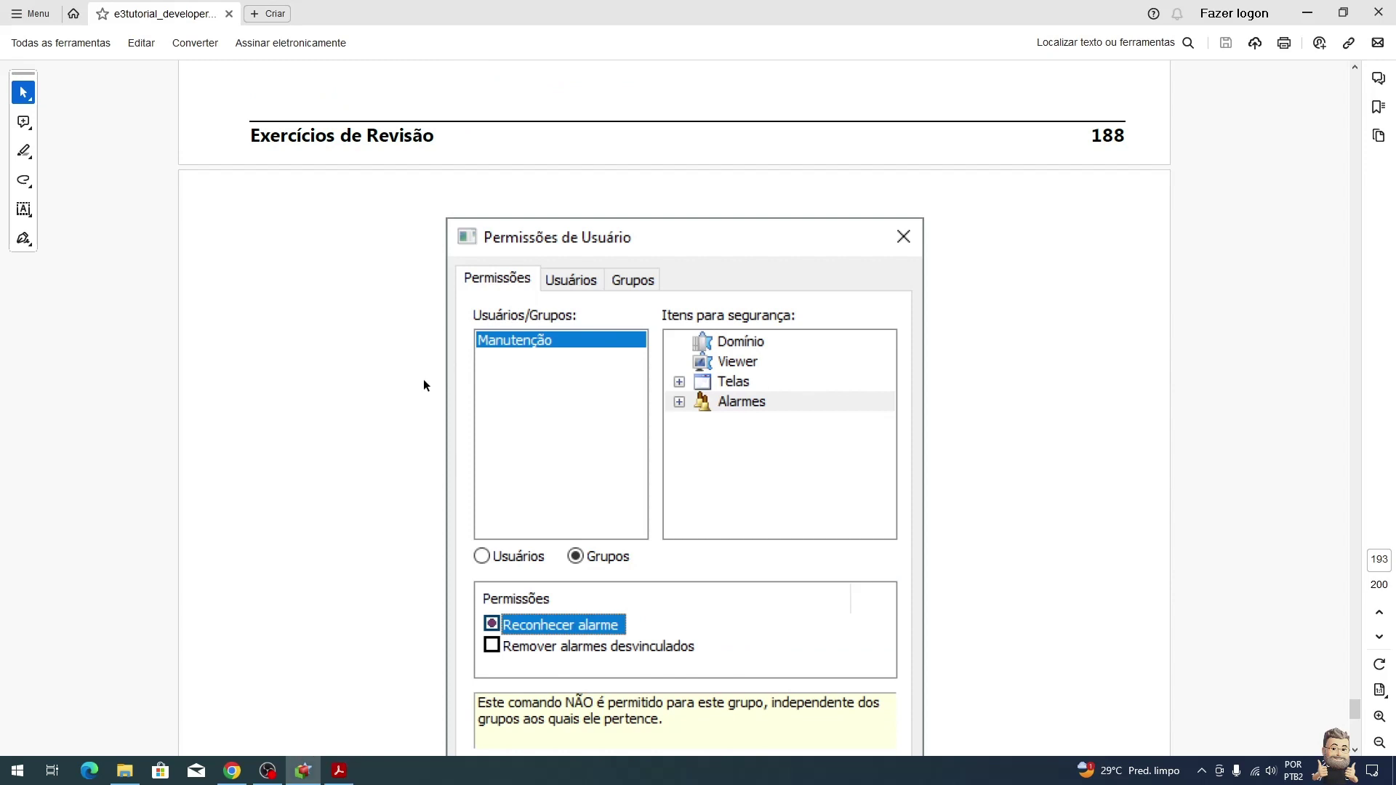
key("alt+Tab")
Step: In Permissões by Grupos, deny Manutenção the Reconhecer alarmes right under Alarmes and confirm with OK
left_click(544, 307)
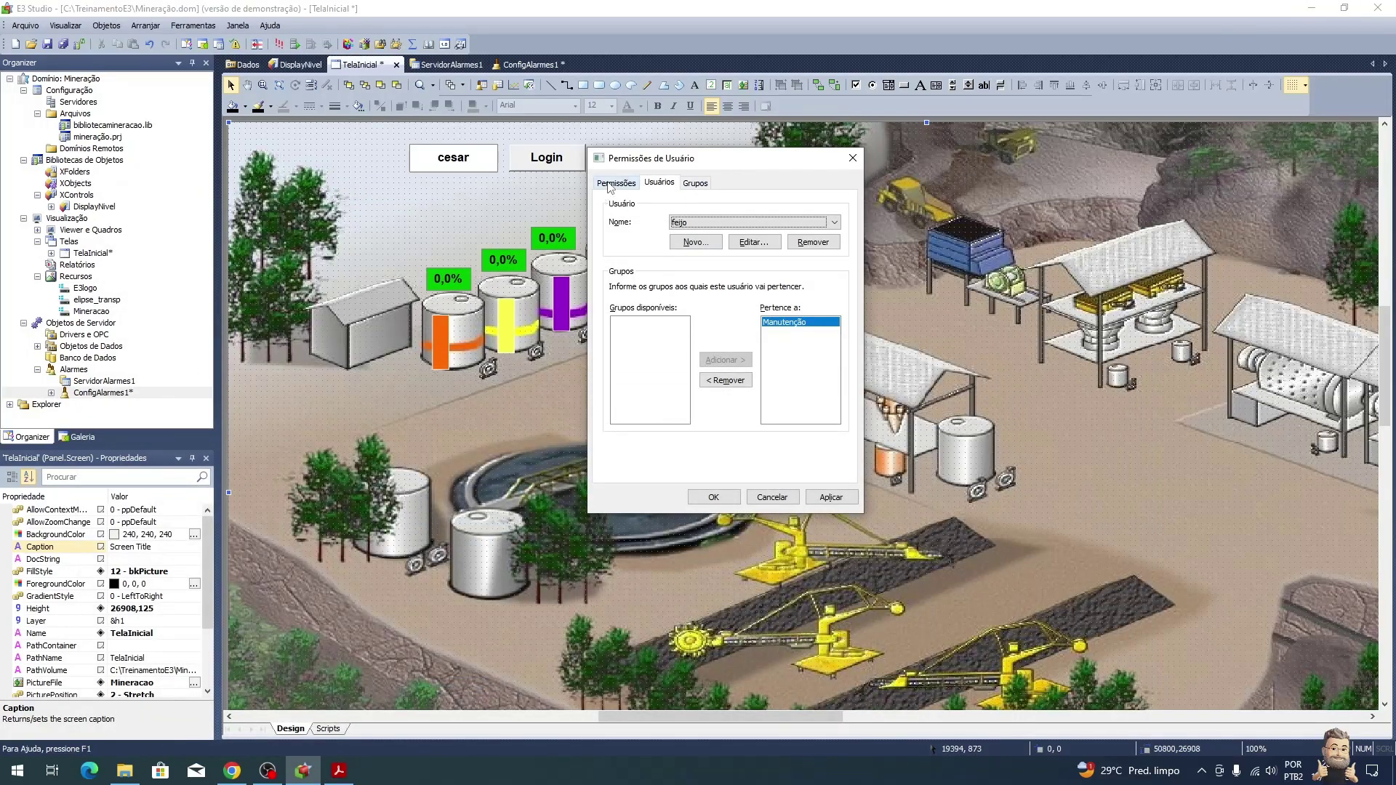
left_click(612, 186)
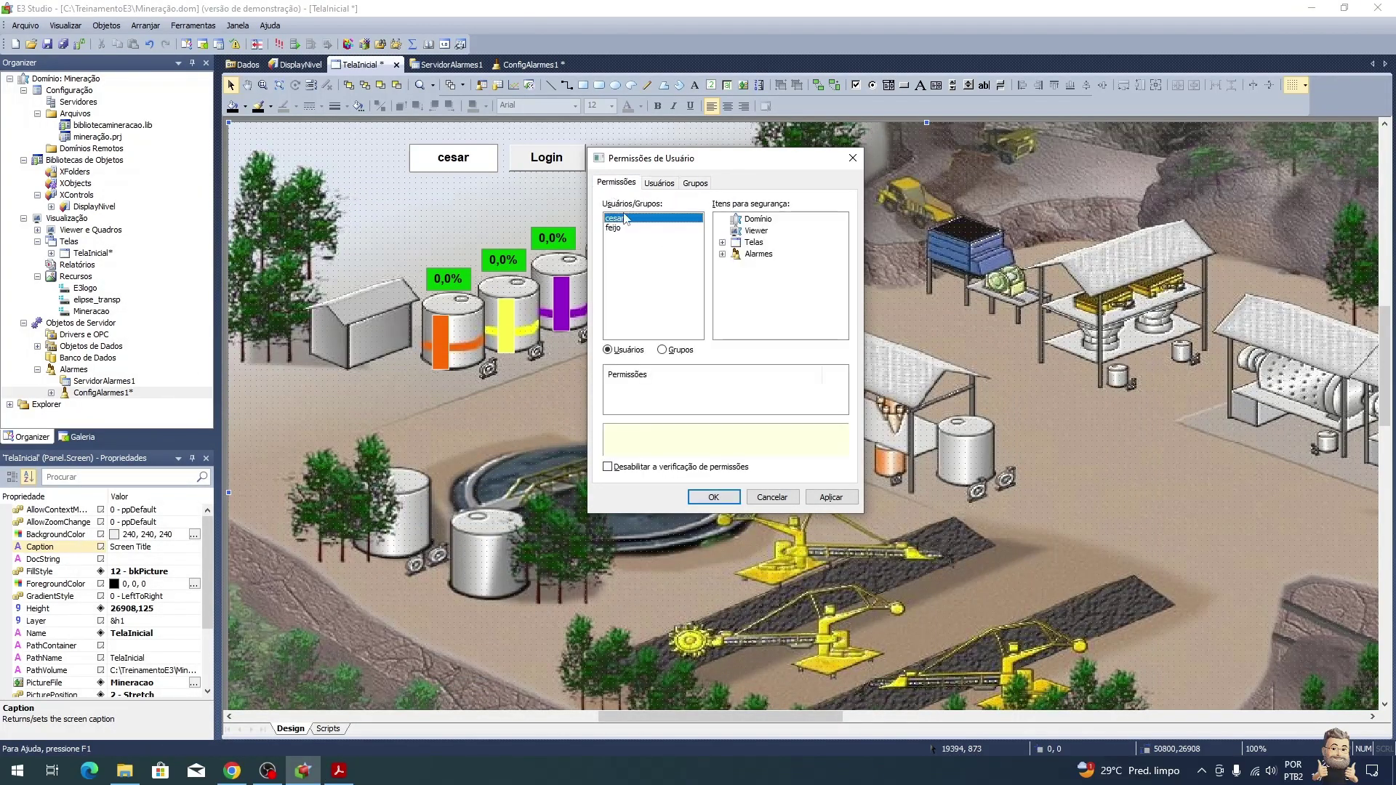
left_click(662, 350)
left_click(722, 254)
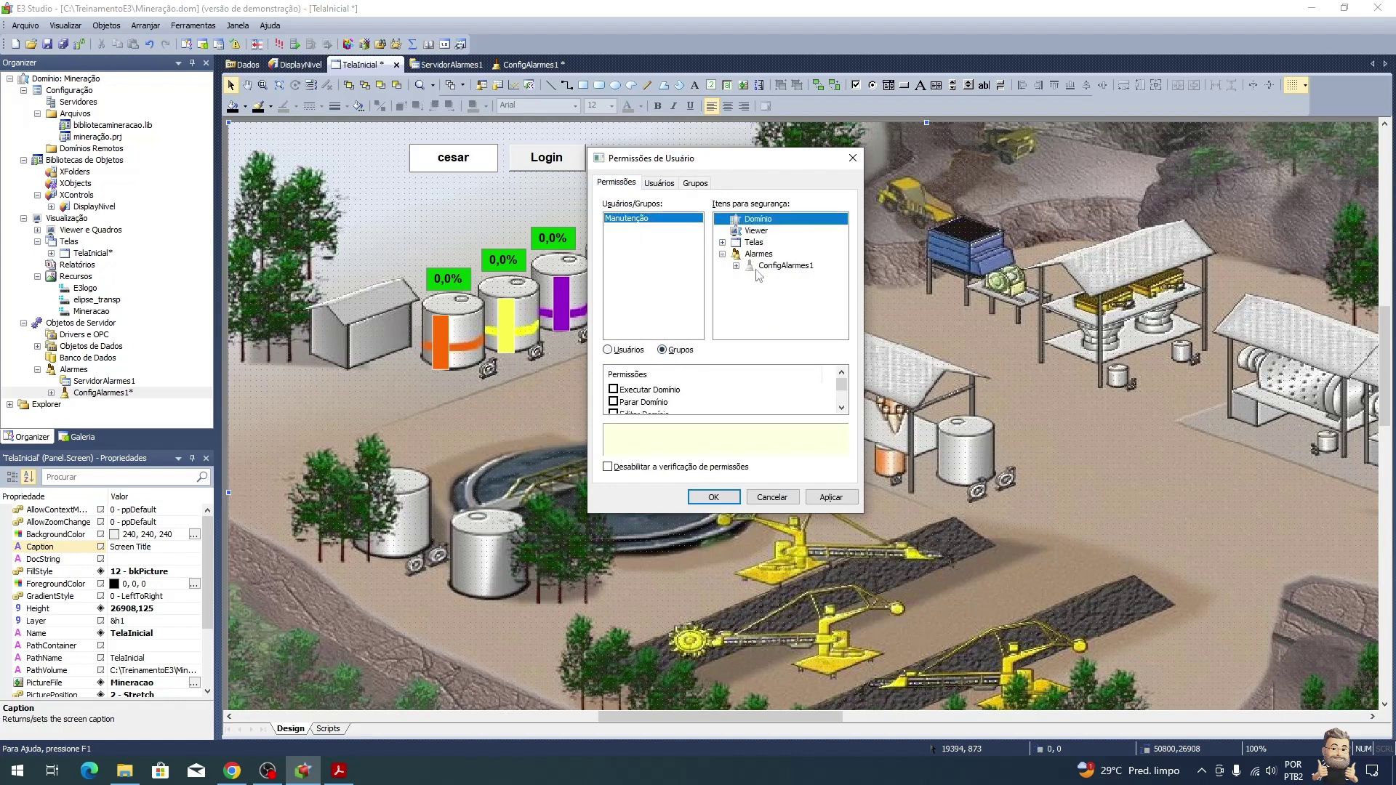
left_click(760, 255)
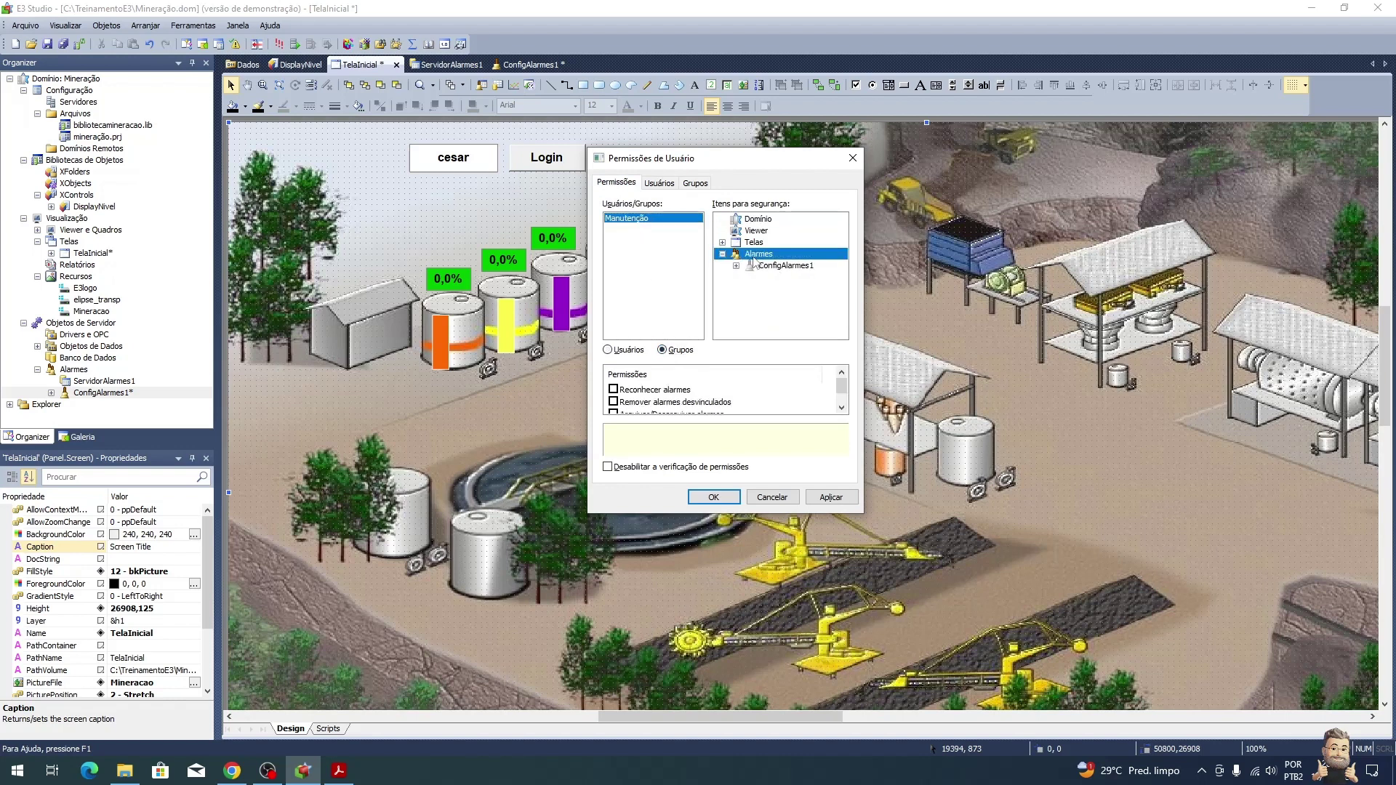
left_click(616, 390)
left_click(615, 391)
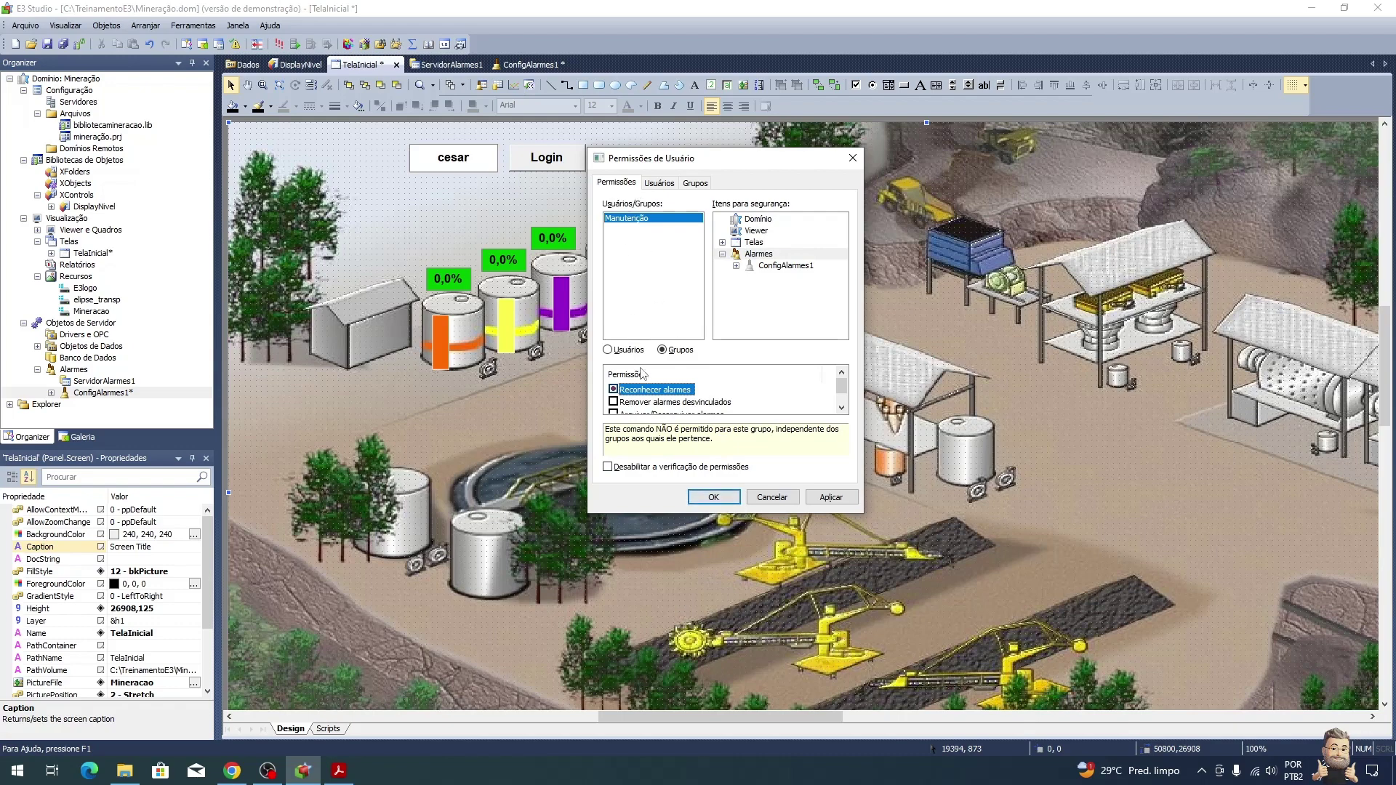
left_click(711, 501)
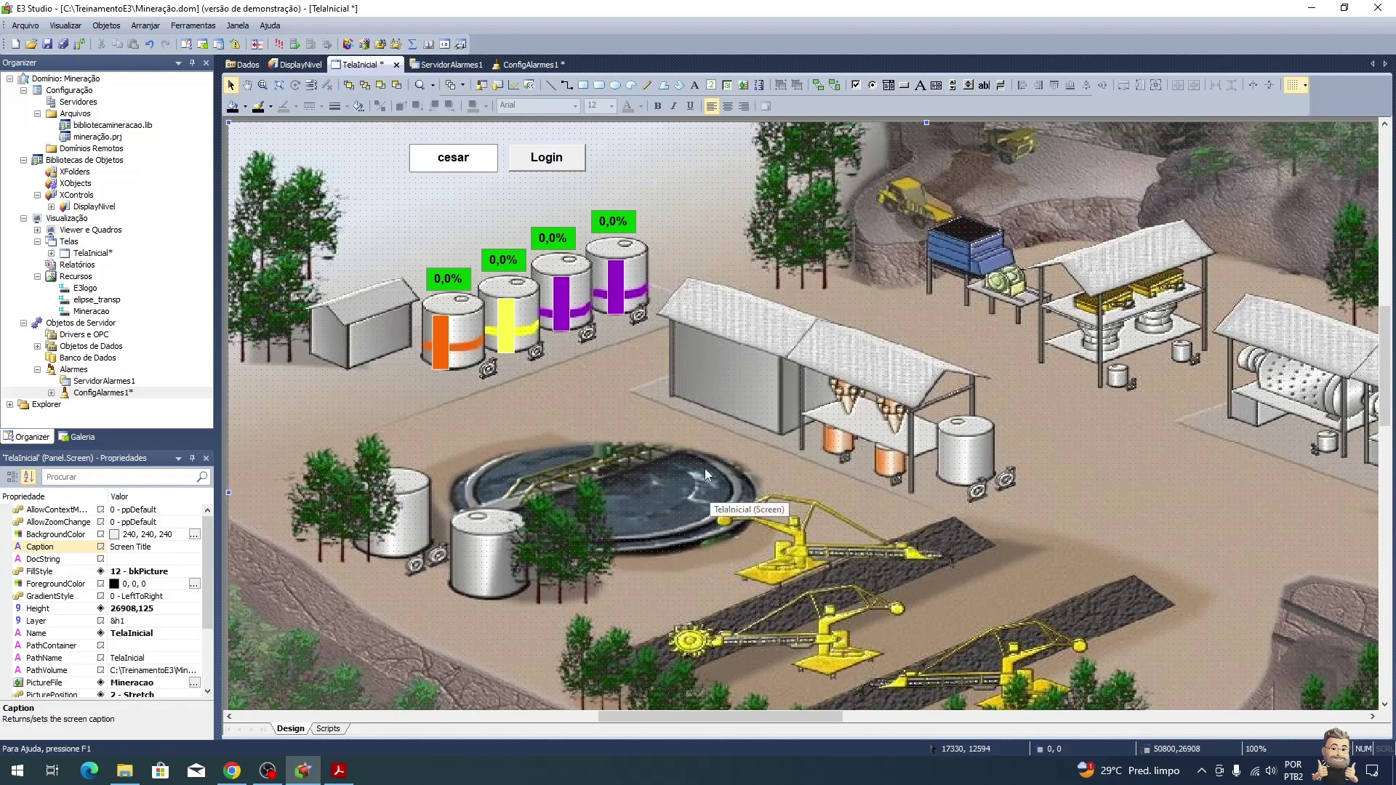
key("alt+Tab")
Step: Scroll the tutorial PDF down to the E3Chart exercise below Aba Permissões
scroll(707, 465, "down", 7)
scroll(707, 469, "down", 2)
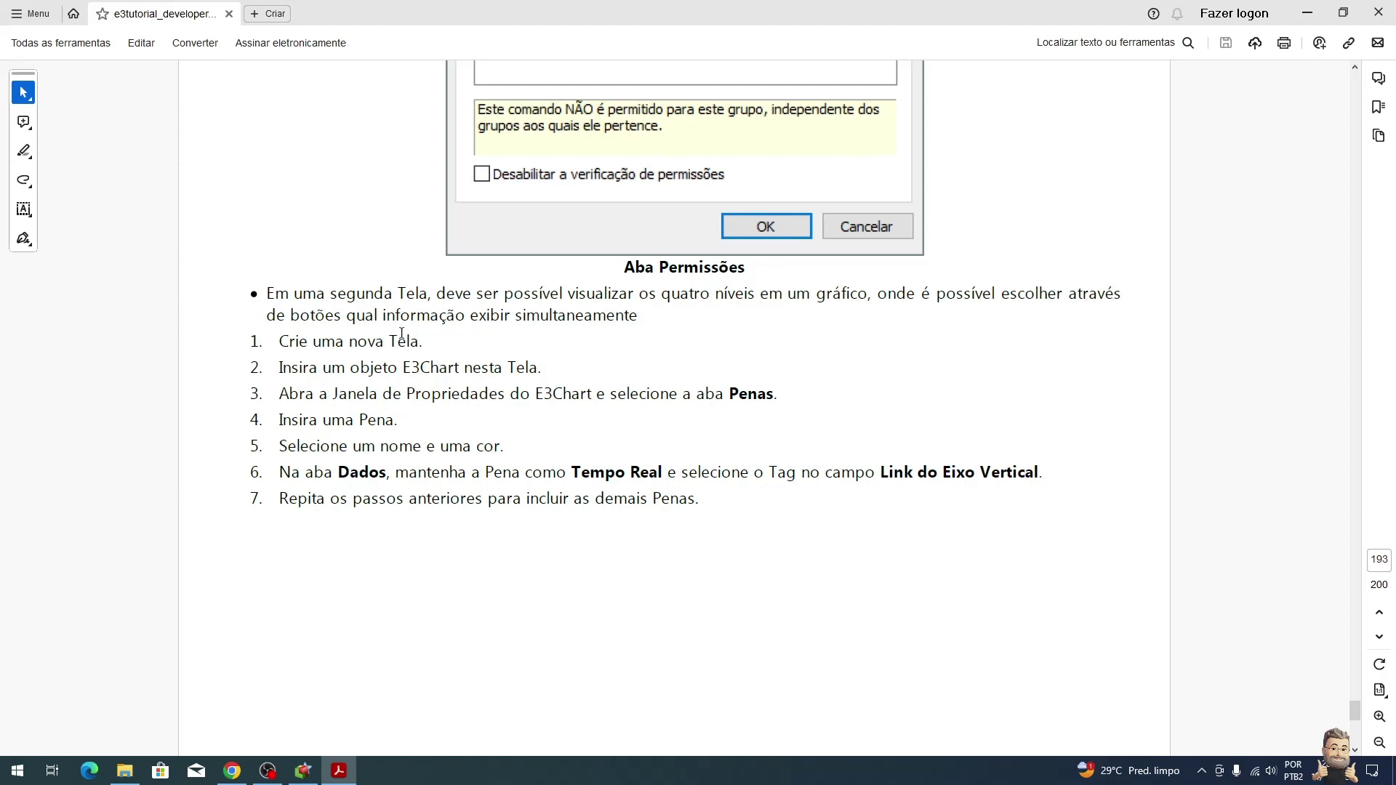
Step: Insert a new screen into the project from the screens context menu
key("alt+Tab")
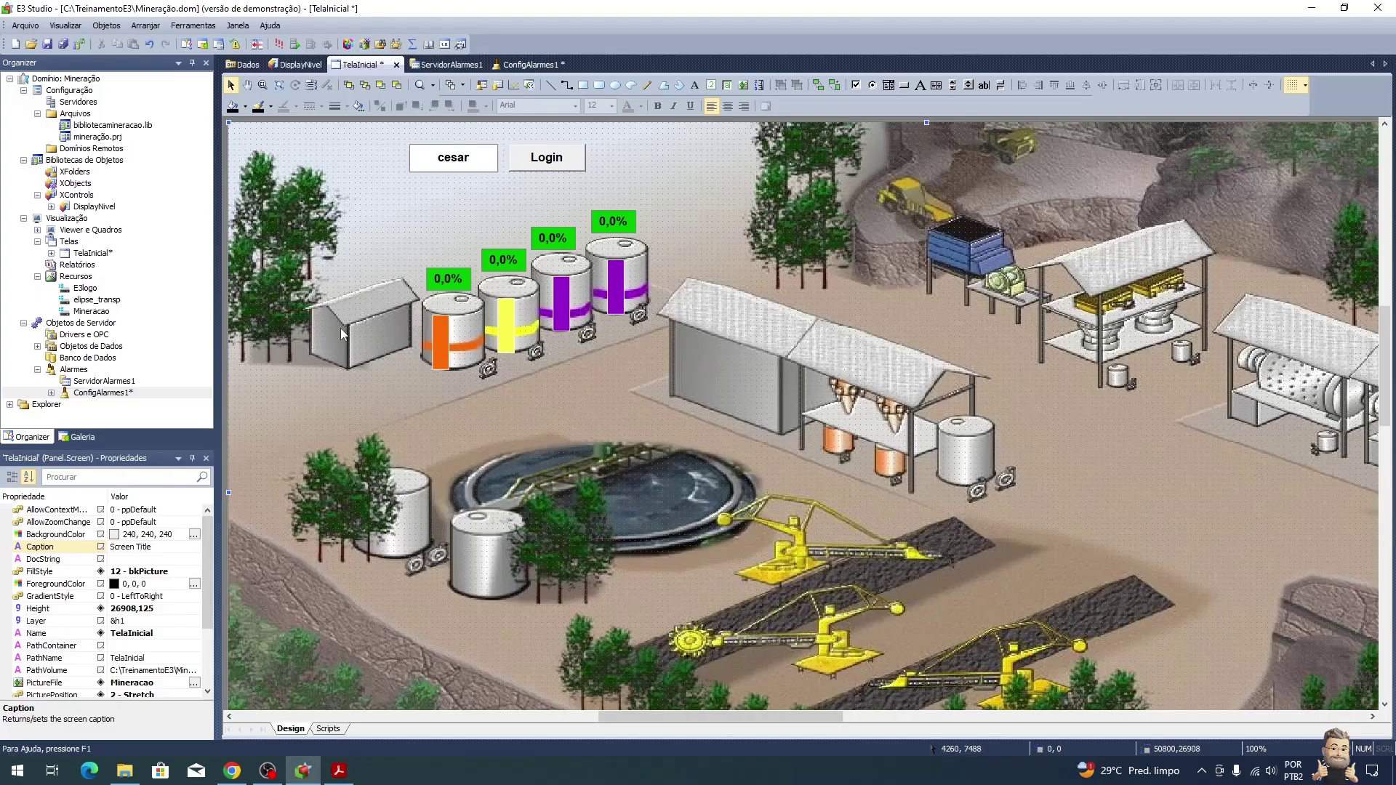
right_click(68, 244)
mouse_move(127, 255)
left_click(244, 256)
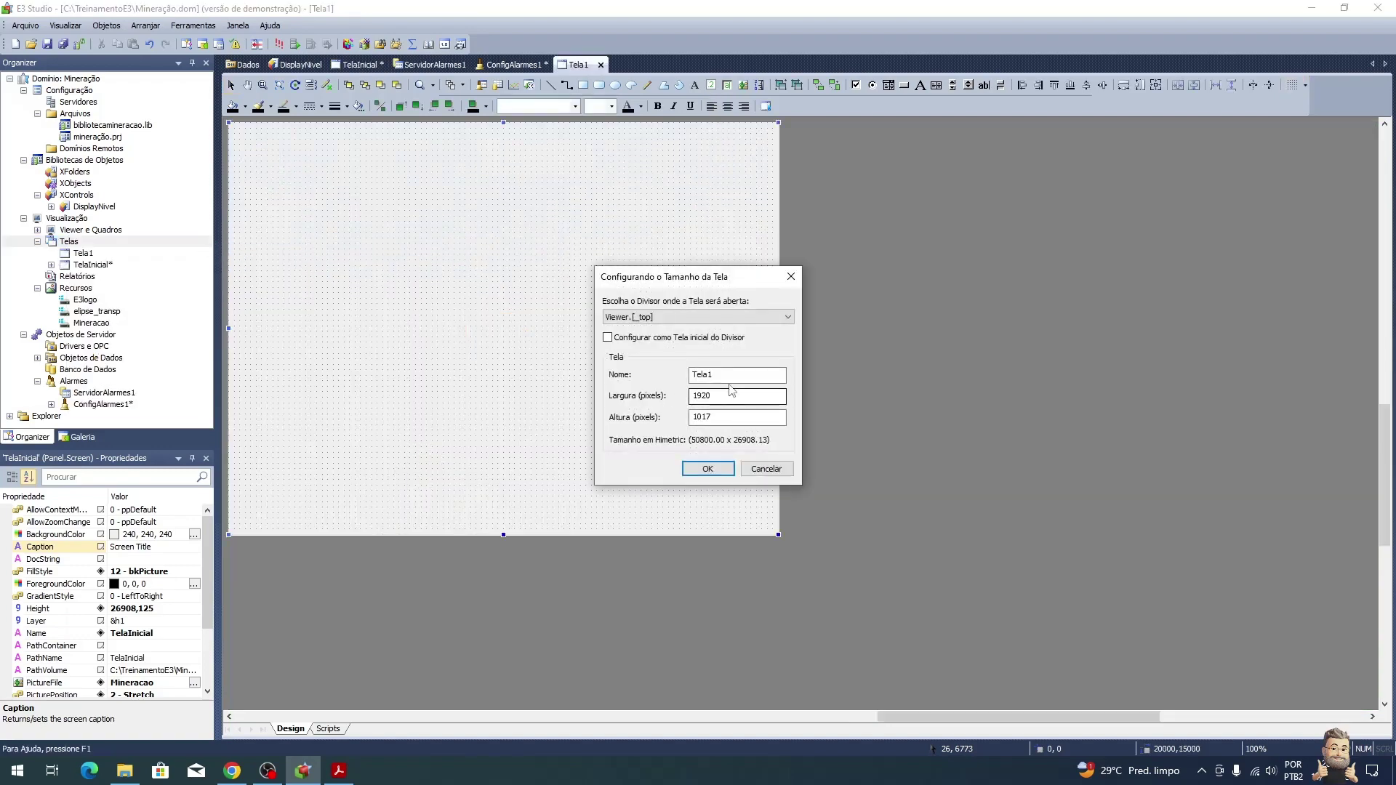
key("alt+Tab")
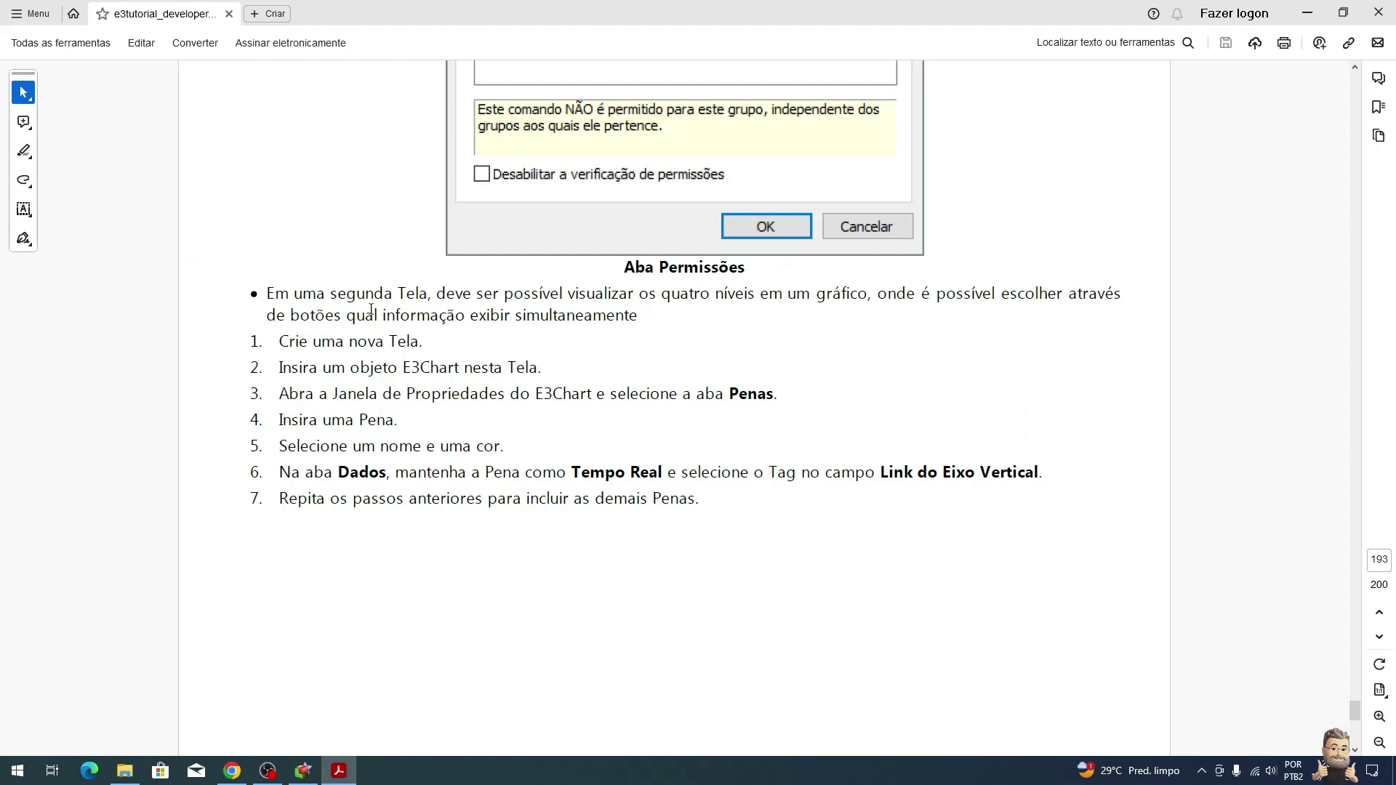
key("alt+Tab")
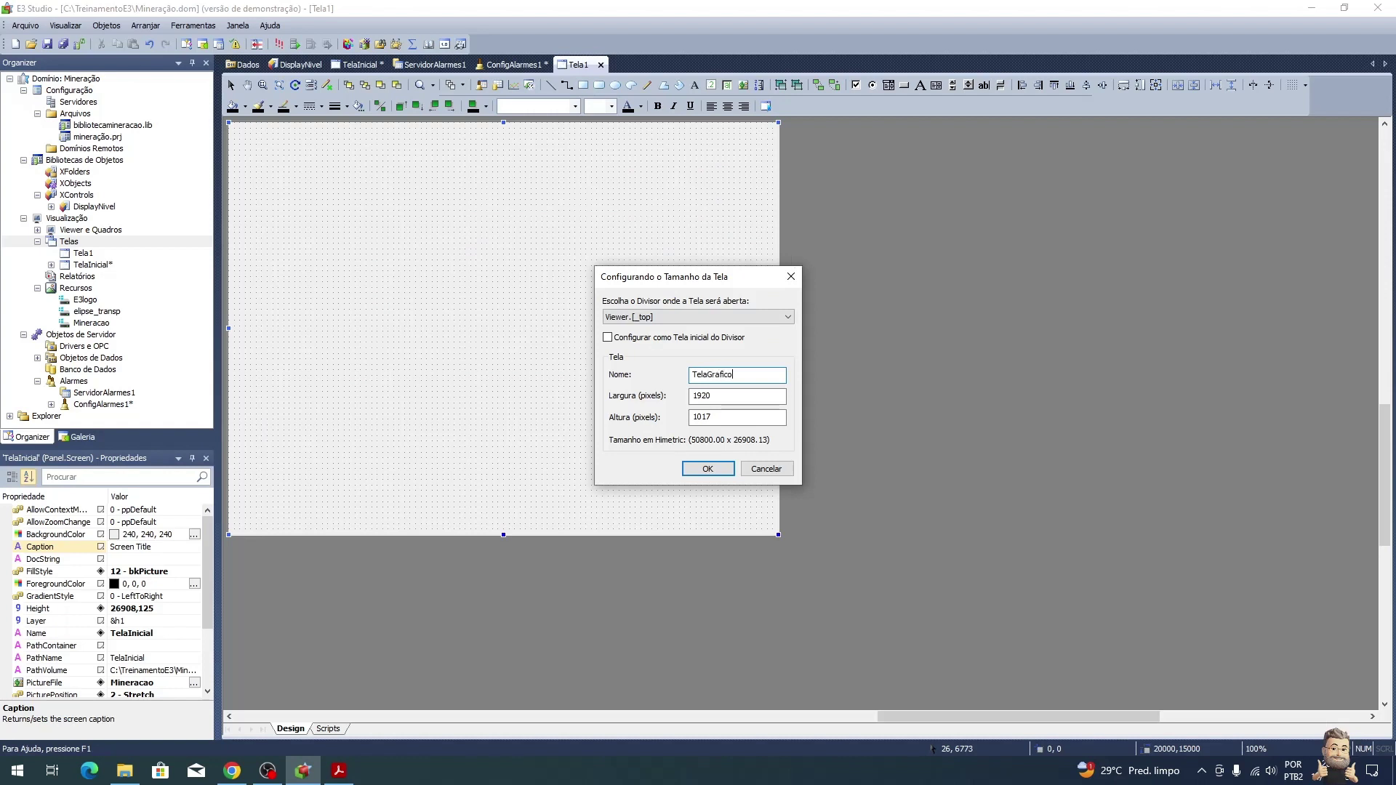
Step: Size the new TelaGrafico screen to width 800 and height 600 pixels
double_click(771, 396)
type("800")
key("Tab")
type("600")
left_click(709, 469)
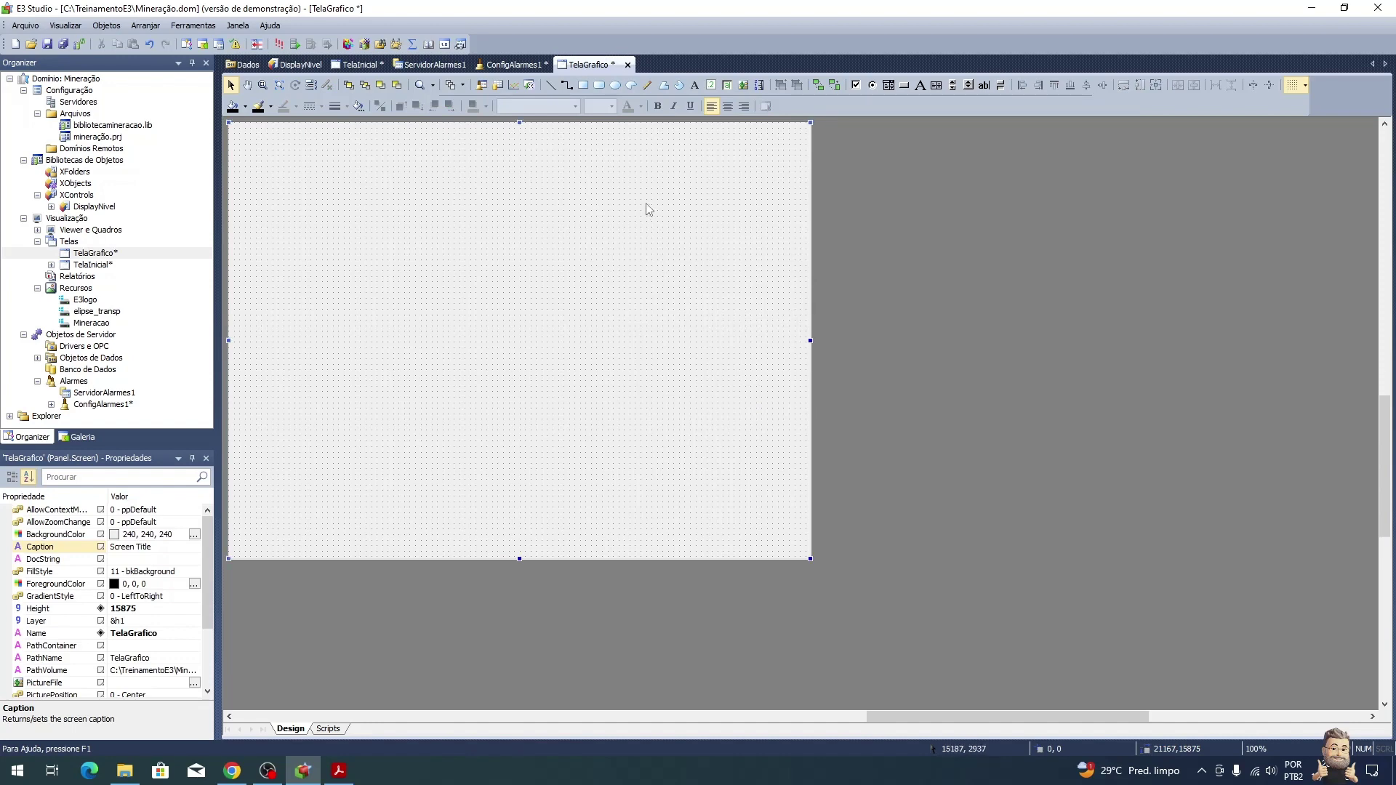
key("alt+Tab")
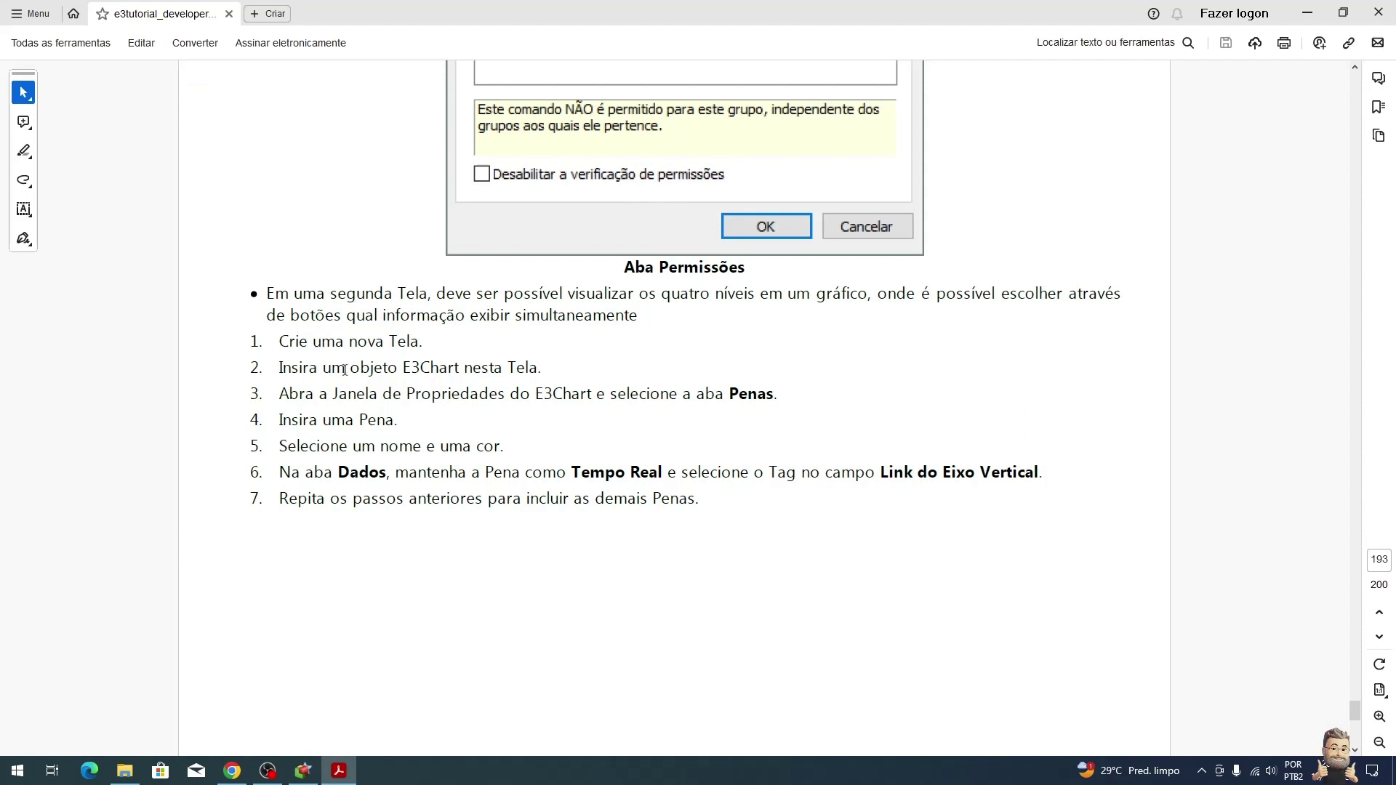
Step: Draw an E3Chart object across the top of the TelaGrafico screen
key("alt+Tab")
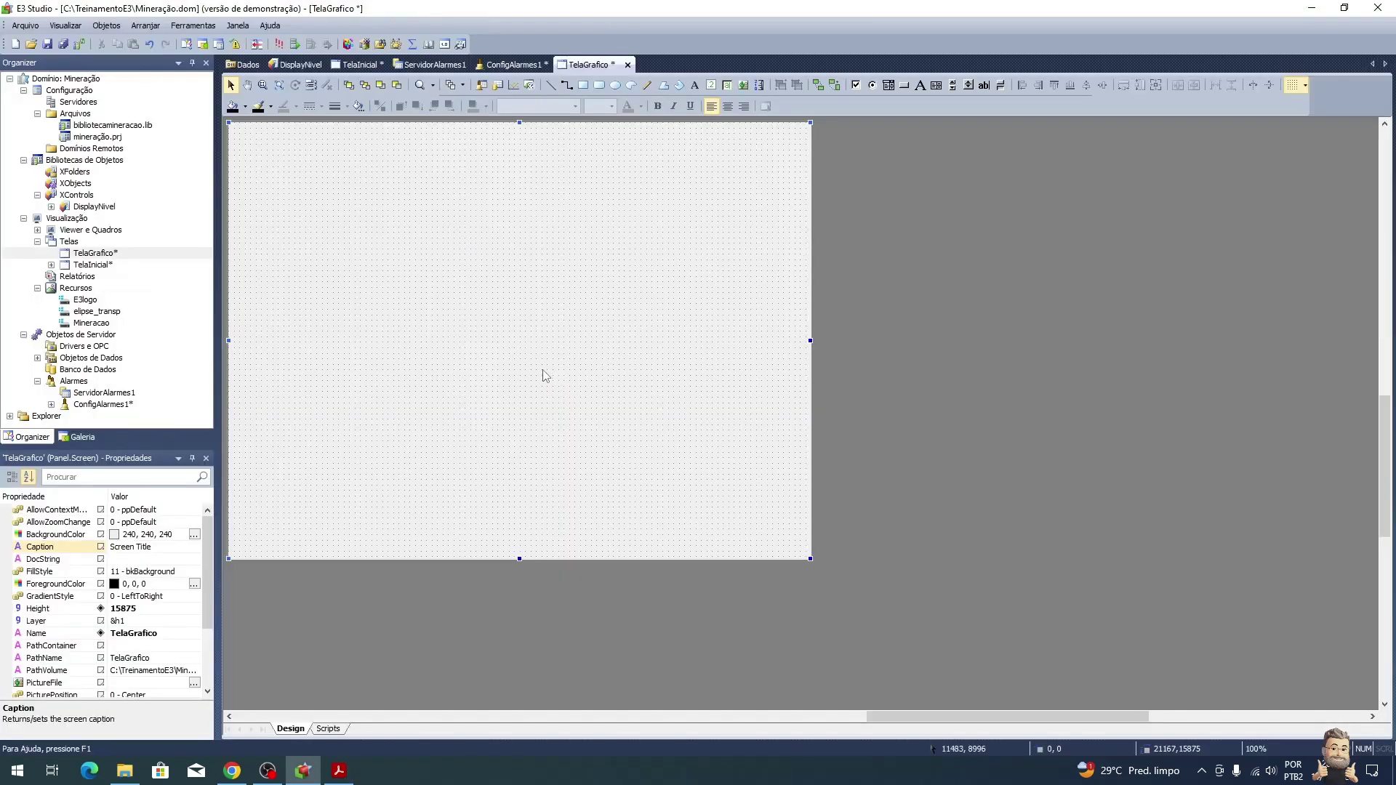
left_click(513, 85)
left_click_drag(235, 128, 735, 363)
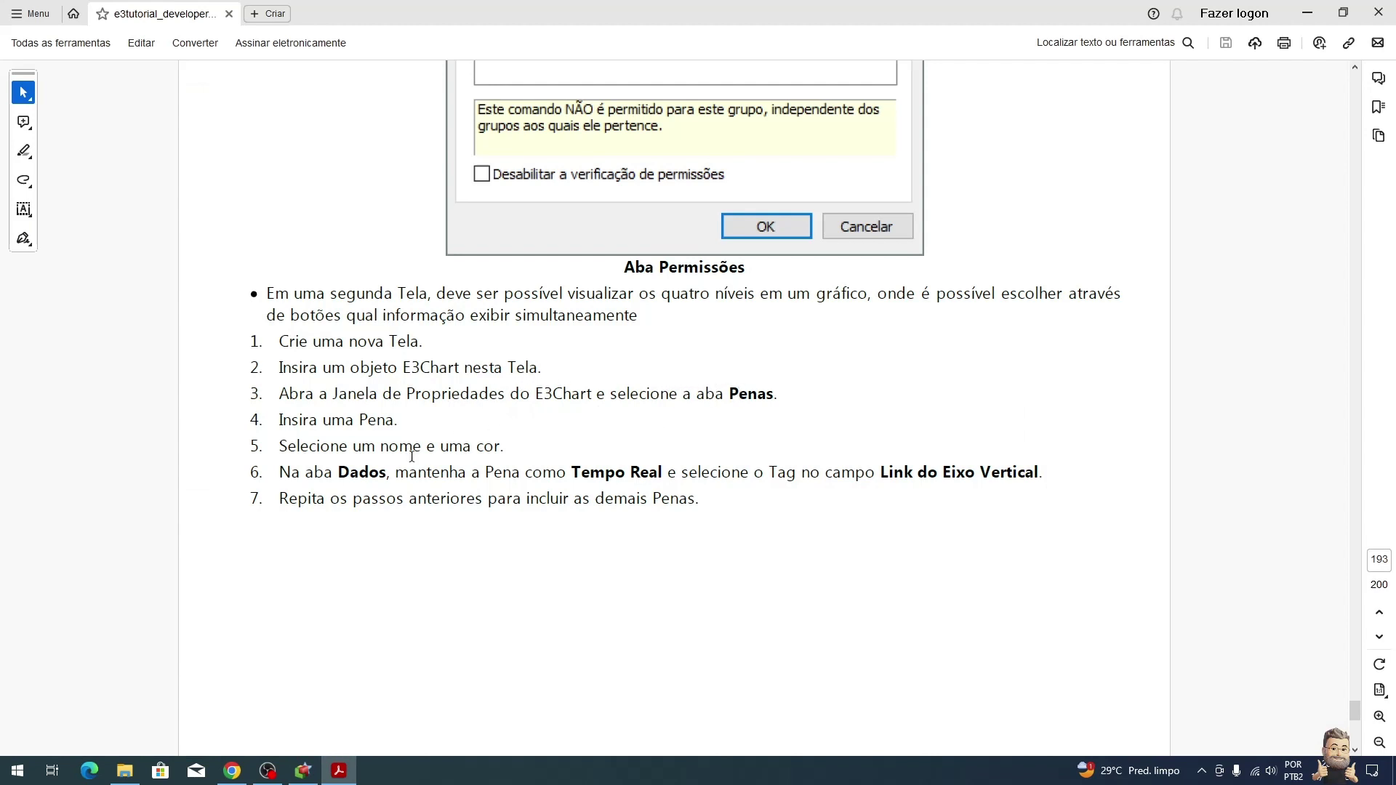
scroll(467, 451, "down", 1)
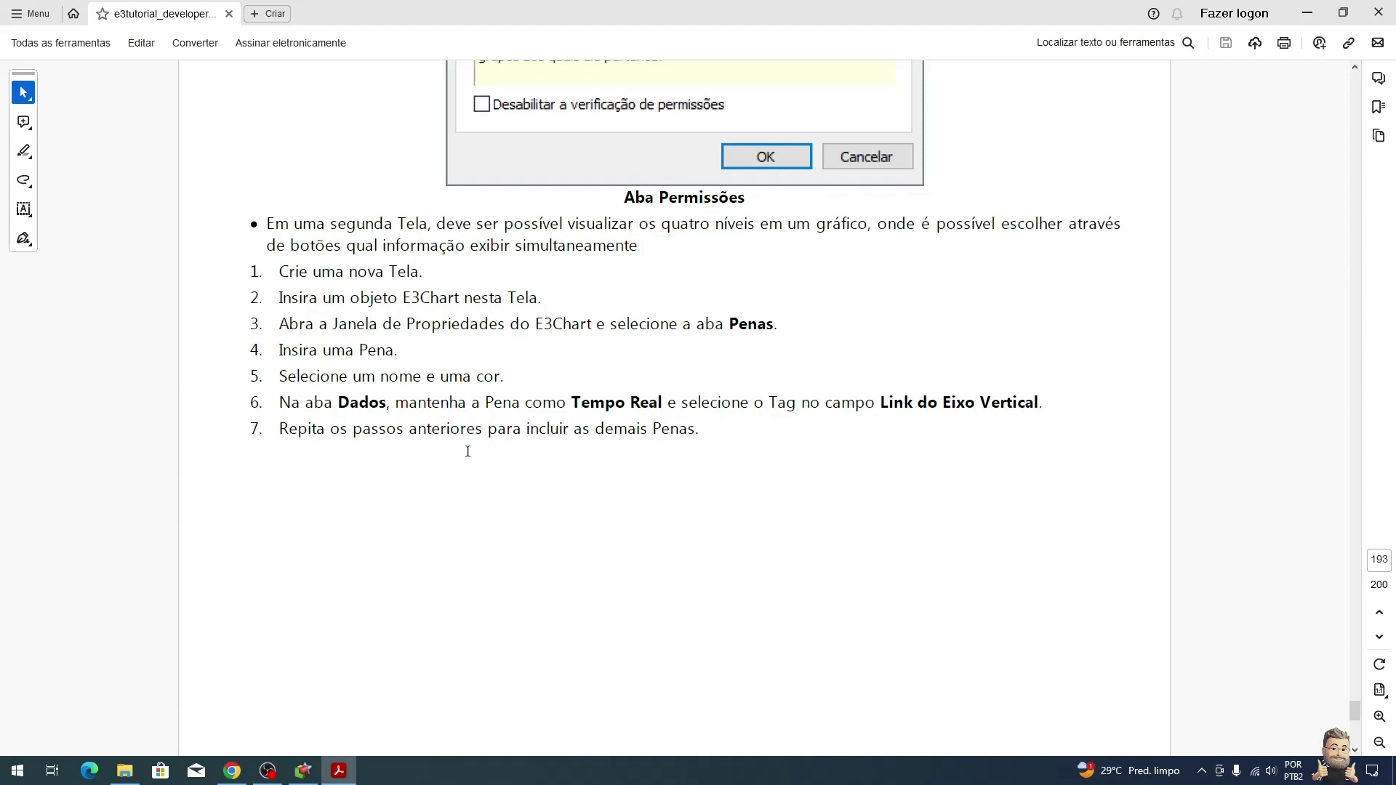
Step: Add a real-time pen in the chart's Penas properties and name it Nível1
key("alt+Tab")
right_click(490, 201)
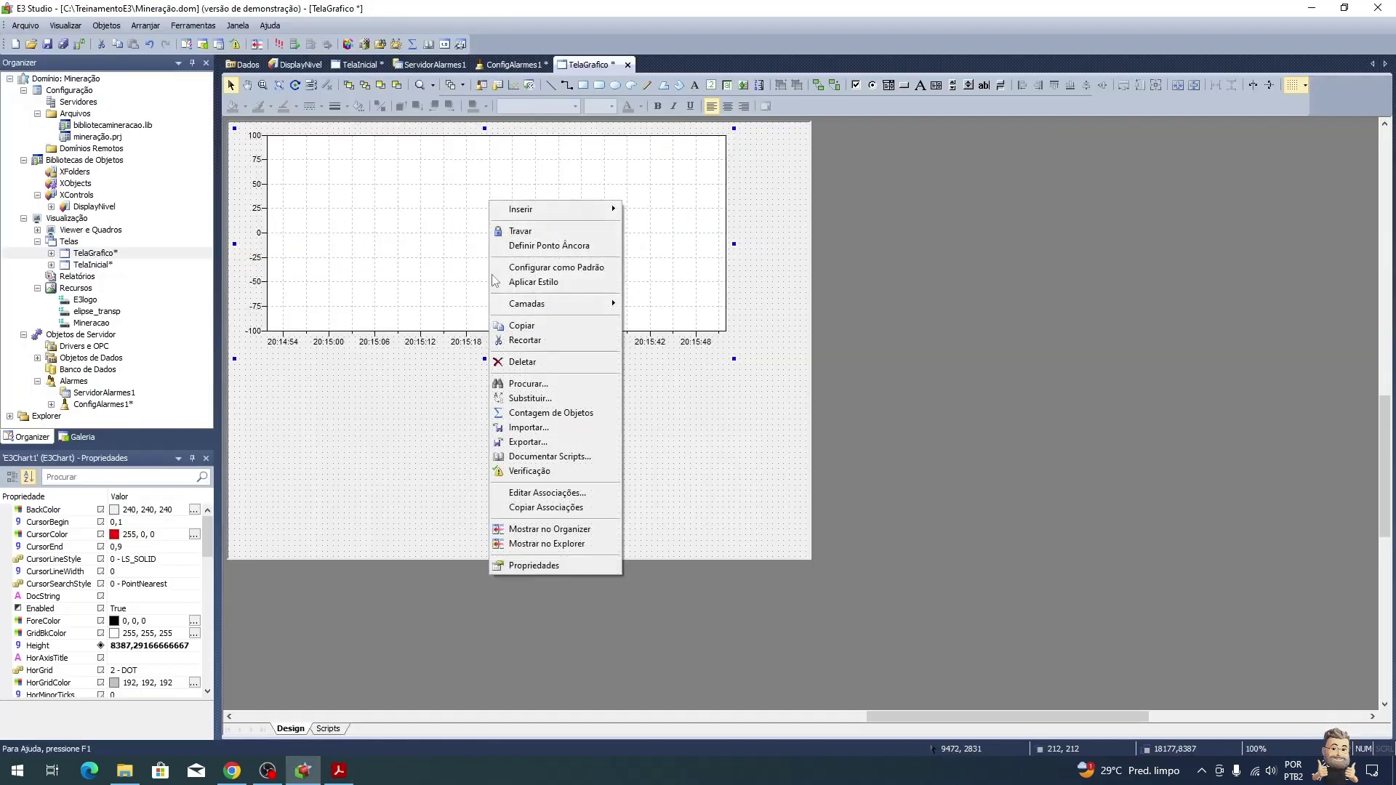
left_click(560, 565)
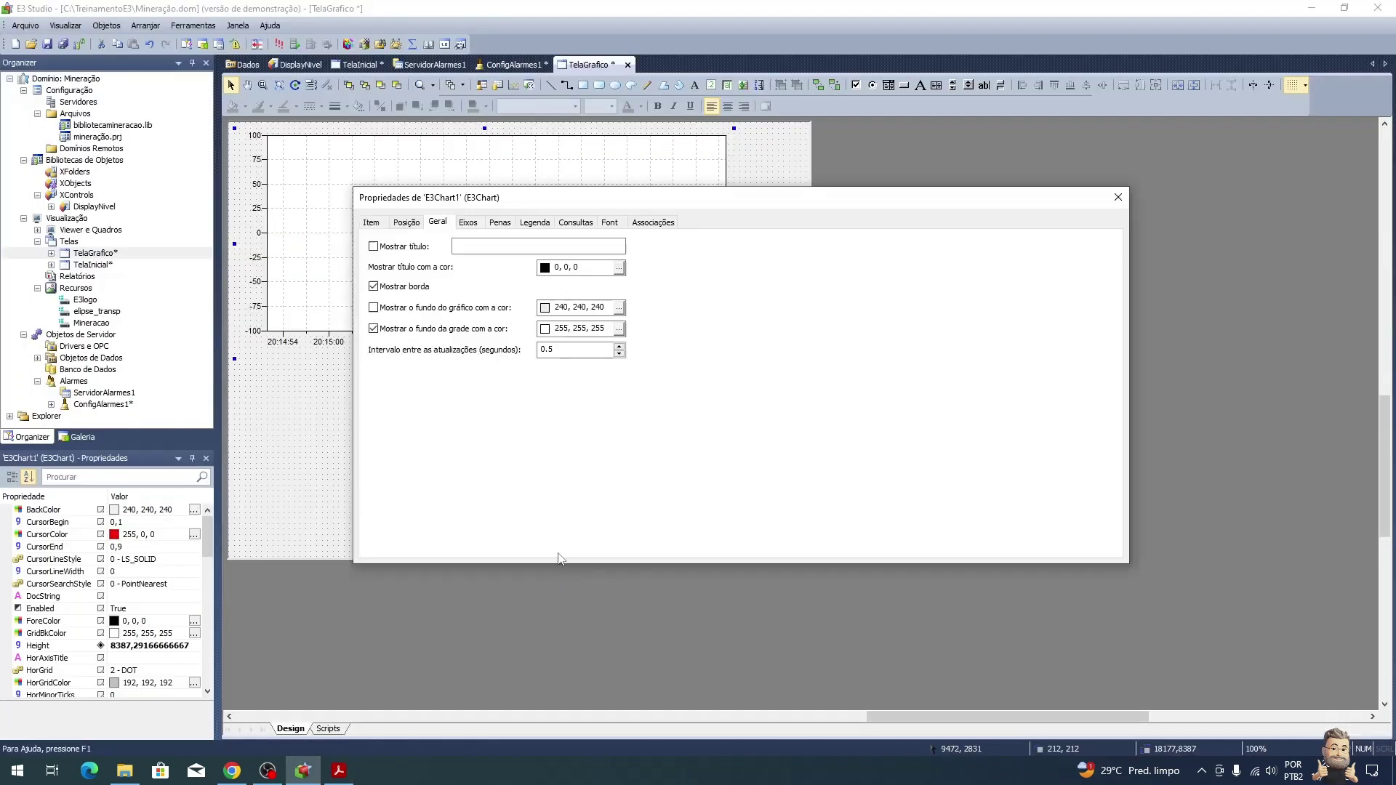
left_click(499, 223)
left_click(377, 247)
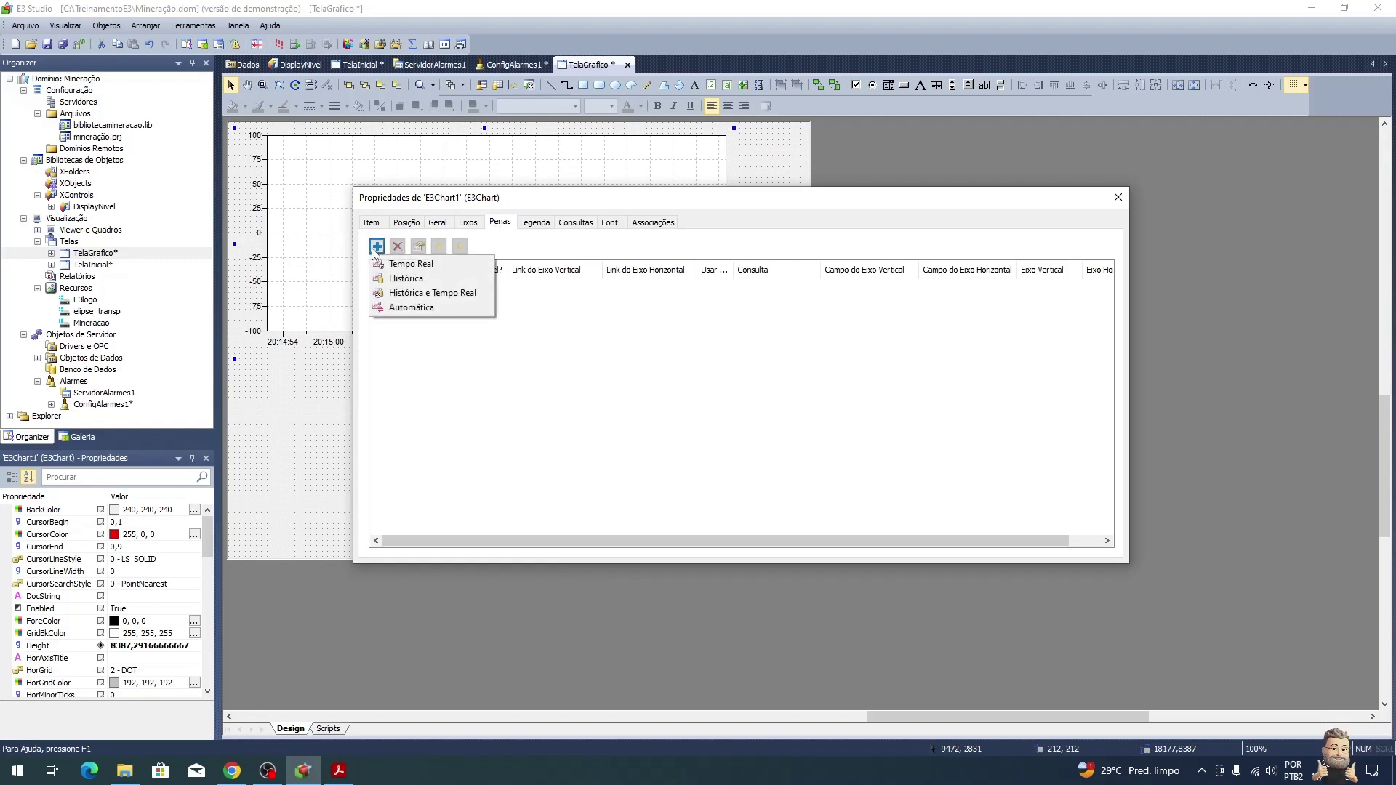
left_click(410, 265)
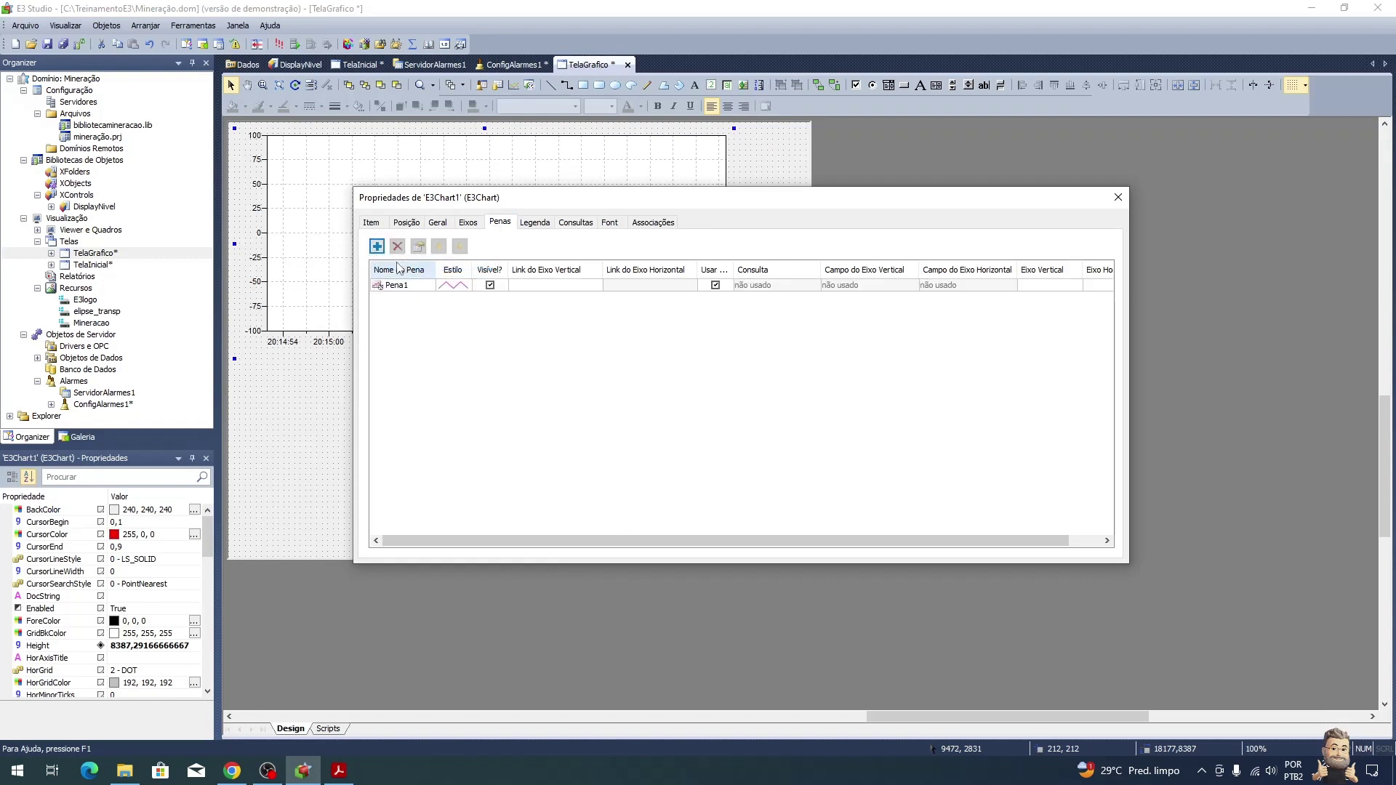
left_click(418, 288)
left_click(419, 285)
type("Nível1")
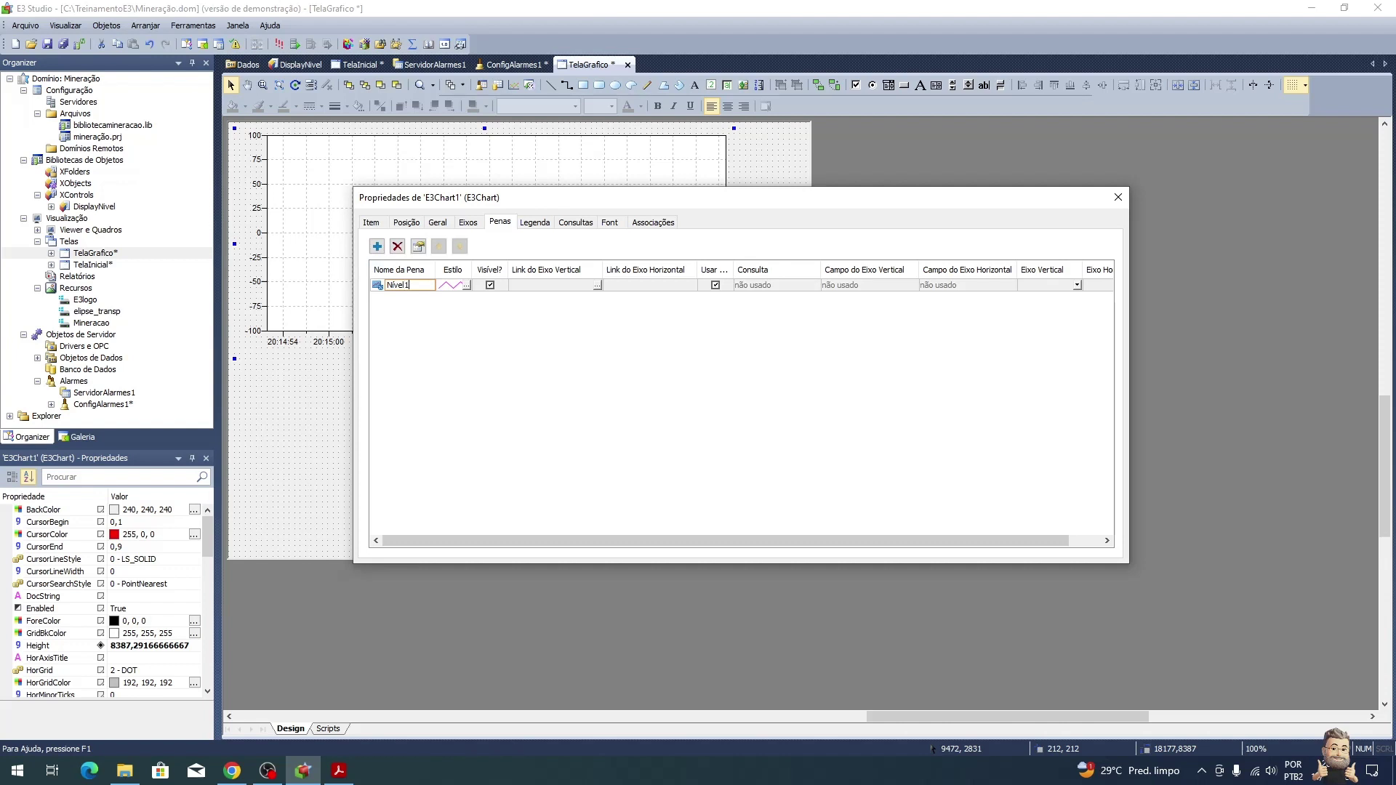
key("Return")
Step: Give the Nível1 pen a 2-pixel line style
left_click(466, 285)
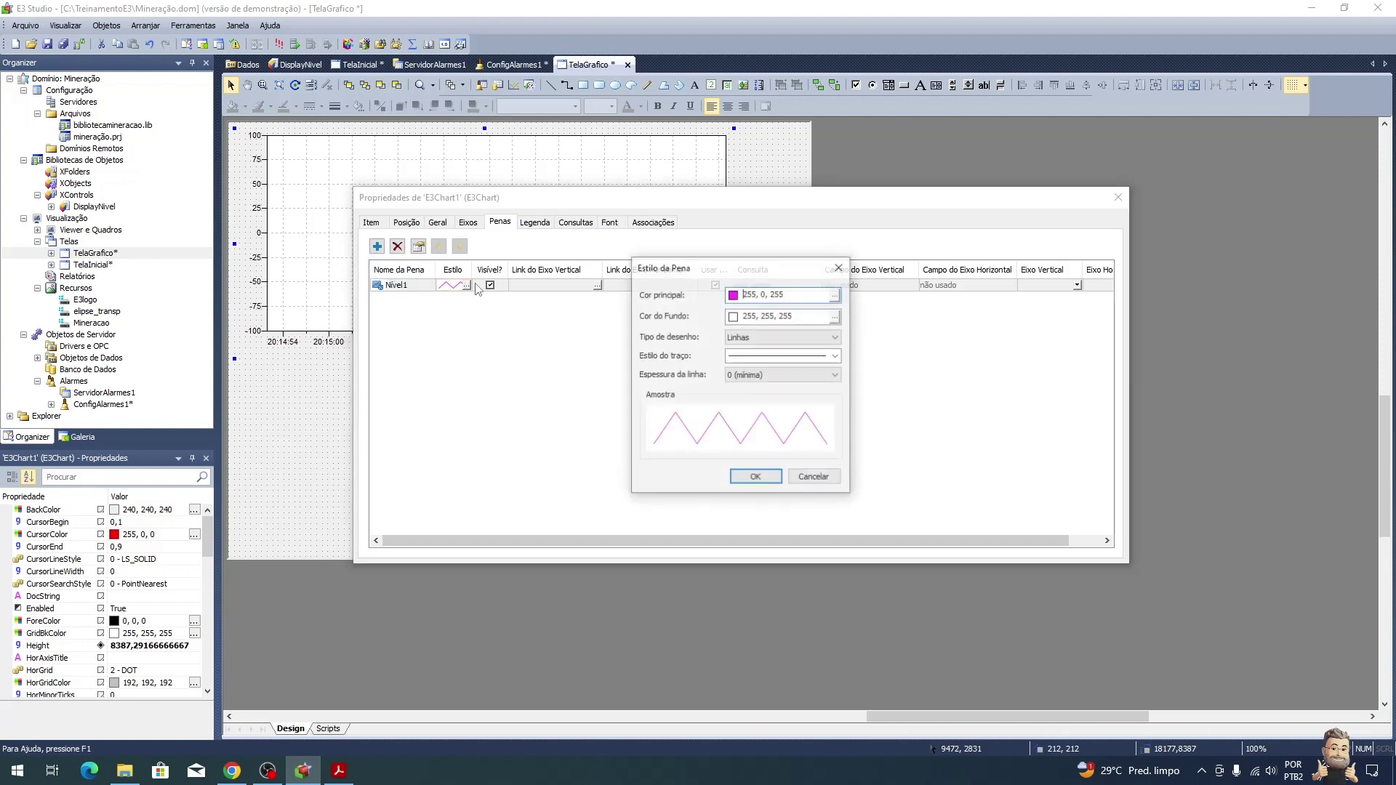
left_click(829, 377)
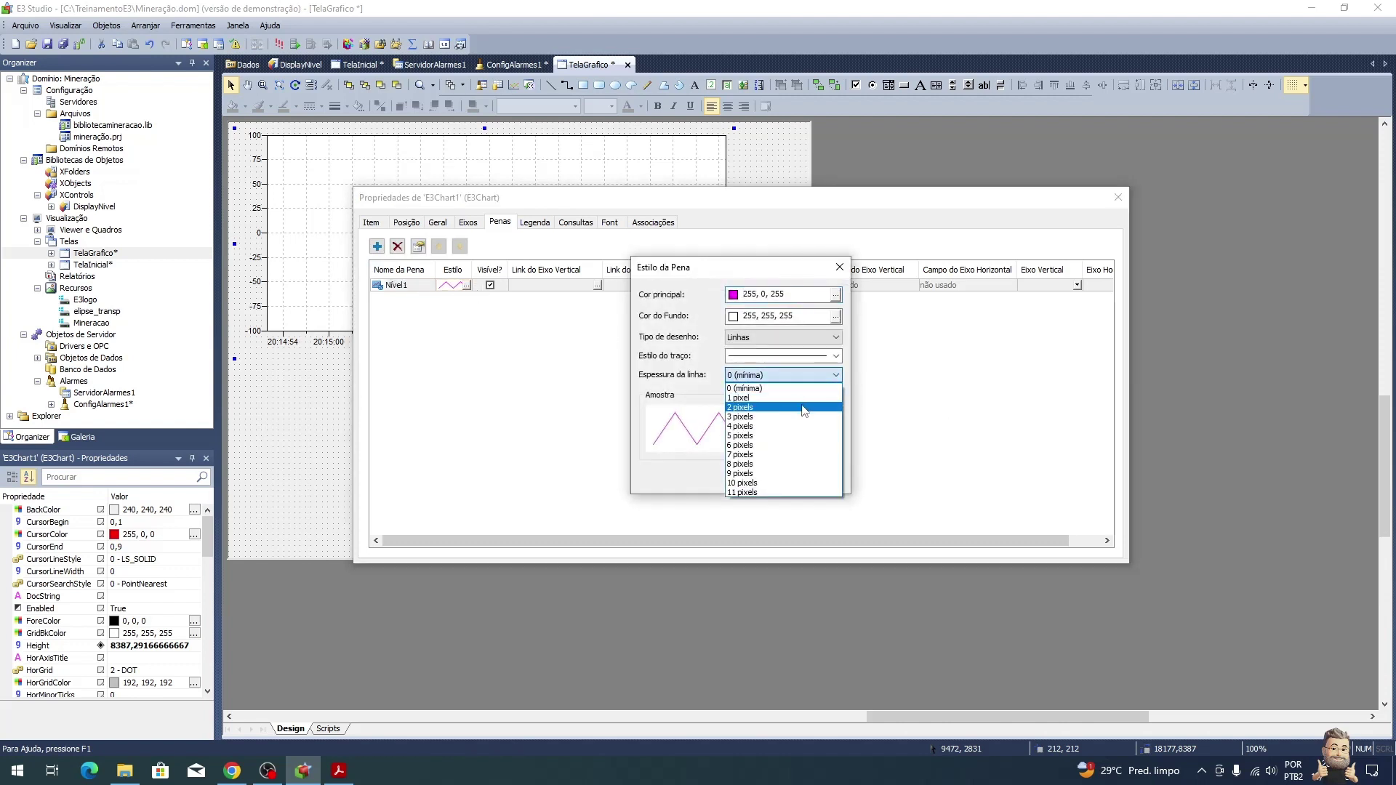
left_click(799, 407)
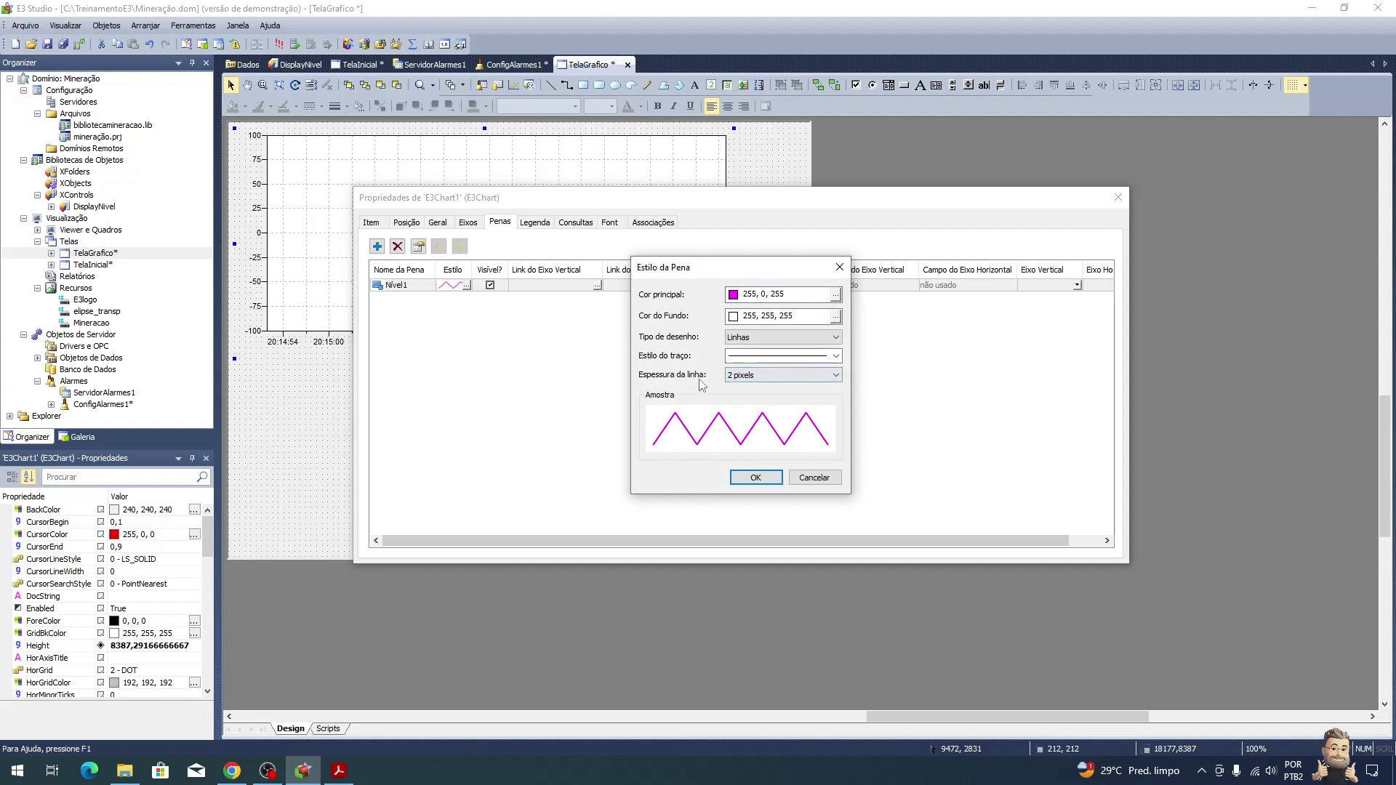
left_click(756, 480)
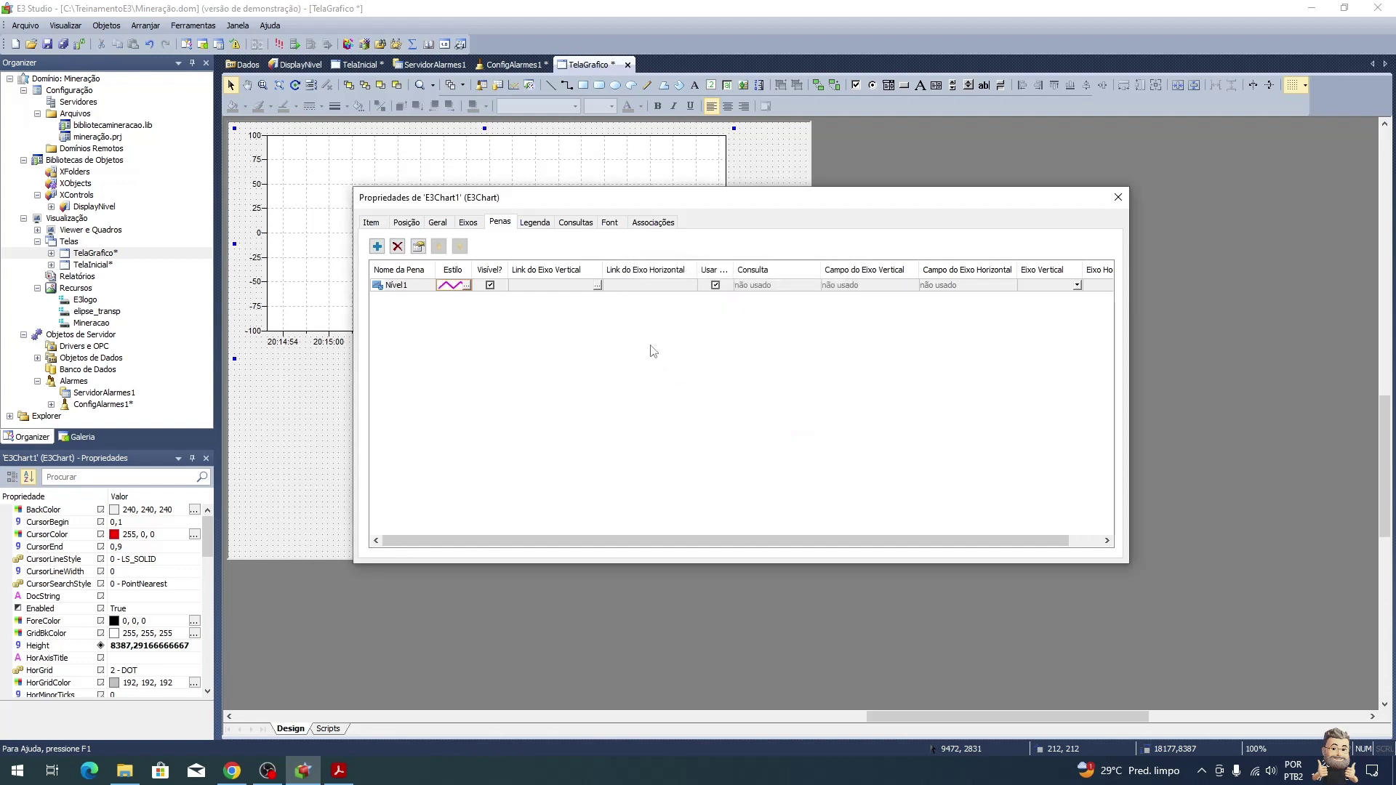
Step: Link Nível1's vertical axis to Dados.Nivel1.Value through AppBrowser
left_click(597, 285)
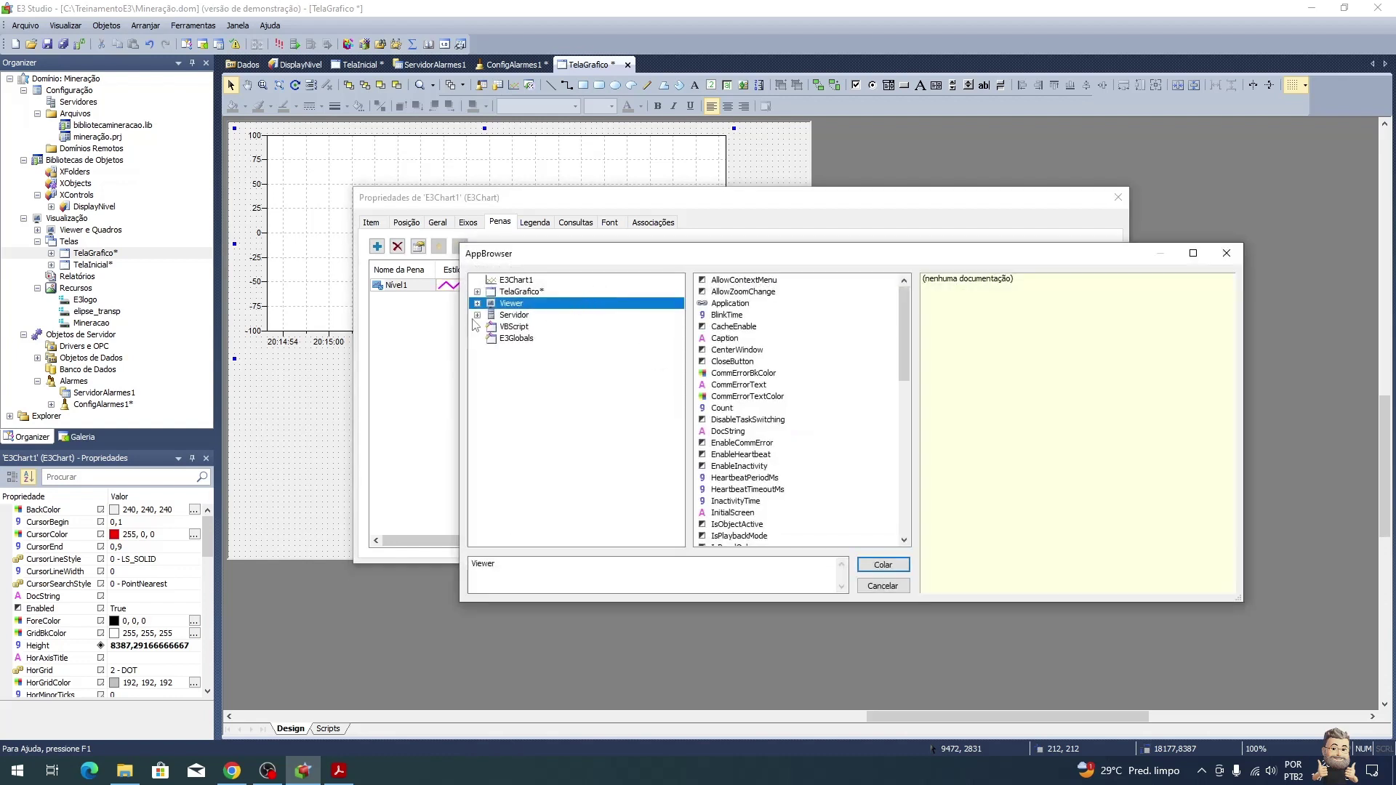
left_click(477, 316)
left_click(492, 350)
left_click(537, 362)
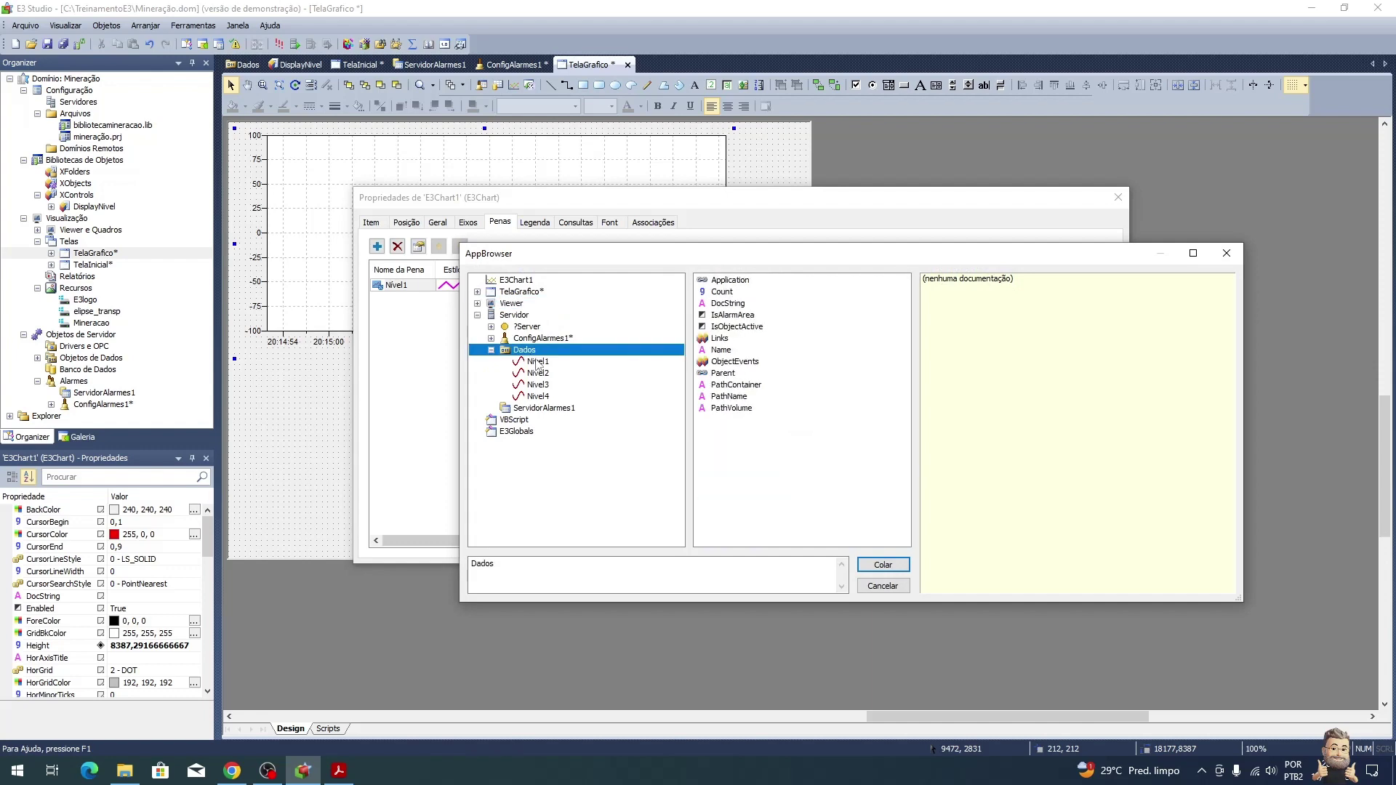
left_click(720, 280)
key("Return")
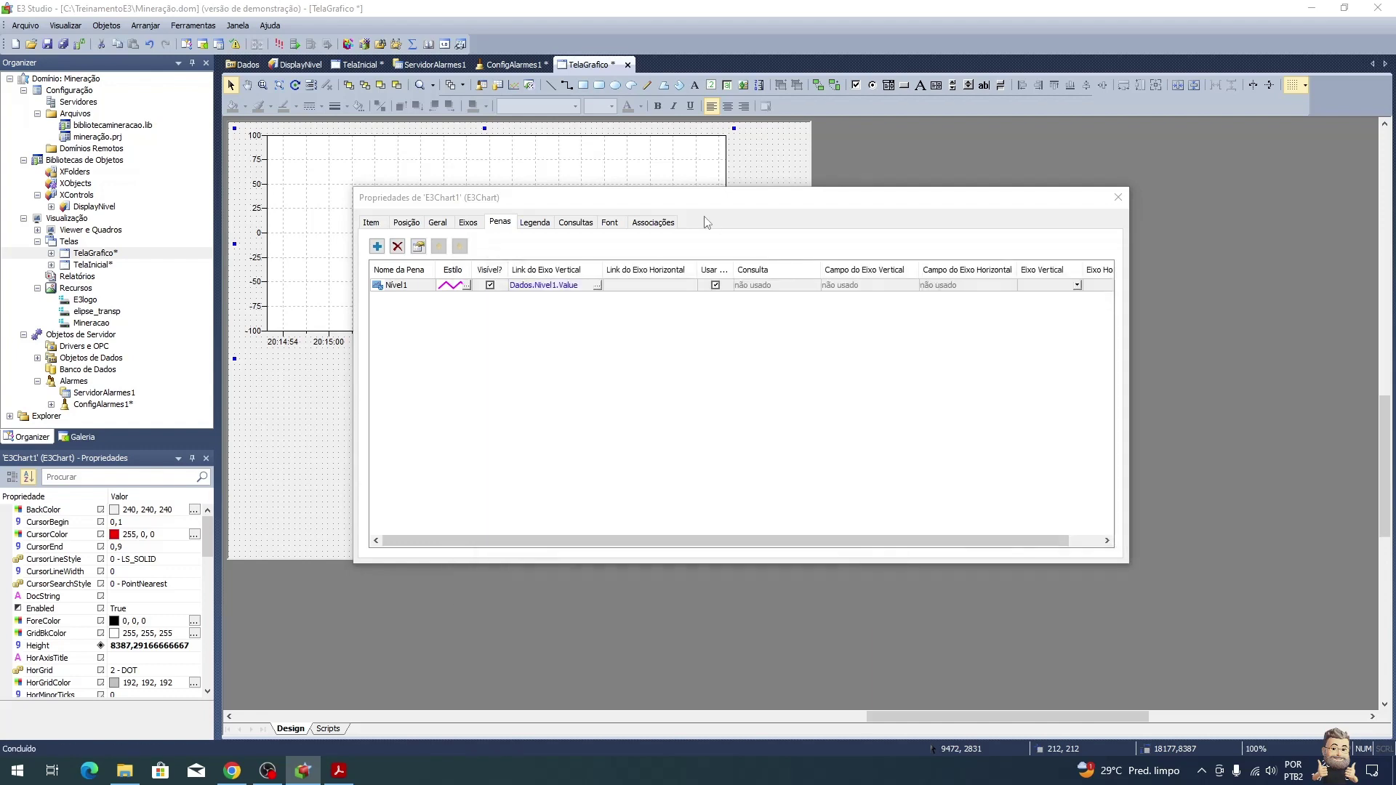
key("alt+Tab")
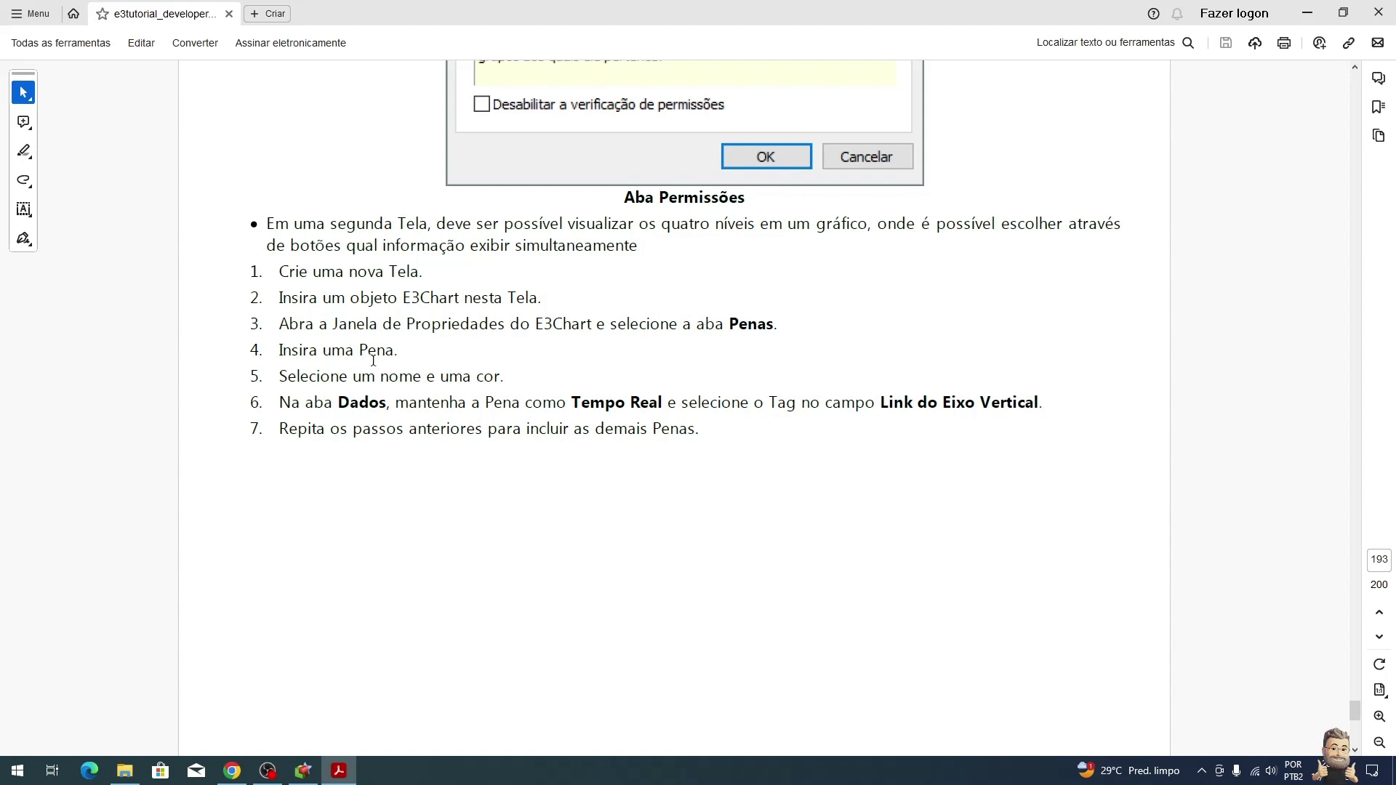
scroll(374, 361, "down", 2)
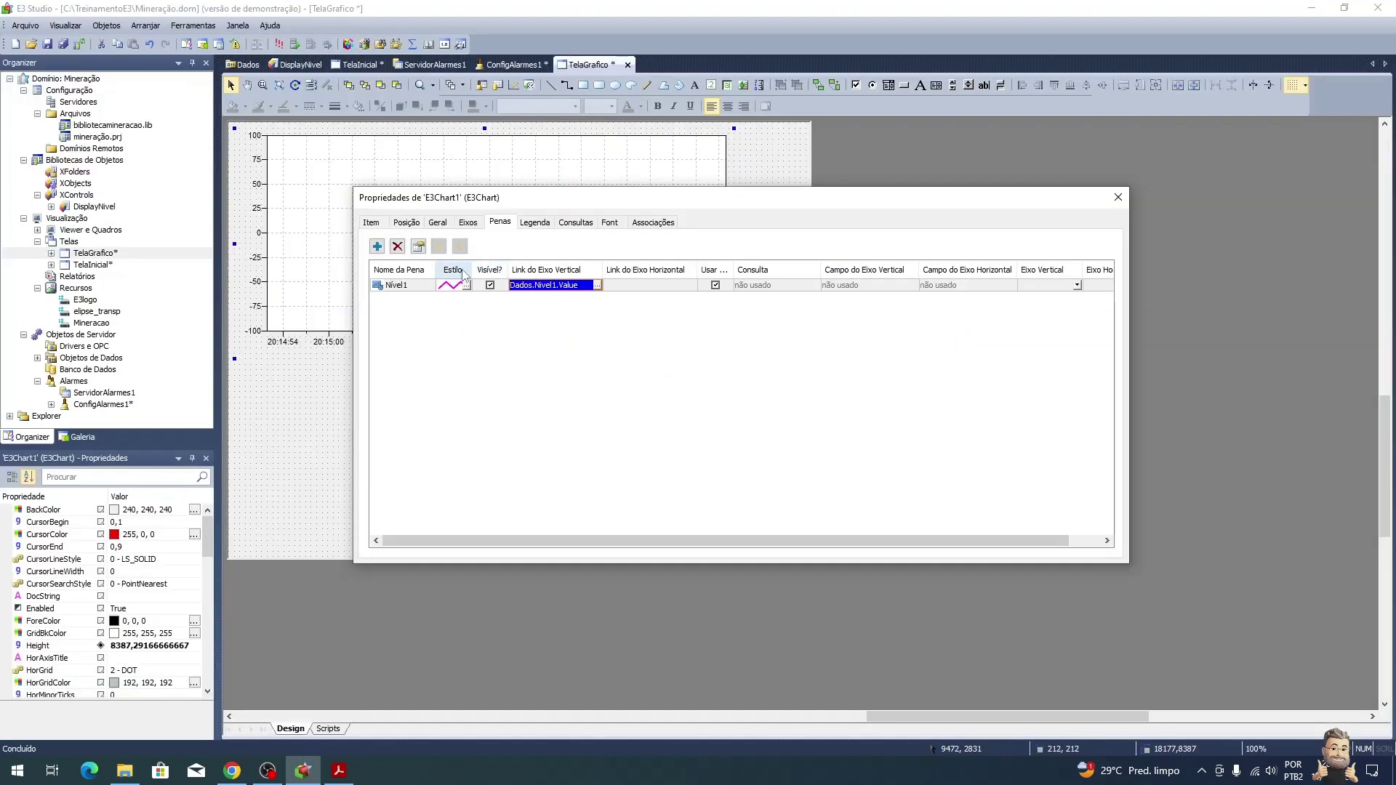
Step: Add a second real-time pen named Nível2
left_click(377, 247)
left_click(396, 264)
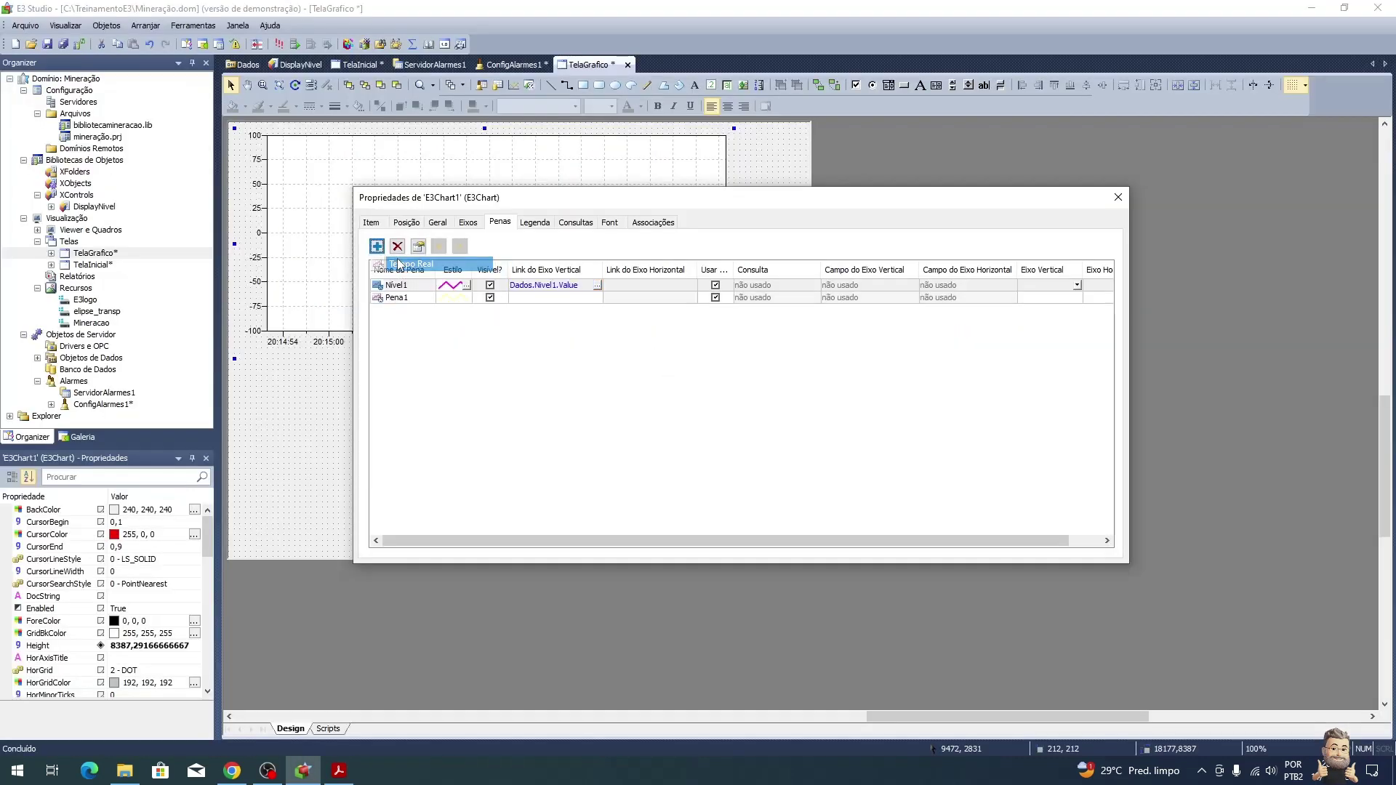
key("BackSpace")
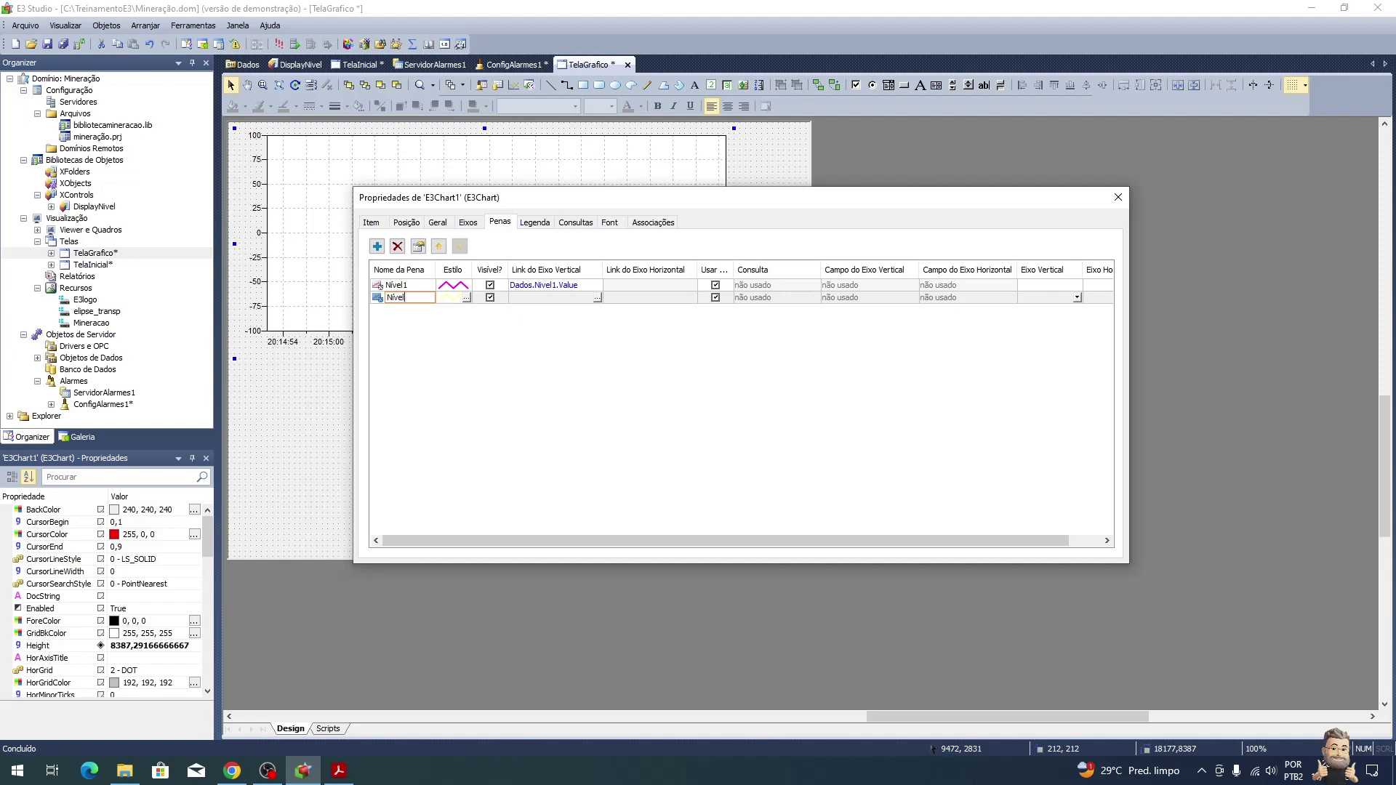
type("Nível2")
key("Return")
Step: Make the Nível2 pen a red line 2 pixels thick
left_click(467, 297)
left_click(836, 294)
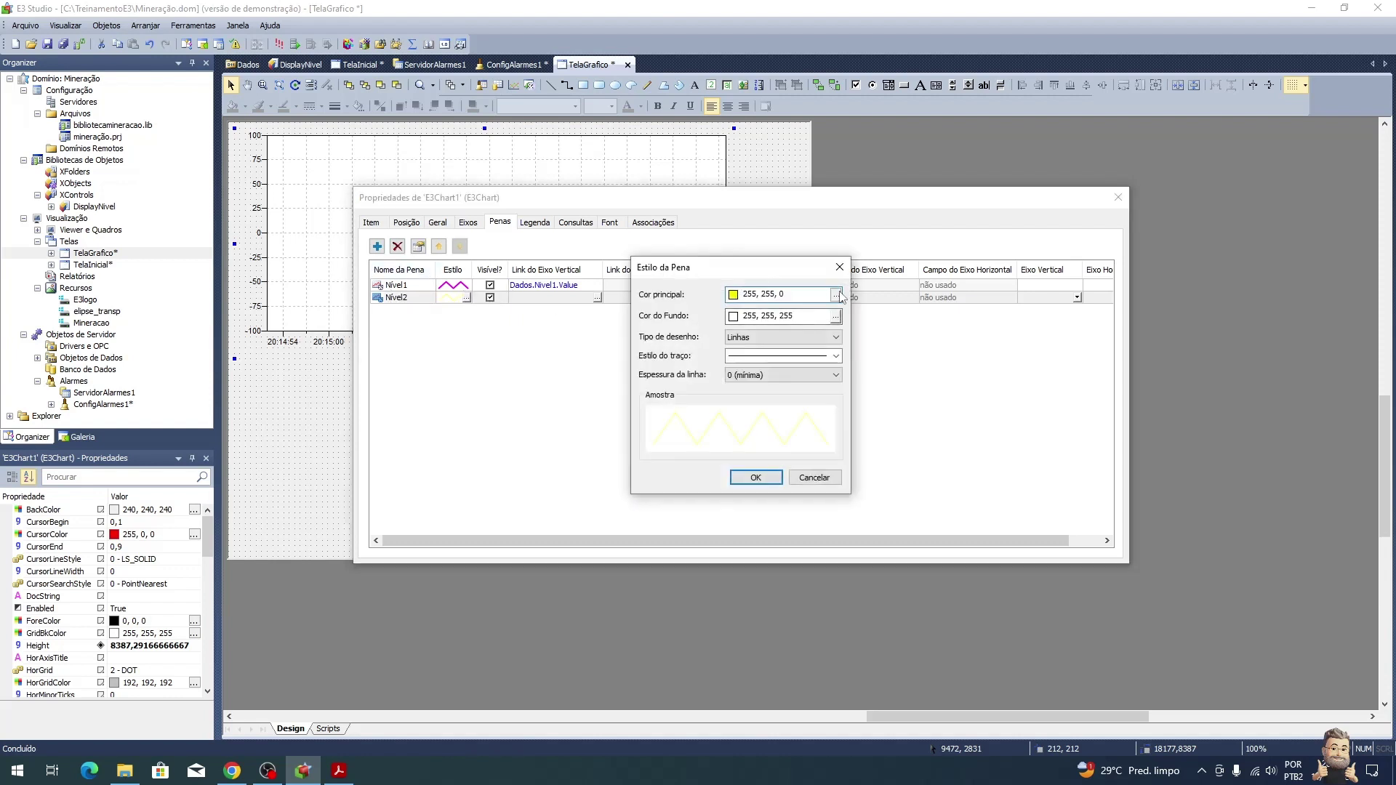
left_click(738, 373)
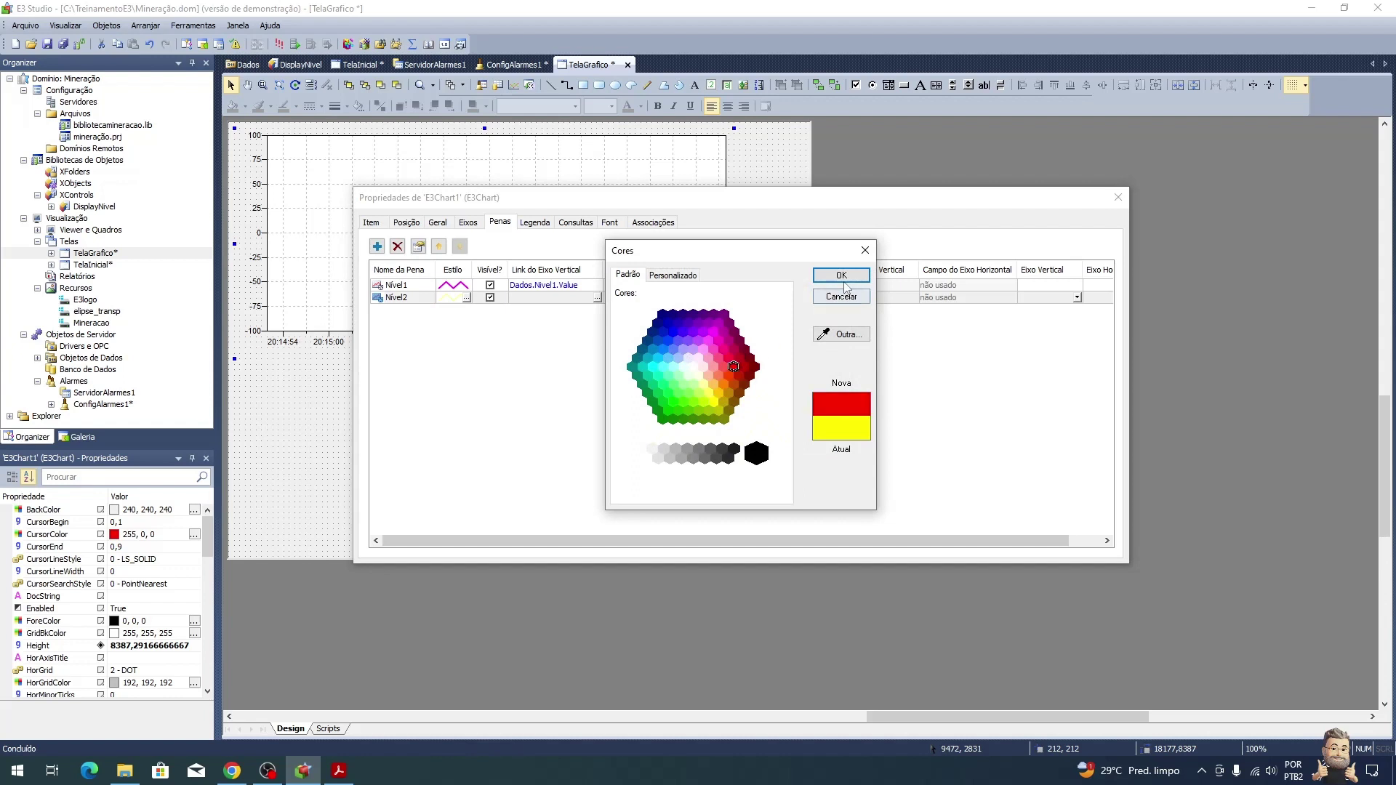
left_click(842, 275)
left_click(800, 375)
left_click(800, 412)
left_click(756, 478)
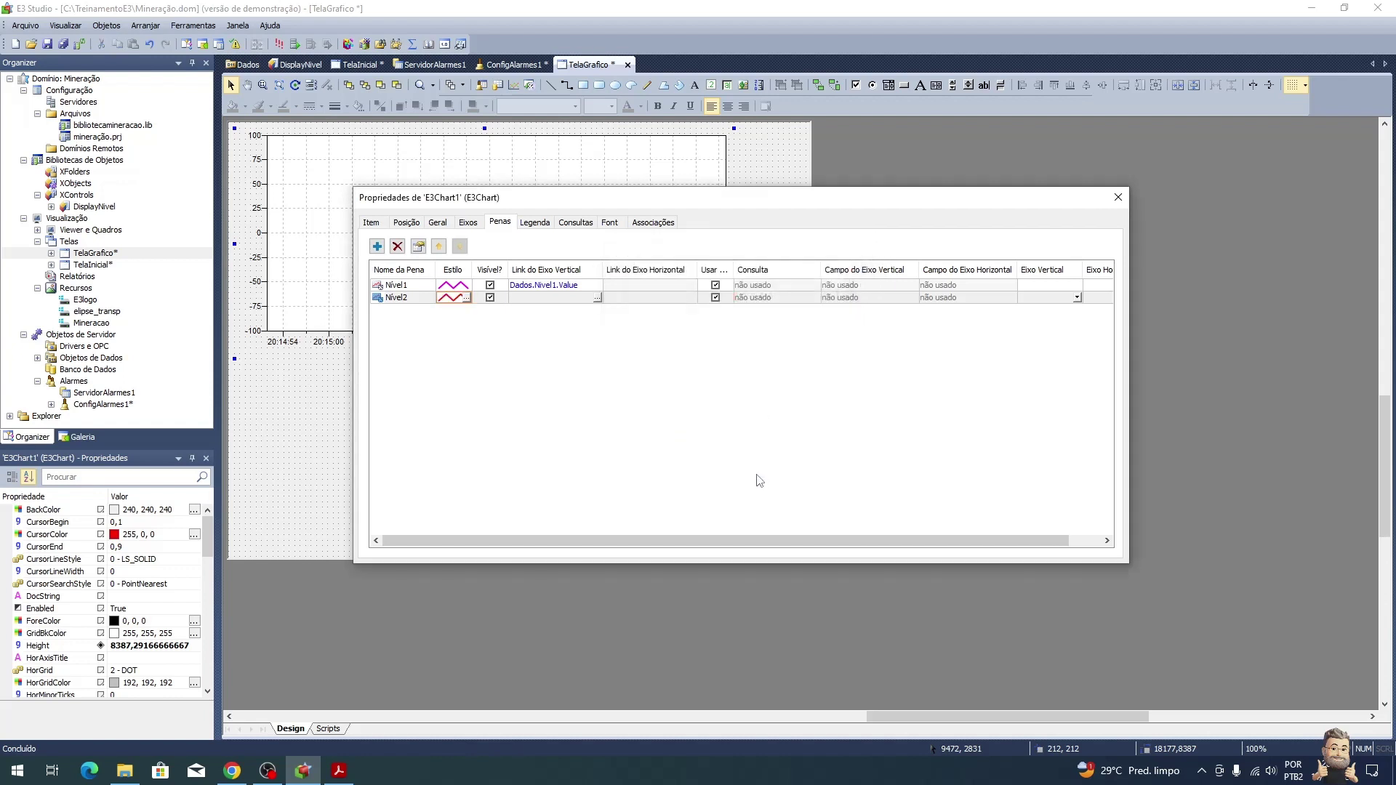
Step: Paste Dados.Nivel2.Value from AppBrowser as Nível2's vertical axis link
left_click(597, 298)
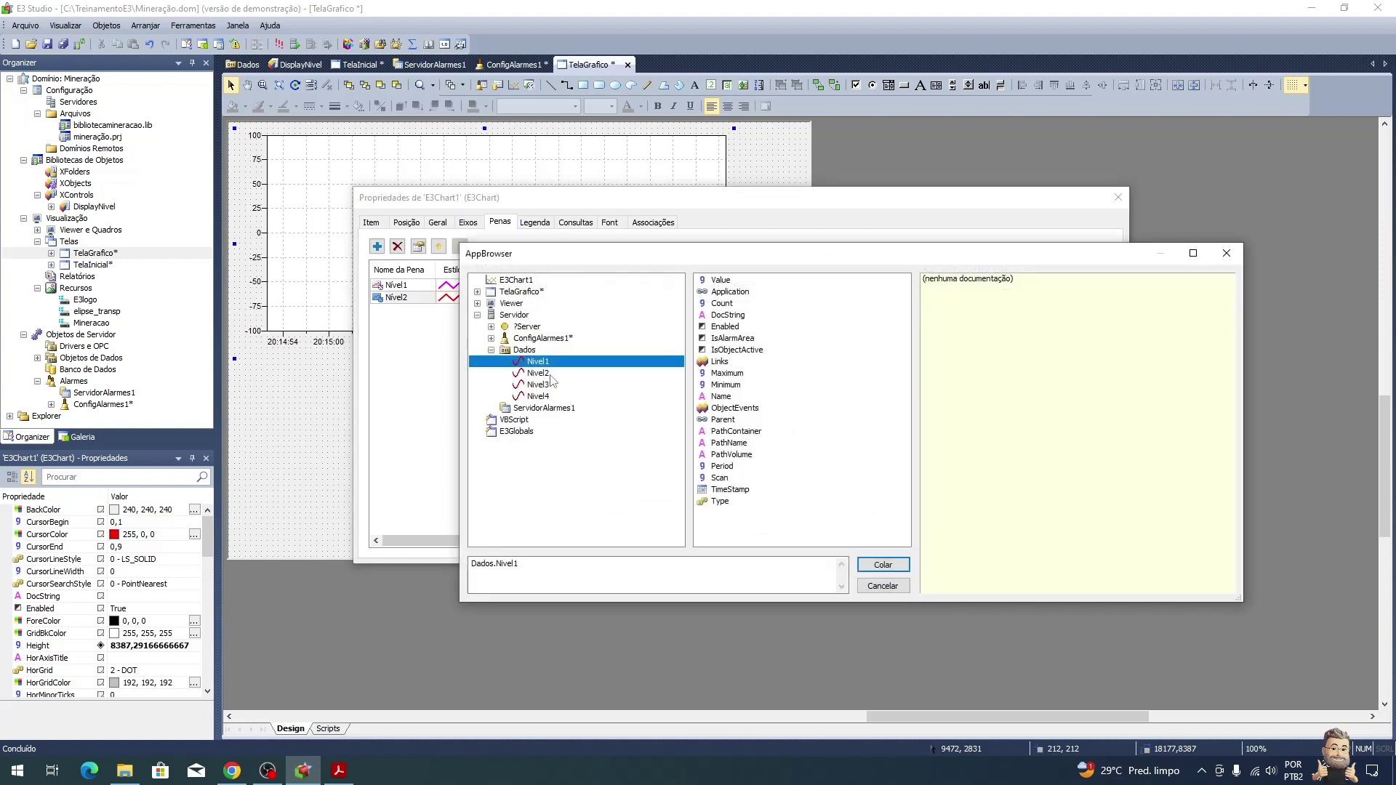
left_click(557, 374)
left_click(721, 280)
left_click(906, 563)
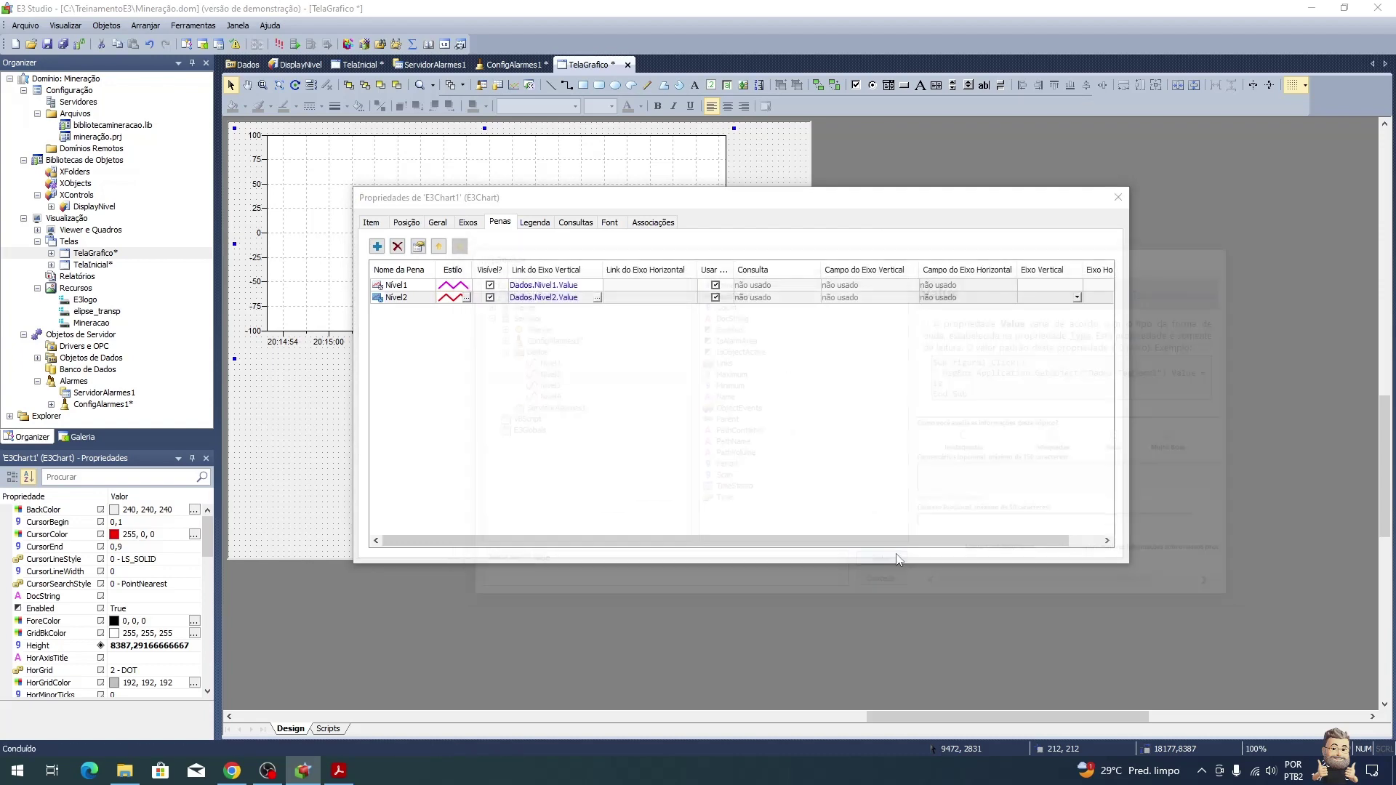
Step: Add a third real-time pen and begin naming it
left_click(376, 247)
left_click(410, 264)
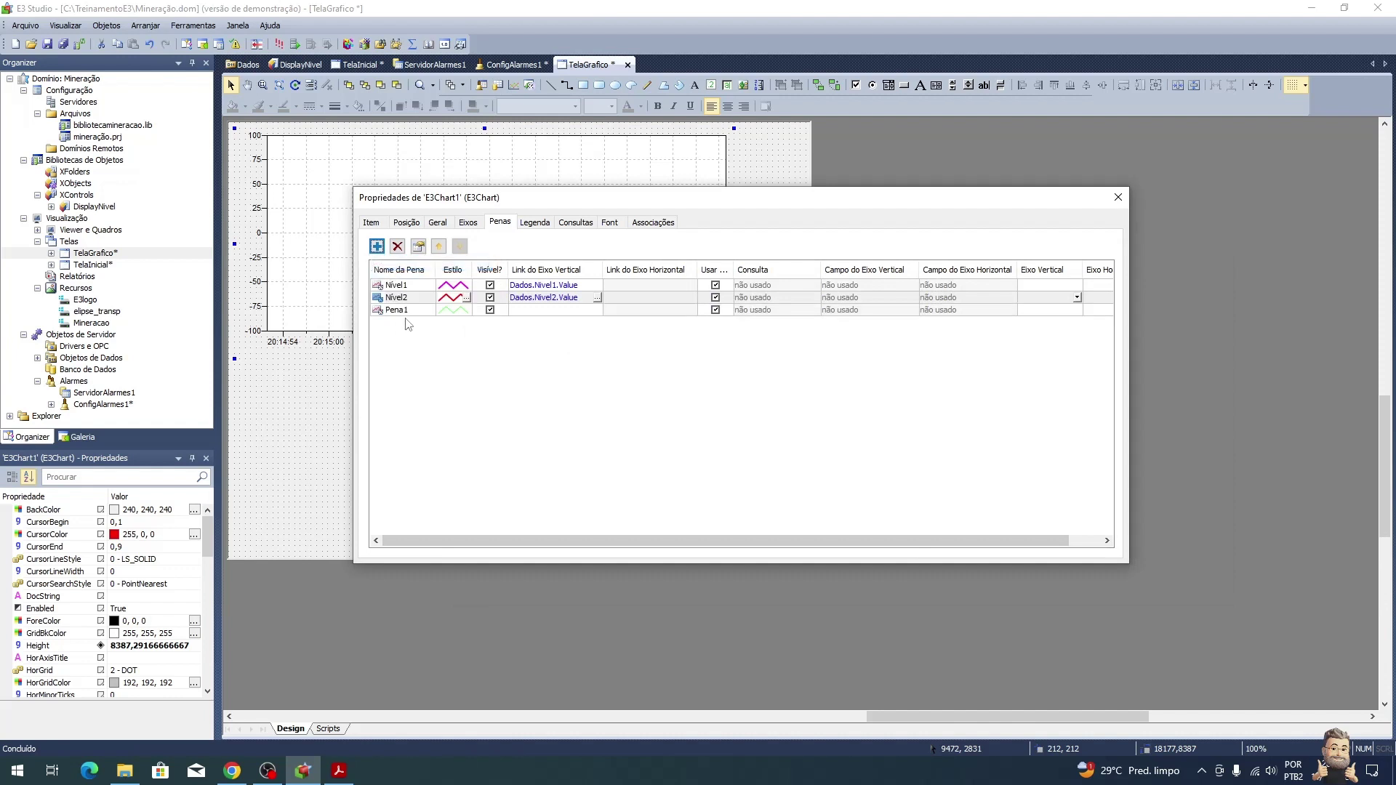
type("Nível")
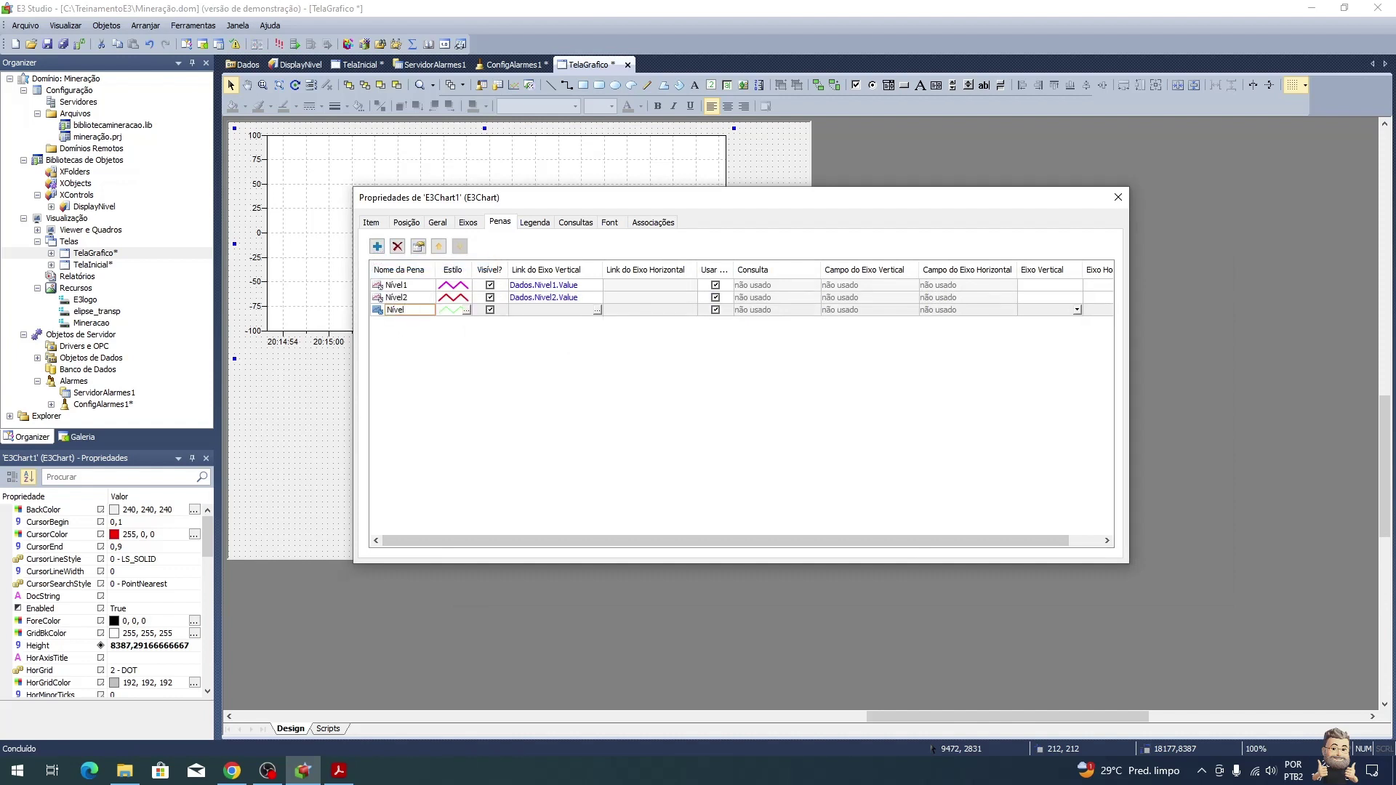
Step: Name the third pen Nivel3 and make its line 2 pixels thick
key("Return")
left_click(466, 310)
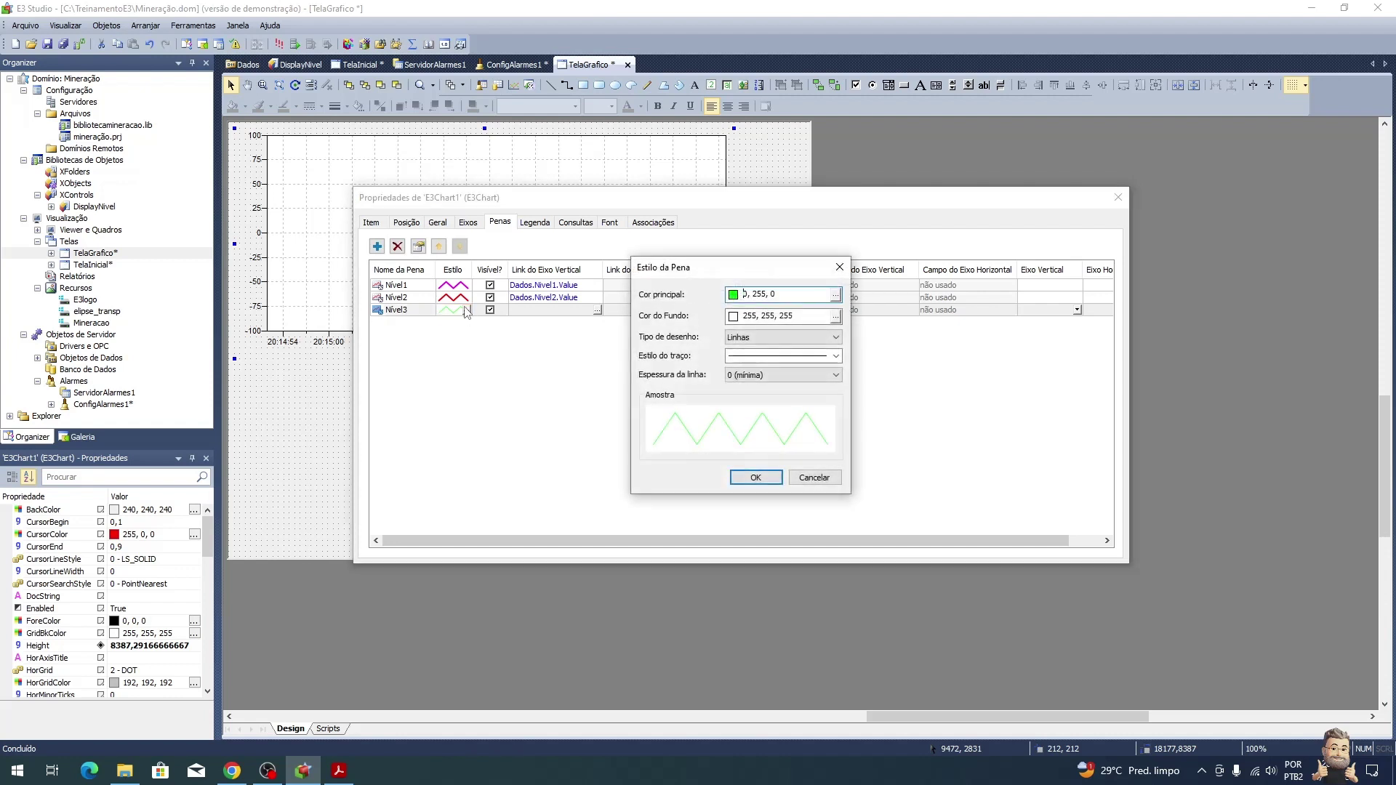
left_click(760, 375)
left_click(764, 416)
left_click(758, 477)
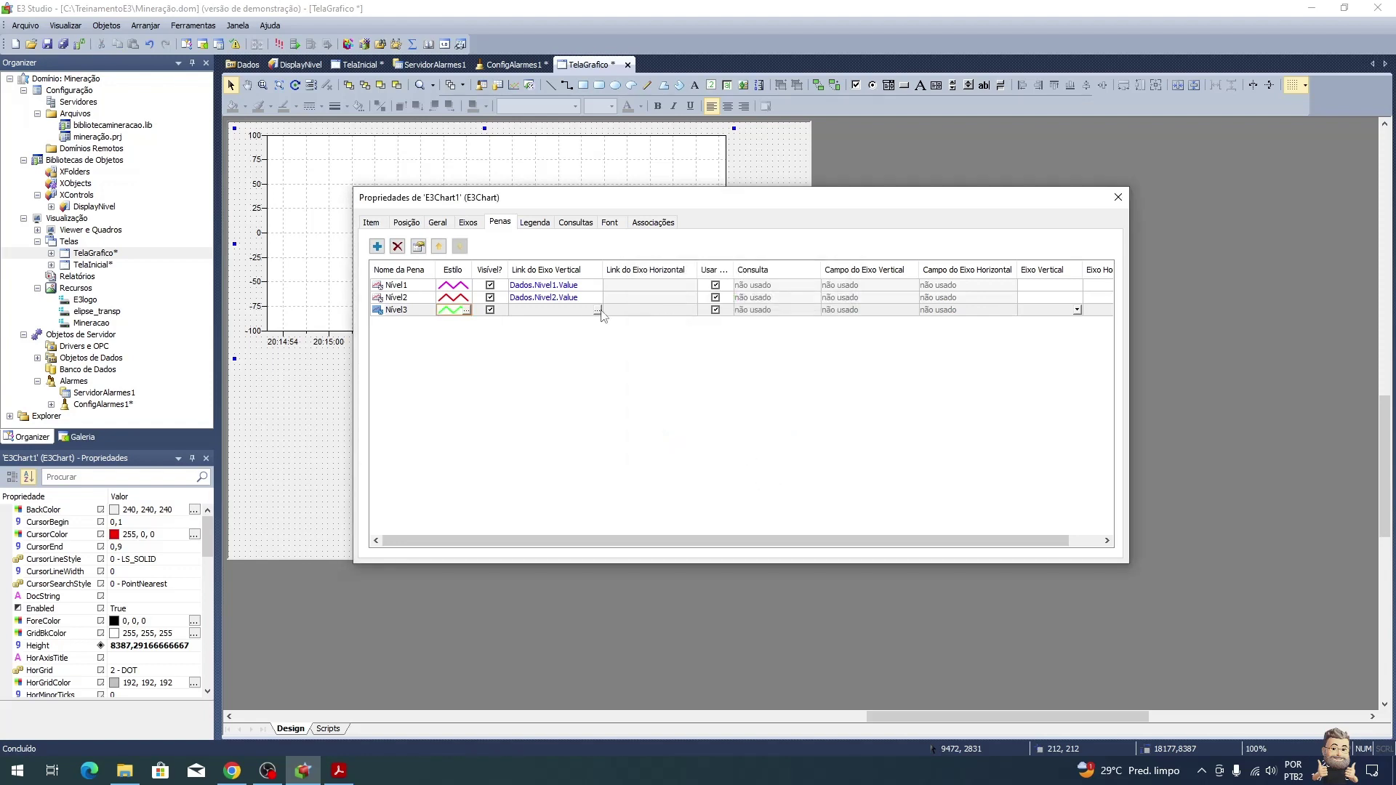
Step: Paste Dados.Nivel3.Value from AppBrowser as Nivel3's vertical axis link
left_click(597, 310)
left_click(557, 389)
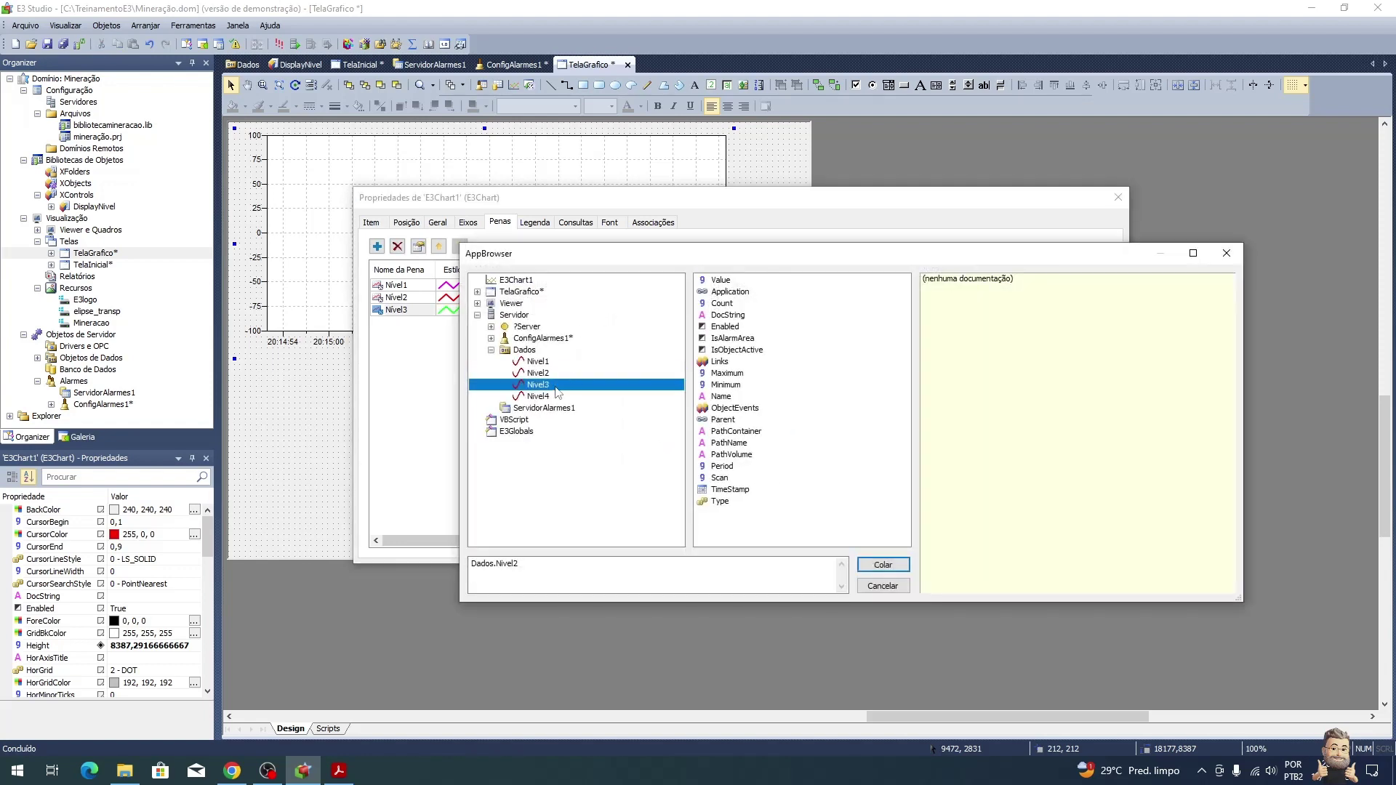
left_click(704, 282)
left_click(900, 568)
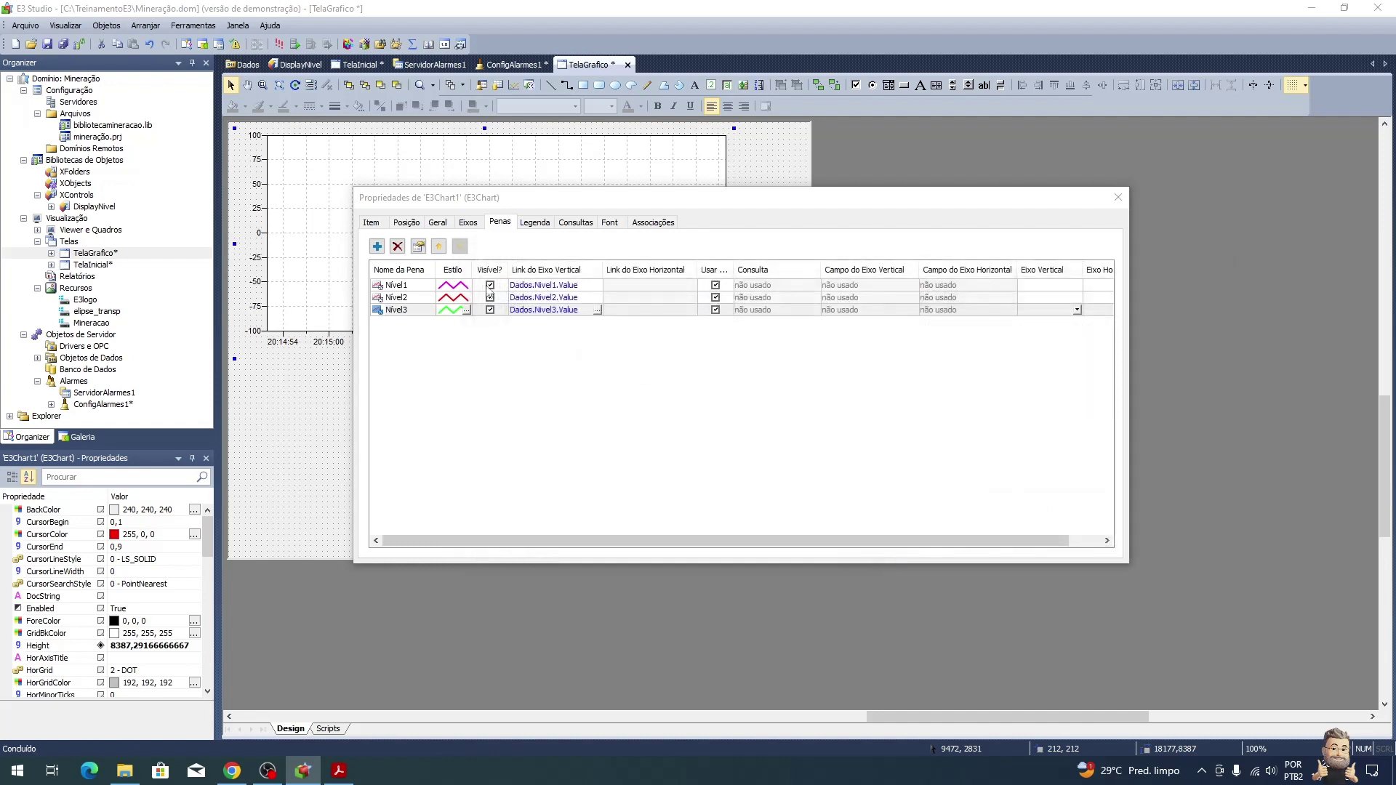
Step: Add a fourth real-time pen to the chart
left_click(377, 247)
left_click(404, 264)
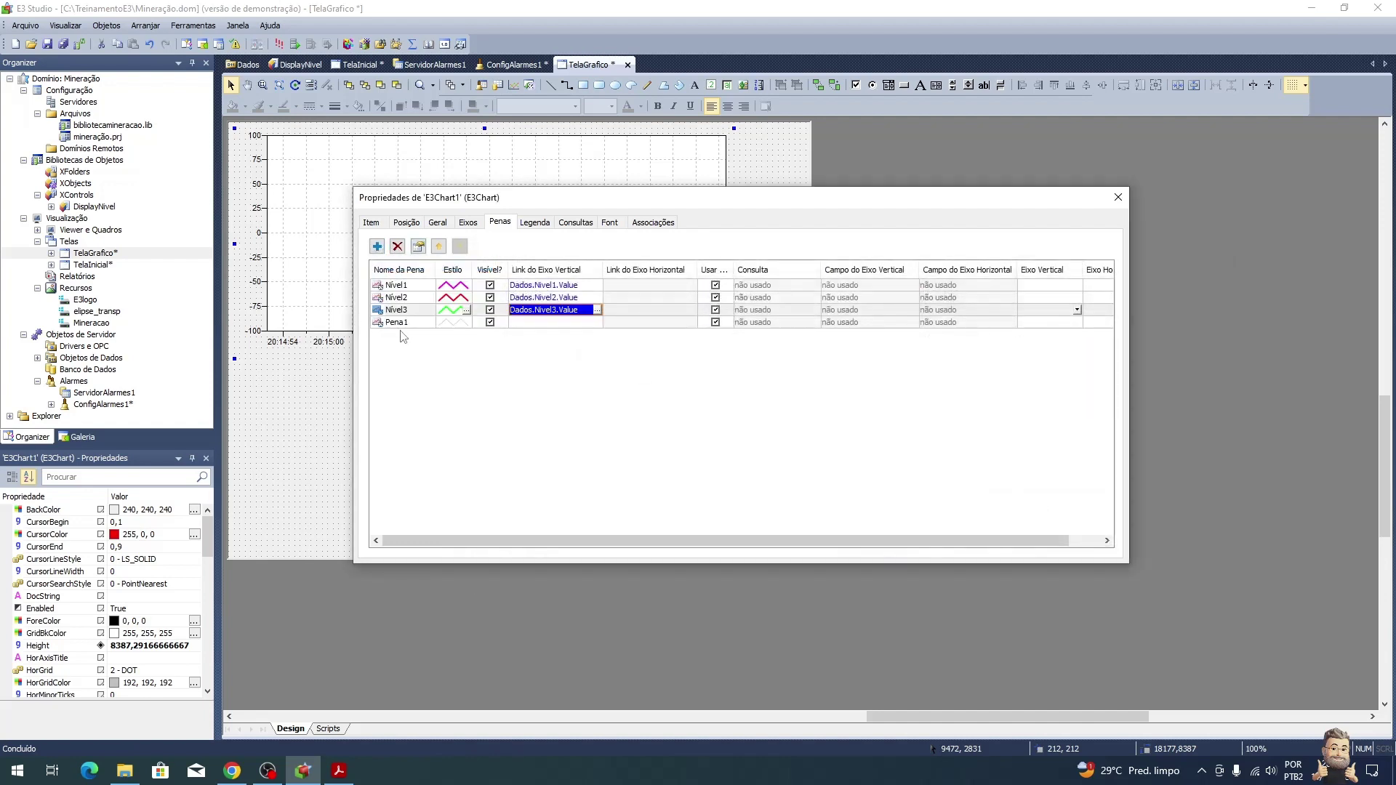
left_click(395, 322)
Step: Name the fourth pen Nivel4
left_click(394, 323)
type("Nive")
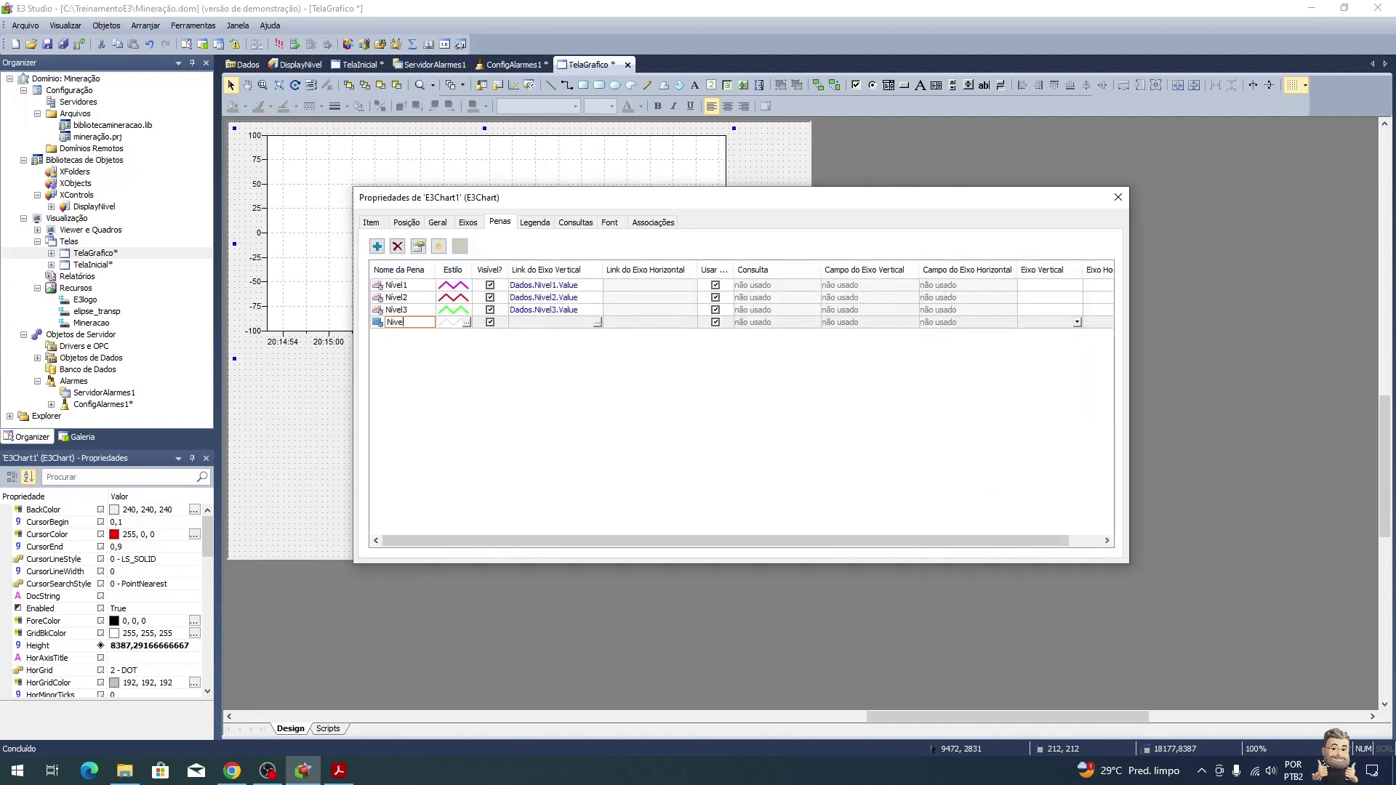
type("l4")
key("Return")
left_click(392, 323)
key("Home")
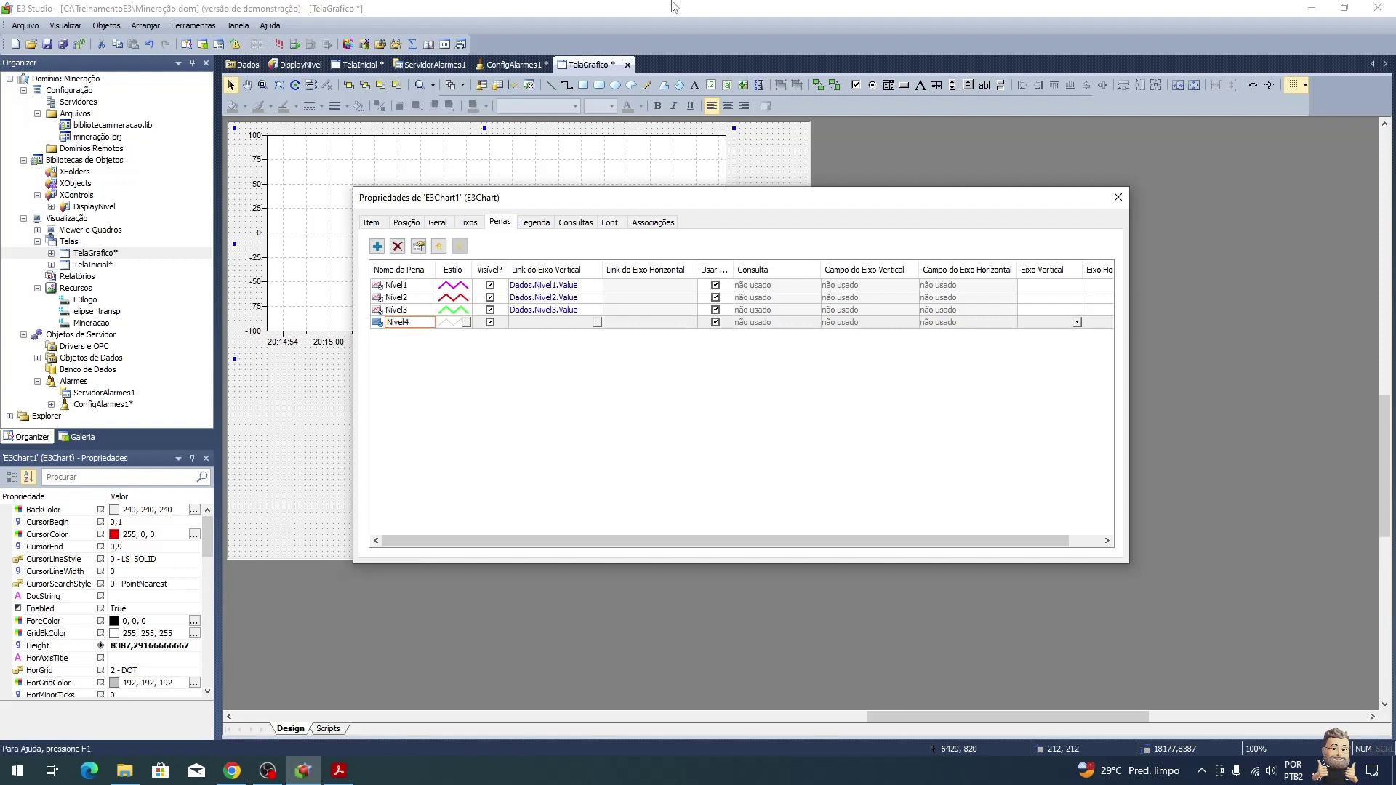
key("Return")
Step: Make the Nivel4 pen a black line 2 pixels thick
left_click(466, 323)
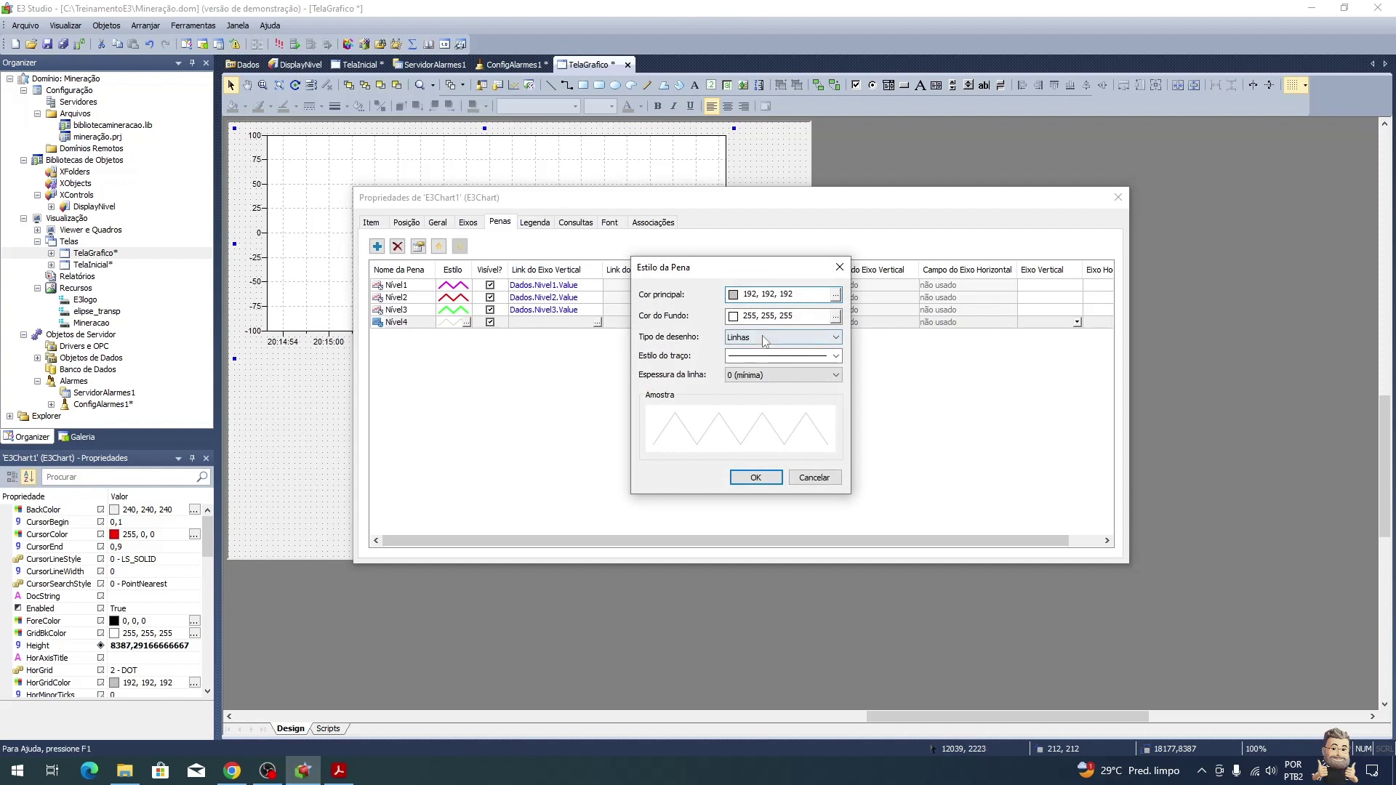
left_click(836, 296)
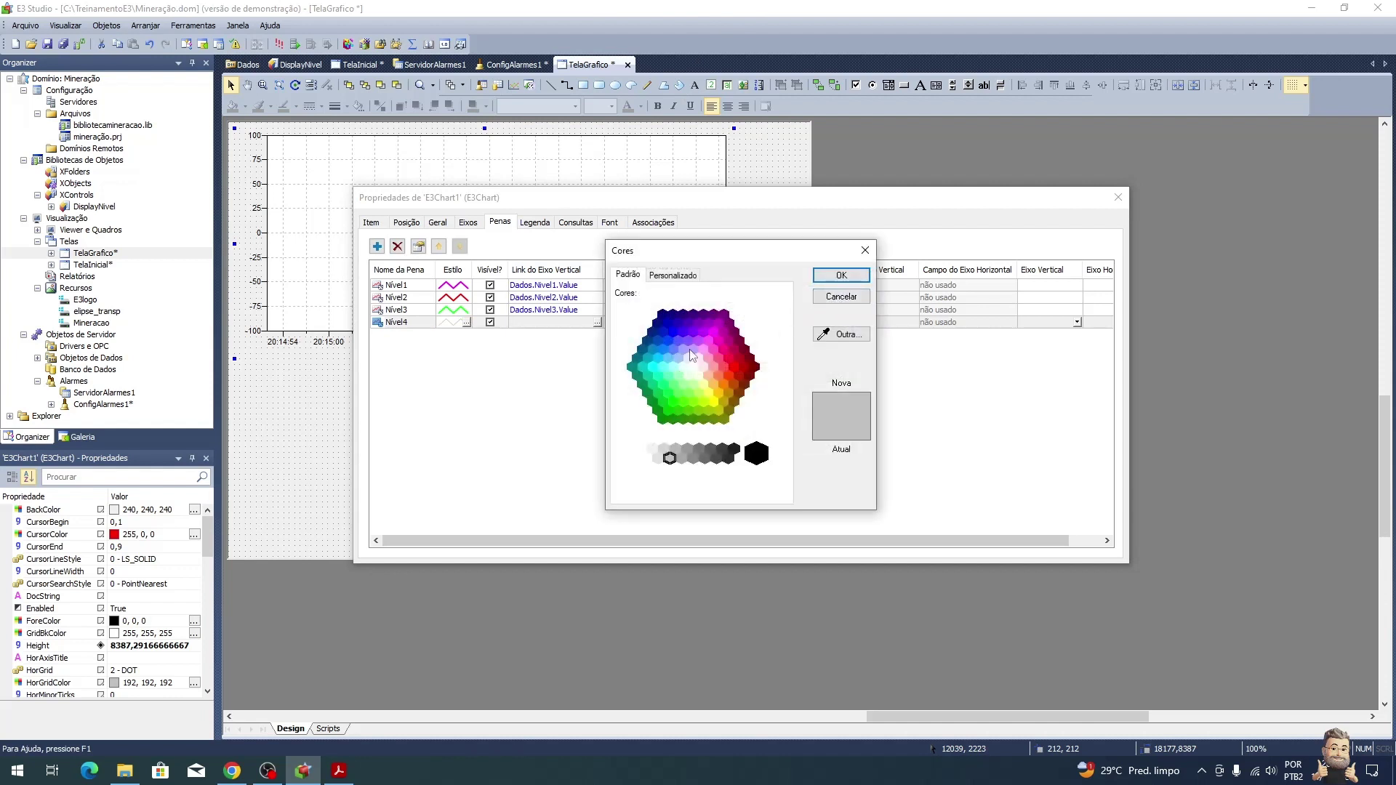
left_click(732, 453)
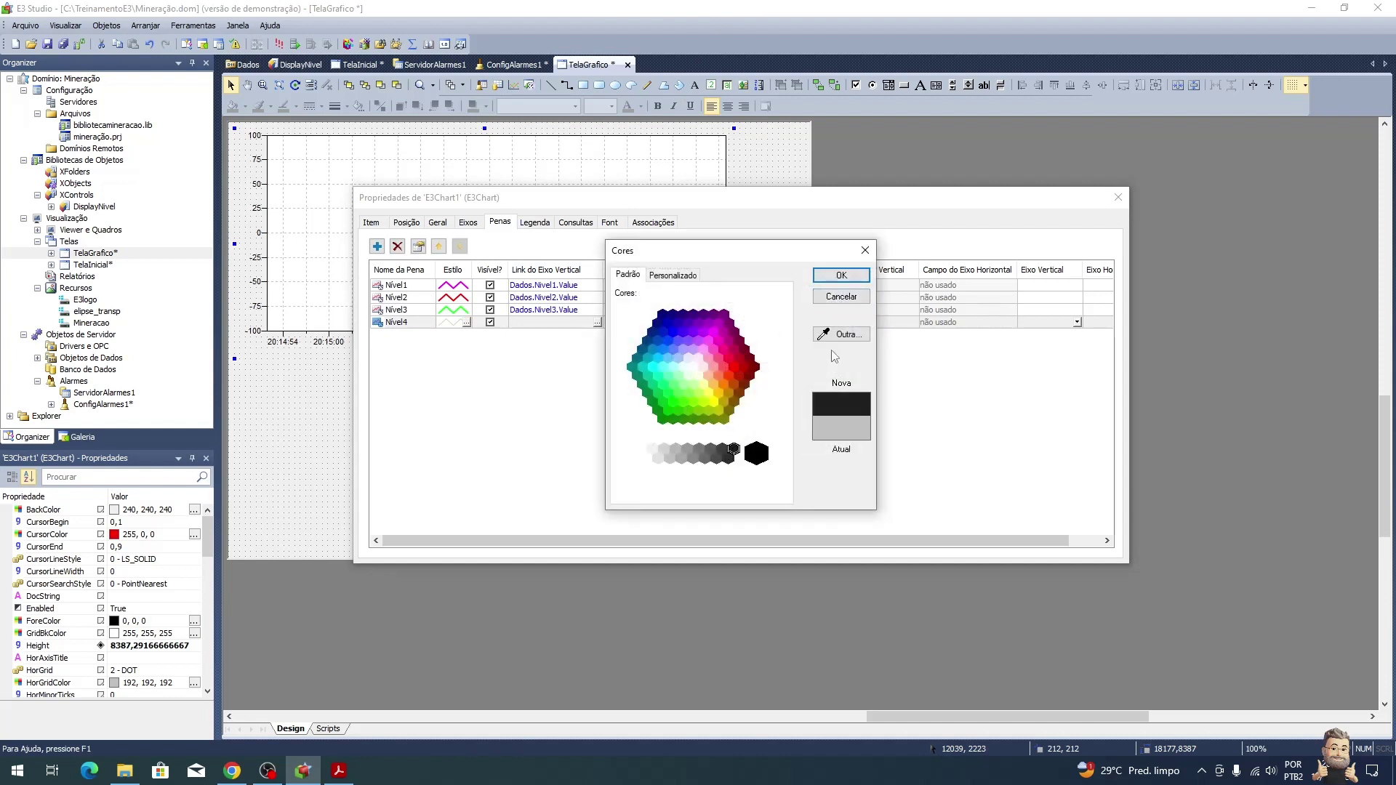
left_click(756, 458)
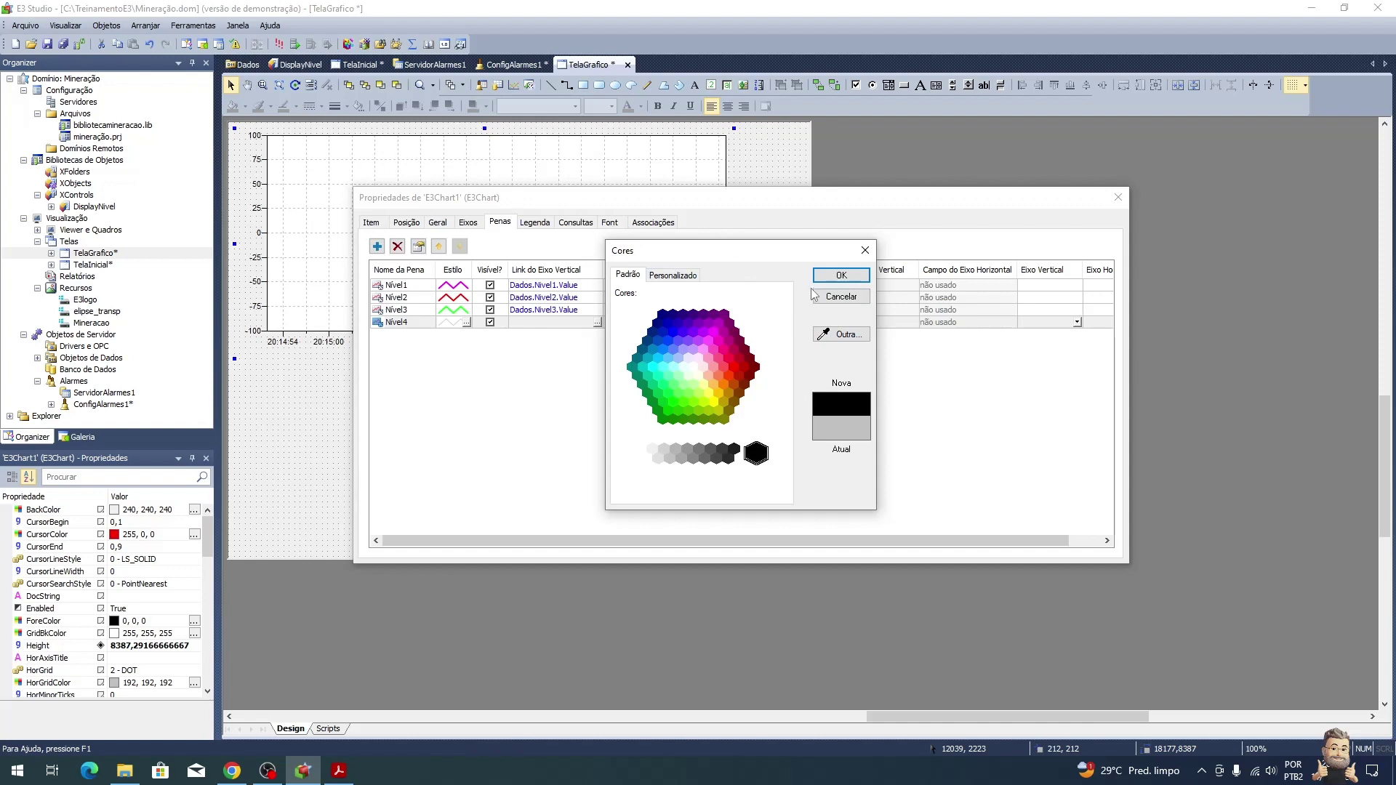
left_click(842, 275)
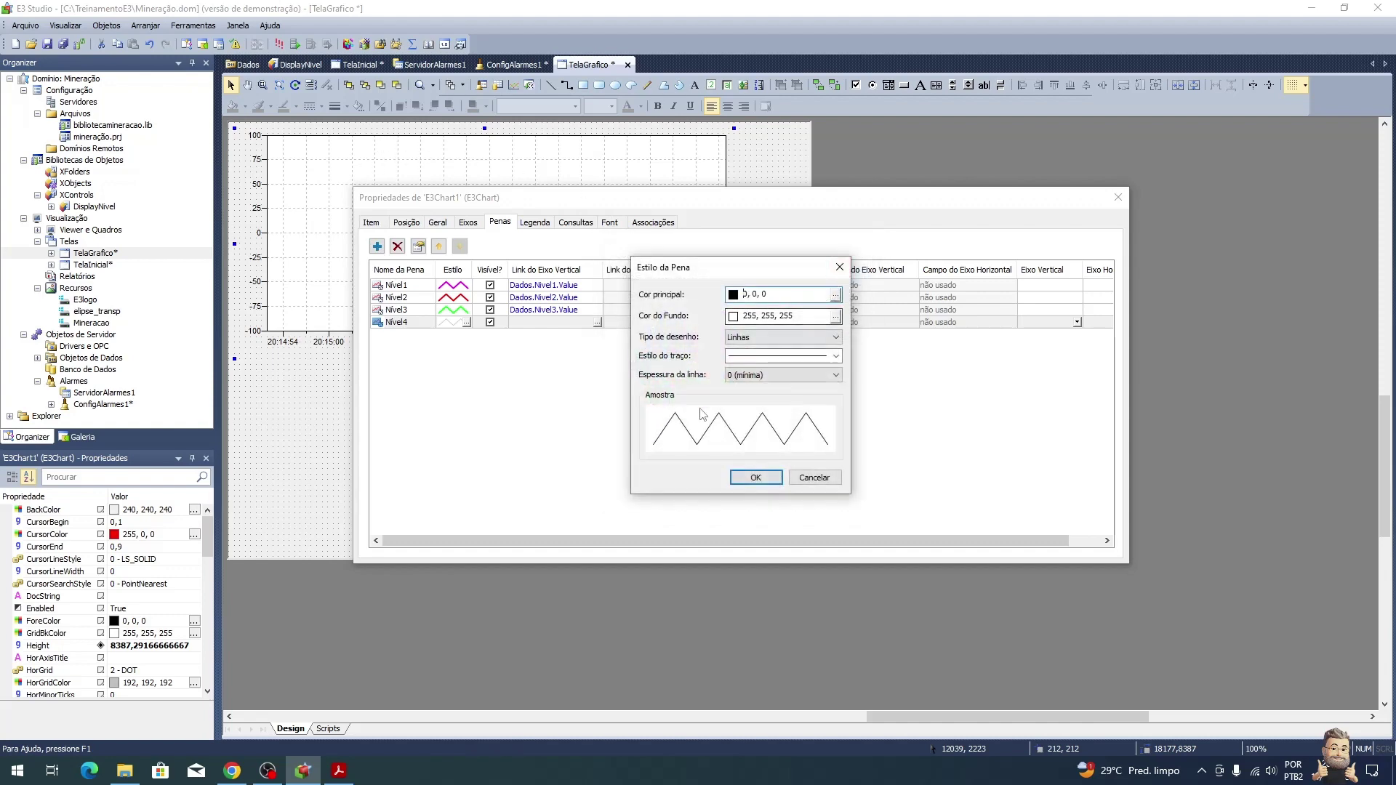
left_click(753, 376)
left_click(747, 407)
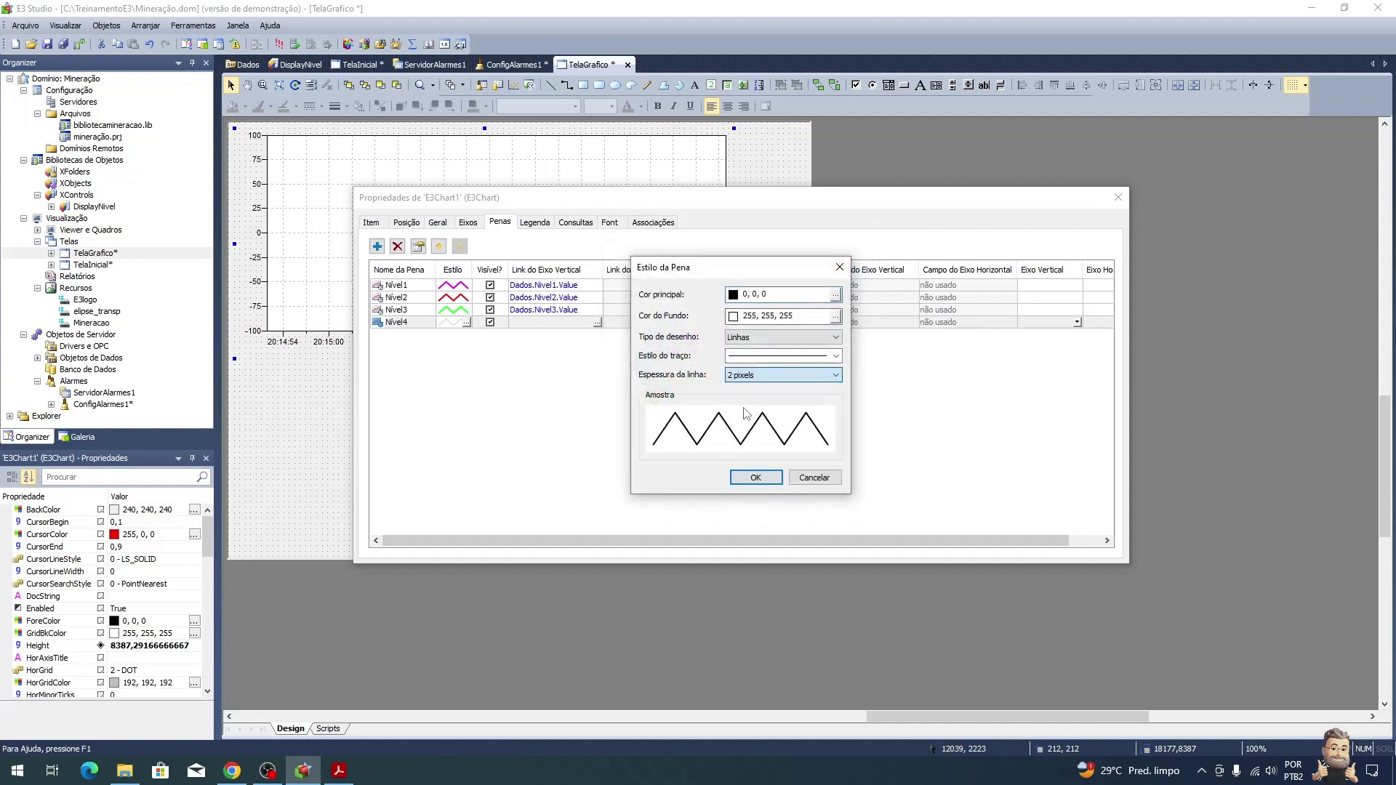
left_click(754, 475)
Step: Paste Dados.Nivel4.Value from AppBrowser as Nivel4's vertical axis link
left_click(597, 323)
left_click(547, 396)
left_click(715, 281)
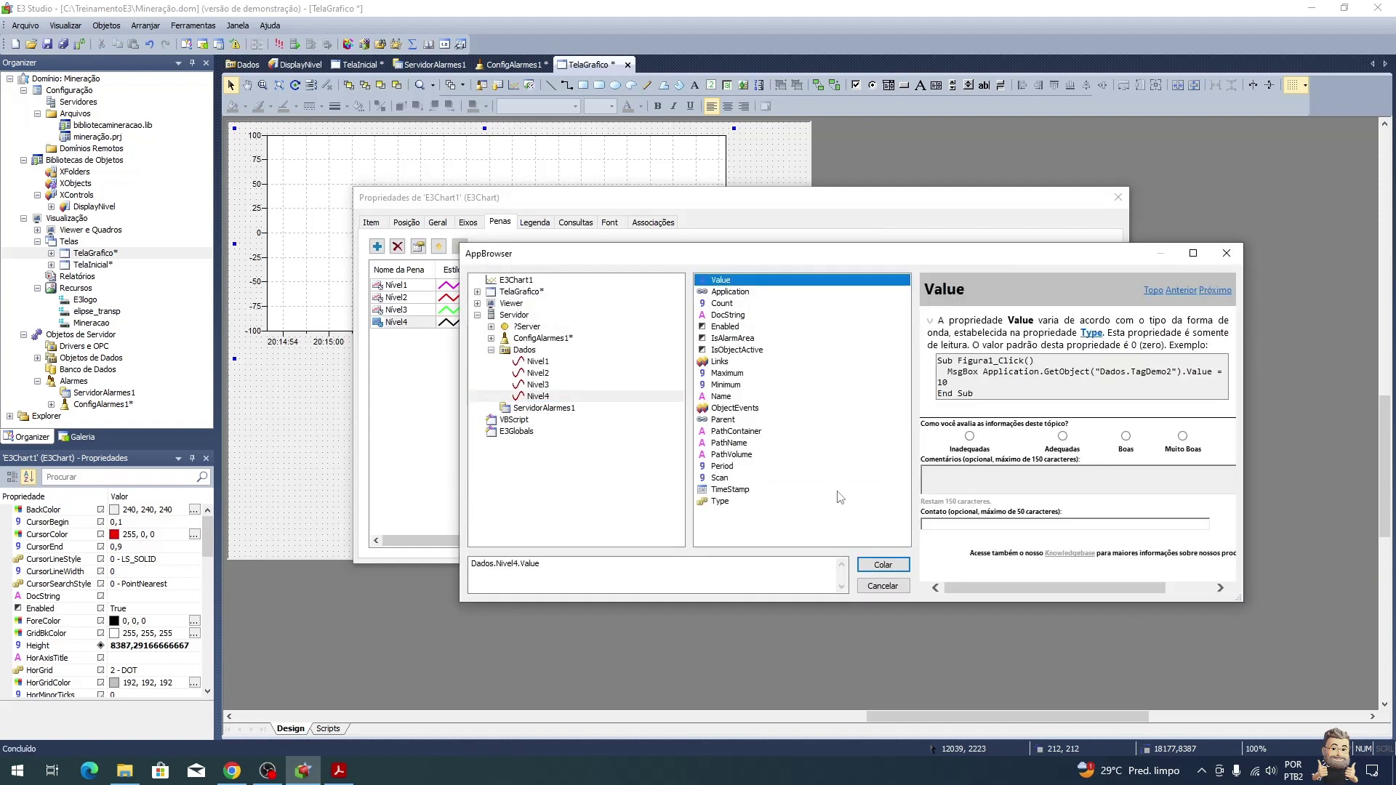
left_click(883, 565)
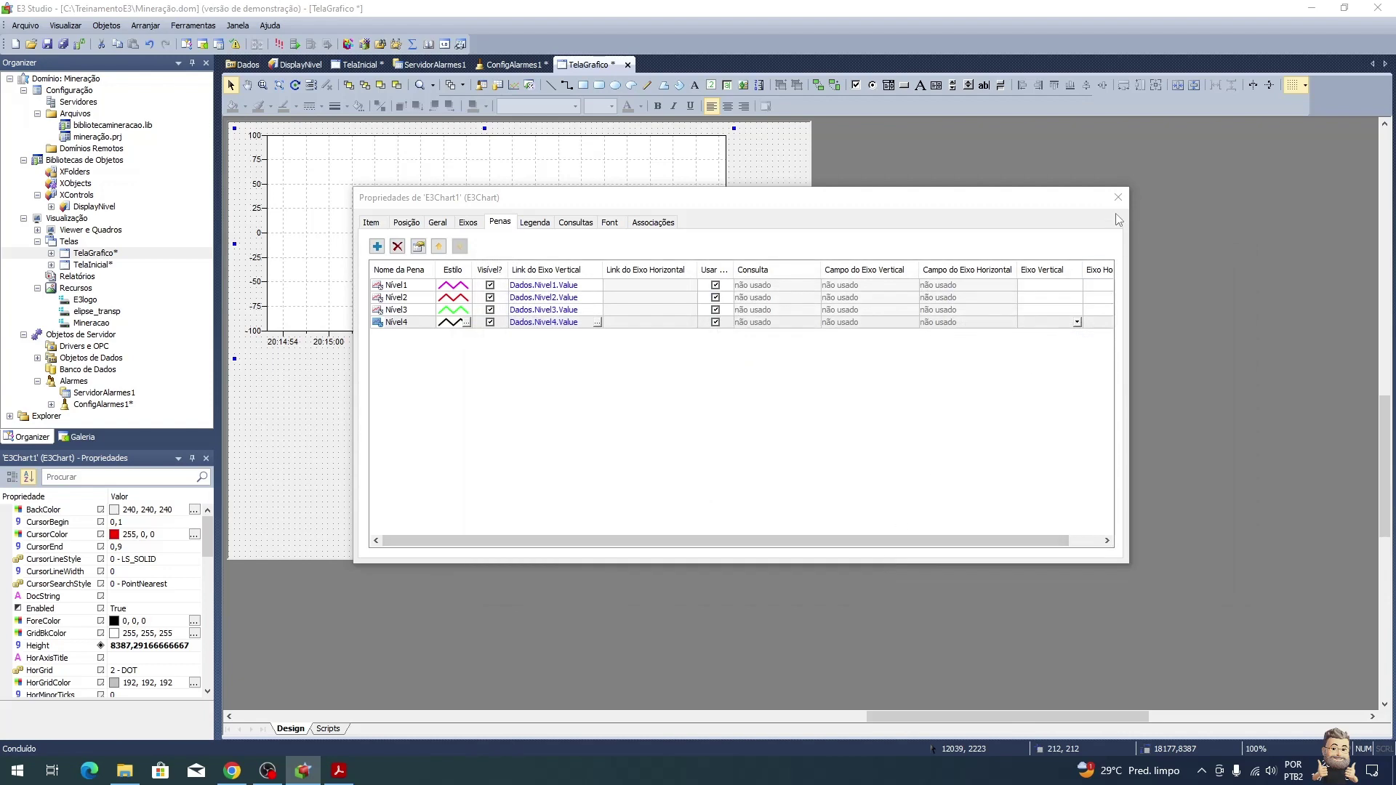
key("alt+Tab")
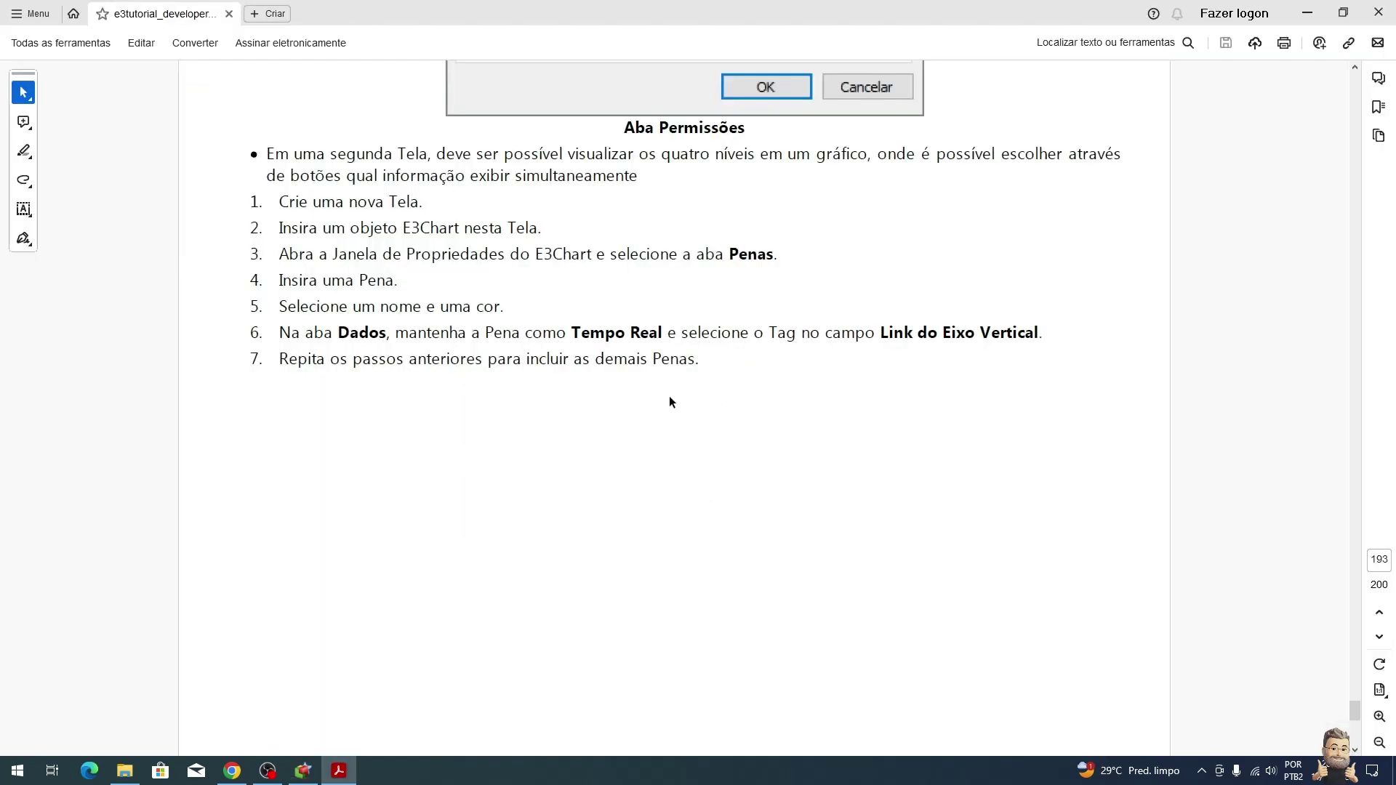
Step: Compare the four pens against the tutorial's Aba Penas figure on page 194
scroll(670, 402, "down", 10)
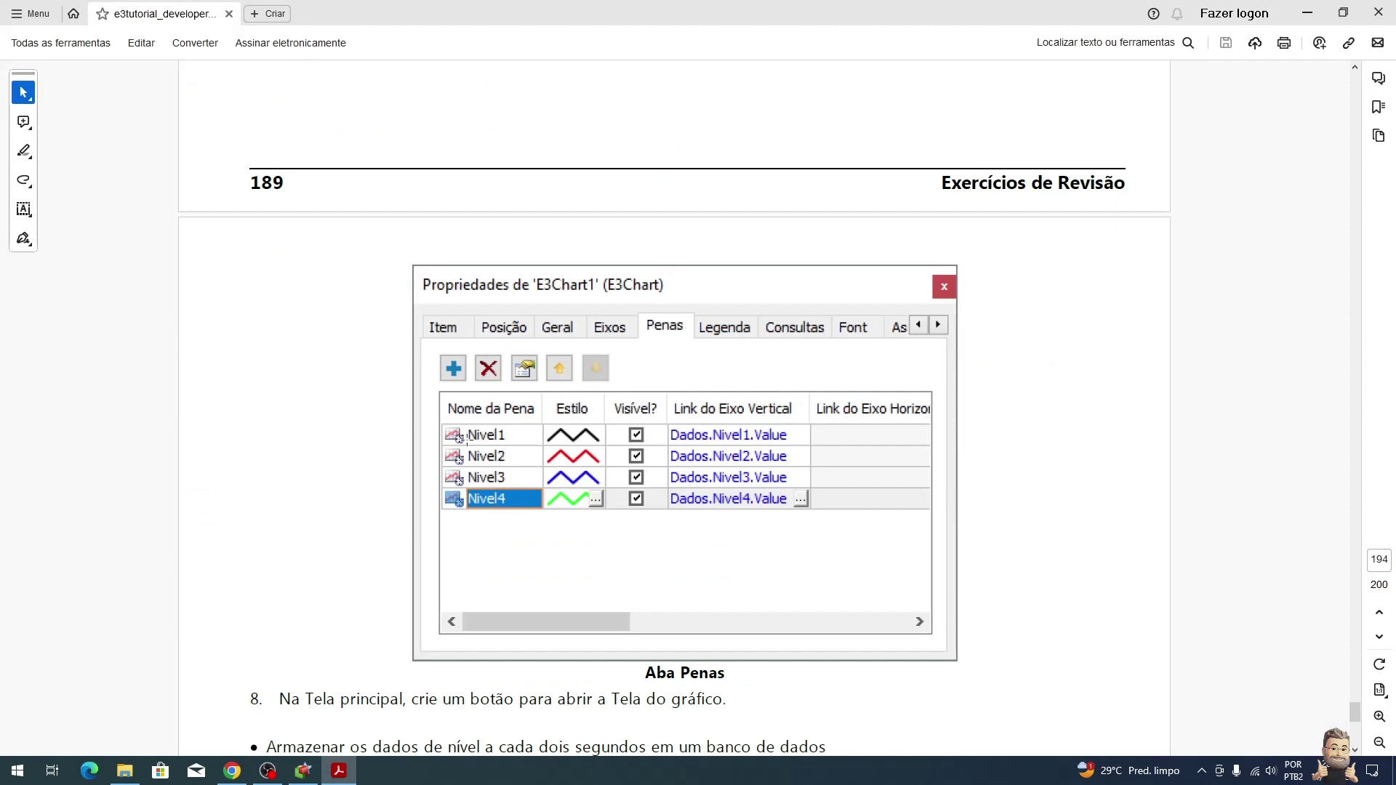
scroll(502, 451, "up", 10)
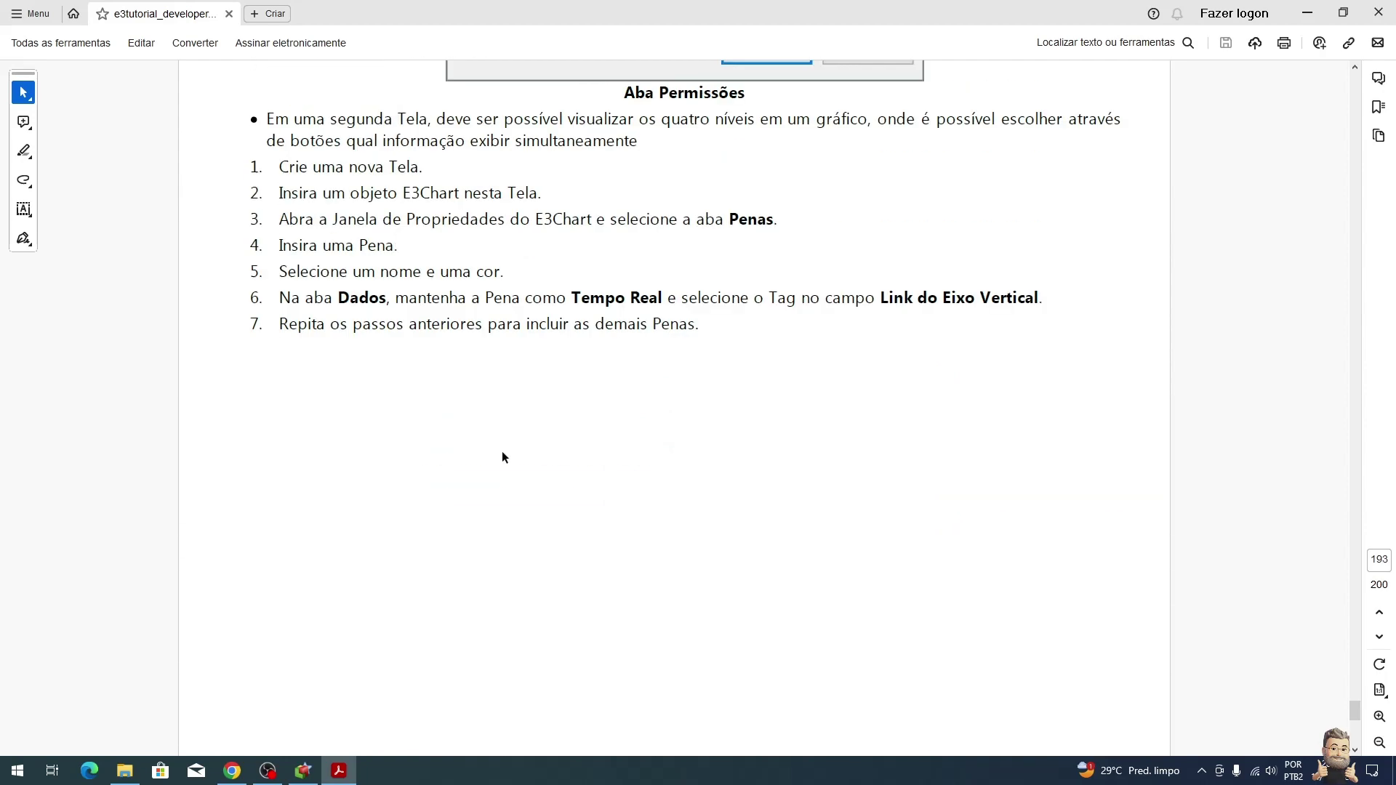
key("alt+Tab")
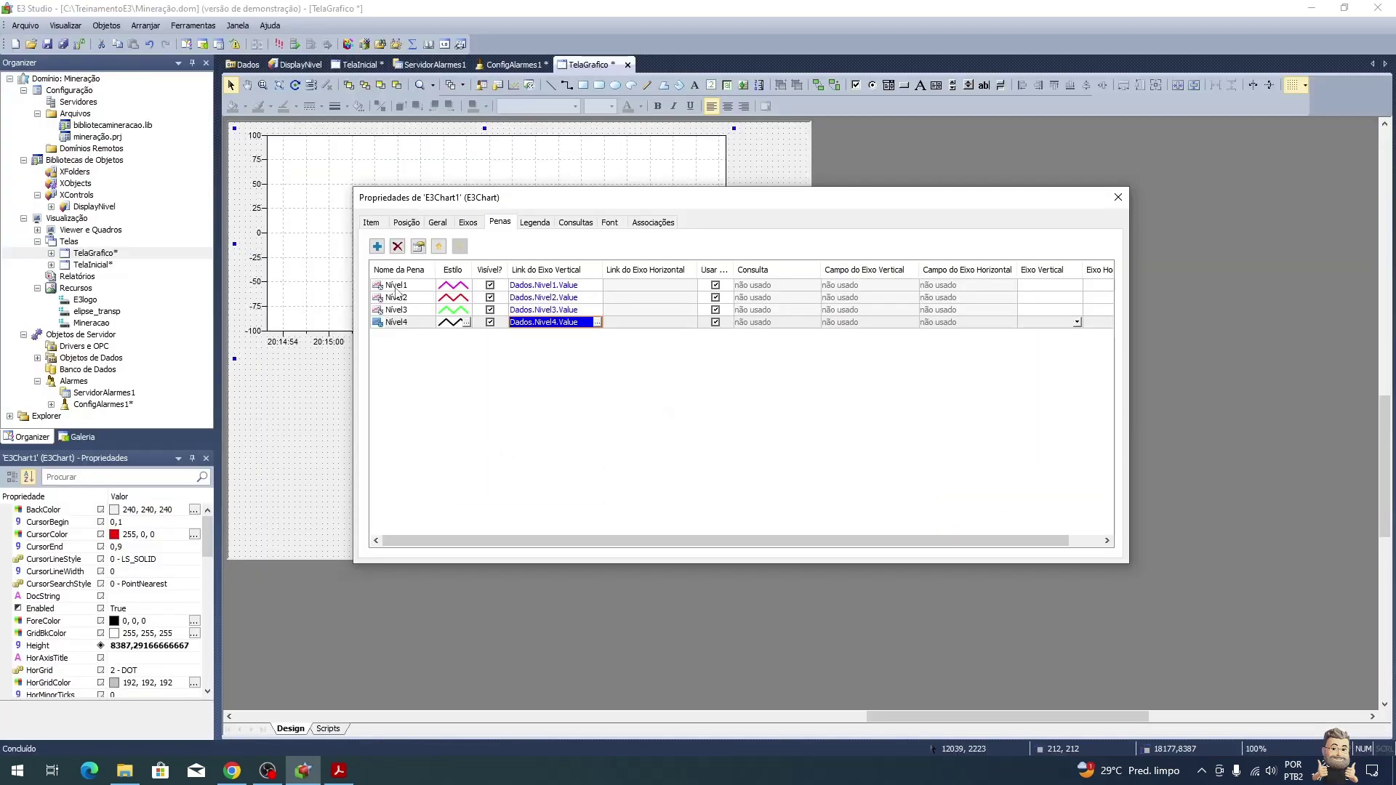
key("alt+Tab")
scroll(560, 503, "down", 9)
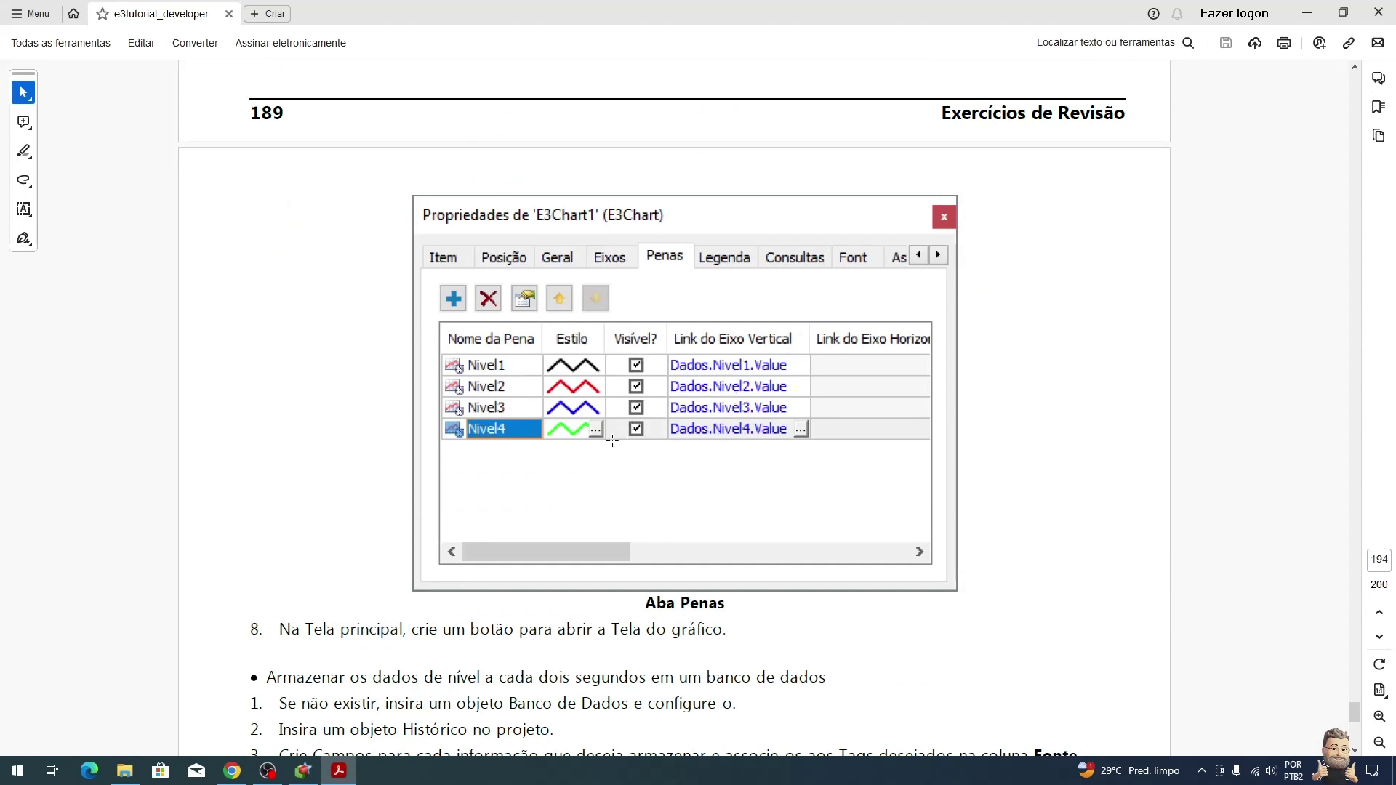
scroll(578, 424, "down", 3)
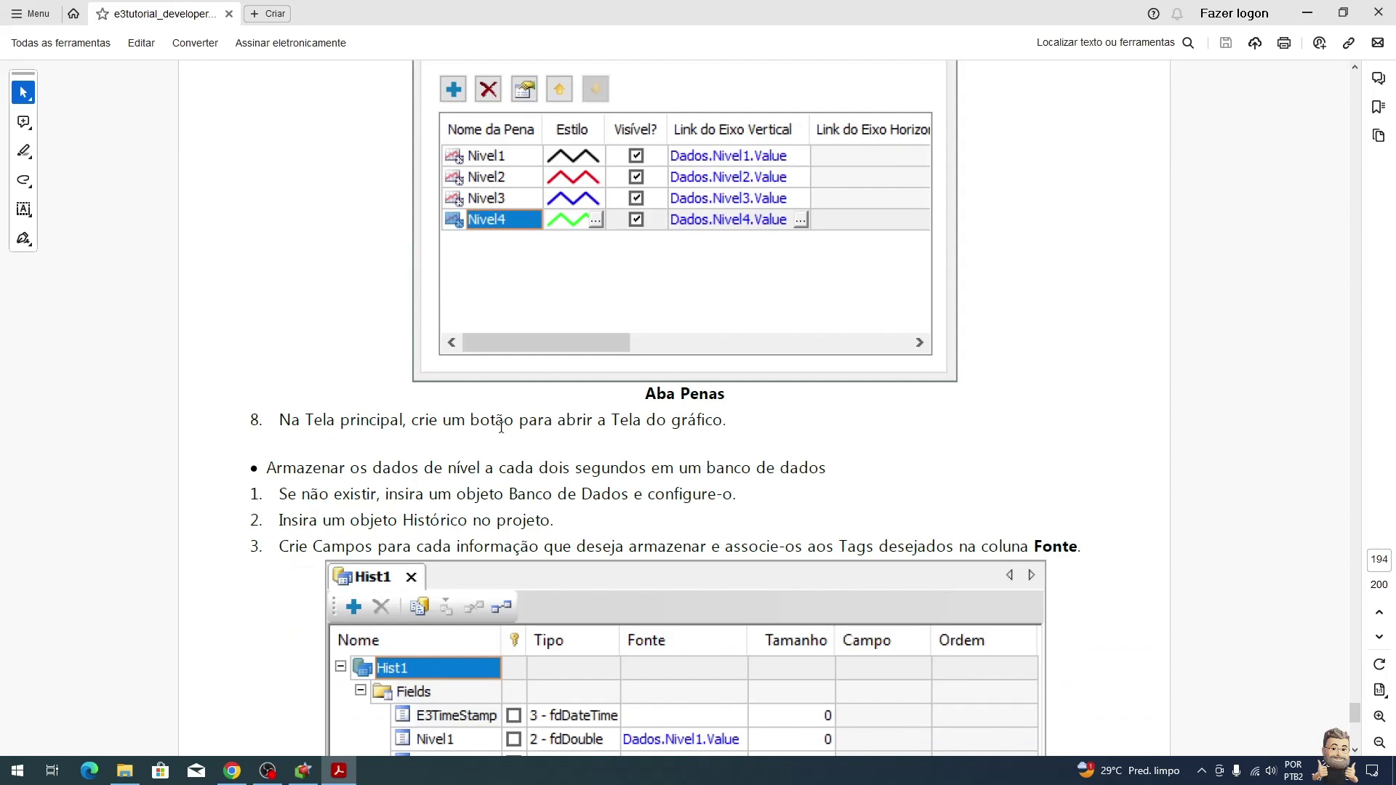
key("alt+Tab")
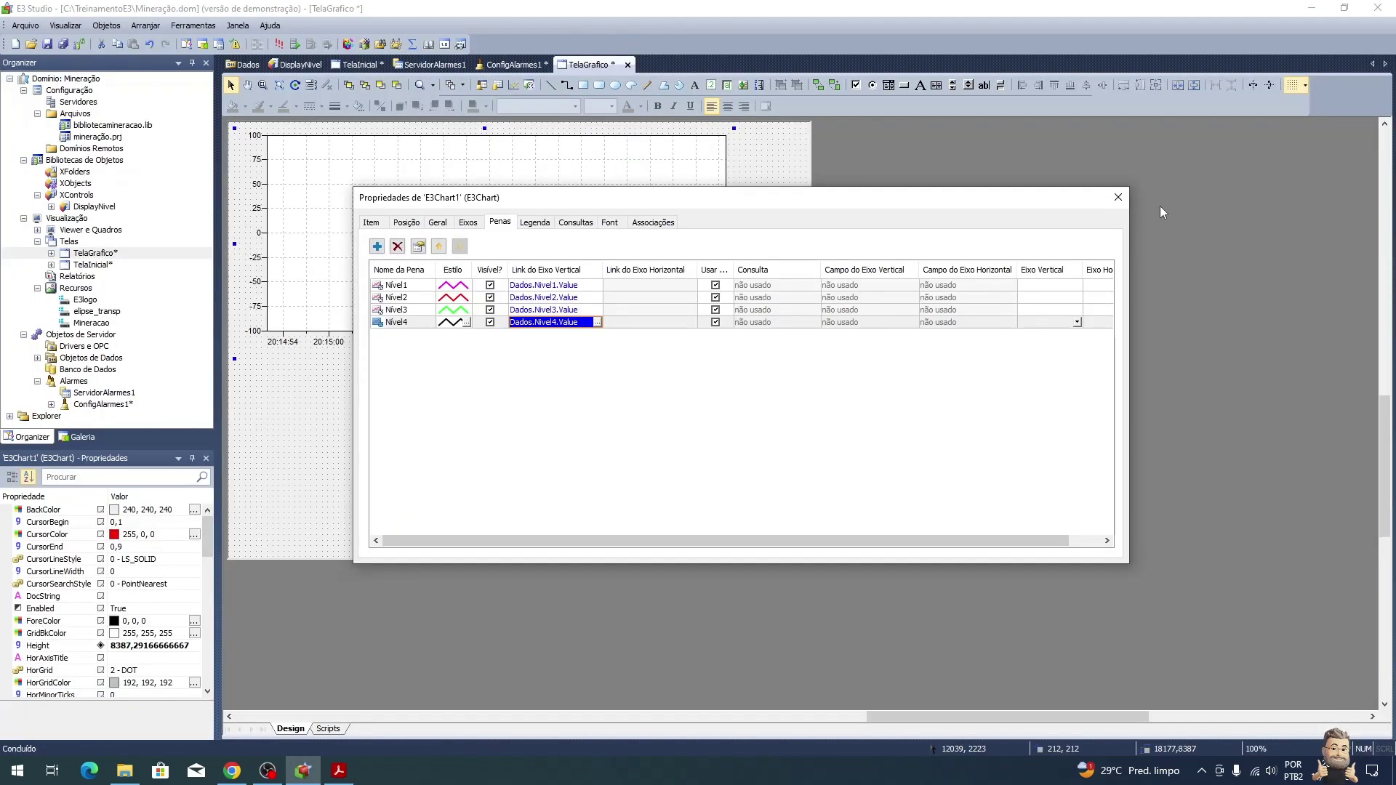
Step: Close the E3Chart properties and place a copy of the Login button beside it on TelaInicial
left_click(1118, 197)
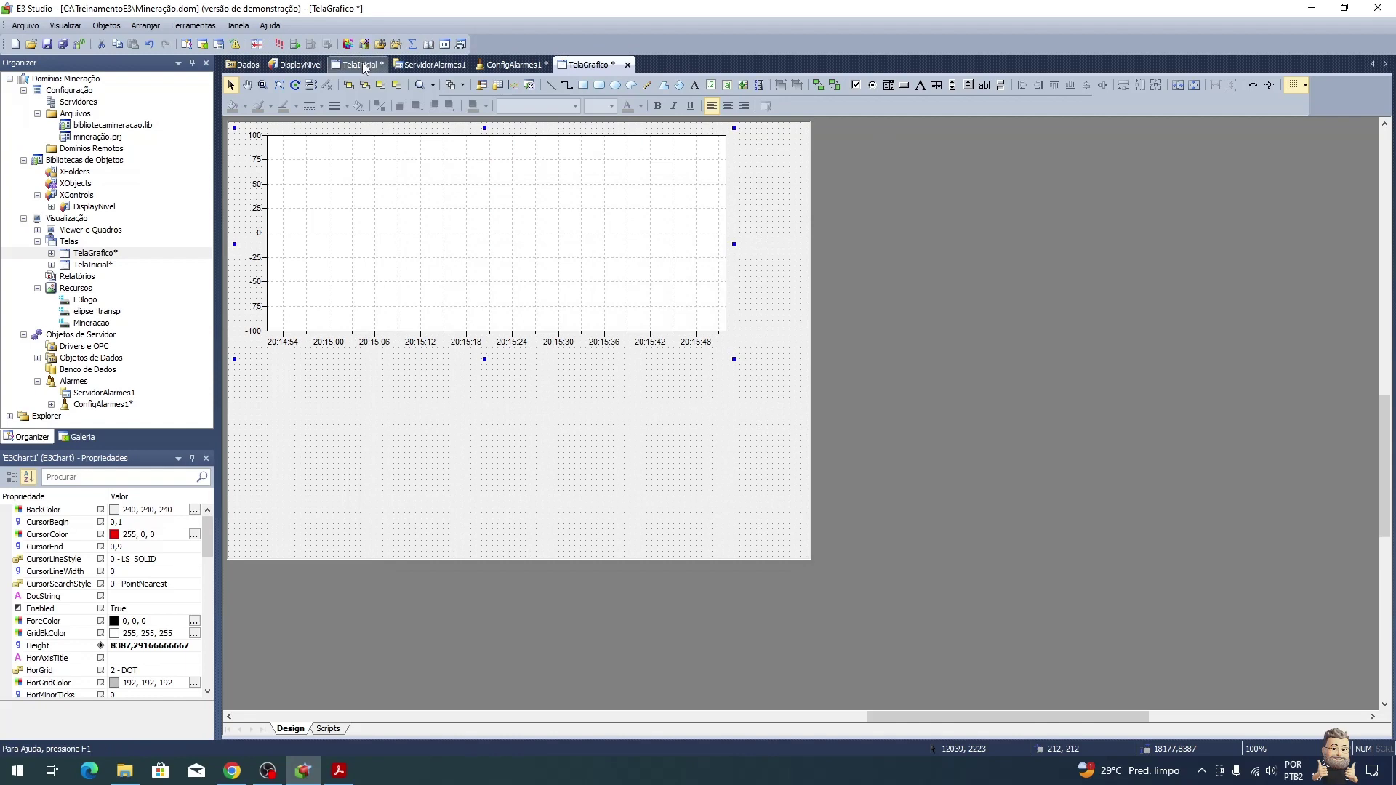
left_click(363, 69)
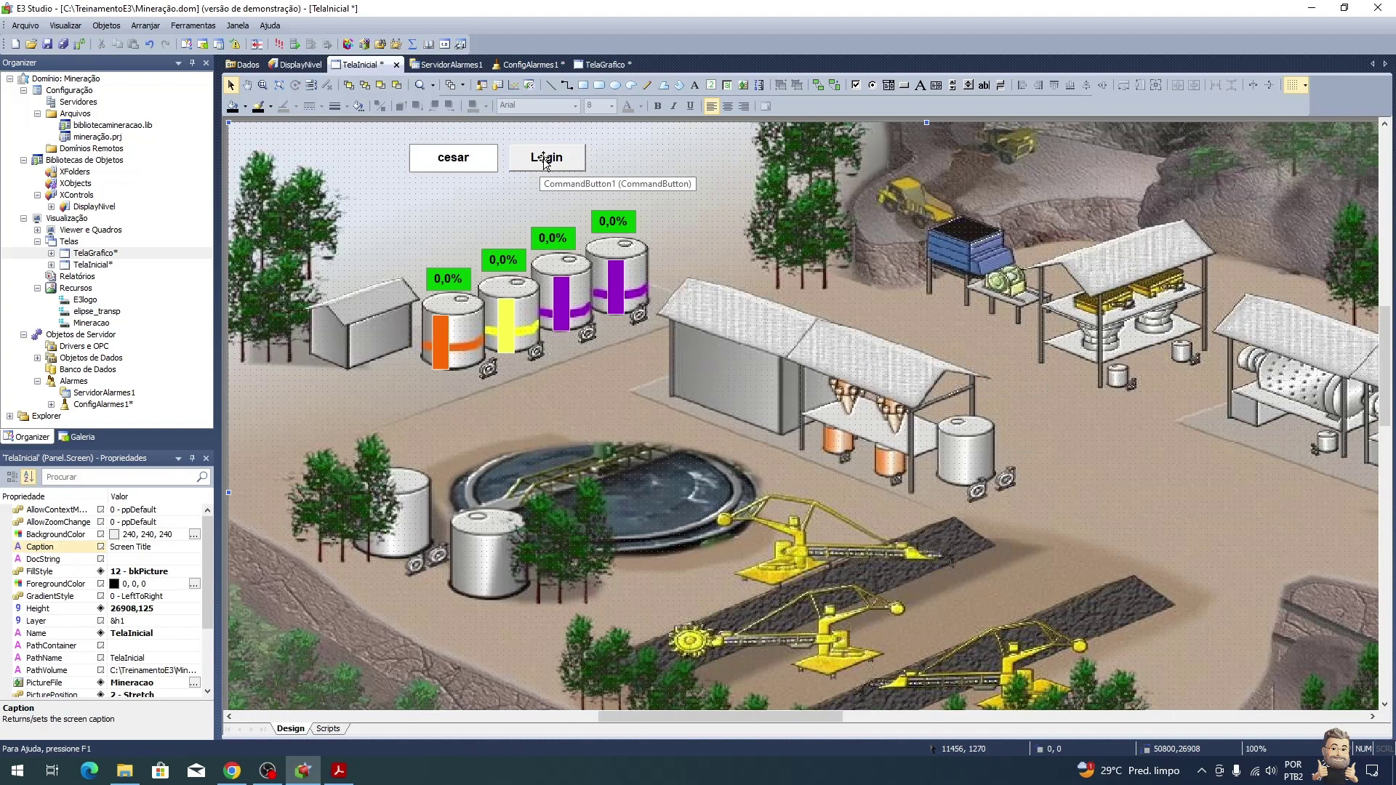
left_click_drag(546, 160, 672, 162)
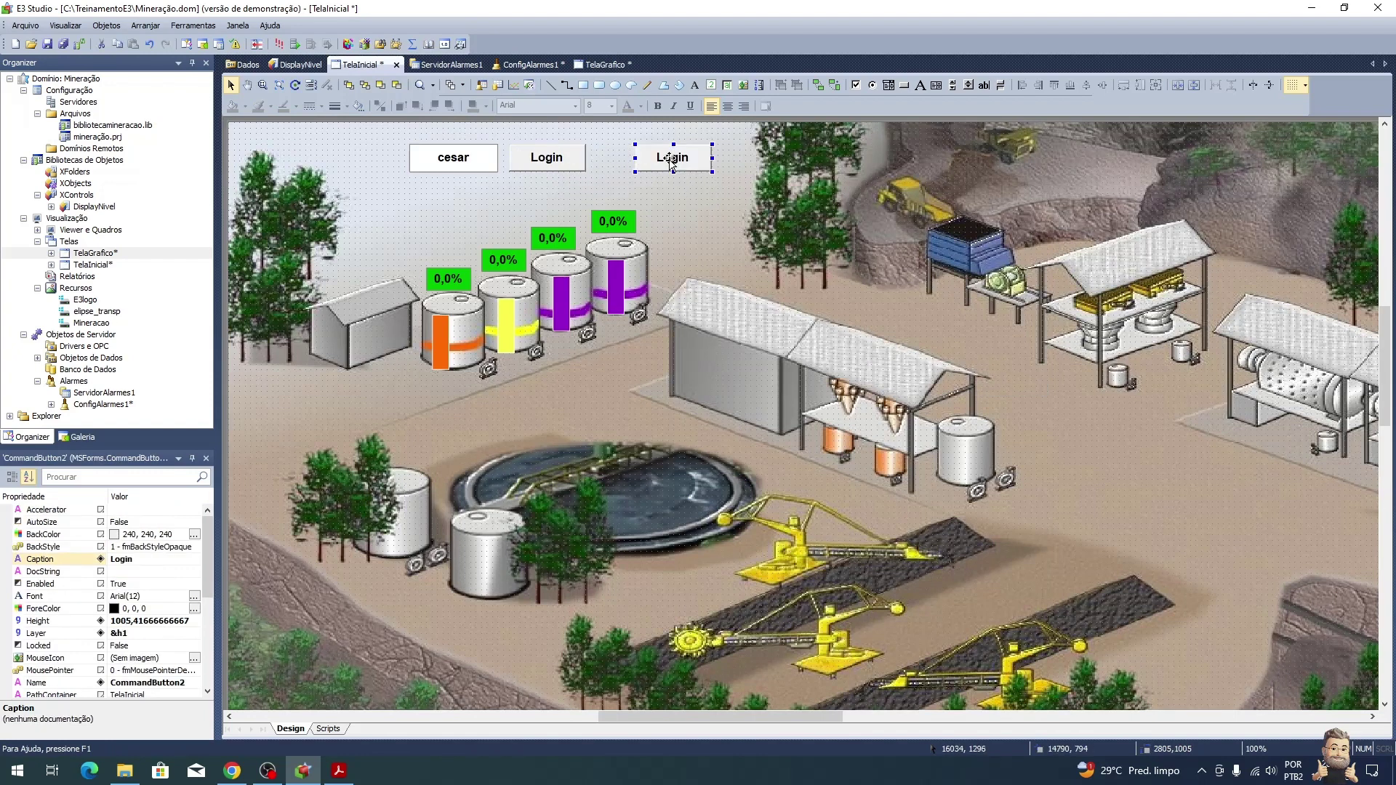
Step: Caption the new CommandButton2 'Gráfico' and open its click script
left_click(131, 558)
type("Gráfico")
key("Return")
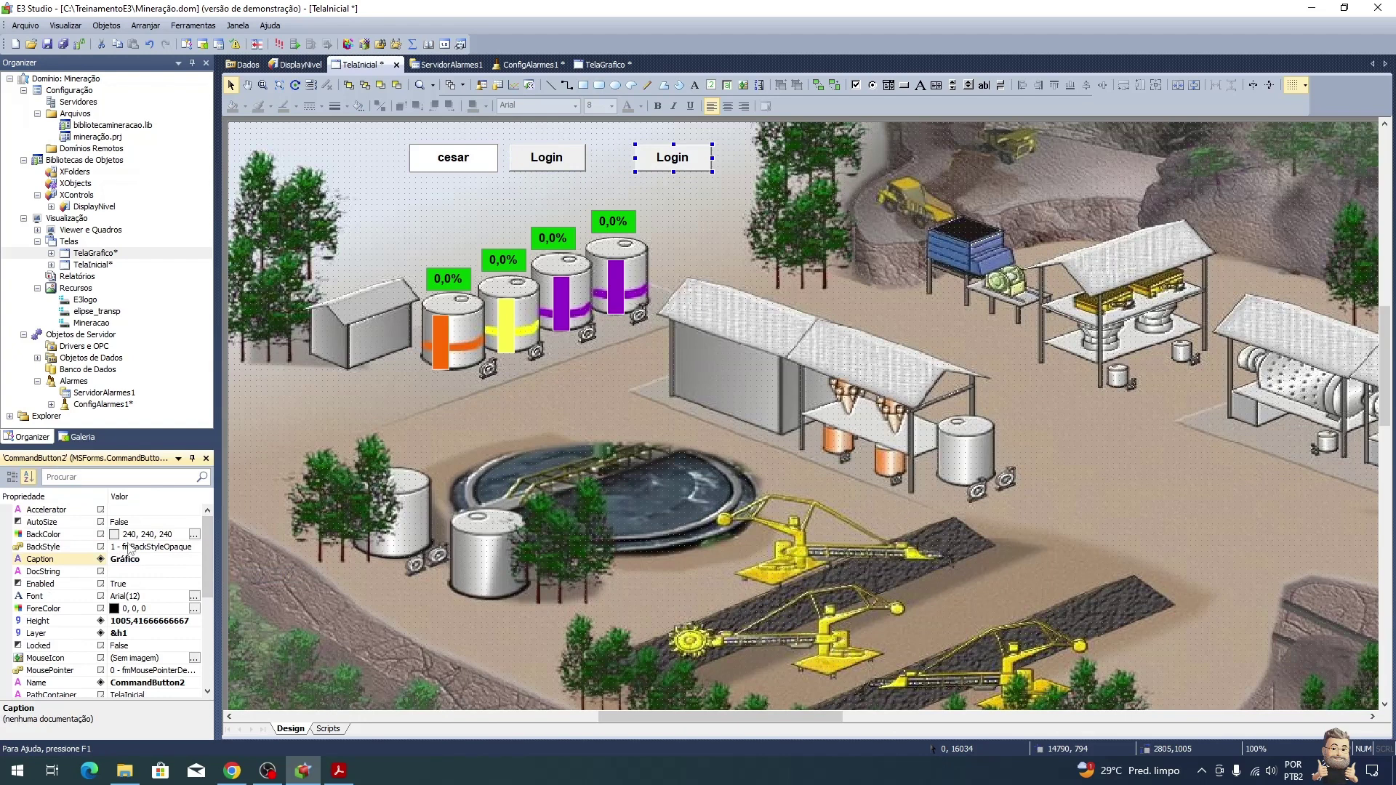
left_click(328, 729)
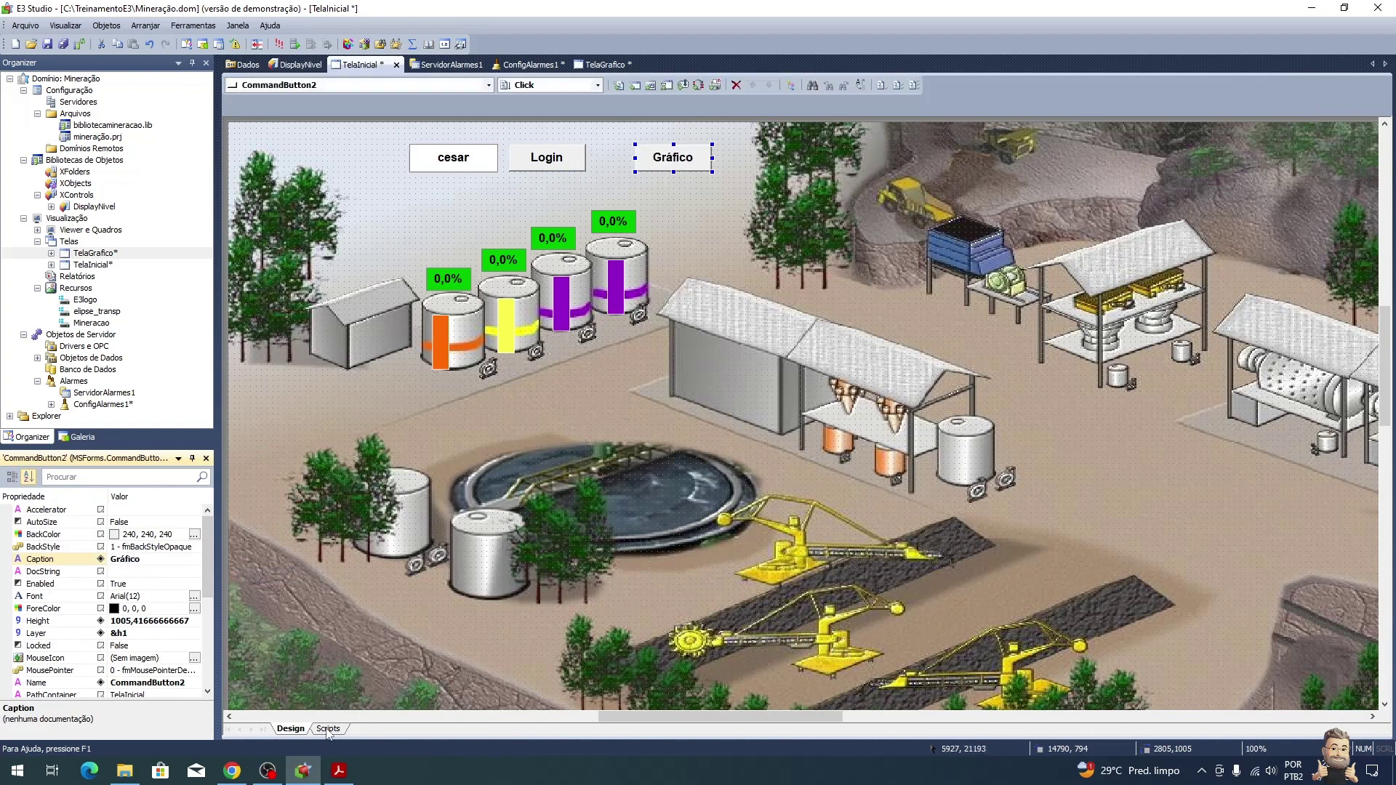
Step: Replace the button's login action with a modal Abrir Tela for TelaGrafico, initial zoom Preencher
left_click(736, 86)
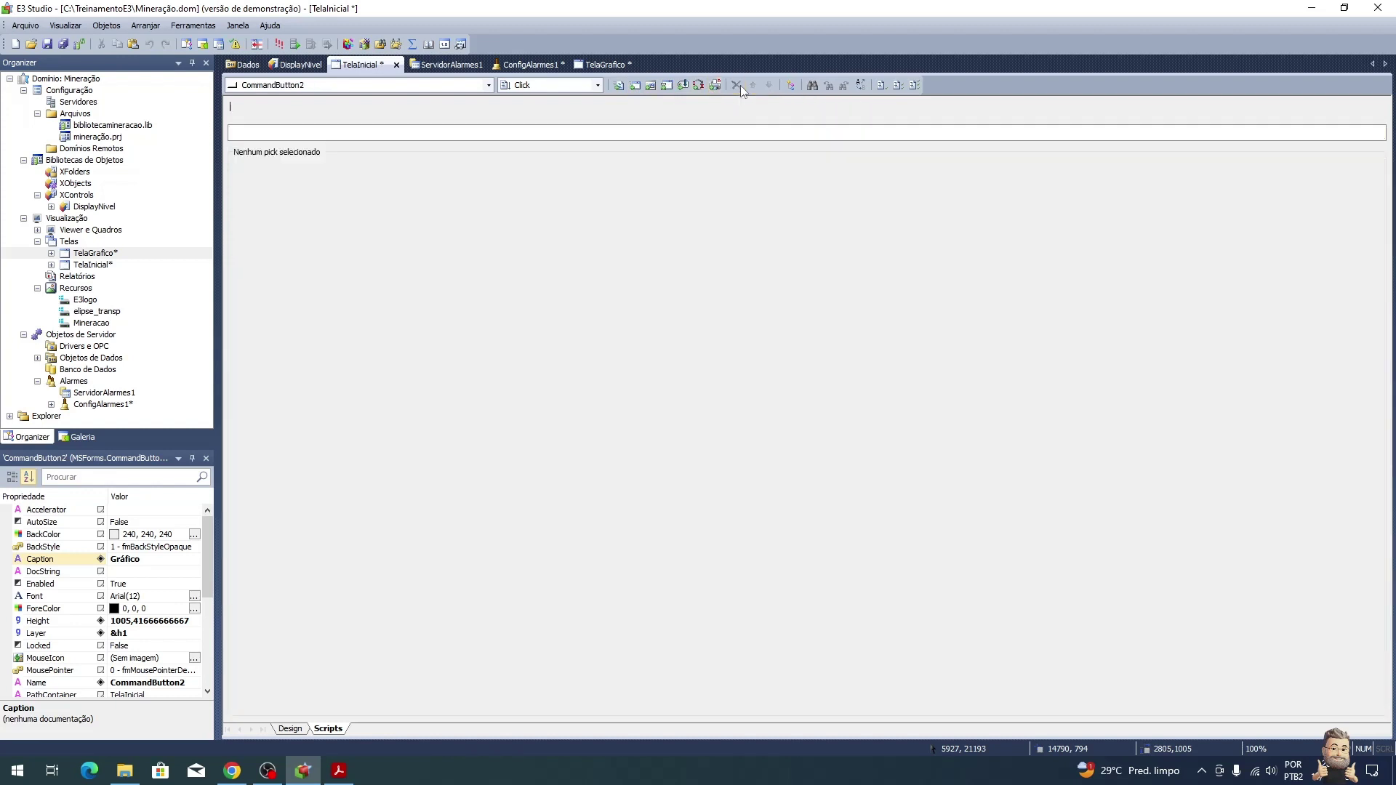
left_click(650, 86)
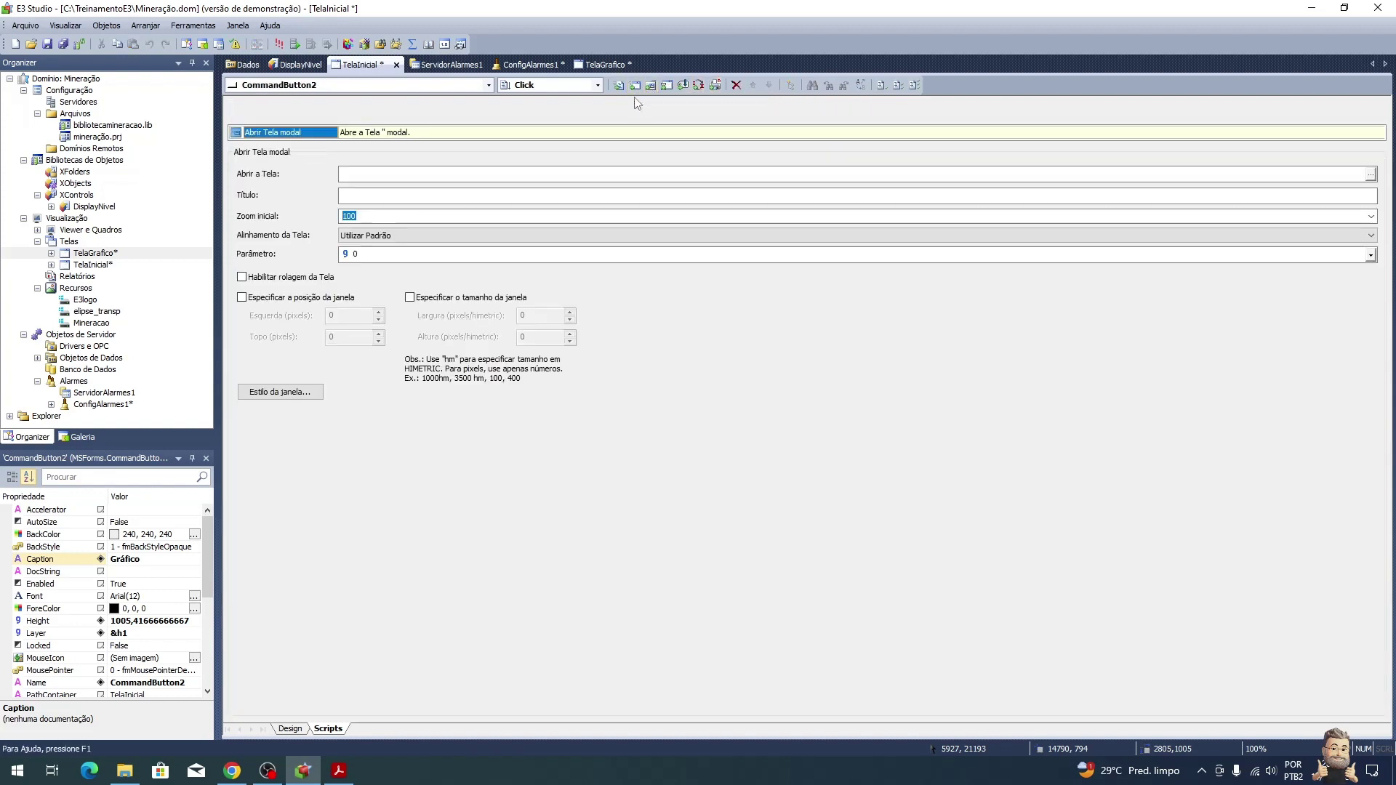
left_click(1370, 174)
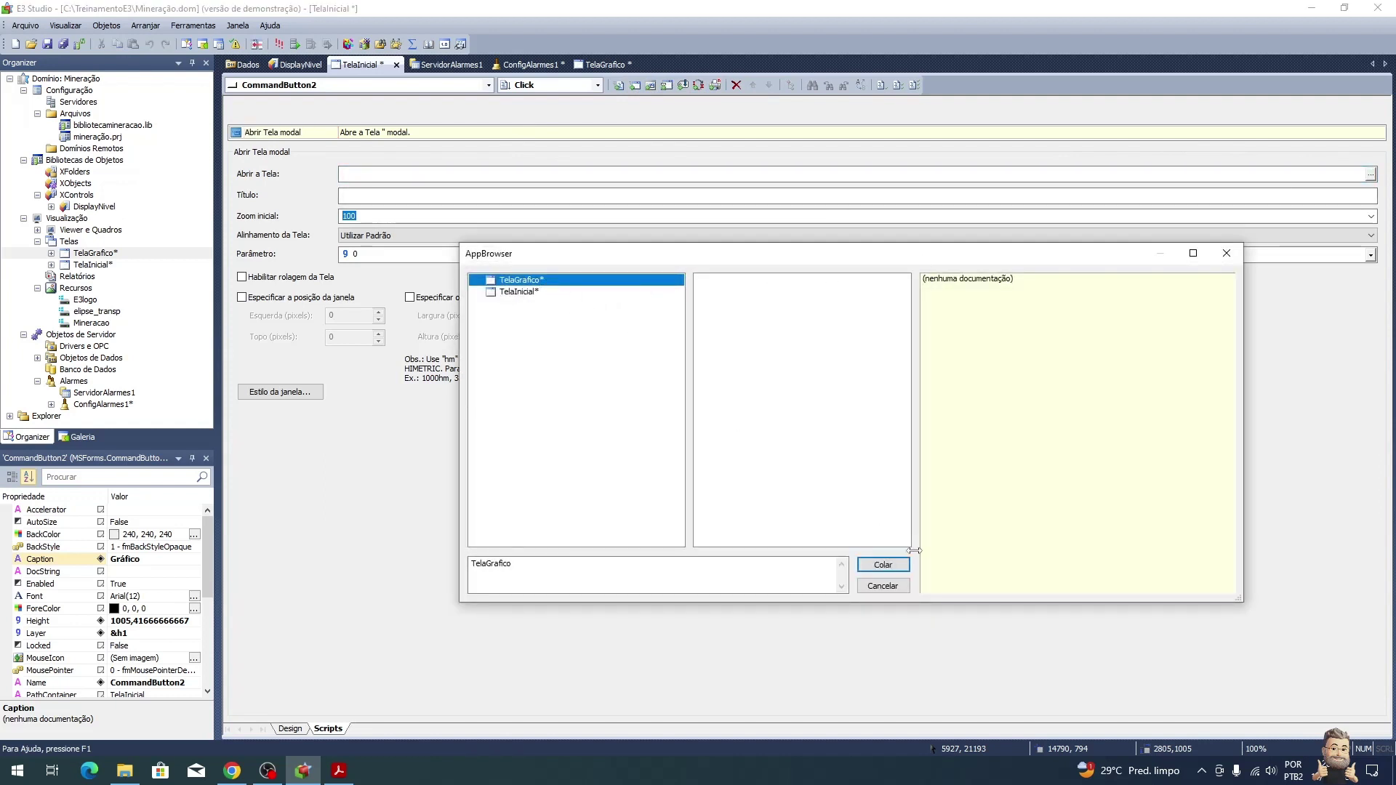
left_click(893, 568)
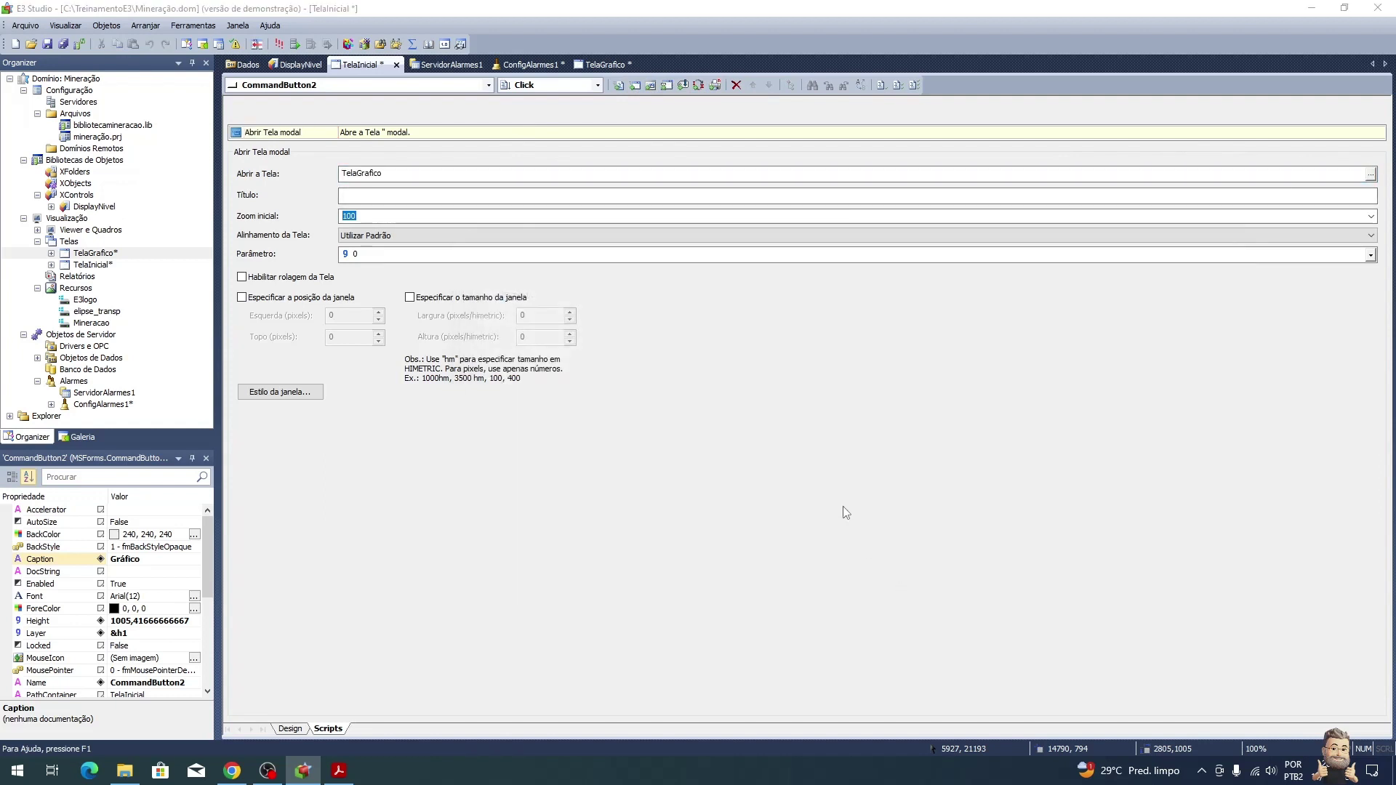
left_click(1371, 216)
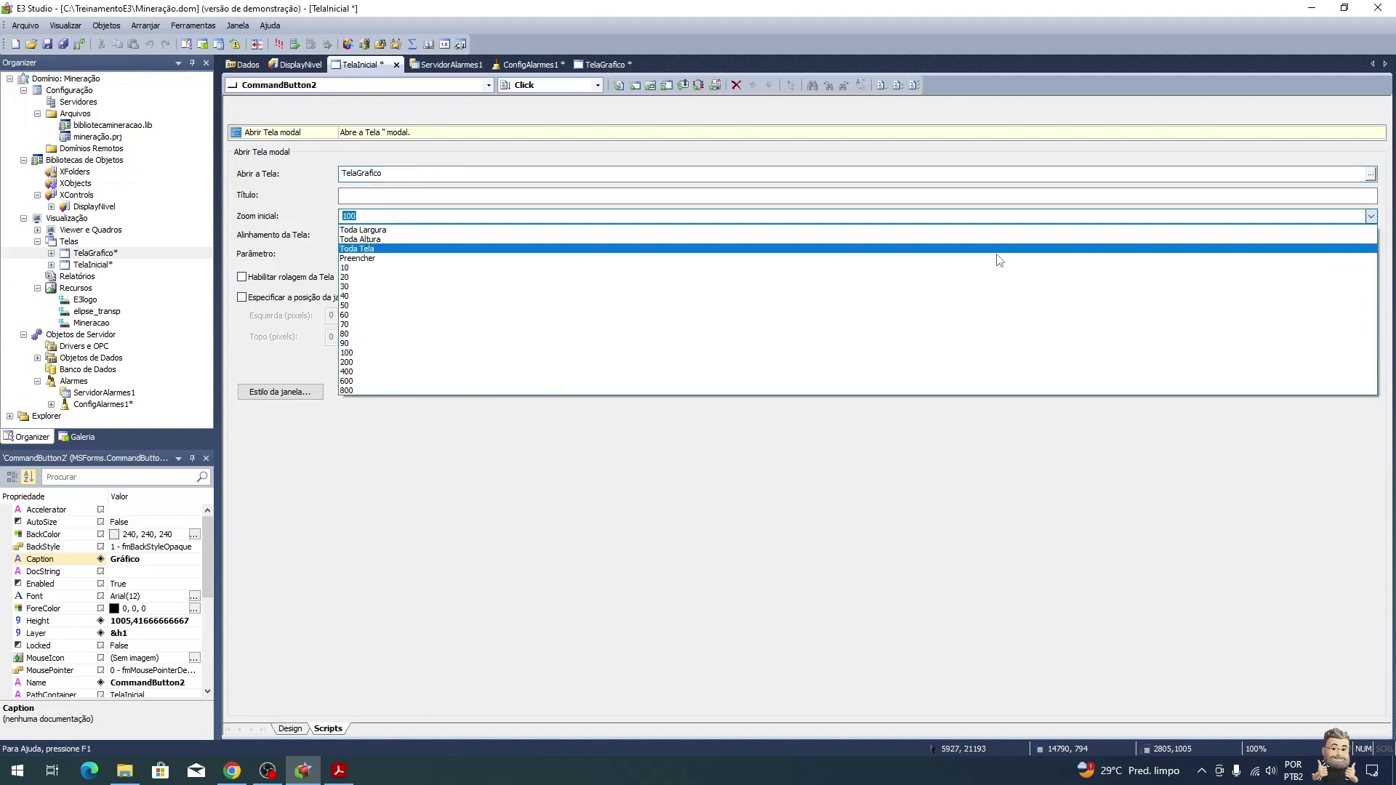
left_click(895, 251)
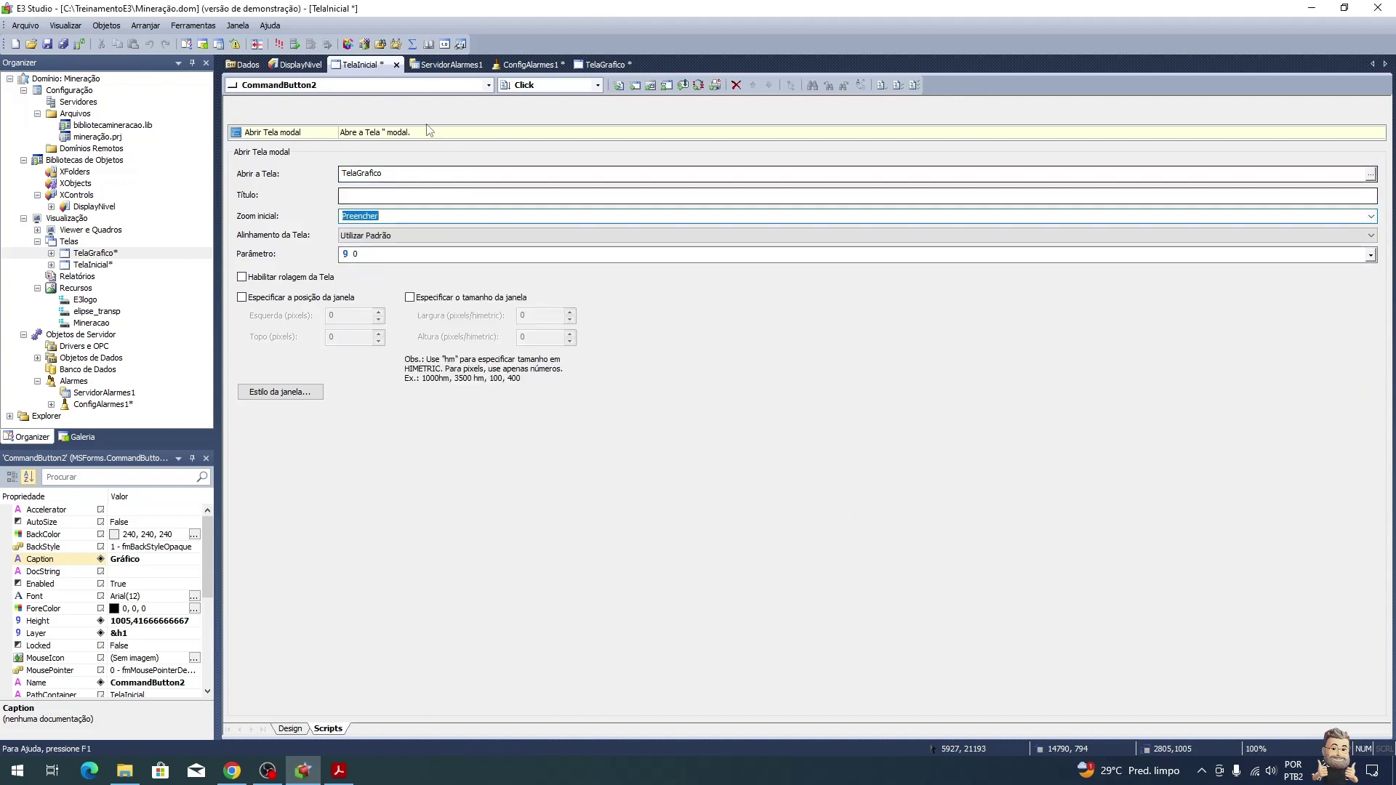
left_click(290, 729)
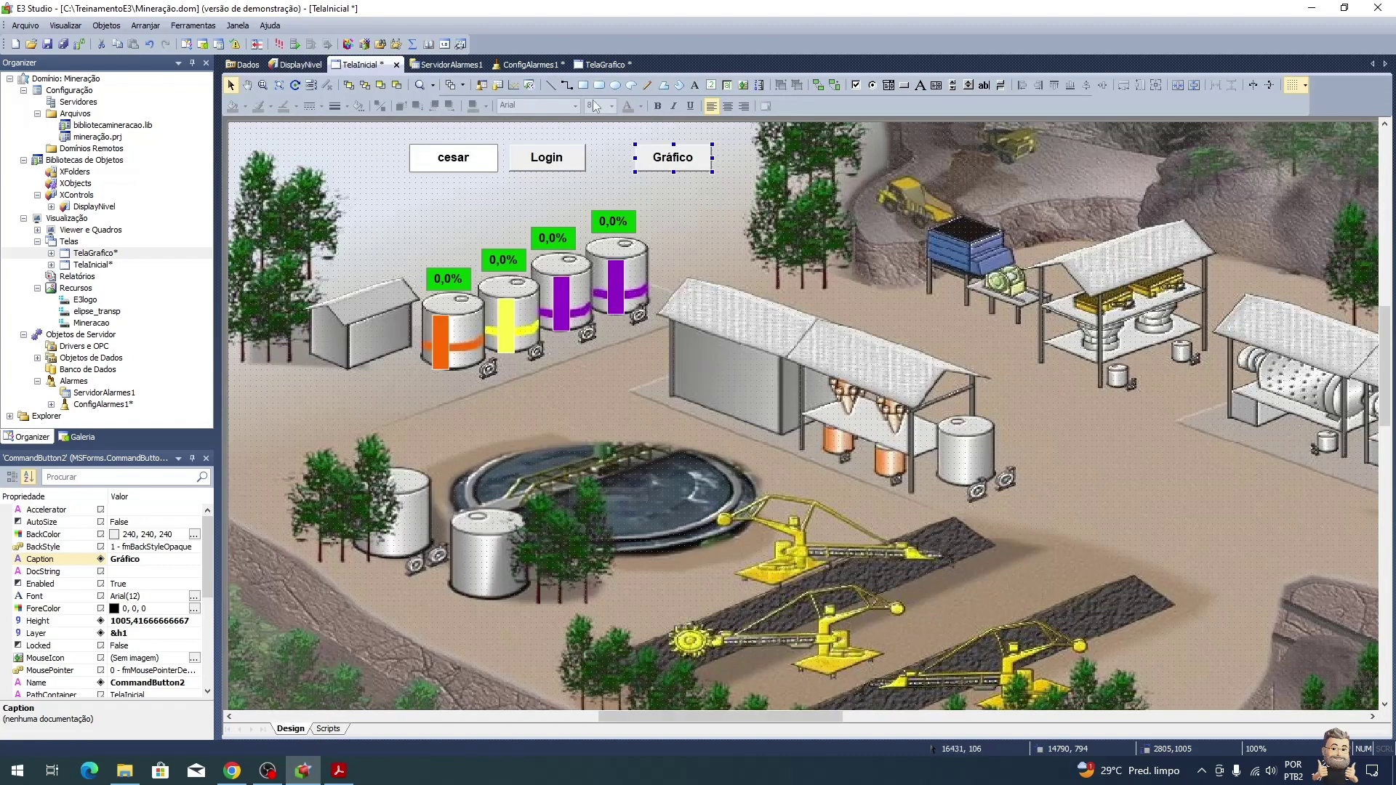
Step: Scroll the tutorial PDF to the 'Armazenar os dados de nível' steps and Hist1 table
key("alt+Tab")
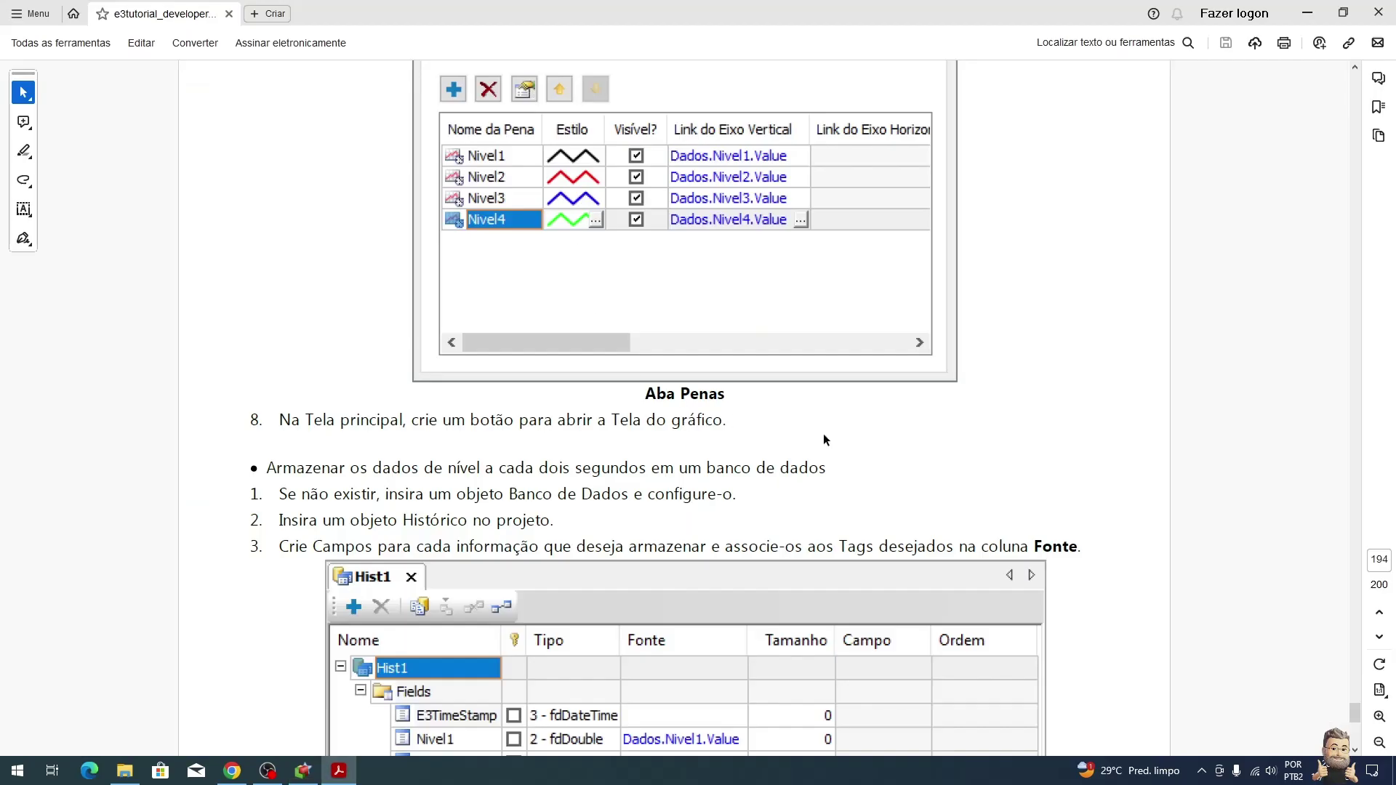
scroll(823, 435, "down", 4)
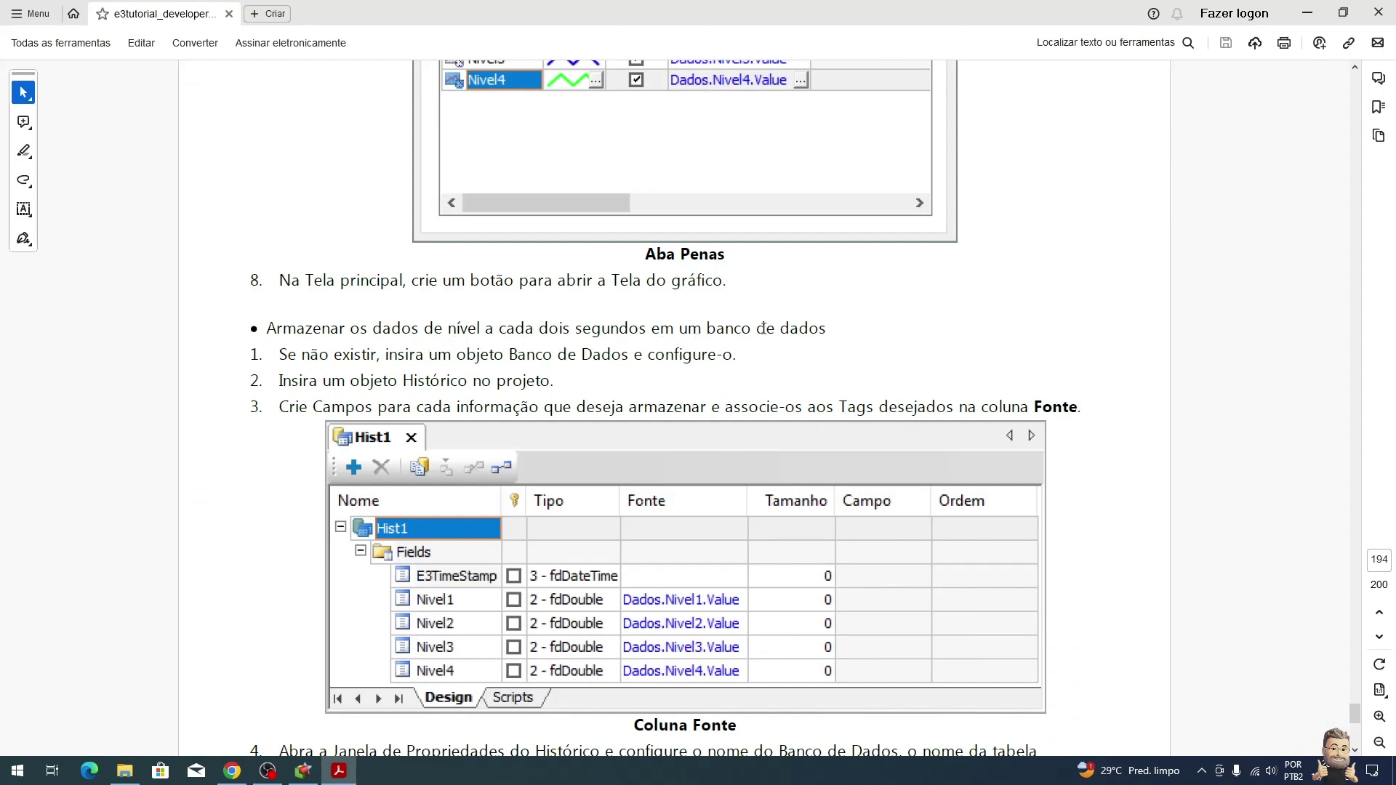
scroll(650, 350, "down", 4)
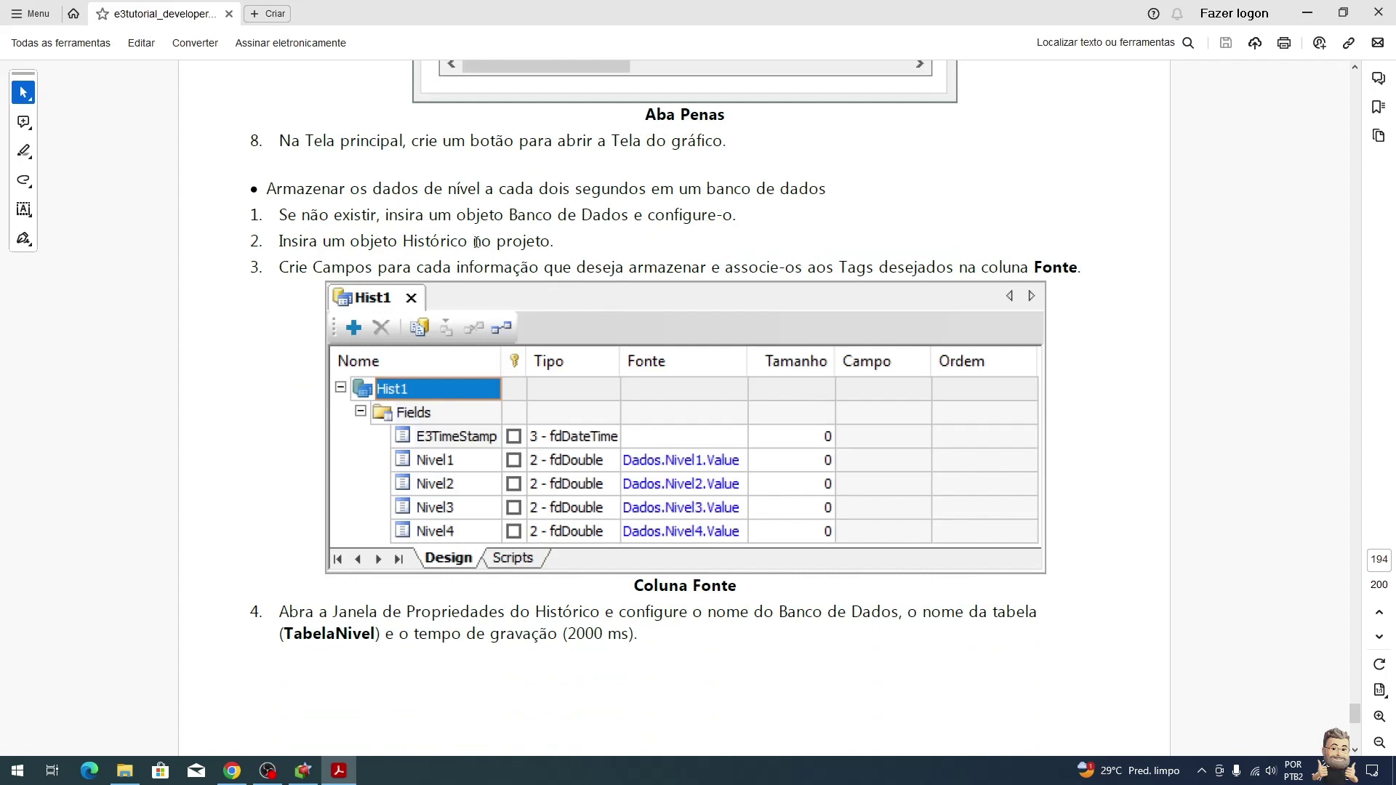
Step: Insert a database server, BancoDados1, into Mineração.prj under Banco de Dados
key("alt+Tab")
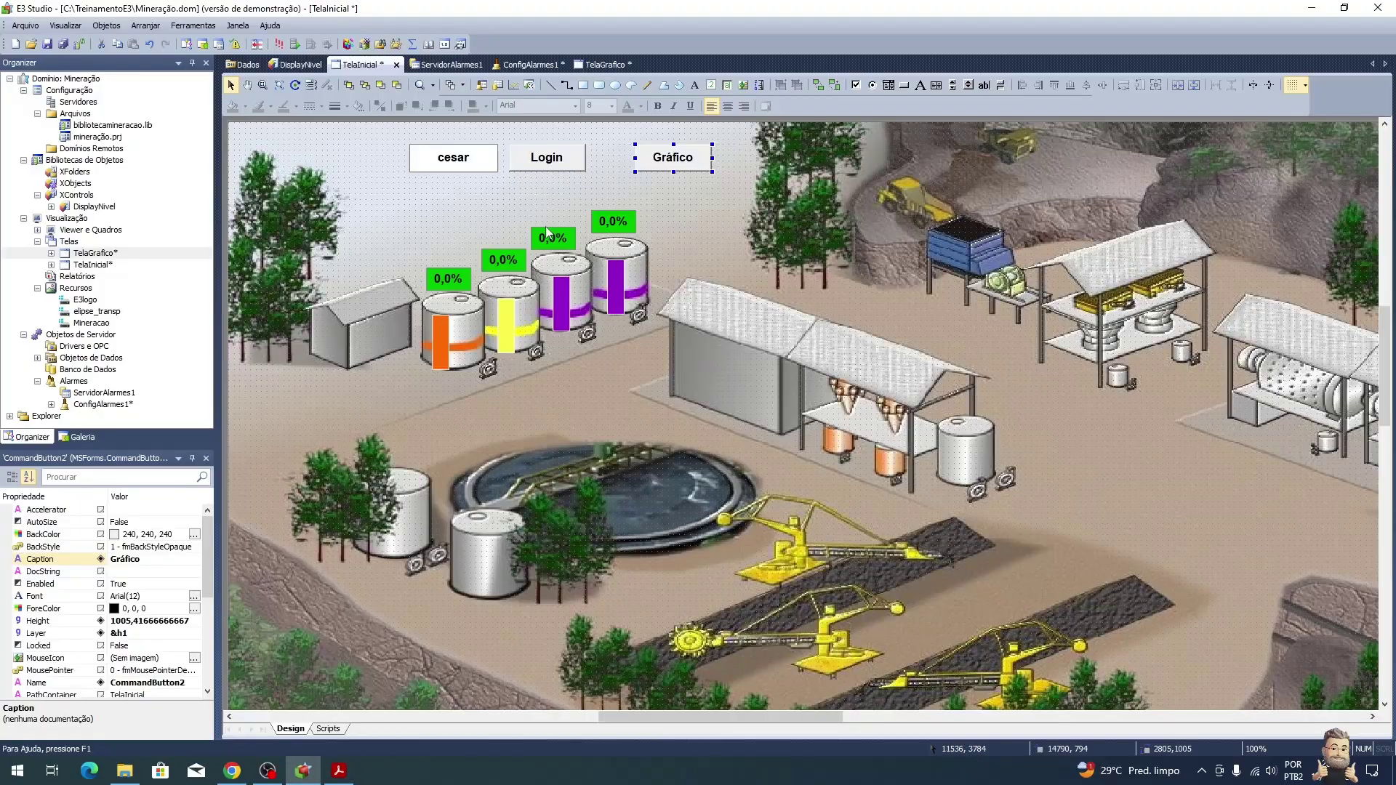
right_click(106, 376)
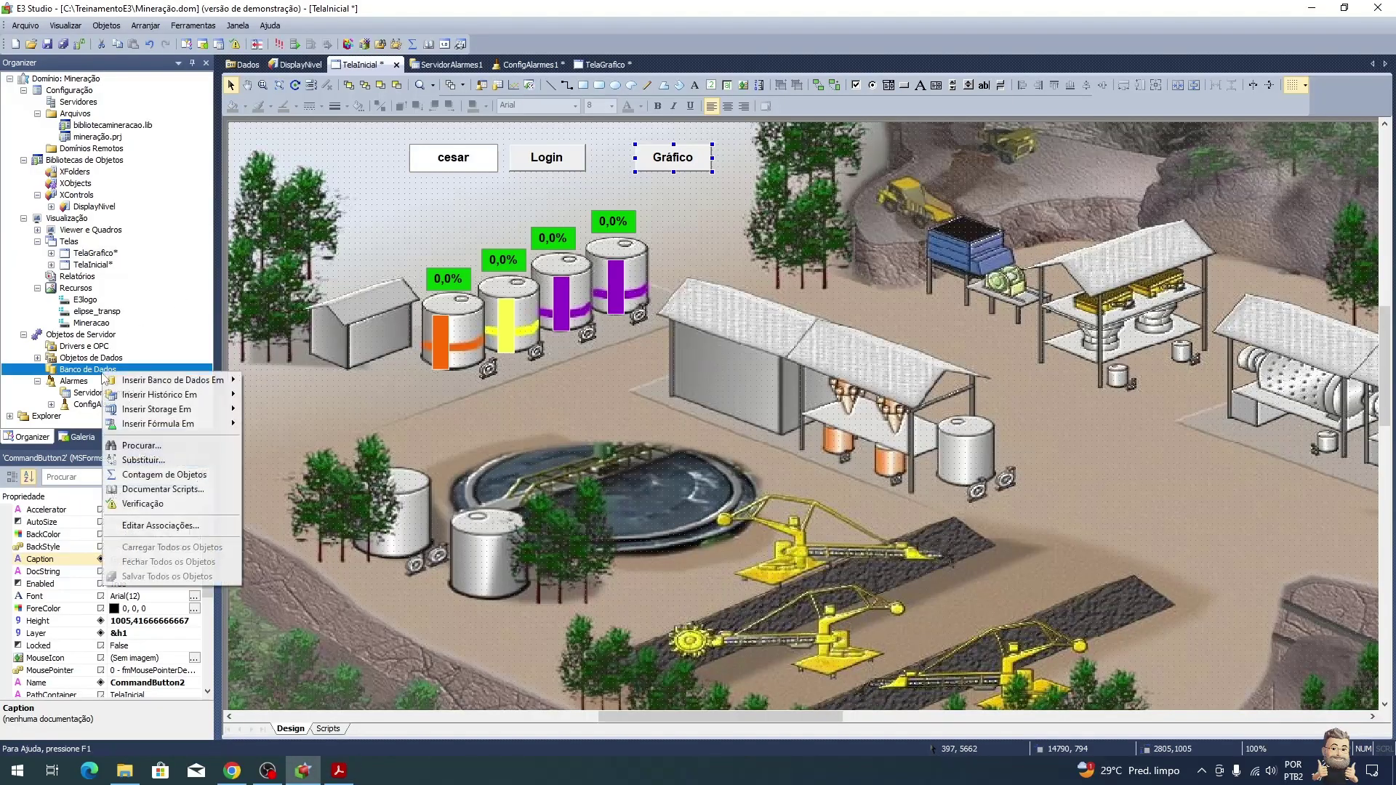
mouse_move(155, 381)
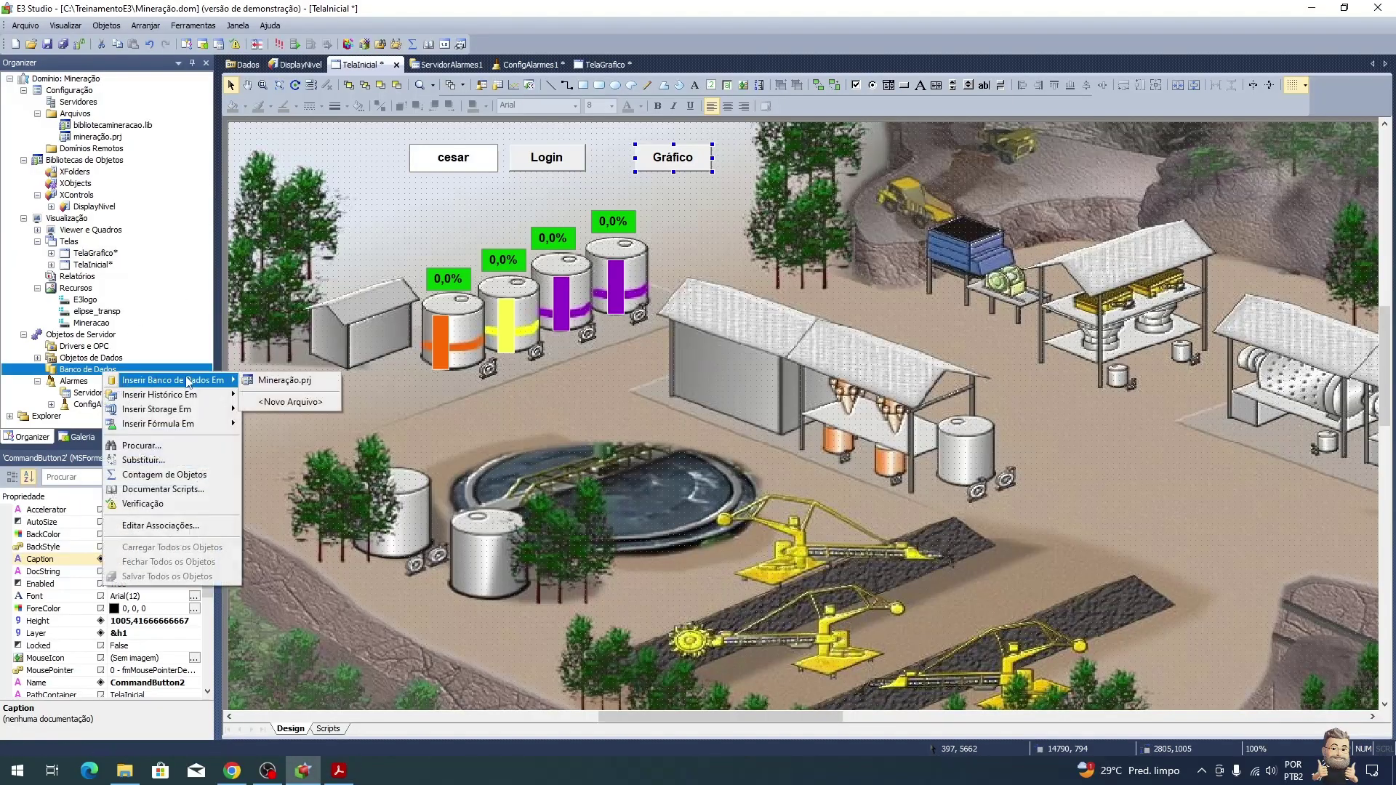
left_click(313, 387)
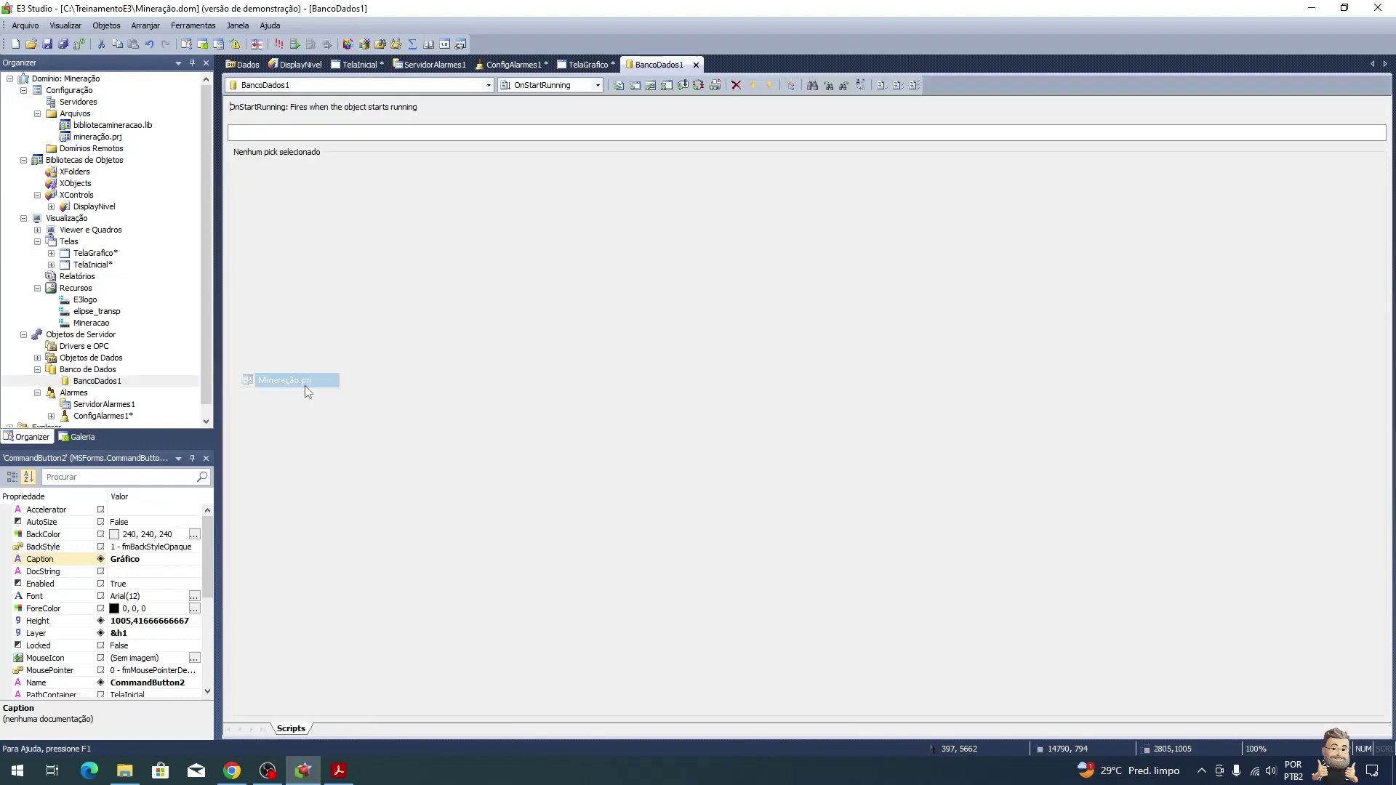
Step: Point BancoDados1 to the Access file DadosMineracao.mdb (stAccess) and test the connection successfully
right_click(109, 384)
left_click(164, 726)
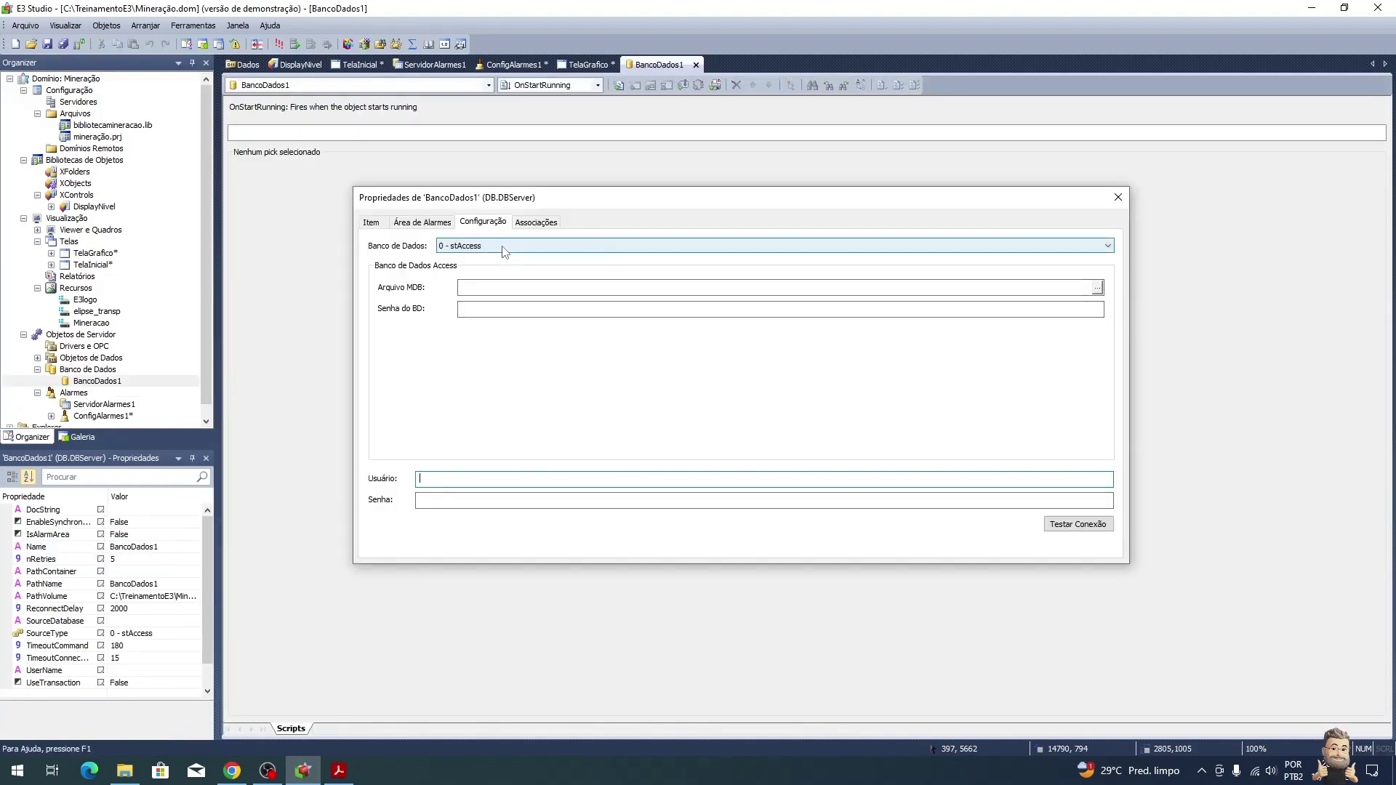
left_click(516, 285)
type("DadosMineracao.M")
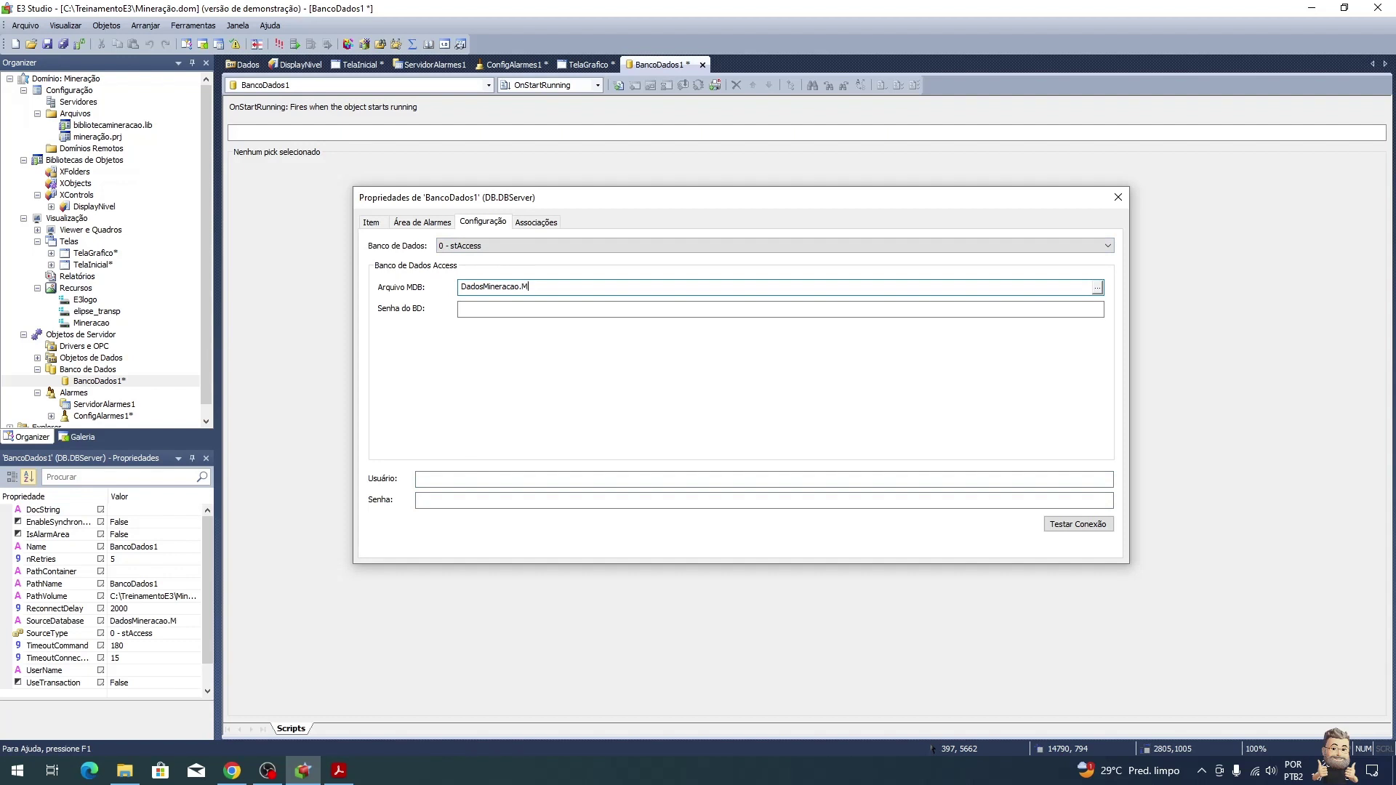
key("BackSpace")
key("BackSpace")
left_click(474, 247)
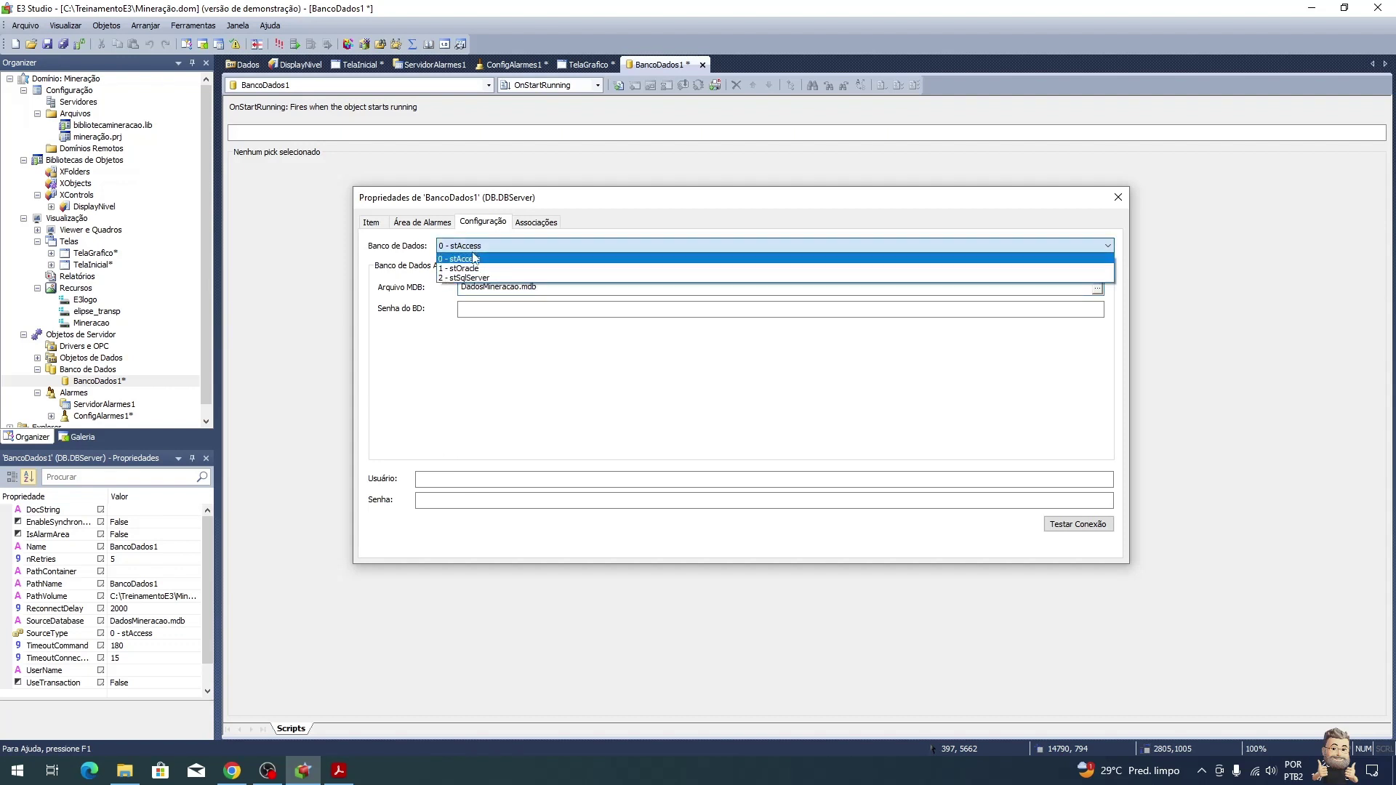
left_click(488, 247)
left_click(465, 288)
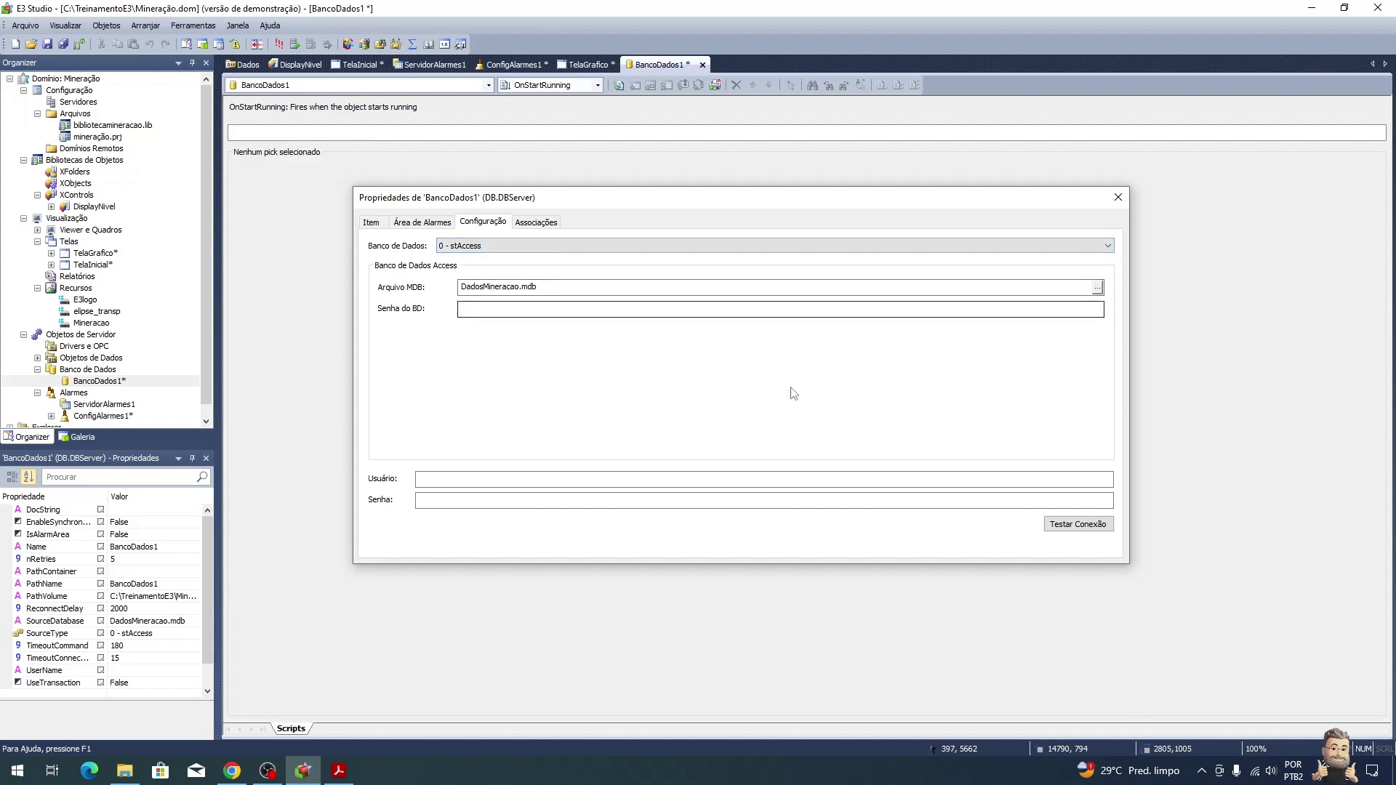
left_click(1078, 525)
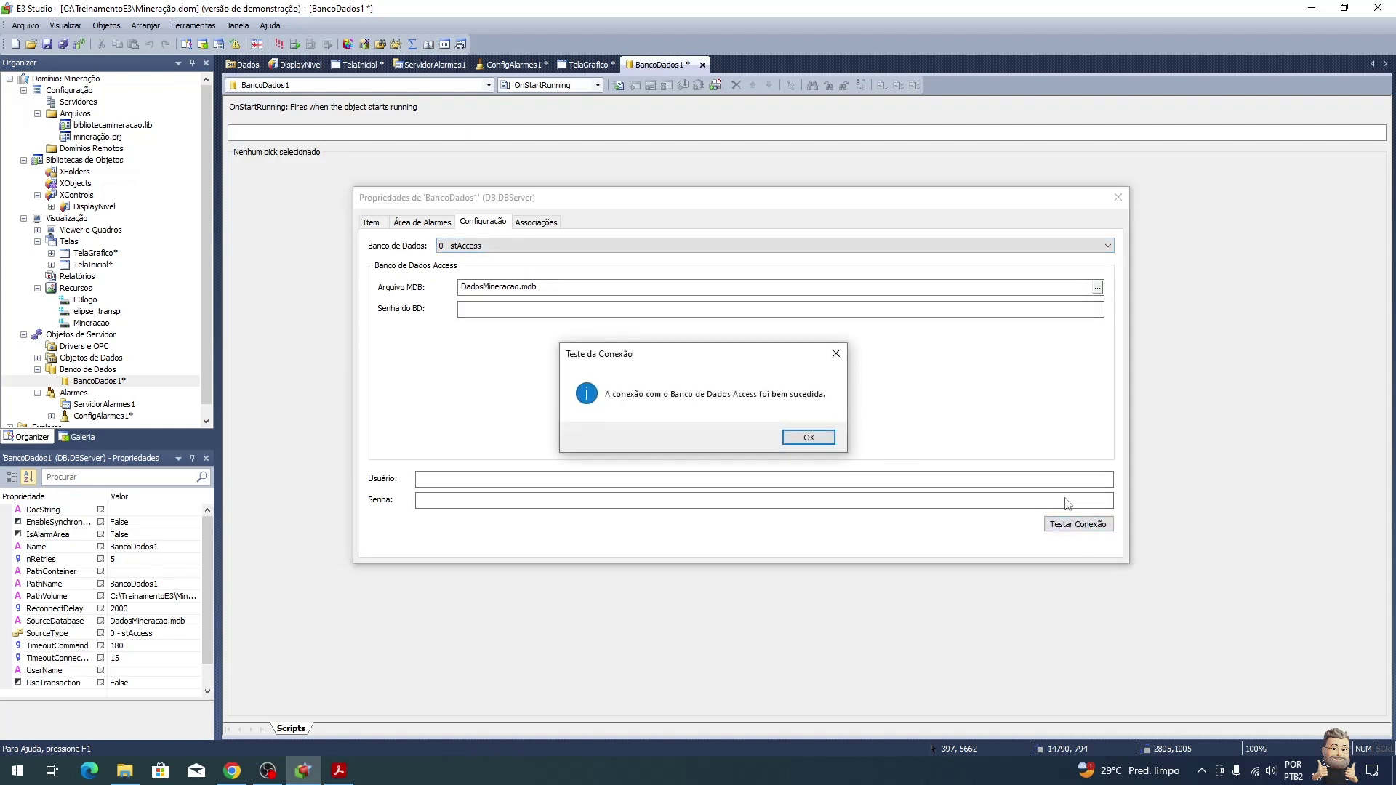
left_click(807, 434)
Step: Confirm DadosMineracao.mdb exists in the TreinamentoE3 folder, then close the BancoDados1 properties
left_click(125, 771)
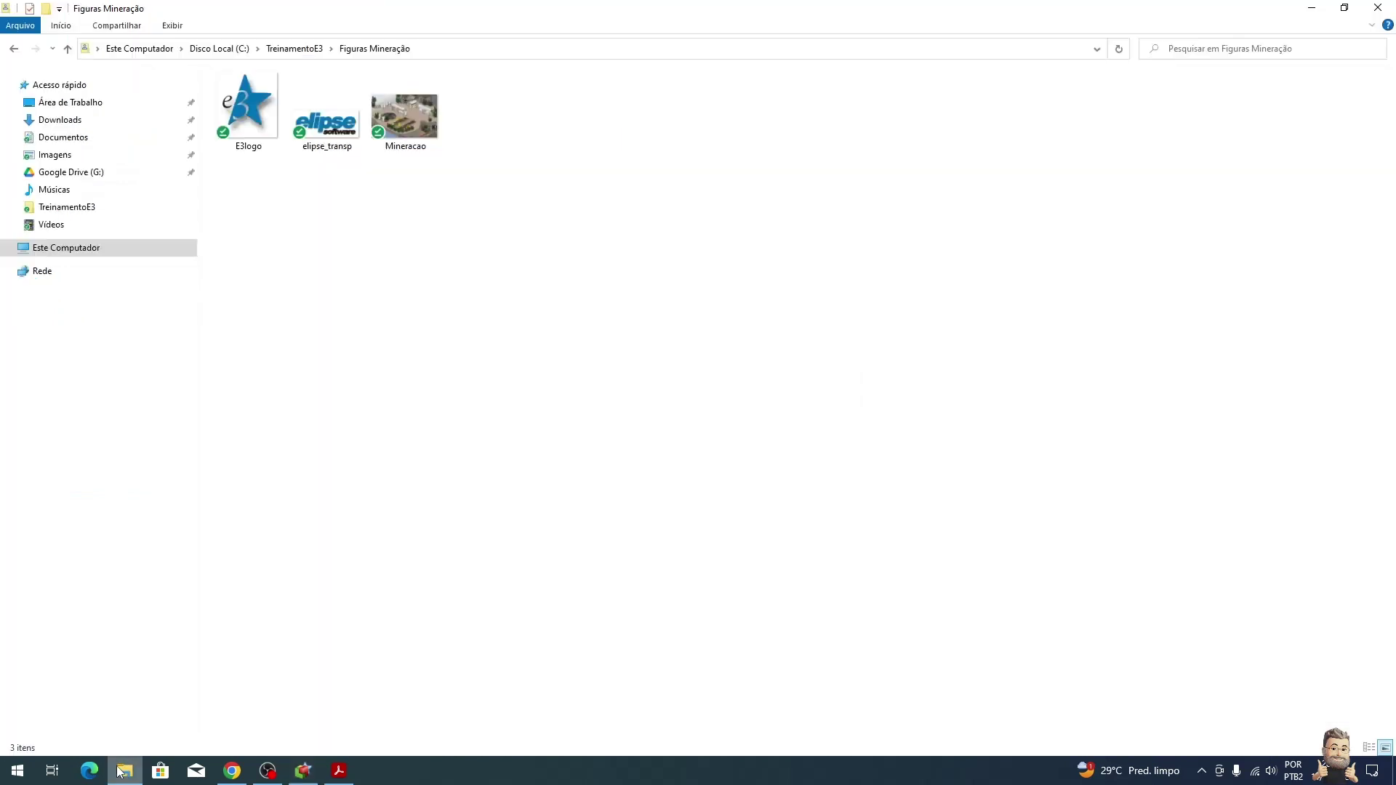
left_click(295, 48)
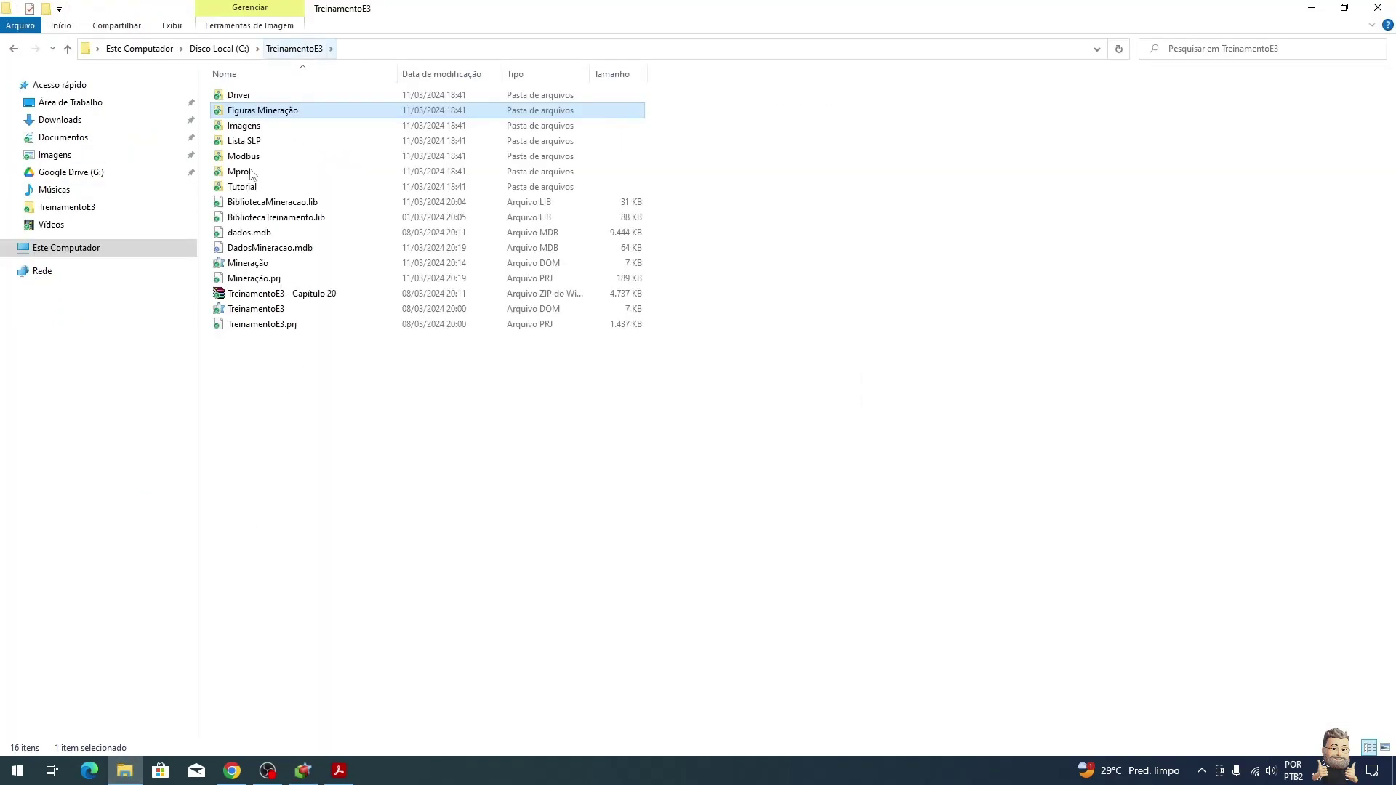
left_click(260, 251)
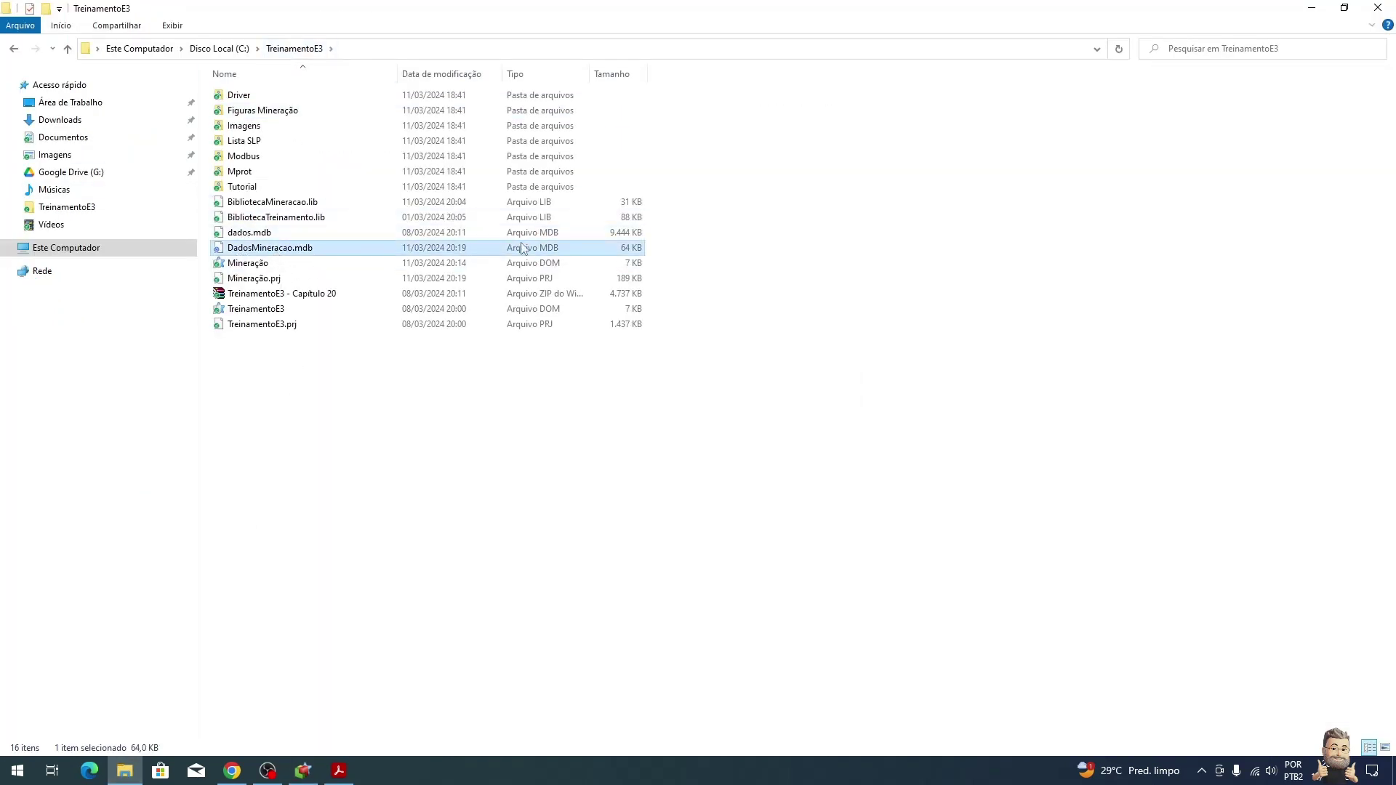
left_click(1311, 8)
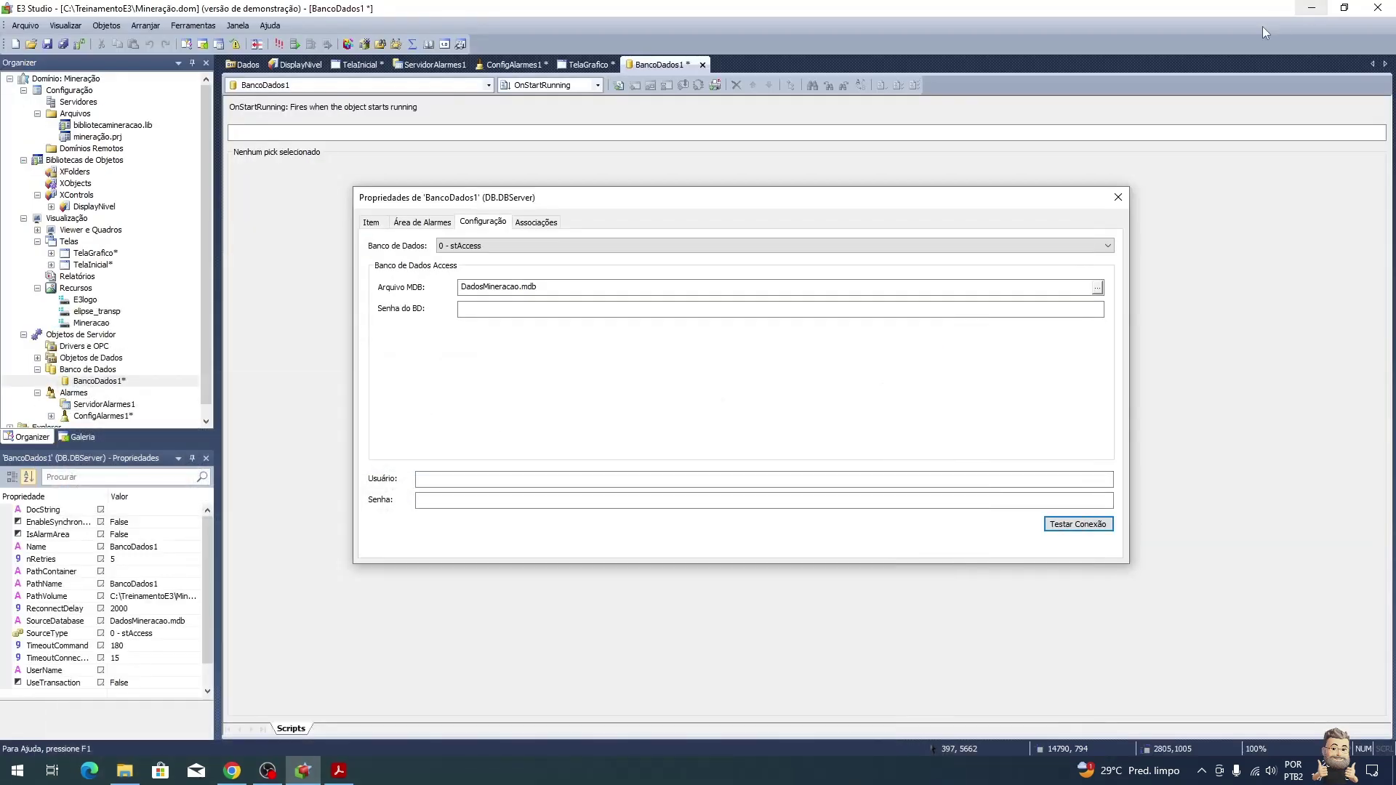
left_click(1119, 197)
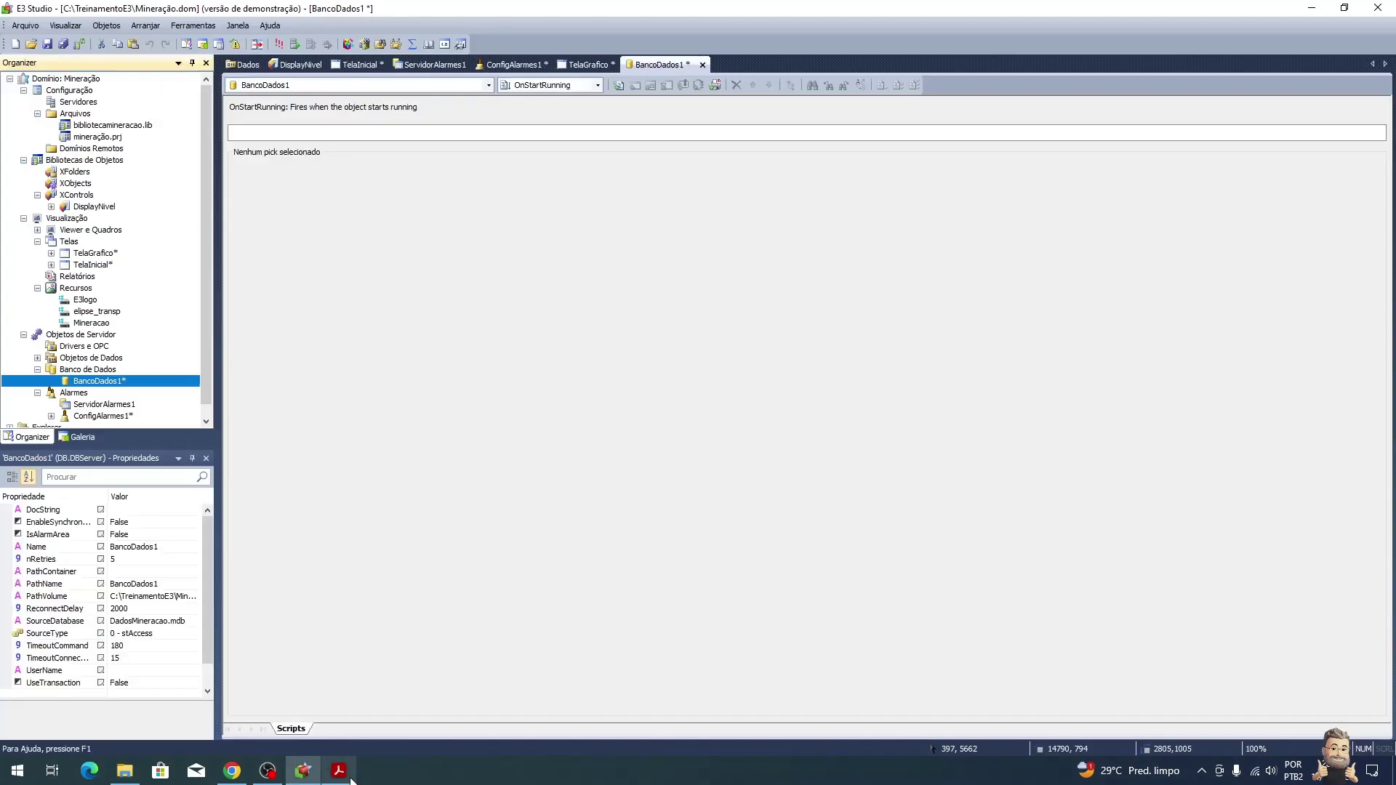
left_click(342, 772)
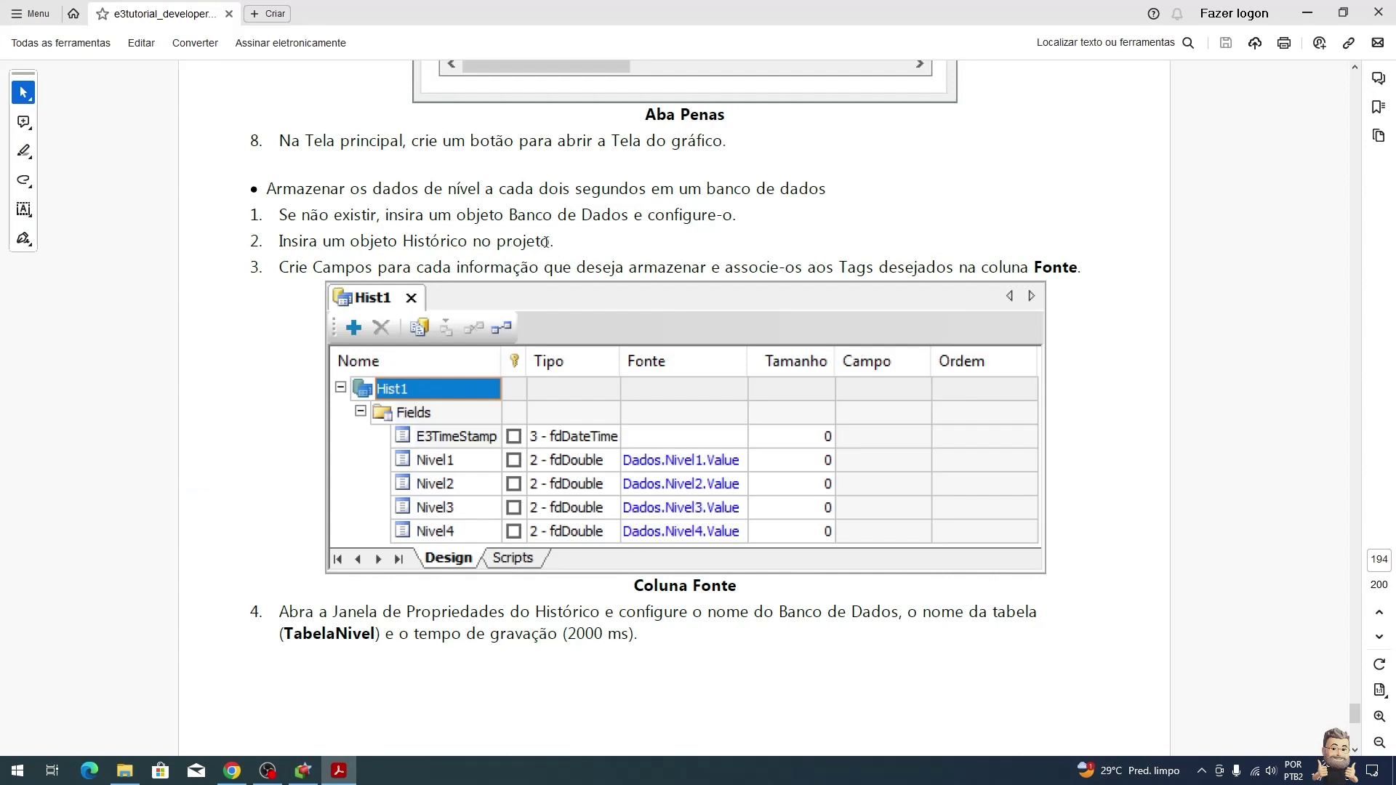
Step: Insert a historic object, Hist1, into Mineração.prj and scroll the tutorial to field creation
left_click_drag(546, 242, 355, 243)
key("alt+Tab")
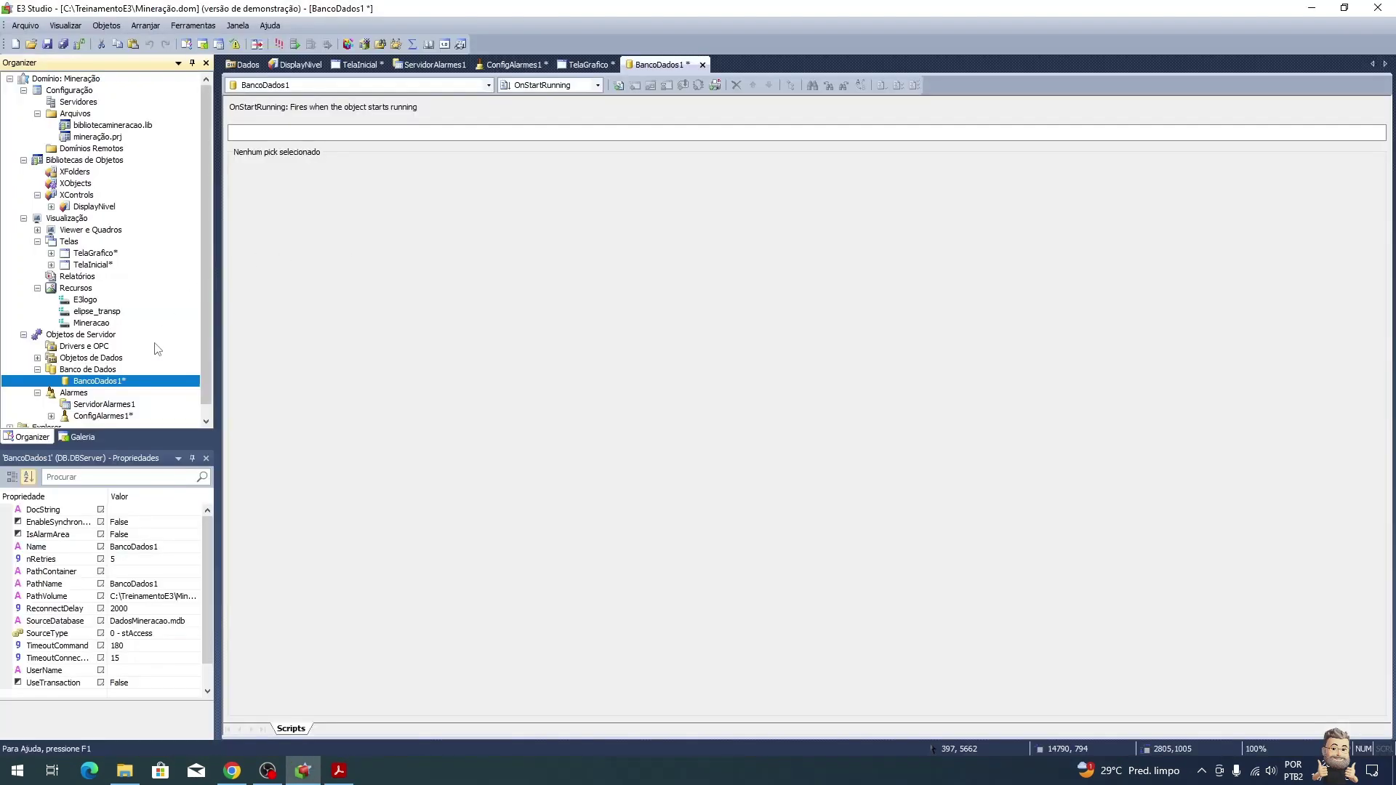
right_click(105, 368)
mouse_move(196, 394)
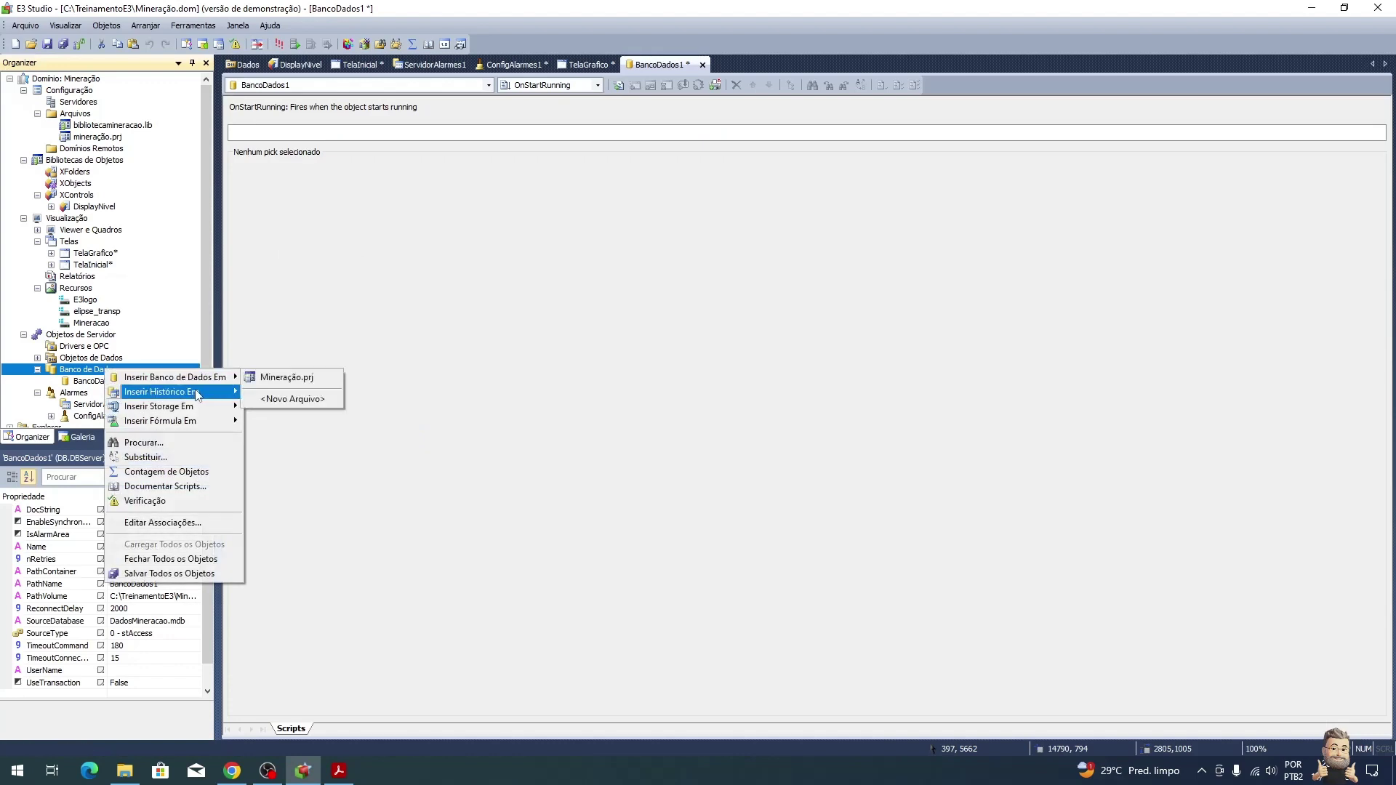
left_click(285, 378)
left_click(116, 393)
key("alt+Tab")
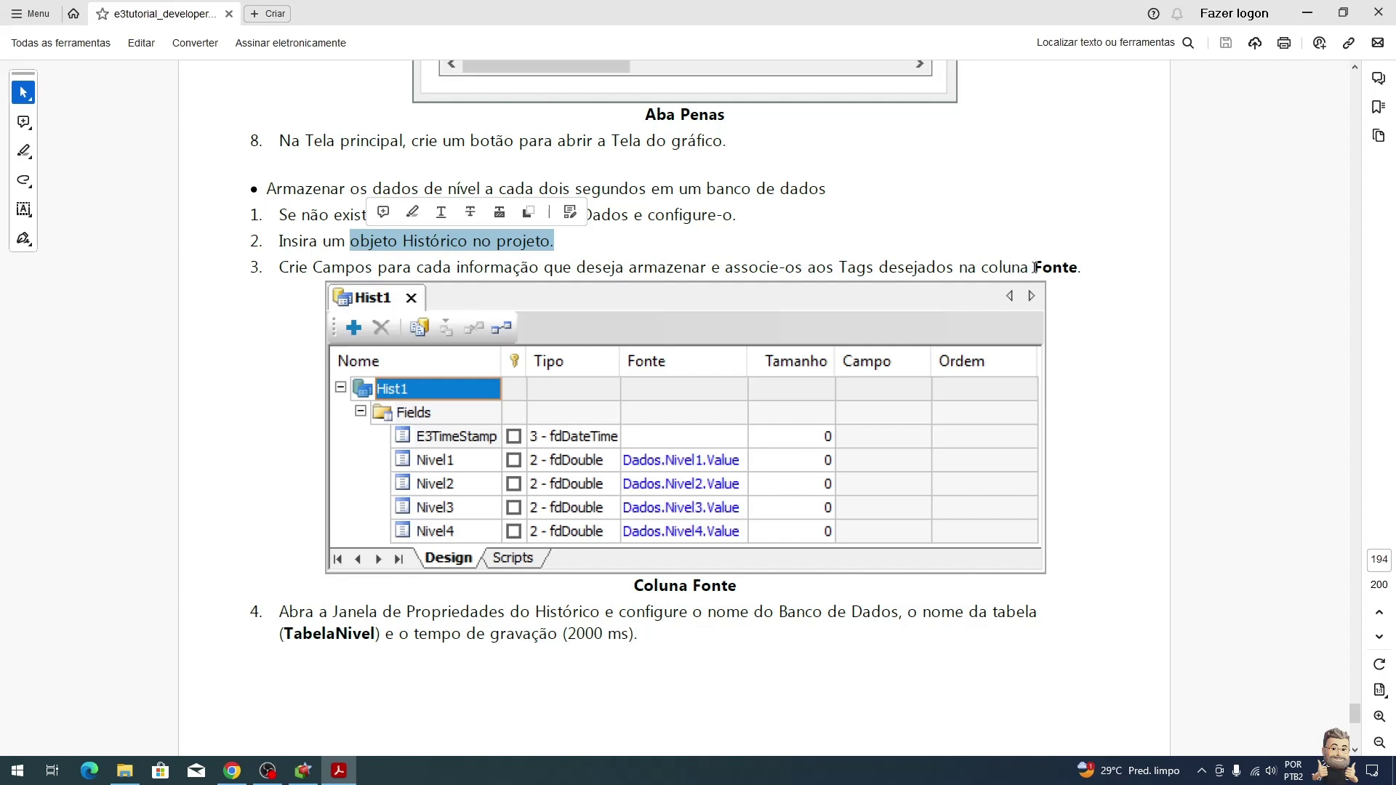
scroll(1033, 268, "down", 3)
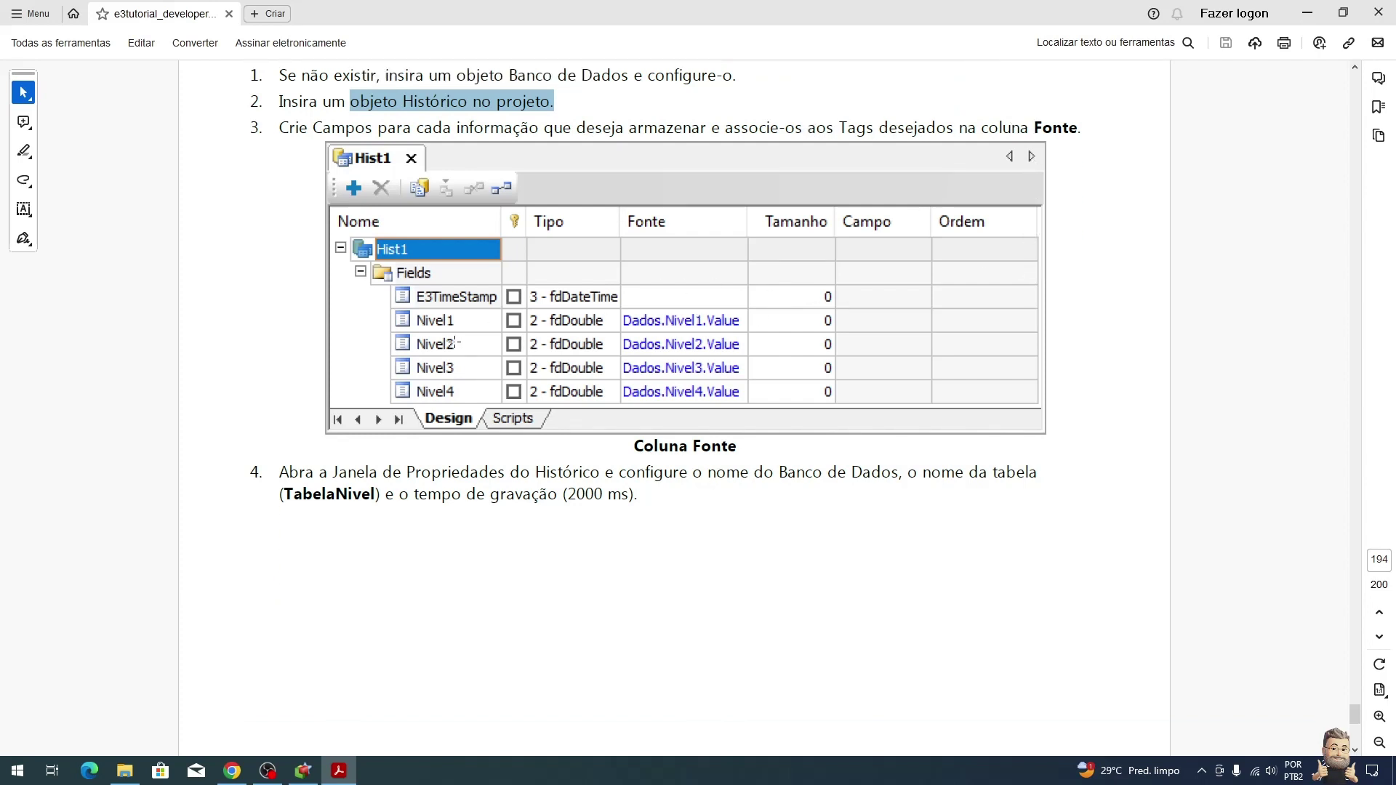
Step: Add Hist1's first historic field, Campo1, sourced from Dados.Nivel1.Value
key("alt+Tab")
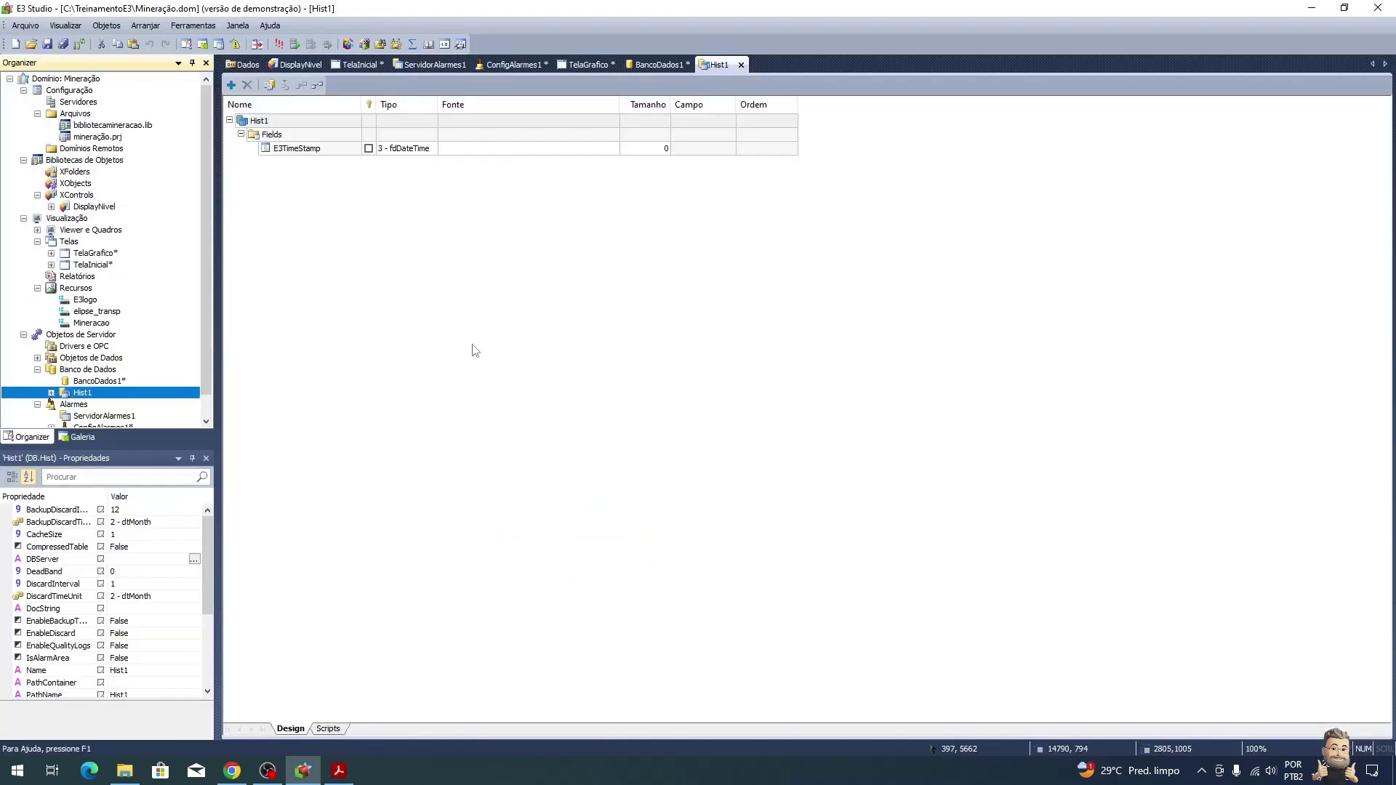
left_click(291, 138)
left_click(231, 85)
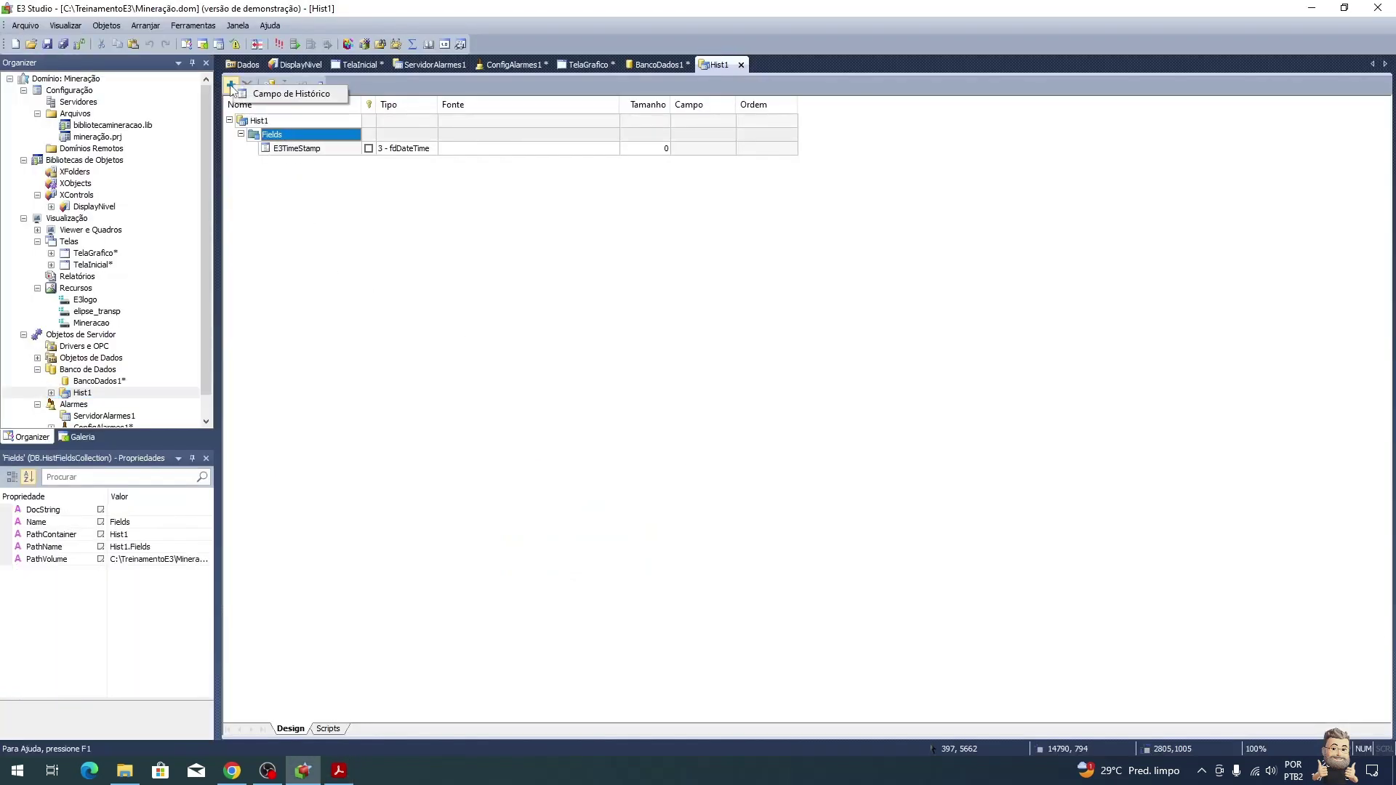
left_click(280, 96)
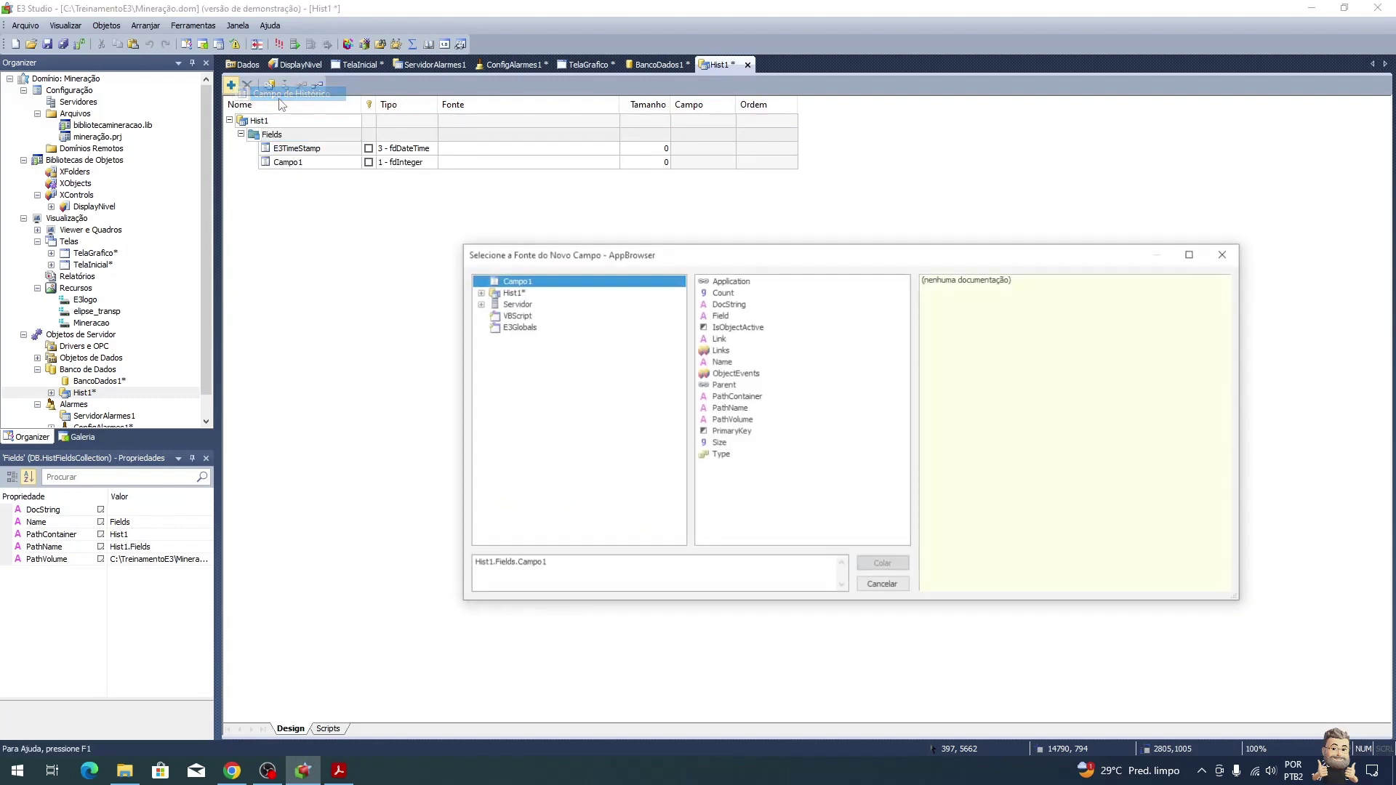
left_click(478, 304)
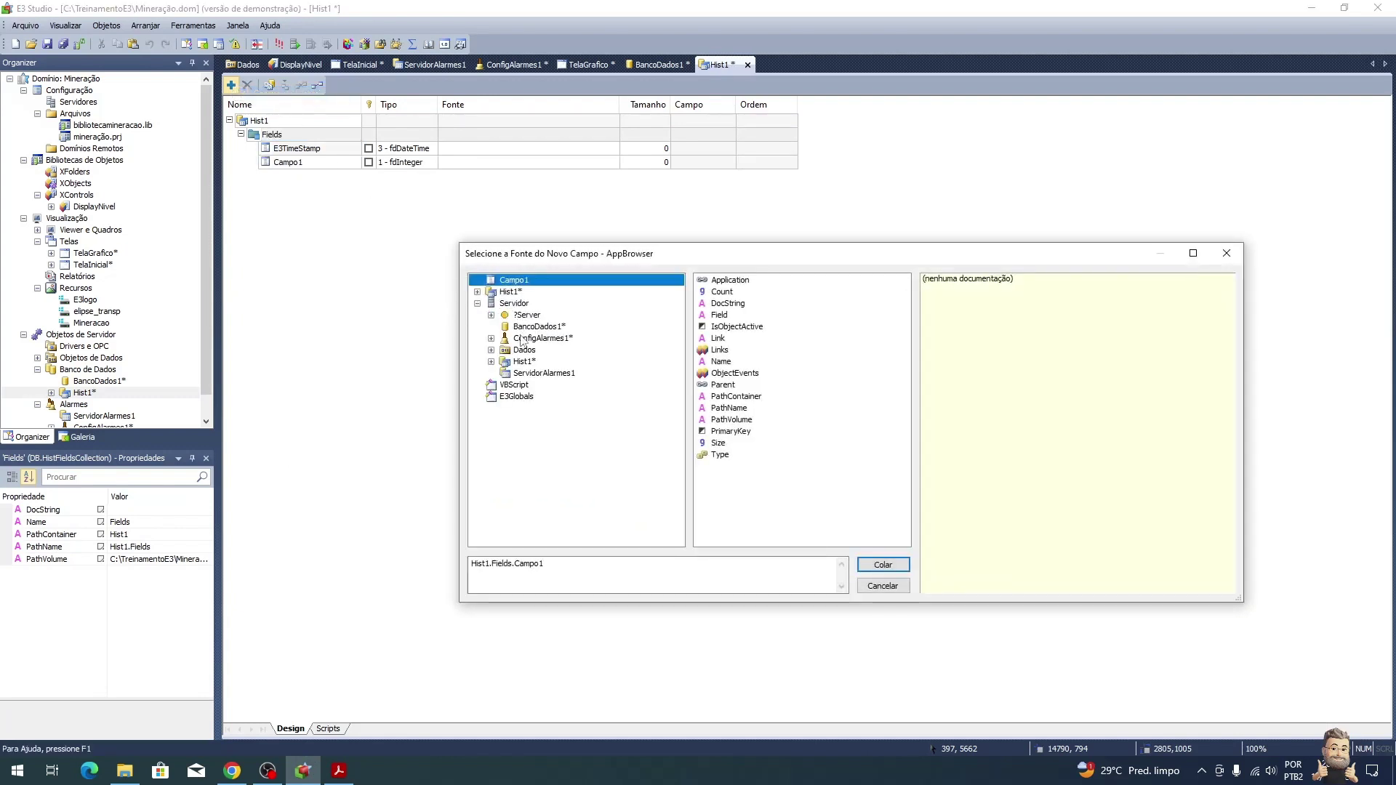
left_click(492, 350)
left_click(538, 364)
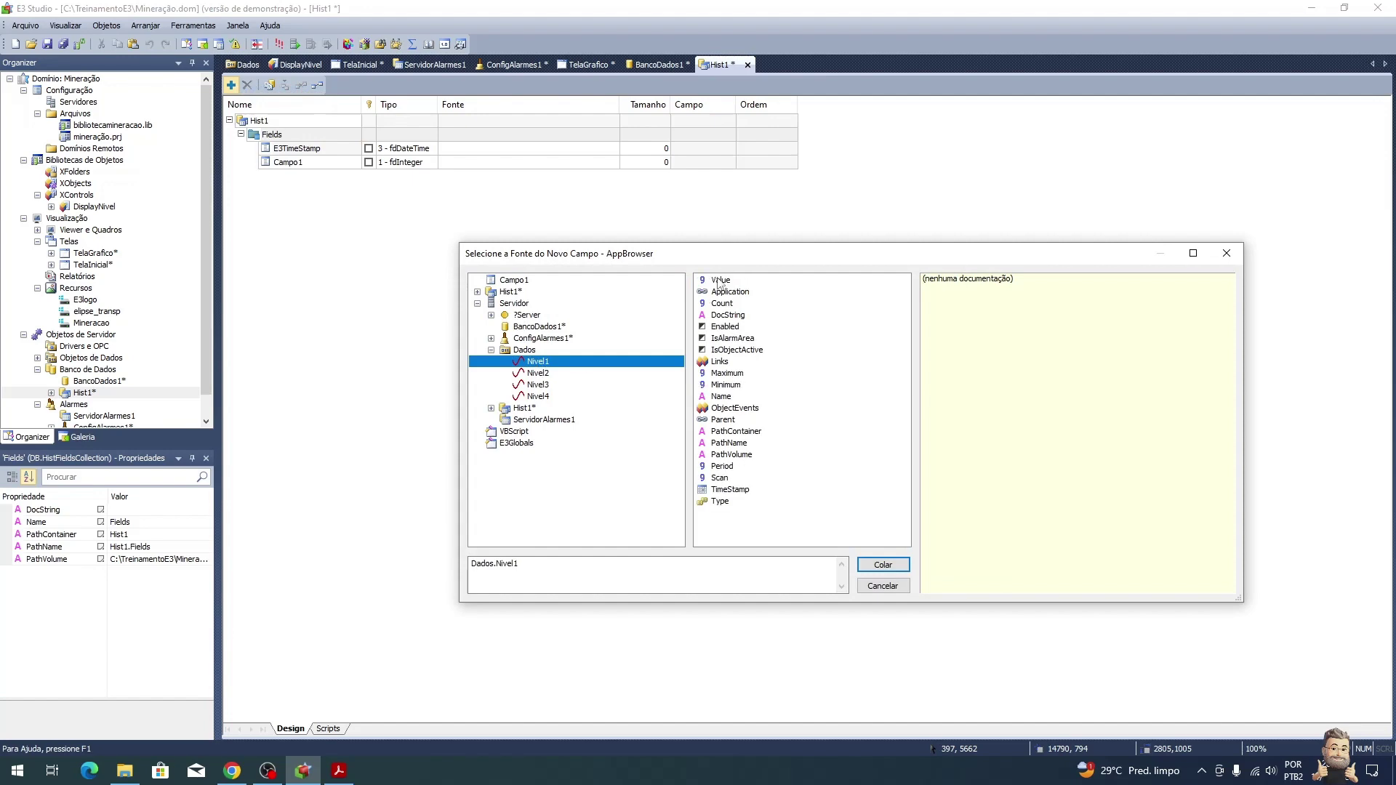
left_click(718, 281)
double_click(719, 281)
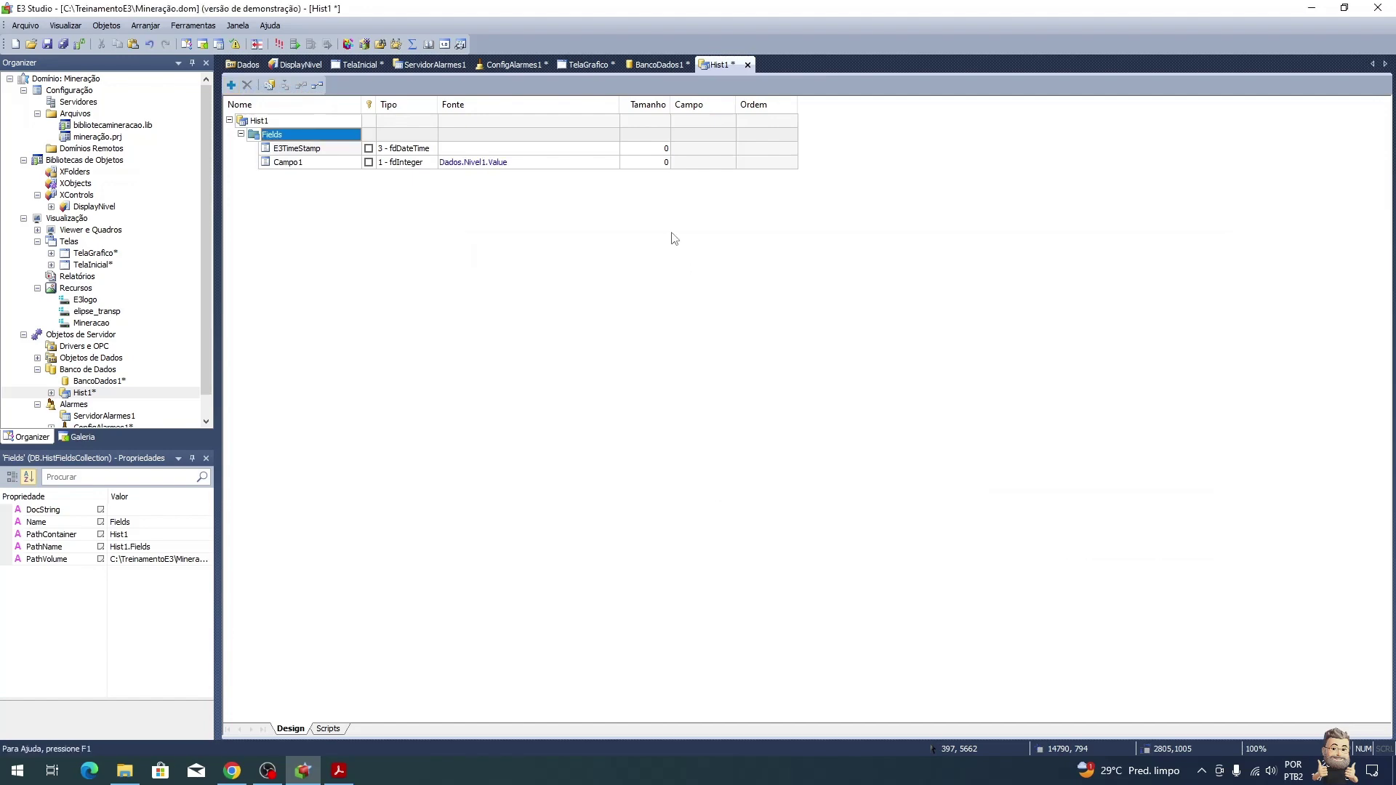
Step: Add three more fields sourced from Dados.Nivel2, Nivel3 and Nivel4 Value
left_click(231, 85)
left_click(539, 373)
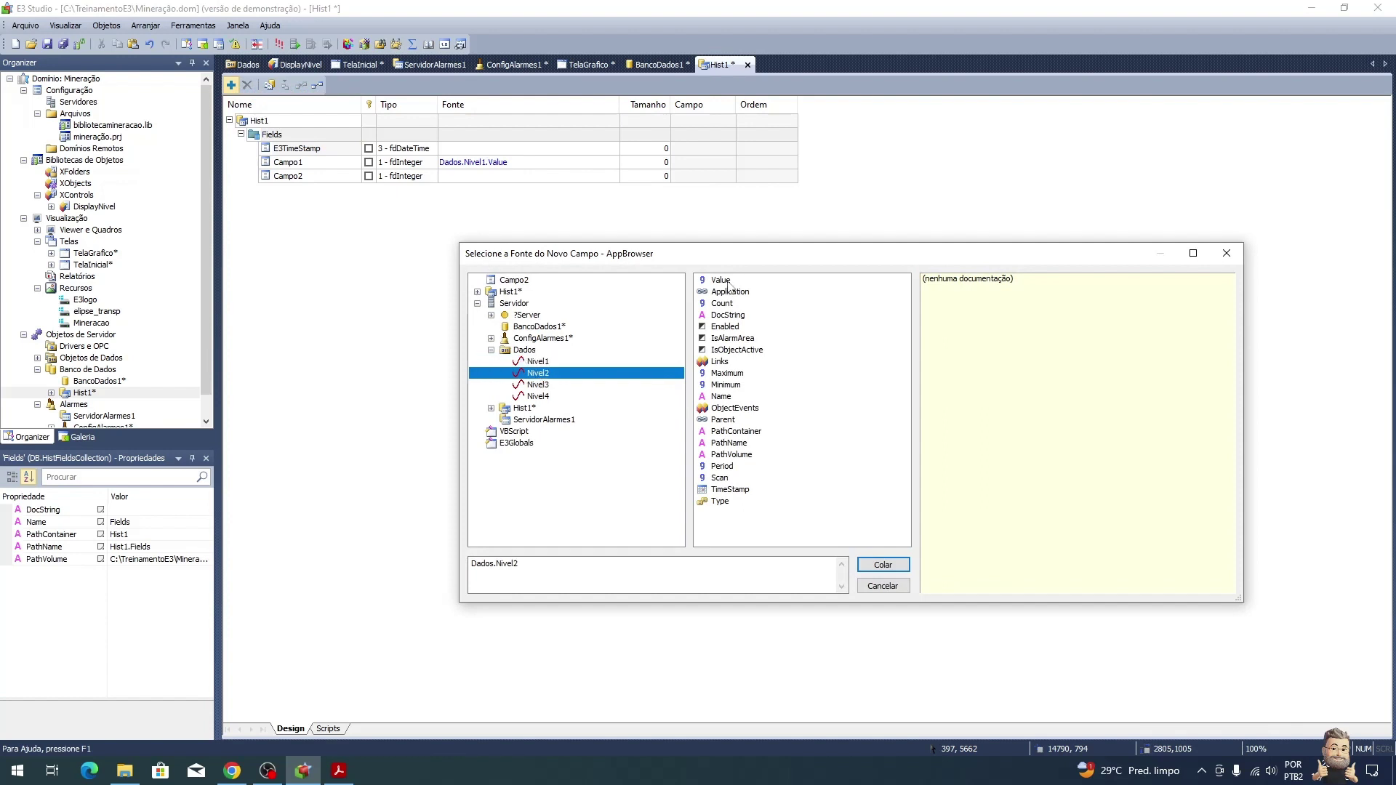
double_click(722, 281)
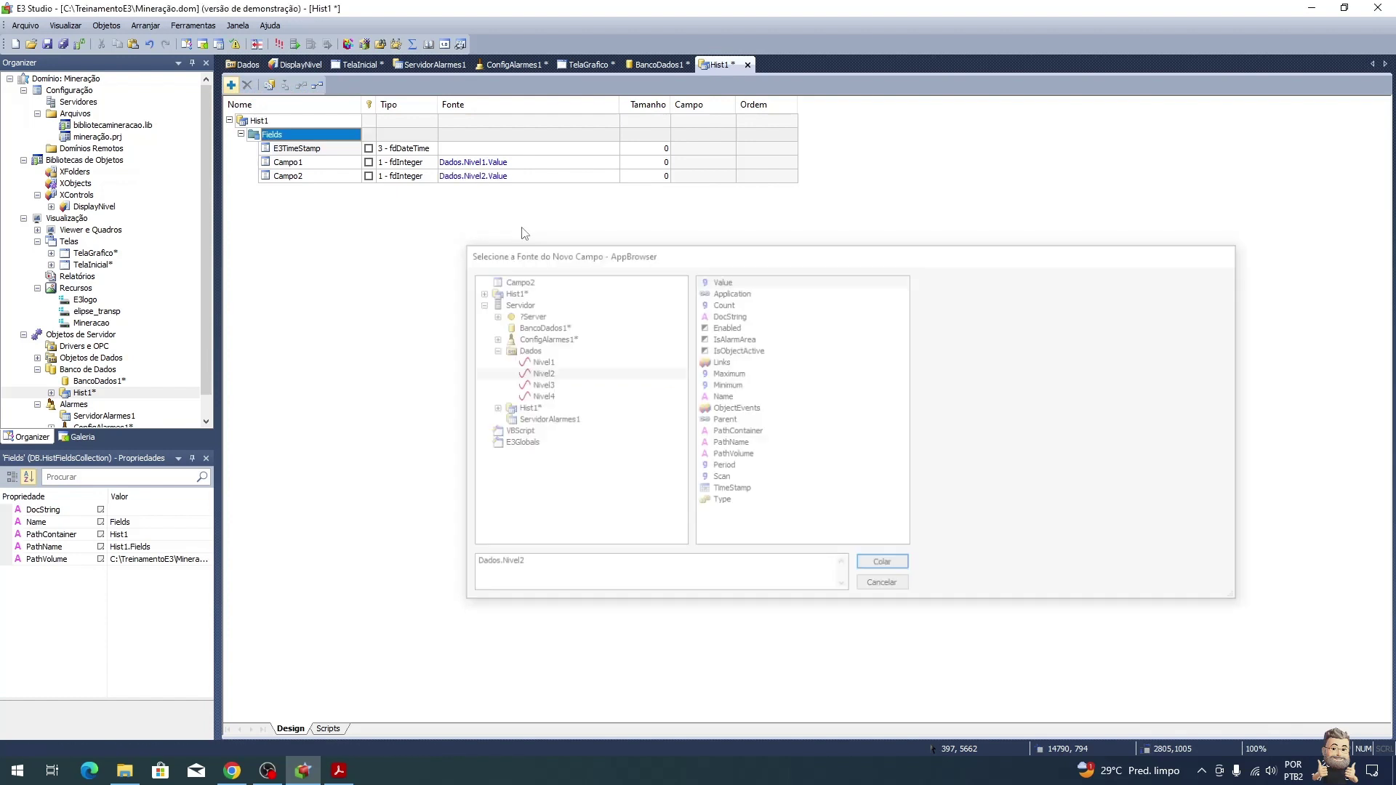
left_click(232, 85)
left_click(539, 385)
double_click(722, 280)
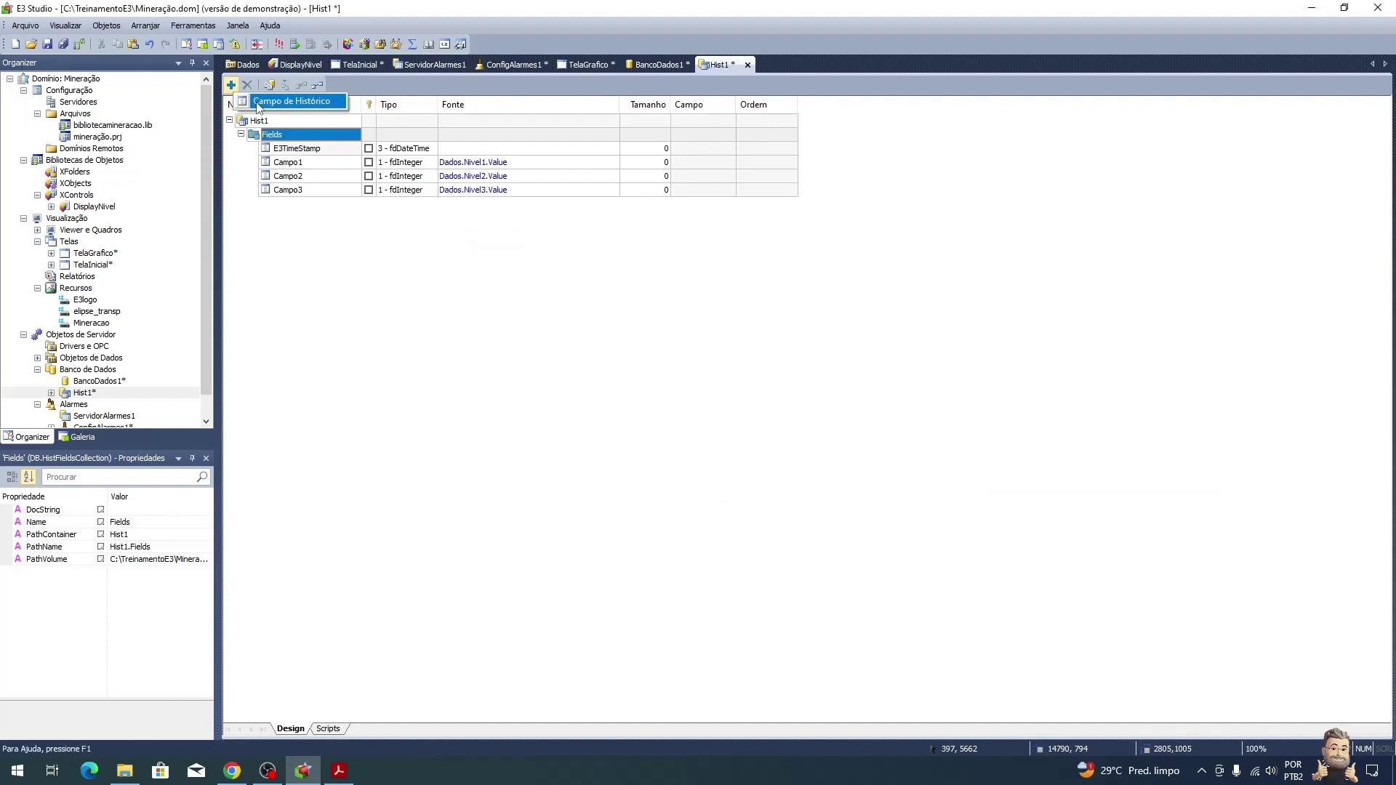
left_click(231, 85)
left_click(542, 400)
double_click(736, 281)
Step: Rename fields Campo1–Campo4 to Nivel1, Nivel2, Nivel3 and Nivel4
left_click(300, 163)
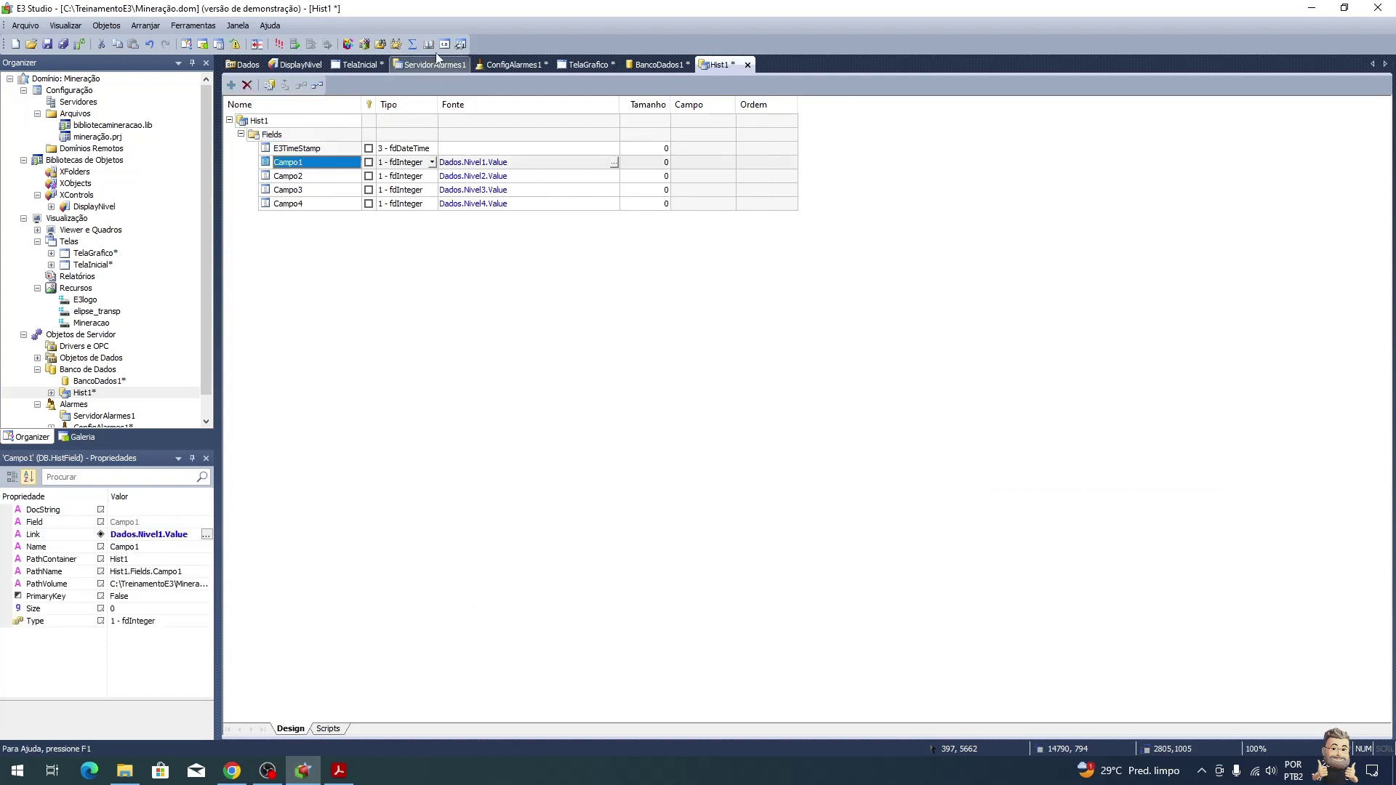
type("Nive")
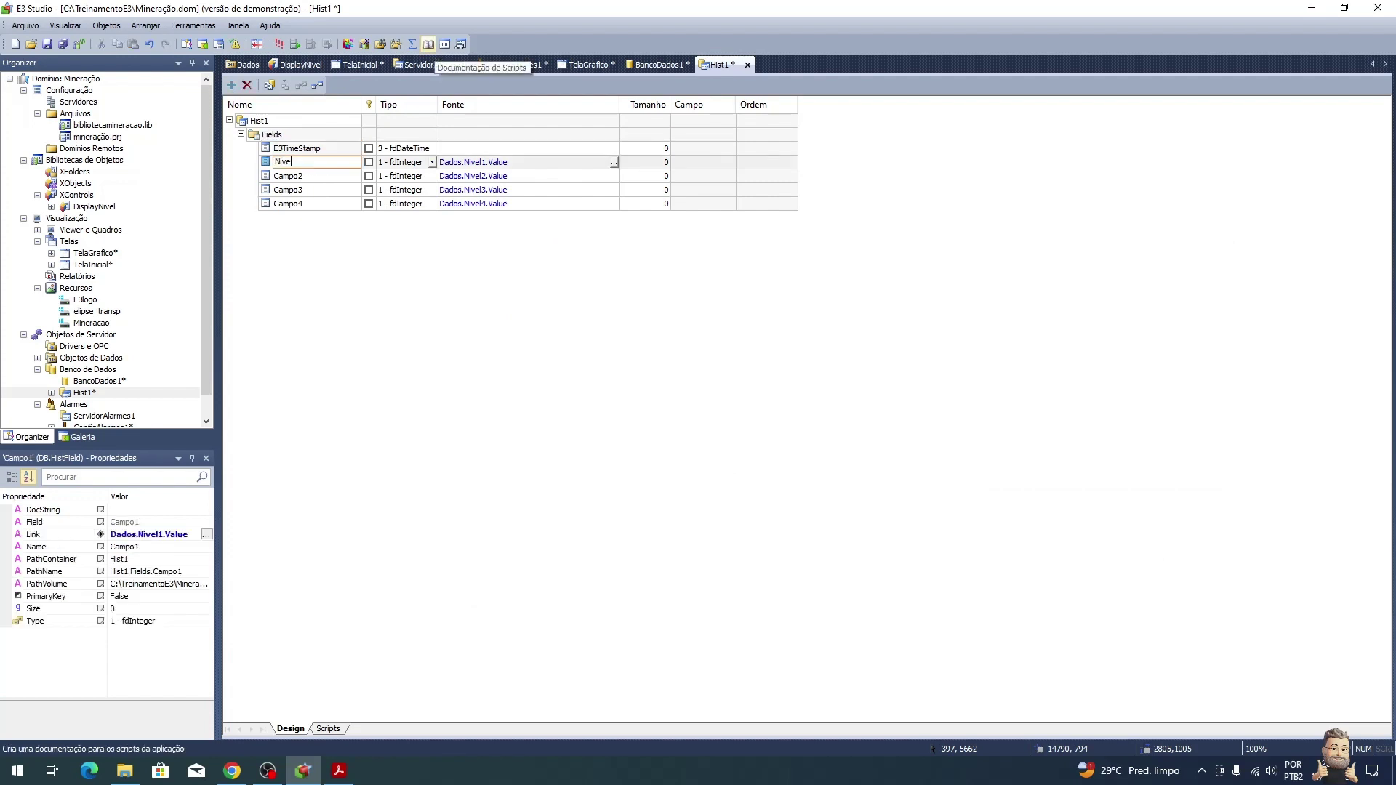
type("l1")
key("Down")
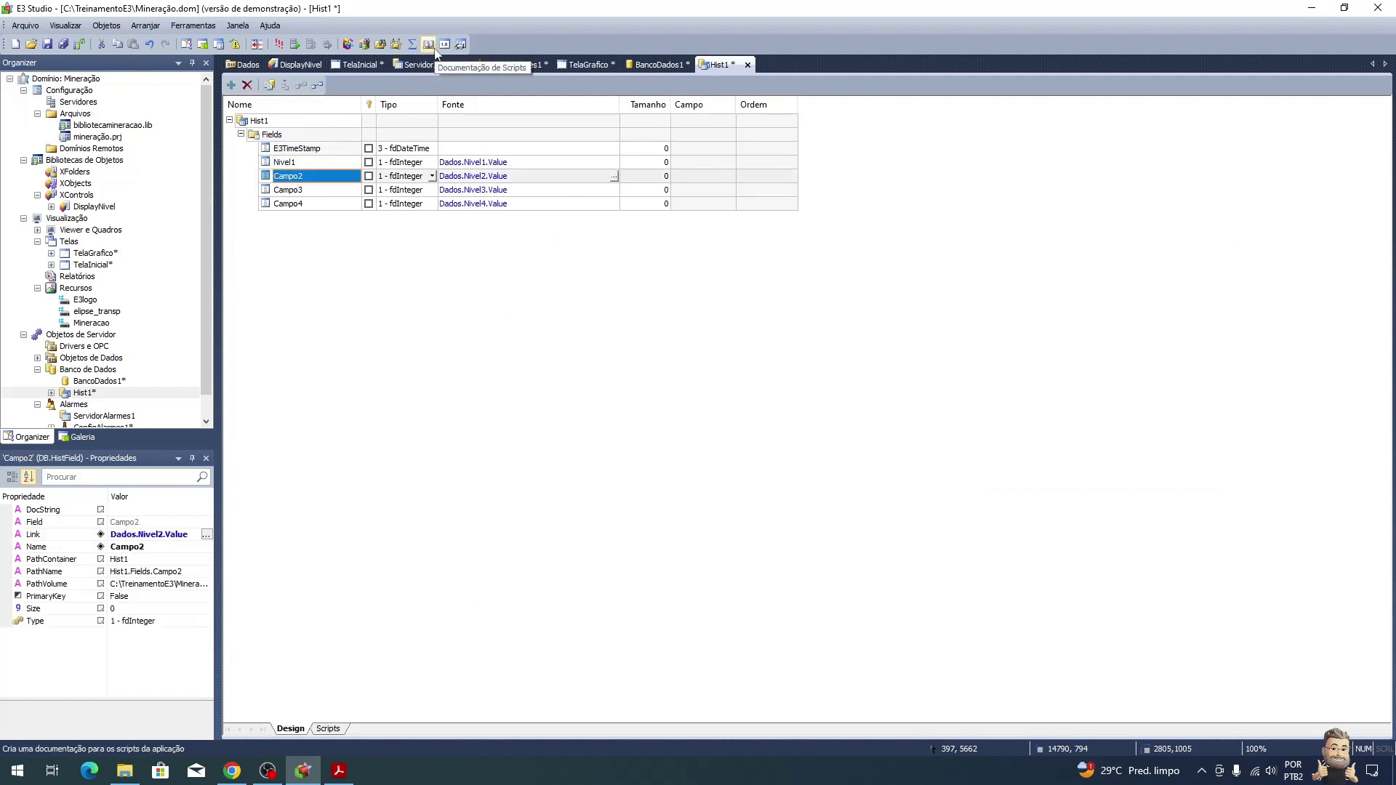
type("Nivel2")
key("Down")
type("Nivel3")
key("Down")
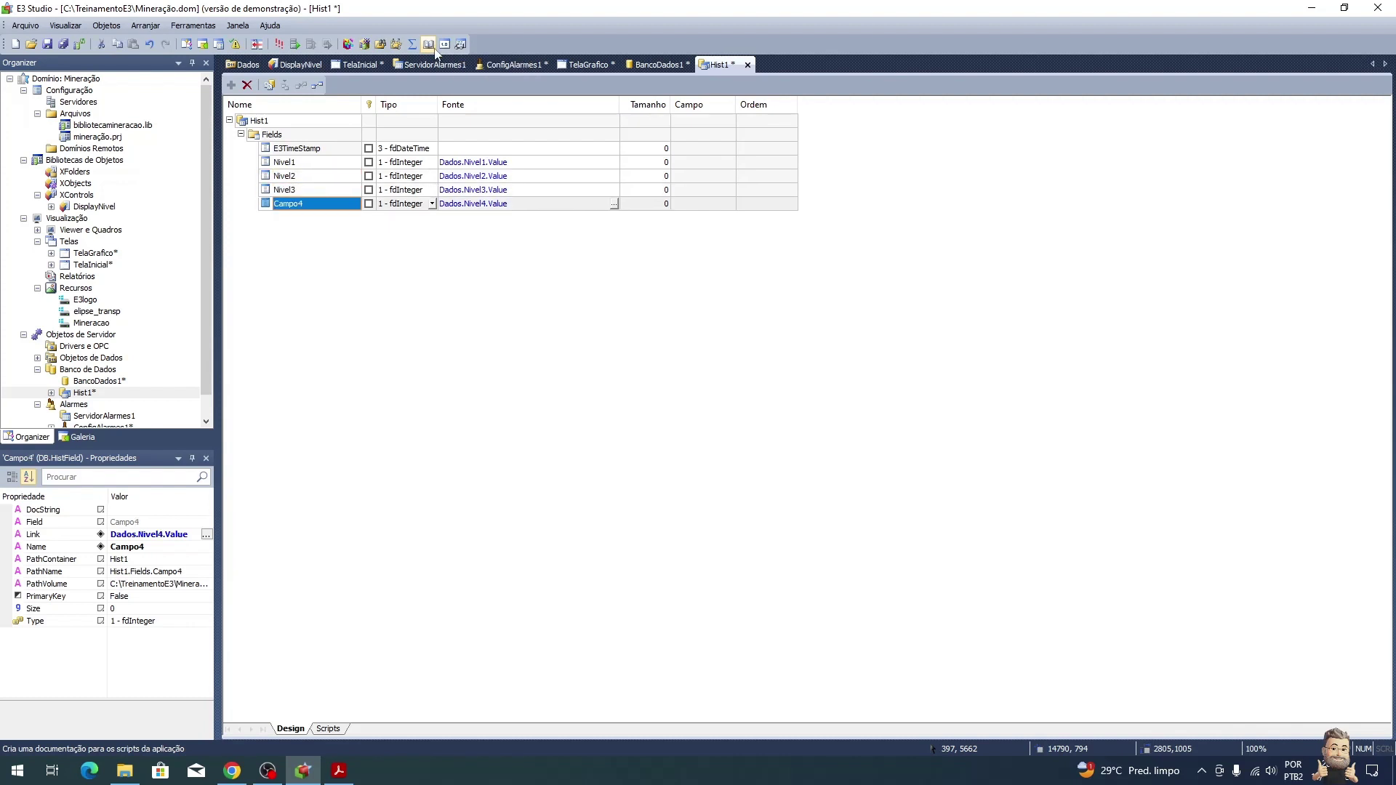
type("Nivel4")
key("Return")
key("Up")
key("Up")
key("Up")
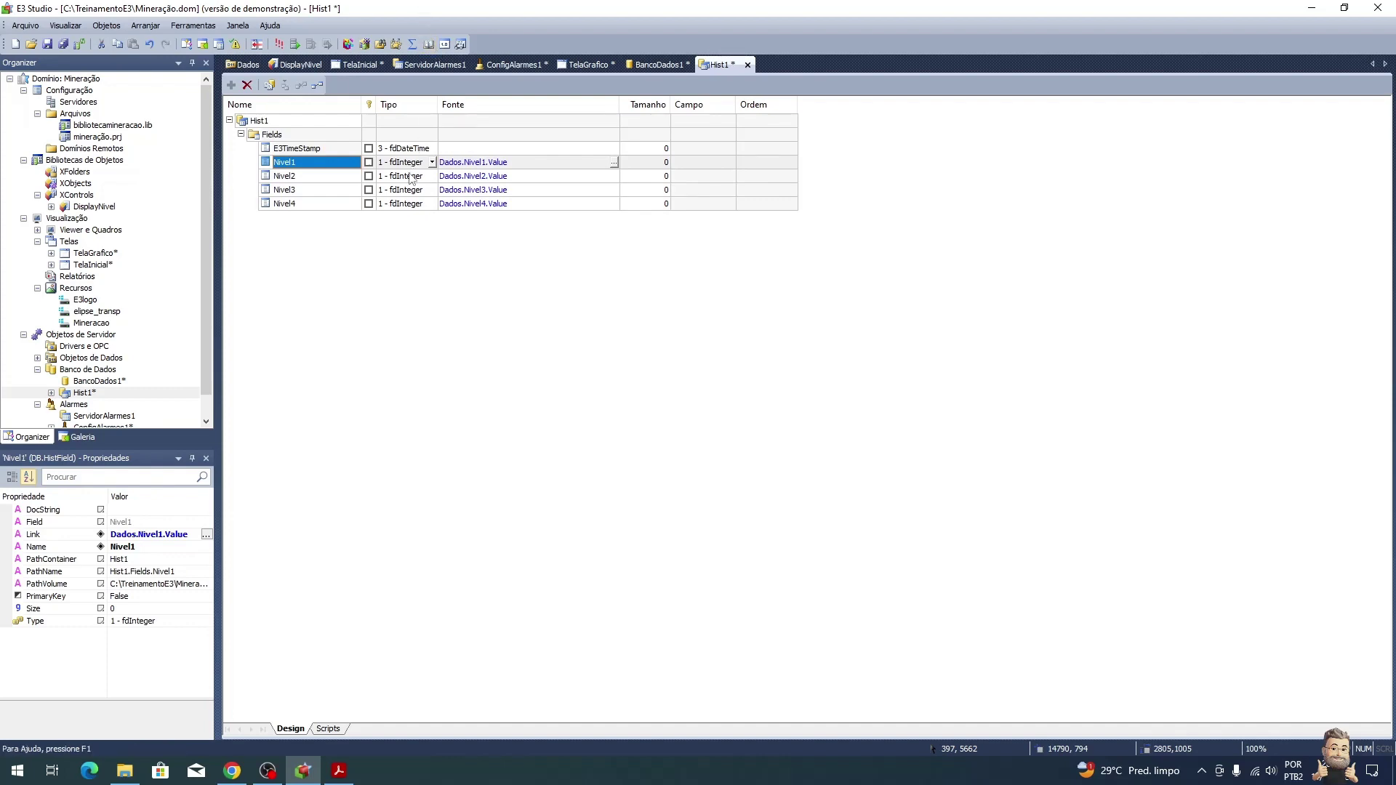
key("alt+Tab")
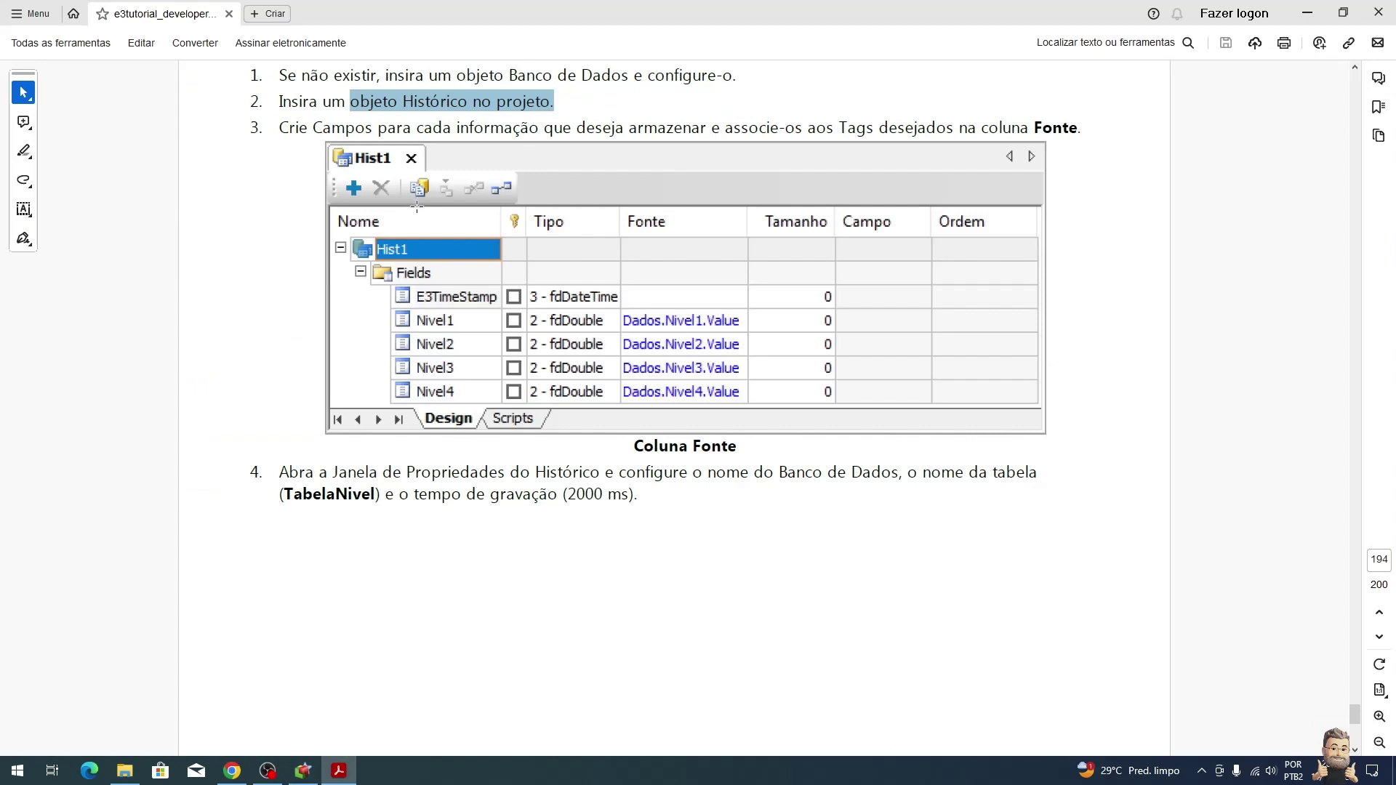
Step: Set Hist1's database server to BancoDados1 in its properties
left_click_drag(516, 472, 686, 477)
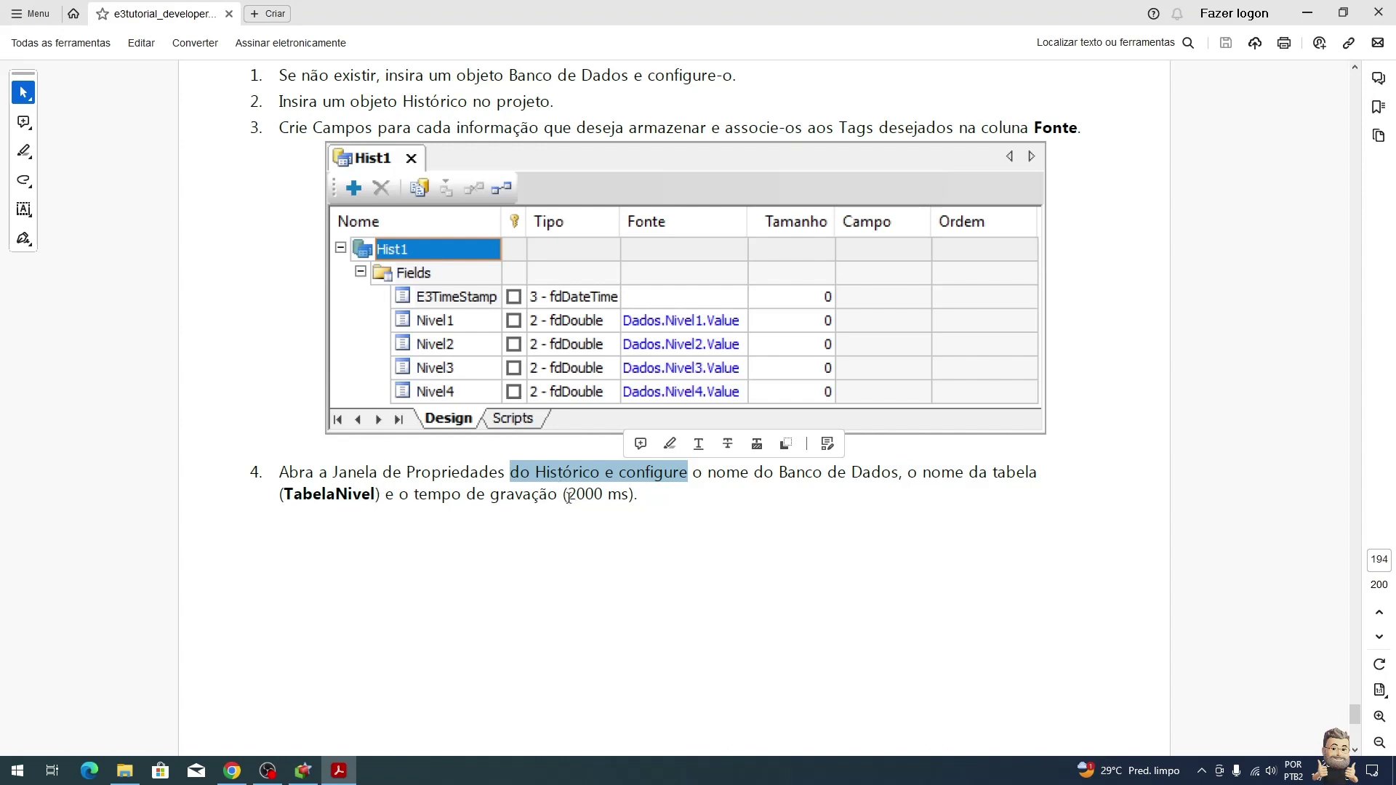
key("alt+Tab")
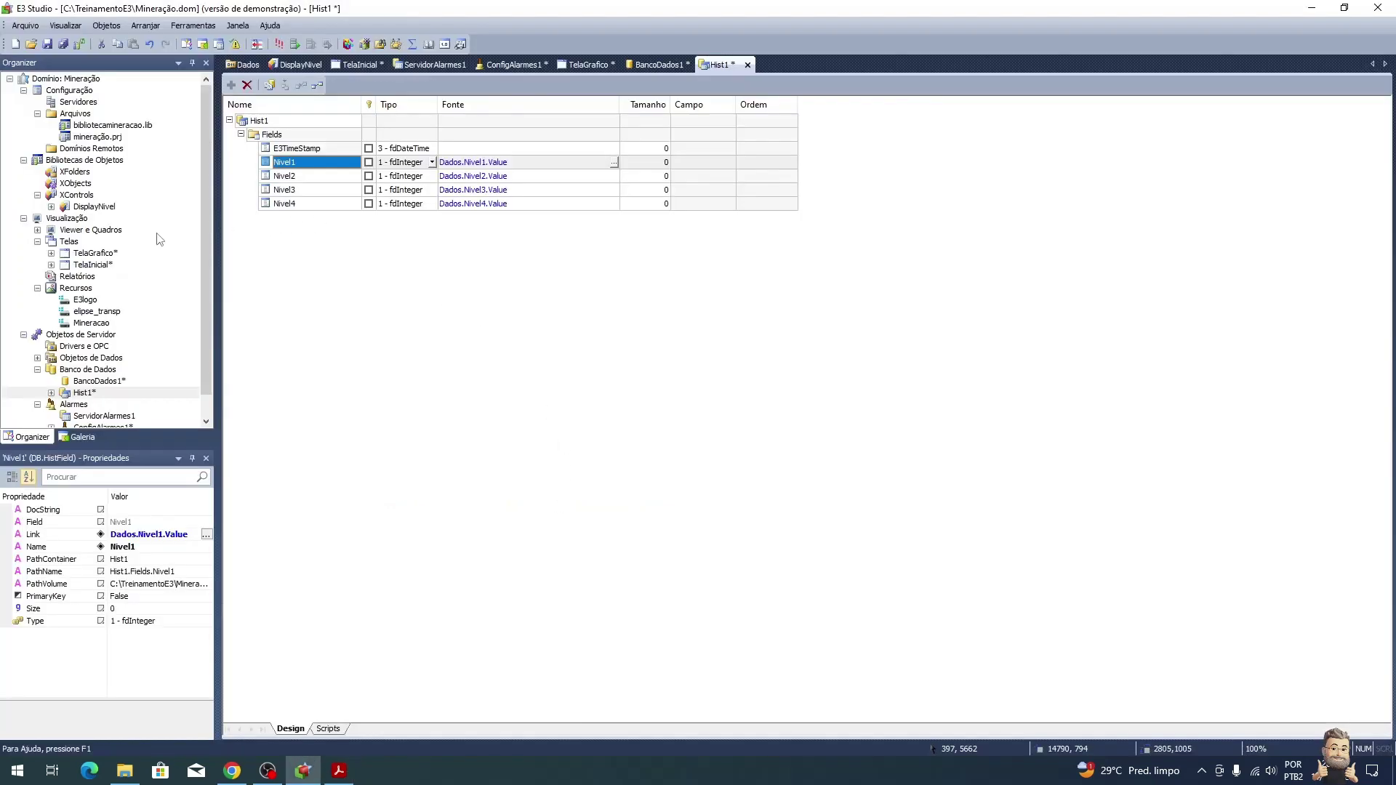
right_click(114, 397)
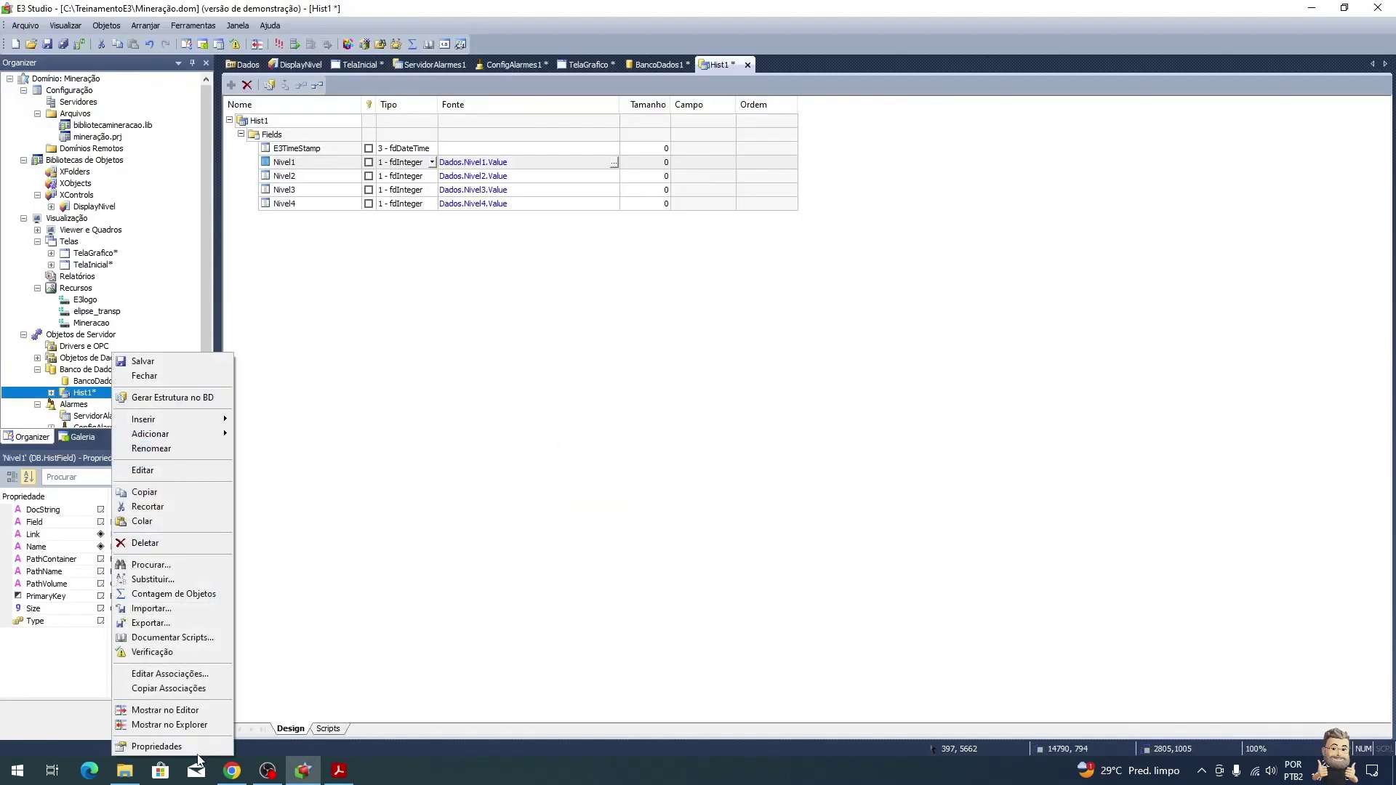
left_click(145, 751)
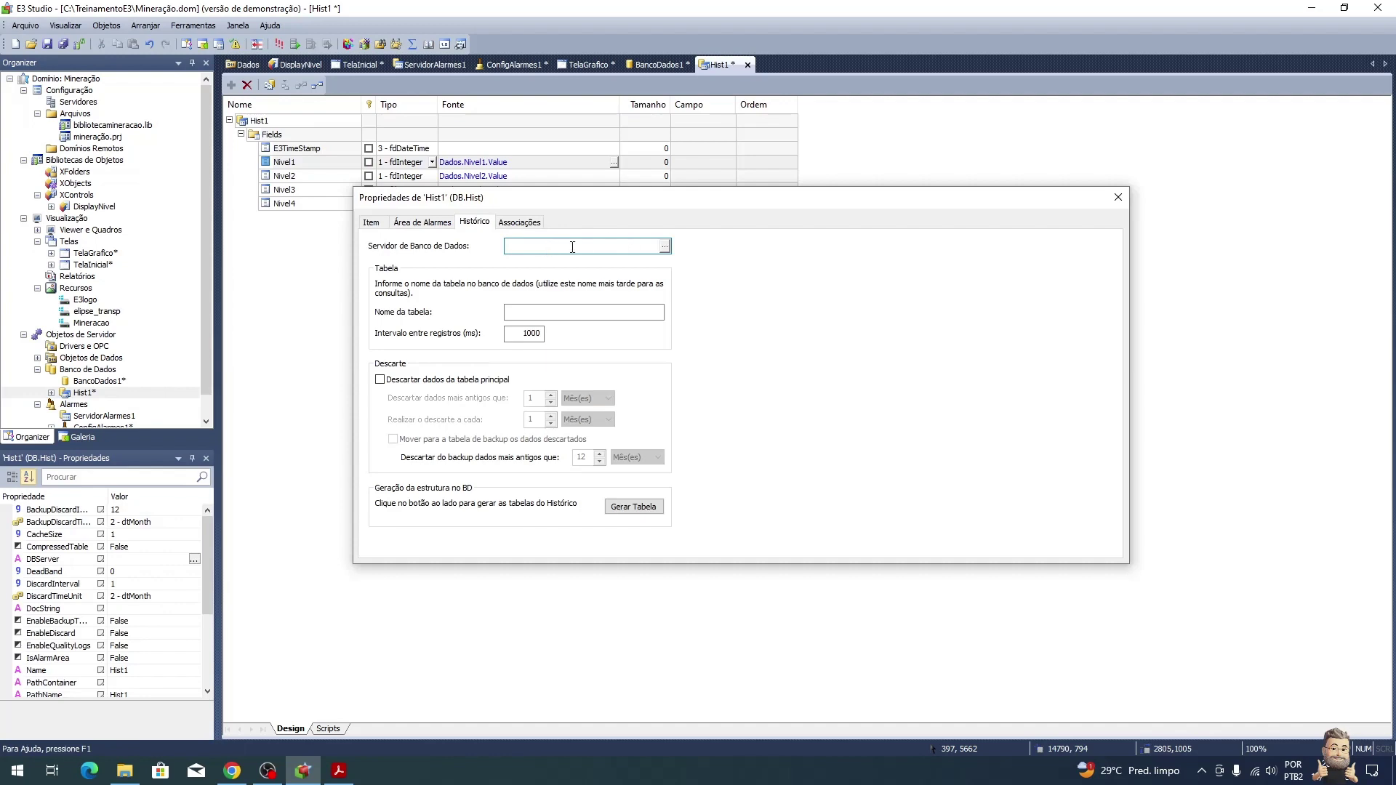
left_click(664, 246)
left_click(565, 292)
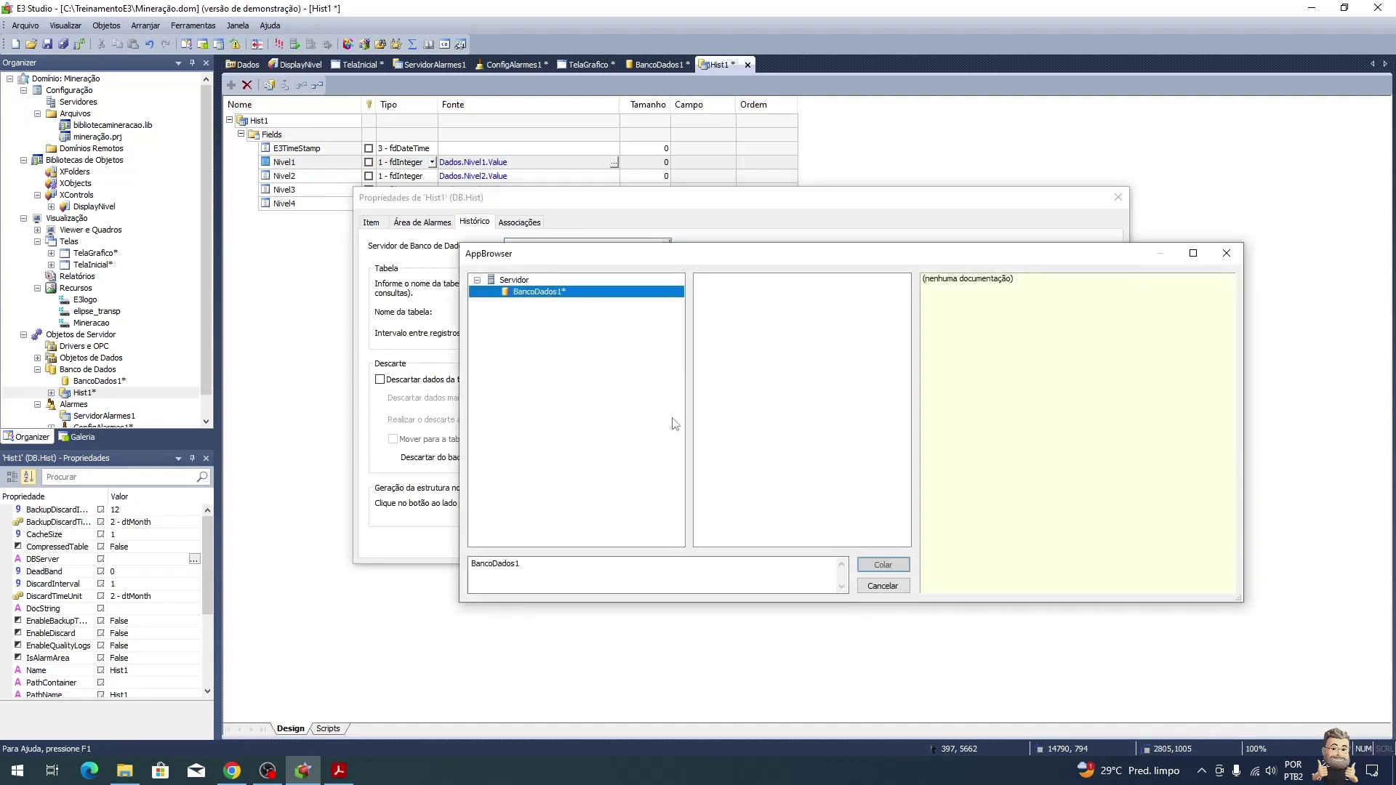
left_click(881, 564)
Step: Set Hist1's table name to TabelaNivel with a 2000 ms recording interval
left_click(543, 311)
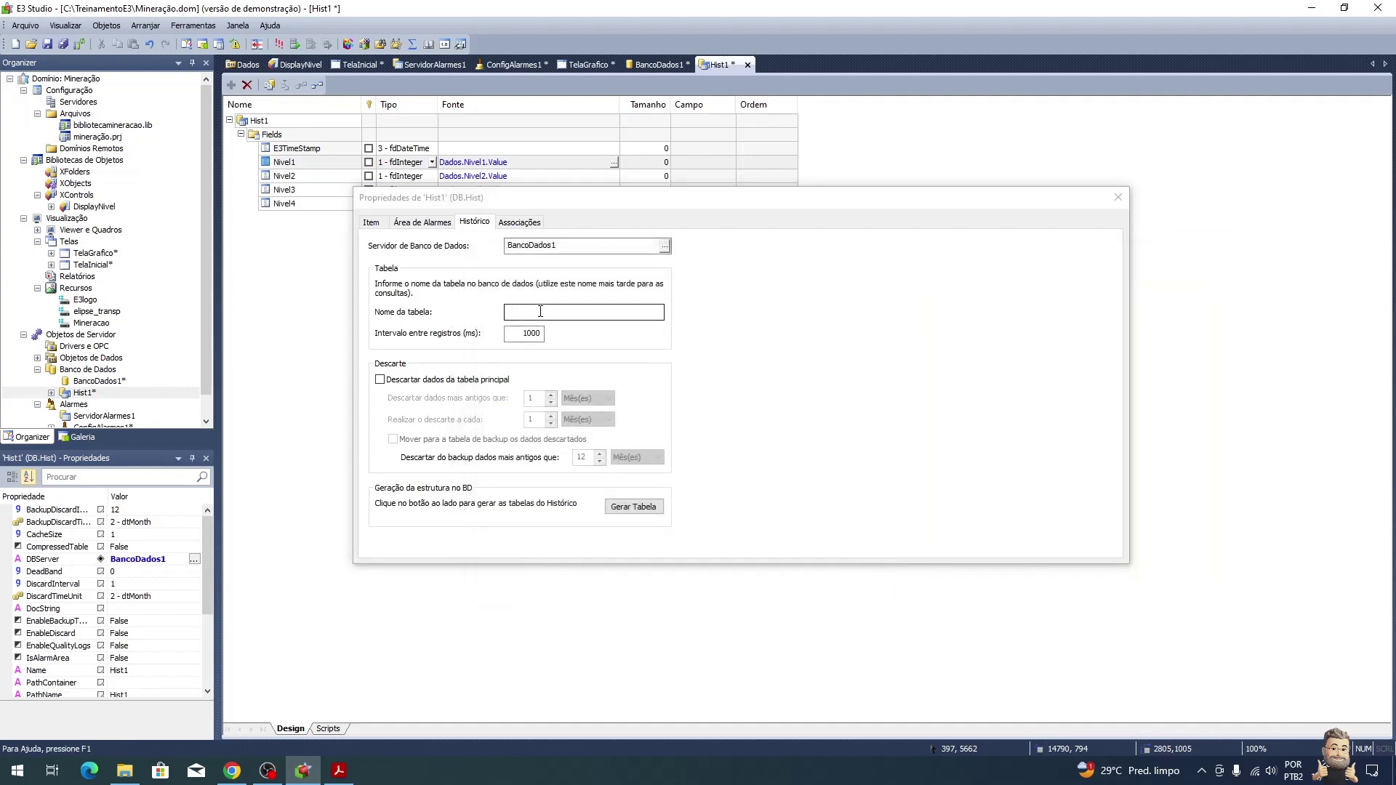
key("alt+Tab")
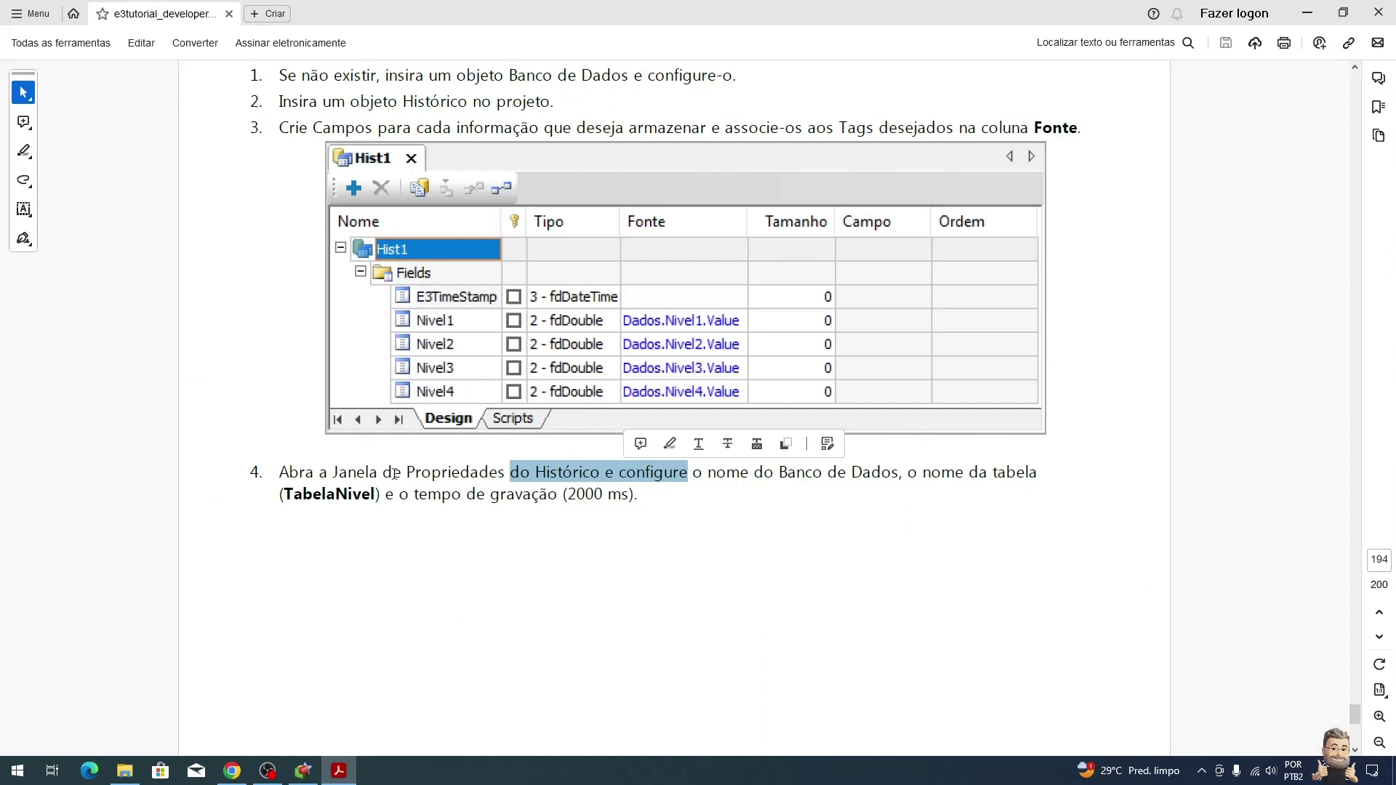
key("alt+Tab")
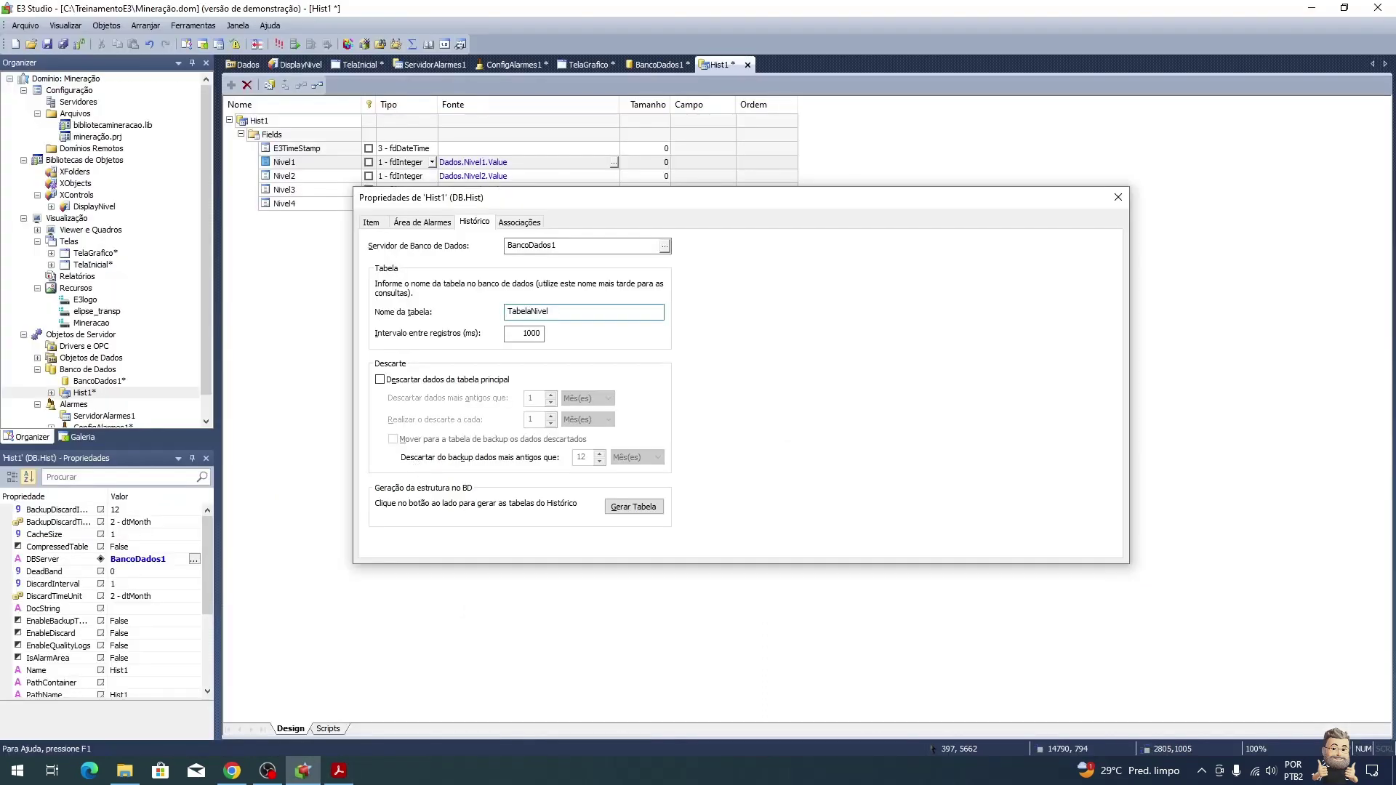
left_click(525, 333)
left_click_drag(528, 333, 519, 331)
key("alt+Tab")
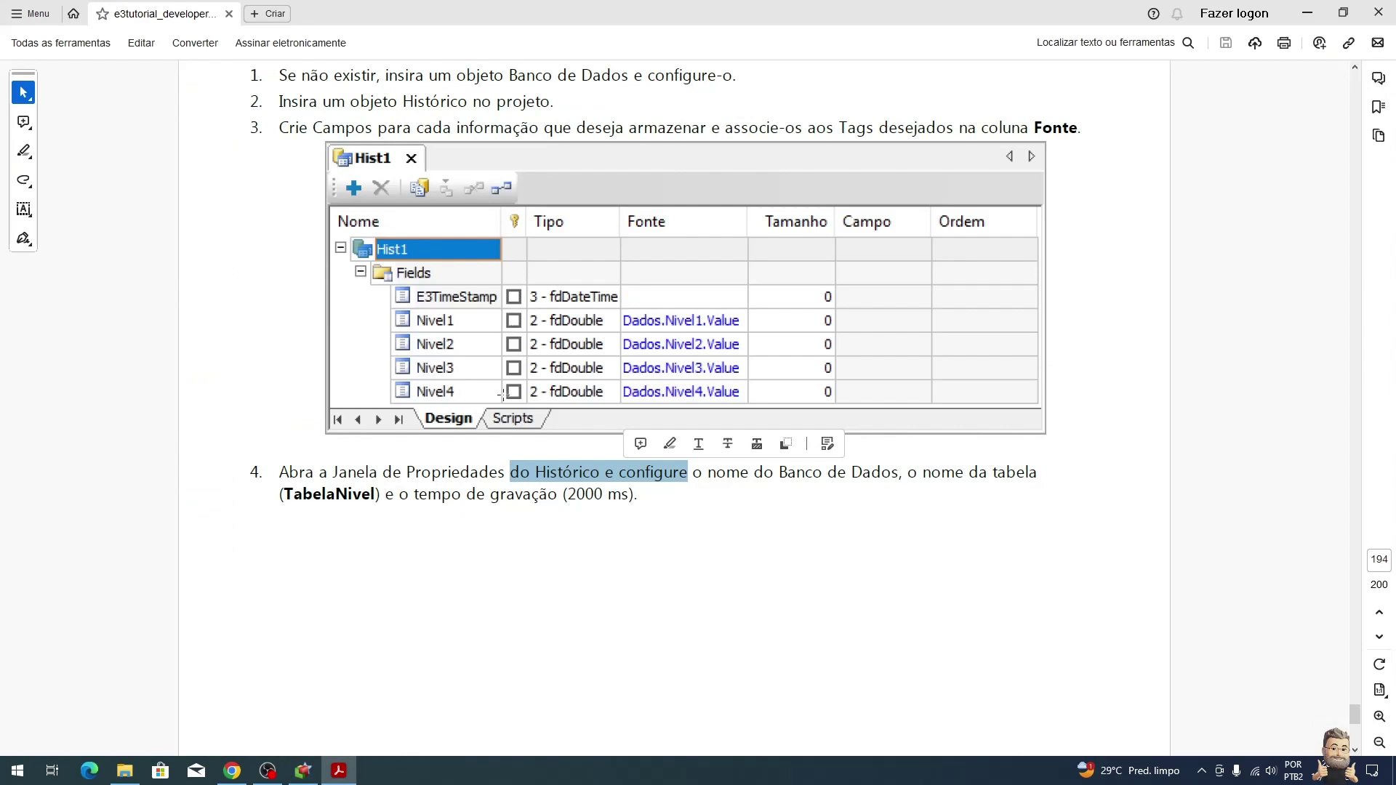
scroll(589, 535, "down", 10)
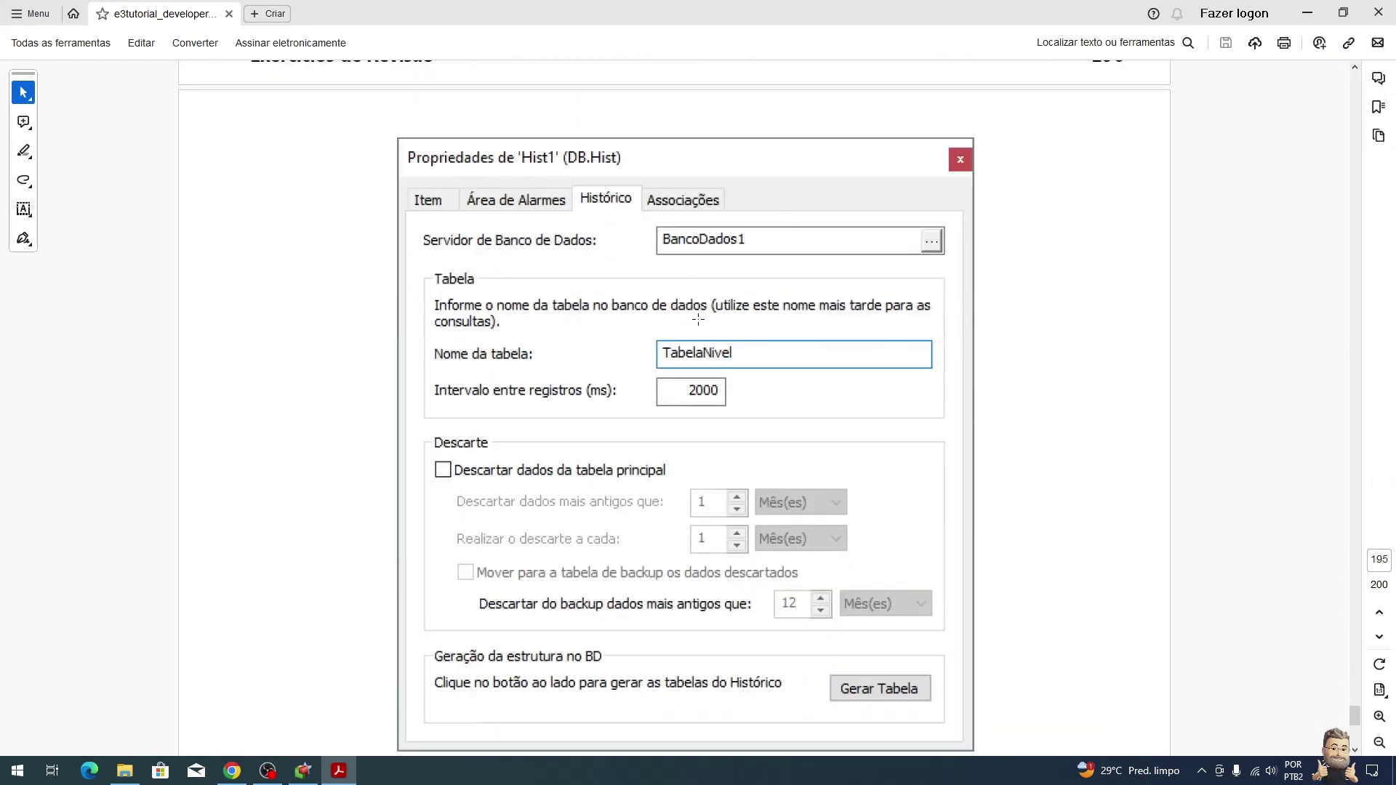
scroll(707, 390, "down", 5)
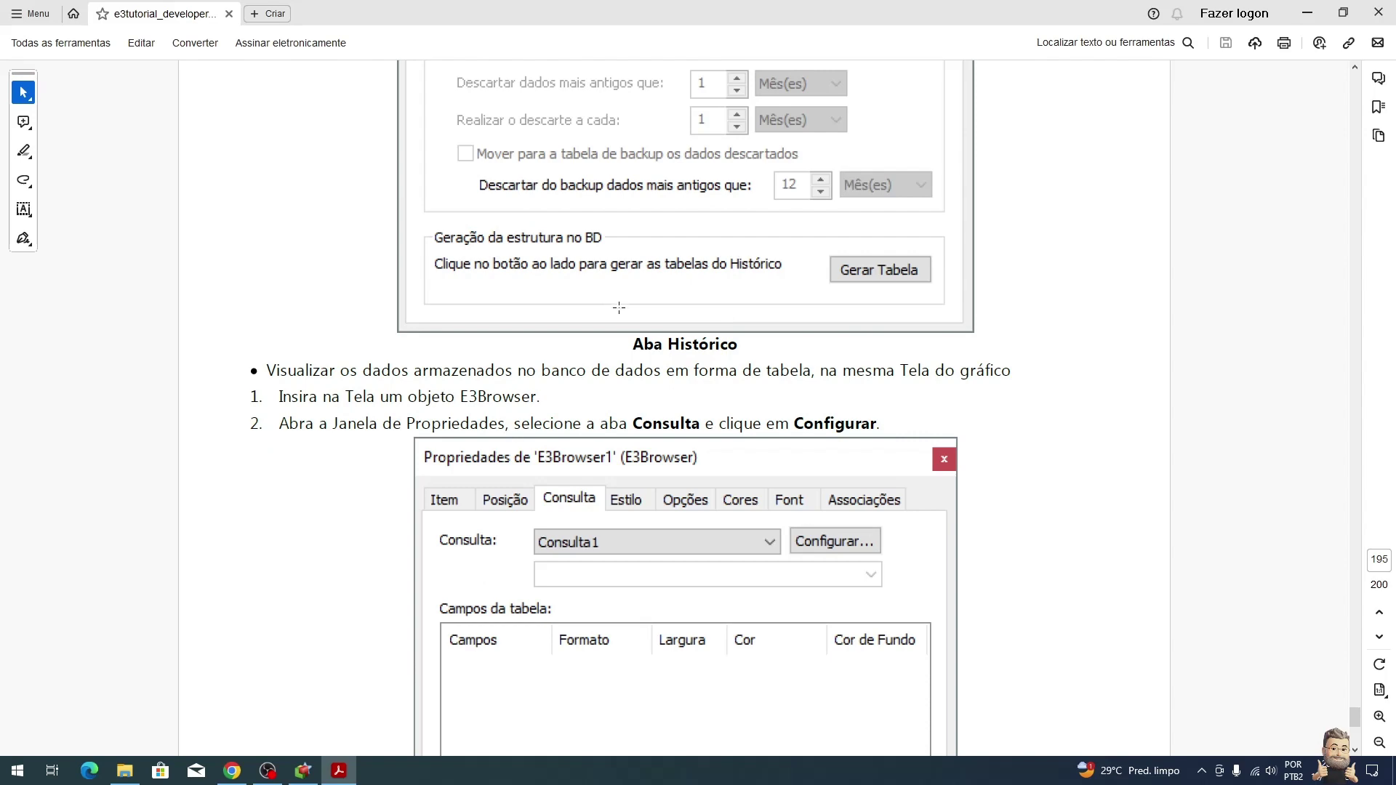
Step: Read the E3Browser tutorial steps, then close the Hist1 properties window in E3 Studio
scroll(677, 342, "down", 2)
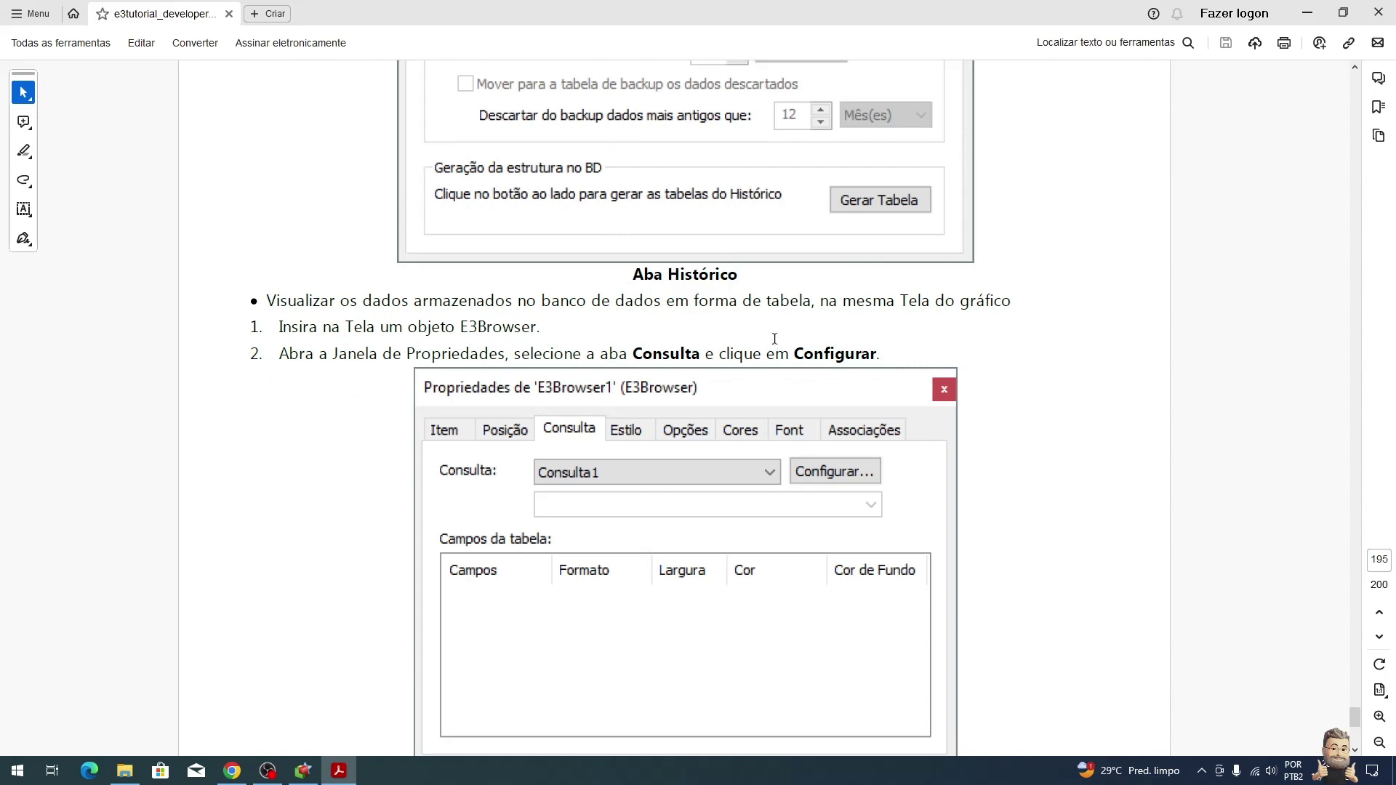
key("alt+Tab")
left_click(1118, 197)
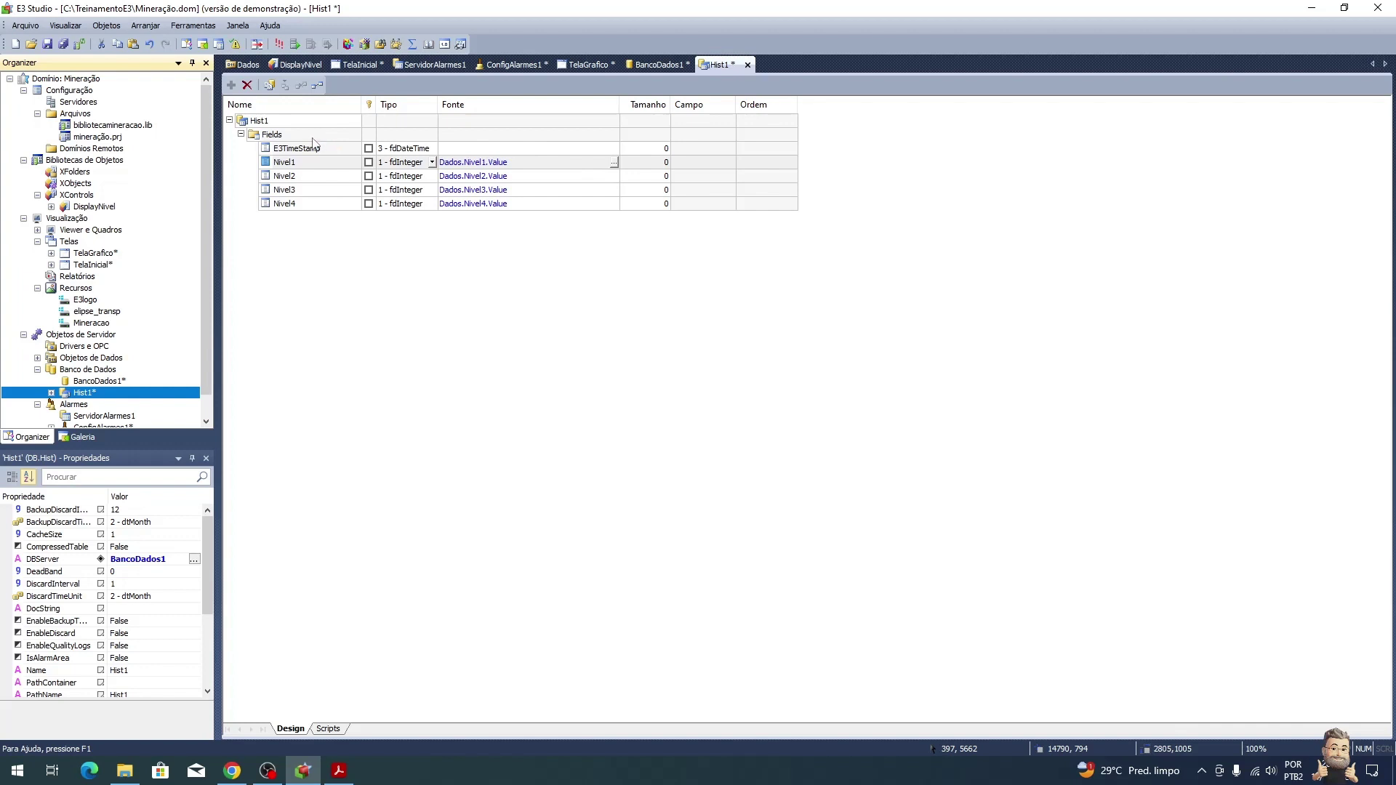
Step: Test-run the mining application in E3 Viewer, close it, and open the TelaInicial screen
left_click(280, 45)
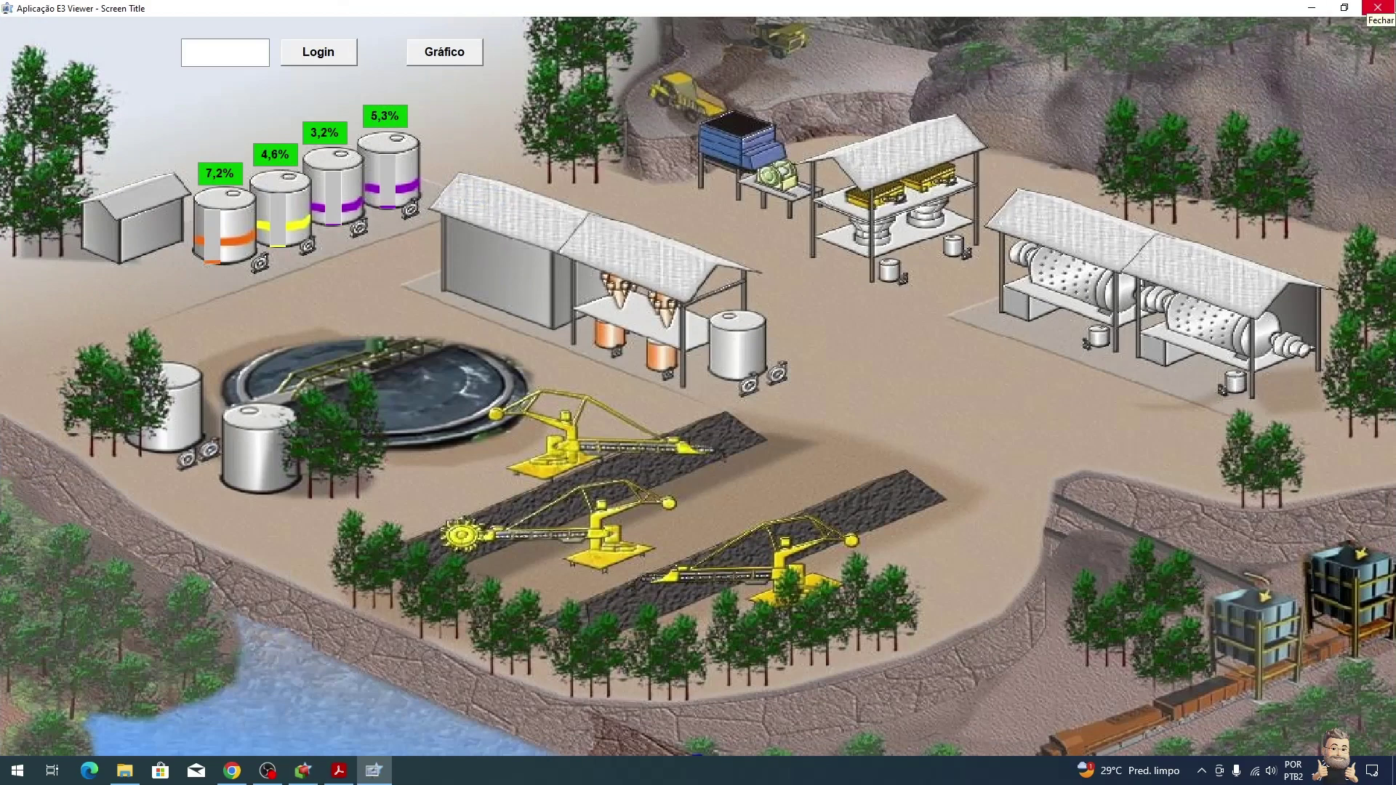
left_click(1378, 8)
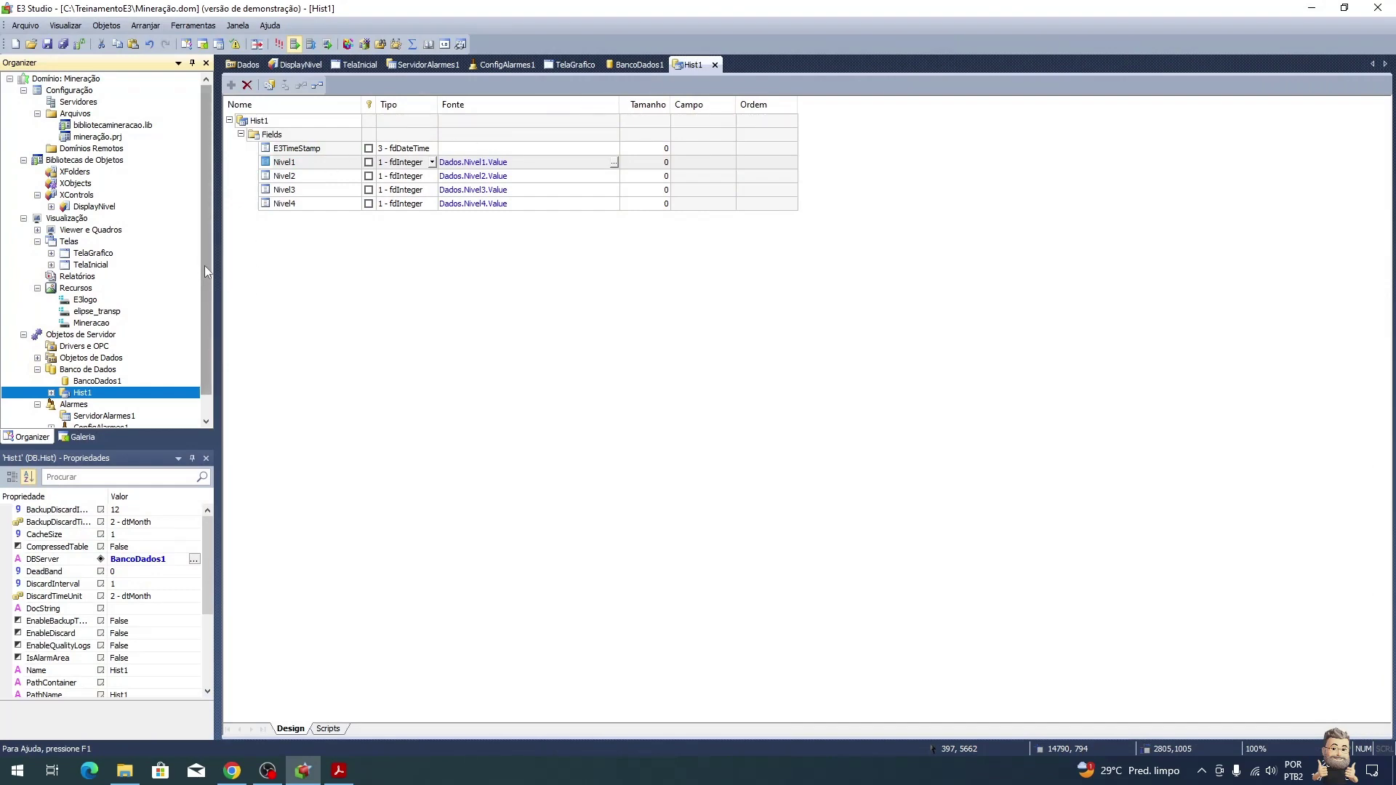
key("alt+Tab")
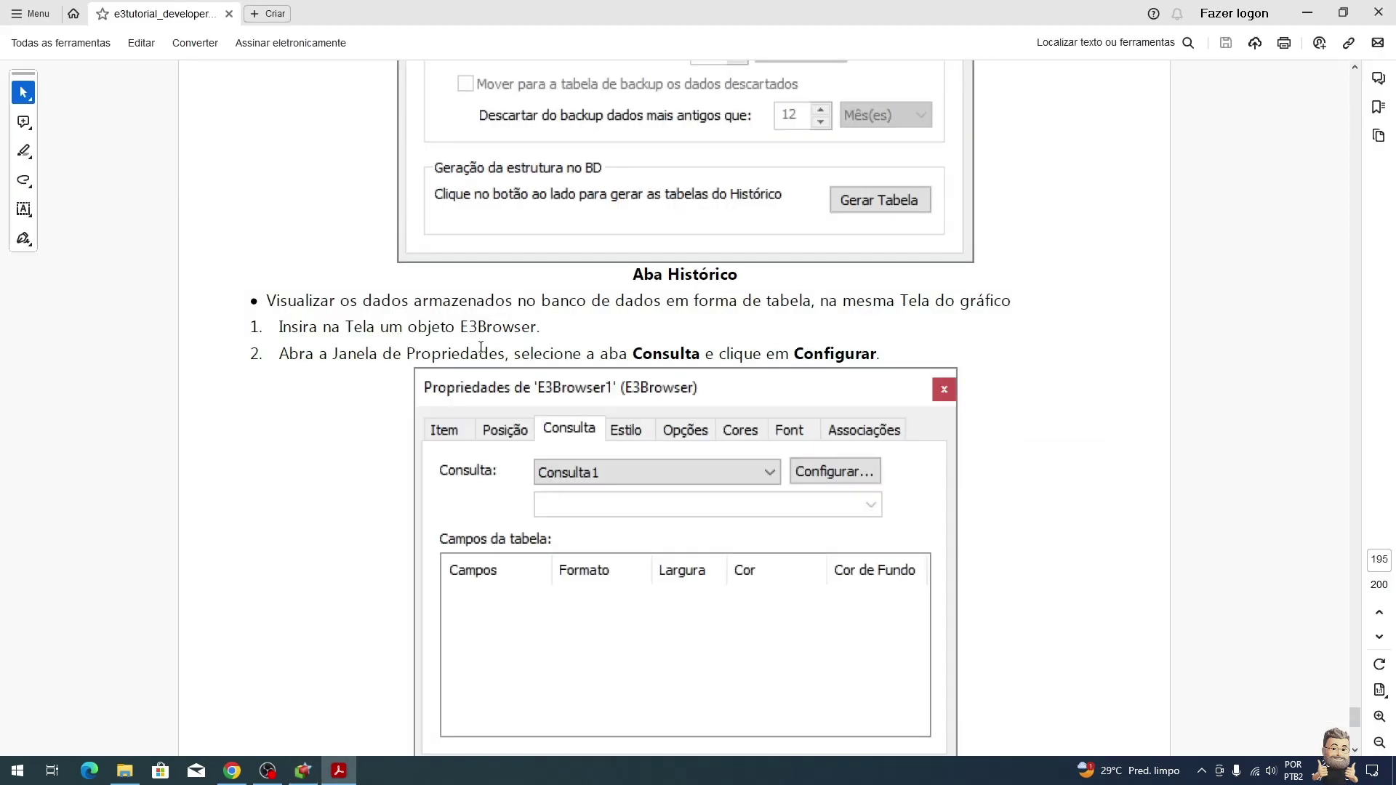
scroll(481, 346, "down", 3)
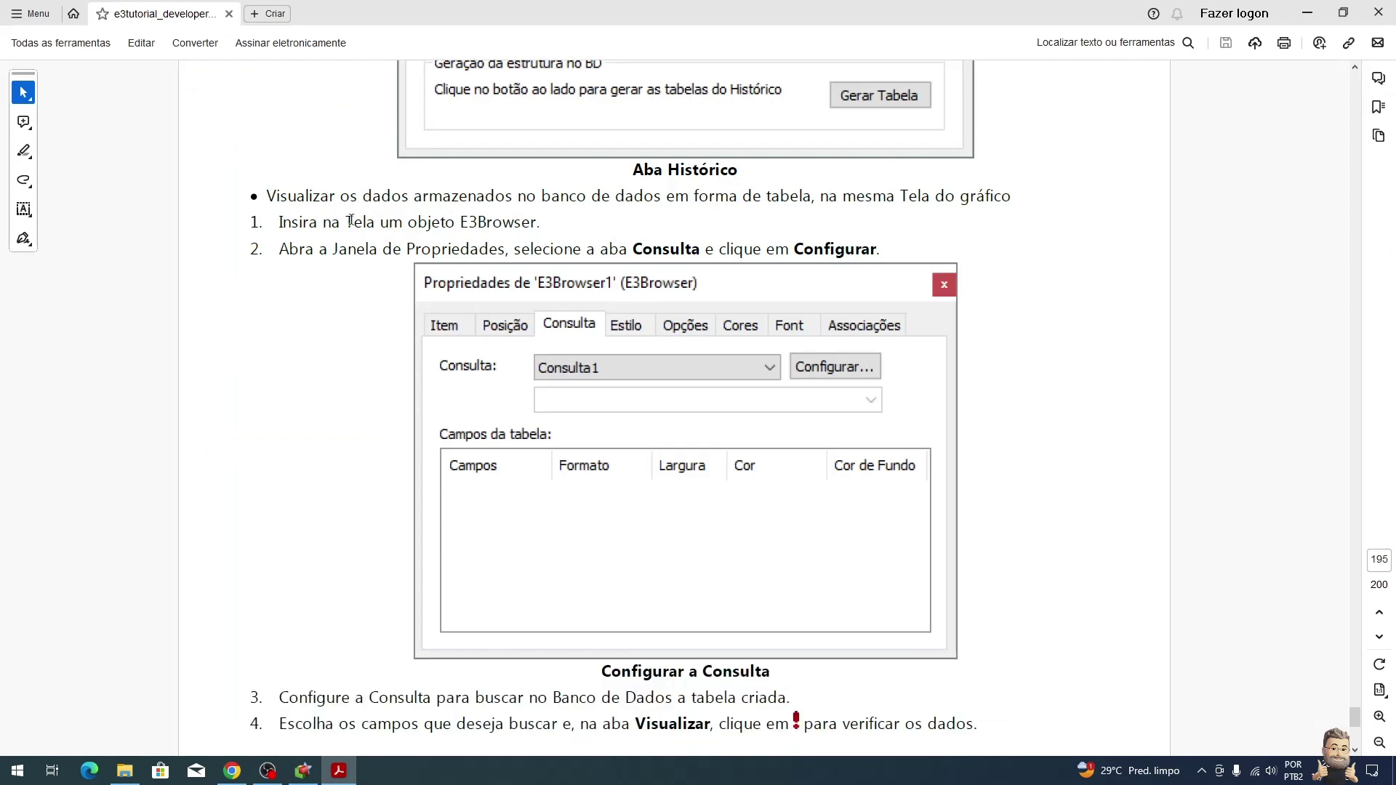
key("alt+Tab")
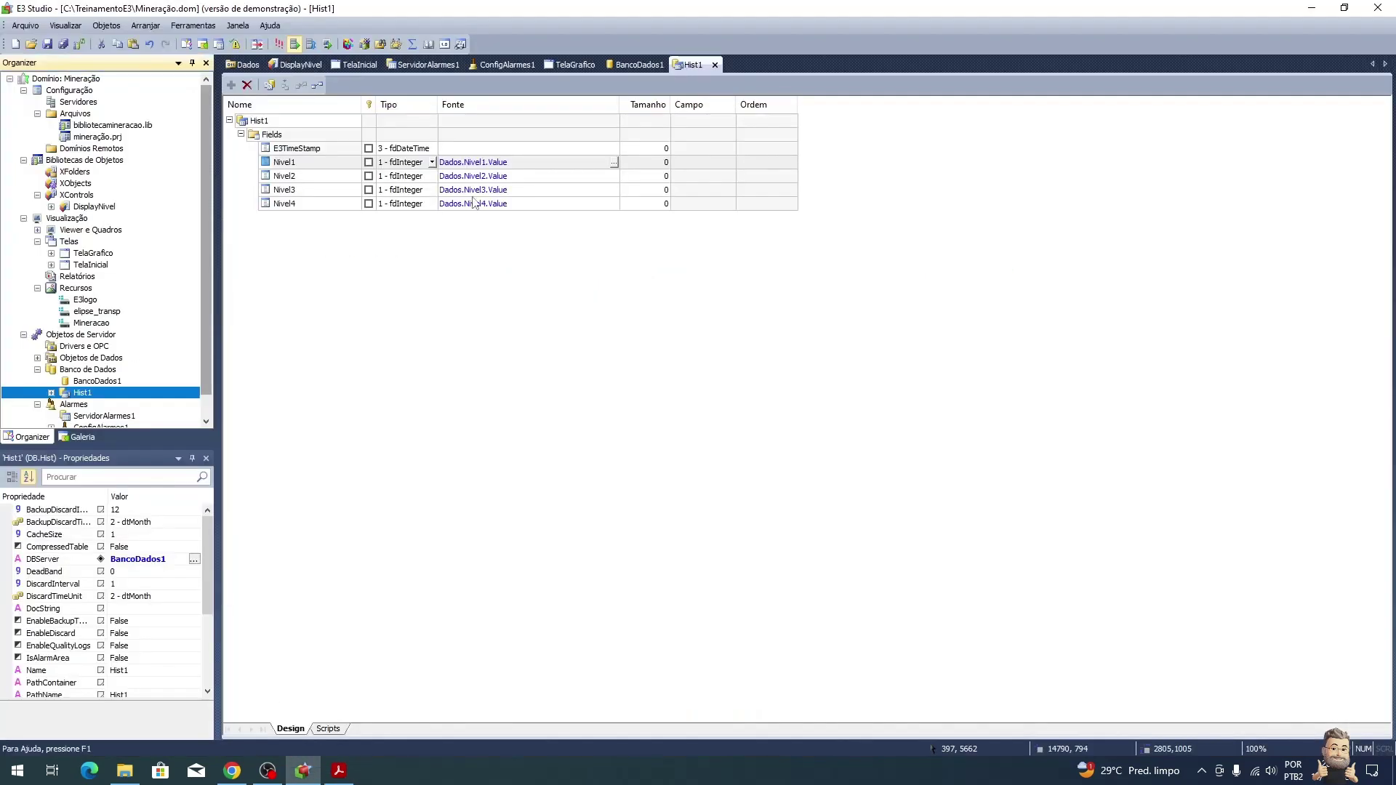
left_click(366, 66)
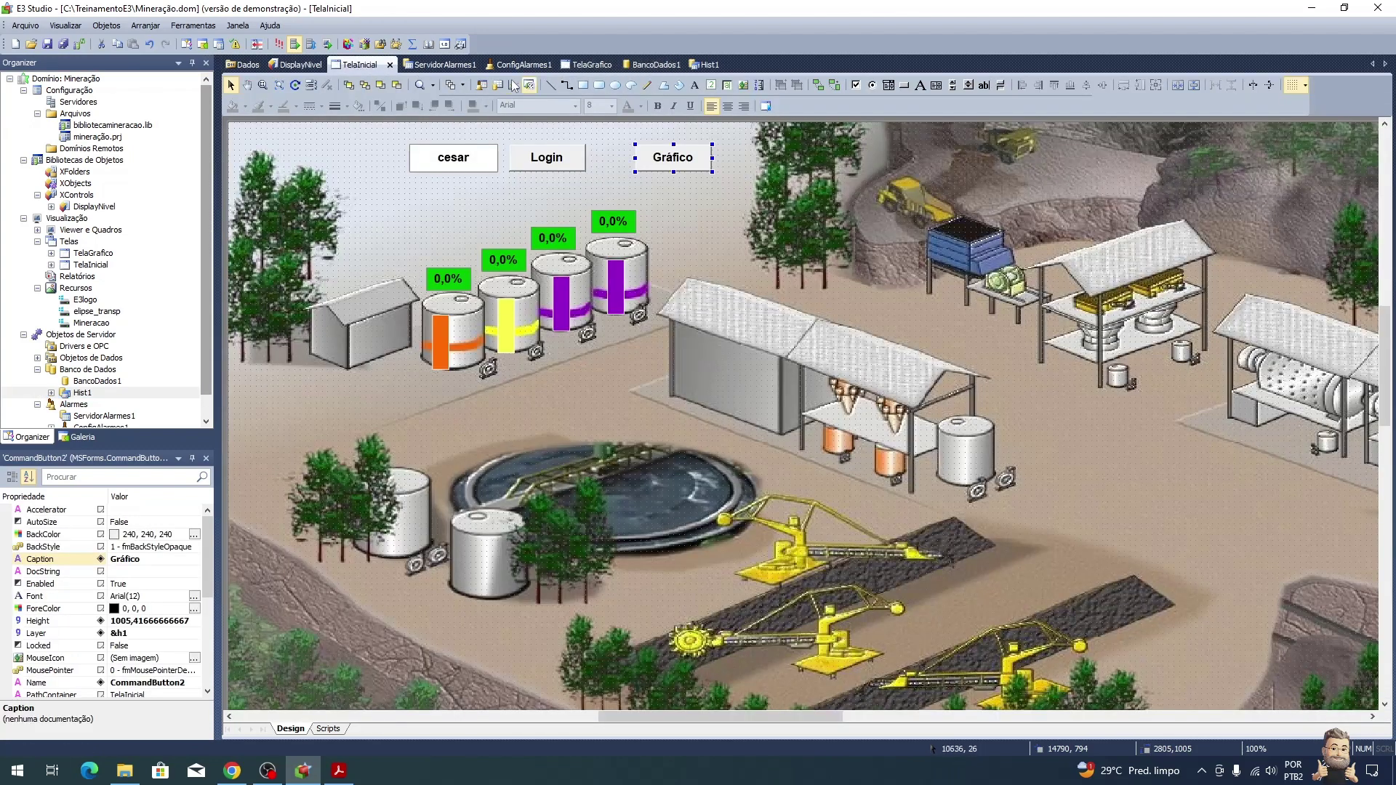
Step: On TelaGrafico, draw an E3Browser table below the E3Chart
left_click(590, 67)
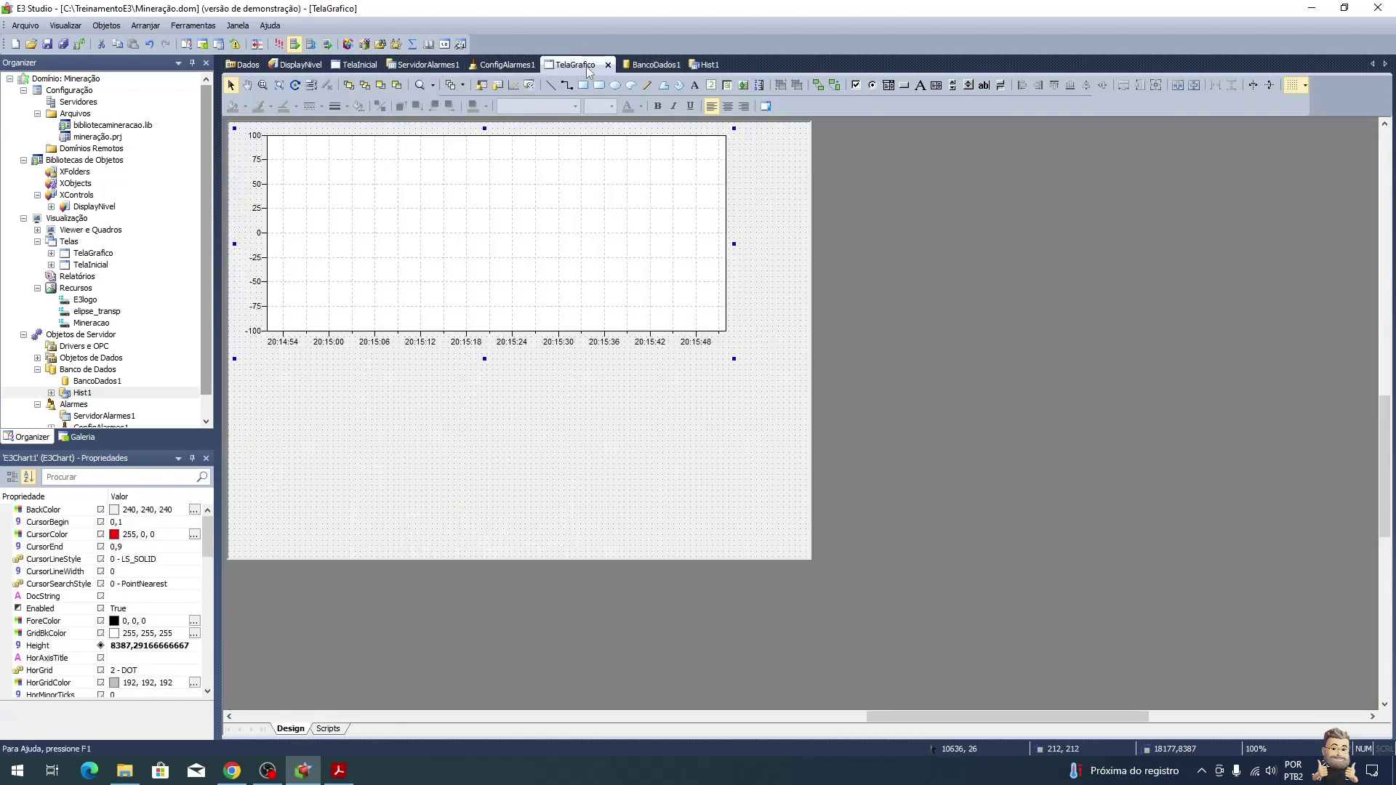
left_click(497, 85)
left_click(242, 352)
left_click_drag(241, 352, 773, 543)
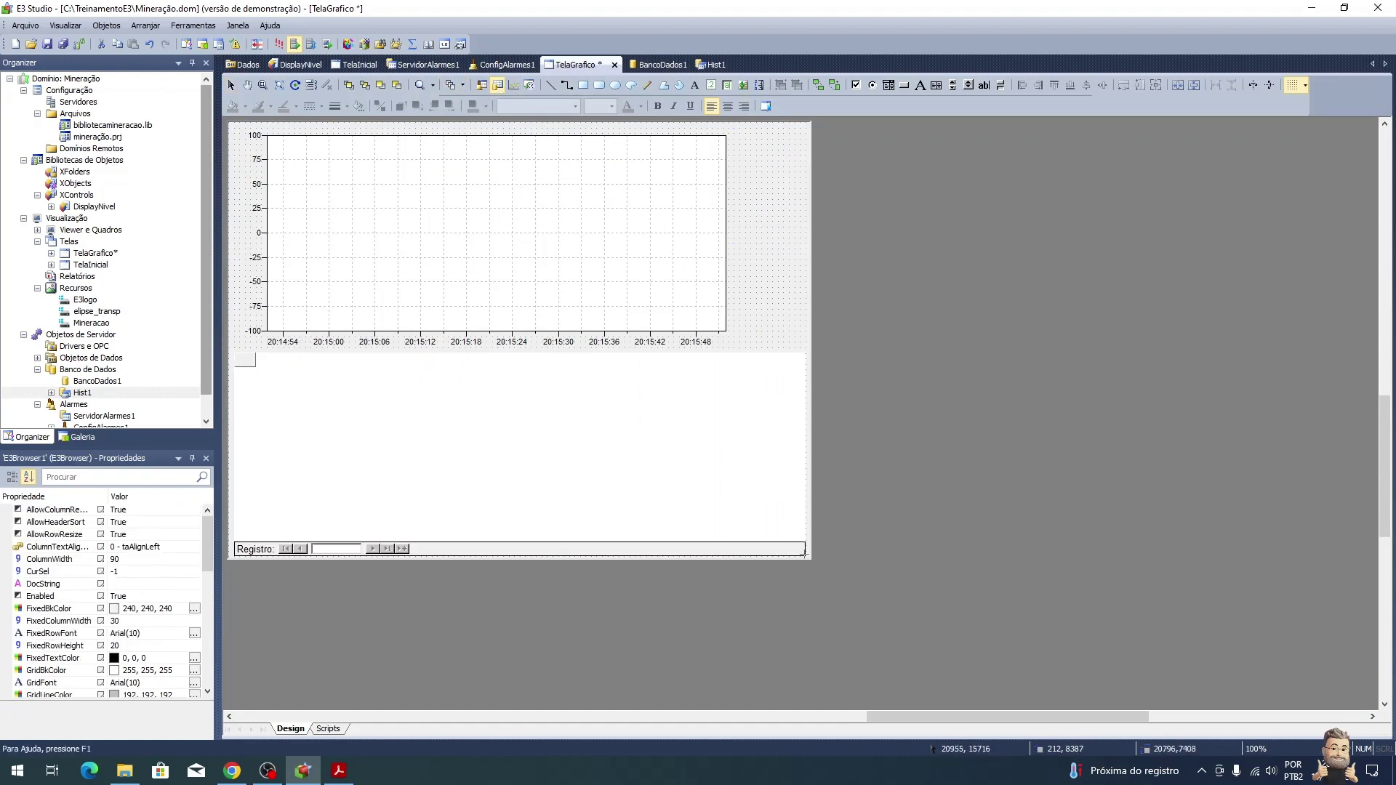
key("alt+Tab")
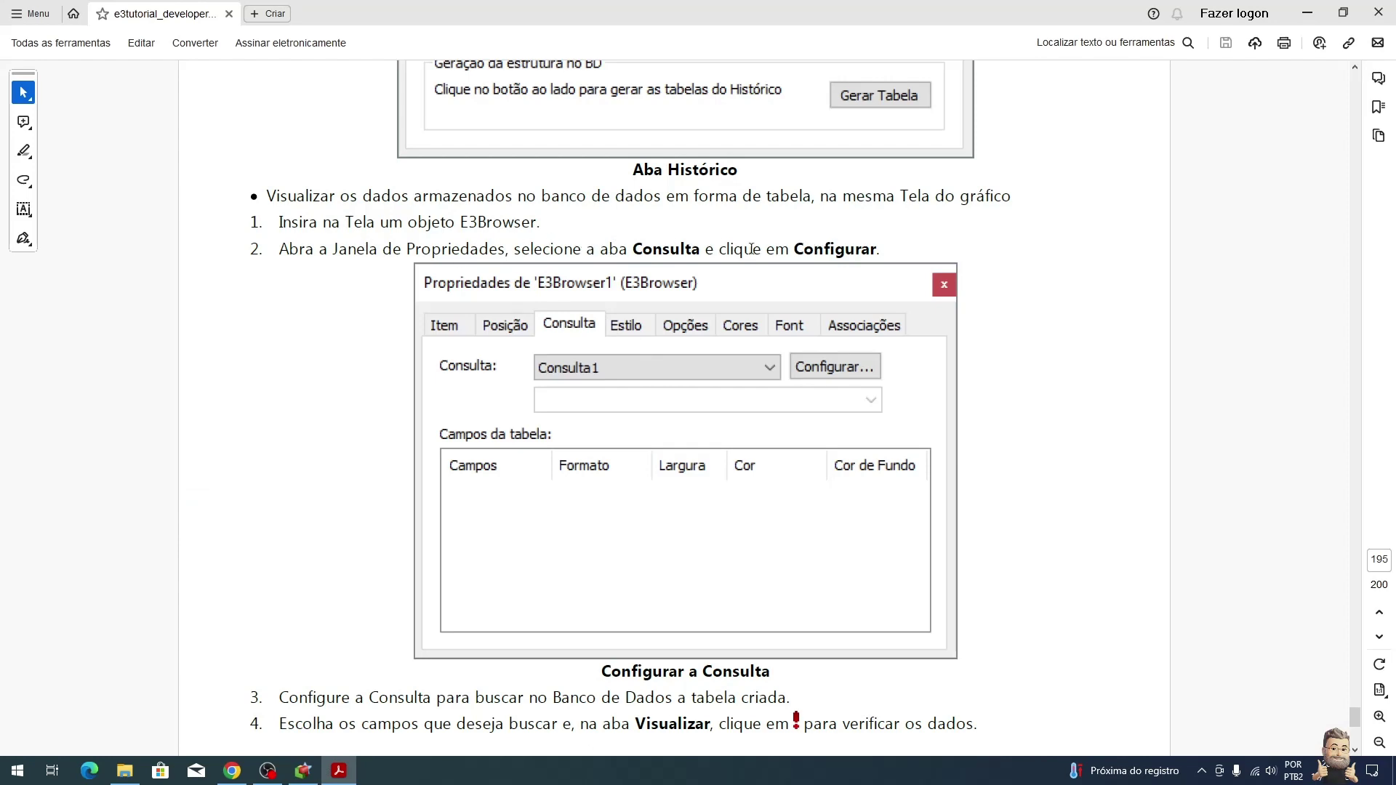
key("alt+Tab")
right_click(596, 416)
Step: Point the E3Browser query at server BancoDados1 and the TabelaNivel table
left_click(632, 406)
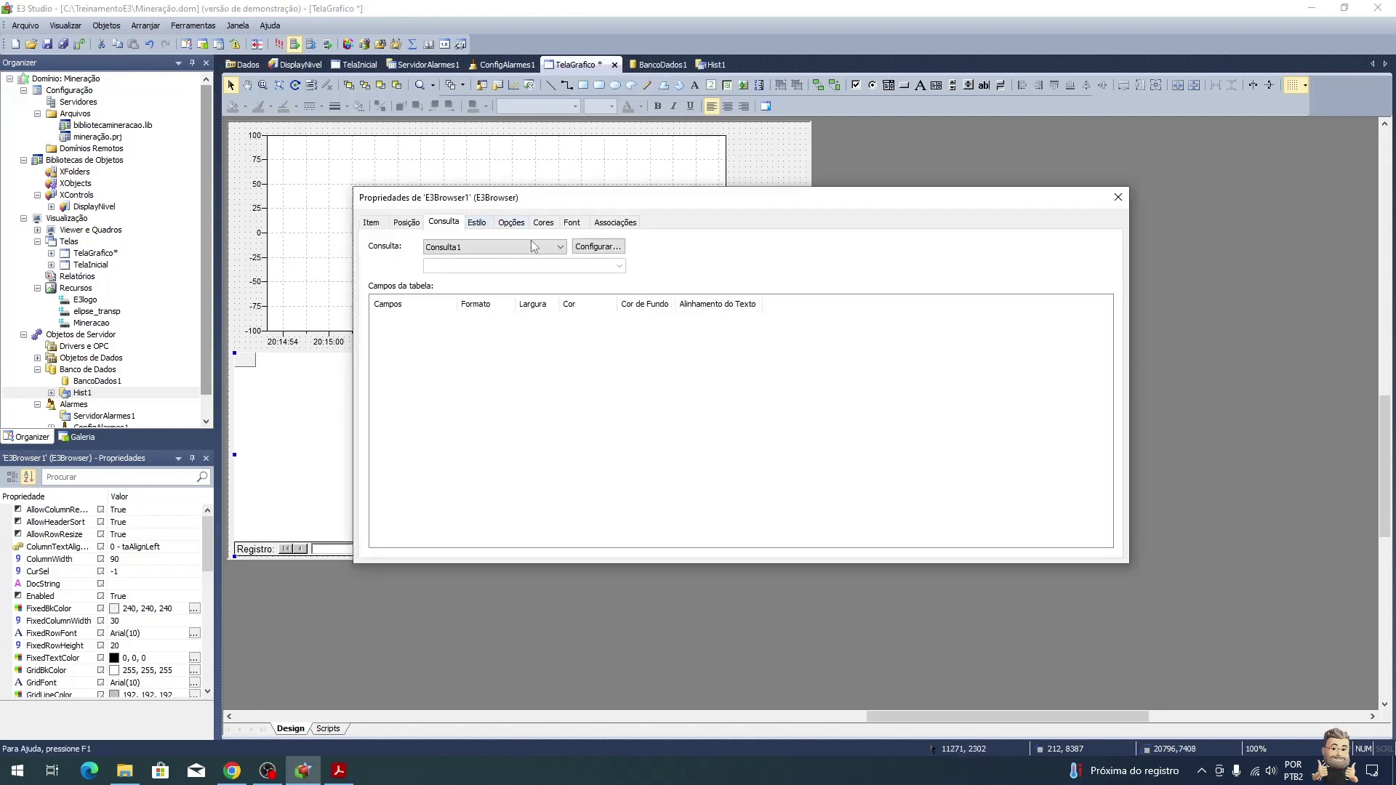
left_click(618, 251)
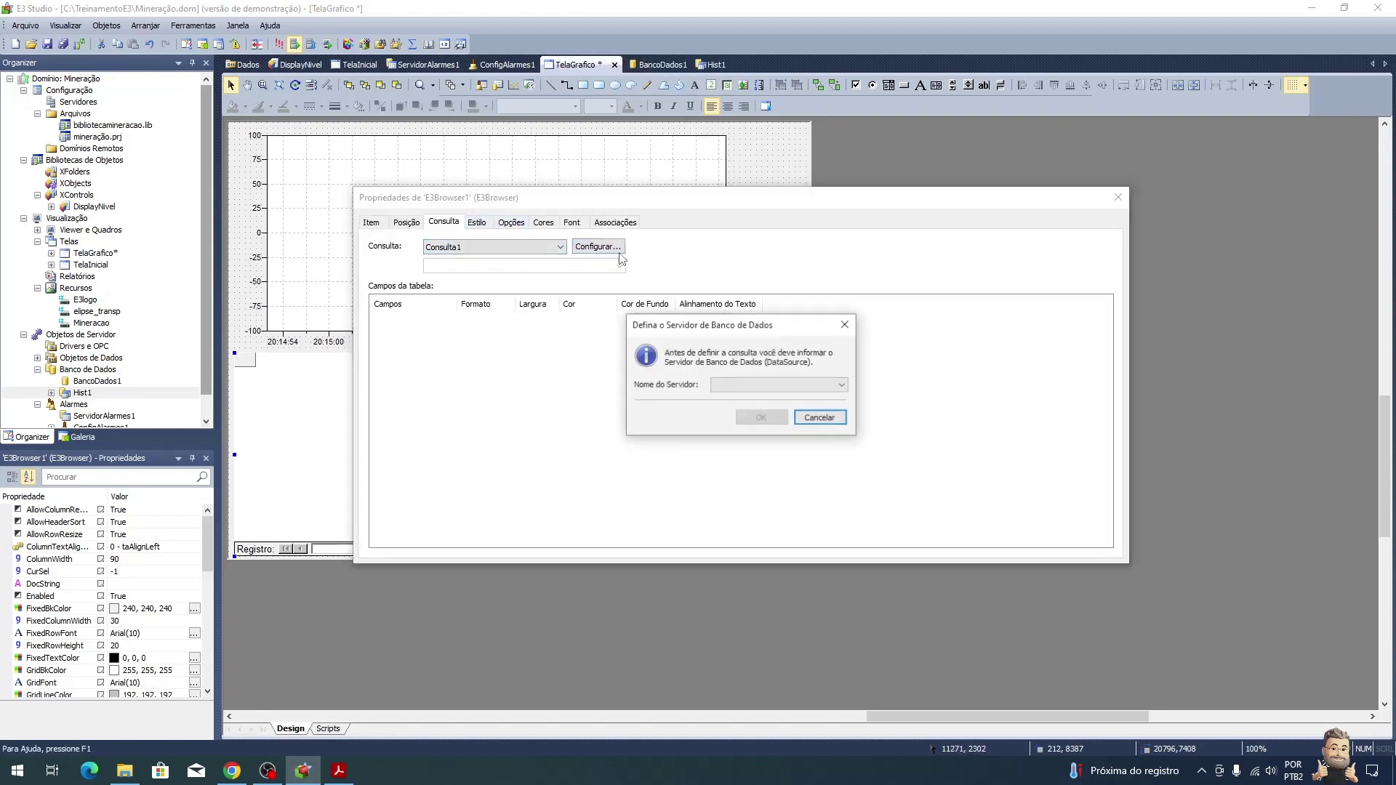
left_click(772, 385)
left_click(760, 400)
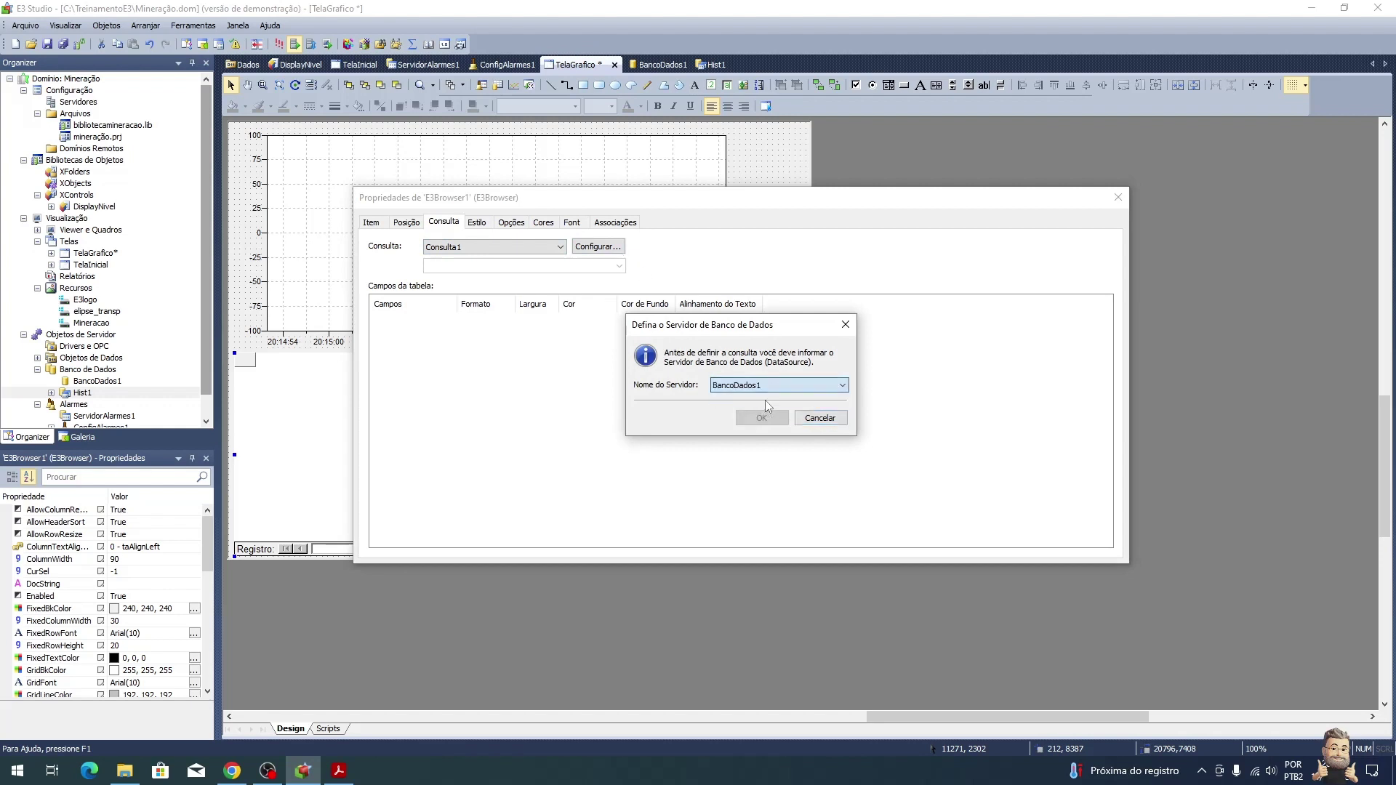
left_click(761, 418)
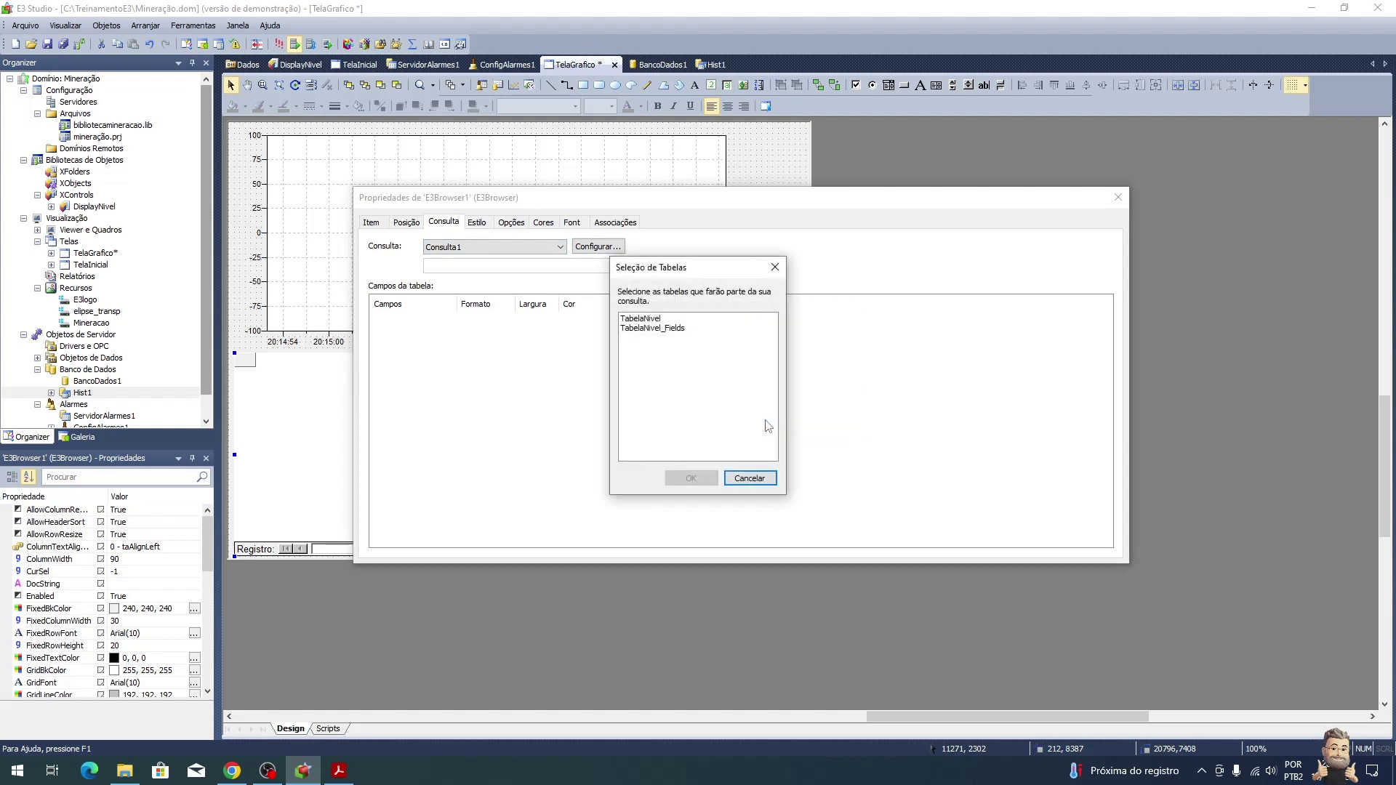
left_click(656, 320)
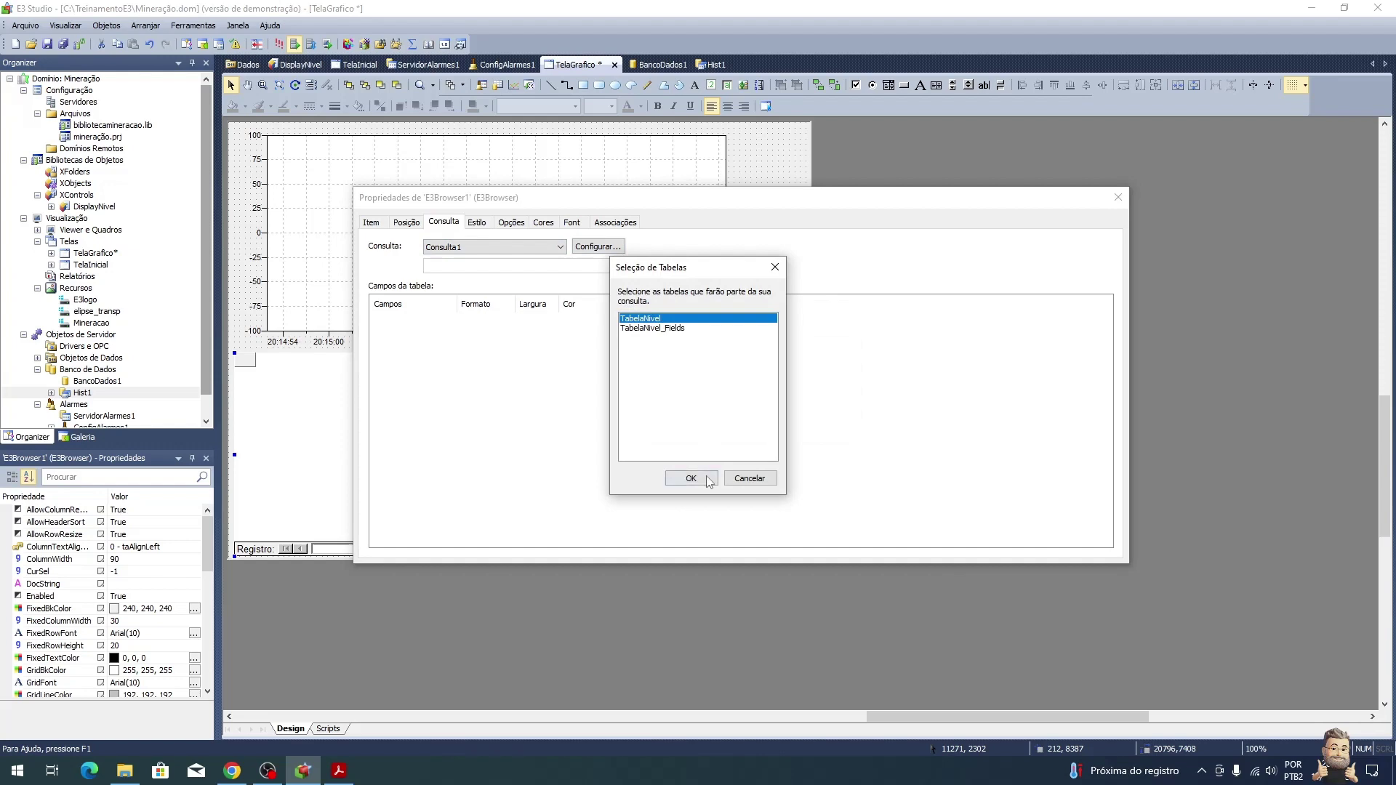
left_click(691, 479)
key("alt+Tab")
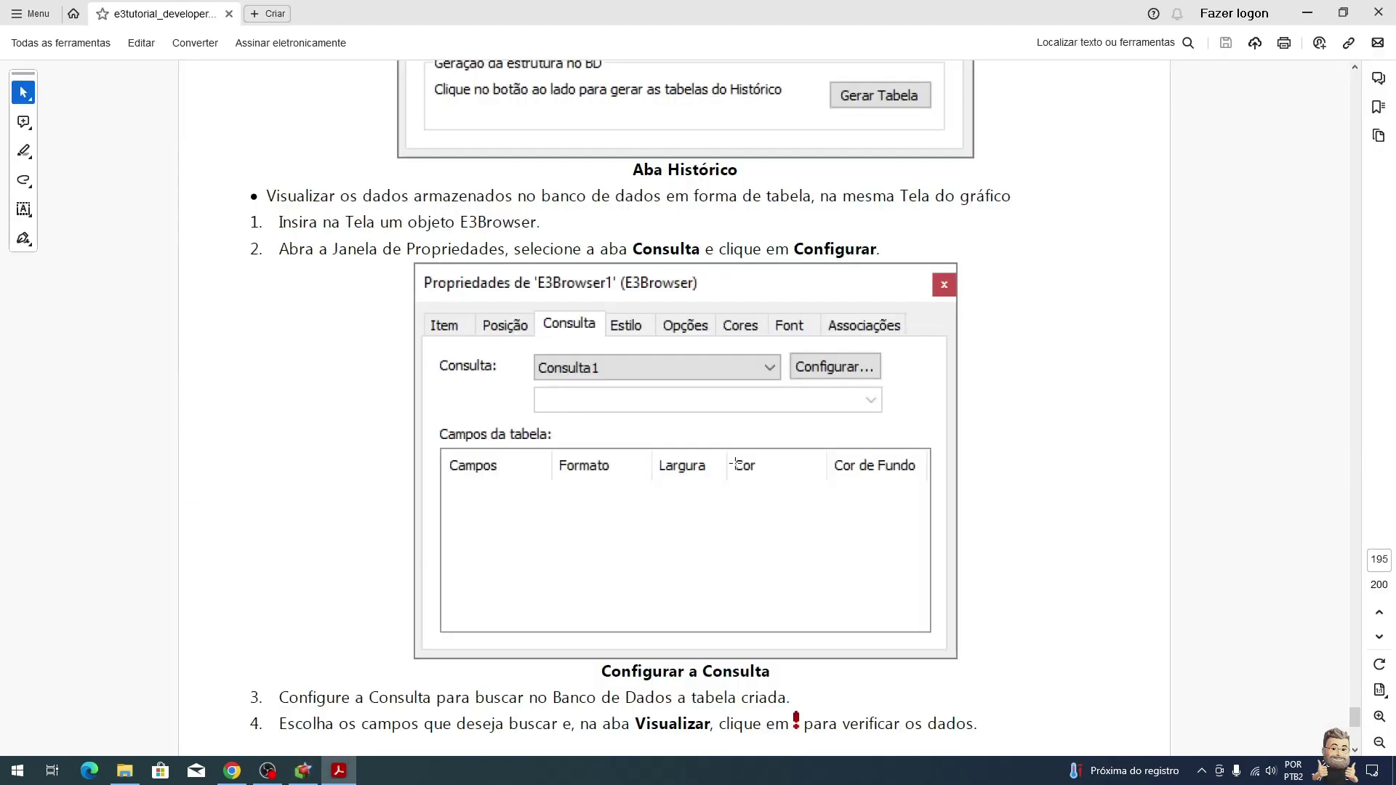
Step: Read the PDF's Configurar a Consulta steps and return to the E3 Studio query window
scroll(840, 444, "down", 3)
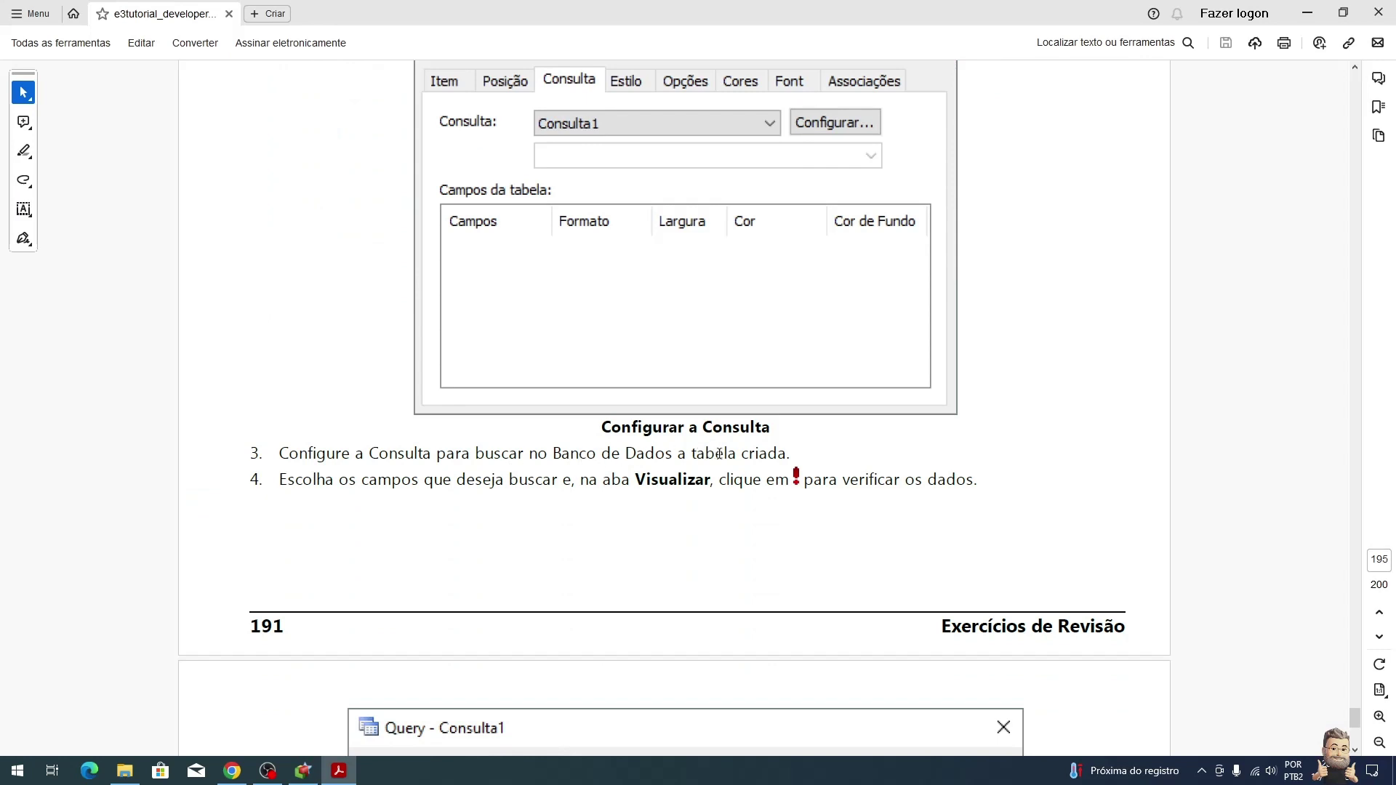
key("alt+Tab")
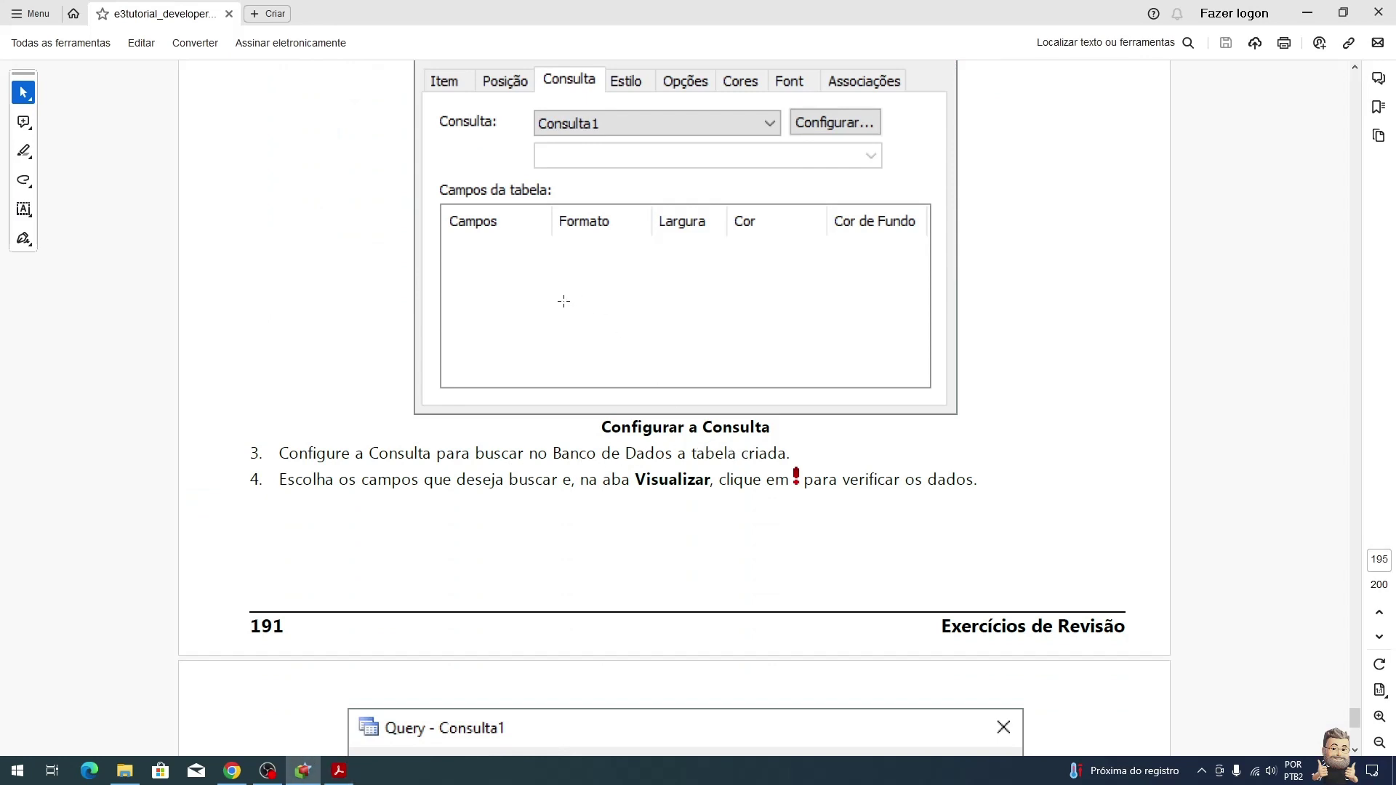
key("alt+Tab")
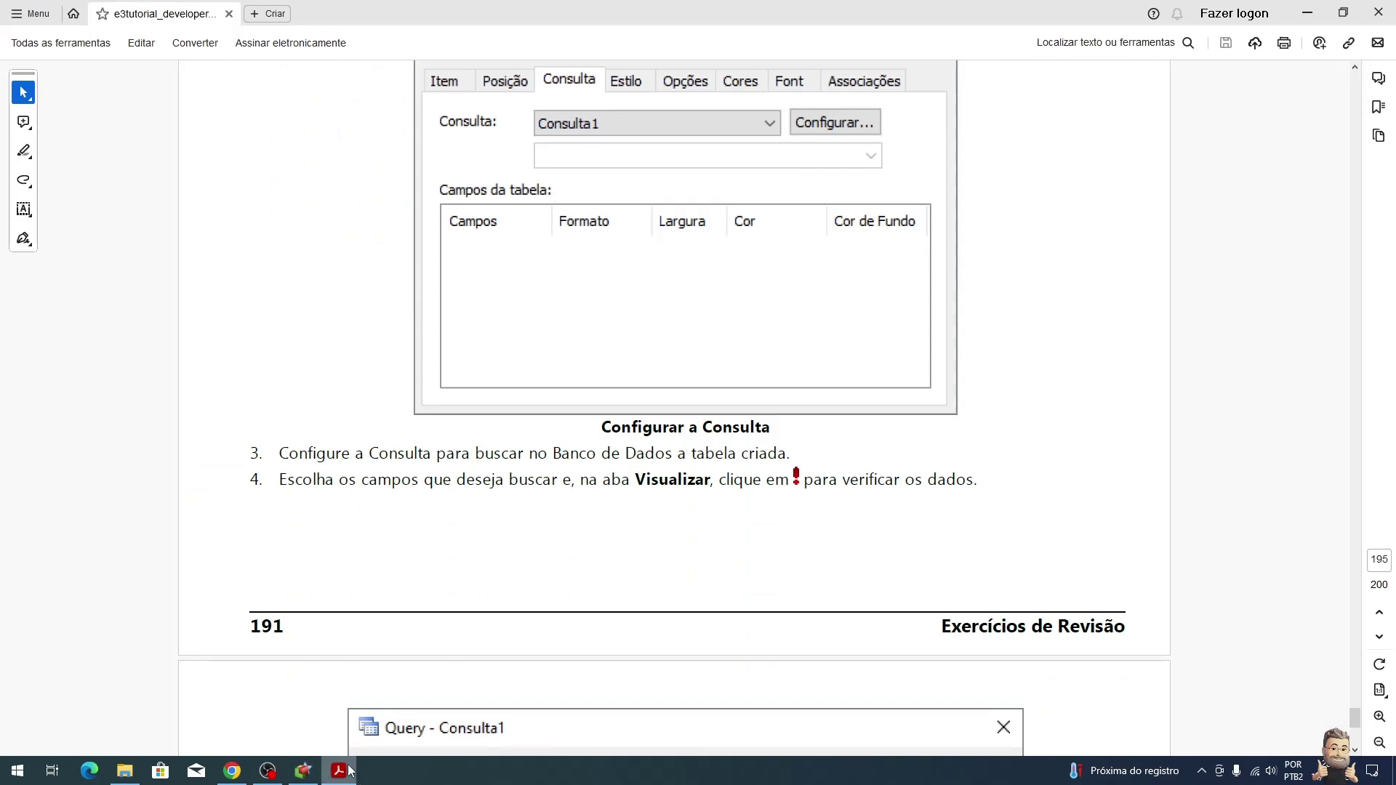
left_click(306, 771)
Step: Add E3TimeStamp and Nivel1 through Nivel4 to the query's fields
double_click(539, 358)
double_click(539, 371)
scroll(541, 379, "down", 1)
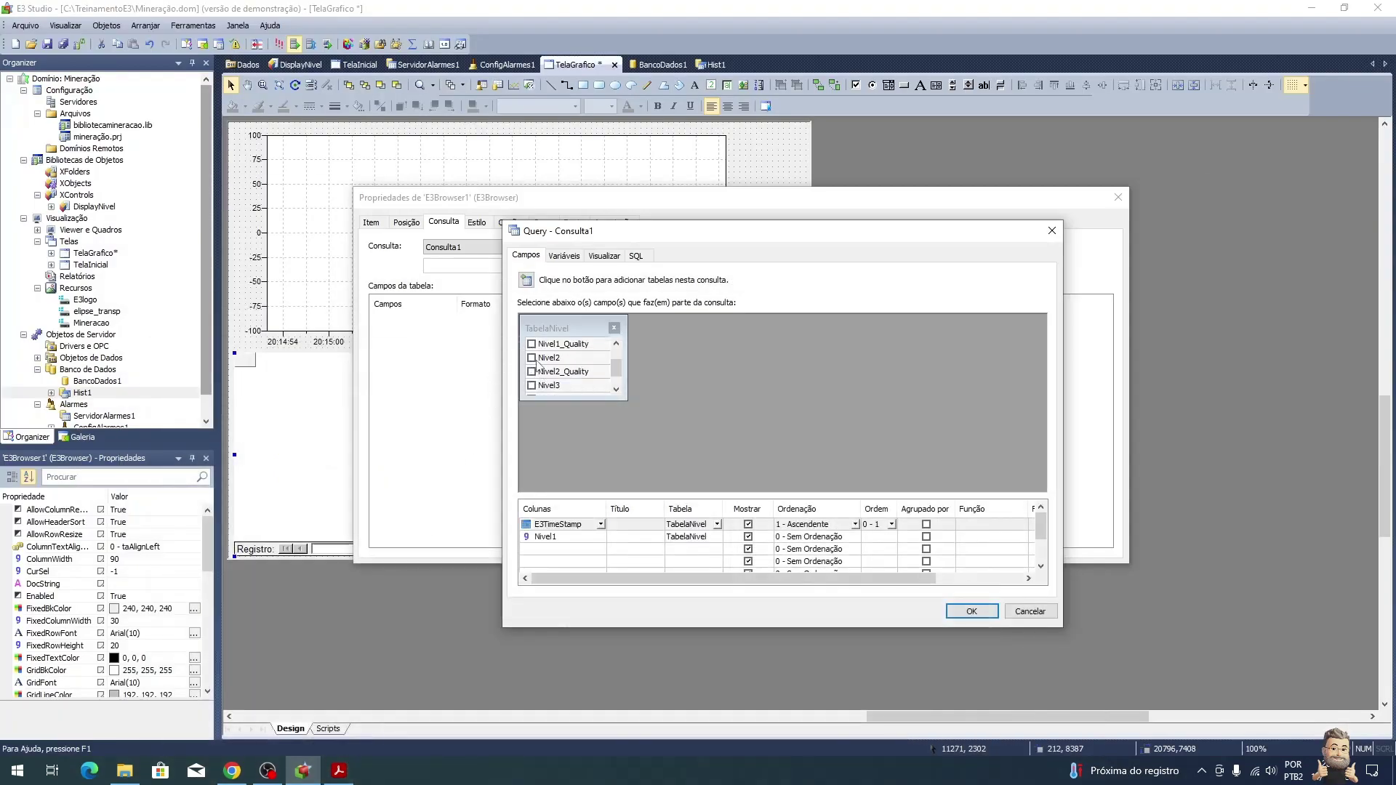
double_click(539, 359)
double_click(539, 386)
scroll(539, 389, "down", 1)
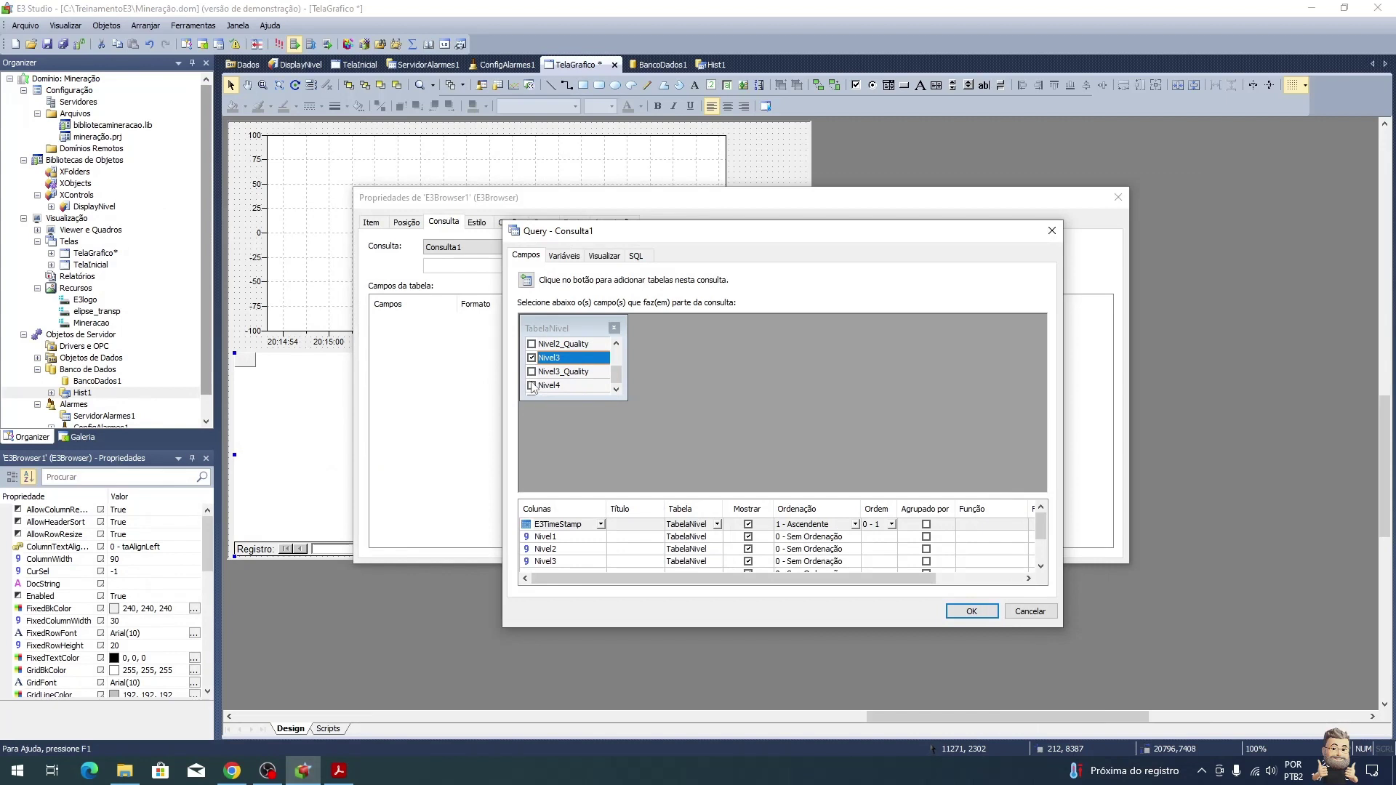
left_click(532, 386)
left_click_drag(724, 498, 723, 430)
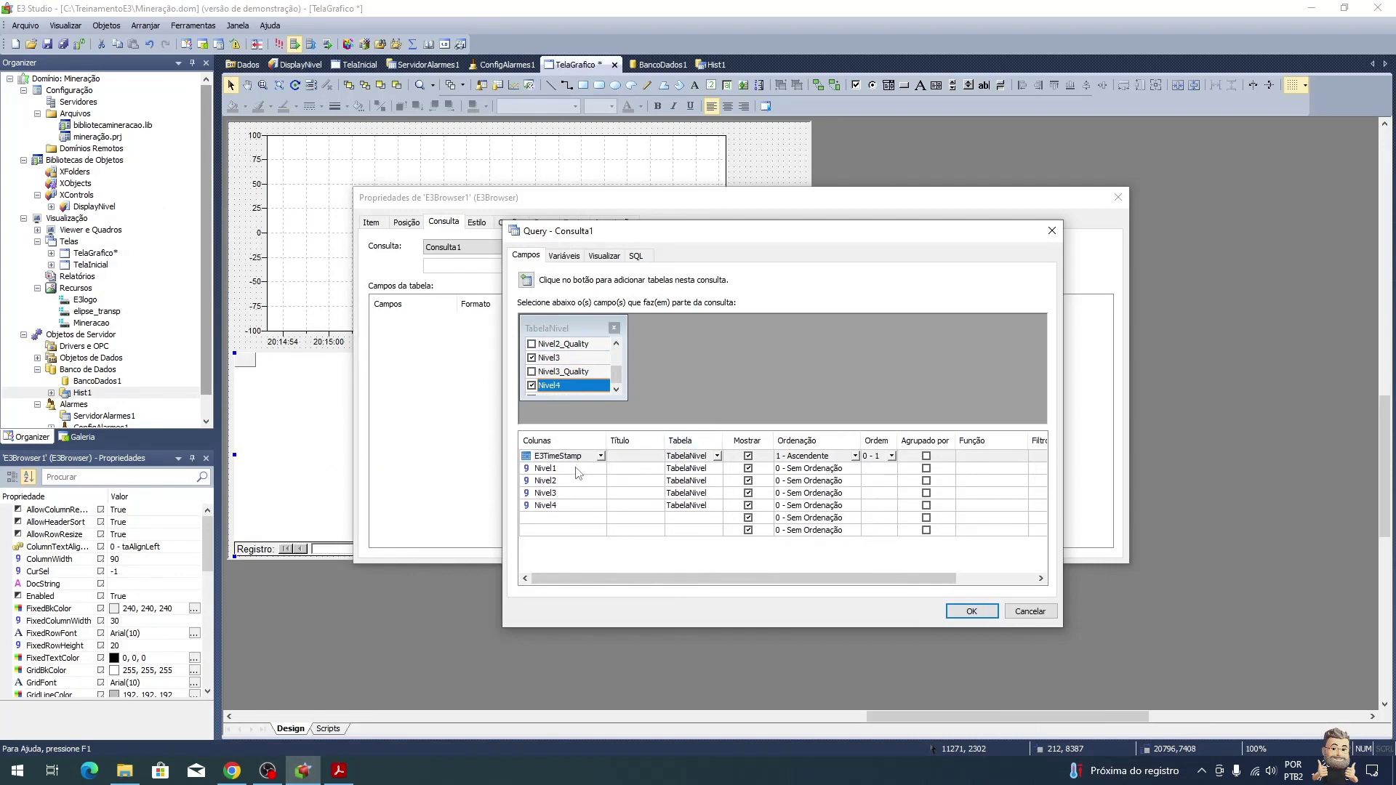
Step: Preview the query's returned records in the Visualizar tab
left_click(564, 256)
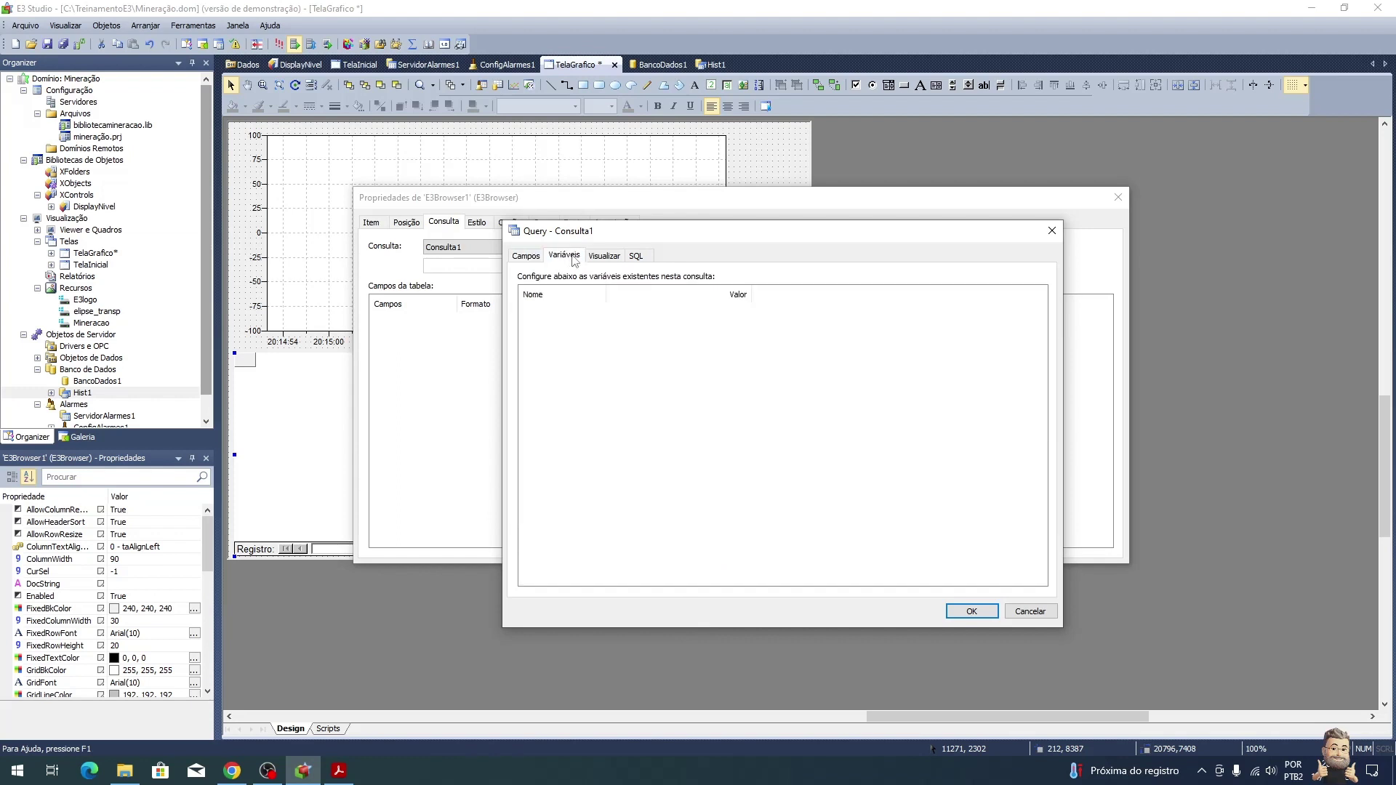
left_click(605, 256)
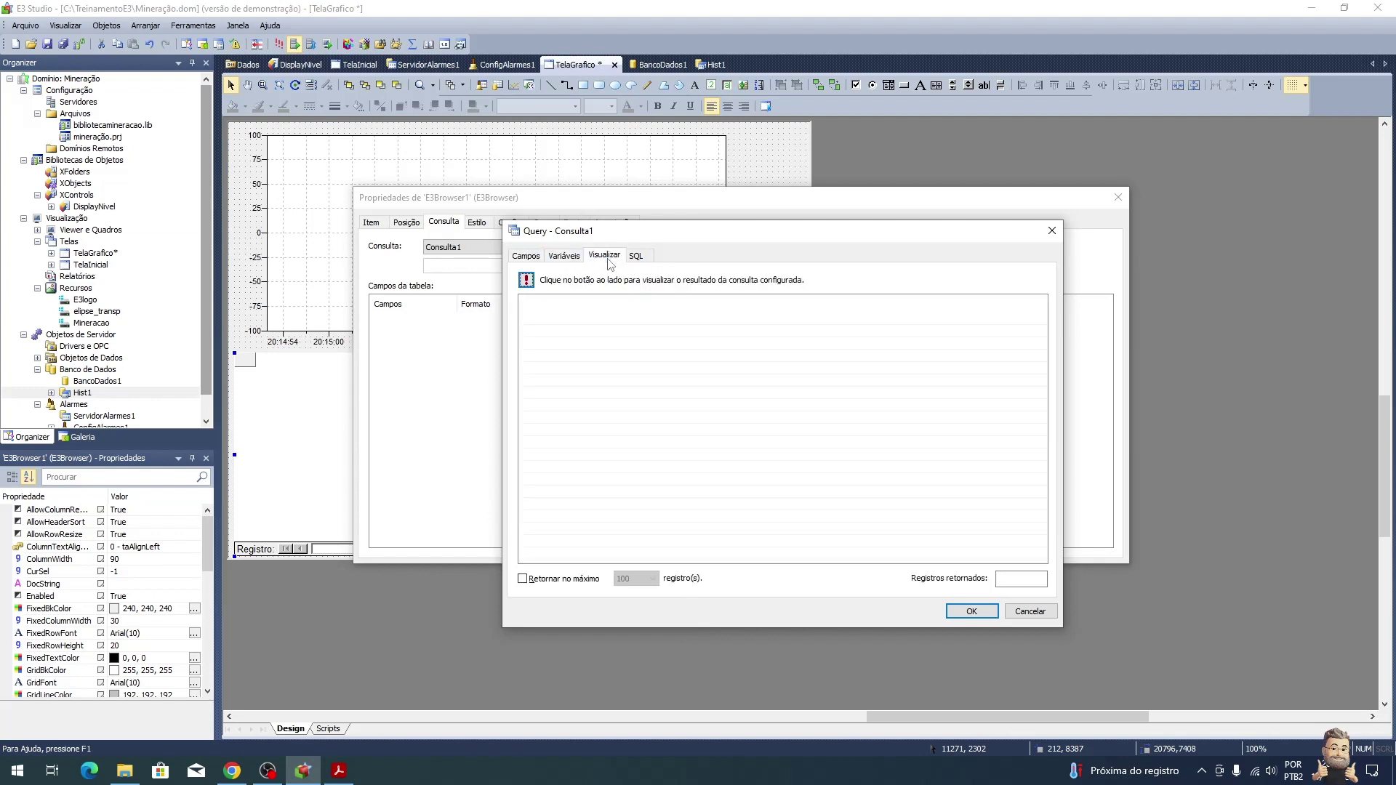
left_click(526, 280)
left_click_drag(591, 304, 670, 306)
left_click(746, 430)
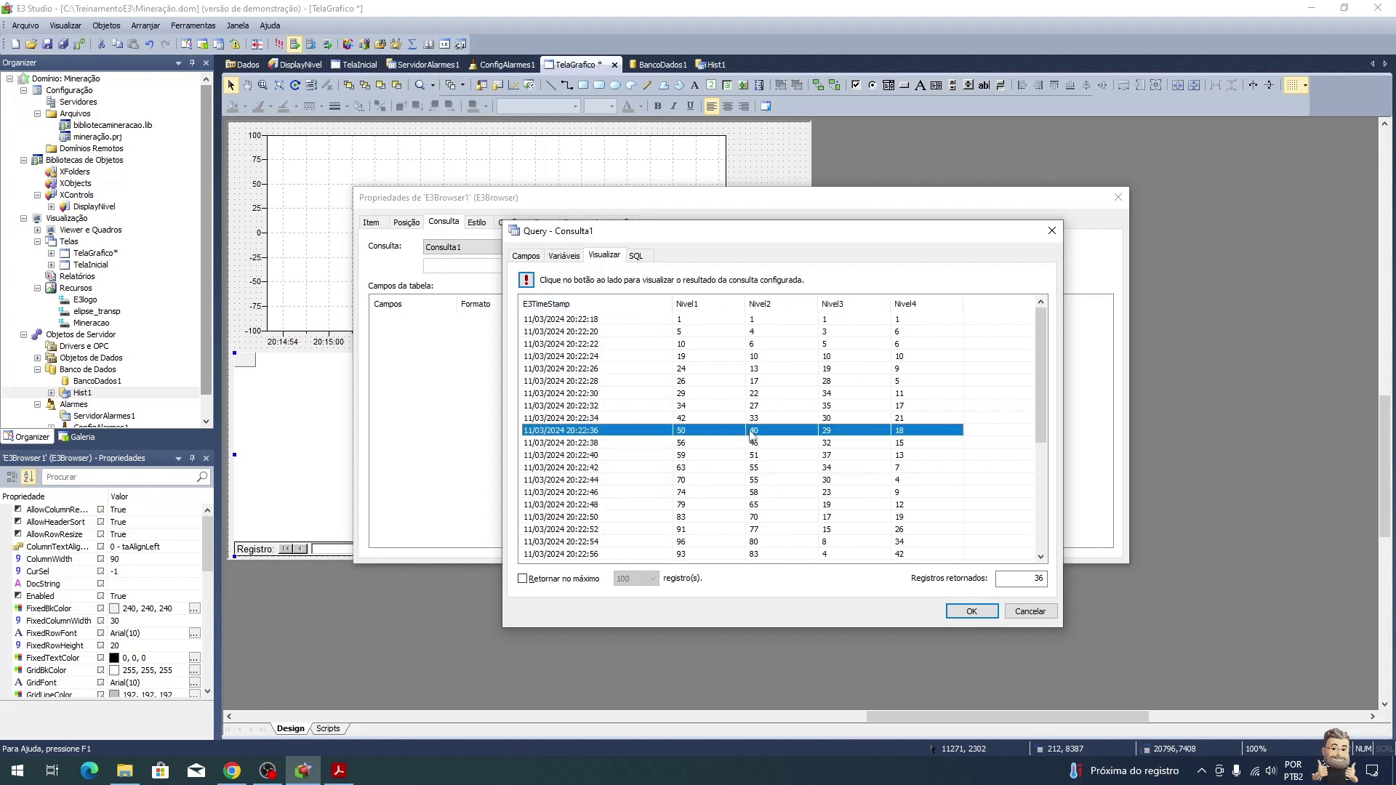
scroll(681, 476, "down", 5)
scroll(694, 469, "up", 5)
Step: Sort E3TimeStamp as 2 - Descendente, recheck the 44-record preview, and accept the query
left_click(536, 256)
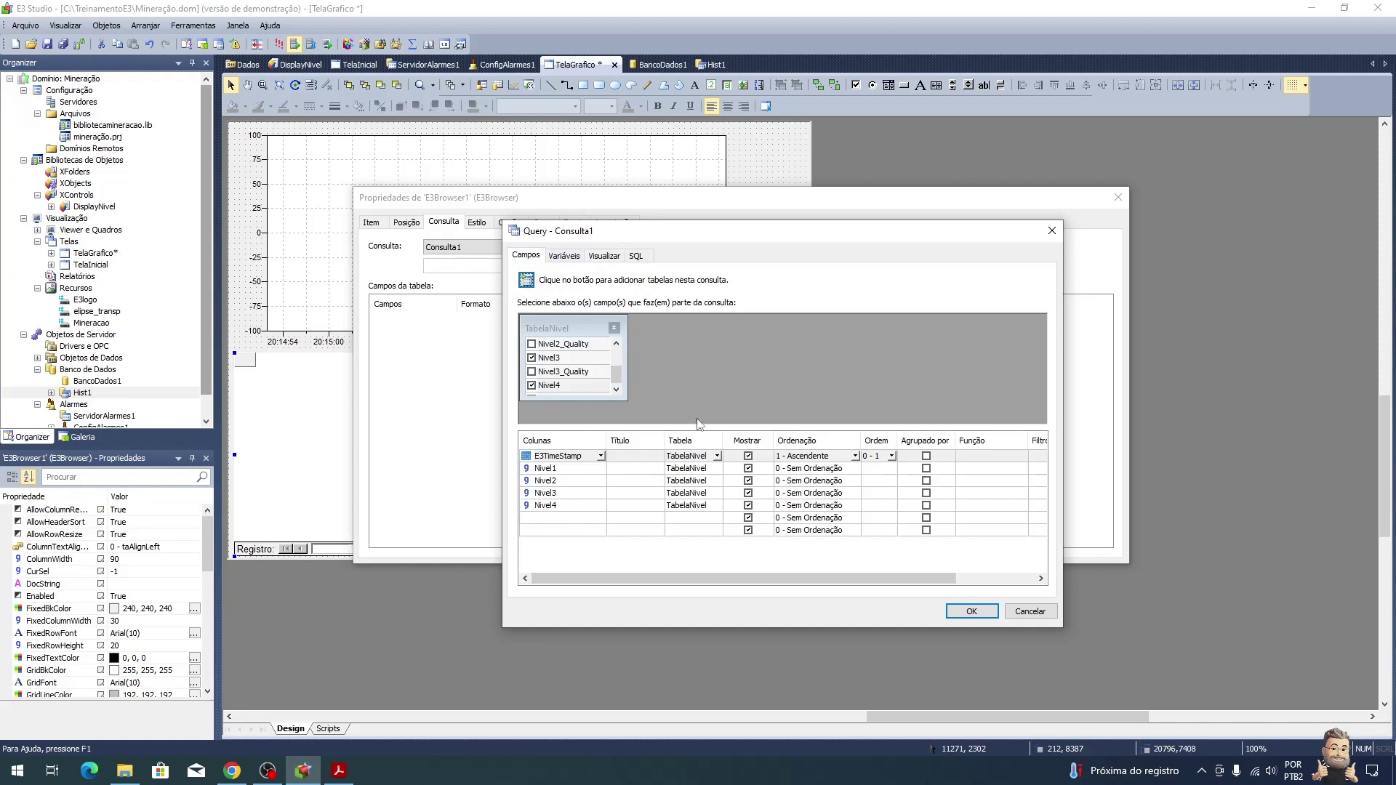
left_click(856, 457)
left_click(807, 486)
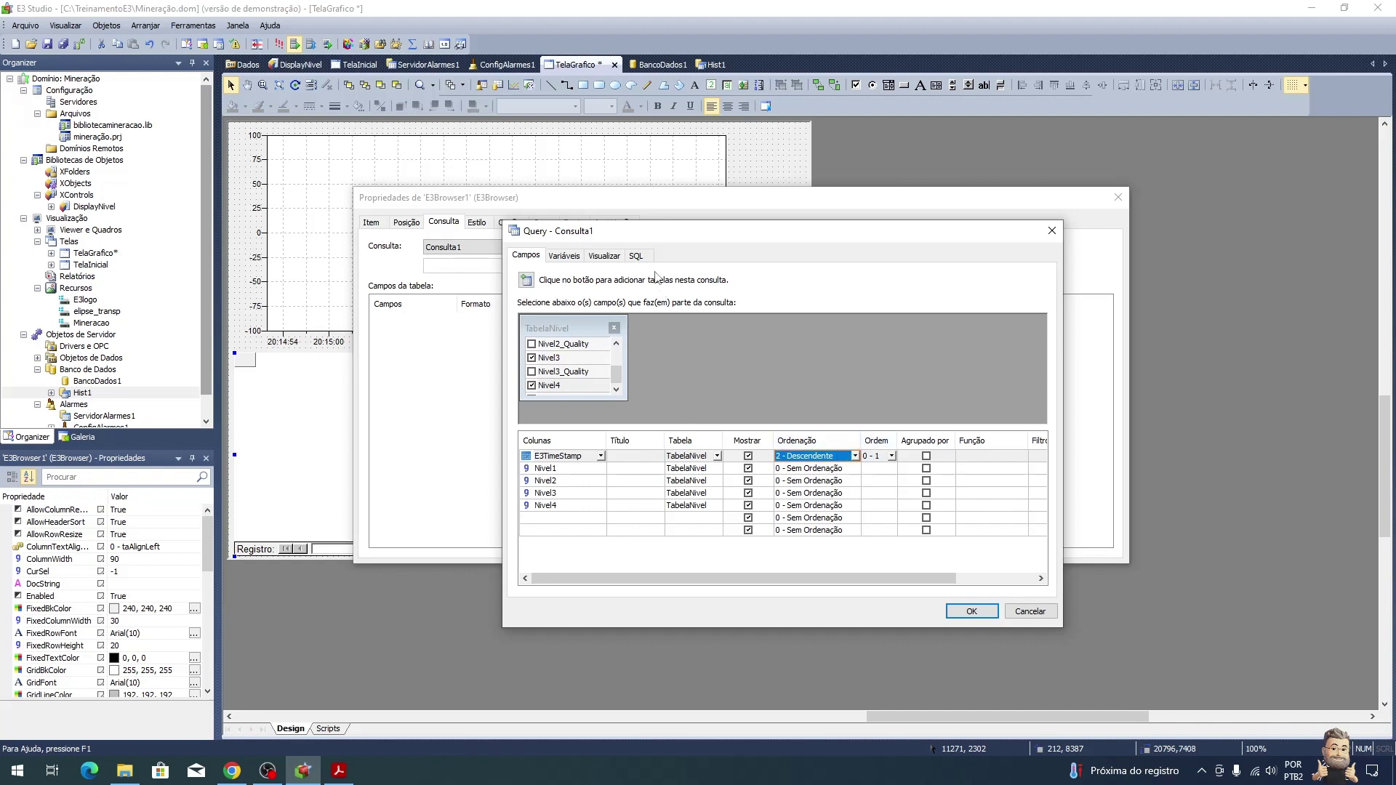
left_click(615, 256)
left_click(526, 280)
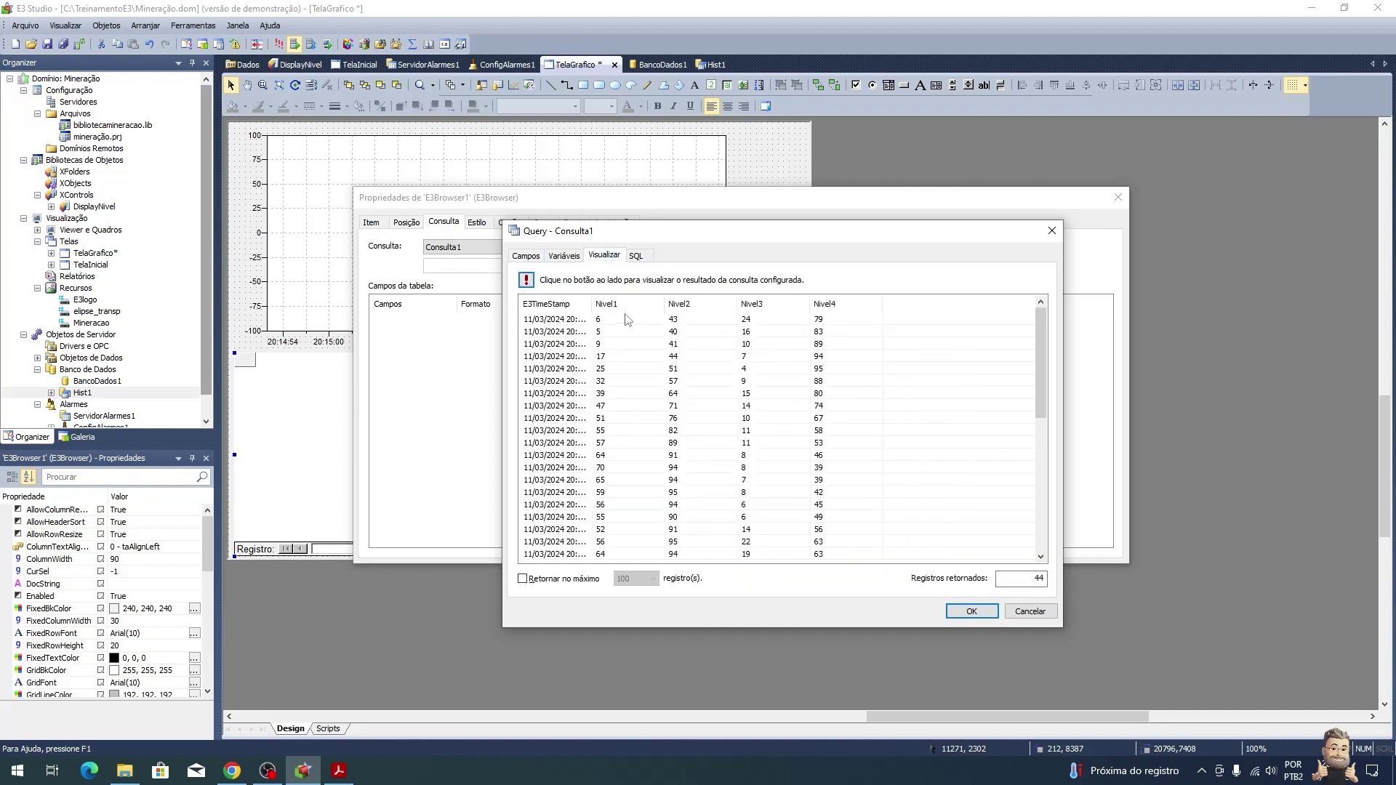
double_click(592, 303)
left_click(601, 324)
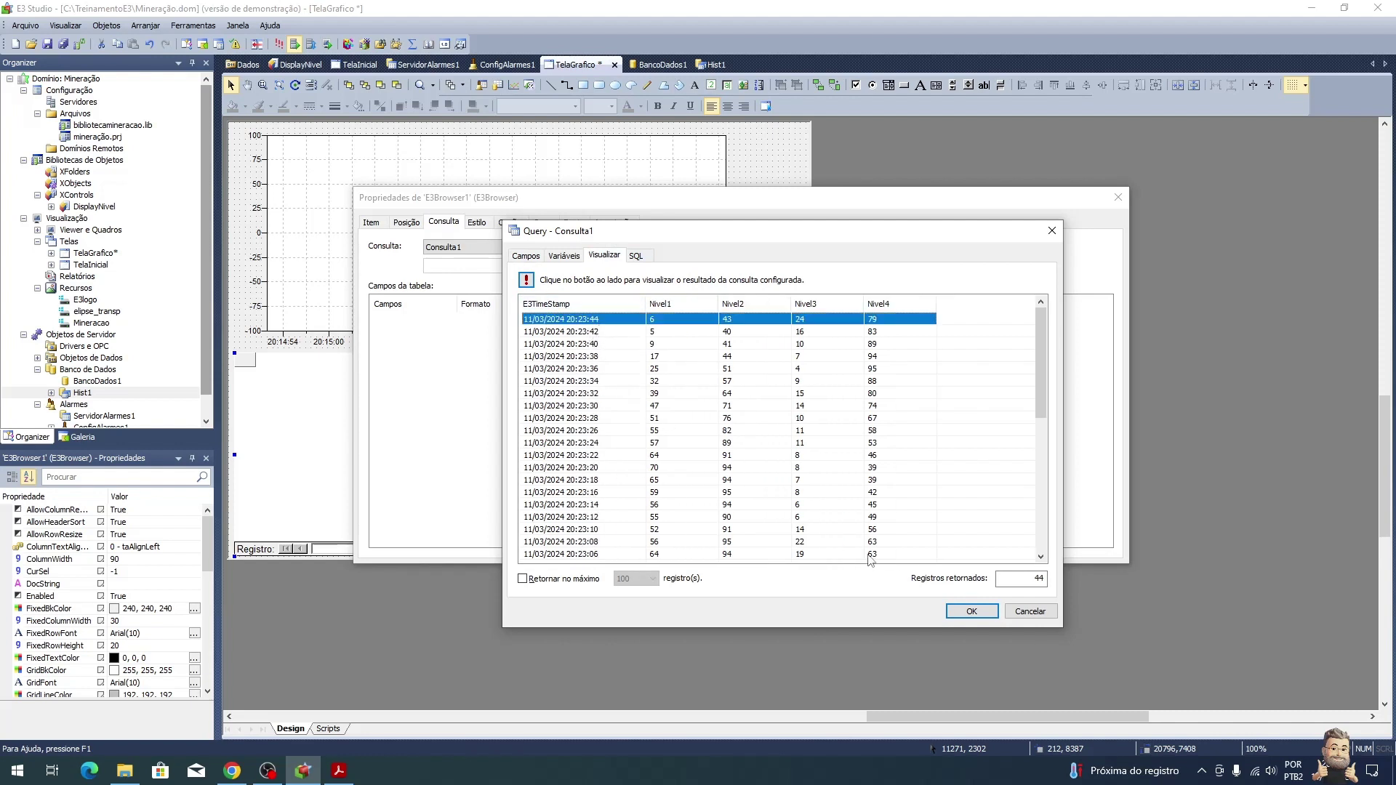
left_click(967, 615)
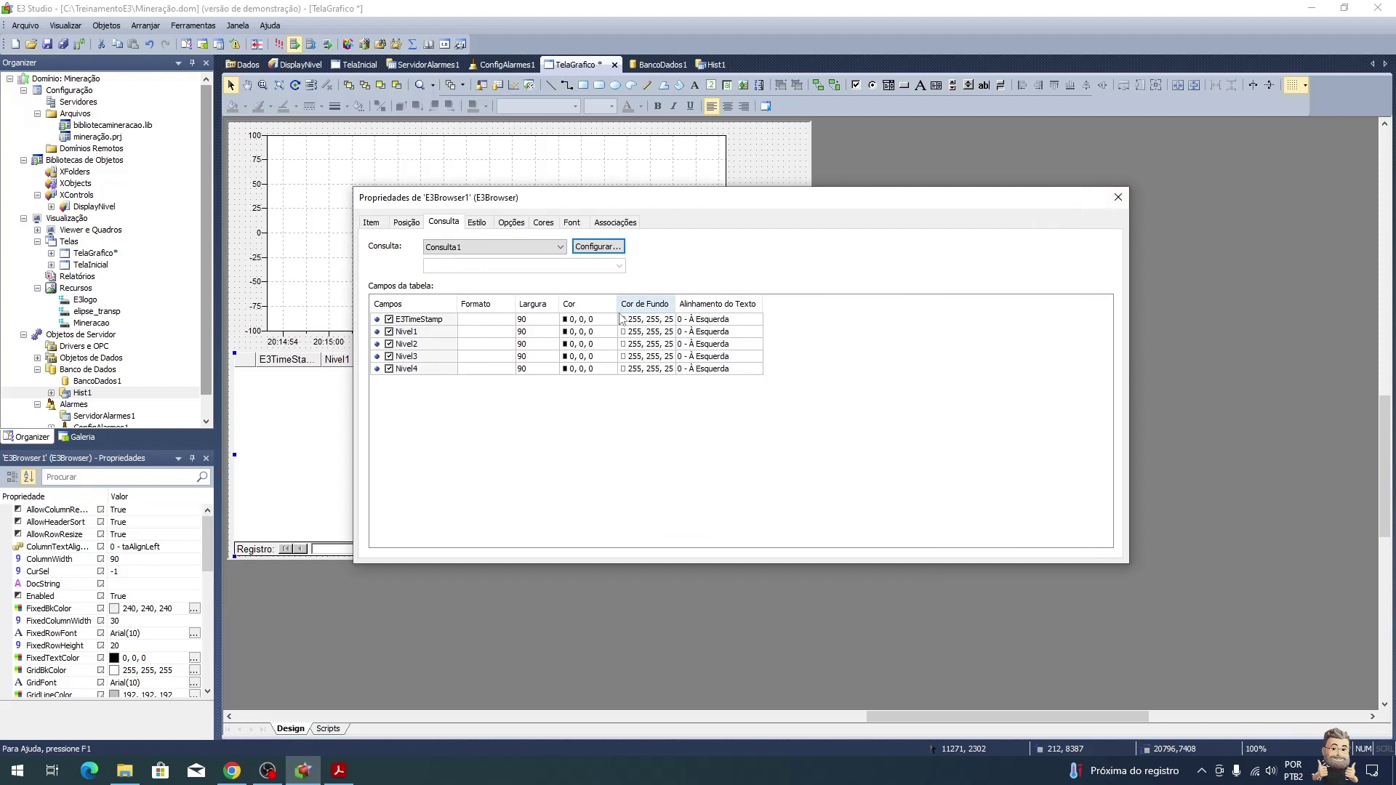
Step: Set the E3TimeStamp column width to 180 and move the properties dialog aside
left_click(538, 326)
type("180")
key("Return")
left_click_drag(706, 204, 872, 139)
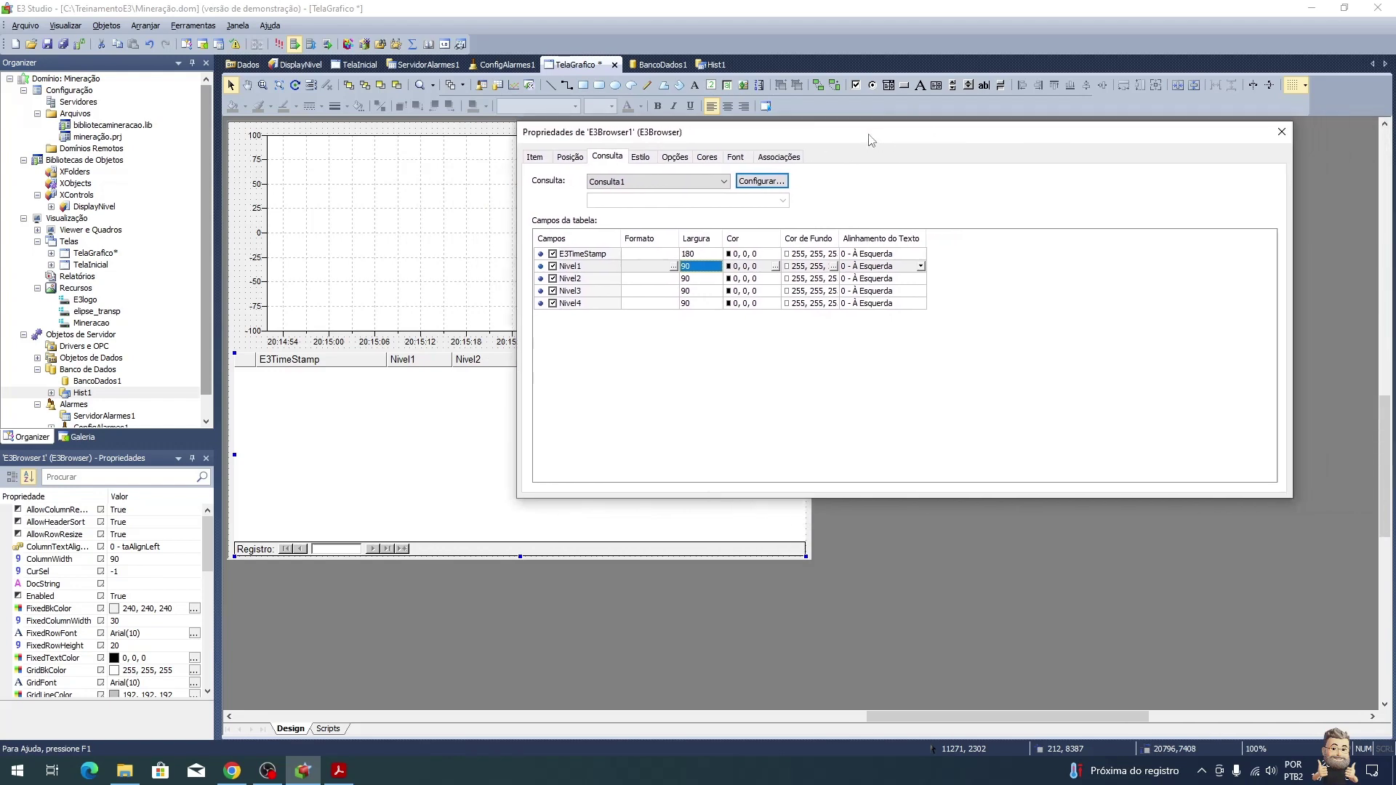
key("alt+Tab")
Step: Scroll the tutorial to the RelatorioNivel report steps, then return to E3 Studio
scroll(794, 458, "down", 8)
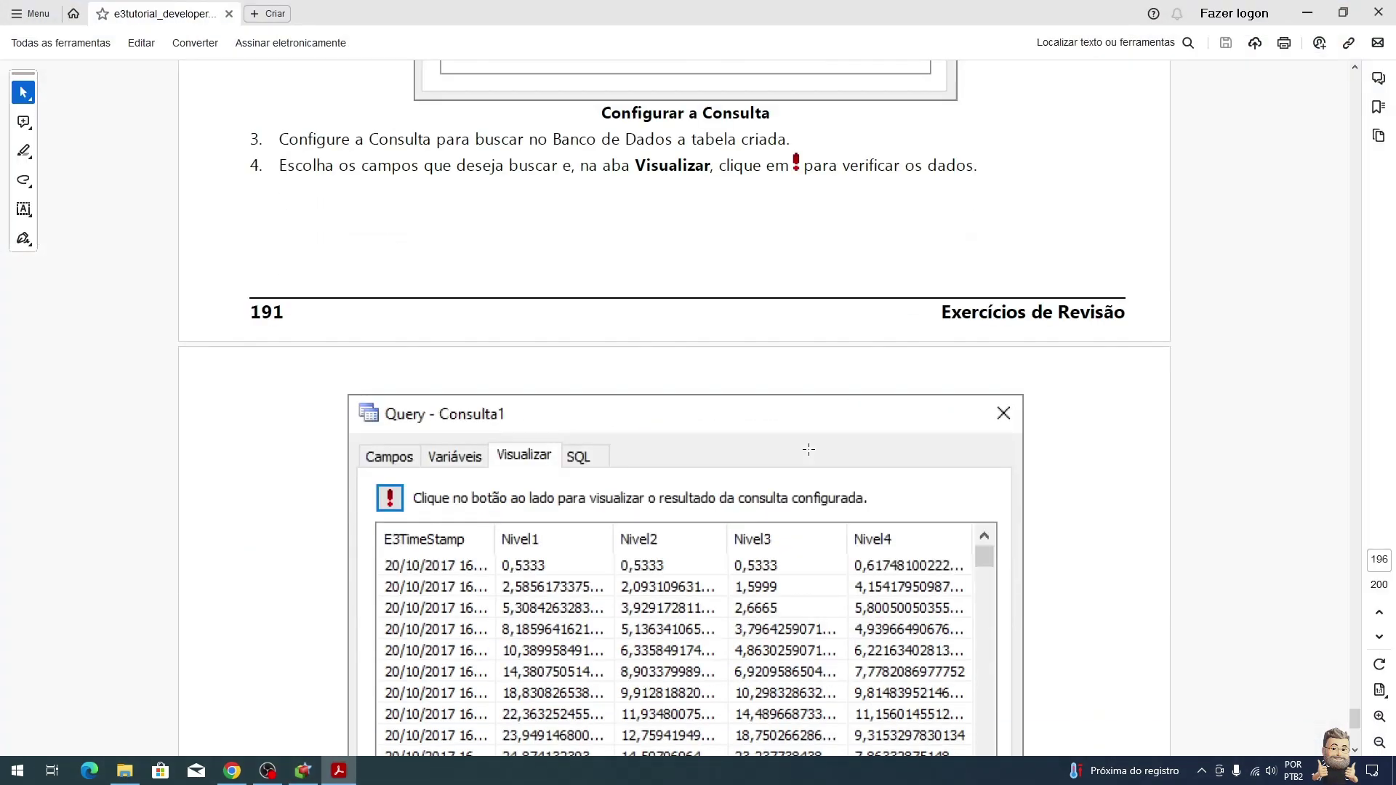
scroll(792, 432, "down", 5)
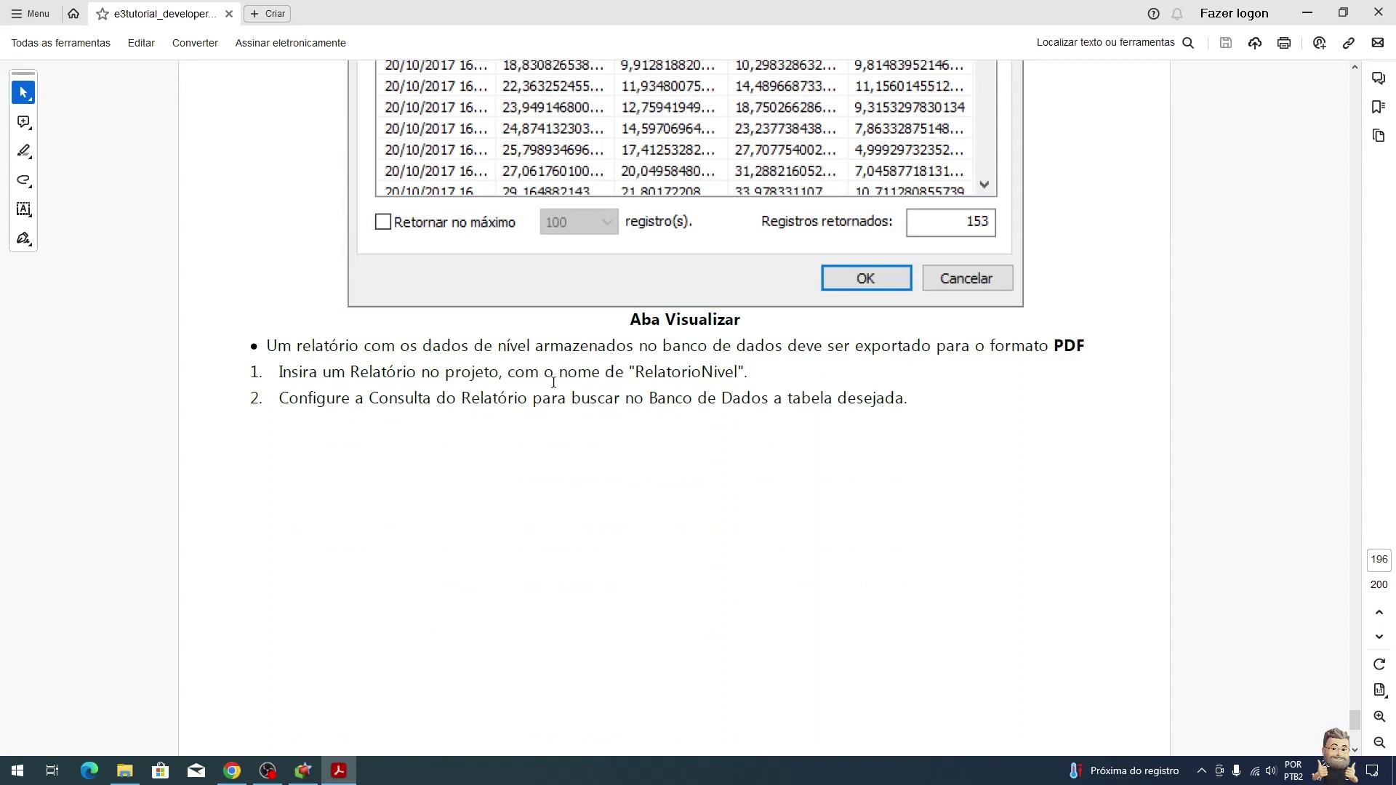
key("alt+Tab")
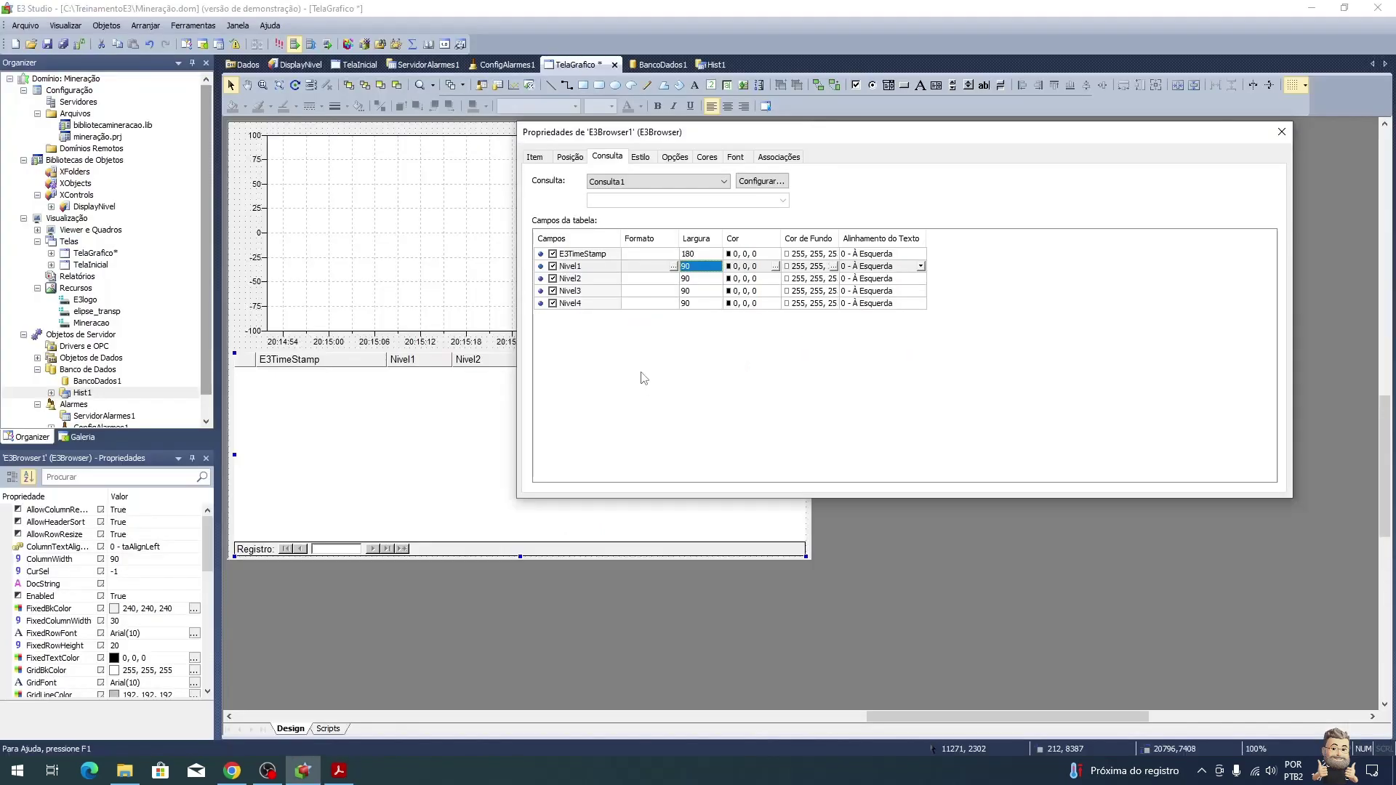
Step: Close the E3Browser properties and collapse the Organizer's project tree branches
left_click(1277, 138)
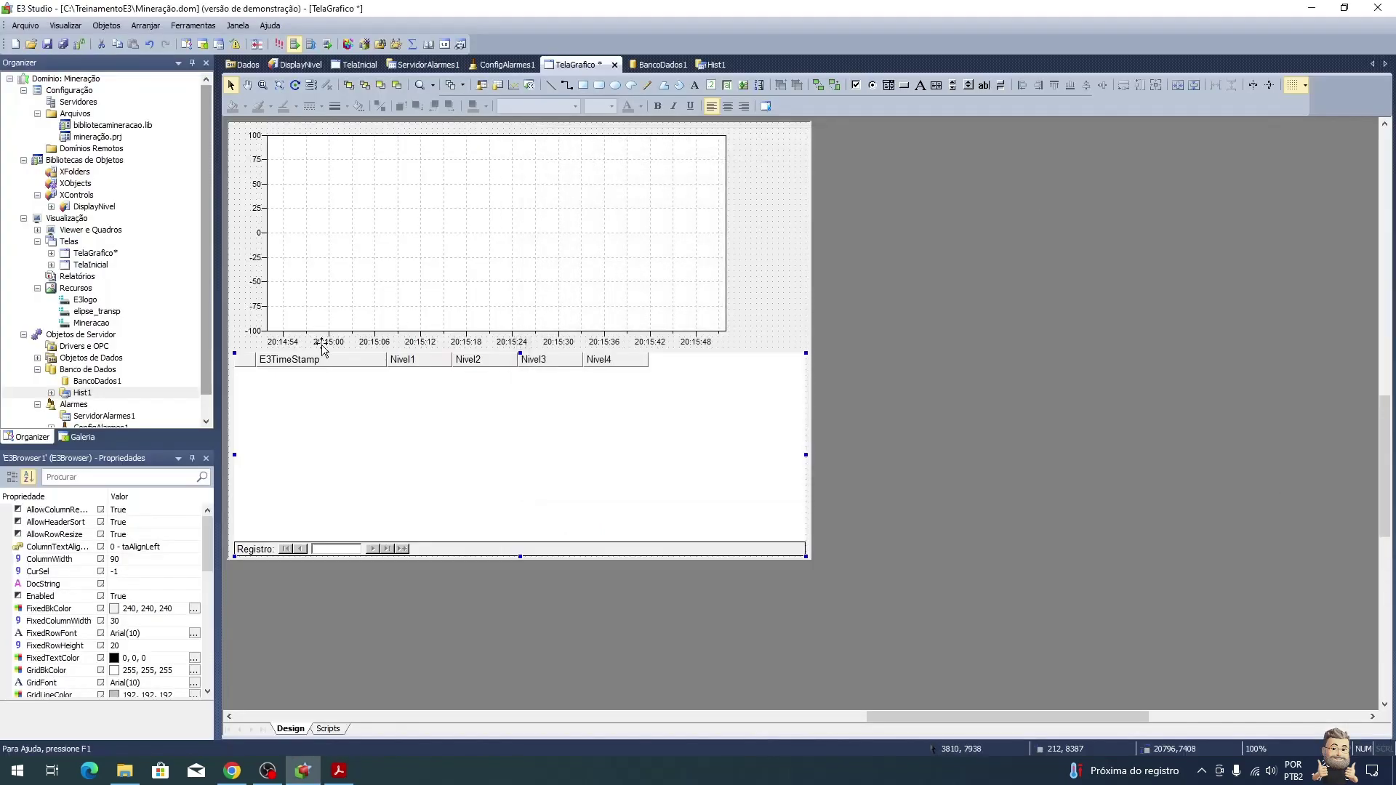
scroll(116, 392, "down", 1)
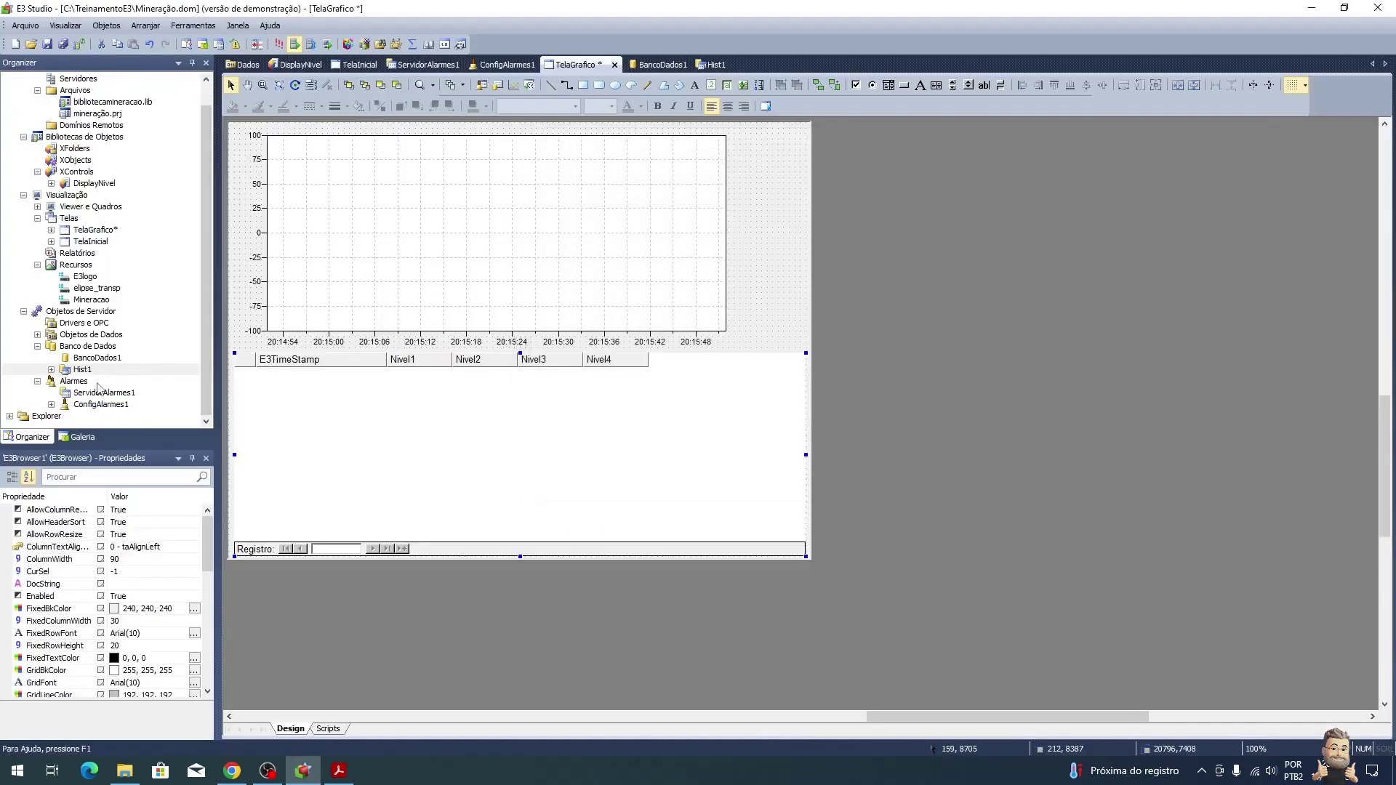
left_click(38, 347)
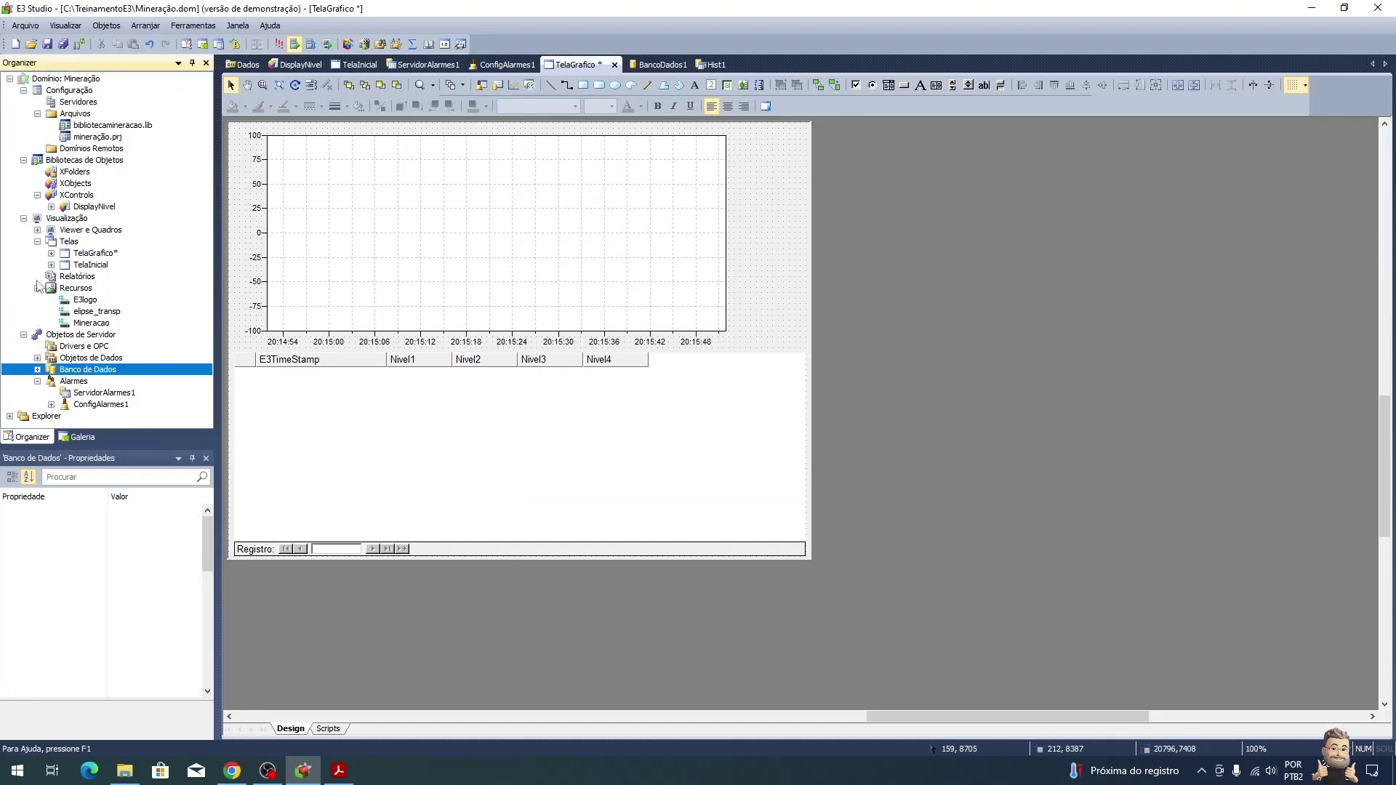
left_click(37, 382)
left_click(24, 335)
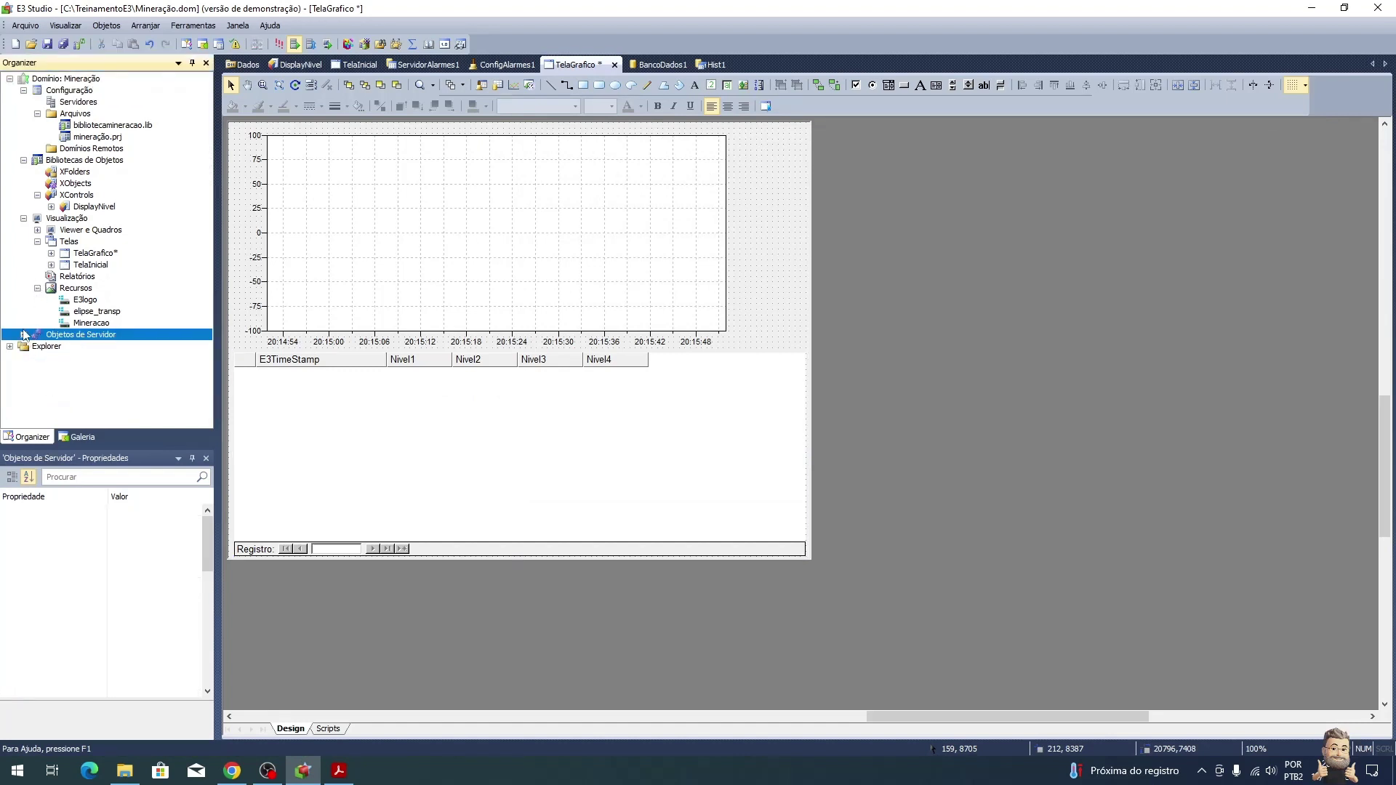
left_click(24, 160)
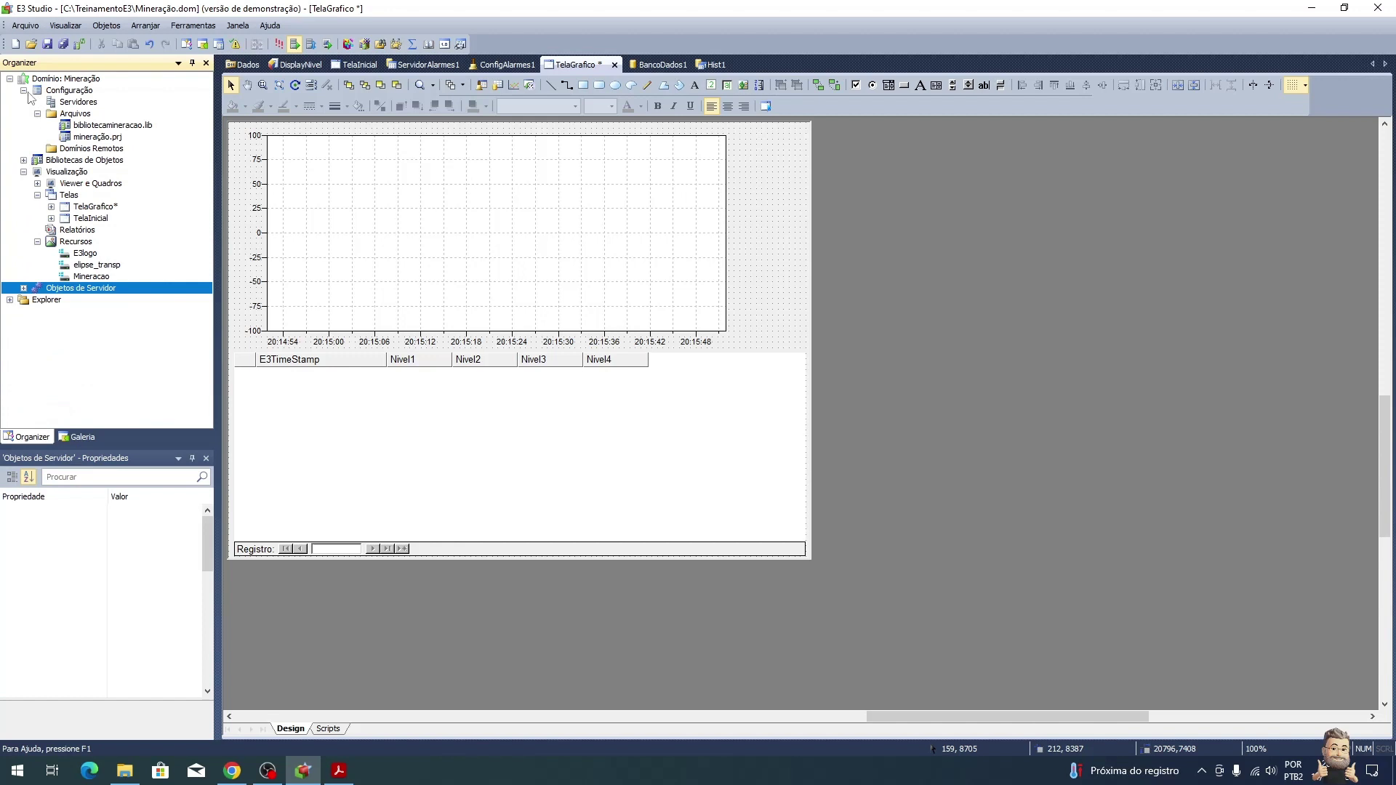
left_click(24, 90)
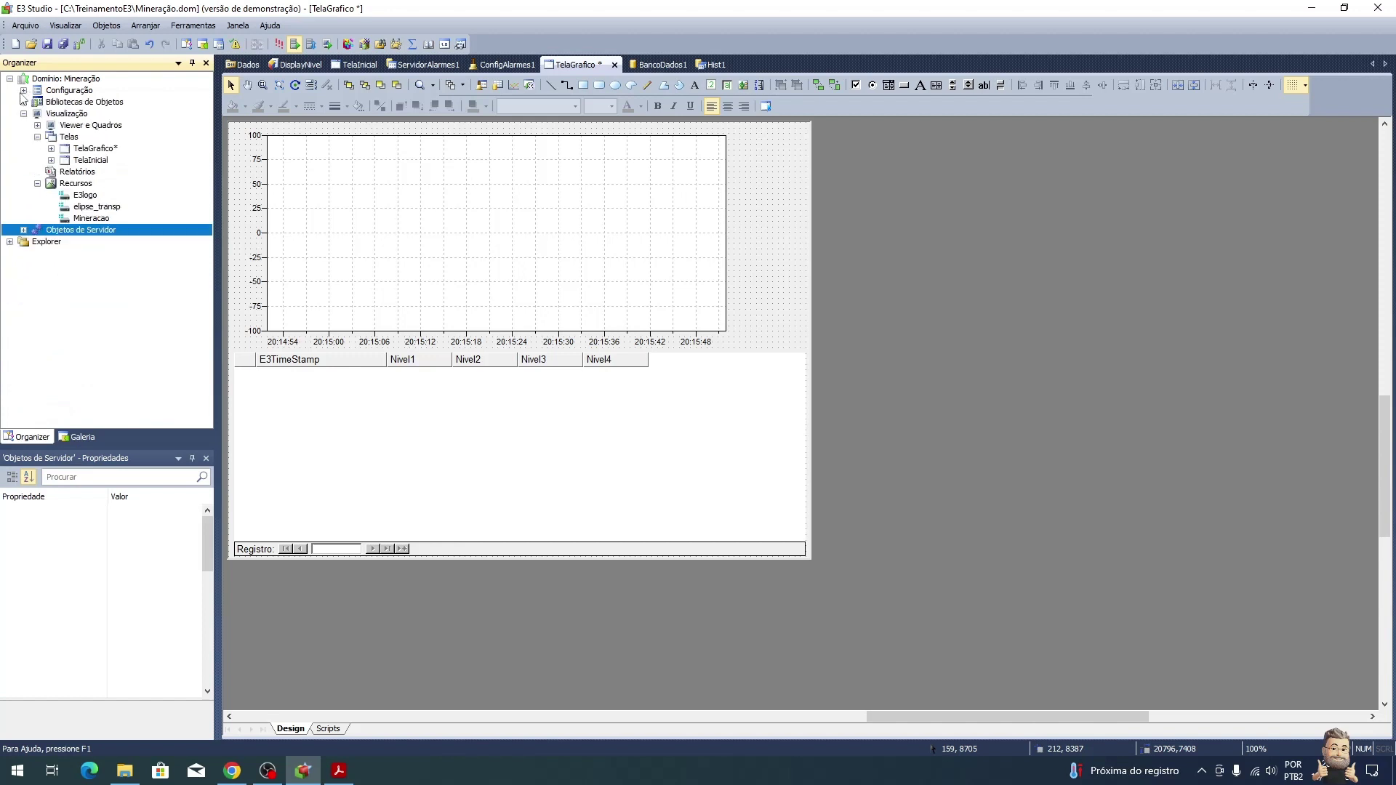
Step: Insert a report into Mineração.prj under Relatórios and rename it RelatorioNivel
right_click(78, 171)
mouse_move(114, 181)
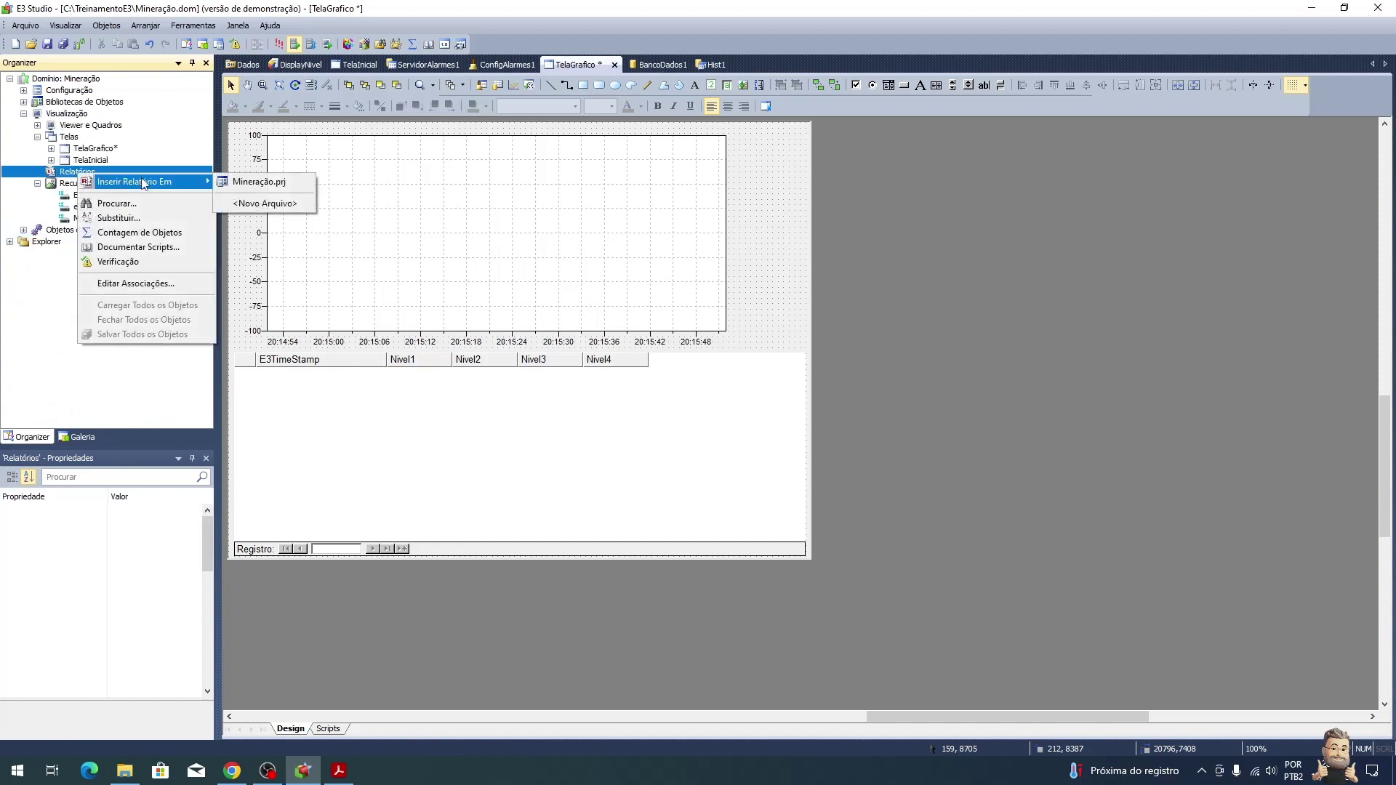
left_click(254, 181)
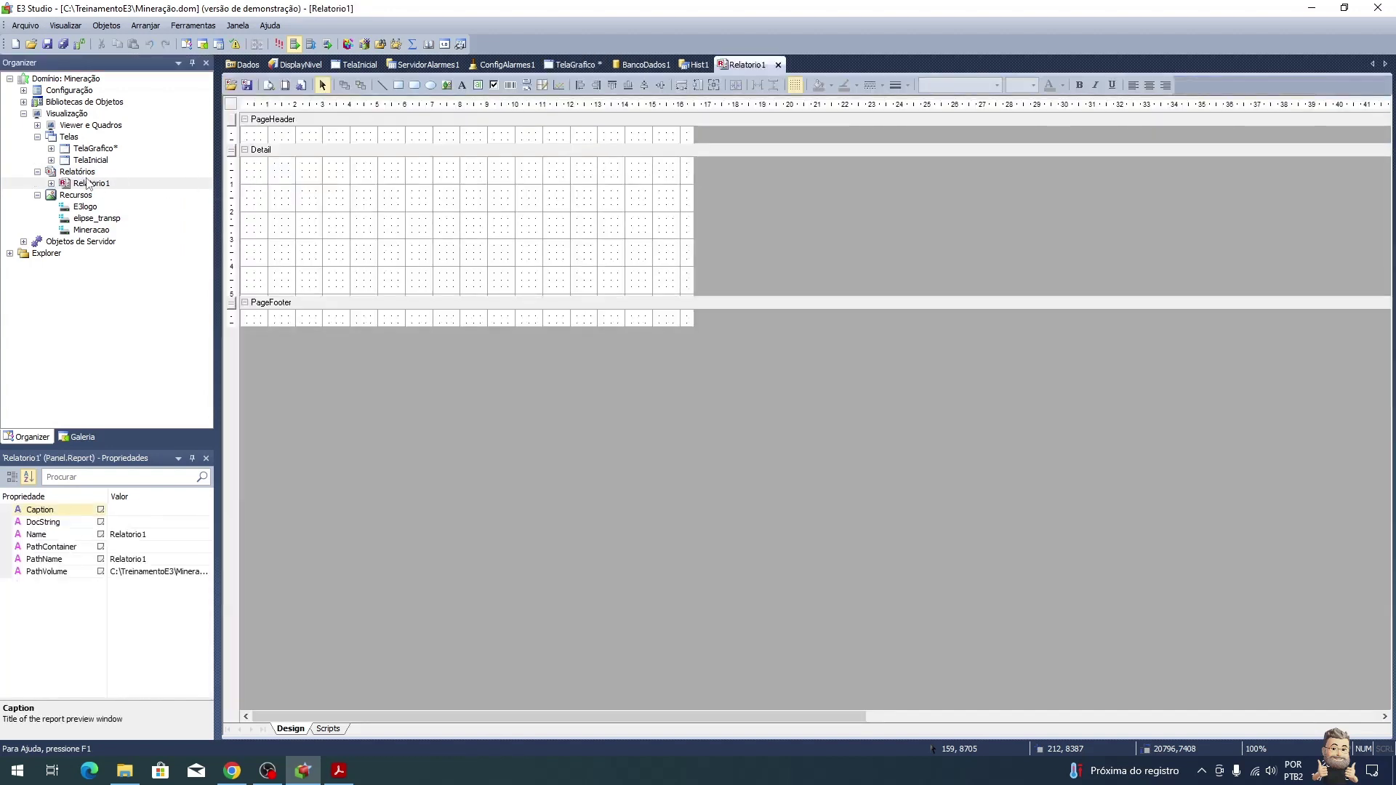
key("F2")
key("End")
key("BackSpace")
type("ni")
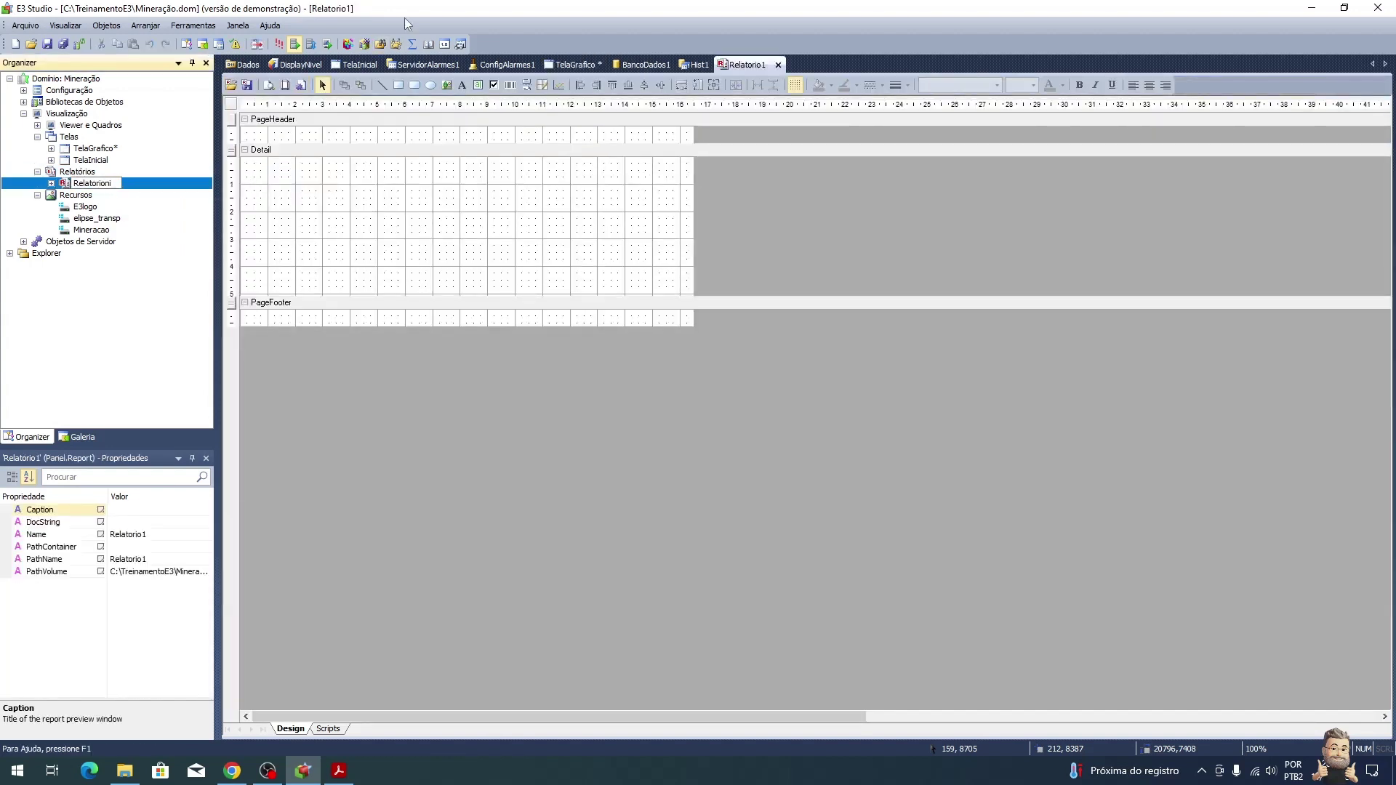
type("vel")
key("Return")
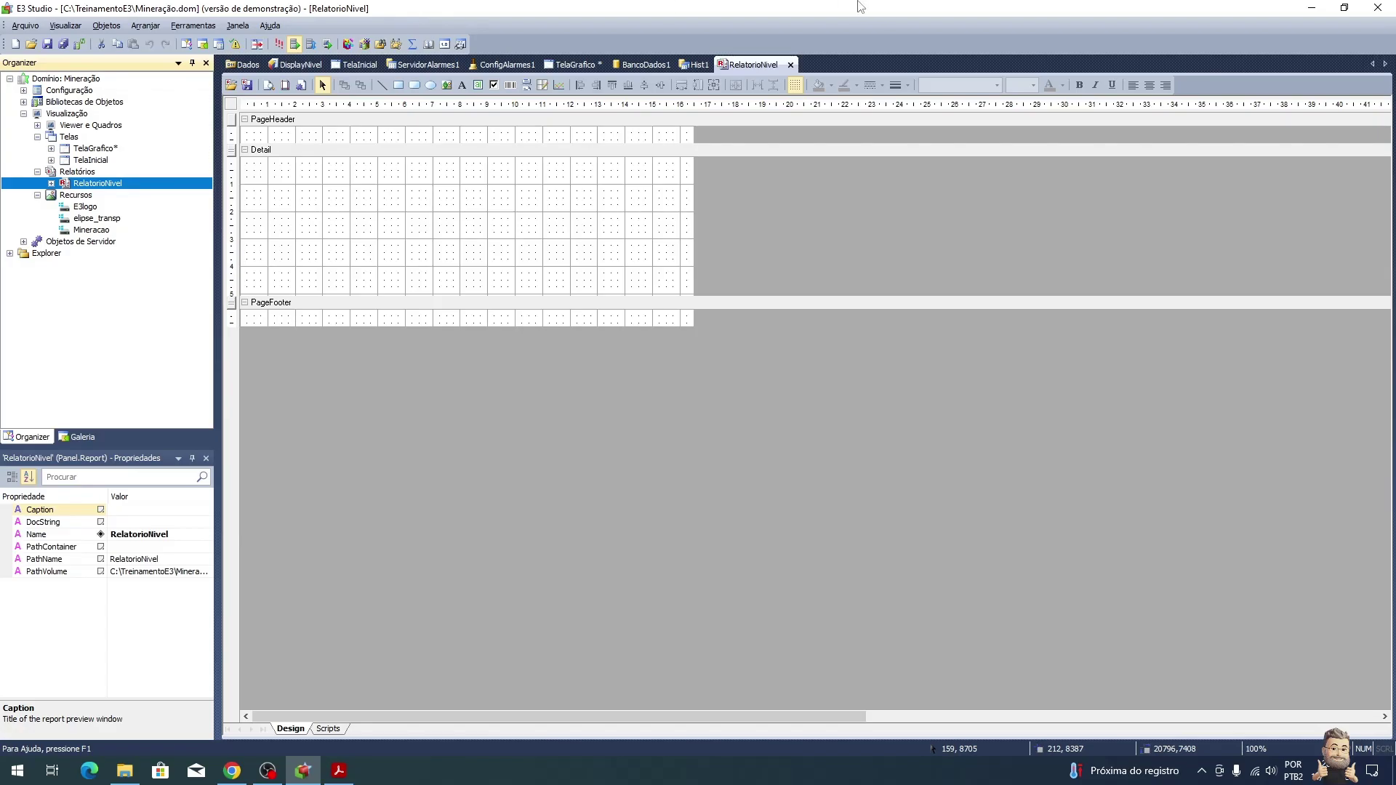
key("alt+Tab")
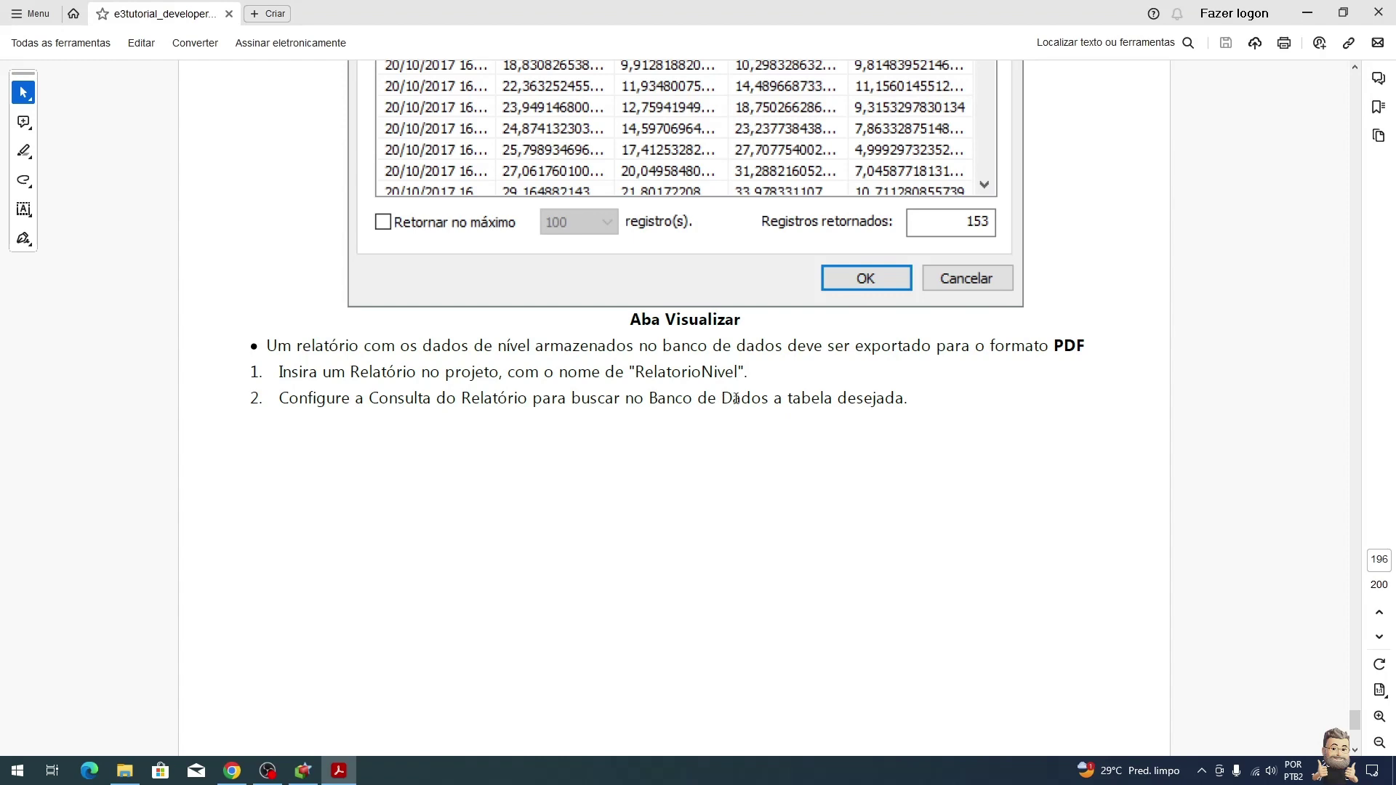
Step: Scroll the tutorial to page 197's steps for configuring the report query
scroll(796, 403, "down", 15)
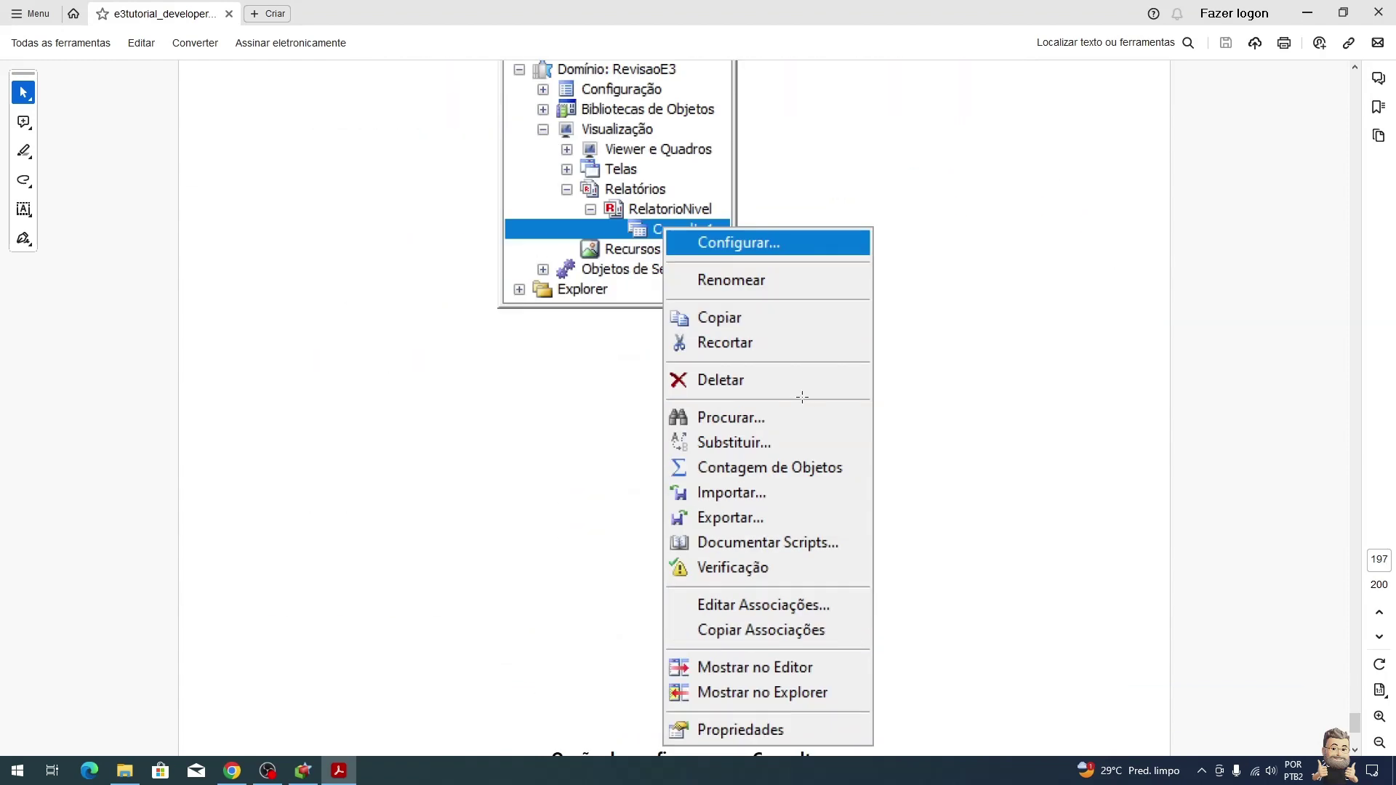
scroll(802, 397, "down", 3)
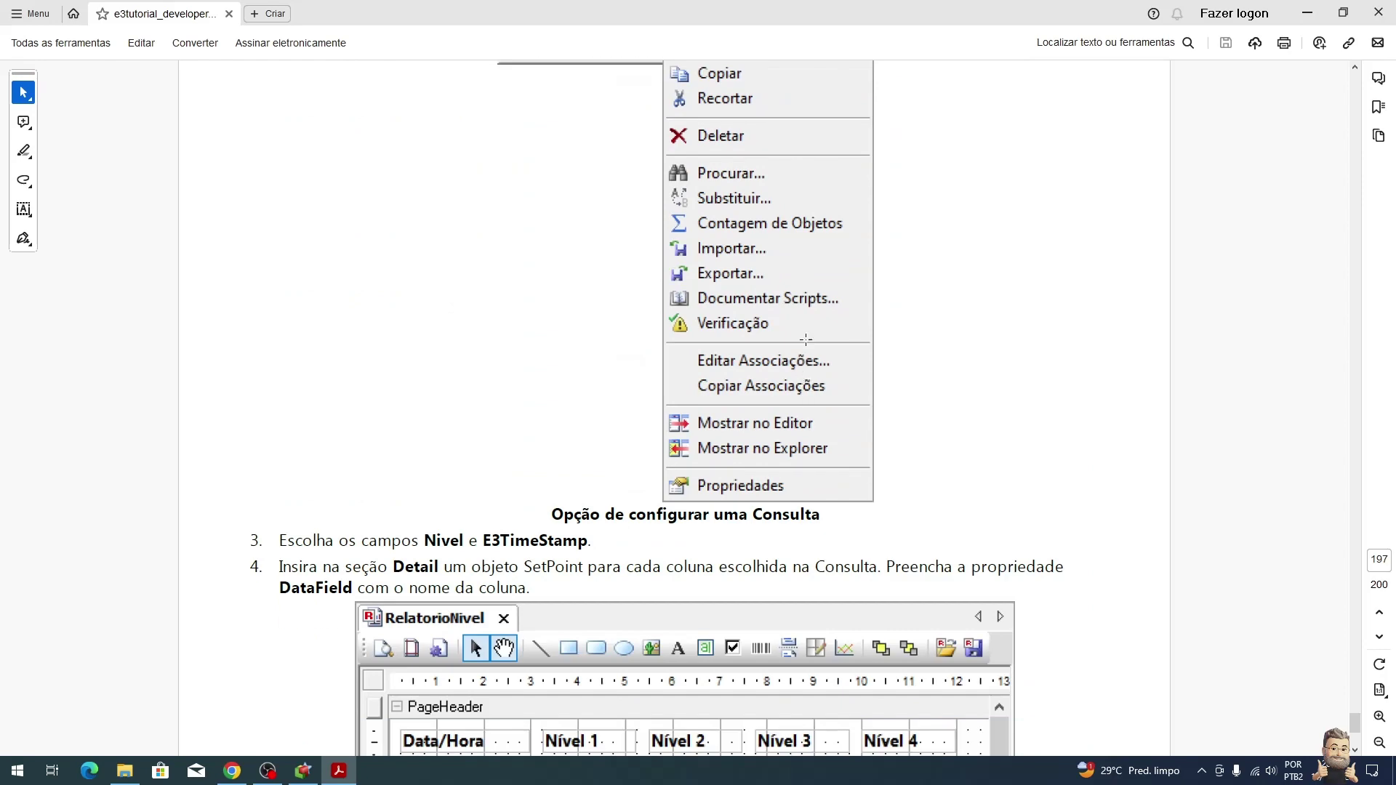
scroll(804, 352, "up", 2)
Step: Point the Consulta1 query at BancoDados1 and its TabelaNivel table
key("alt+Tab")
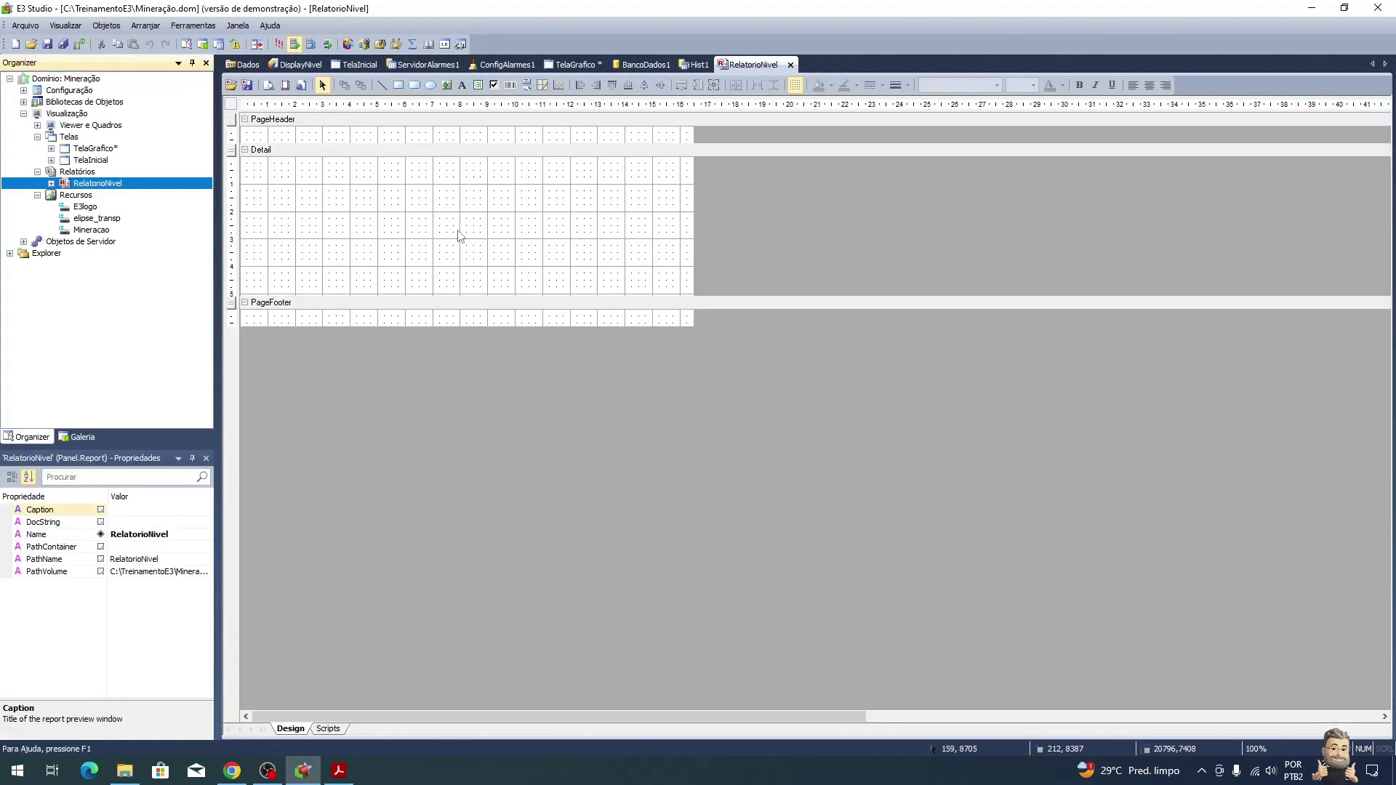
right_click(107, 194)
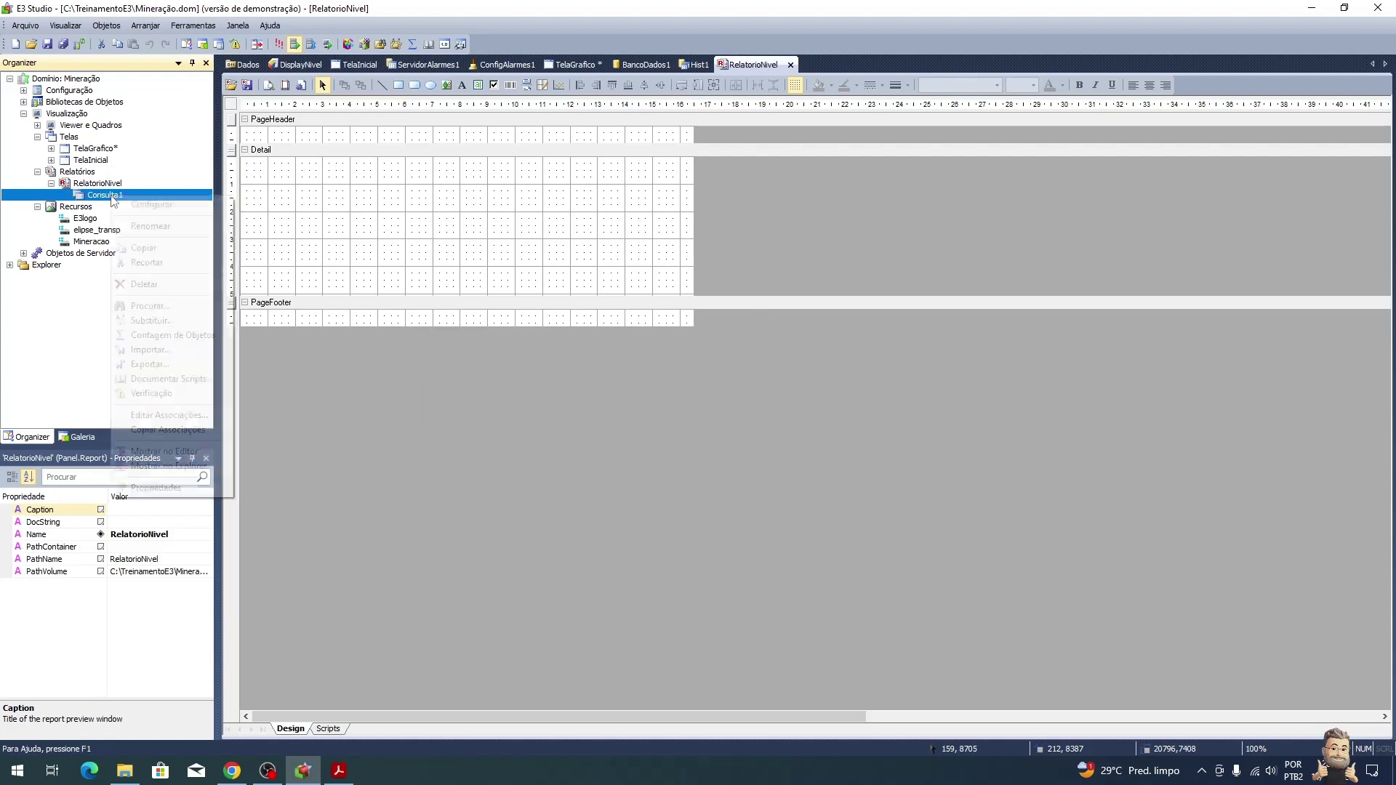
left_click(138, 203)
left_click(722, 385)
left_click(727, 399)
left_click(719, 418)
left_click(656, 321)
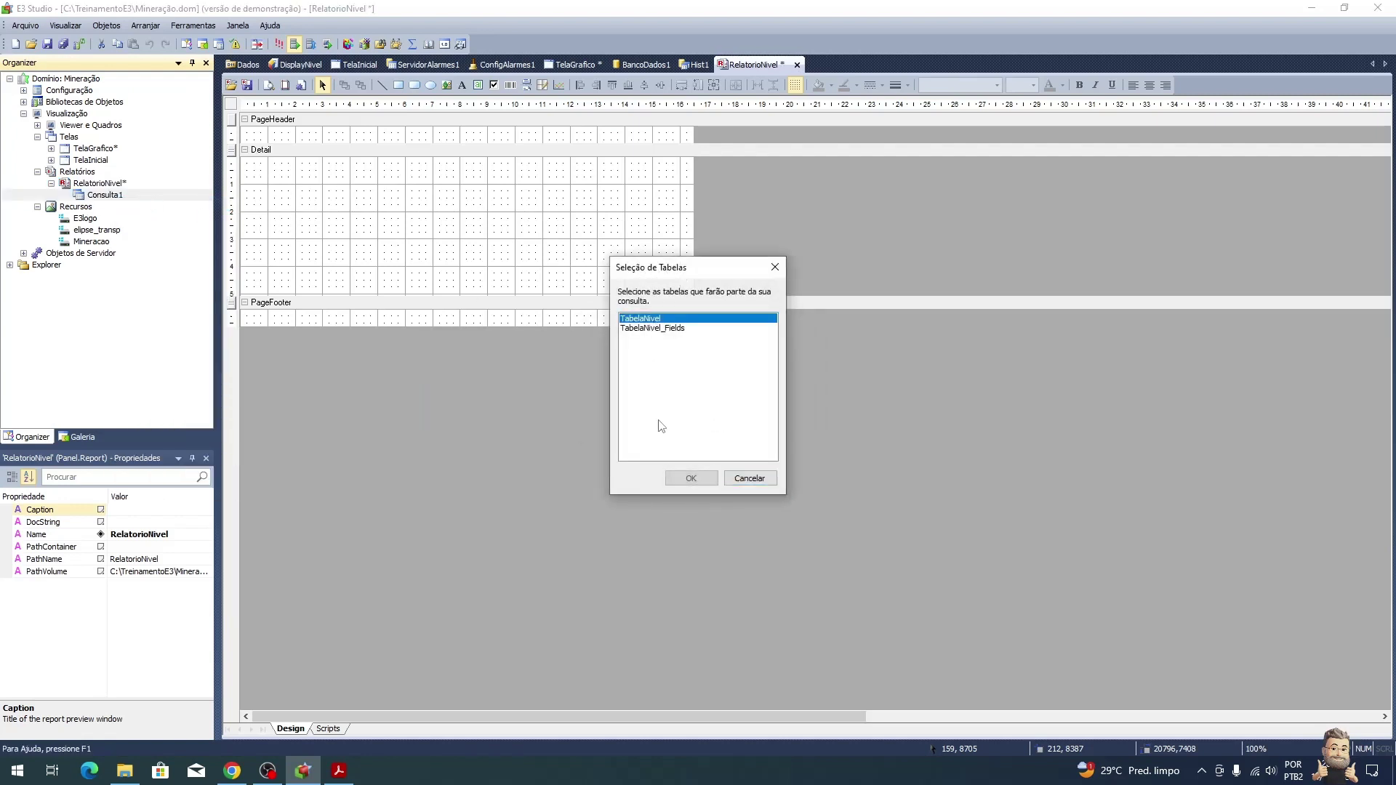
left_click(690, 479)
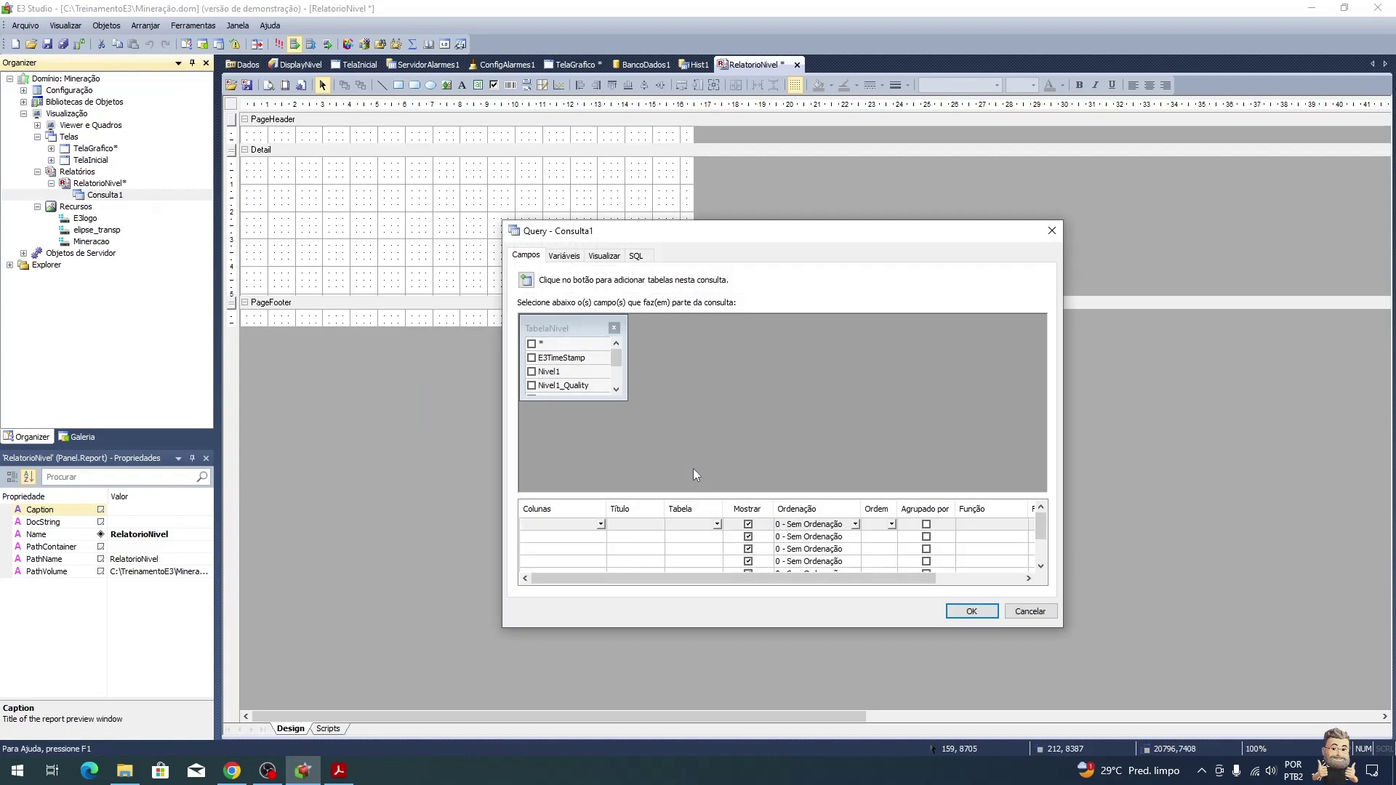
Step: Include the E3TimeStamp and Nivel1–Nivel4 fields in the query
left_click(532, 358)
key("Down")
key("space")
key("Down")
key("Down")
key("space")
key("Down")
key("Down")
key("space")
key("Down")
key("Down")
key("space")
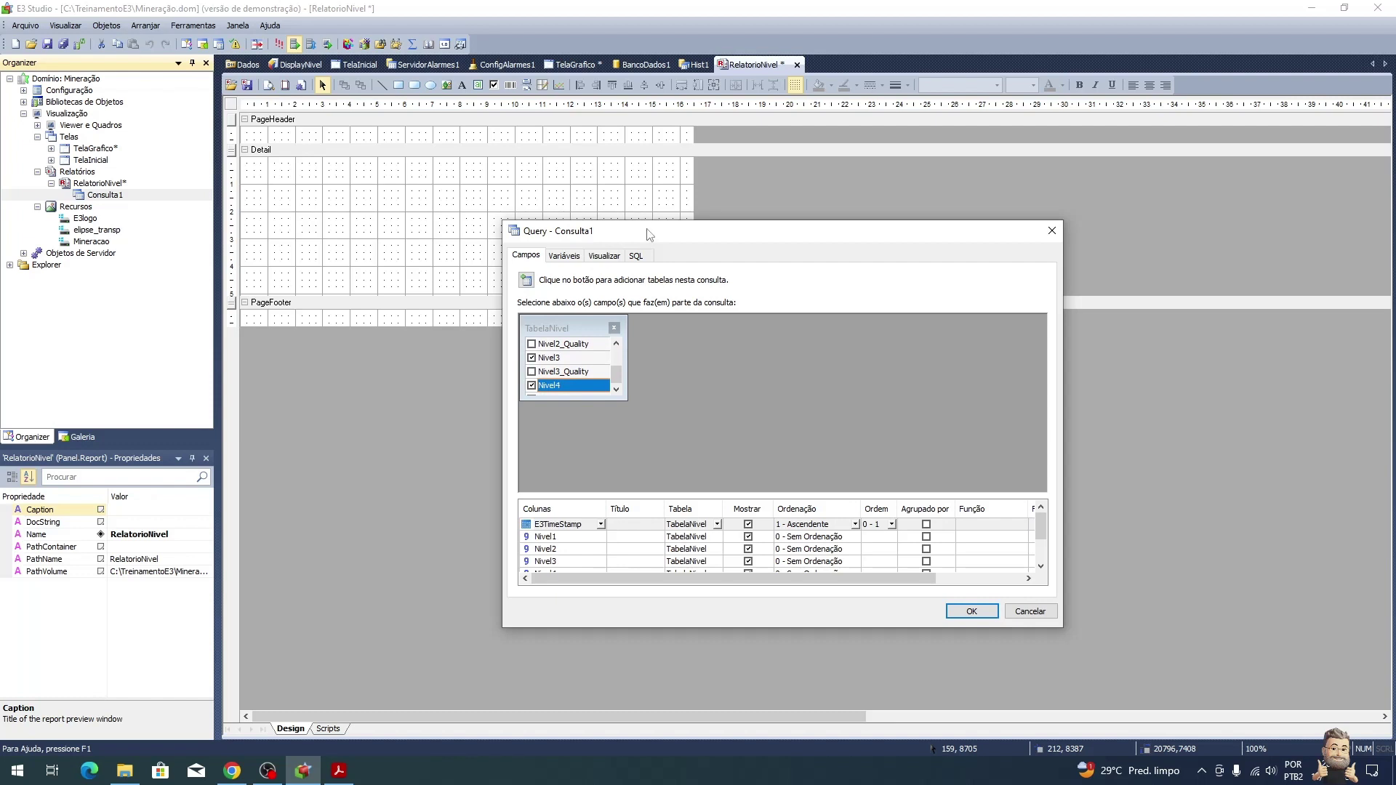
Step: Sort E3TimeStamp descending, preview the query's rows, and accept the configuration
left_click_drag(705, 498, 712, 448)
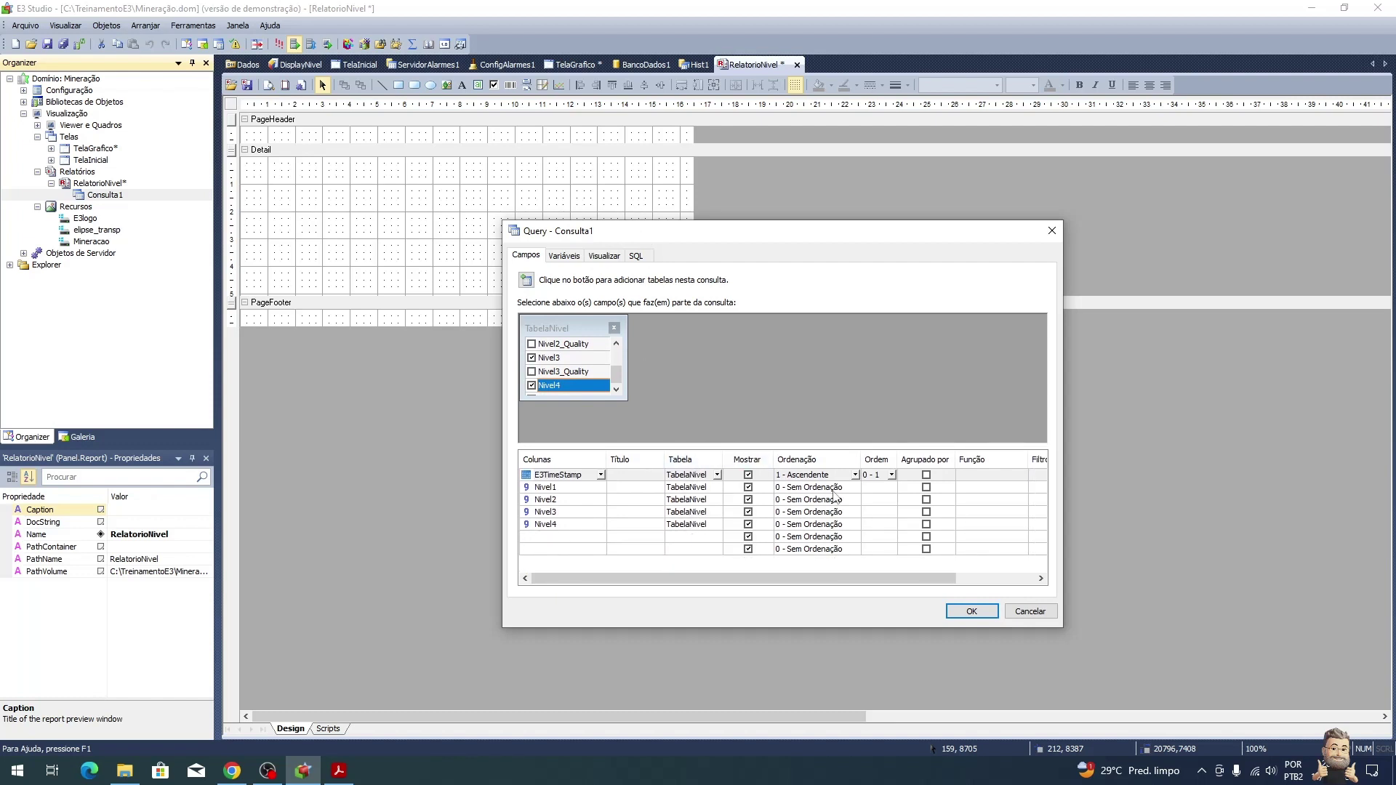
left_click(856, 475)
left_click(808, 496)
left_click(608, 256)
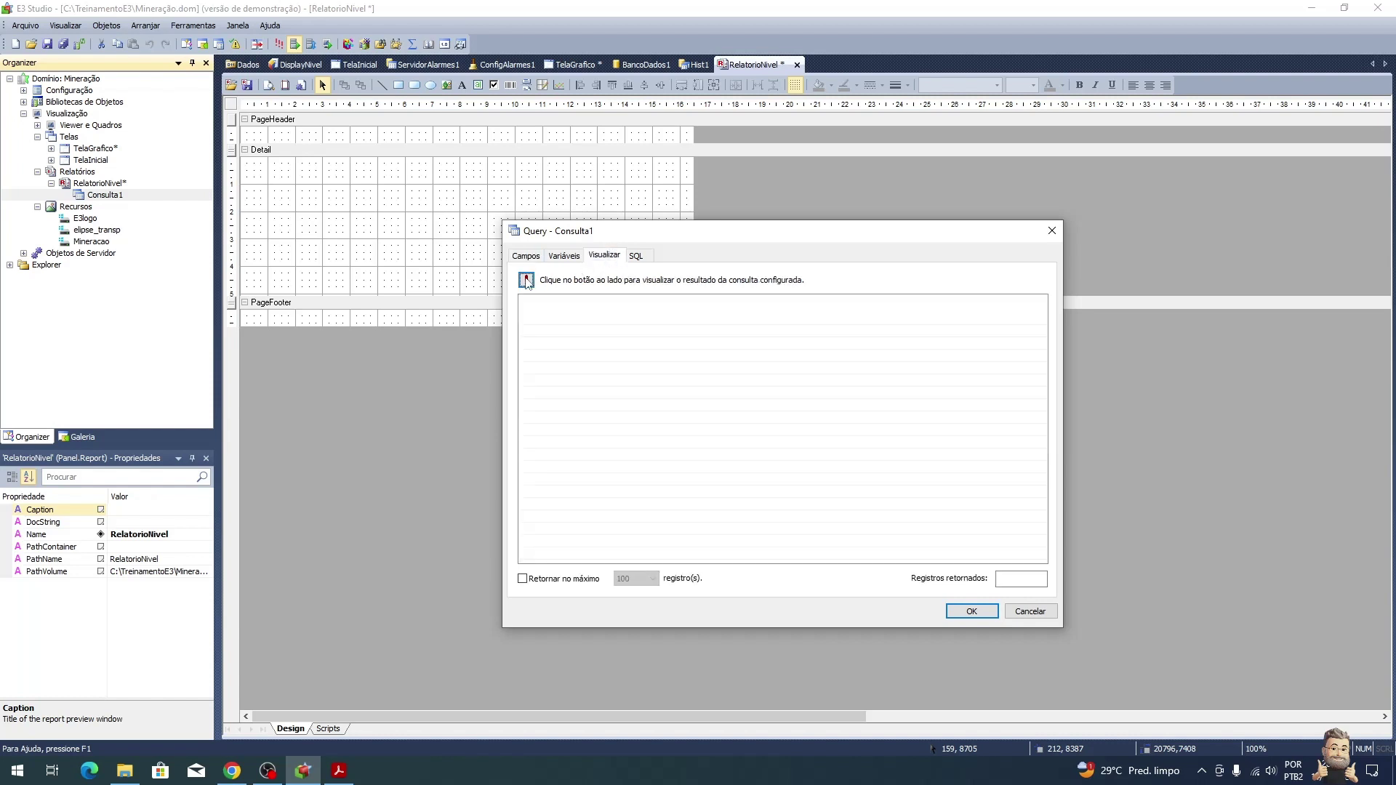
left_click(526, 280)
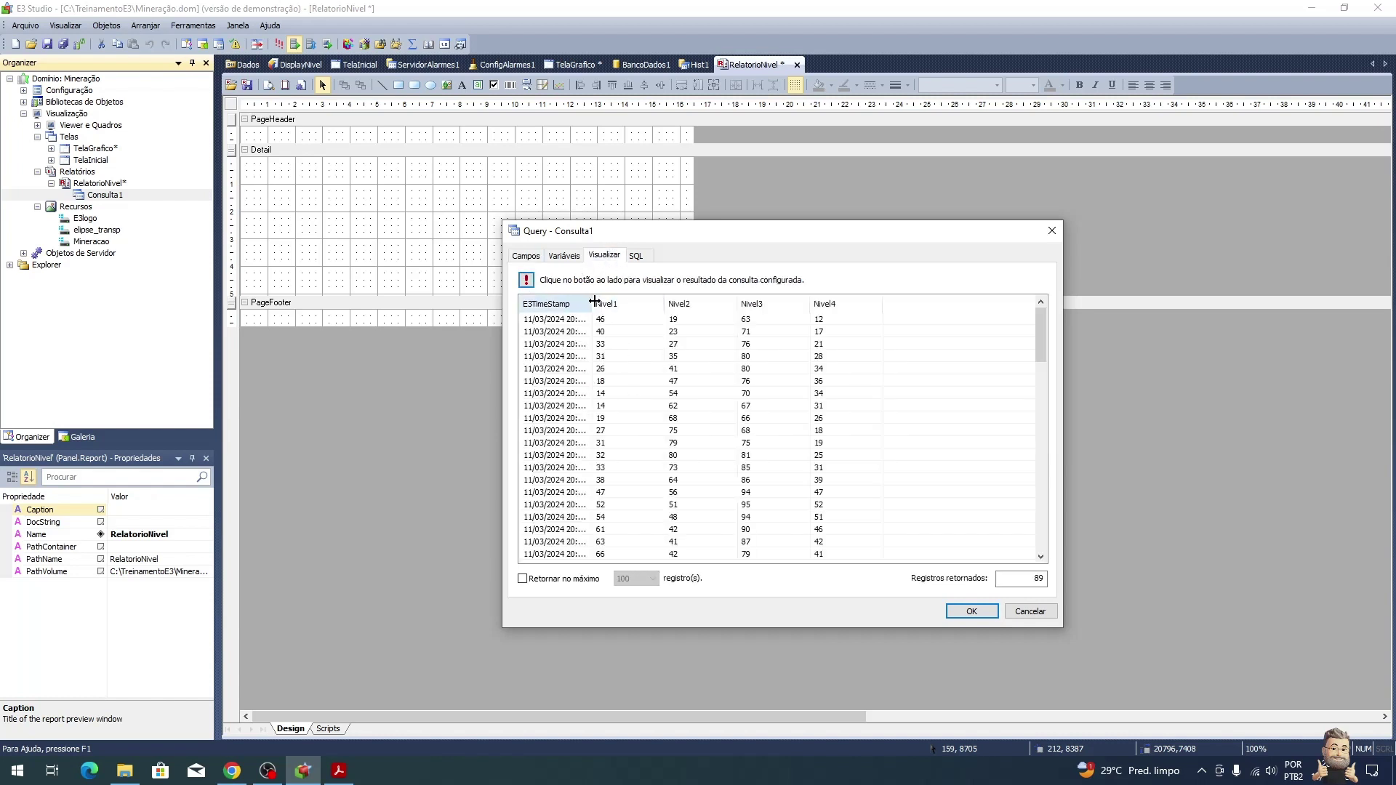
left_click_drag(591, 304, 682, 306)
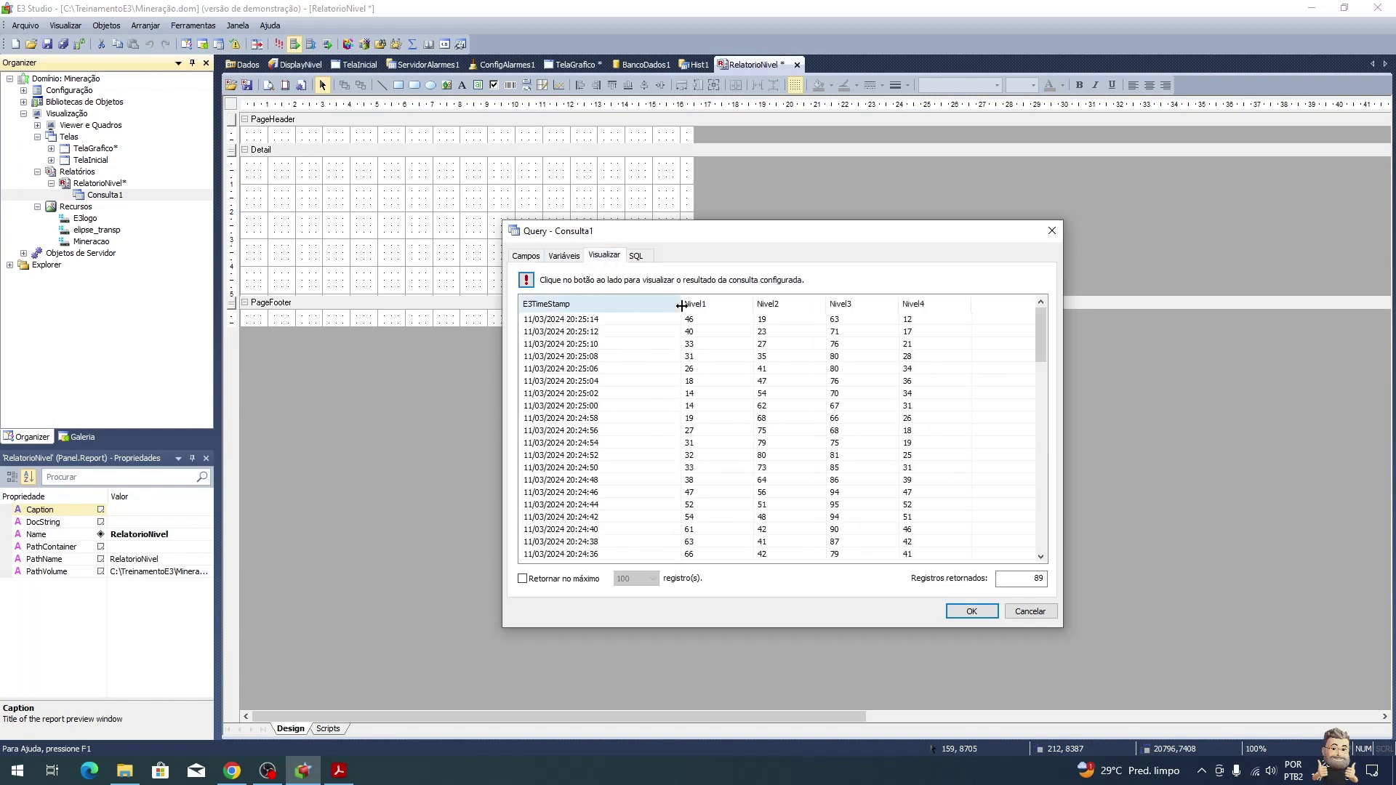
left_click(974, 614)
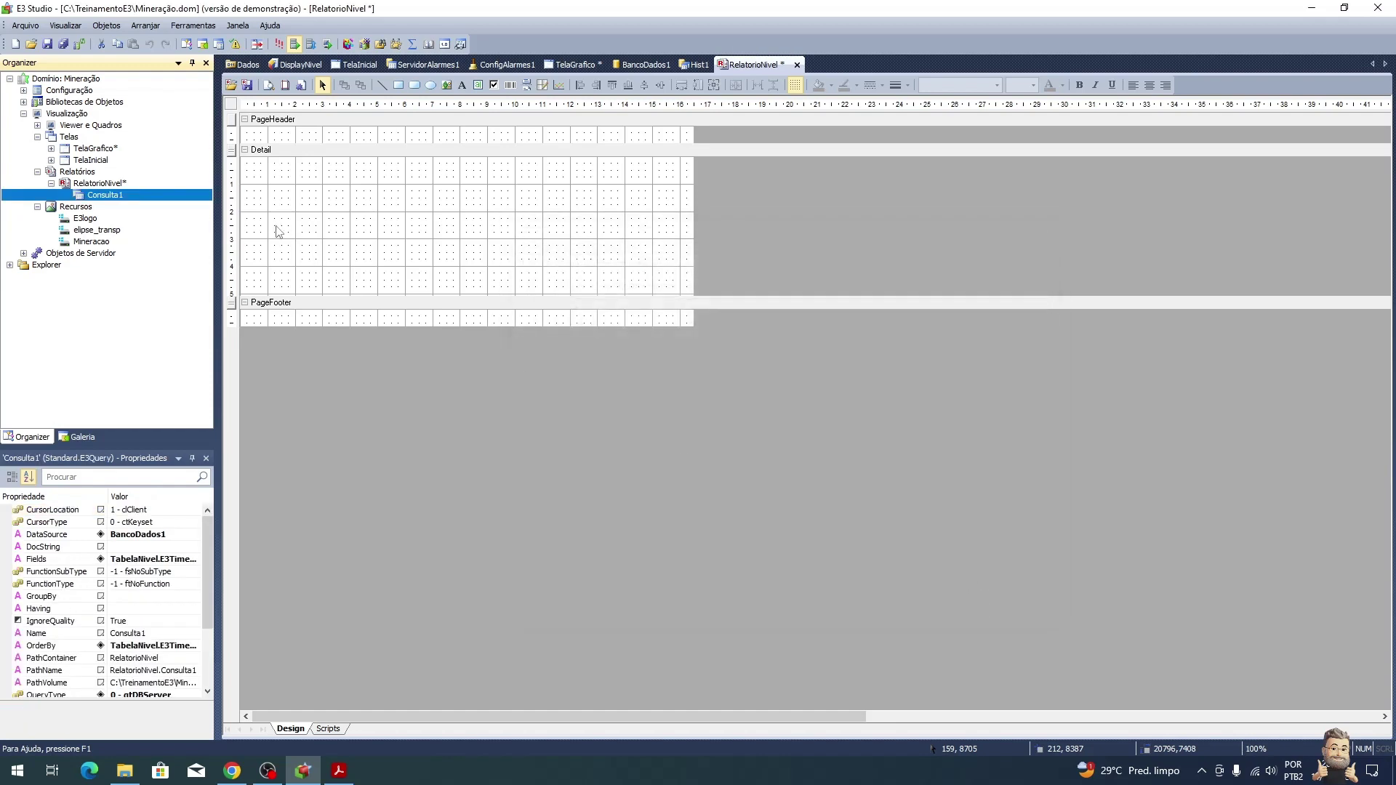
Step: Read the PDF tutorial's Seção Detail screenshot and steps 5–6, then go back to E3 Studio
key("alt+Tab")
scroll(425, 425, "down", 3)
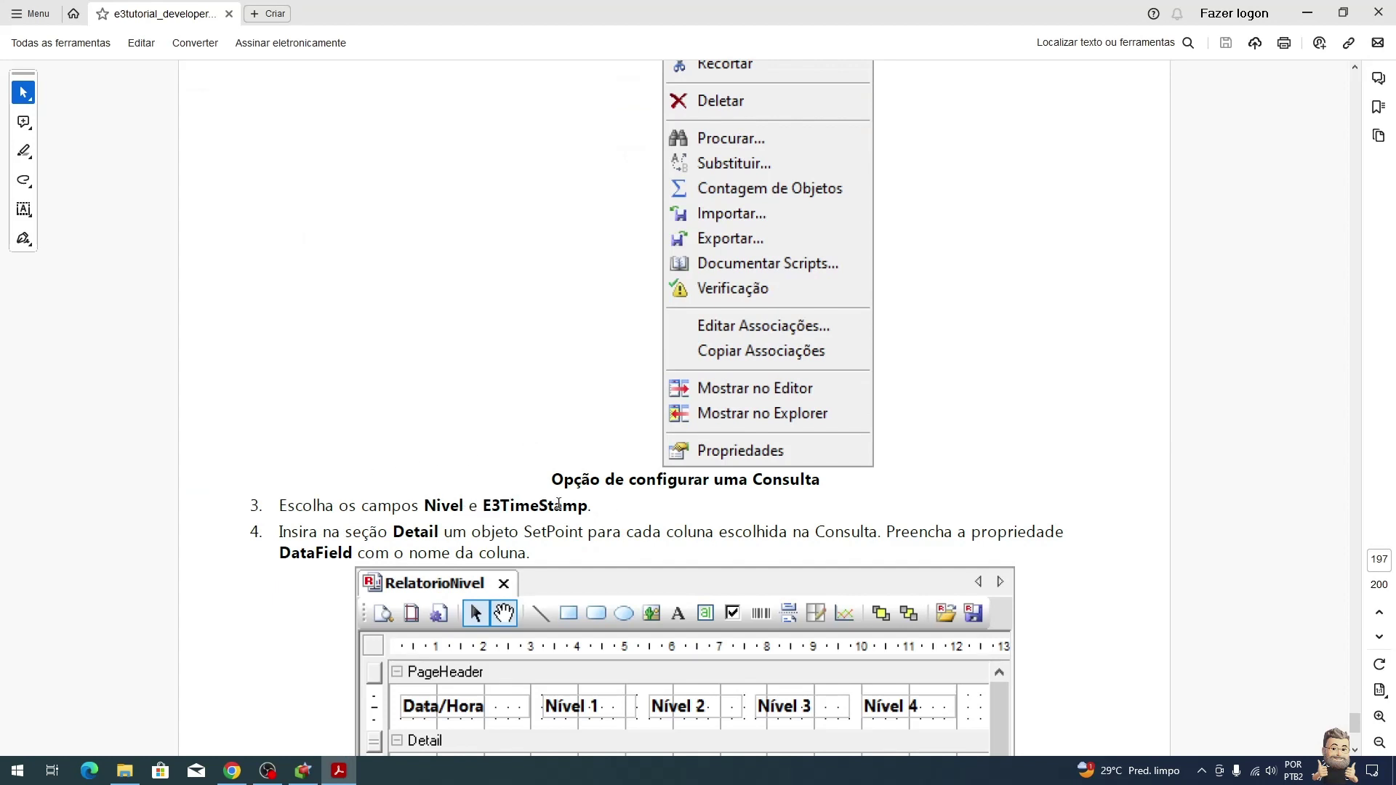
scroll(546, 509, "down", 3)
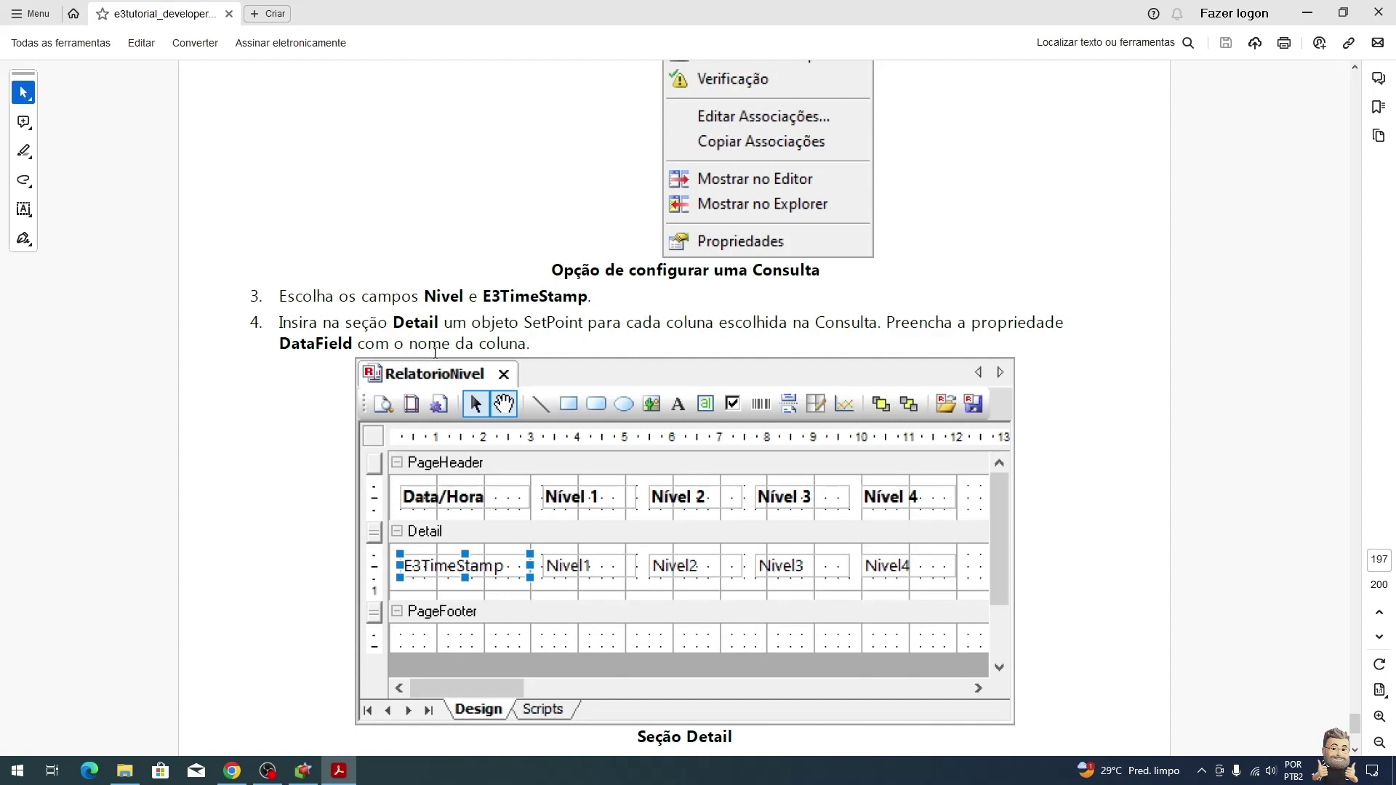
scroll(451, 349, "down", 1)
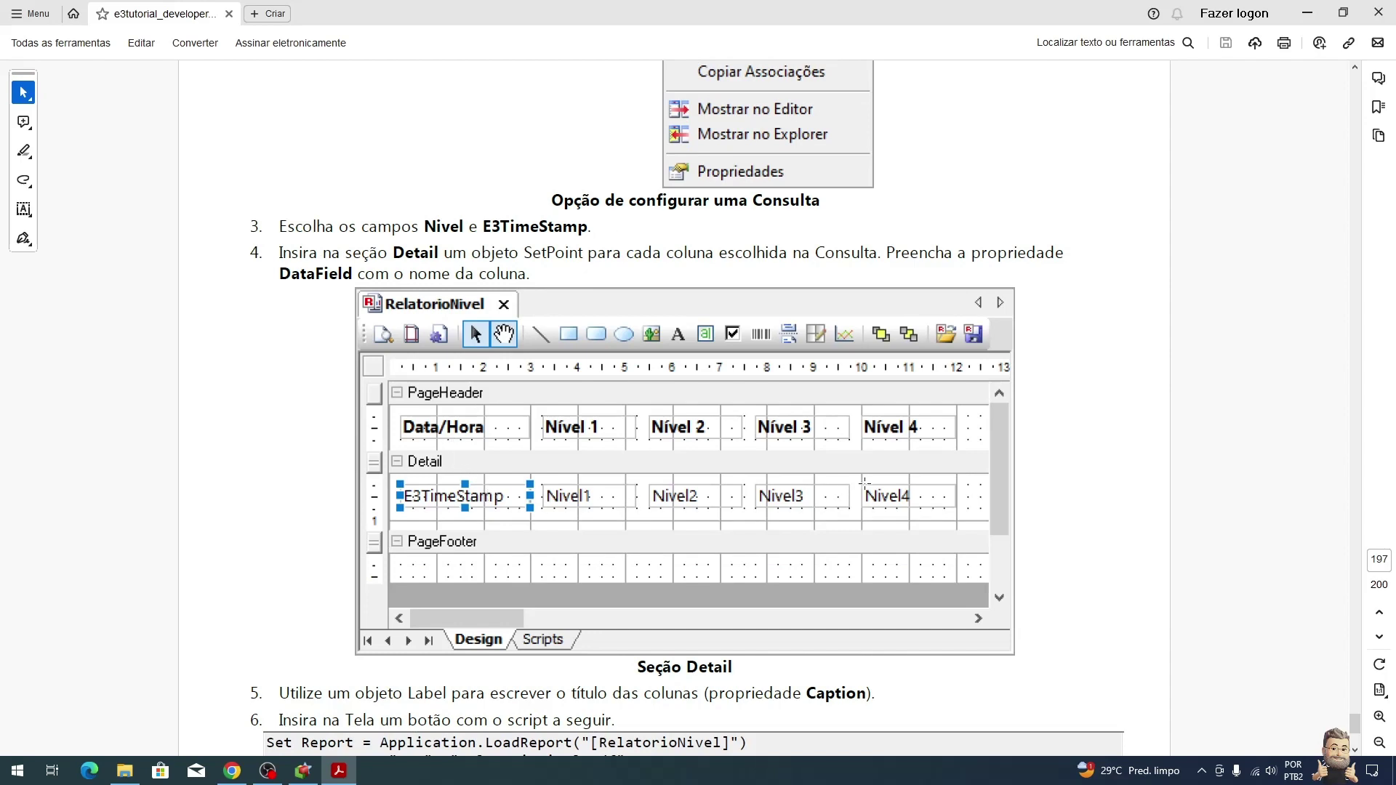
key("alt+Tab")
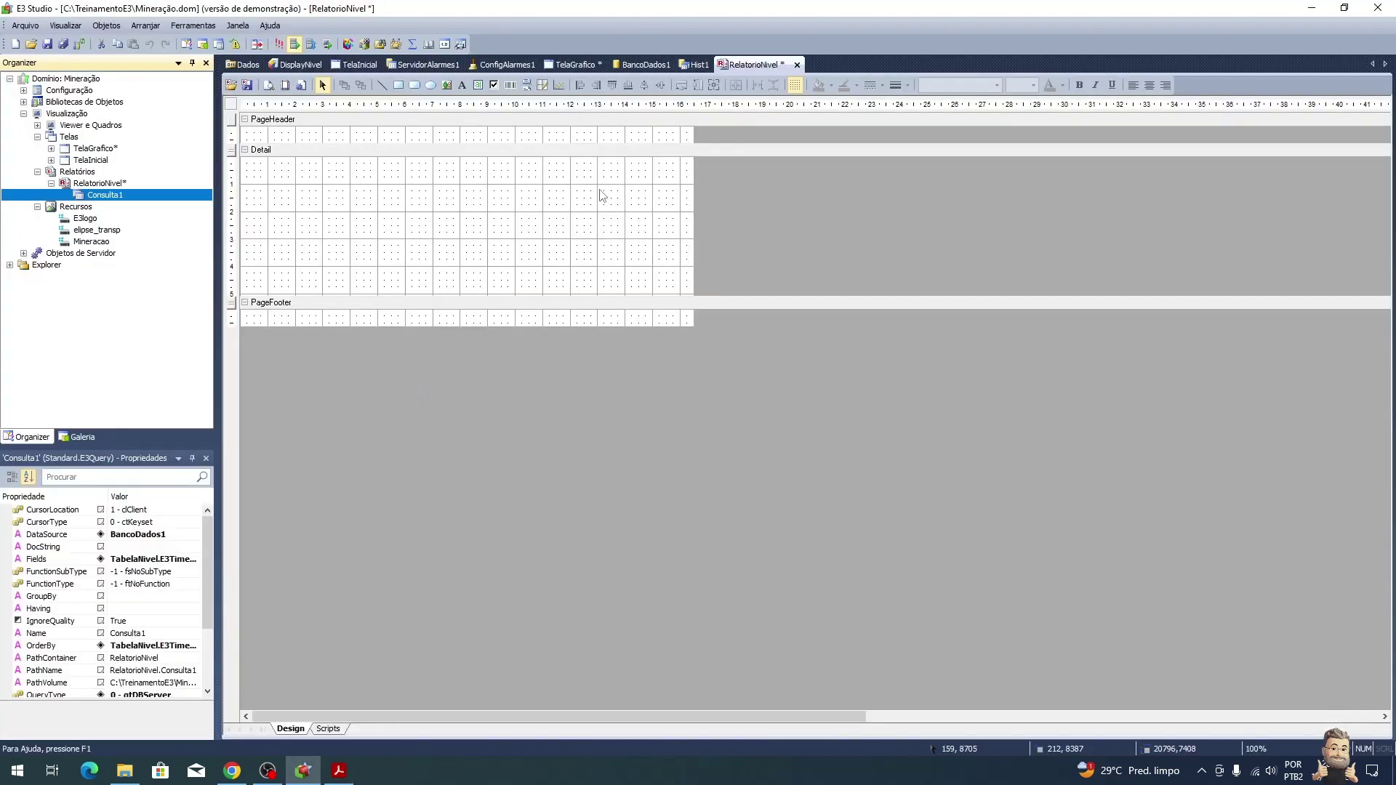
Step: Draw a data field at the start of the Detail band bound to E3TimeStamp
left_click(479, 86)
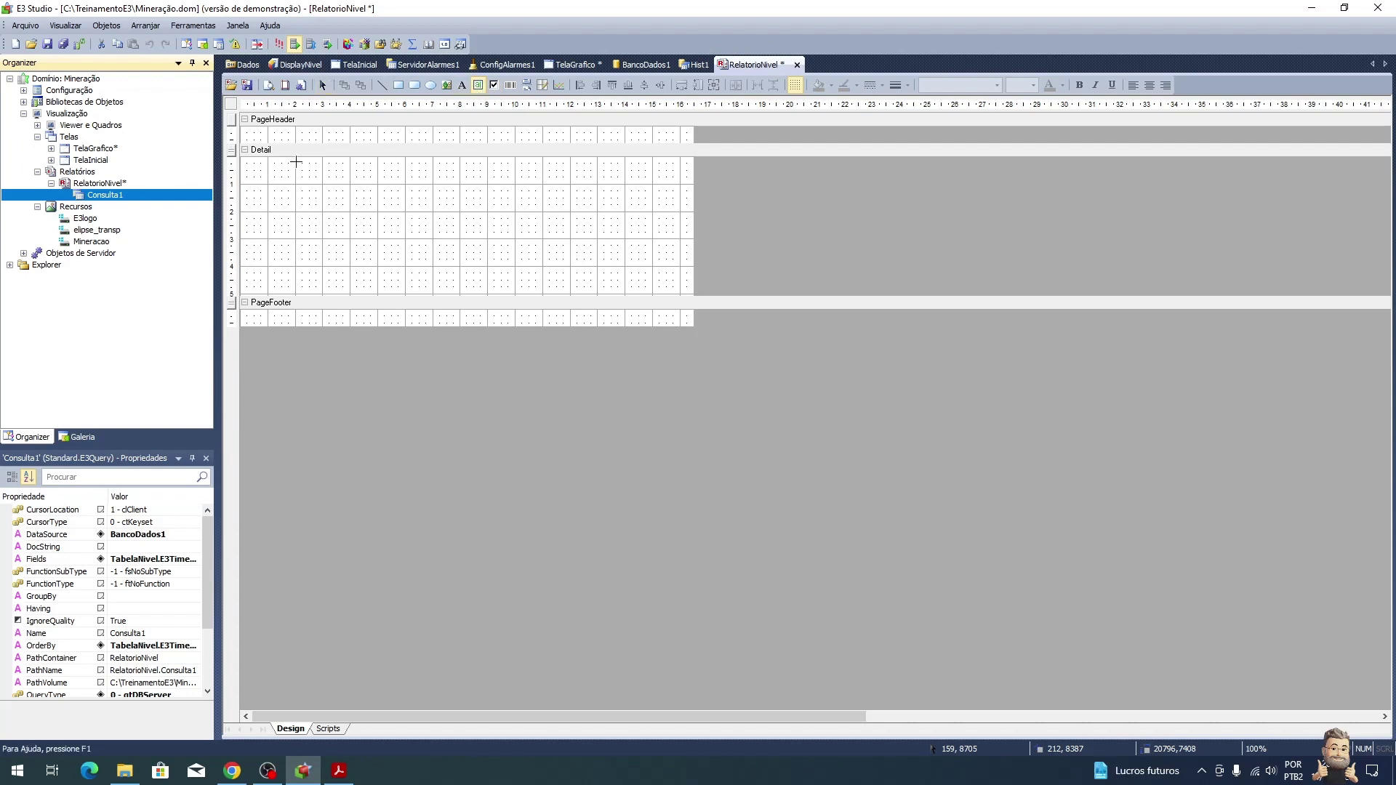
left_click_drag(241, 156, 350, 172)
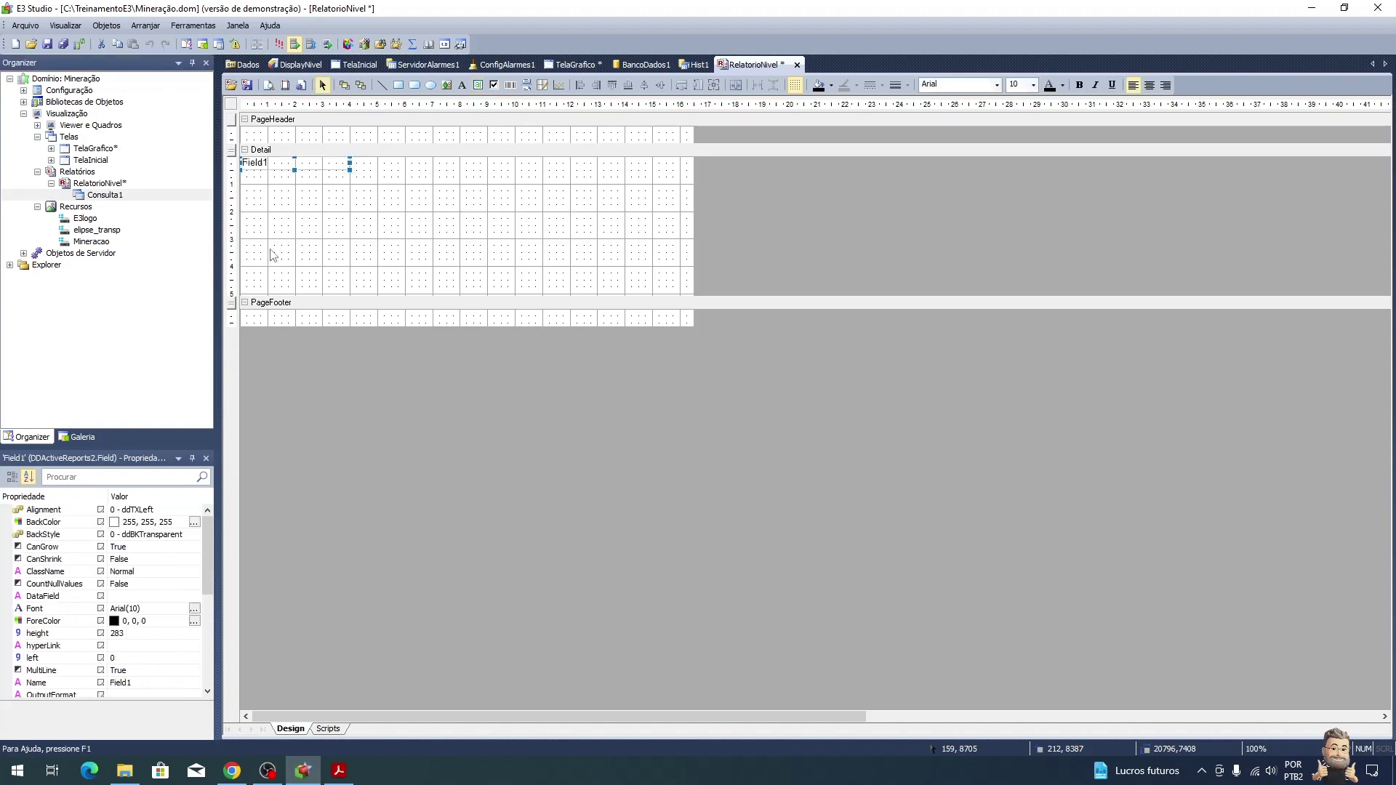
left_click(160, 597)
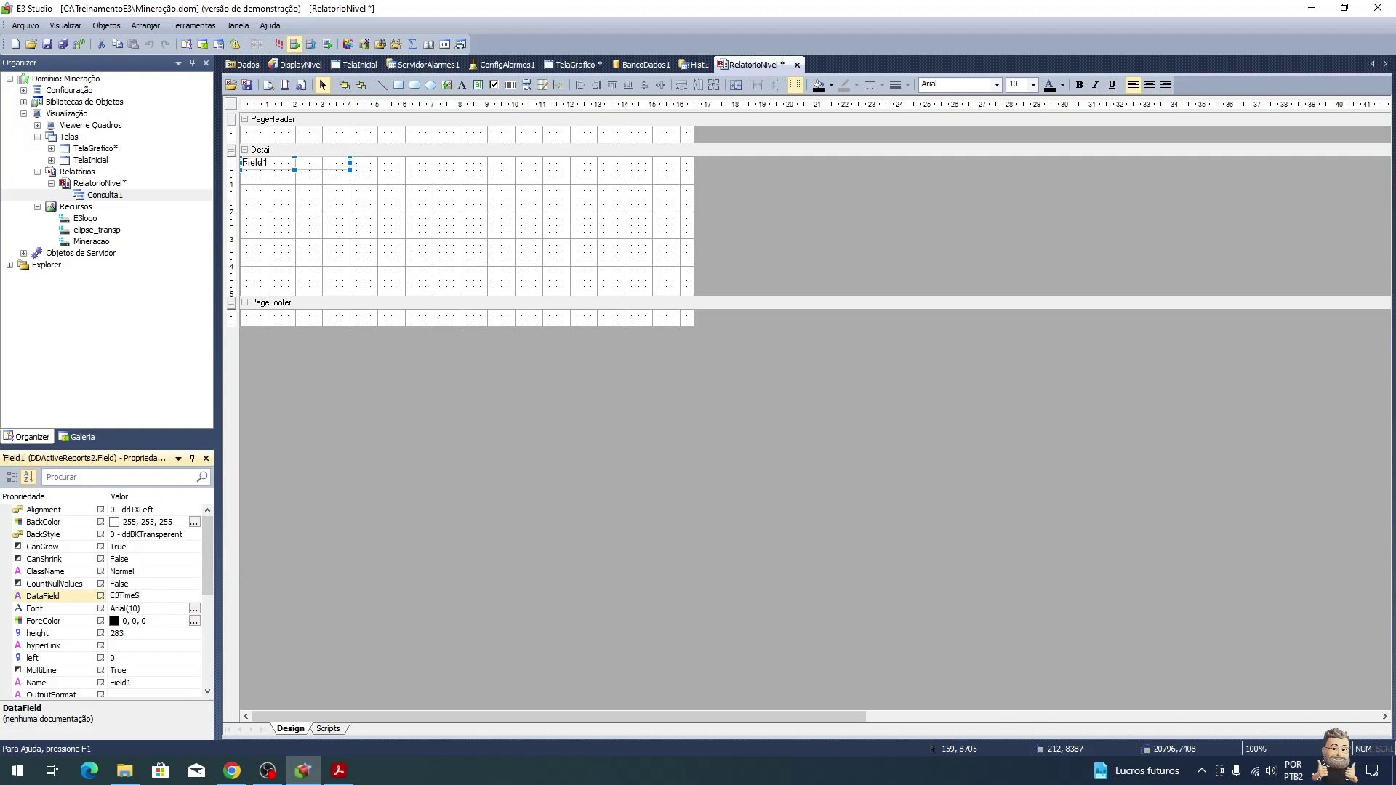
key("Return")
Step: Reopen the Consulta1 query configuration to review the TabelaNivel columns, then close it
right_click(116, 195)
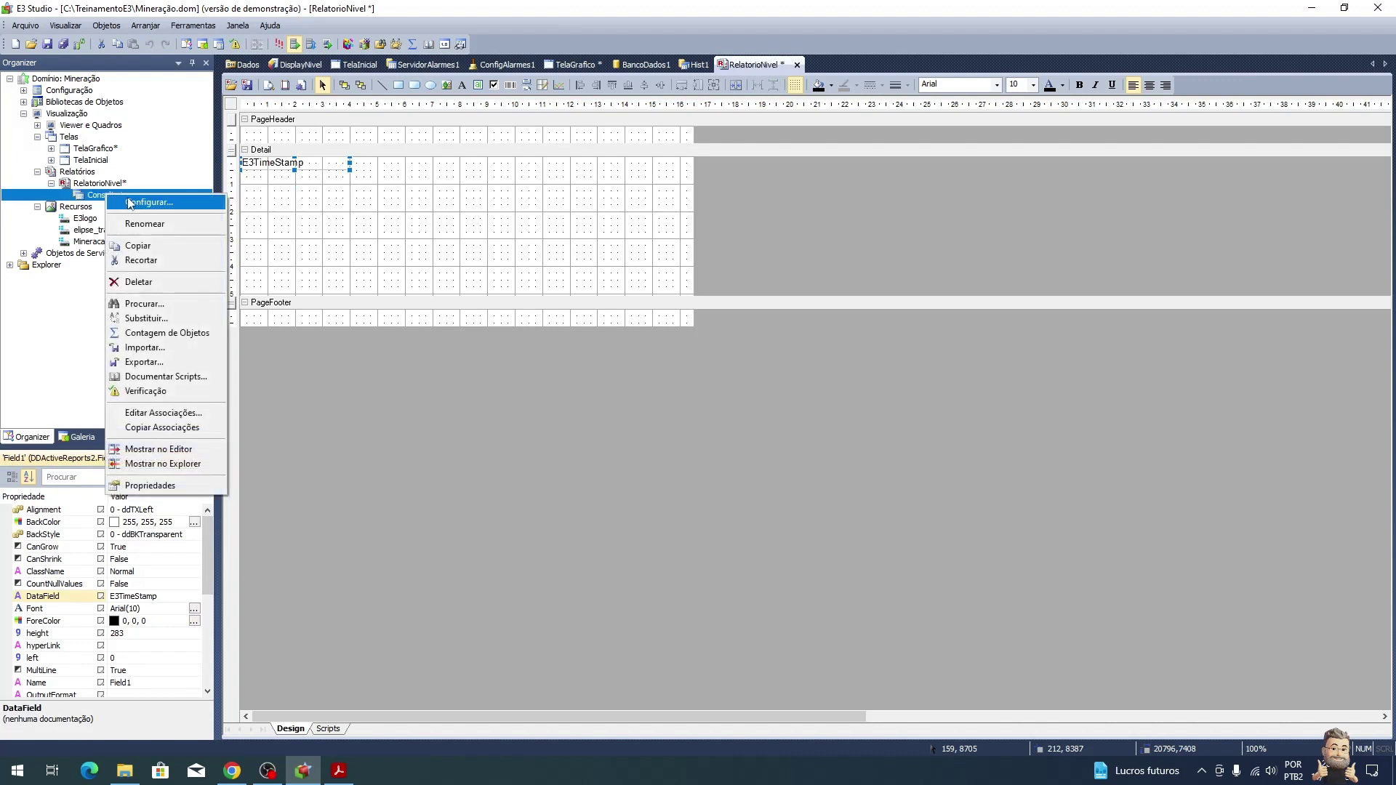
left_click(120, 200)
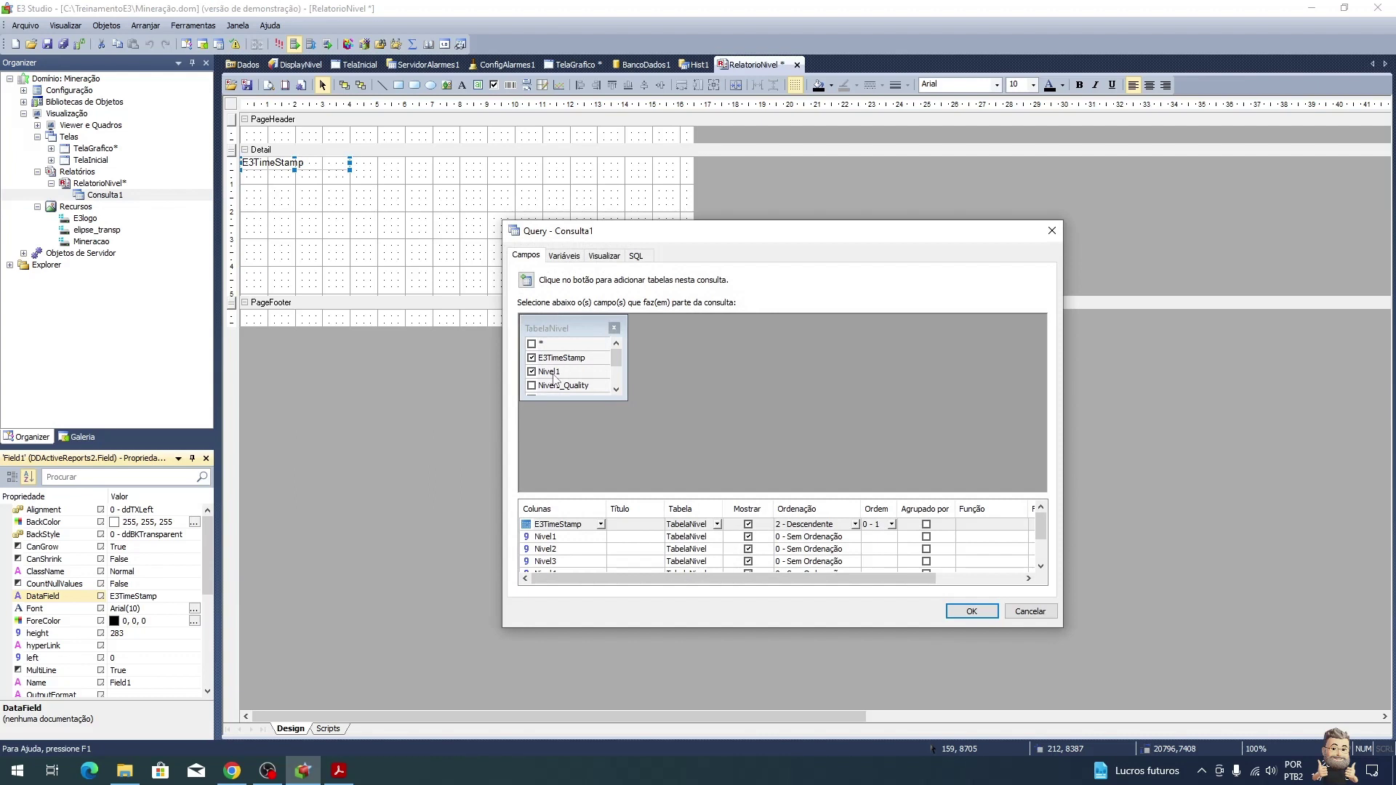
scroll(561, 368, "down", 5)
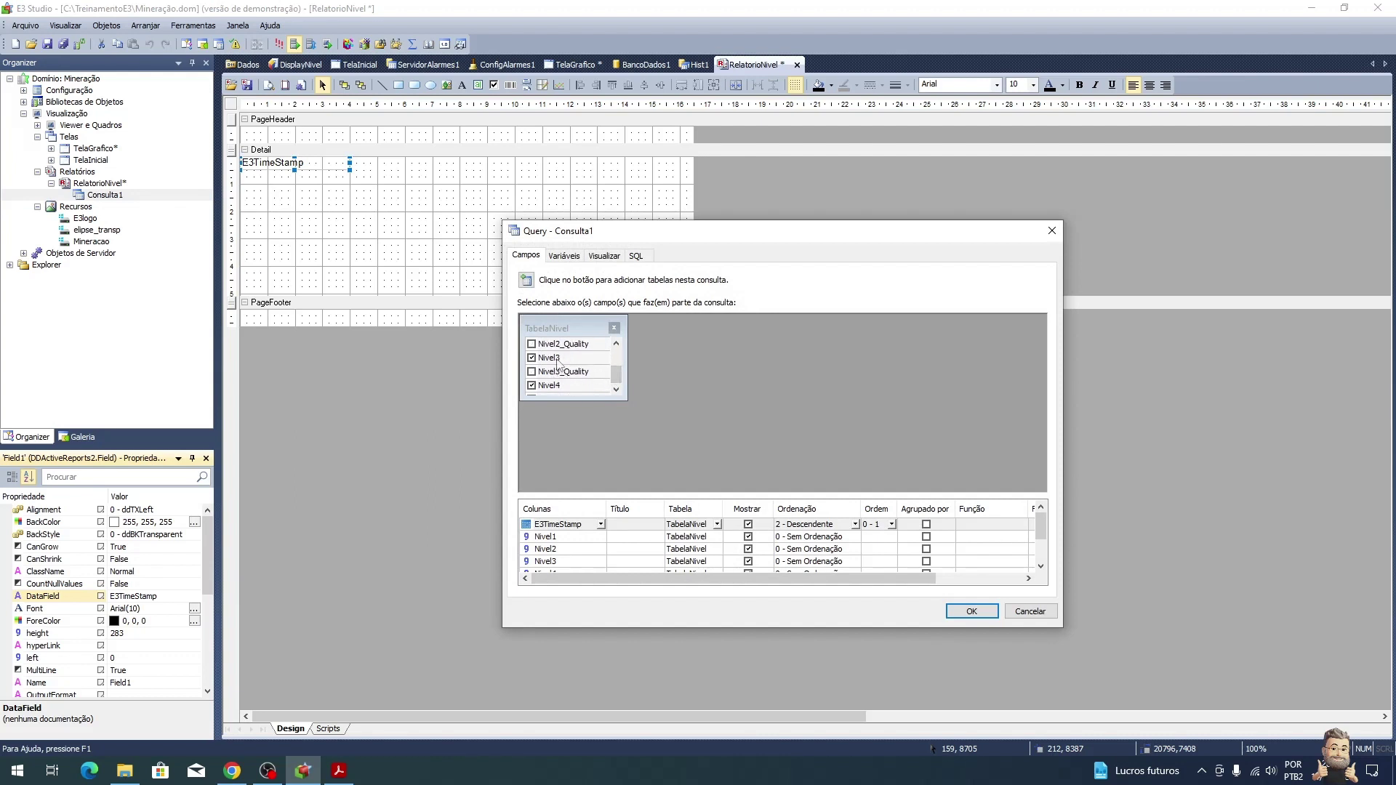
left_click_drag(554, 398, 554, 485)
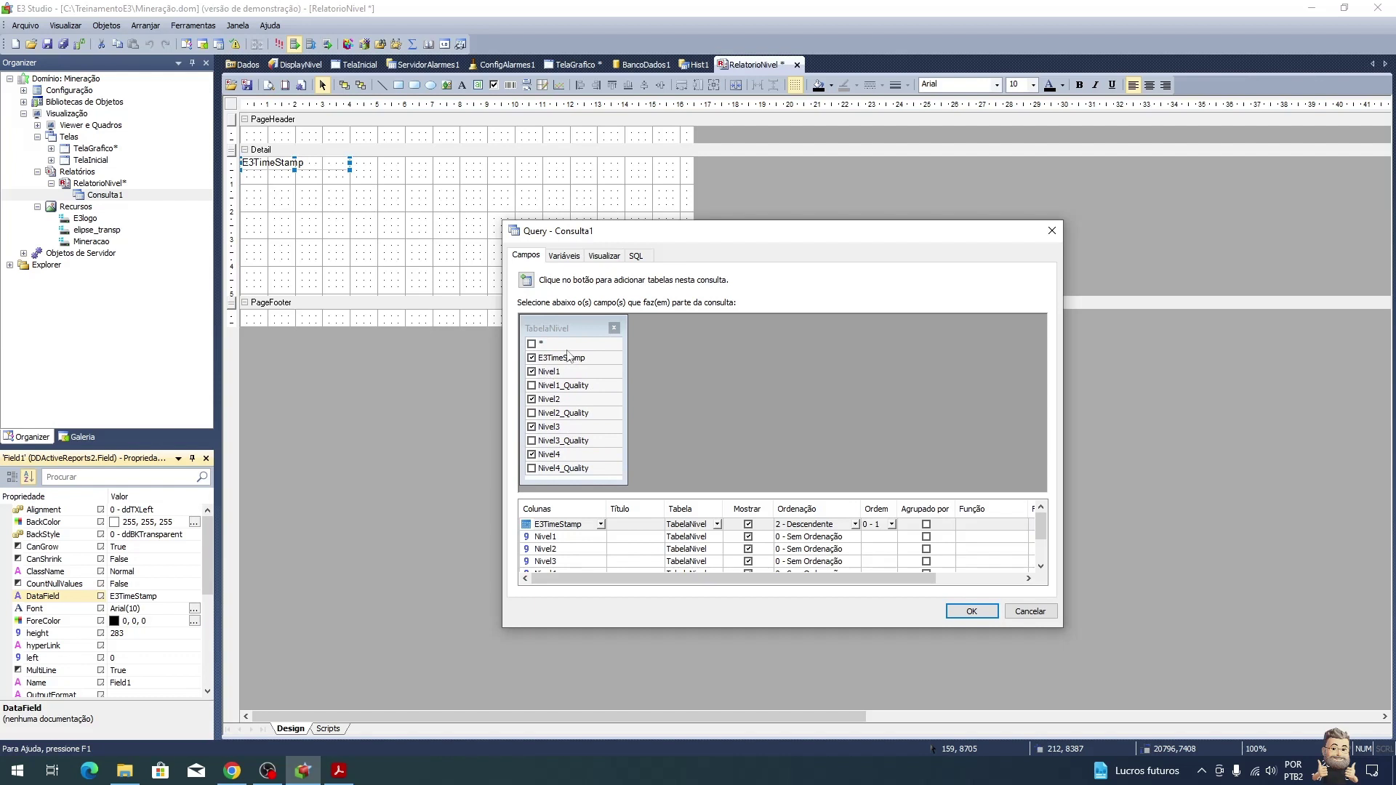
left_click(986, 613)
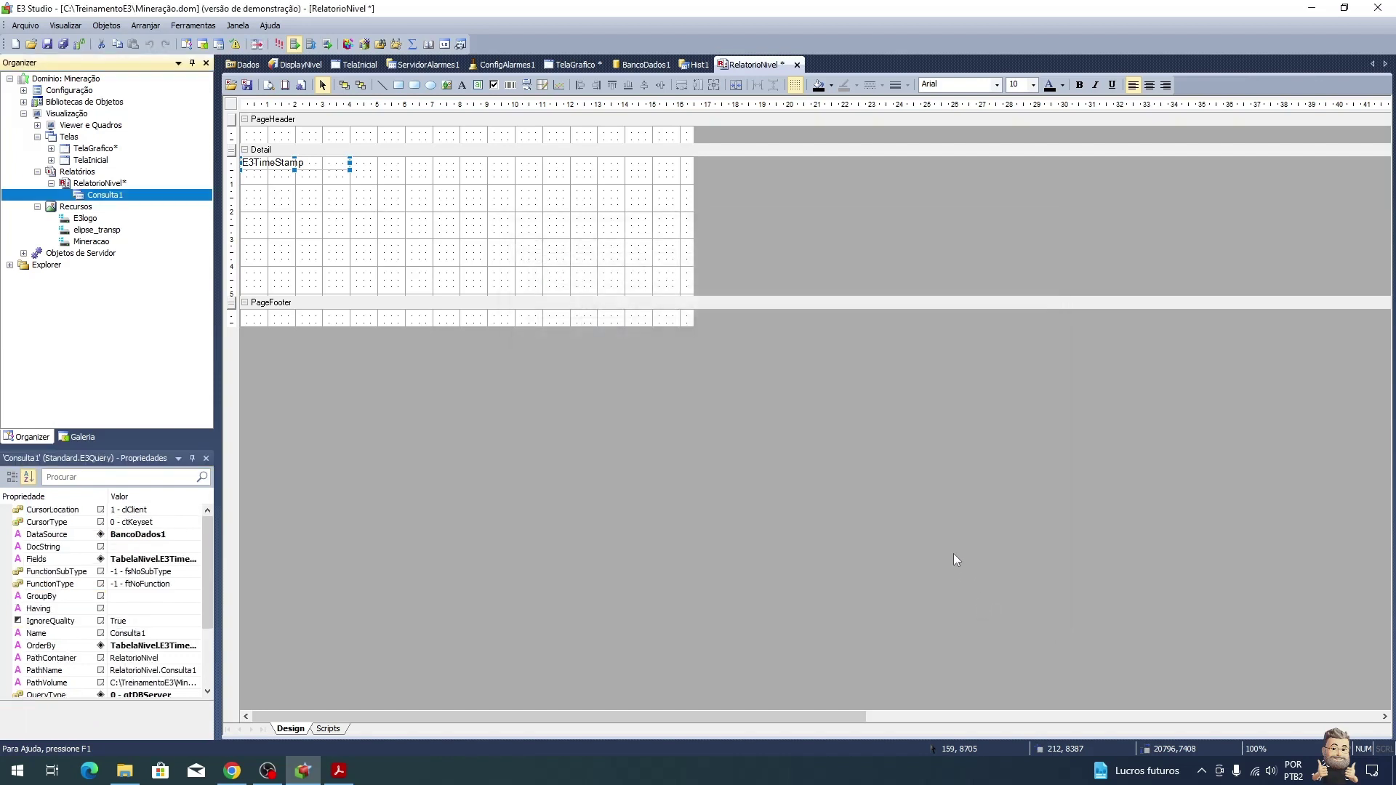
Step: Add data fields bound to Nivel1 and Nivel2 beside E3TimeStamp in the Detail band
left_click(128, 196)
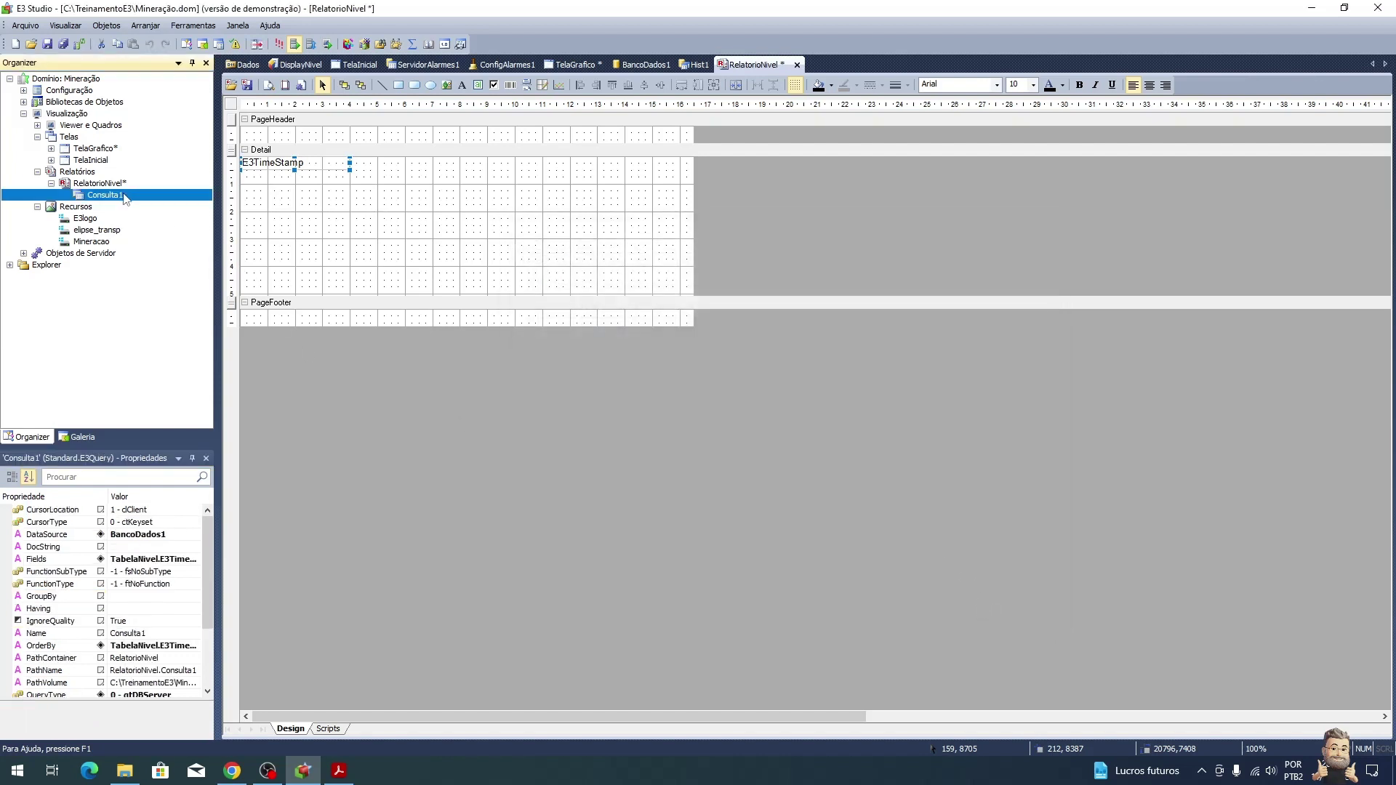
left_click(306, 163)
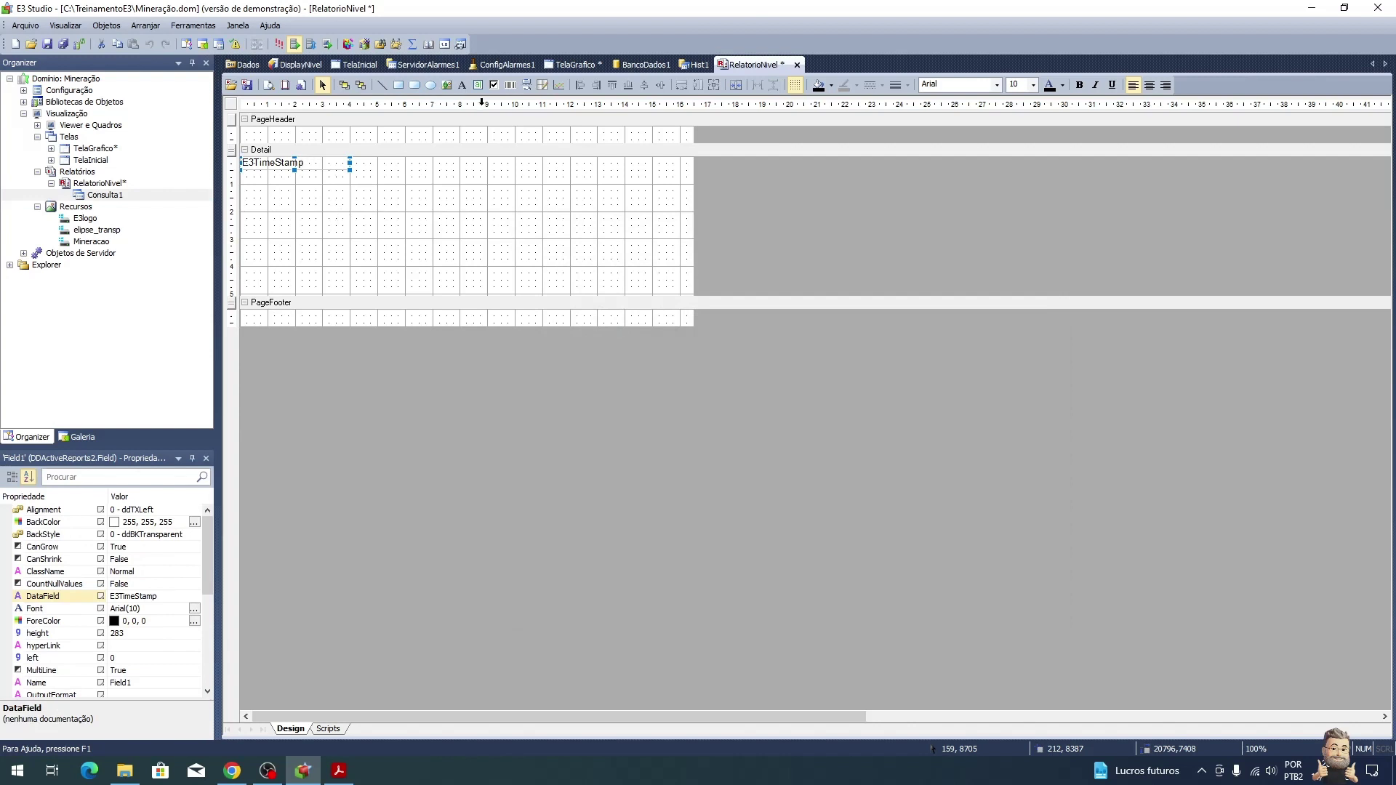
left_click(479, 87)
left_click_drag(350, 160, 405, 178)
left_click(132, 596)
type("Nivel1")
key("Return")
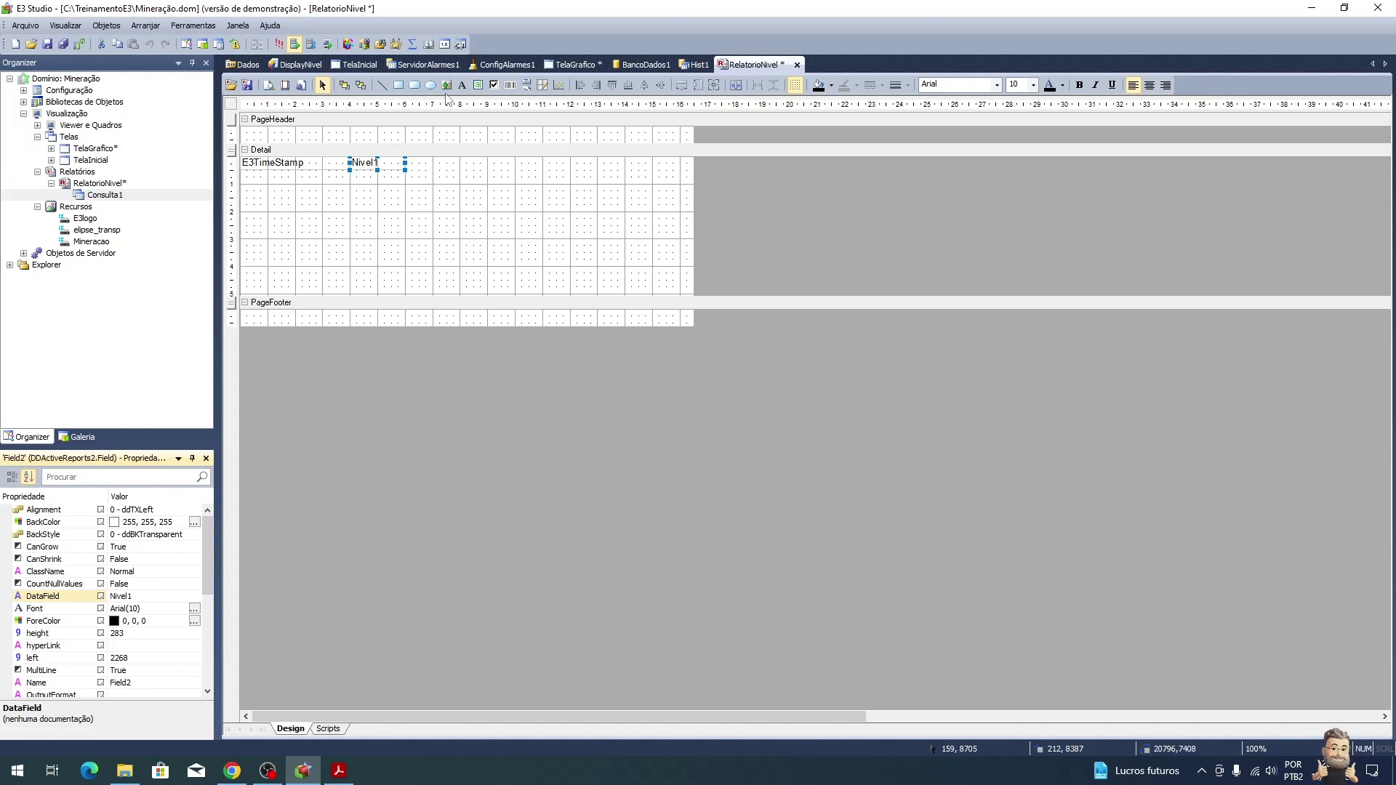
left_click(478, 85)
left_click_drag(407, 158, 460, 172)
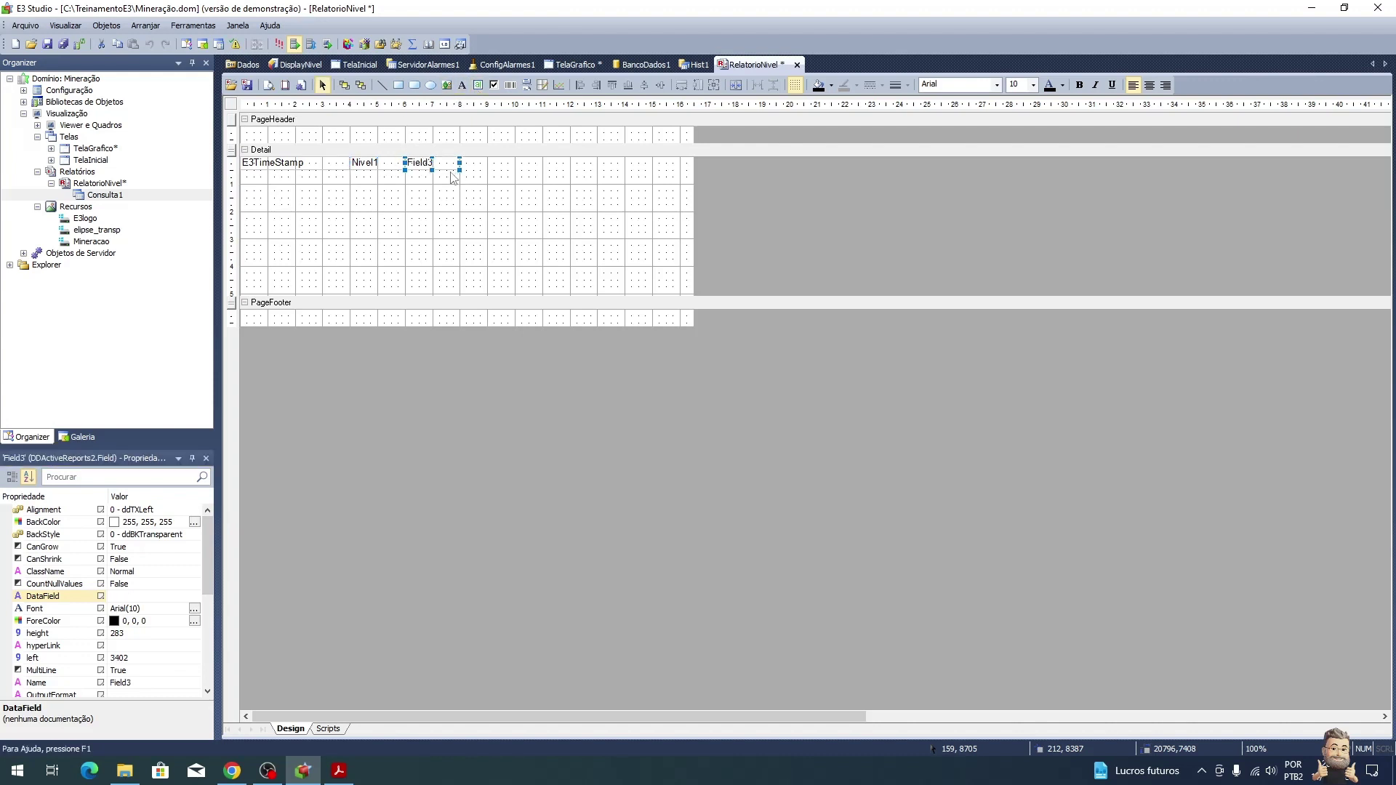
left_click(149, 596)
type("Nivel2")
key("Return")
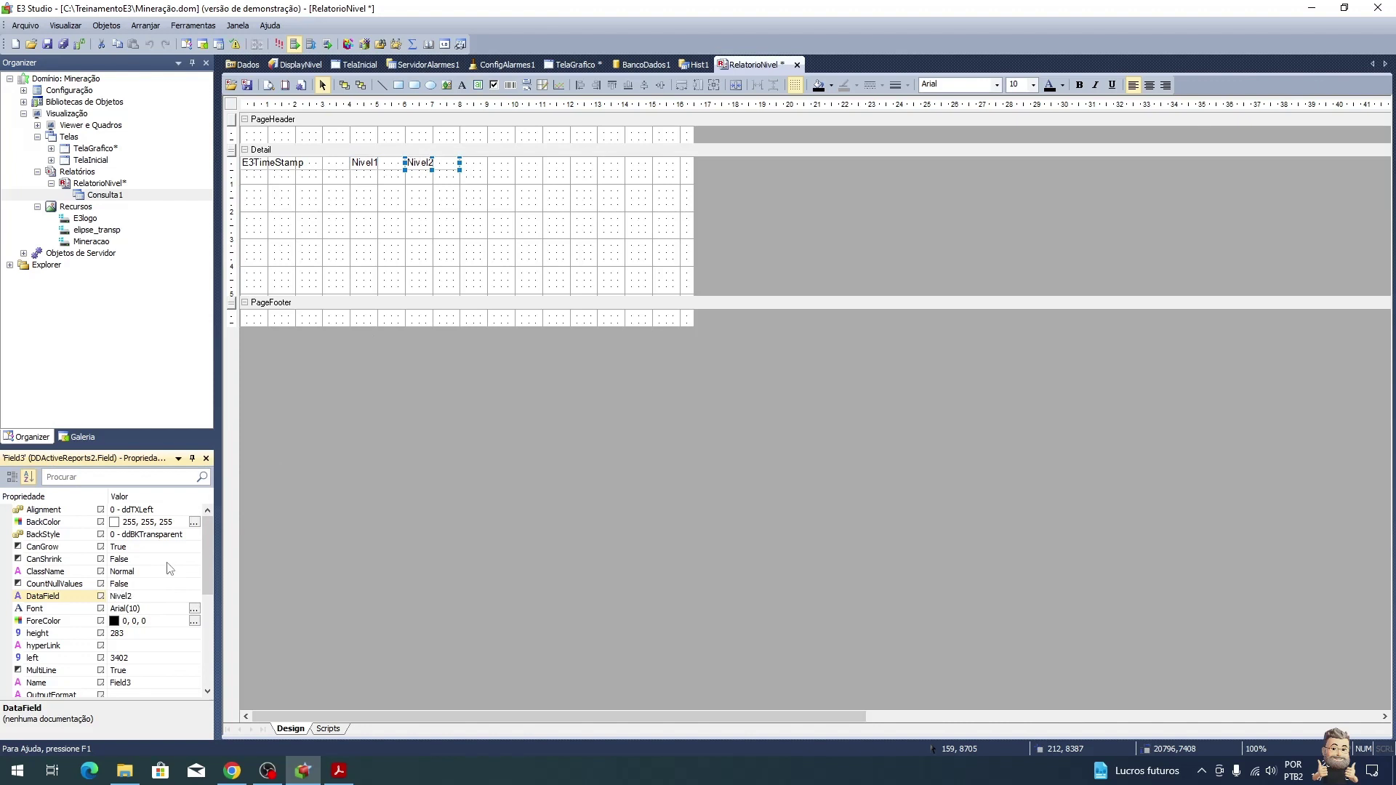
Step: Add data fields bound to nivel3 and Nivel4 to the right, completing the row
left_click(478, 85)
left_click_drag(460, 156, 515, 170)
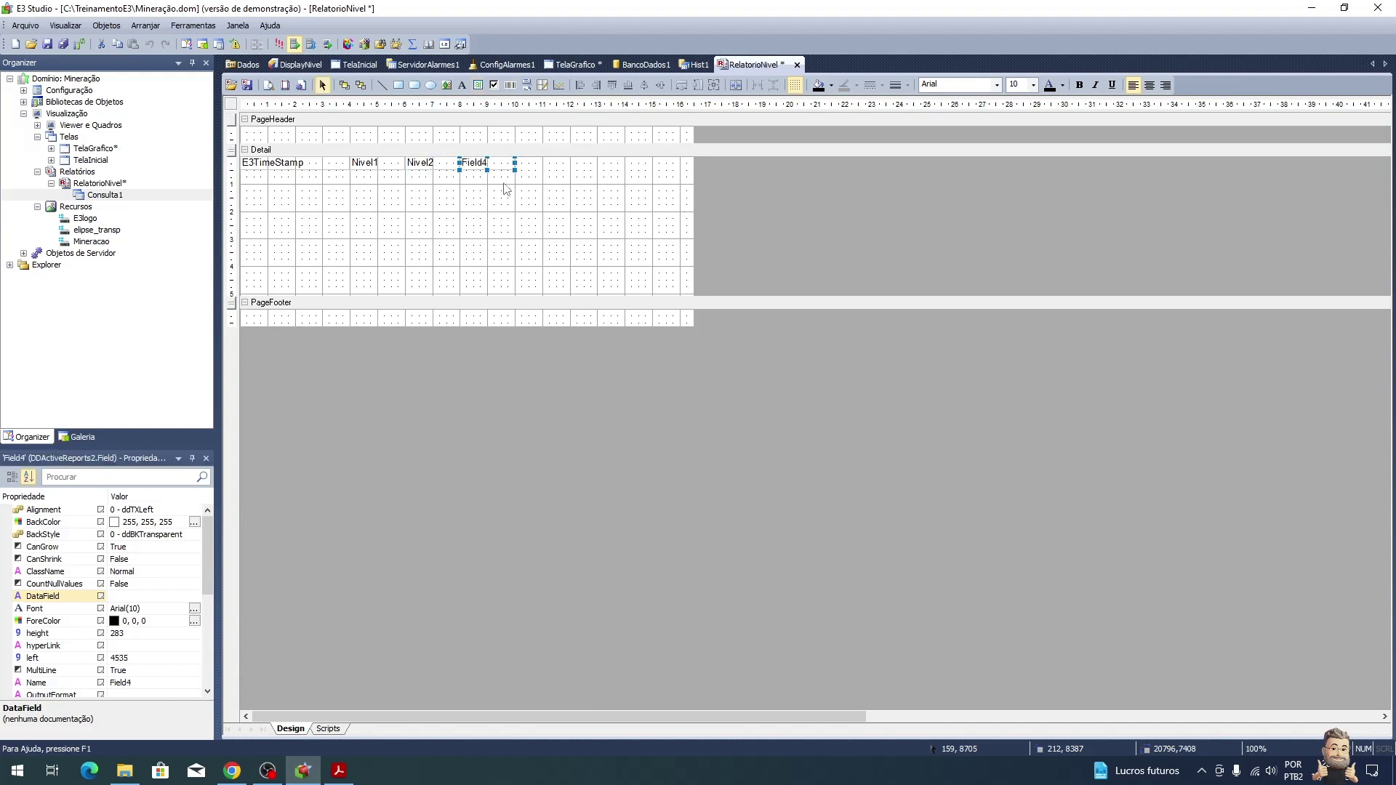
left_click(133, 595)
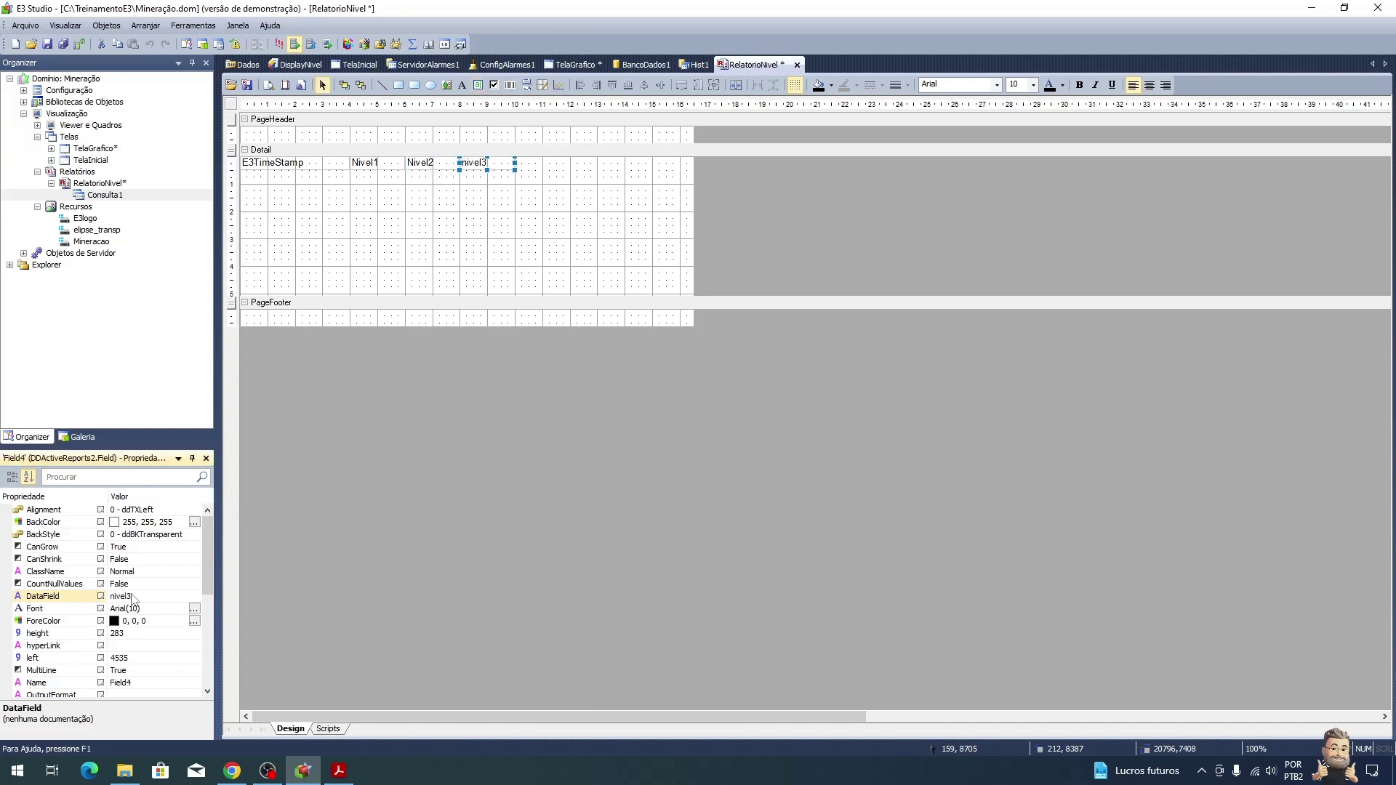
left_click(478, 85)
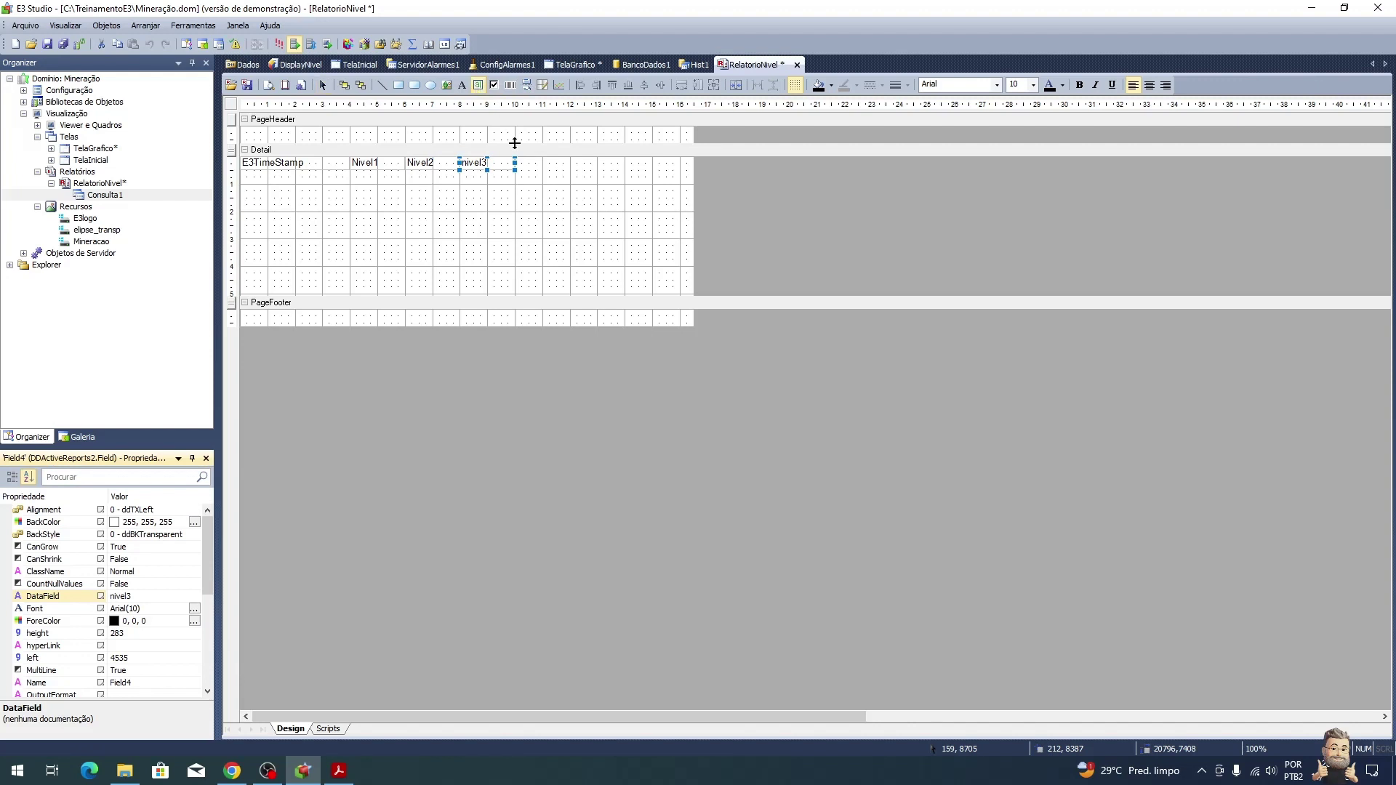
left_click_drag(514, 159, 570, 170)
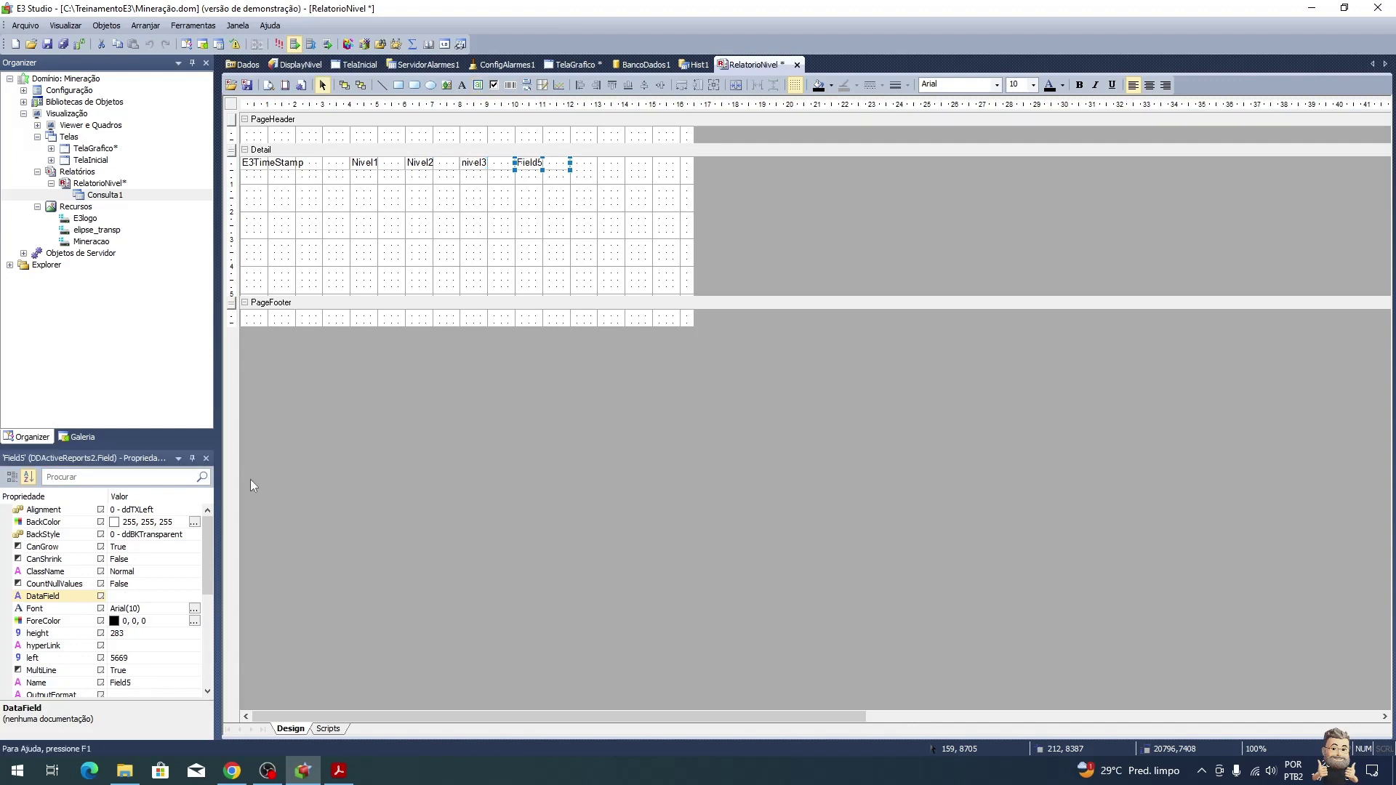
left_click(139, 598)
type("Nivel4")
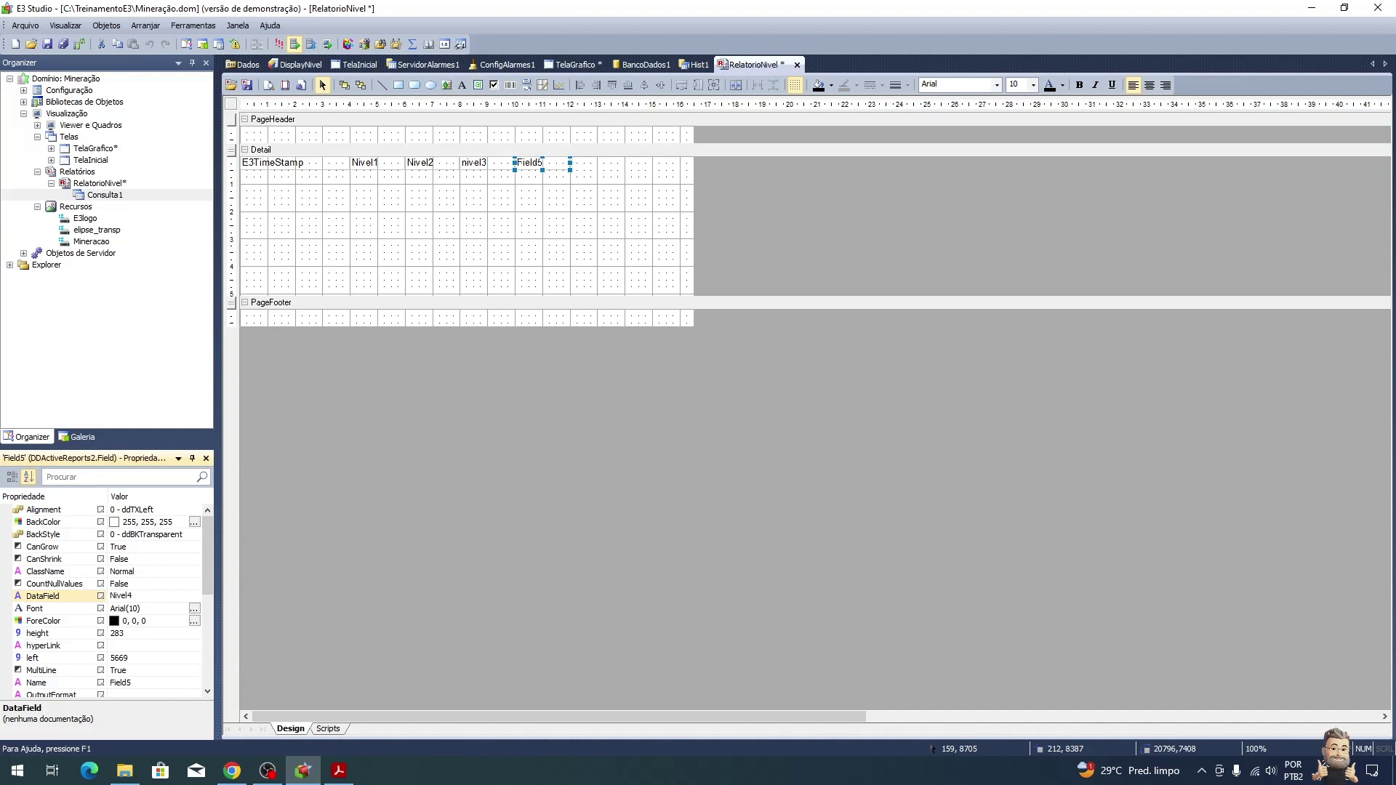
key("Return")
left_click(475, 269)
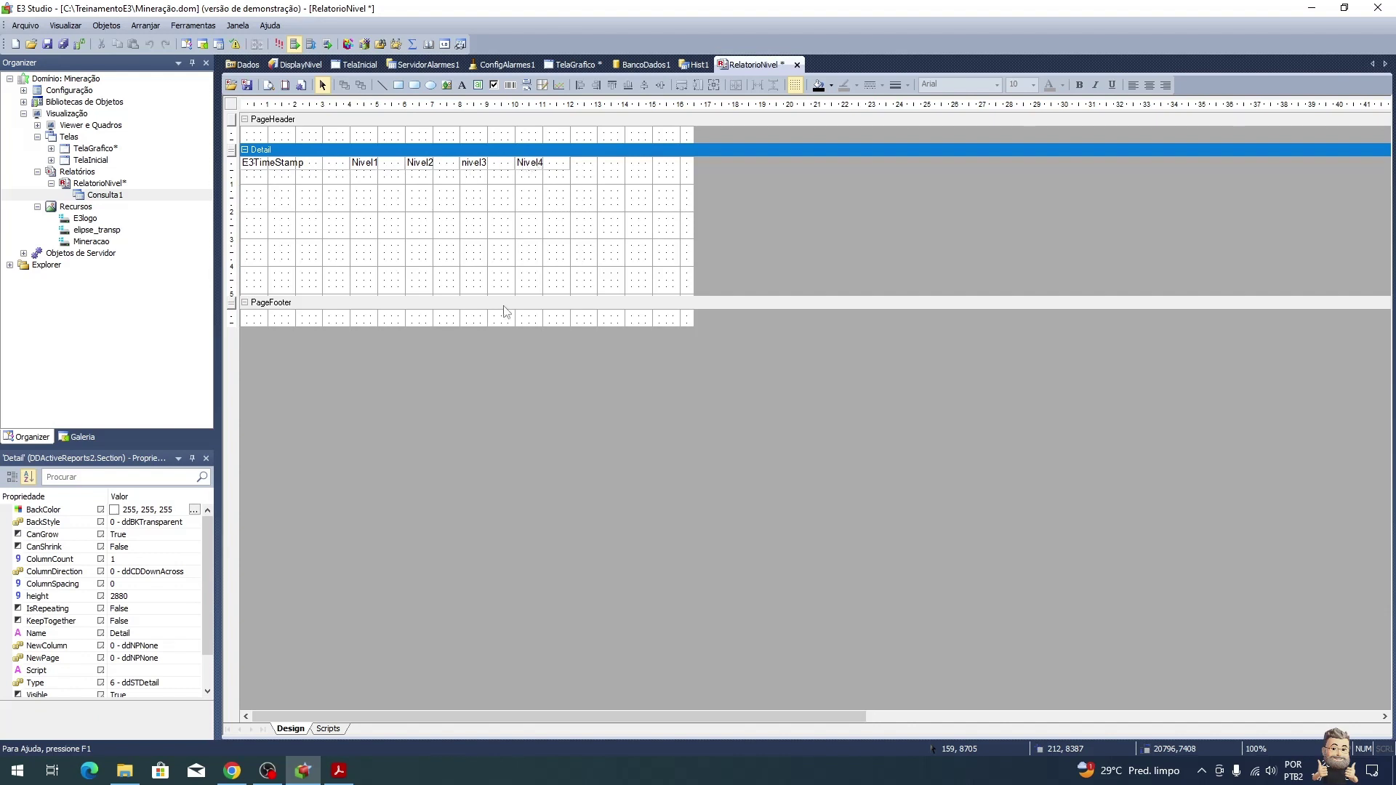
Step: Shrink the Detail band to one row, narrow the report width, and set CanShrink to True
left_click_drag(533, 296, 589, 173)
left_click_drag(695, 172, 577, 171)
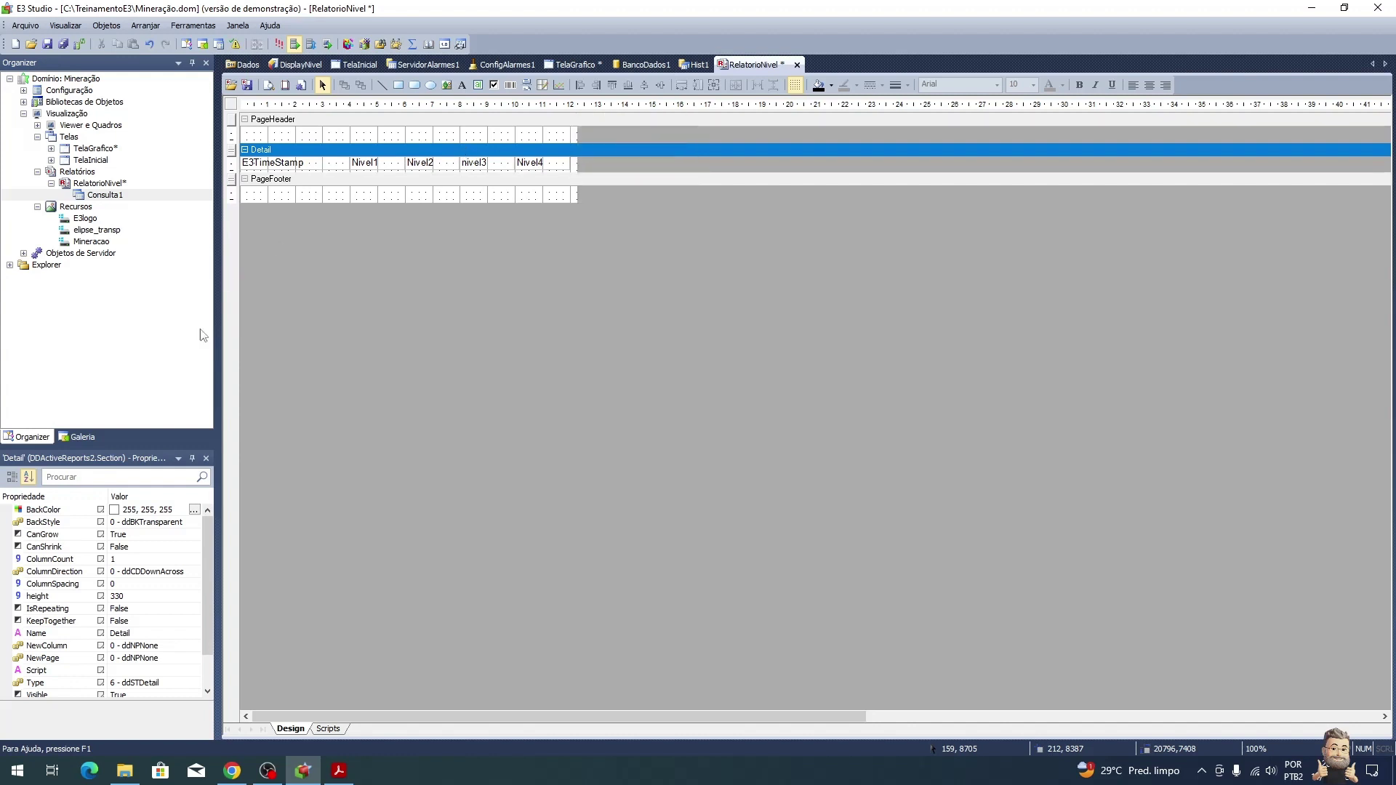
left_click(146, 548)
left_click(194, 546)
left_click(174, 560)
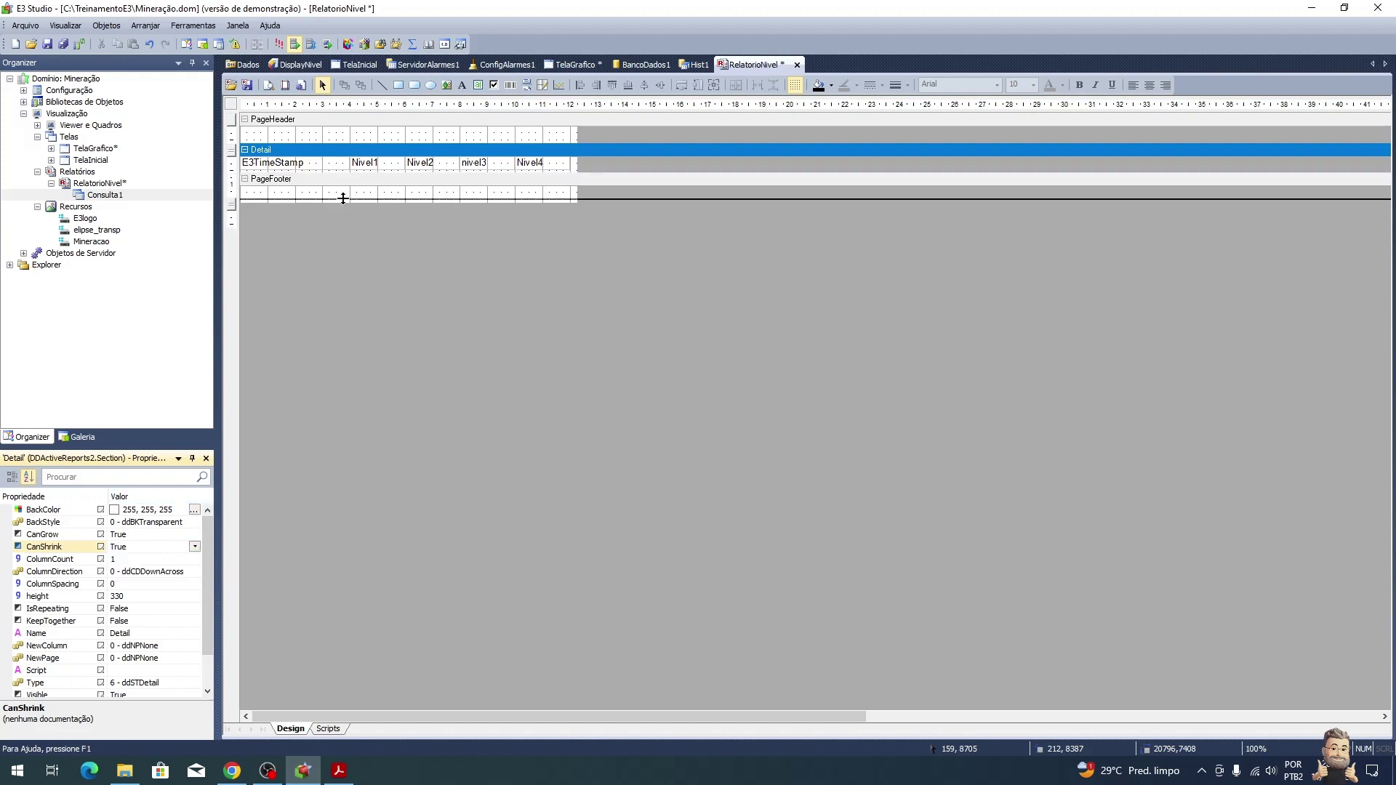
Step: Make the Detail band taller and enlarge the PageHeader, then check the tutorial's next steps
left_click_drag(348, 178, 343, 240)
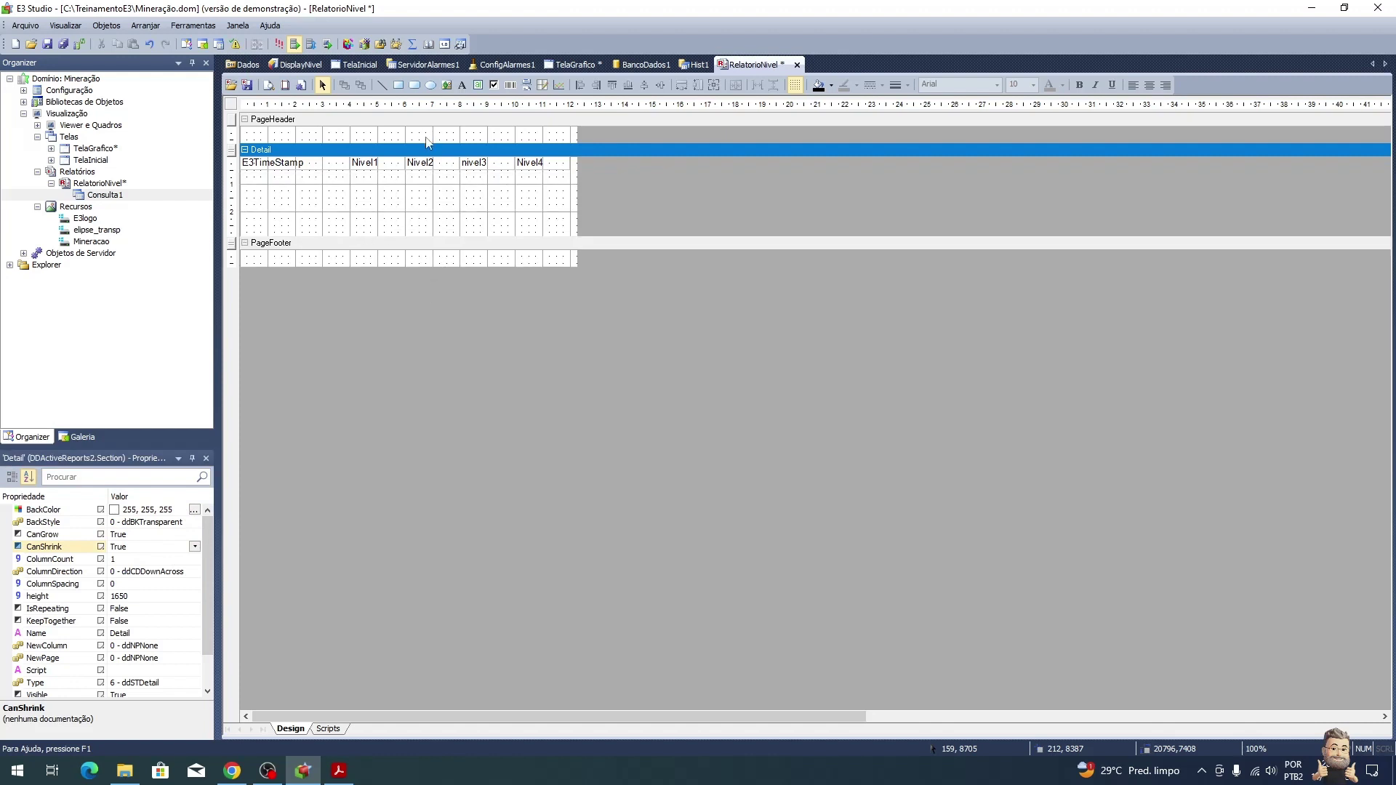
left_click_drag(428, 151, 423, 180)
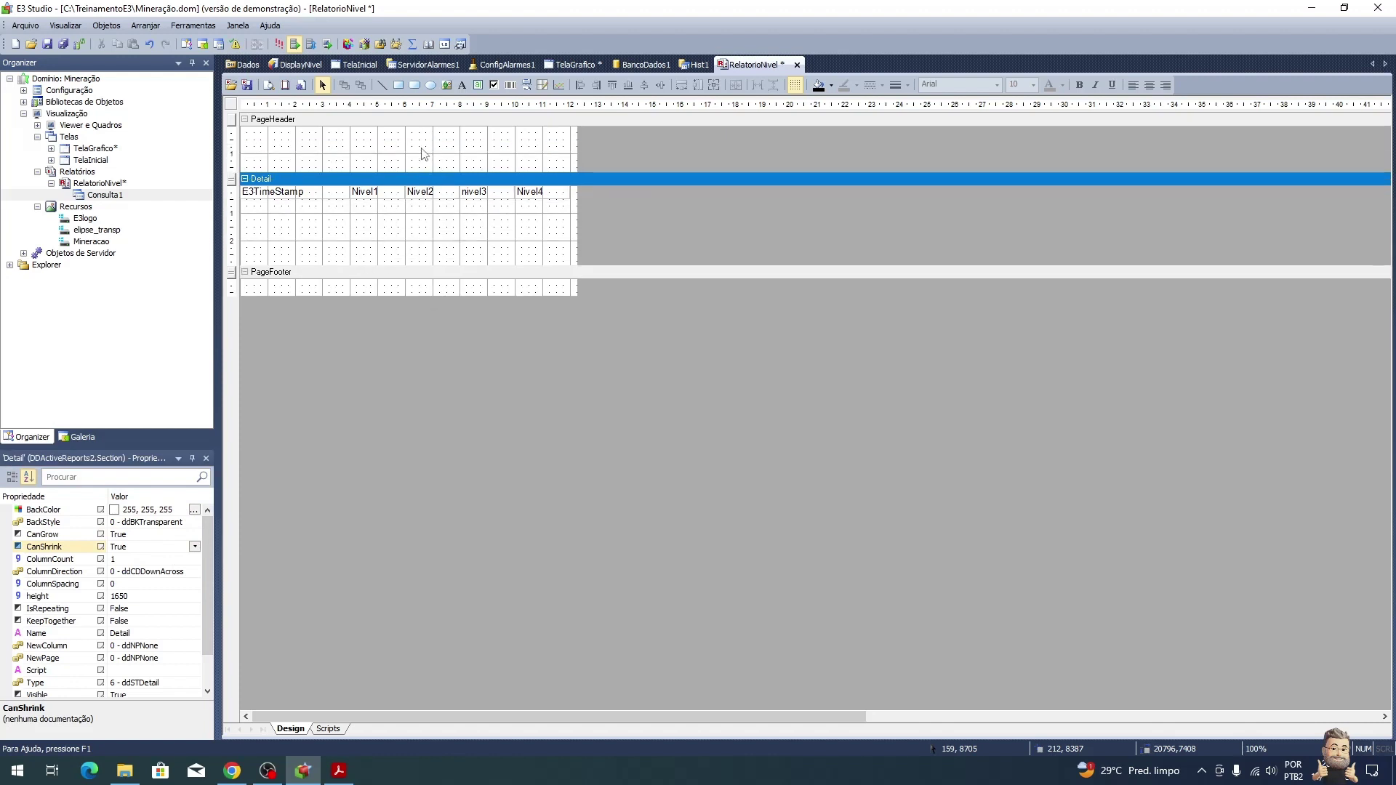
key("alt+Tab")
scroll(438, 225, "down", 3)
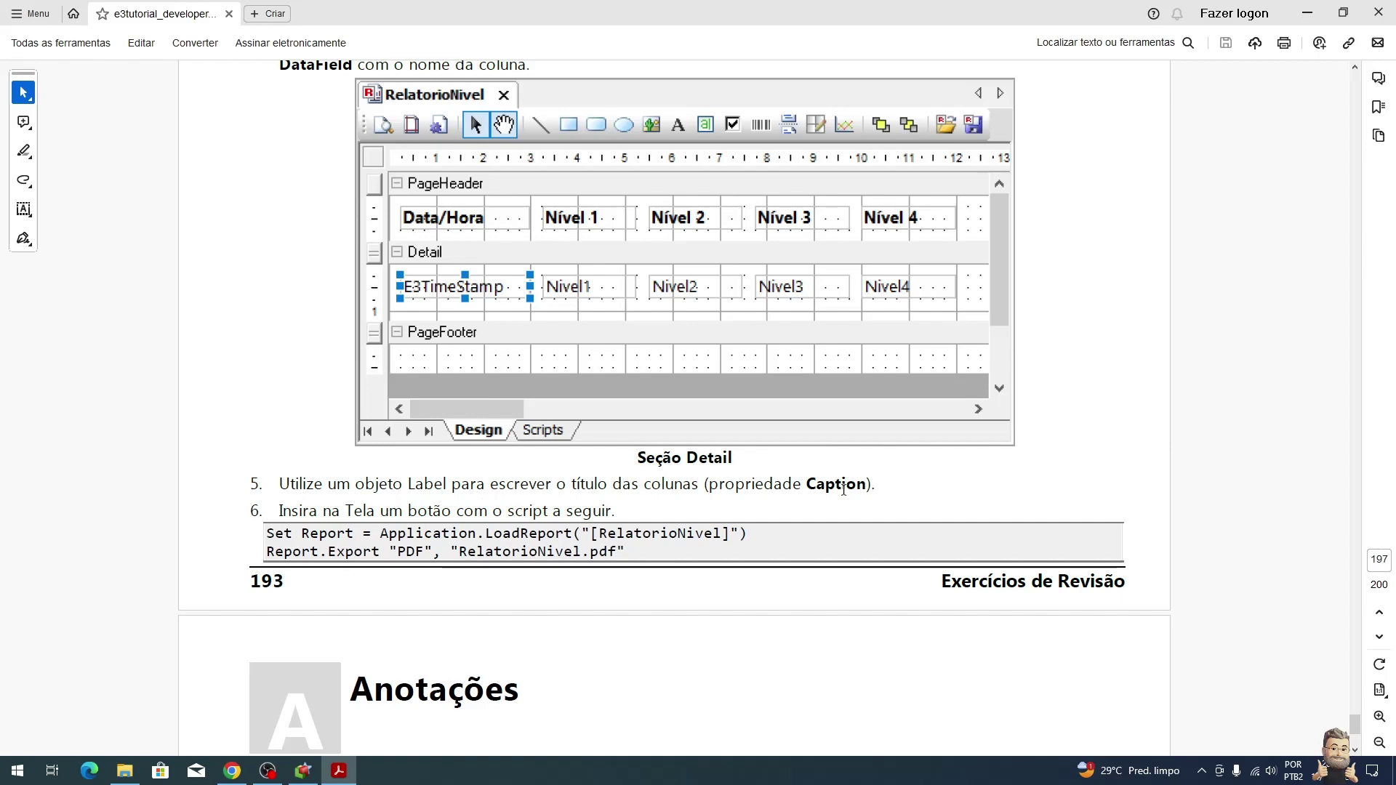
Step: Place a Data/Hora label at the start of the PageHeader and shorten it
key("alt+Tab")
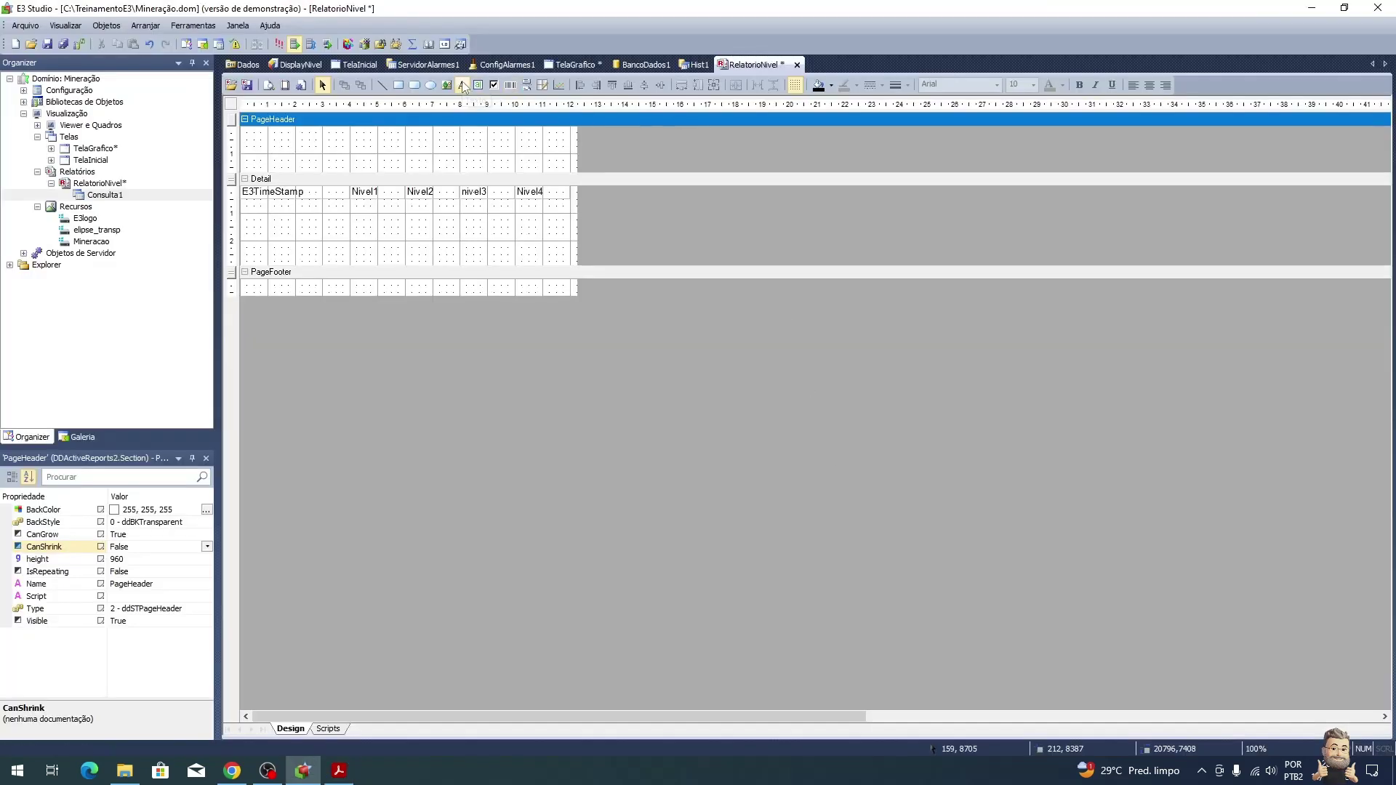
left_click(463, 85)
left_click_drag(243, 157, 350, 173)
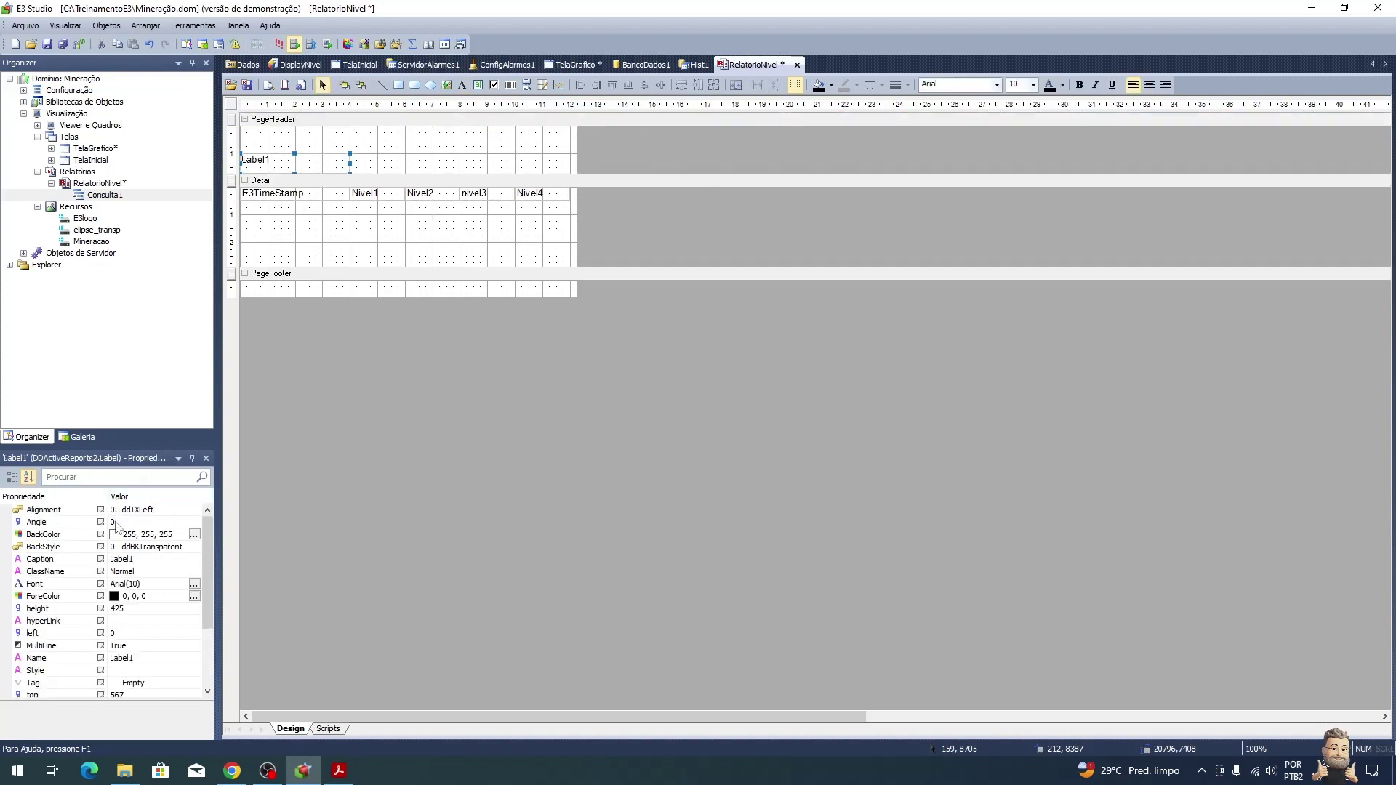
left_click(76, 563)
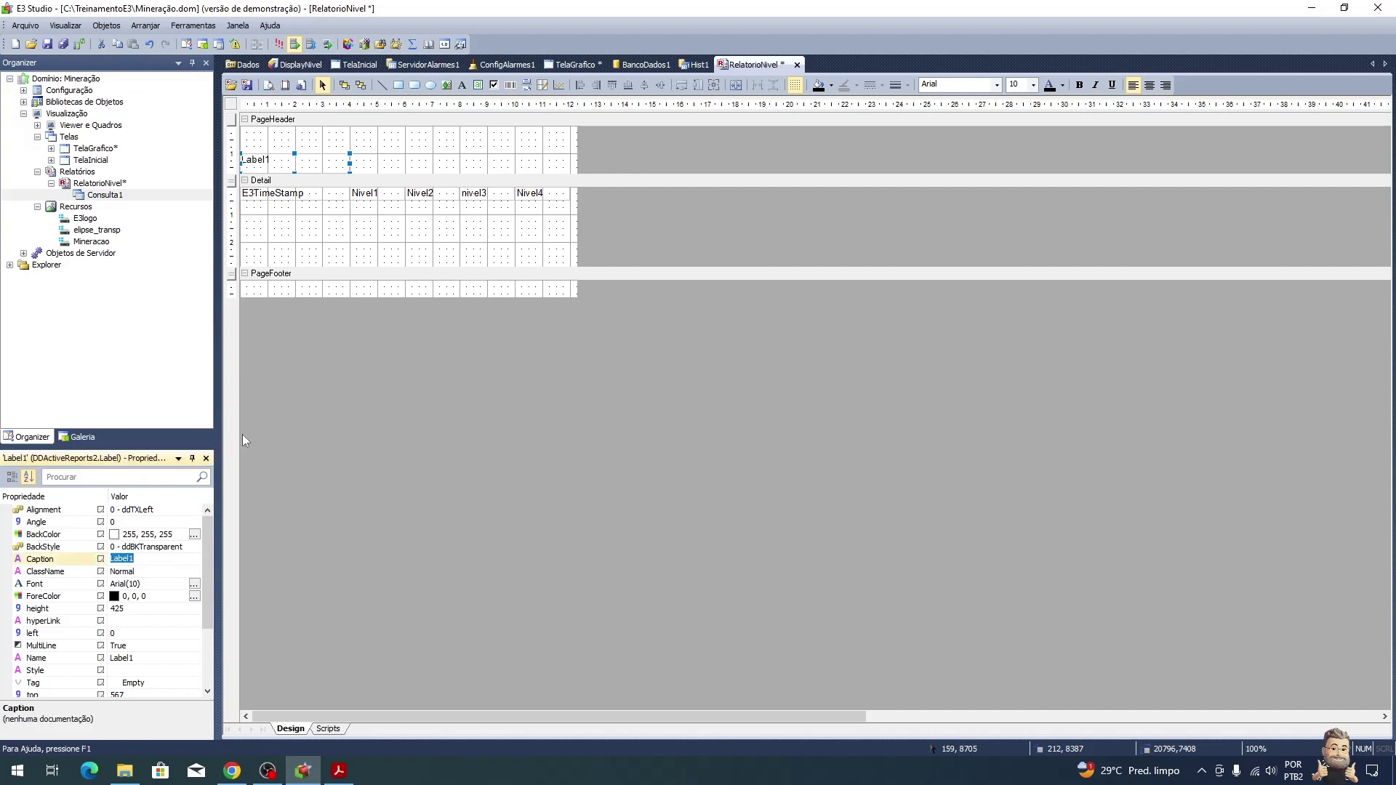
type("Data/Hora")
key("Return")
left_click_drag(295, 168, 317, 161)
left_click_drag(433, 161, 433, 162)
key("ctrl+z")
Step: Copy the label to make Nivel 1 and Nivel 2 headers above their columns
key("ctrl+c")
key("ctrl+v")
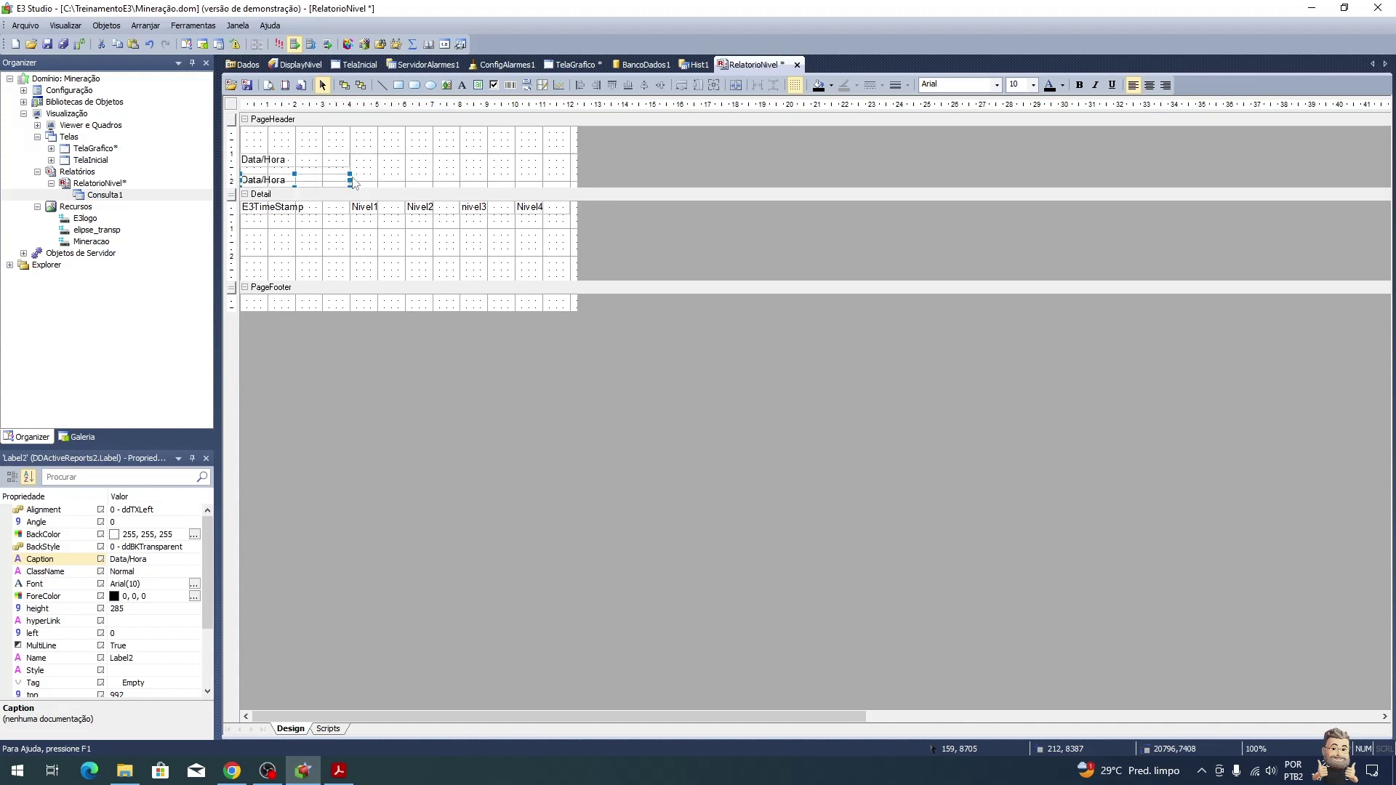
left_click_drag(324, 184, 405, 160)
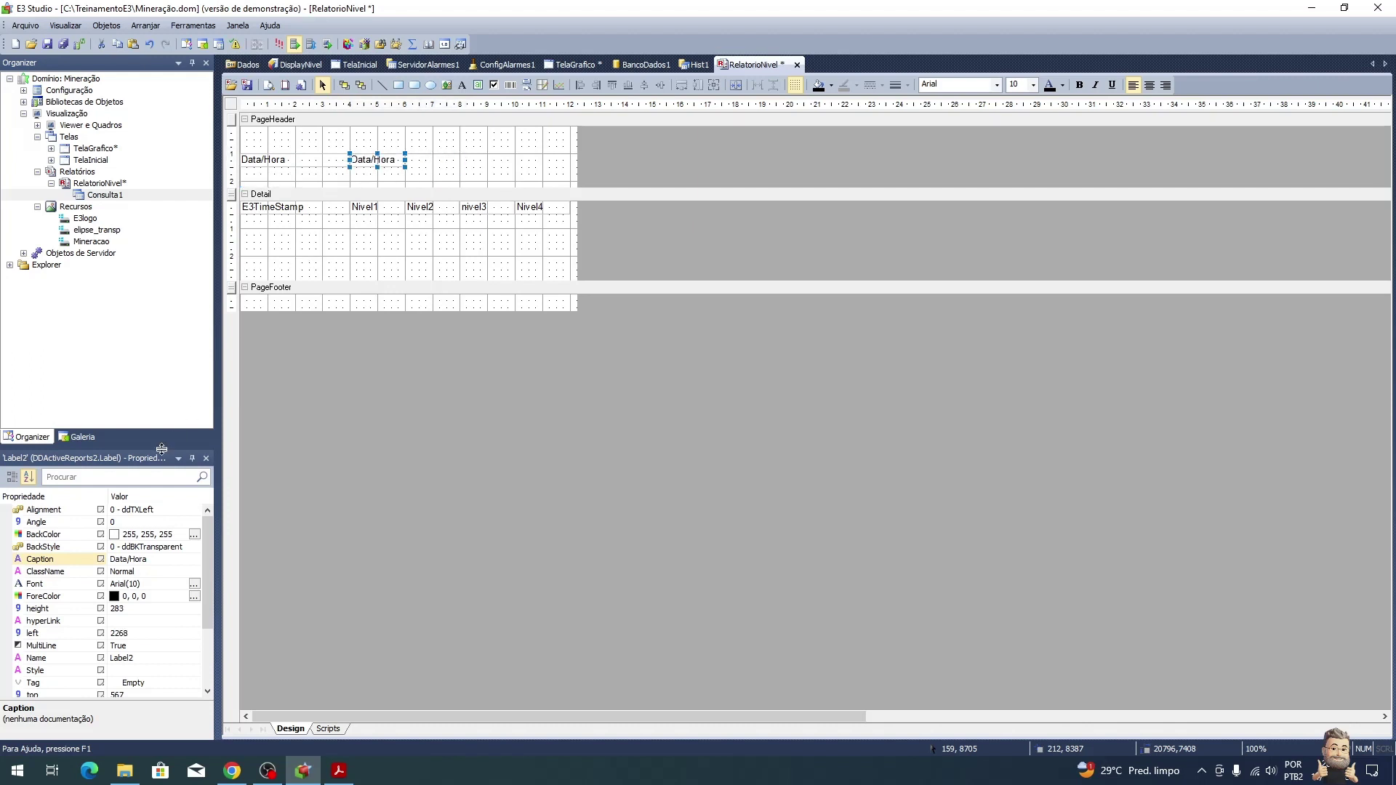
left_click(158, 561)
type("N")
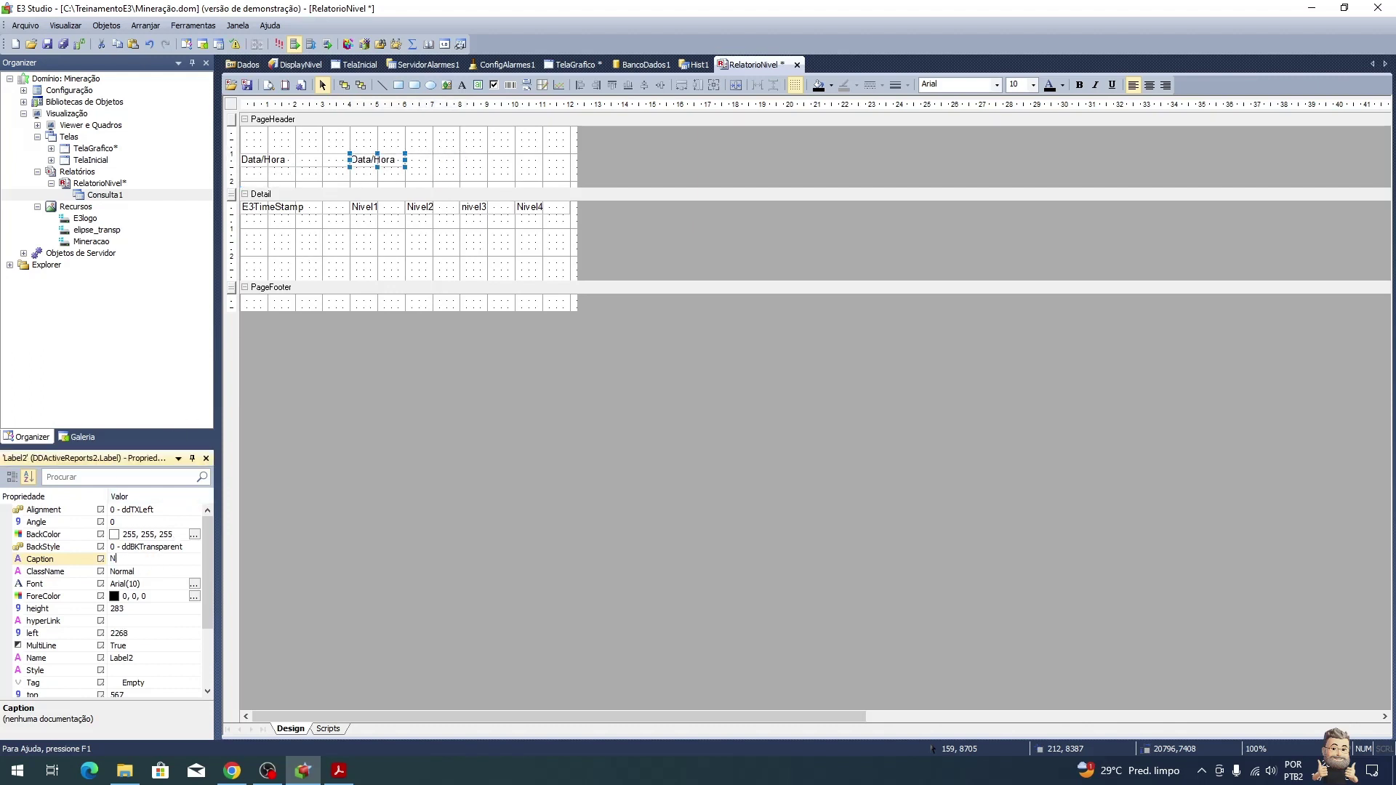
type("ivel 1")
key("Return")
key("ctrl+v")
left_click_drag(389, 182, 449, 166)
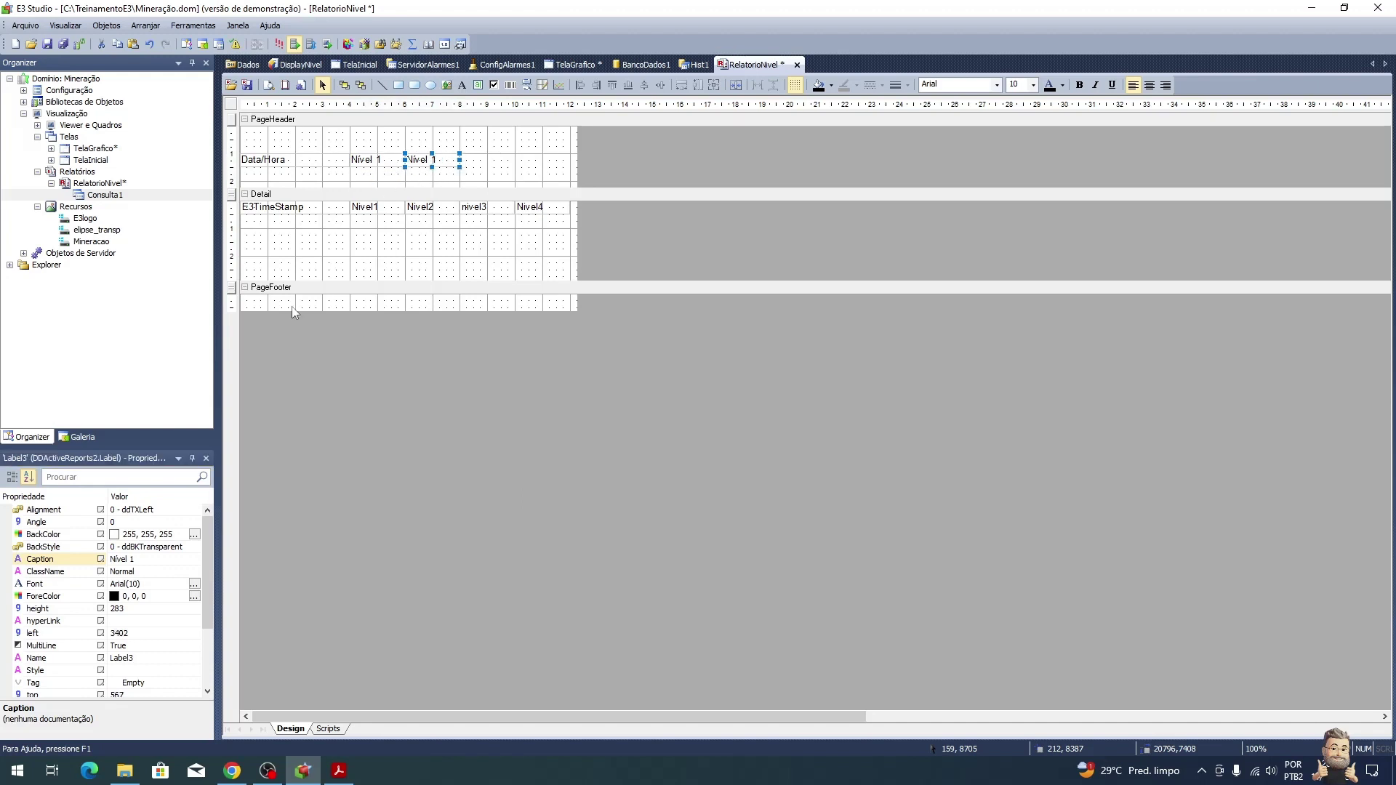
left_click(126, 558)
left_click(136, 559)
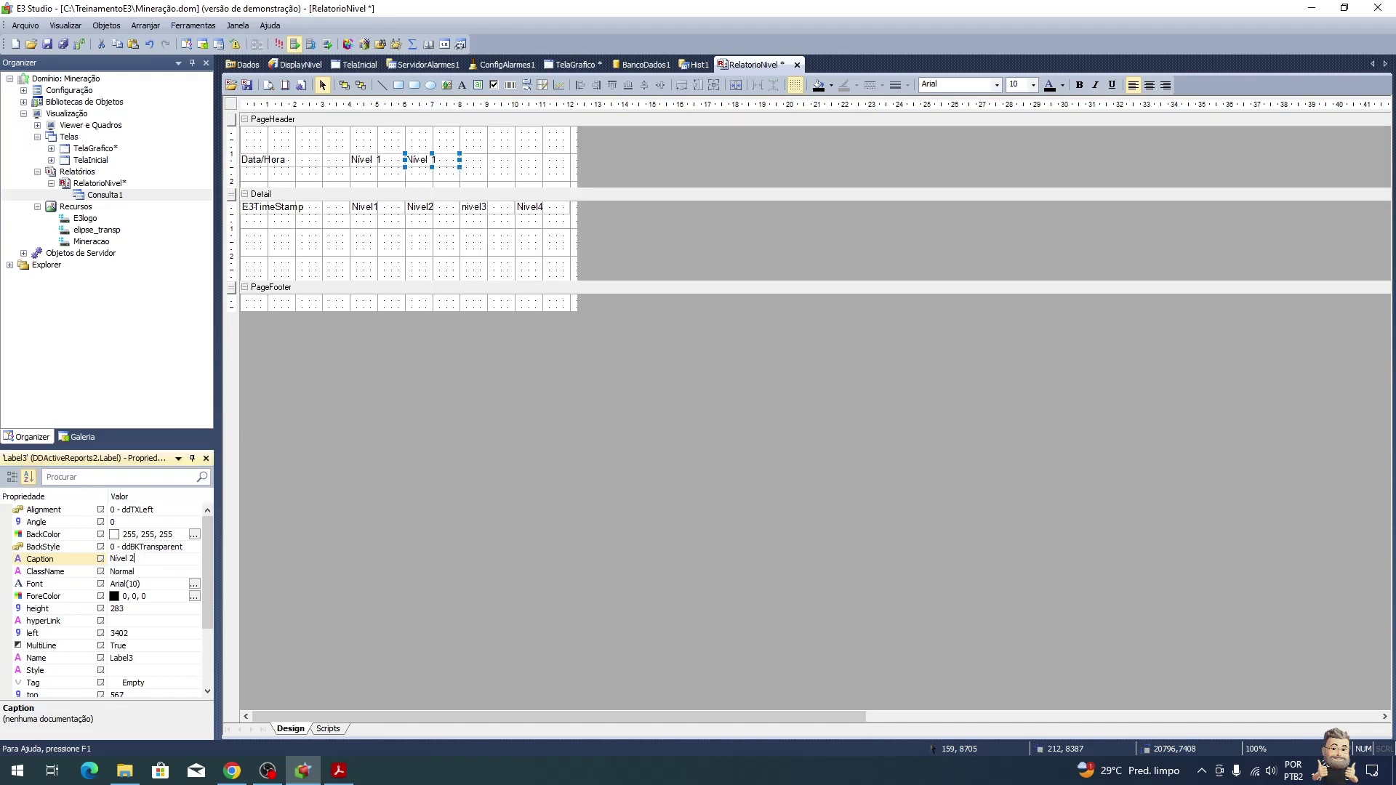
Step: Add a Nivel 3 header label by pasting a copy and changing its caption
key("ctrl+v")
left_click_drag(448, 179, 504, 158)
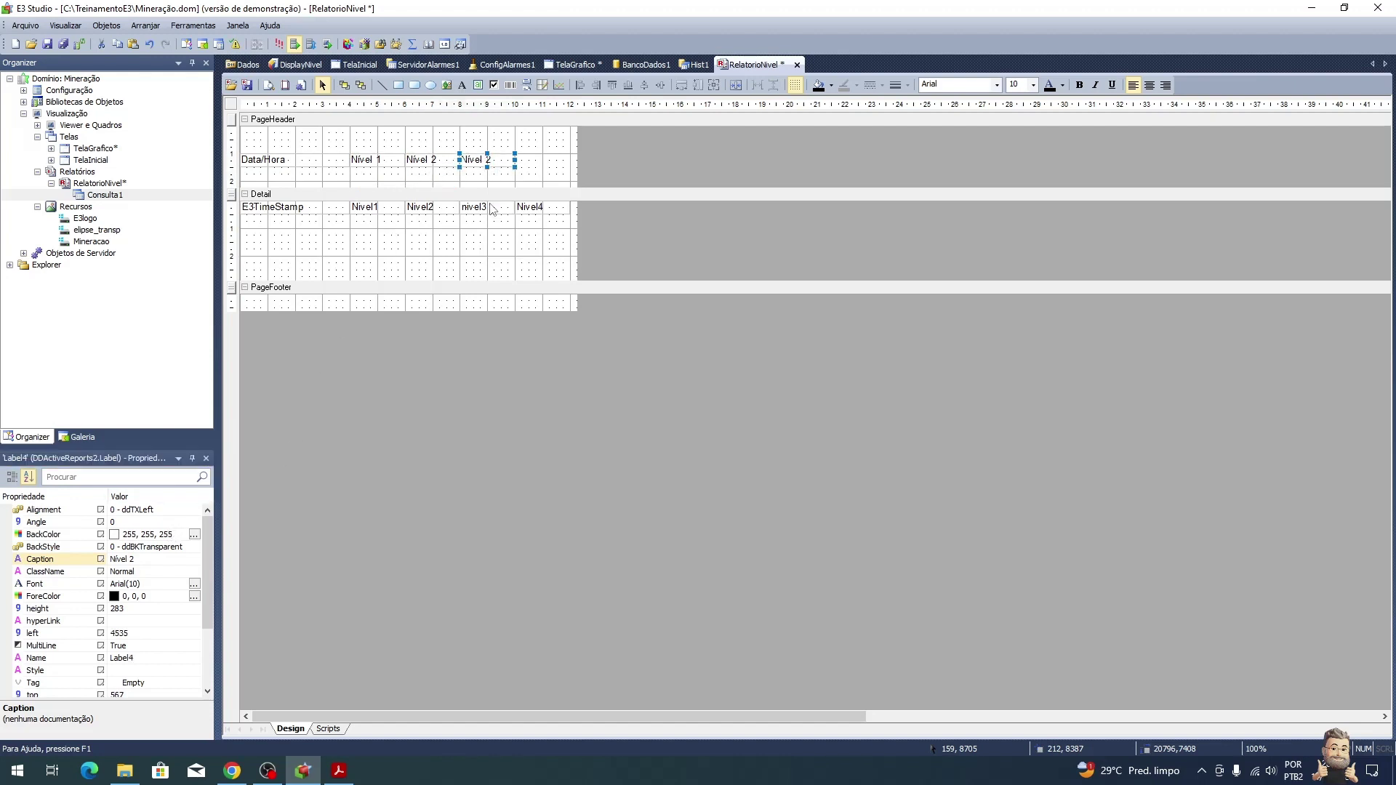
left_click(163, 560)
left_click(163, 560)
type("3")
key("Return")
Step: Add a Nivel 4 header label at the row's end, then select all five titles
key("ctrl+c")
key("ctrl+v")
left_click_drag(471, 180, 544, 161)
left_click(167, 550)
left_click(164, 559)
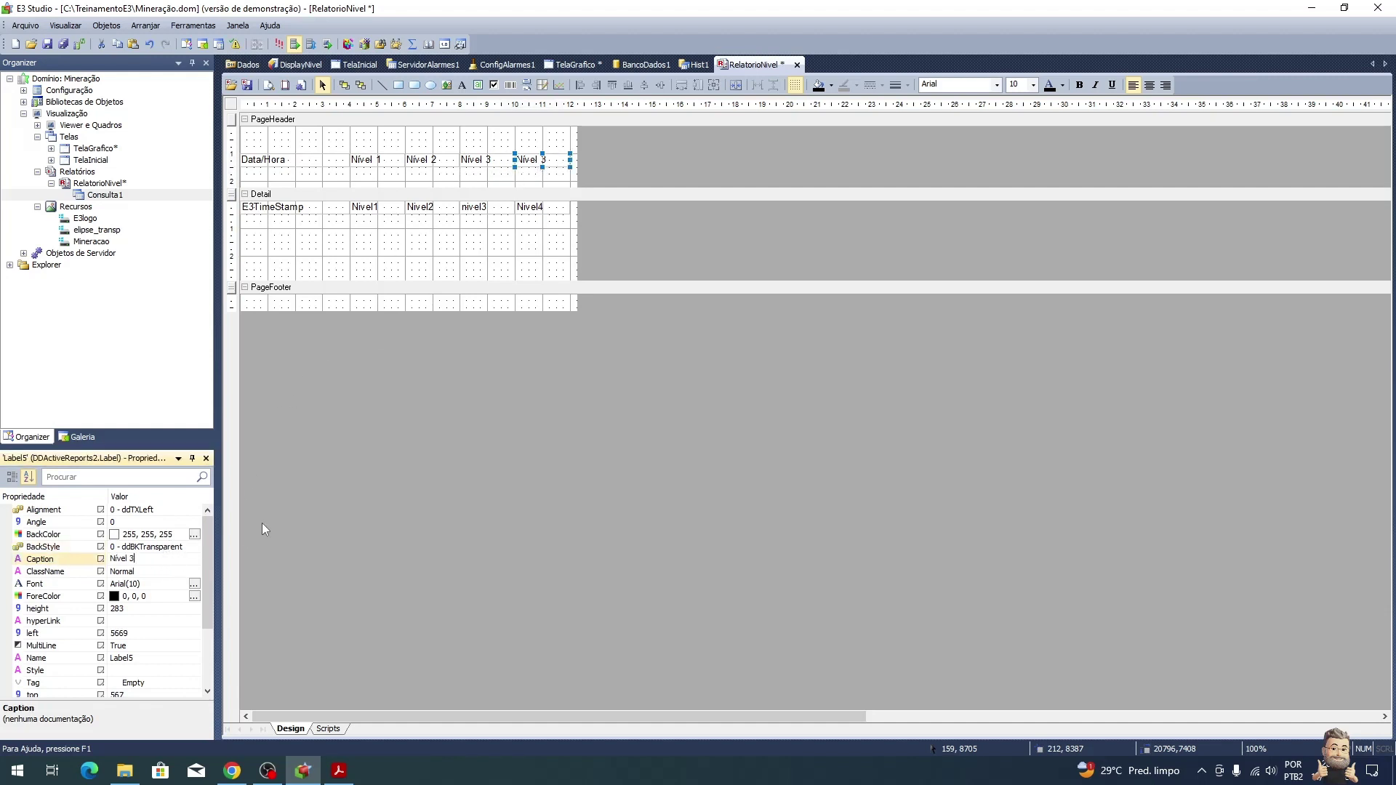
key("BackSpace")
type("4")
key("Return")
left_click_drag(566, 140, 278, 166)
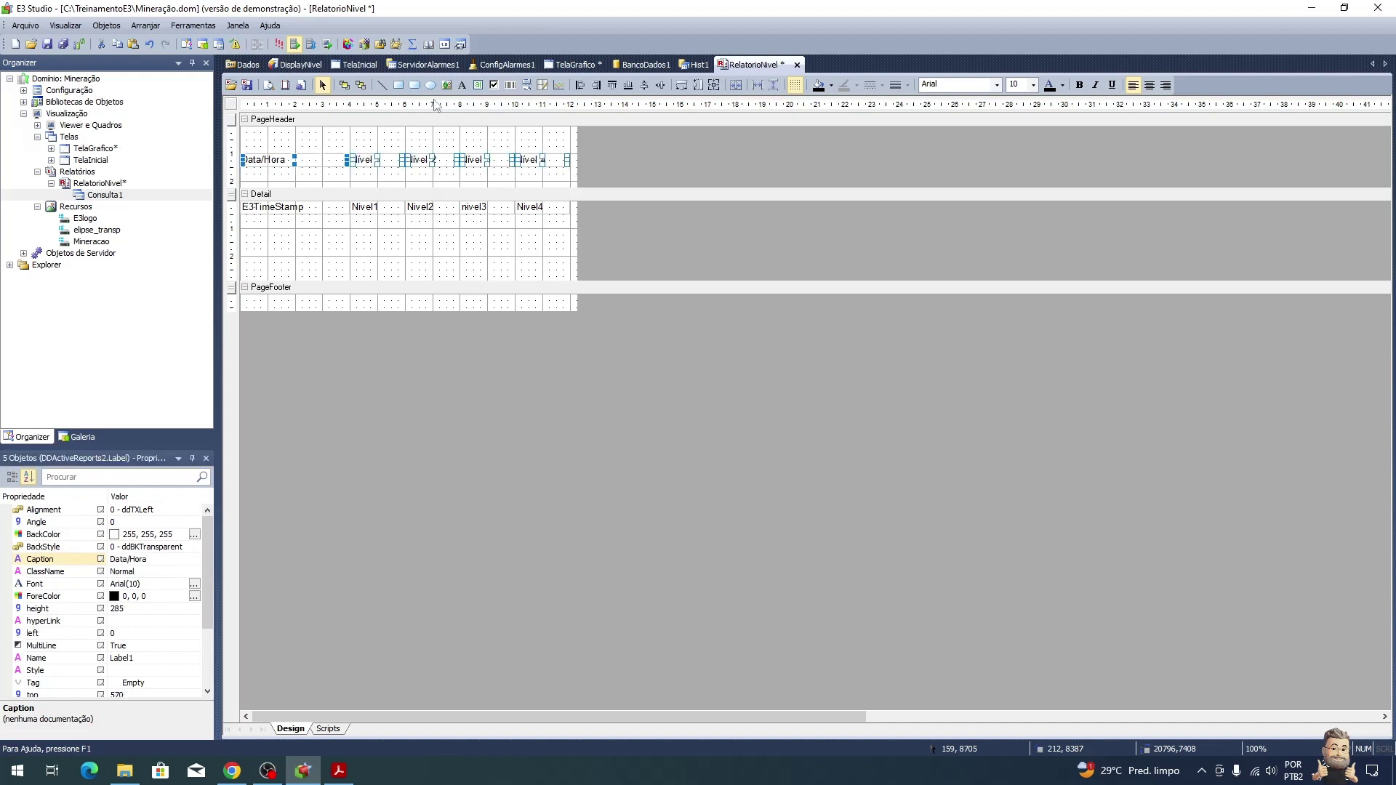
Step: Make the selected column titles bold at font size 12
left_click(1079, 86)
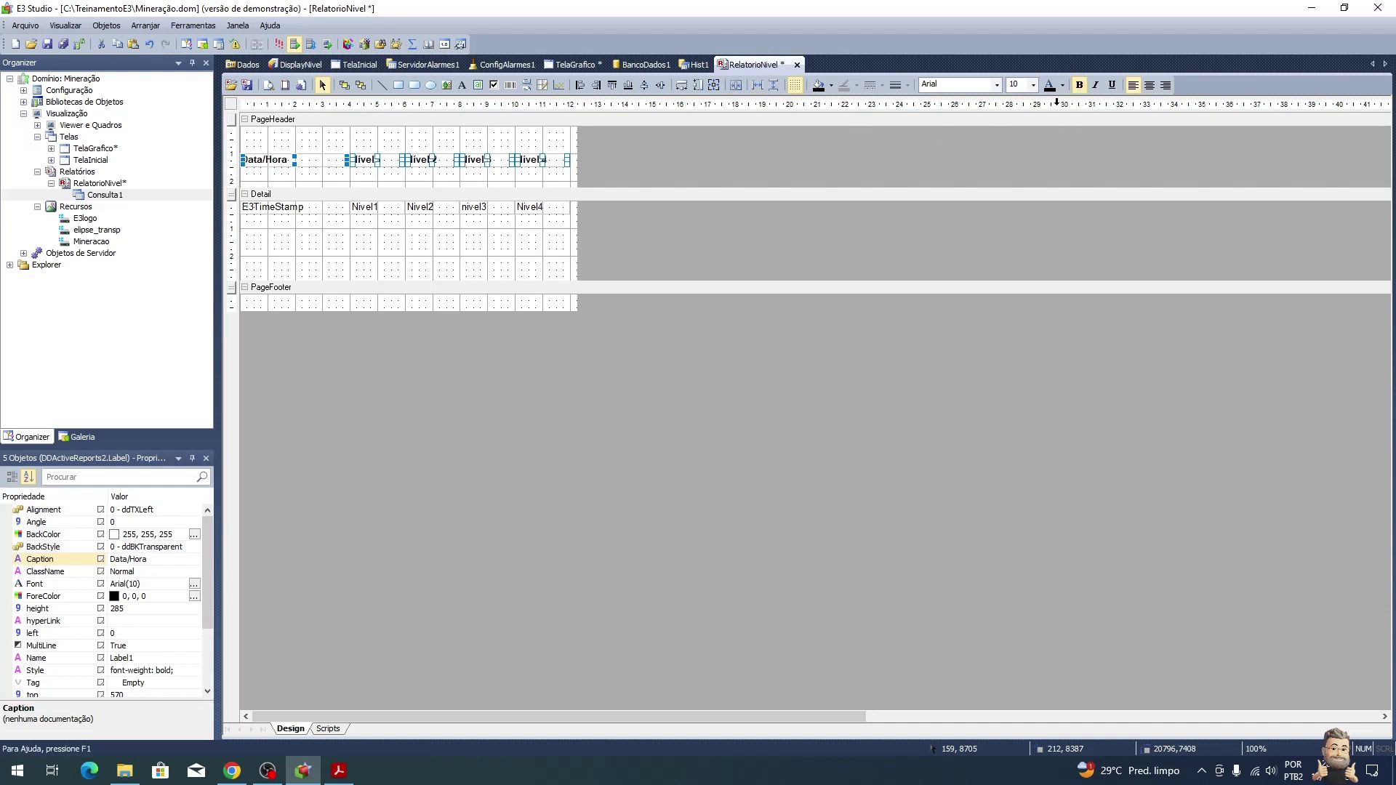
left_click(1033, 85)
left_click(1026, 139)
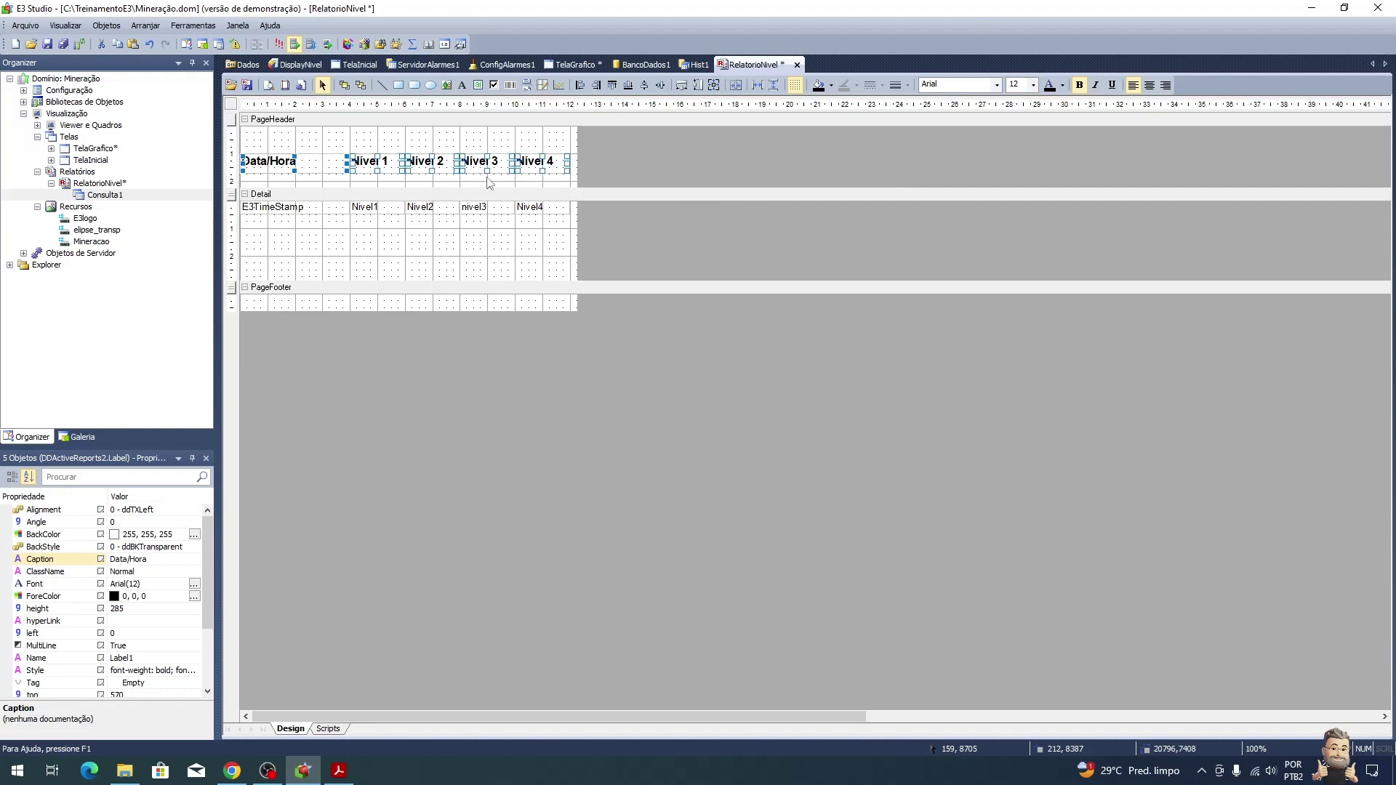
Step: Draw a line under the titles, shorten the PageHeader band, and preview the report
left_click(492, 143)
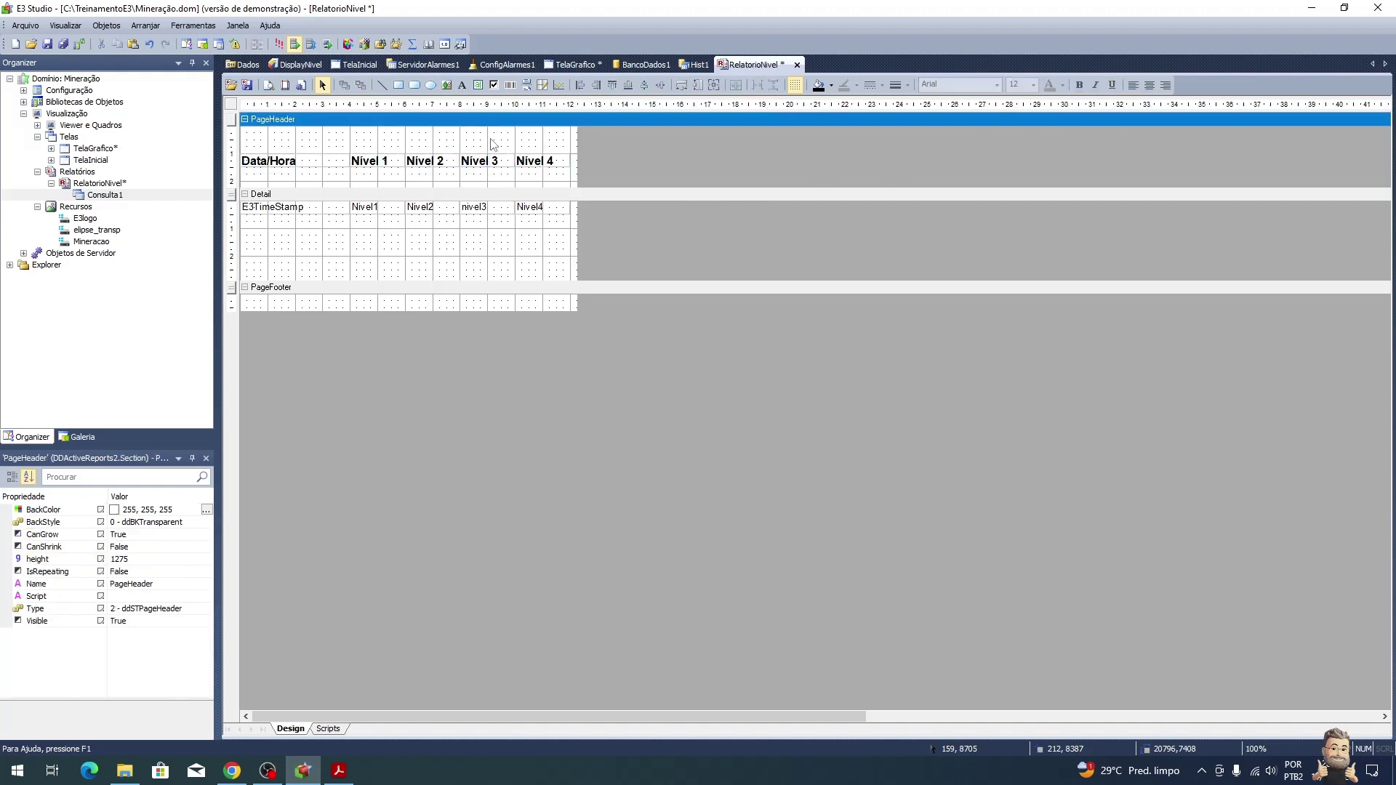
left_click(381, 85)
left_click_drag(241, 168, 571, 168)
left_click(488, 139)
left_click_drag(462, 187, 531, 168)
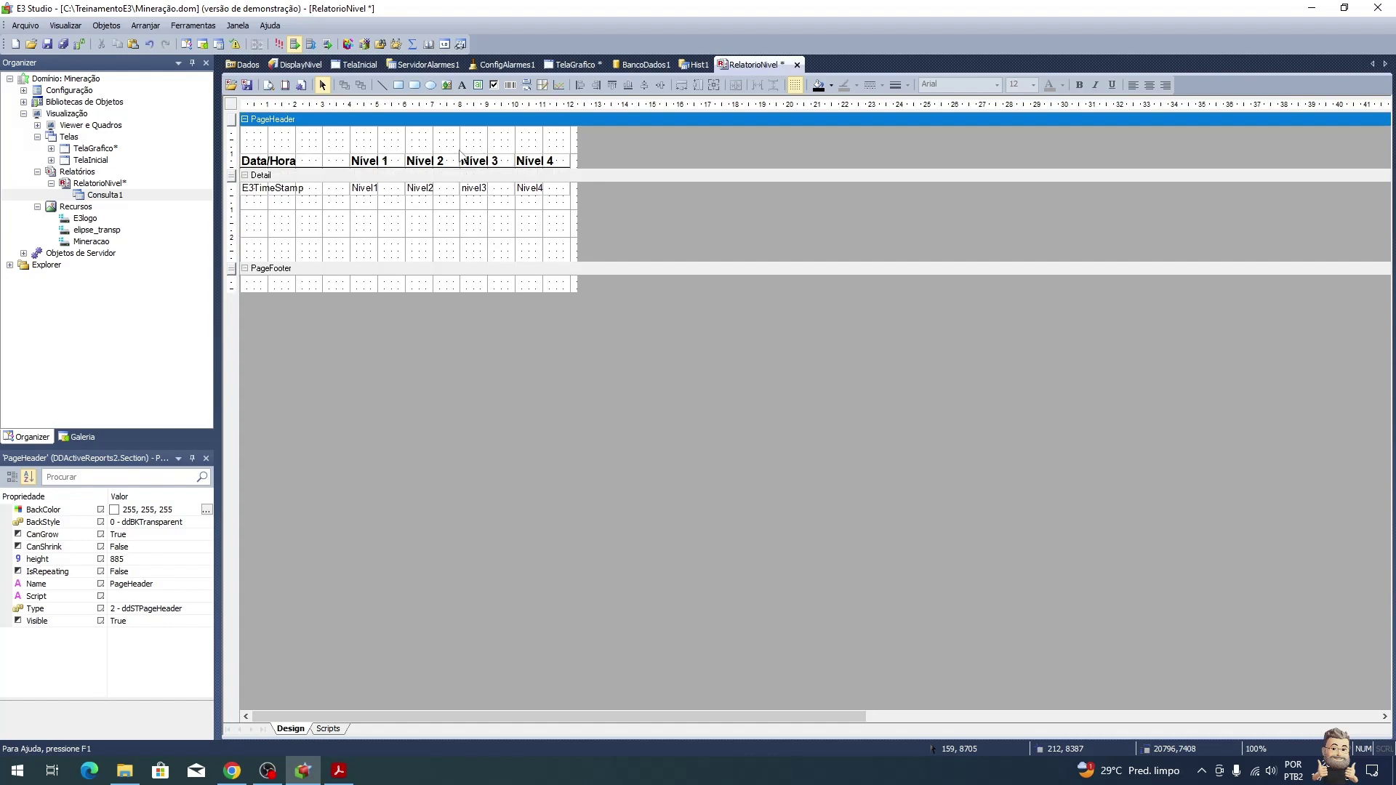
left_click(270, 86)
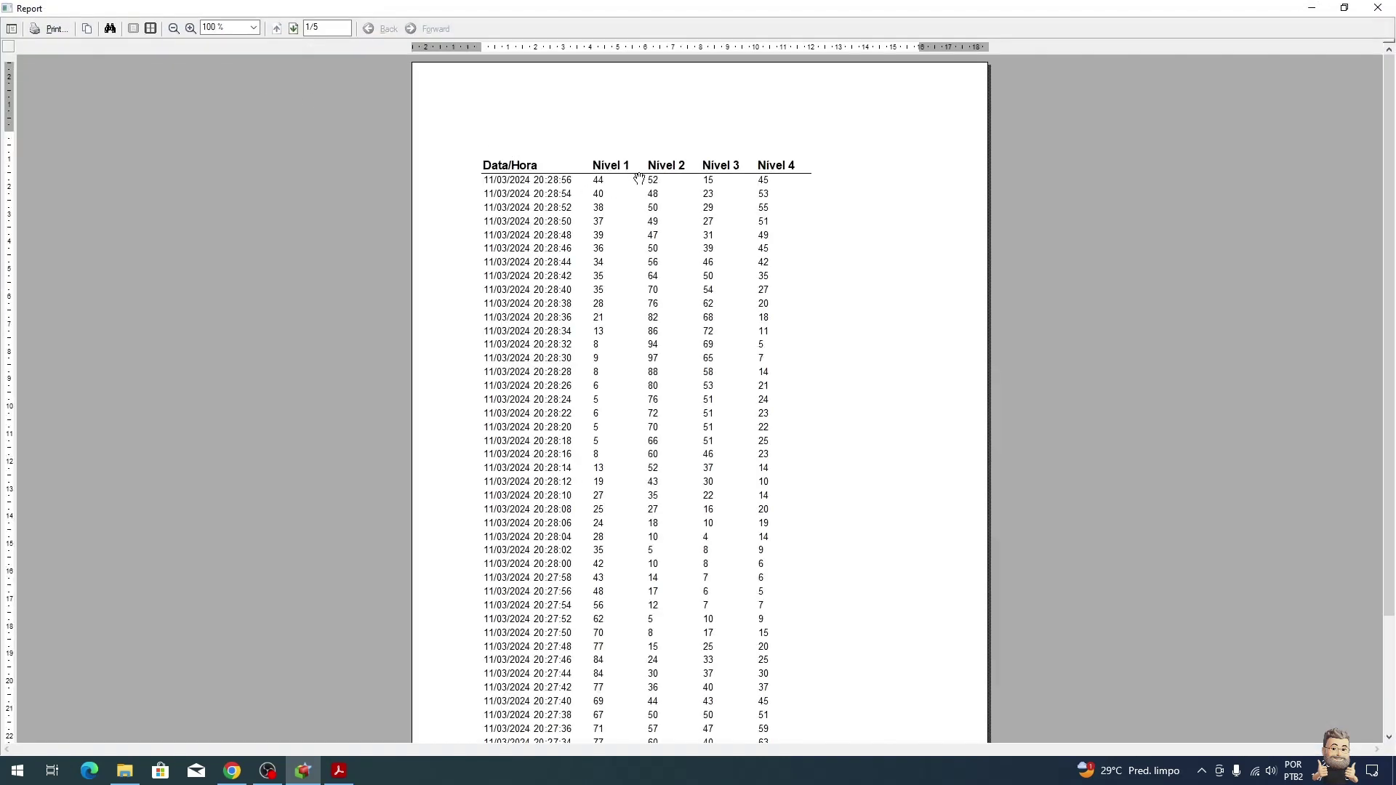
scroll(861, 340, "down", 3)
scroll(864, 340, "up", 3)
left_click(1378, 7)
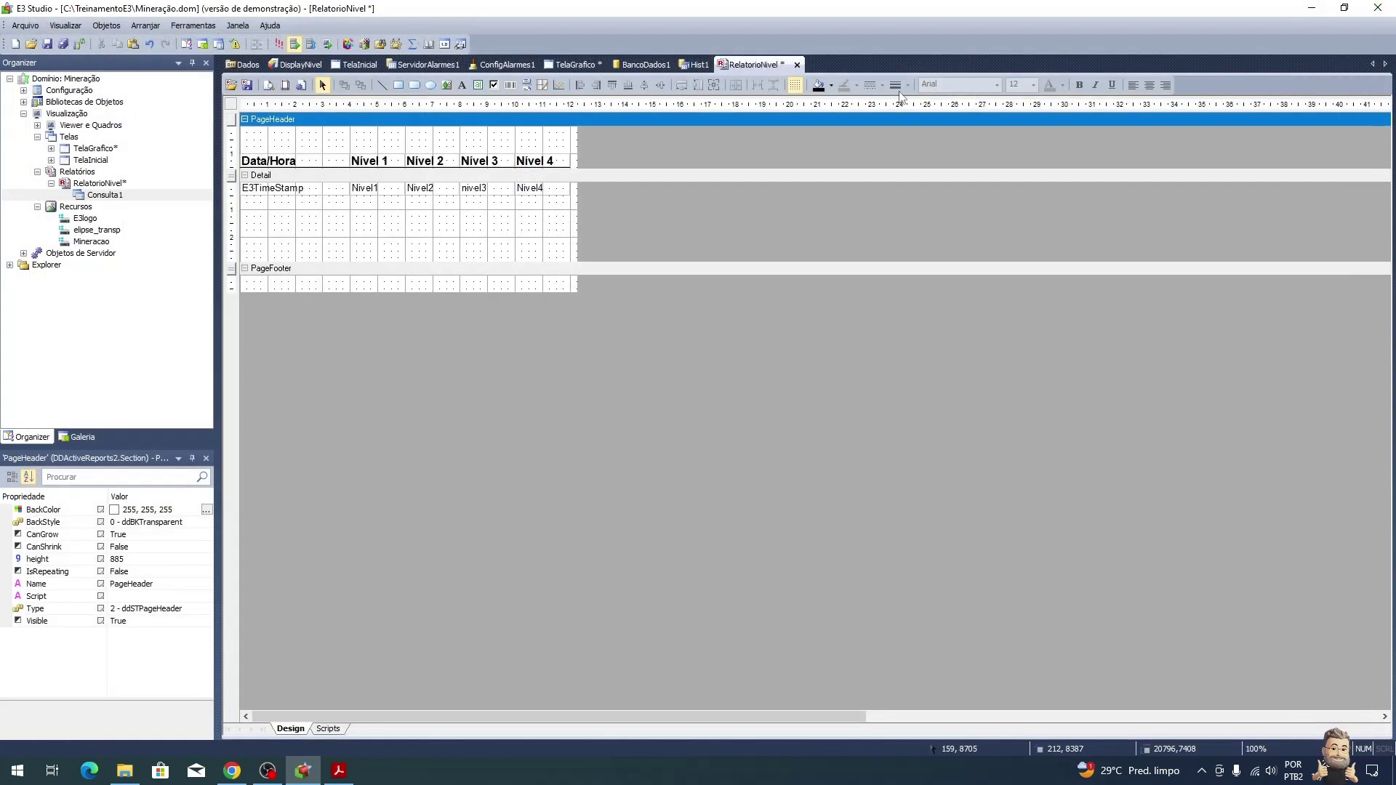
left_click(421, 177)
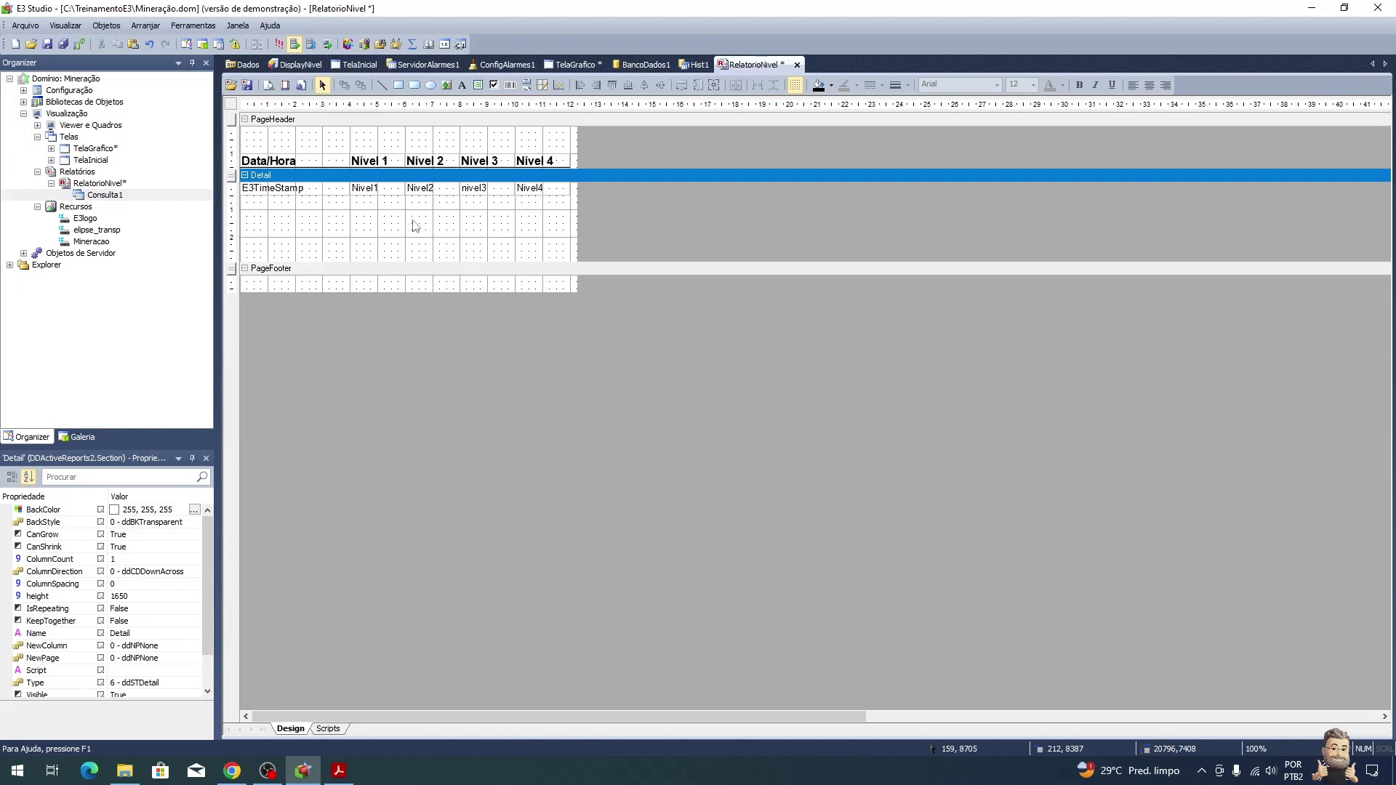
left_click(269, 86)
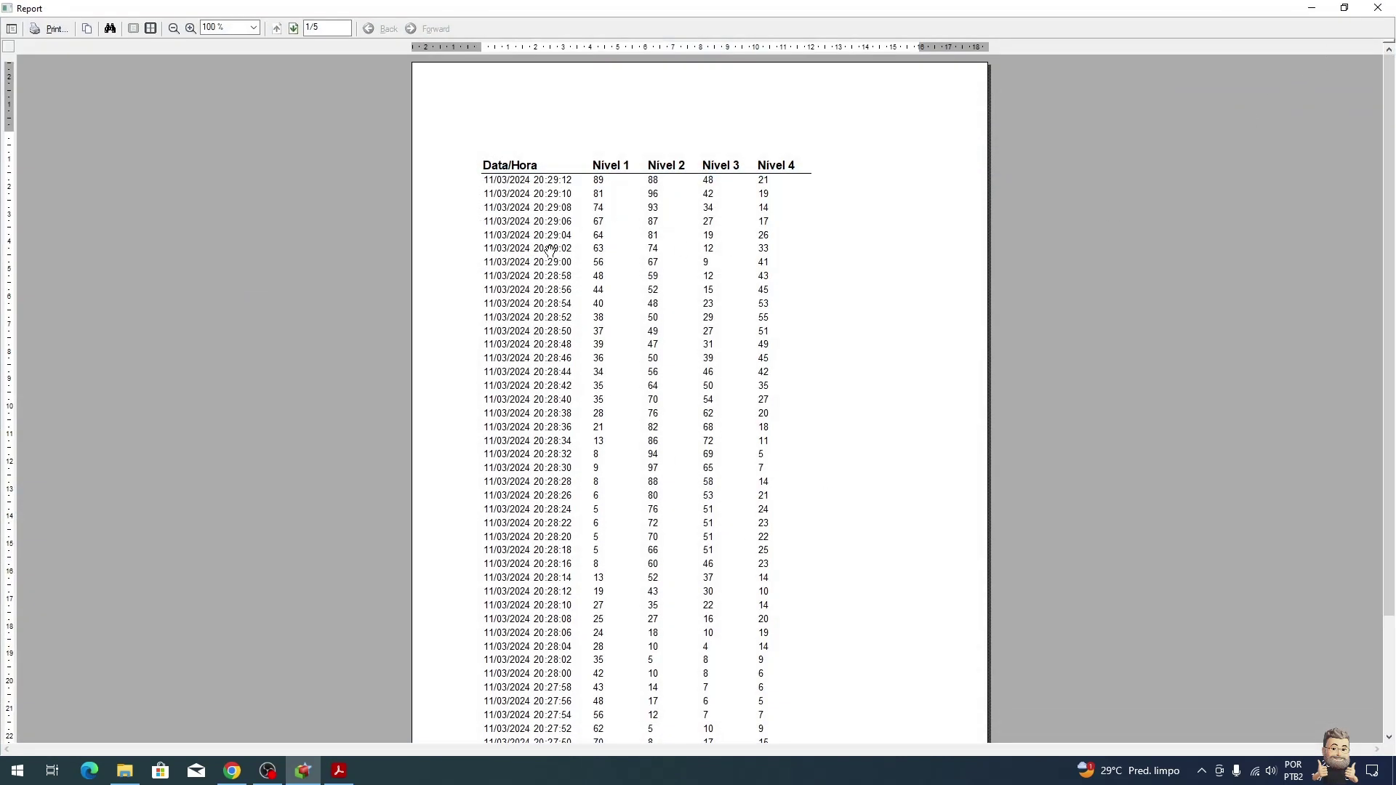
left_click(1378, 8)
left_click(338, 771)
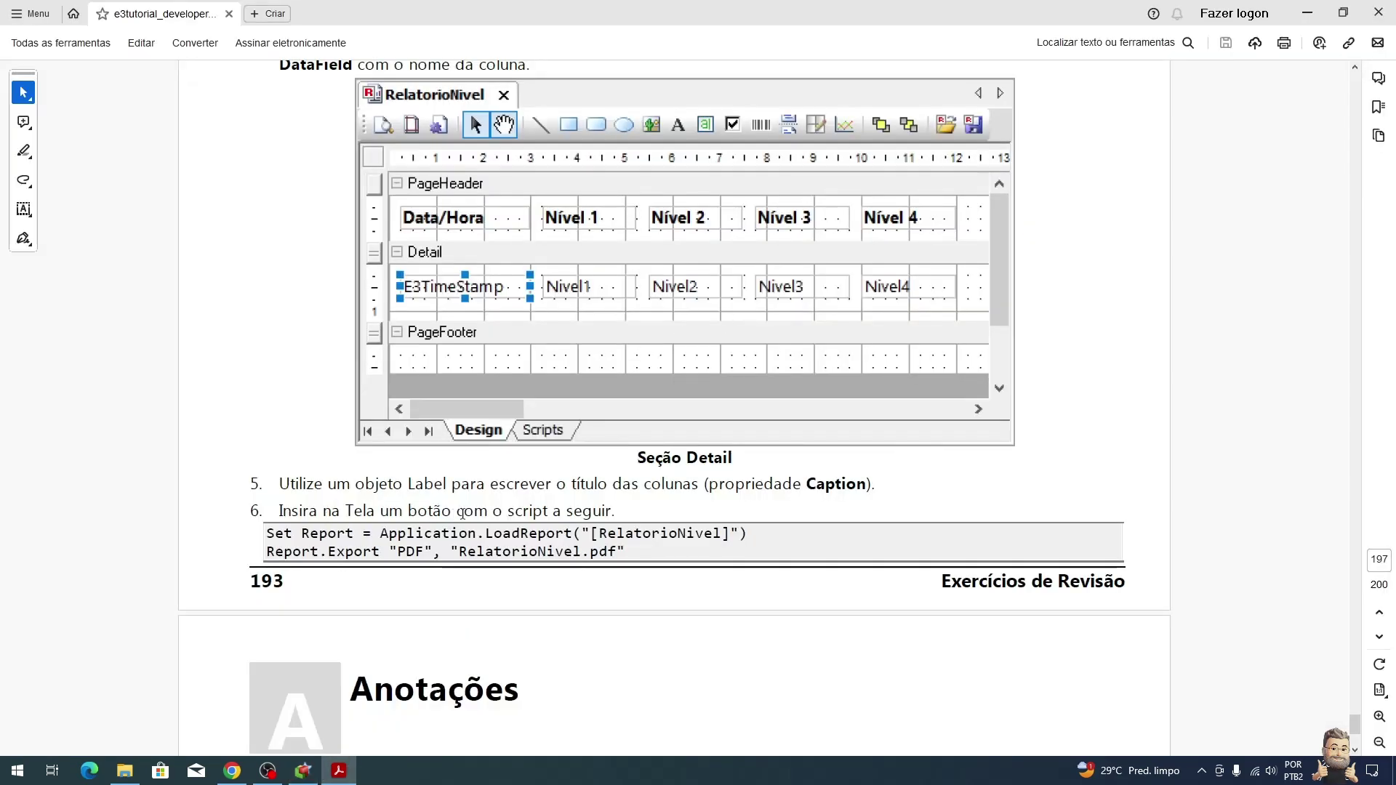
scroll(661, 484, "down", 4)
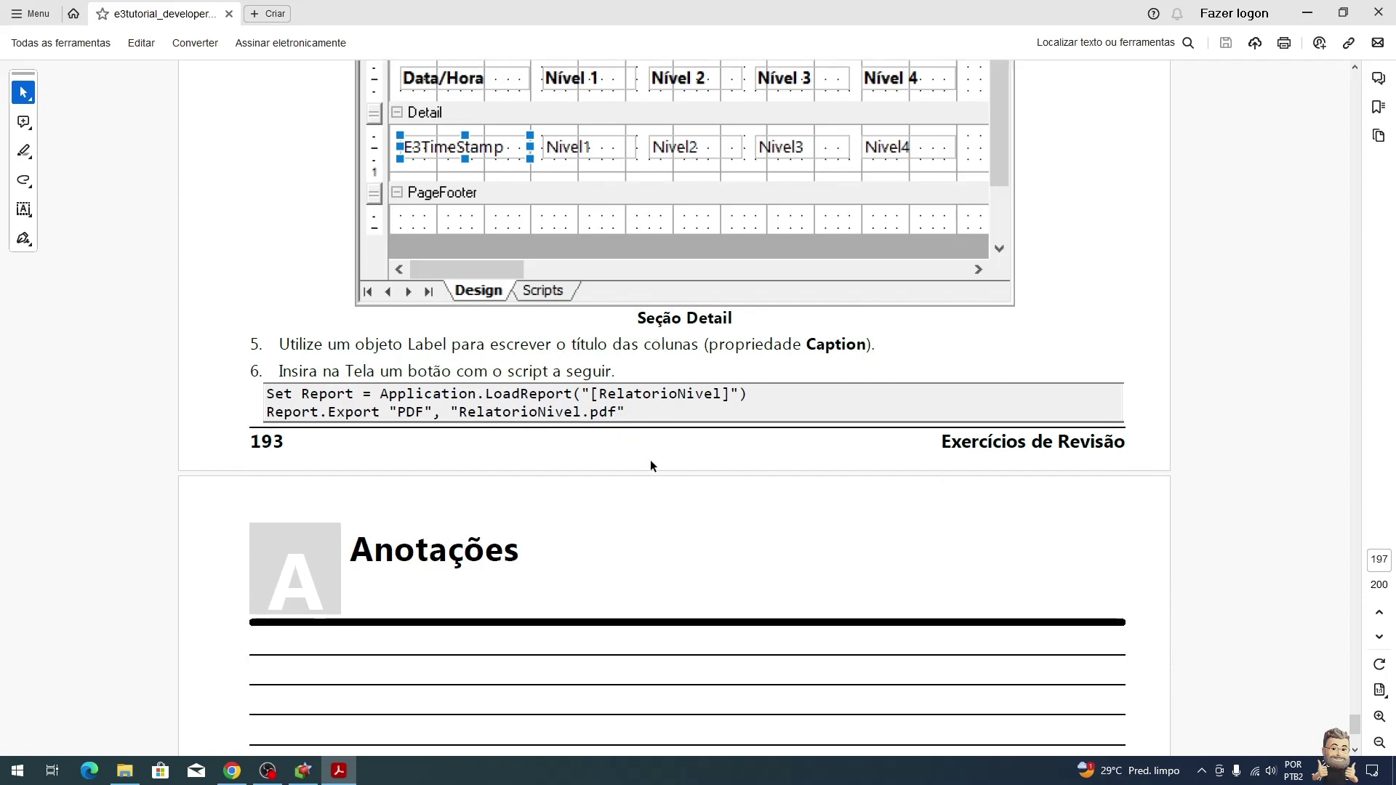
key("alt+Tab")
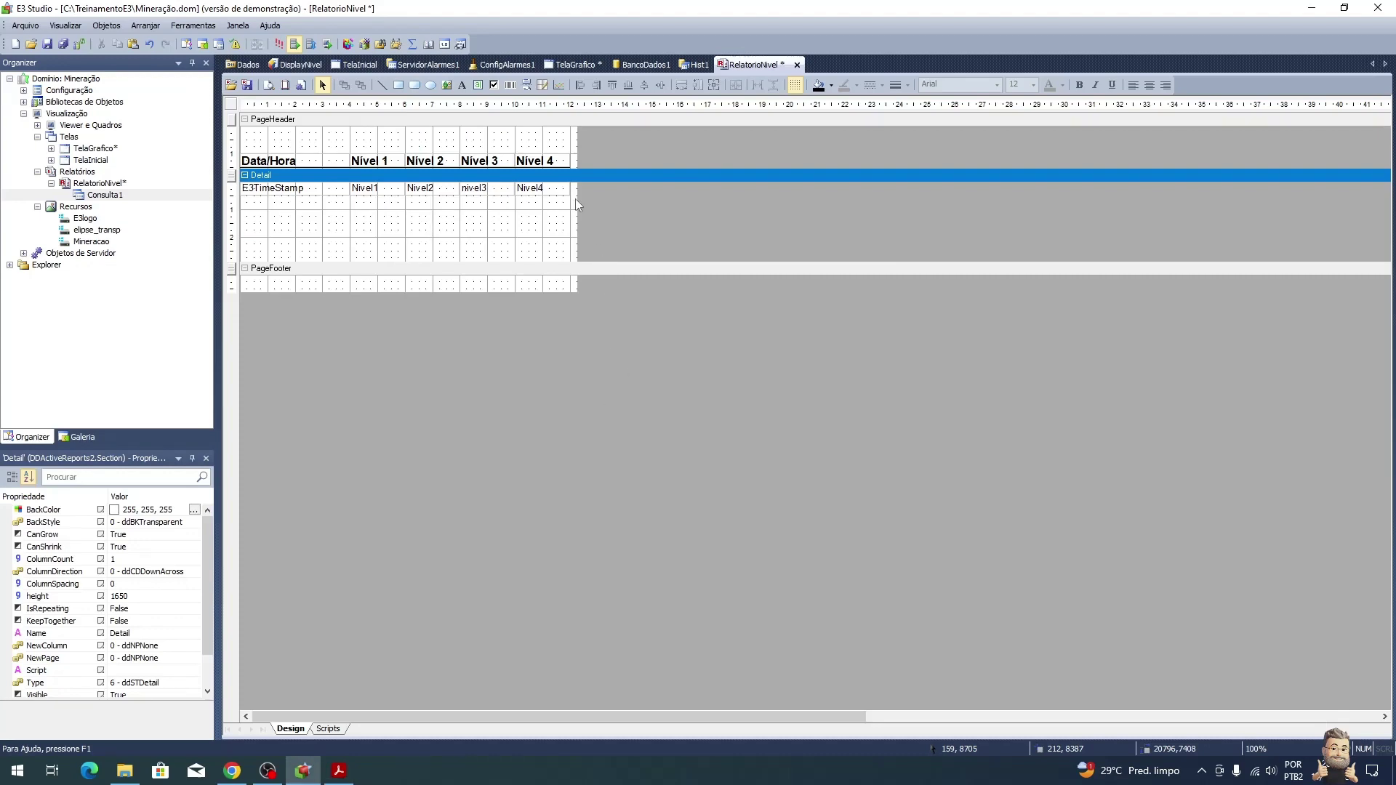
Step: Draw a command button to the right of the chart on TelaGrafico
left_click(367, 65)
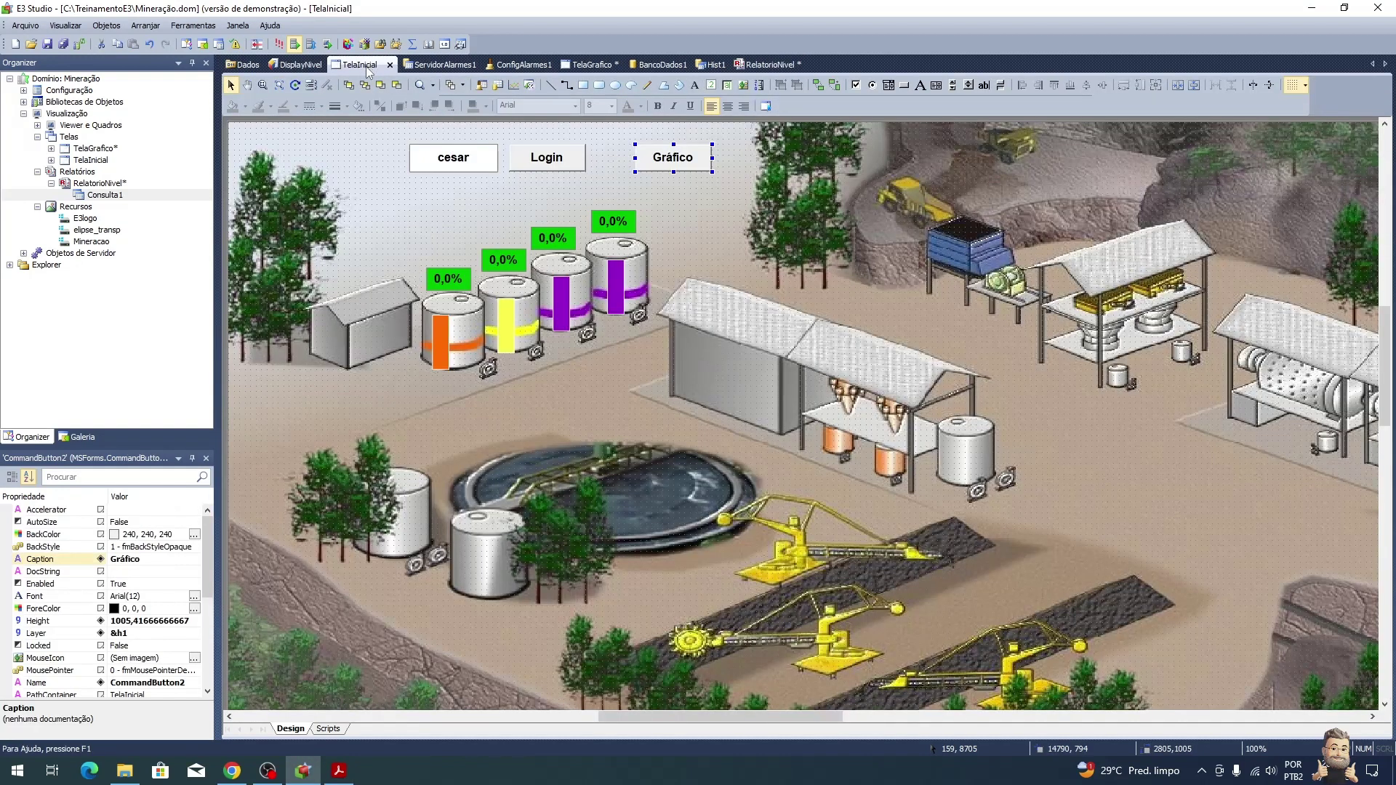
left_click(591, 64)
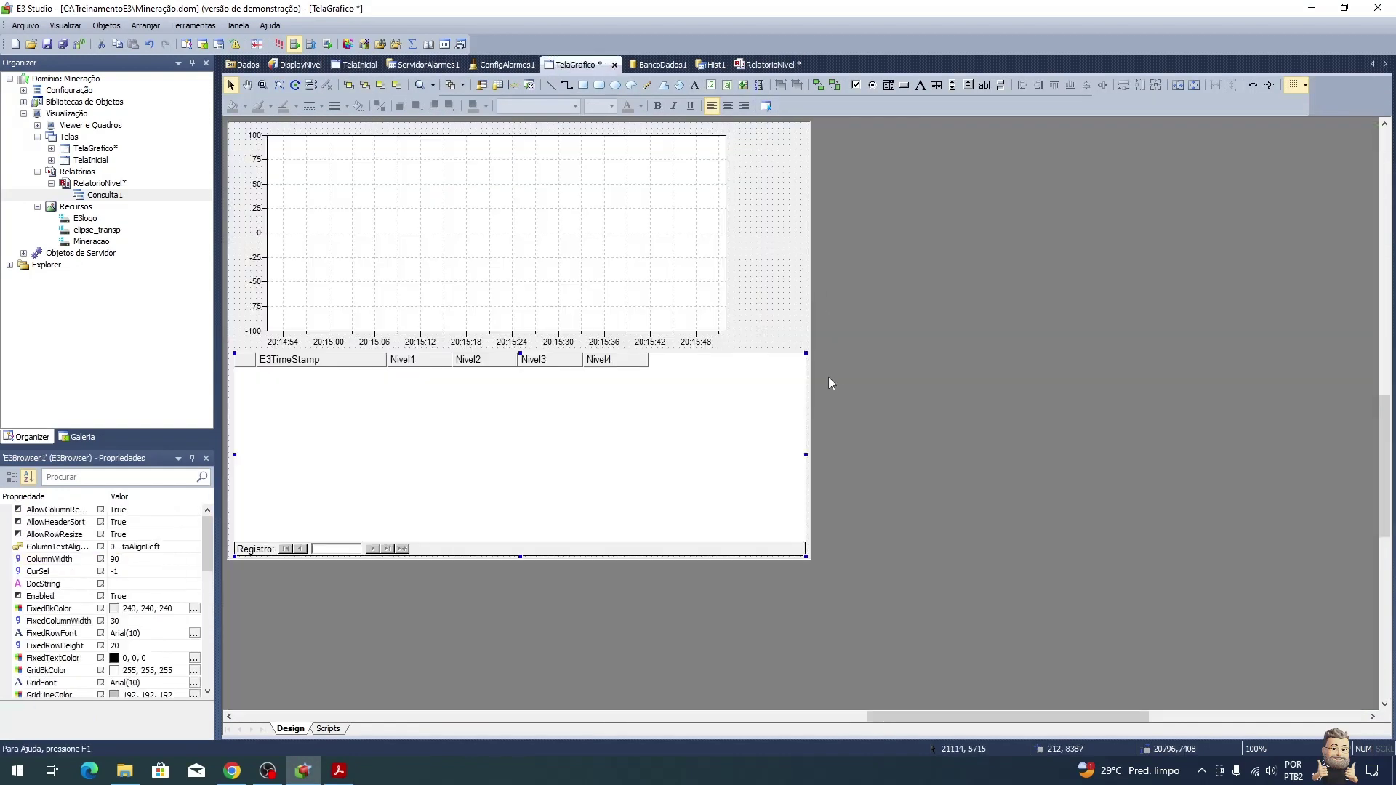
left_click(905, 87)
left_click_drag(739, 309, 804, 342)
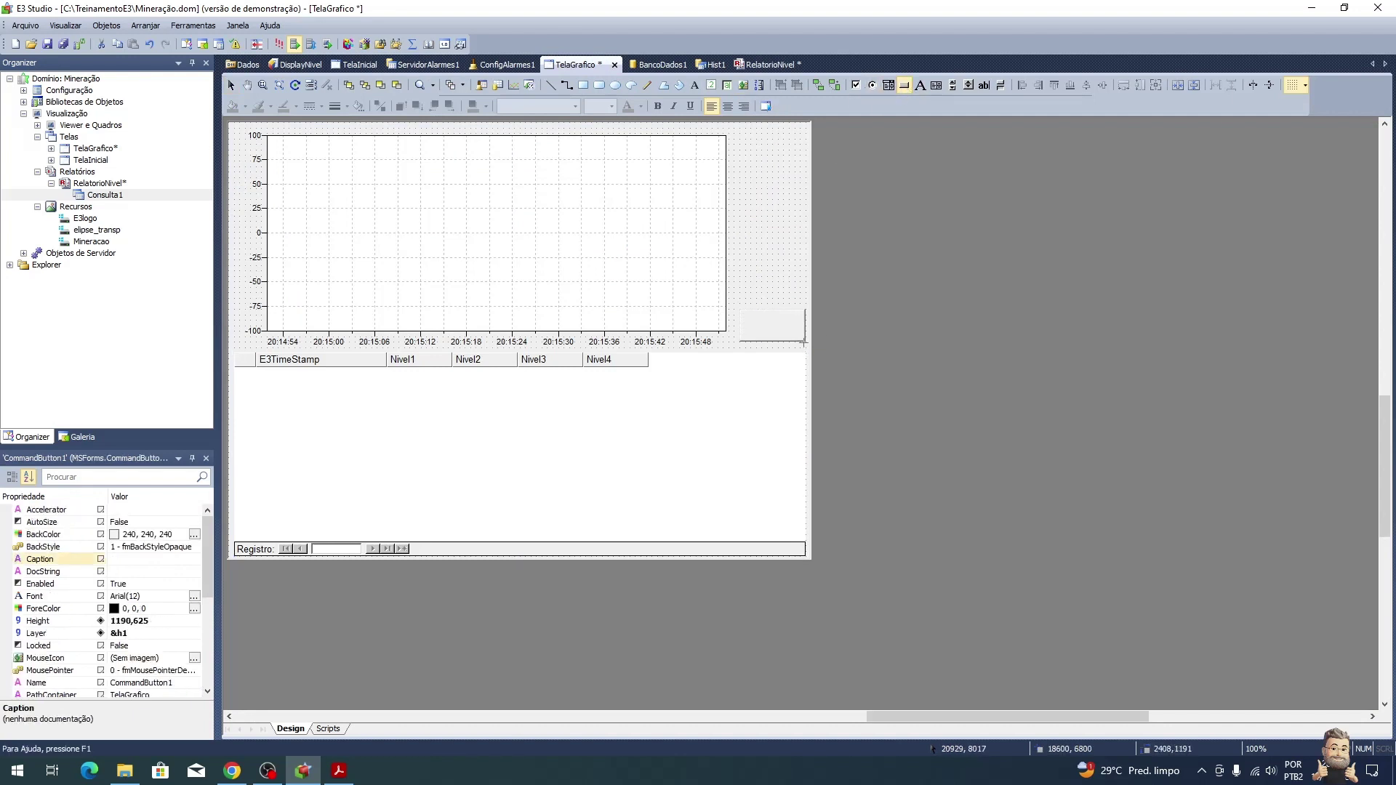
Step: Caption the button Imprimir and open its Click script
left_click(145, 565)
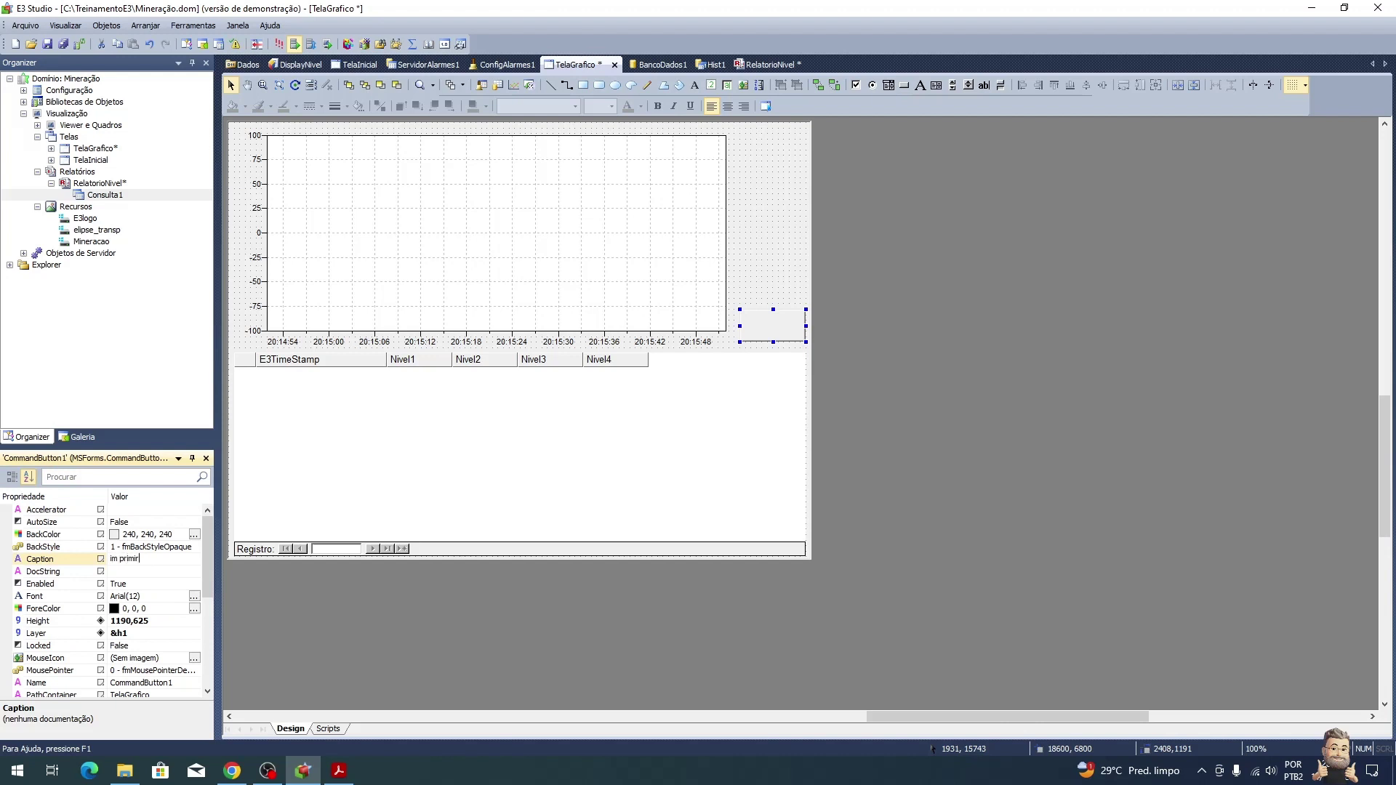
key("BackSpace")
key("BackSpace")
key("BackSpace")
key("BackSpace")
key("BackSpace")
key("BackSpace")
type("Imprimir")
key("Return")
double_click(779, 335)
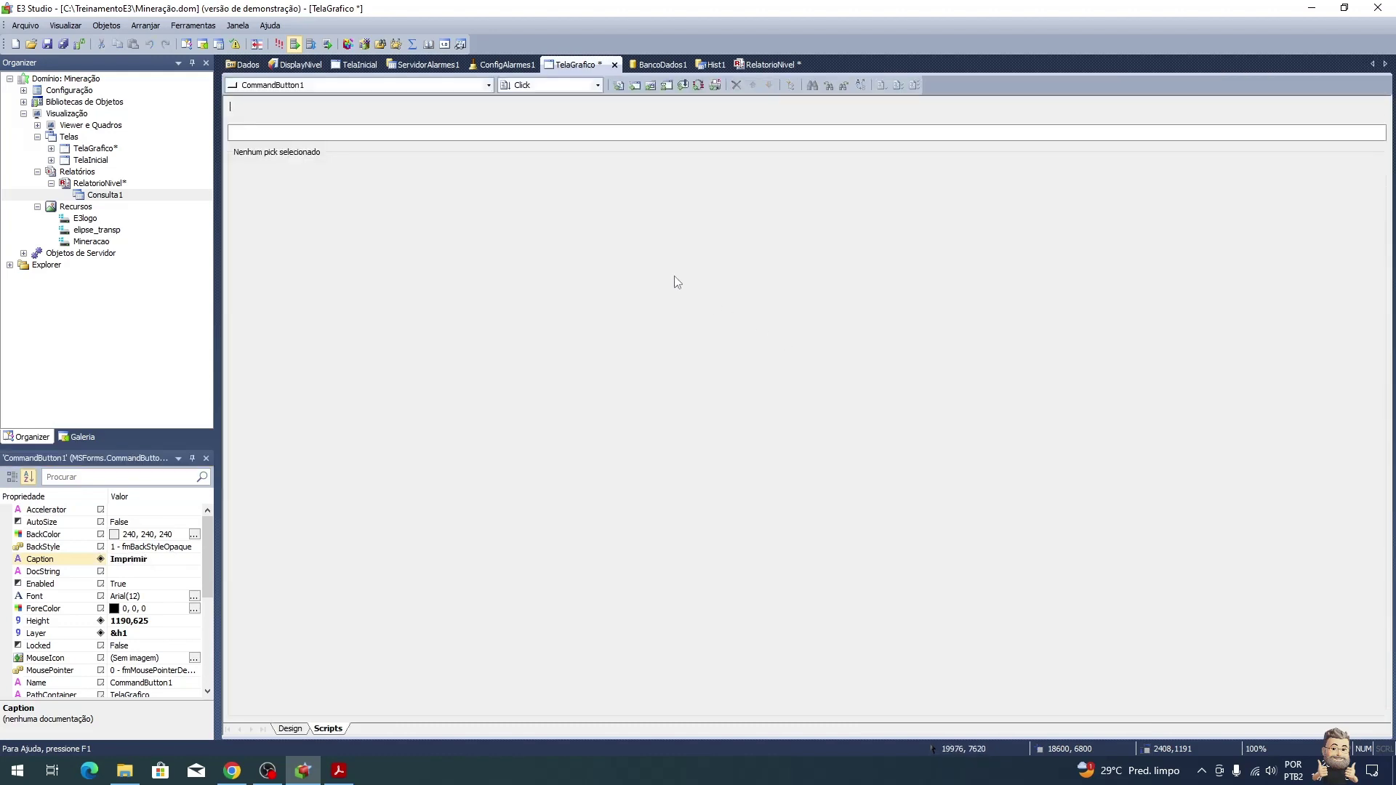
key("alt+Tab")
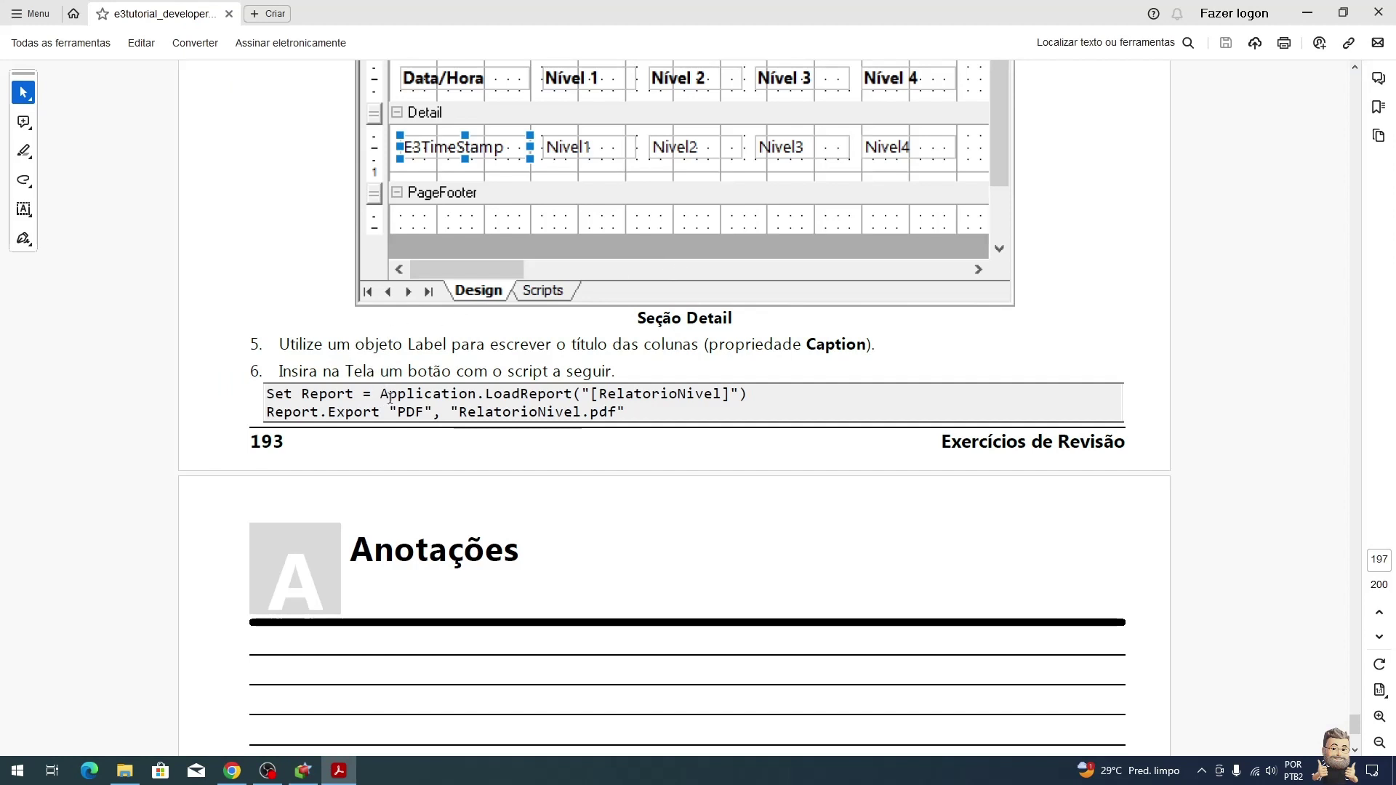
Step: Study the tutorial's Set Report = Application.LoadReport and PDF Export lines, then return to the script
left_click_drag(301, 394, 361, 399)
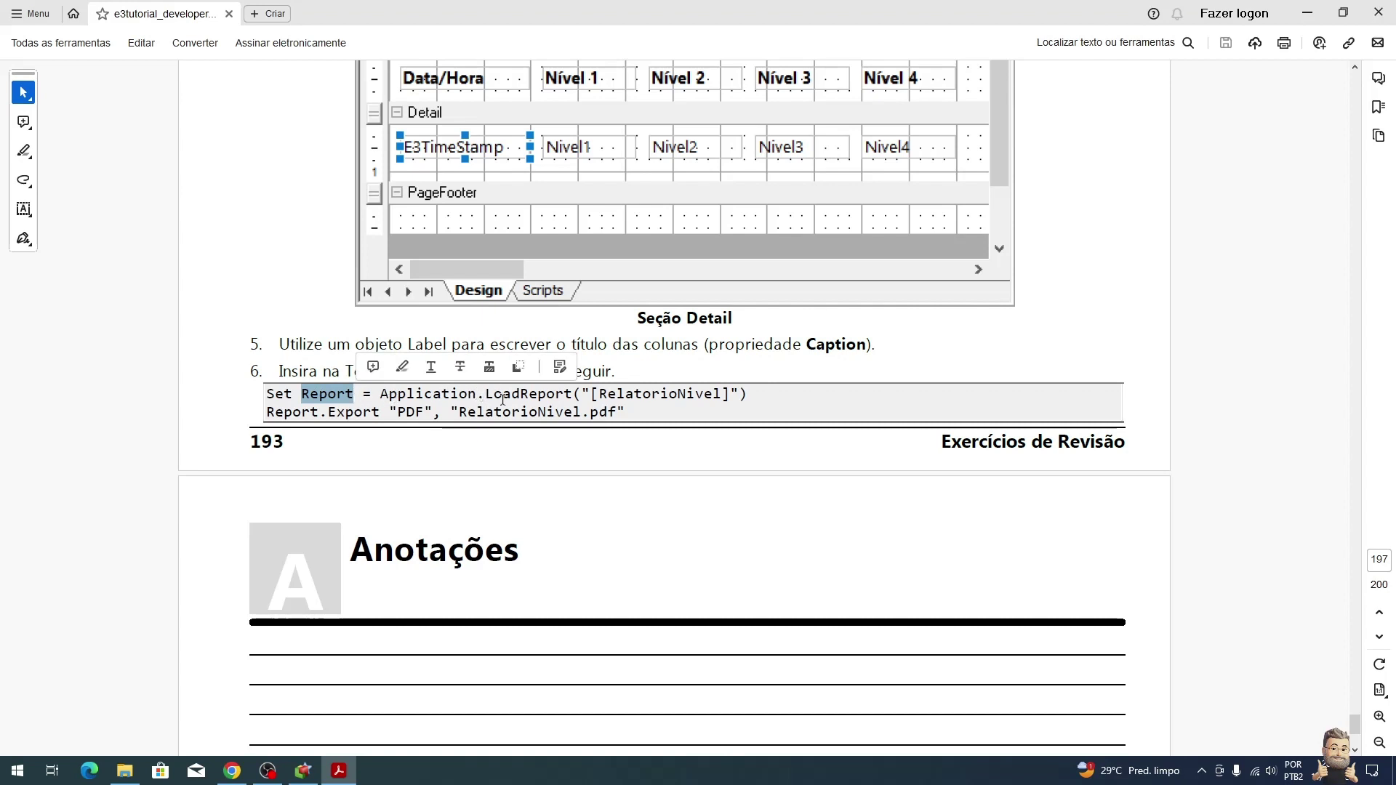
left_click_drag(485, 393, 576, 395)
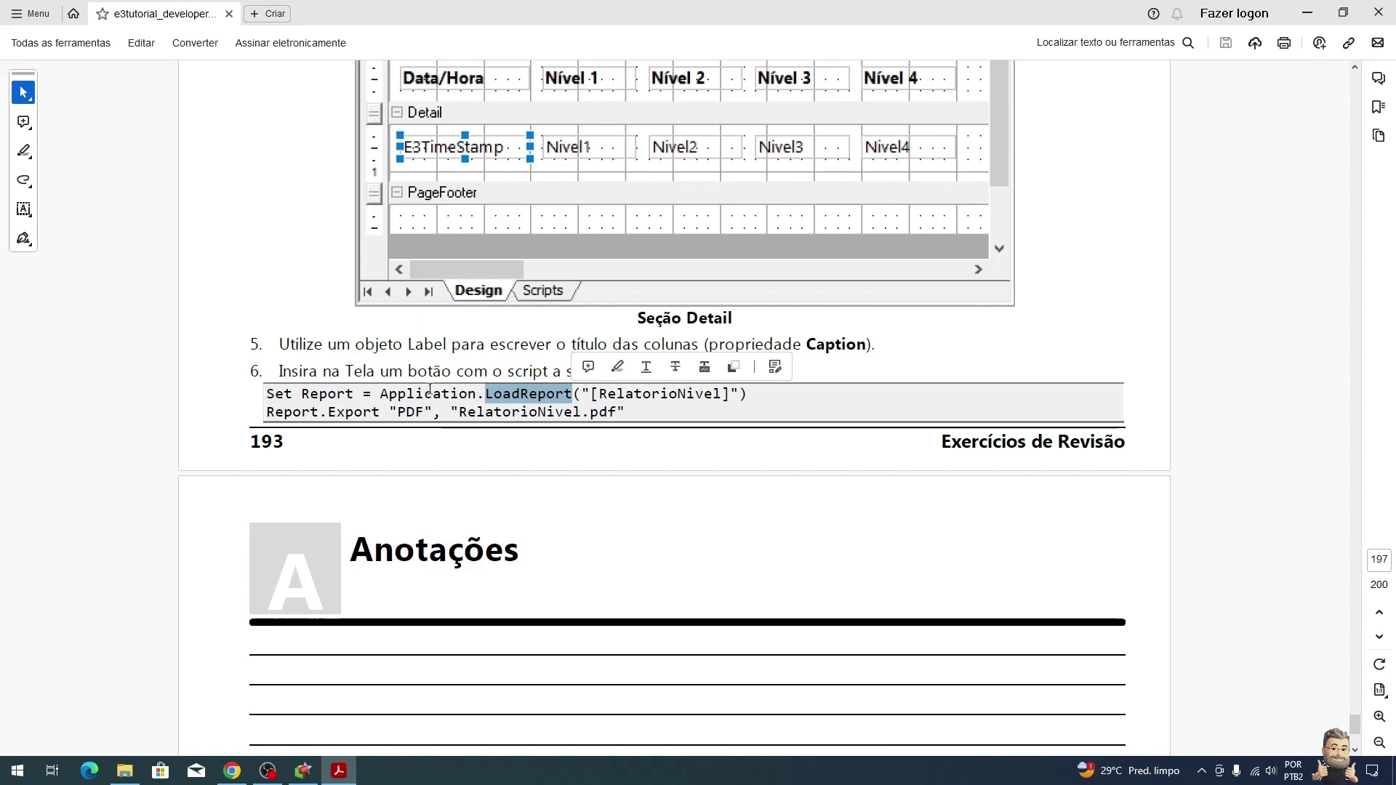
left_click_drag(386, 394, 468, 393)
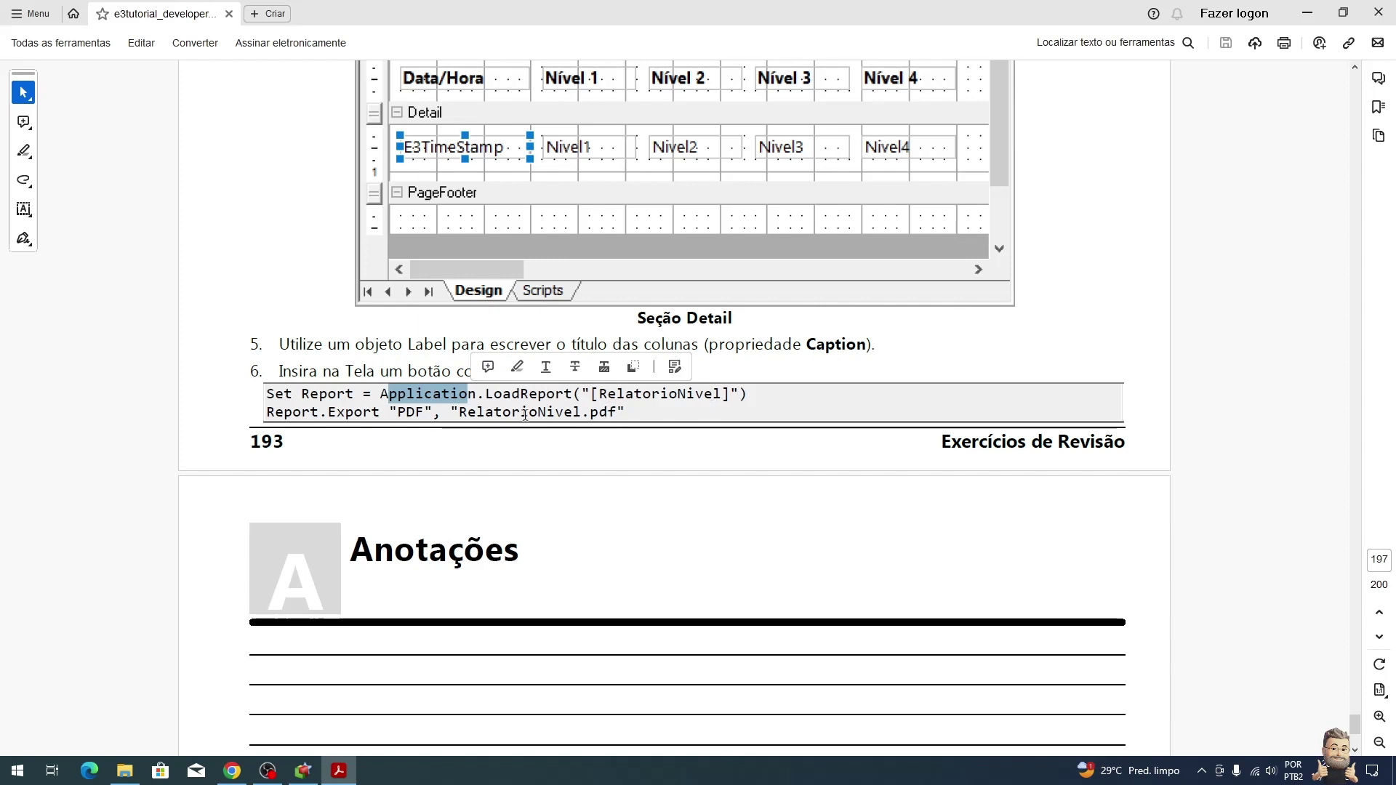
left_click_drag(302, 393, 359, 383)
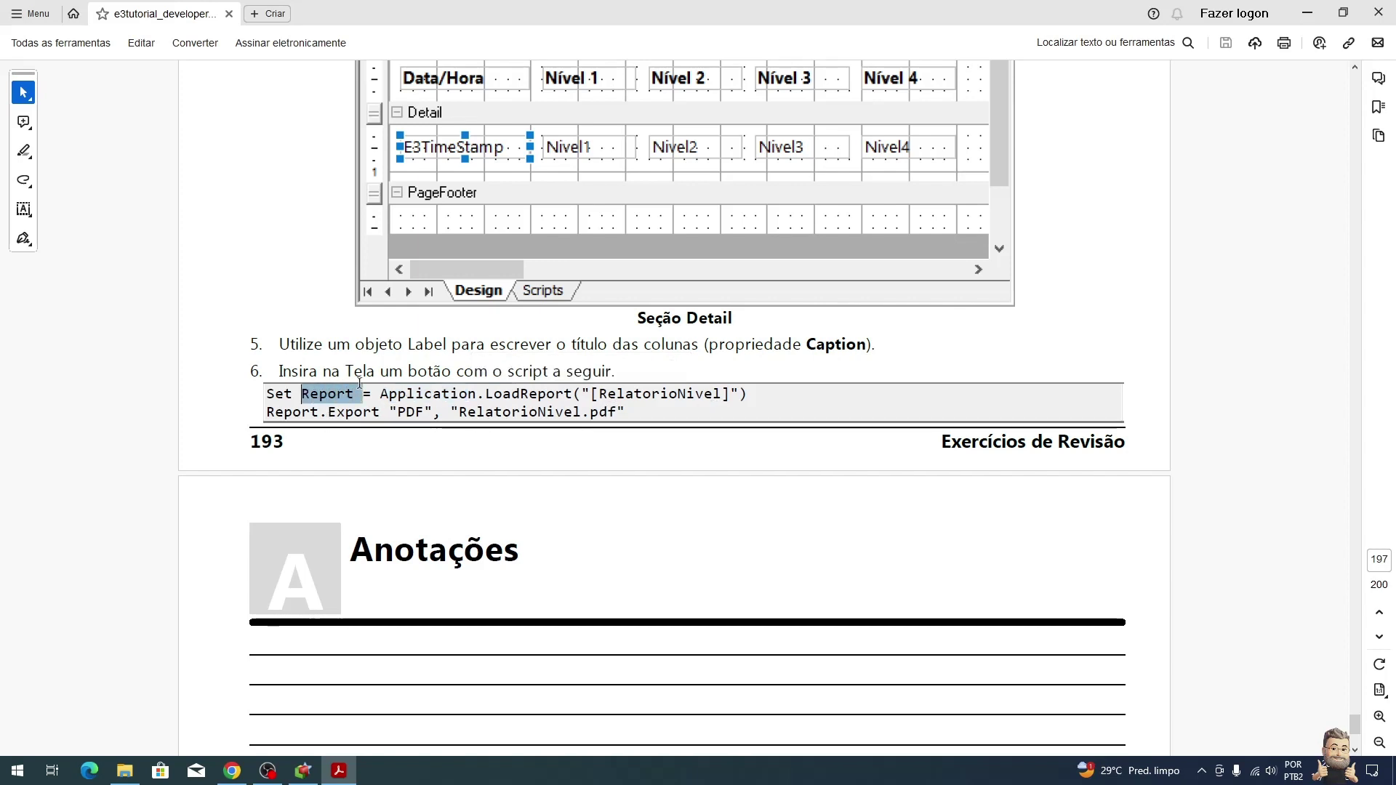
left_click(350, 405)
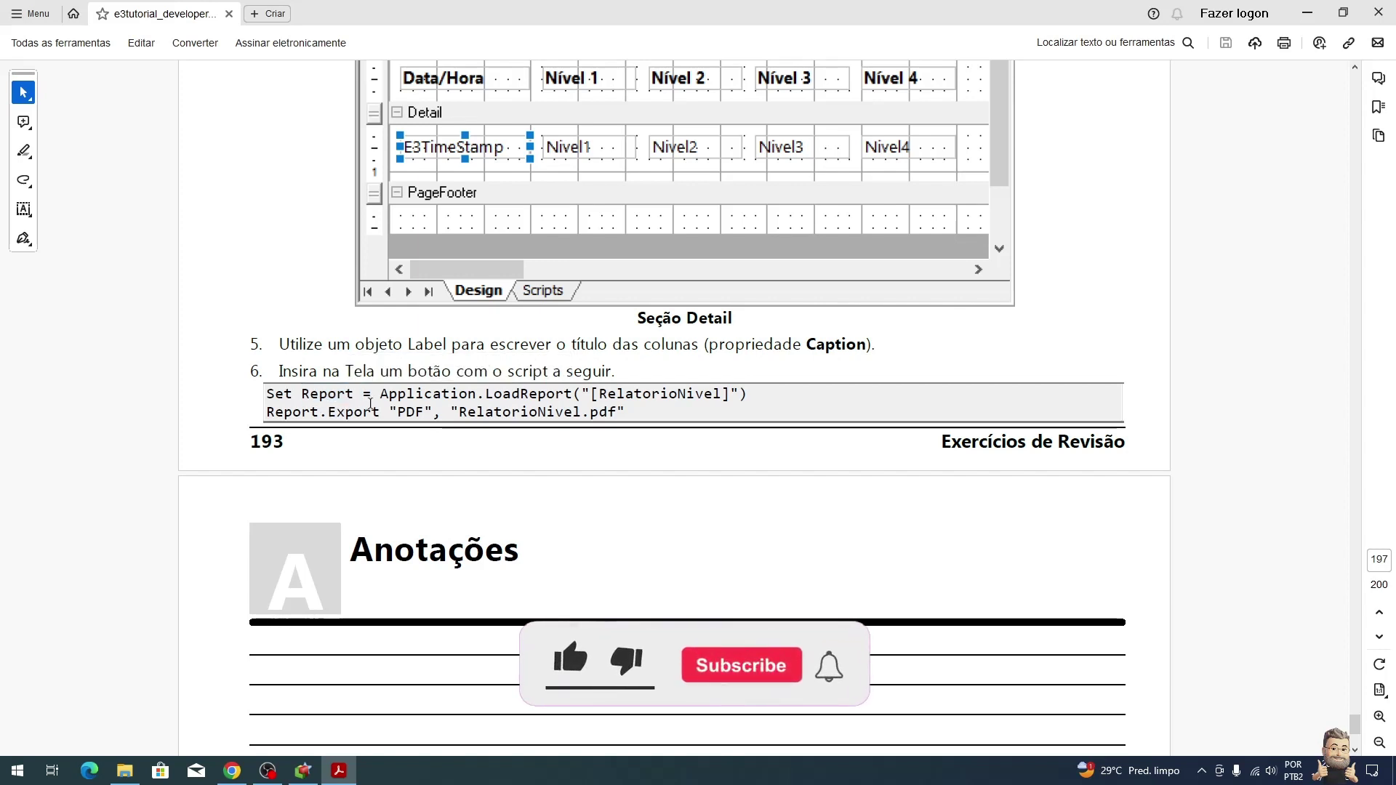
left_click_drag(388, 412, 433, 412)
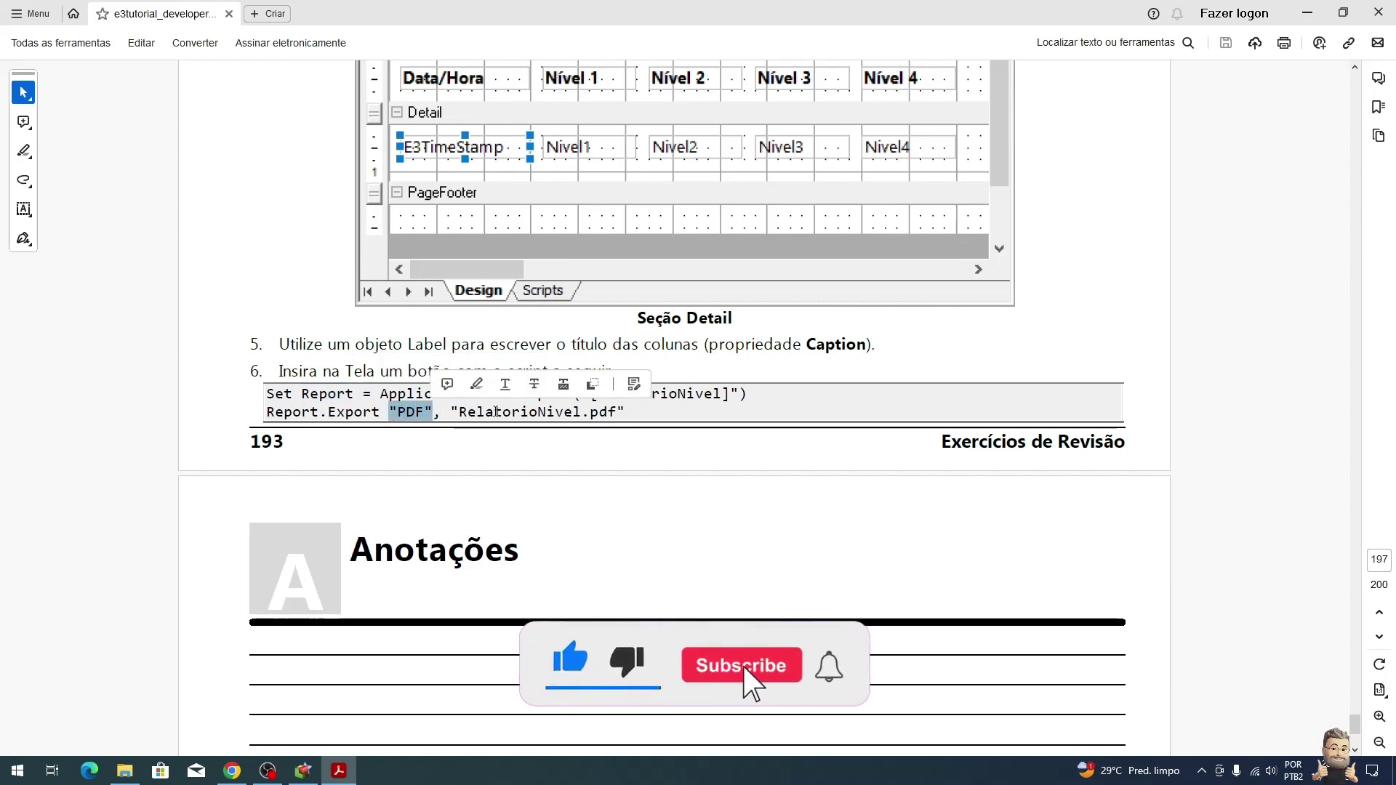
left_click(624, 412)
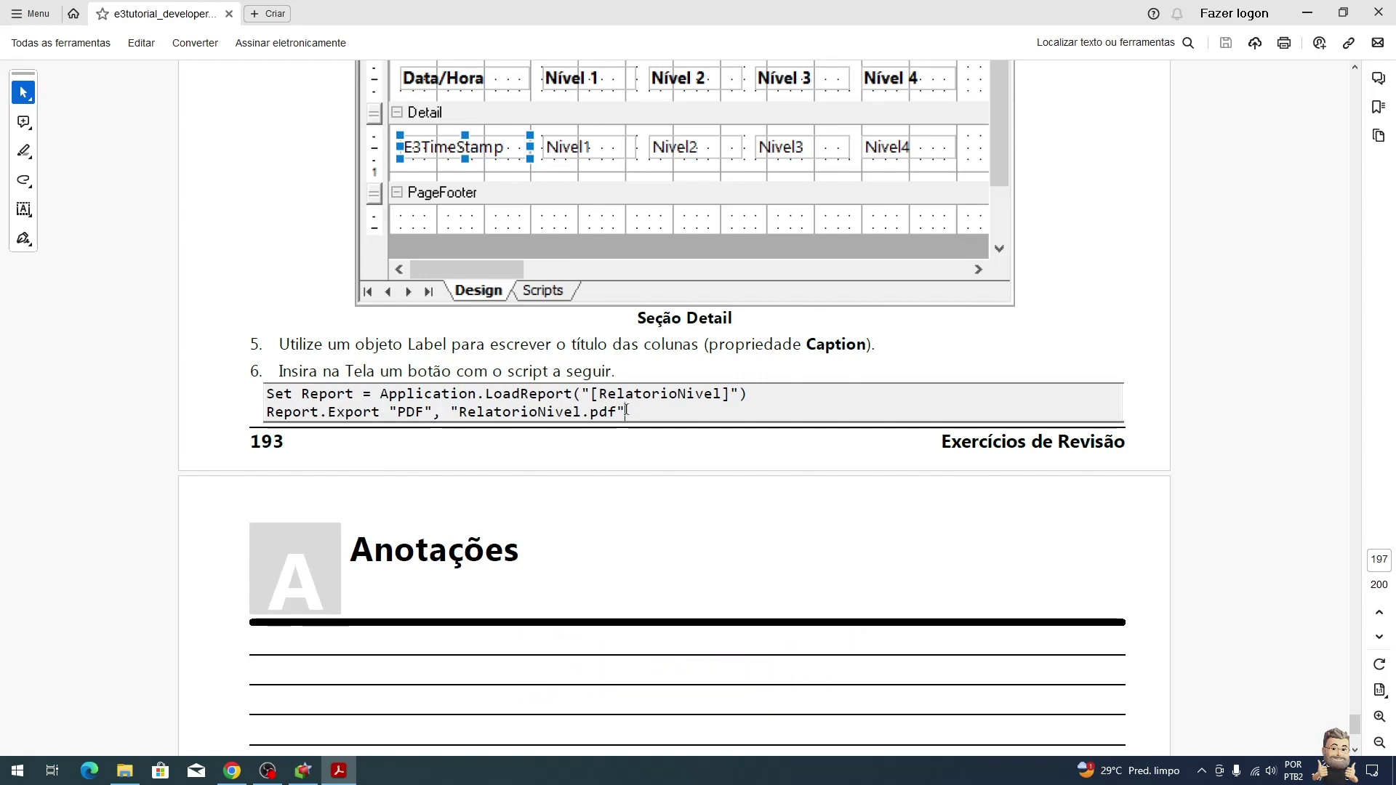
key("alt+Tab")
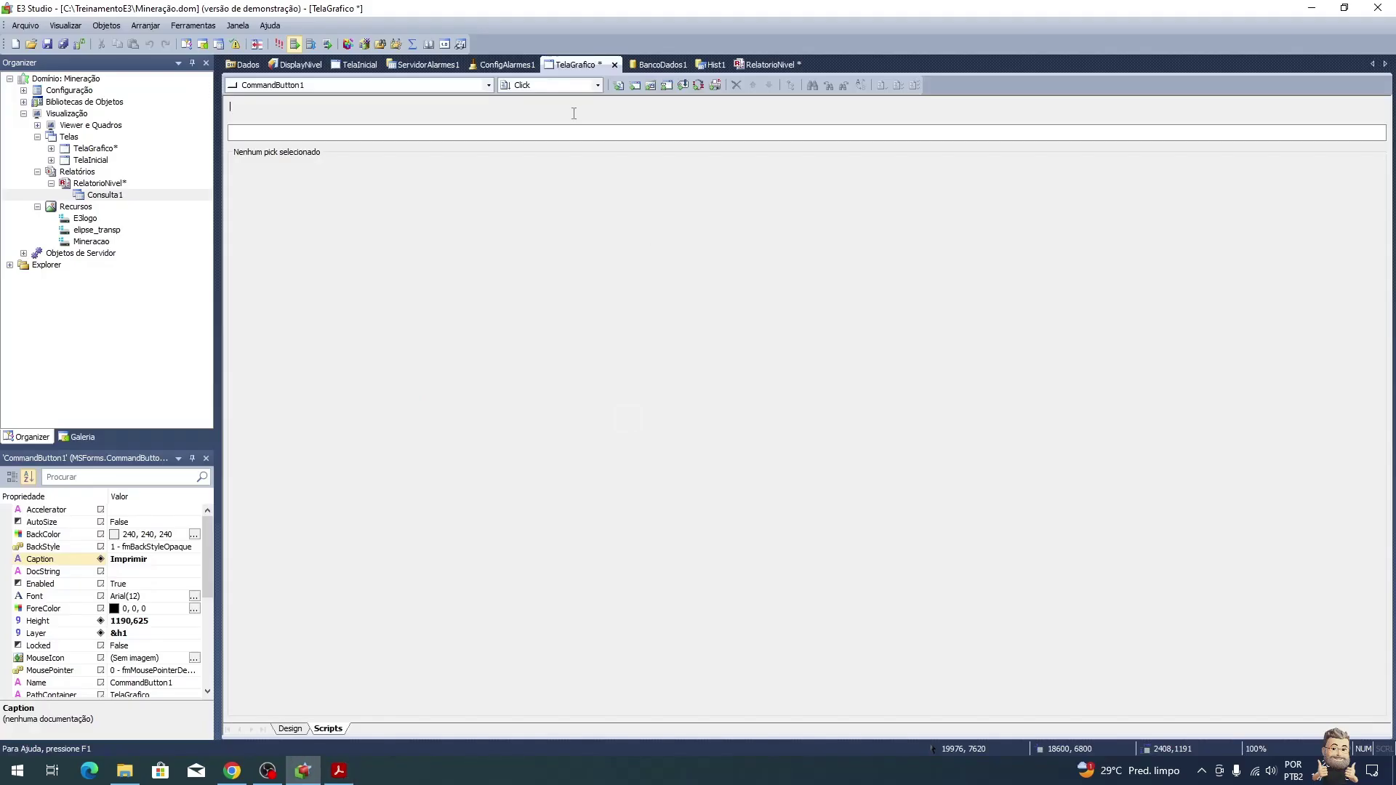
Step: Insert the Viewer's LoadReport method call into the Click procedure from AppBrowser
left_click(619, 86)
left_click(791, 86)
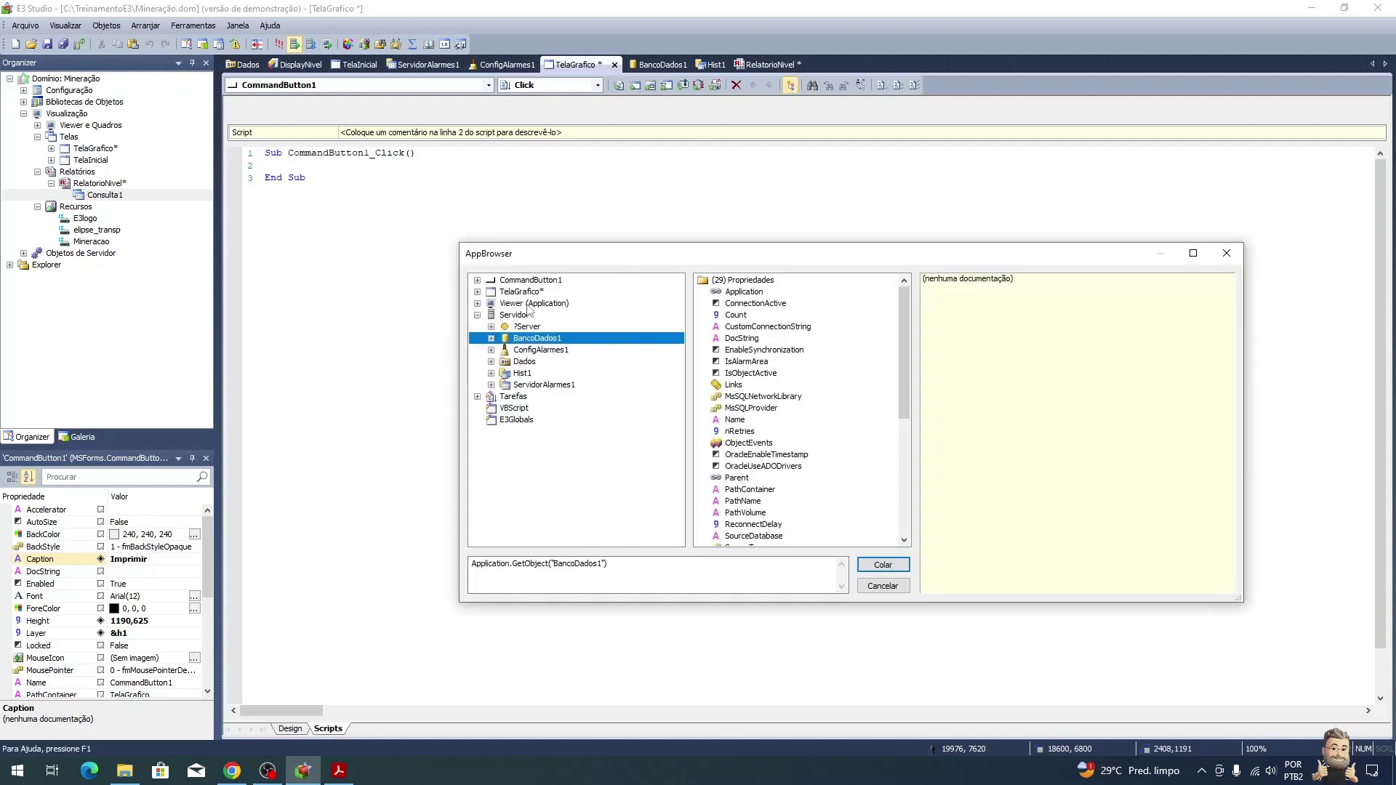
left_click(528, 304)
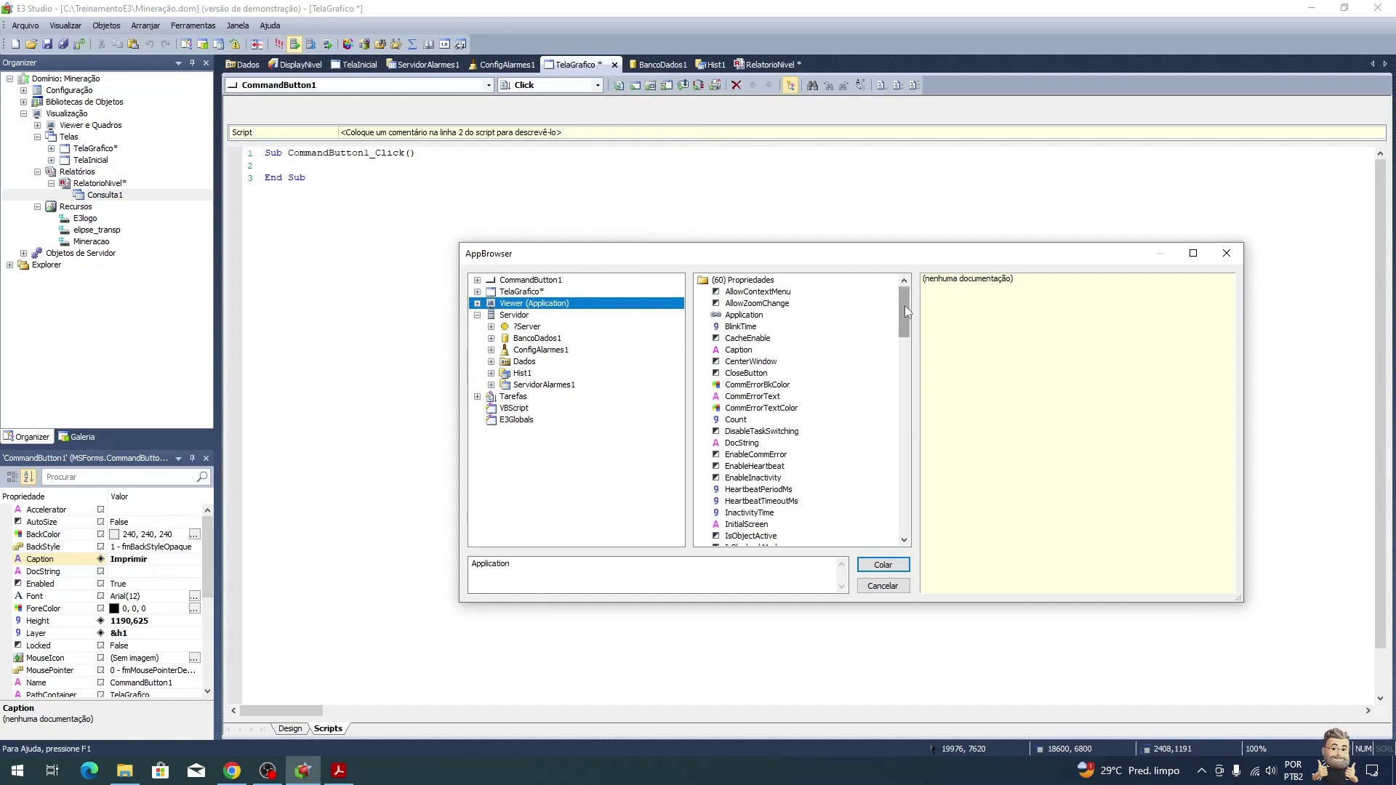
left_click_drag(904, 311, 903, 491)
left_click(747, 374)
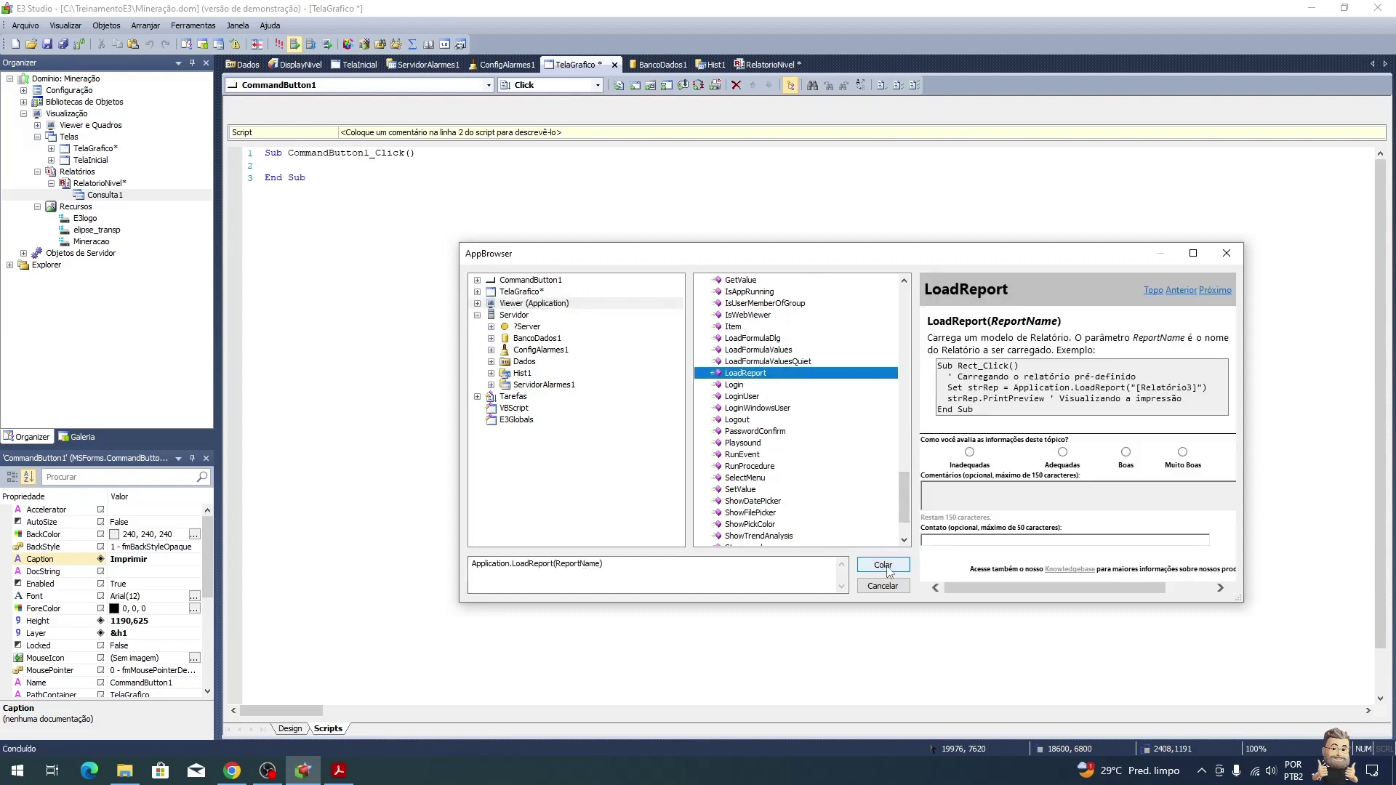
left_click(882, 565)
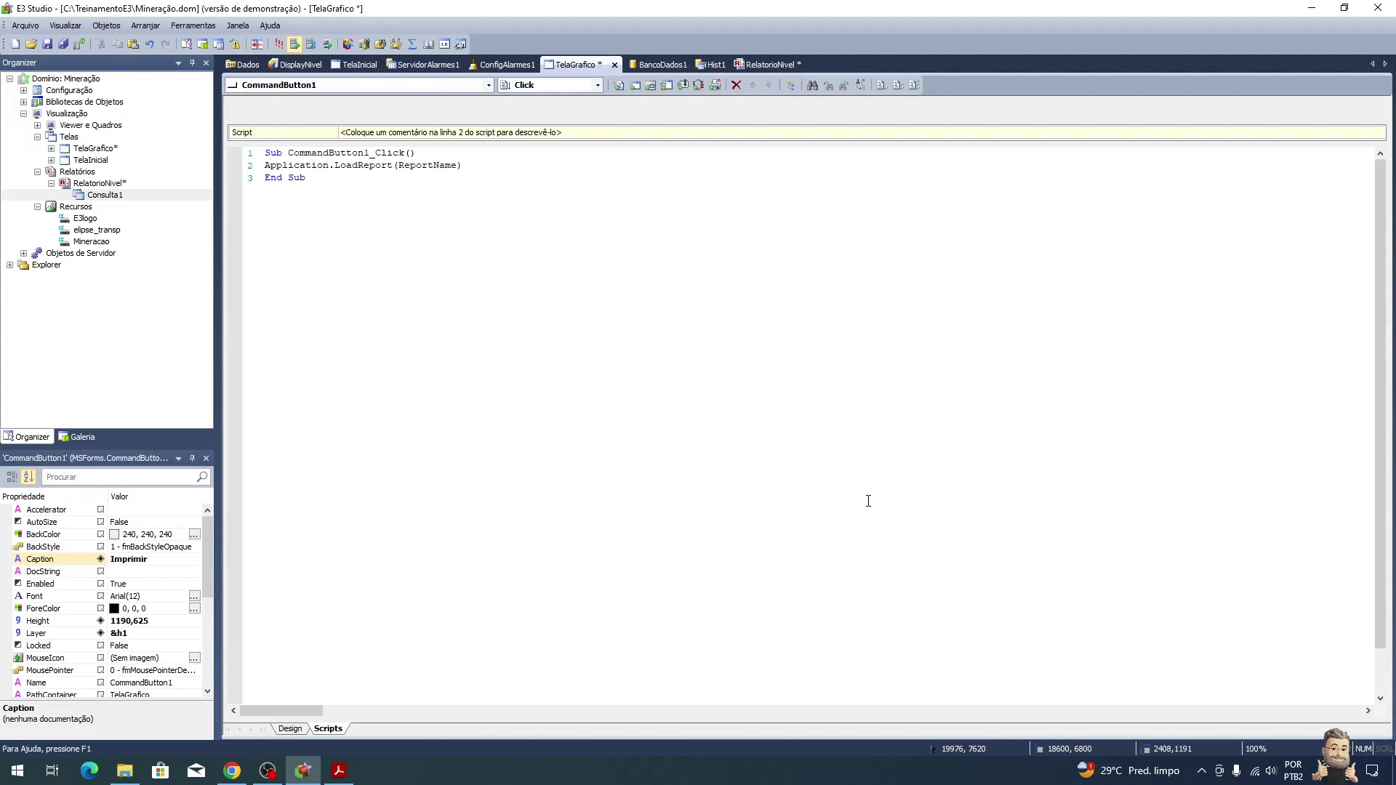
Step: Replace the ReportName argument with "RelatorioNivel", verifying the report's name in the Organizer
key("Left")
key("ctrl+shift+Left")
type("\"RelatorioNivel")
left_click(95, 185)
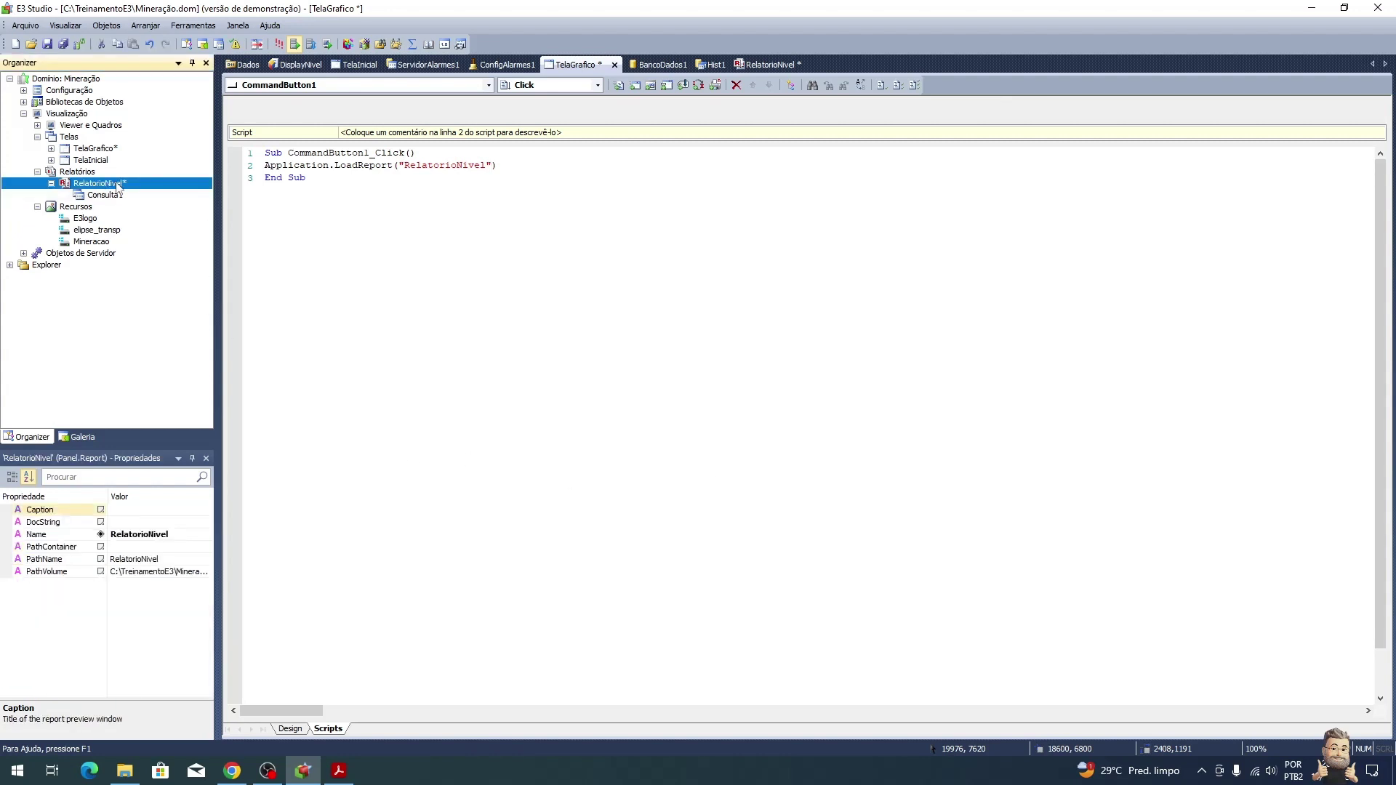
left_click(430, 166)
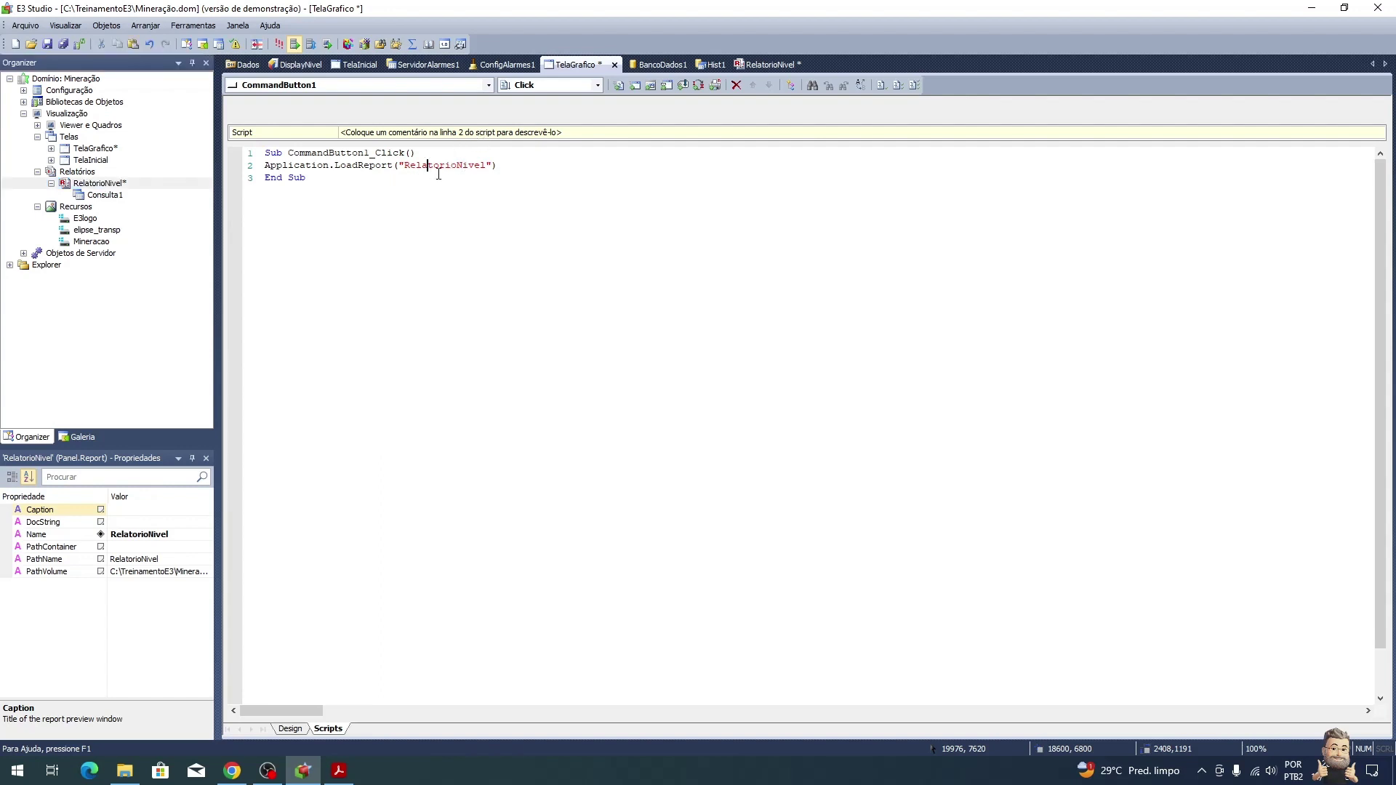
Step: Begin line 2 of the script with 'Set Relatorio =' and add an empty line after it
left_click(267, 166)
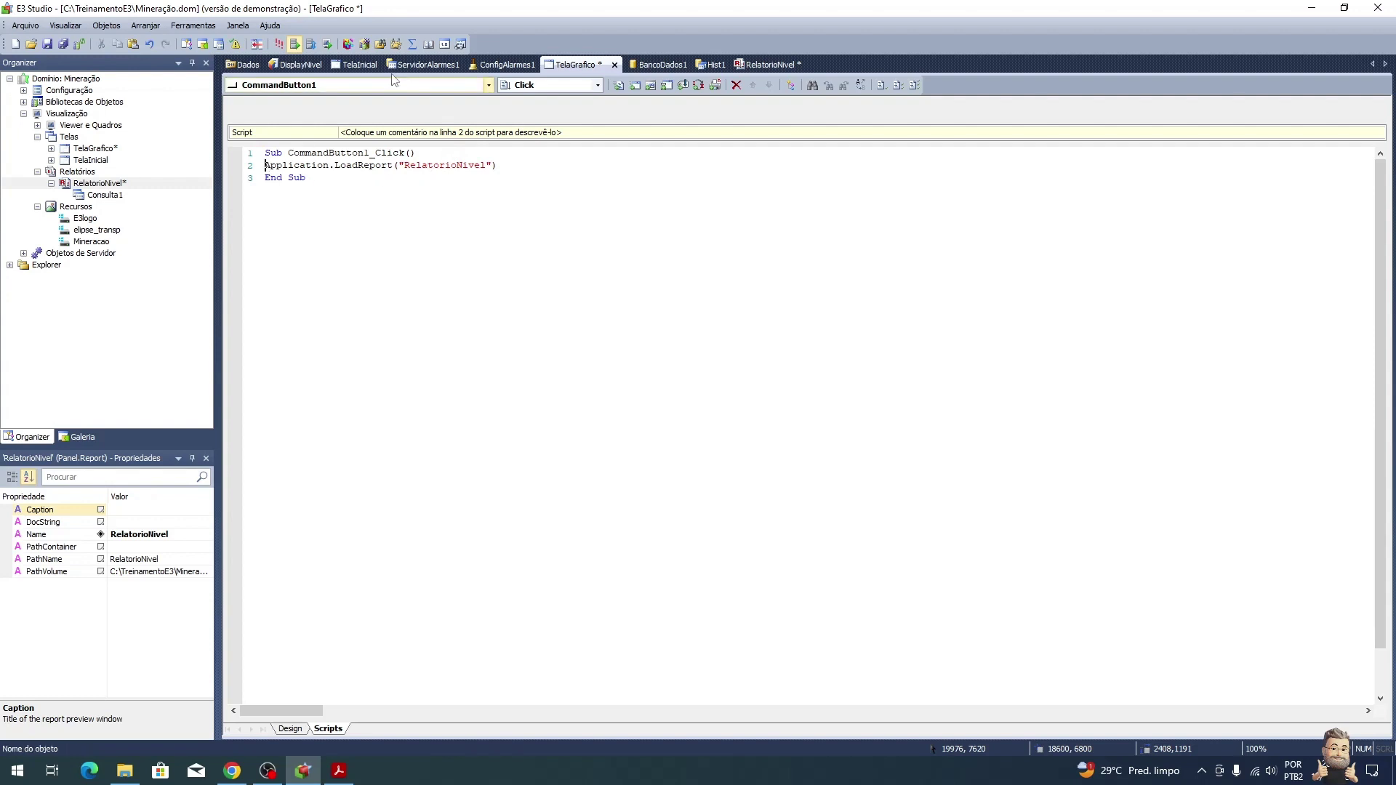
type("Sret")
key("BackSpace")
key("BackSpace")
key("BackSpace")
type("et")
type(" Re")
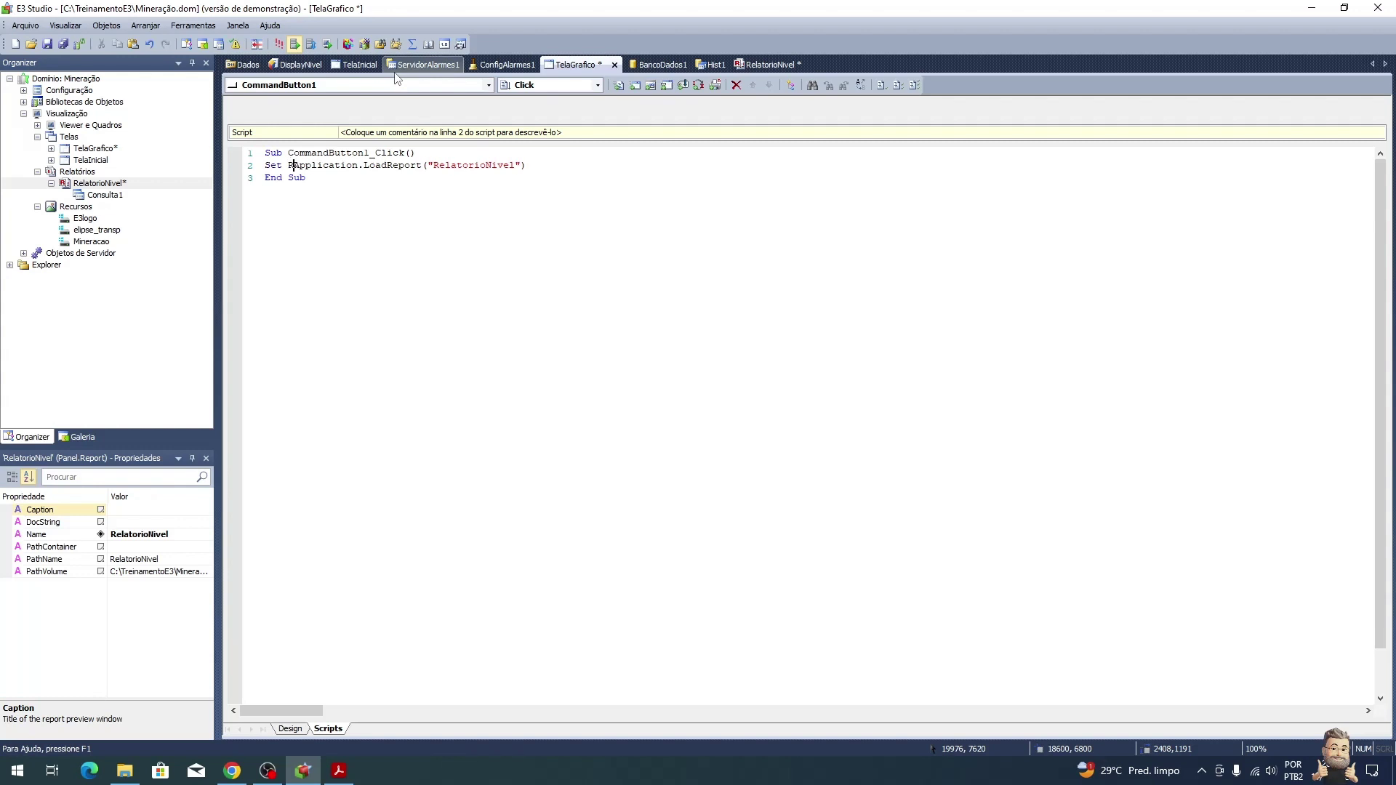
type("latorio")
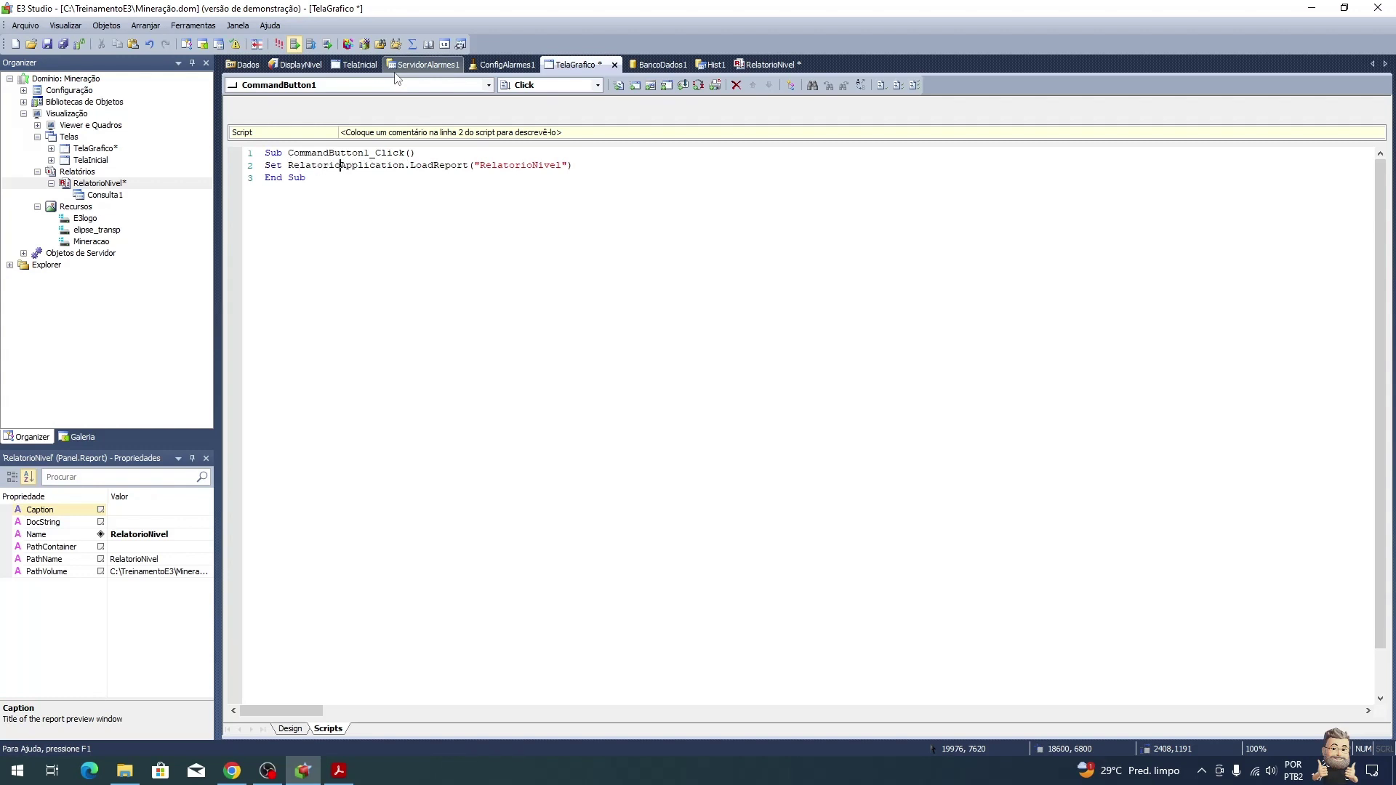
type(" =")
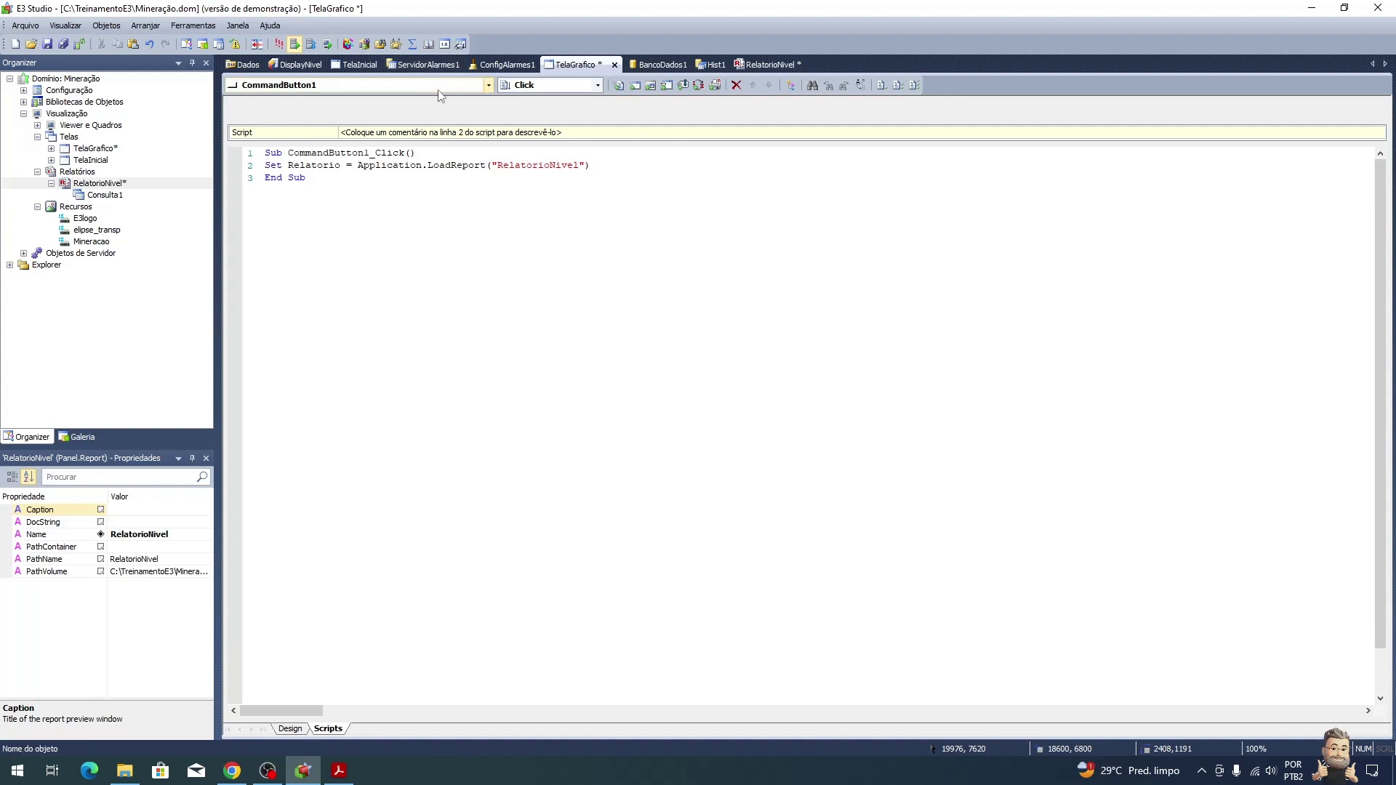
left_click(617, 166)
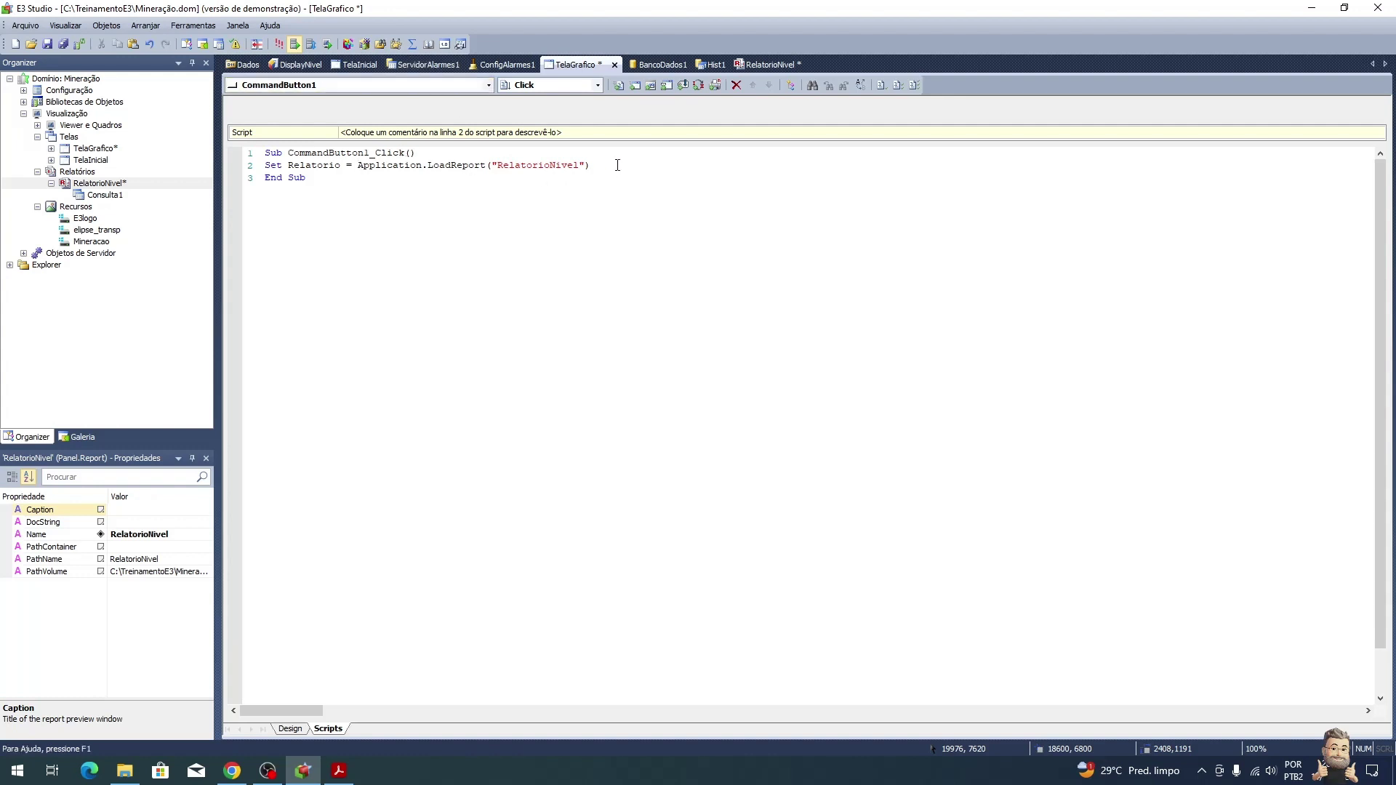
key("Return")
Step: Paste the Tarefas > Carregar Relatório > RelatorioNivel Export call into the script from AppBrowser
key("alt+Tab")
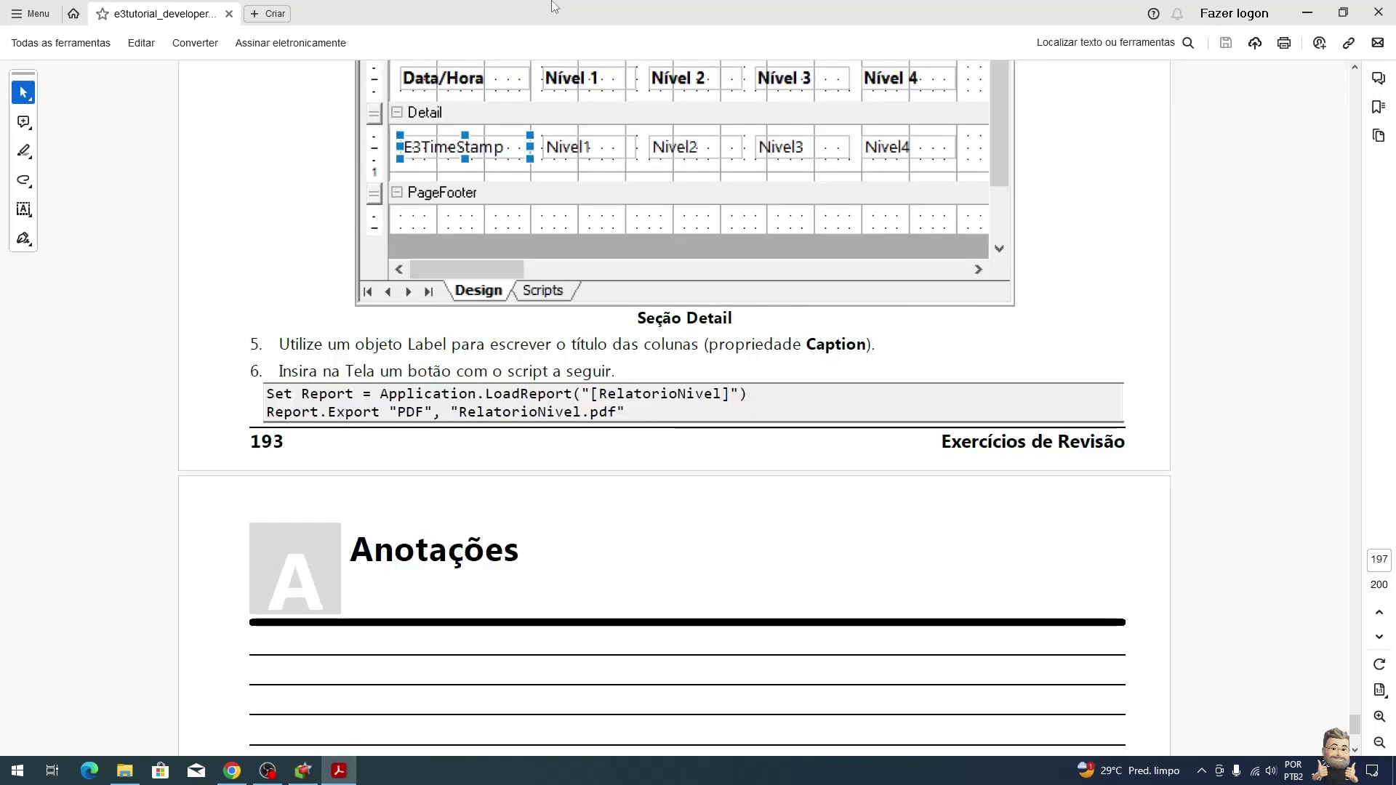
double_click(331, 412)
key("alt+Tab")
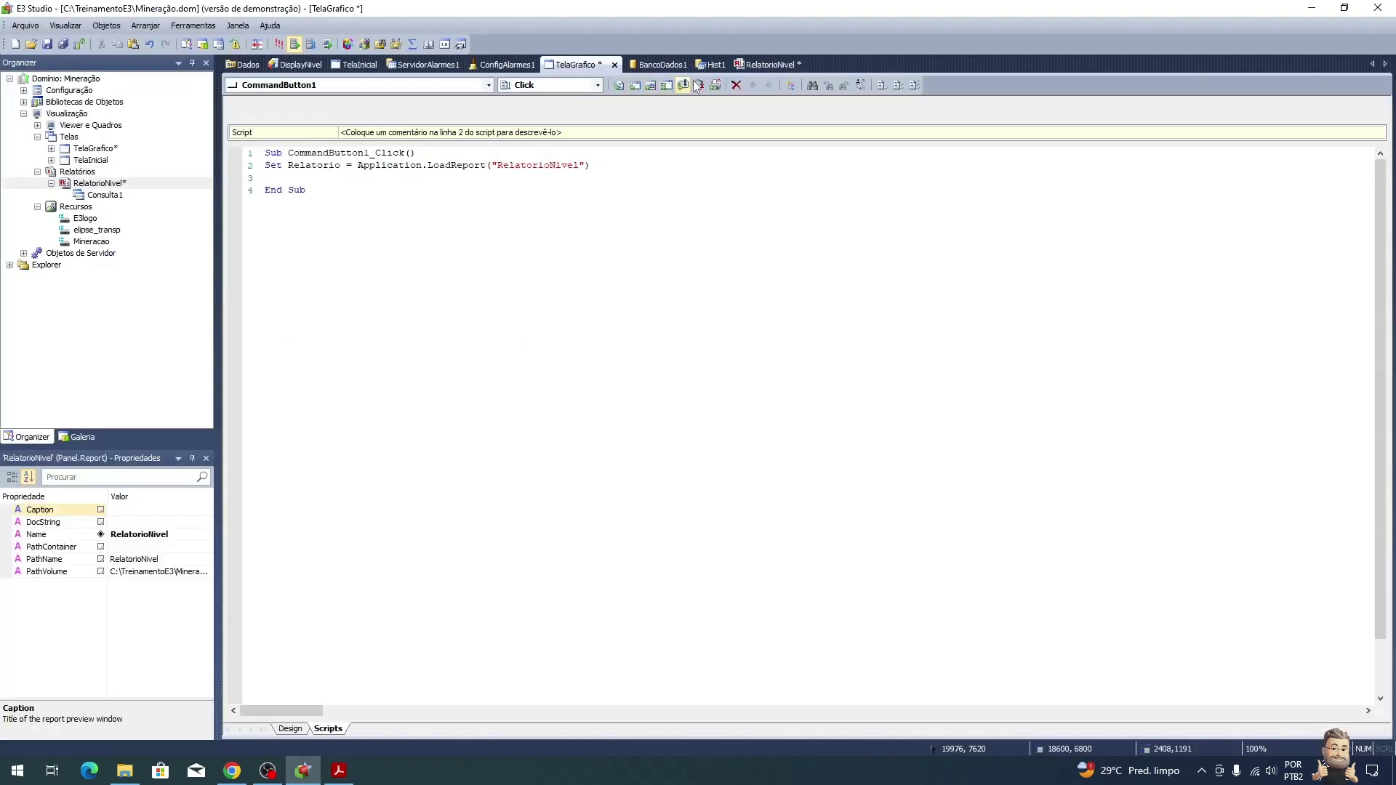
left_click(791, 85)
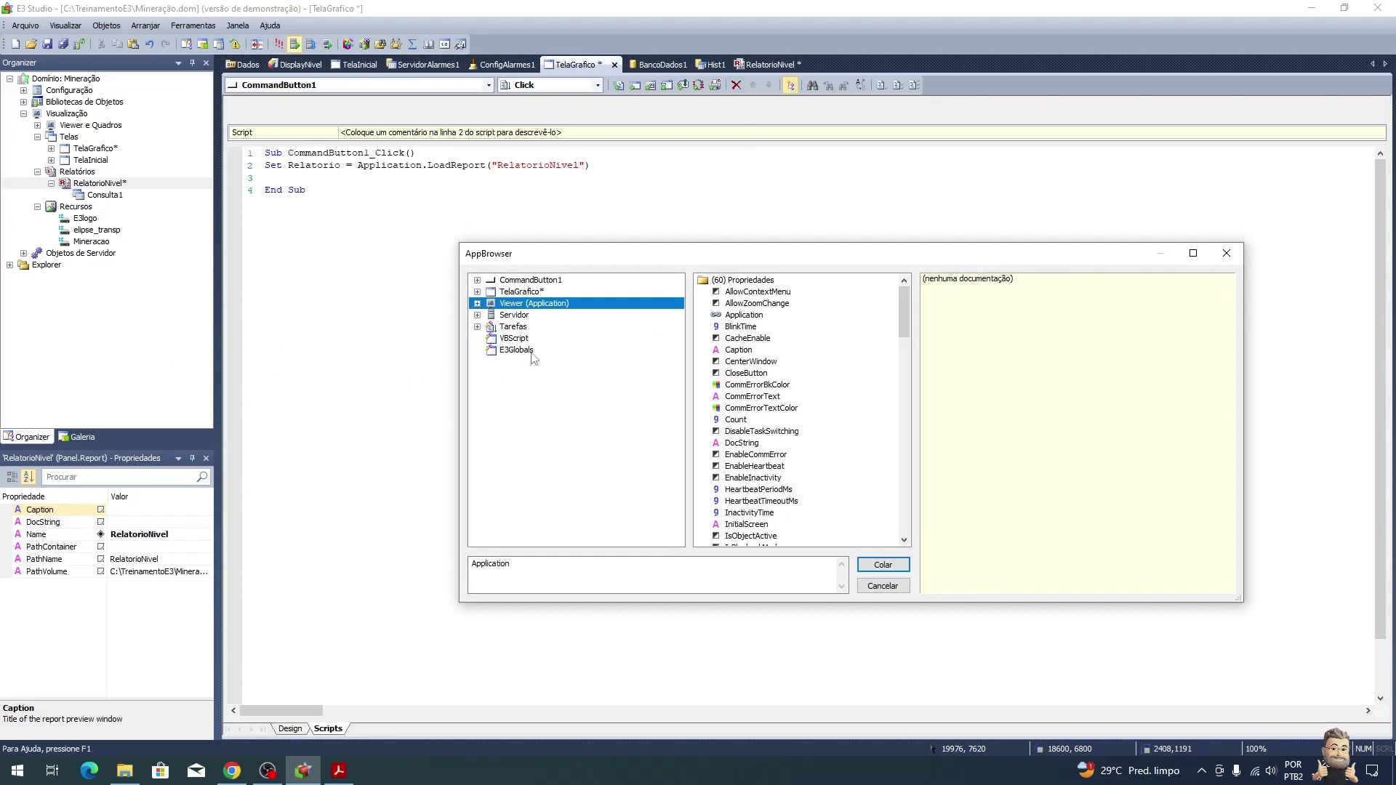
left_click(477, 326)
left_click(491, 350)
left_click(553, 361)
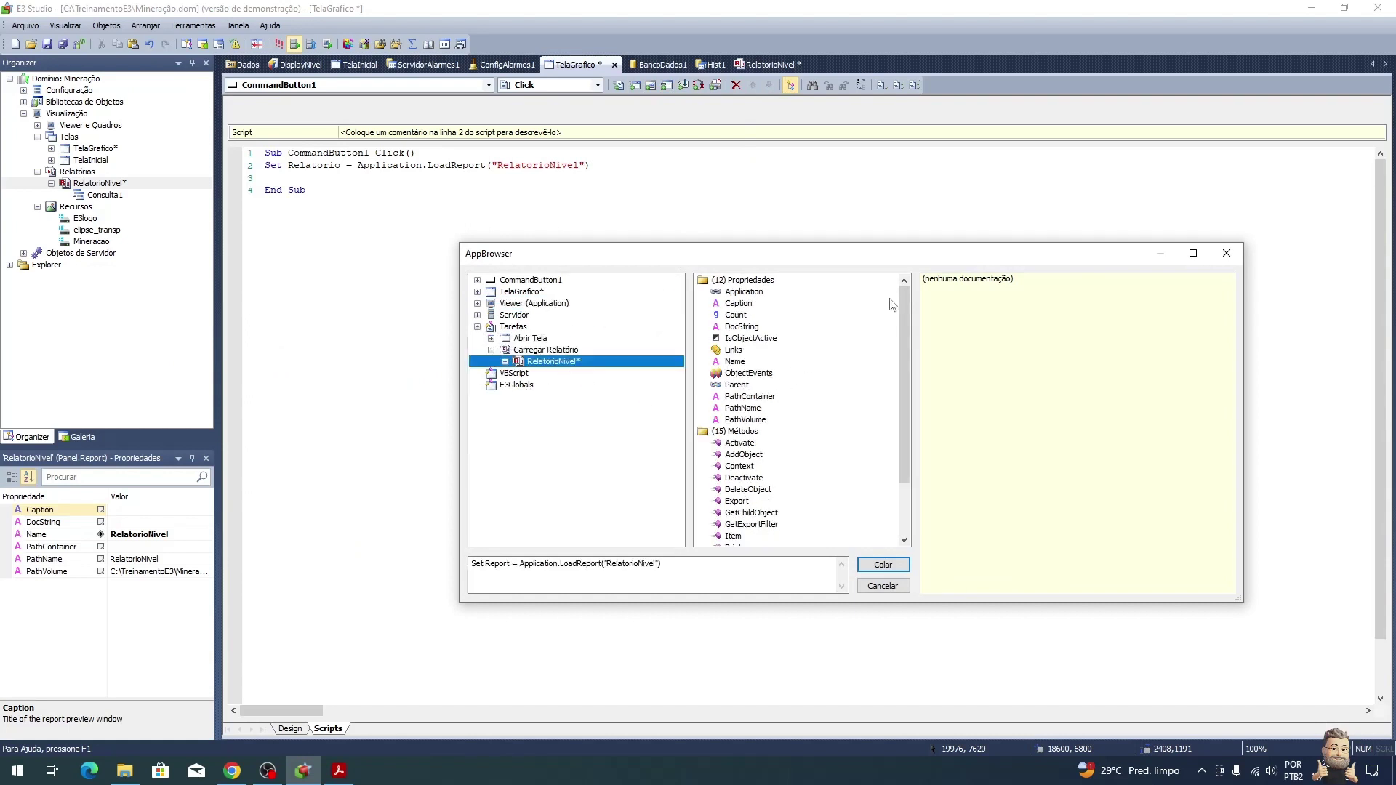
left_click_drag(912, 311, 913, 378)
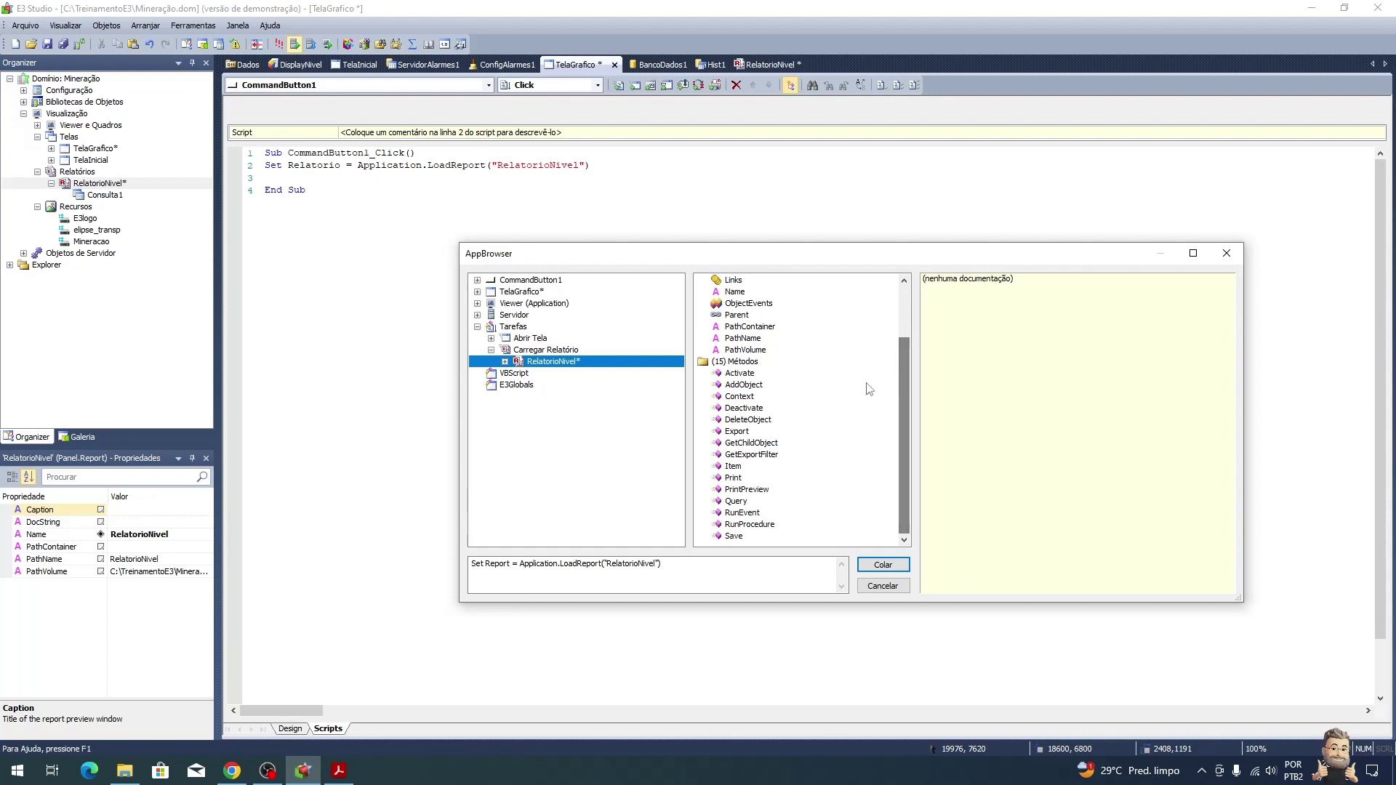
left_click(738, 432)
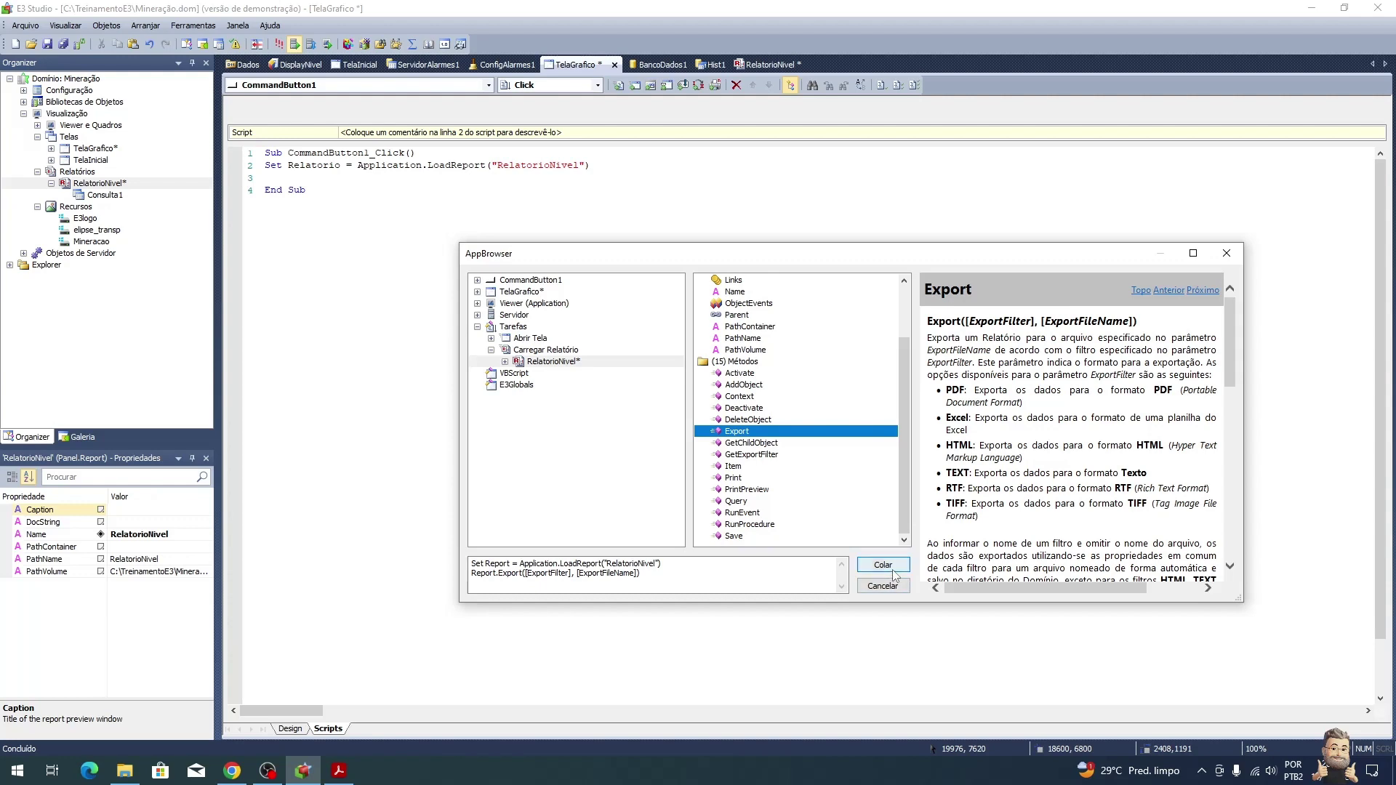
left_click(888, 566)
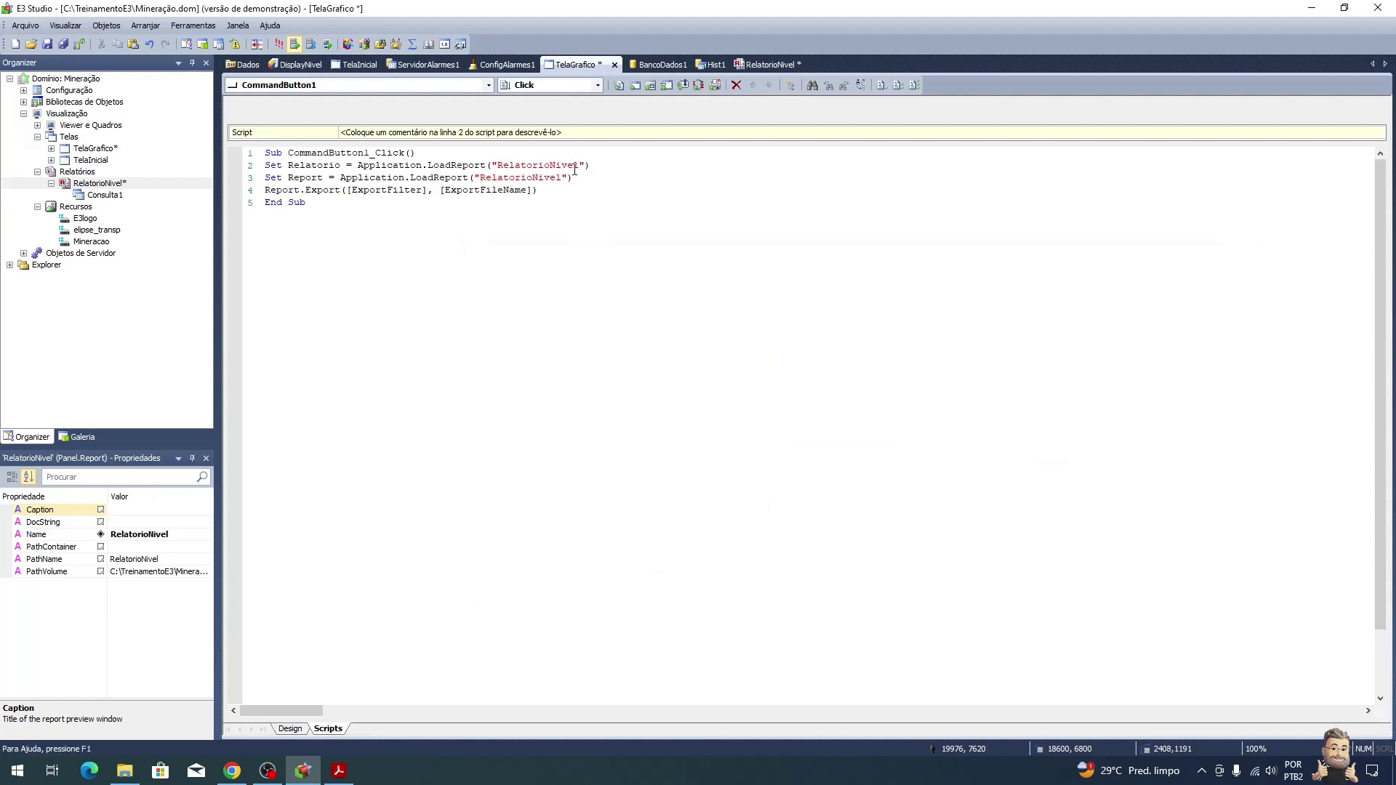
Step: Delete the redundant 'Set Relatorio' line, keeping the new Set Report and Export lines
left_click_drag(591, 177, 263, 178)
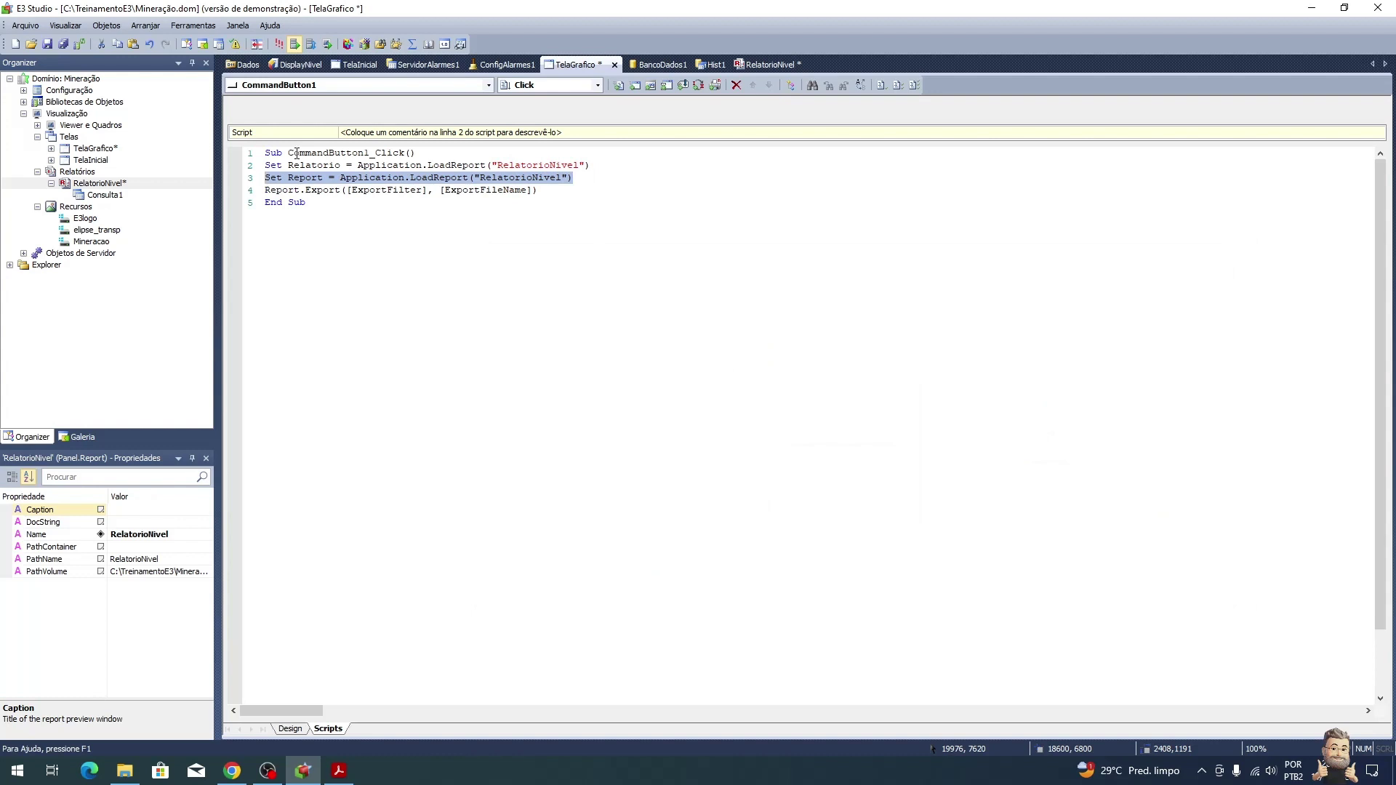
left_click_drag(592, 160, 264, 165)
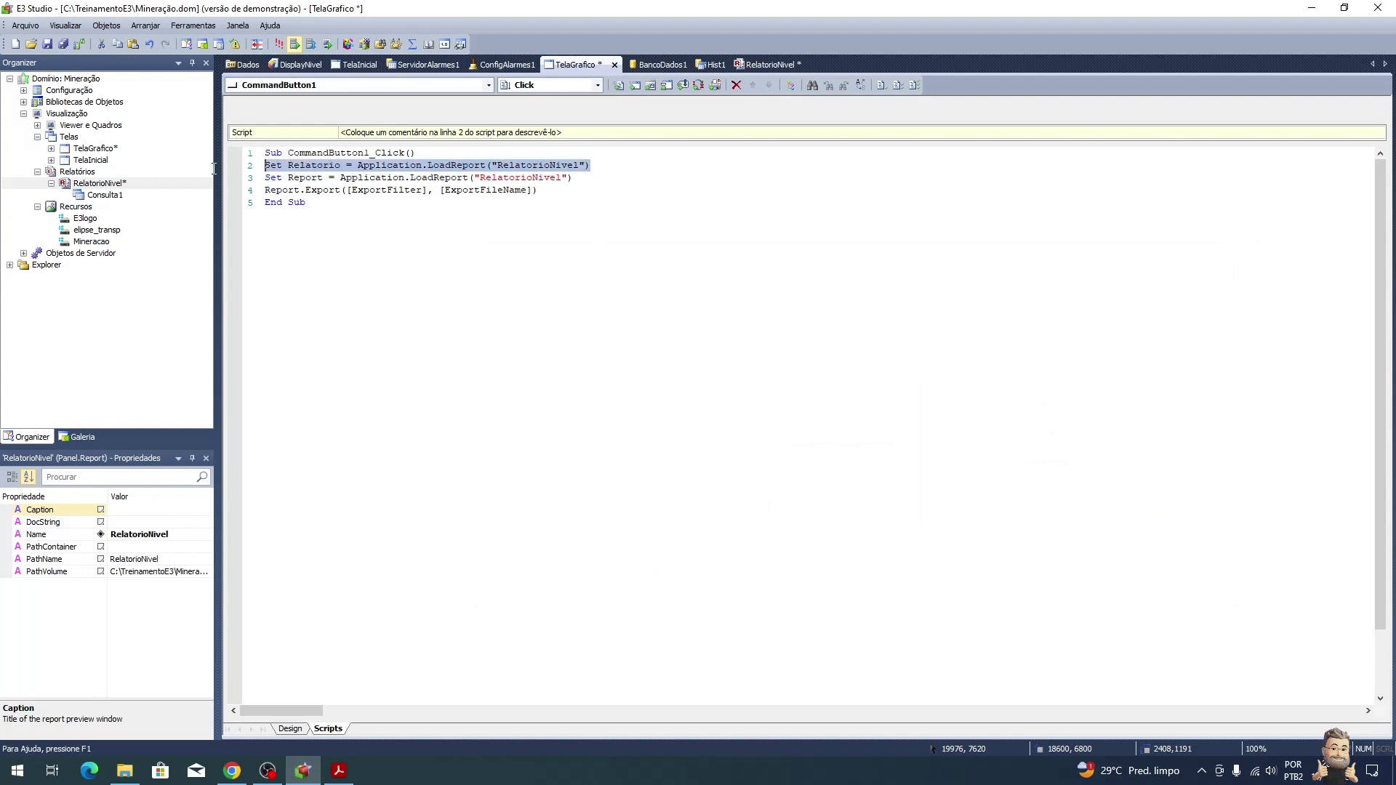
key("Delete")
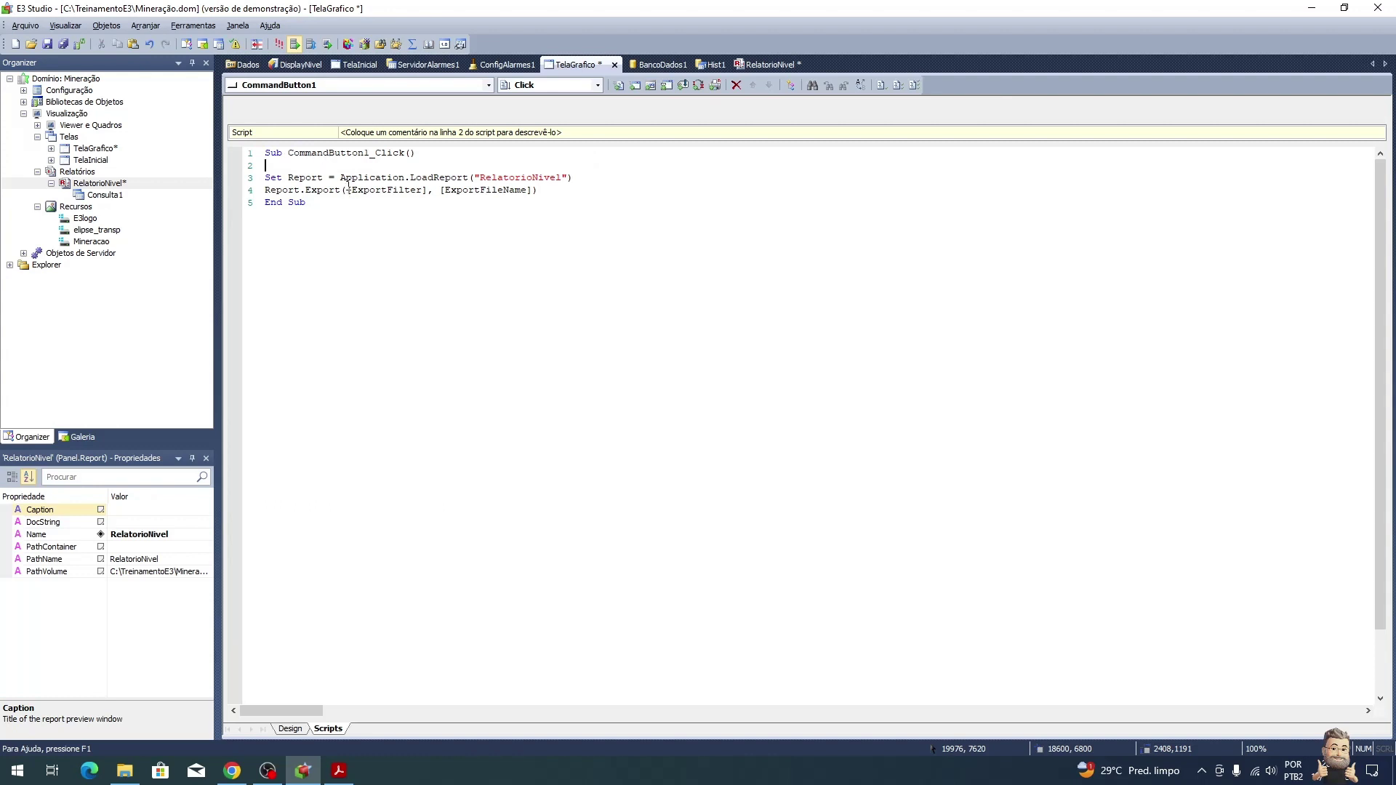
key("alt+Tab")
left_click(401, 411)
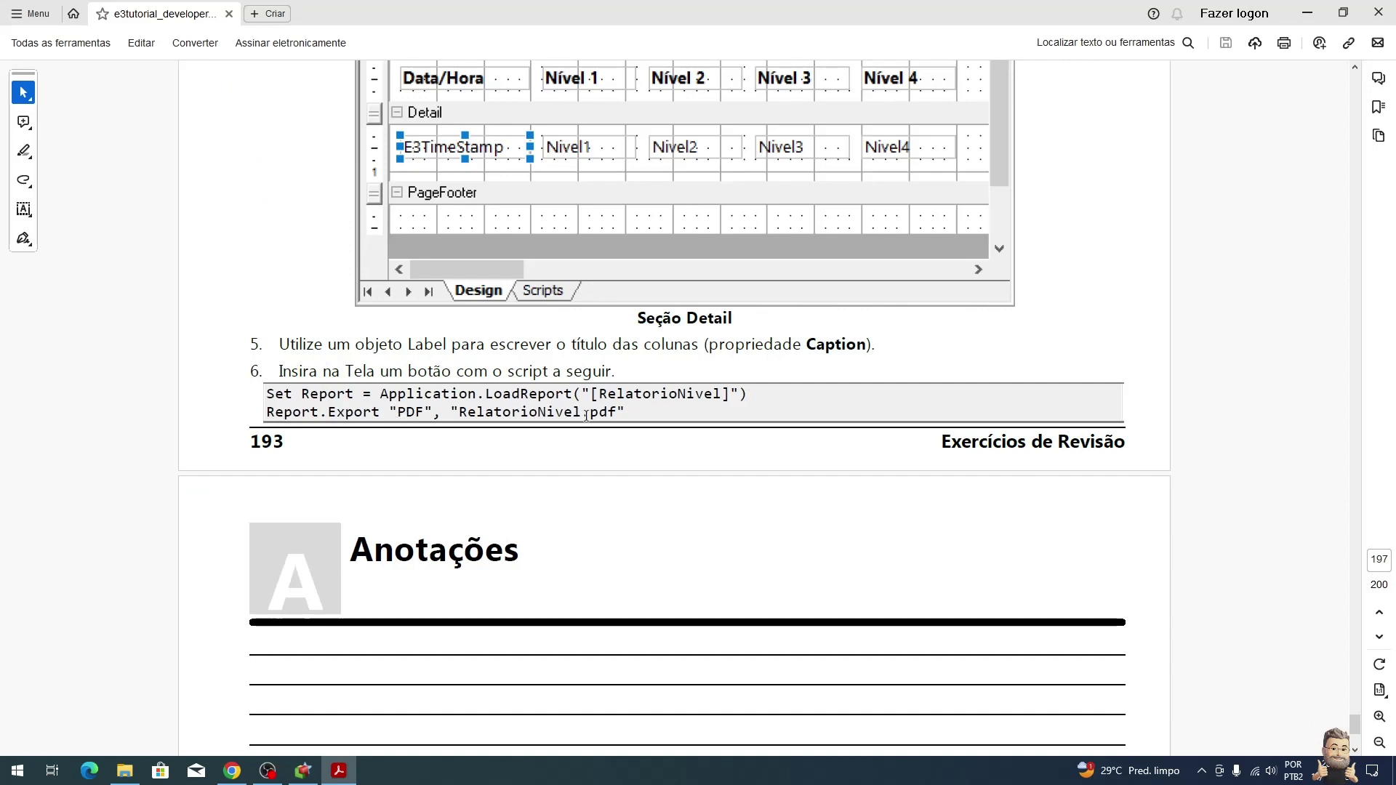
Step: Compare with the tutorial's Set Report and Report.Export "PDF" lines, then return to the script
key("alt+Tab")
key("alt+Tab")
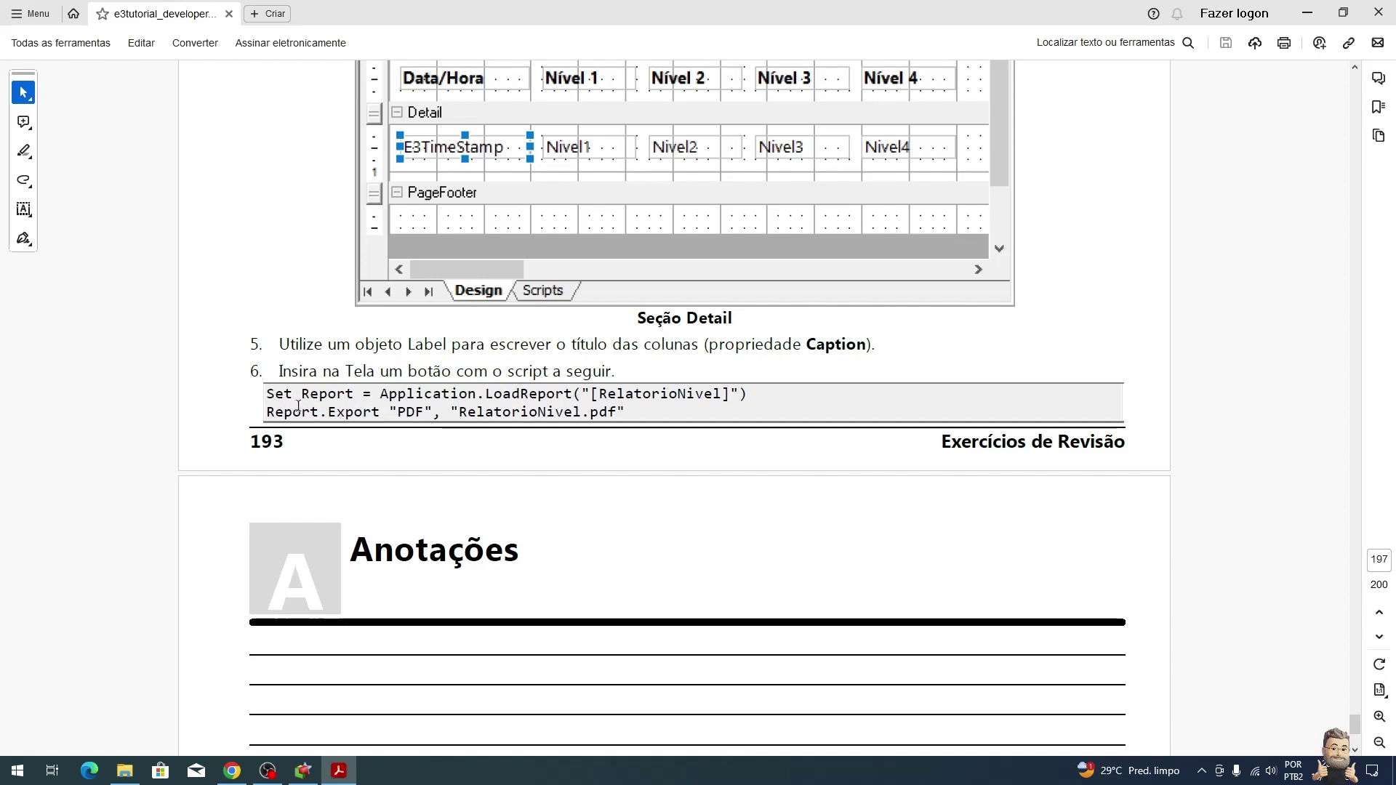
key("alt+Tab")
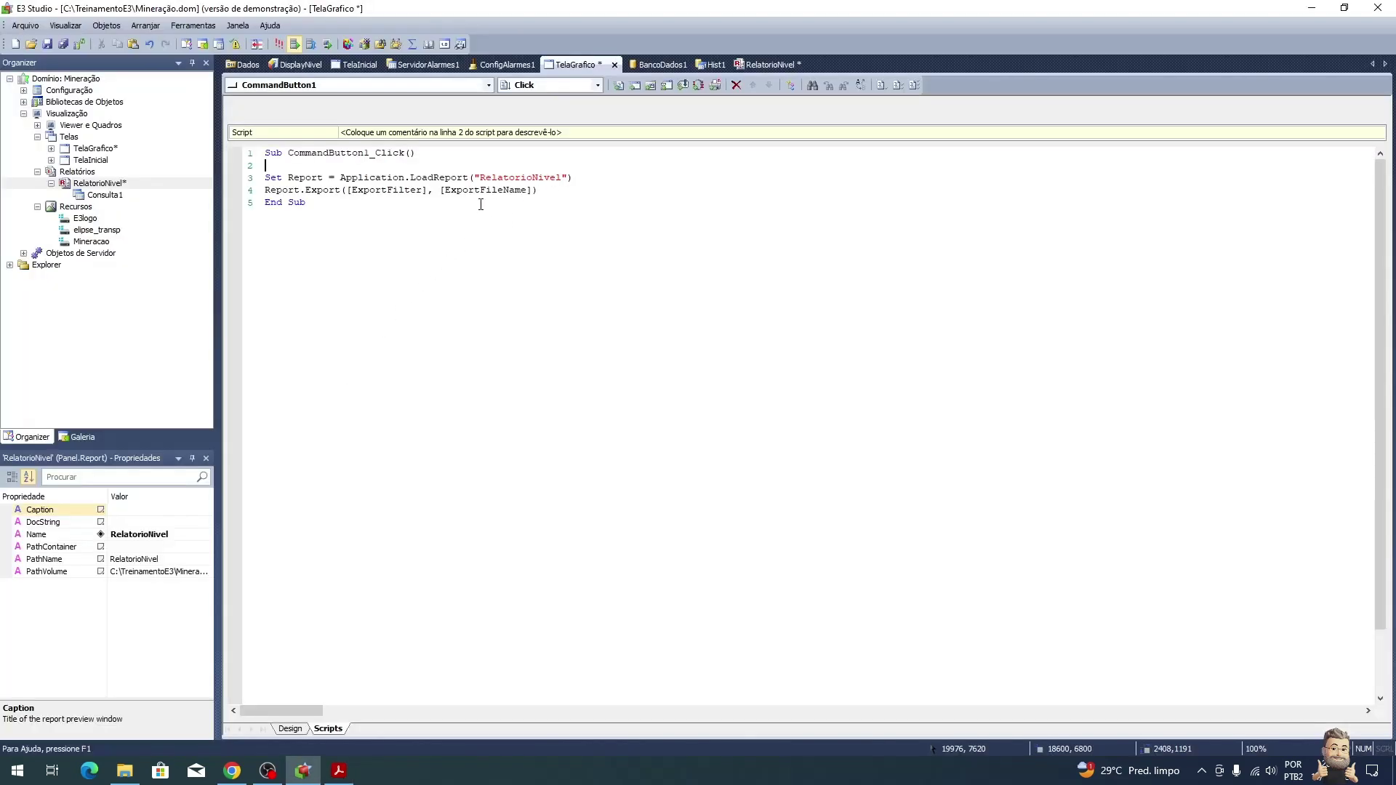
Step: Change the Export arguments to "PDF", "RelatorioNivel.pdf" and verify the script compiles cleanly
left_click_drag(547, 190, 340, 191)
type("\"PDF\", \"Relatorio")
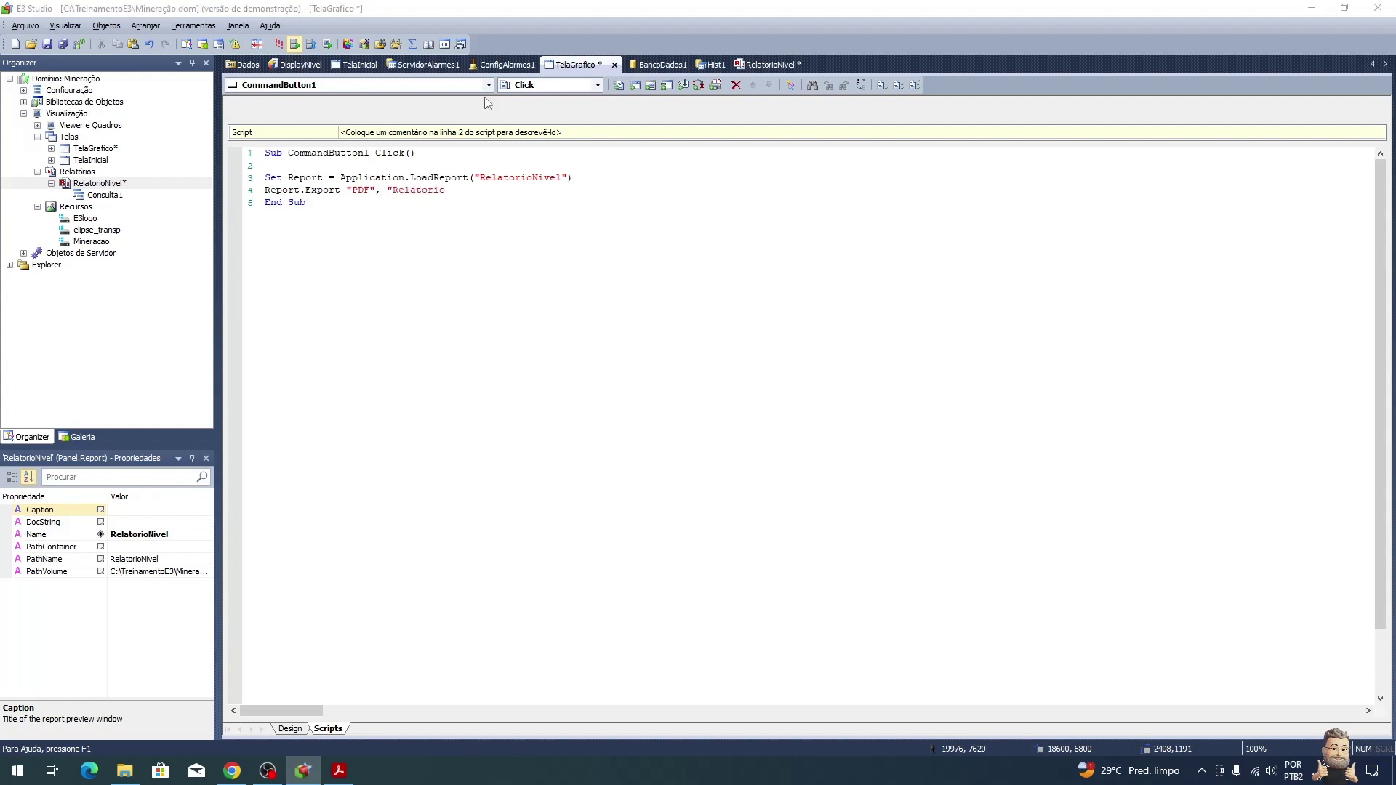
key("alt+Tab")
key("alt+Tab")
type("Nivel.pdf\"")
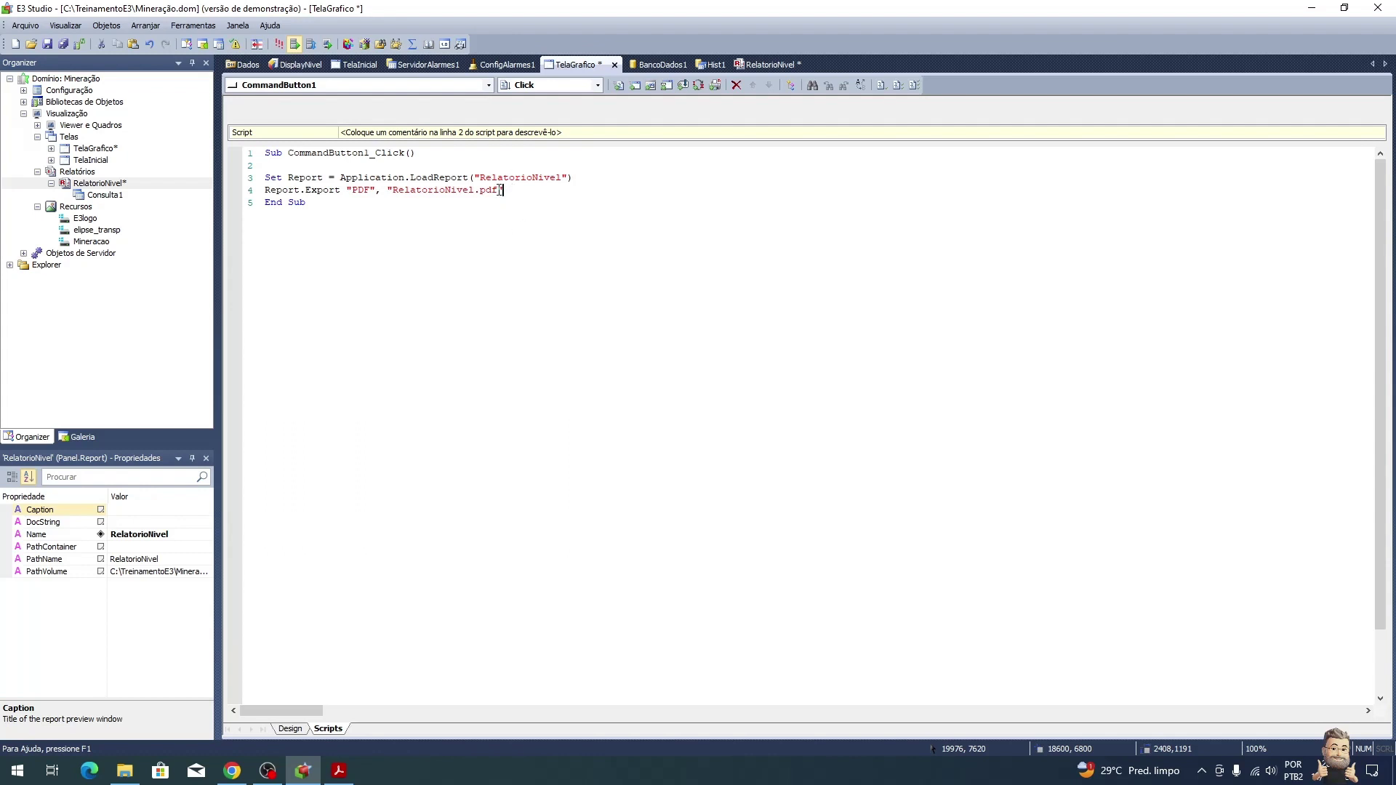
left_click_drag(506, 190, 416, 190)
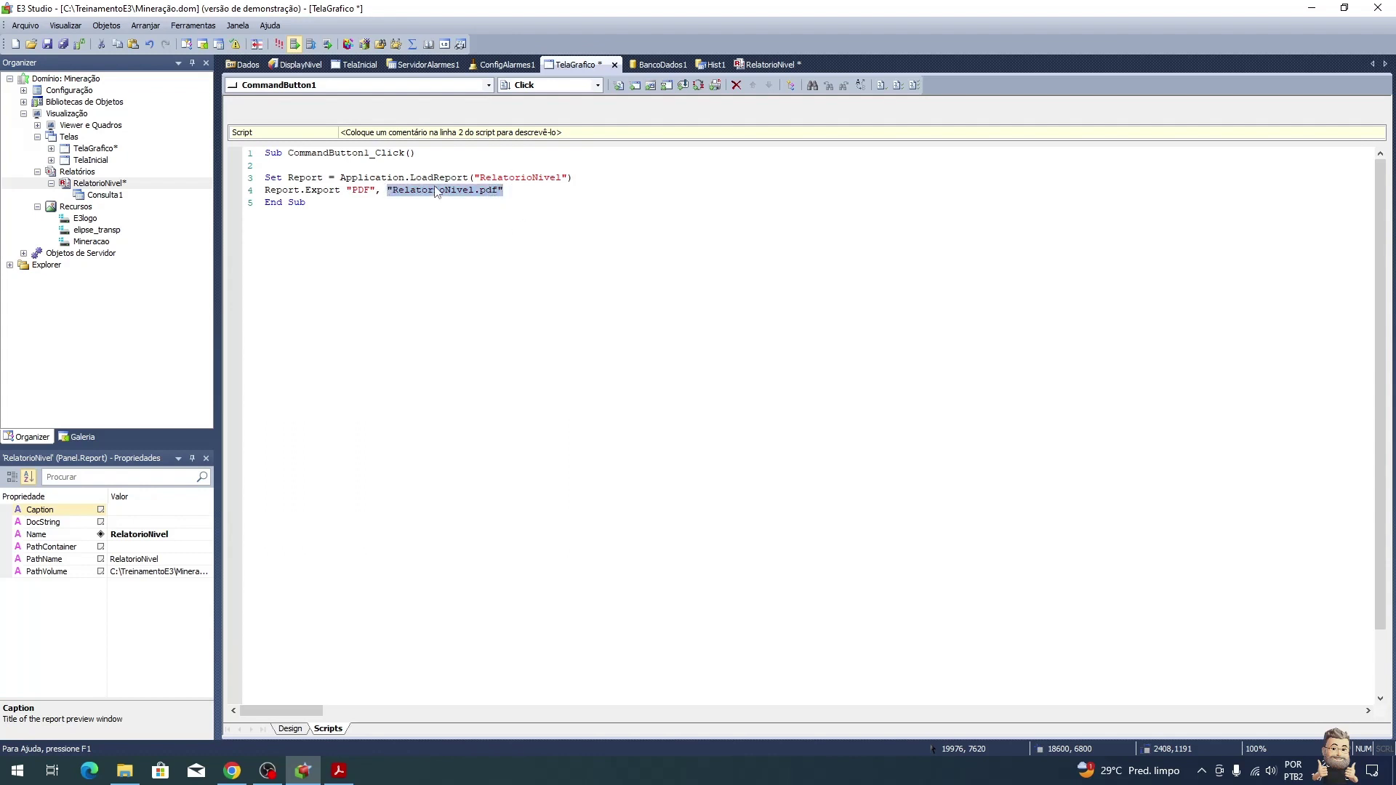
left_click(513, 194)
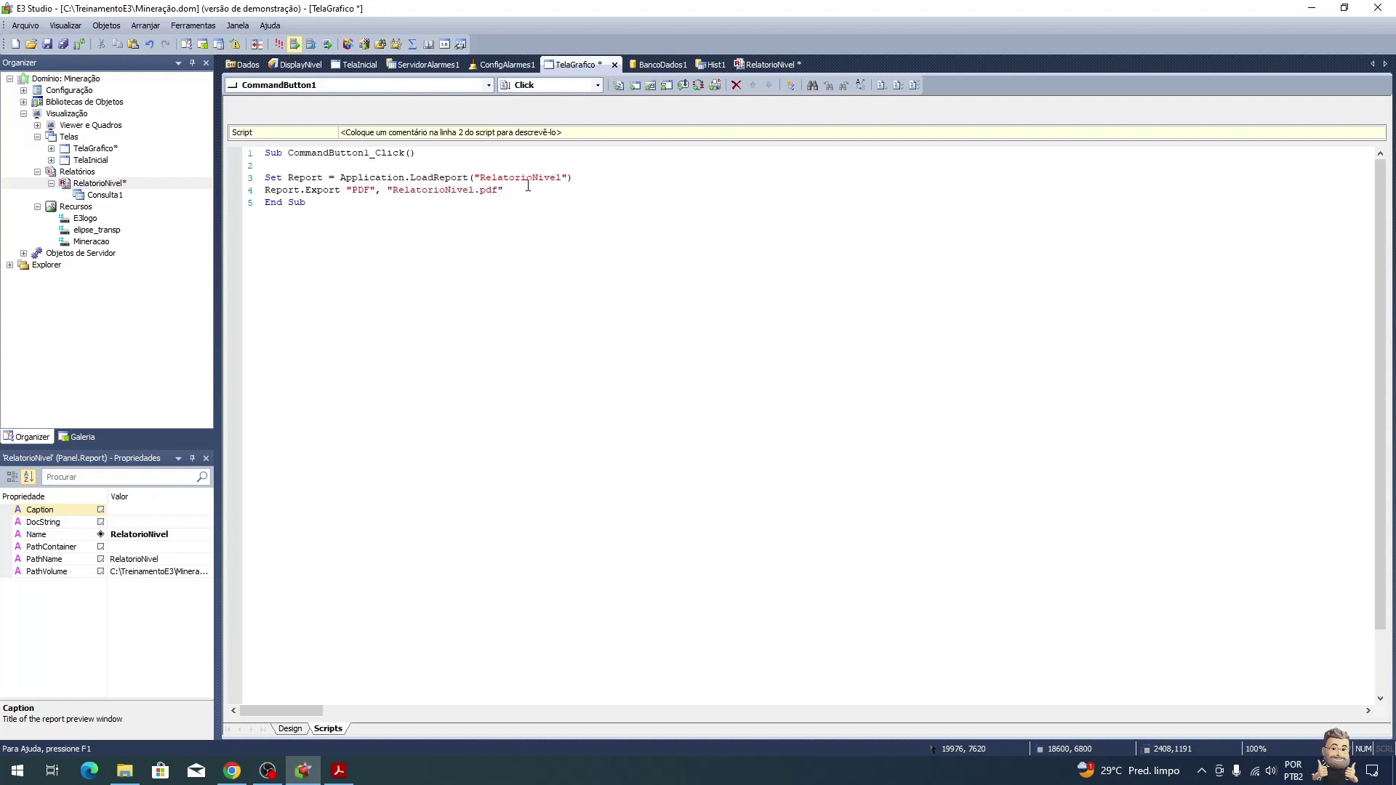
left_click(880, 86)
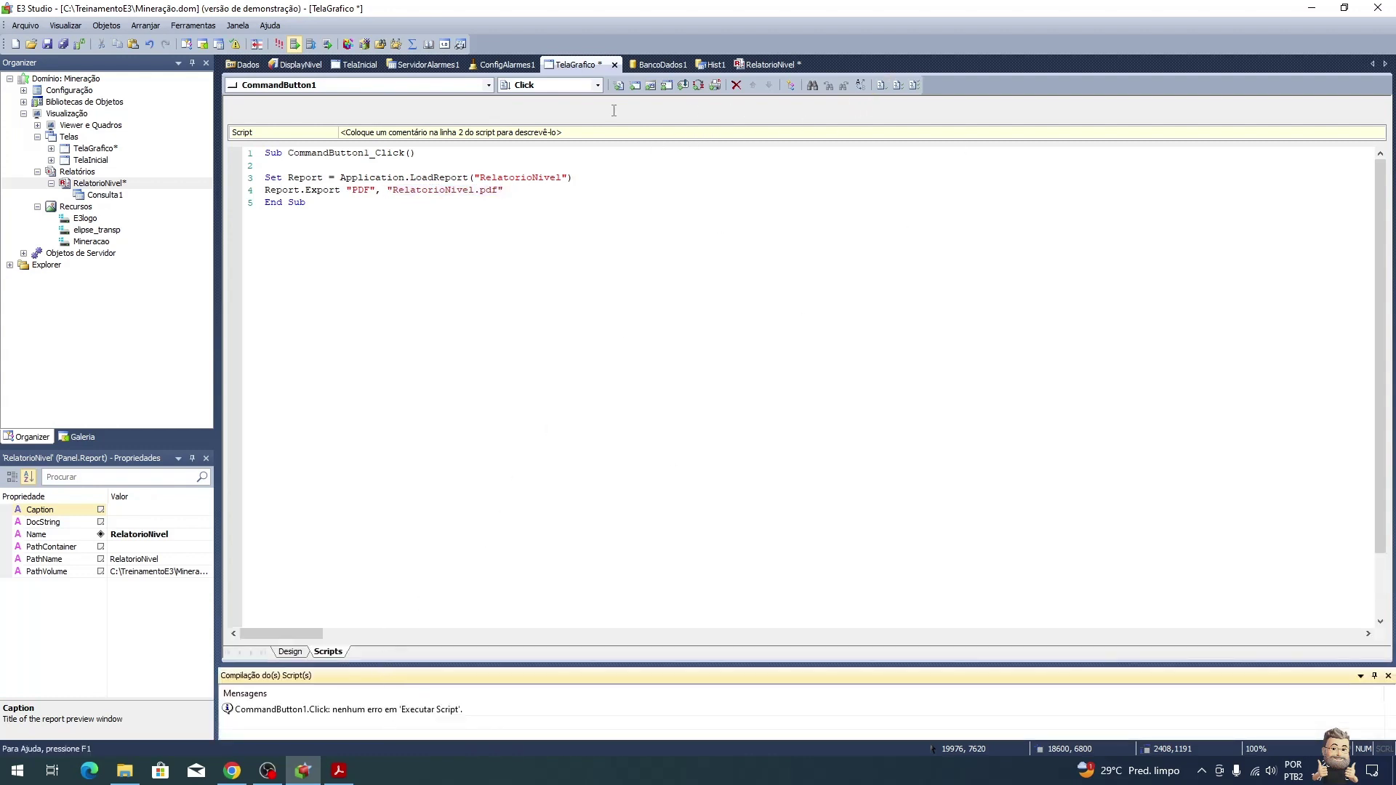
Step: Hide the tutorial PDF, run the mining HMI in E3 Viewer to check the tank levels, then close it
left_click(340, 772)
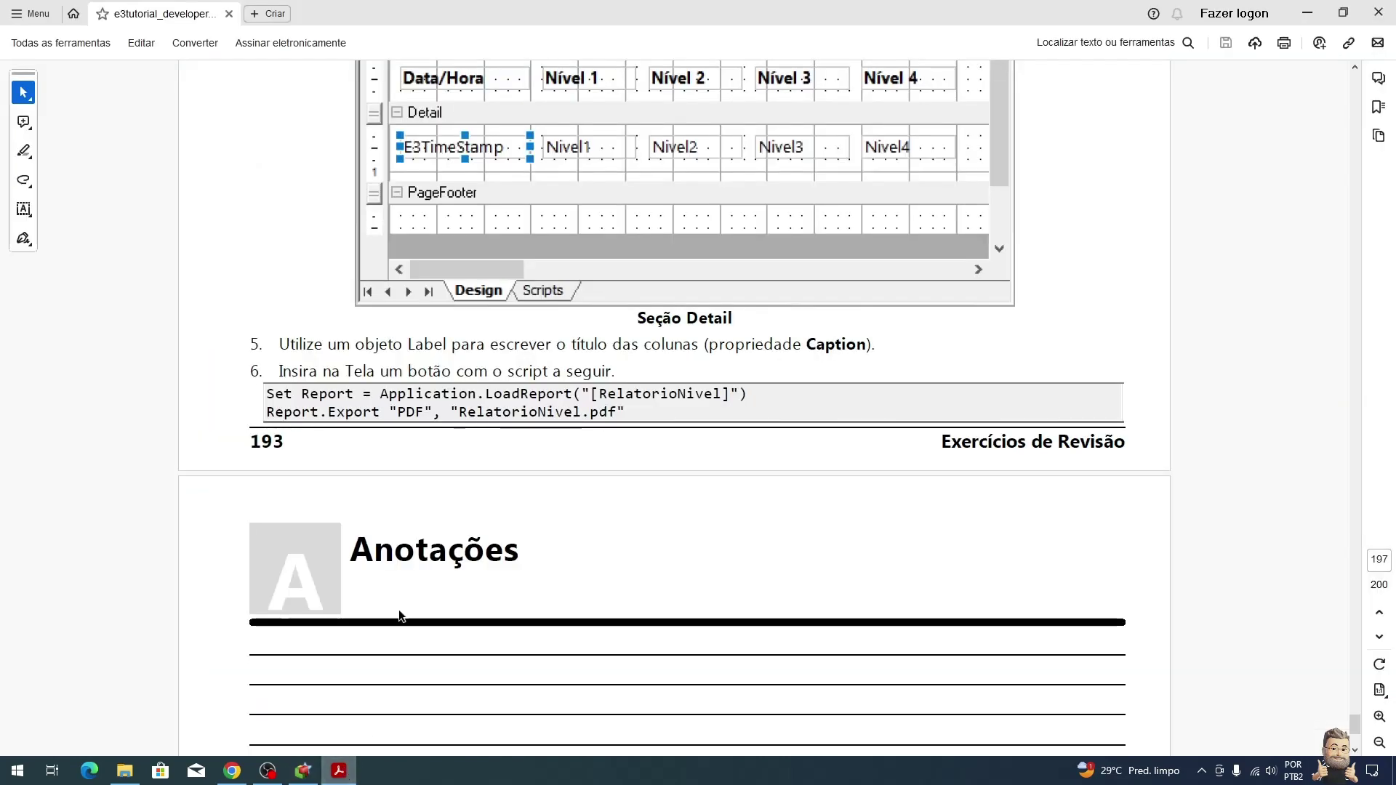
scroll(469, 482, "down", 3)
left_click(1309, 8)
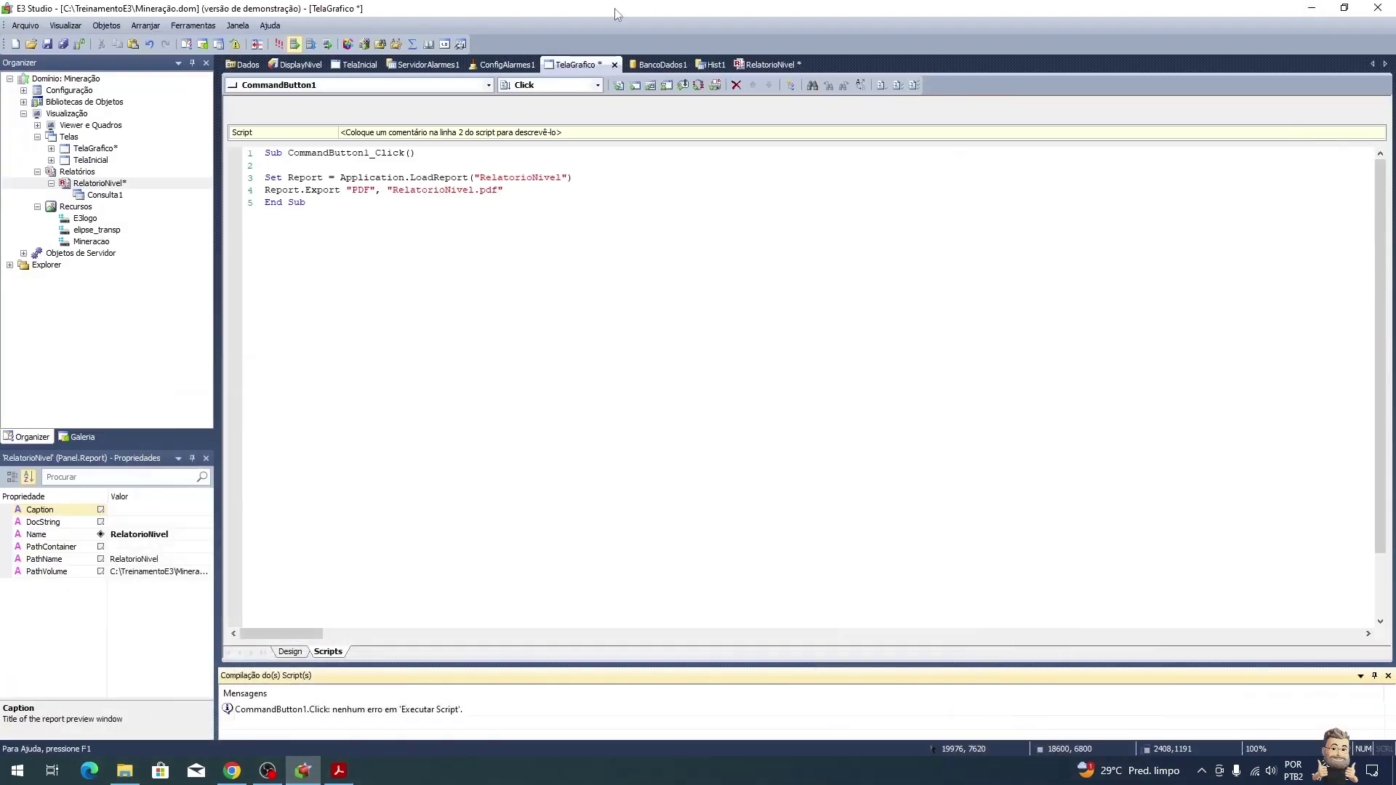
left_click(279, 42)
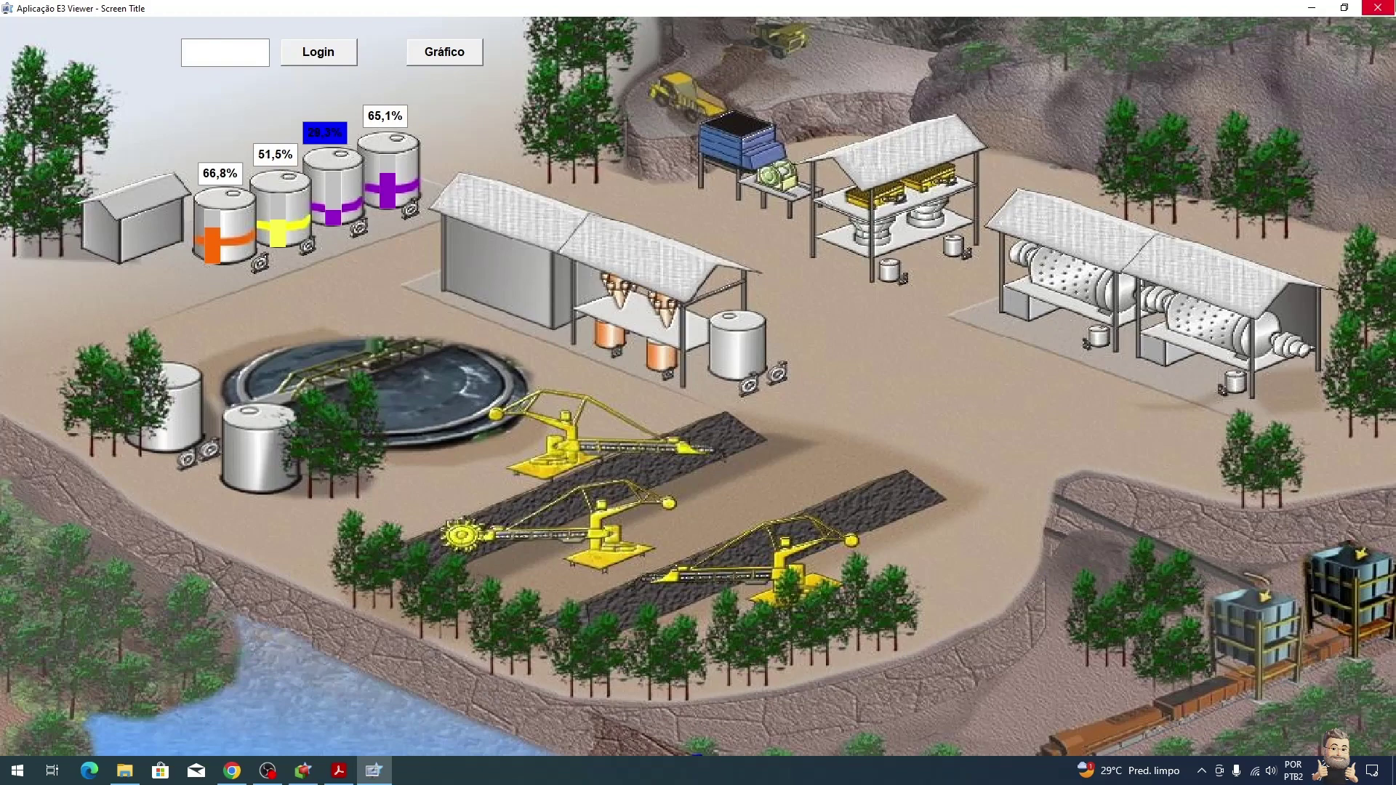
left_click(1377, 7)
Step: Scroll back up through the tutorial PDF toward the mining image section
left_click(353, 771)
scroll(593, 457, "up", 10)
scroll(593, 457, "up", 15)
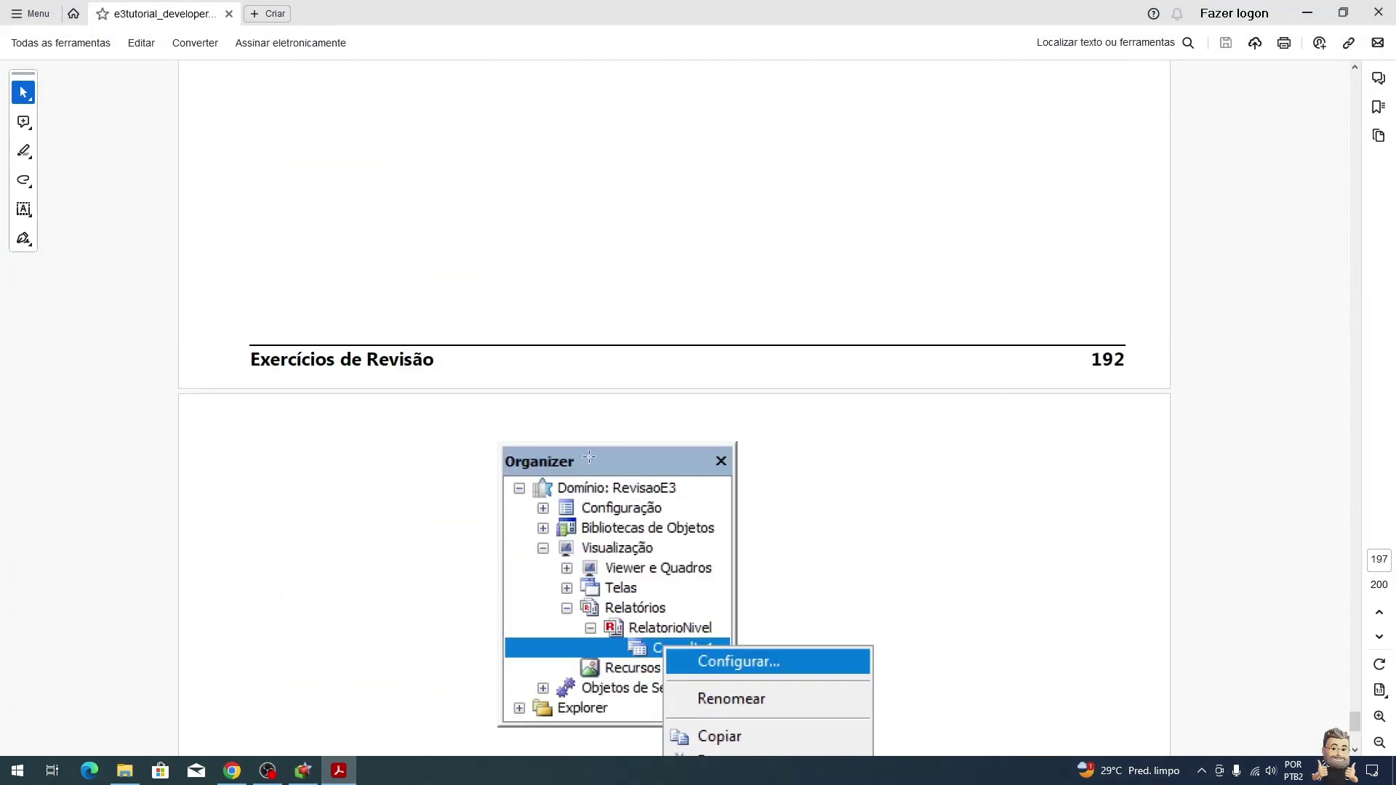
scroll(585, 452, "up", 15)
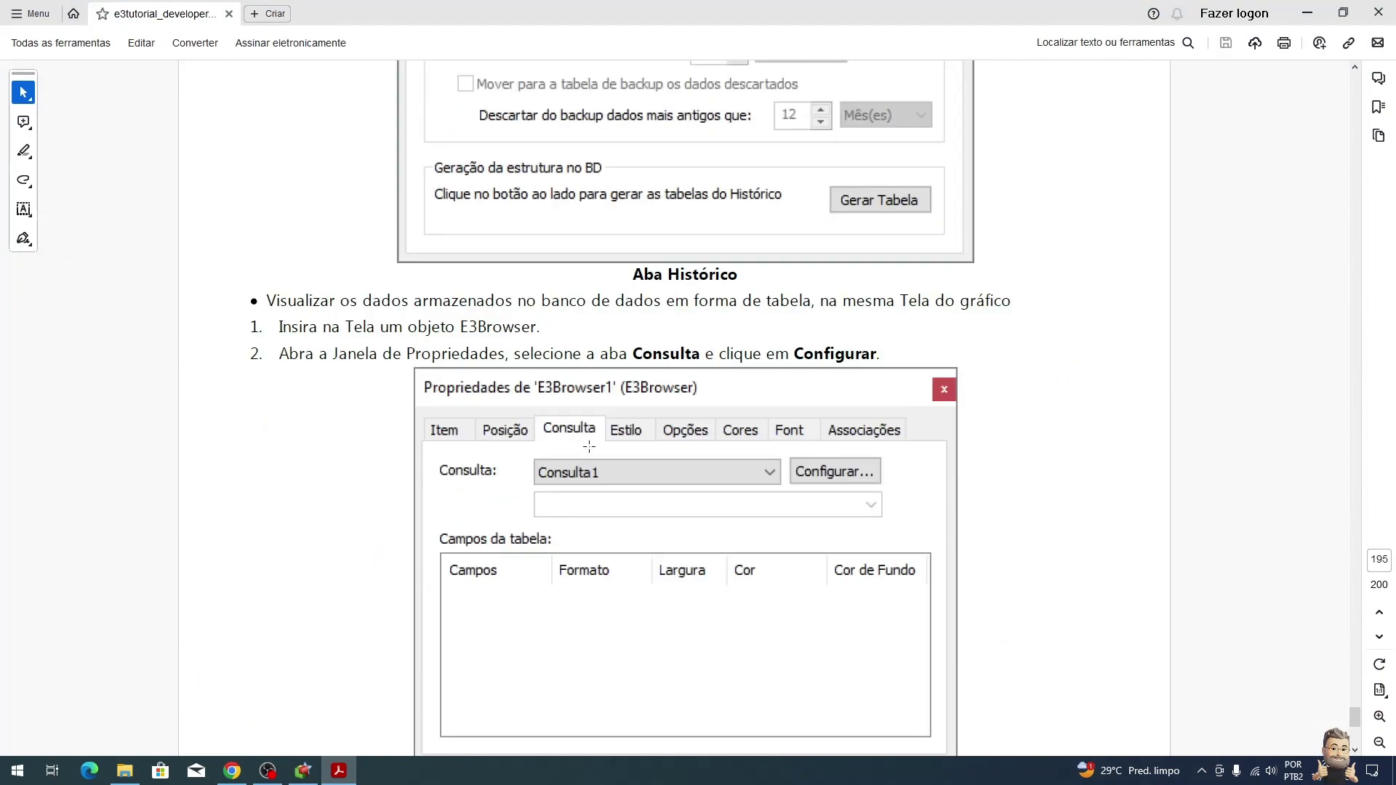
scroll(589, 446, "up", 15)
scroll(586, 445, "up", 15)
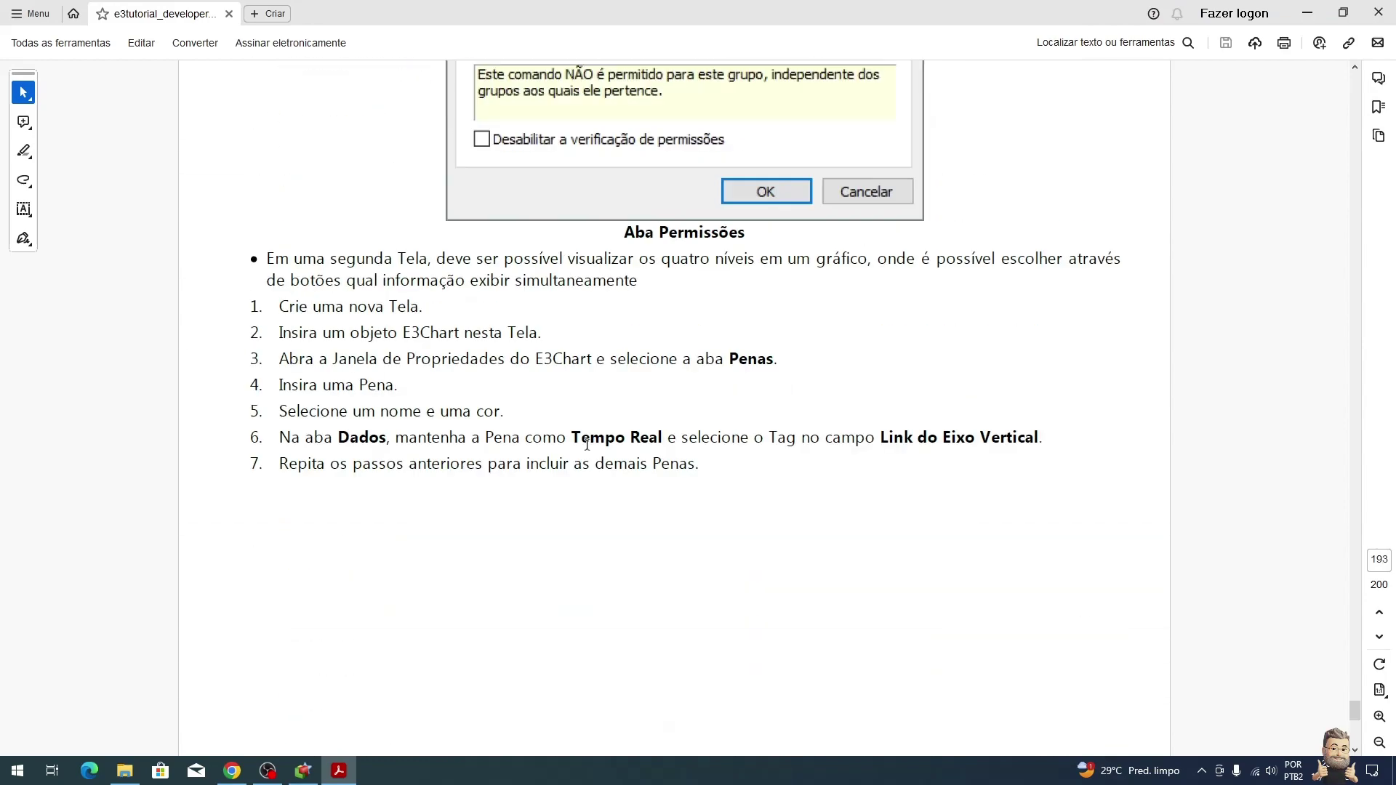
scroll(585, 445, "up", 15)
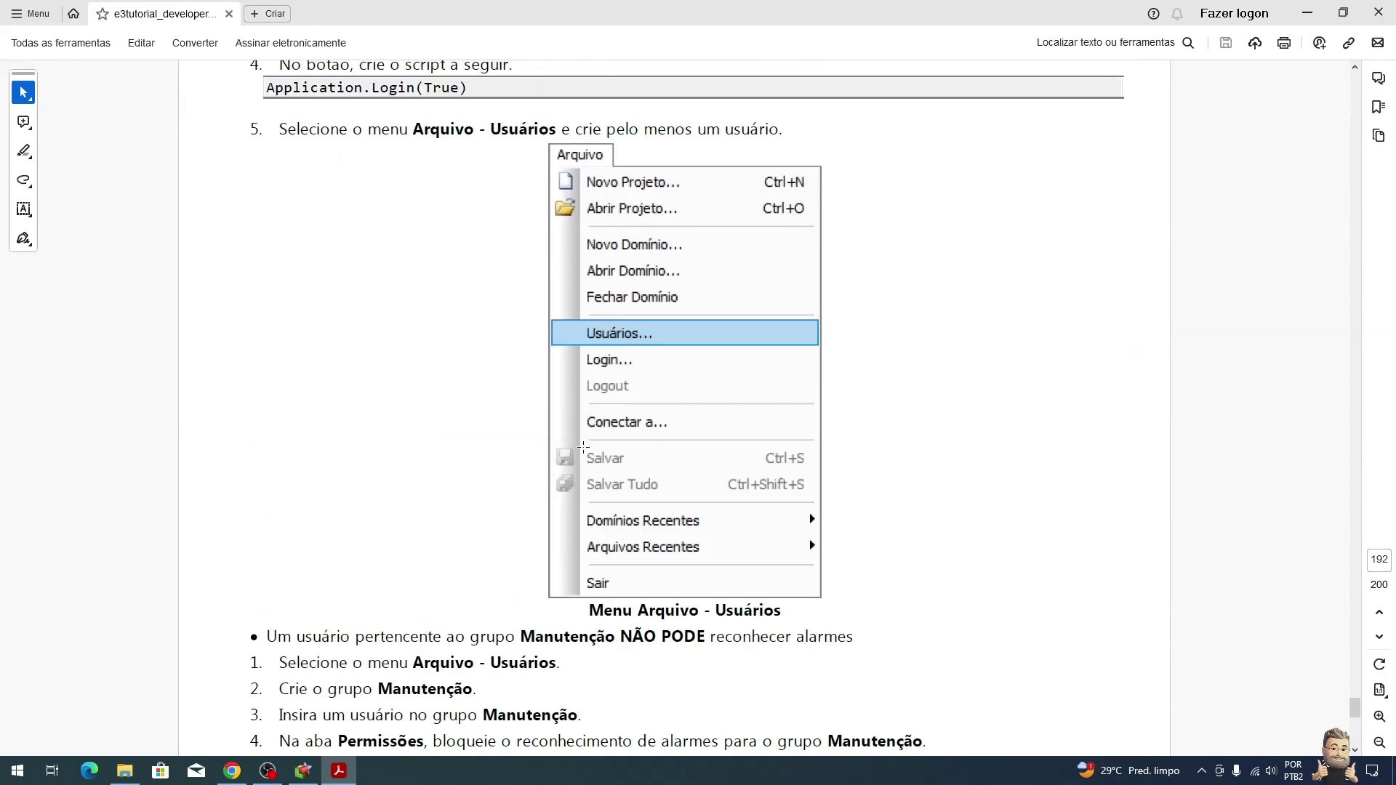
scroll(584, 445, "up", 10)
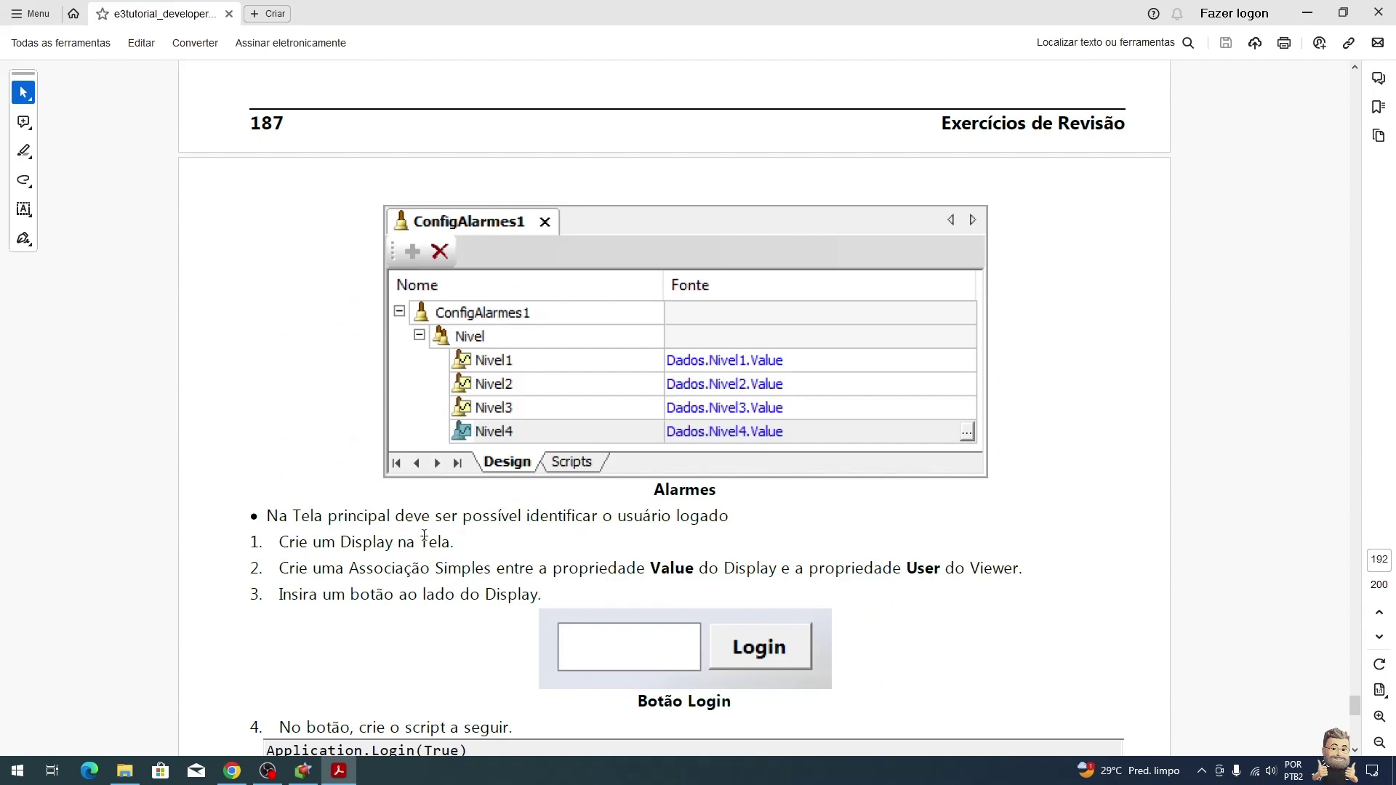
scroll(426, 536, "up", 5)
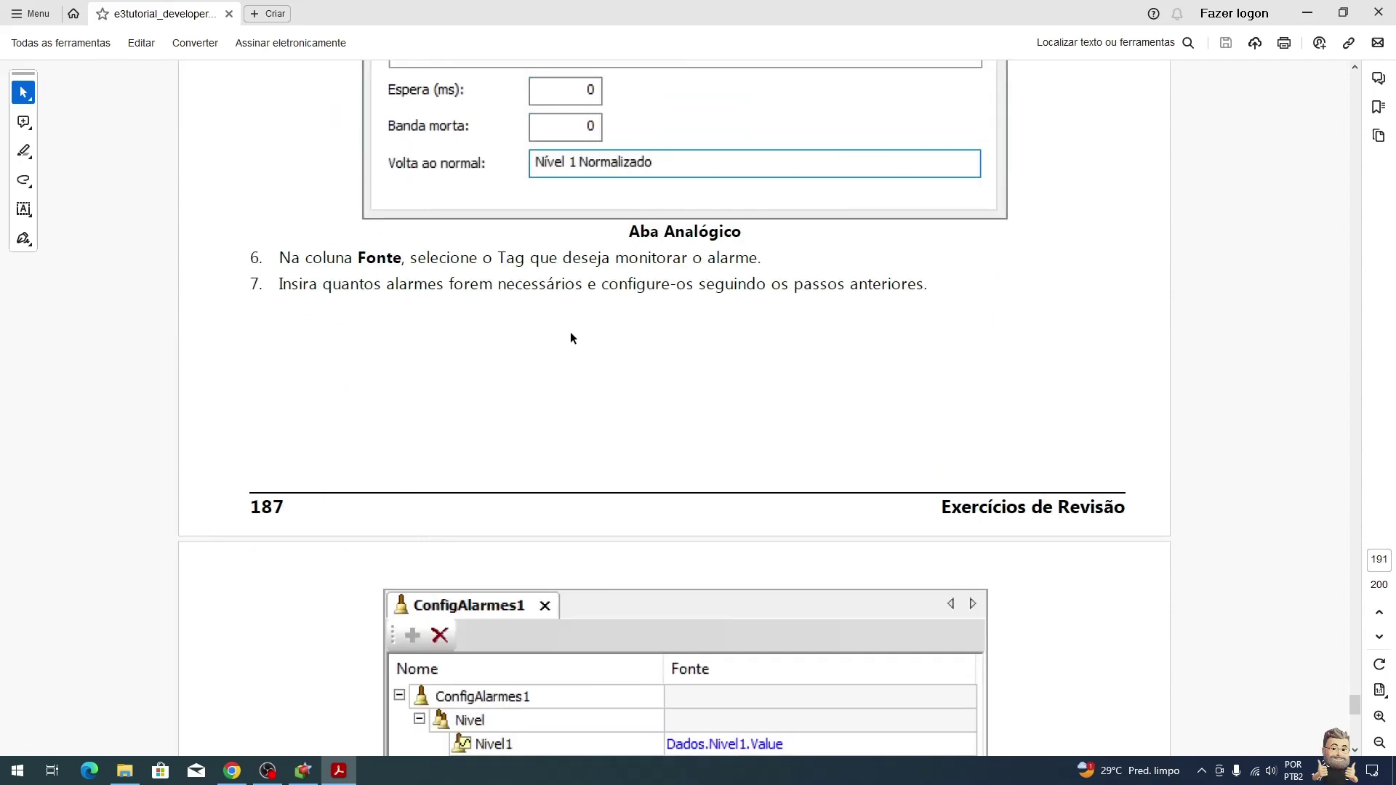
scroll(589, 335, "up", 10)
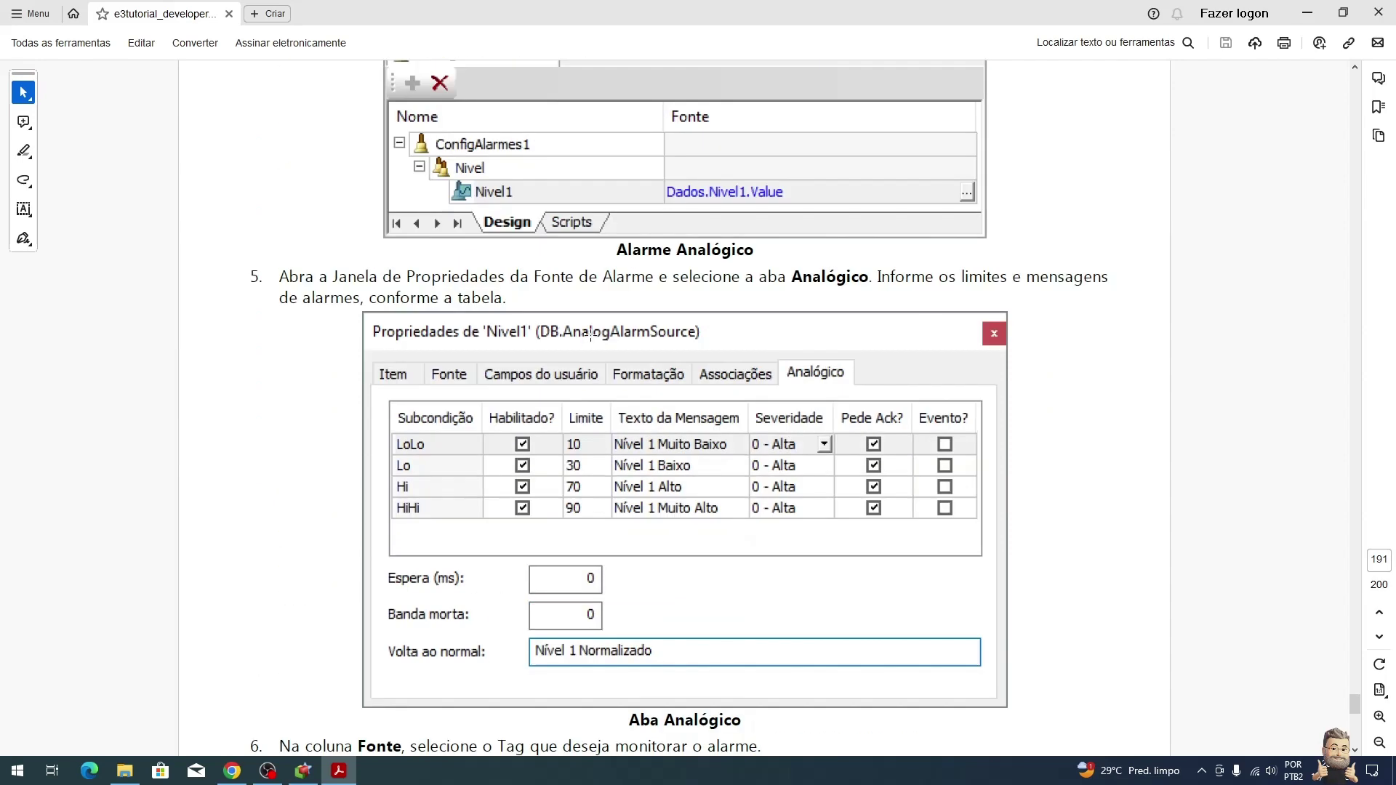
scroll(598, 332, "down", 3)
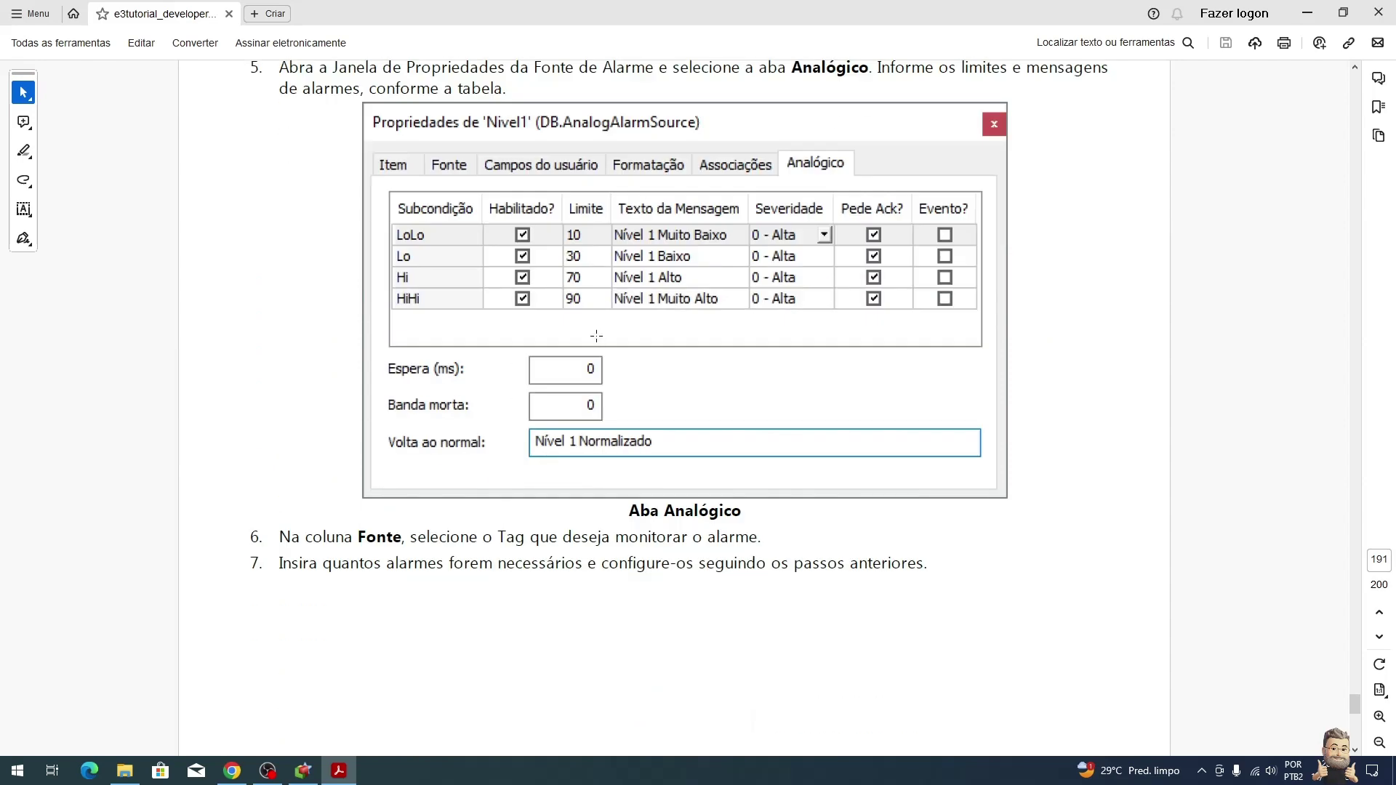
scroll(697, 342, "down", 11)
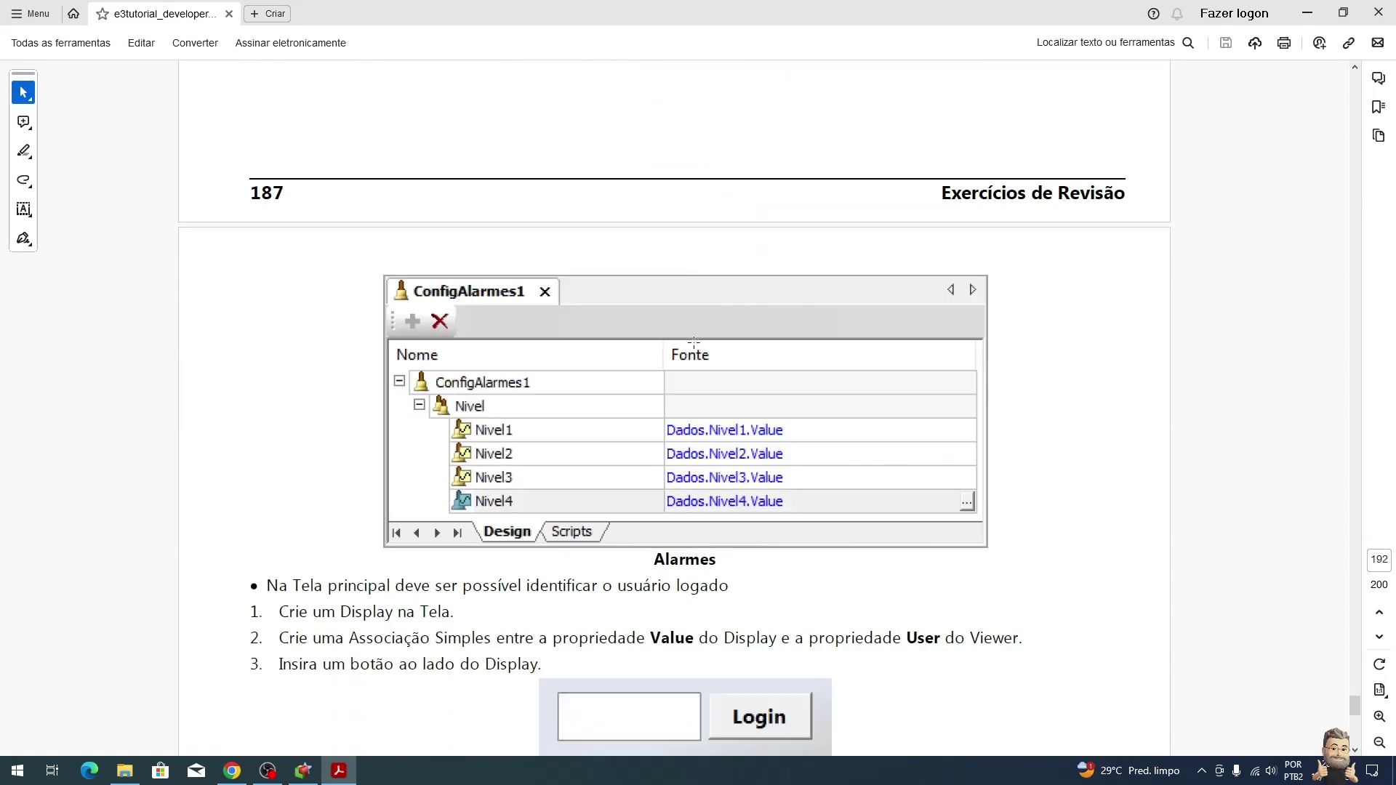
key("alt+Tab")
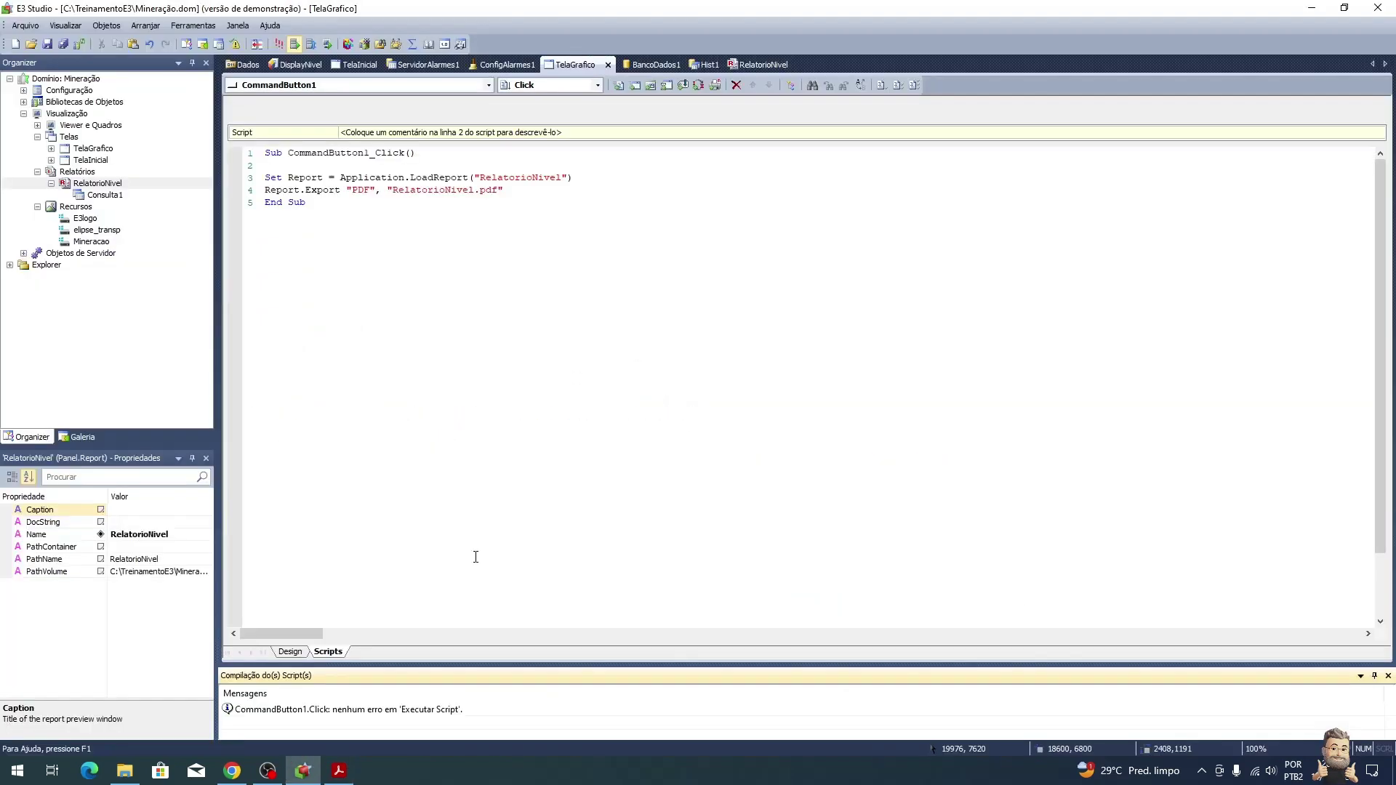
Step: Scroll further up to the Nível do tanque section on page 186, then return to E3 Studio
left_click(338, 771)
scroll(674, 441, "up", 20)
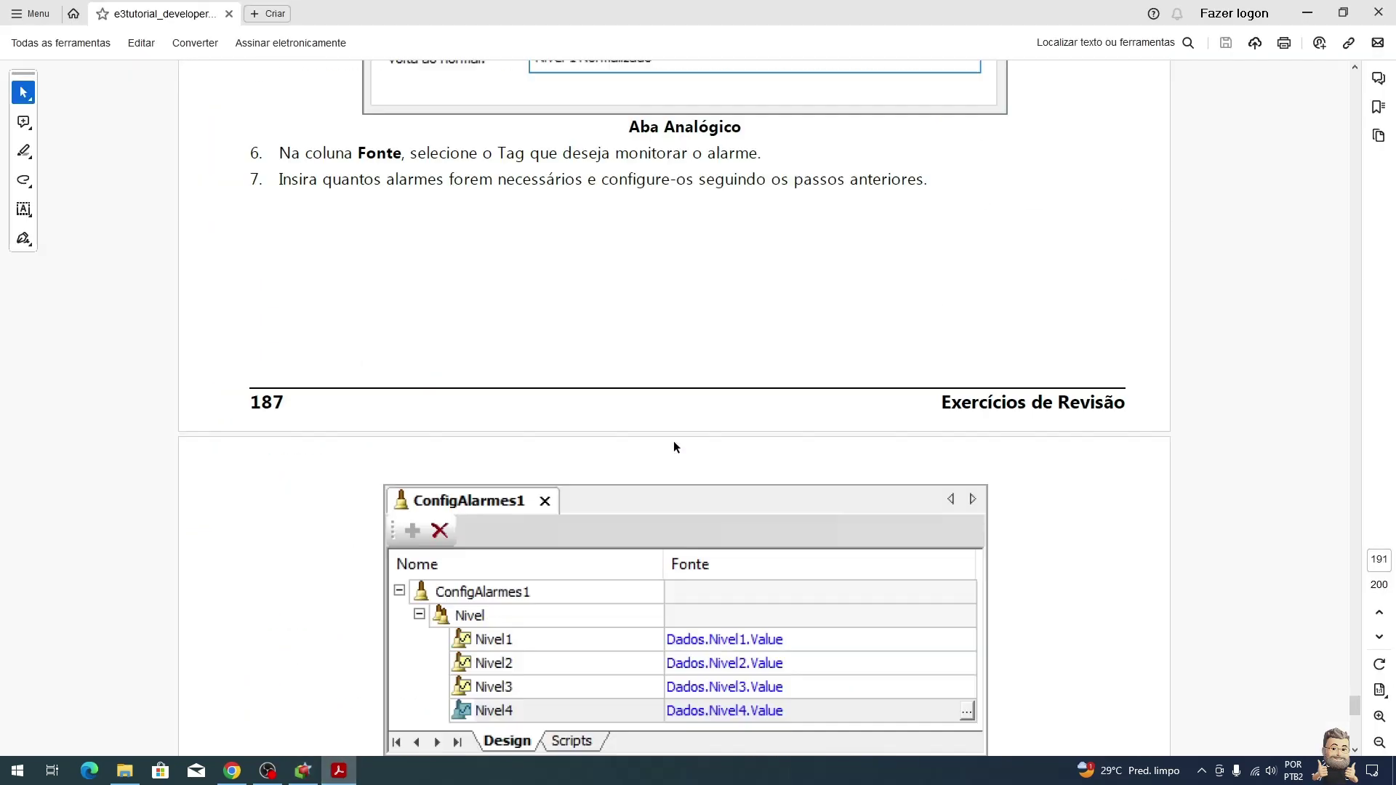
scroll(673, 439, "up", 20)
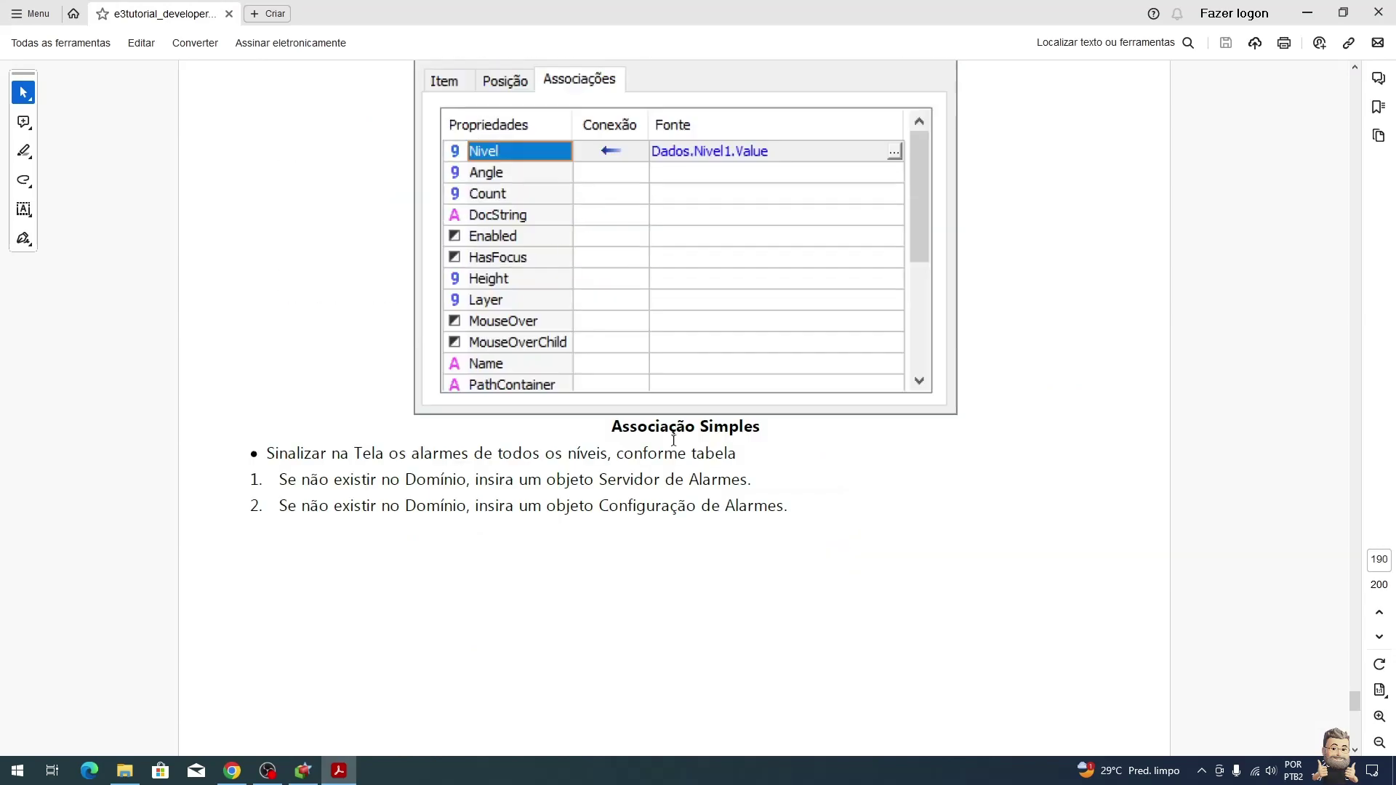
scroll(673, 439, "up", 20)
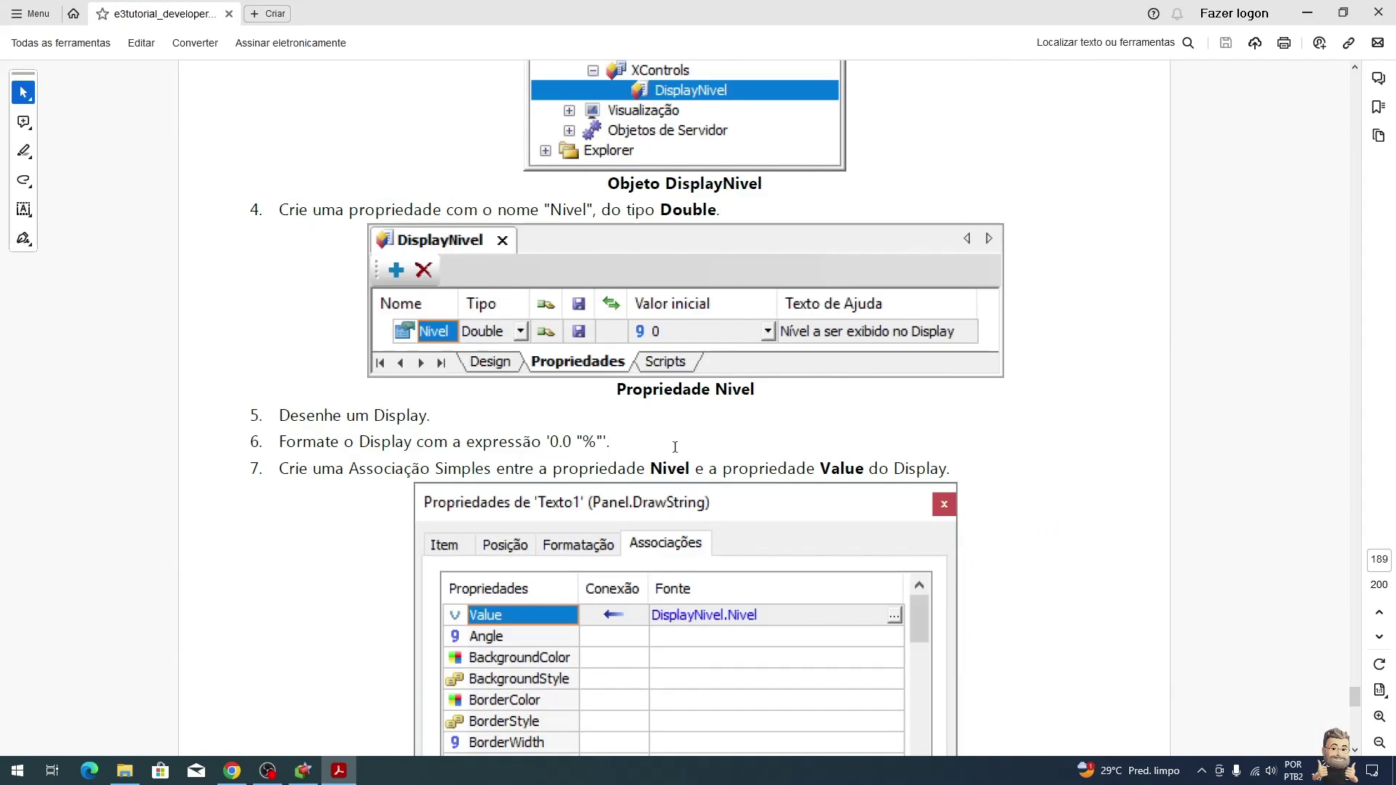
scroll(676, 435, "up", 20)
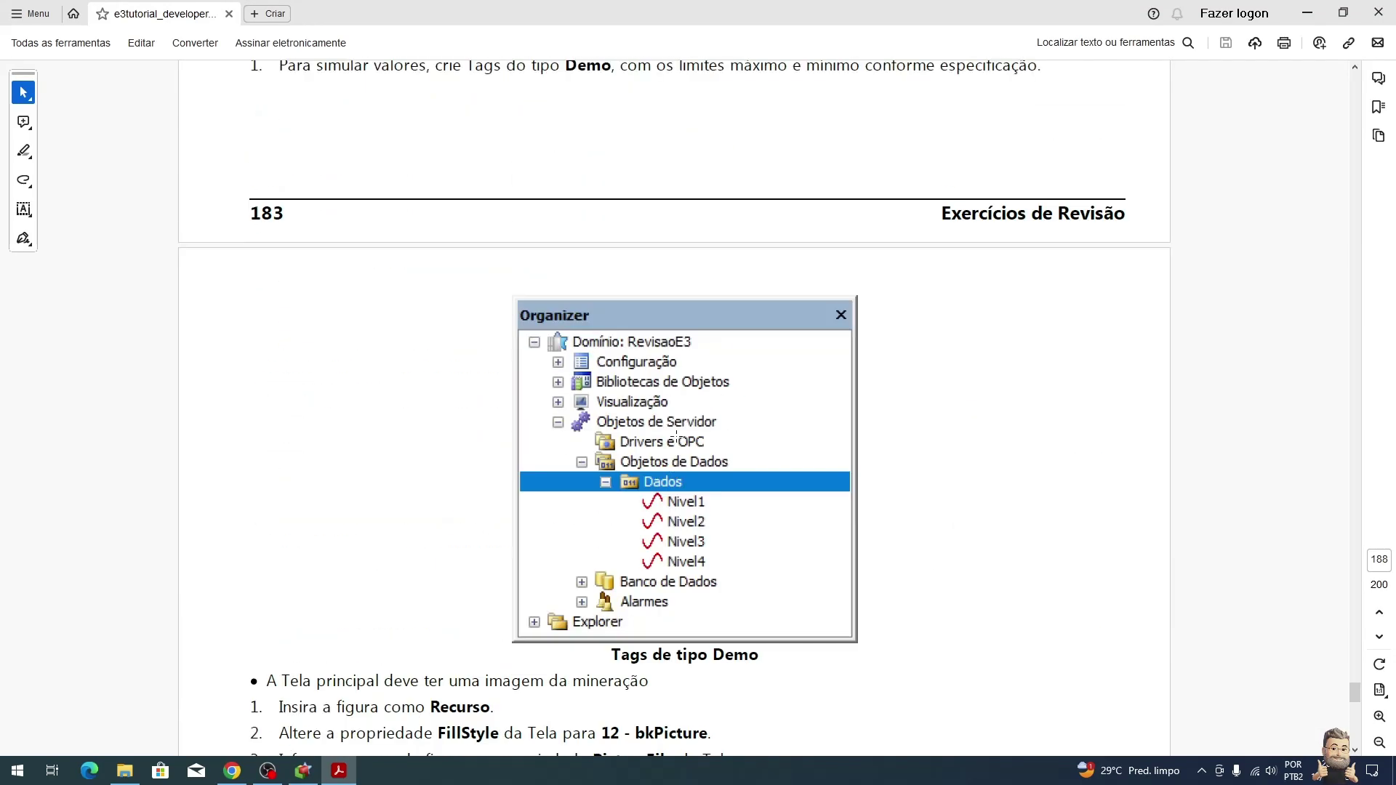
scroll(676, 436, "up", 20)
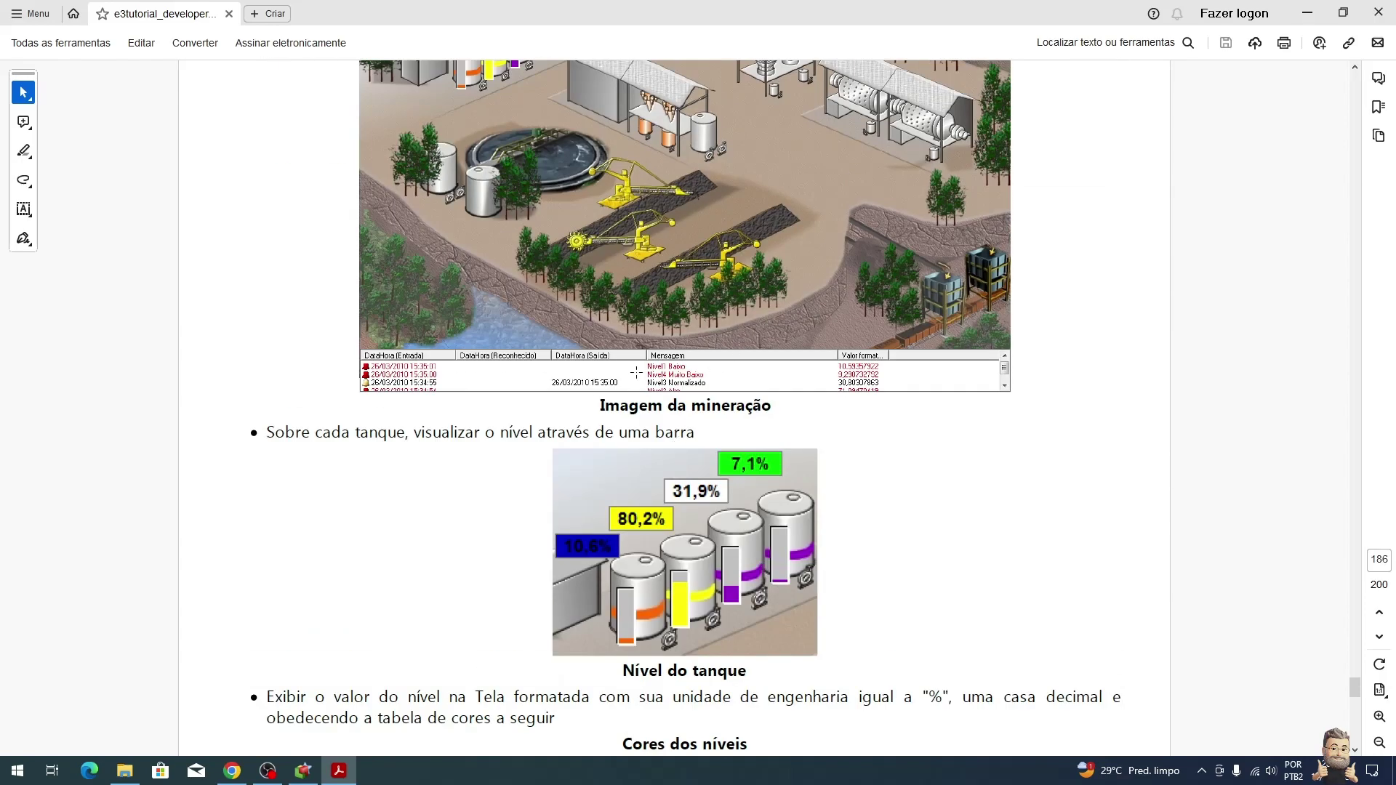
key("alt+Tab")
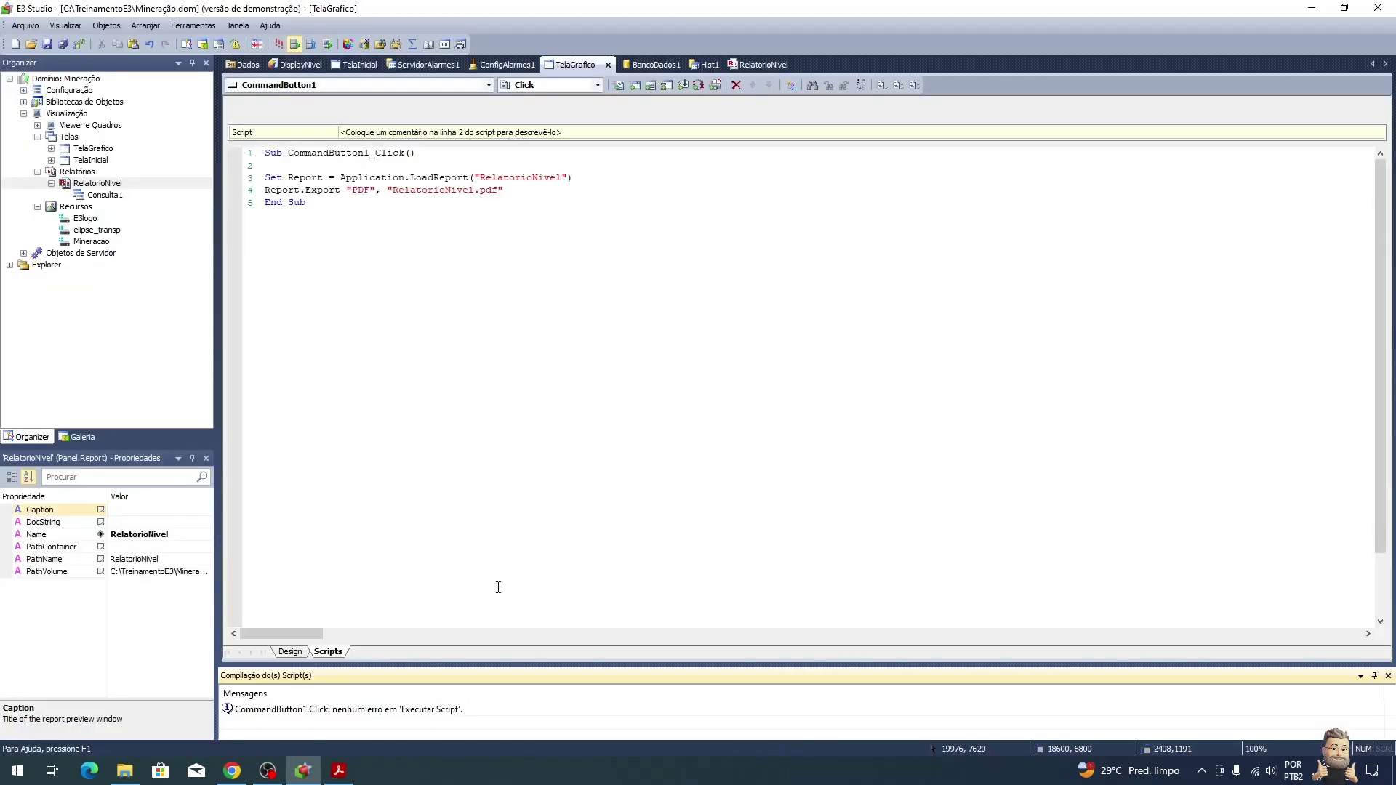
Step: On TelaInicial, zoom to fit and draw an E3Alarm grid spanning the screen's bottom edge
left_click(291, 653)
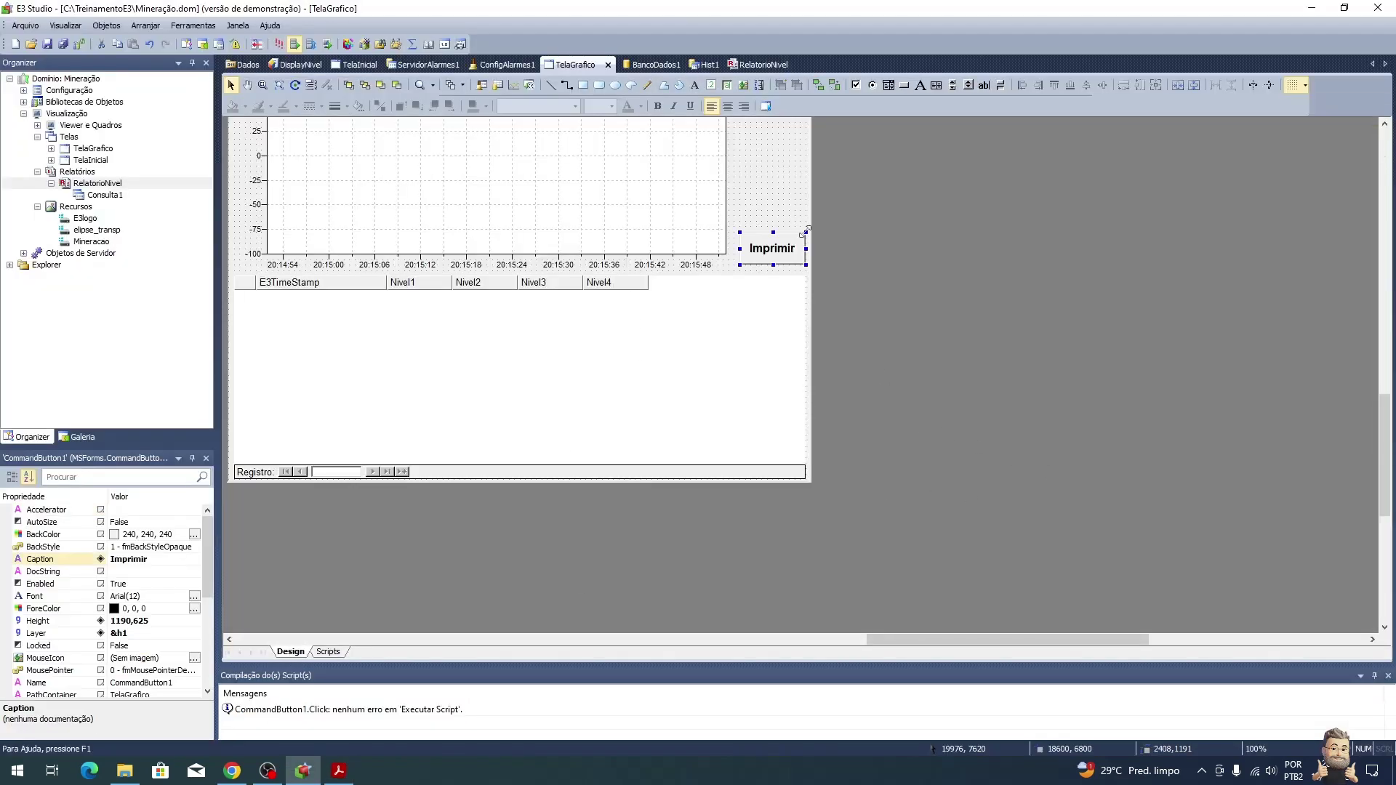
left_click(359, 65)
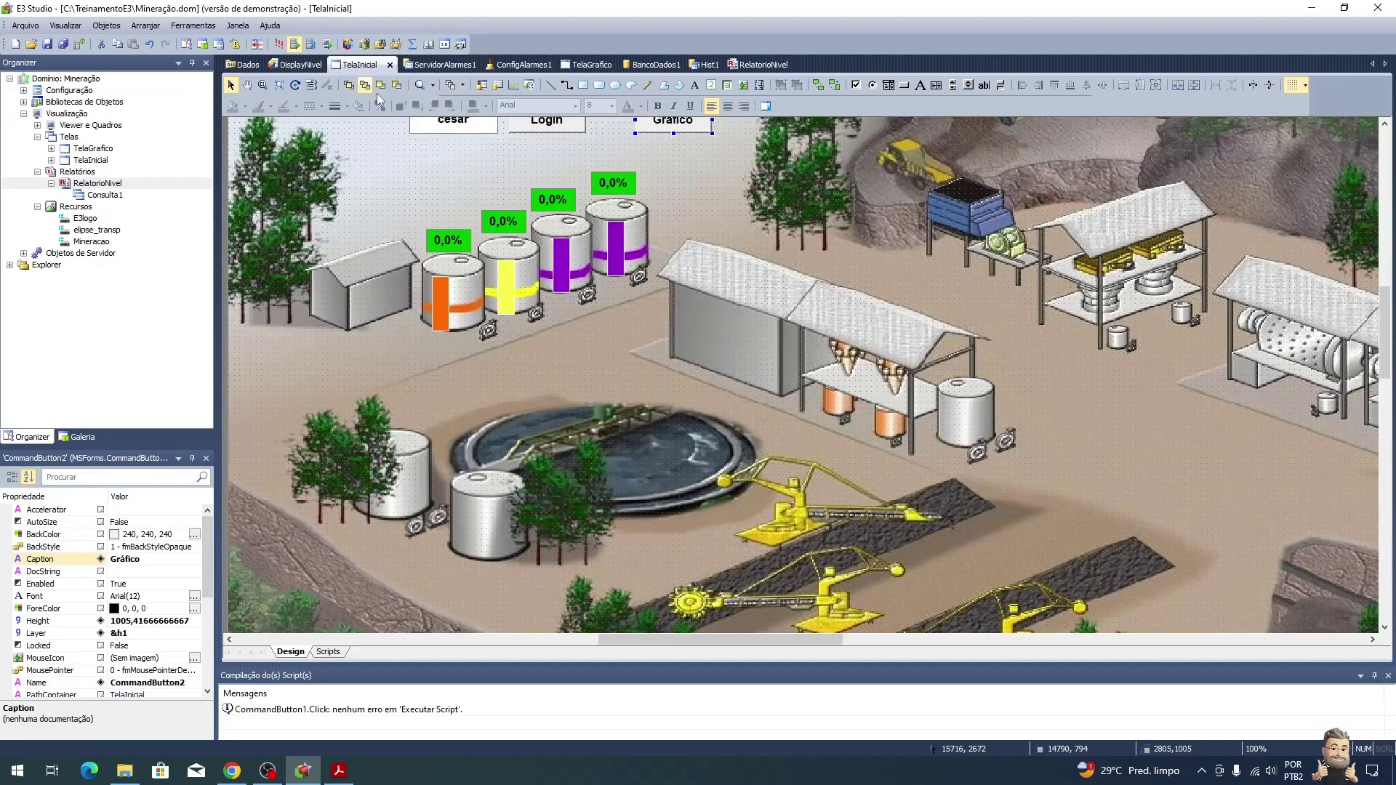
left_click(934, 570)
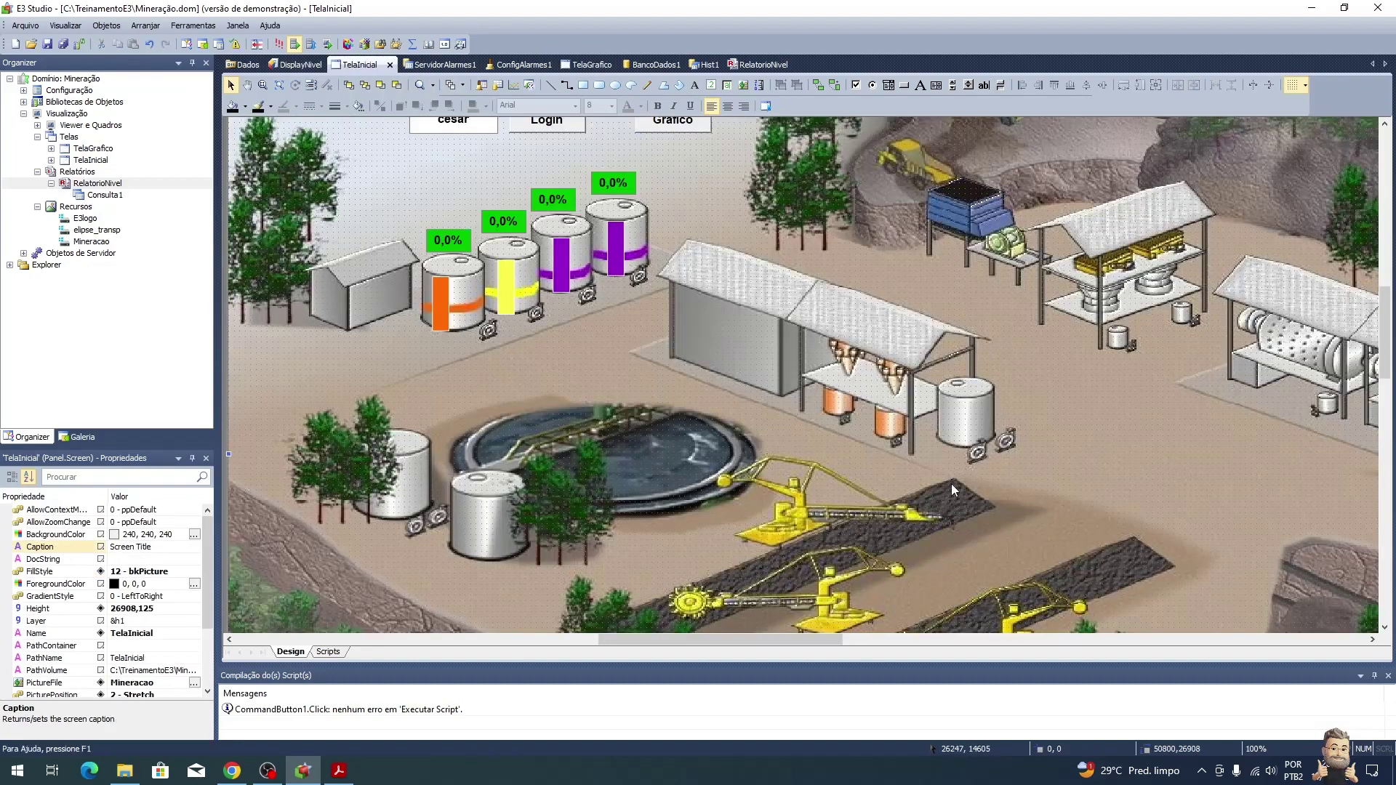
scroll(953, 491, "down", 6)
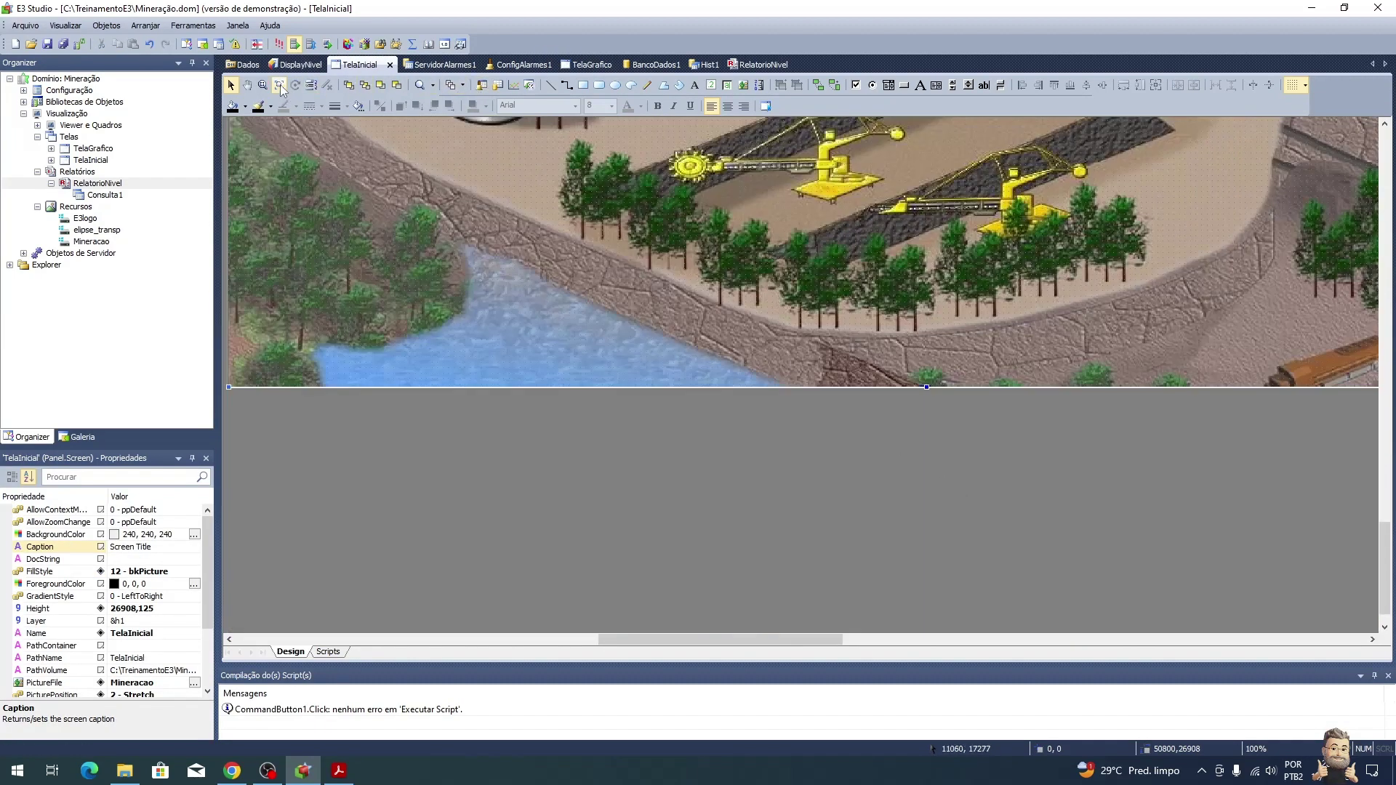
left_click(279, 85)
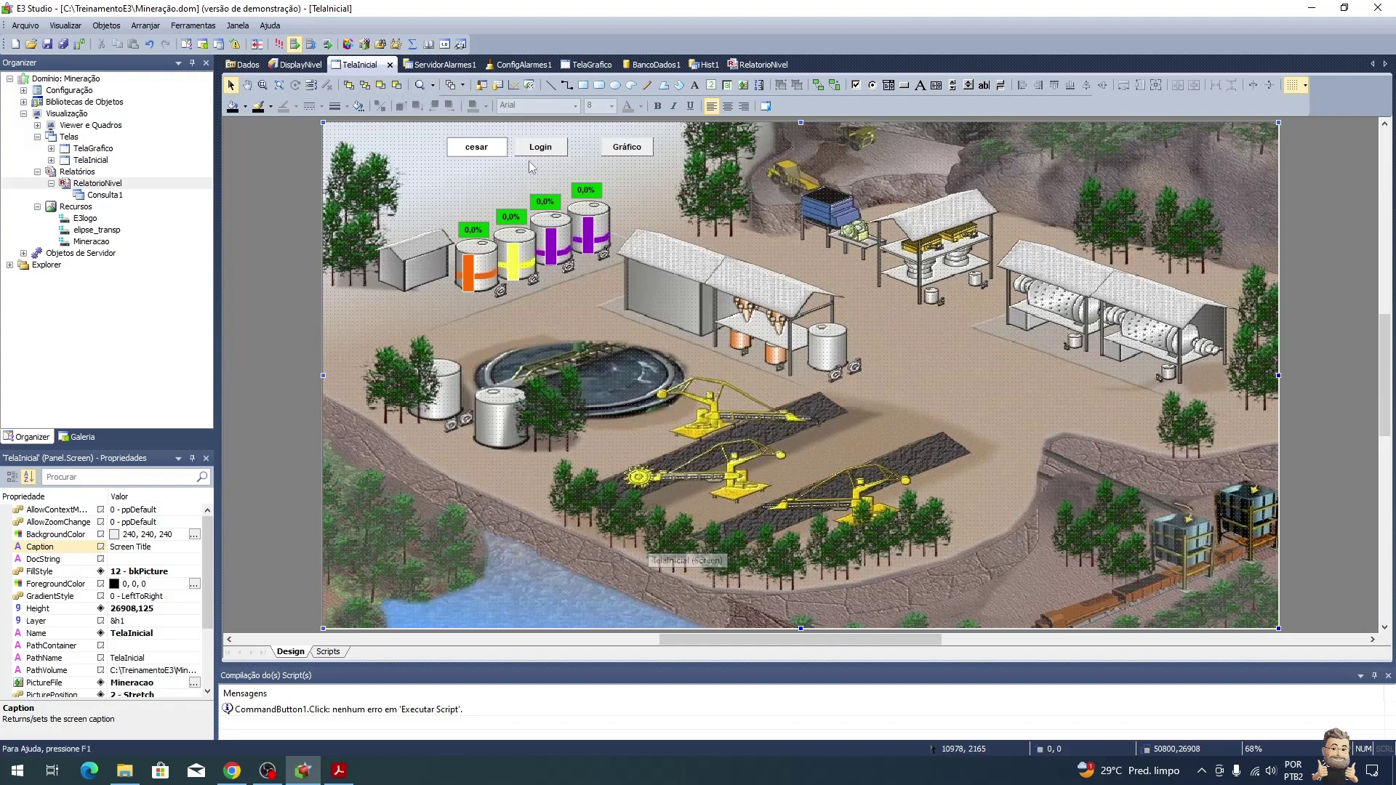
left_click(487, 86)
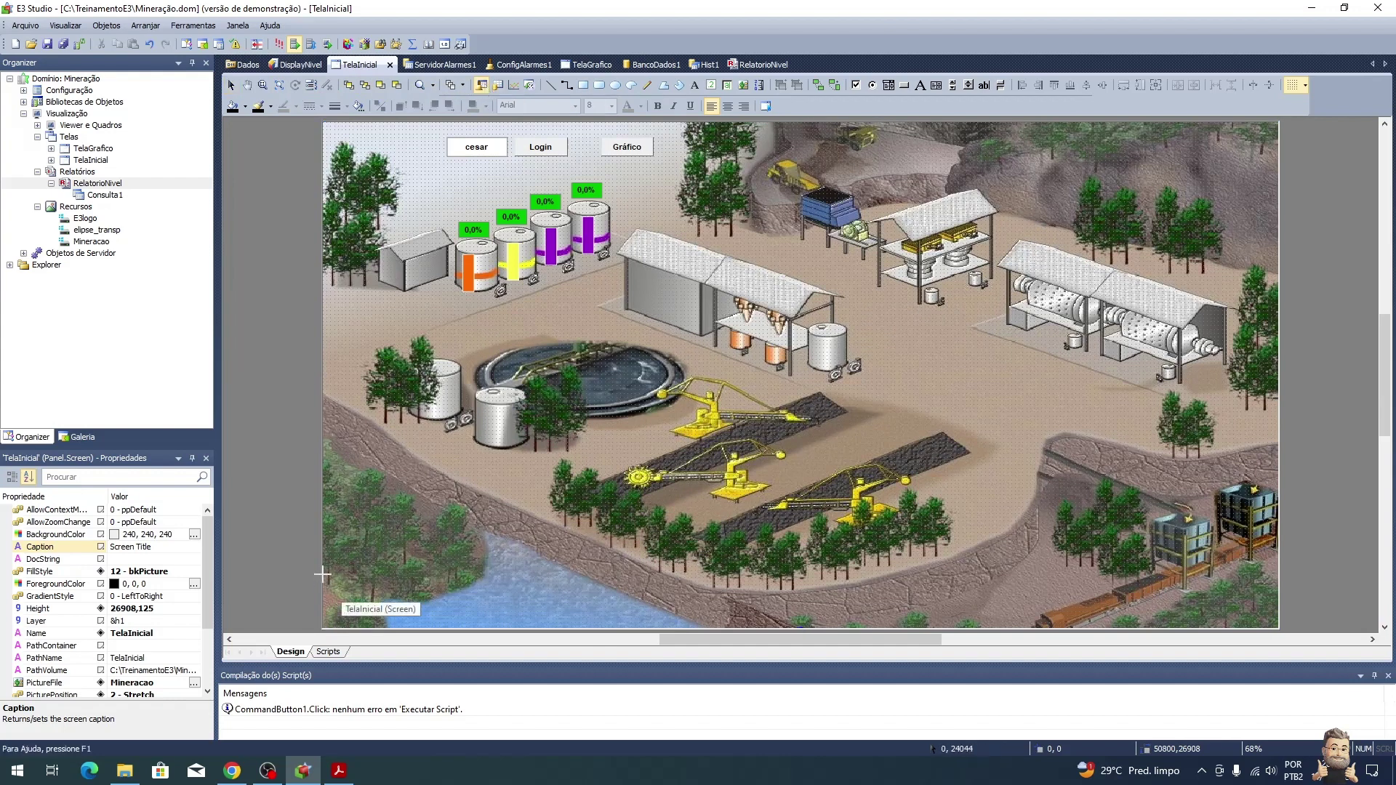
left_click_drag(322, 574, 1278, 627)
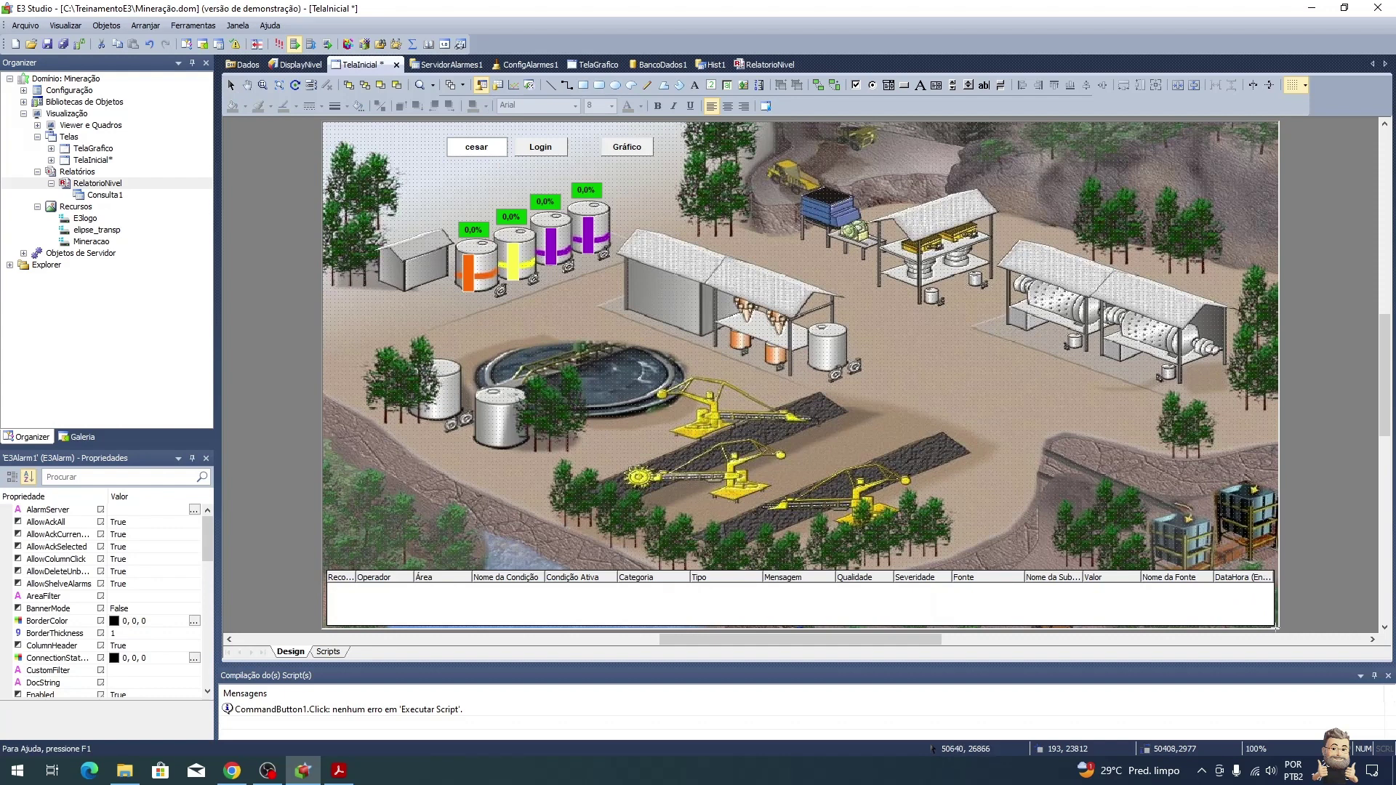
Step: Set the alarm grid's Servidor de Alarmes to ServidorAlarmes1, make it taller, and run in E3 Viewer
right_click(1140, 591)
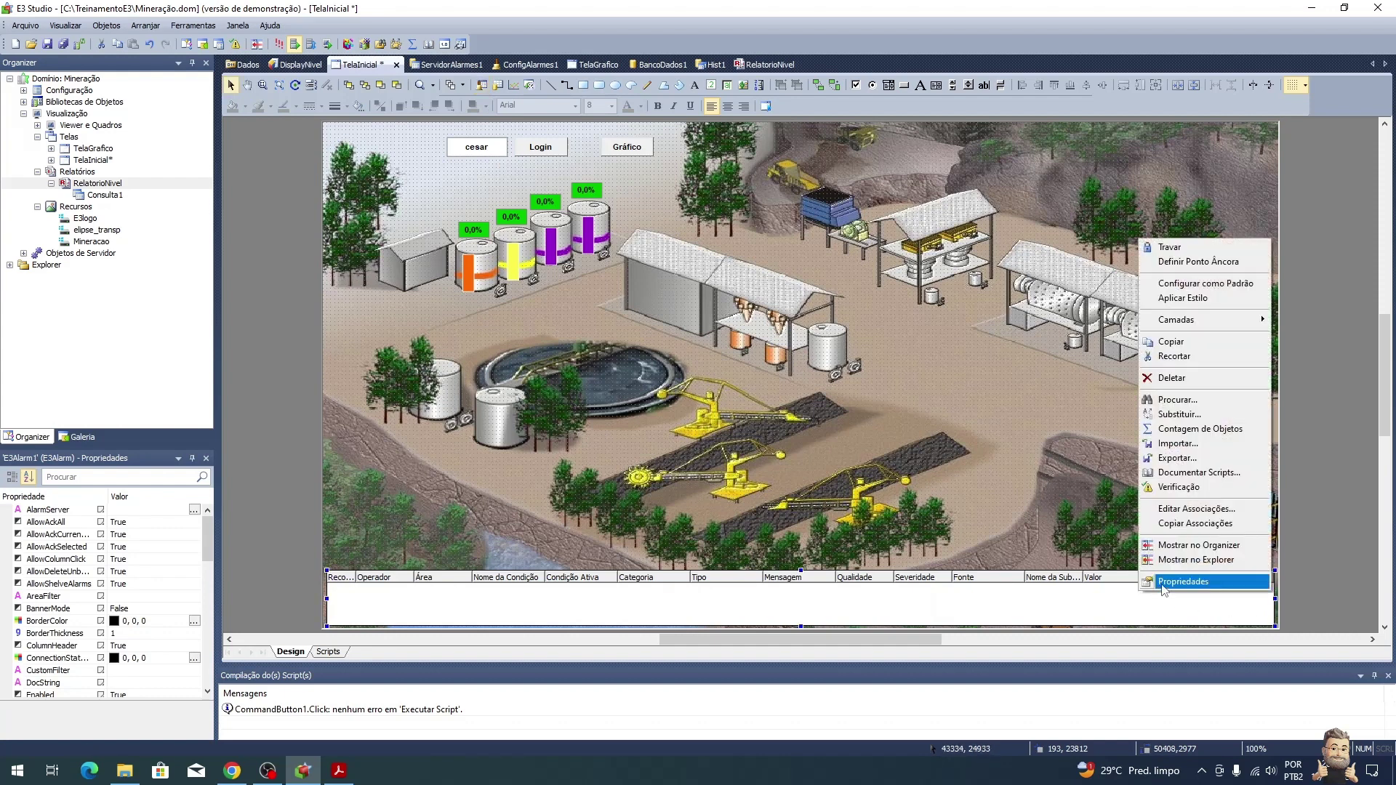
left_click(1164, 584)
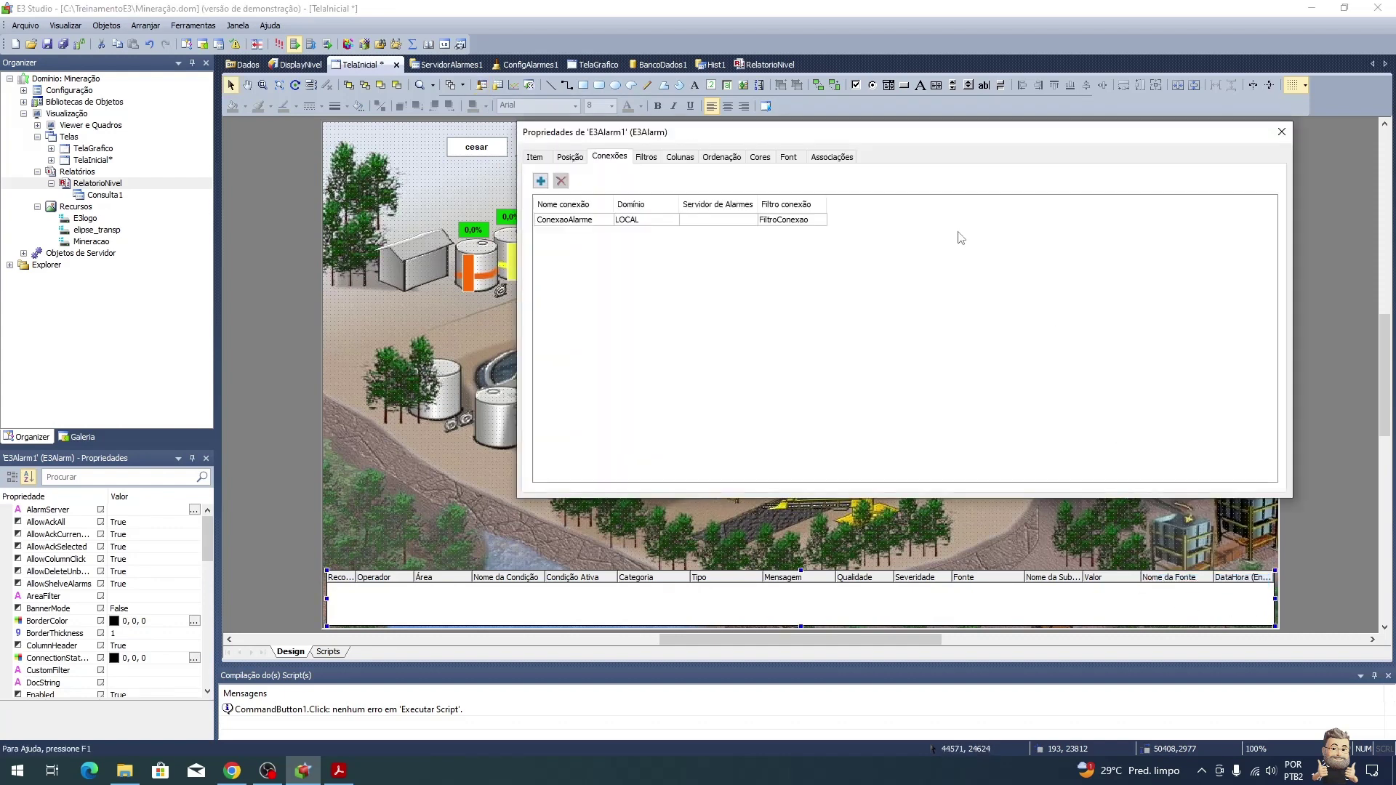
left_click(709, 221)
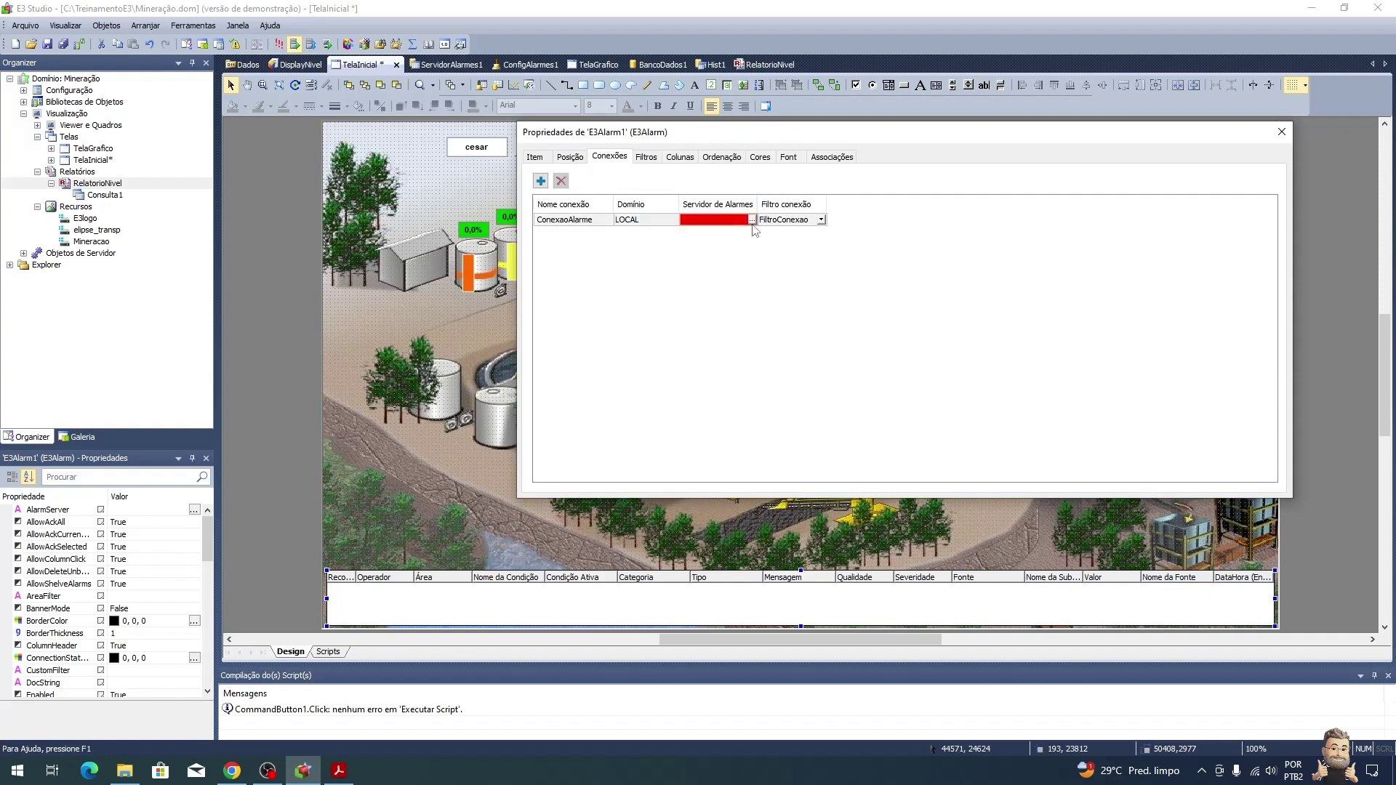
left_click(752, 220)
left_click(477, 280)
left_click(544, 292)
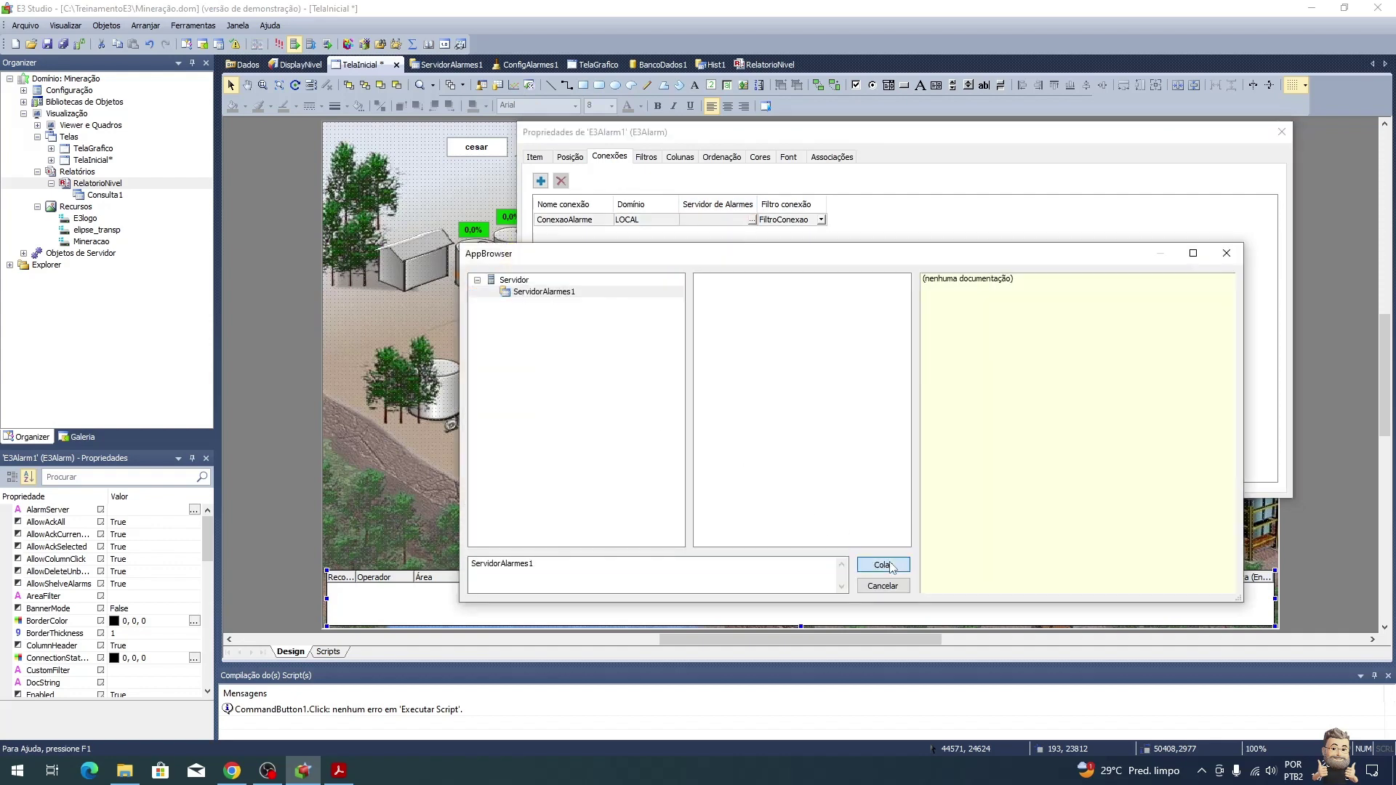
left_click(883, 565)
left_click(1283, 133)
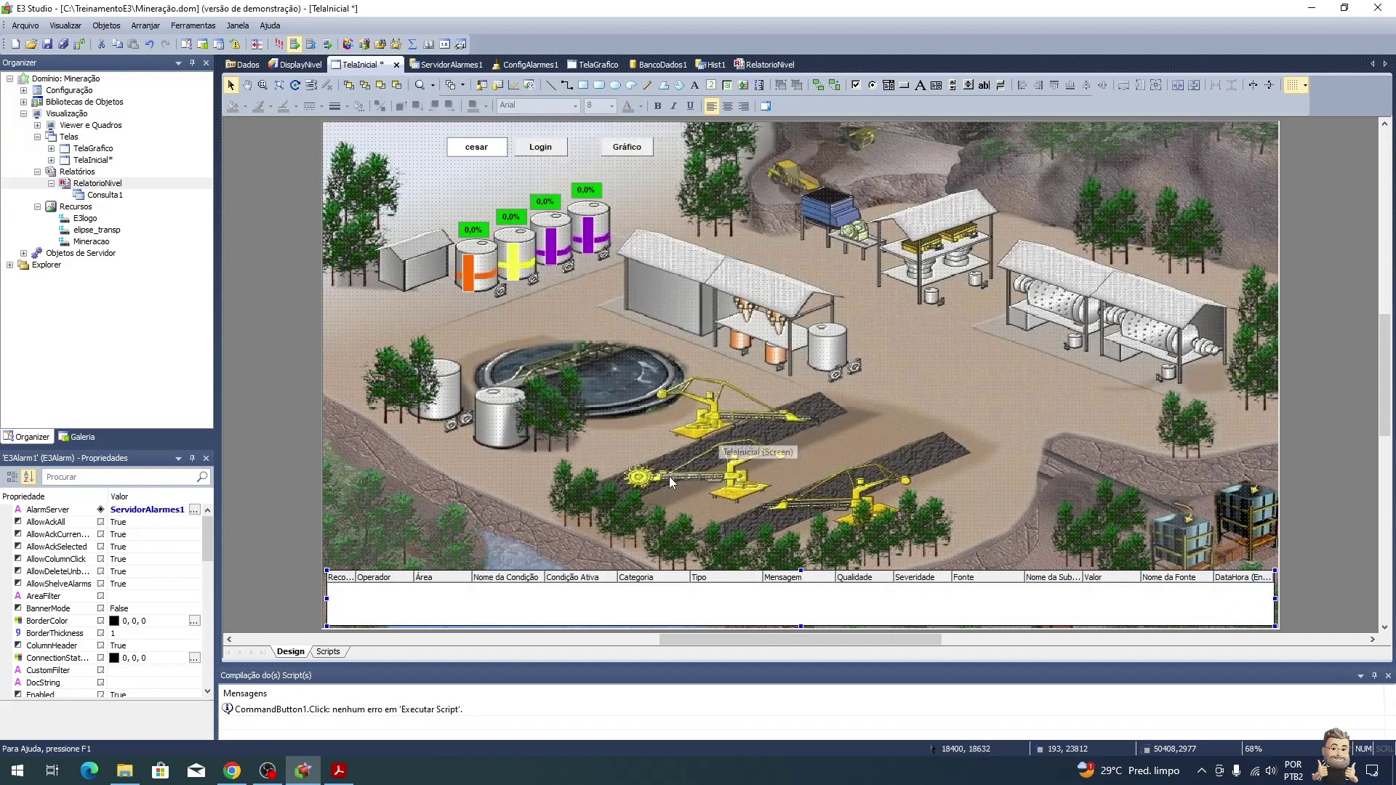
left_click_drag(801, 570, 801, 543)
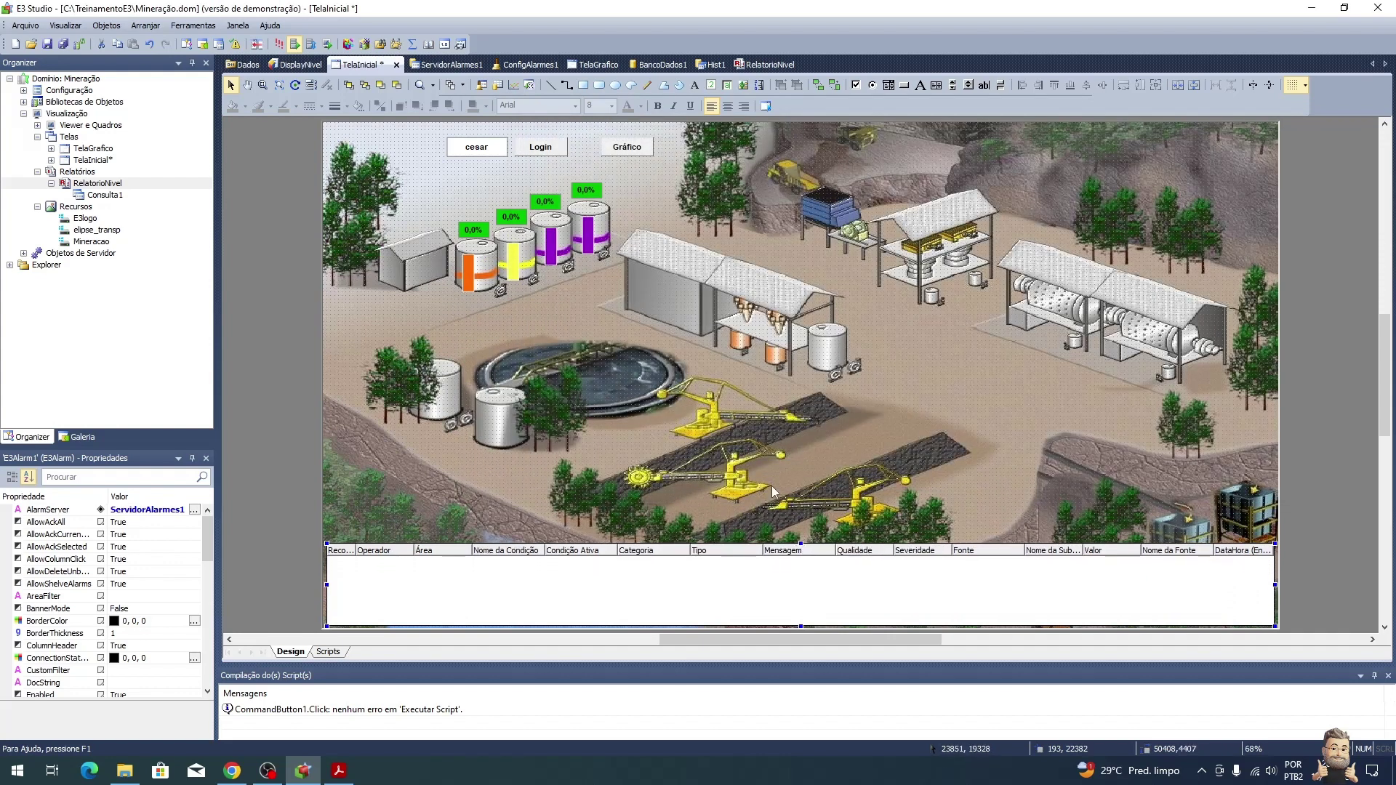
left_click(280, 45)
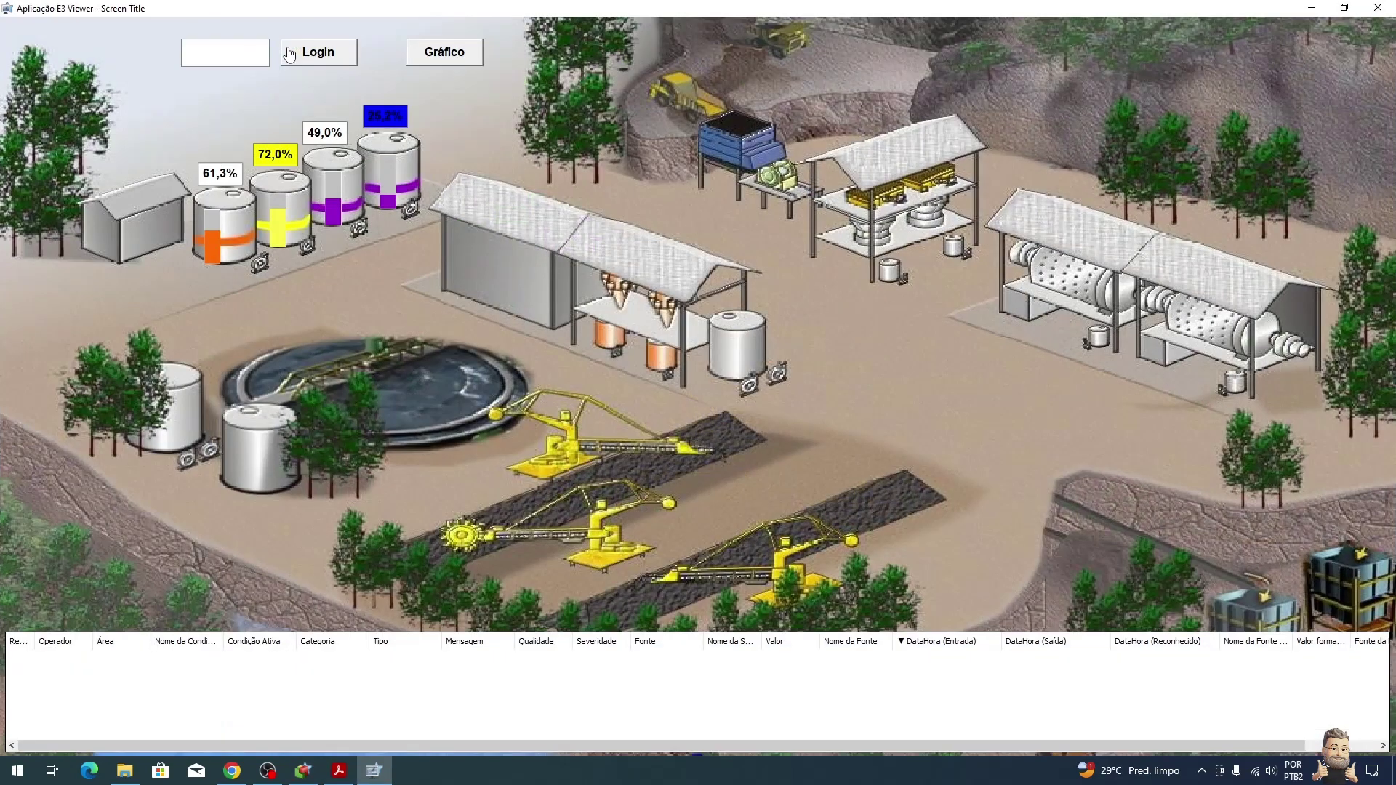
Step: Select the Nível 3 and Nível 4 normalizado alarms and widen the Mensagem column
left_click(631, 684)
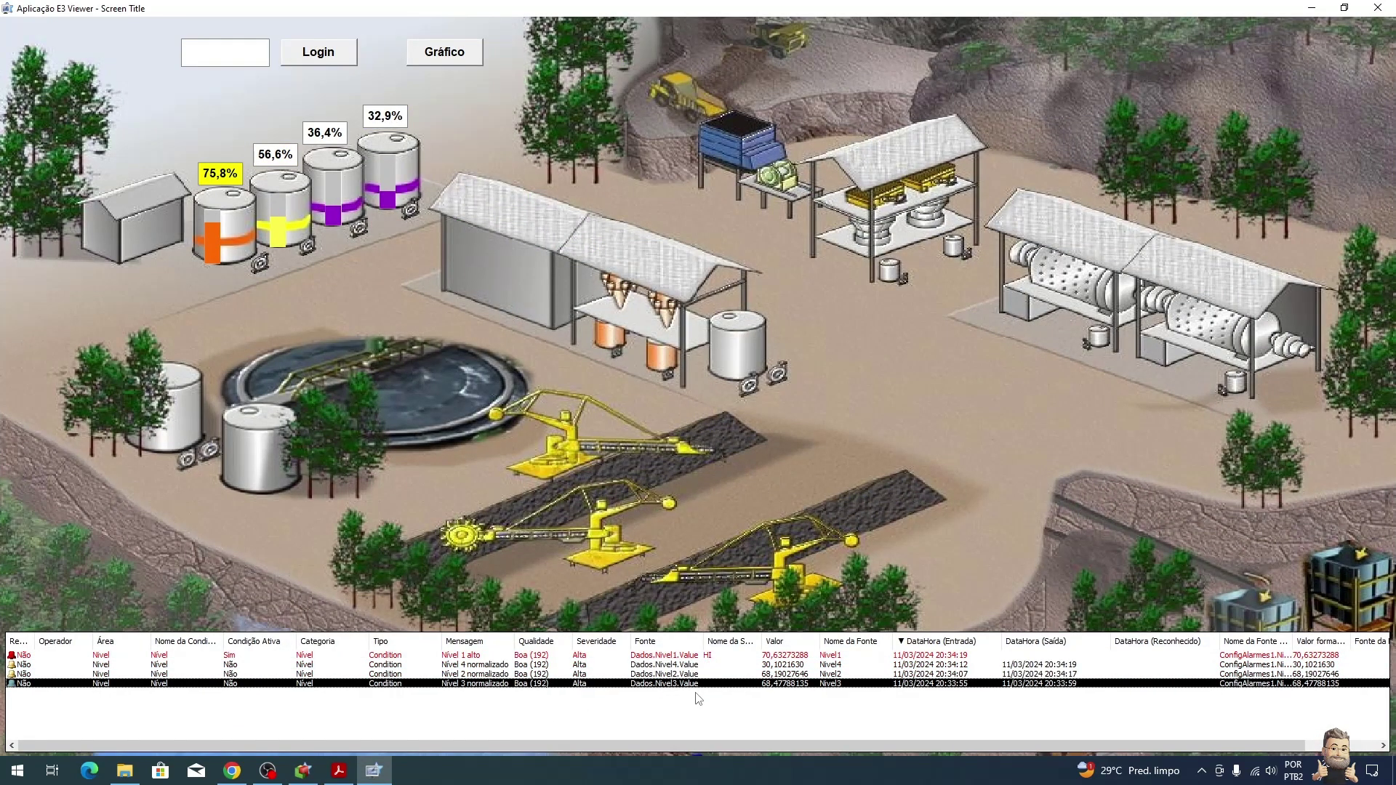
left_click_drag(515, 641, 555, 641)
left_click(499, 674)
left_click(509, 665)
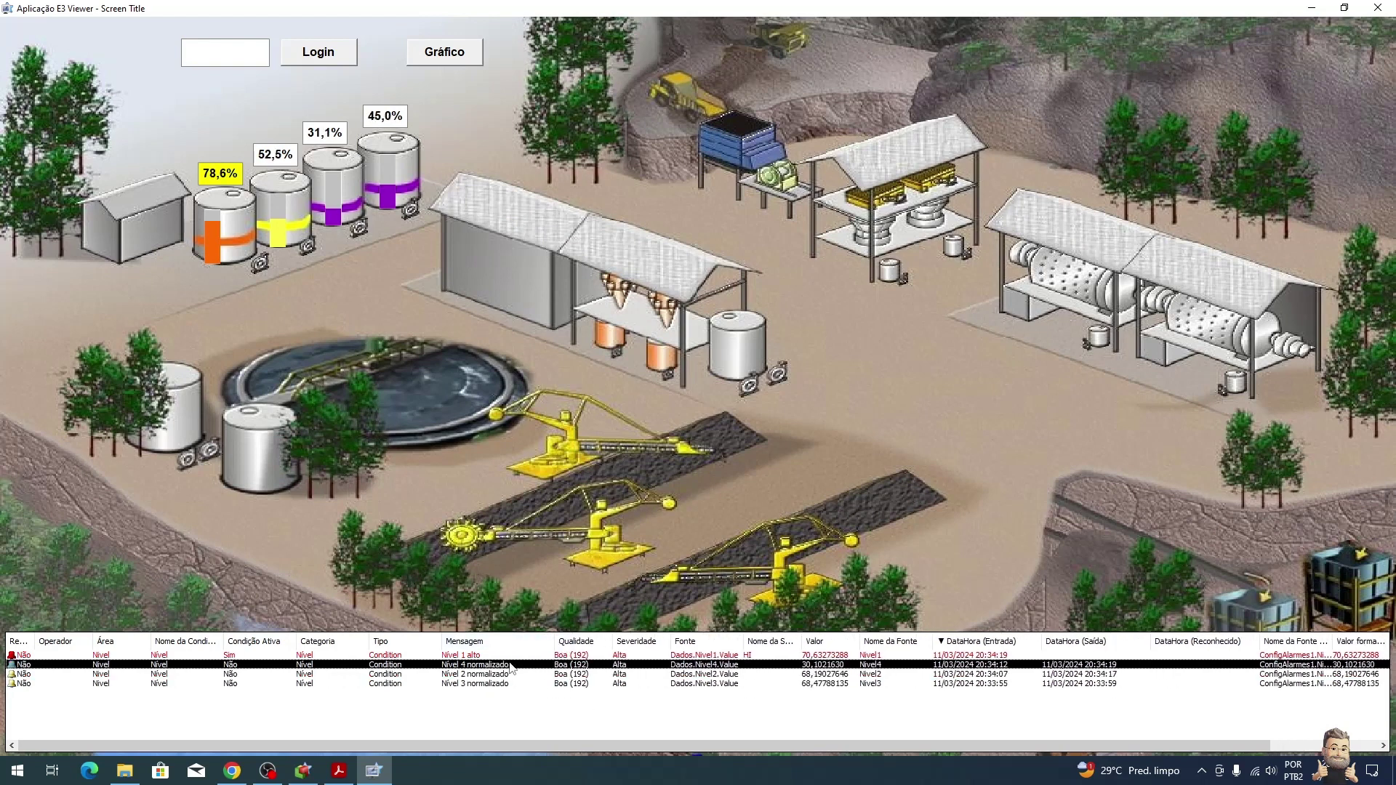
Step: Log in as the first operator with their user name and password
left_click(315, 67)
left_click(708, 395)
type("cesar")
left_click(700, 414)
type("1234")
left_click(712, 449)
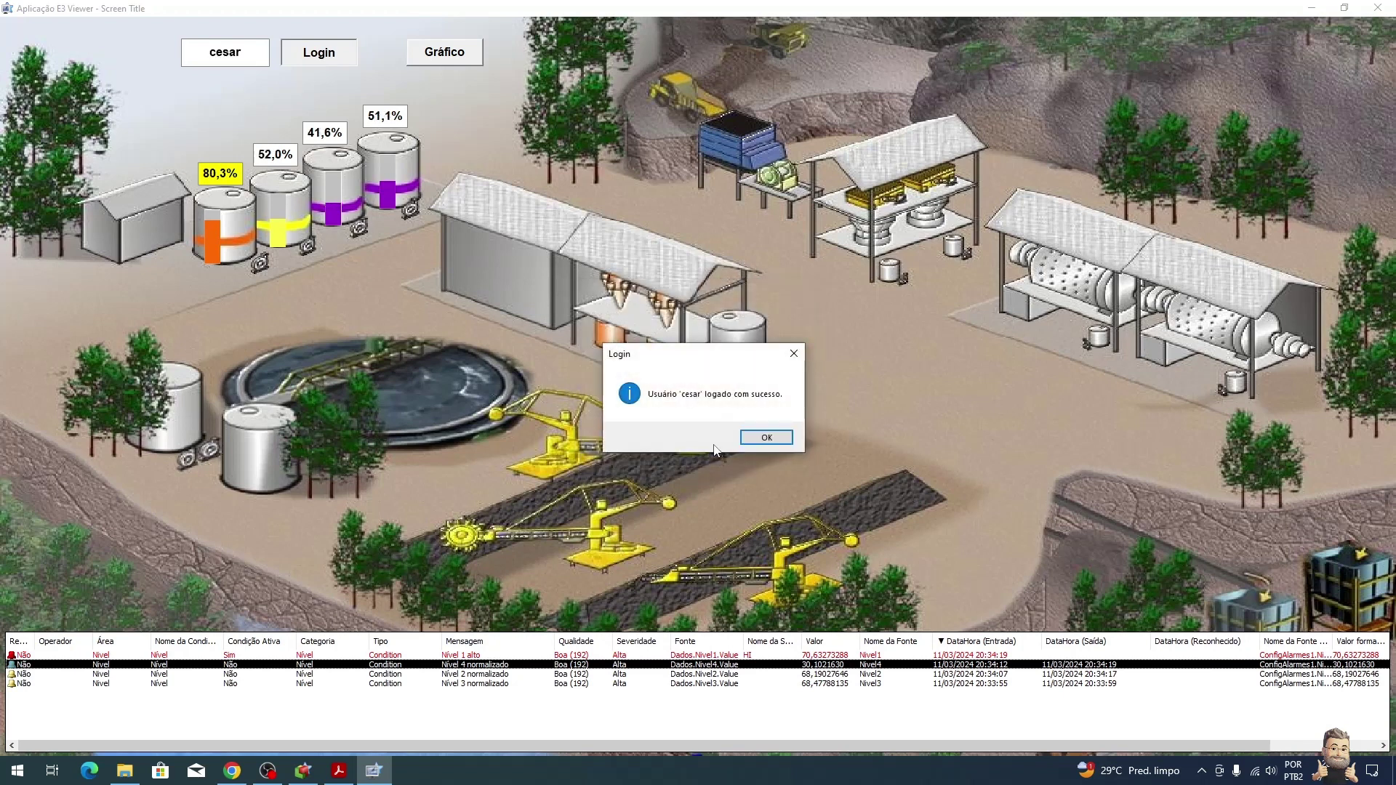
left_click(768, 438)
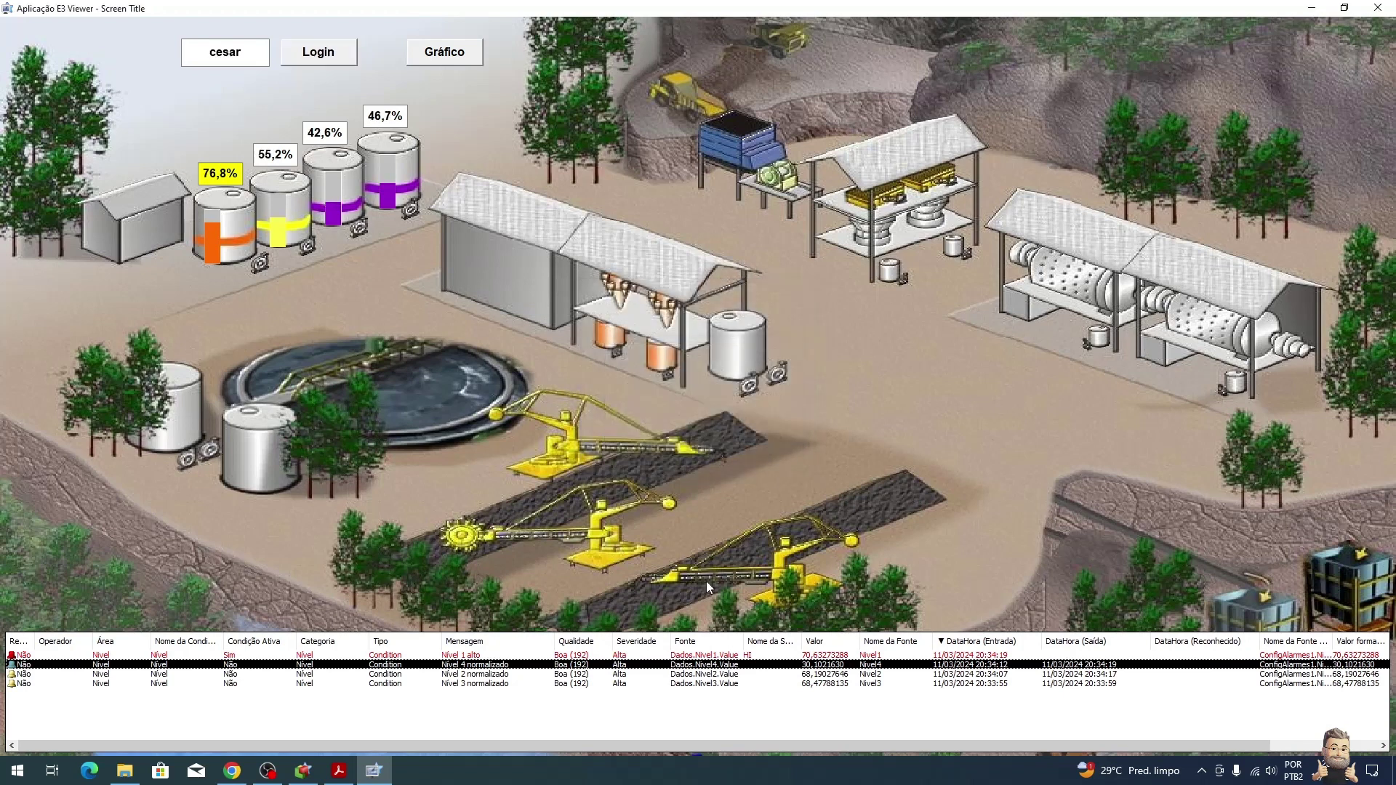
Step: Acknowledge all active alarms globally via Reconhecimento on the Nivel2 alarm
right_click(610, 675)
left_click(650, 685)
left_click(690, 400)
left_click(713, 432)
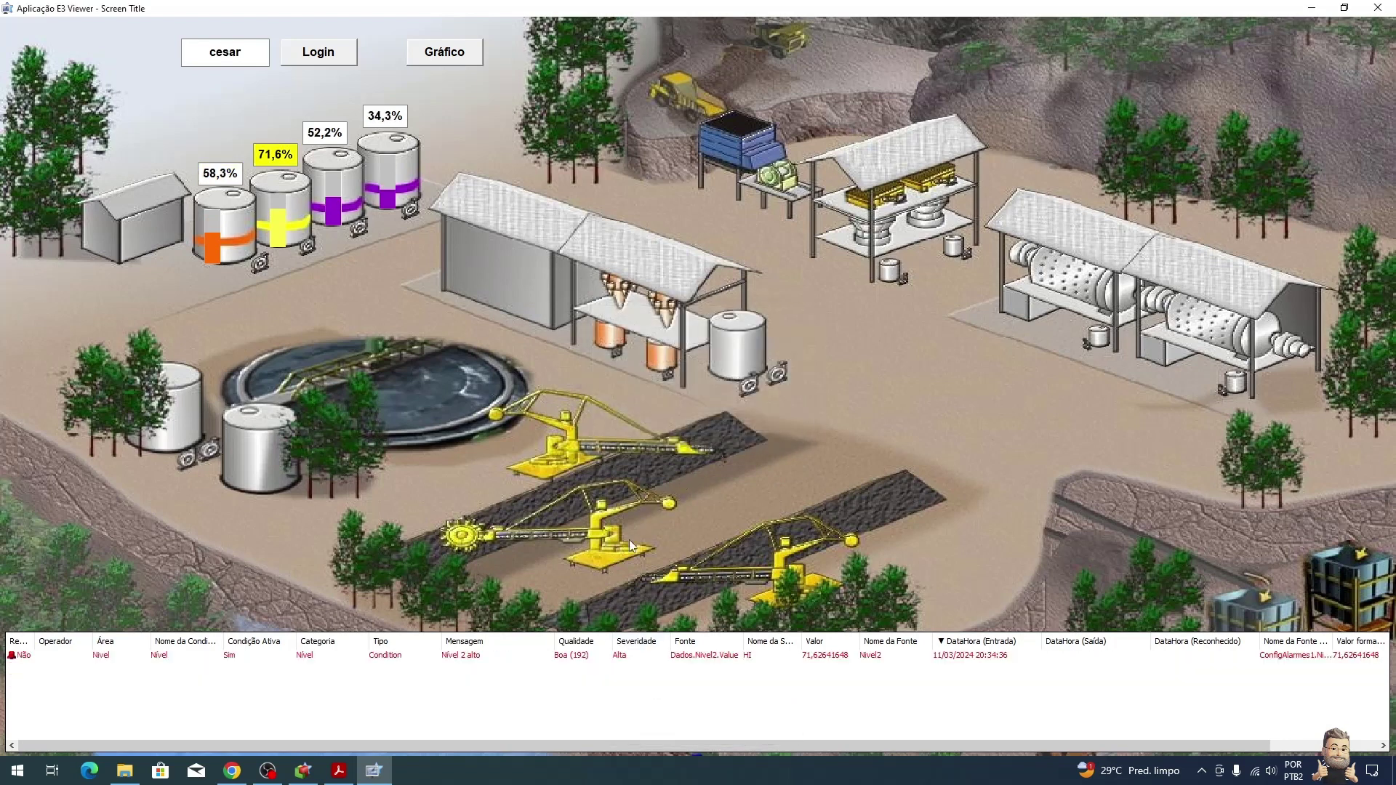
Step: Log in as a second operator with their user name and password
left_click(311, 46)
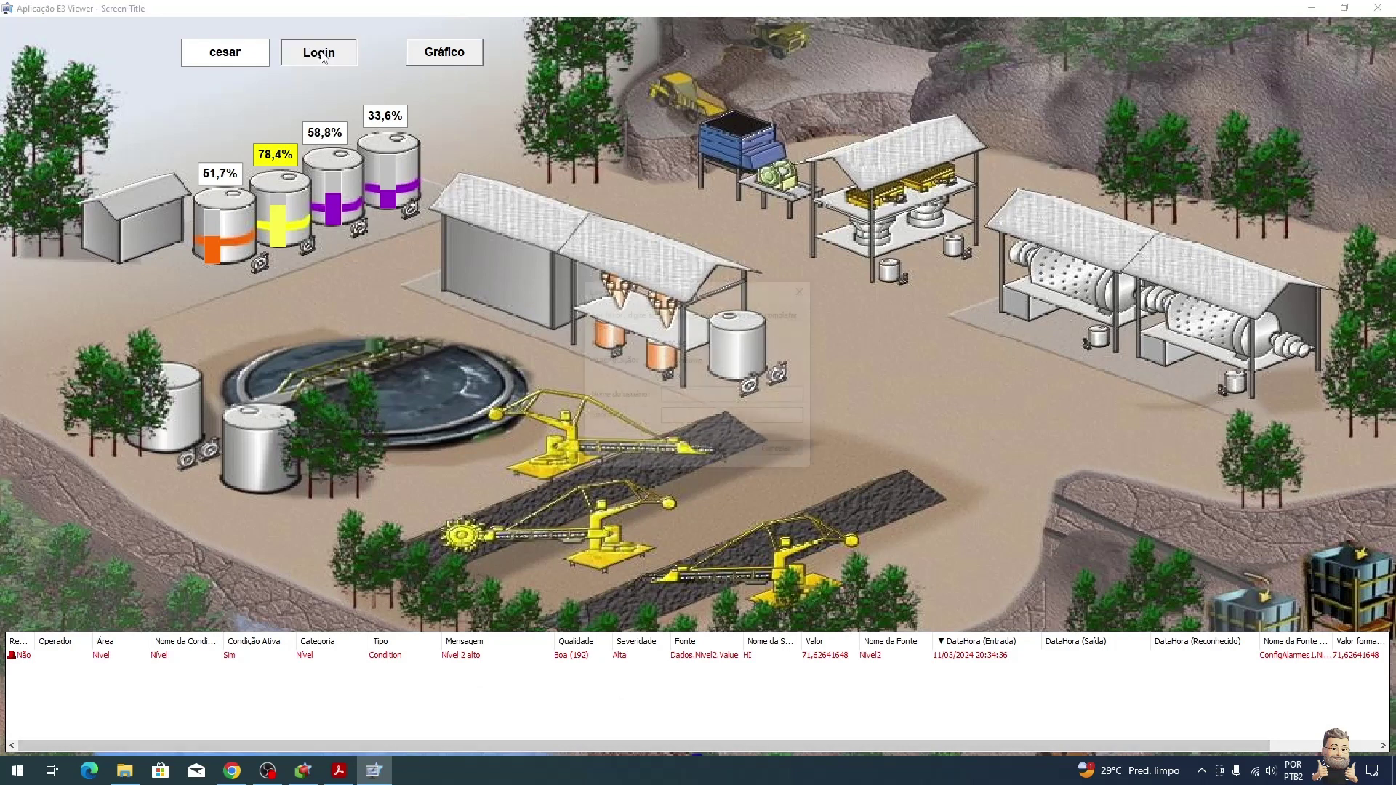
type("feijo")
key("Tab")
type("•••••")
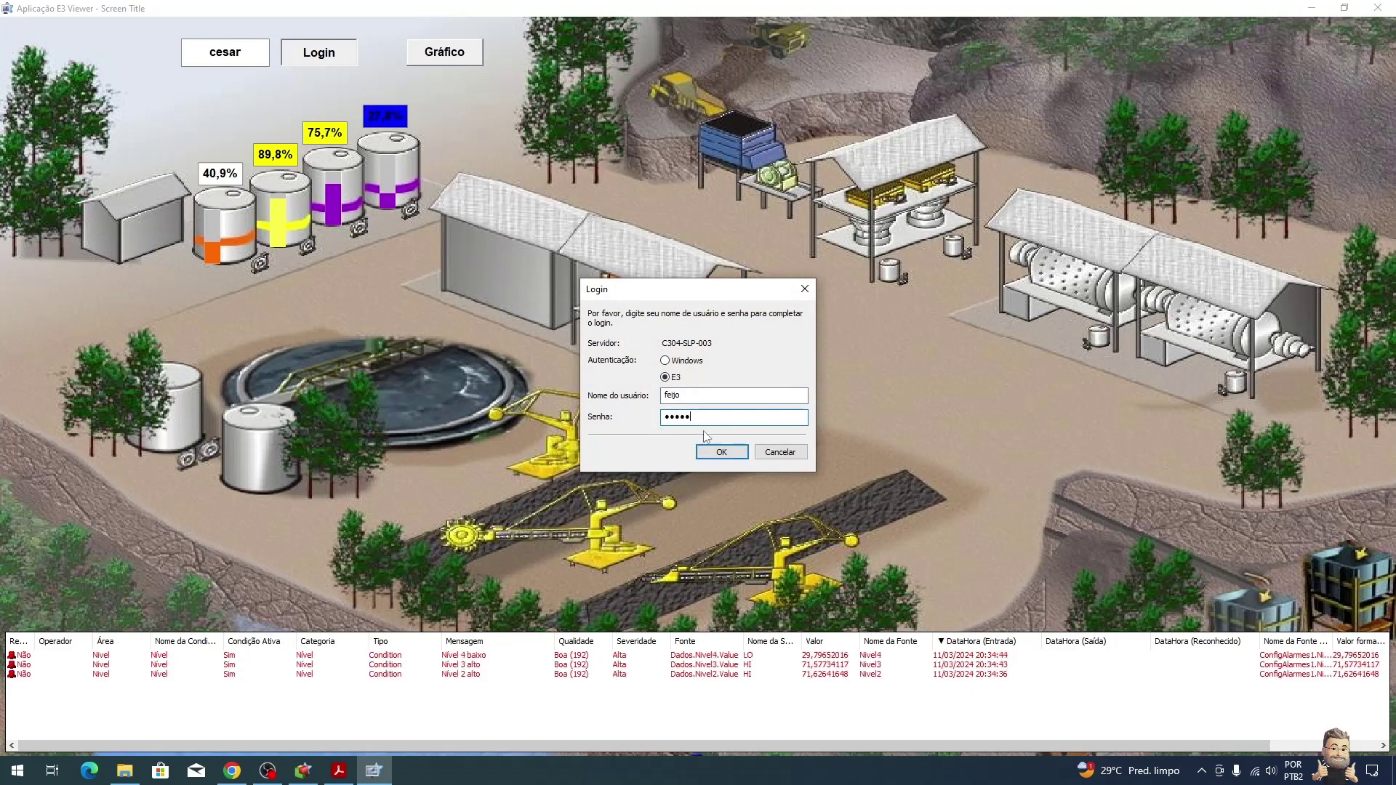
left_click(720, 452)
left_click(756, 436)
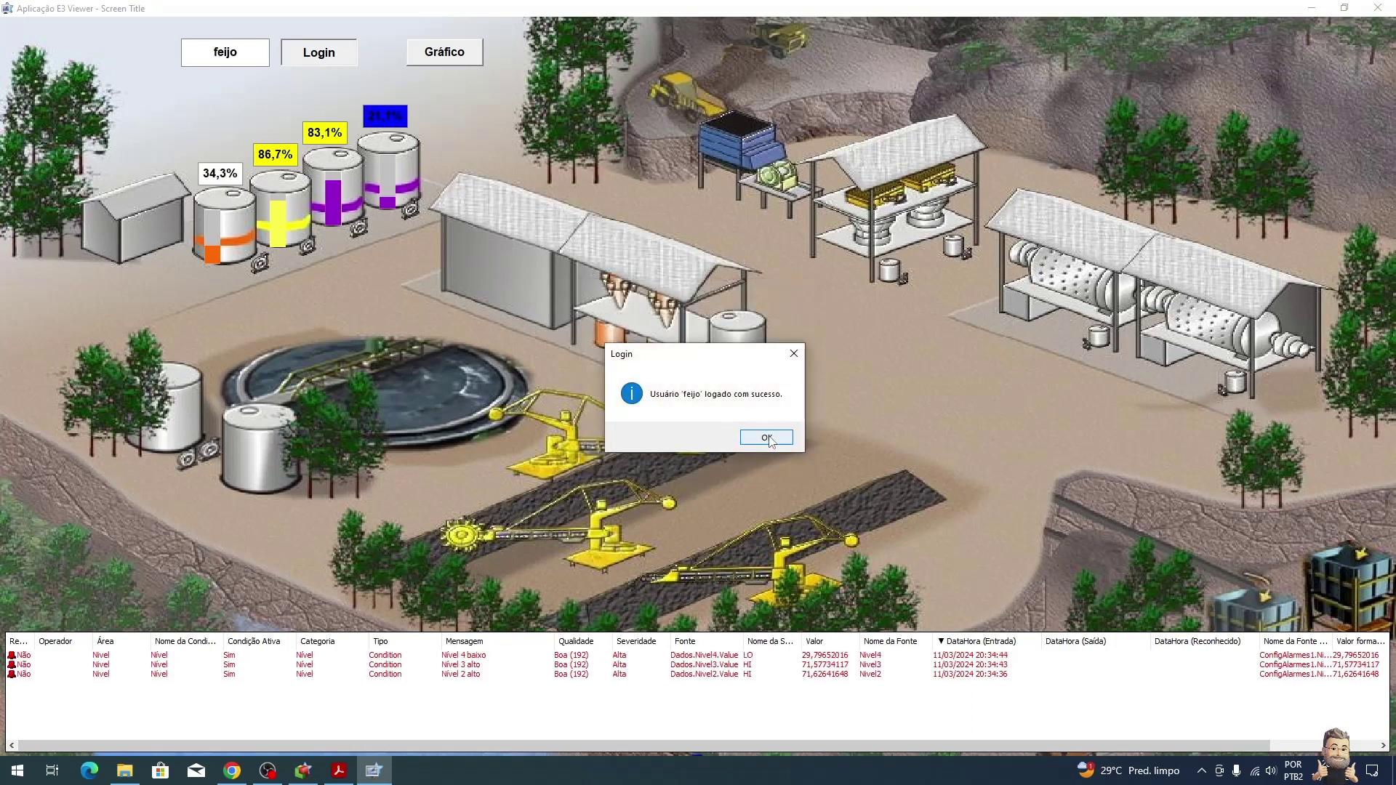
Step: Acknowledge the active alarms again as the second operator
right_click(645, 665)
left_click(670, 677)
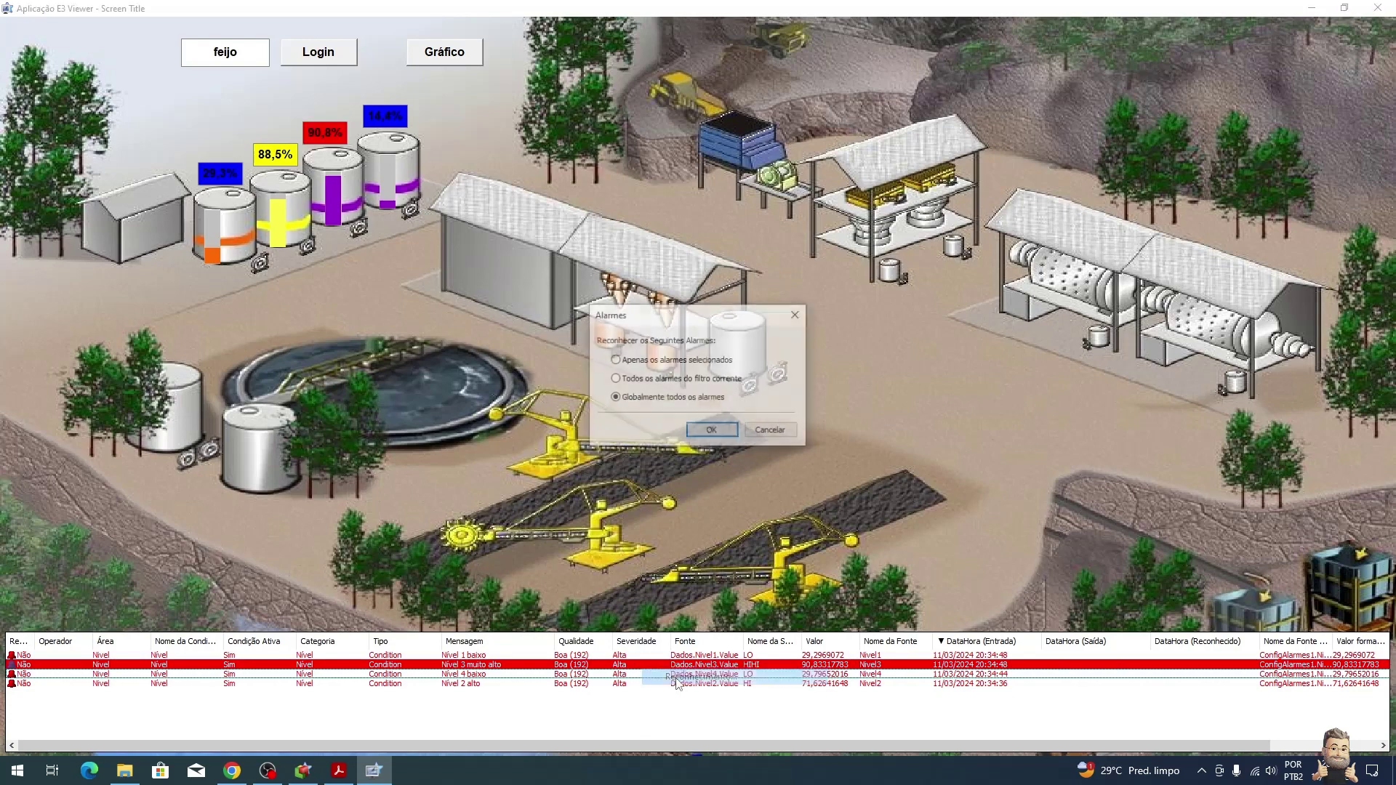
left_click(692, 427)
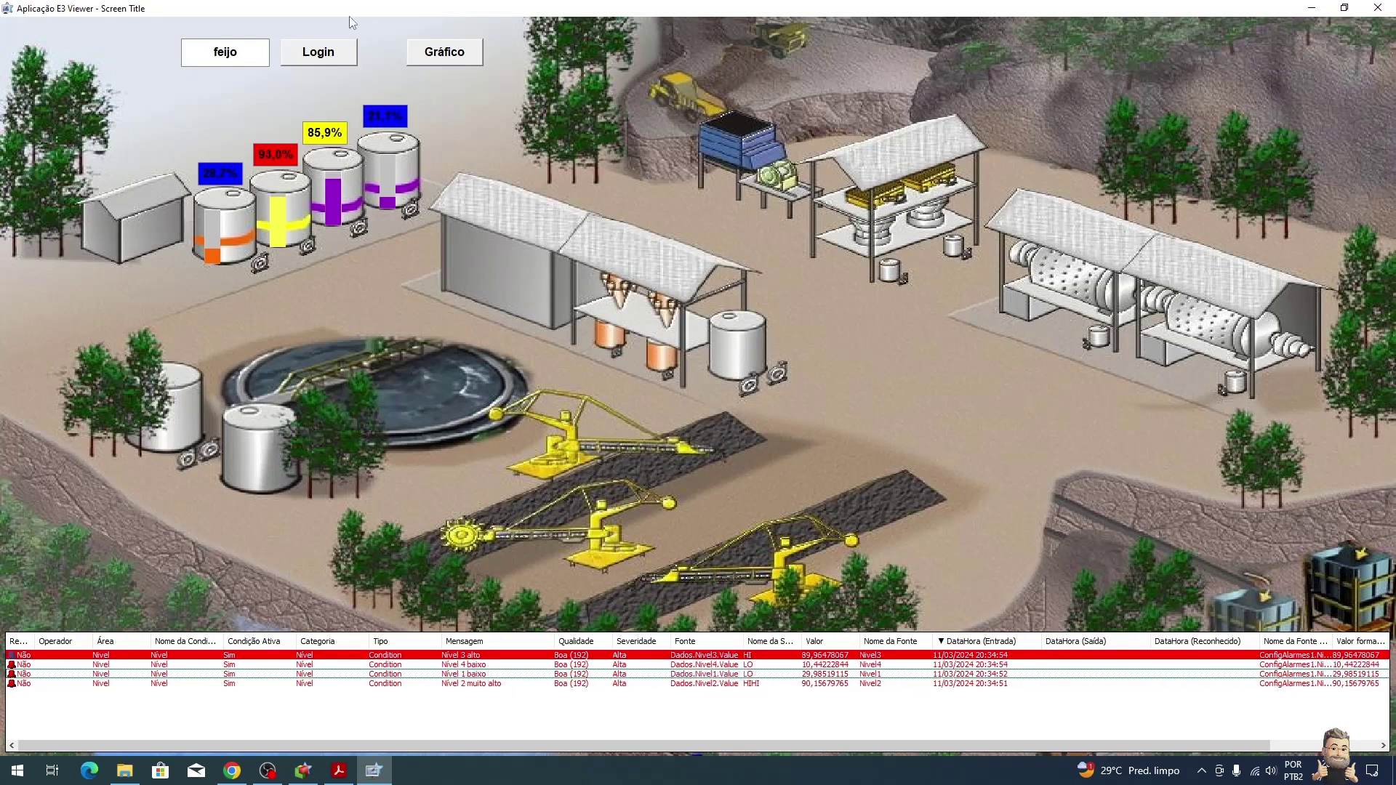
Step: Open the Gráfico level chart window, reposition and enlarge it, then close it and E3 Viewer
left_click(466, 57)
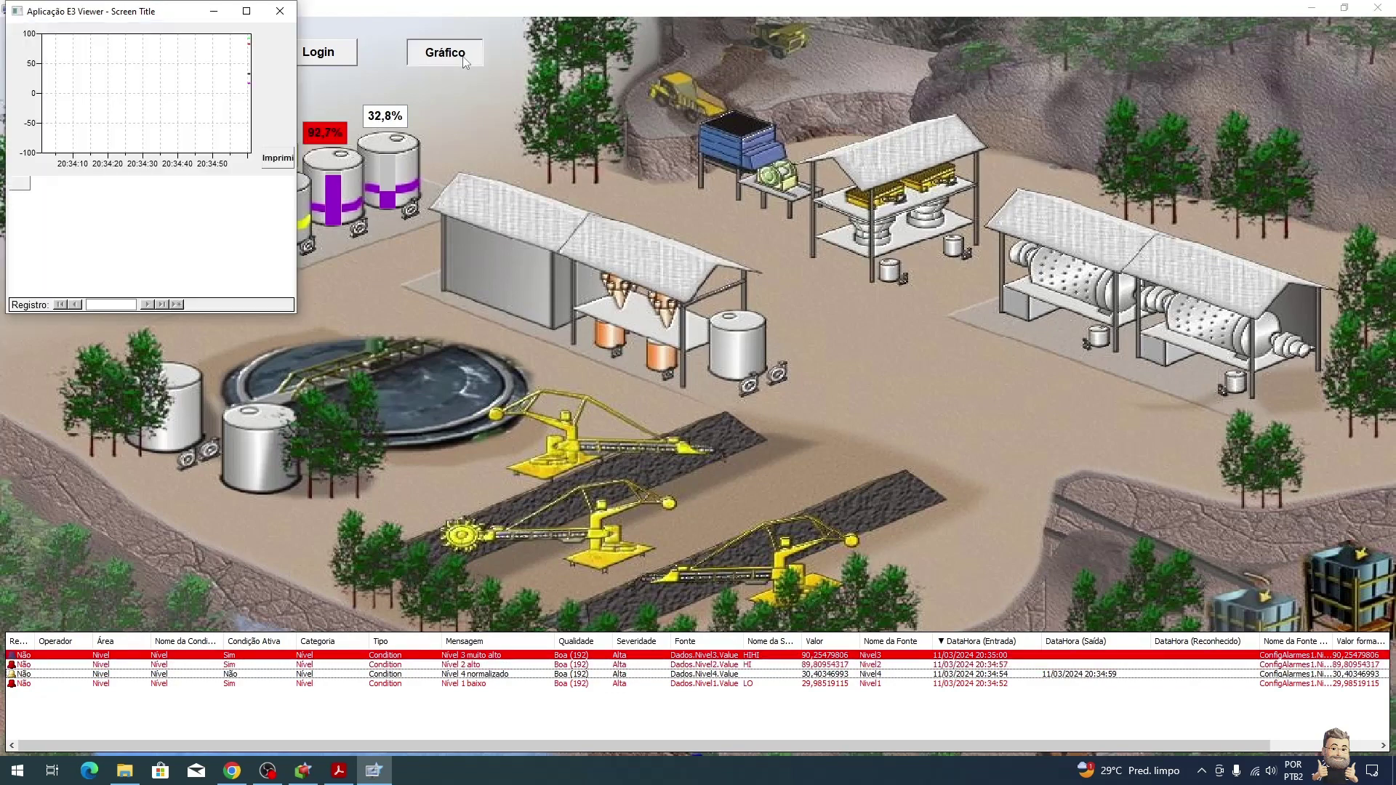
left_click_drag(150, 15, 693, 245)
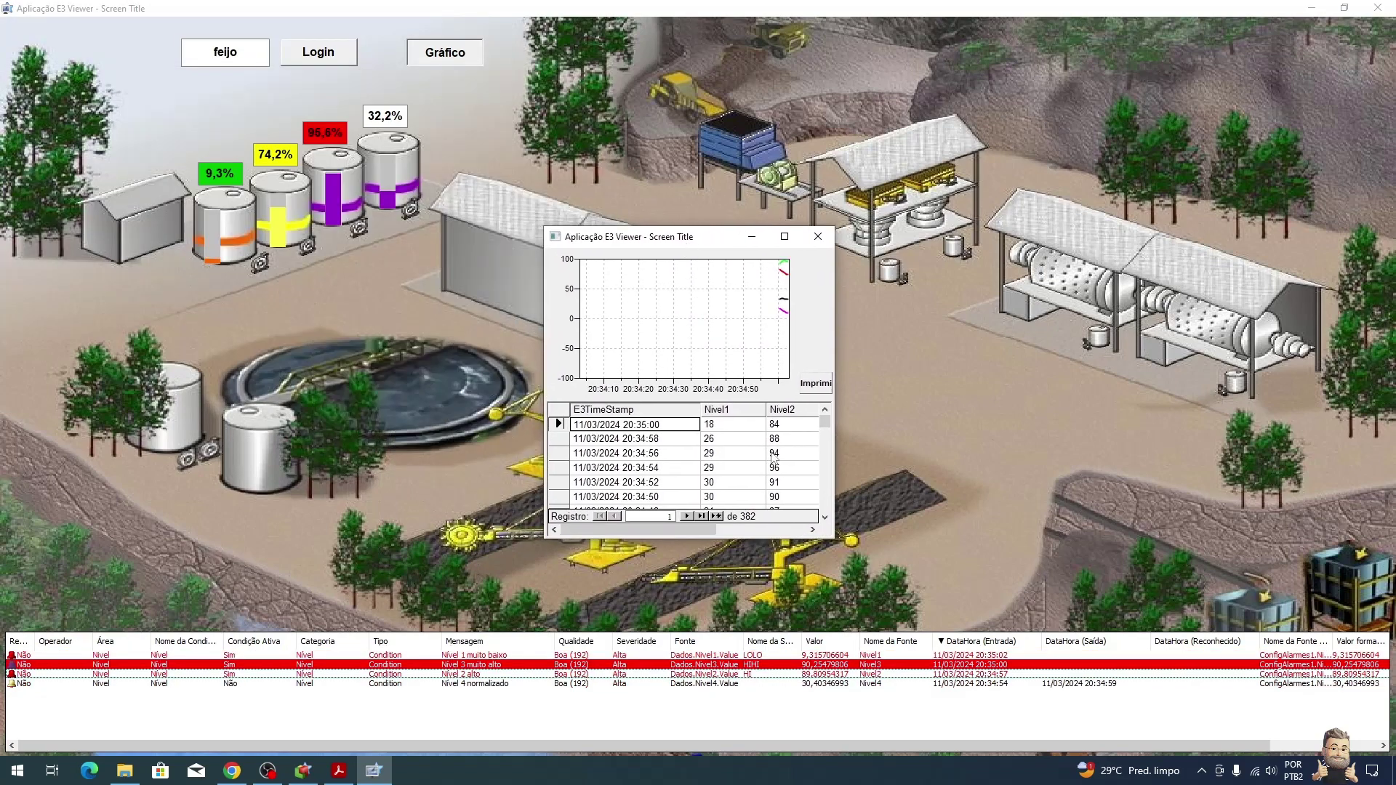
left_click_drag(837, 540, 1136, 681)
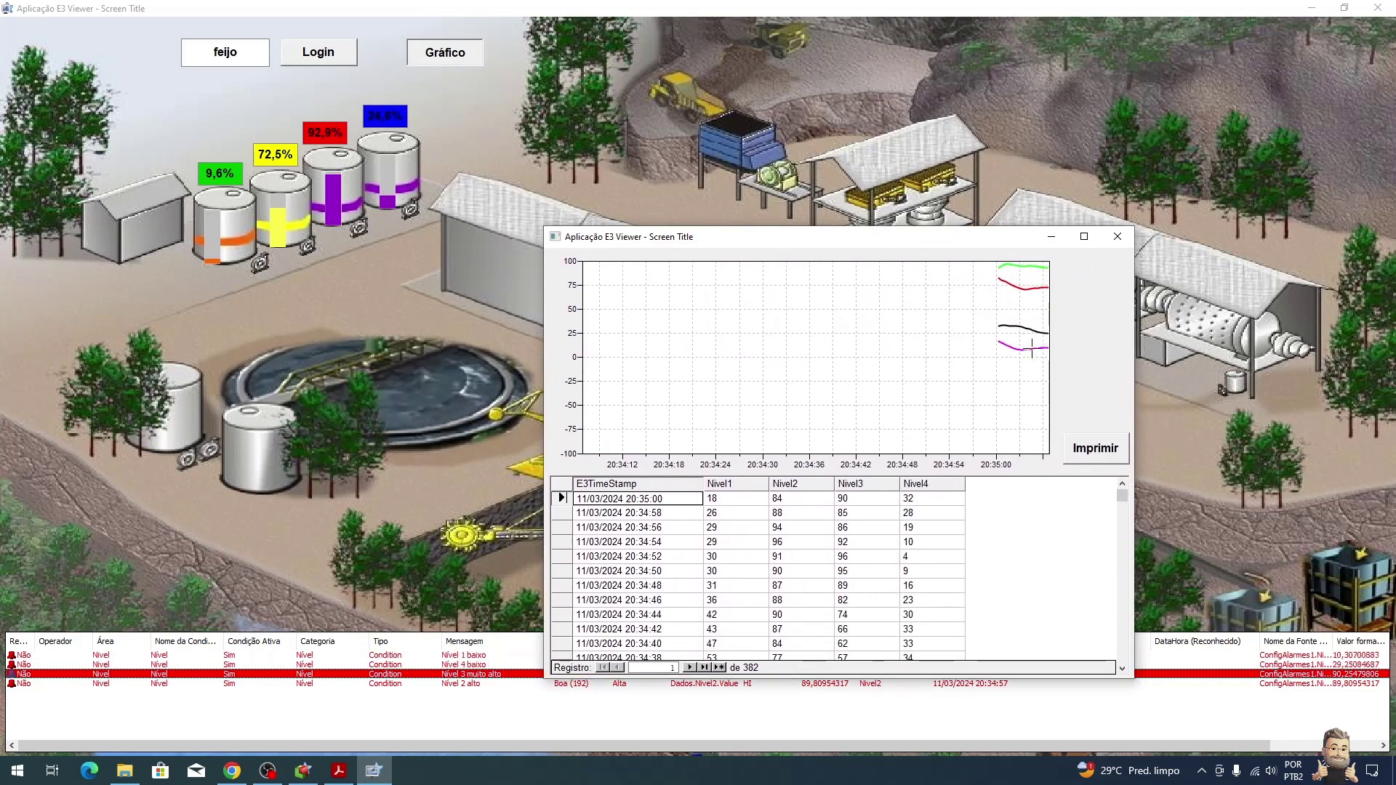
left_click_drag(964, 243, 813, 104)
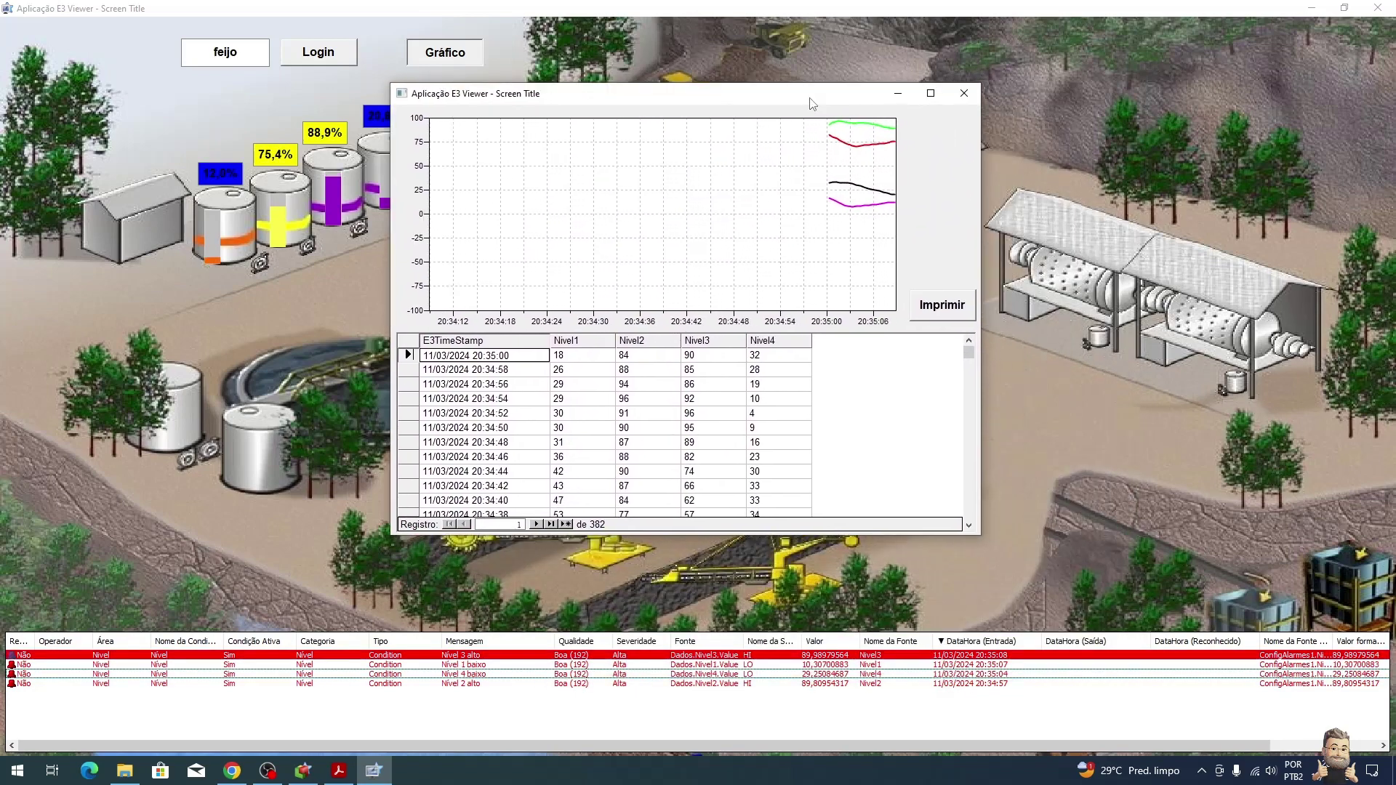
mouse_move(970, 355)
left_mouse_down()
mouse_move(973, 454)
mouse_move(983, 339)
left_mouse_up()
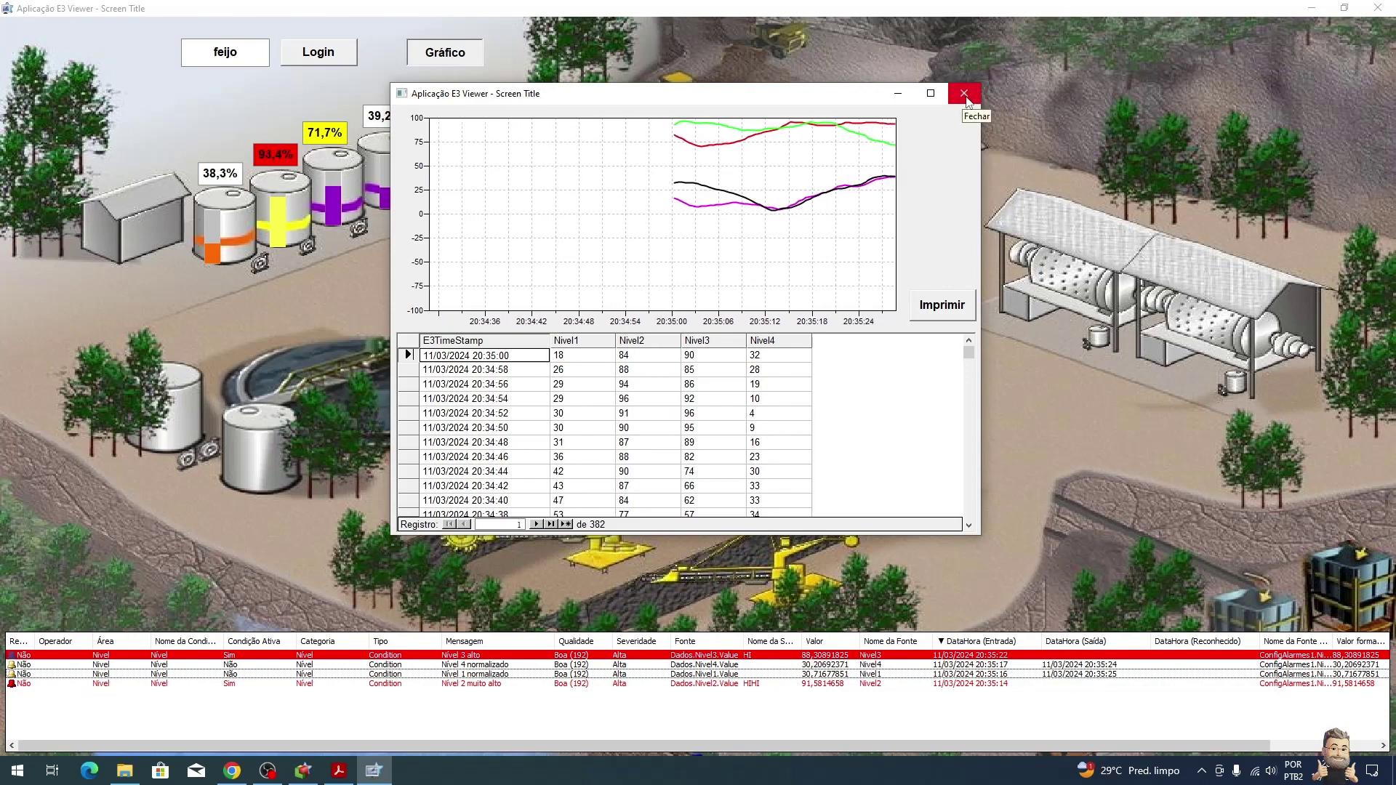
left_click(965, 95)
left_click(1378, 8)
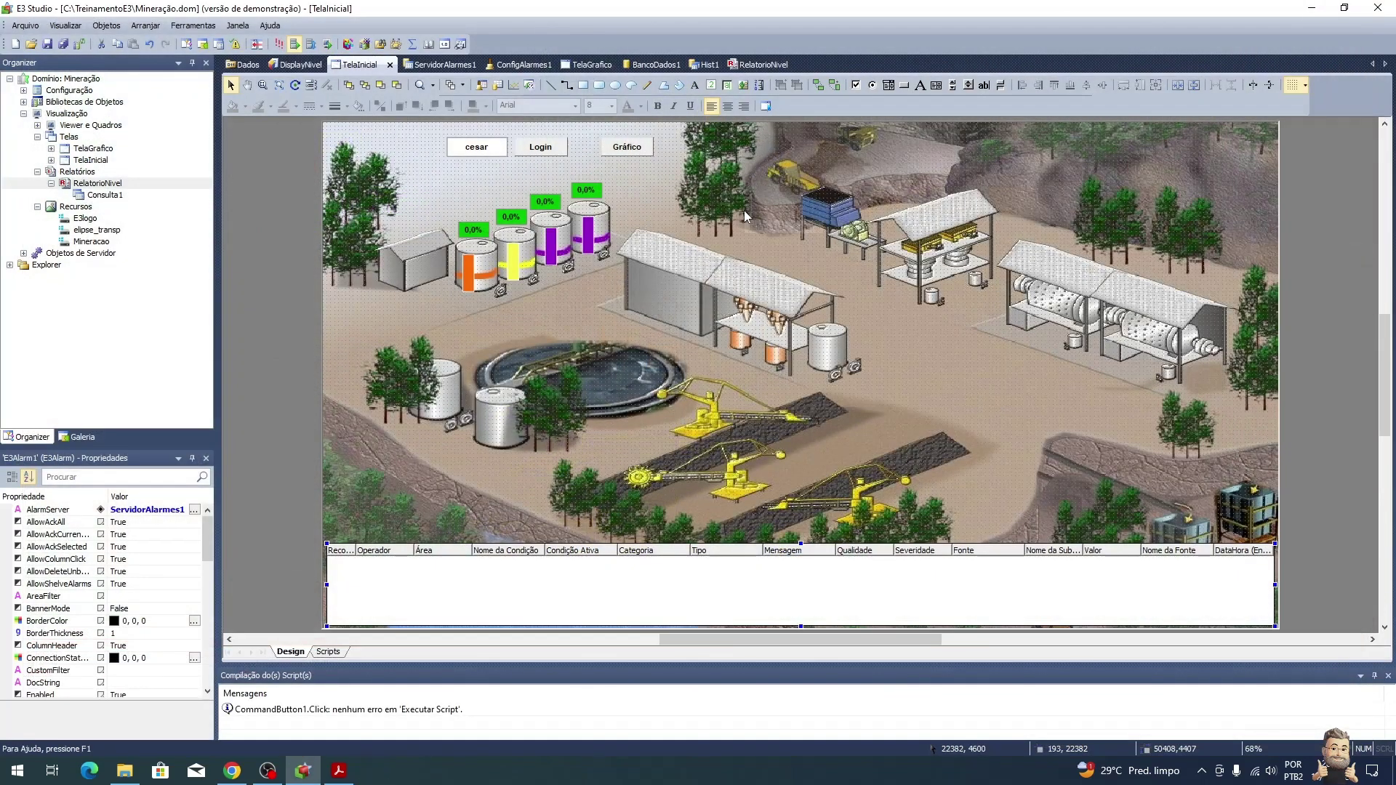
Step: Open the TelaGrafico chart's properties and configure its EixoVertical axis
left_click(609, 67)
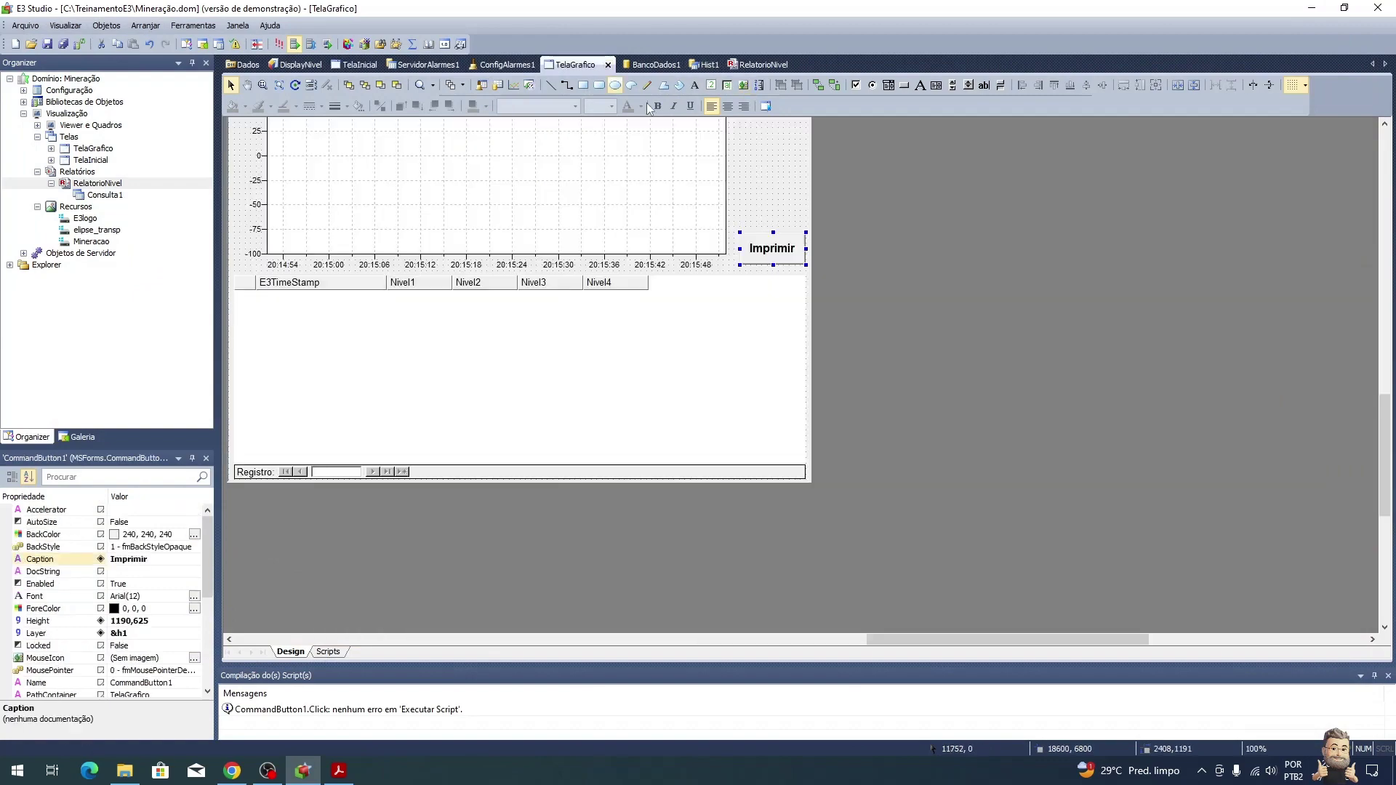
scroll(866, 180, "up", 3)
scroll(866, 181, "down", 1)
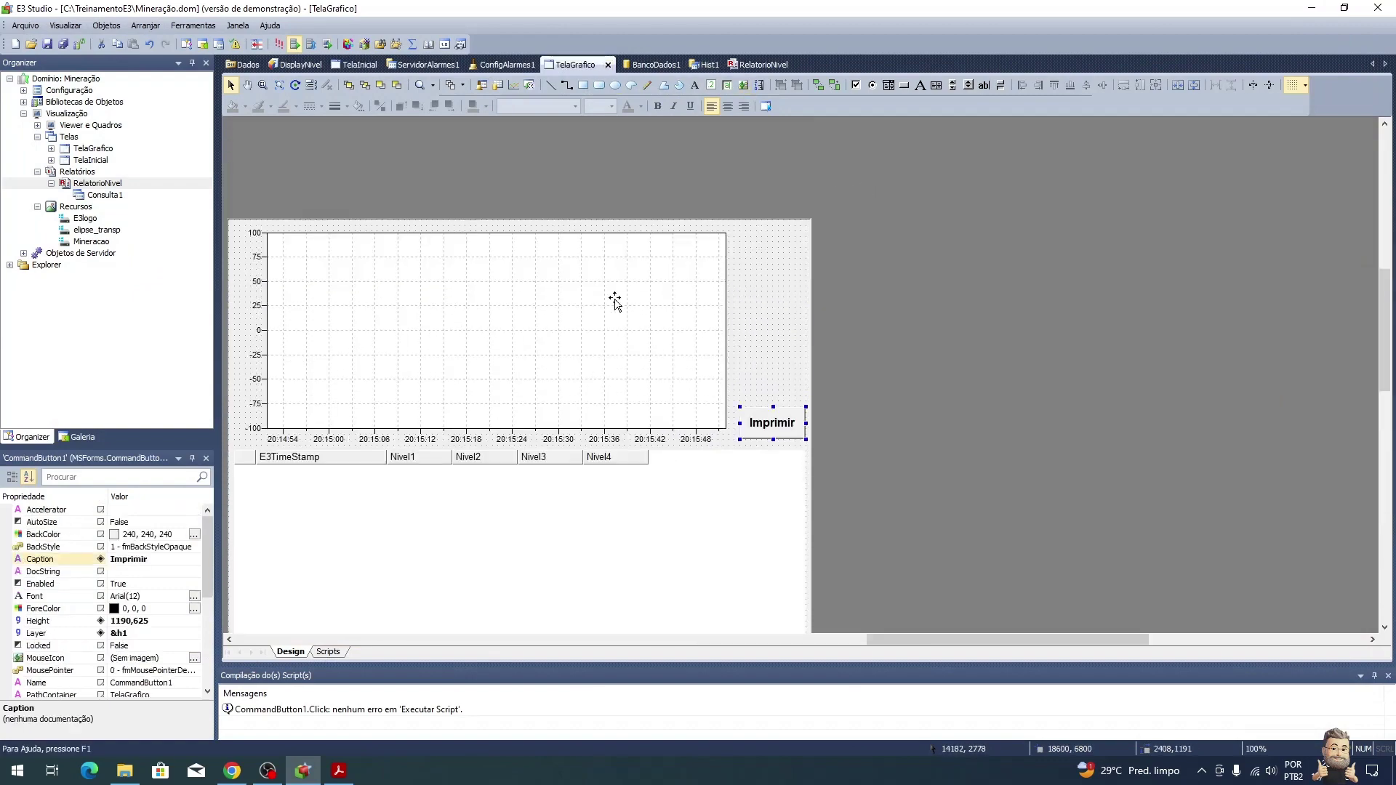
right_click(592, 316)
left_click(630, 675)
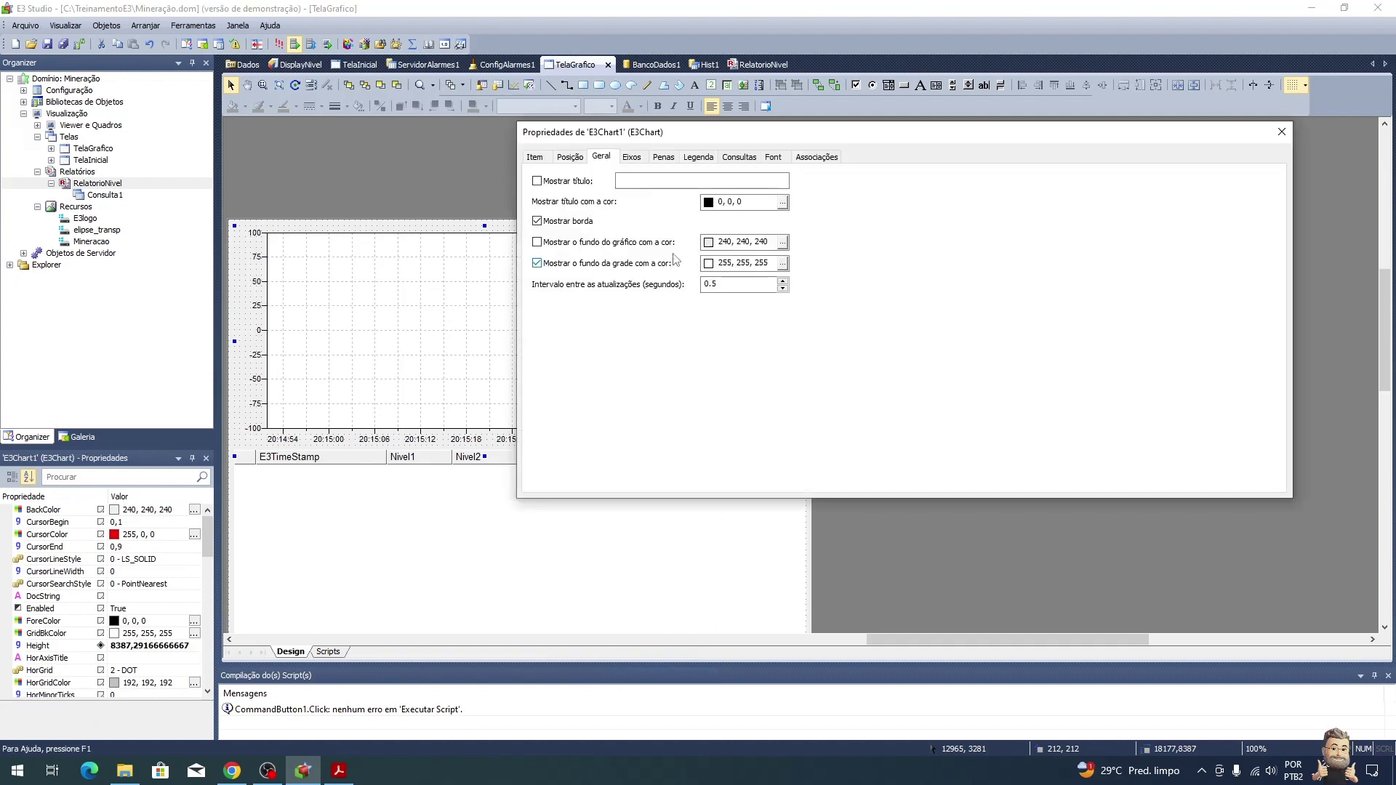
left_click(632, 157)
left_click(640, 180)
left_click(624, 211)
left_click(632, 199)
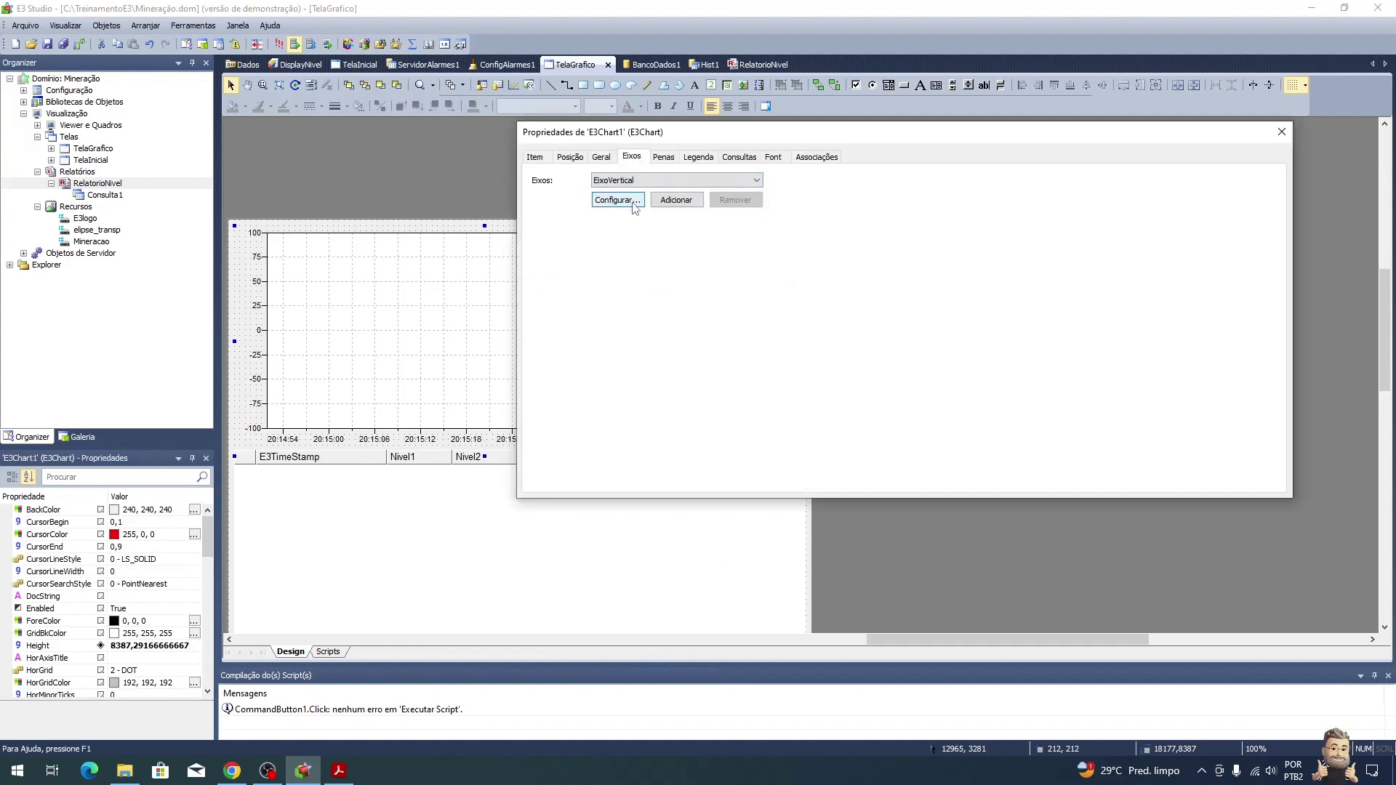
Step: Set the vertical axis scale Mínimo to 0 so it spans 0 to 100
left_click(824, 125)
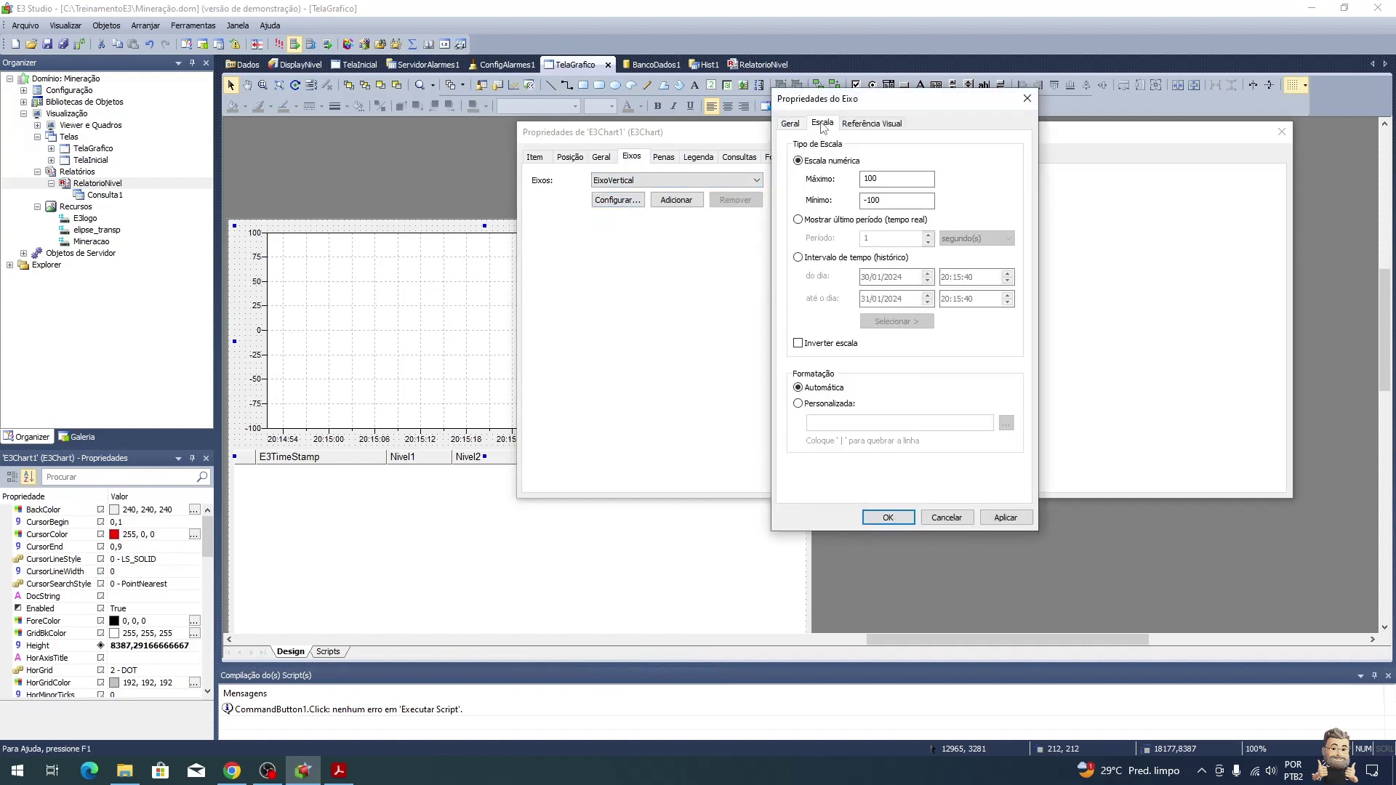
left_click(901, 201)
type("0")
left_click(893, 518)
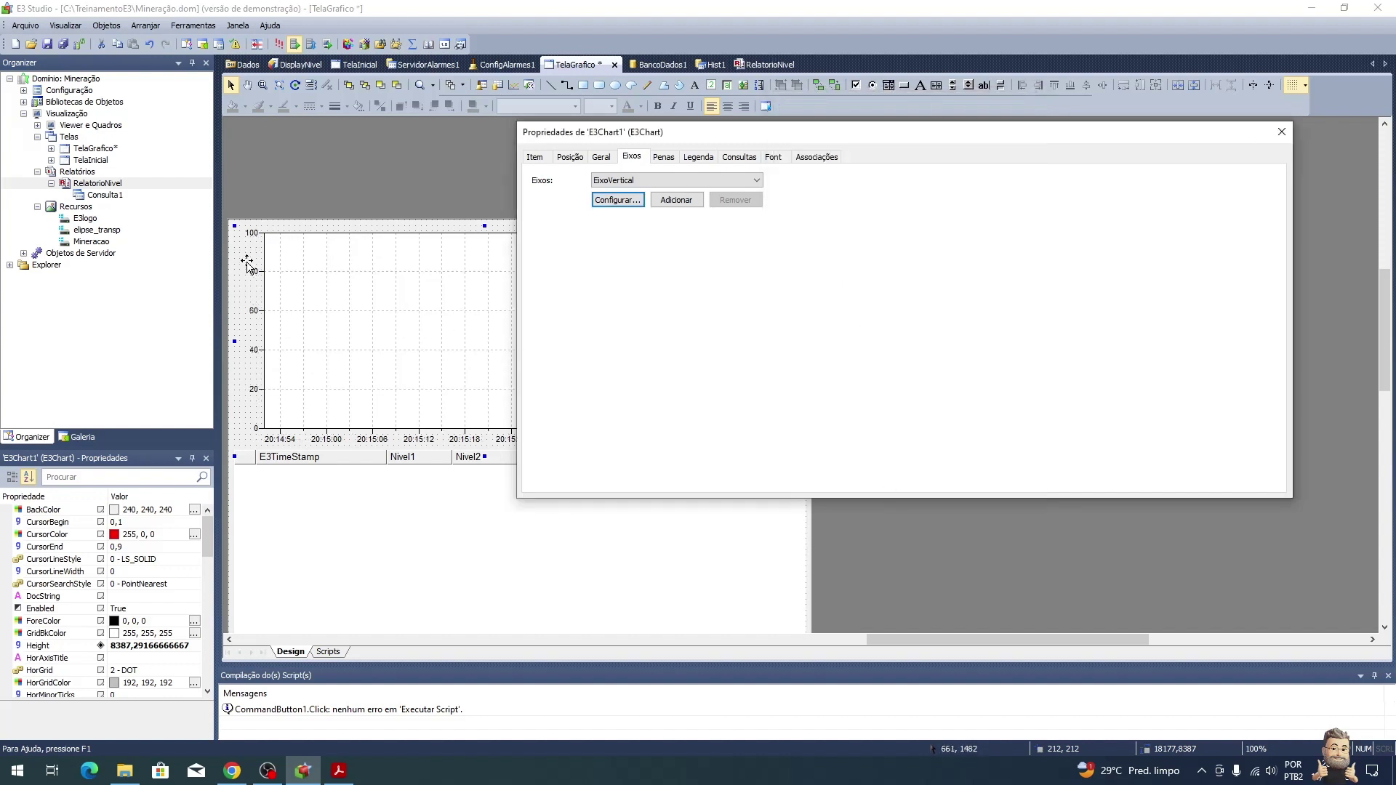
left_click(1281, 132)
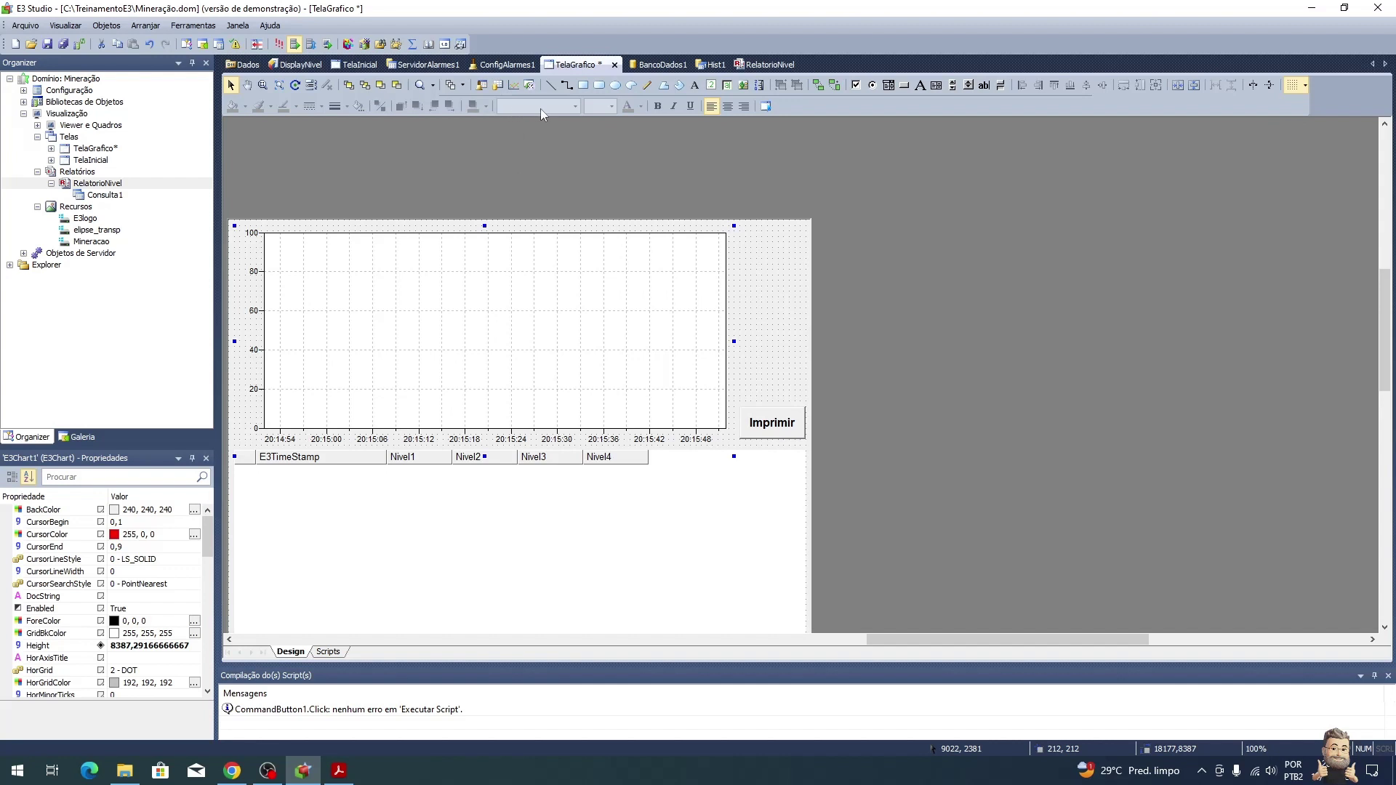
Step: Draw a checkbox to the right of the level chart and caption it Nivel 1
left_click(856, 85)
mouse_move(739, 245)
left_mouse_down()
mouse_move(812, 270)
mouse_move(771, 264)
left_mouse_up()
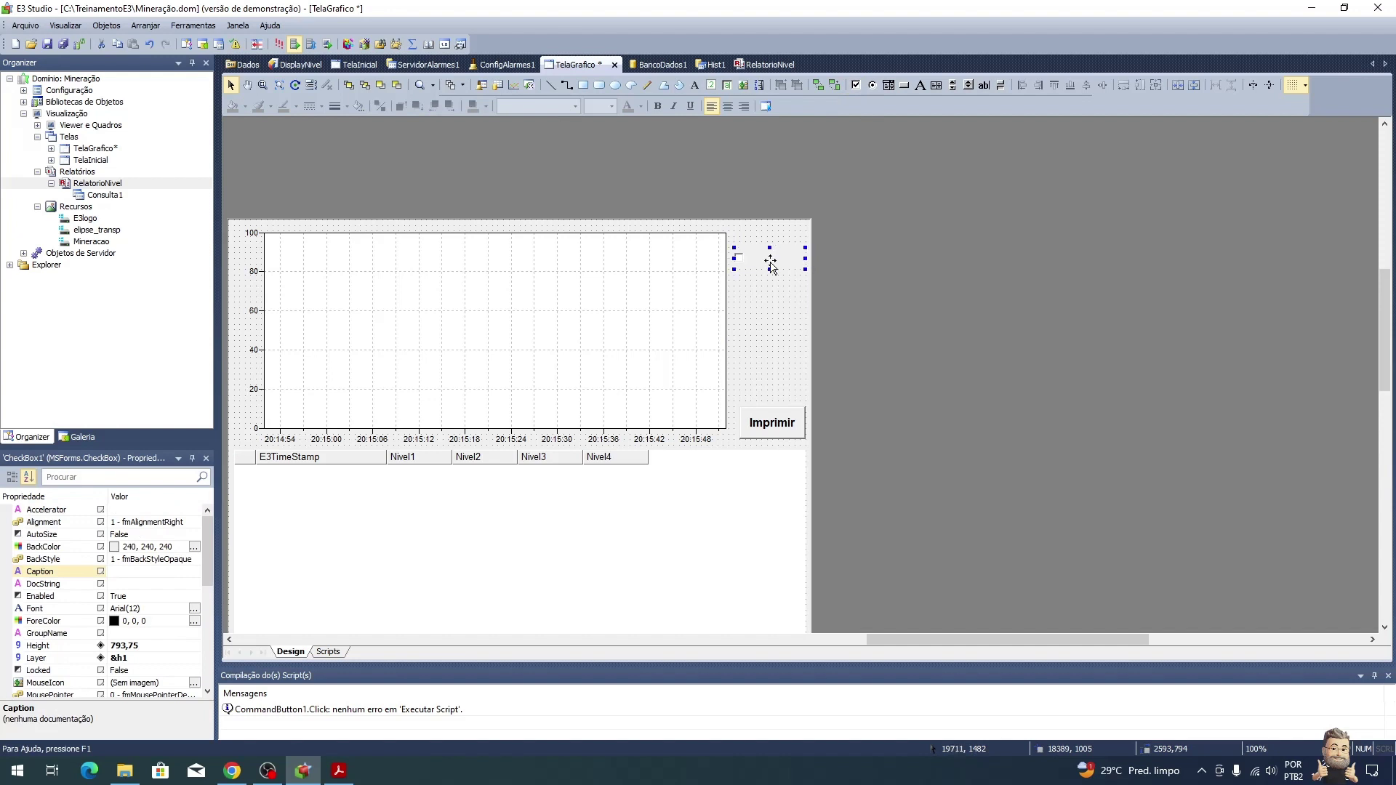
left_click(163, 574)
type("Nivel 1")
key("Return")
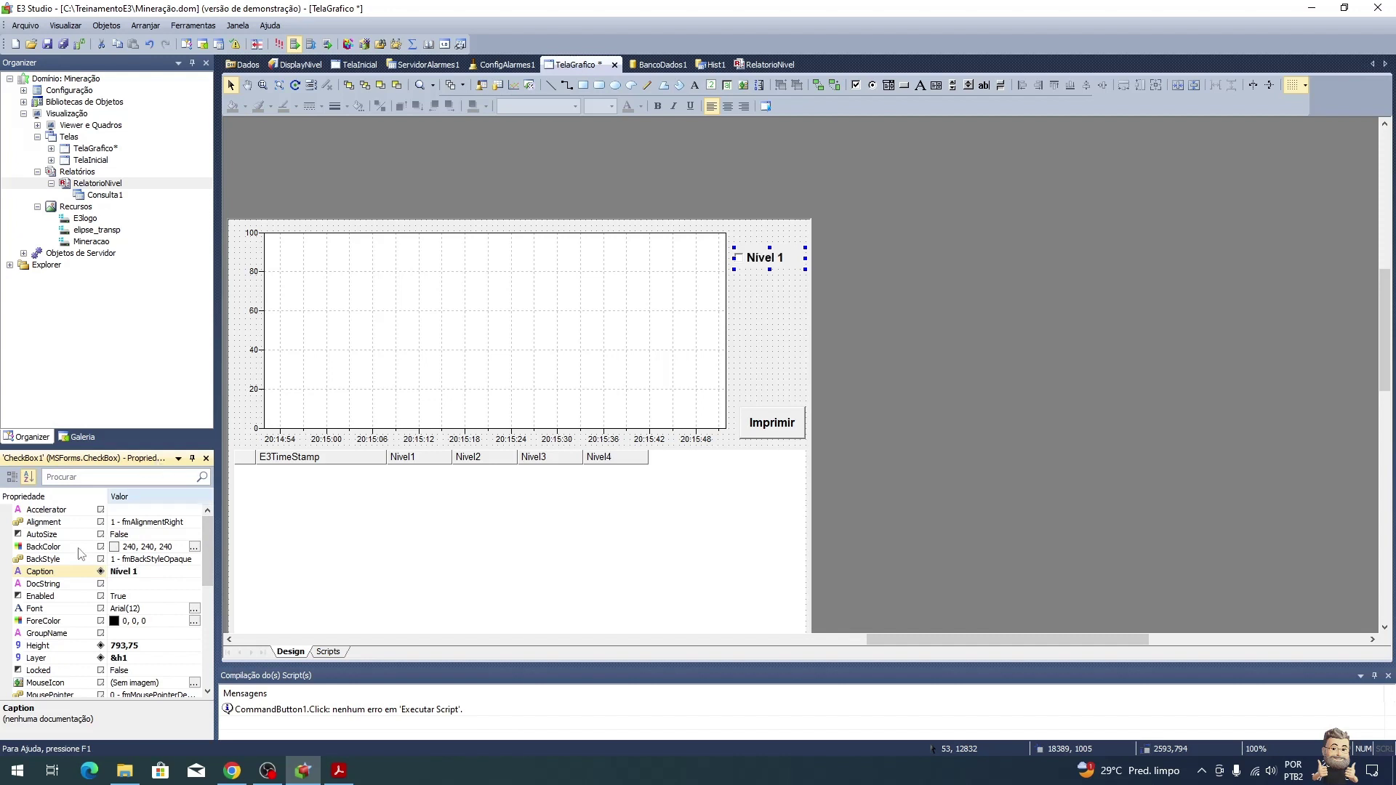
Step: Set the Nivel 1 checkbox's Value to True so it starts checked
left_click_drag(205, 546, 207, 641)
left_click(182, 611)
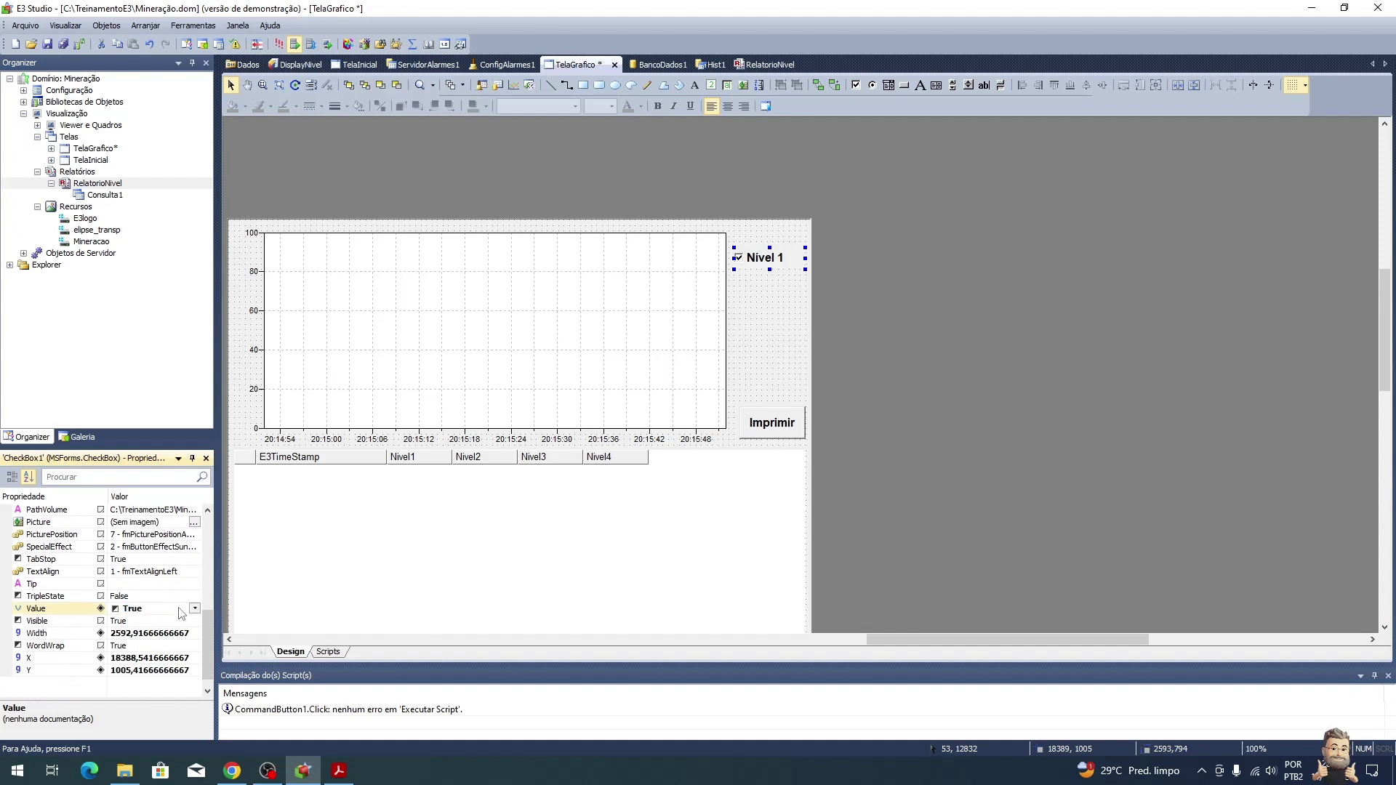
left_click(771, 300)
left_click(767, 263)
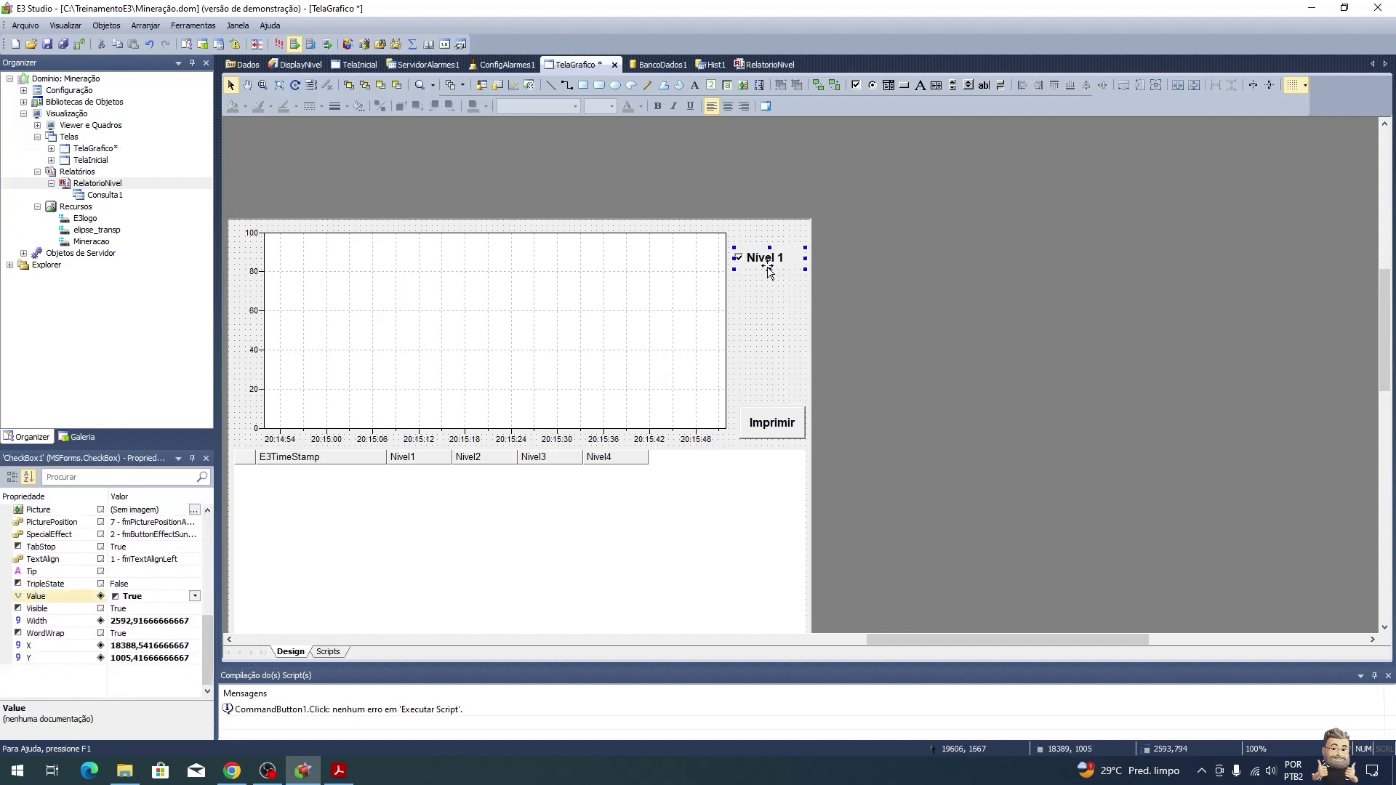
left_click(513, 295)
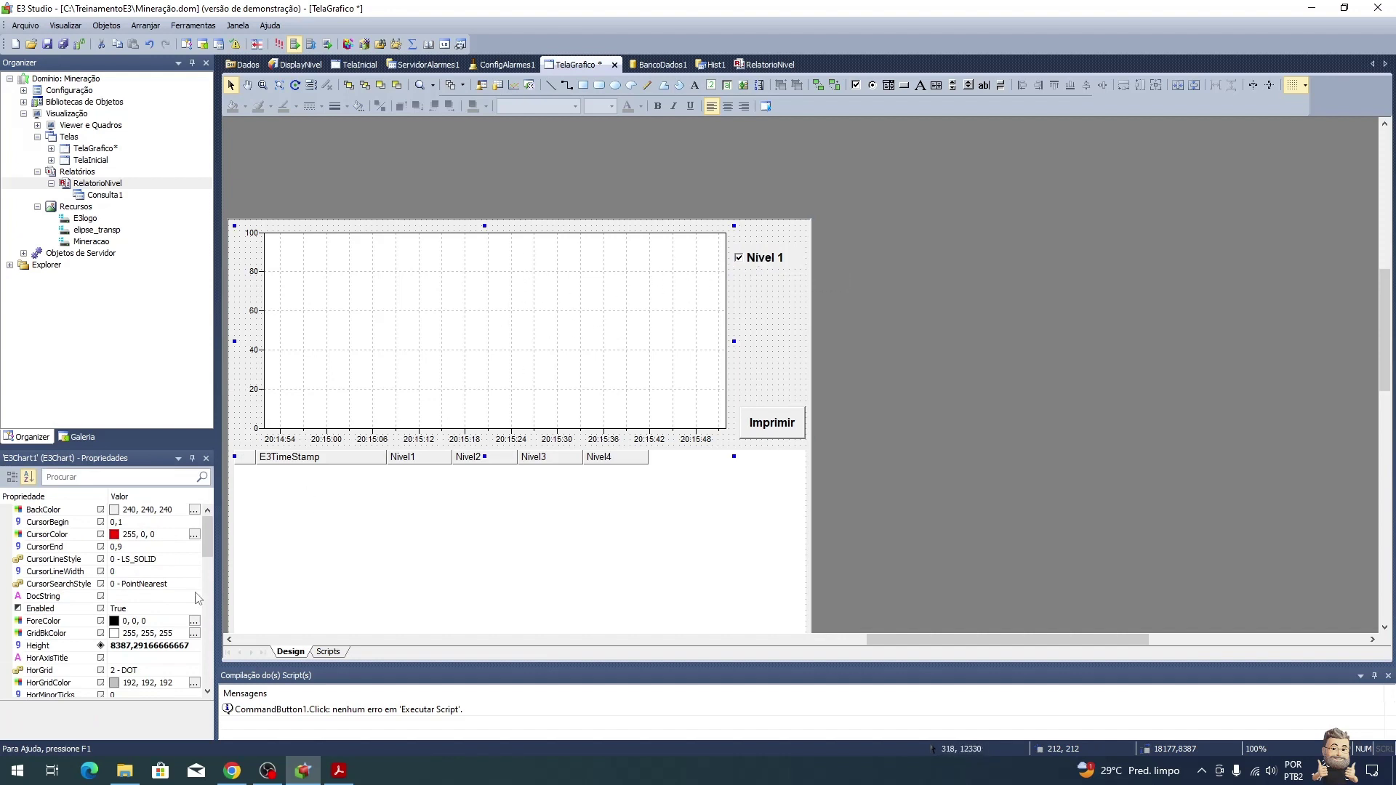
left_click(770, 262)
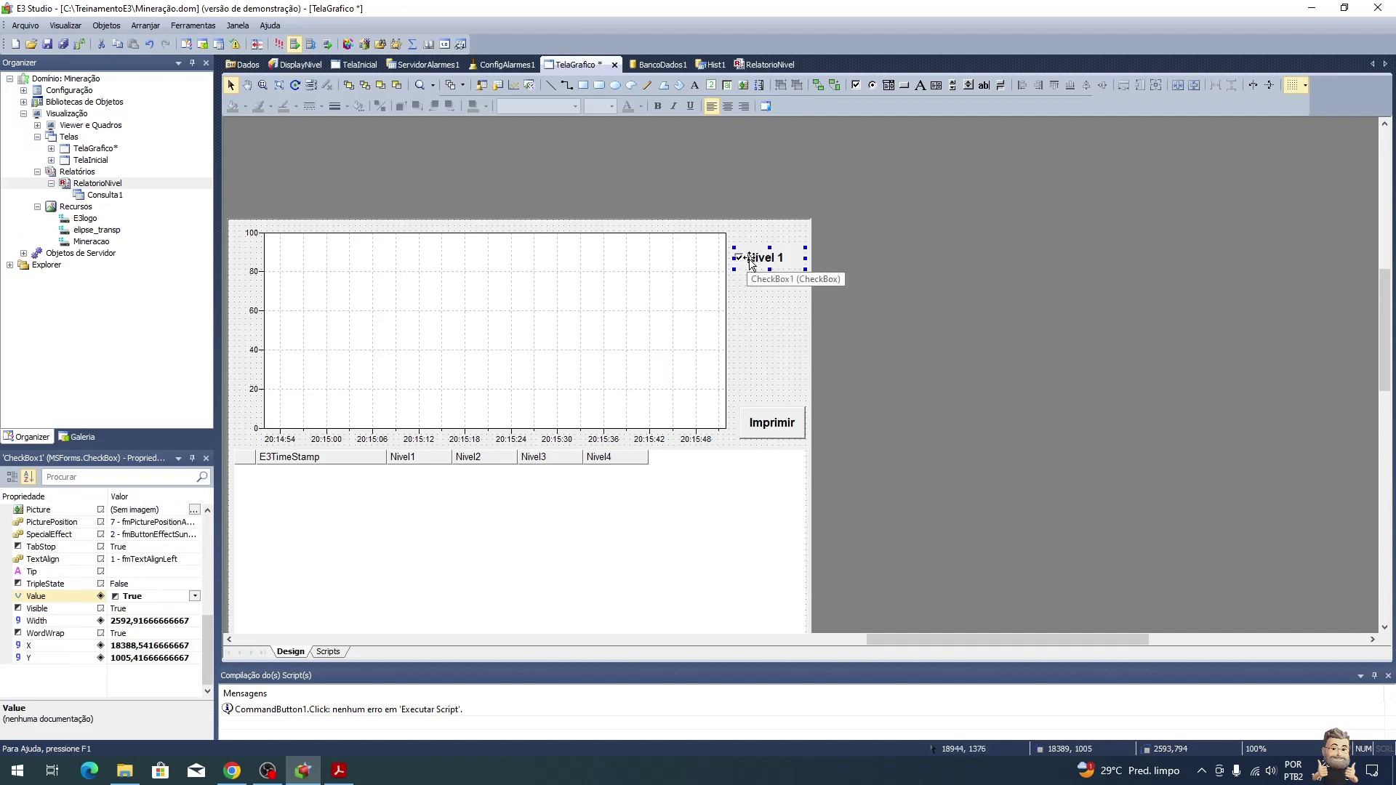
Step: Create a Change event script for CheckBox1
double_click(752, 263)
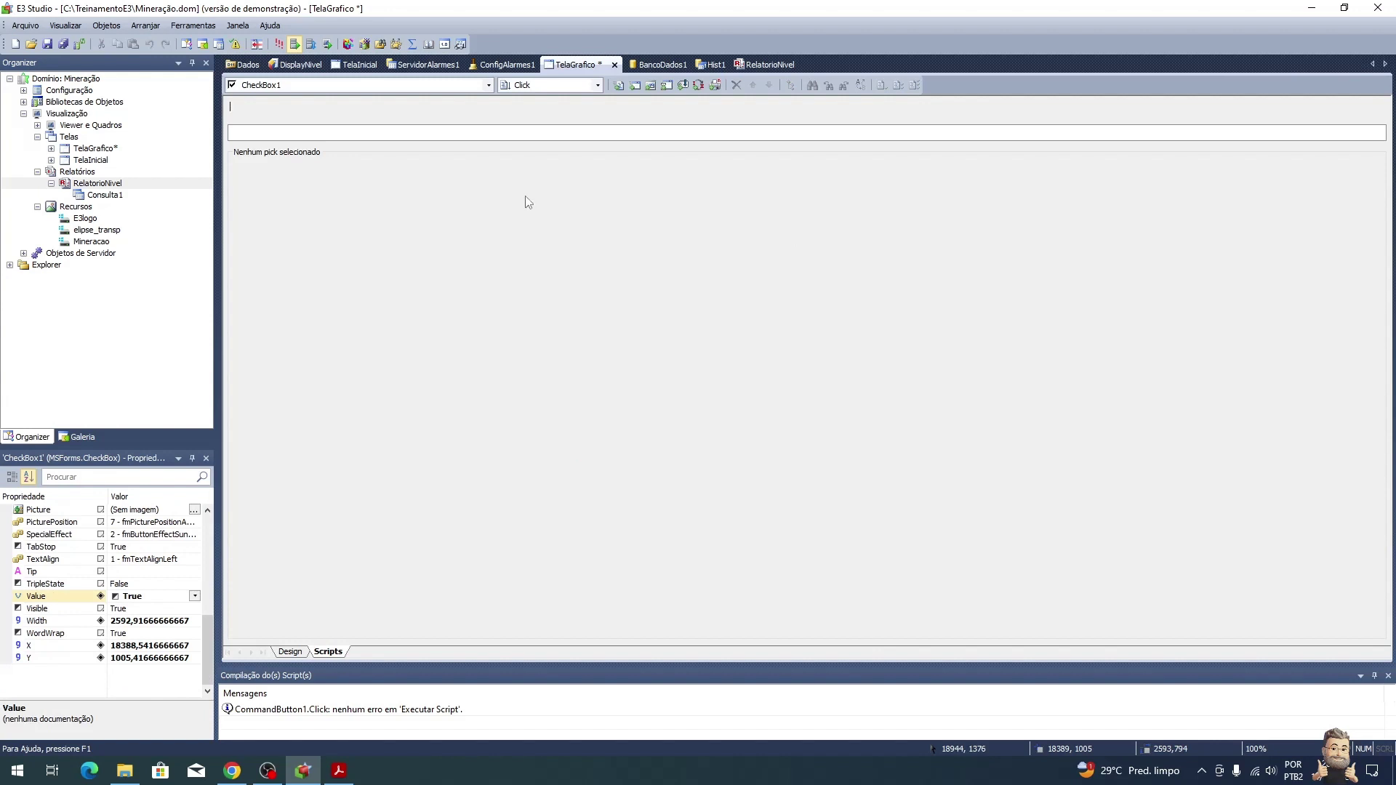
left_click(552, 86)
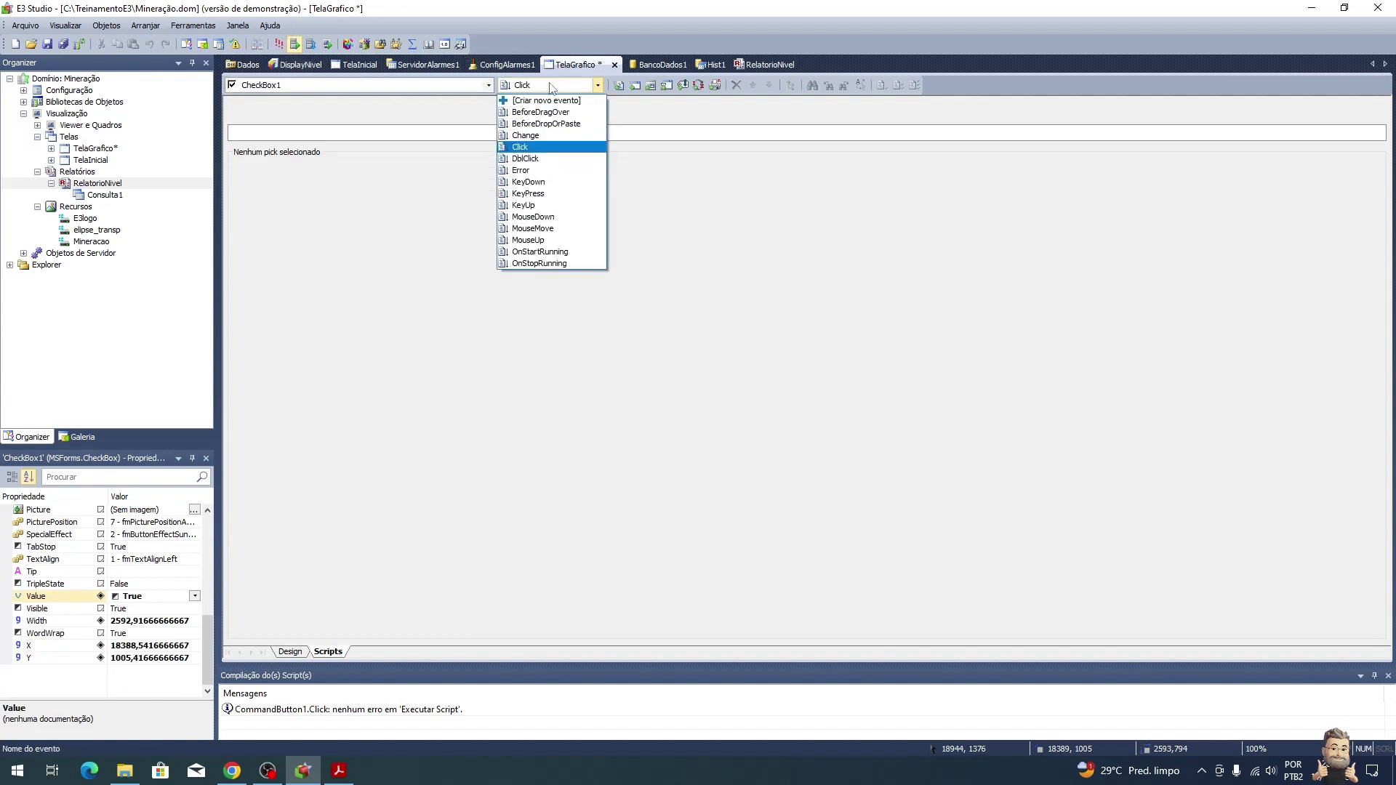
left_click(525, 136)
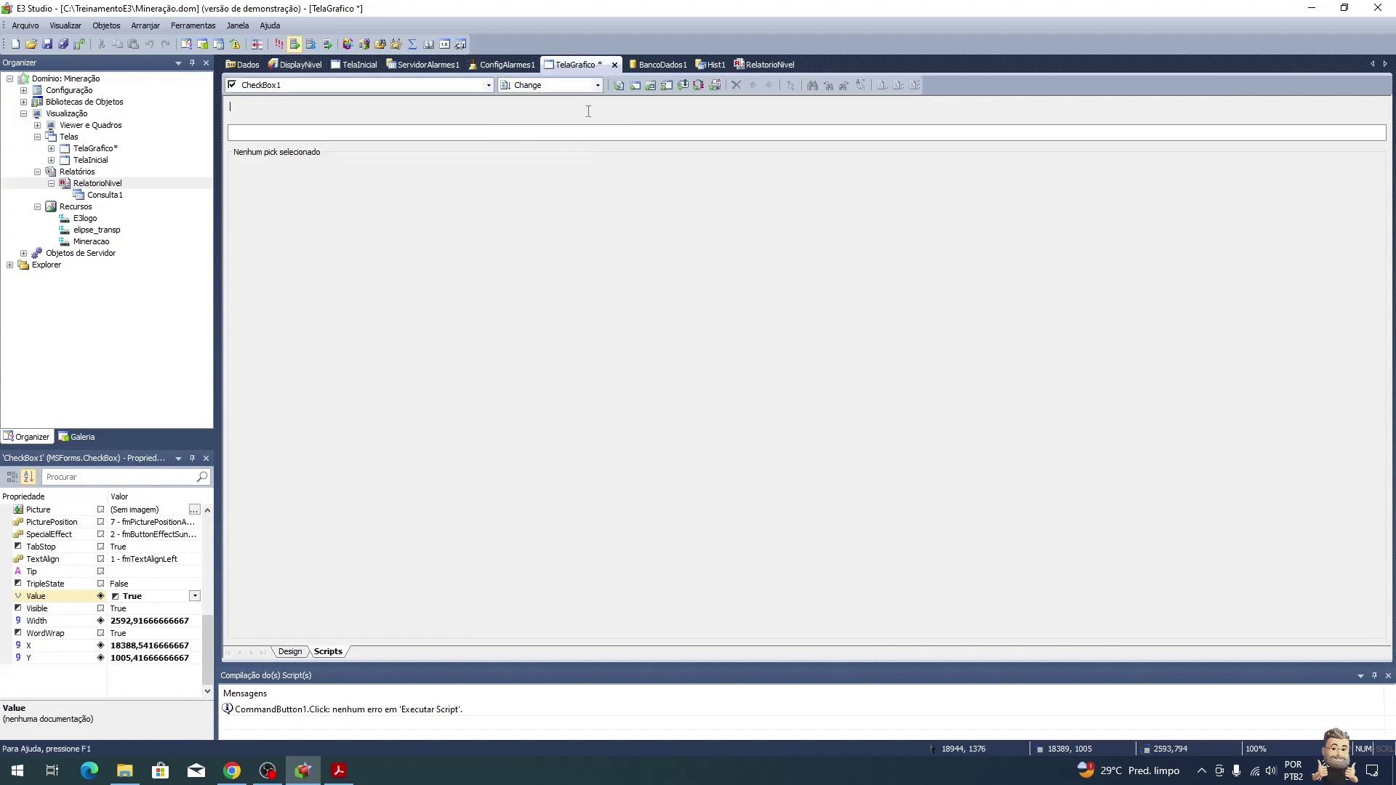
left_click(618, 87)
Step: Insert Screen.Item("E3Chart1").Pens.Item("Nivel1").Visible into the script from the AppBrowser
left_click(790, 85)
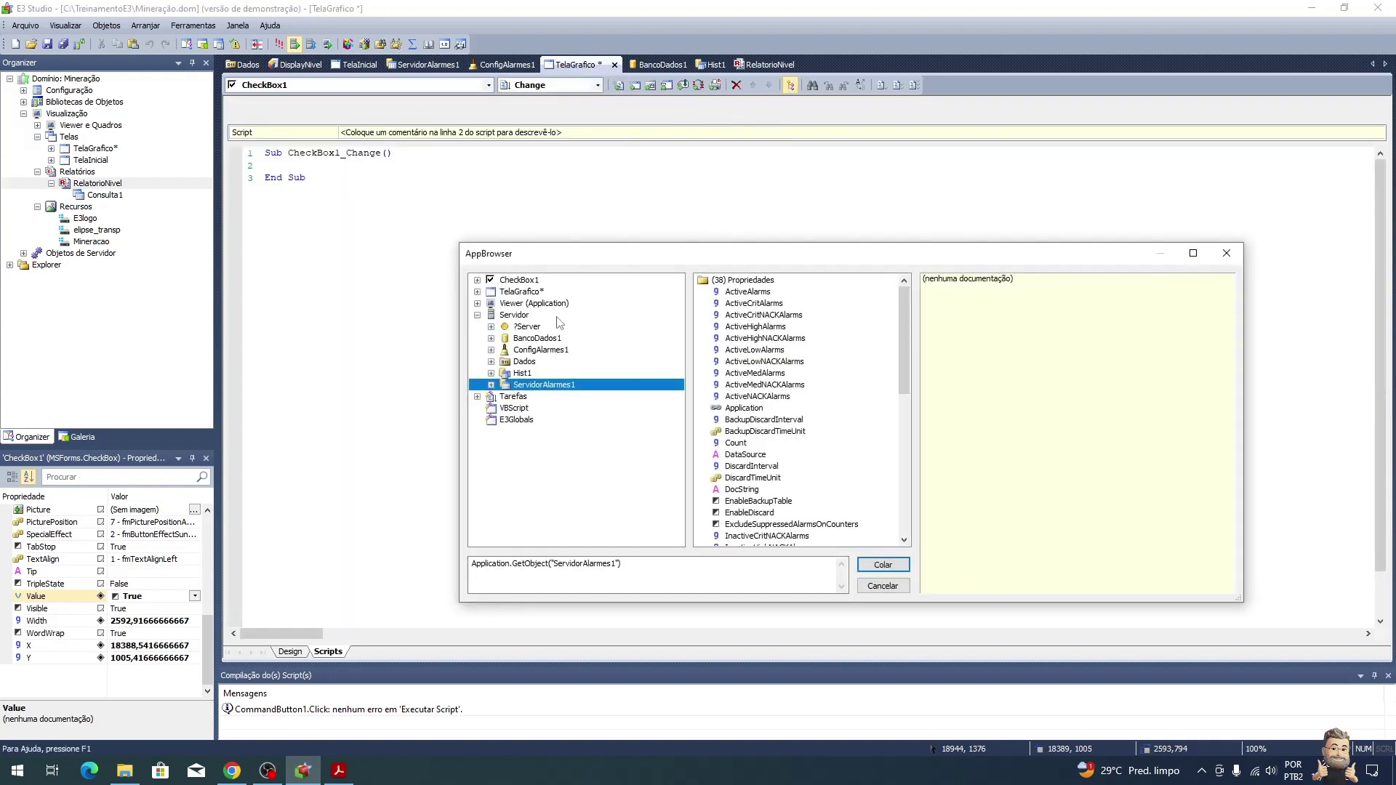
left_click(478, 292)
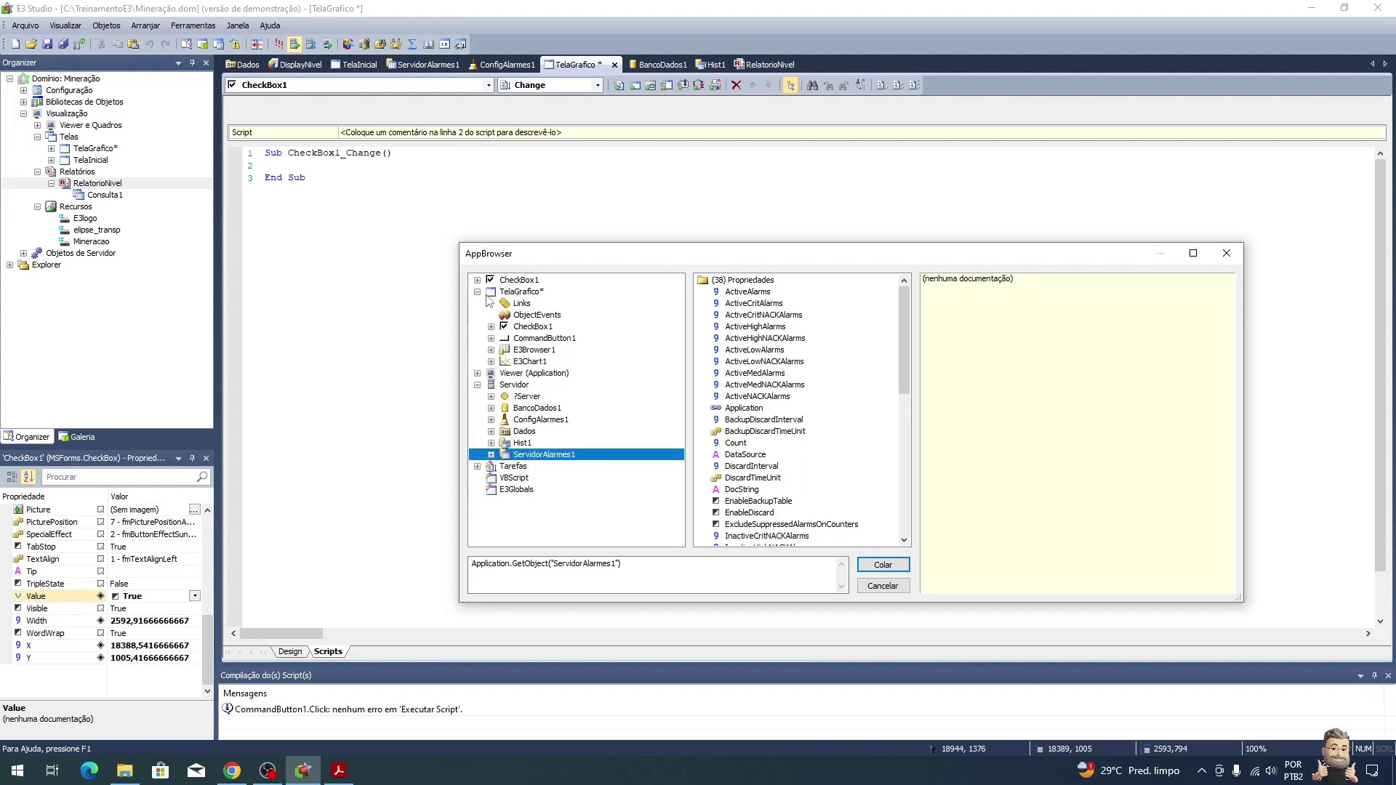
left_click(531, 350)
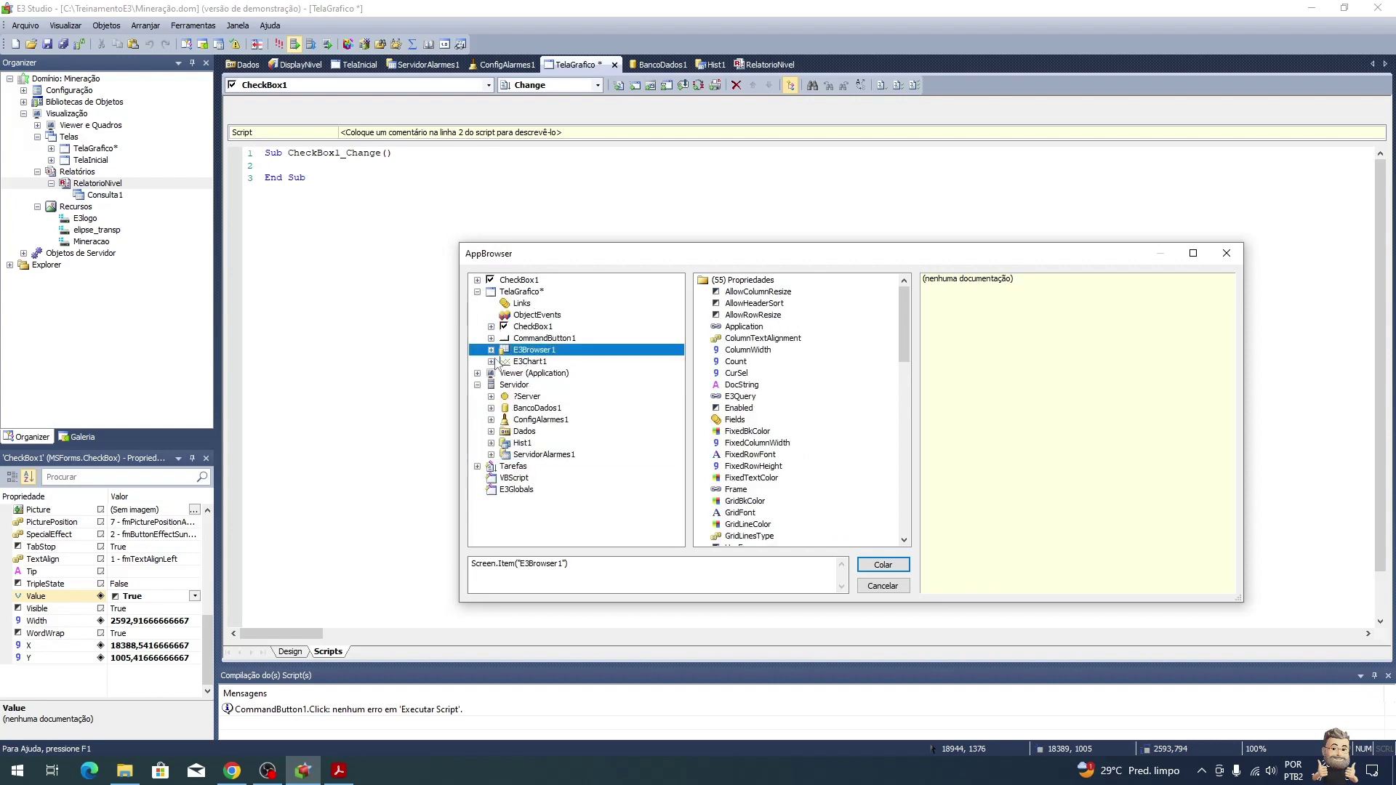
left_click(492, 351)
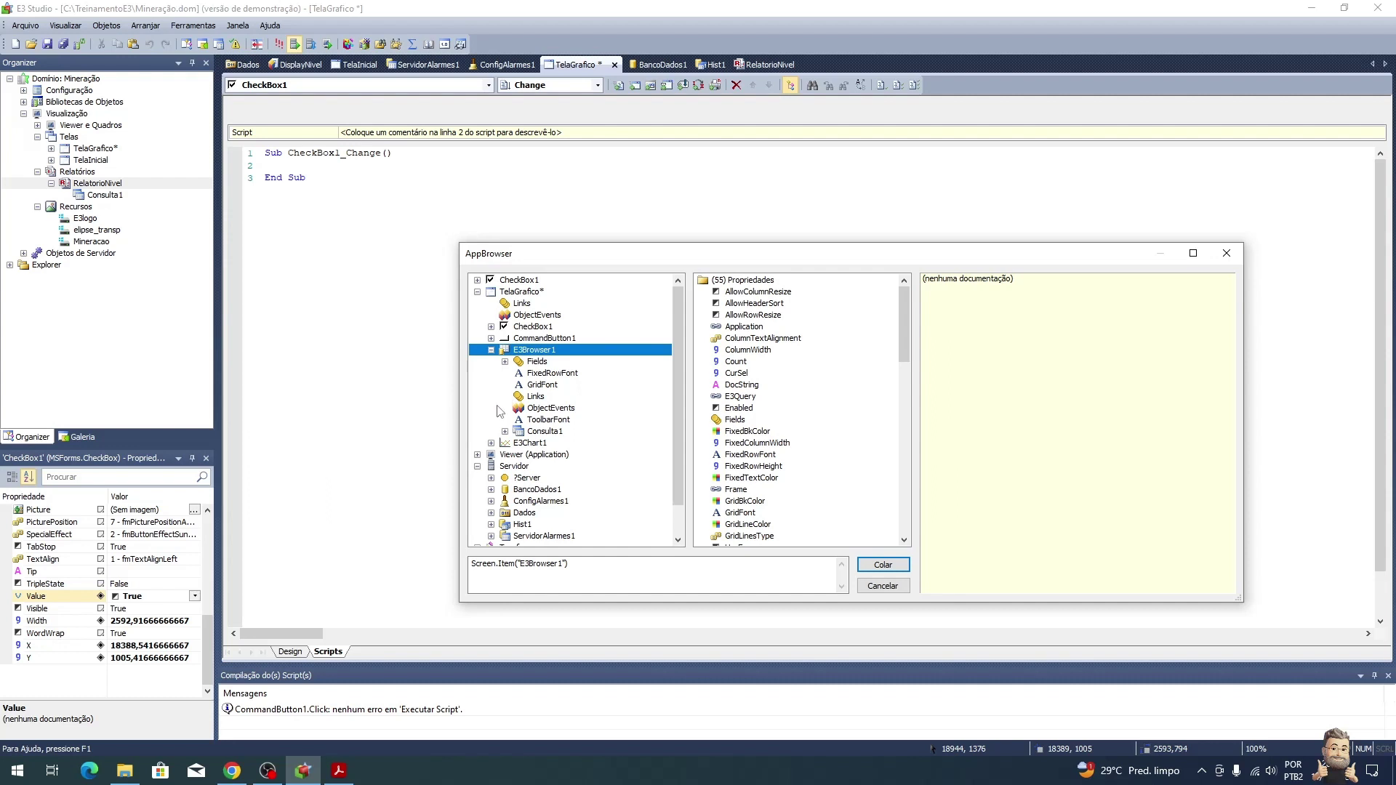
left_click(493, 350)
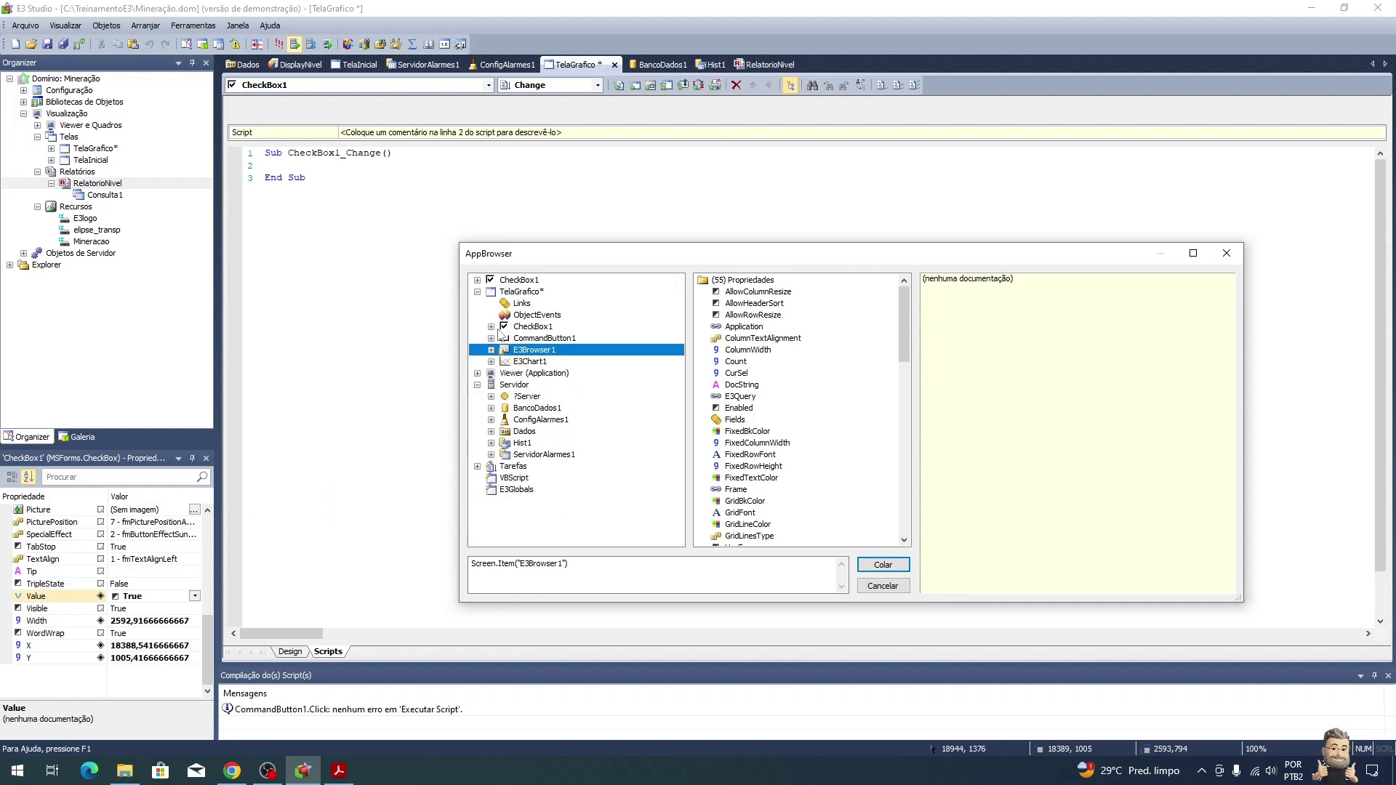
left_click(491, 361)
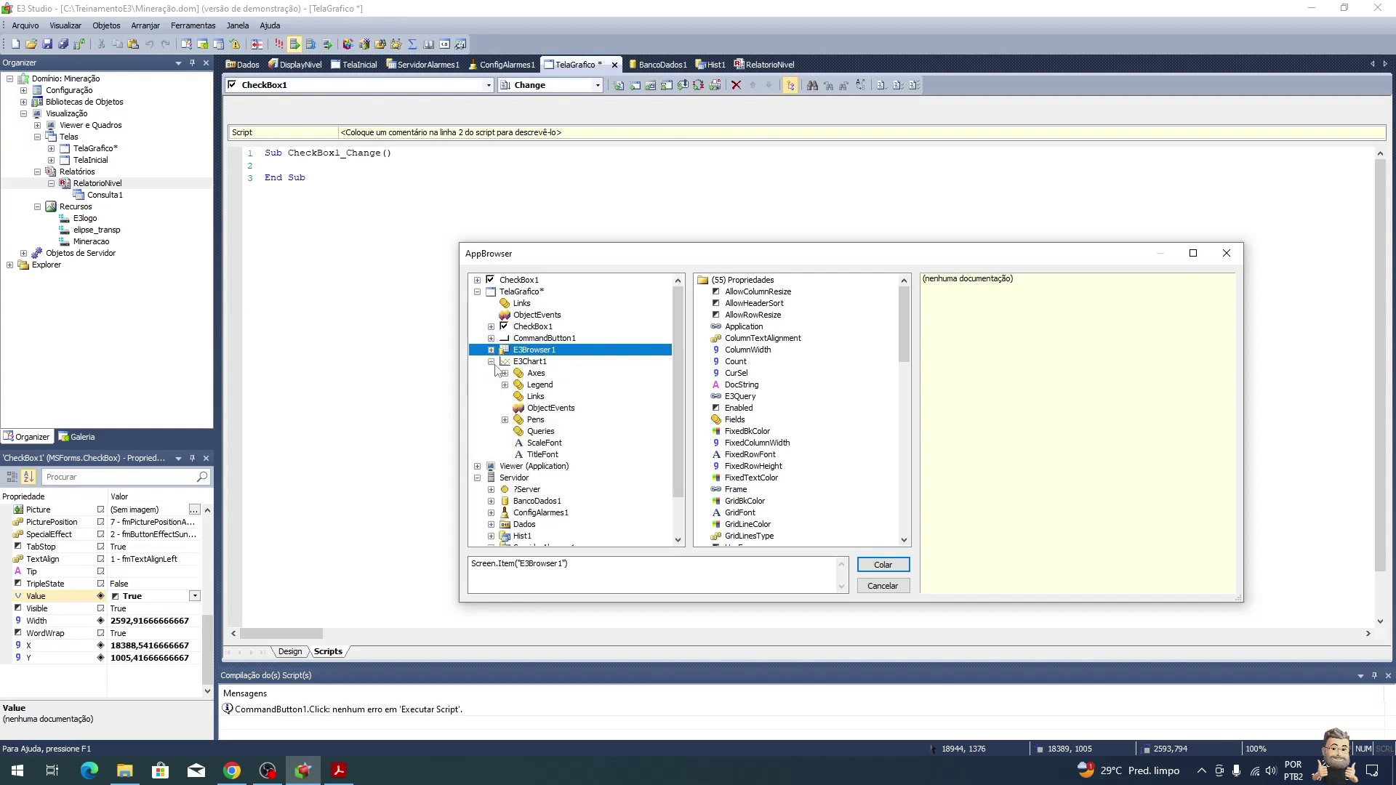
left_click(505, 420)
left_click(626, 432)
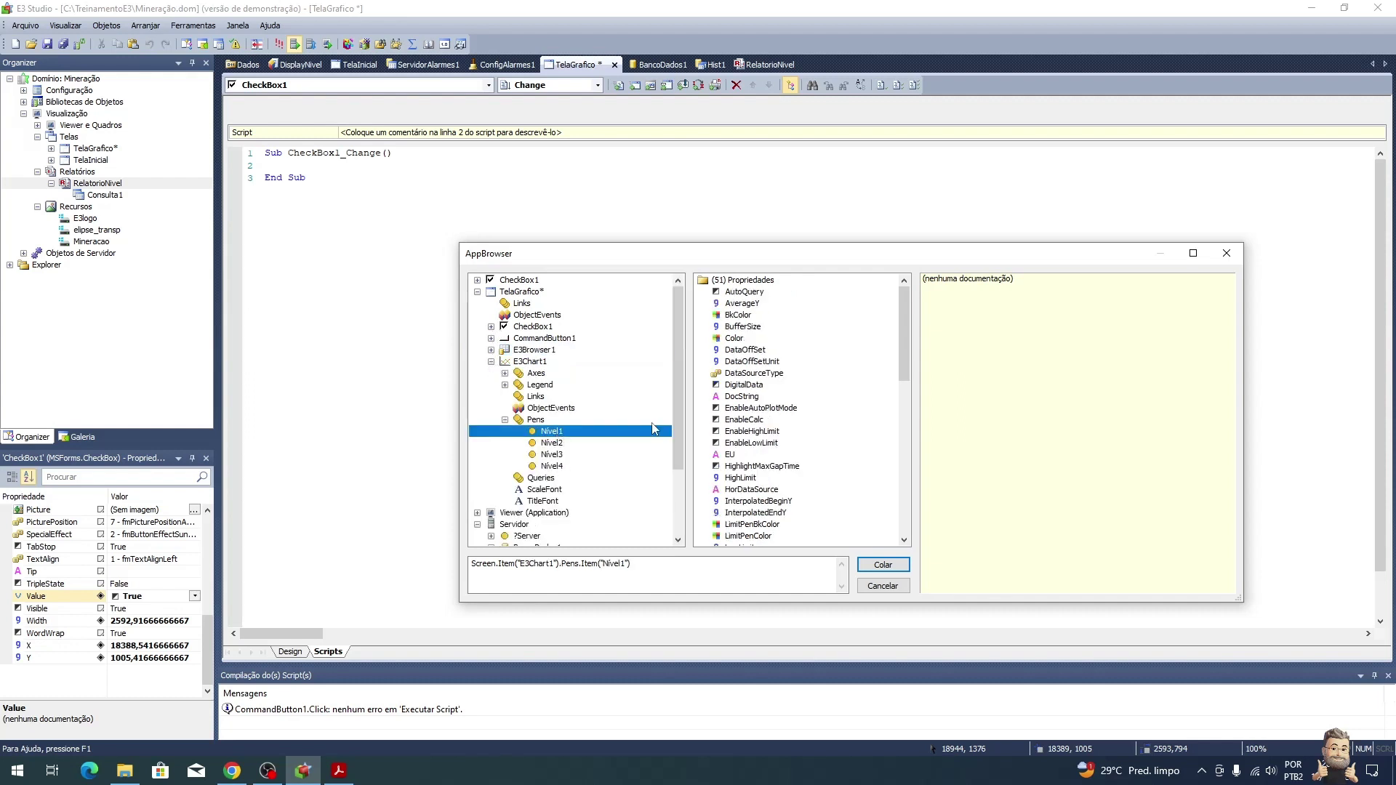
left_click_drag(907, 307, 876, 464)
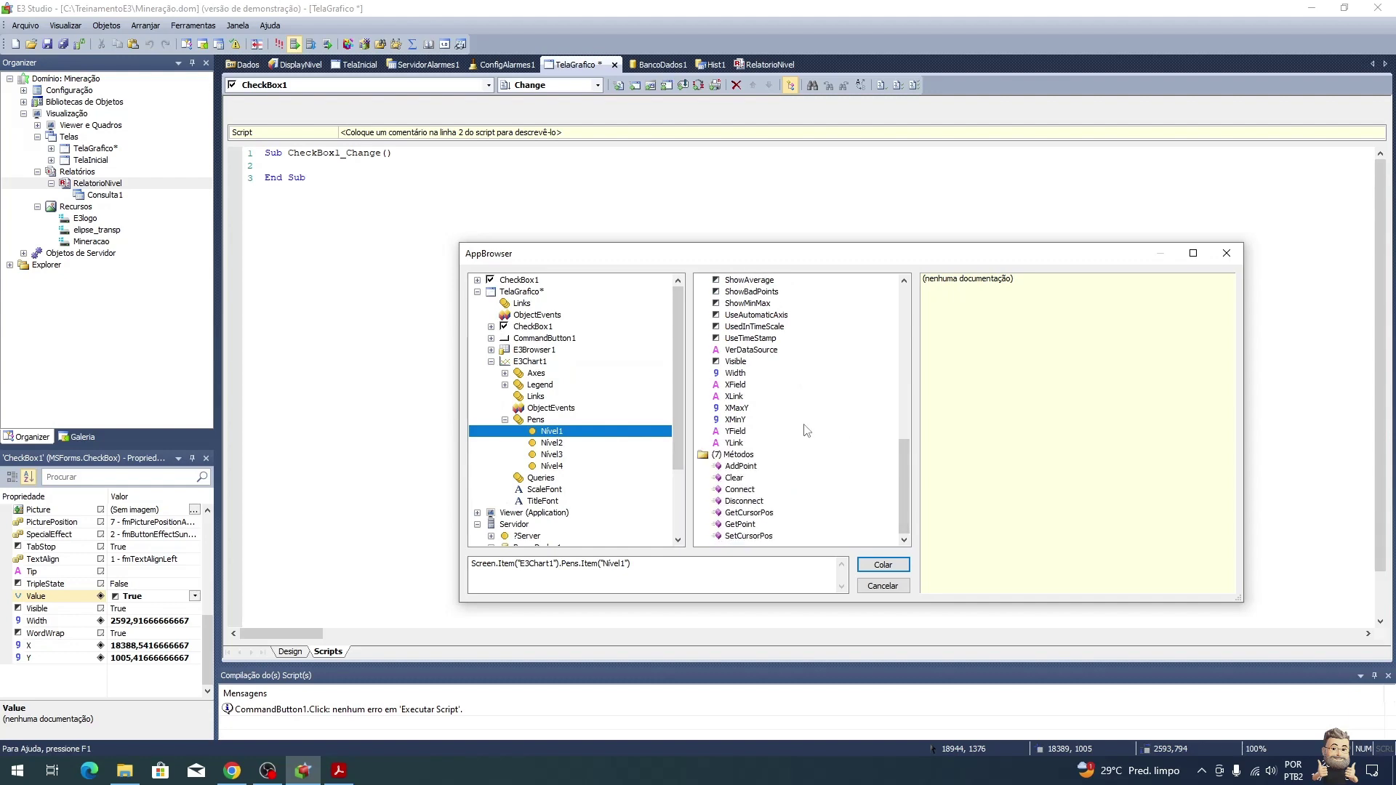
left_click(738, 362)
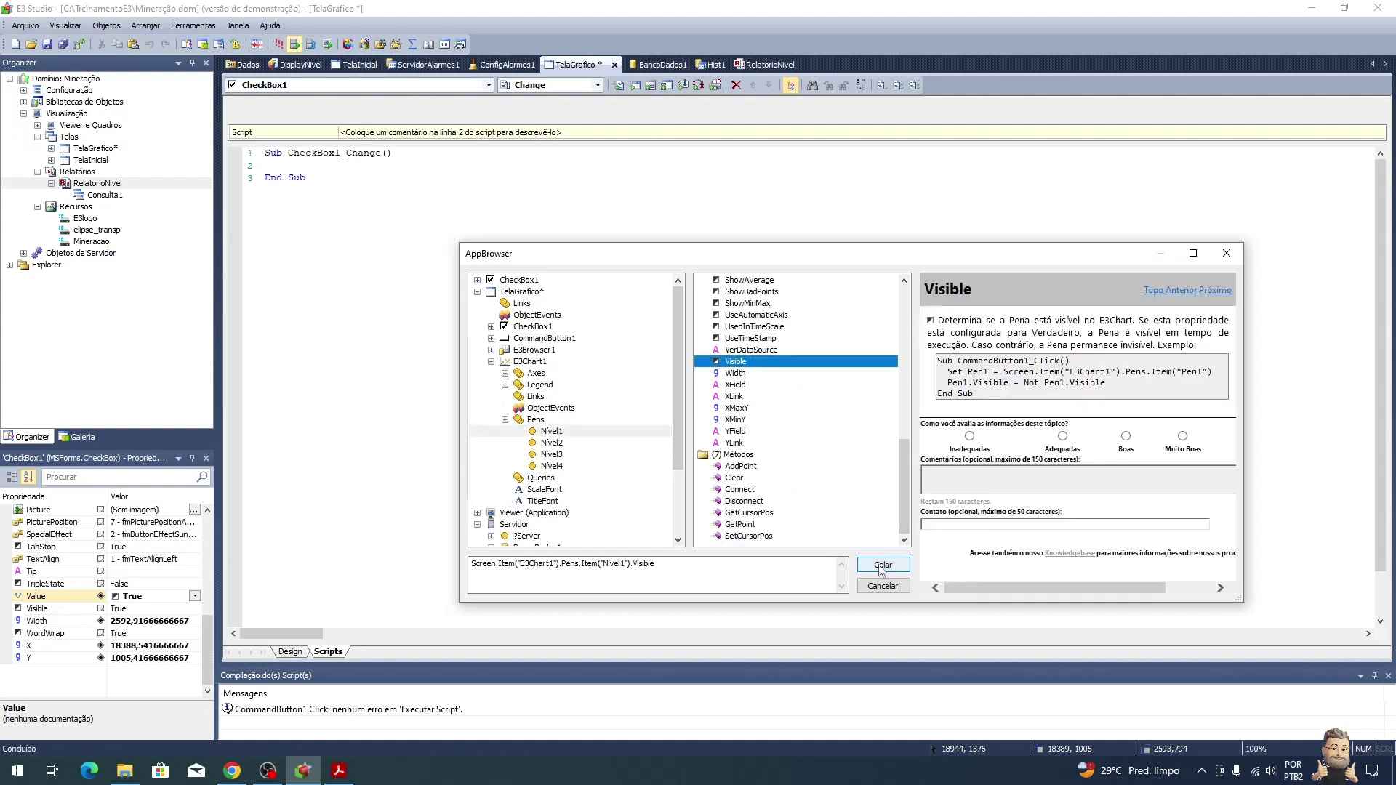
left_click(883, 567)
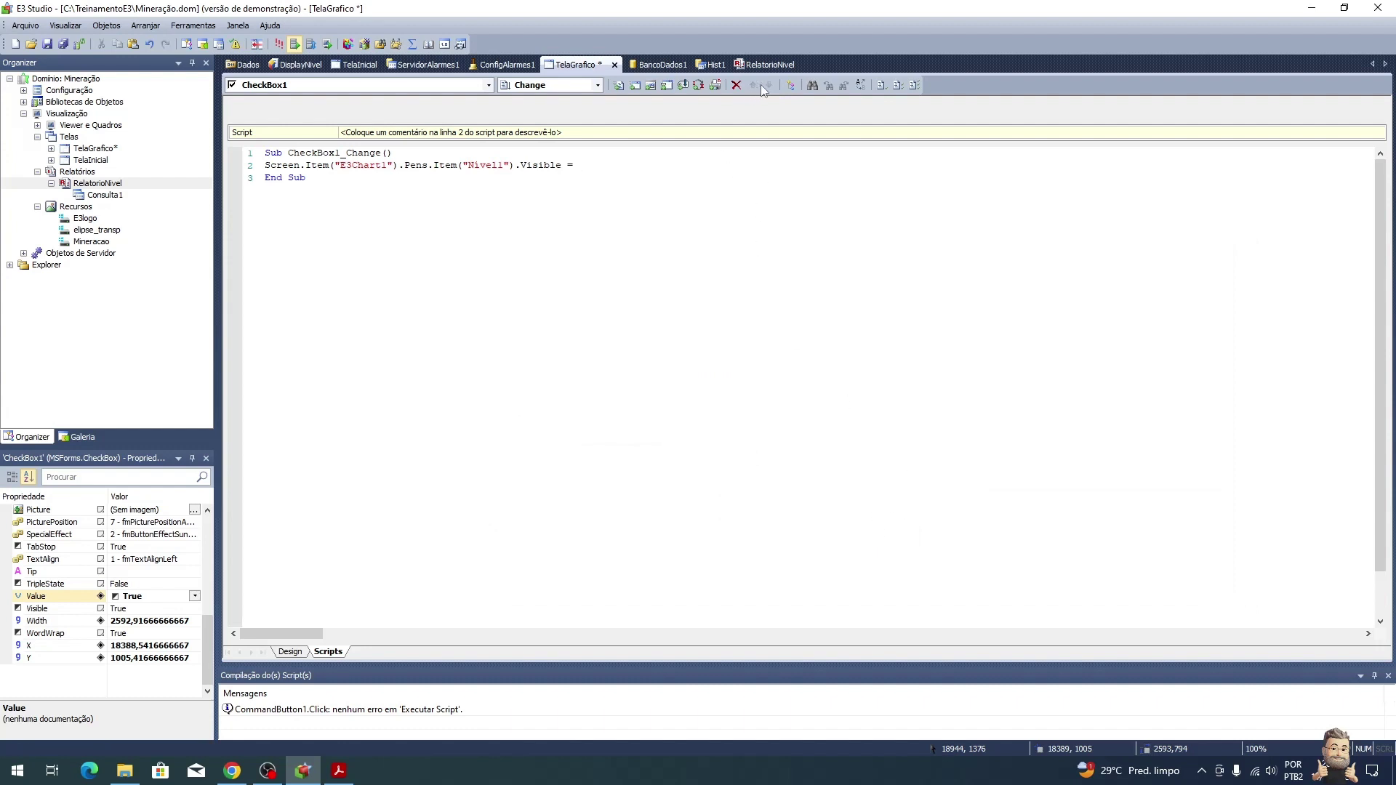
Step: Assign CheckBox1's Value to the pen's Visible property, then Ctrl-drag a checkbox copy beneath it
left_click(790, 85)
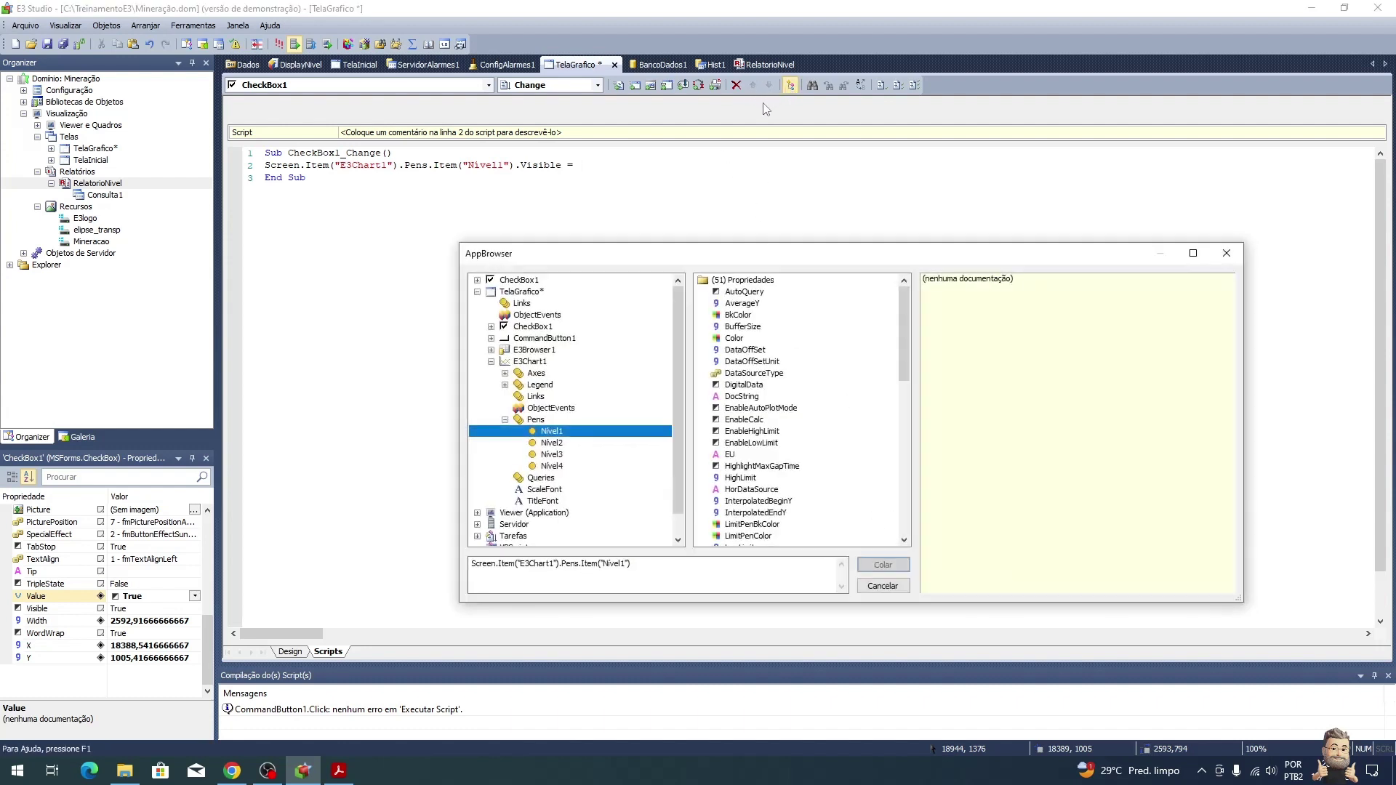
left_click(525, 281)
left_click(742, 292)
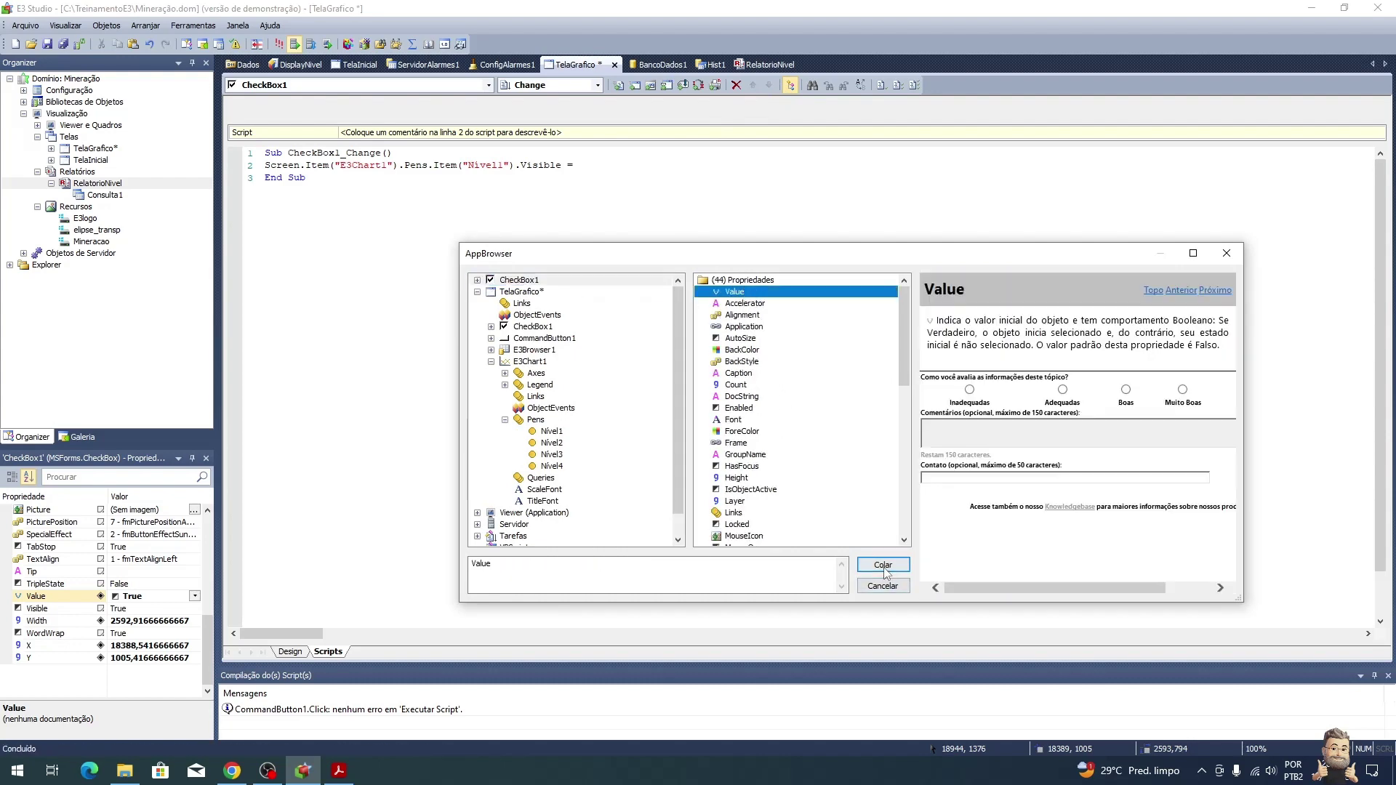
left_click(883, 565)
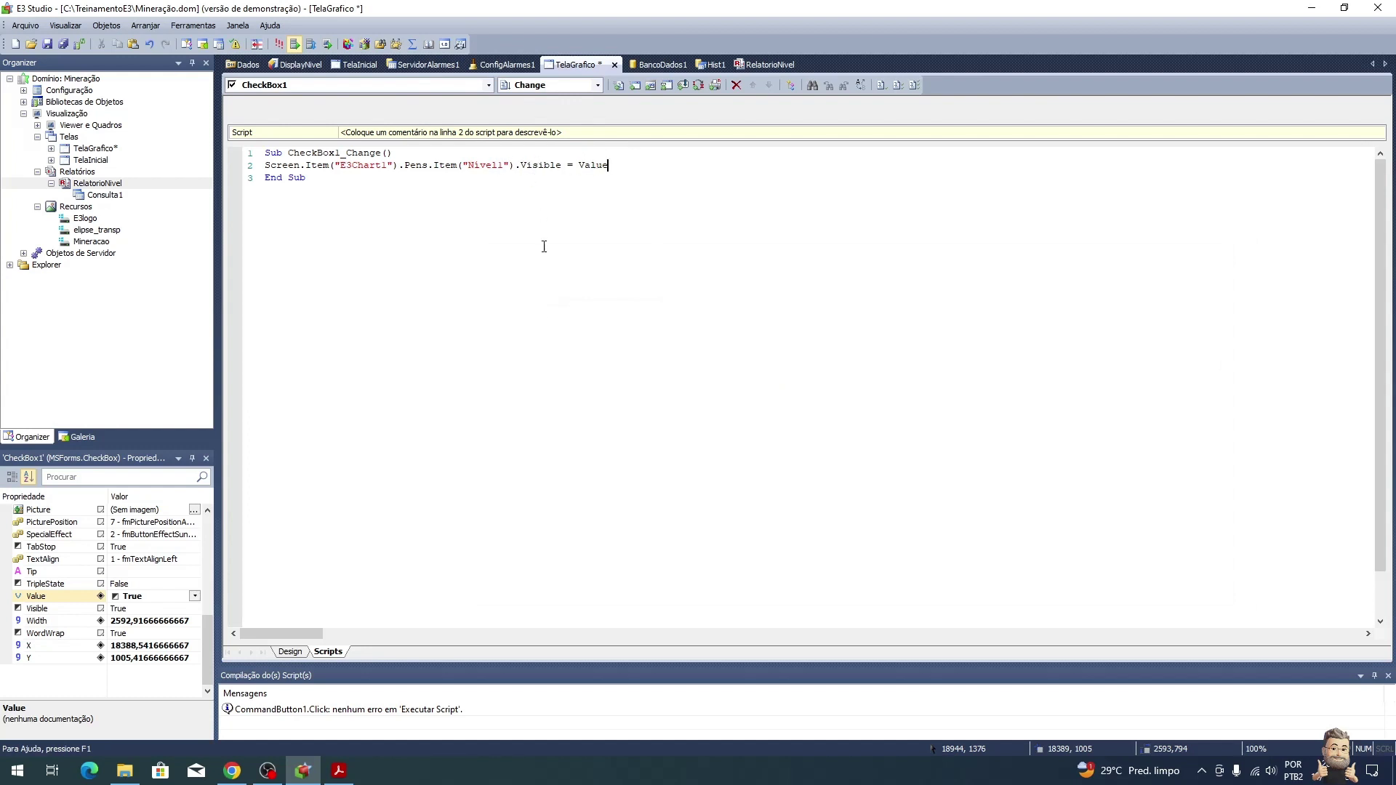
left_click(293, 653)
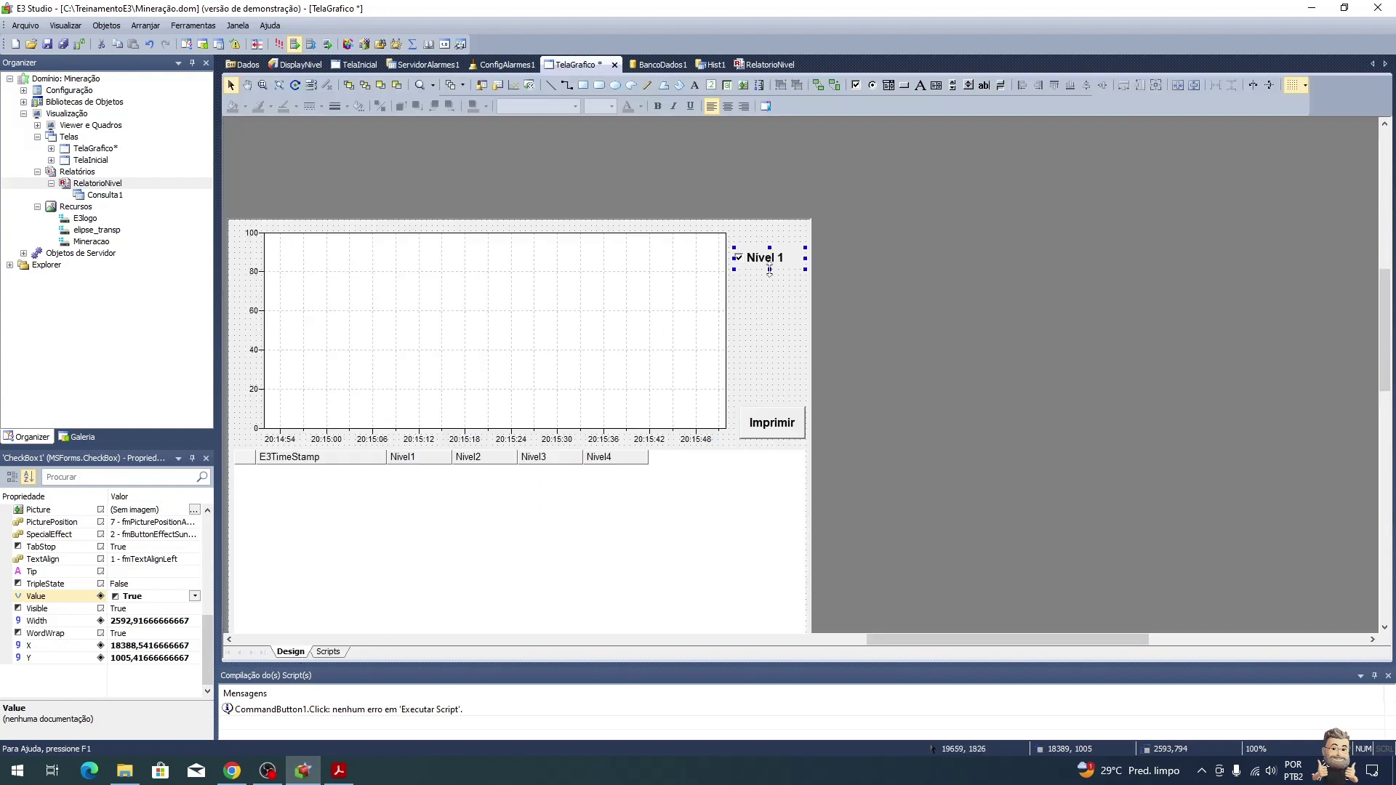
left_click_drag(775, 270, 784, 349)
Step: Caption the copied checkboxes Nivel 2, Nivel 3 and Nivel 4 in the Properties panel
left_click(787, 291)
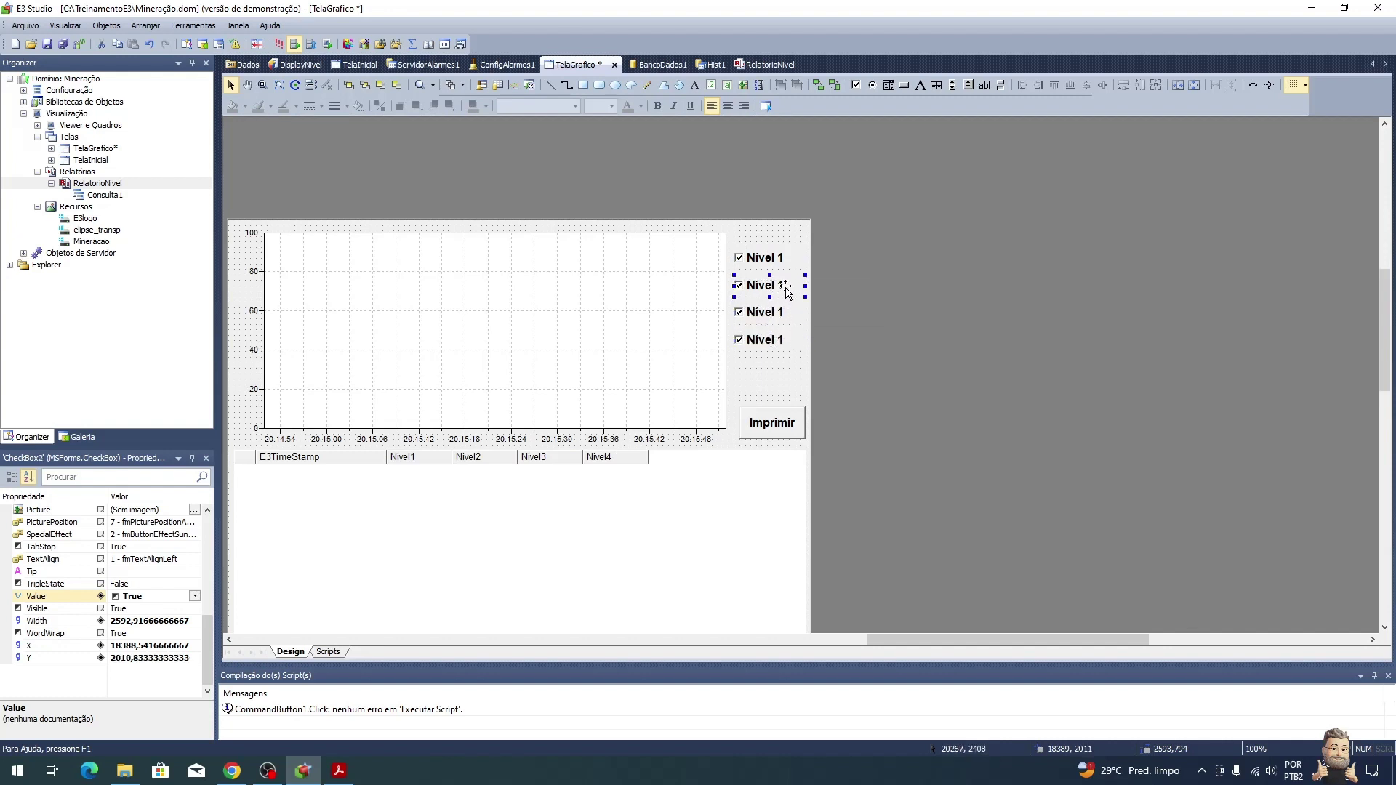
left_click_drag(210, 625, 210, 547)
left_click(173, 571)
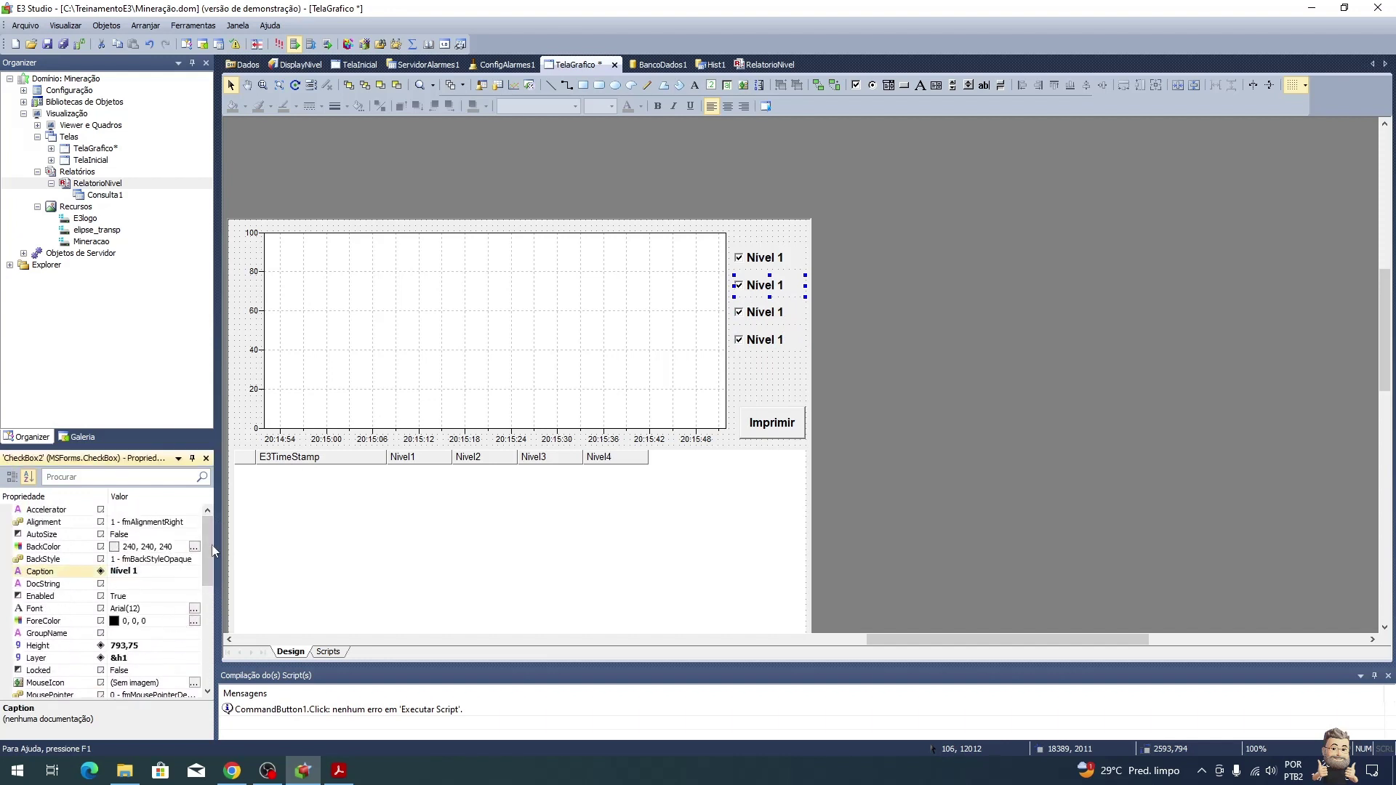
left_click(789, 313)
left_click(173, 572)
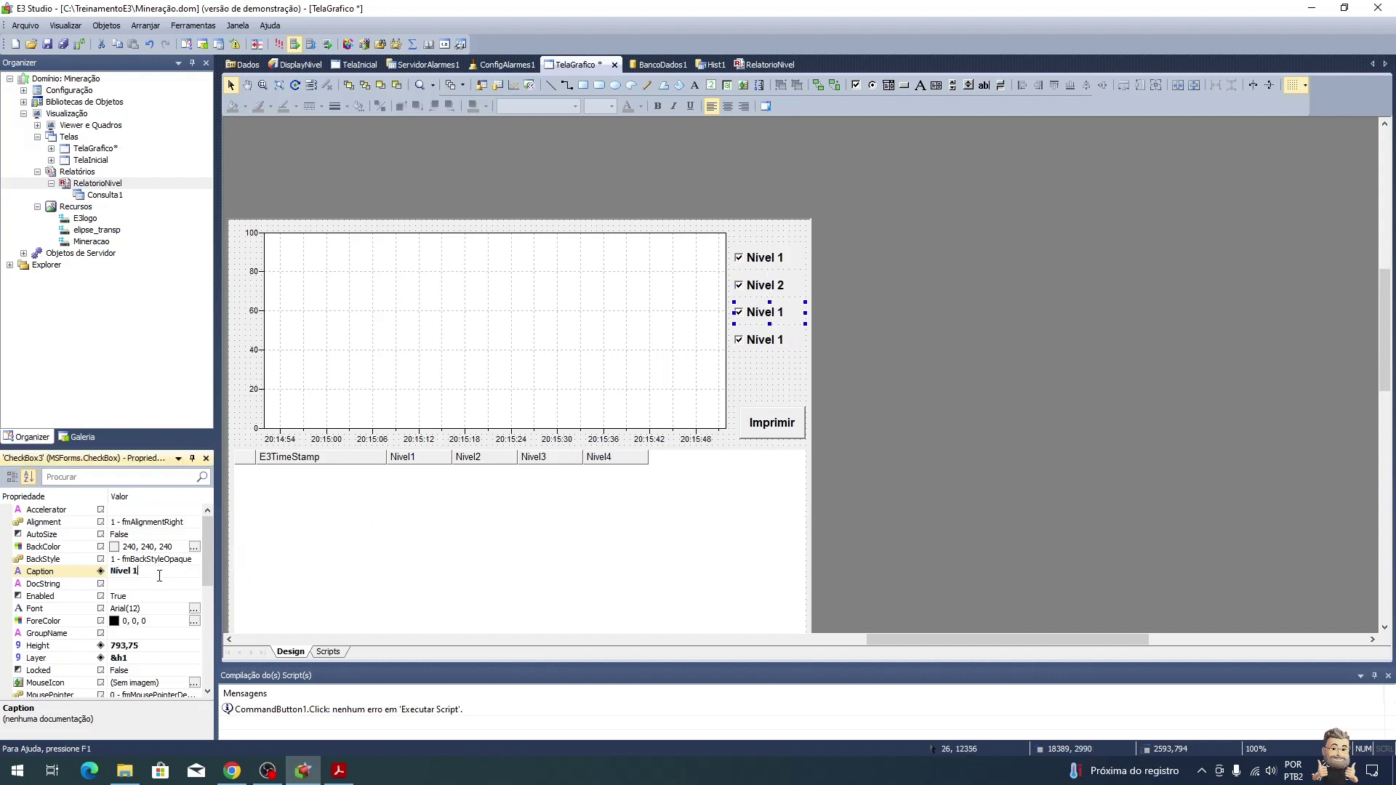
type("3")
left_click(756, 339)
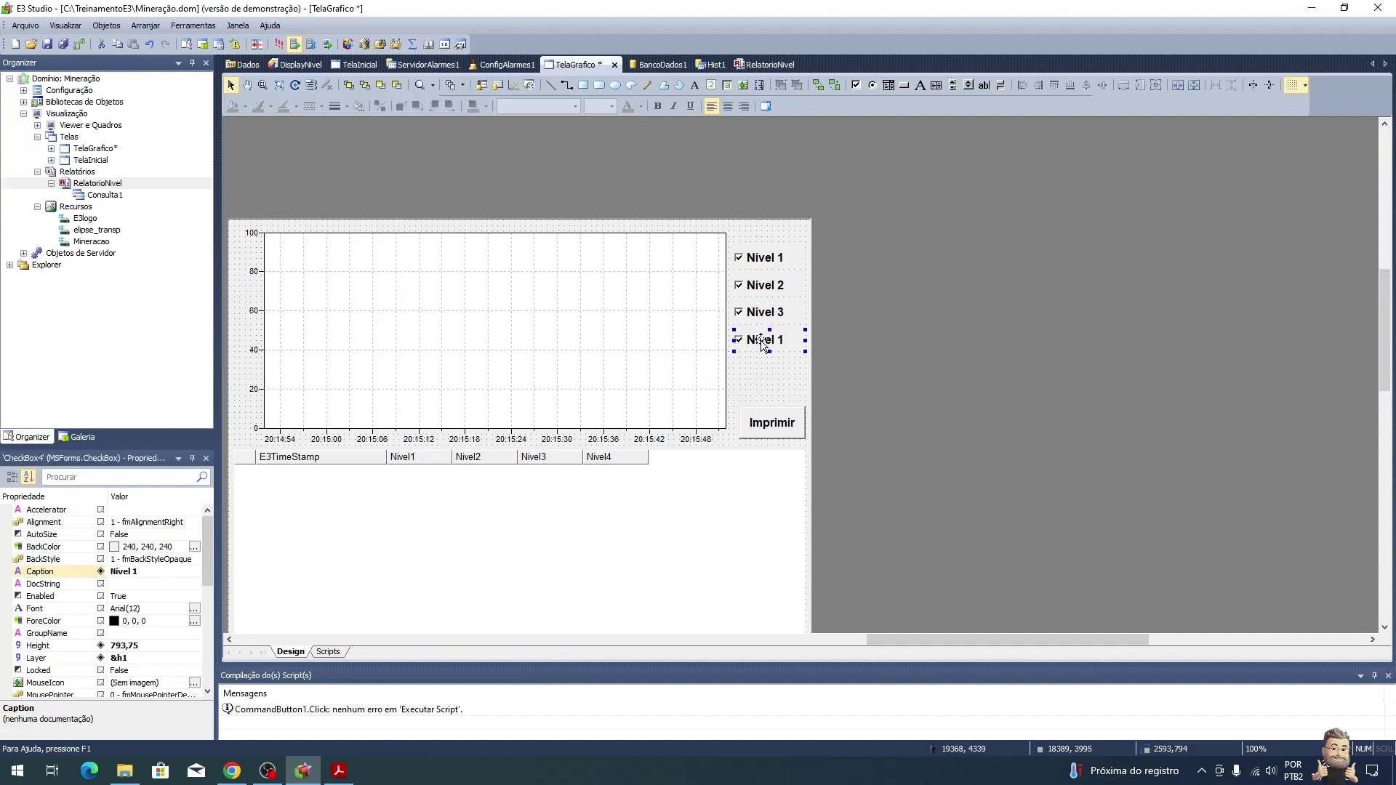
left_click(179, 572)
type("4")
key("Return")
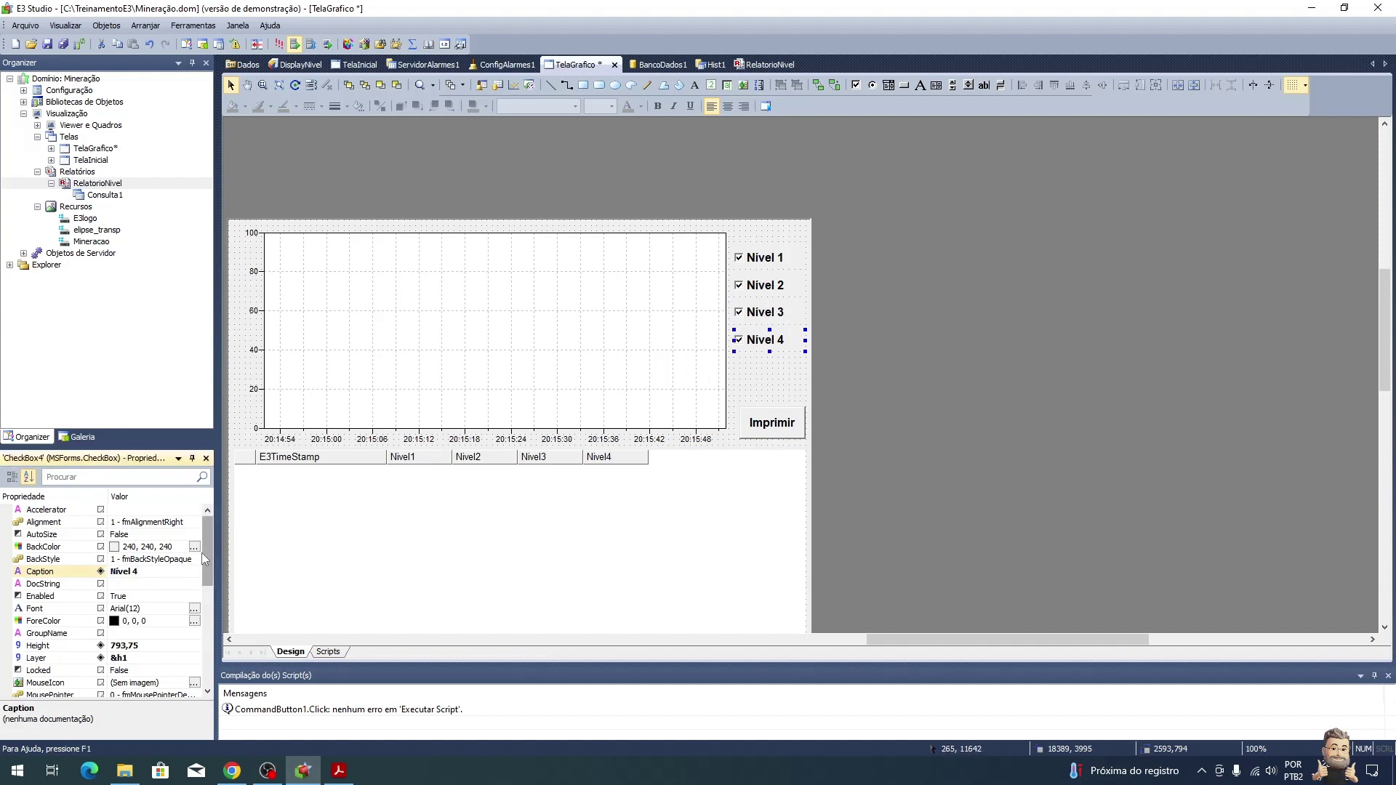
Step: Point the CheckBox2–4 Change scripts at the Nivel2, Nivel3 and Nivel4 pens
double_click(772, 286)
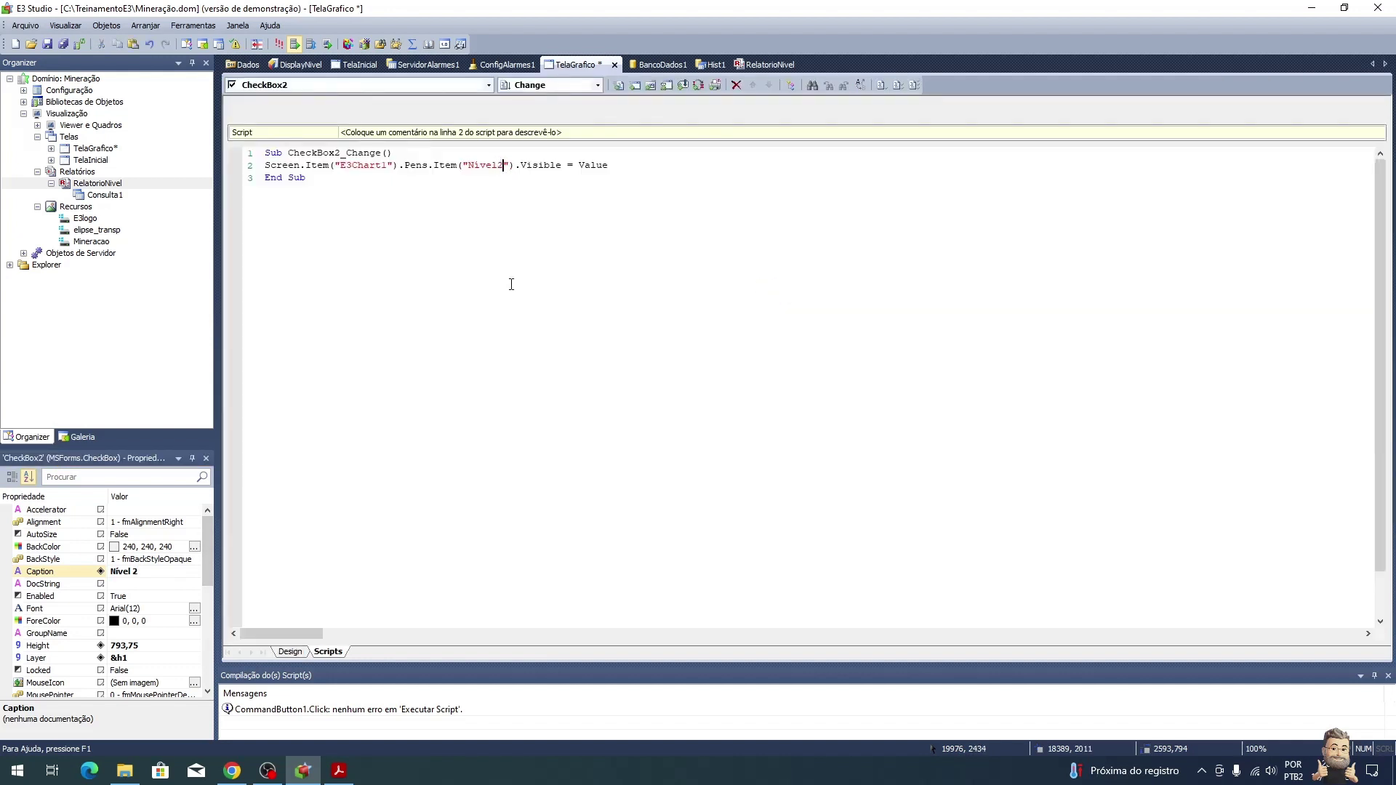
left_click(290, 652)
left_click(777, 313)
double_click(776, 313)
left_click(290, 652)
double_click(764, 336)
type("4")
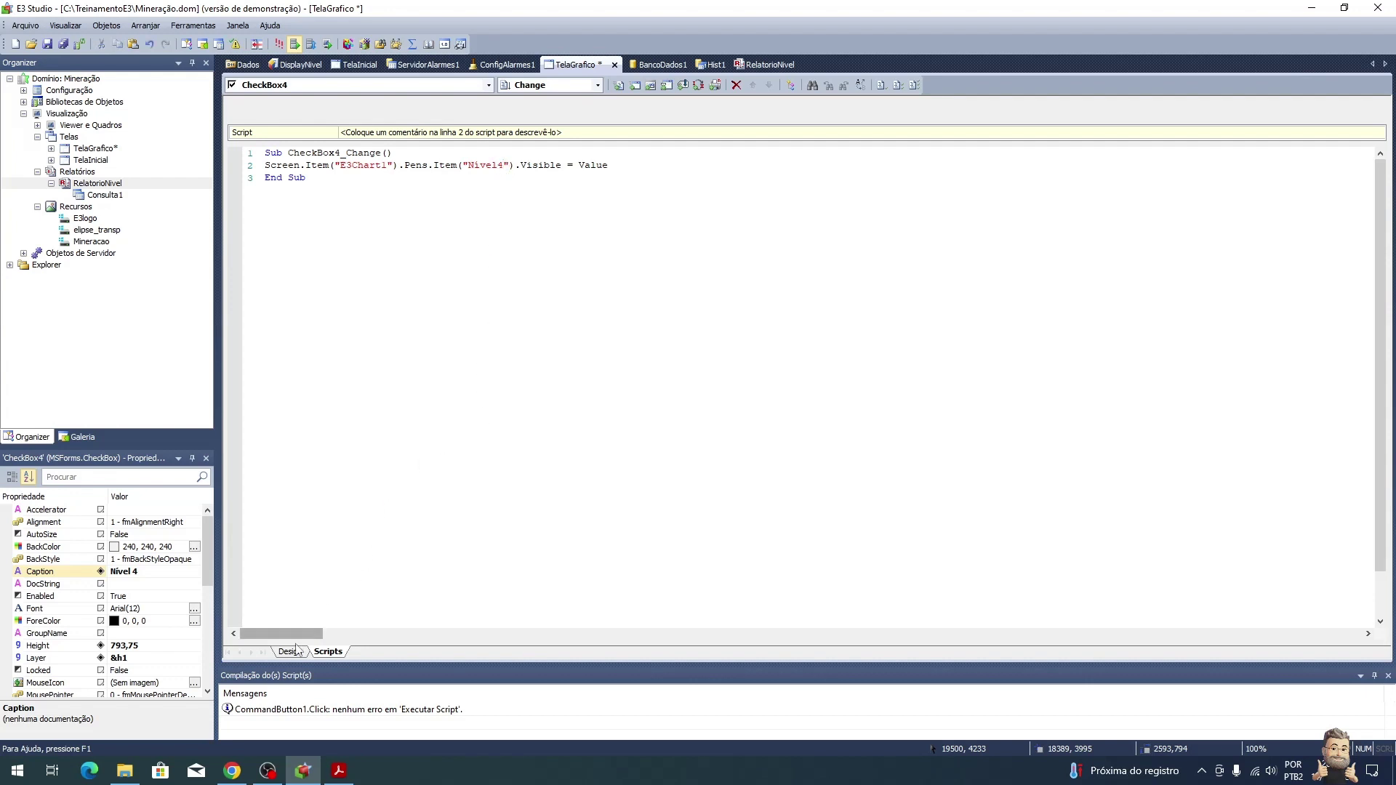
left_click(291, 651)
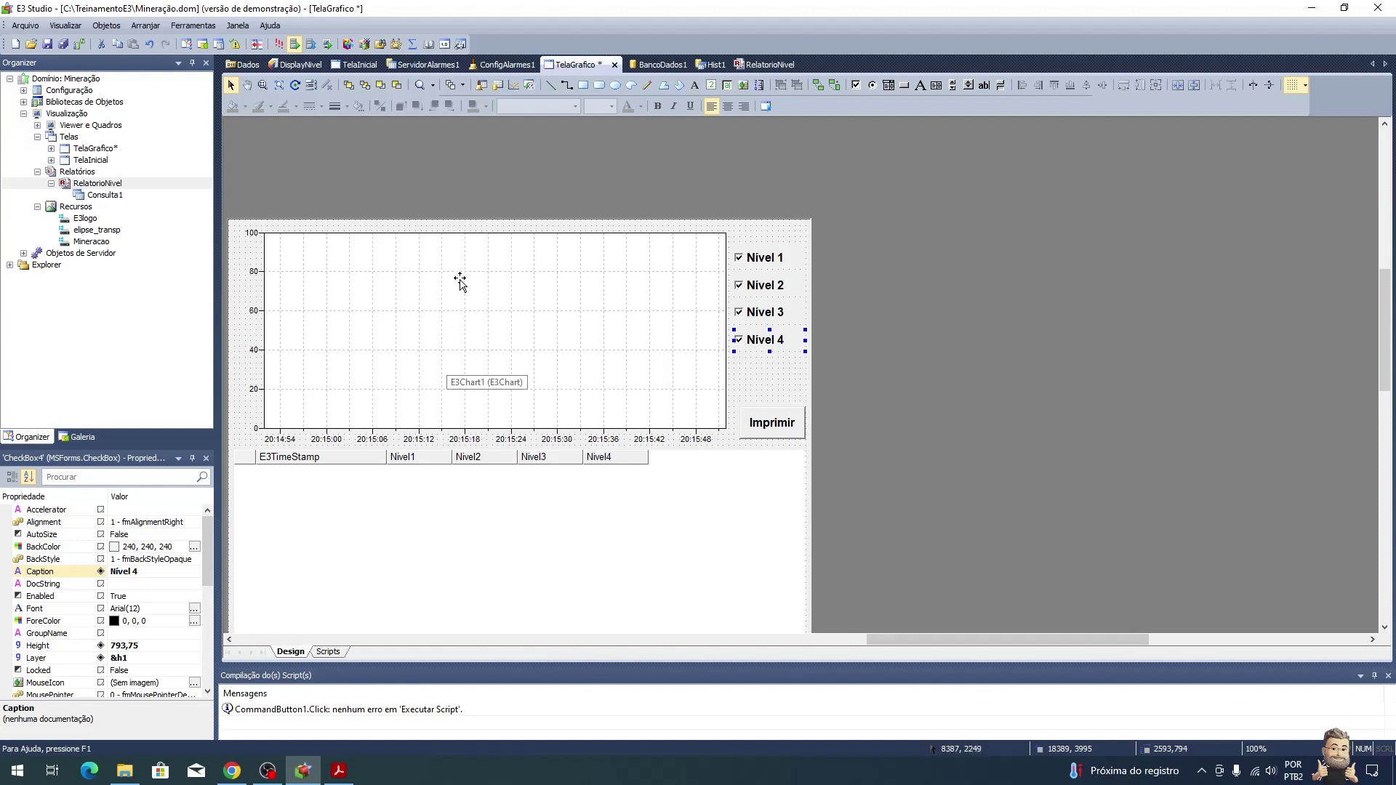
Step: On TelaInicial, enable Especificar o tamanho da janela for the Gráfico button's action, starting with the width
left_click(356, 65)
double_click(626, 147)
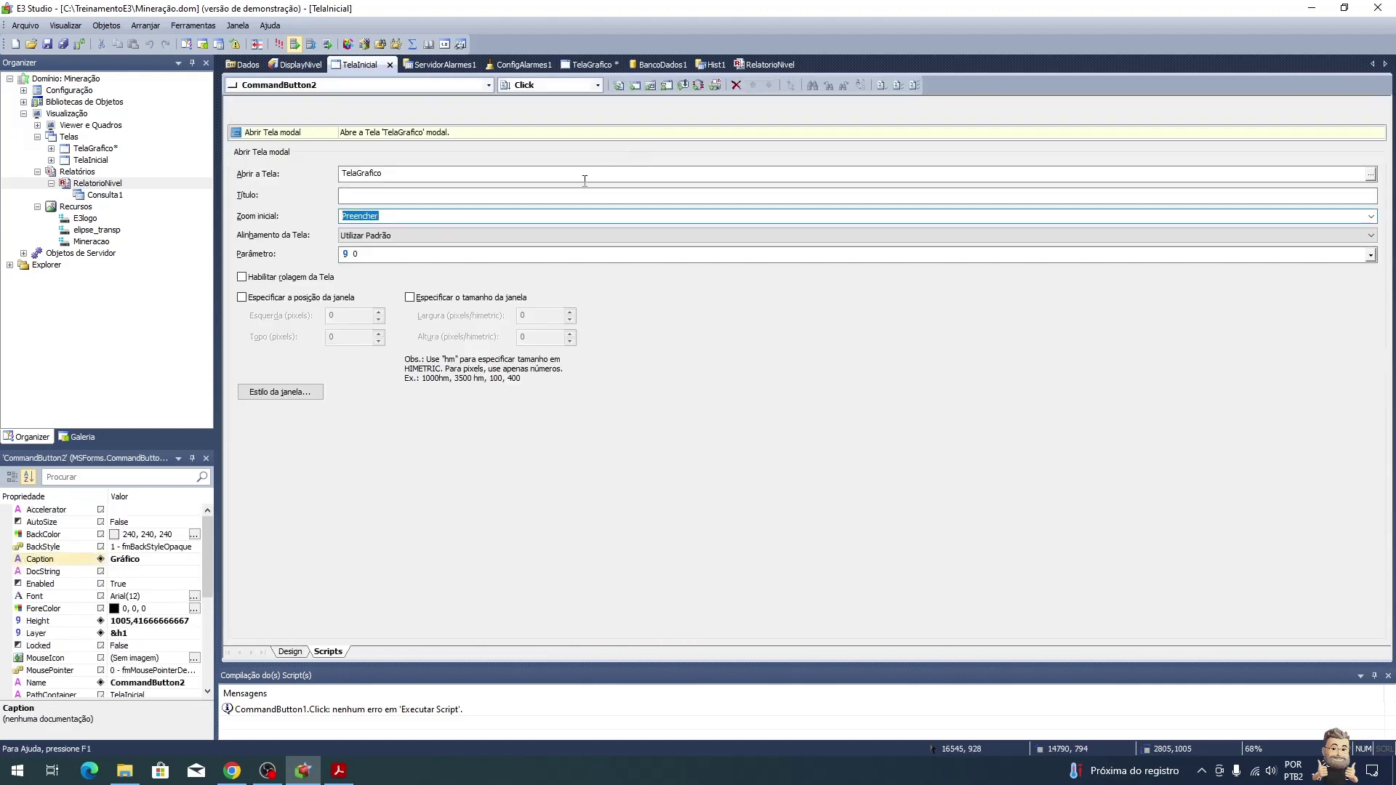
left_click(487, 299)
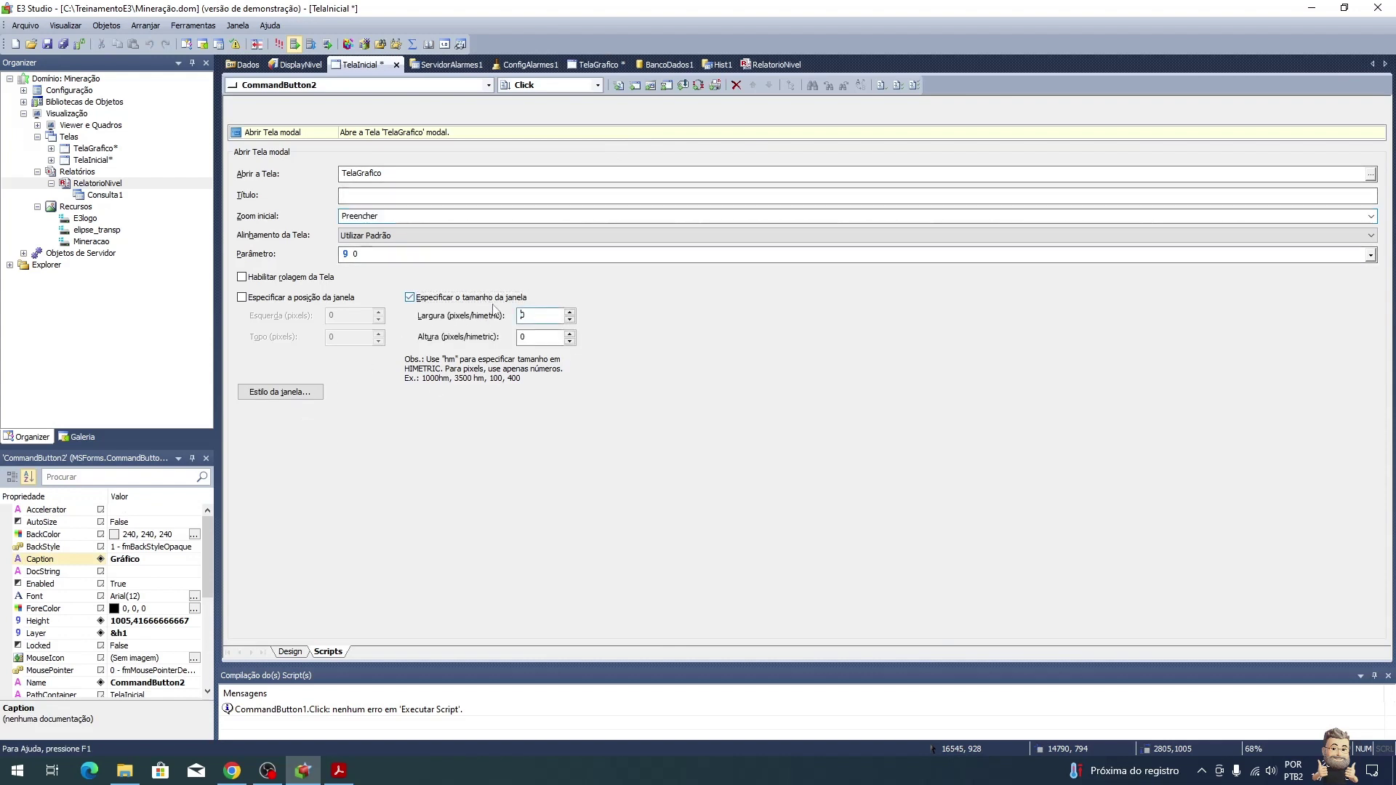
double_click(556, 318)
Step: Run the project in E3 Viewer and open the chart window, centred on screen
left_click(279, 44)
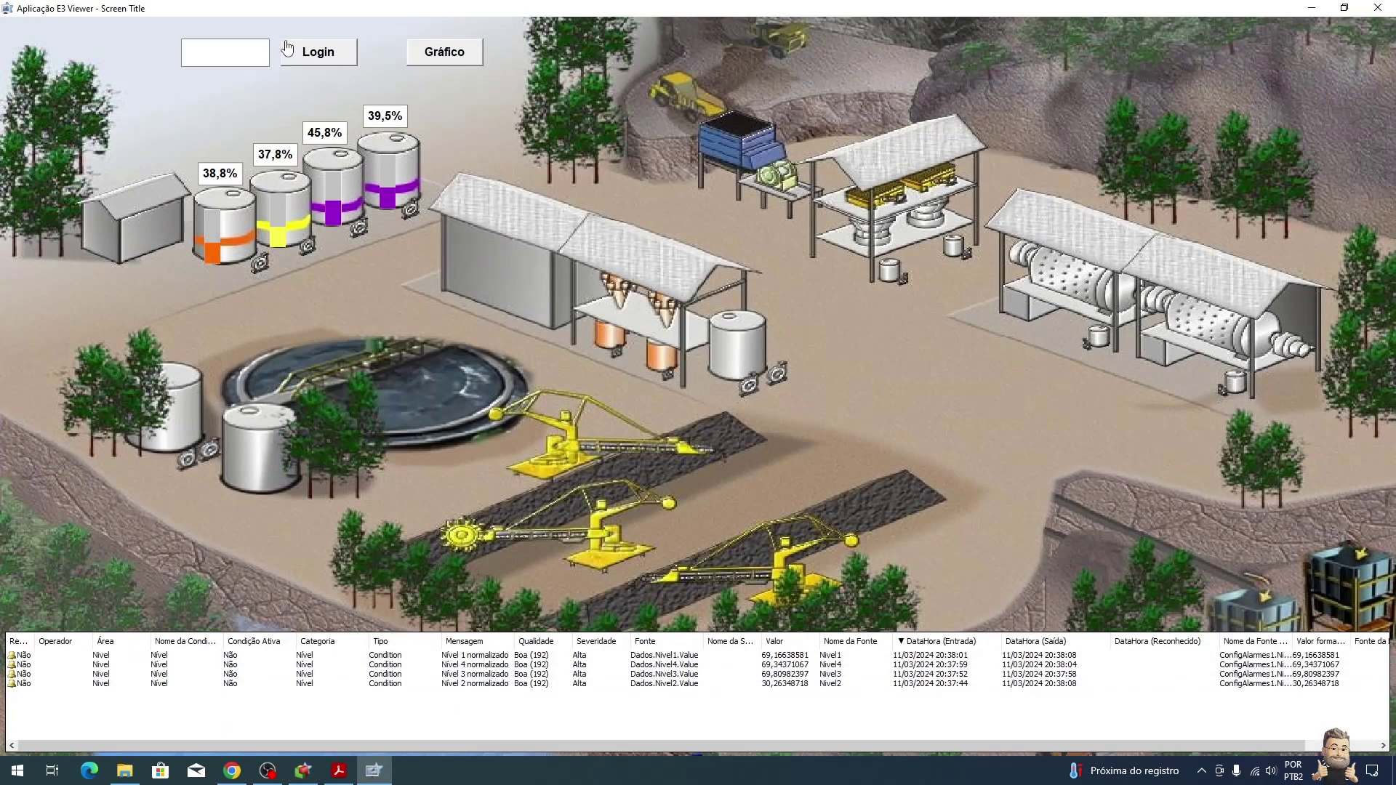
left_click(429, 49)
left_click_drag(427, 12, 906, 117)
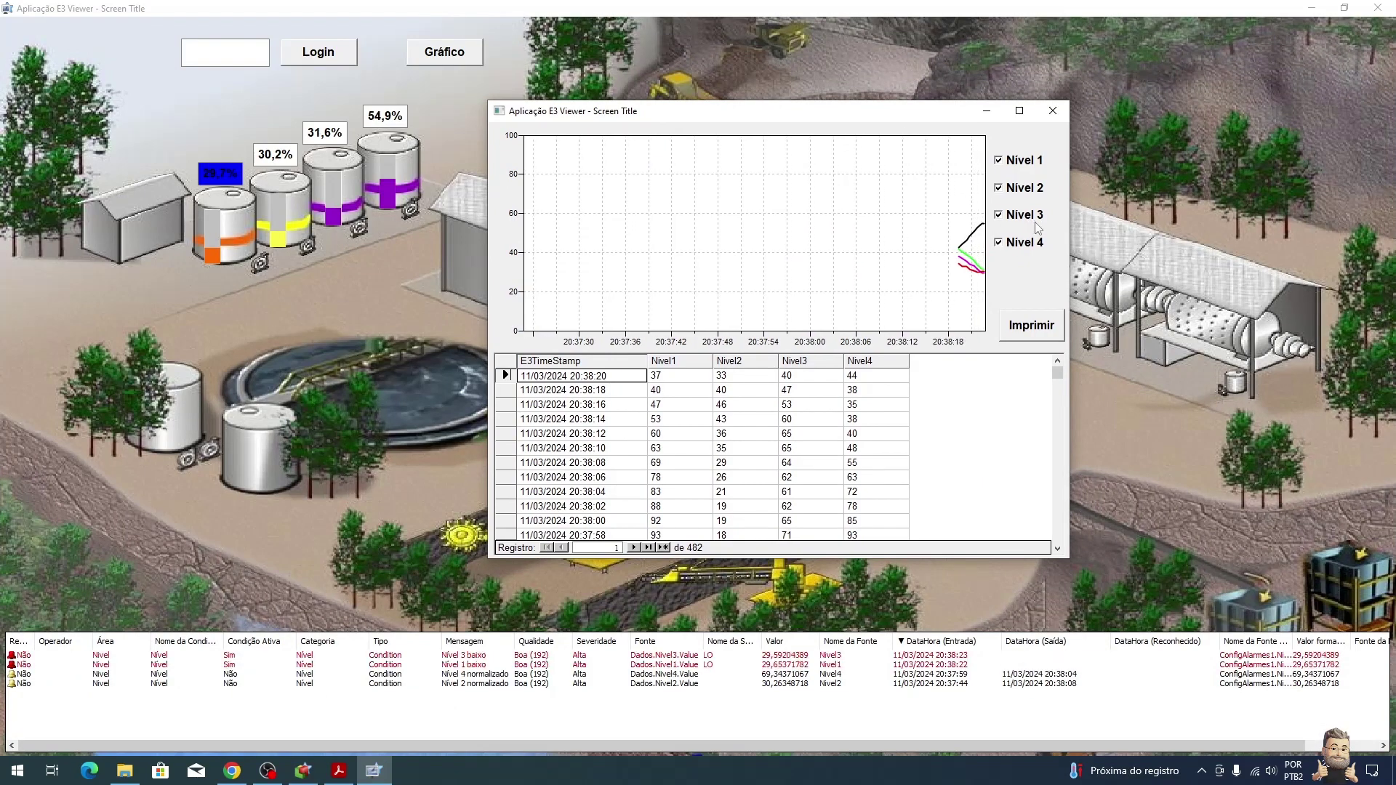
left_click_drag(1058, 372, 1033, 538)
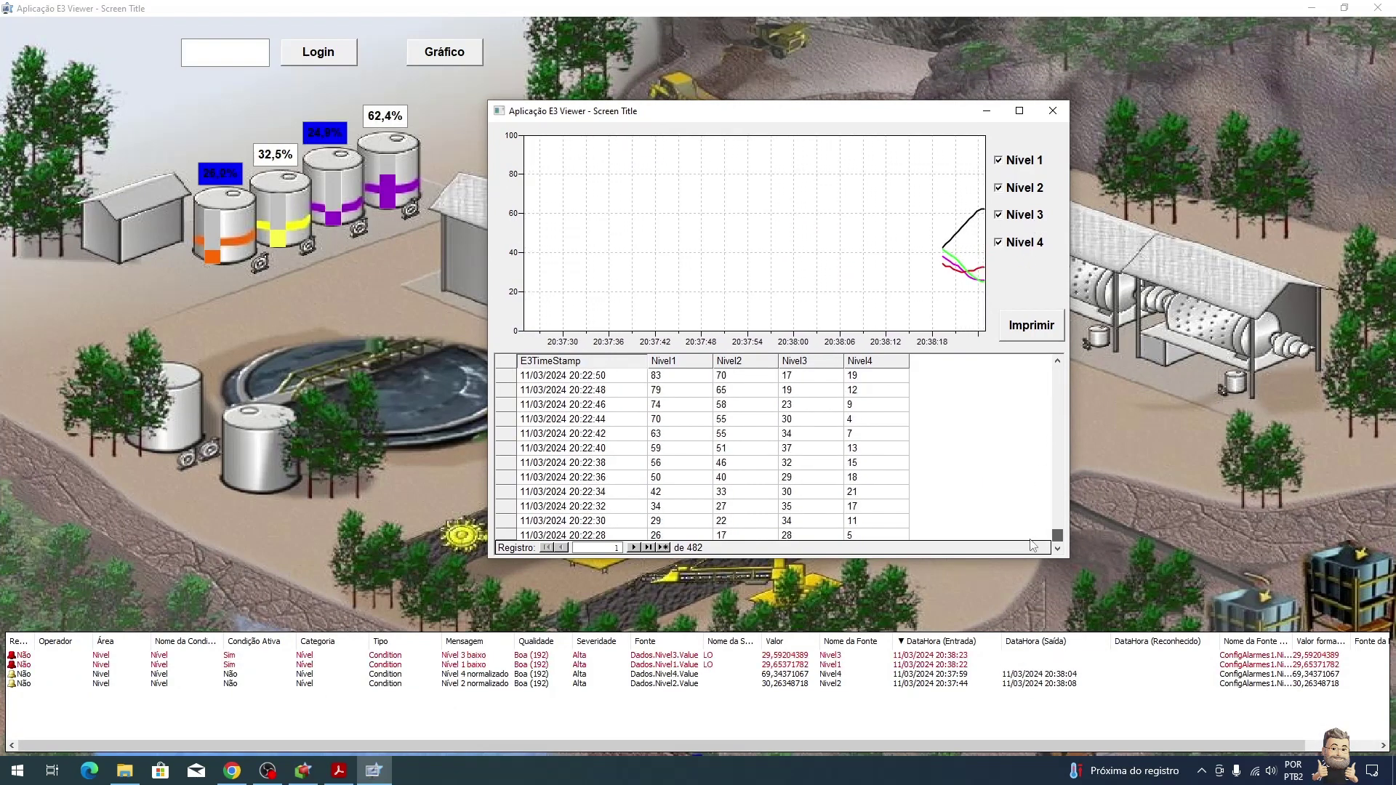
scroll(811, 466, "up", 20)
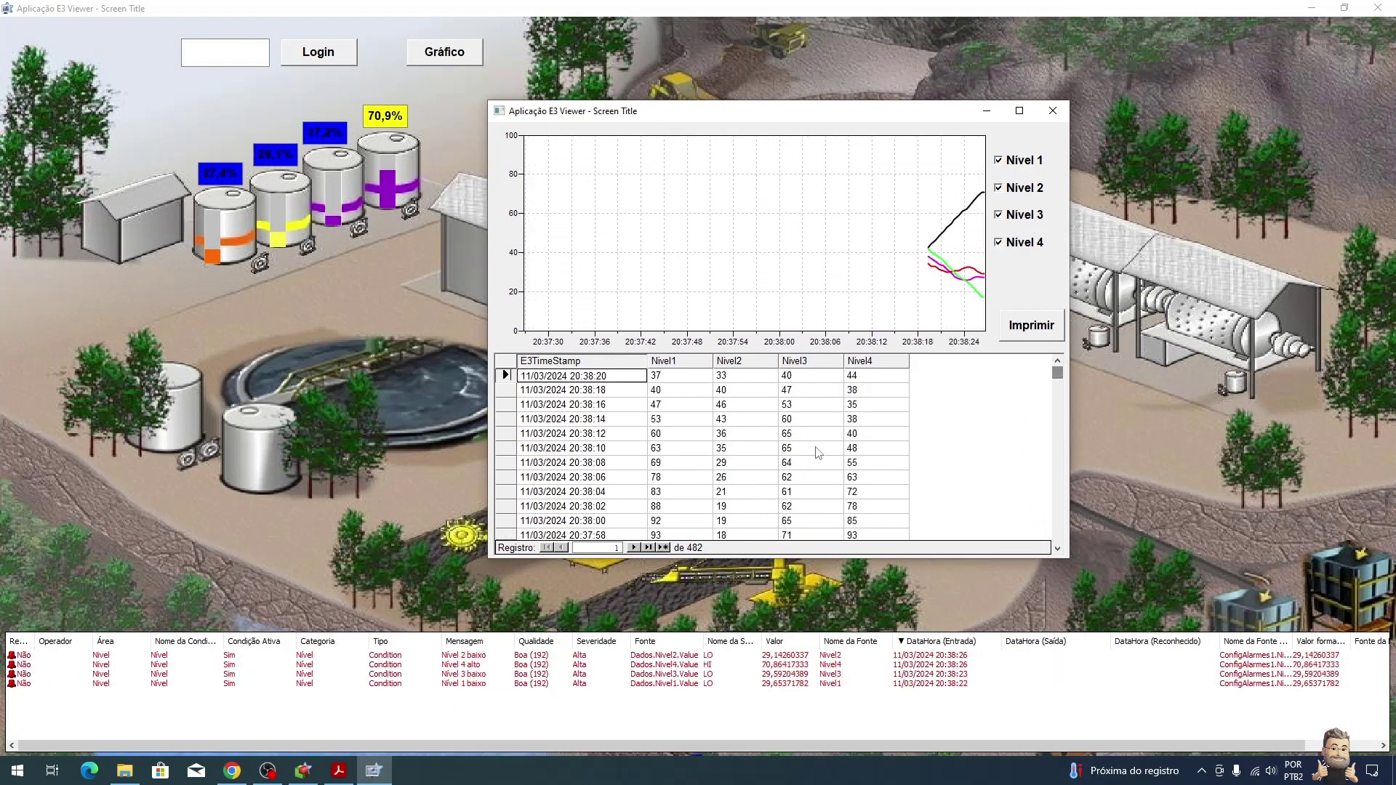
Step: Test the Nivel 1–4 checkboxes by hiding and reshowing each level line on the chart
left_click(877, 419)
left_click(1000, 161)
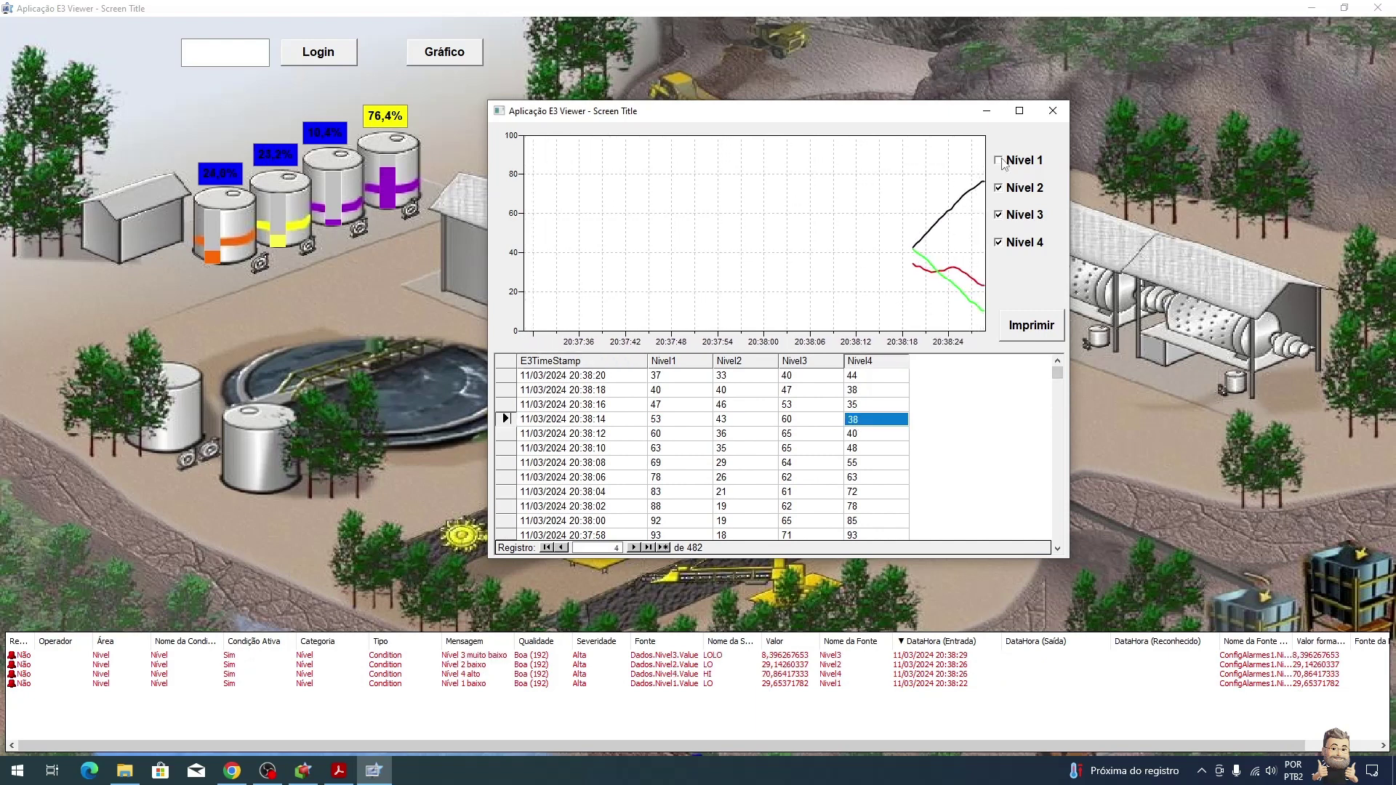
left_click(1000, 160)
left_click(1000, 188)
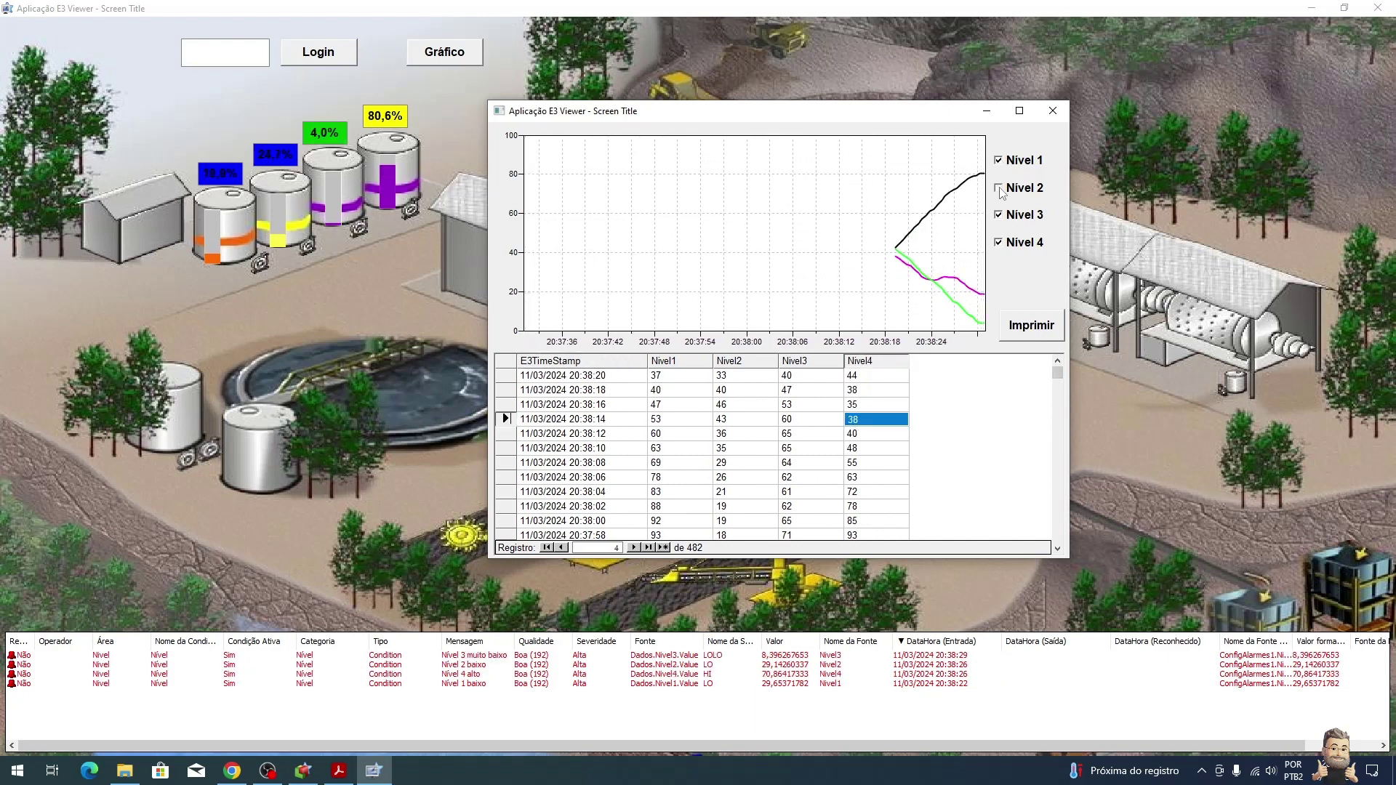
left_click(999, 216)
left_click(1001, 247)
left_click(1008, 165)
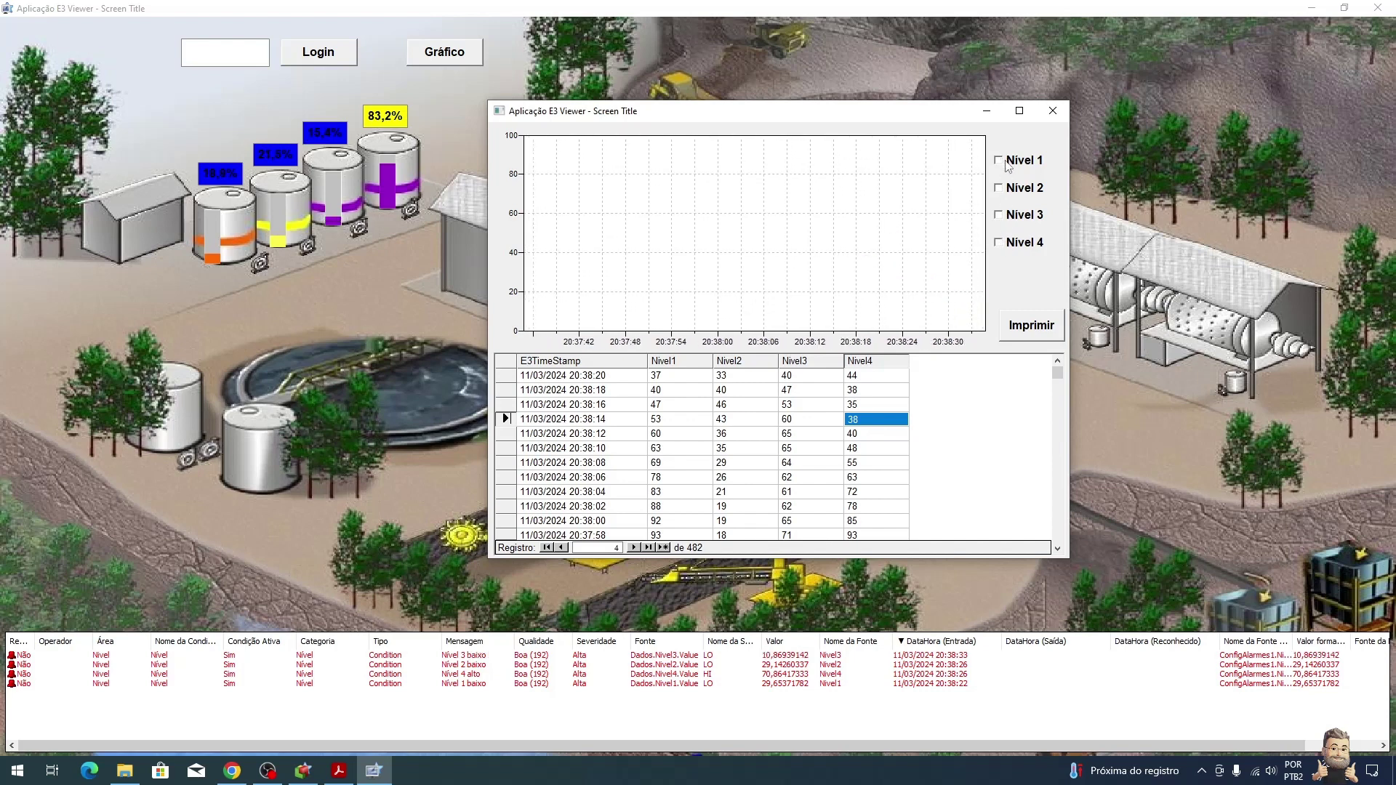
left_click(1005, 245)
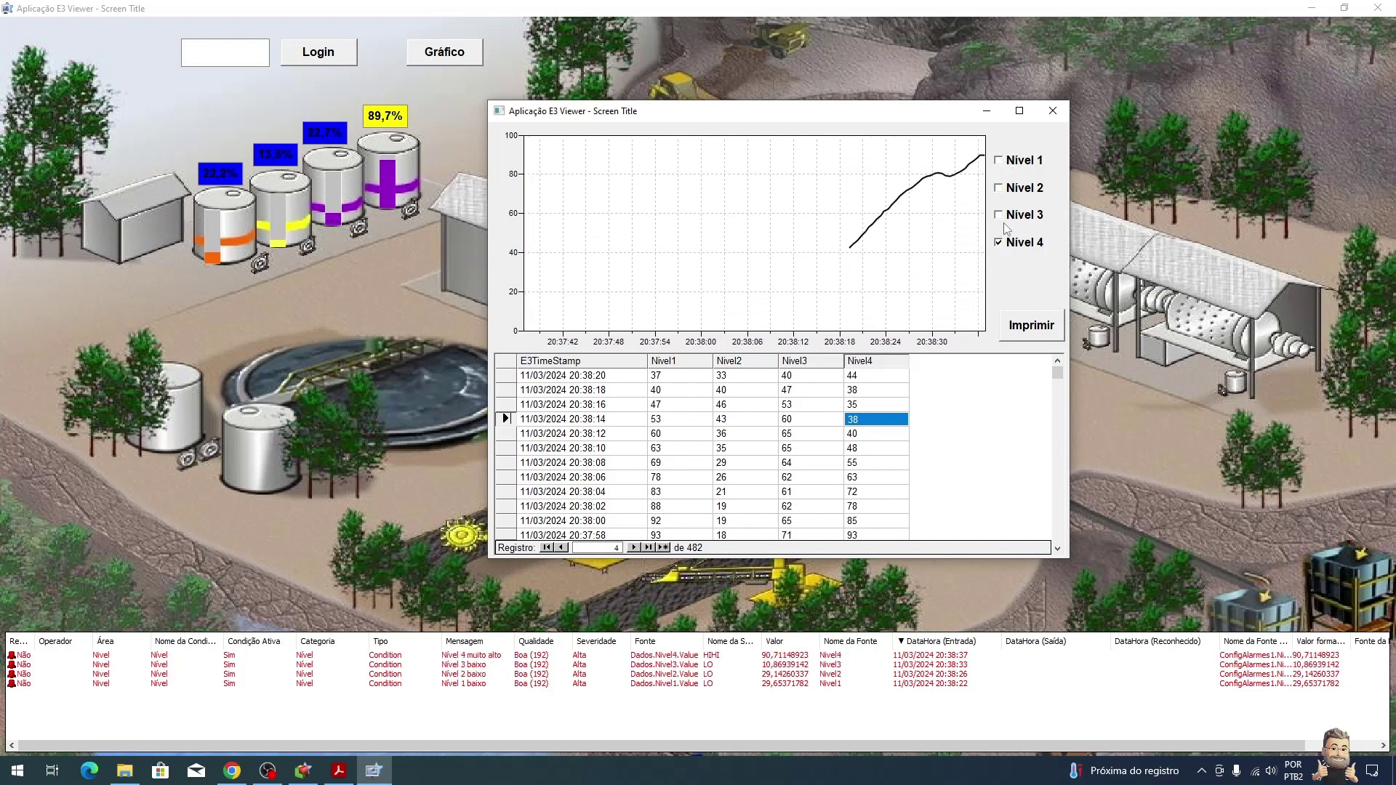
left_click(1005, 218)
left_click(1017, 192)
left_click(1019, 164)
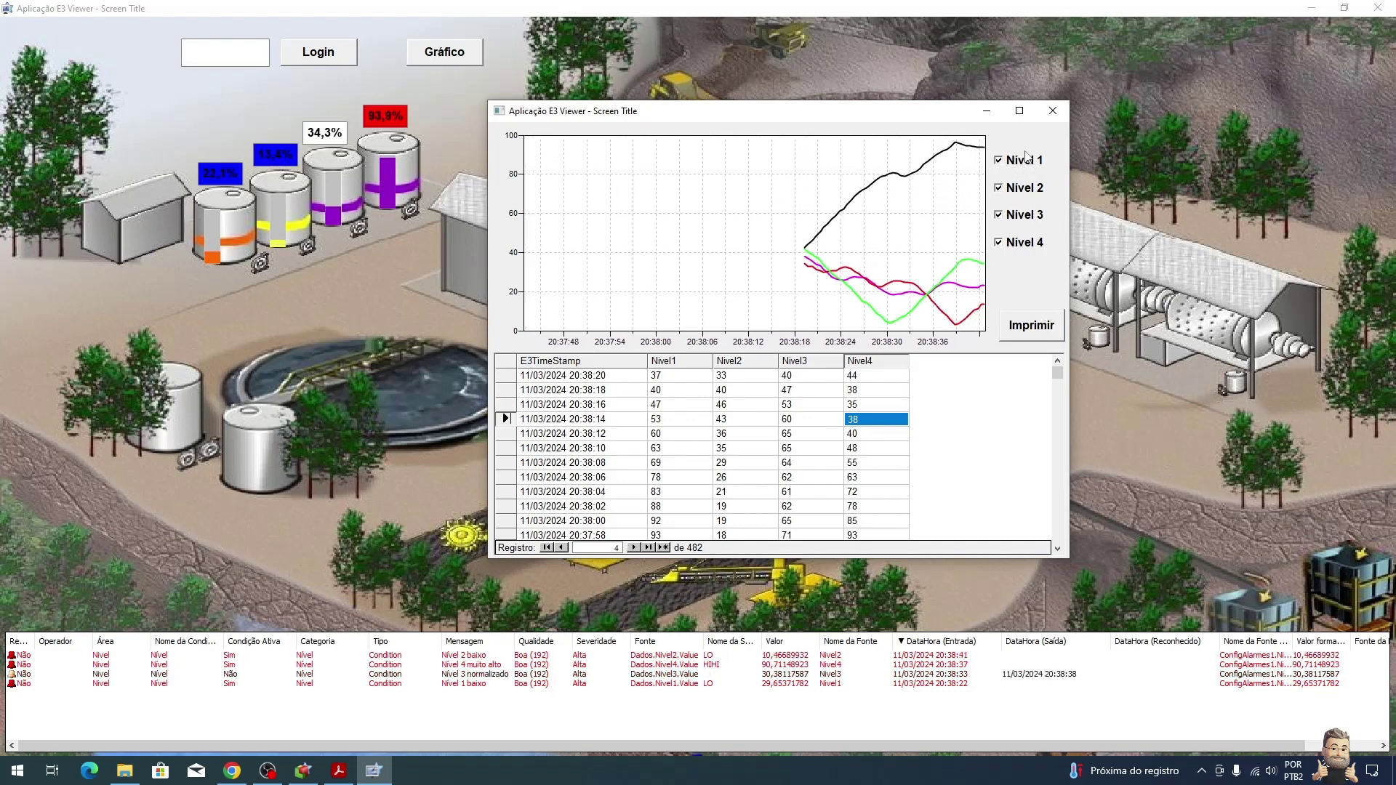
Step: Print the level report to PDF and open RelatorioNivel in Adobe Acrobat
left_click(1040, 333)
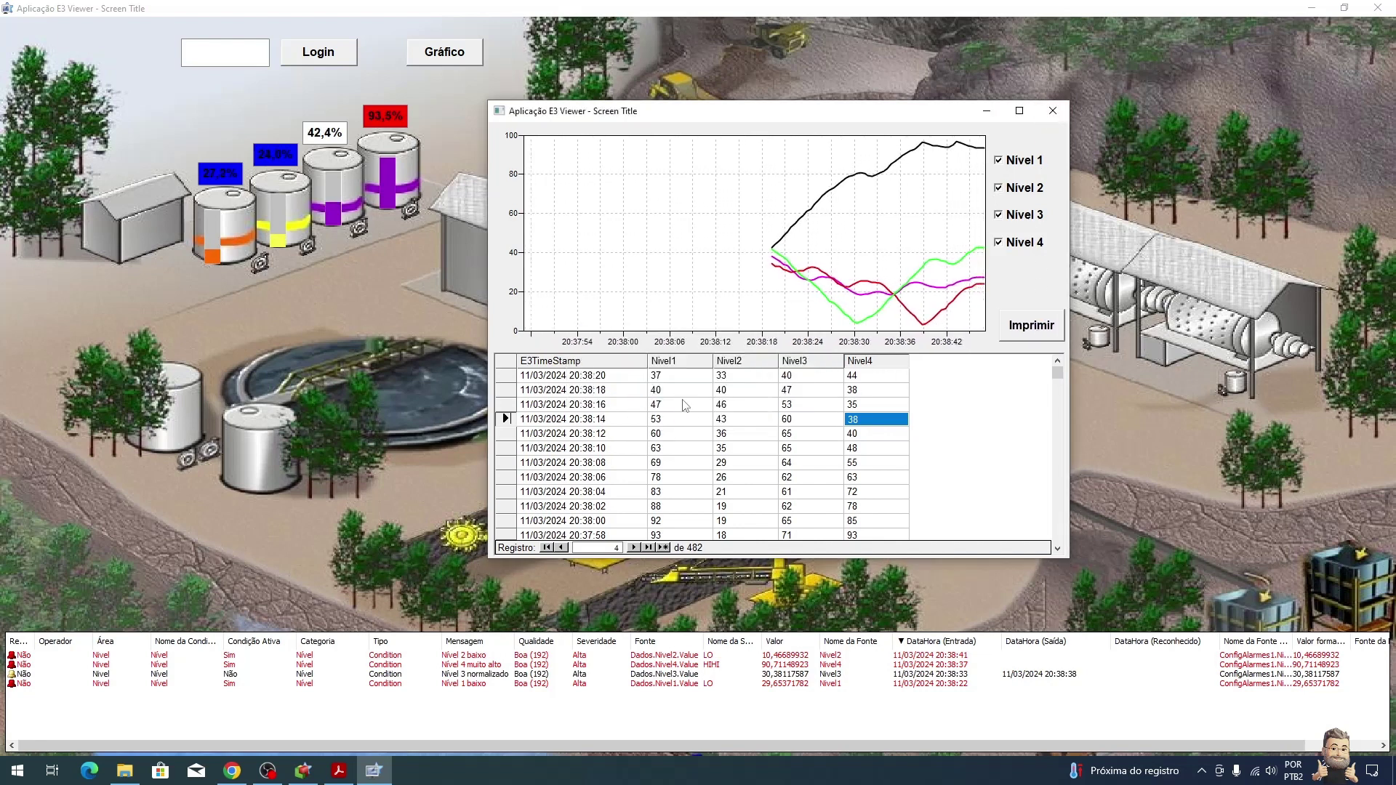
key("alt+Tab")
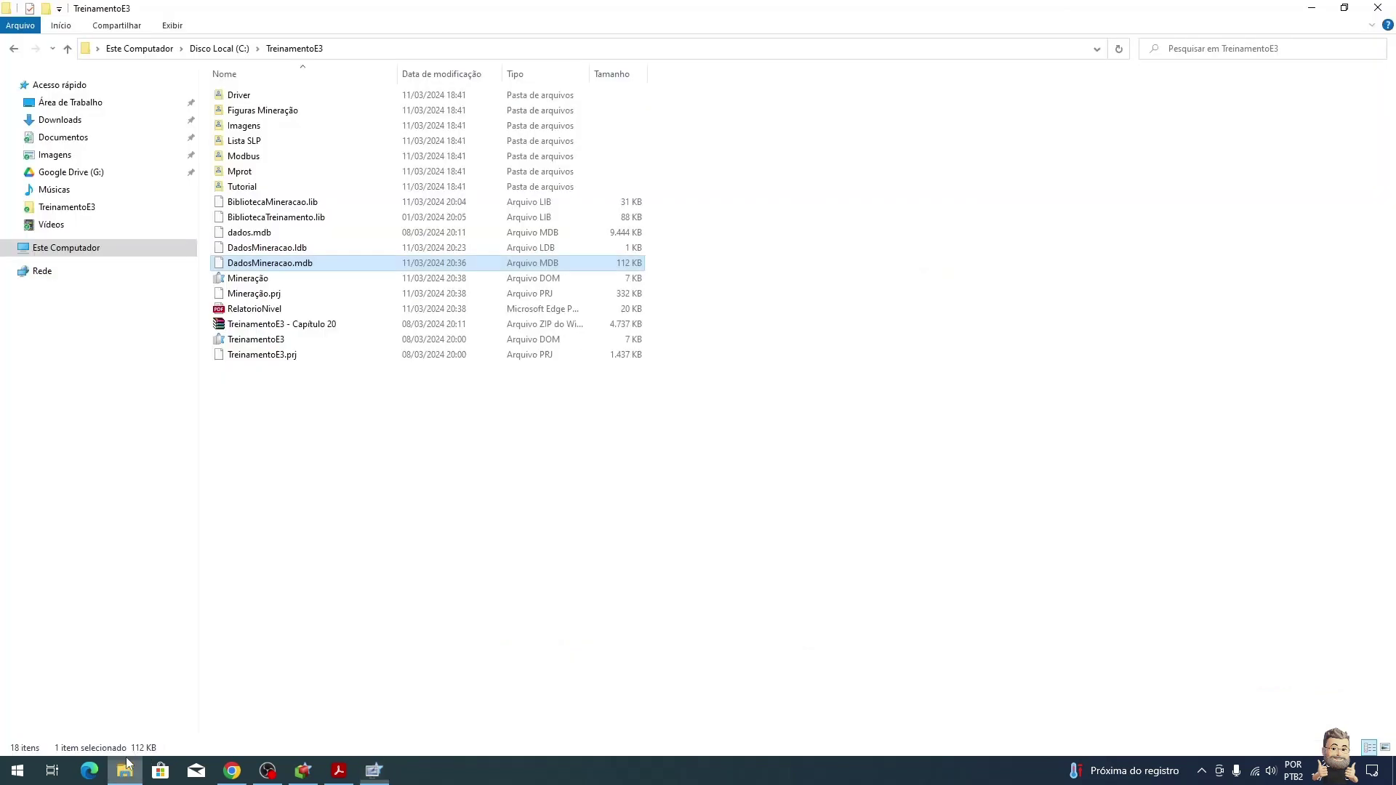
left_click(259, 314)
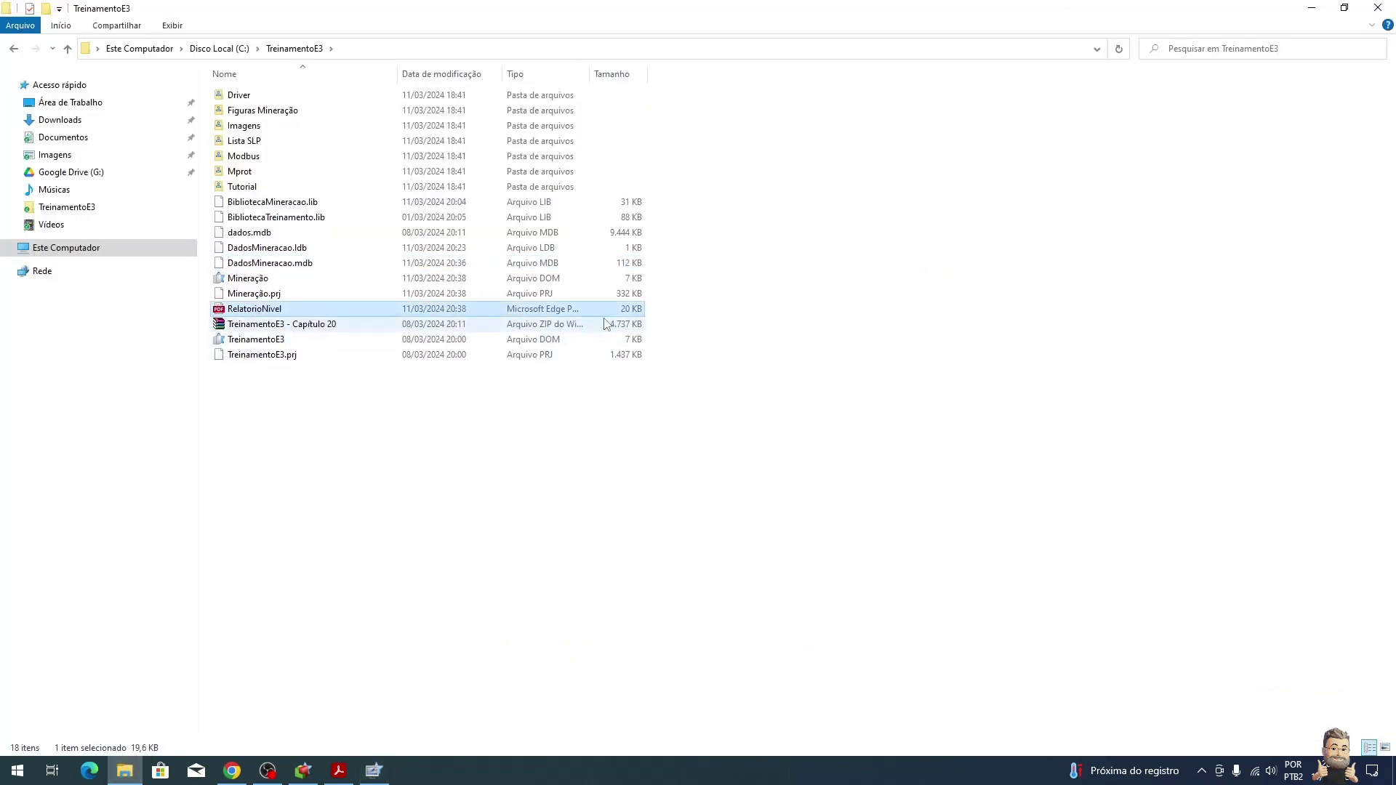
right_click(531, 311)
mouse_move(800, 391)
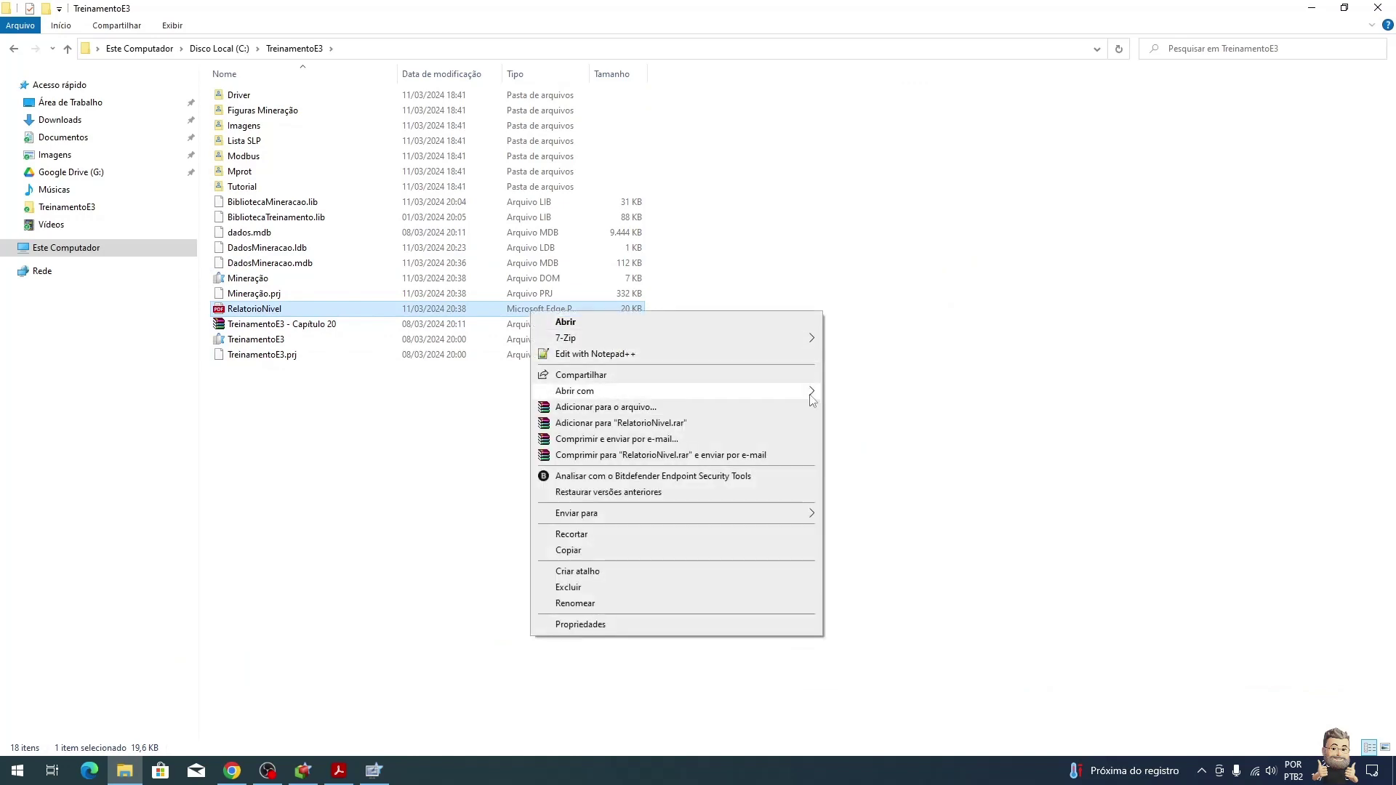
left_click(874, 386)
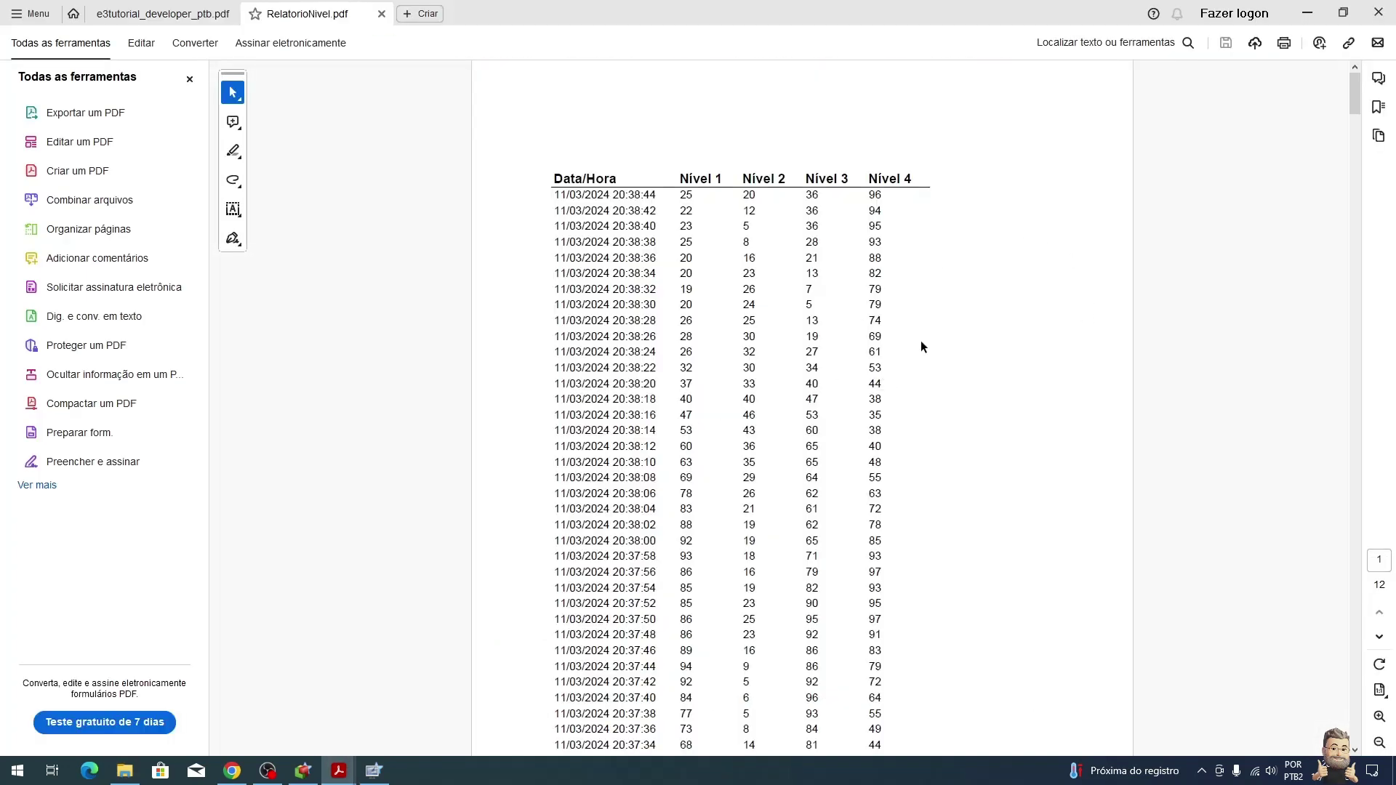
Step: Scroll down and back up through the RelatorioNivel report pages
scroll(923, 348, "down", 10)
scroll(940, 330, "down", 15)
scroll(946, 334, "down", 15)
scroll(956, 346, "down", 15)
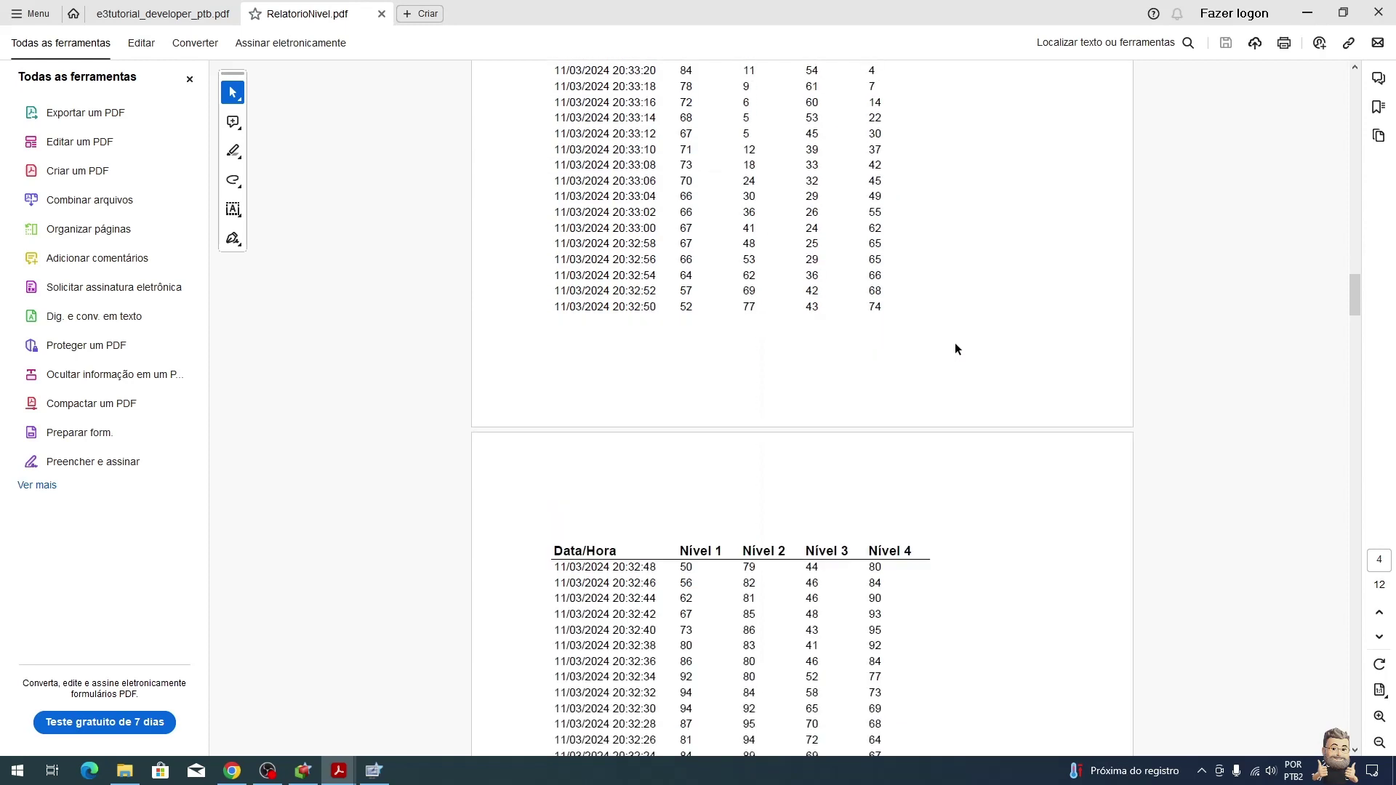
scroll(873, 342, "up", 20)
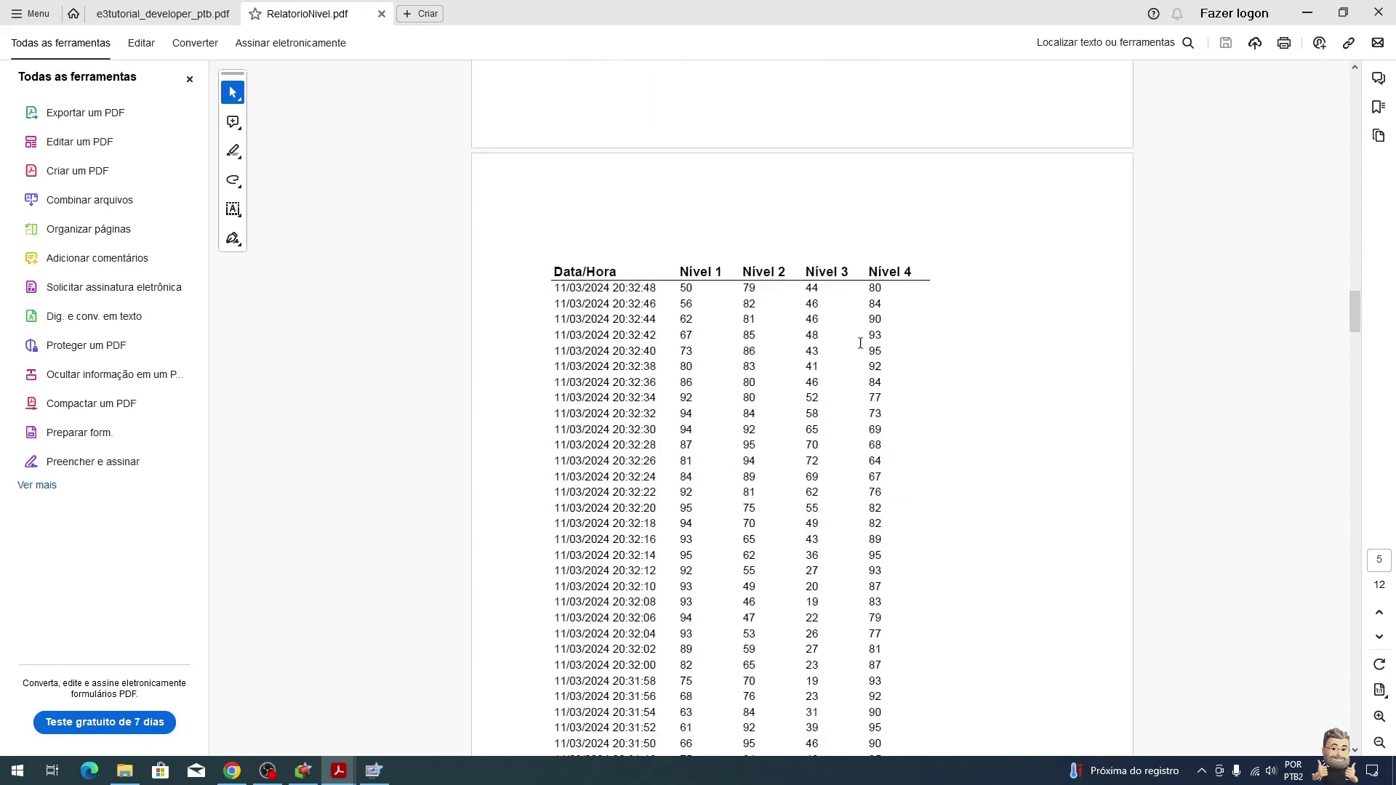
scroll(861, 348, "up", 20)
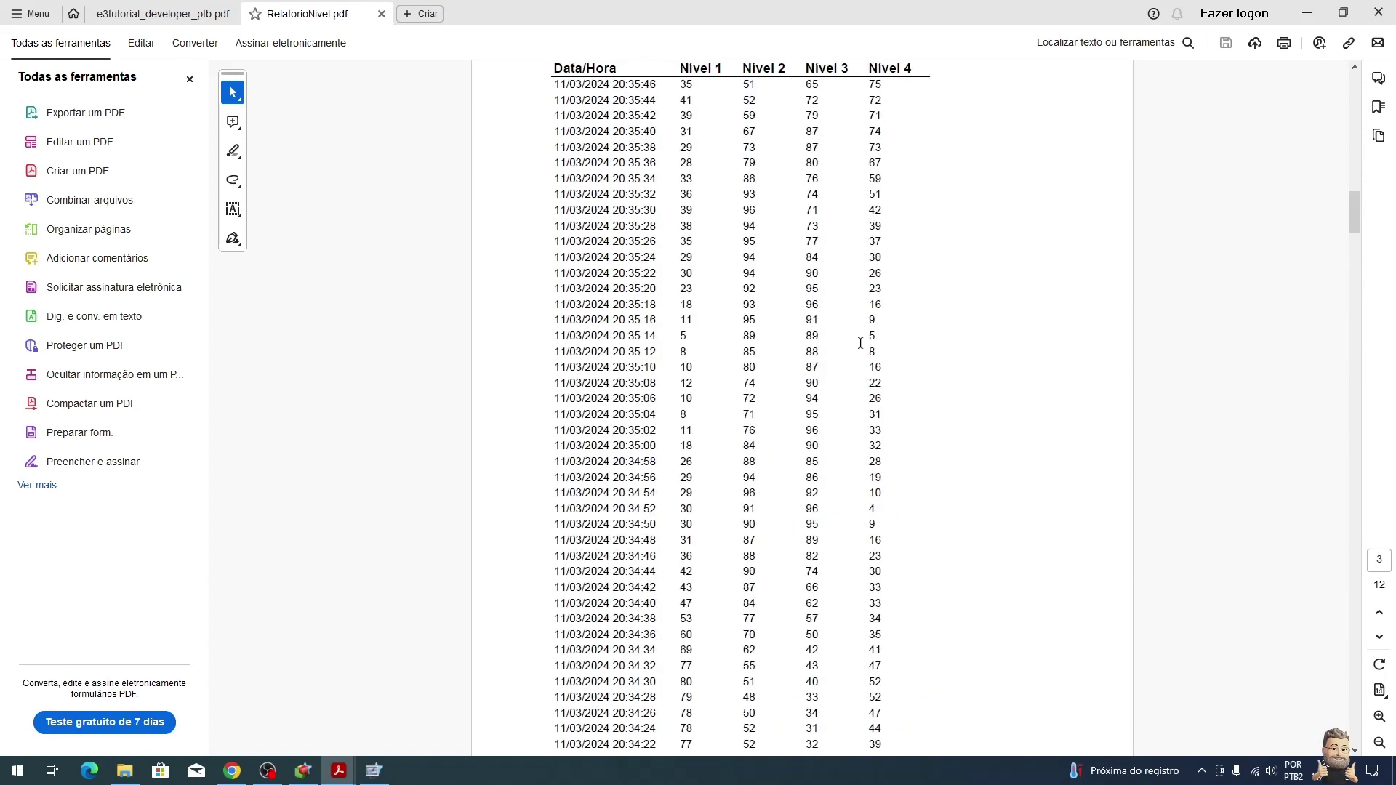
scroll(861, 343, "up", 10)
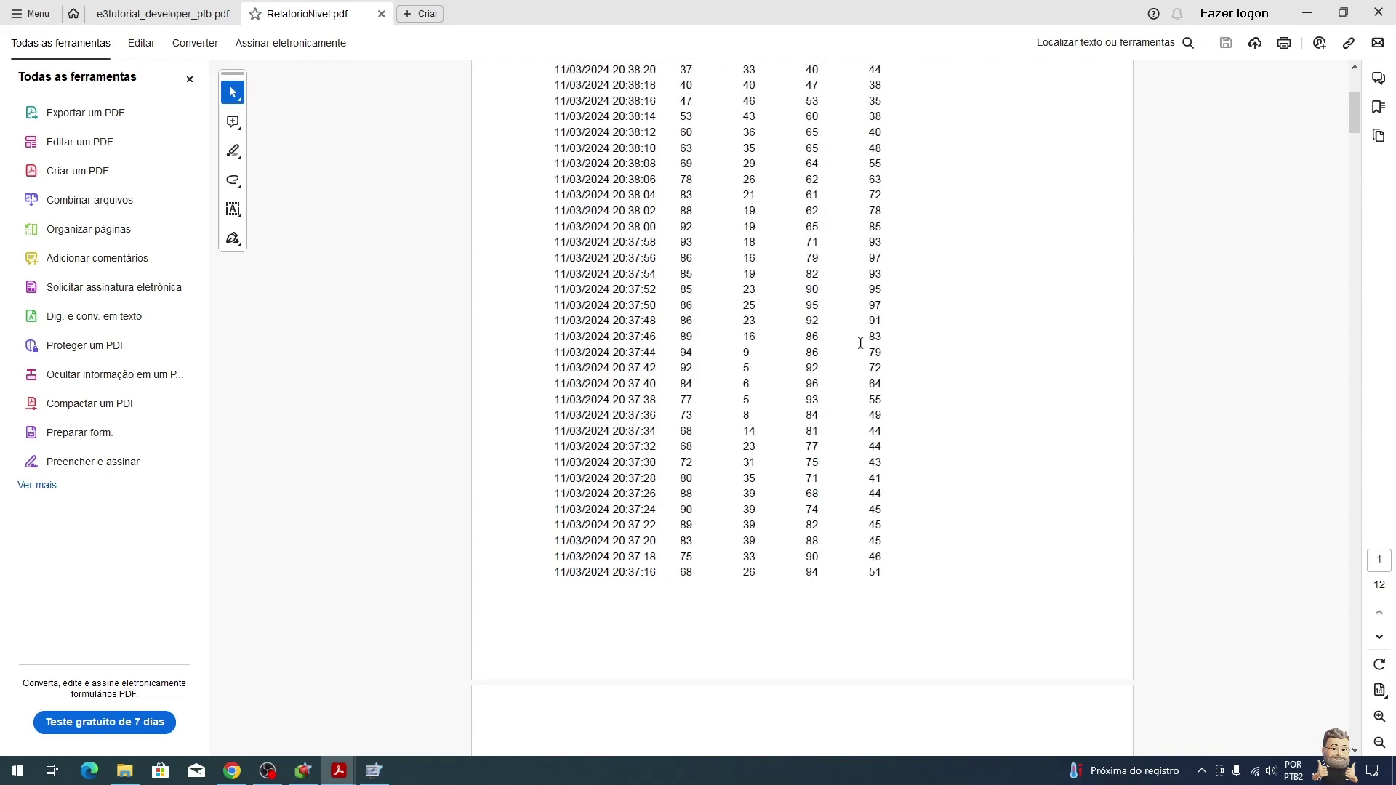
Step: Close all Acrobat tabs and the project folder window
left_click(1389, 7)
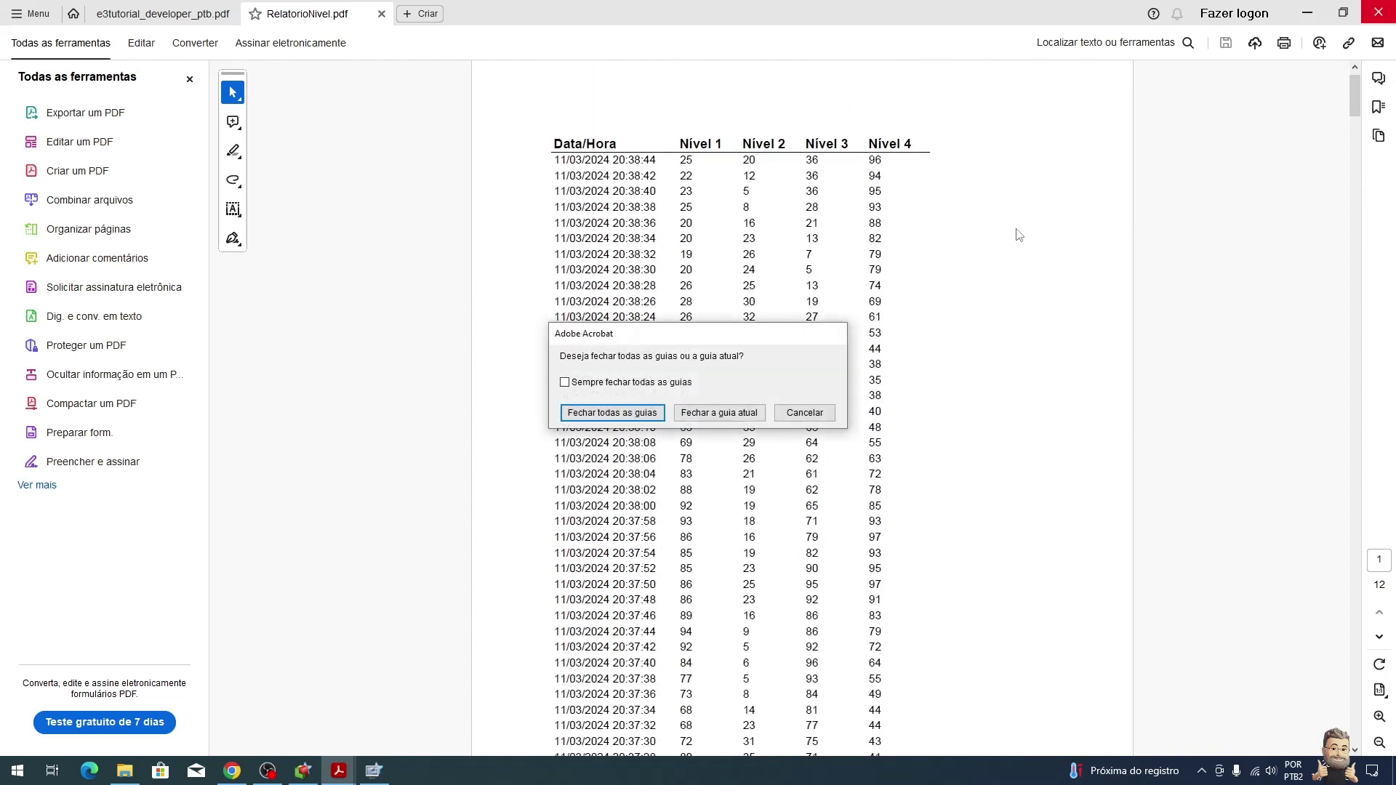
left_click(638, 416)
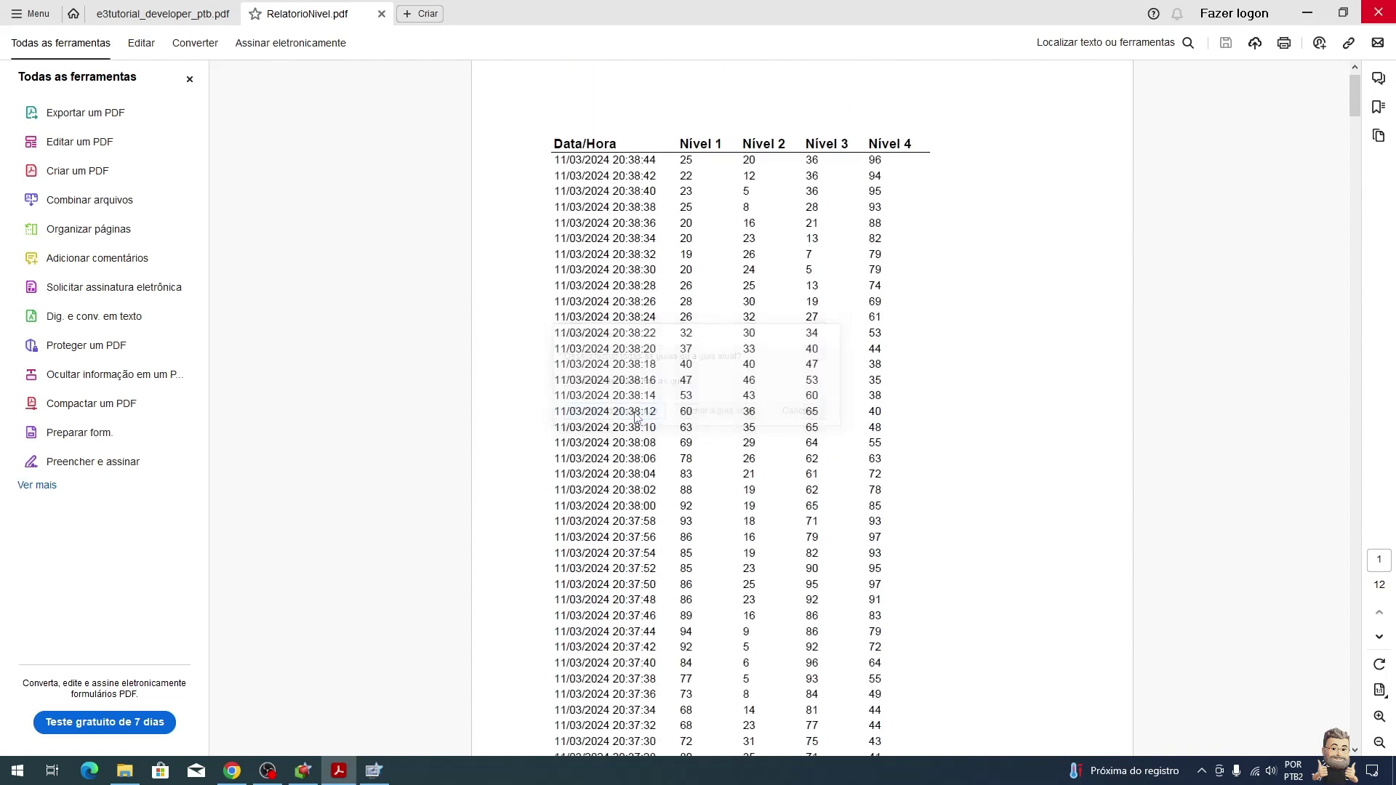
left_click(1377, 8)
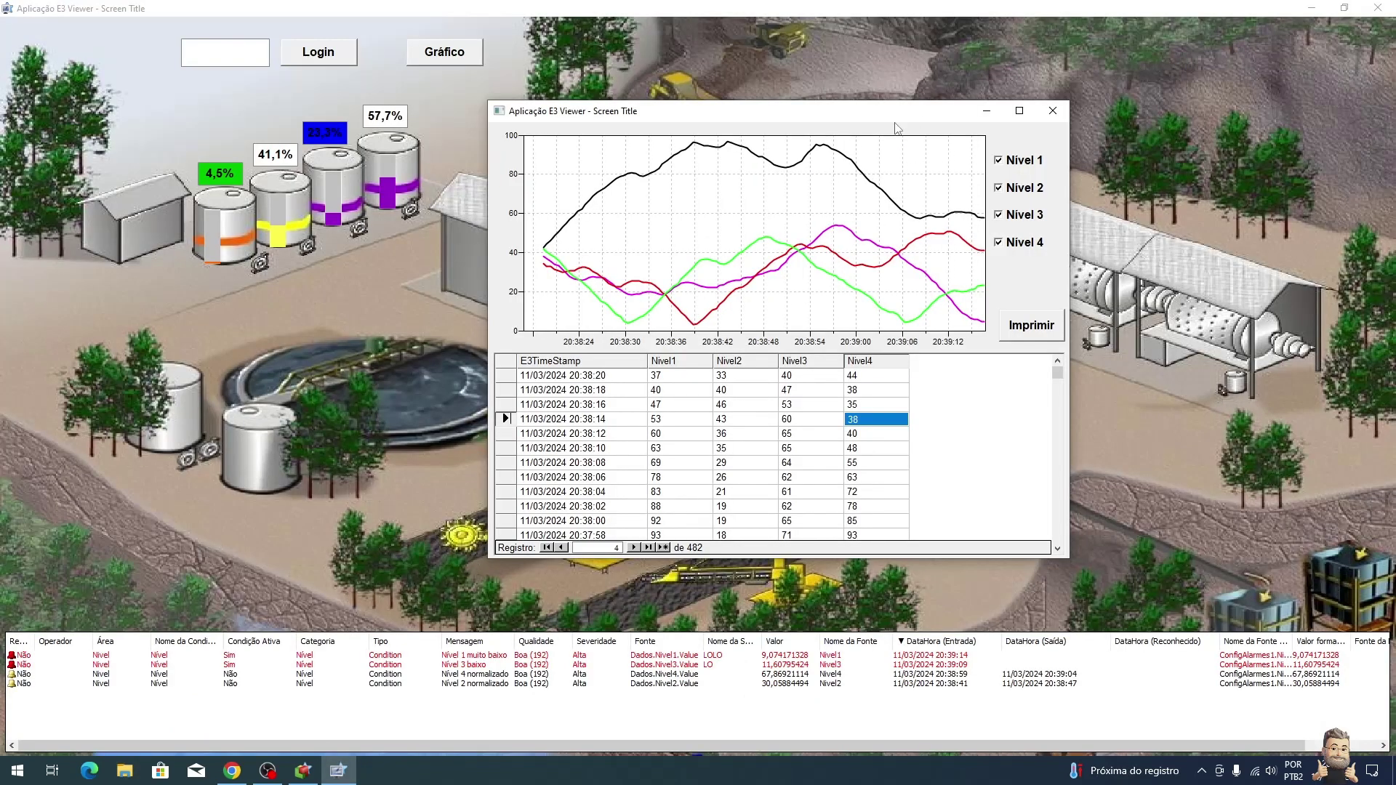
Step: Close the chart window and log in with the operator's user name and password
left_click(1069, 114)
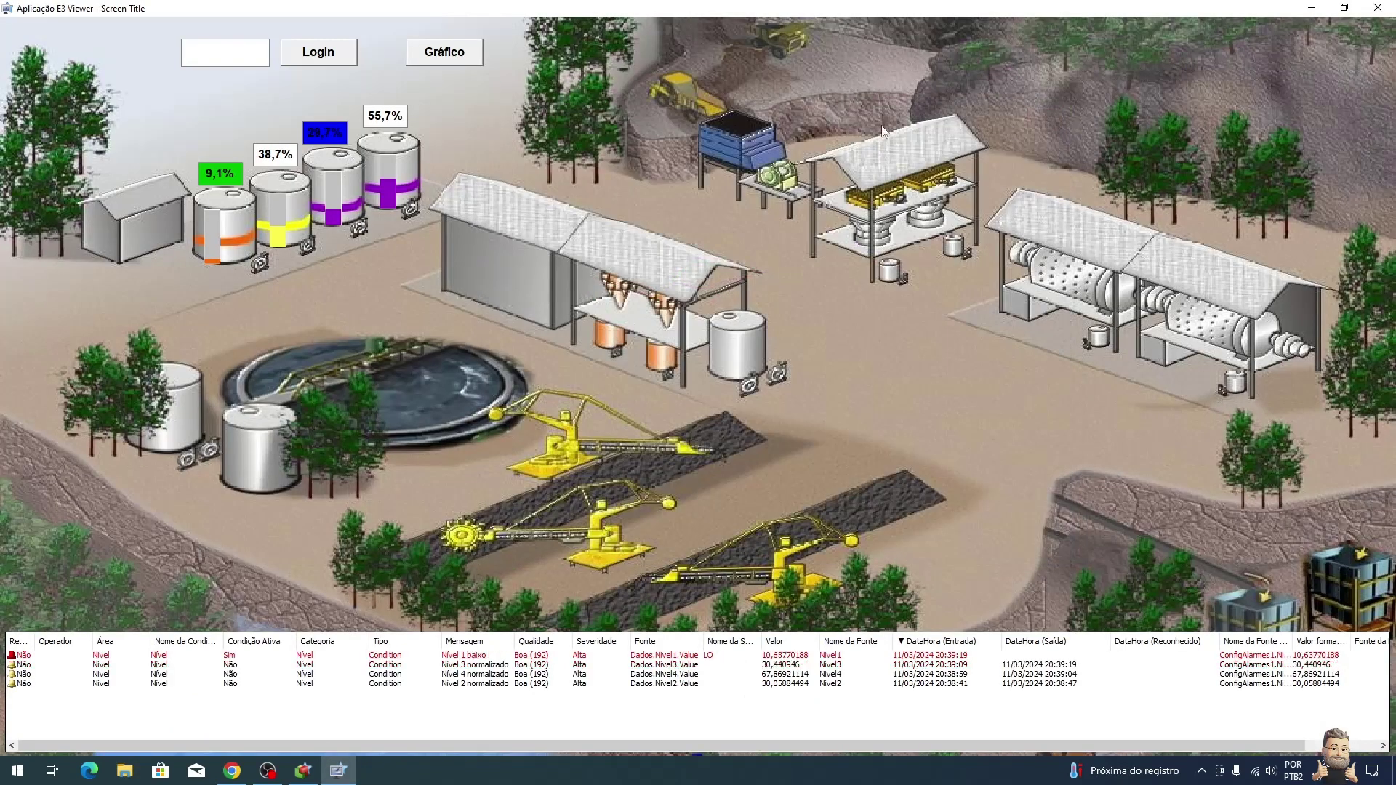
left_click(313, 52)
left_click(699, 394)
type("cesar")
left_click(698, 416)
type("12345")
left_click(719, 452)
left_click(786, 440)
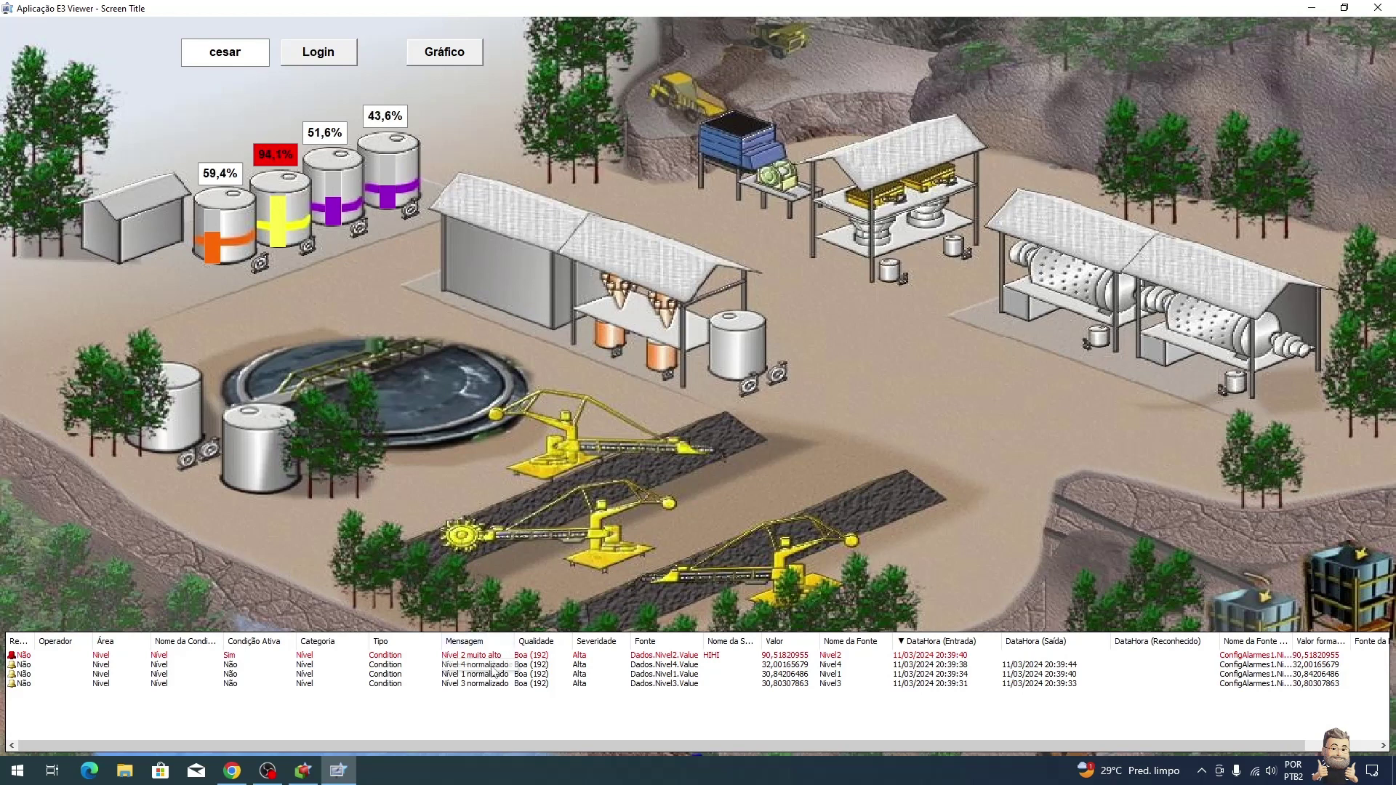
Step: Reopen Gráfico, print a new level report PDF, close the chart, and launch File Explorer
left_click(440, 55)
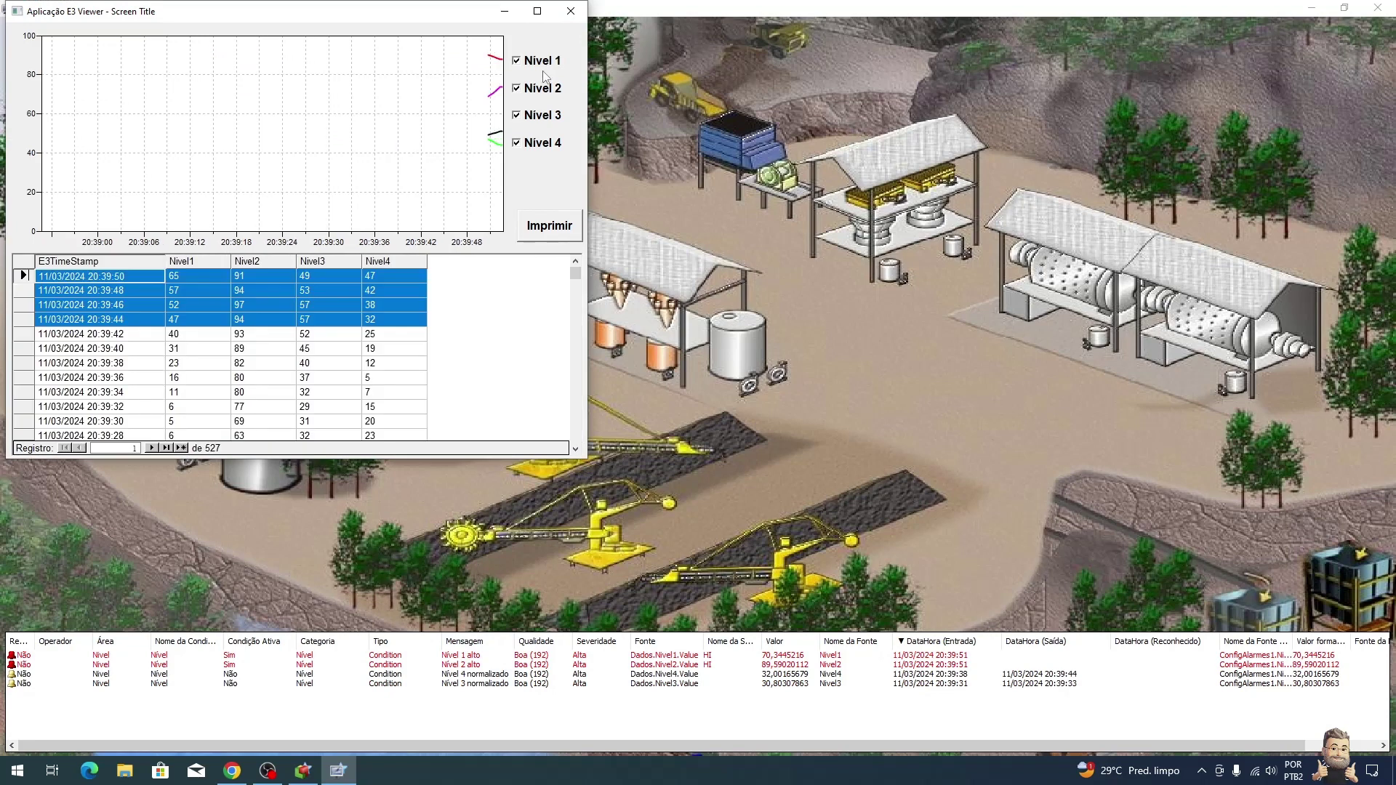
left_click(393, 349)
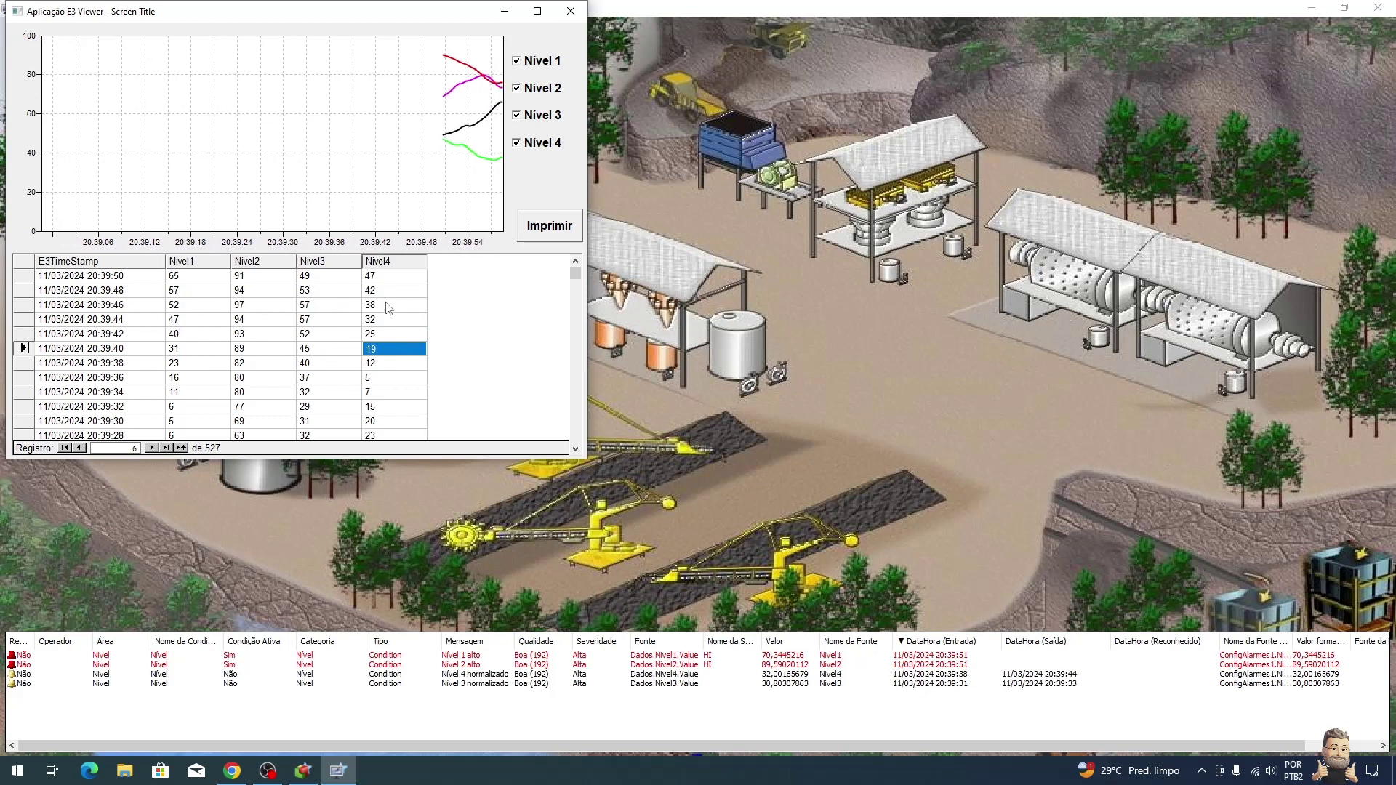
left_click(557, 238)
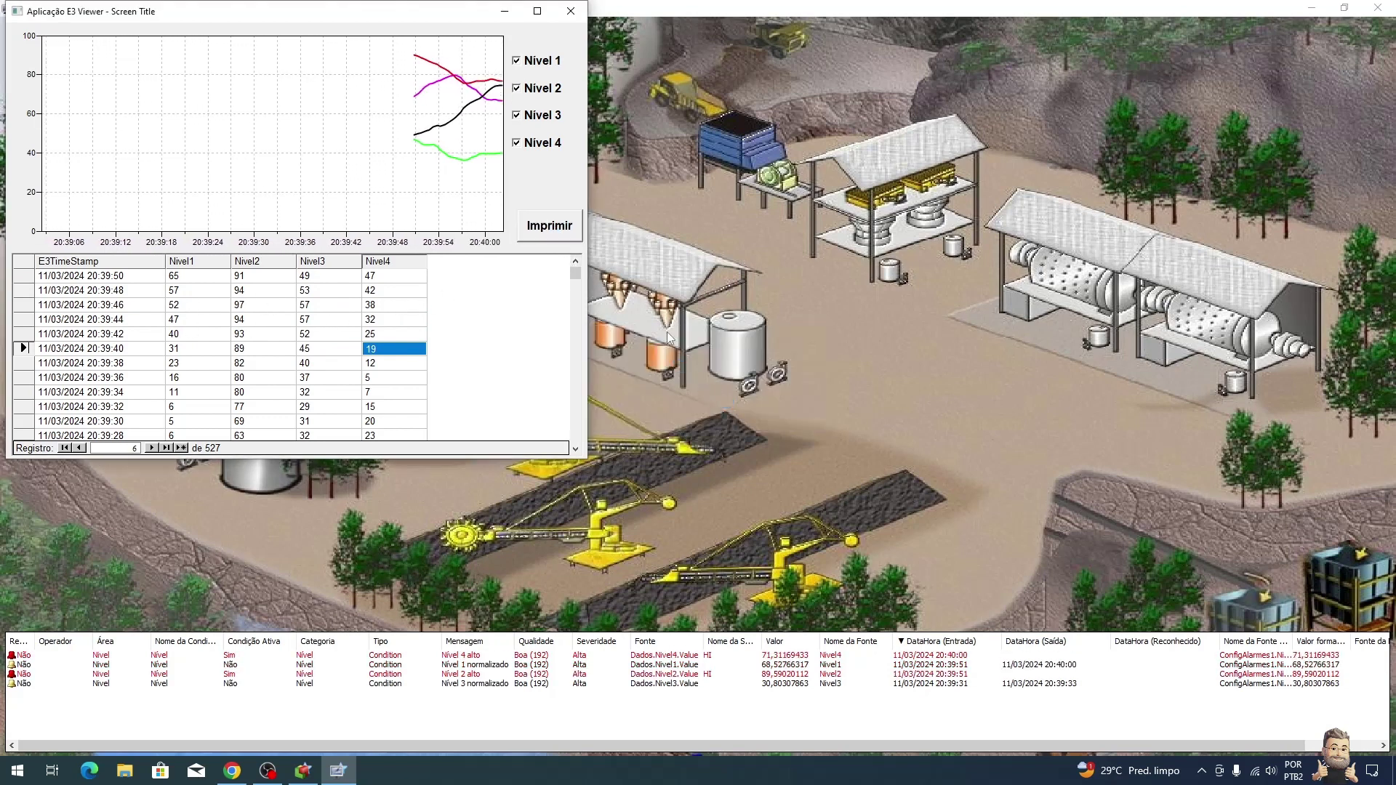
left_click(571, 11)
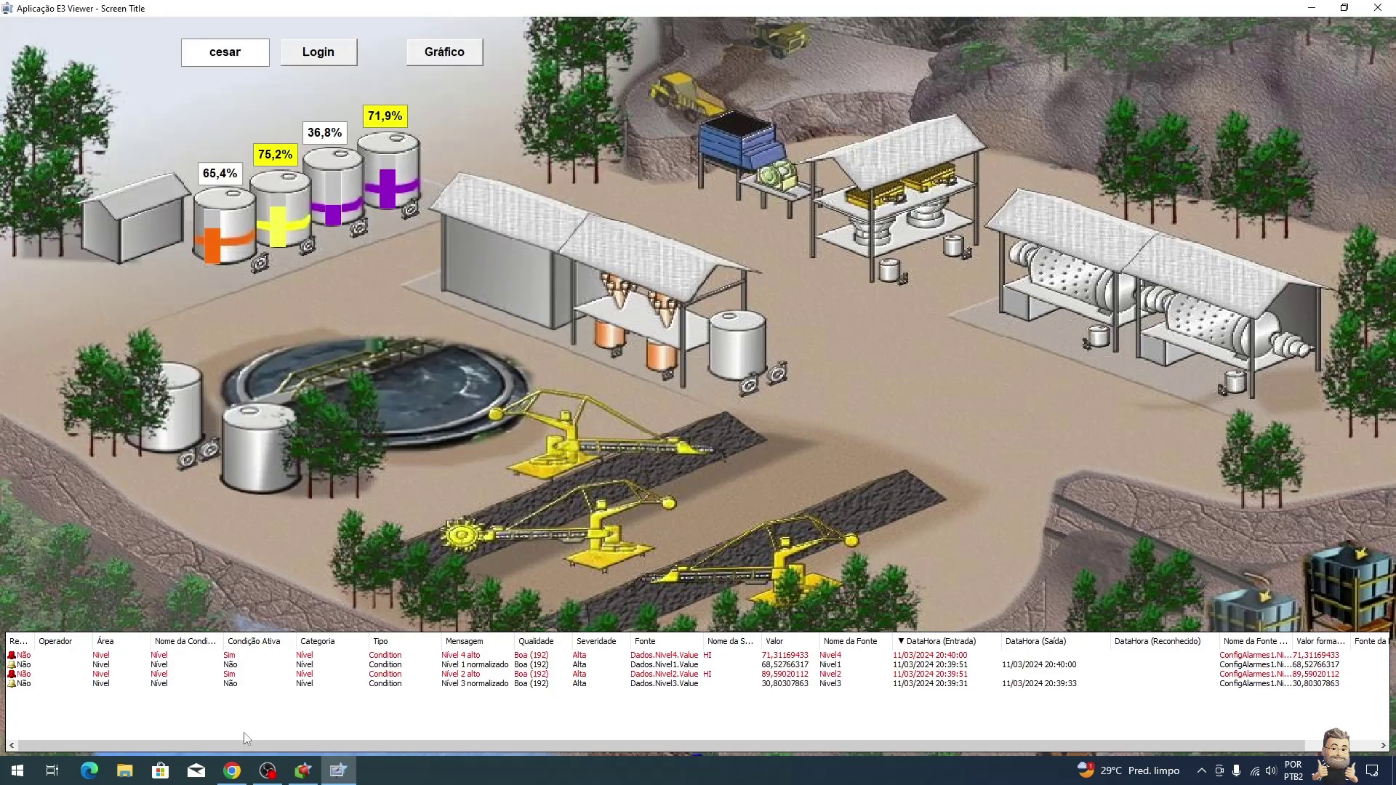
left_click(124, 770)
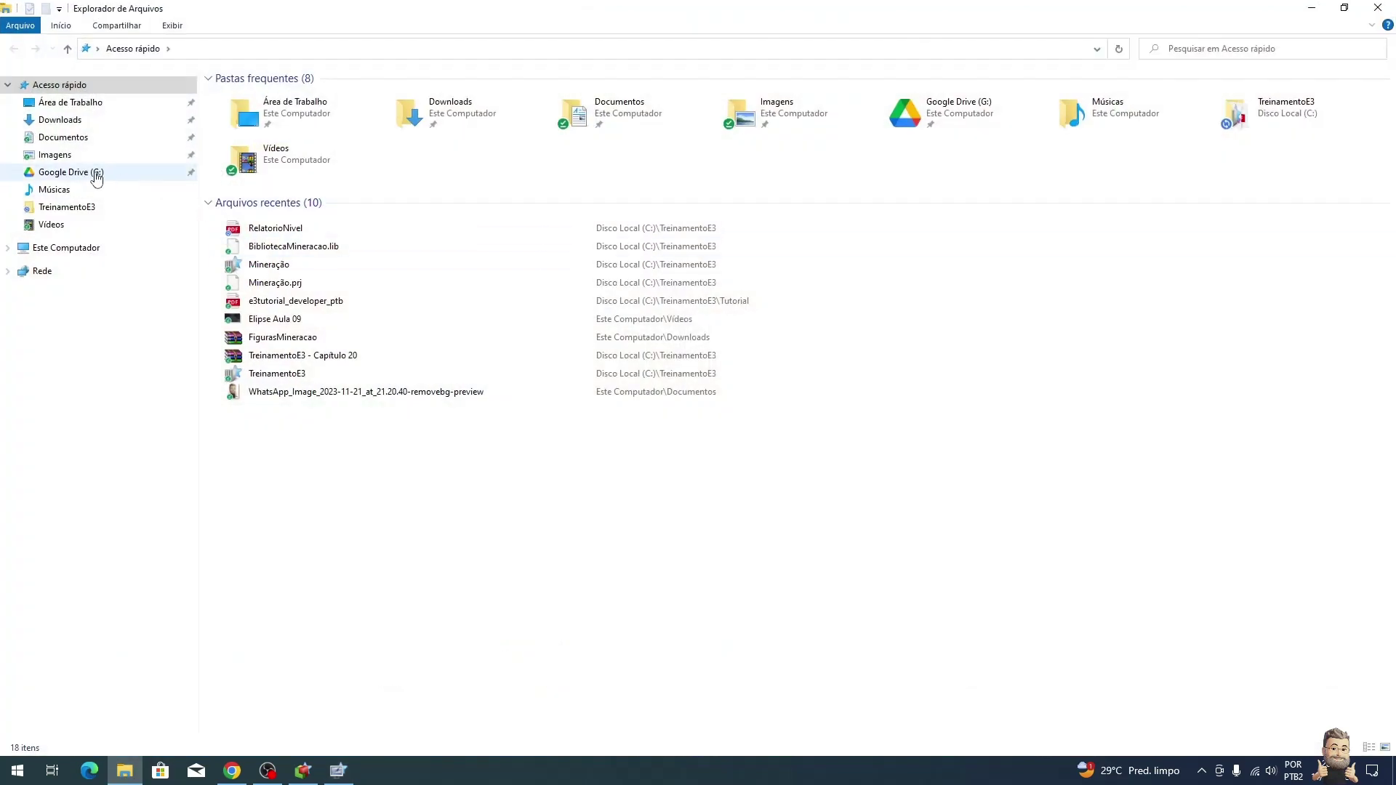
Step: Open RelatorioNivel from the TreinamentoE3 folder, close it, and minimize Explorer to the plant screen
left_click(97, 208)
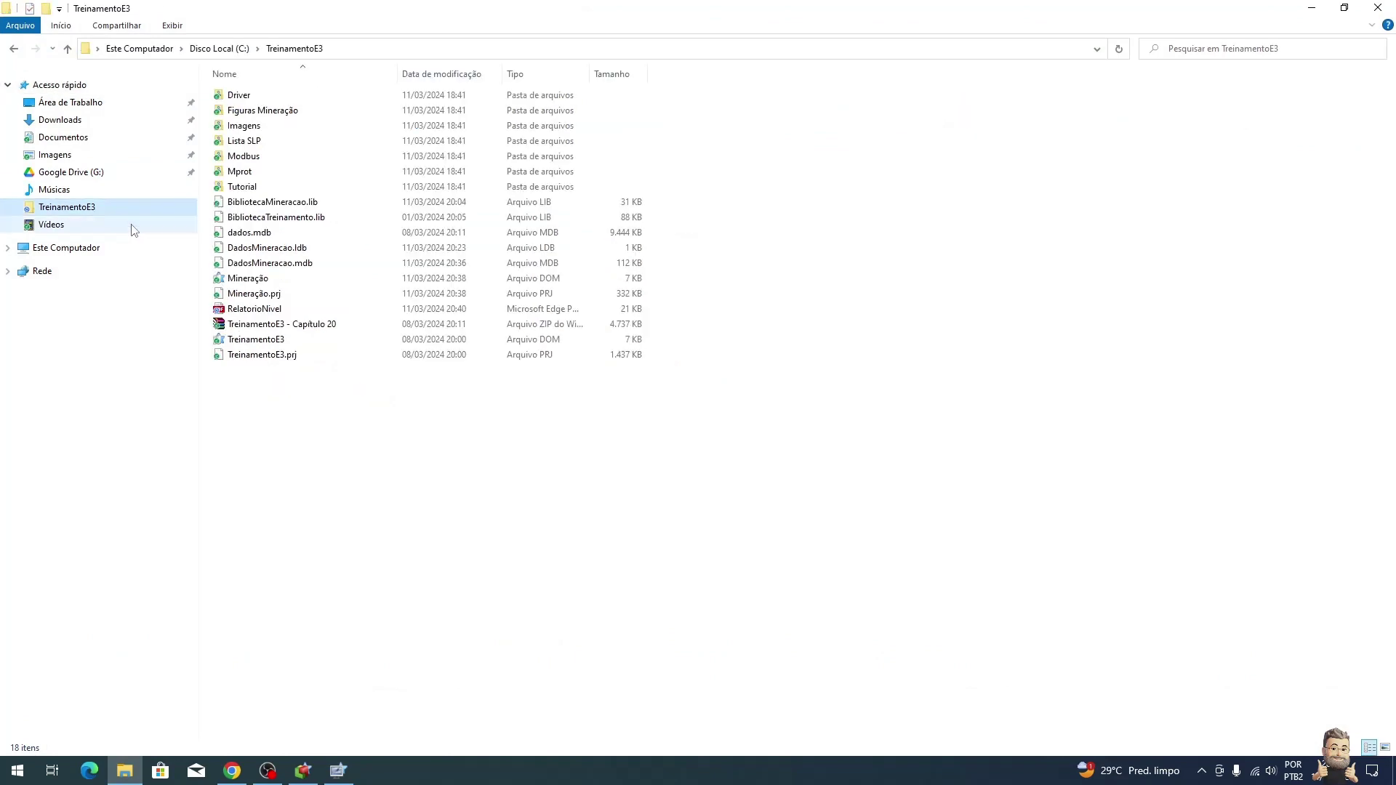
double_click(271, 310)
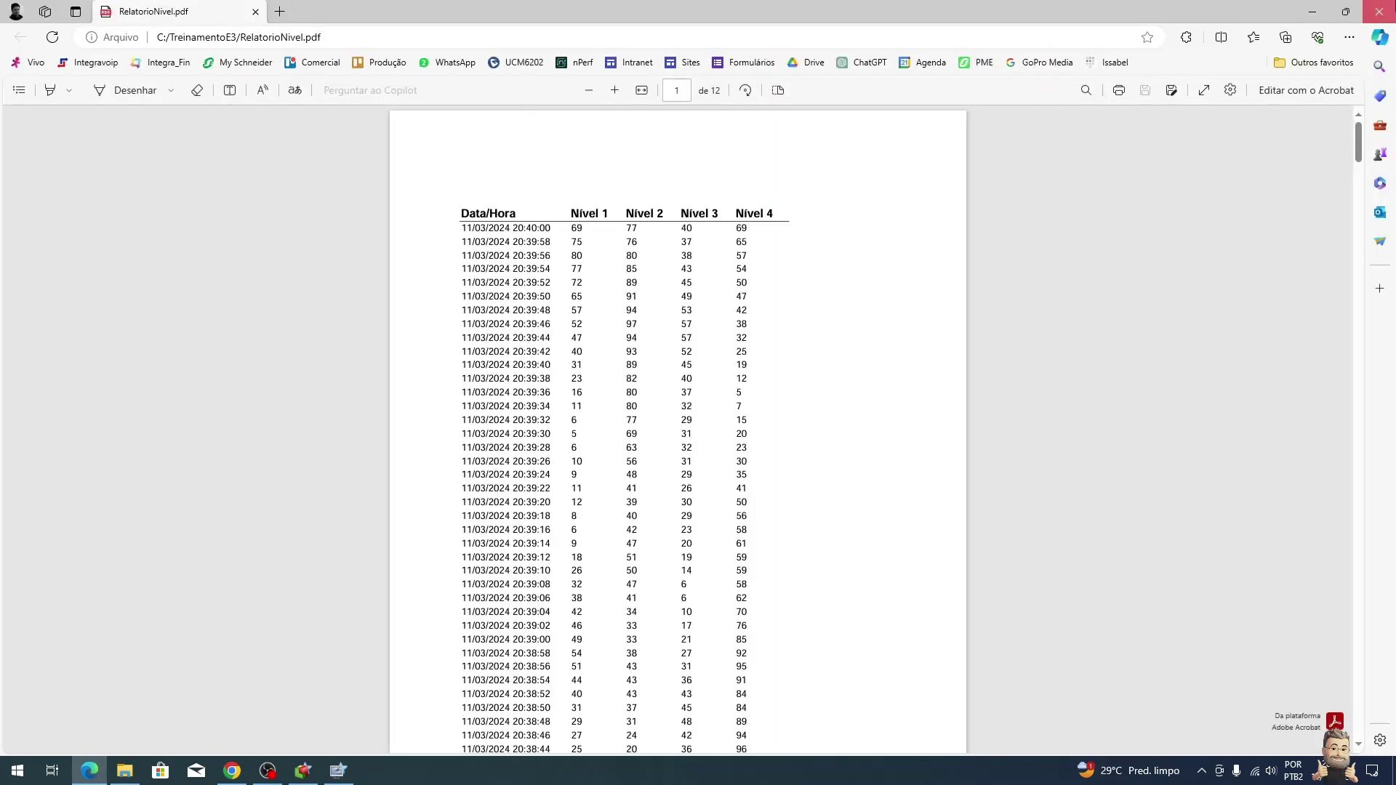
left_click(1379, 12)
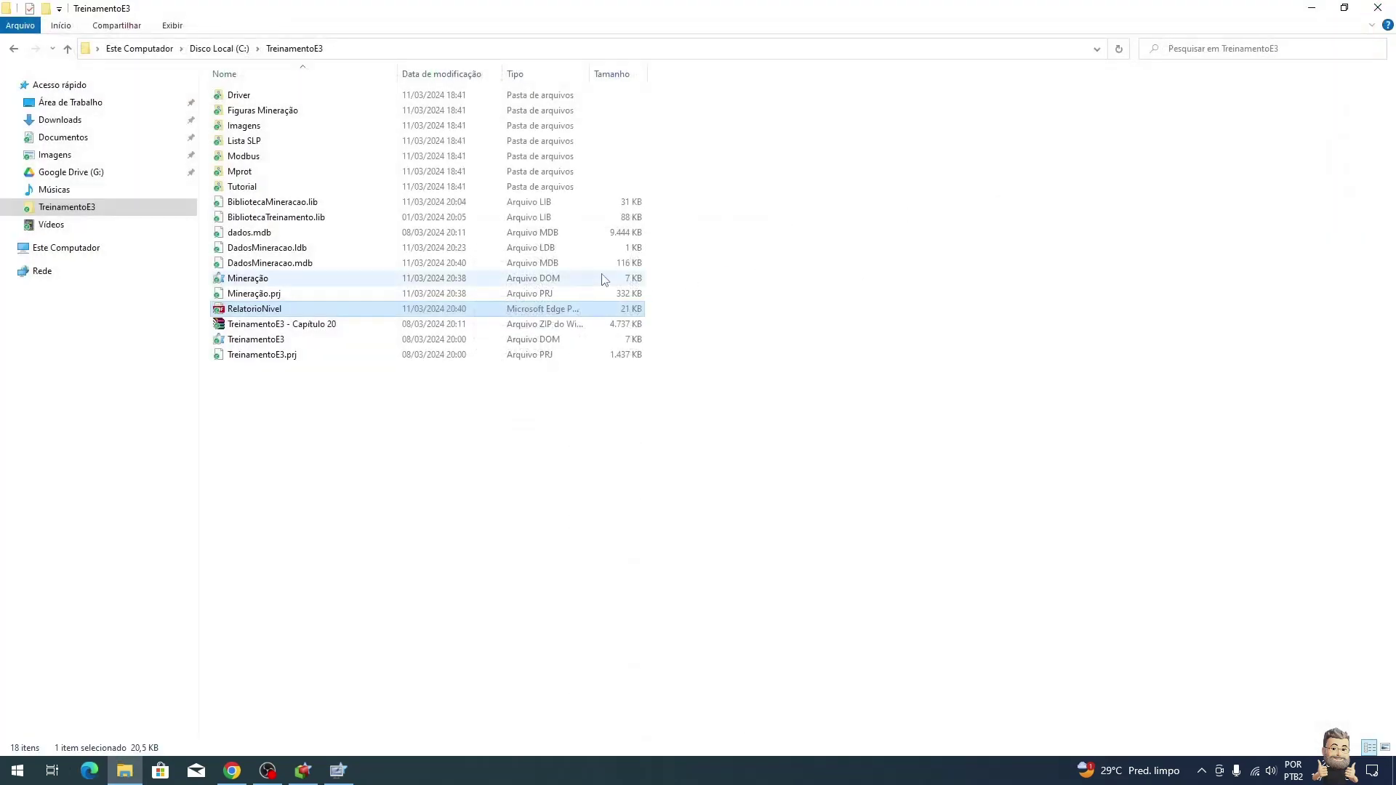
left_click(1309, 7)
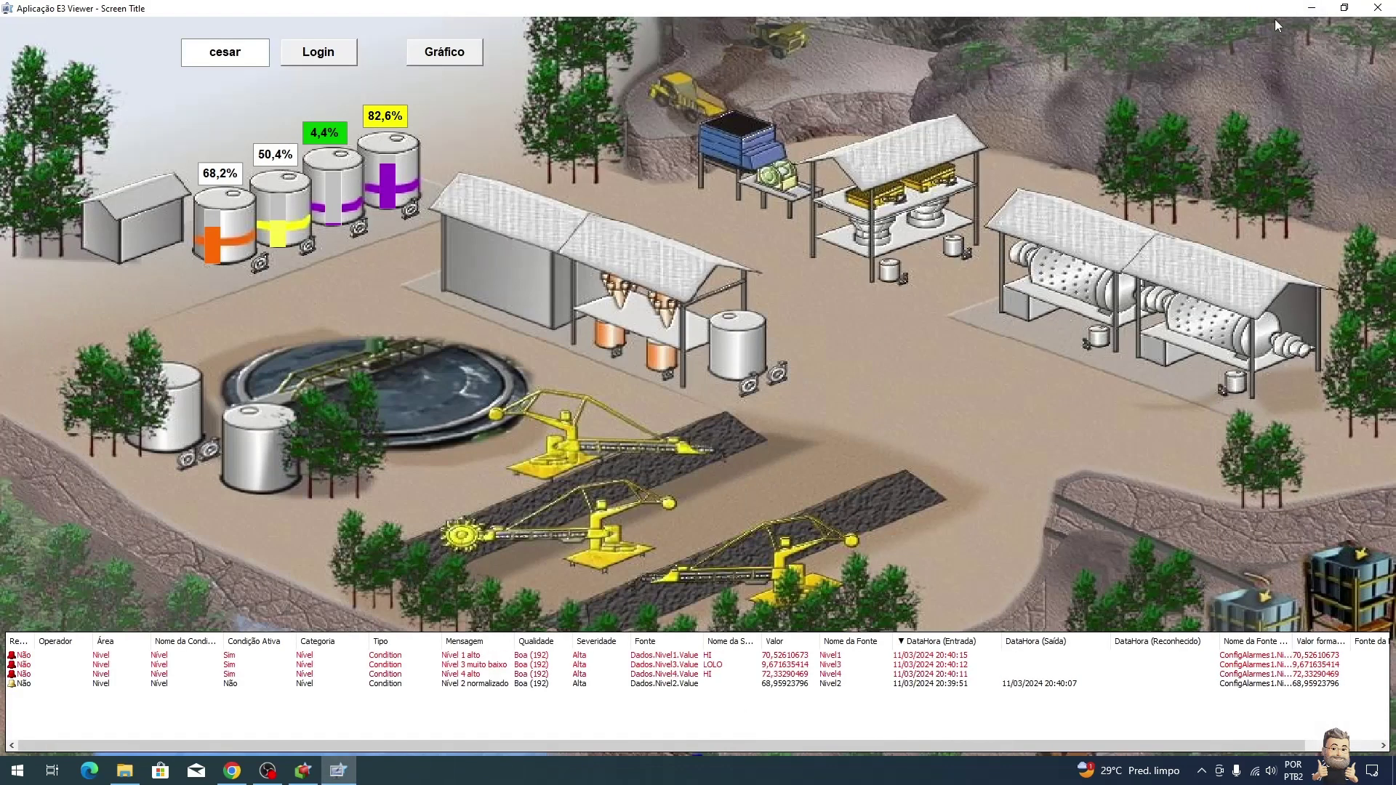